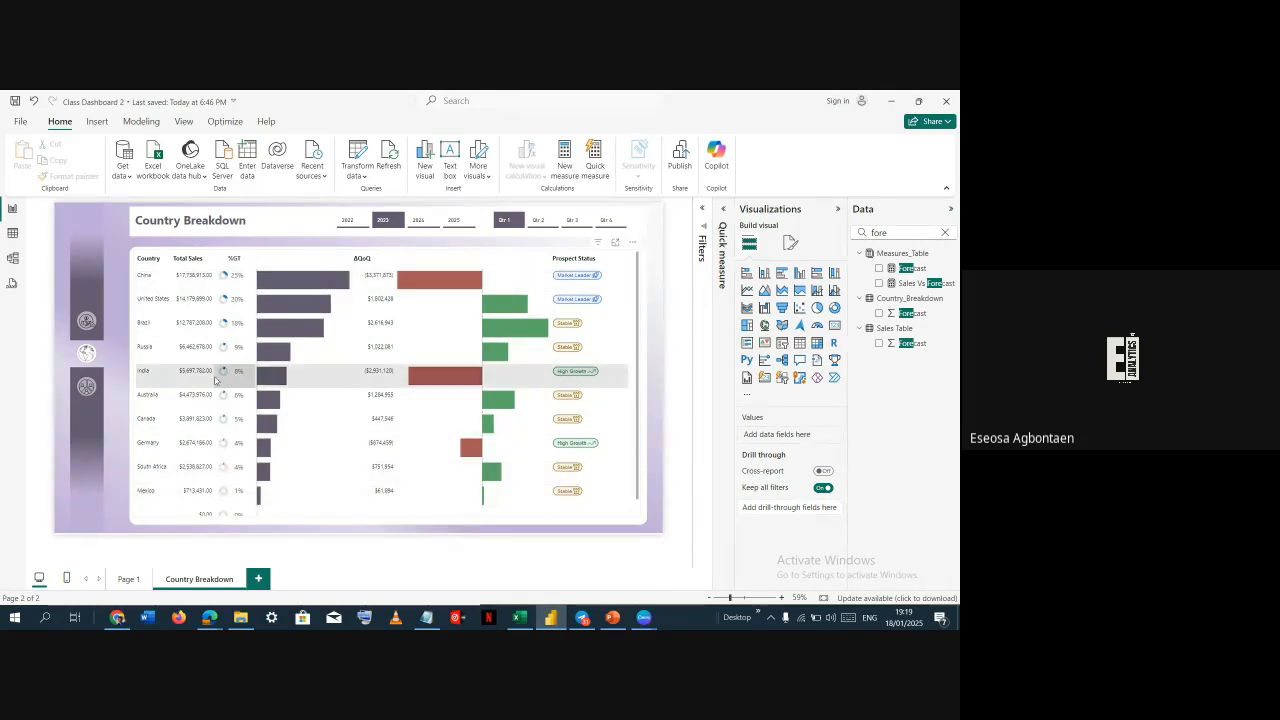
Switch the Country Breakdown page between quarters using the quarter slicer to compare the visuals
{"action": "mouse_move", "coordinate": [213, 376]}
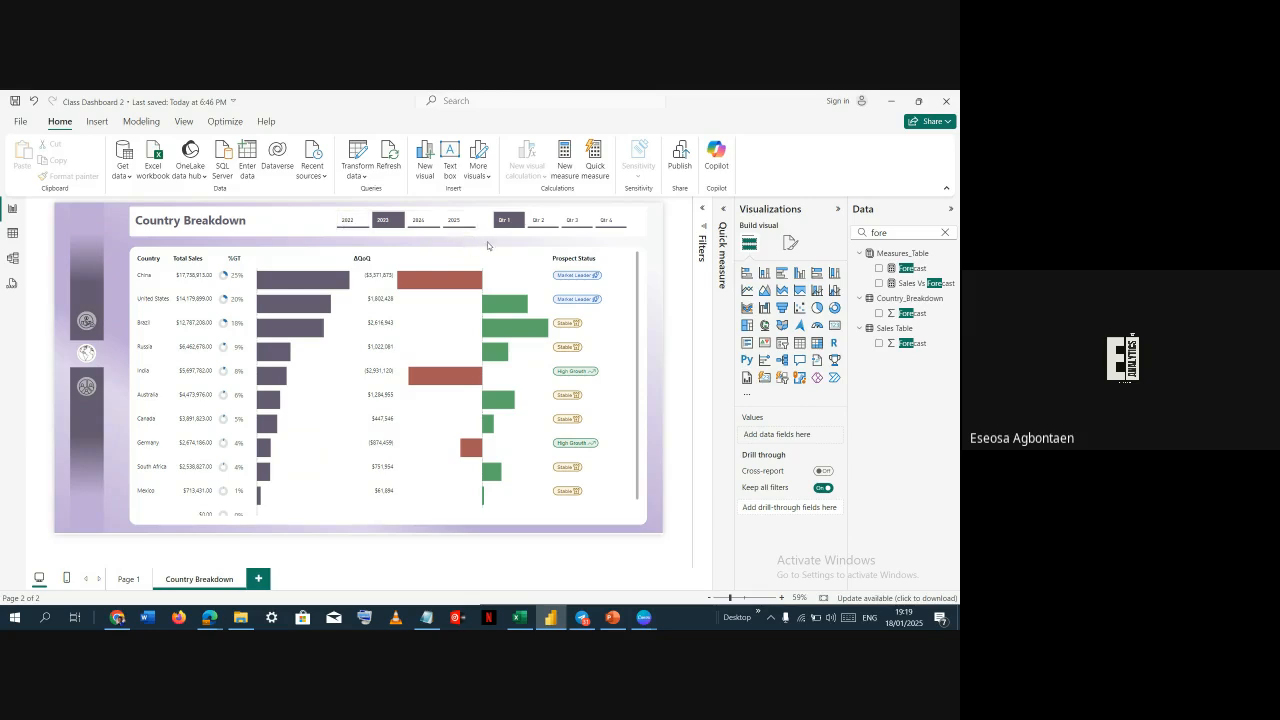
{"action": "left_click", "coordinate": [538, 224]}
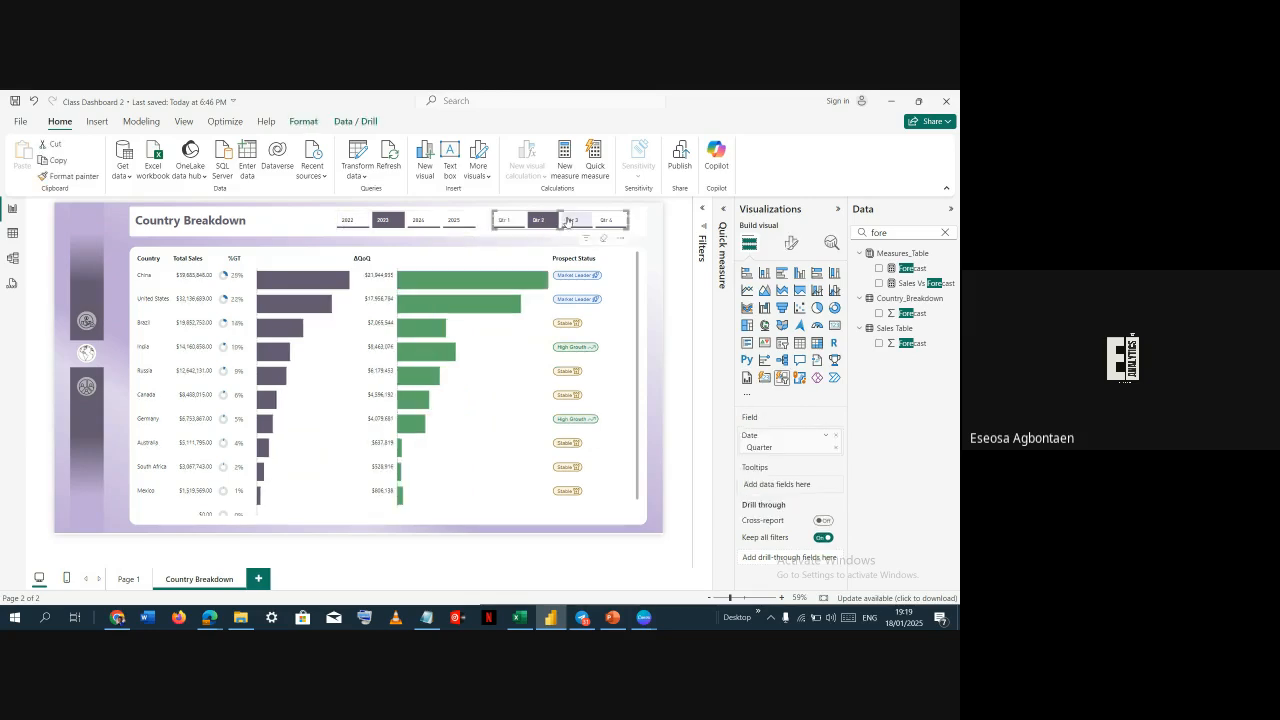
{"action": "left_click", "coordinate": [577, 222]}
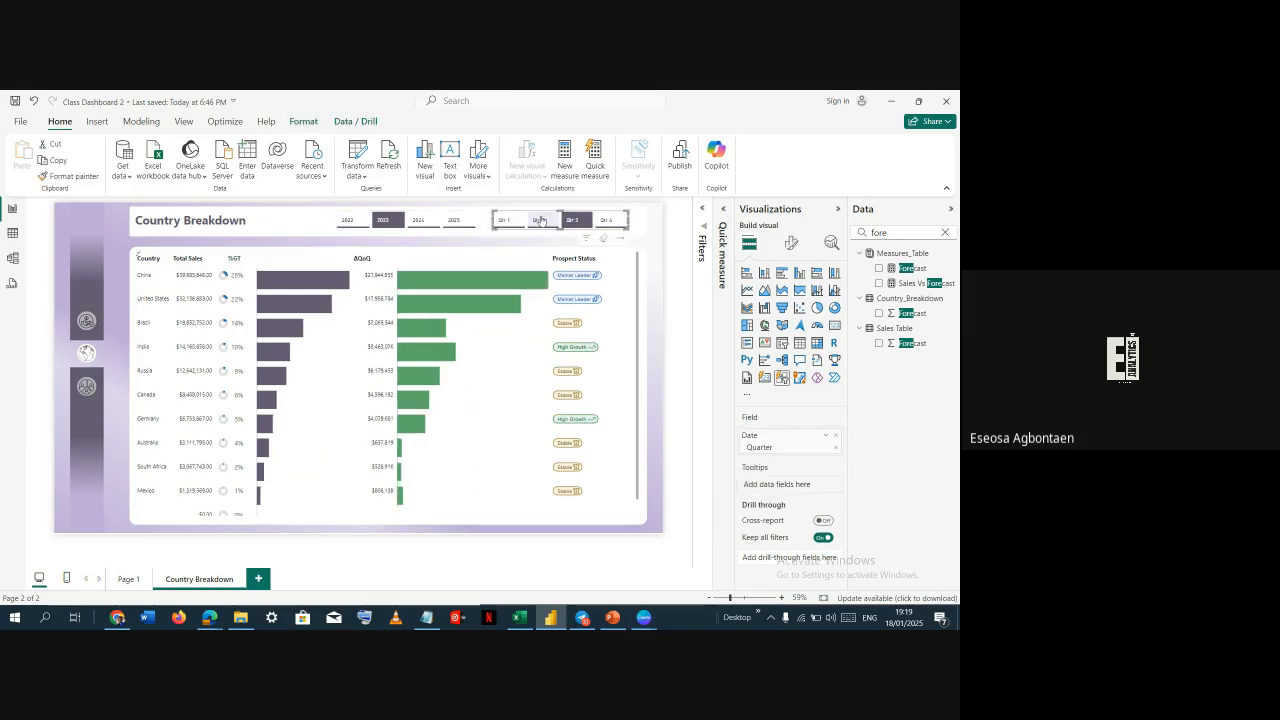
{"action": "left_click", "coordinate": [515, 222]}
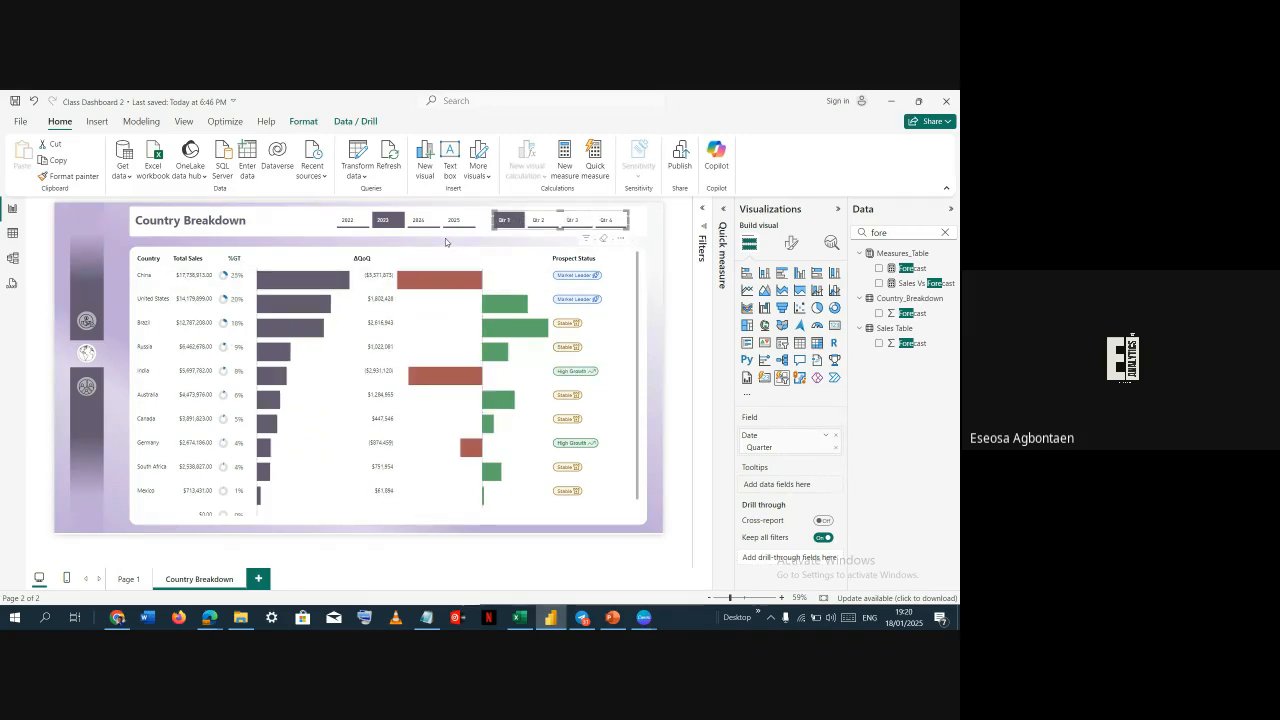
{"action": "left_click", "coordinate": [445, 238]}
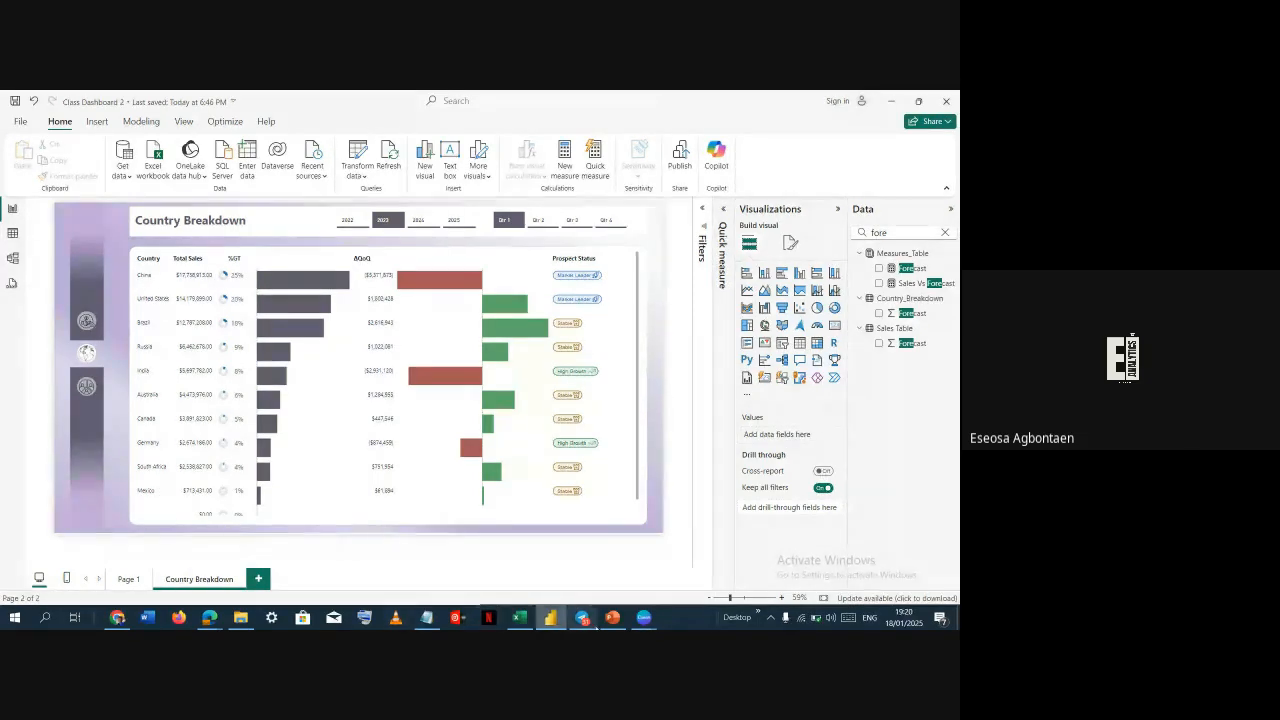
Switch to PowerPoint and review the existing dashboard background slides and their shapes
{"action": "left_click", "coordinate": [613, 618]}
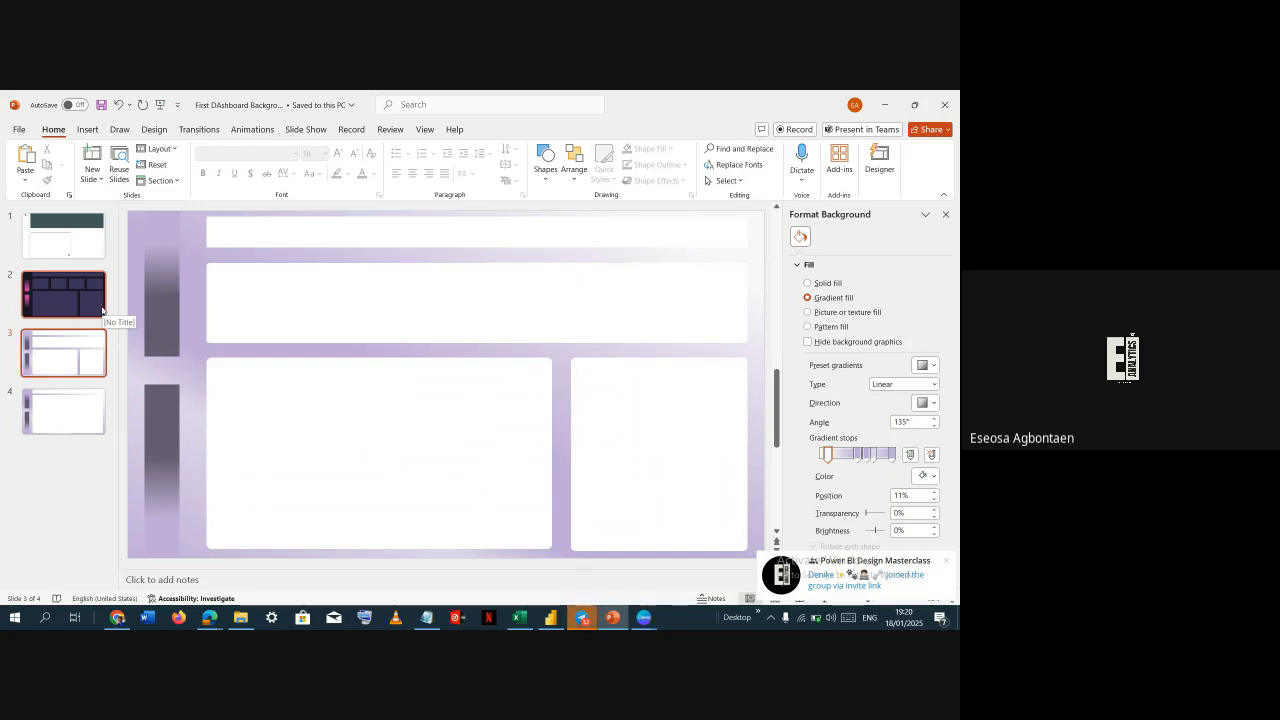
{"action": "left_click", "coordinate": [77, 360]}
{"action": "left_click", "coordinate": [63, 236]}
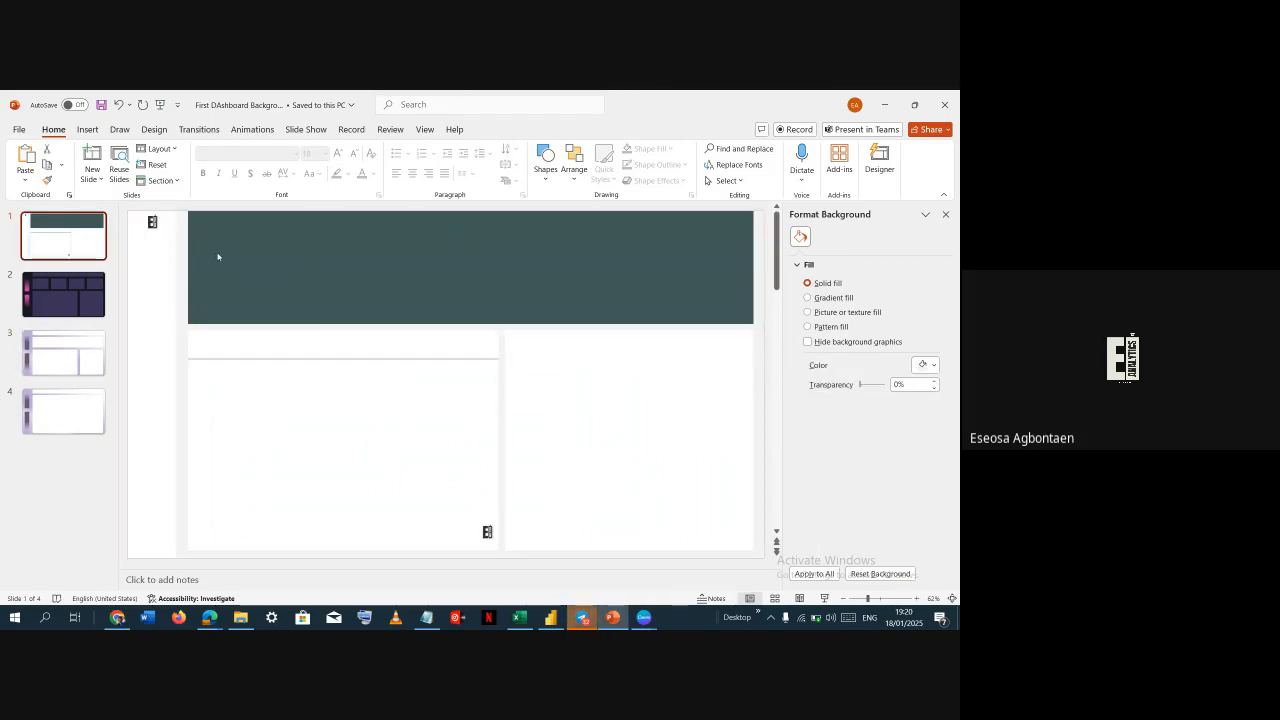
{"action": "left_click", "coordinate": [190, 255]}
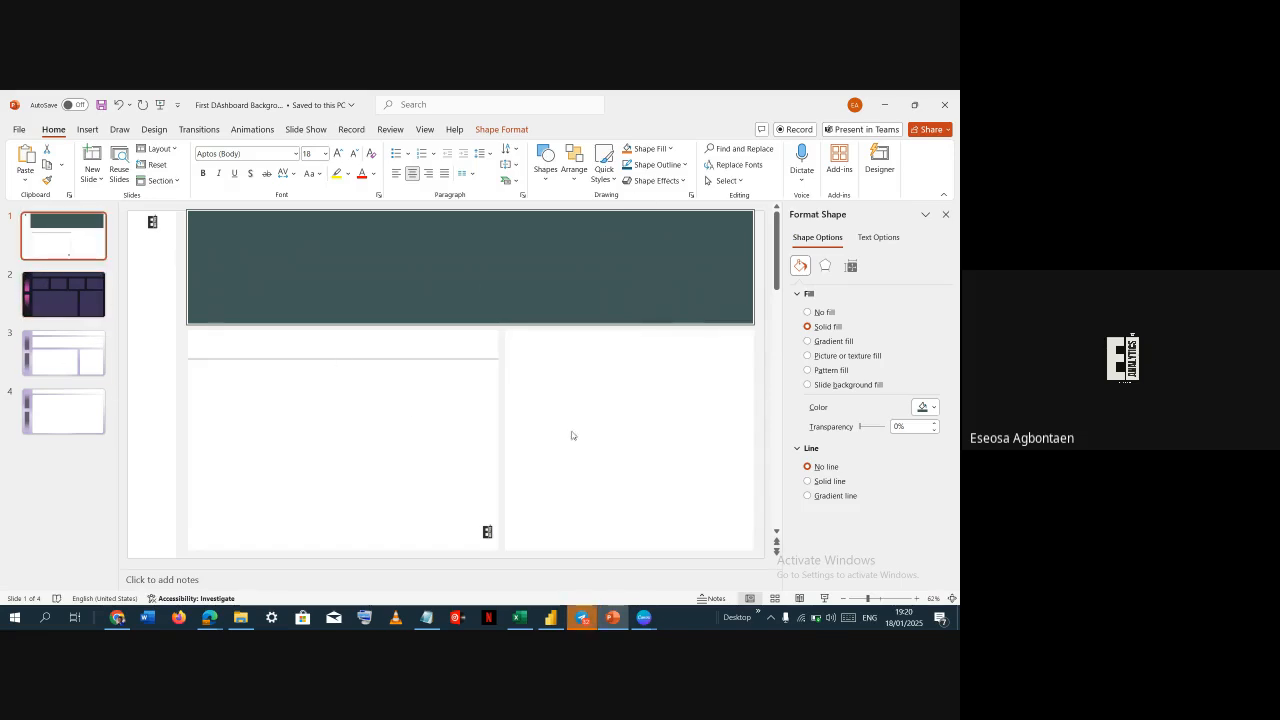
{"action": "left_click", "coordinate": [181, 363]}
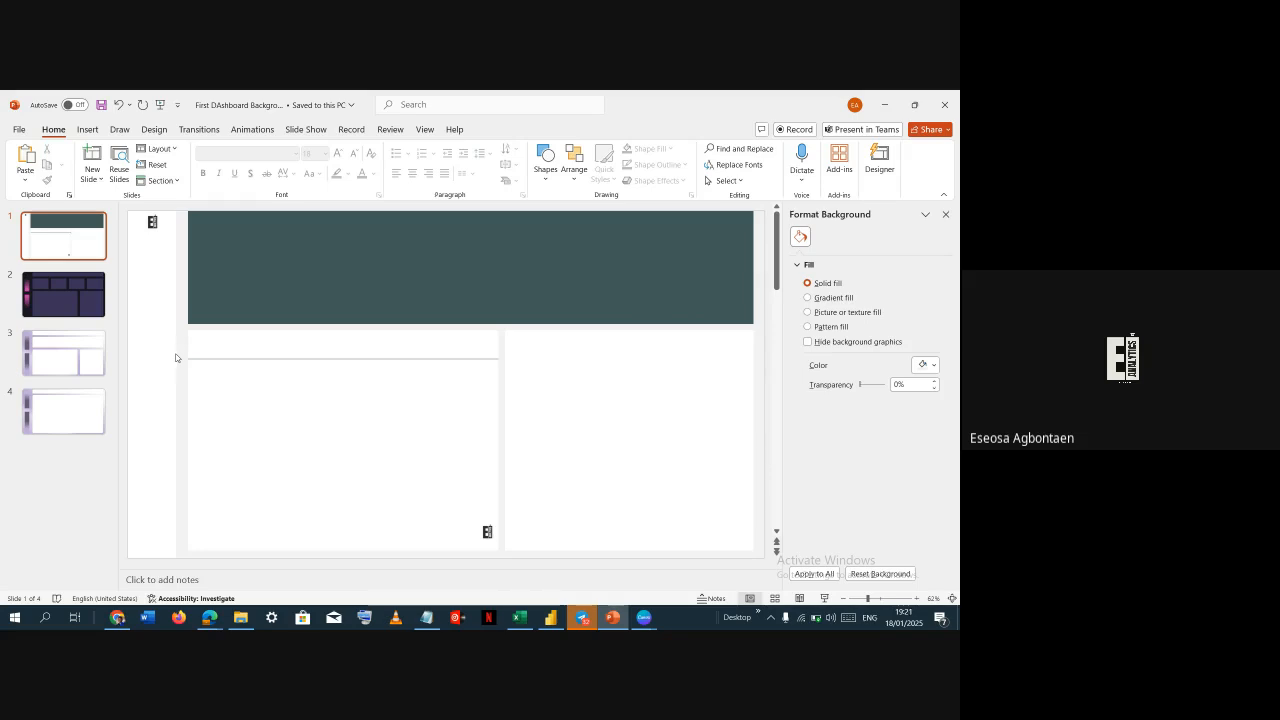
{"action": "left_click", "coordinate": [150, 264]}
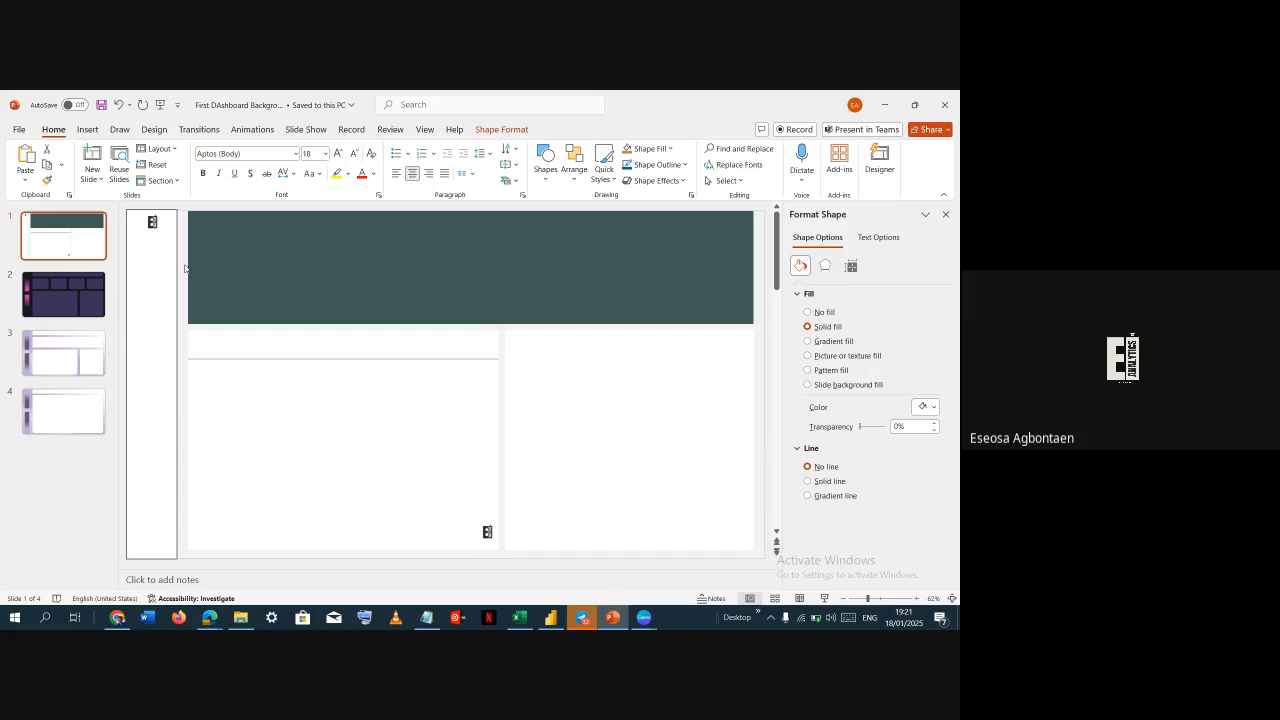
{"action": "left_click", "coordinate": [185, 268]}
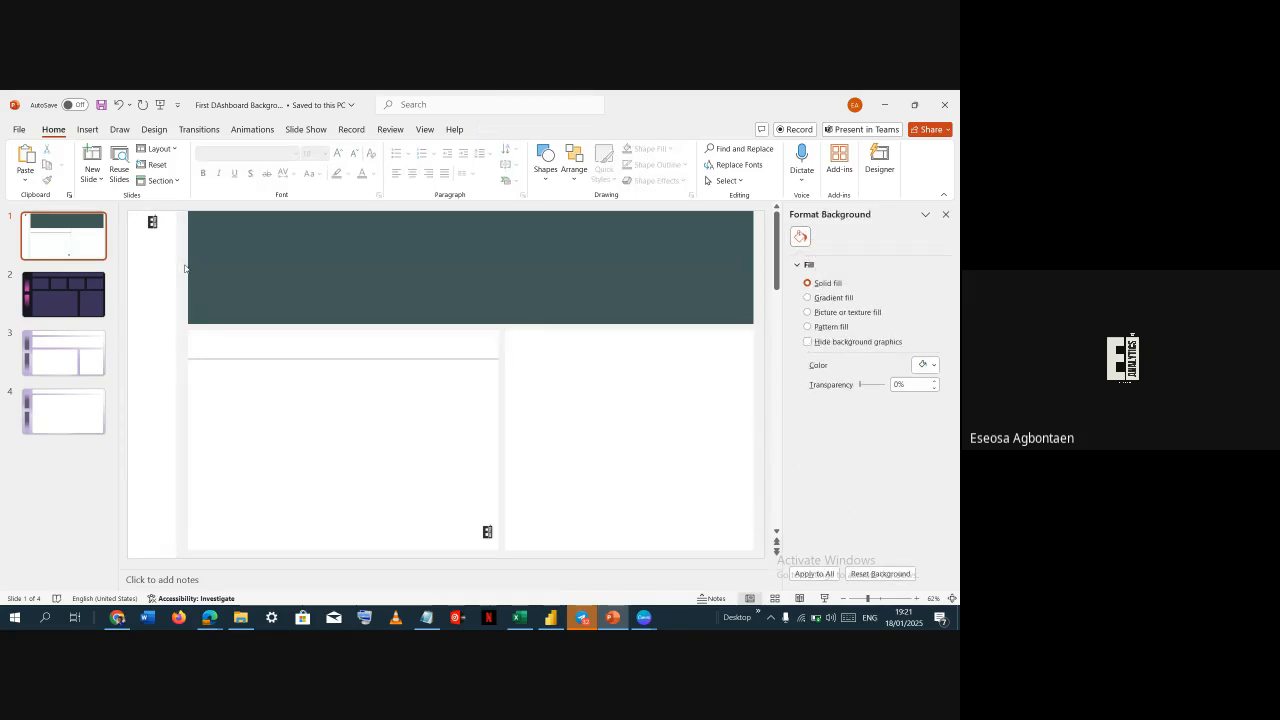
{"action": "left_click", "coordinate": [85, 343]}
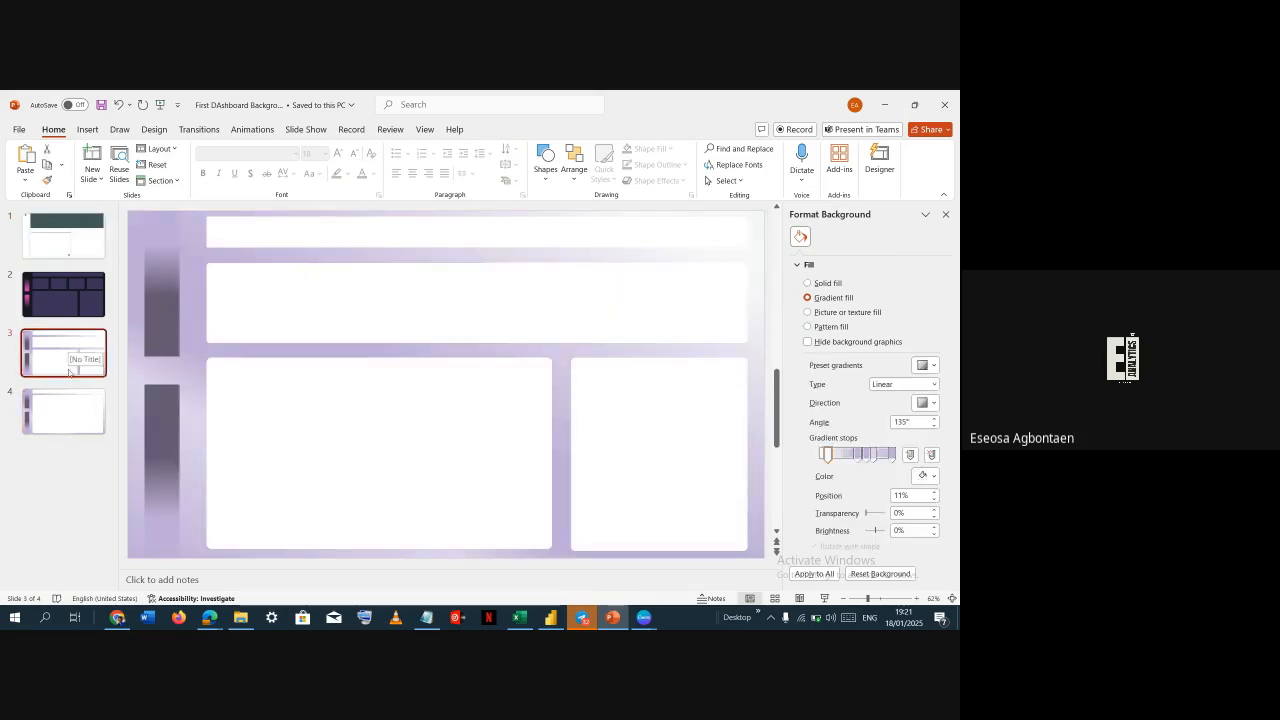
Duplicate the fourth slide
{"action": "left_click", "coordinate": [63, 413]}
{"action": "right_click", "coordinate": [62, 414]}
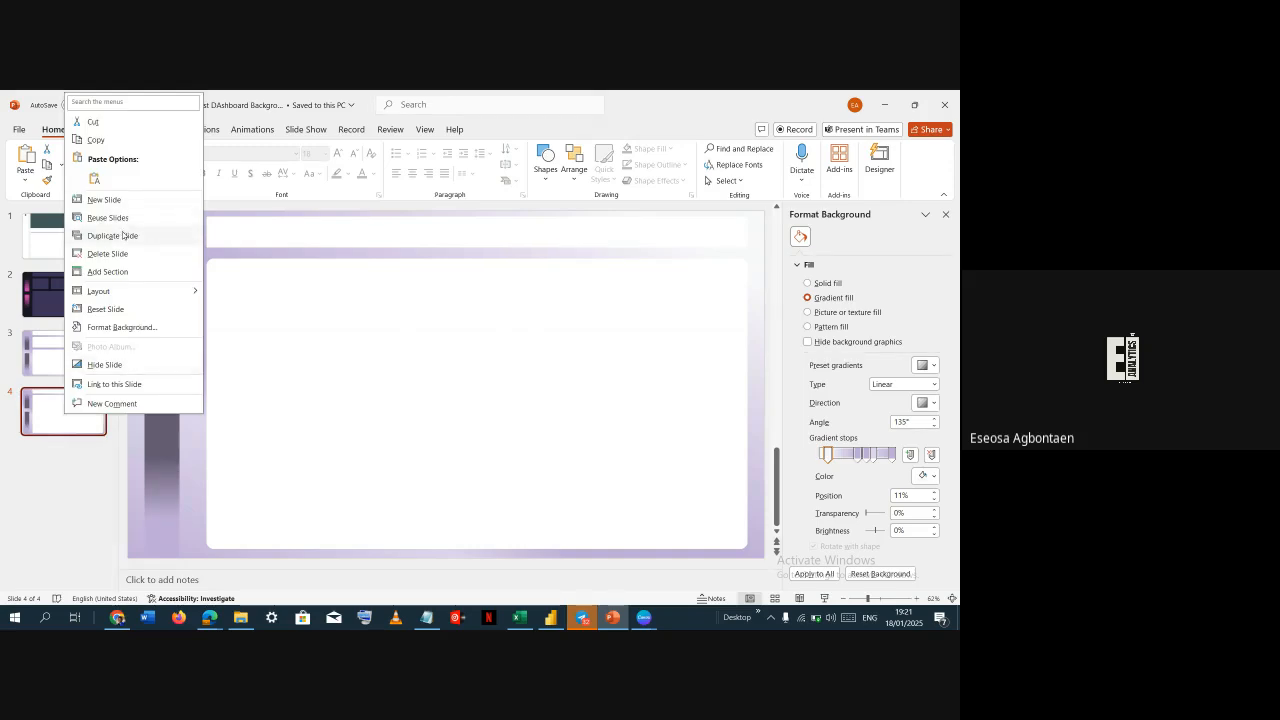
{"action": "left_click", "coordinate": [115, 236]}
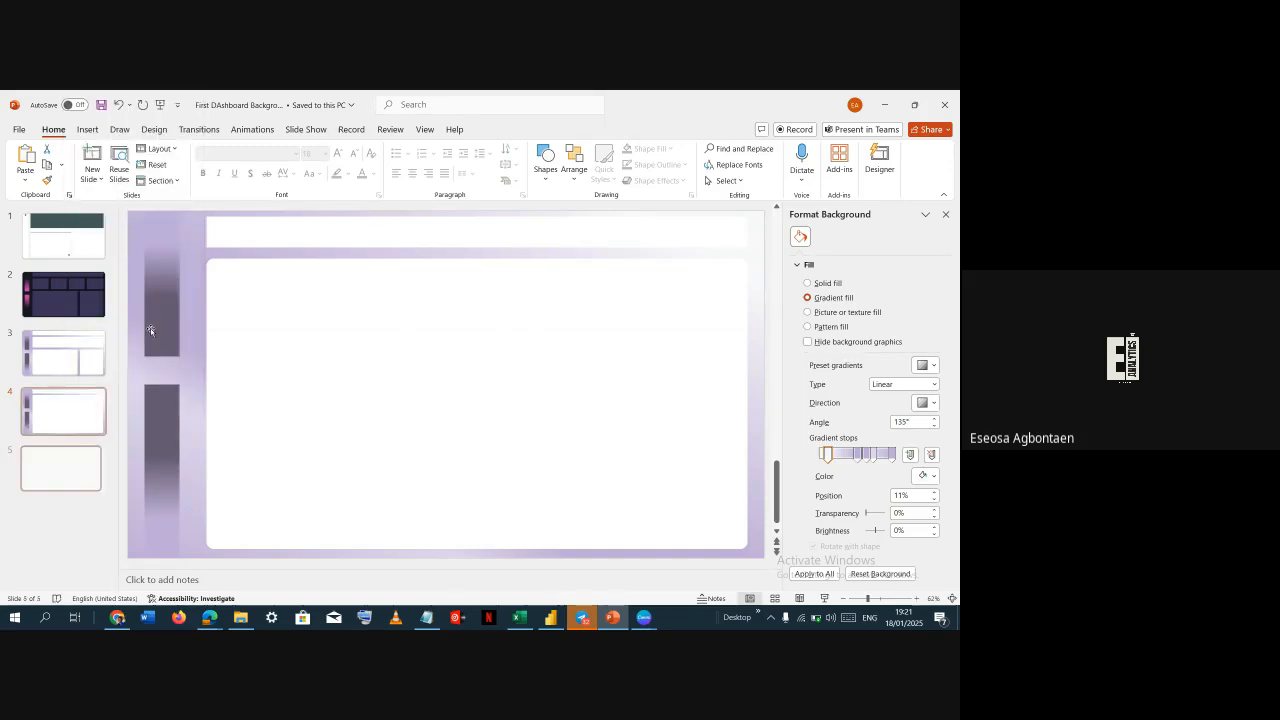
On the duplicated slide, delete the side bars and panels and switch the background to a solid fill
{"action": "left_click", "coordinate": [168, 265]}
{"action": "key", "text": "Delete"}
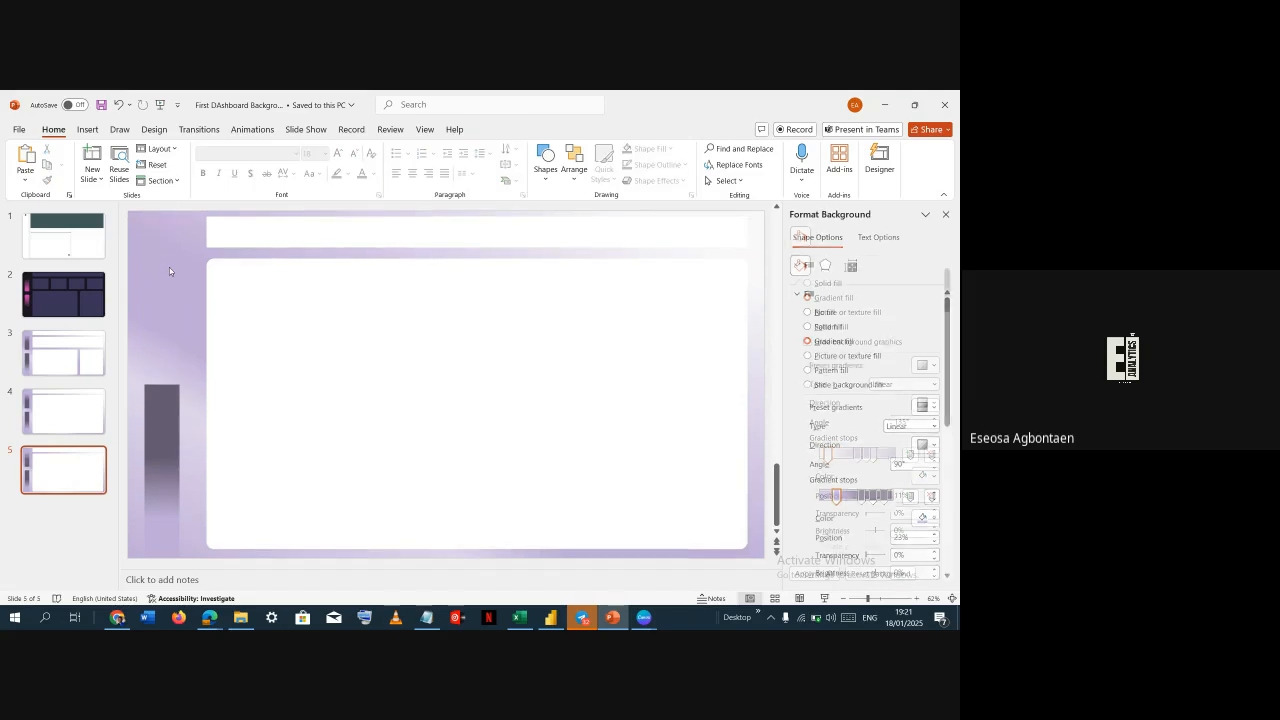
{"action": "left_click", "coordinate": [173, 415]}
{"action": "key", "text": "Delete"}
{"action": "left_click", "coordinate": [288, 259]}
{"action": "key", "text": "Delete"}
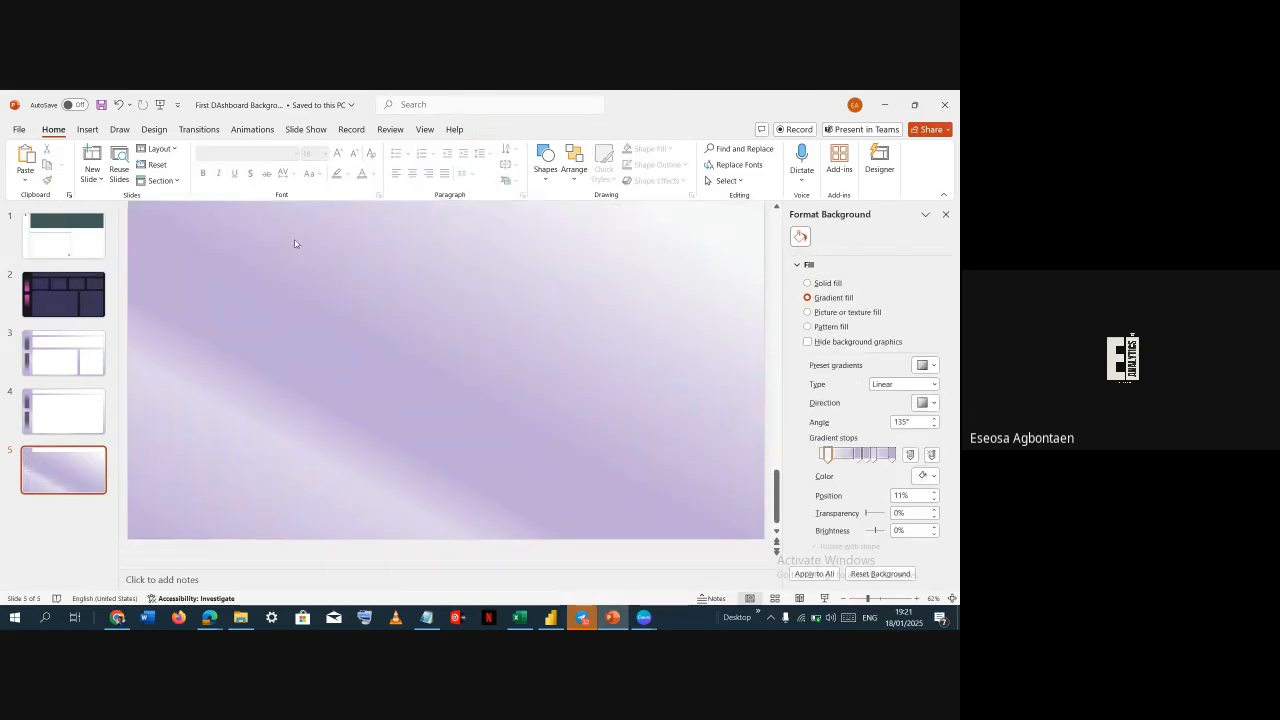
{"action": "left_click", "coordinate": [822, 283]}
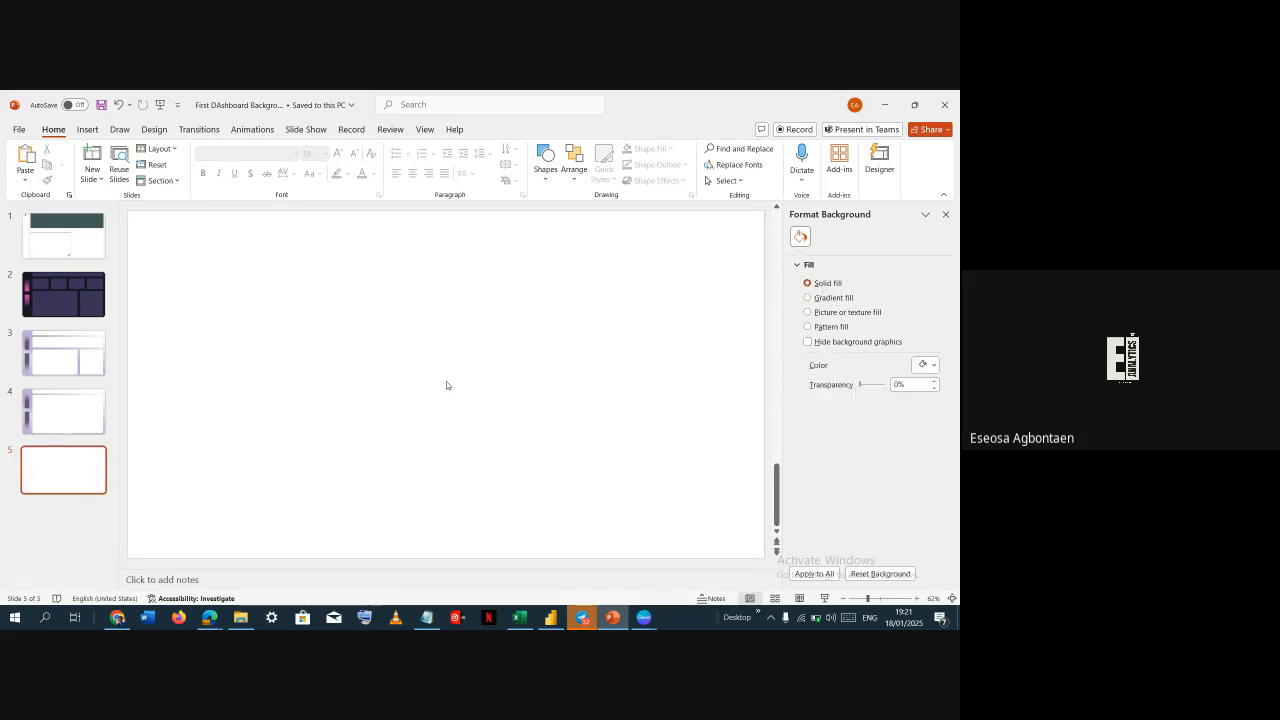
{"action": "left_click", "coordinate": [75, 368]}
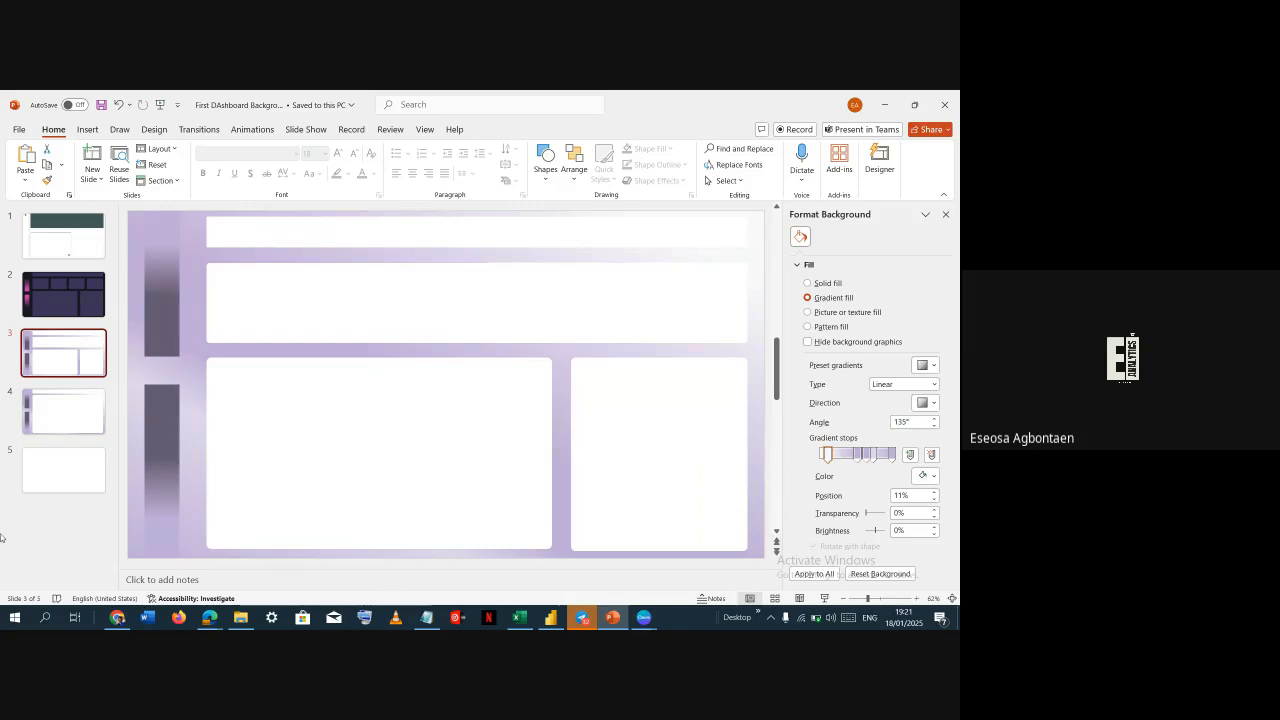
{"action": "left_click", "coordinate": [45, 478]}
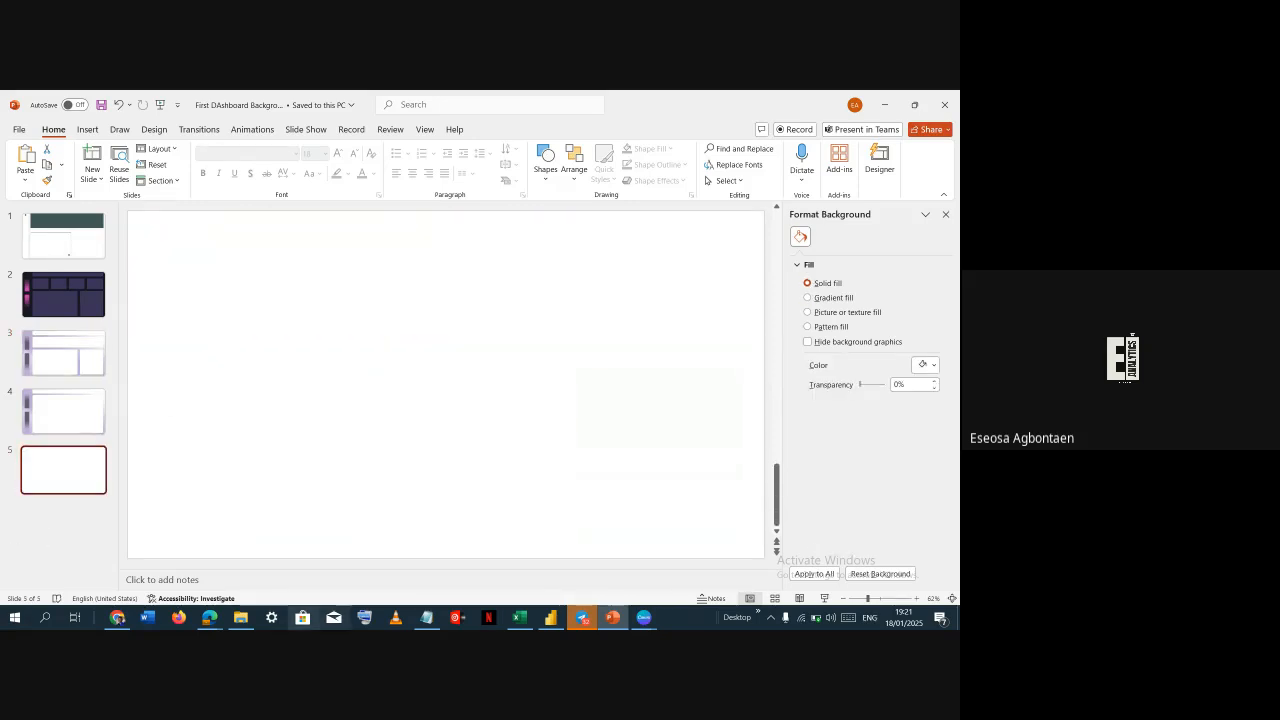
Switch to the browser, open a new tab, and search the web for adobe color picker
{"action": "left_click", "coordinate": [209, 617]}
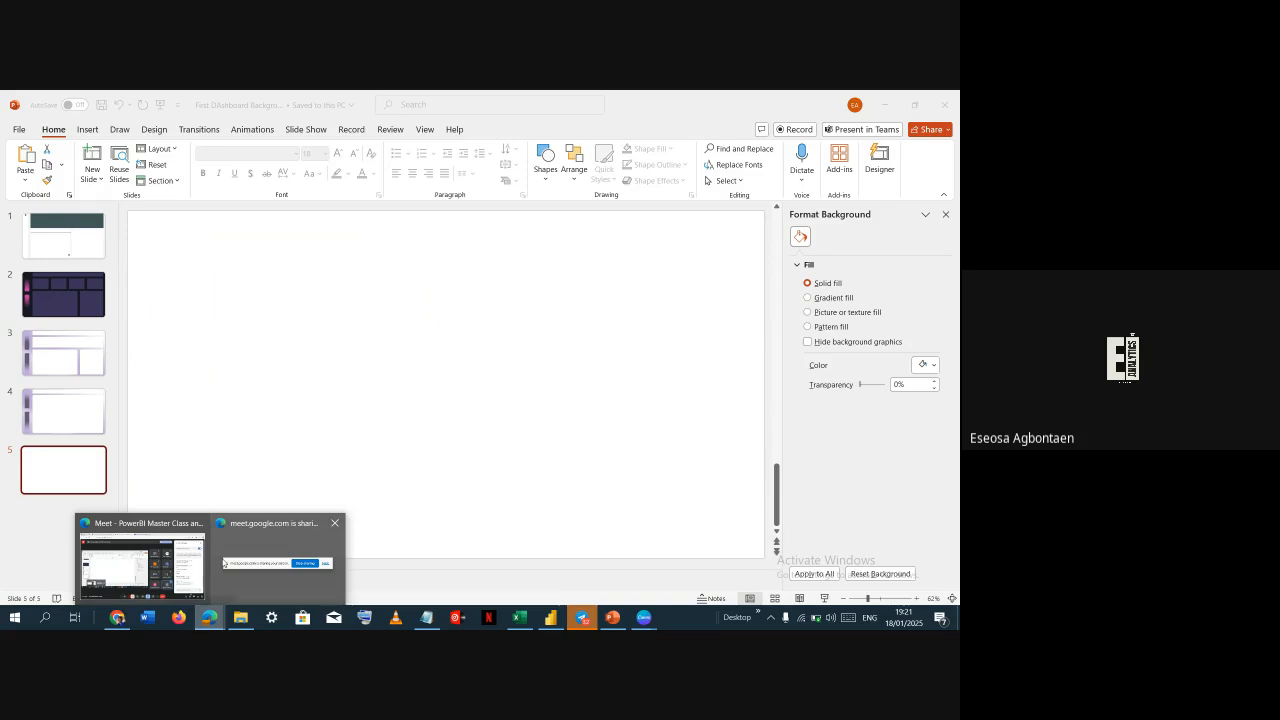
{"action": "left_click", "coordinate": [100, 583]}
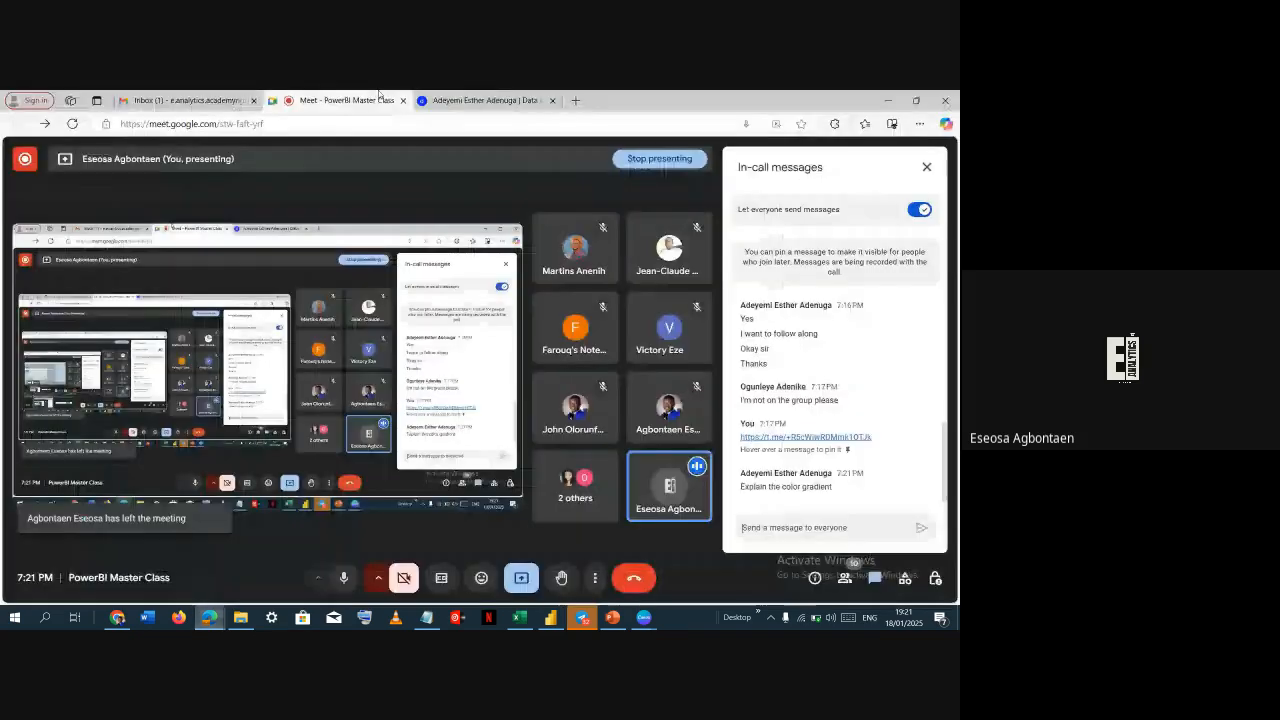
{"action": "left_click", "coordinate": [576, 100]}
{"action": "type", "text": "adob"}
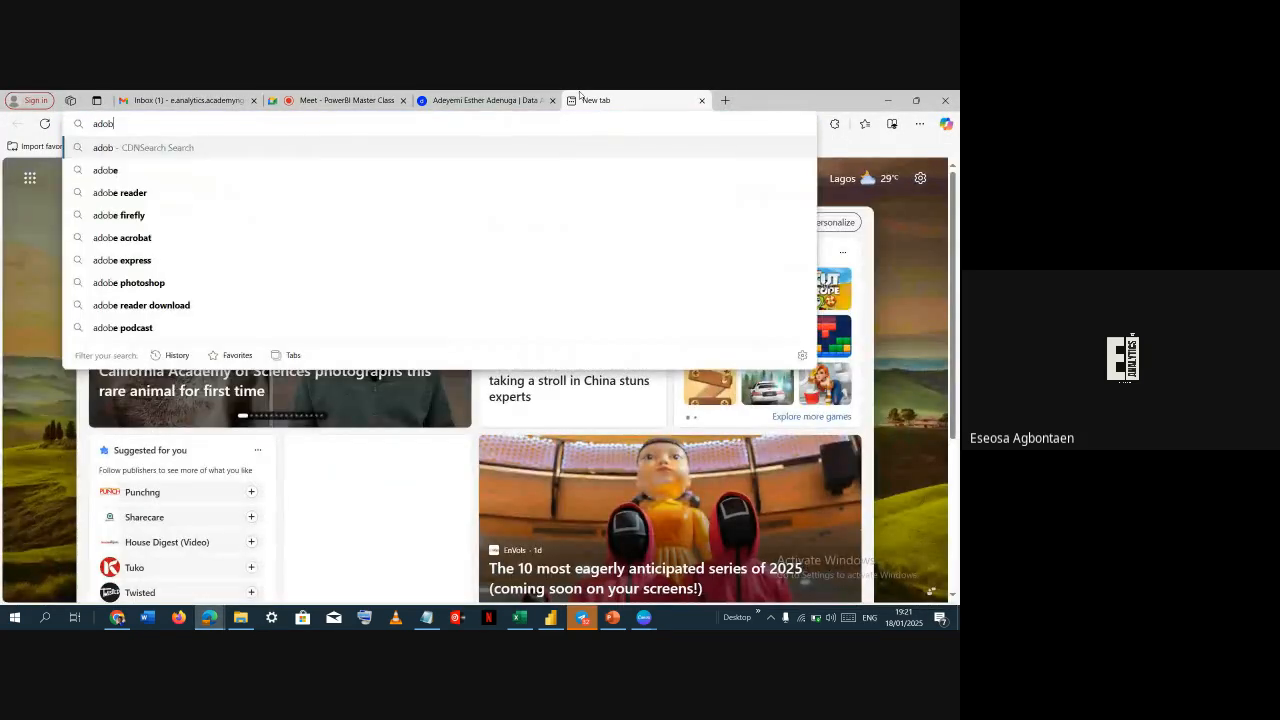
{"action": "type", "text": "e color"}
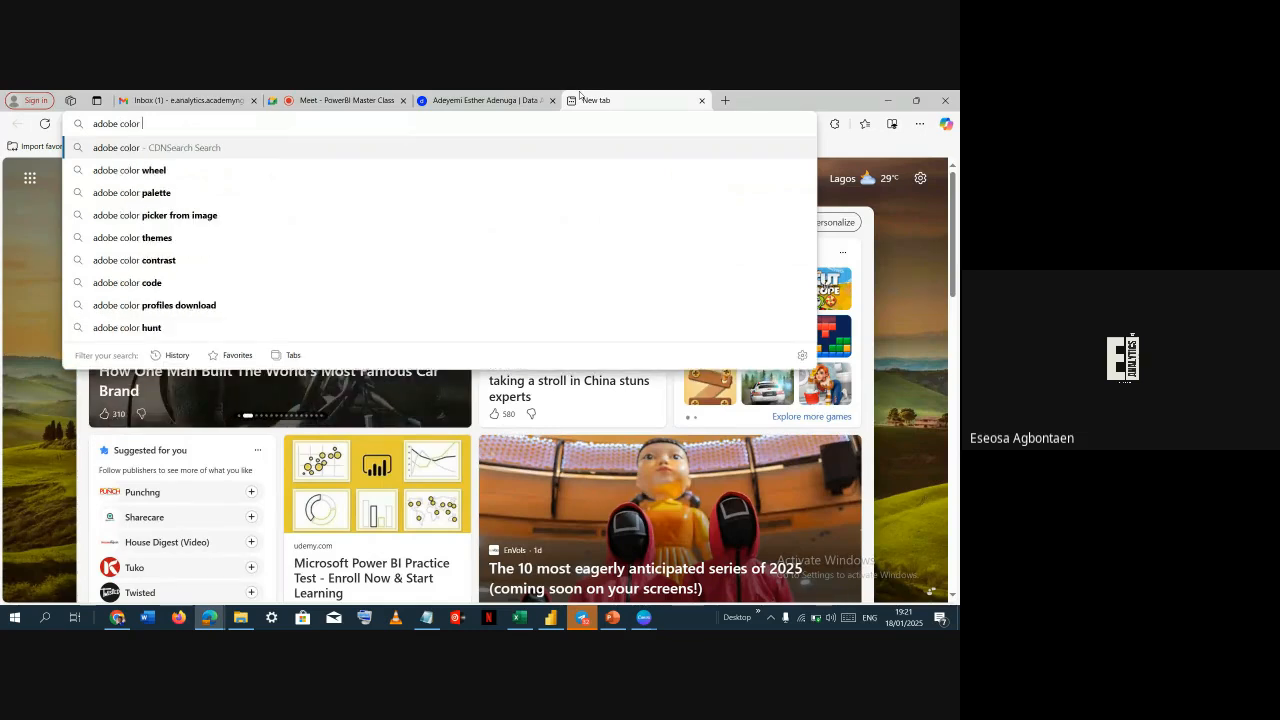
{"action": "key", "text": "Down"}
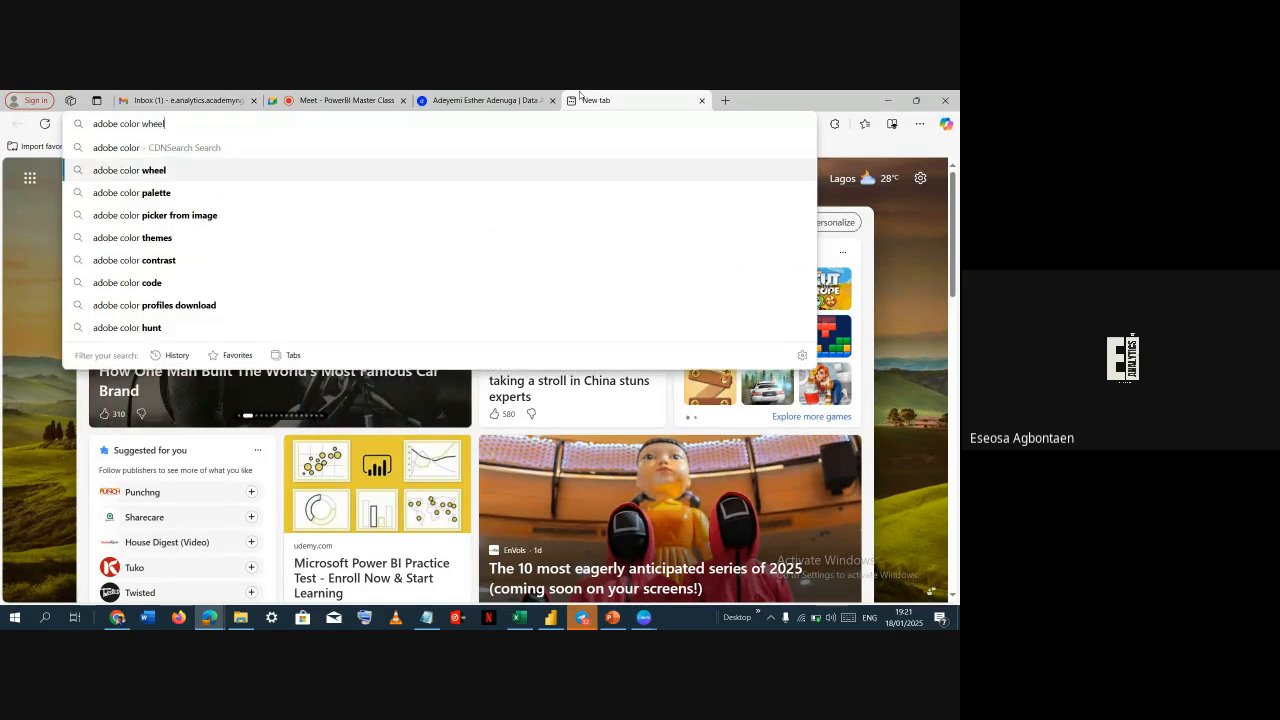
{"action": "key", "text": "Up"}
{"action": "type", "text": "picker"}
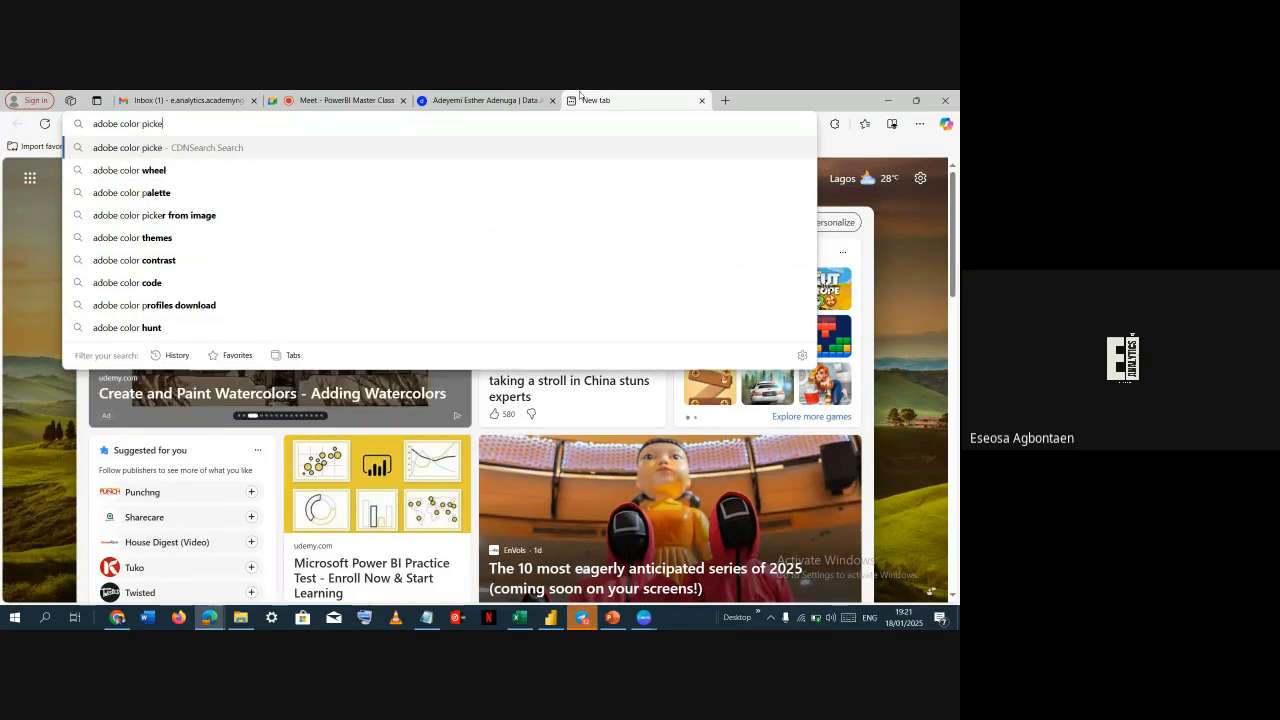
{"action": "key", "text": "ctrl+a"}
{"action": "key", "text": "ctrl+x"}
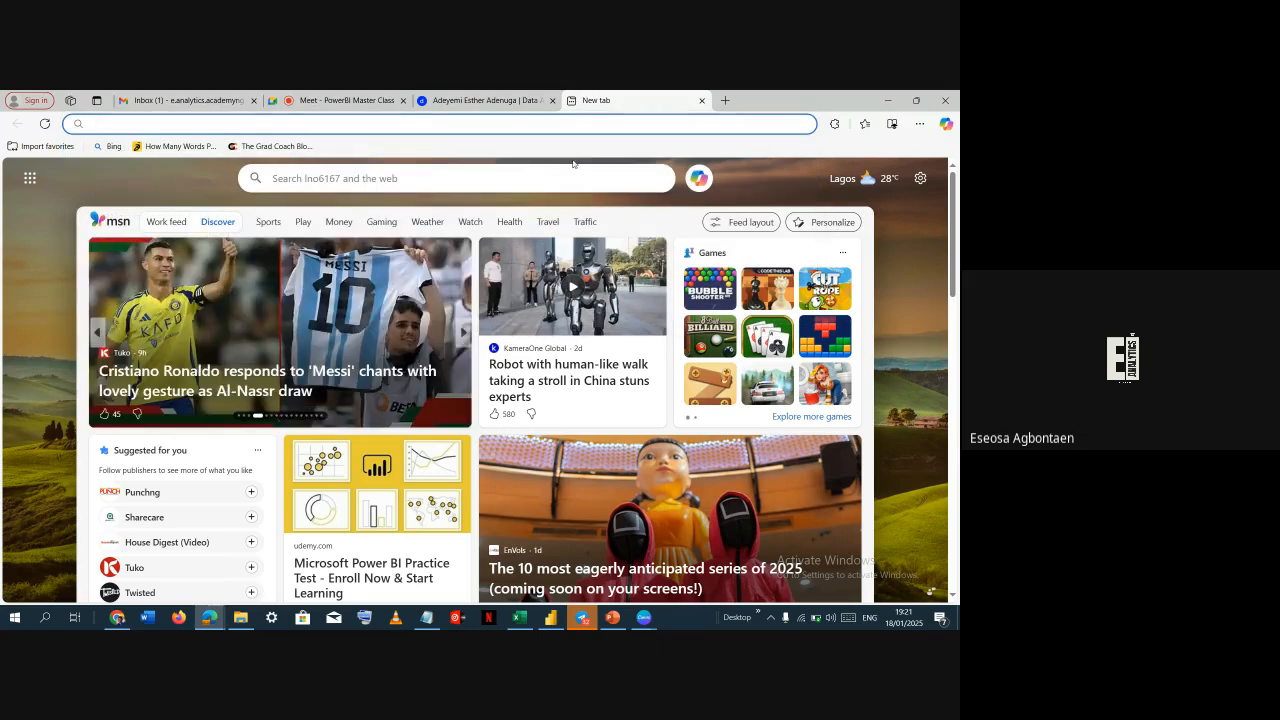
{"action": "left_click", "coordinate": [567, 170]}
{"action": "key", "text": "ctrl+v"}
{"action": "key", "text": "ctrl+shift+Left"}
{"action": "key", "text": "ctrl+shift+Left"}
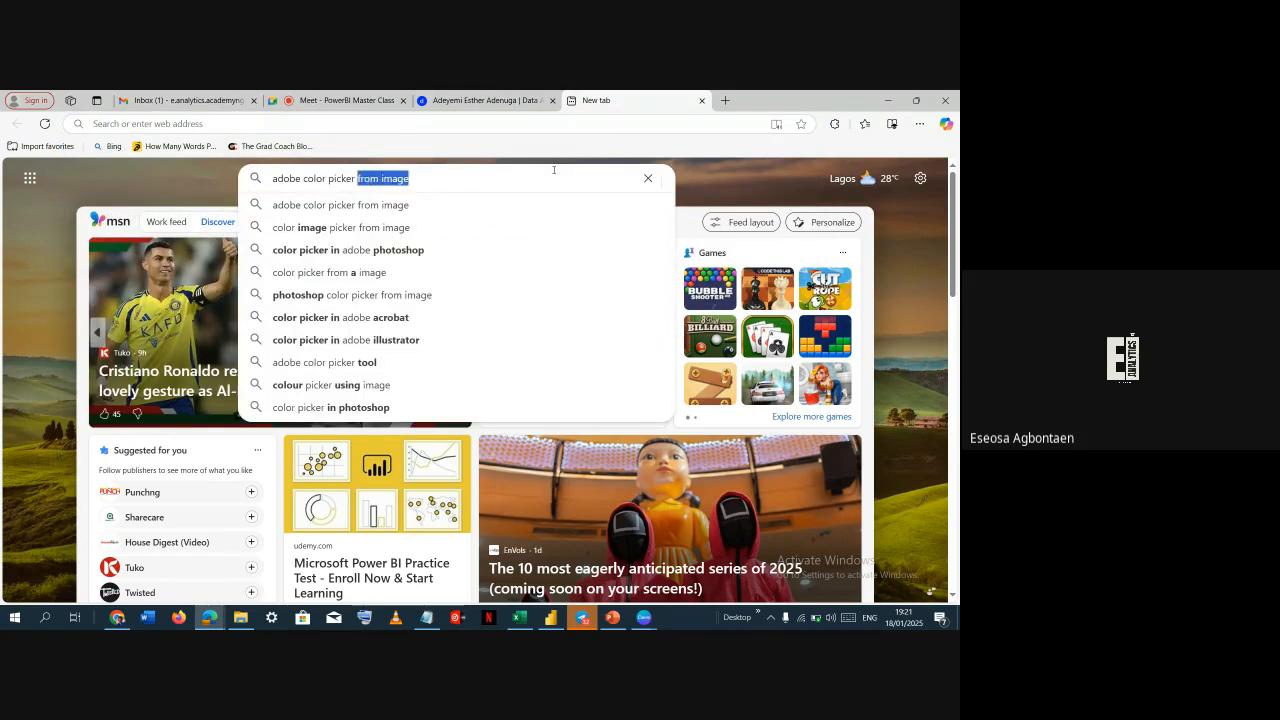
{"action": "key", "text": "BackSpace"}
{"action": "key", "text": "Return"}
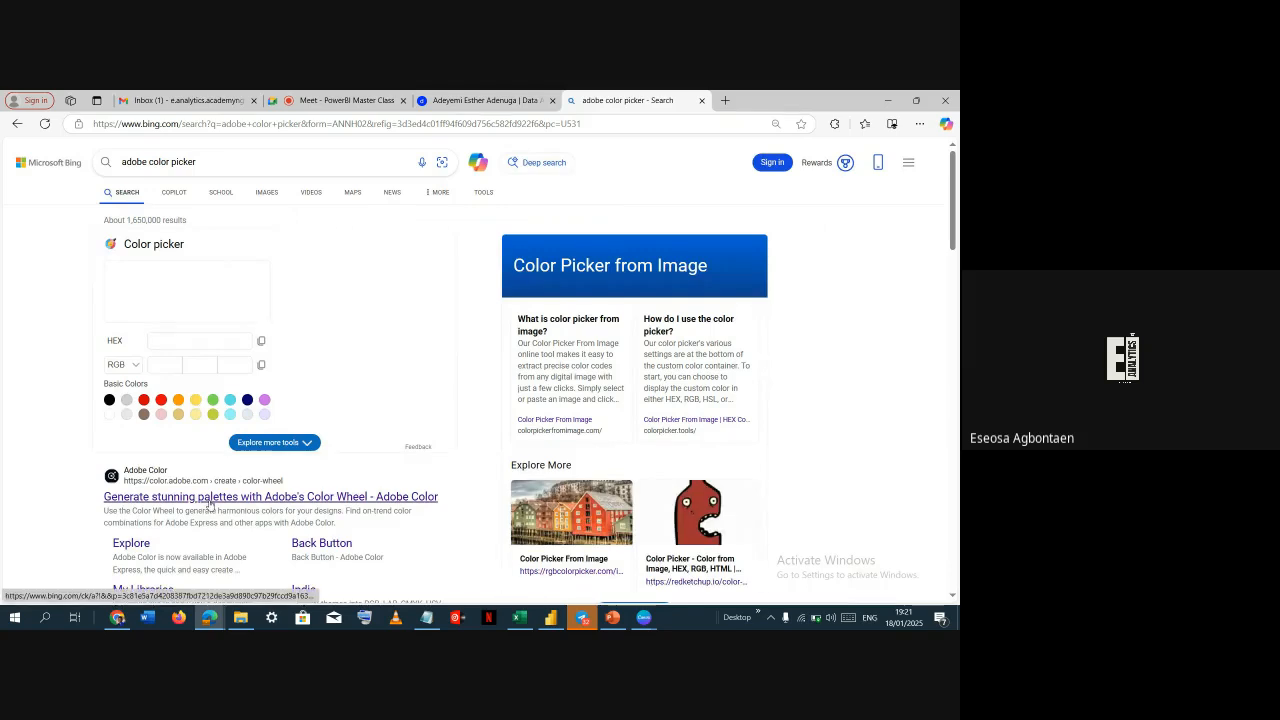
Open Adobe Color's color wheel and remove the last two swatches from the palette
{"action": "double_click", "coordinate": [208, 508]}
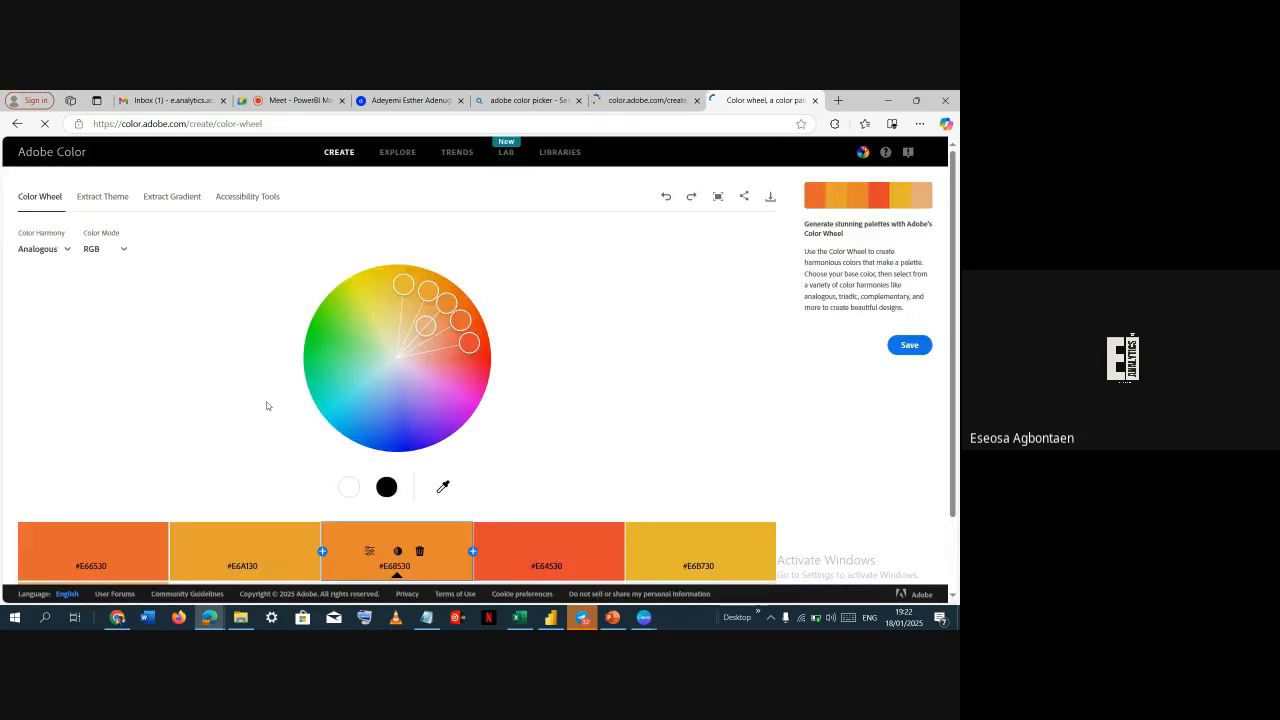
{"action": "scroll", "coordinate": [370, 332], "scroll_direction": "down", "scroll_amount": 1}
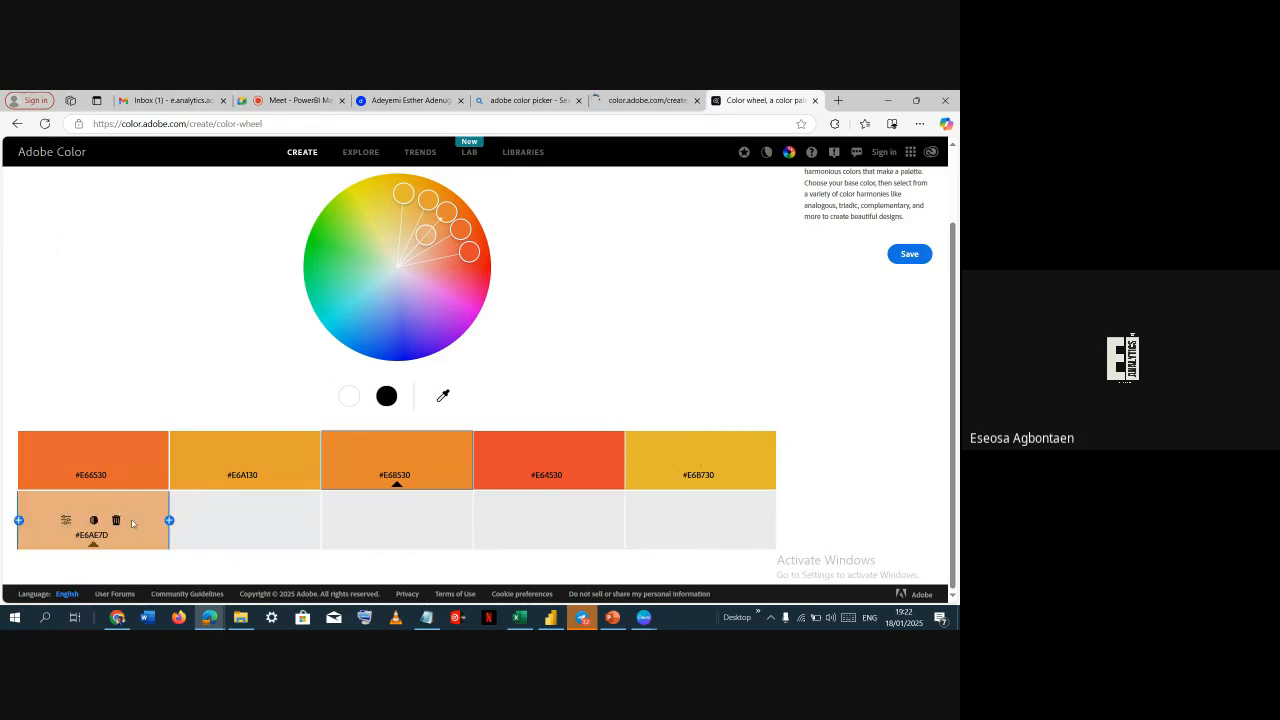
{"action": "left_click", "coordinate": [116, 520]}
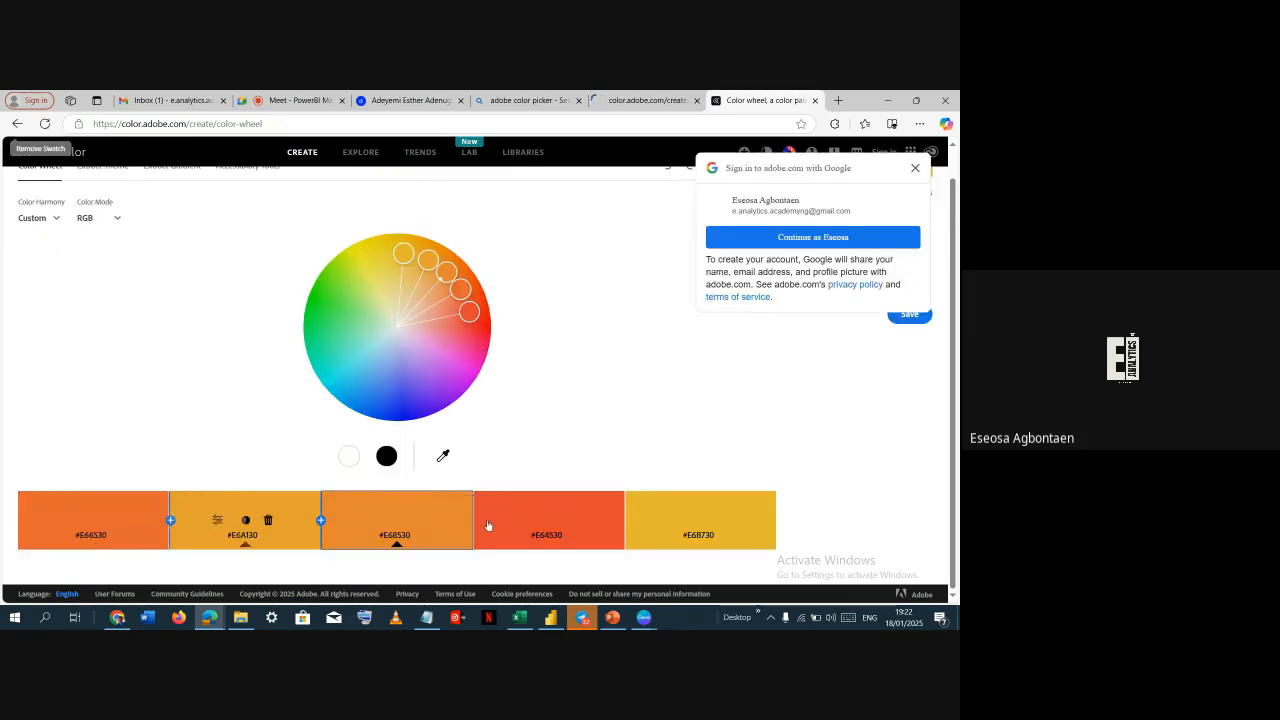
{"action": "left_click", "coordinate": [724, 520]}
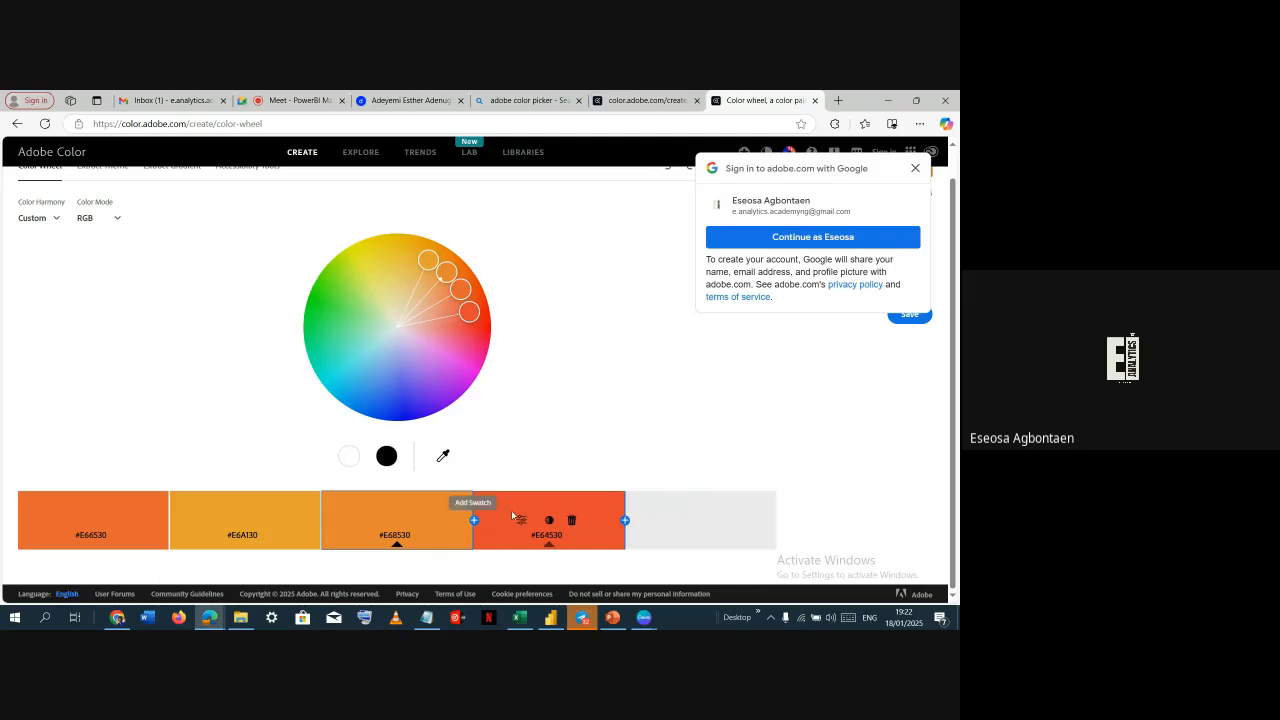
Set the color harmony to Shades and move the base color on the wheel to pale yellow #EAE9A1
{"action": "left_click", "coordinate": [47, 218]}
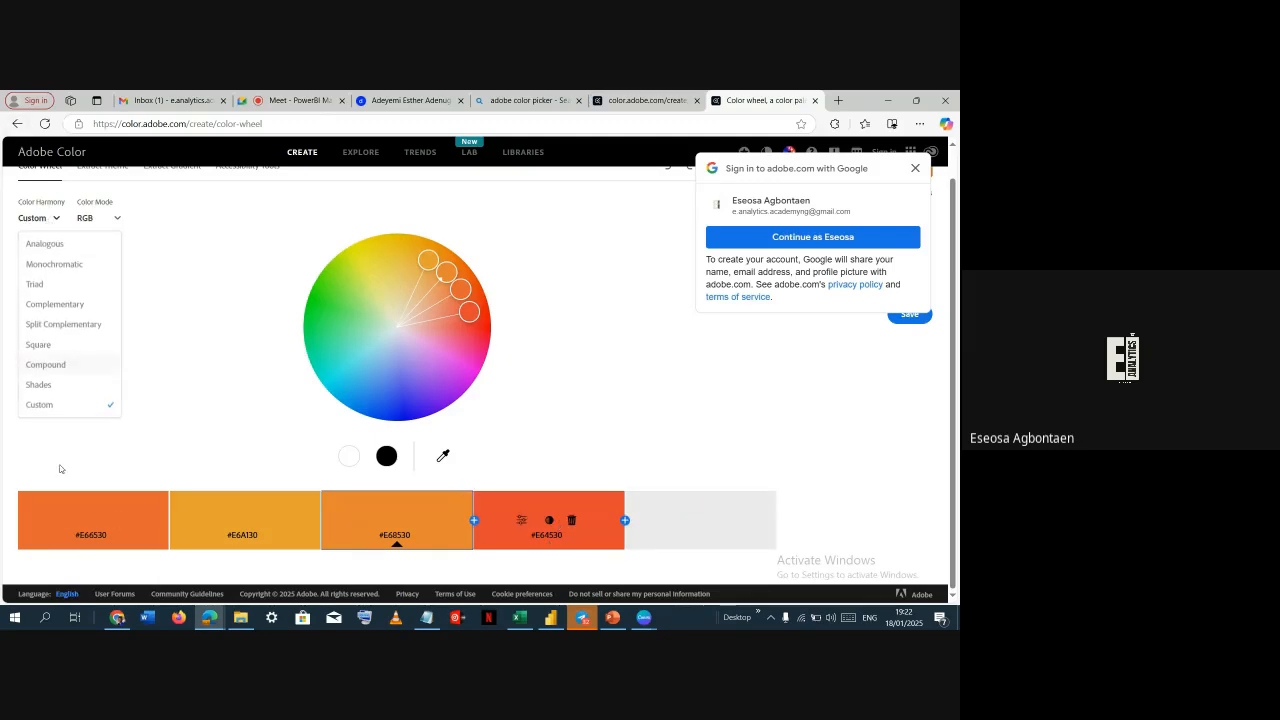
{"action": "left_click", "coordinate": [40, 385]}
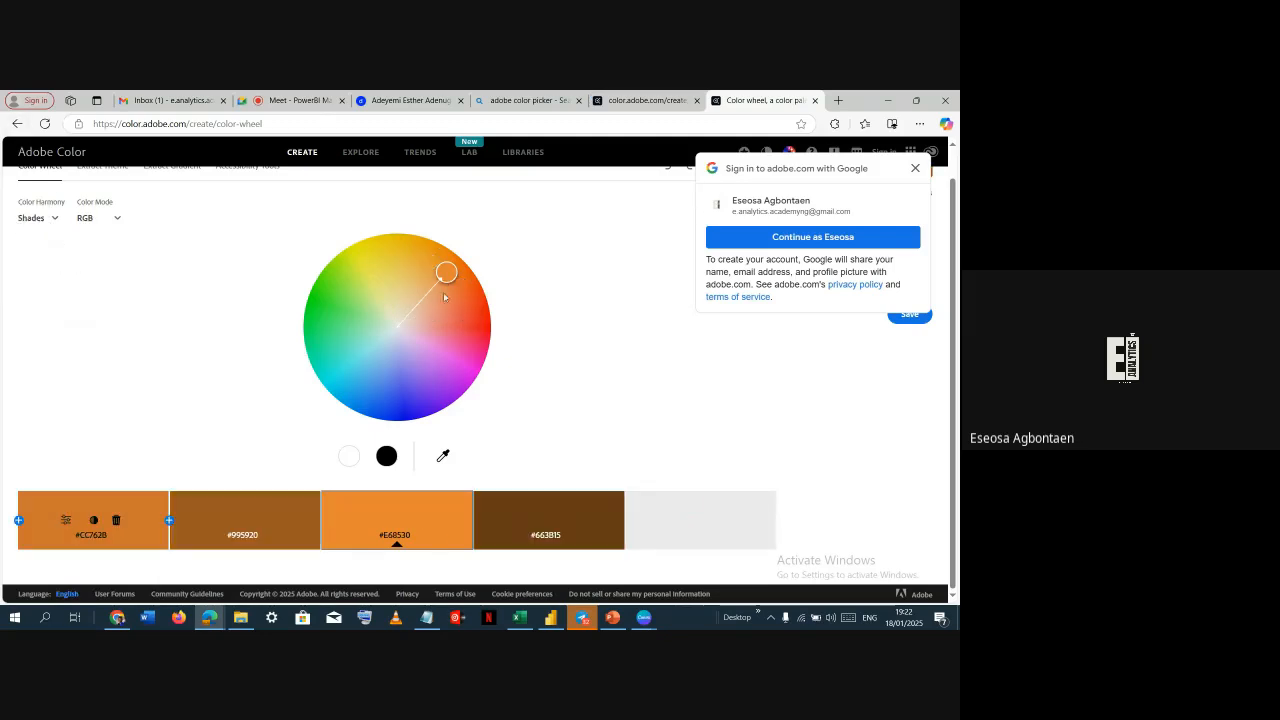
{"action": "left_click_drag", "start_coordinate": [441, 273], "coordinate": [382, 301]}
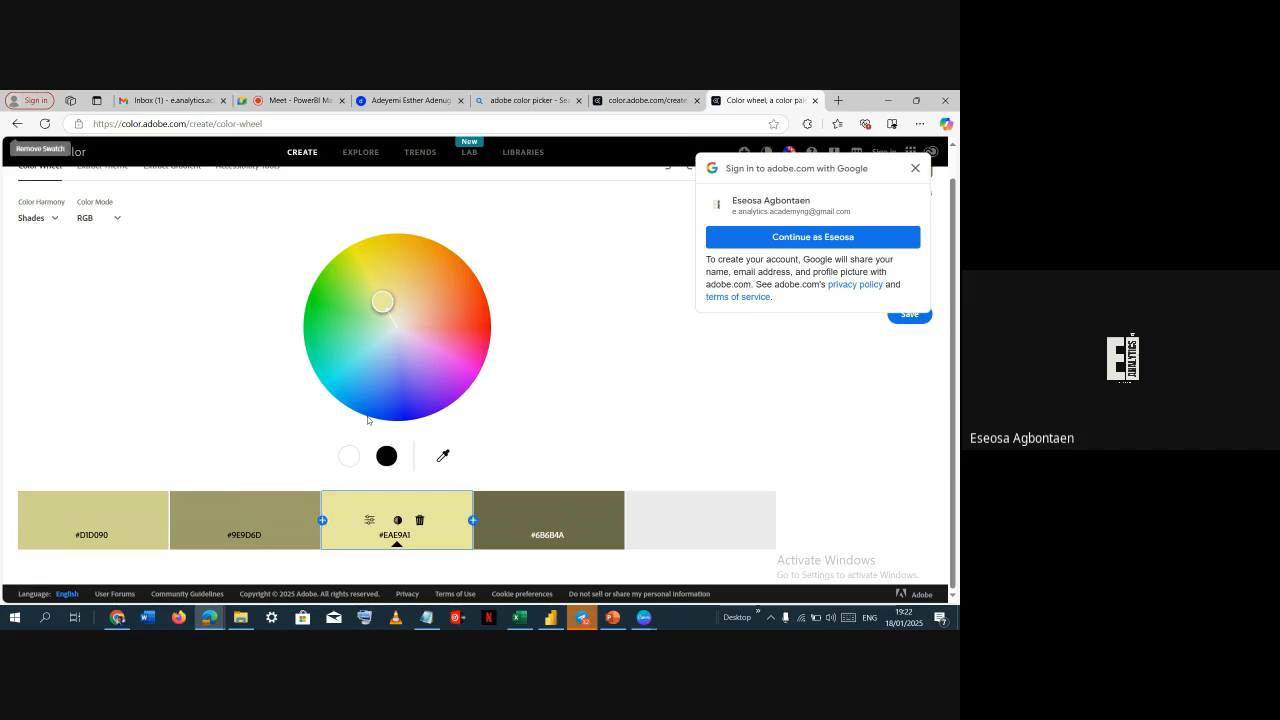
Switch back to the presentation and give the fifth slide's background a gradient fill
{"action": "key", "text": "alt+Tab"}
{"action": "left_click", "coordinate": [61, 410]}
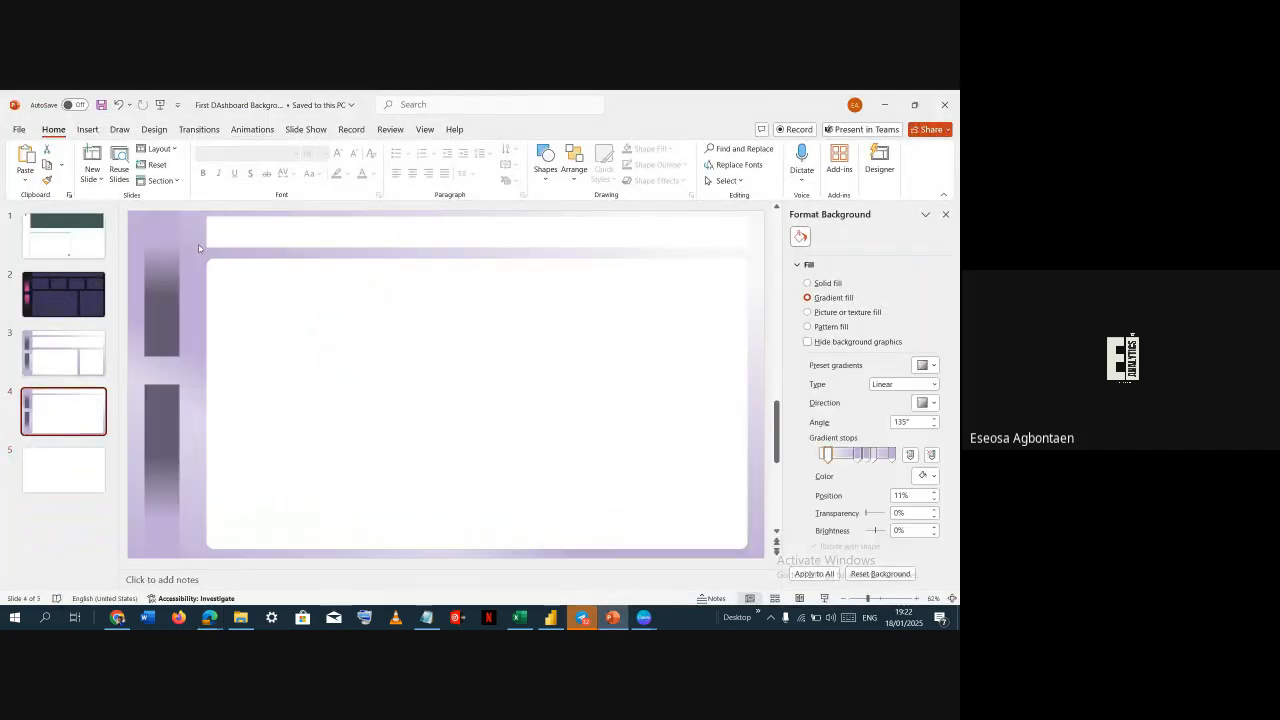
{"action": "left_click", "coordinate": [62, 458]}
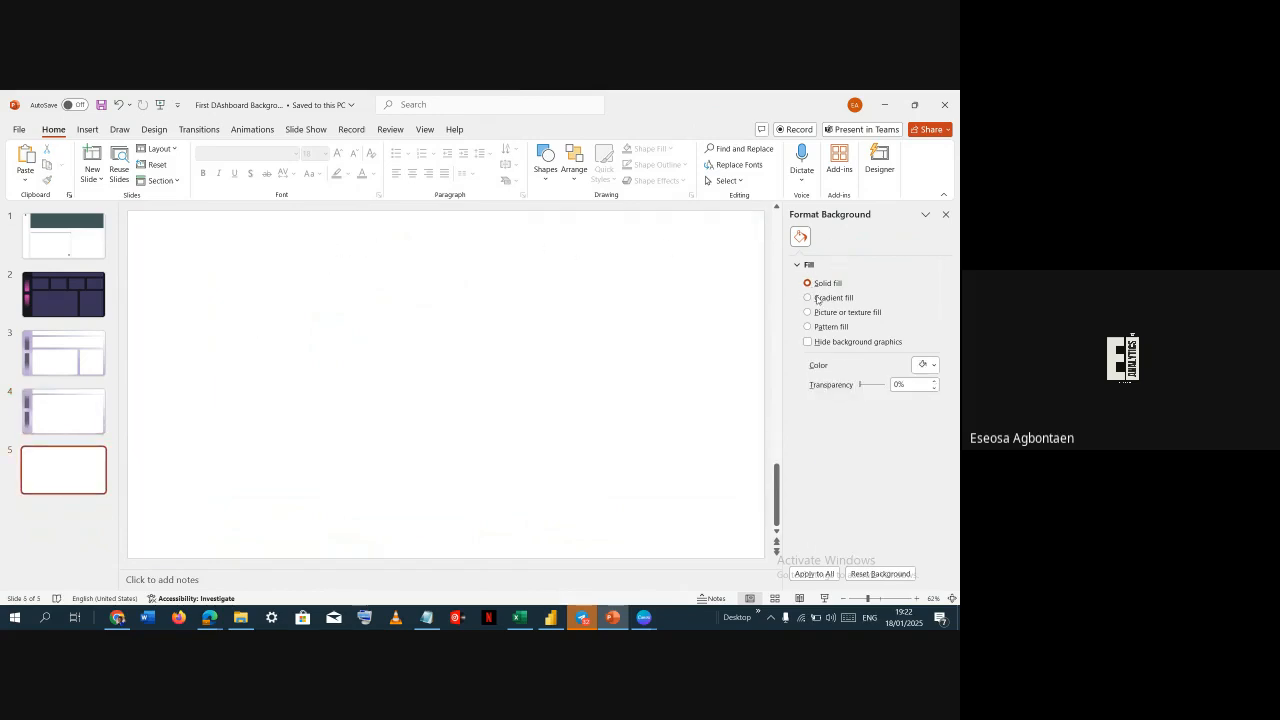
{"action": "left_click", "coordinate": [818, 299]}
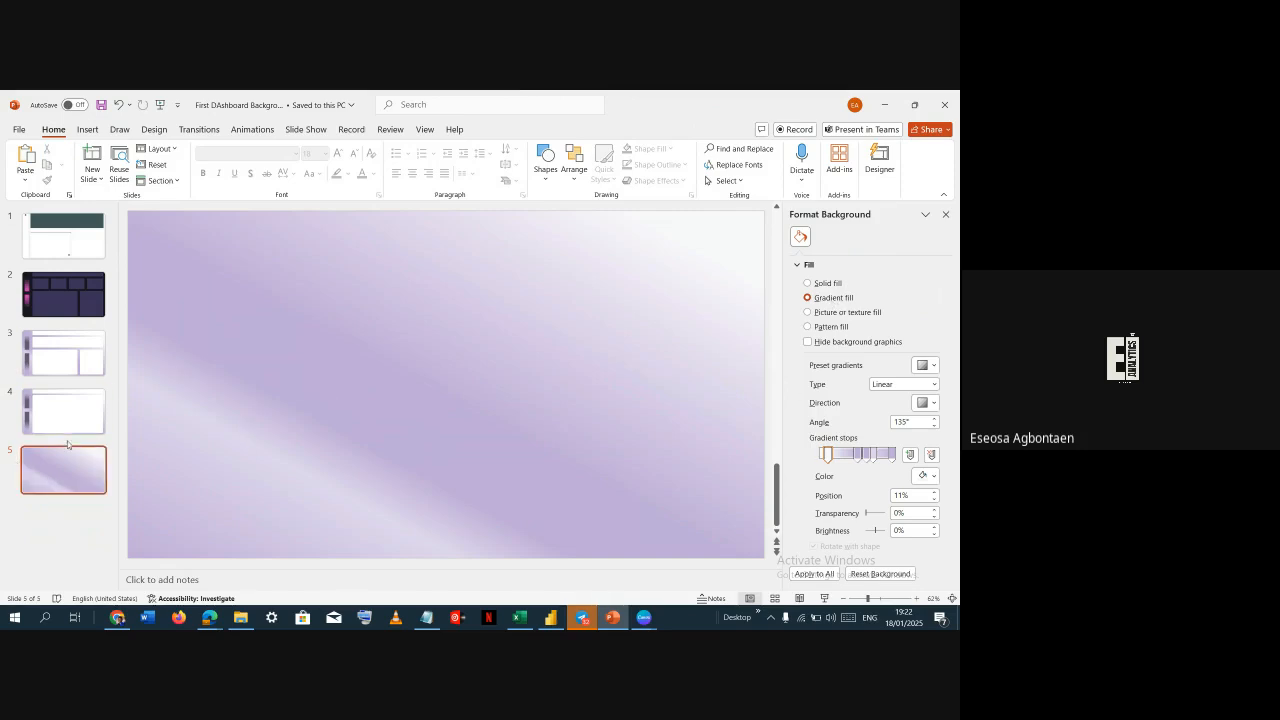
{"action": "left_click", "coordinate": [67, 474]}
{"action": "key", "text": "Return"}
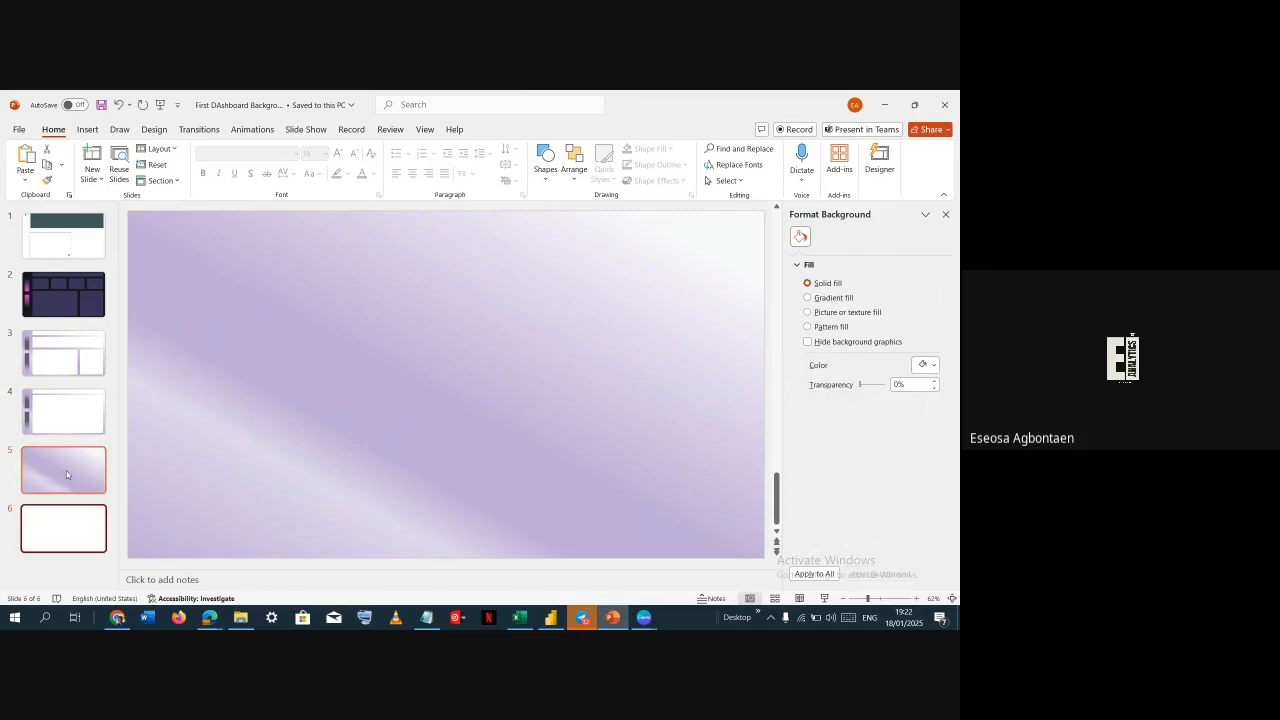
{"action": "left_click", "coordinate": [822, 298]}
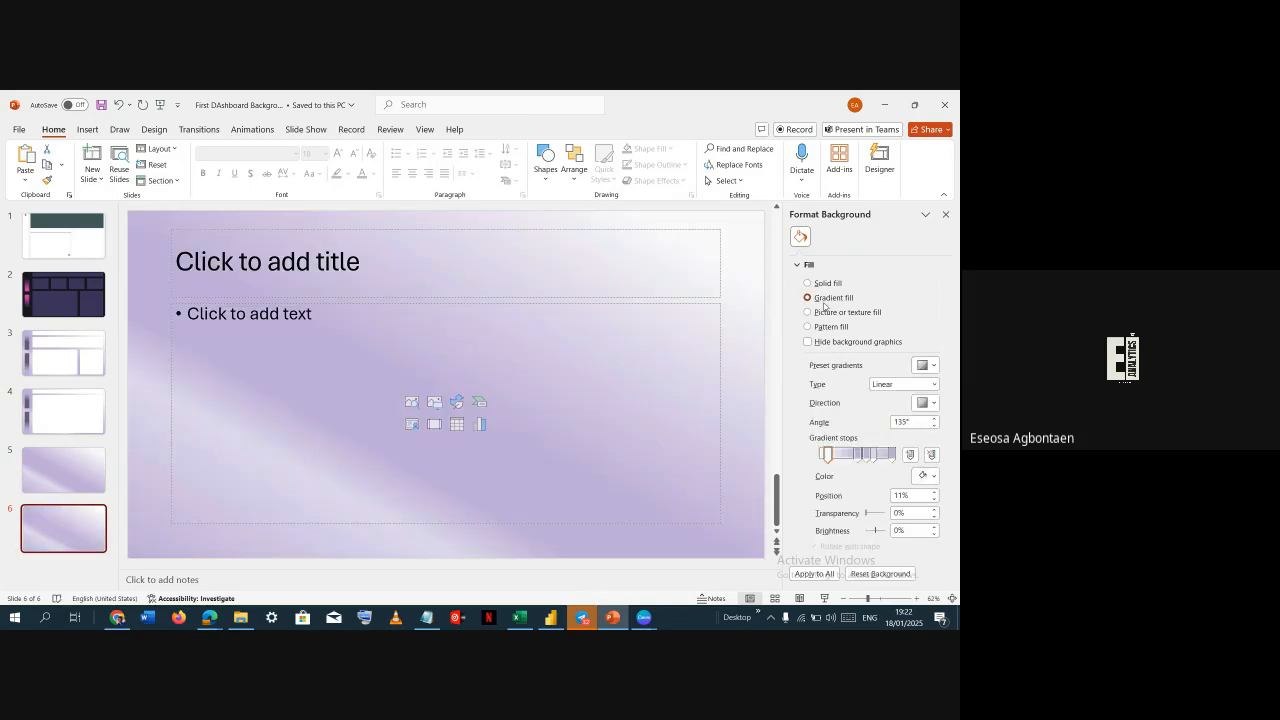
{"action": "right_click", "coordinate": [81, 530]}
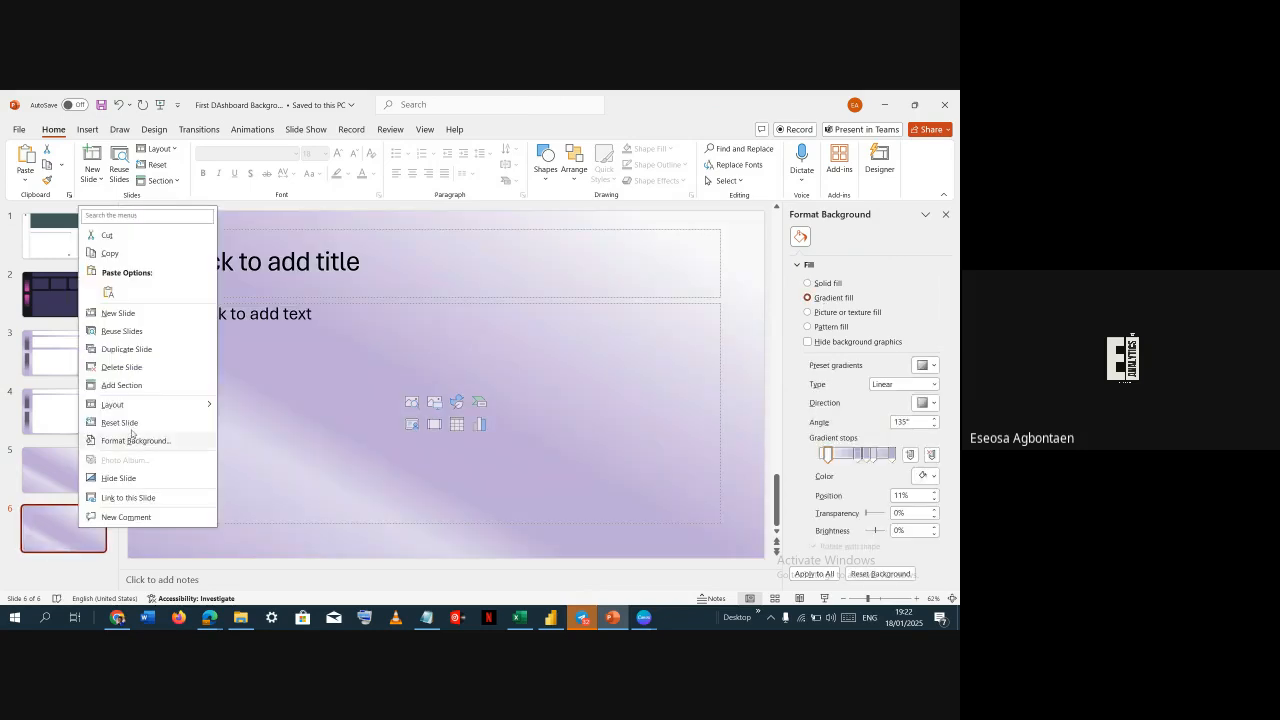
{"action": "left_click", "coordinate": [148, 368]}
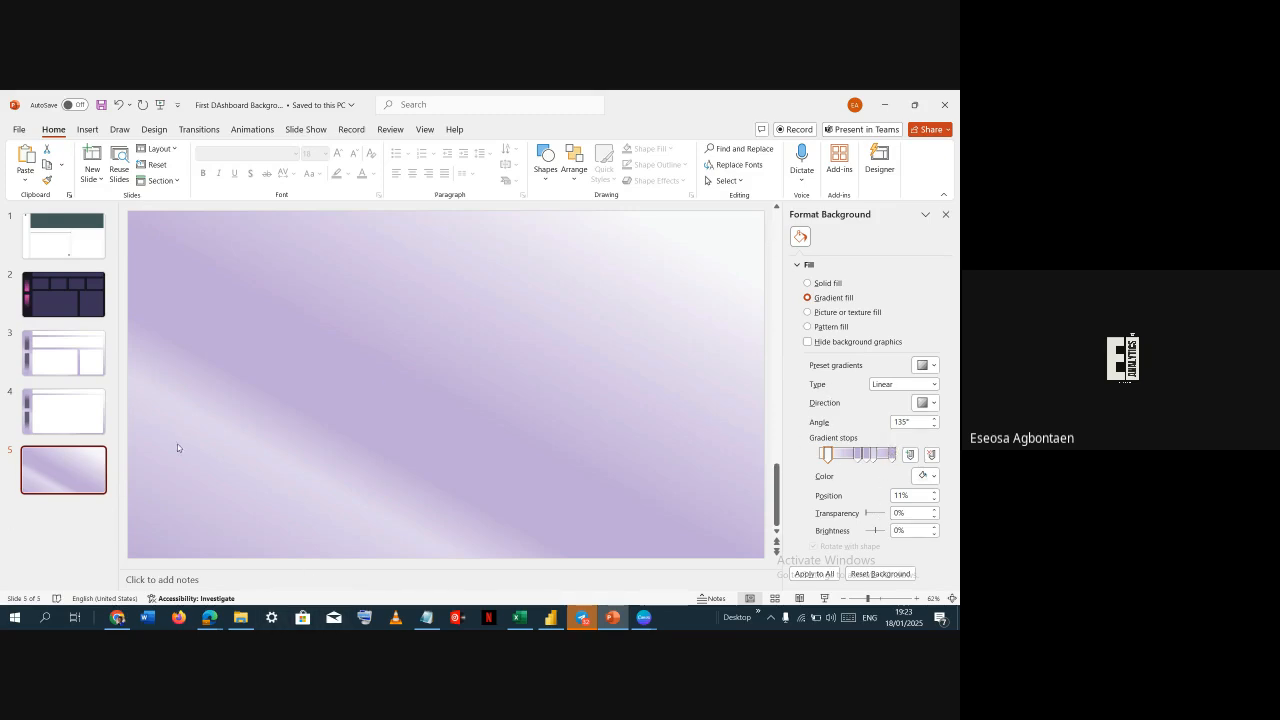
Move, add and remove gradient stops on the fifth slide's gradient background
{"action": "right_click", "coordinate": [236, 323]}
{"action": "left_click", "coordinate": [300, 465]}
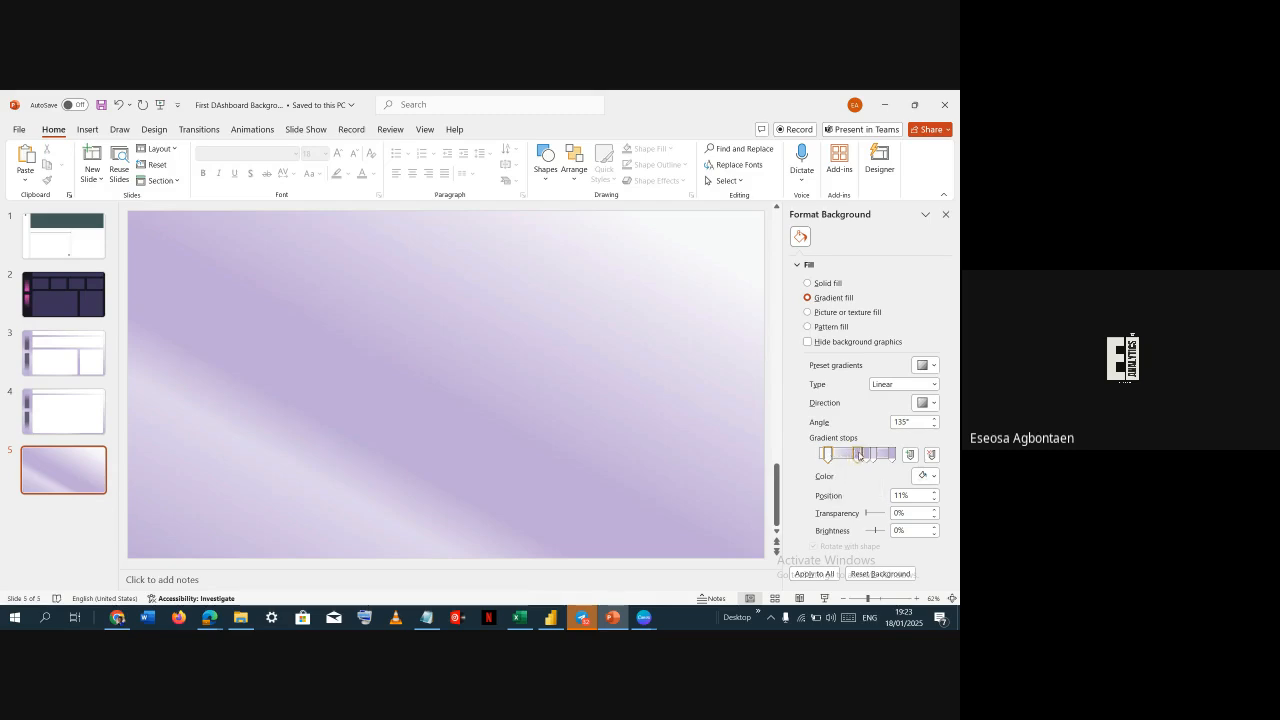
{"action": "mouse_move", "coordinate": [858, 455]}
{"action": "left_mouse_down"}
{"action": "mouse_move", "coordinate": [883, 459]}
{"action": "mouse_move", "coordinate": [849, 456]}
{"action": "mouse_move", "coordinate": [867, 458]}
{"action": "left_mouse_up"}
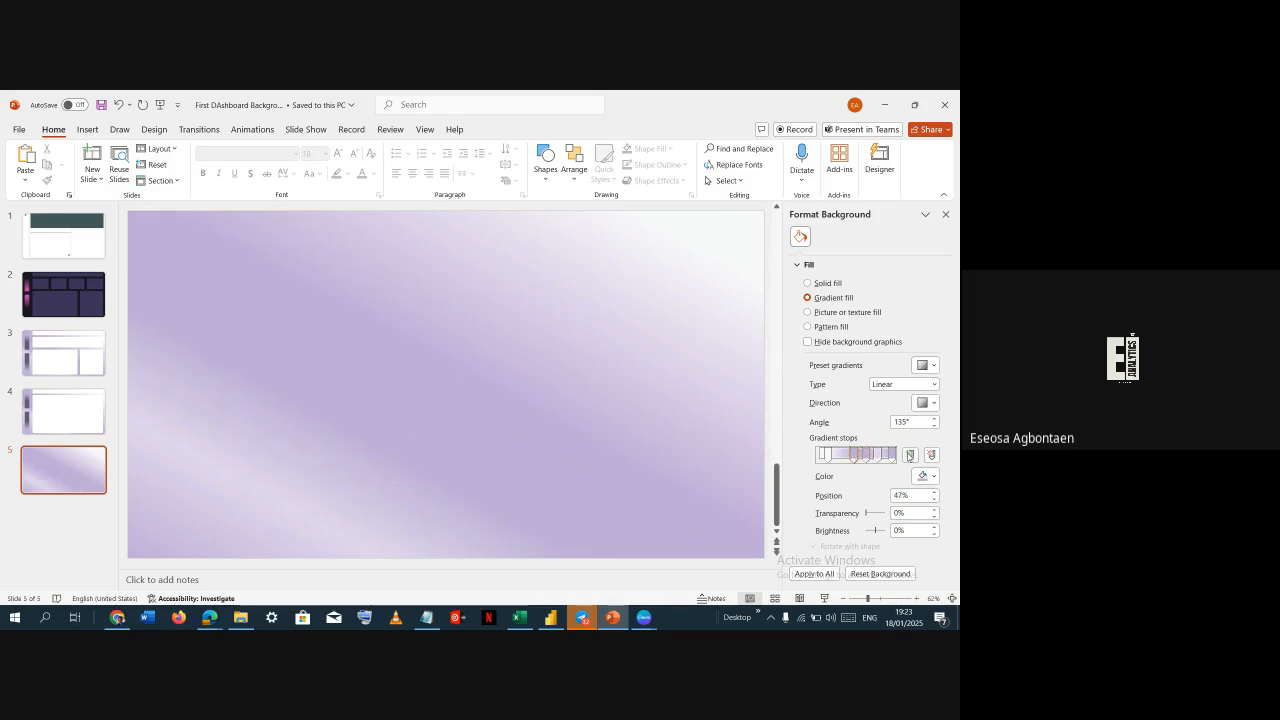
{"action": "left_click", "coordinate": [910, 455]}
{"action": "left_click", "coordinate": [910, 455]}
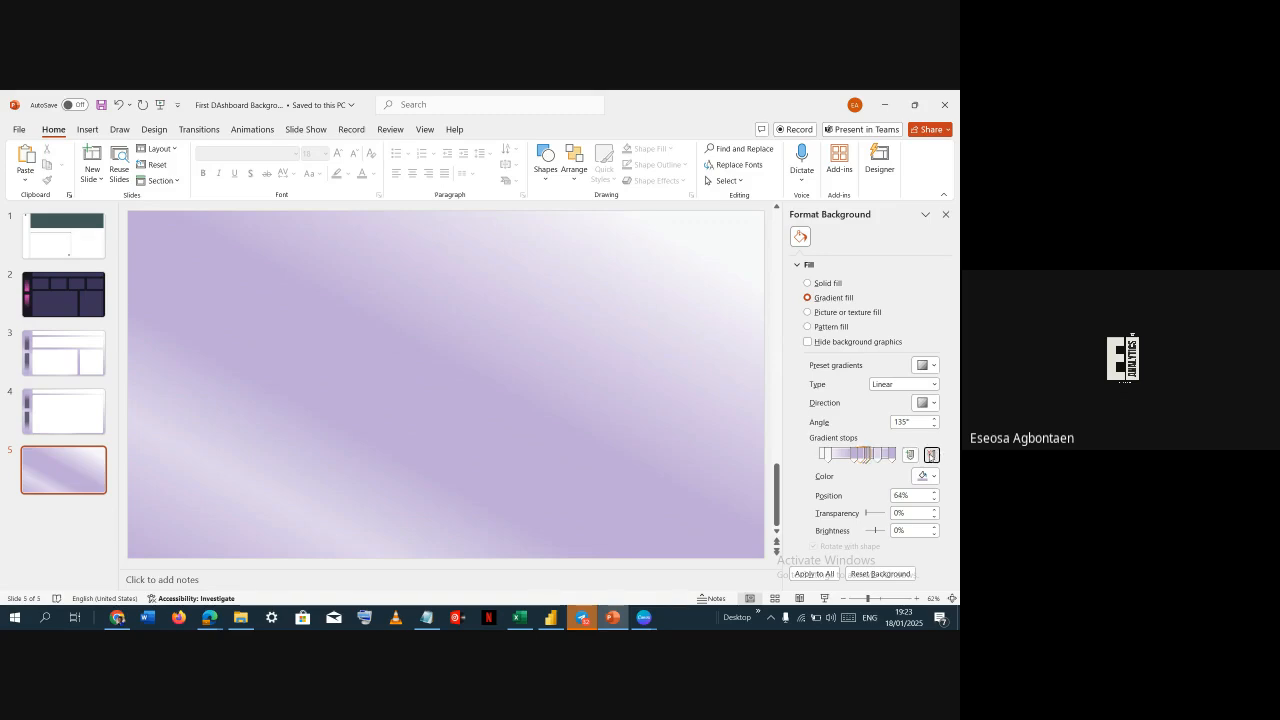
{"action": "left_click", "coordinate": [931, 455]}
{"action": "left_click_drag", "start_coordinate": [852, 457], "coordinate": [870, 456]}
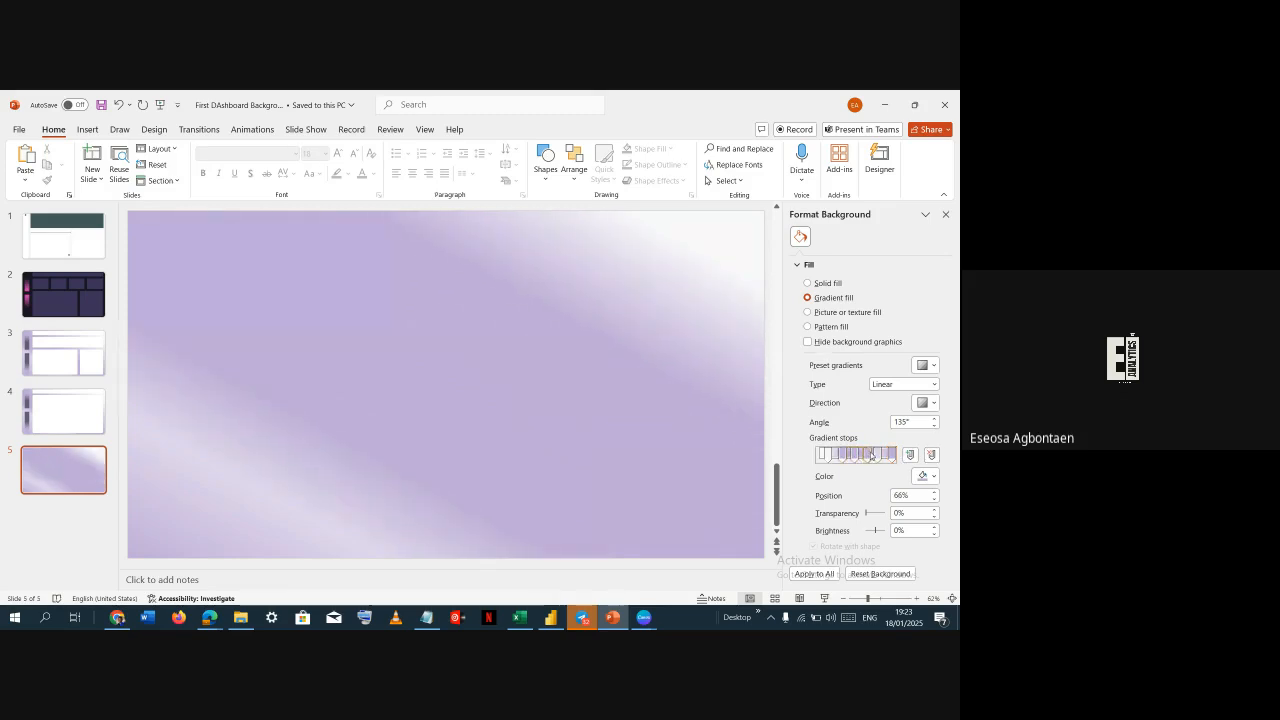
{"action": "left_click", "coordinate": [931, 455]}
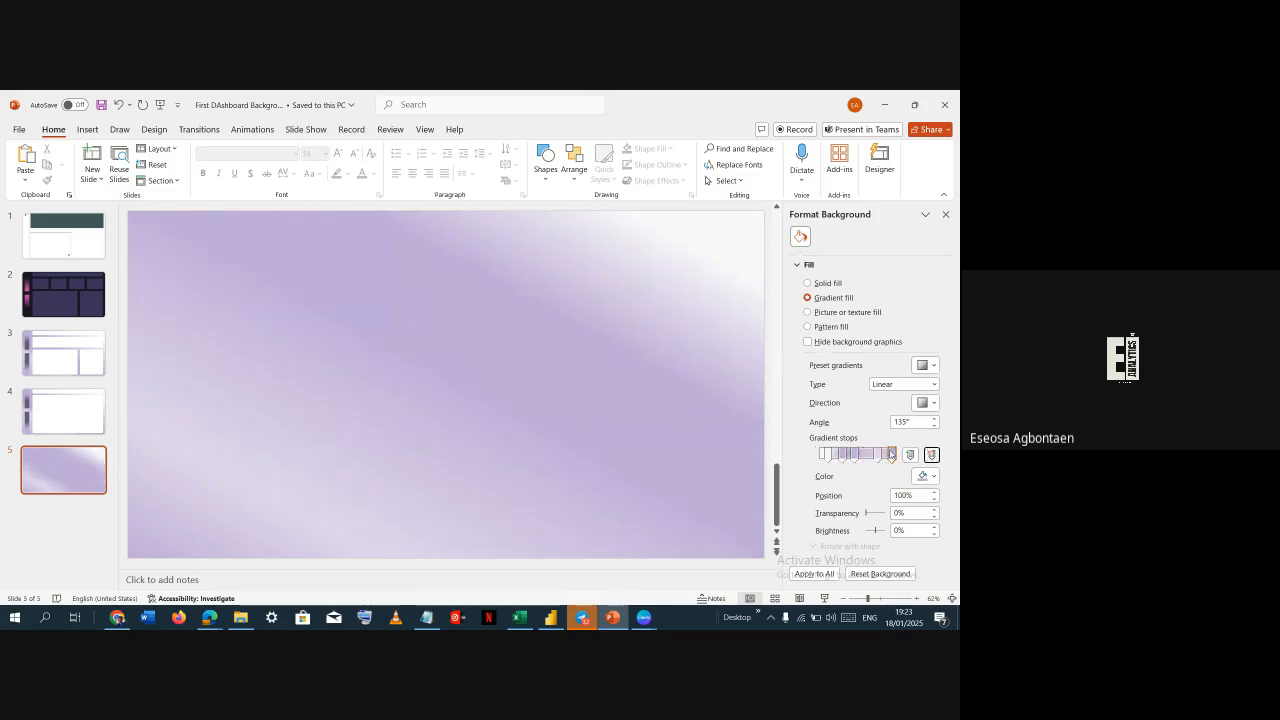
{"action": "left_click", "coordinate": [857, 457]}
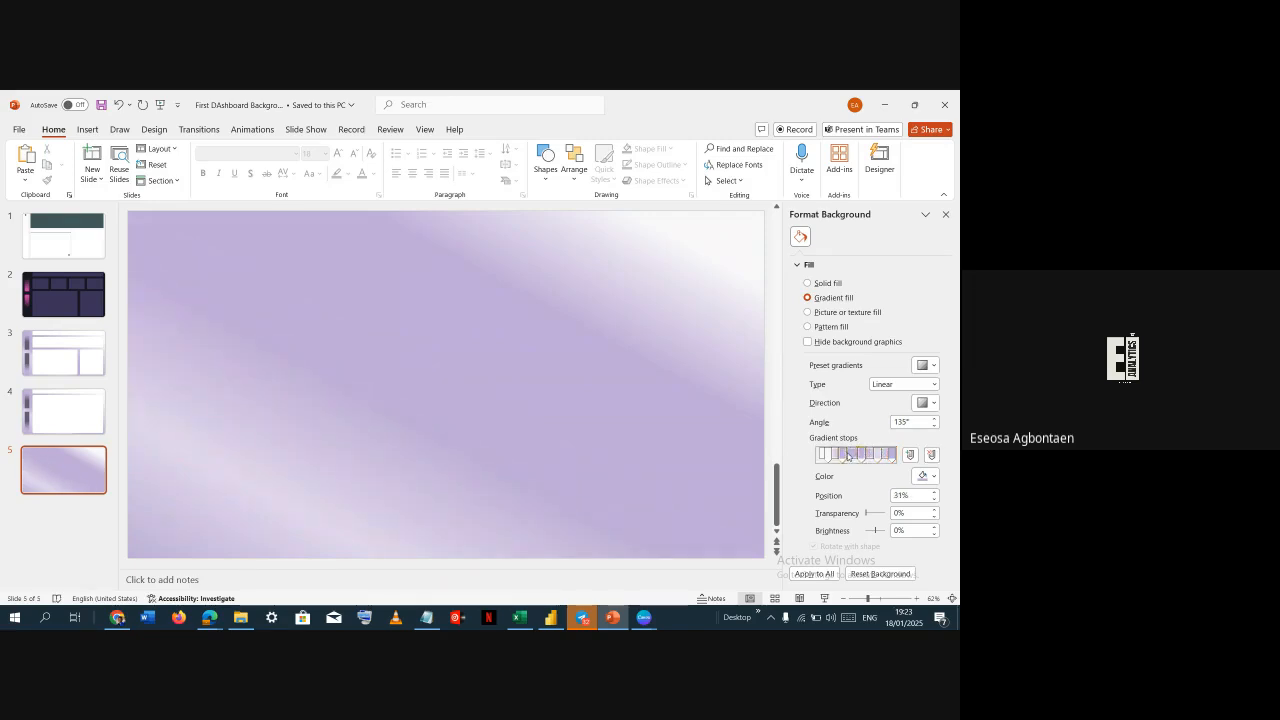
{"action": "left_click_drag", "start_coordinate": [848, 456], "coordinate": [858, 457]}
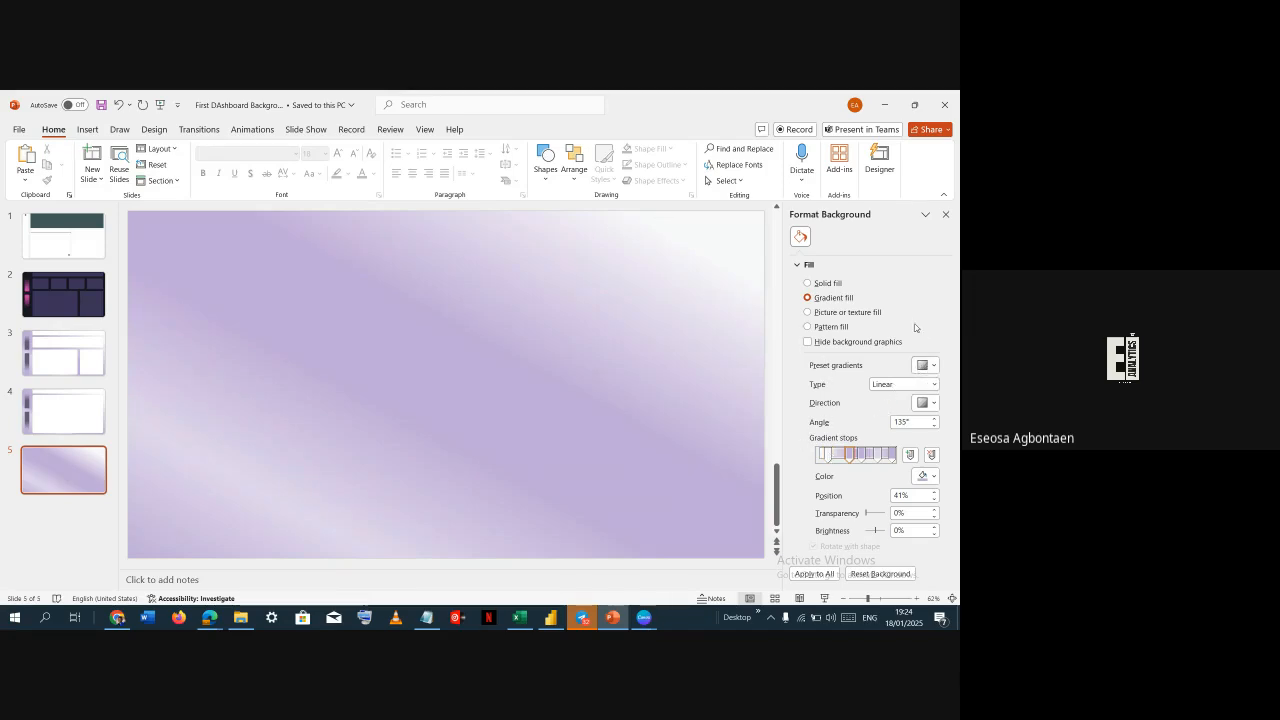
Try the peach, green and light blue preset gradients on the background, then undo them
{"action": "left_click", "coordinate": [925, 367]}
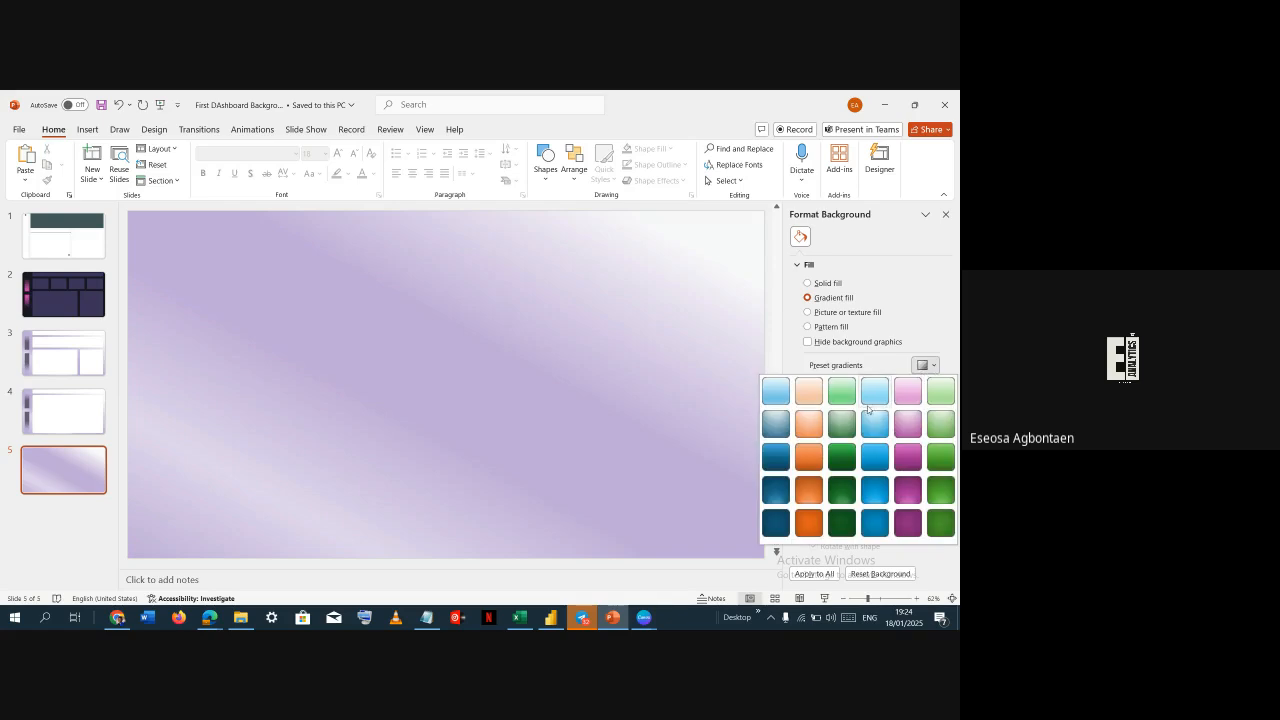
{"action": "left_click", "coordinate": [818, 394]}
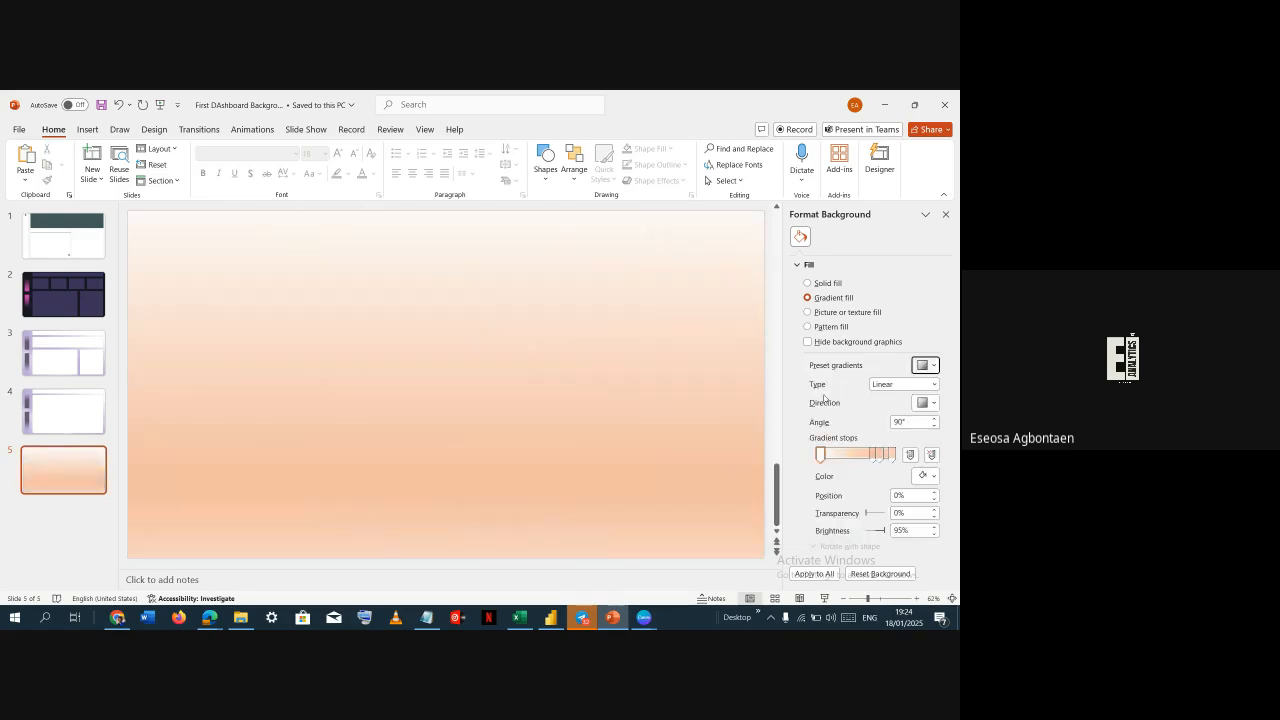
{"action": "left_click", "coordinate": [925, 366]}
{"action": "left_click", "coordinate": [842, 391]}
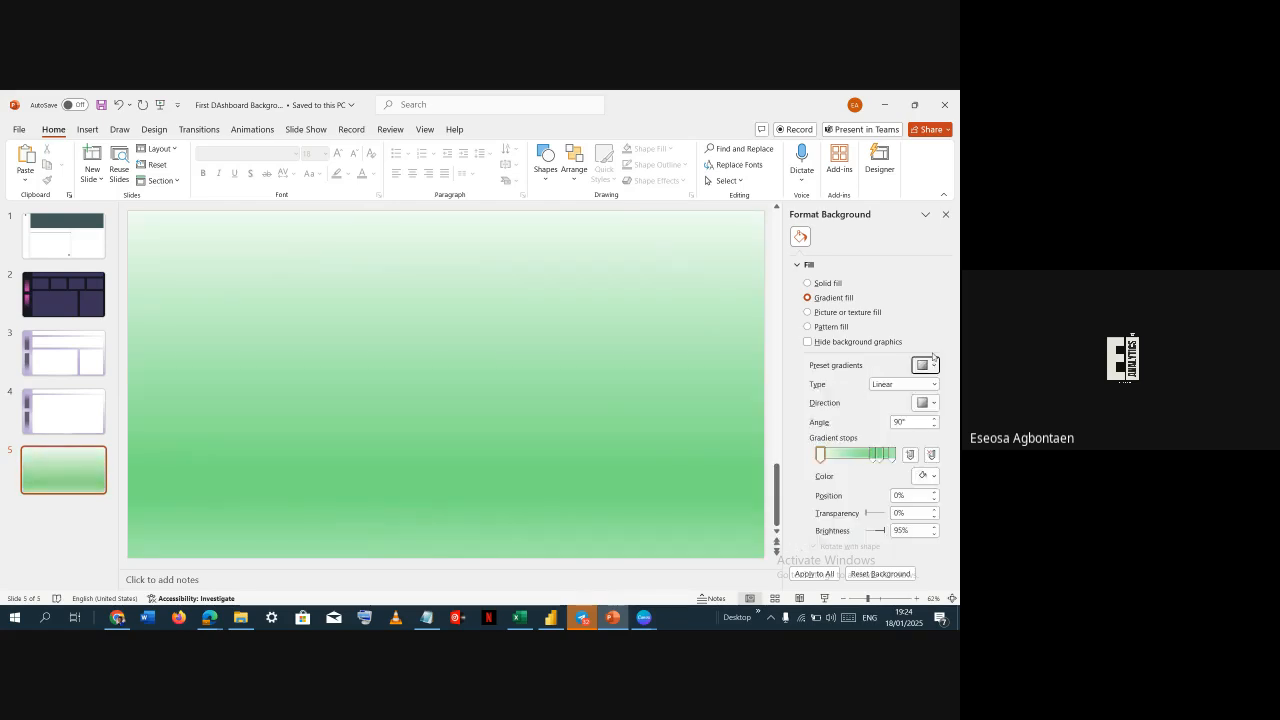
{"action": "left_click", "coordinate": [925, 366]}
{"action": "left_click", "coordinate": [875, 391]}
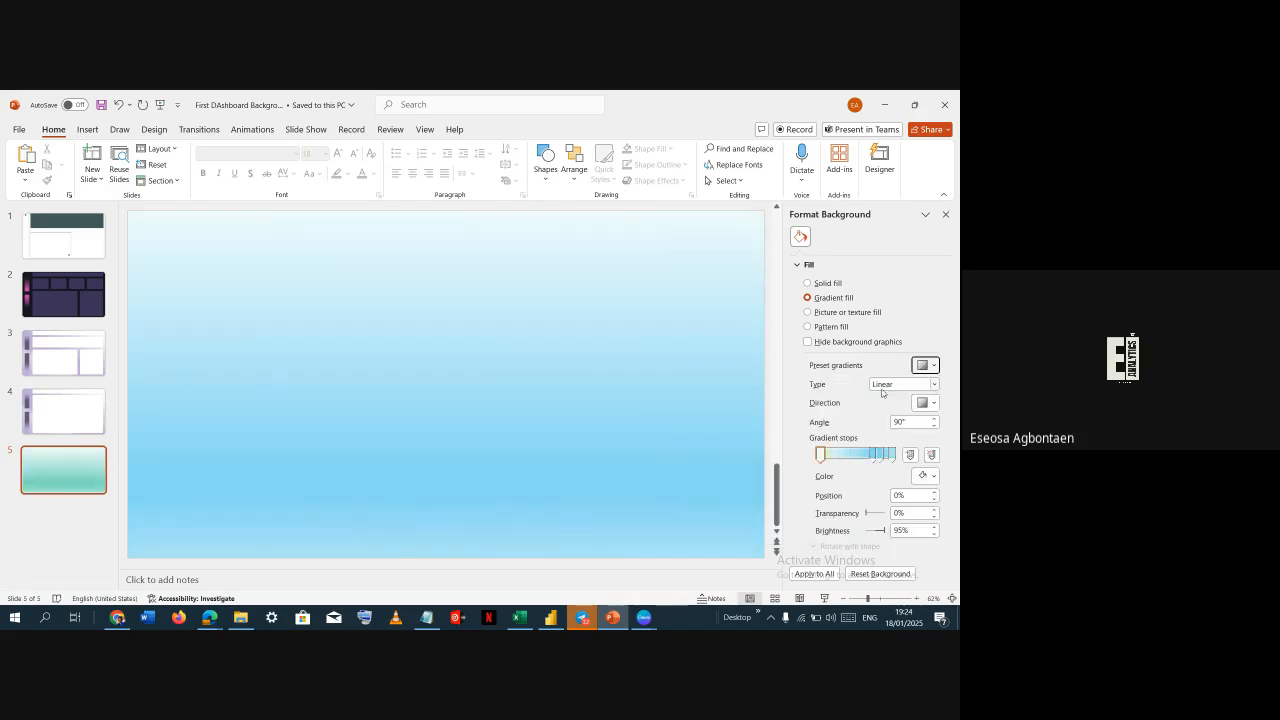
{"action": "left_click", "coordinate": [933, 367]}
{"action": "left_click", "coordinate": [922, 327]}
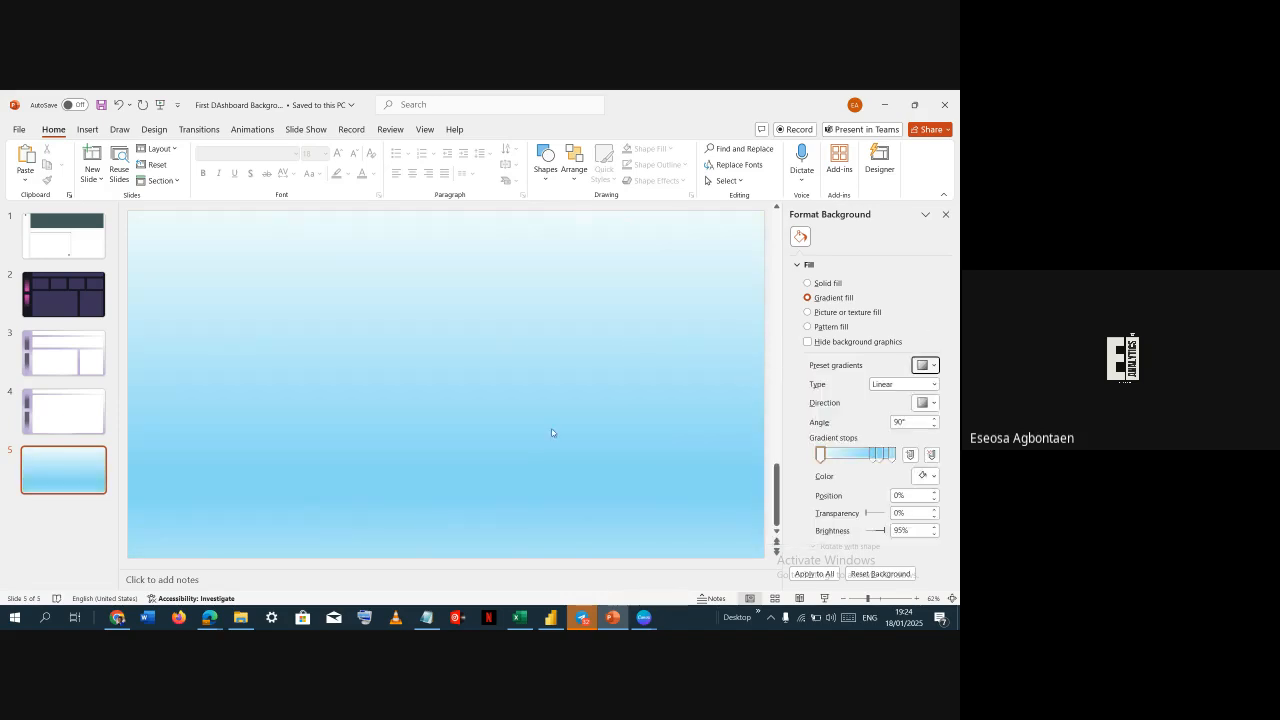
{"action": "key", "text": "ctrl+z"}
{"action": "key", "text": "ctrl+z"}
{"action": "key", "text": "ctrl+z"}
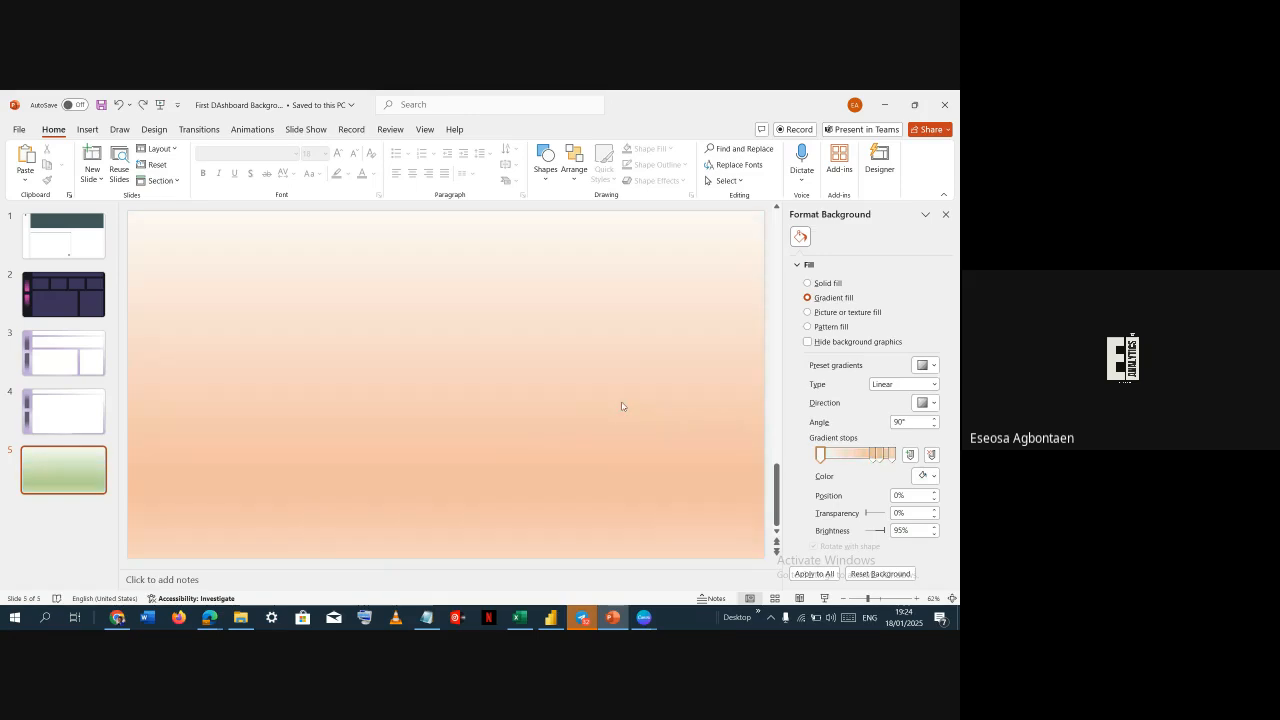
Apply the first light blue preset gradient to the slide background and inspect its end and first gradient stops
{"action": "left_click", "coordinate": [929, 366]}
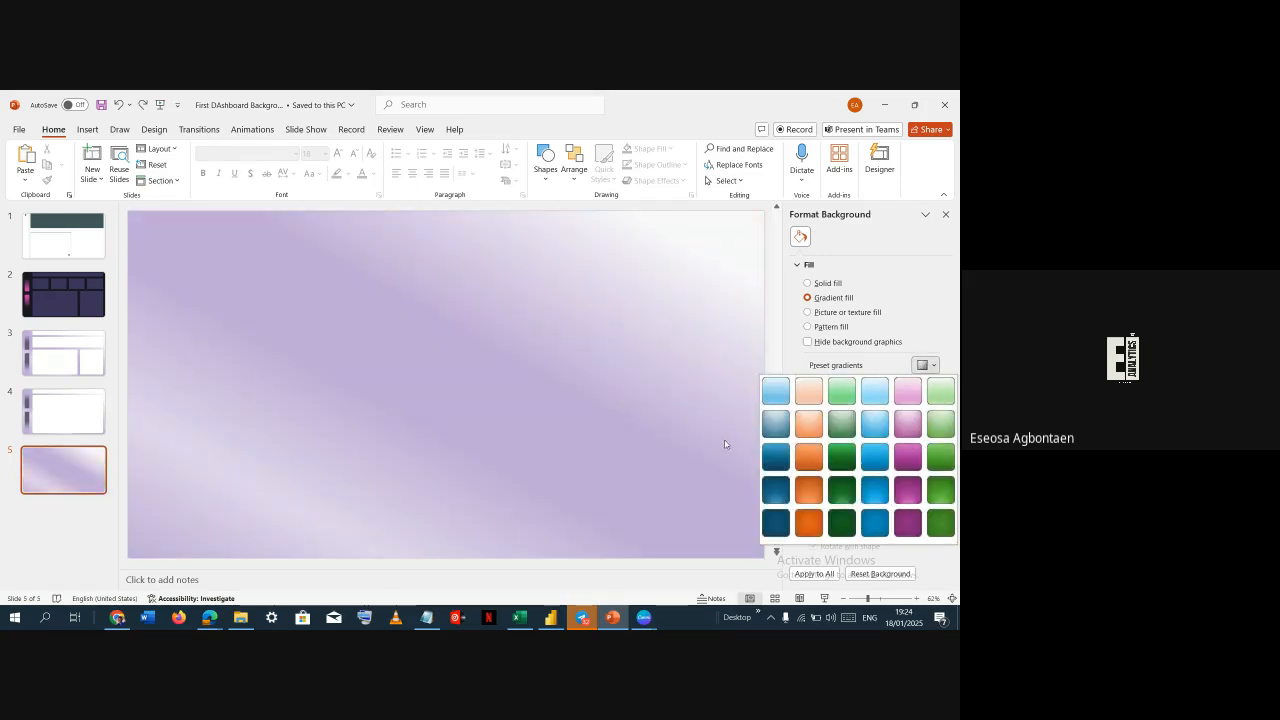
{"action": "left_click", "coordinate": [766, 399]}
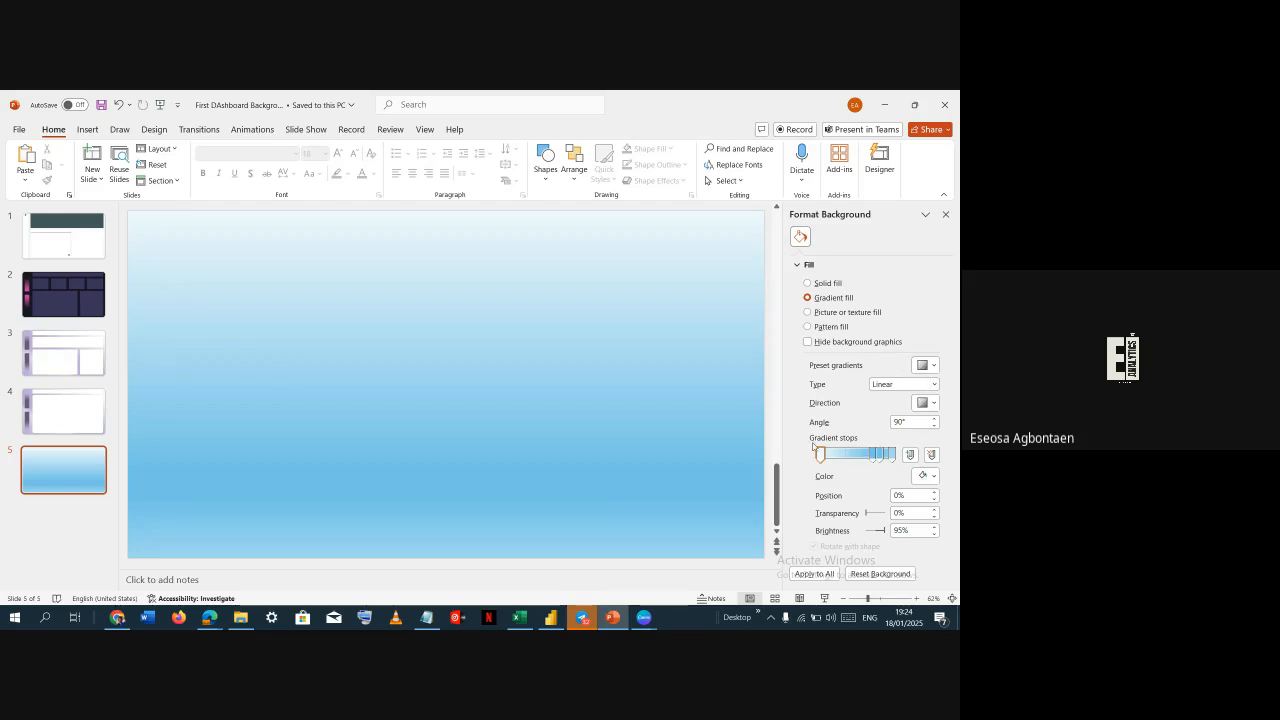
{"action": "left_click", "coordinate": [893, 454]}
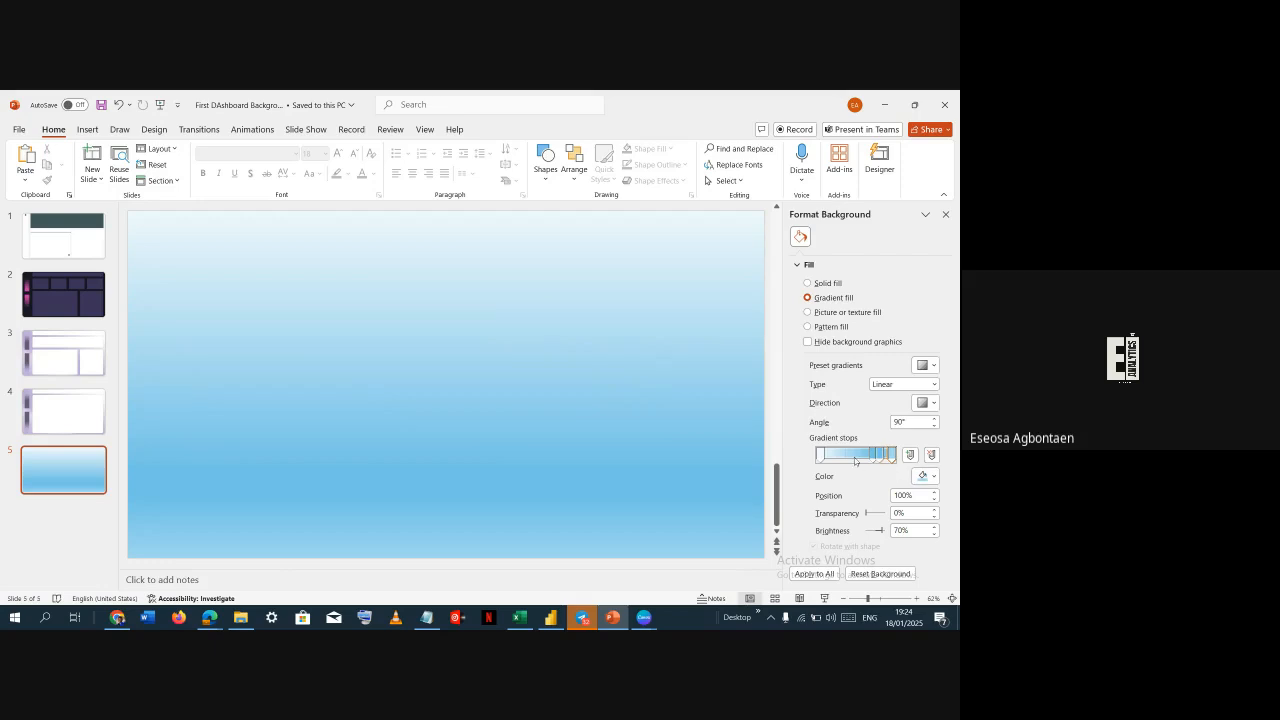
{"action": "left_click", "coordinate": [824, 454]}
Switch to Adobe Color and change the middle swatch's tint to #EBE9A2
{"action": "key", "text": "alt+Tab"}
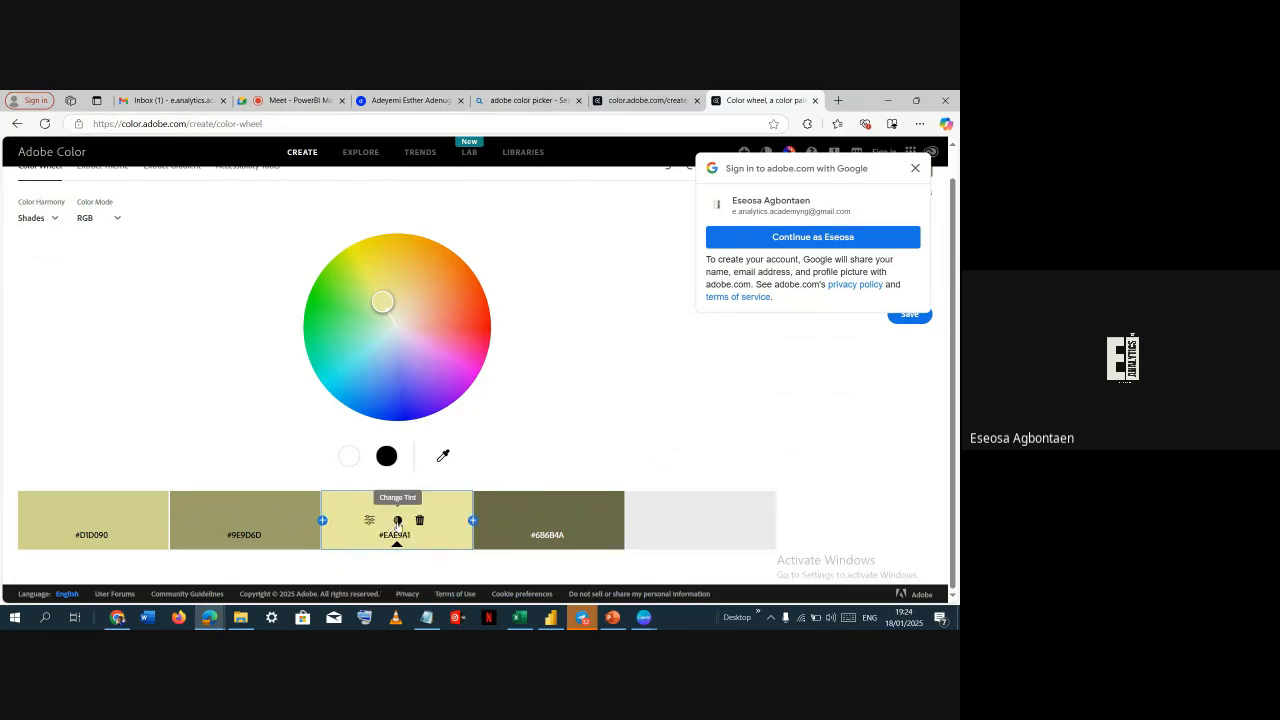
{"action": "left_click", "coordinate": [397, 521]}
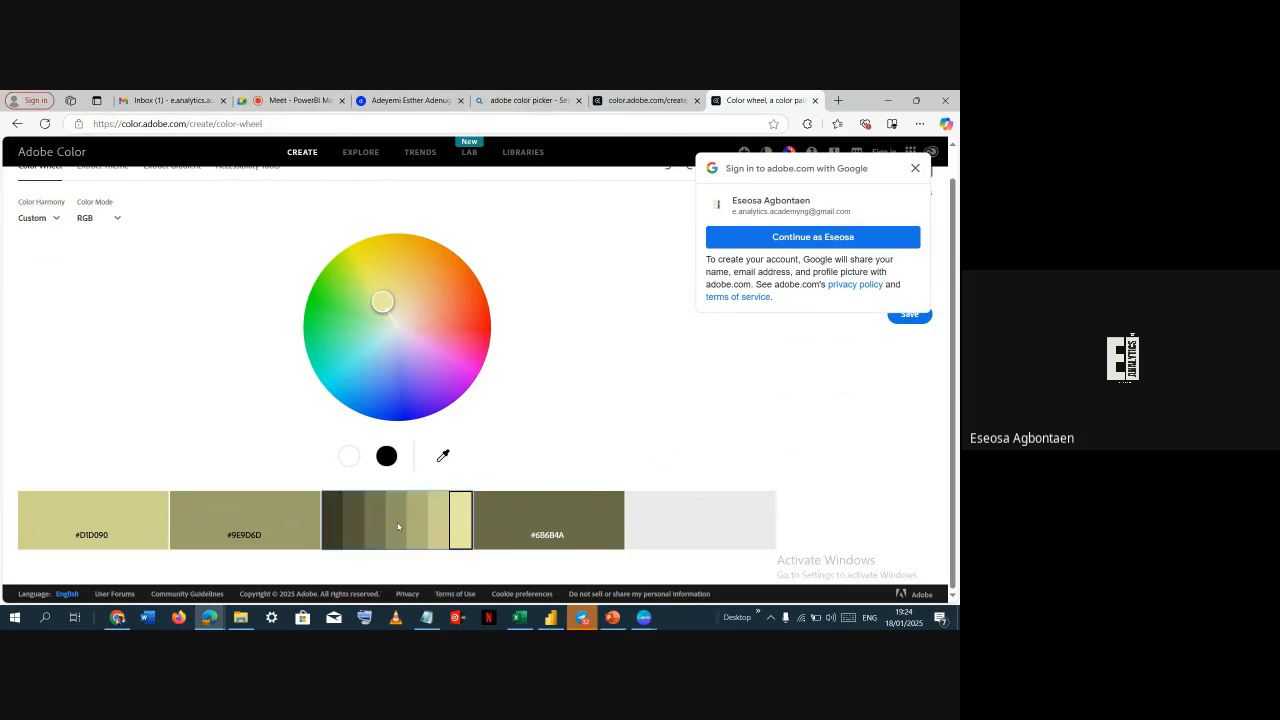
{"action": "left_click", "coordinate": [461, 523]}
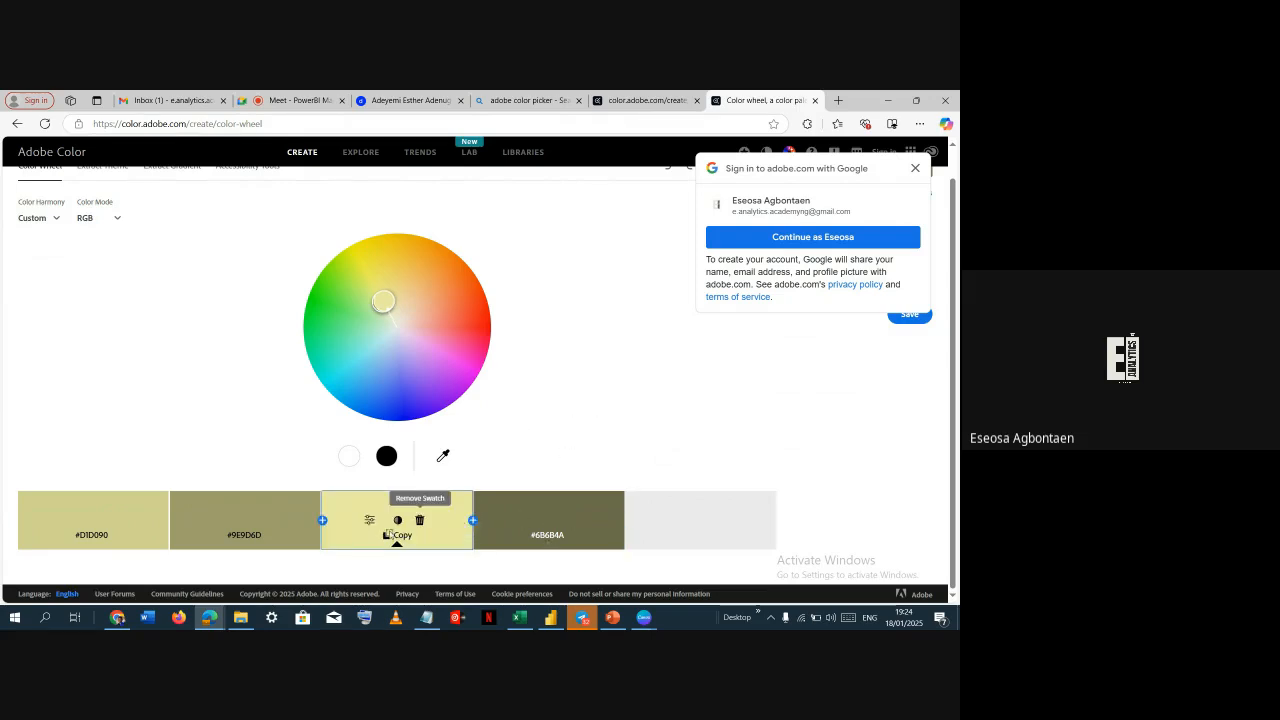
{"action": "left_click", "coordinate": [838, 100]}
{"action": "type", "text": "col"}
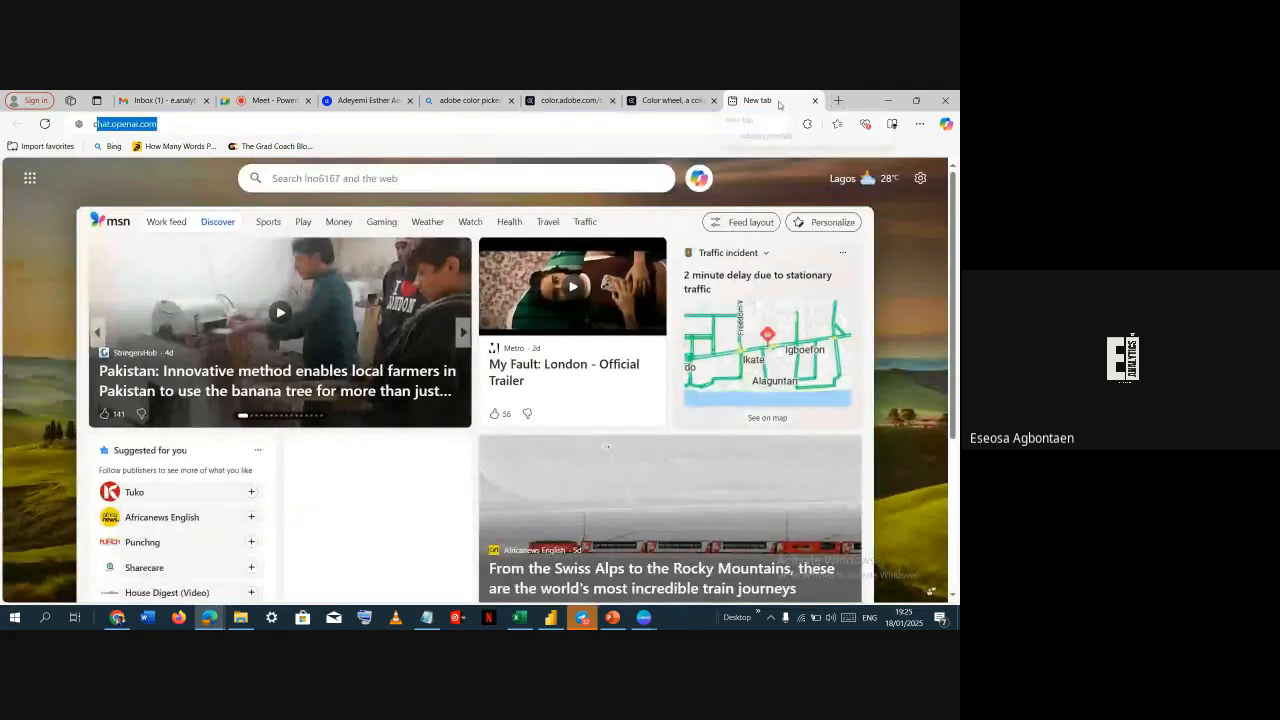
{"action": "key", "text": "Escape"}
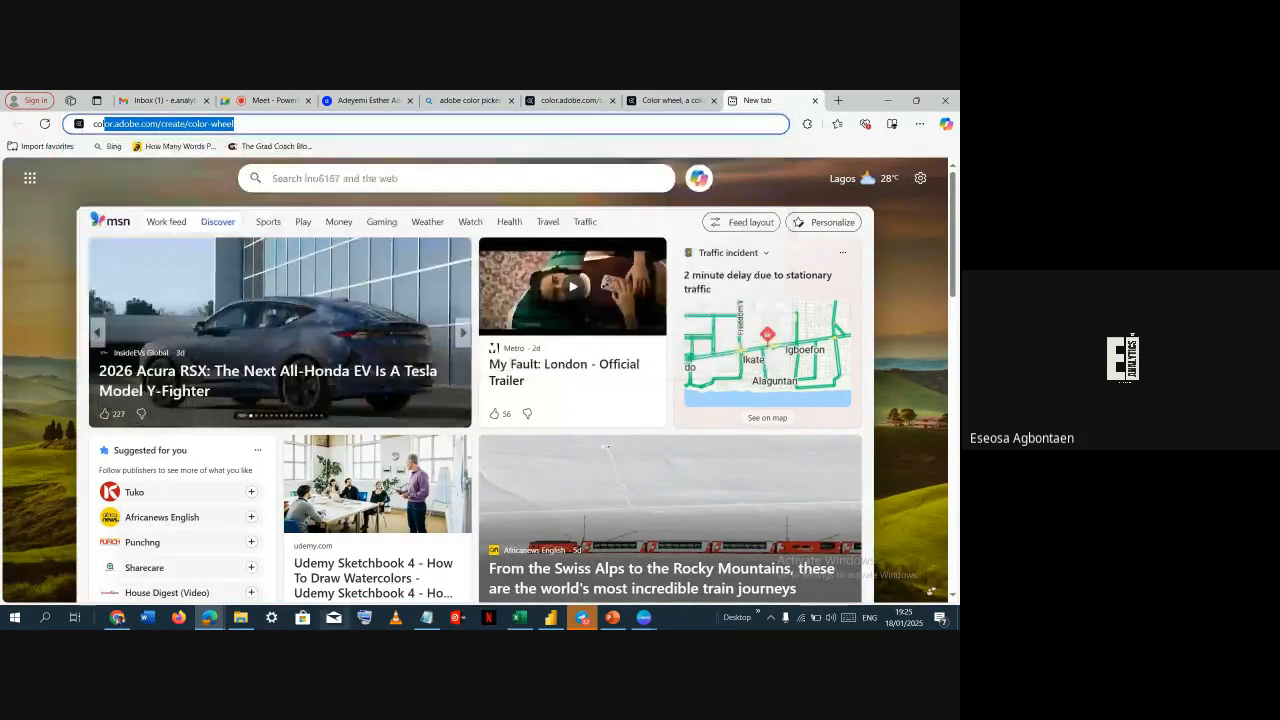
Open a new tab in Chrome and go to ColorKit's color palette generator
{"action": "left_click", "coordinate": [117, 617]}
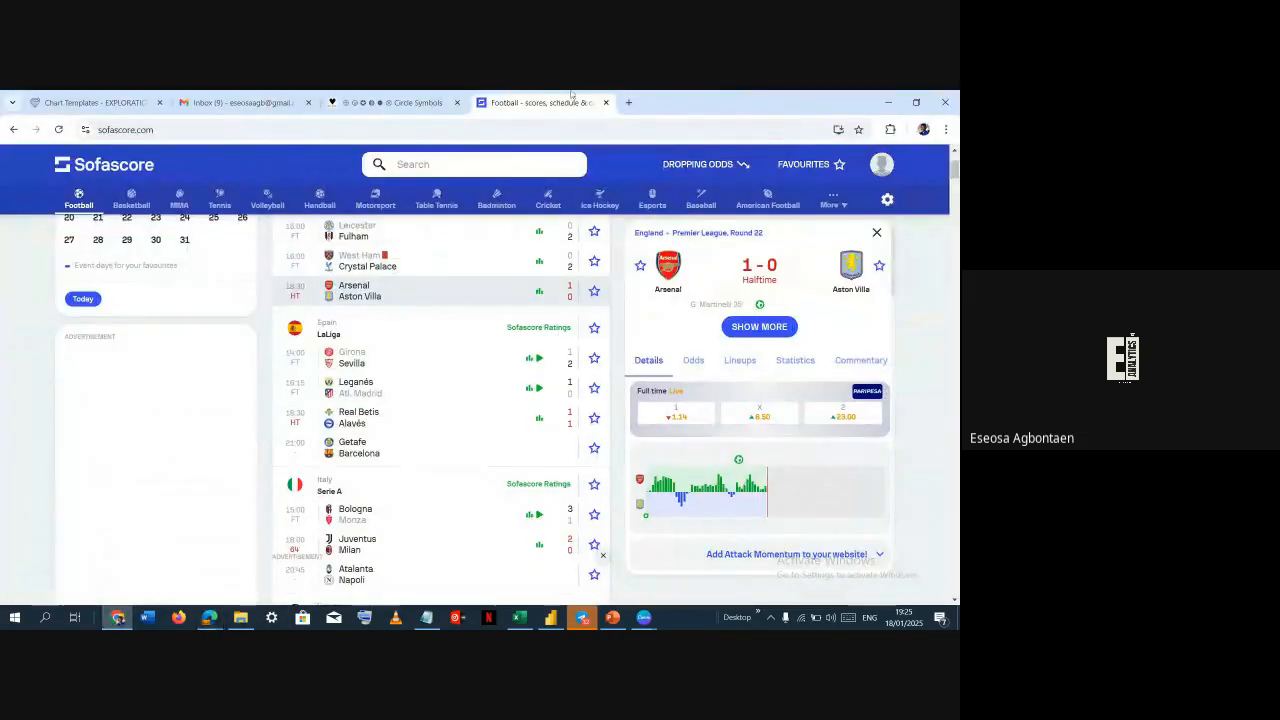
{"action": "left_click", "coordinate": [628, 103]}
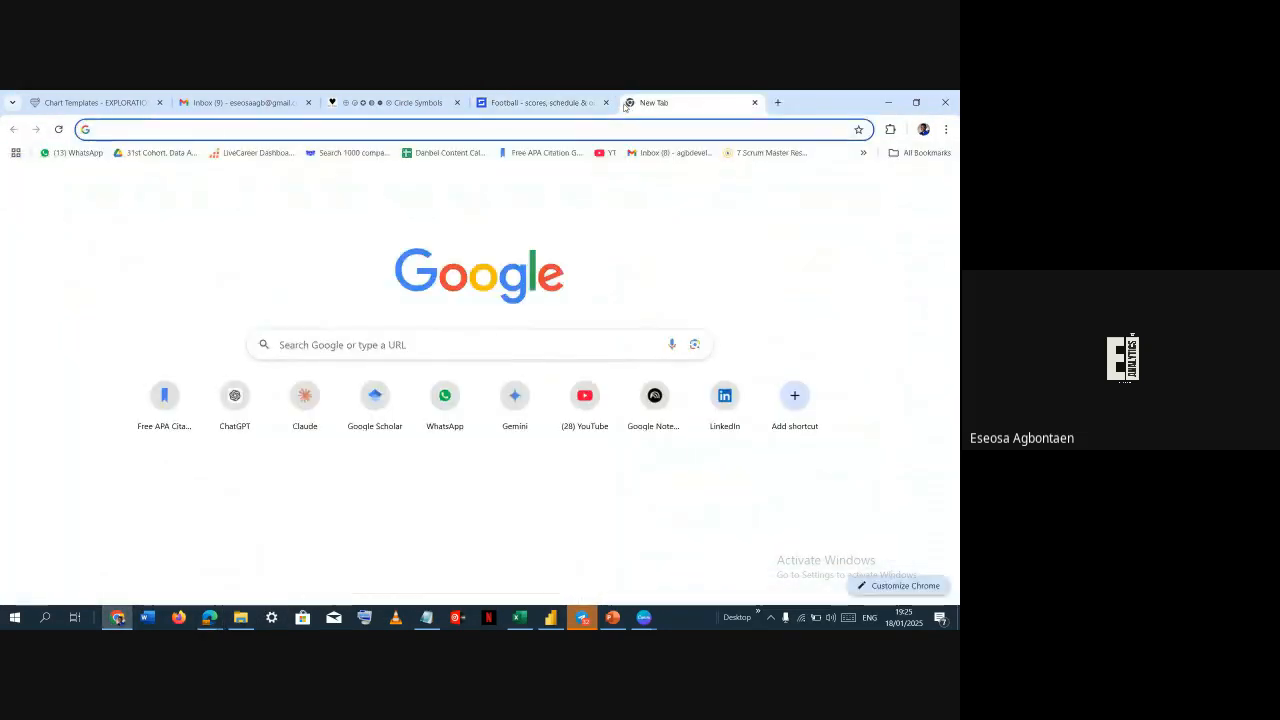
{"action": "type", "text": "colo"}
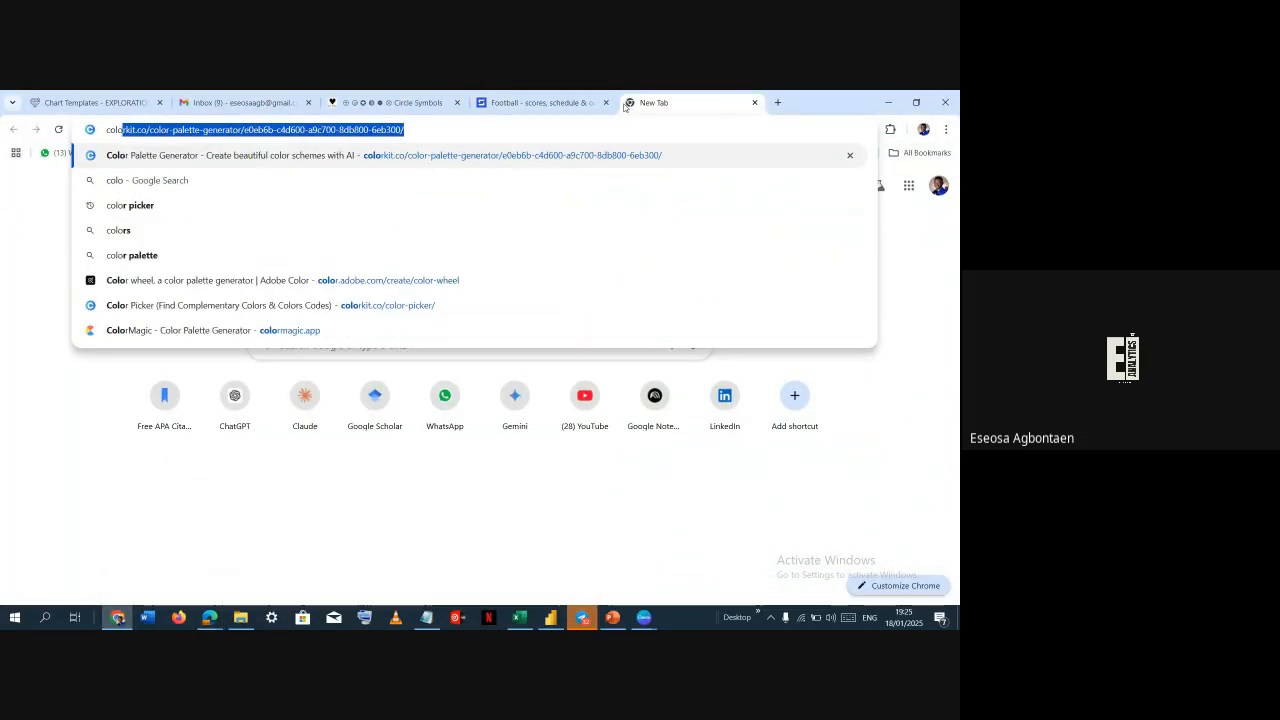
{"action": "key", "text": "Return"}
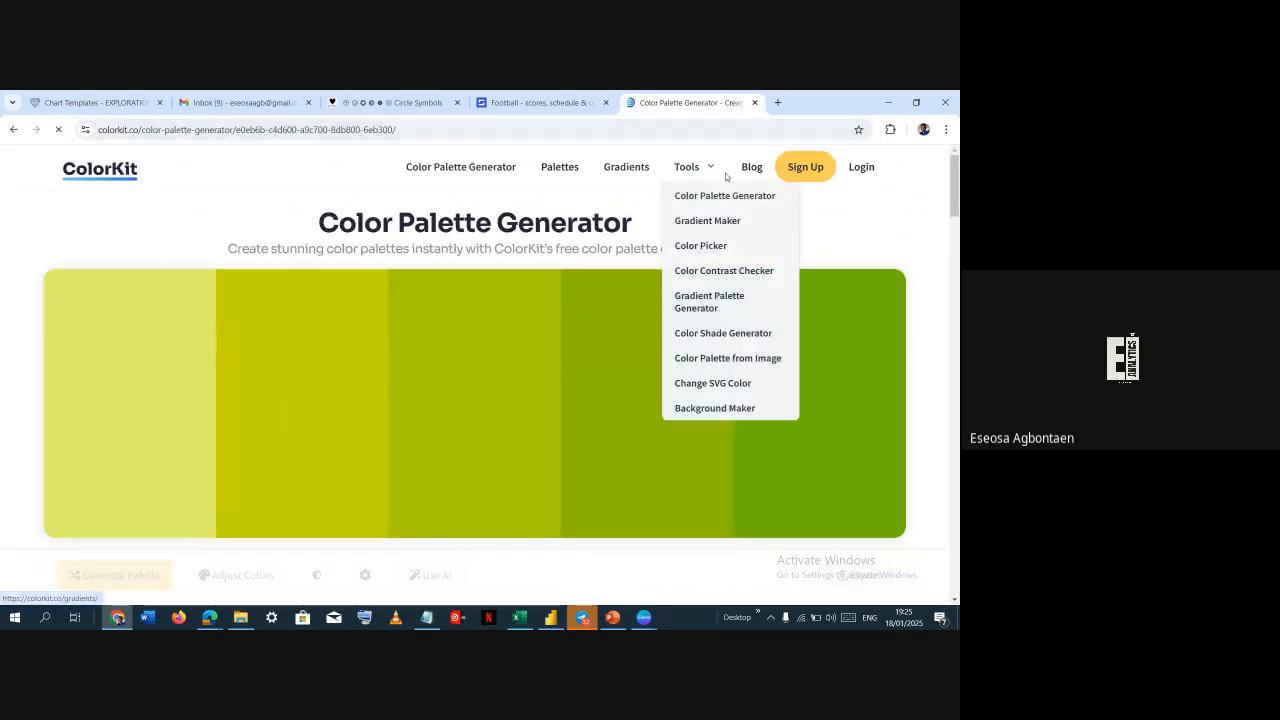
Open ColorKit's Color Picker and paste the hex color ebe9a2 into its color field
{"action": "mouse_move", "coordinate": [700, 172]}
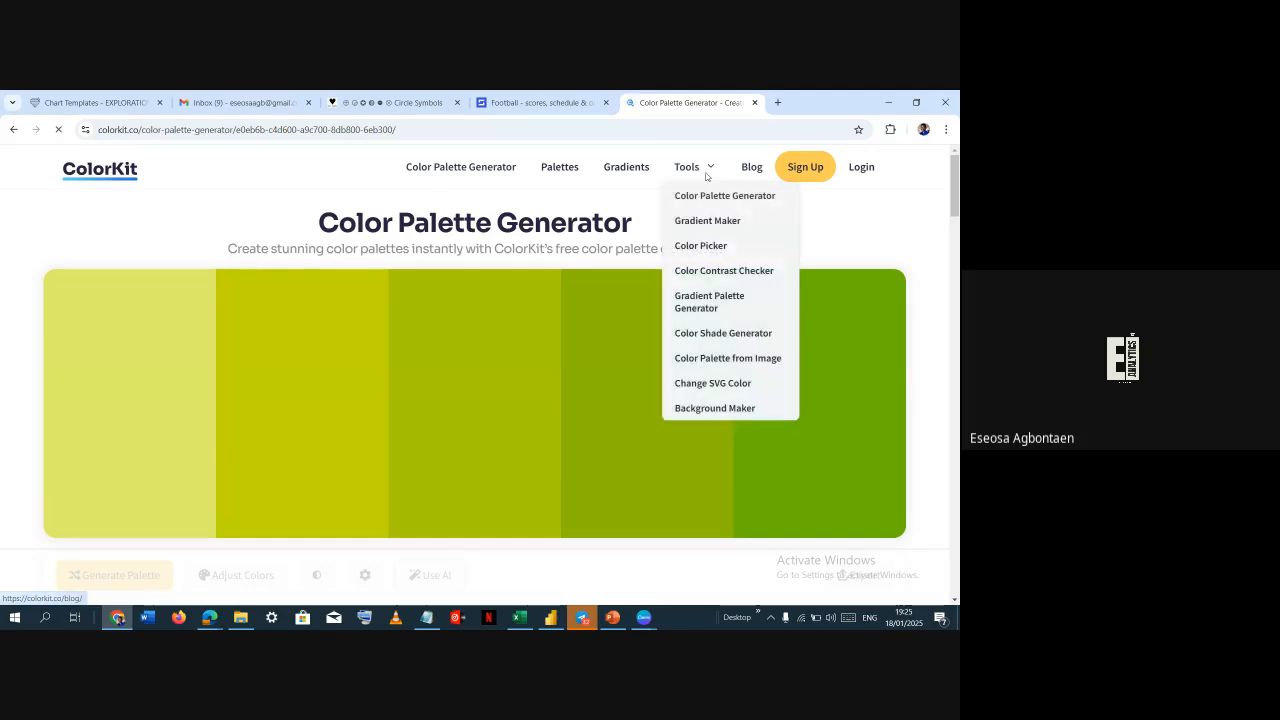
{"action": "left_click", "coordinate": [703, 248]}
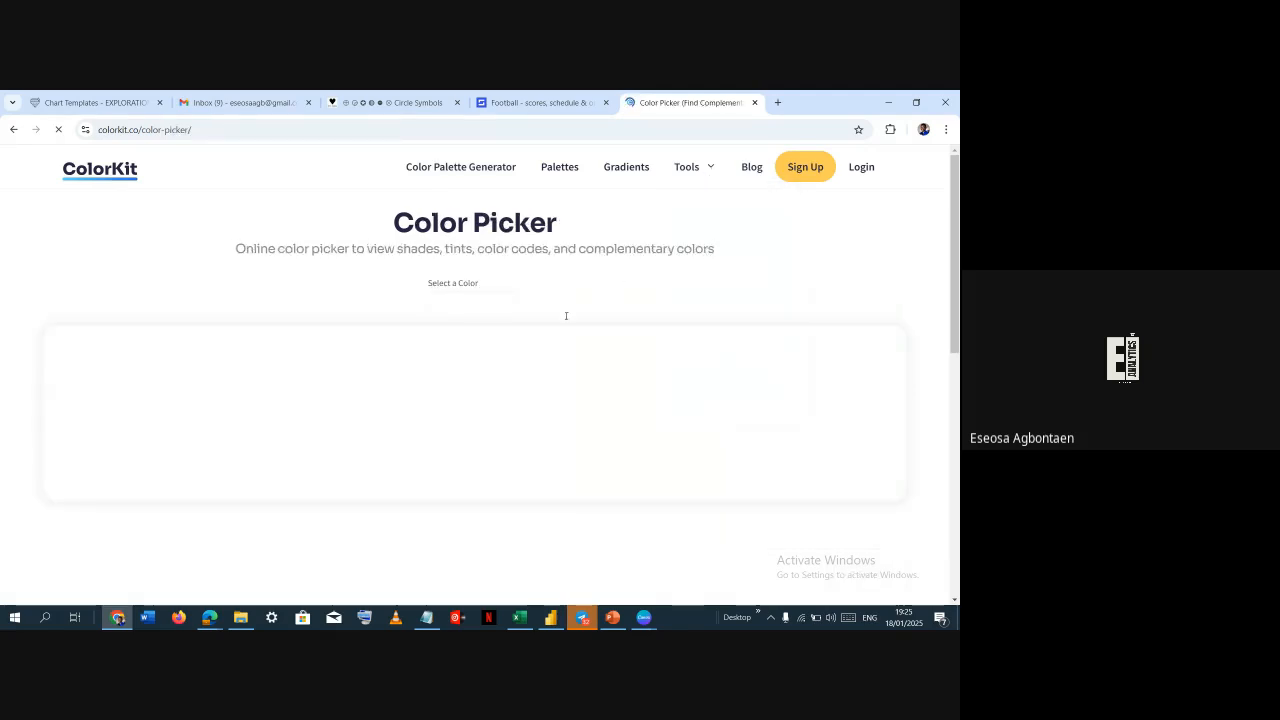
{"action": "left_click", "coordinate": [485, 304]}
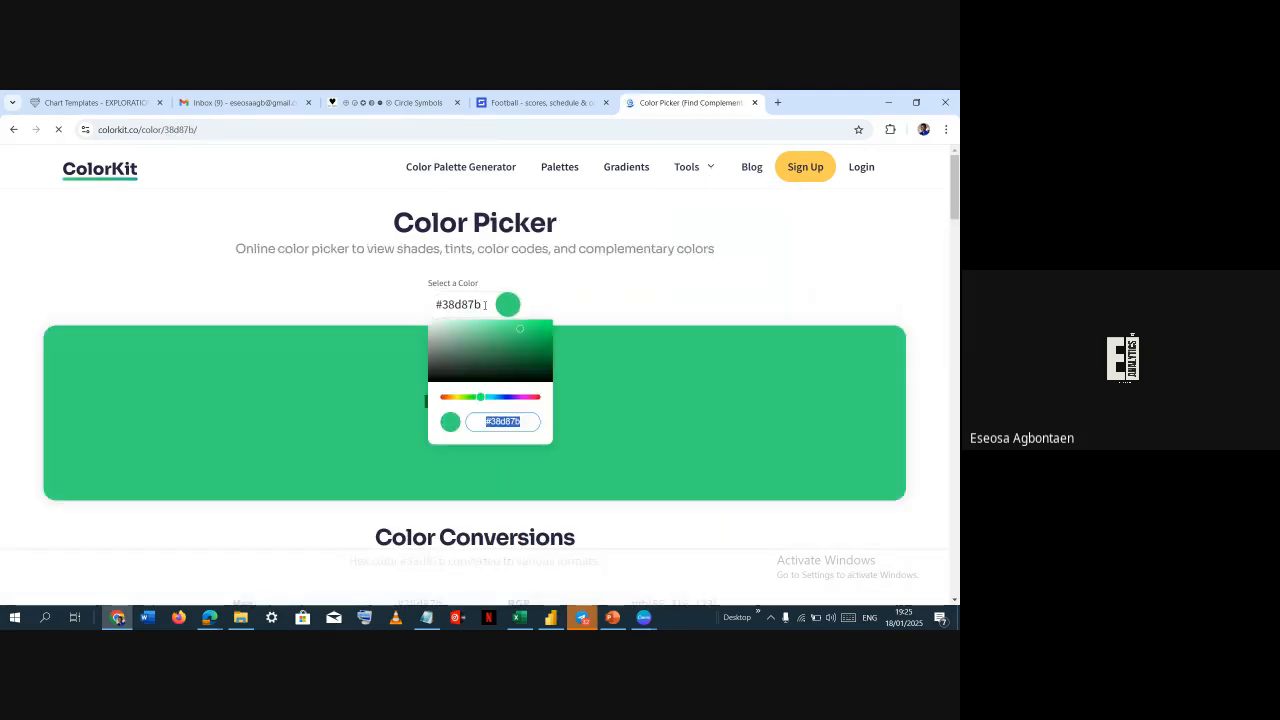
{"action": "type", "text": "#EBE9A2"}
{"action": "key", "text": "Return"}
{"action": "key", "text": "super+Tab"}
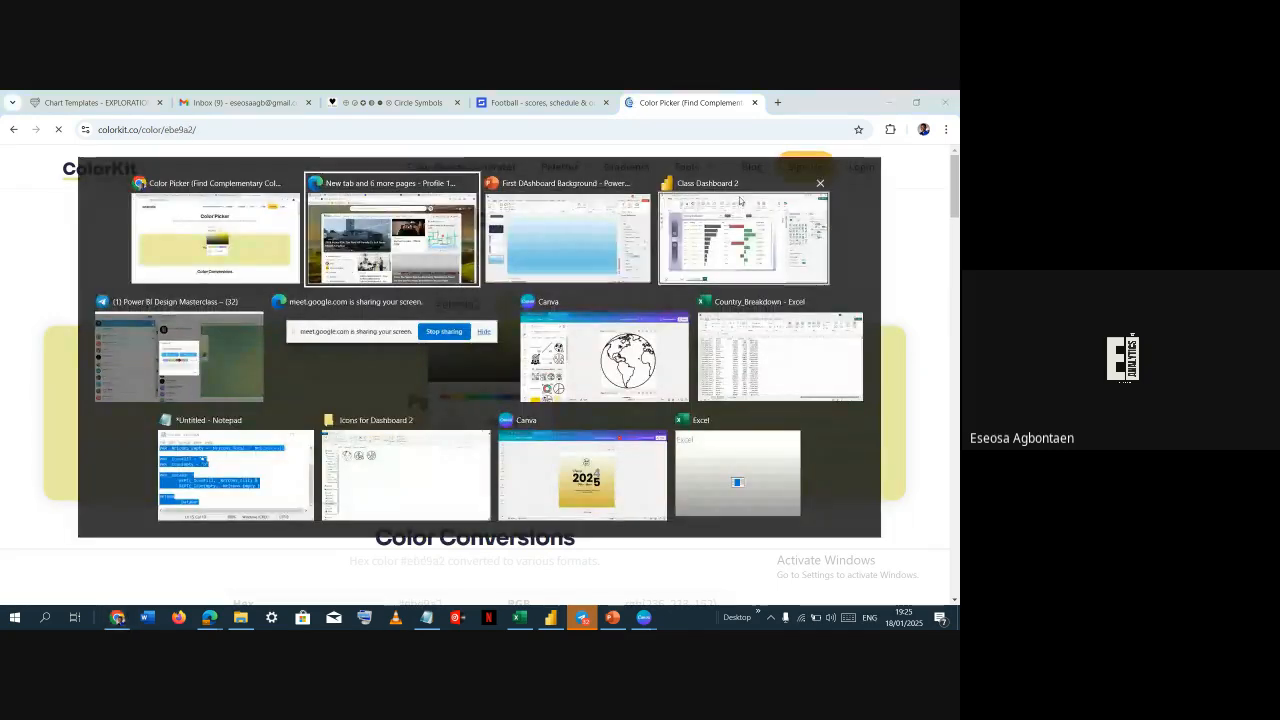
Copy a light tint, #F5F4D2, from ColorKit's Brighten variations of #EBE9A2
{"action": "left_click", "coordinate": [421, 265]}
{"action": "left_click", "coordinate": [683, 101]}
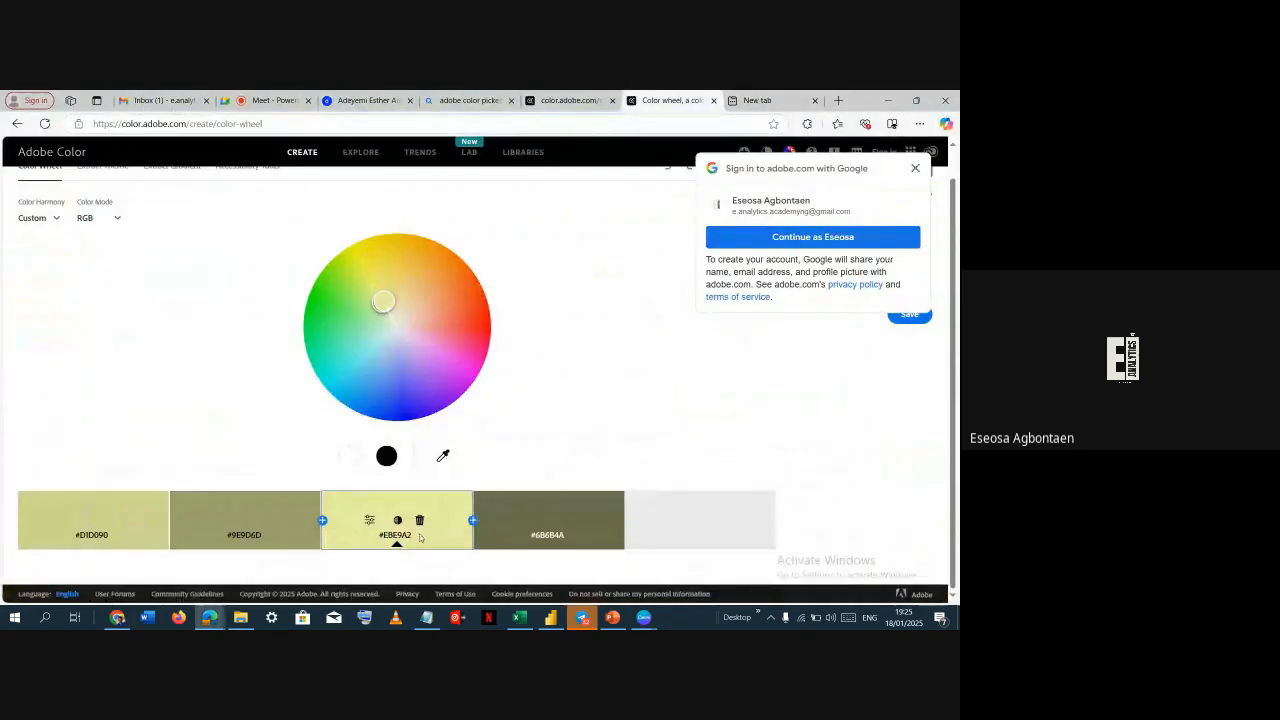
{"action": "key", "text": "alt+Tab"}
{"action": "scroll", "coordinate": [558, 487], "scroll_direction": "down", "scroll_amount": 5}
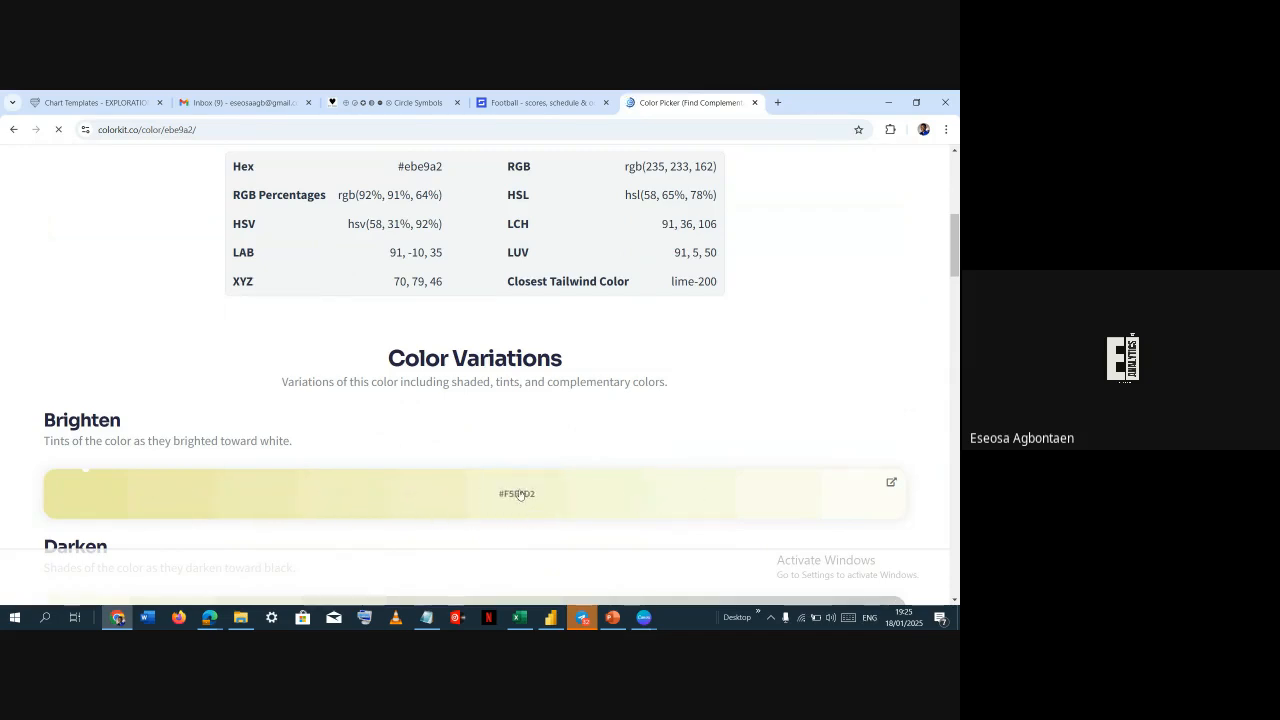
{"action": "left_click", "coordinate": [613, 504]}
Set the first gradient stop of the slide background to the copied hex color #F5F4D2
{"action": "key", "text": "alt+Tab"}
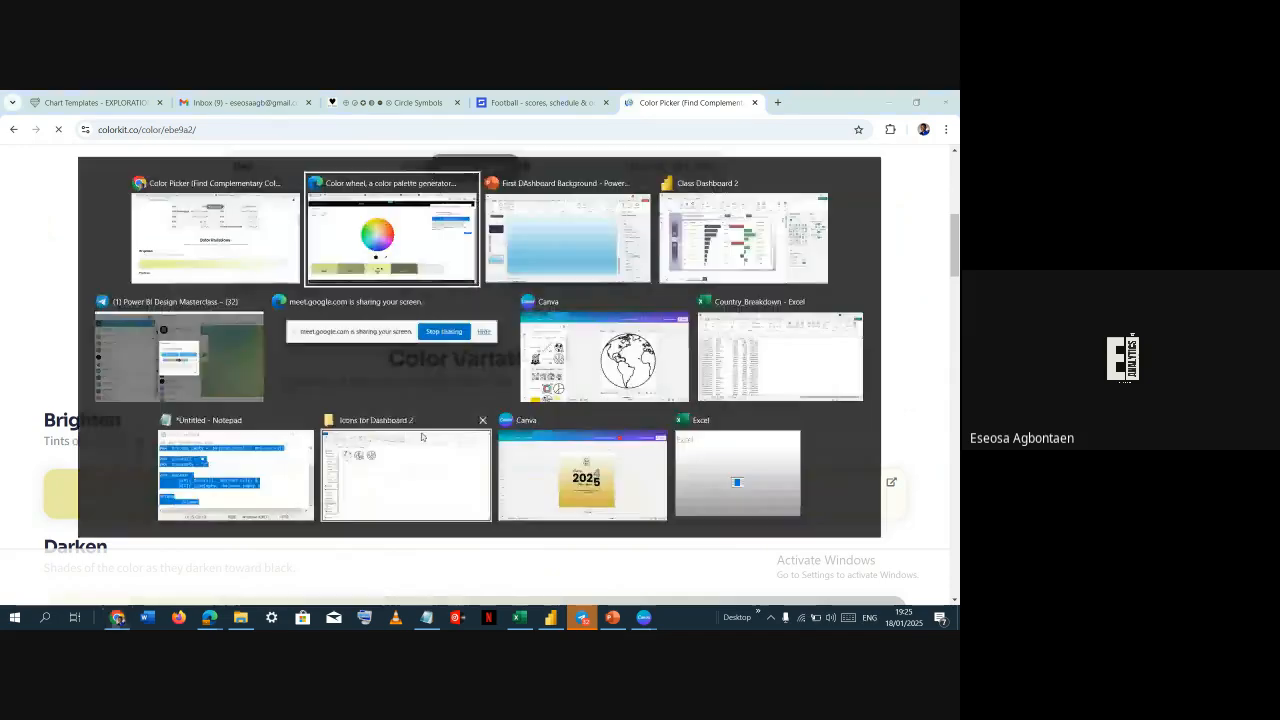
{"action": "left_click", "coordinate": [608, 243]}
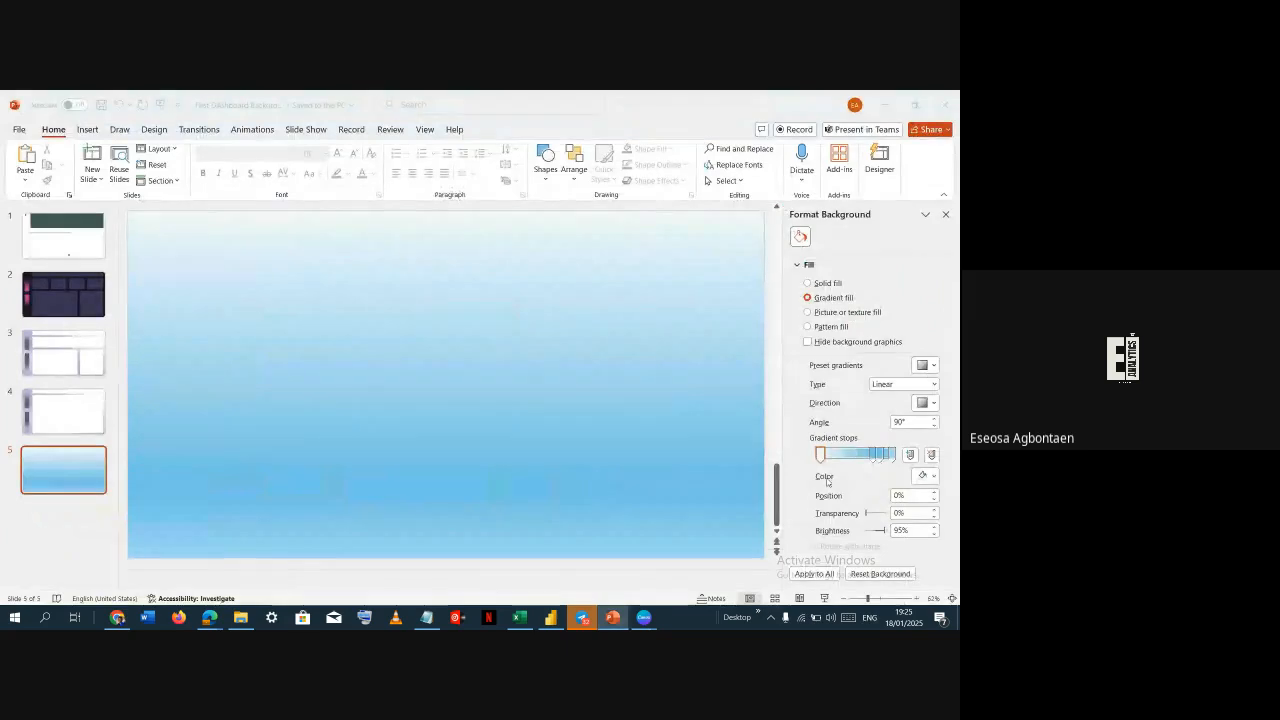
{"action": "left_click", "coordinate": [820, 457]}
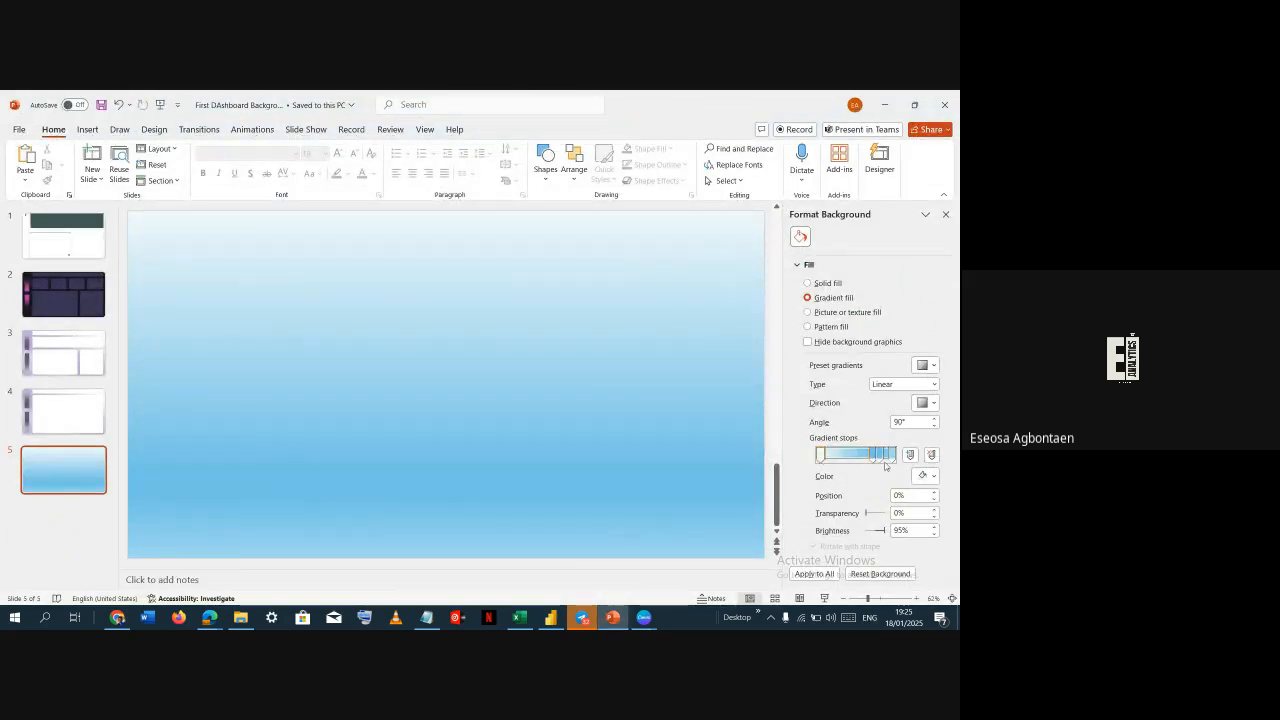
{"action": "left_click", "coordinate": [914, 477]}
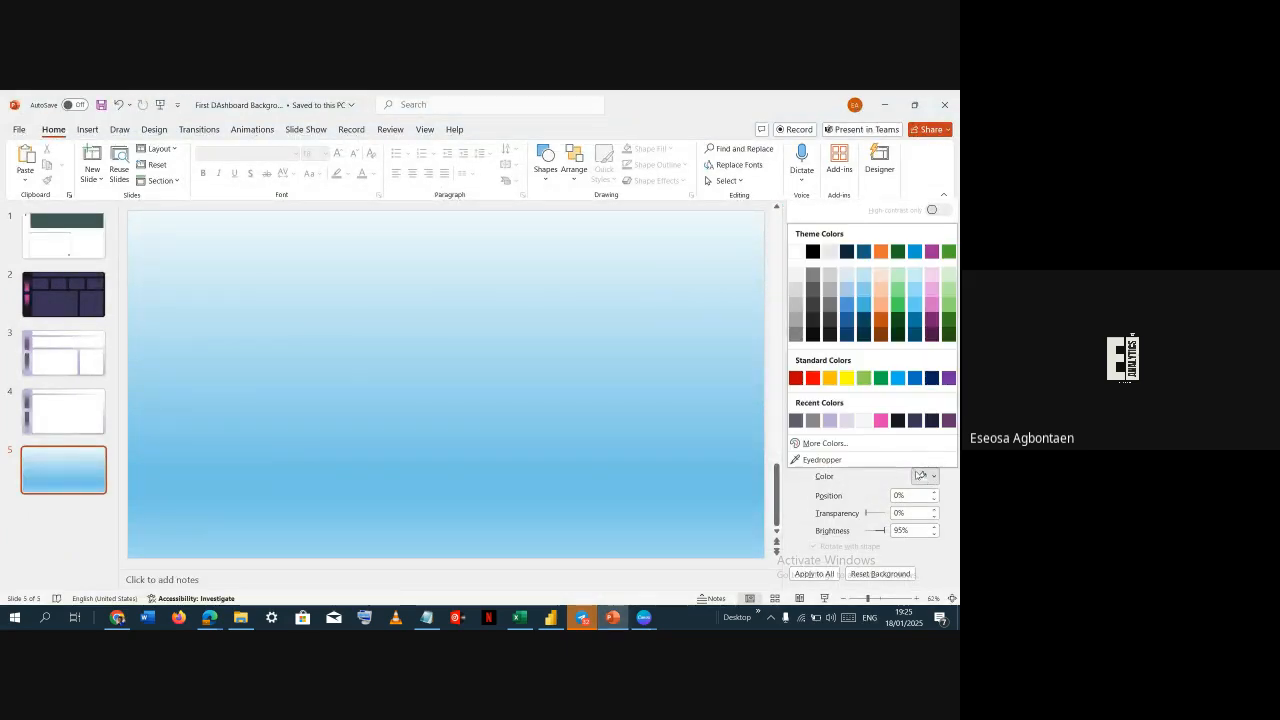
{"action": "left_click", "coordinate": [857, 444]}
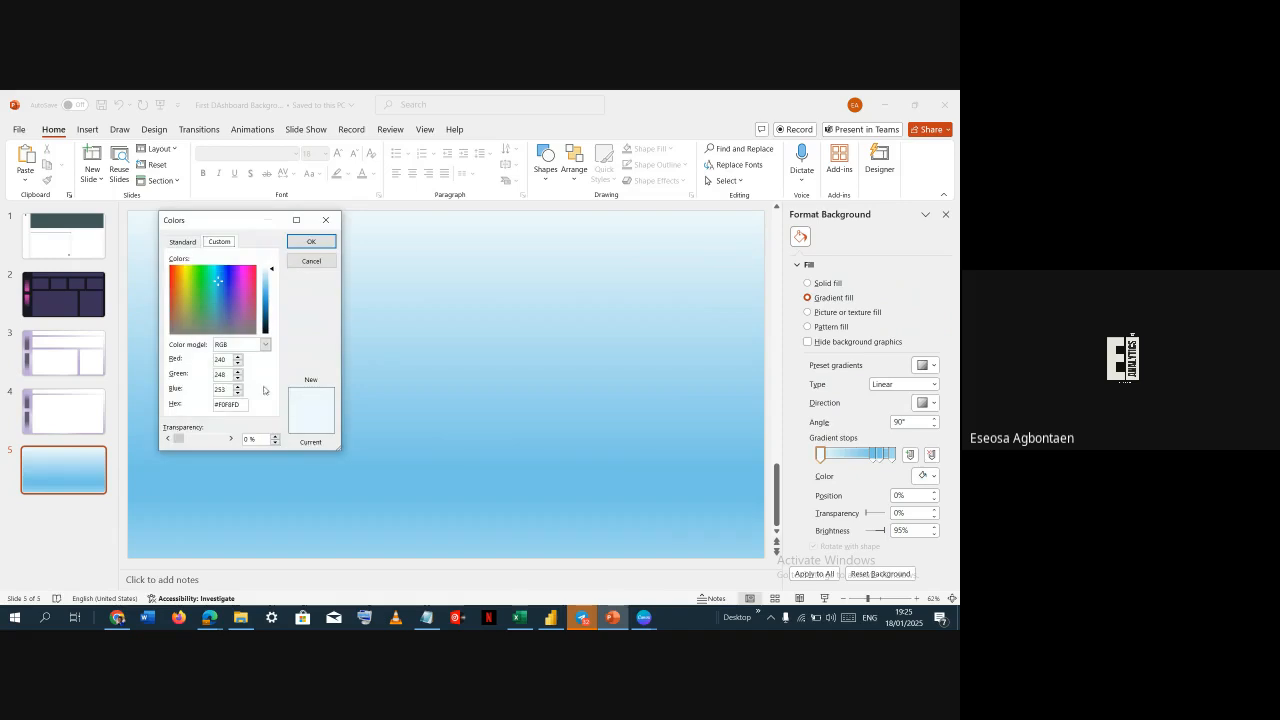
{"action": "double_click", "coordinate": [242, 405]}
{"action": "key", "text": "alt+Tab"}
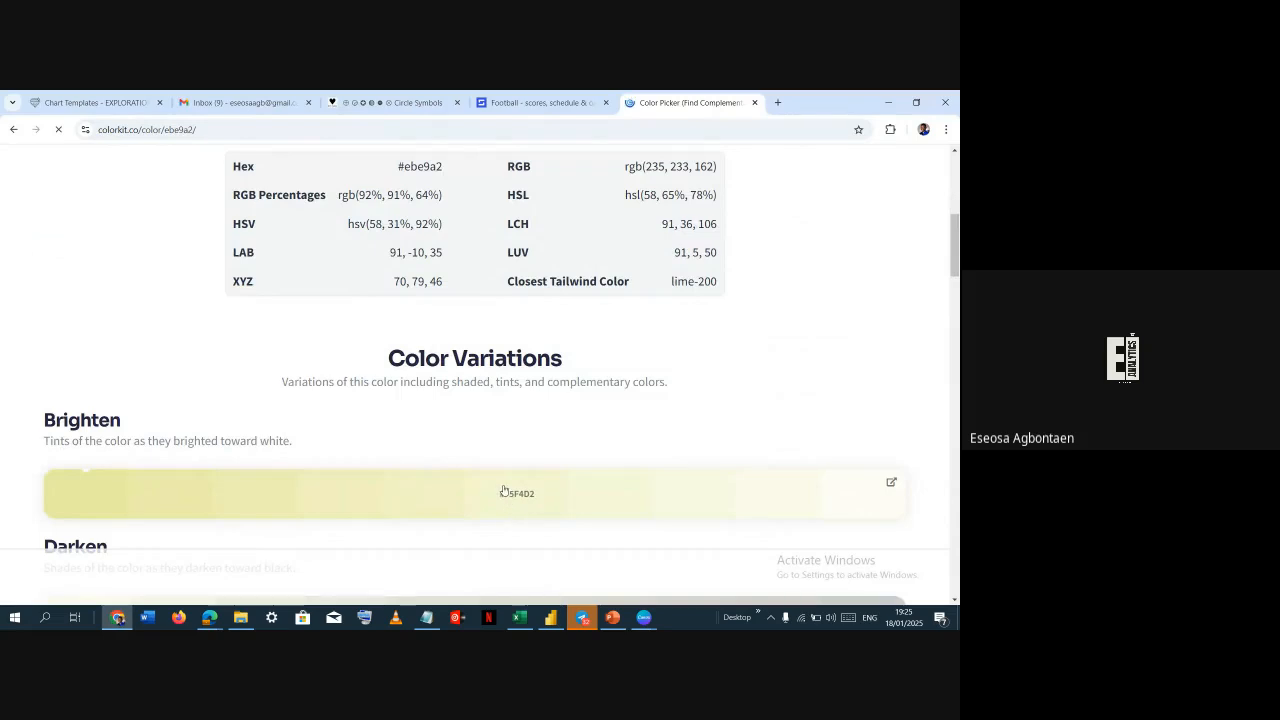
{"action": "left_click", "coordinate": [420, 166]}
{"action": "key", "text": "alt+Tab"}
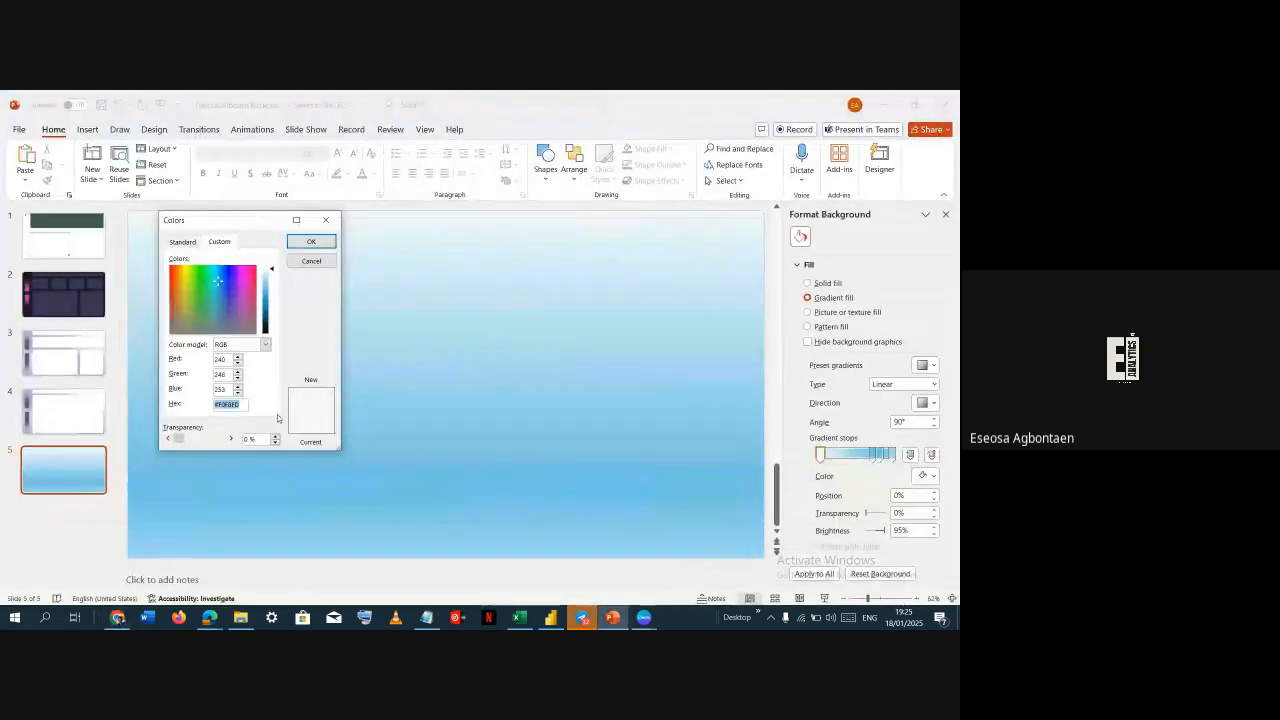
{"action": "key", "text": "ctrl+v"}
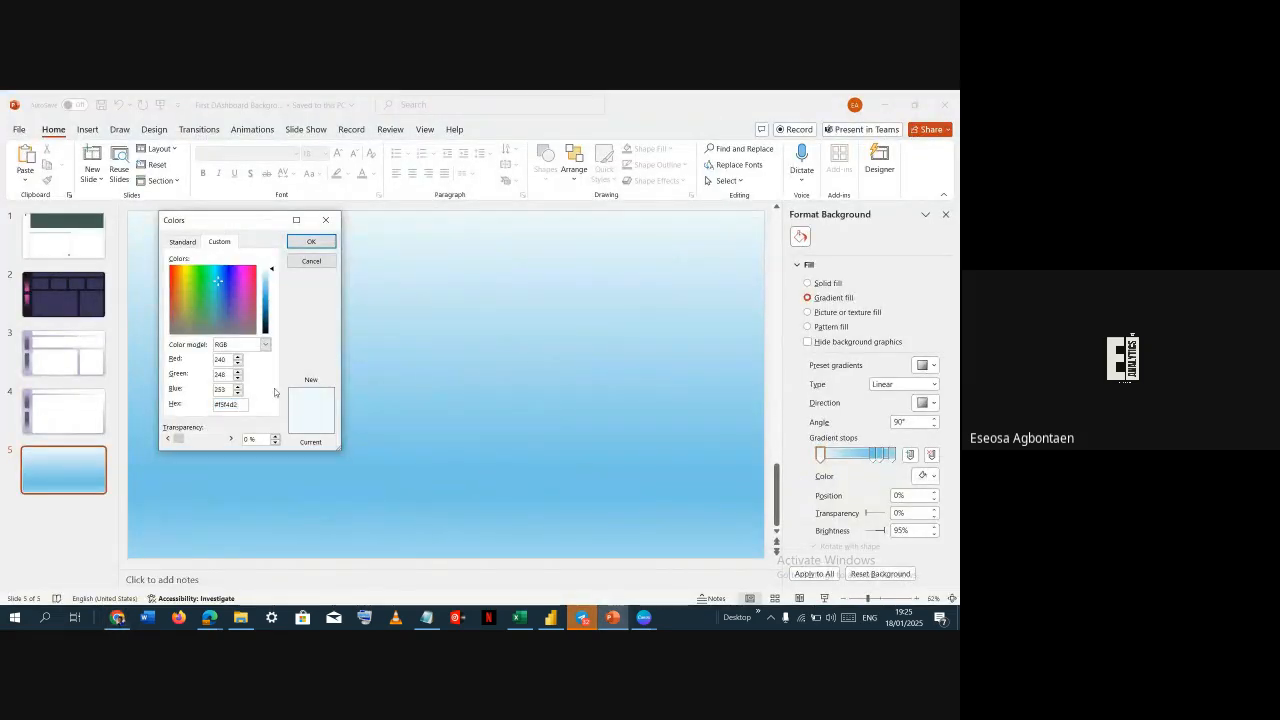
{"action": "left_click", "coordinate": [311, 242]}
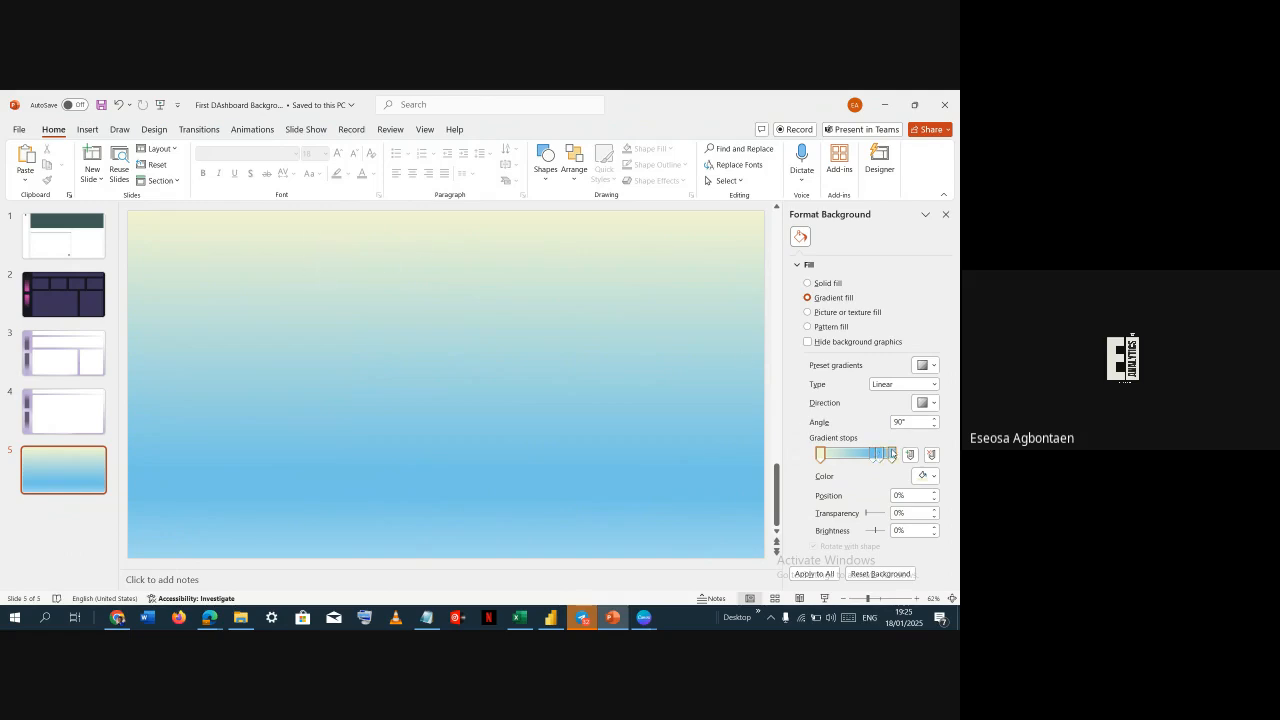
Set the last gradient stop's color to #D1D090, copied from Adobe Color's first swatch
{"action": "left_click", "coordinate": [892, 455]}
{"action": "key", "text": "alt+Tab"}
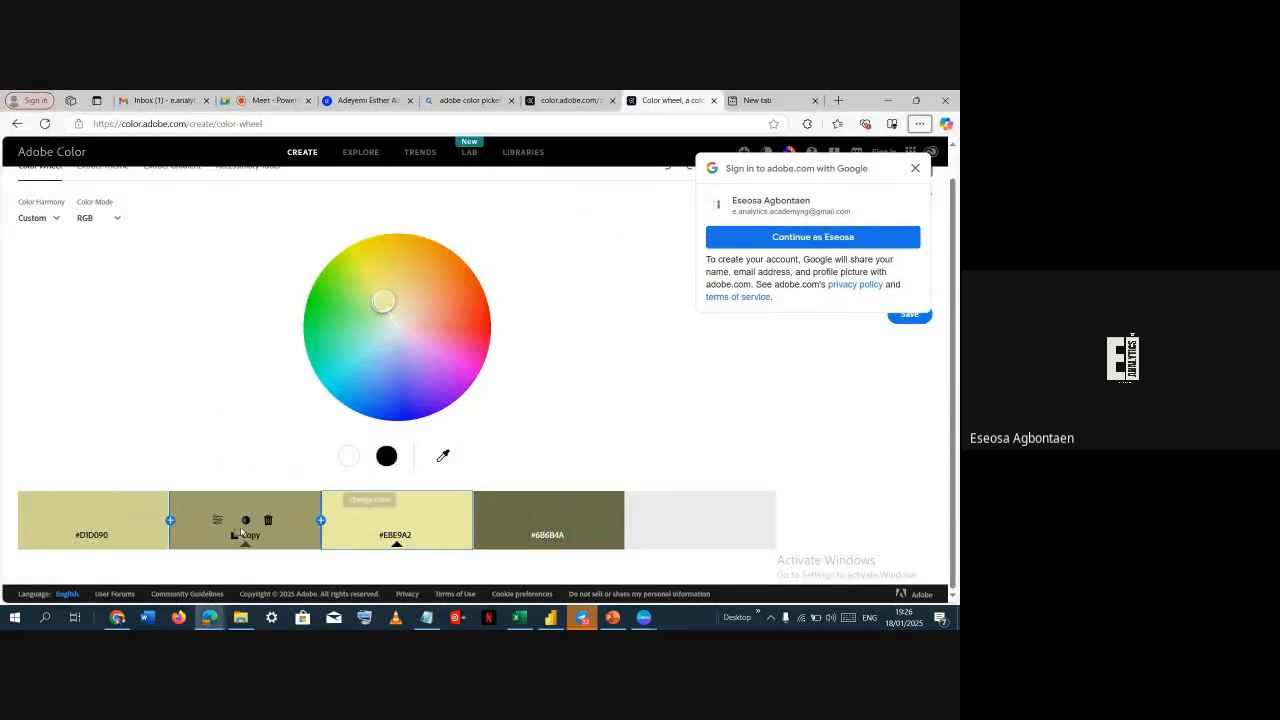
{"action": "left_click", "coordinate": [93, 537]}
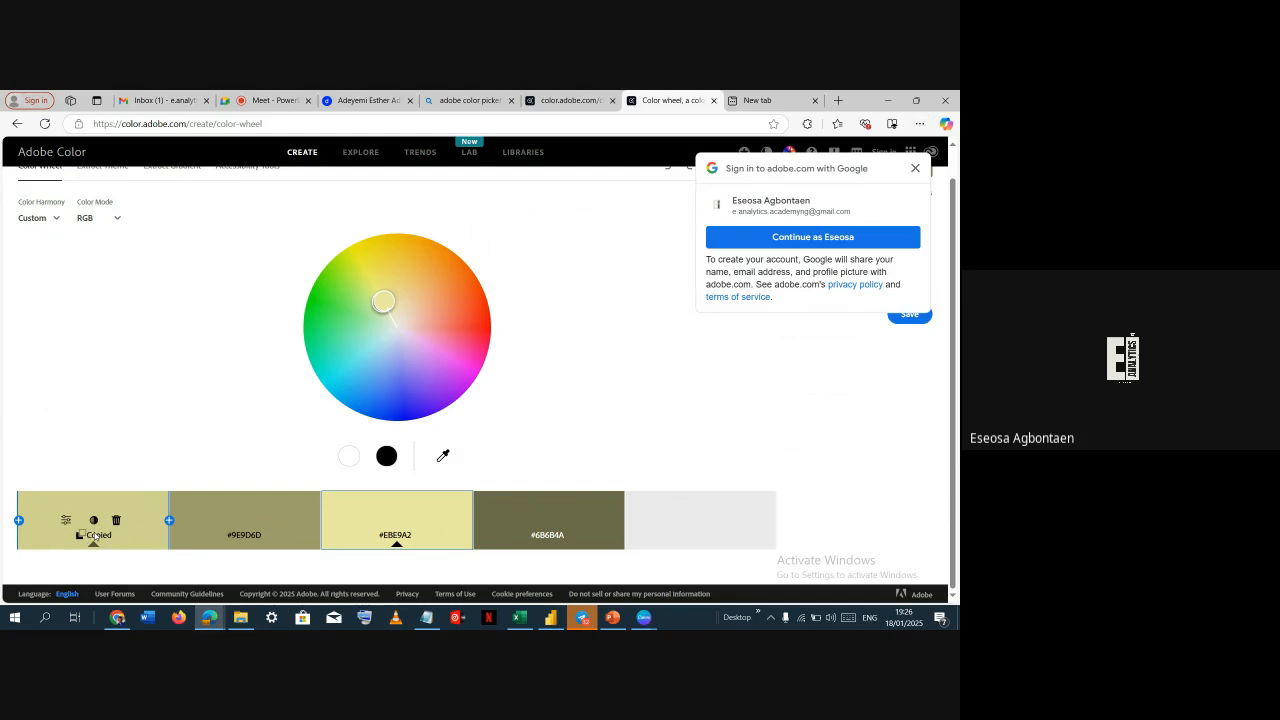
{"action": "key", "text": "alt+Tab"}
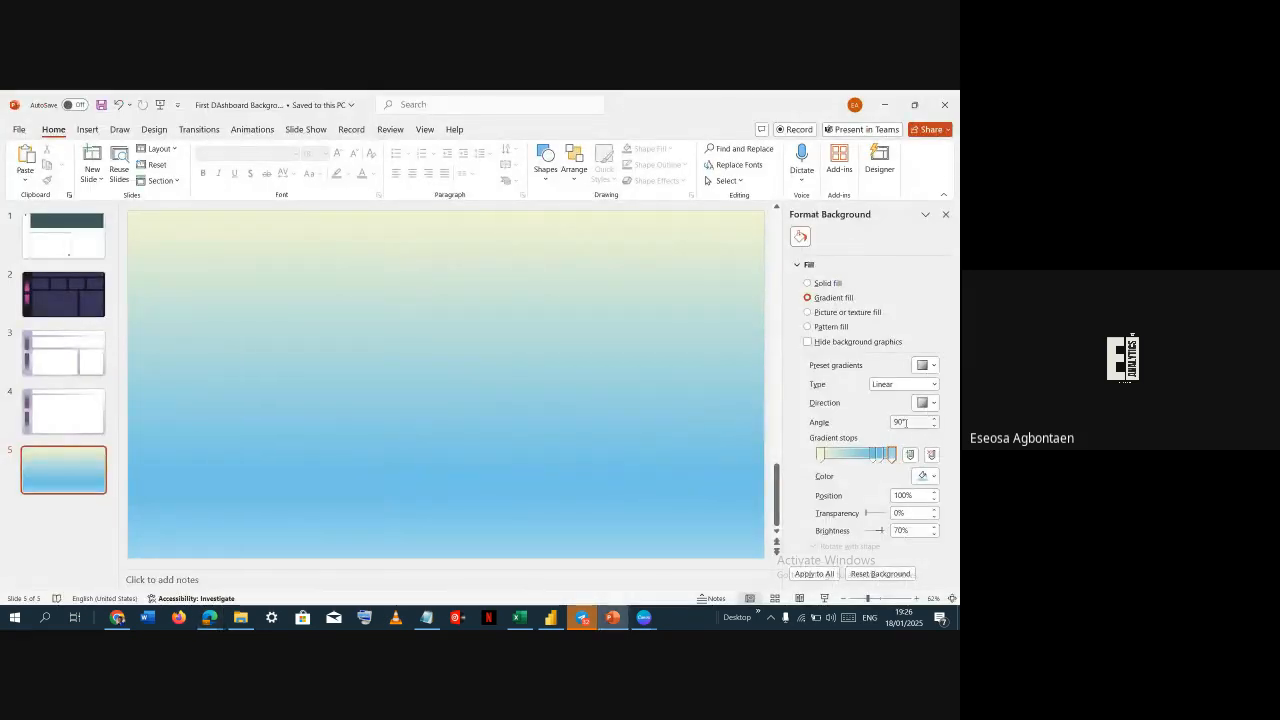
{"action": "left_click", "coordinate": [922, 477]}
{"action": "left_click", "coordinate": [826, 443]}
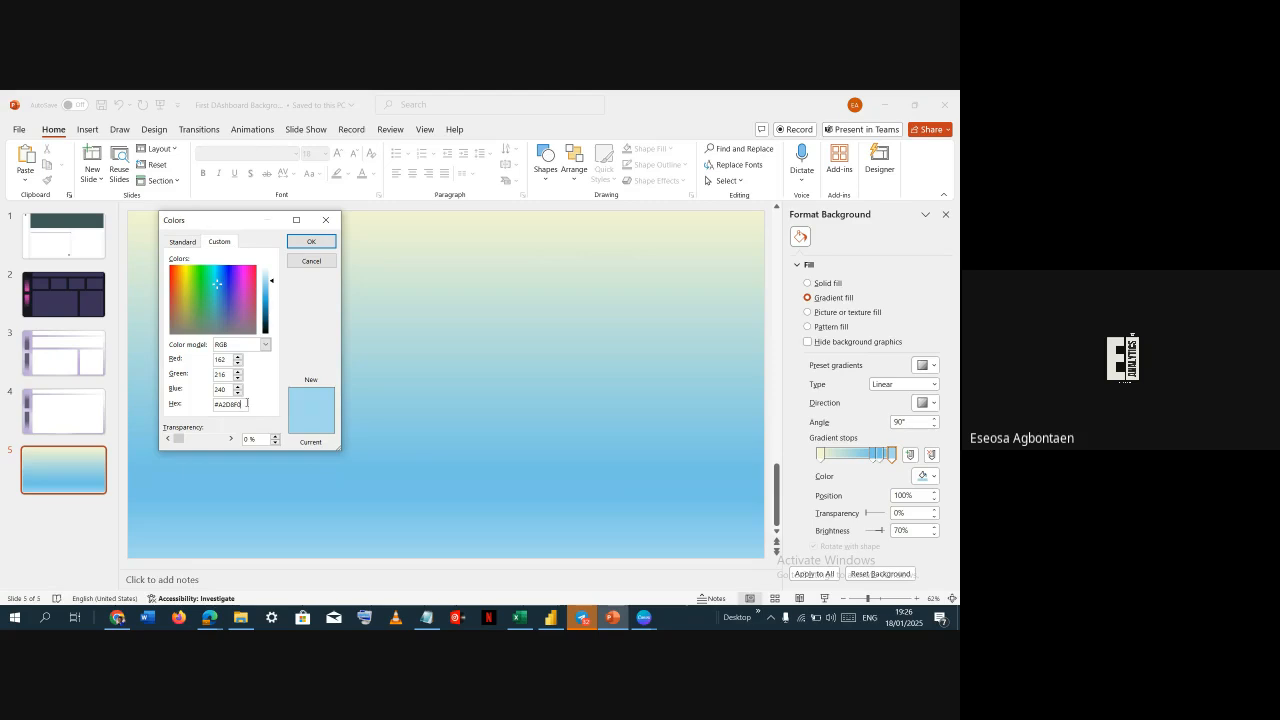
{"action": "double_click", "coordinate": [245, 404]}
{"action": "key", "text": "ctrl+v"}
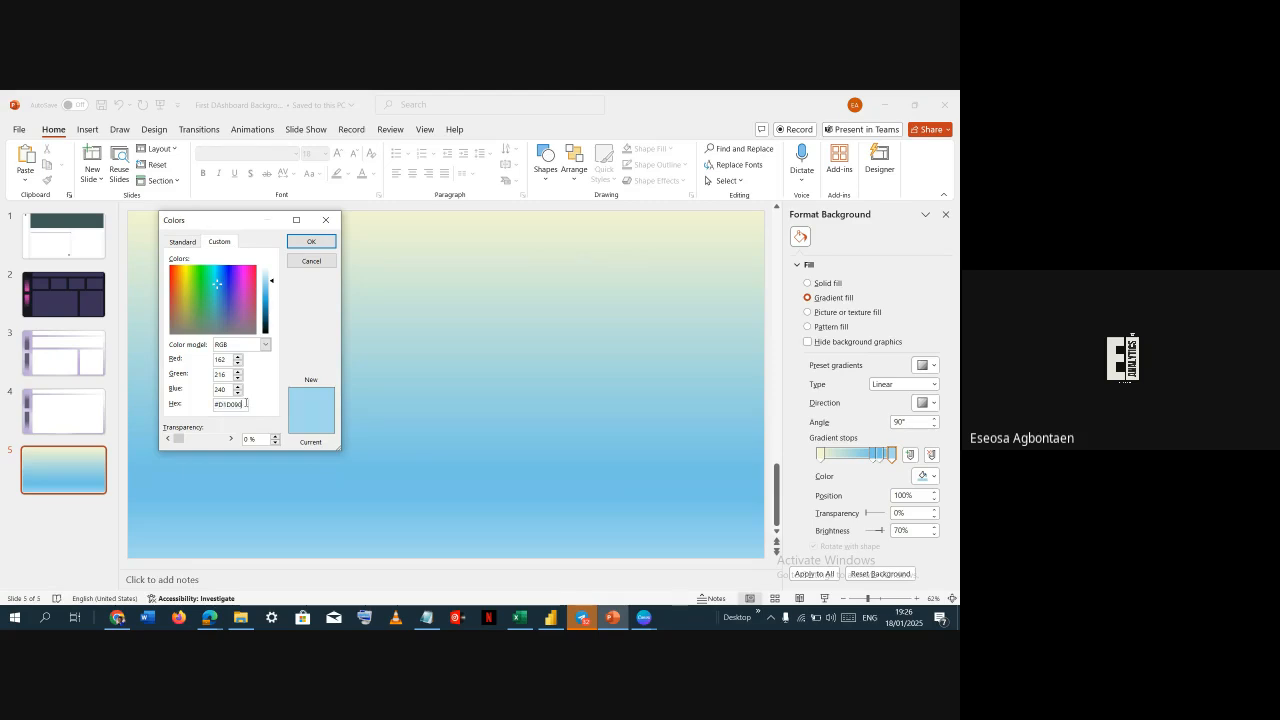
{"action": "left_click", "coordinate": [322, 242]}
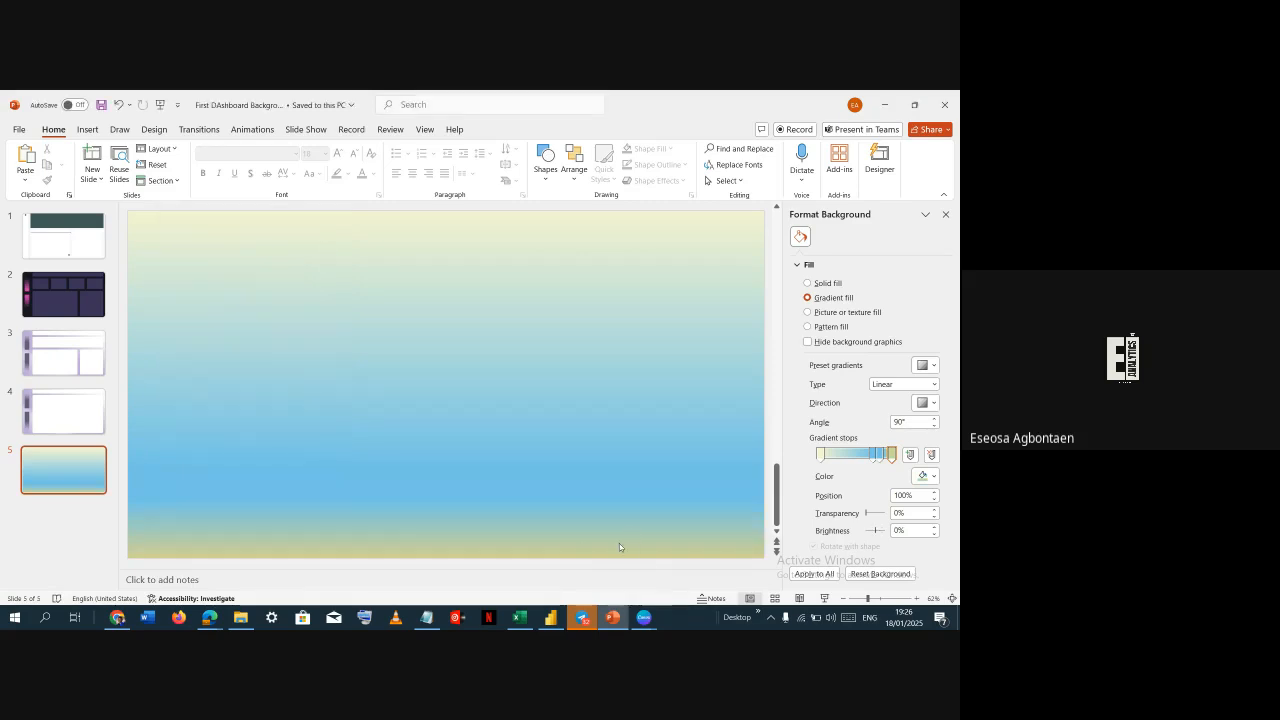
Select the gradient stop at 83% and compare shade options for the #D1D090 swatch and ColorKit's variations
{"action": "left_click", "coordinate": [881, 456]}
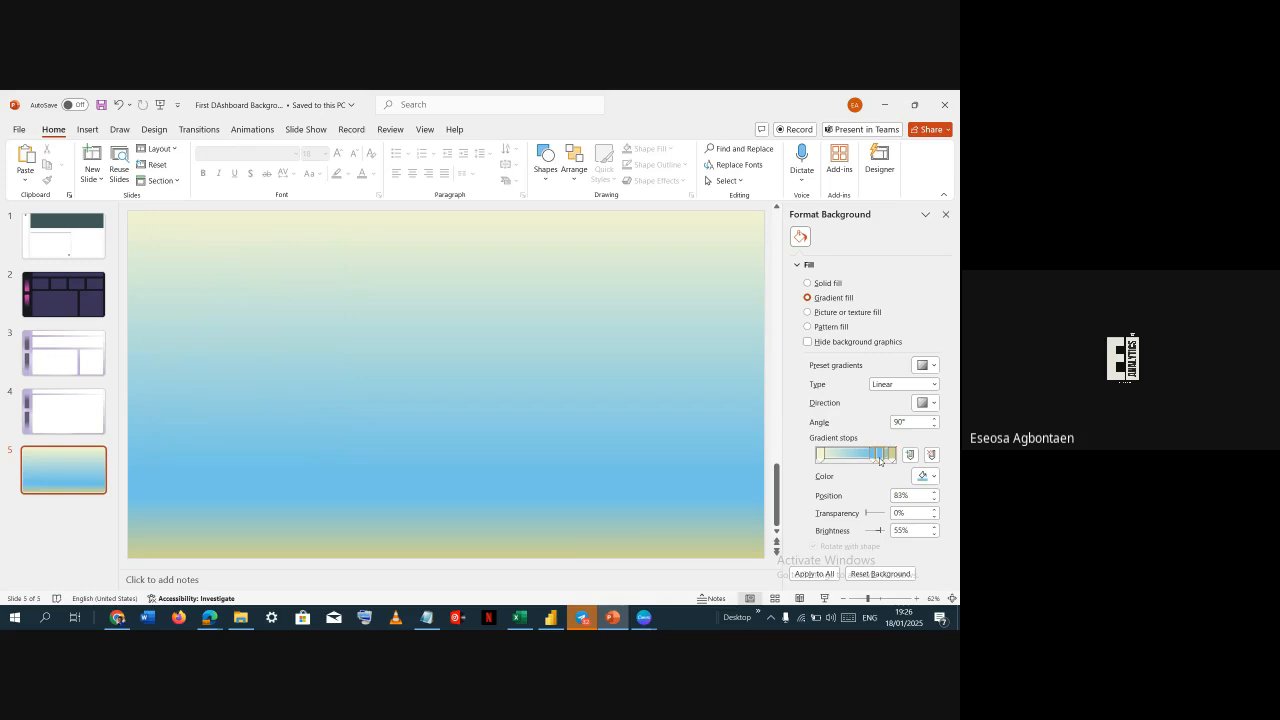
{"action": "left_click", "coordinate": [922, 478]}
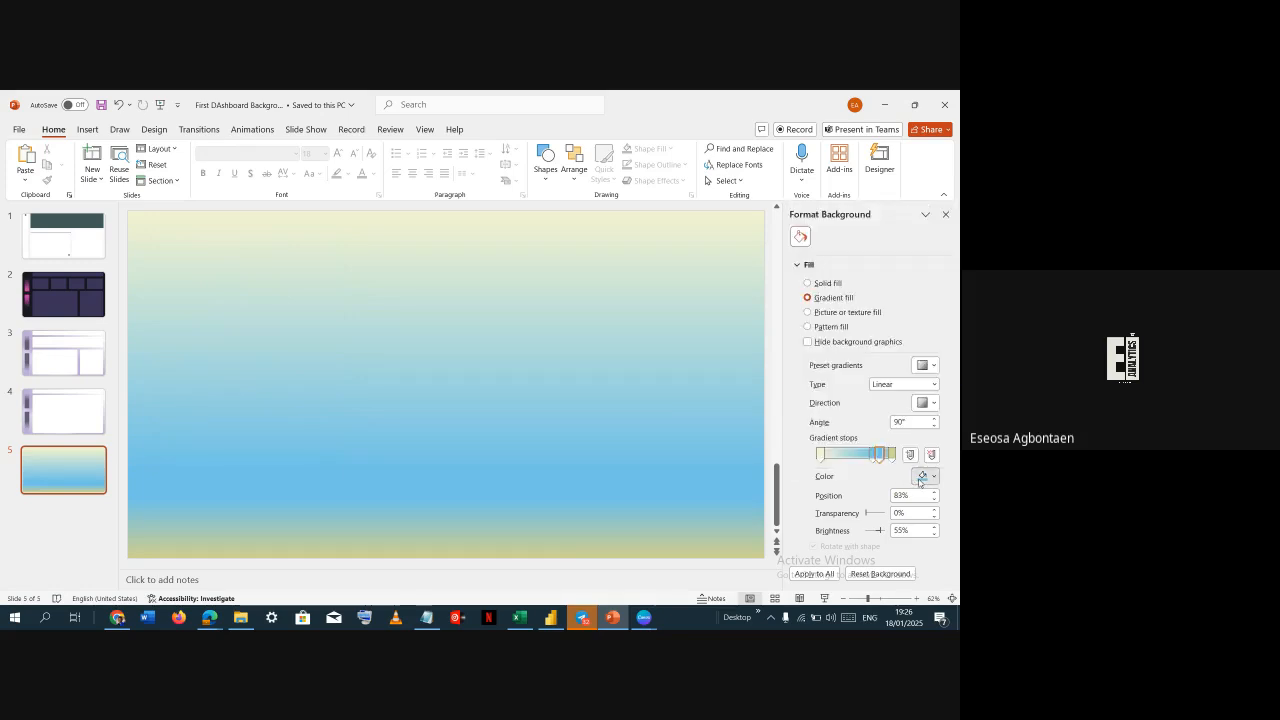
{"action": "left_click", "coordinate": [209, 617]}
{"action": "left_click", "coordinate": [84, 536]}
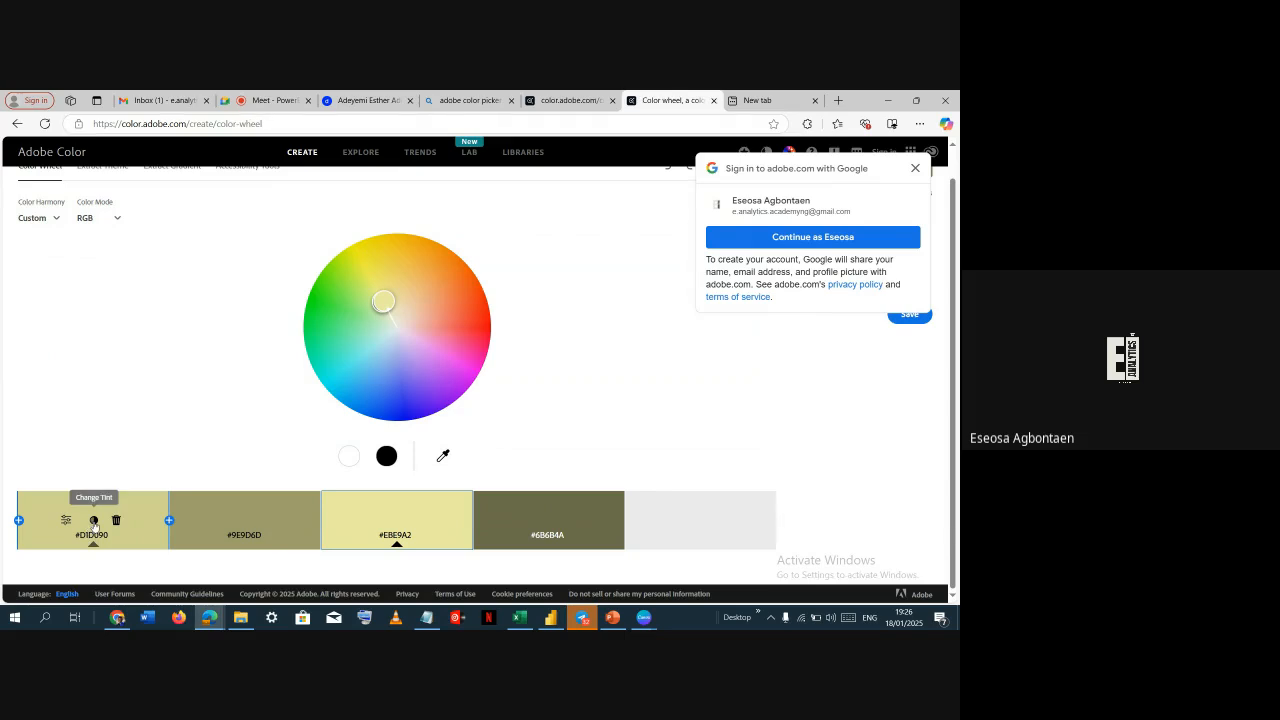
{"action": "left_click", "coordinate": [94, 520]}
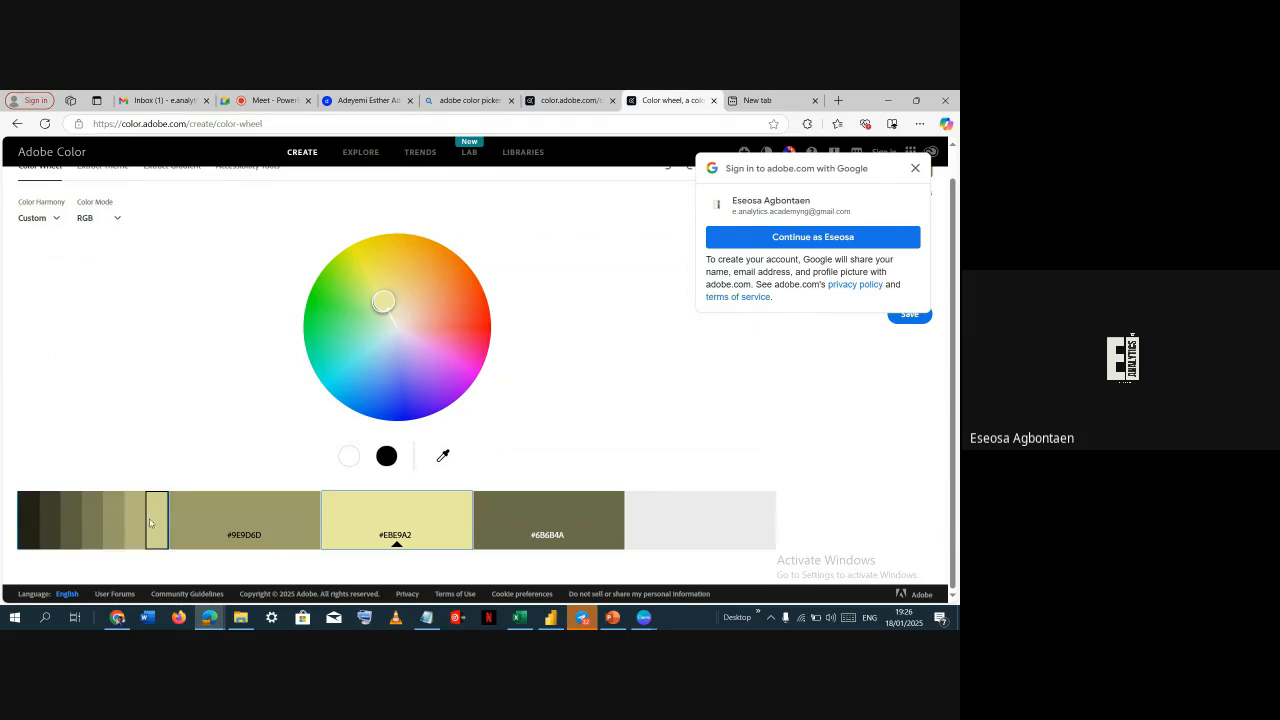
{"action": "key", "text": "alt+Tab"}
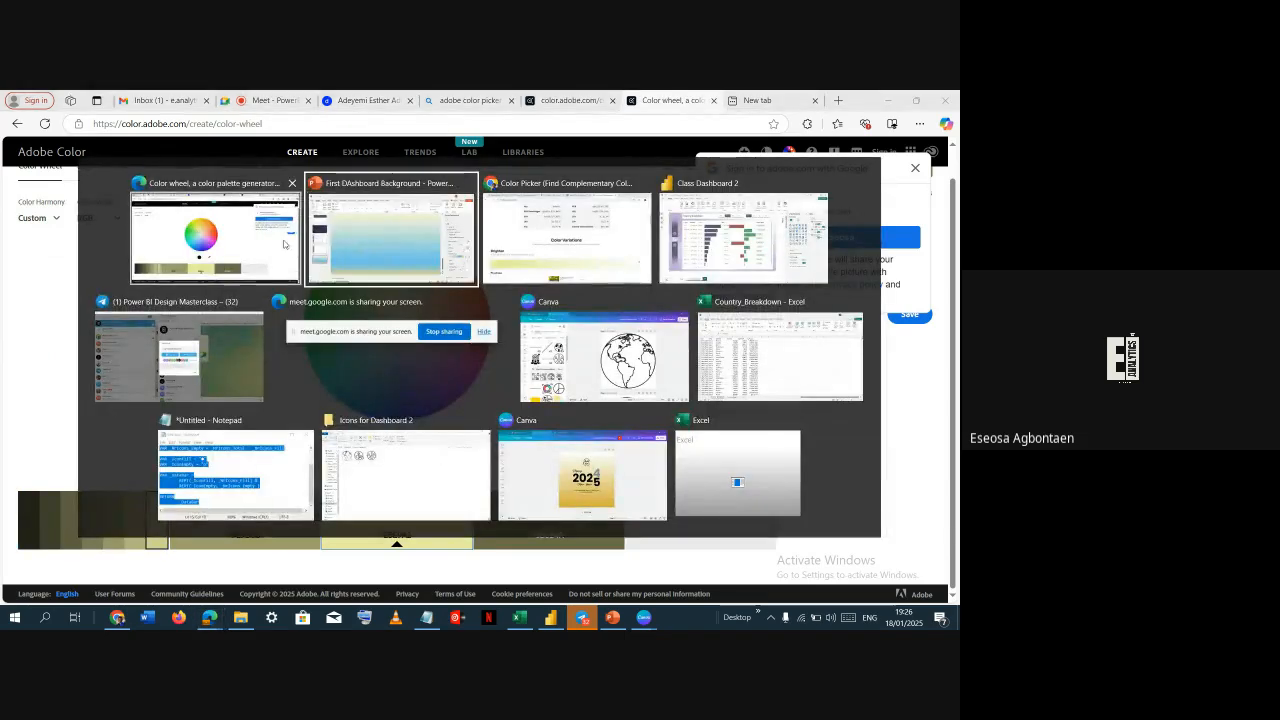
{"action": "scroll", "coordinate": [443, 480], "scroll_direction": "down", "scroll_amount": 5}
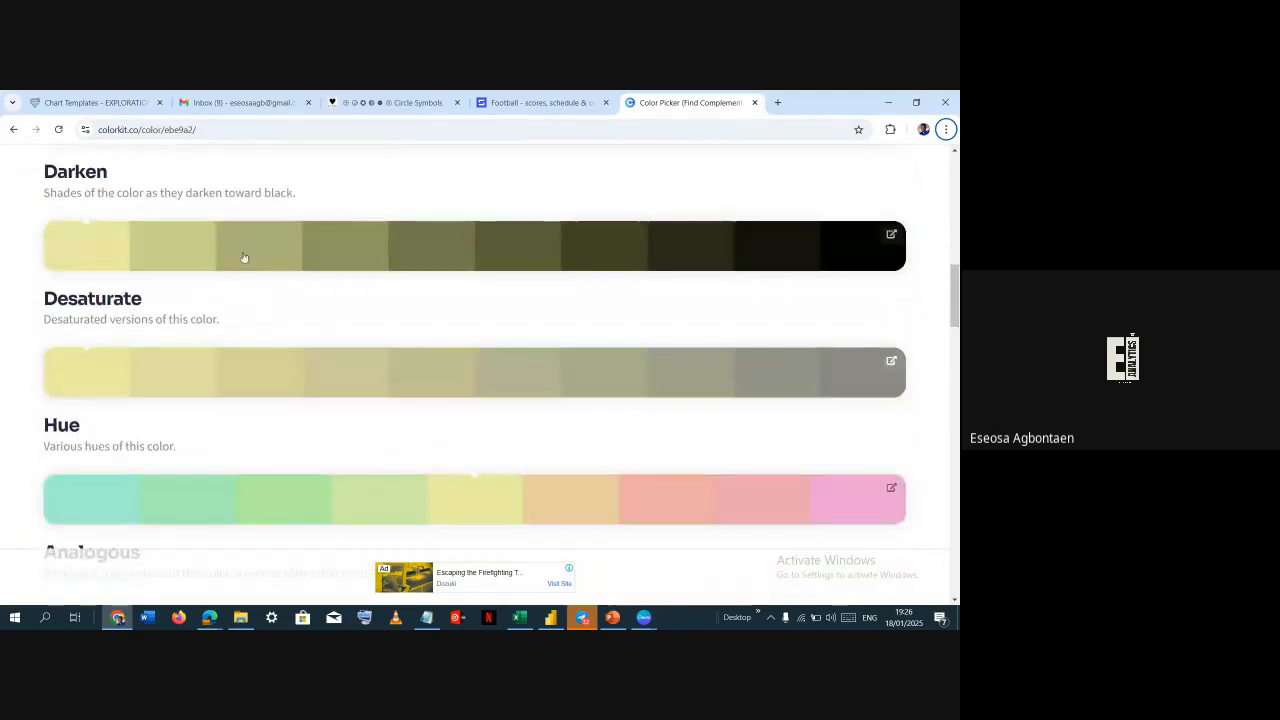
{"action": "scroll", "coordinate": [120, 370], "scroll_direction": "up", "scroll_amount": 1}
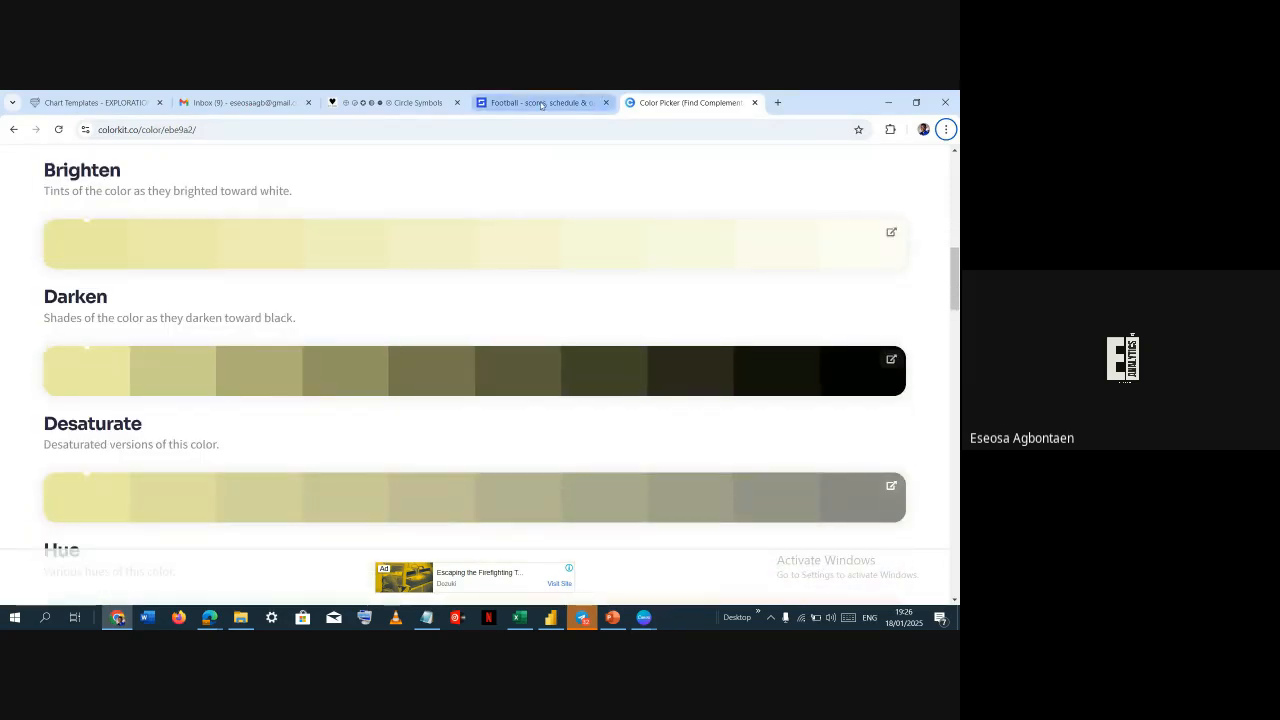
Copy #EBE9A2 from ColorKit's Darken shades and apply it as the 83% gradient stop's color
{"action": "key", "text": "alt+Tab"}
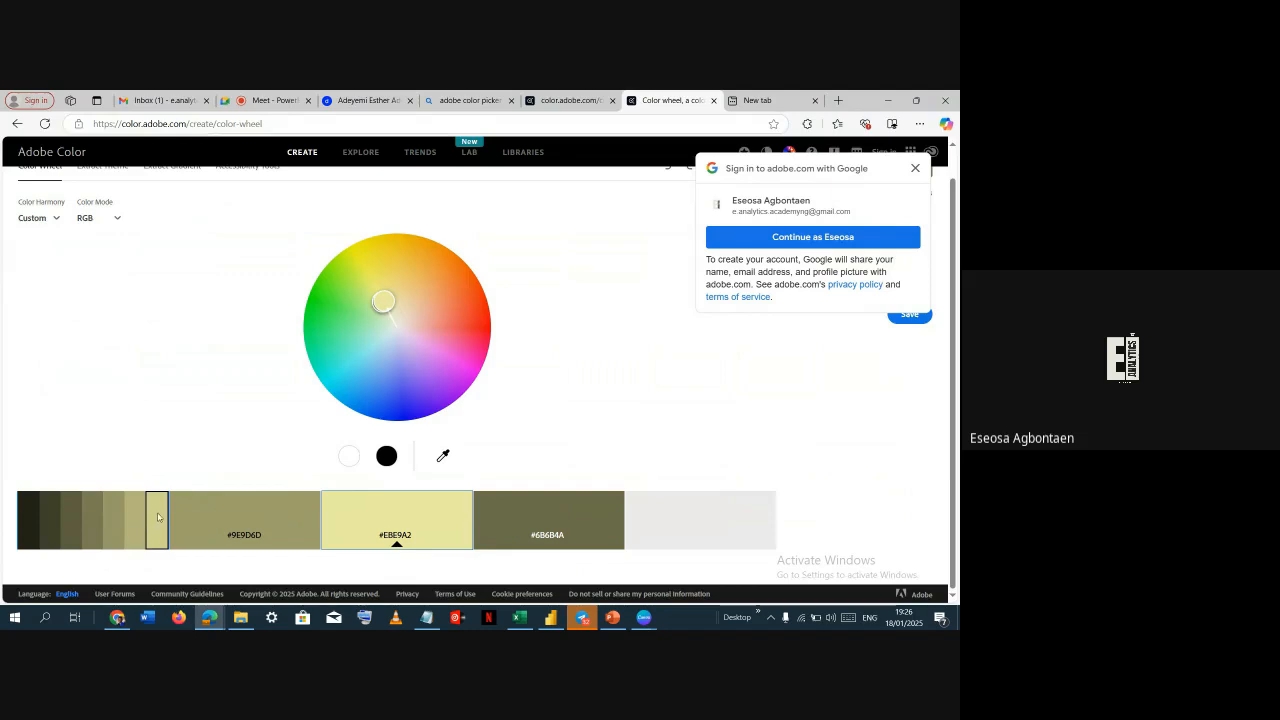
{"action": "left_click", "coordinate": [157, 517]}
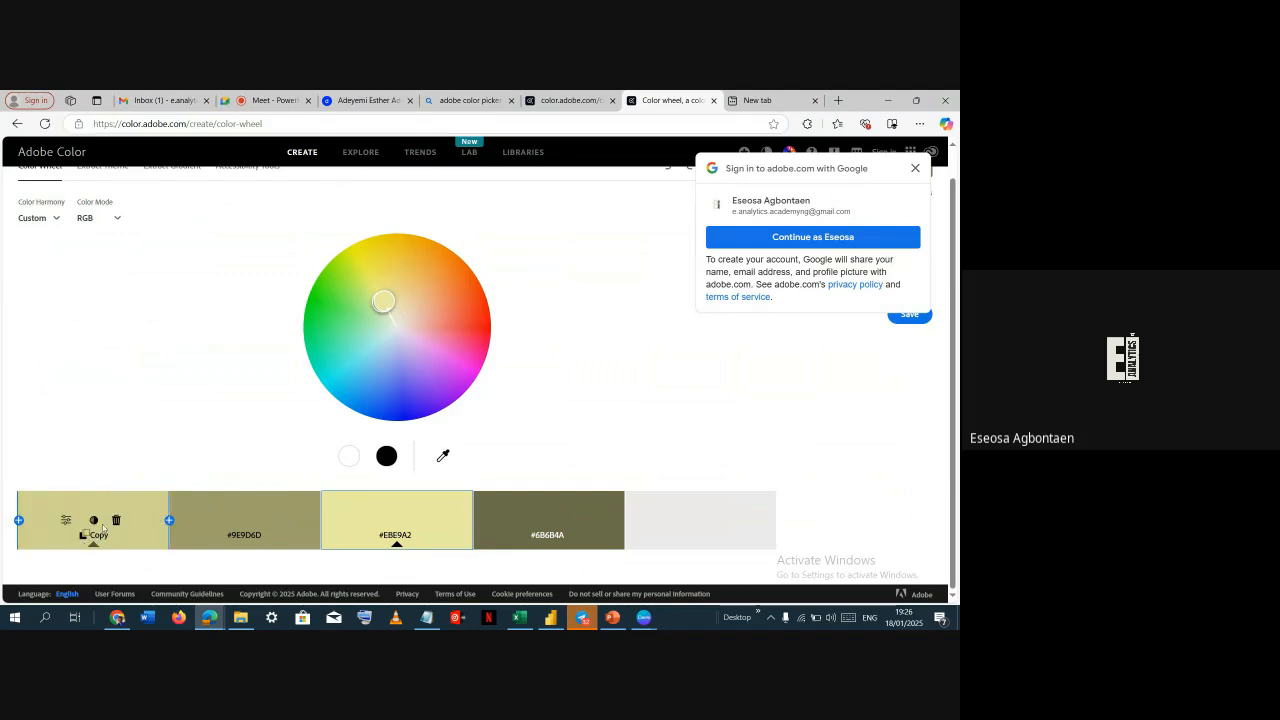
{"action": "key", "text": "alt+Tab"}
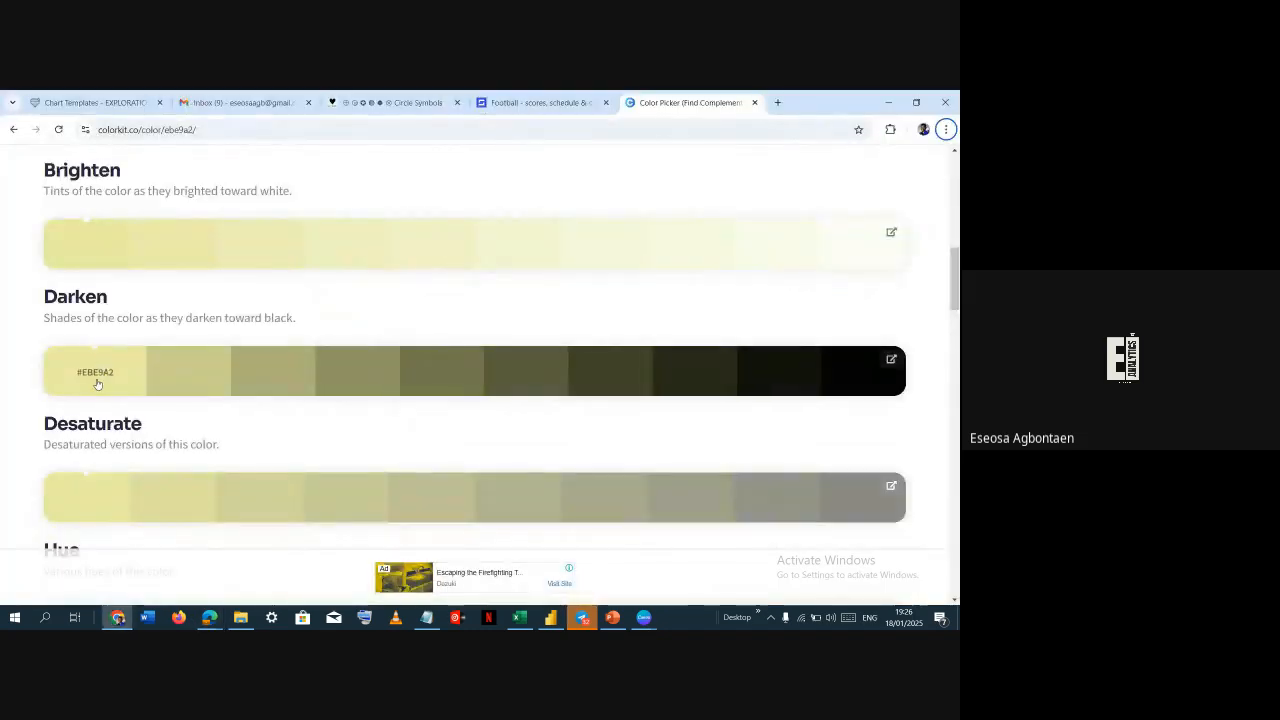
{"action": "left_click", "coordinate": [84, 379]}
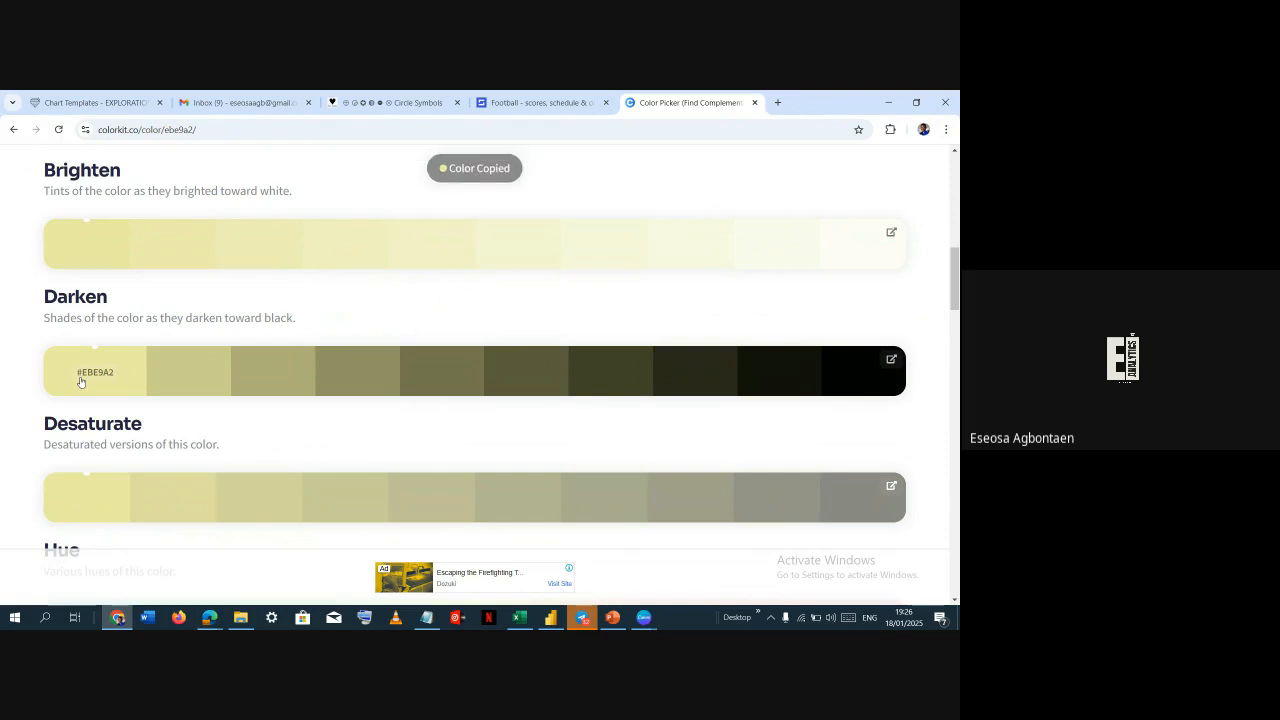
{"action": "key", "text": "alt+Tab"}
{"action": "key", "text": "alt+Tab"}
{"action": "key", "text": "alt+Tab"}
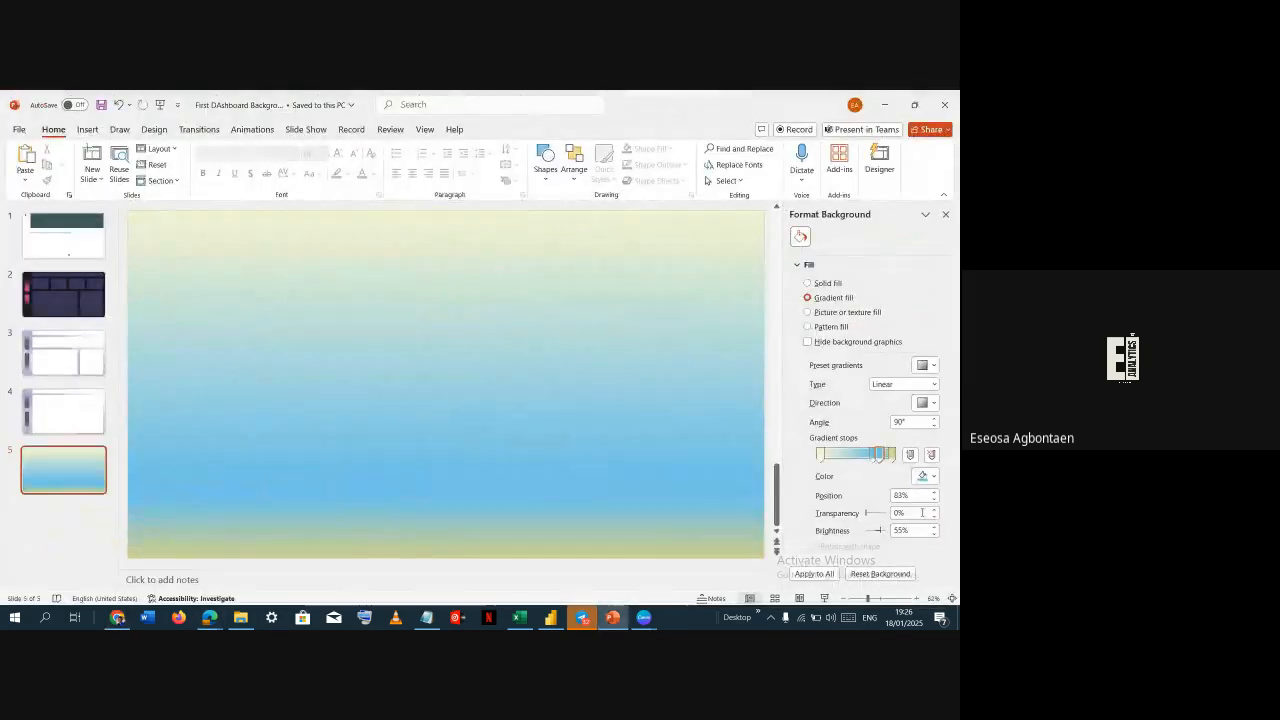
{"action": "left_click", "coordinate": [921, 476]}
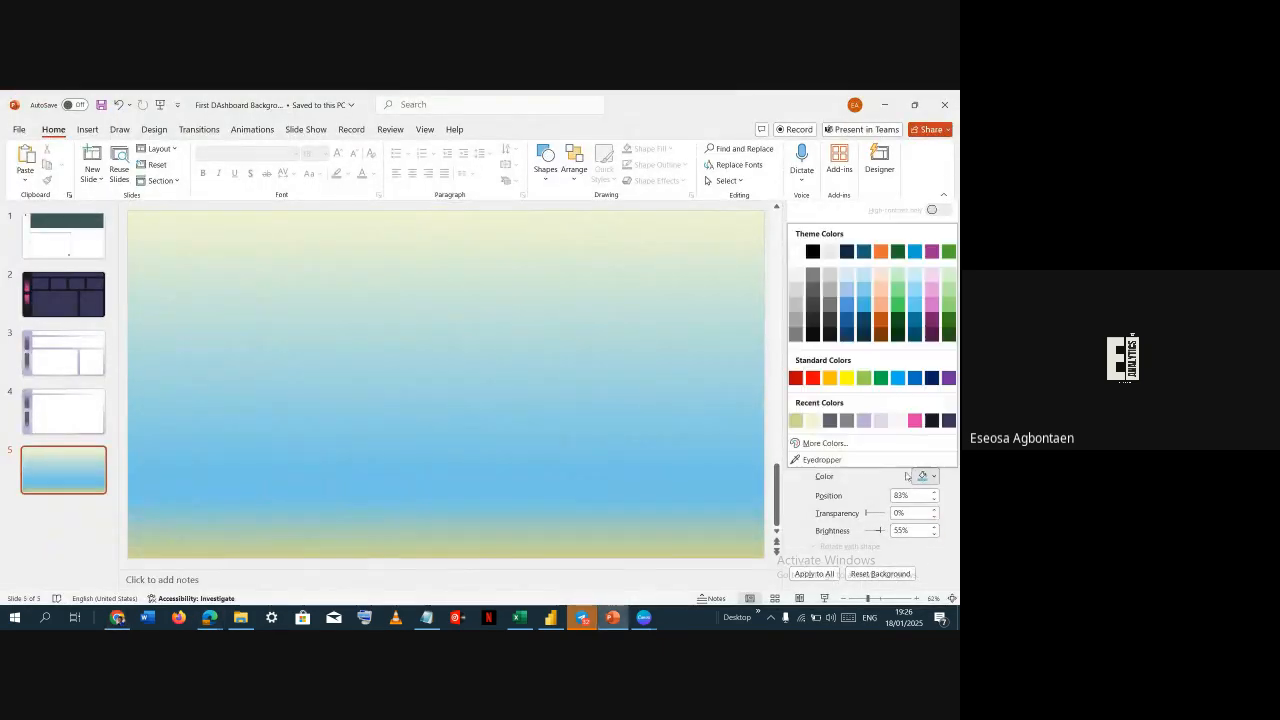
{"action": "left_click", "coordinate": [815, 443]}
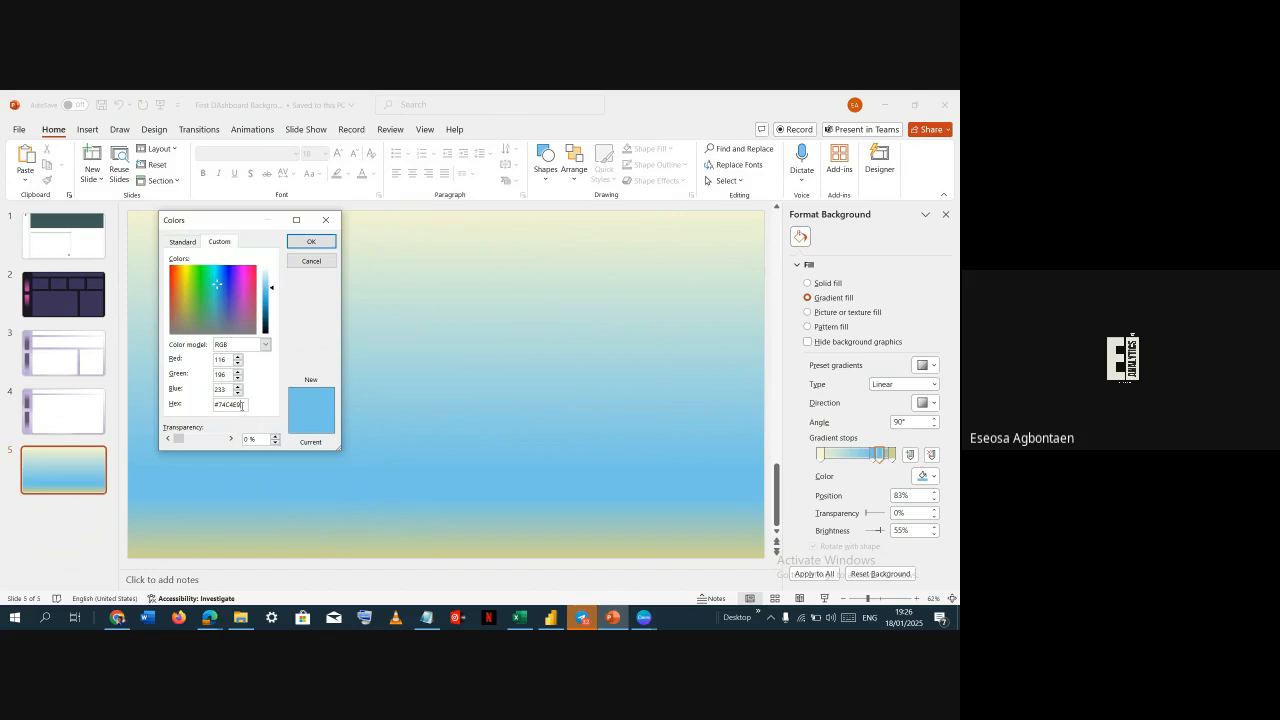
{"action": "double_click", "coordinate": [242, 405]}
{"action": "key", "text": "ctrl+v"}
{"action": "left_click", "coordinate": [332, 241]}
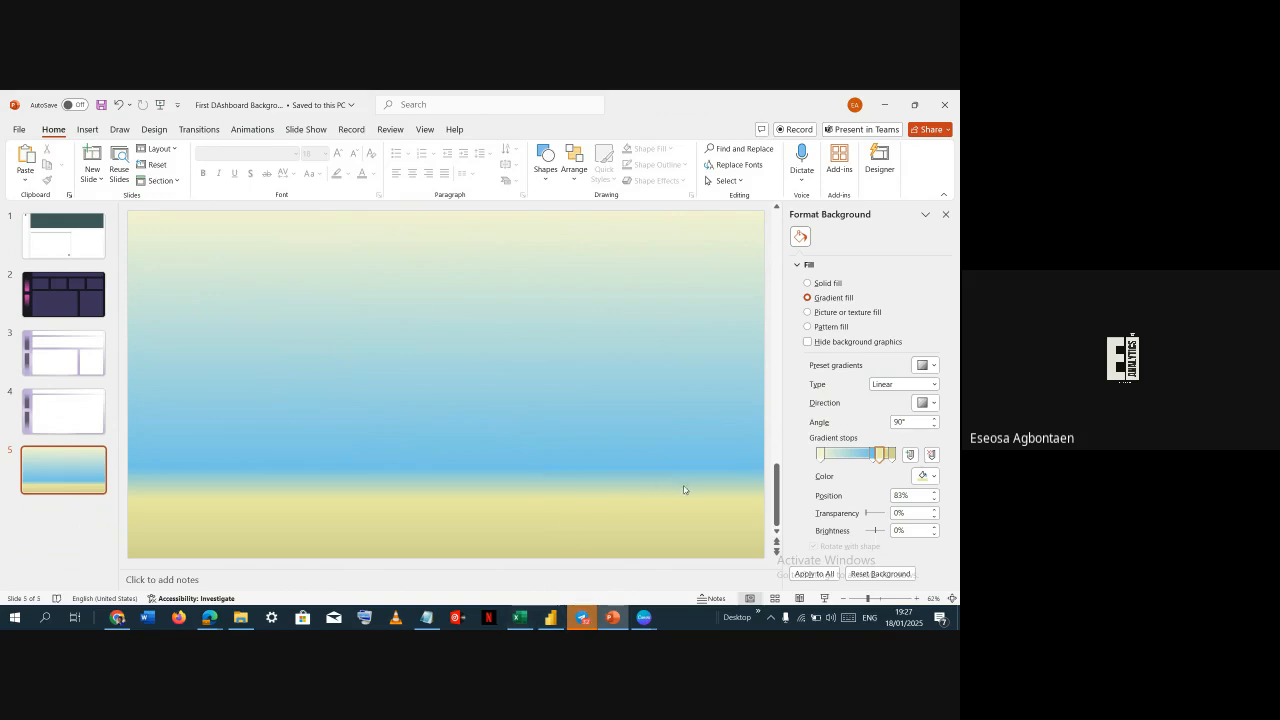
Give the gradient stop at 74% the most recent pale yellow color
{"action": "left_click", "coordinate": [873, 455]}
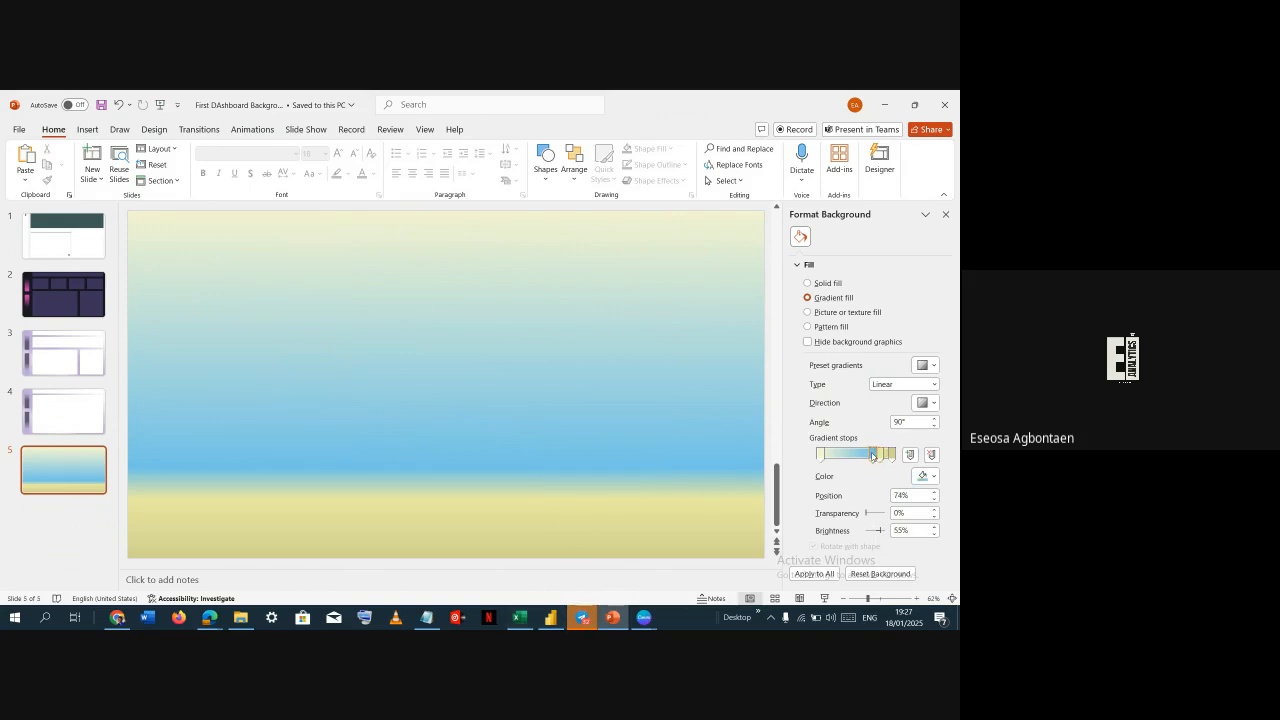
{"action": "left_click", "coordinate": [922, 476]}
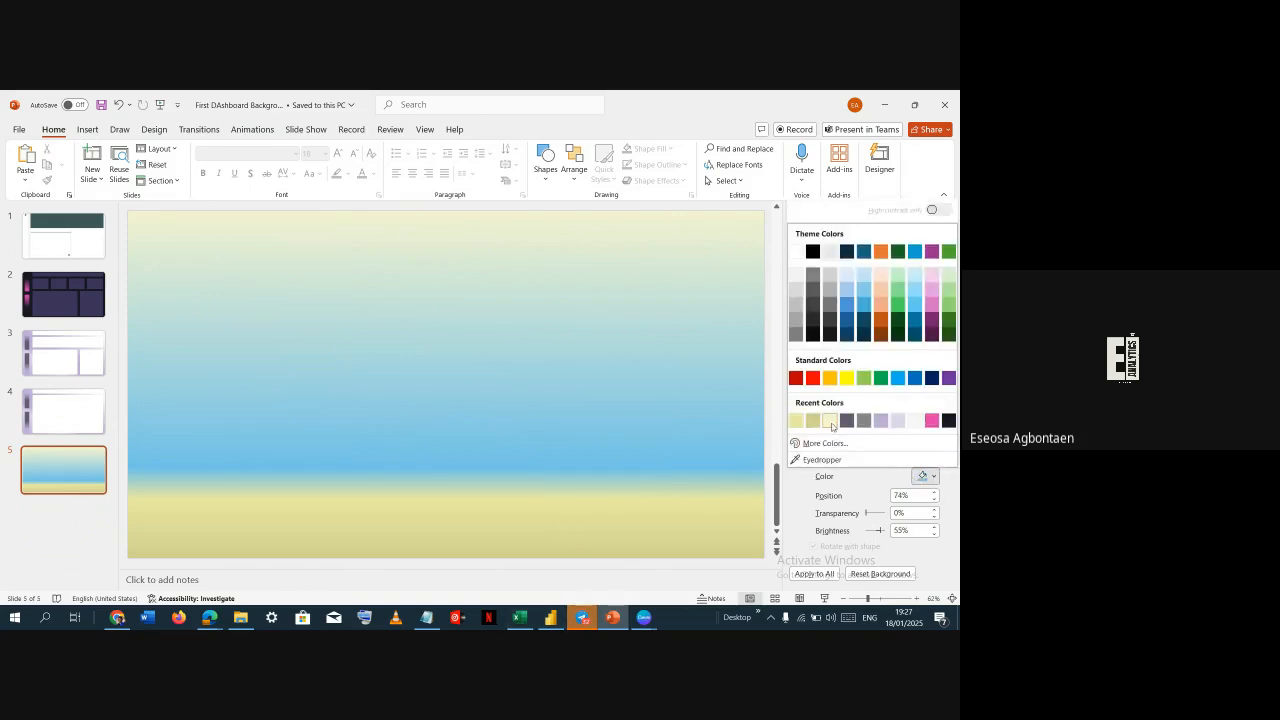
{"action": "left_click", "coordinate": [797, 422]}
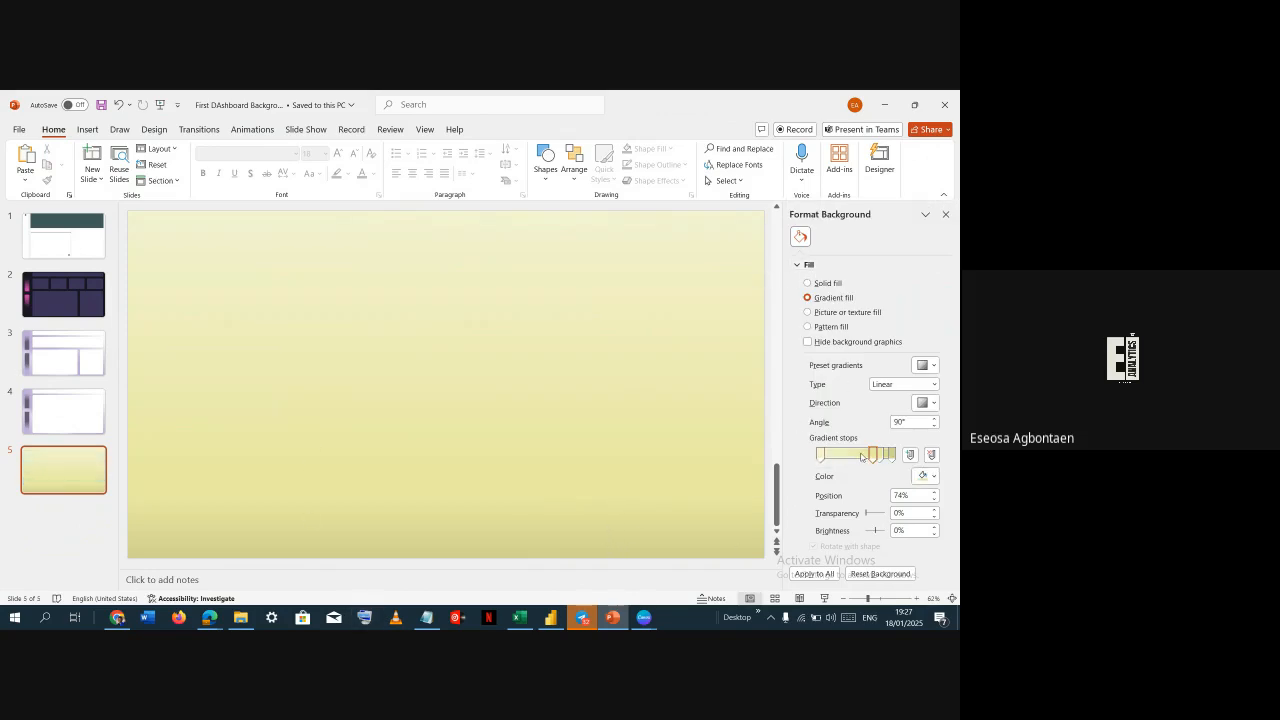
Select the first gradient stop and copy candidate tints from ColorKit's Brighten row and Adobe Color's third swatch
{"action": "left_click", "coordinate": [823, 456]}
{"action": "left_click_drag", "start_coordinate": [824, 457], "coordinate": [822, 457]}
{"action": "key", "text": "alt+Tab"}
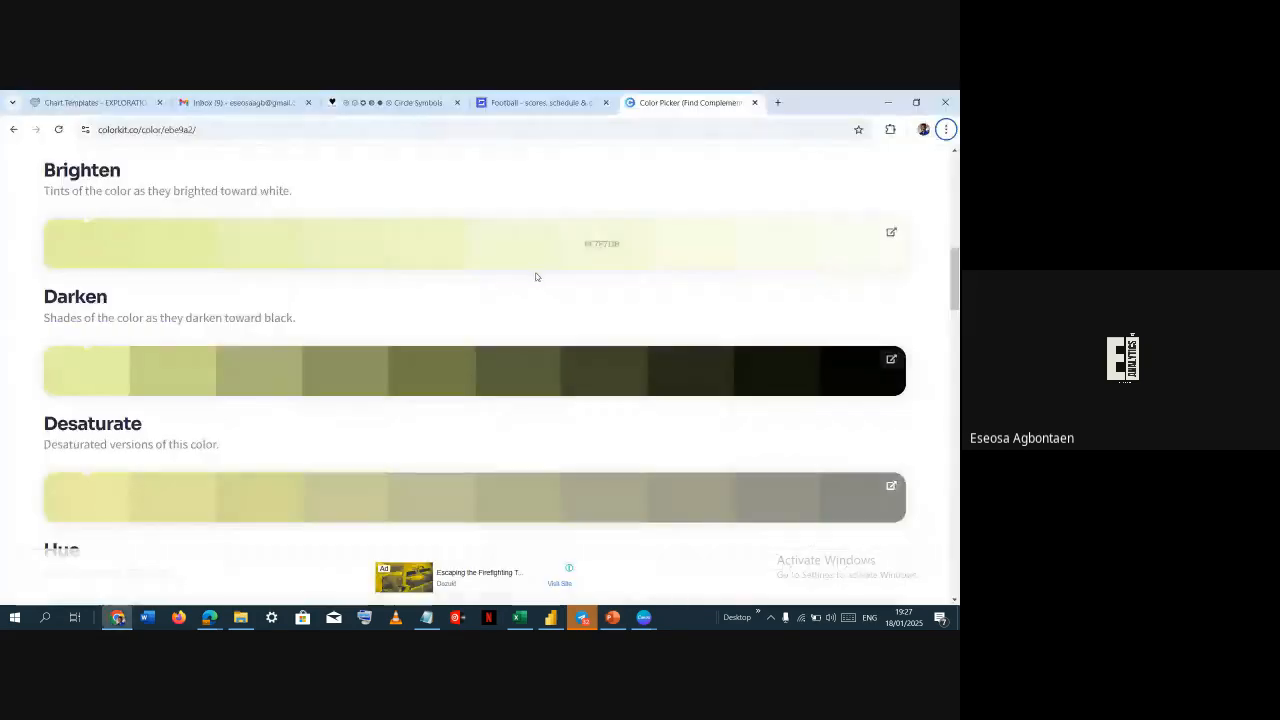
{"action": "left_click", "coordinate": [848, 246]}
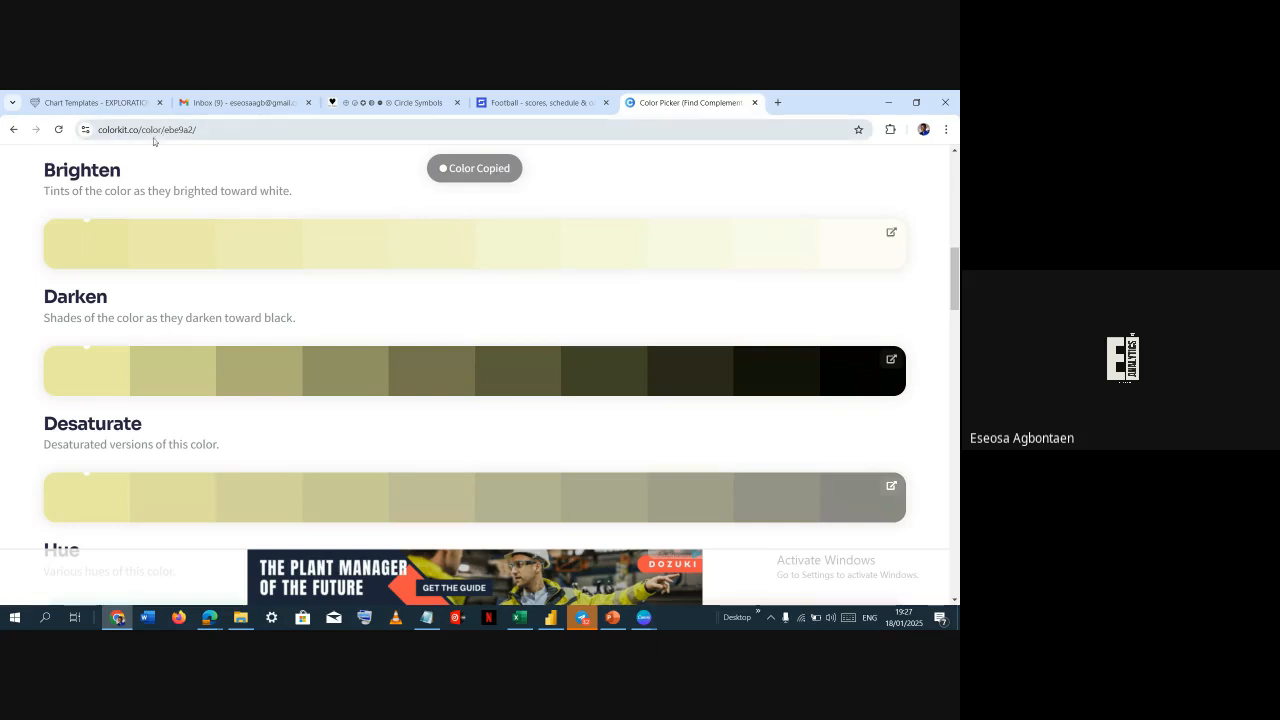
{"action": "scroll", "coordinate": [363, 300], "scroll_direction": "up", "scroll_amount": 4}
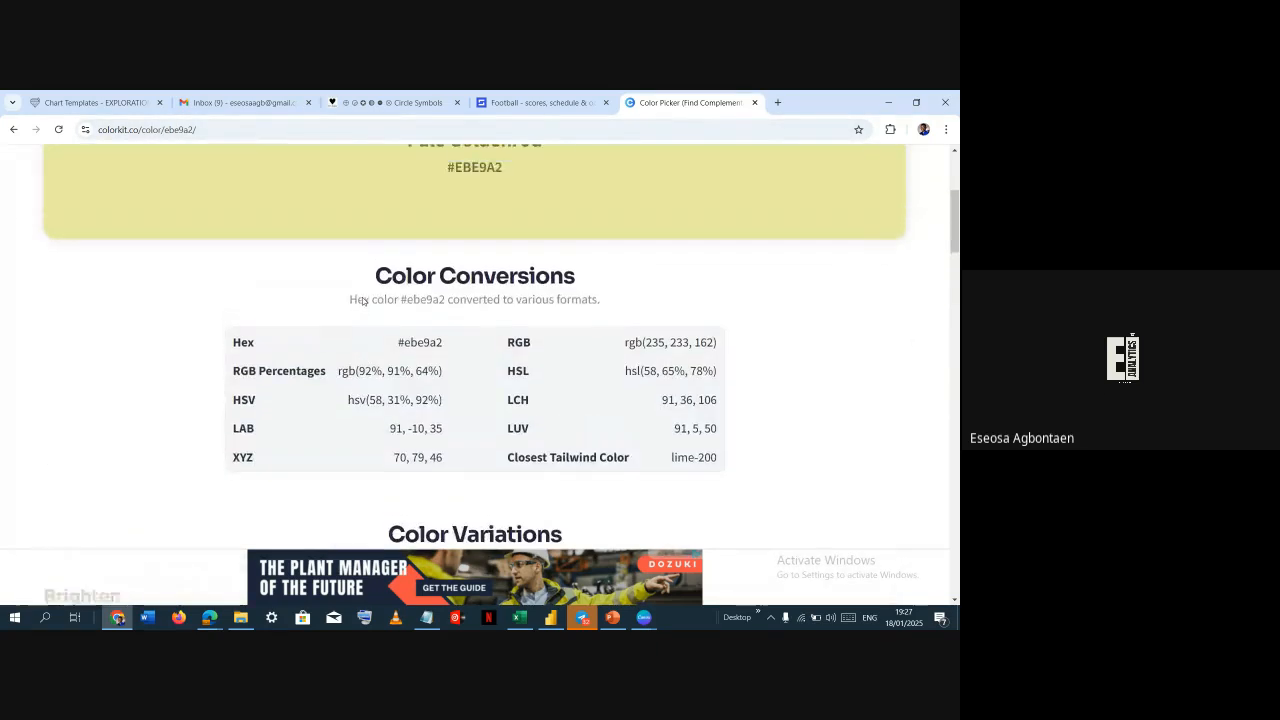
{"action": "scroll", "coordinate": [363, 300], "scroll_direction": "up", "scroll_amount": 3}
{"action": "mouse_move", "coordinate": [687, 178]}
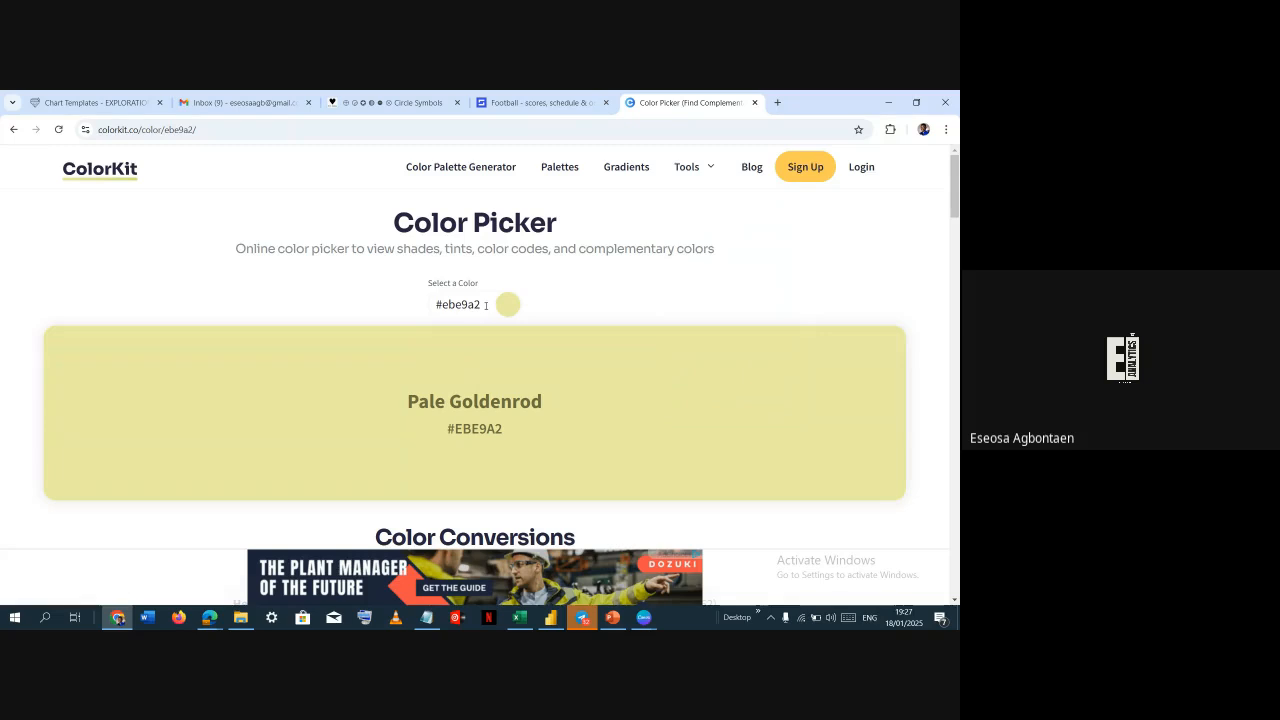
{"action": "left_click", "coordinate": [117, 617]}
{"action": "key", "text": "alt+Tab"}
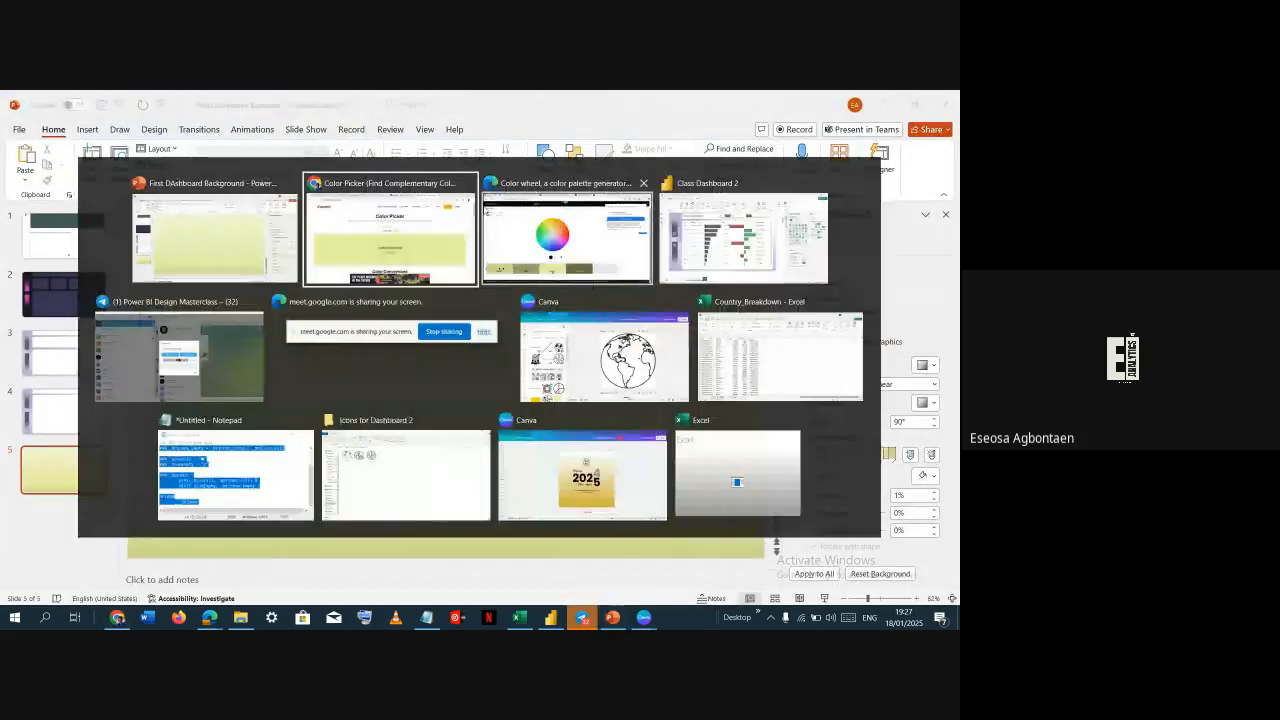
{"action": "left_click", "coordinate": [575, 272]}
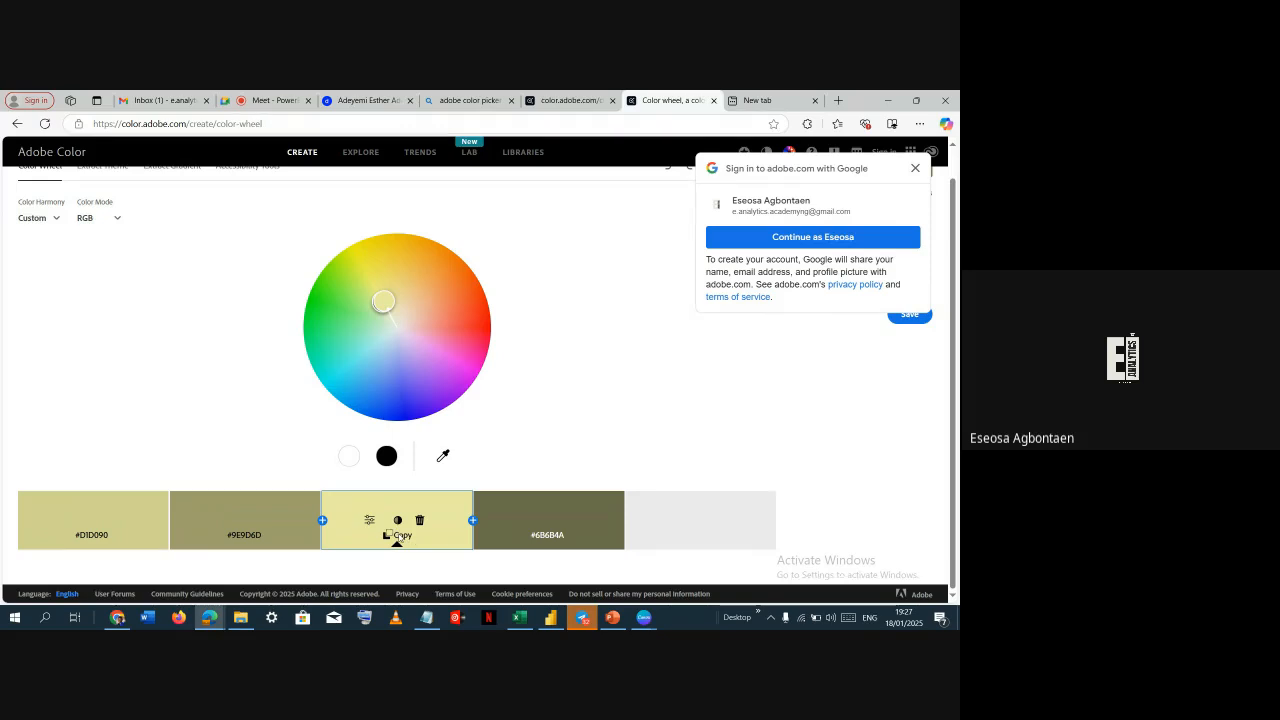
{"action": "left_click", "coordinate": [402, 533]}
{"action": "key", "text": "alt+Tab"}
{"action": "key", "text": "alt+Tab"}
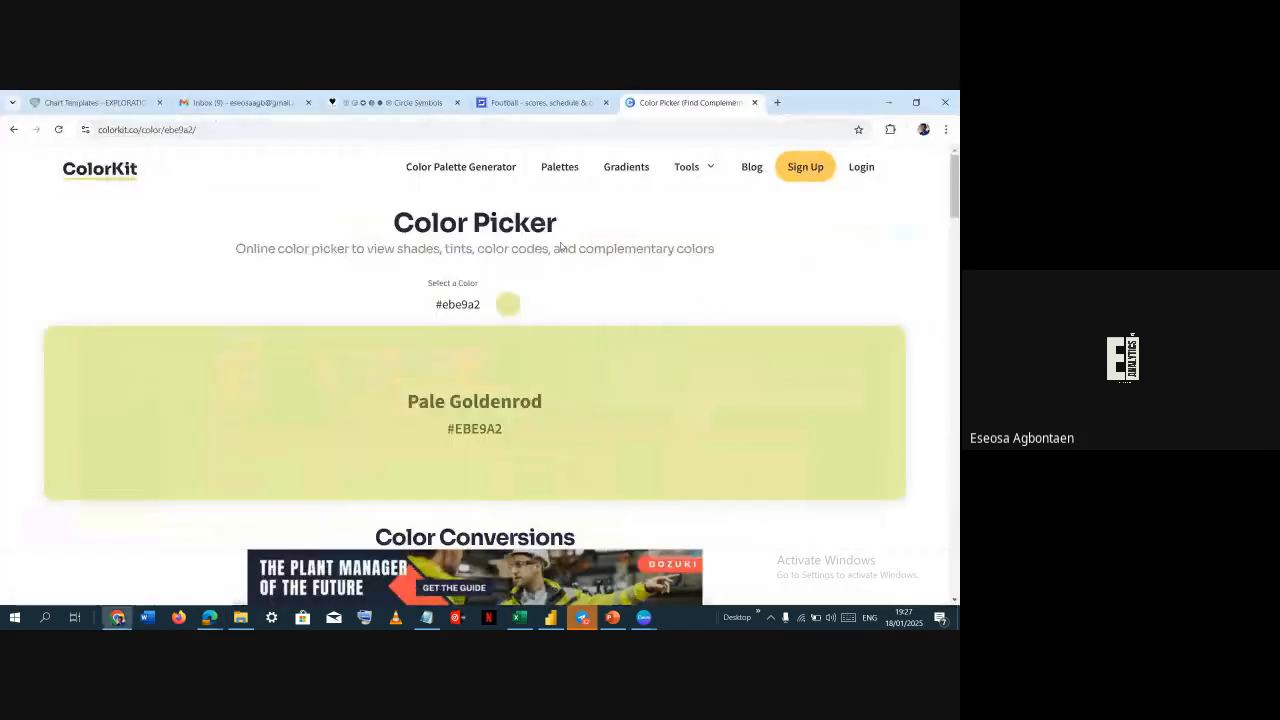
Review the #ebe9a2 color on ColorKit and copy the lightest tint from its Brighten row
{"action": "left_click", "coordinate": [478, 304]}
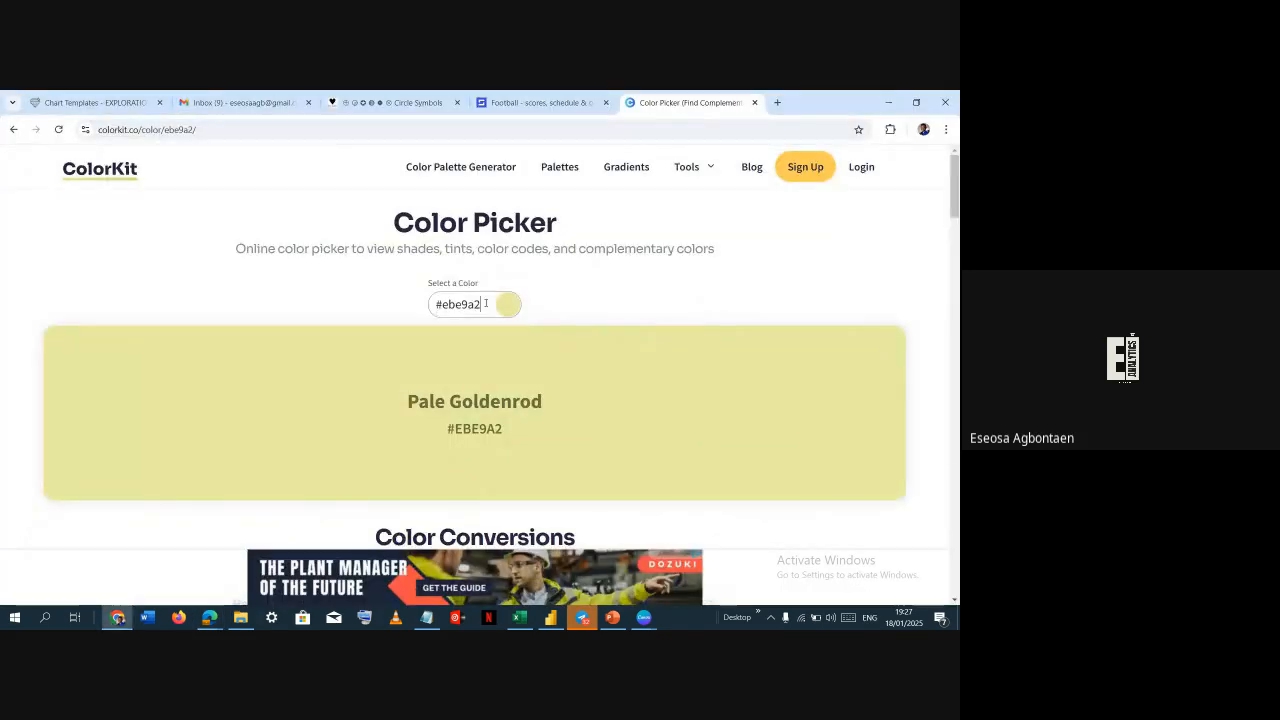
{"action": "left_click", "coordinate": [656, 272]}
{"action": "key", "text": "alt+Tab"}
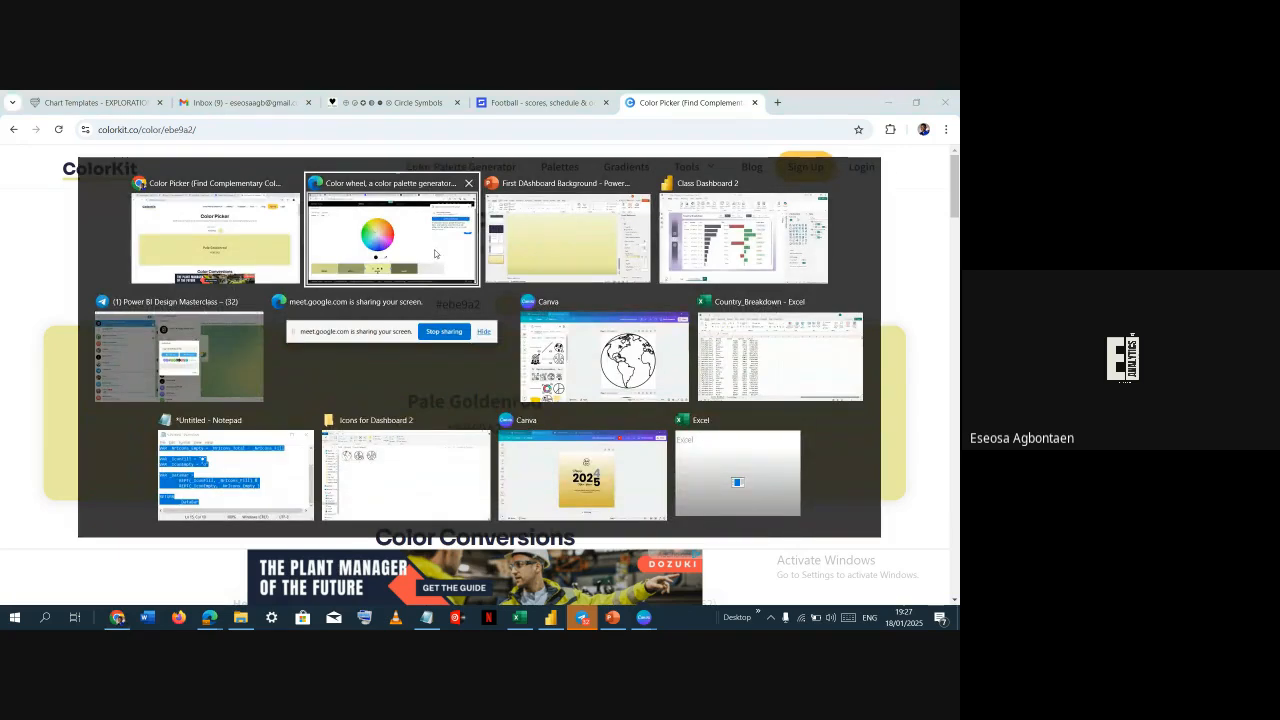
{"action": "left_click", "coordinate": [222, 240]}
{"action": "scroll", "coordinate": [750, 478], "scroll_direction": "down", "scroll_amount": 9}
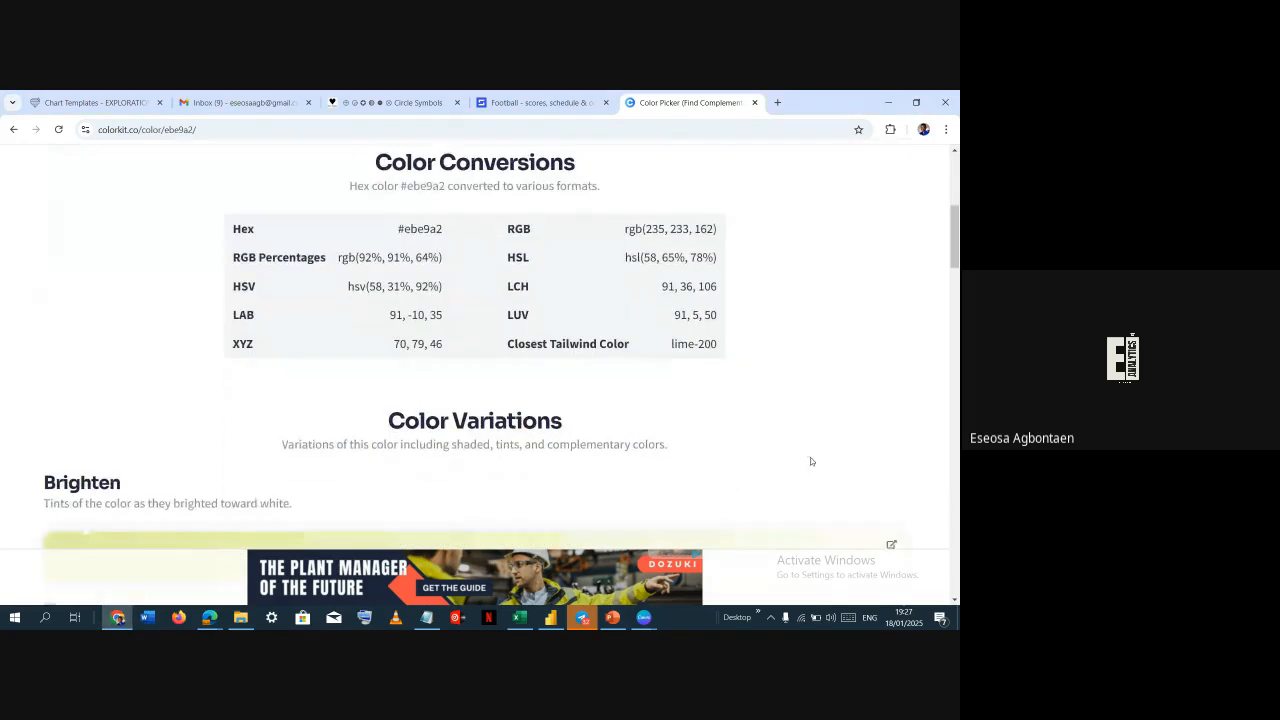
{"action": "scroll", "coordinate": [828, 463], "scroll_direction": "down", "scroll_amount": 1}
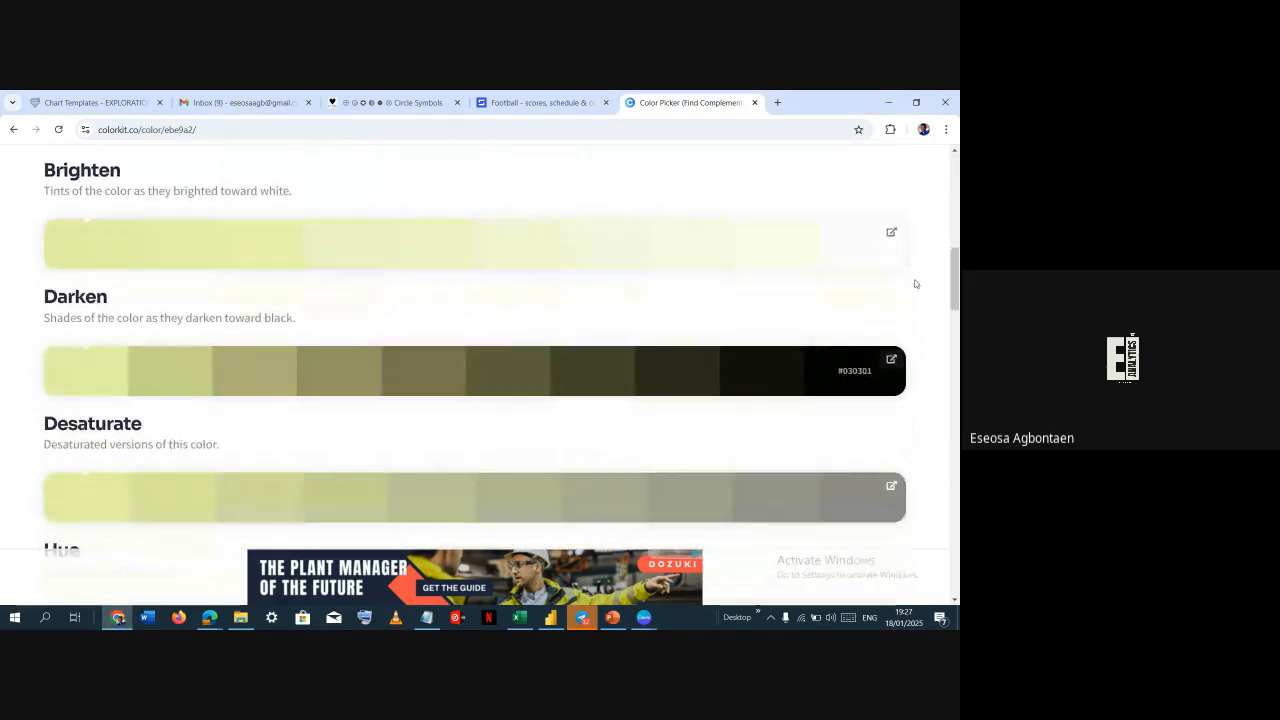
{"action": "left_click", "coordinate": [855, 247]}
Apply the copied pale tint as the first gradient stop's color by pasting its hex code as a custom color
{"action": "key", "text": "alt+Tab"}
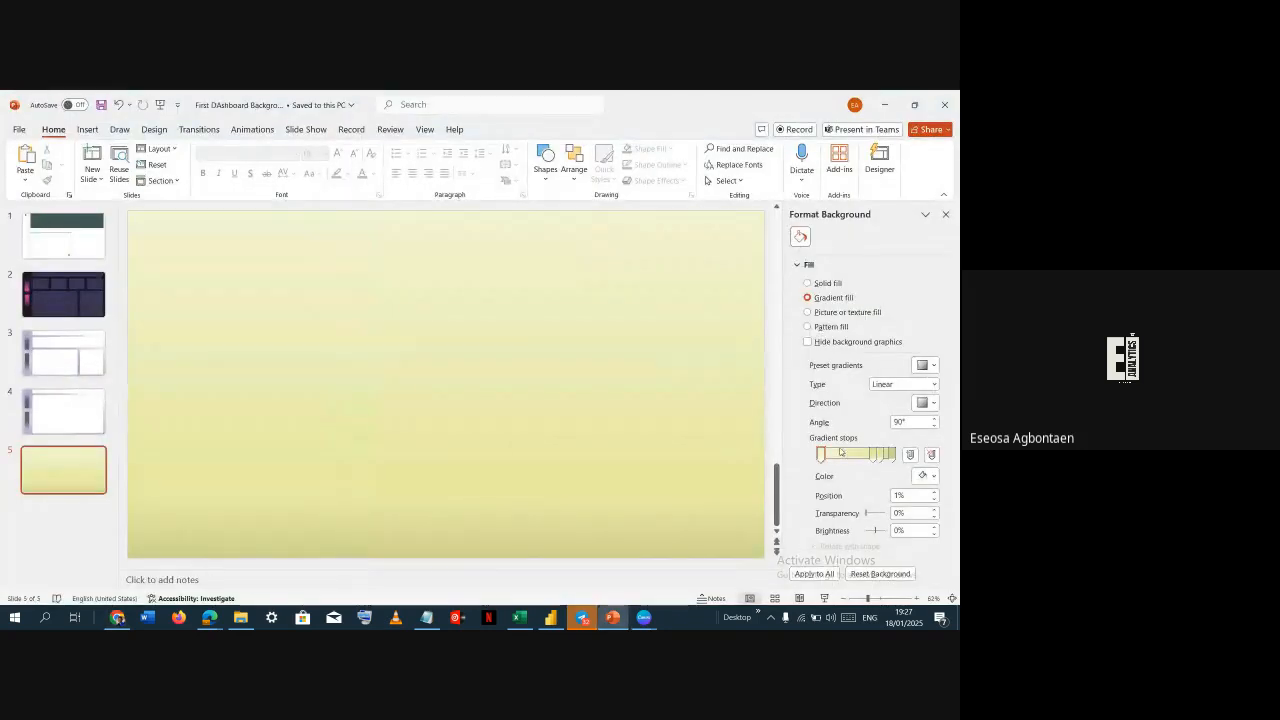
{"action": "left_click", "coordinate": [922, 476]}
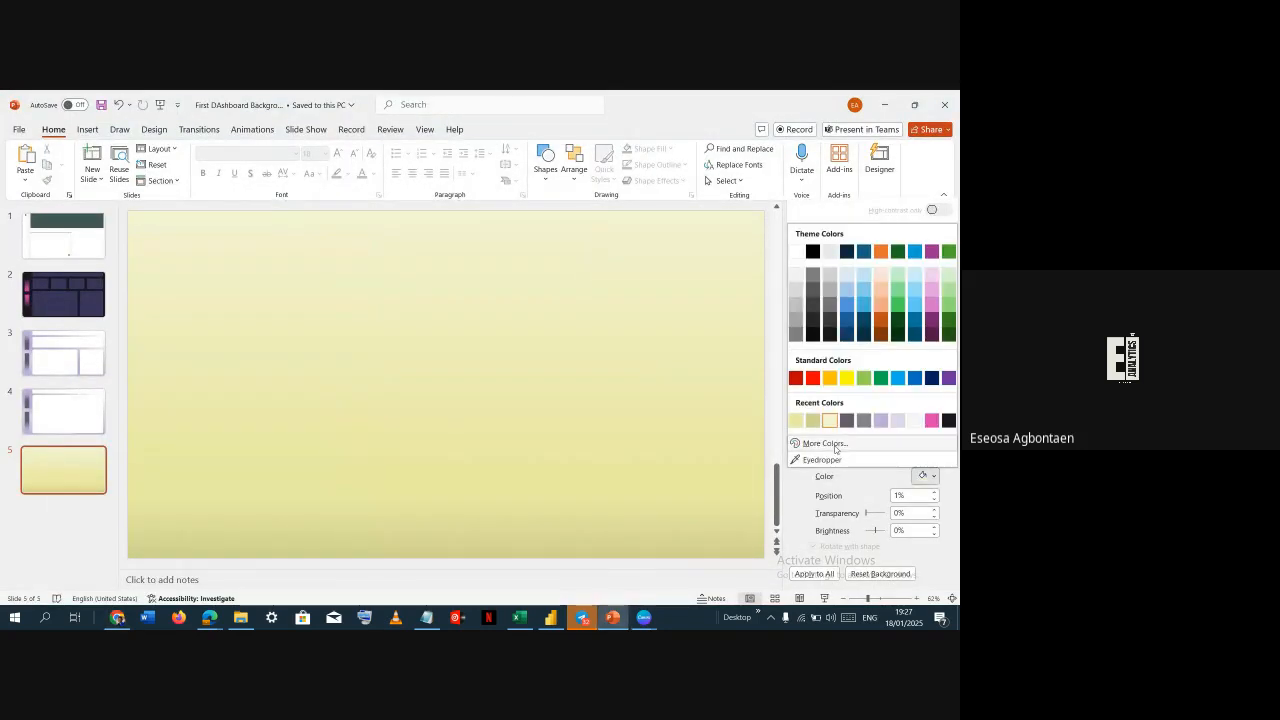
{"action": "left_click", "coordinate": [829, 452]}
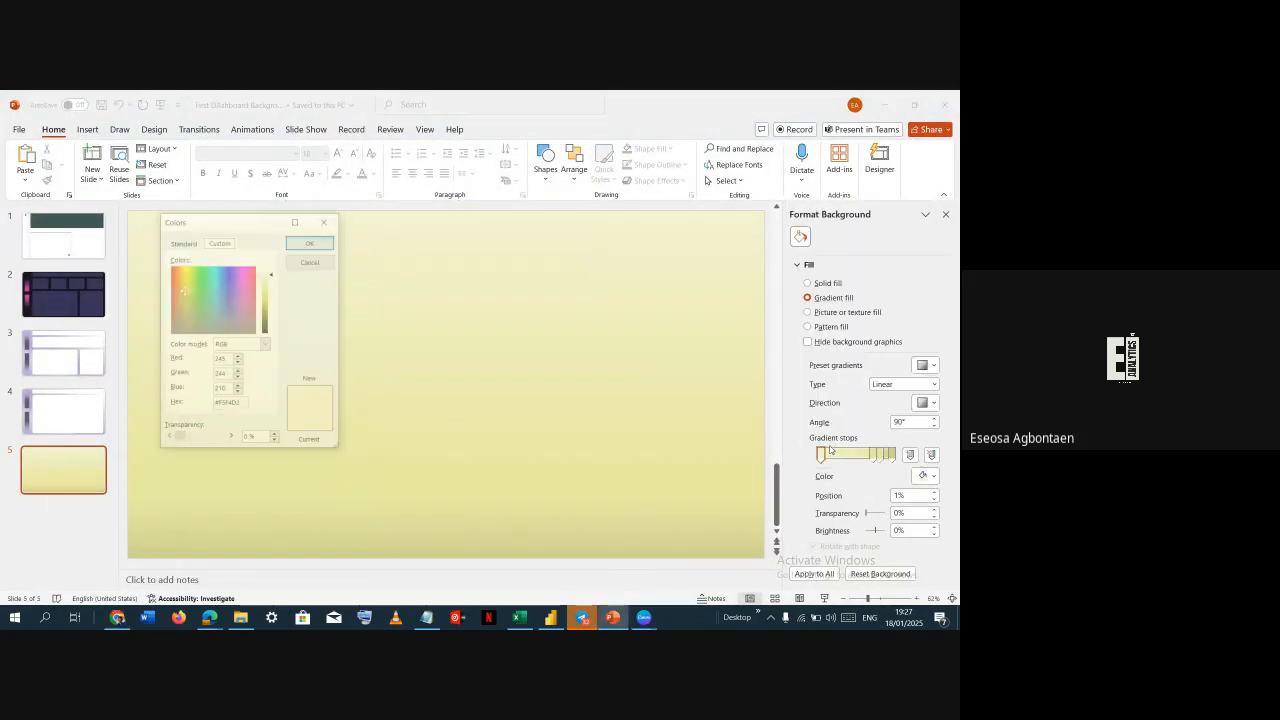
{"action": "double_click", "coordinate": [240, 405]}
{"action": "key", "text": "ctrl+v"}
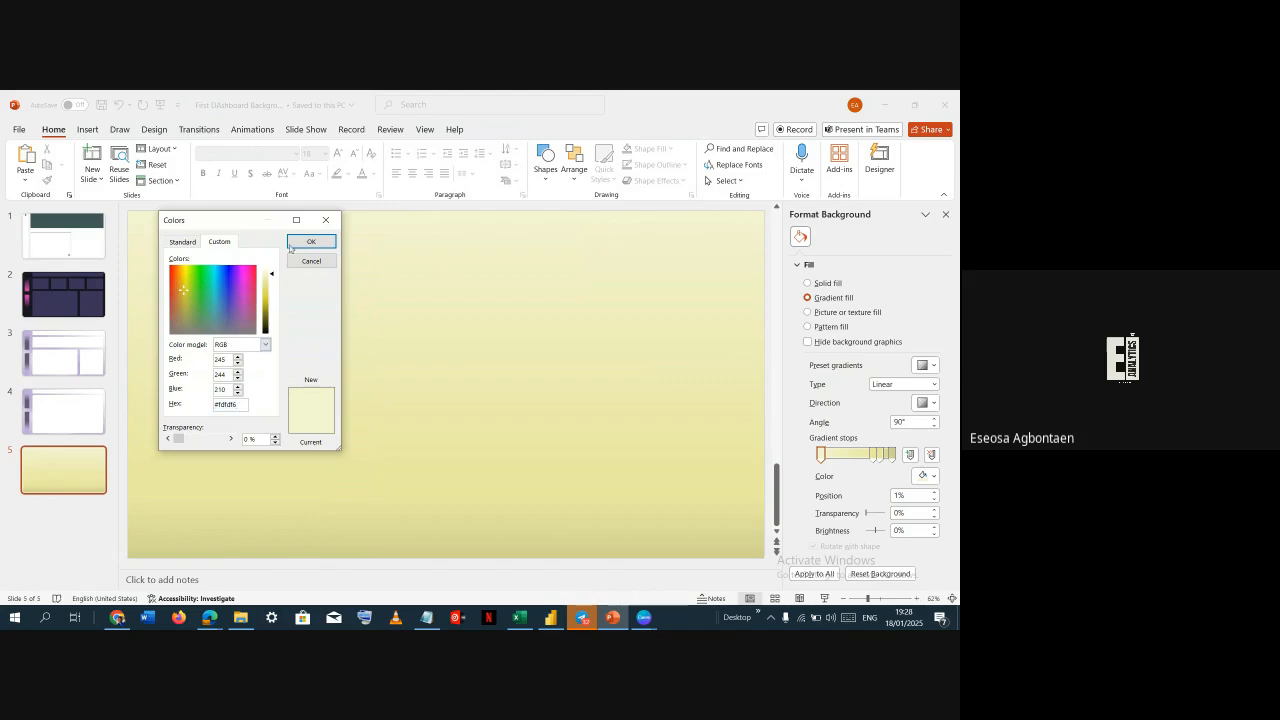
{"action": "left_click", "coordinate": [310, 243]}
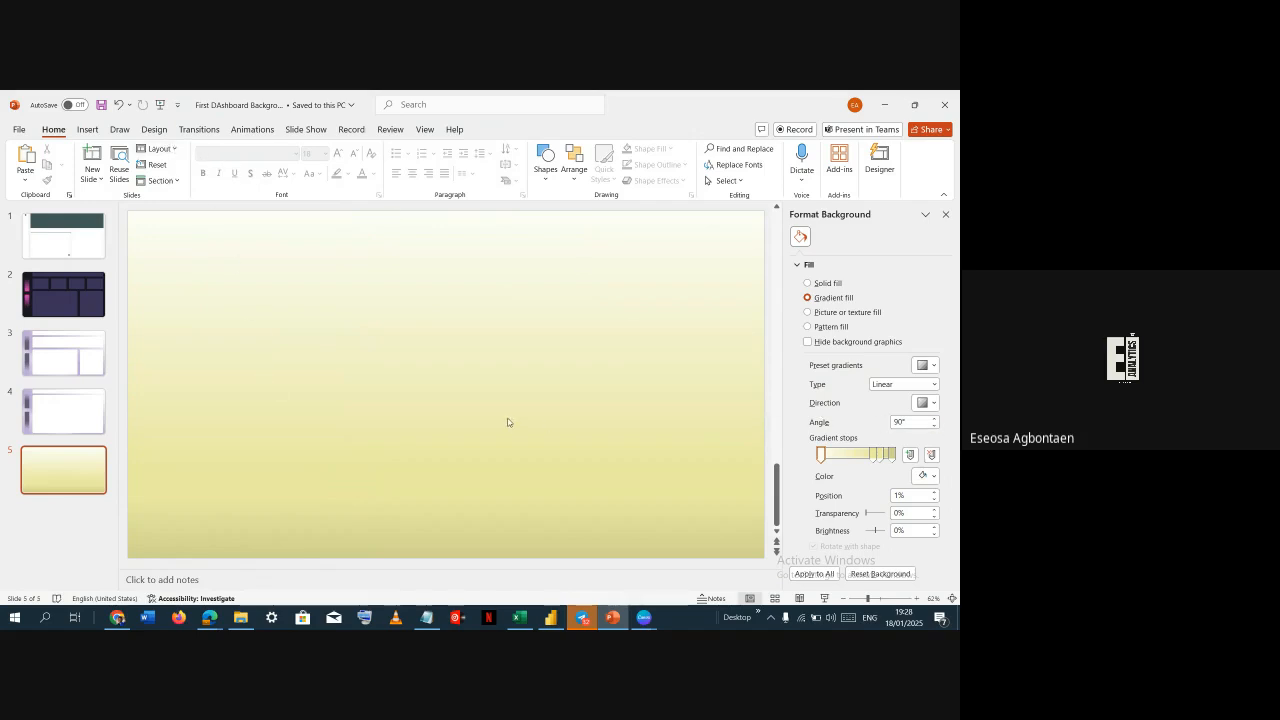
Browse the slide theme gallery and pick the presentation's own current theme
{"action": "left_click", "coordinate": [153, 130]}
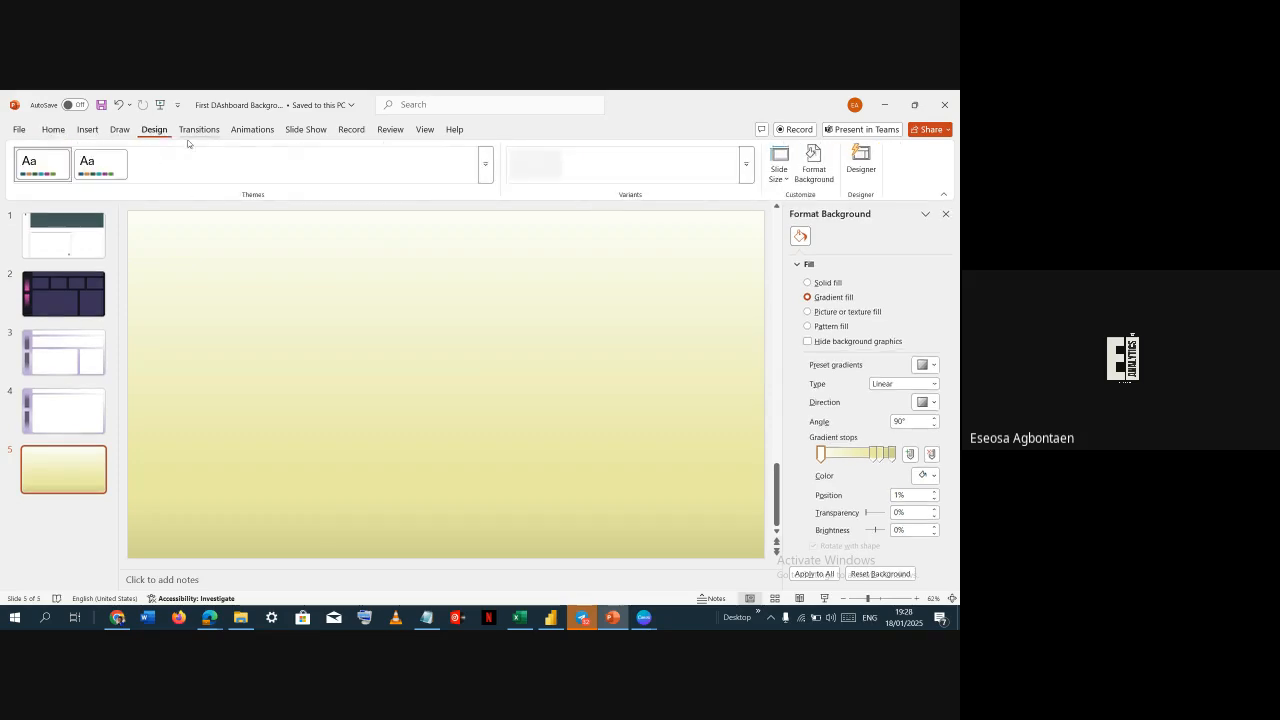
{"action": "left_click", "coordinate": [487, 173]}
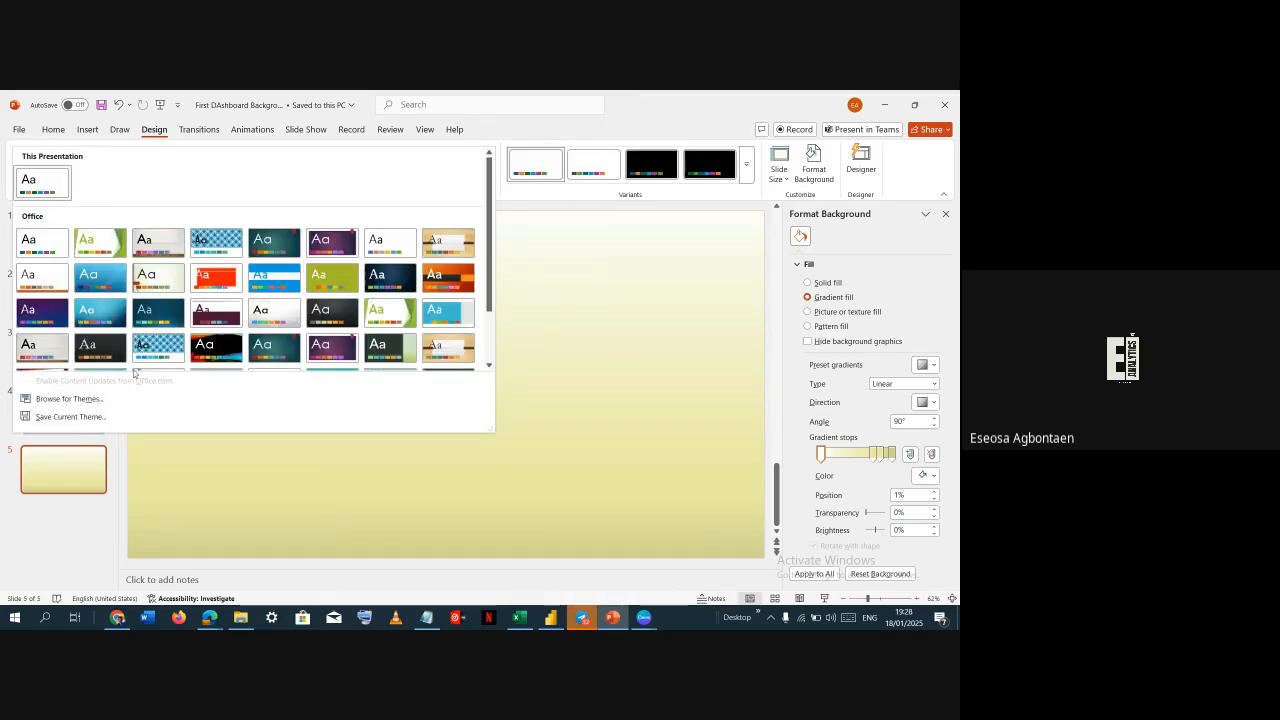
{"action": "scroll", "coordinate": [351, 253], "scroll_direction": "down", "scroll_amount": 2}
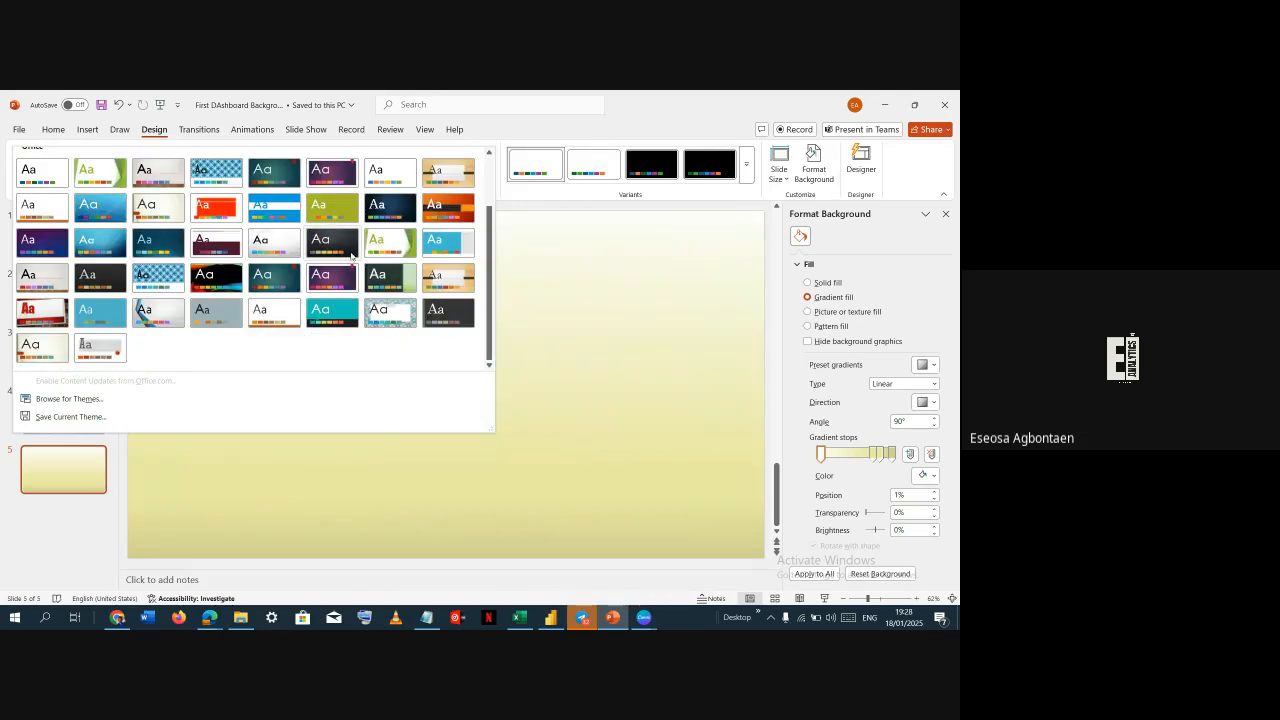
{"action": "scroll", "coordinate": [394, 229], "scroll_direction": "up", "scroll_amount": 2}
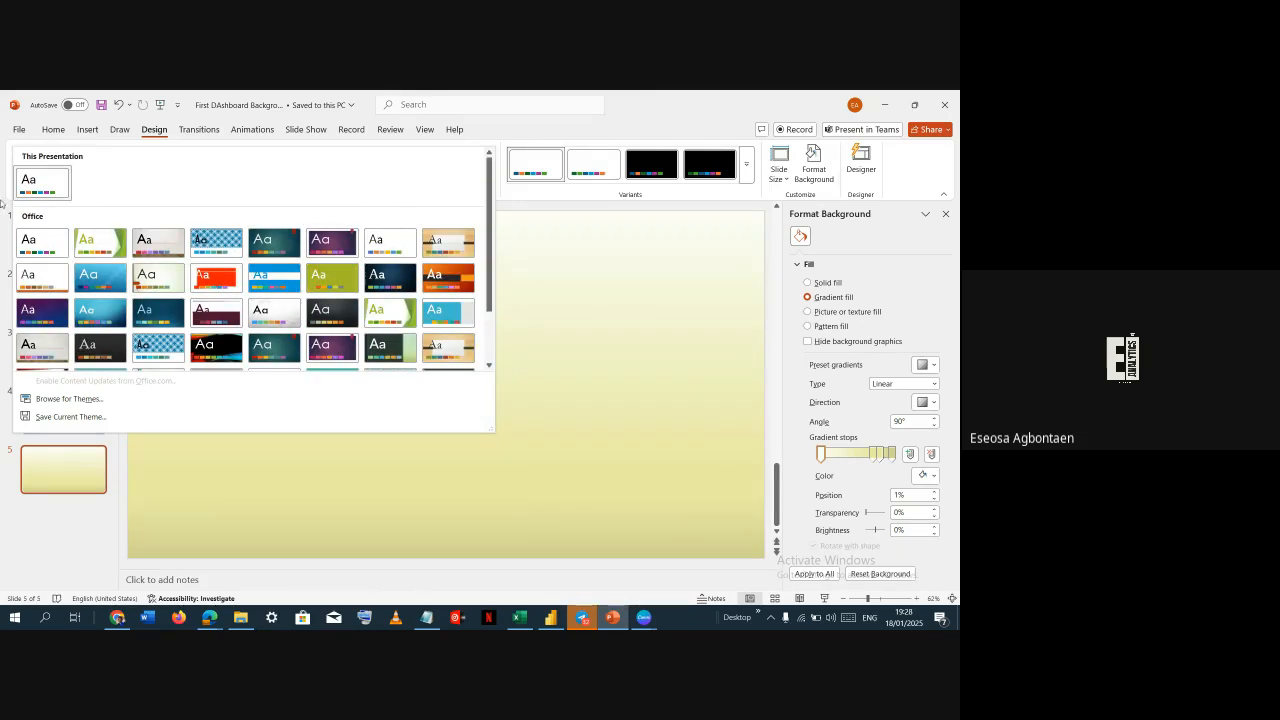
{"action": "left_click", "coordinate": [47, 183]}
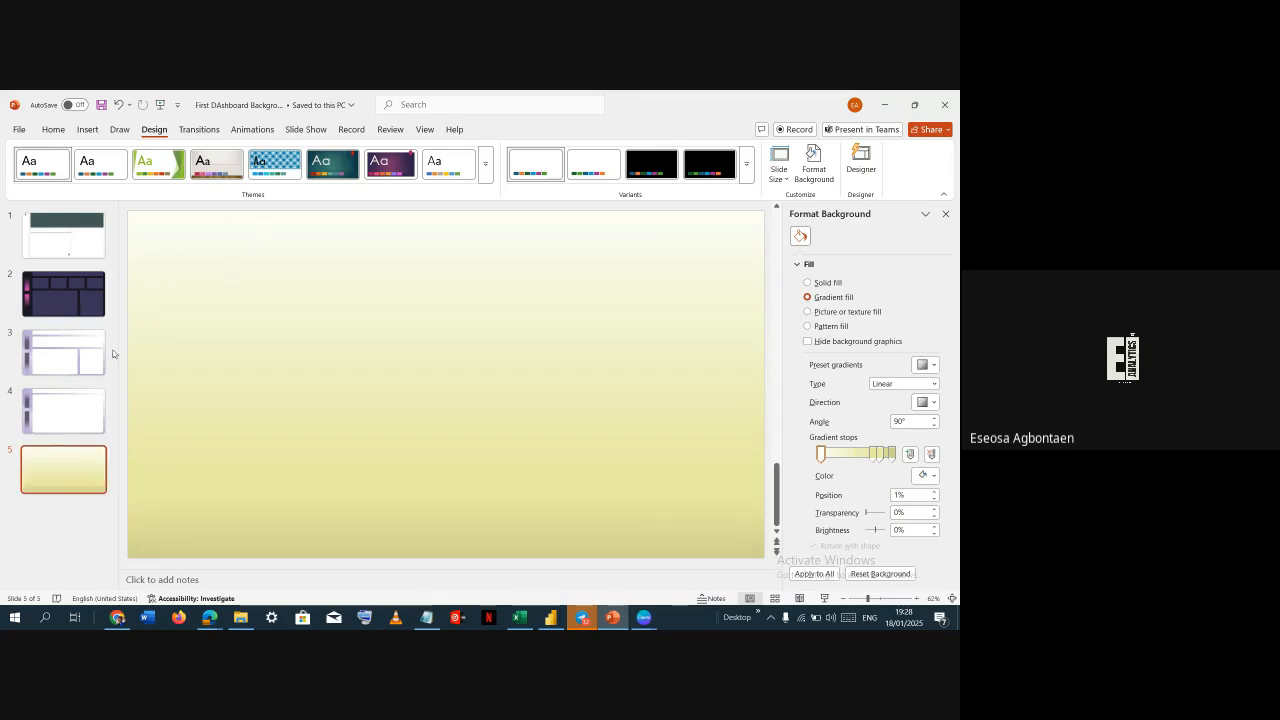
Compare the earlier dashboard background slides with the Power BI report pages, then return to the yellow slide
{"action": "left_click", "coordinate": [80, 374]}
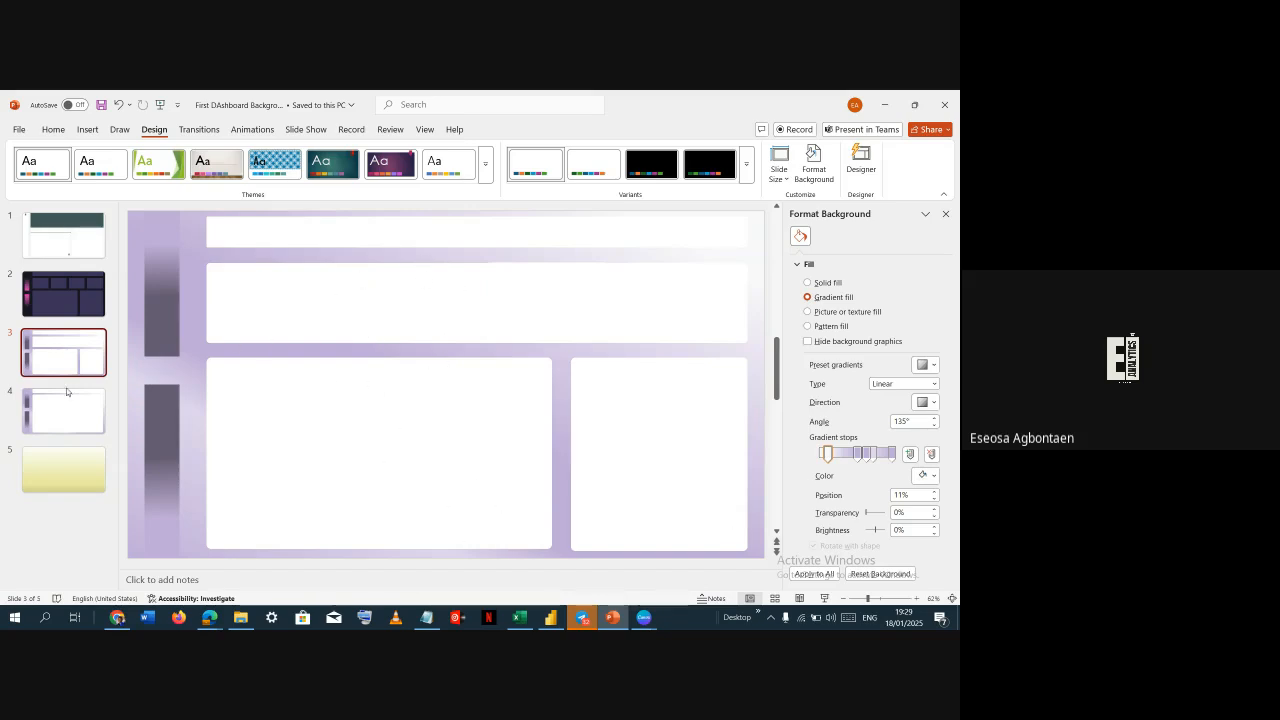
{"action": "left_click", "coordinate": [63, 429]}
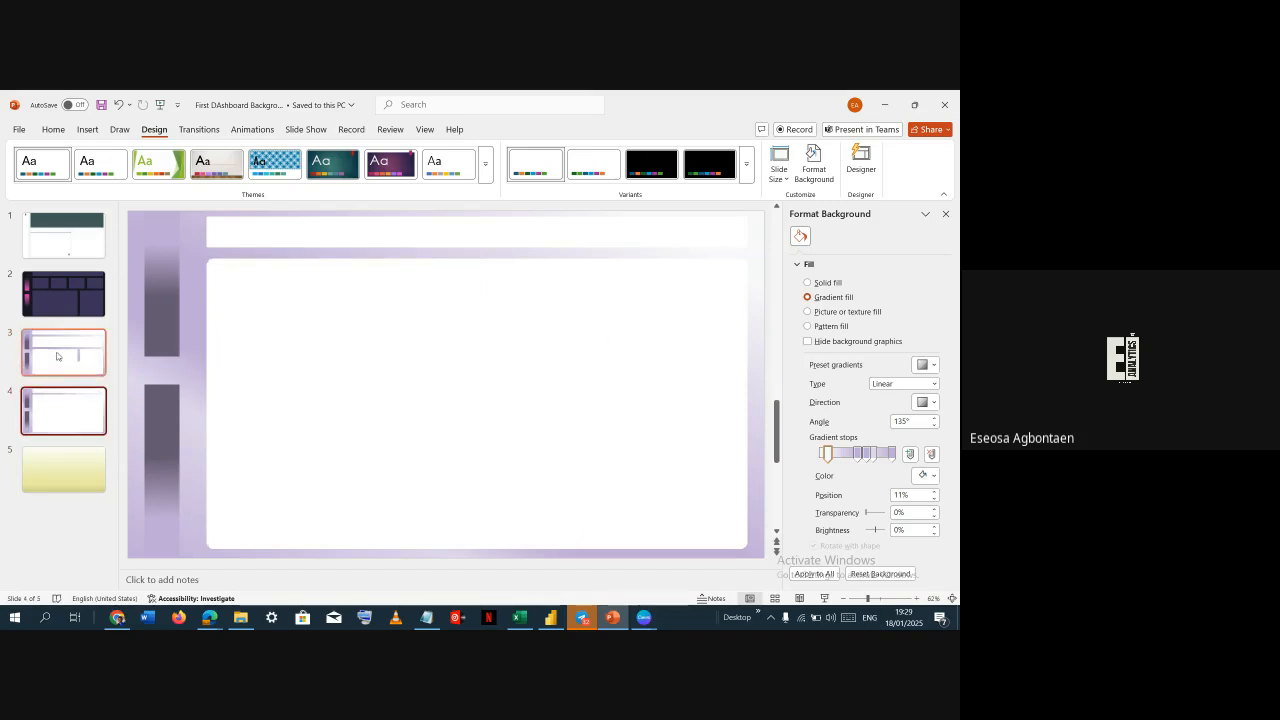
{"action": "key", "text": "alt+Tab"}
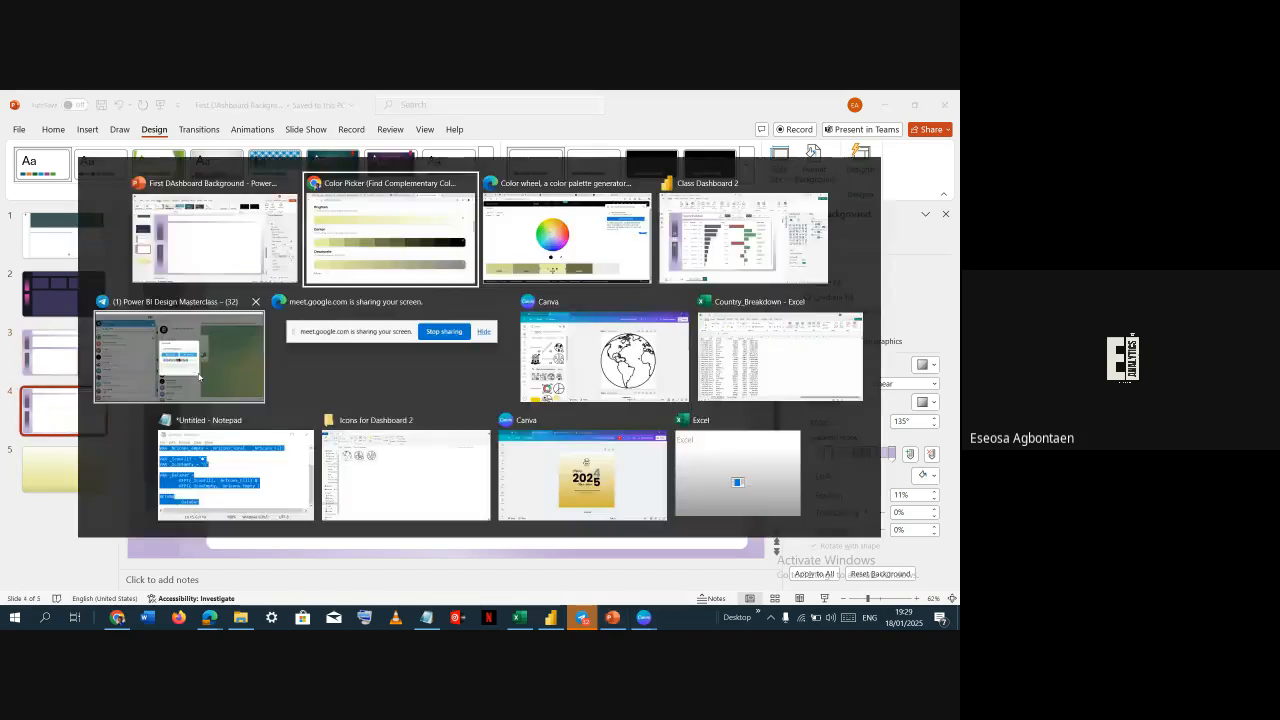
{"action": "left_click", "coordinate": [678, 243]}
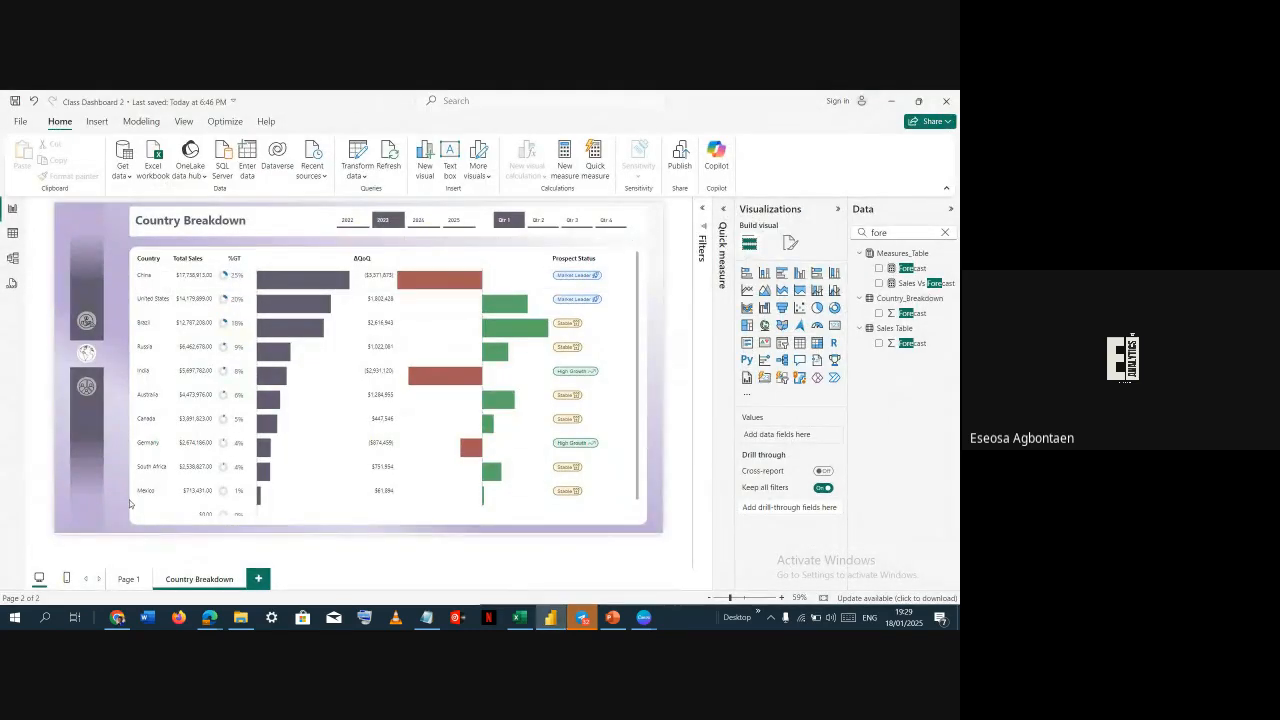
{"action": "left_click", "coordinate": [127, 580]}
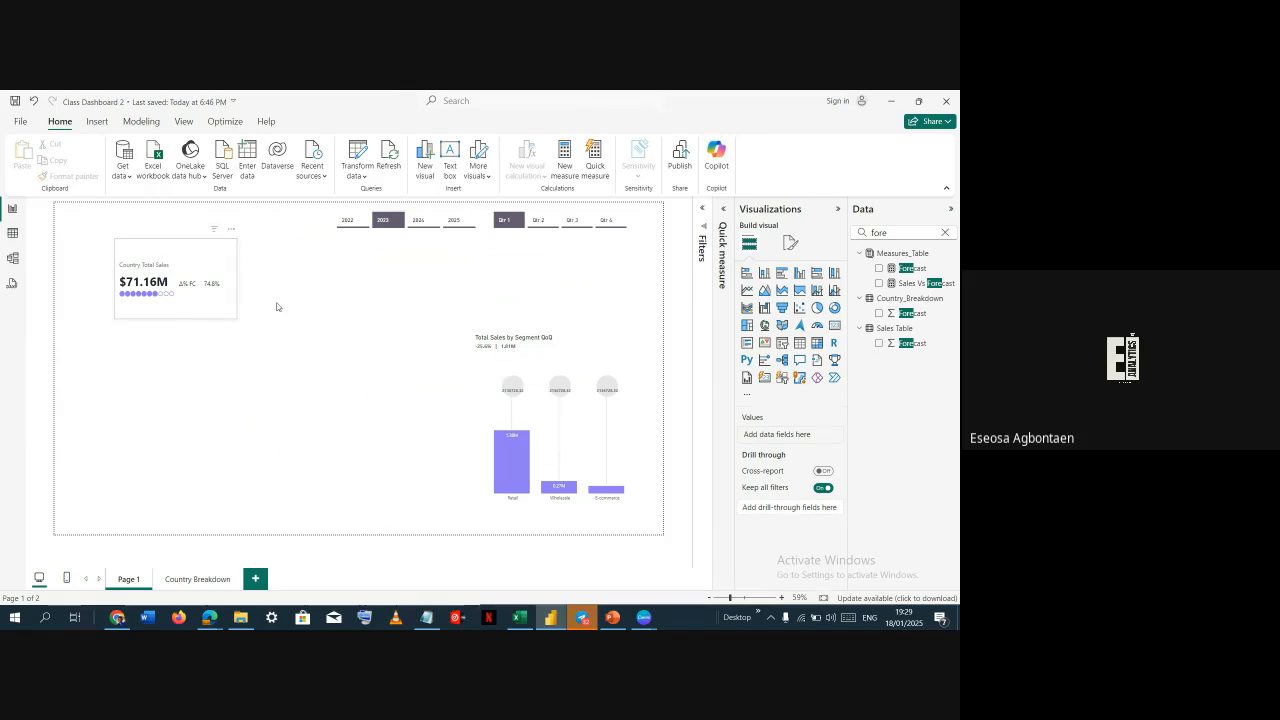
{"action": "left_click", "coordinate": [195, 582]}
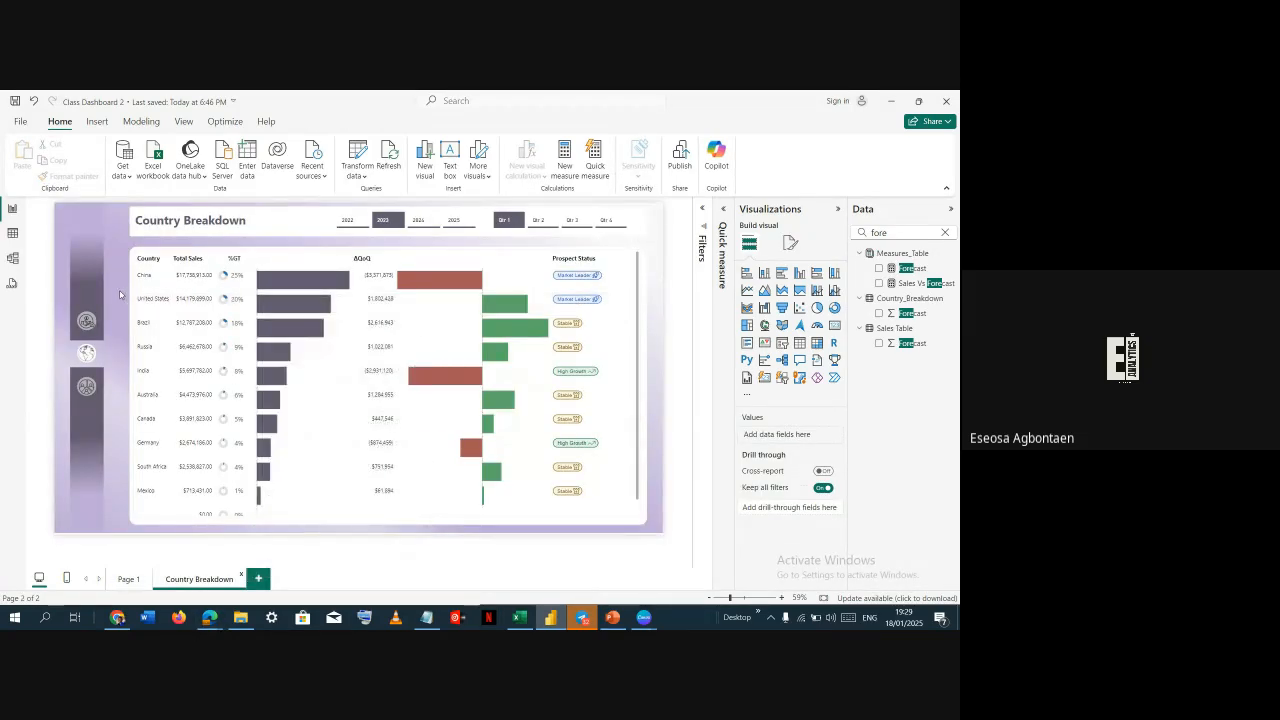
{"action": "key", "text": "alt+Tab"}
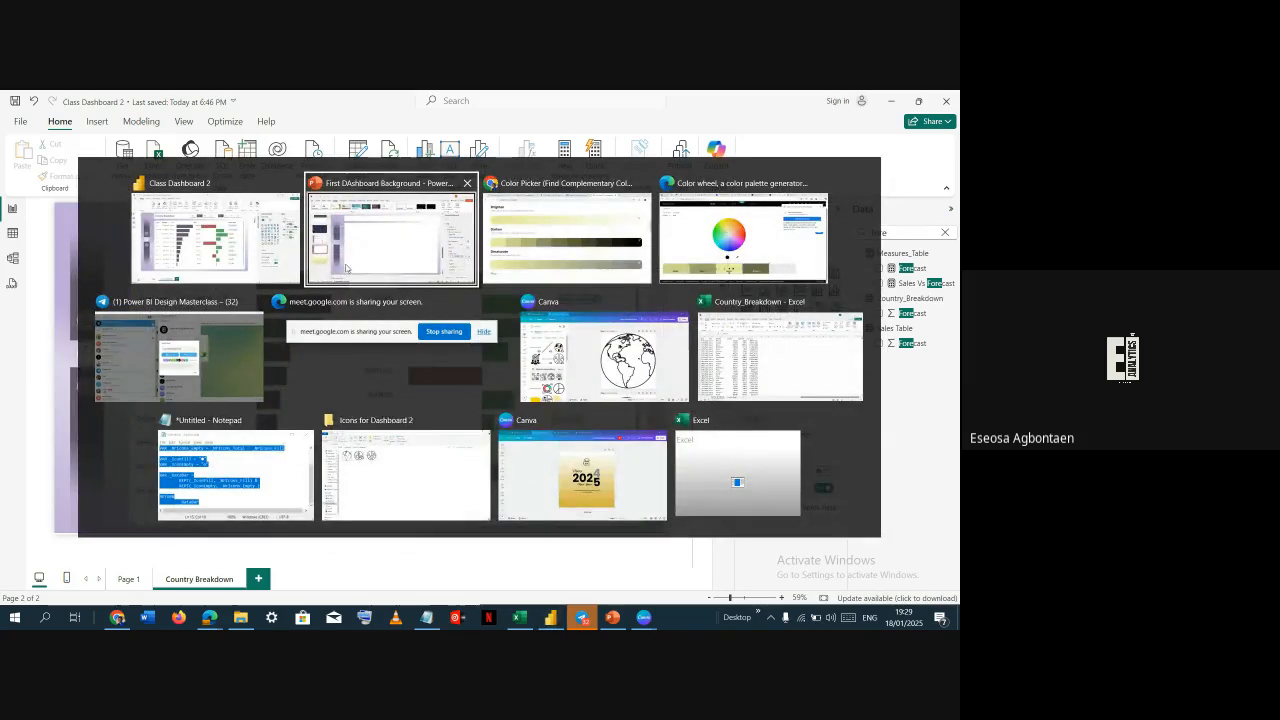
{"action": "left_click", "coordinate": [452, 246]}
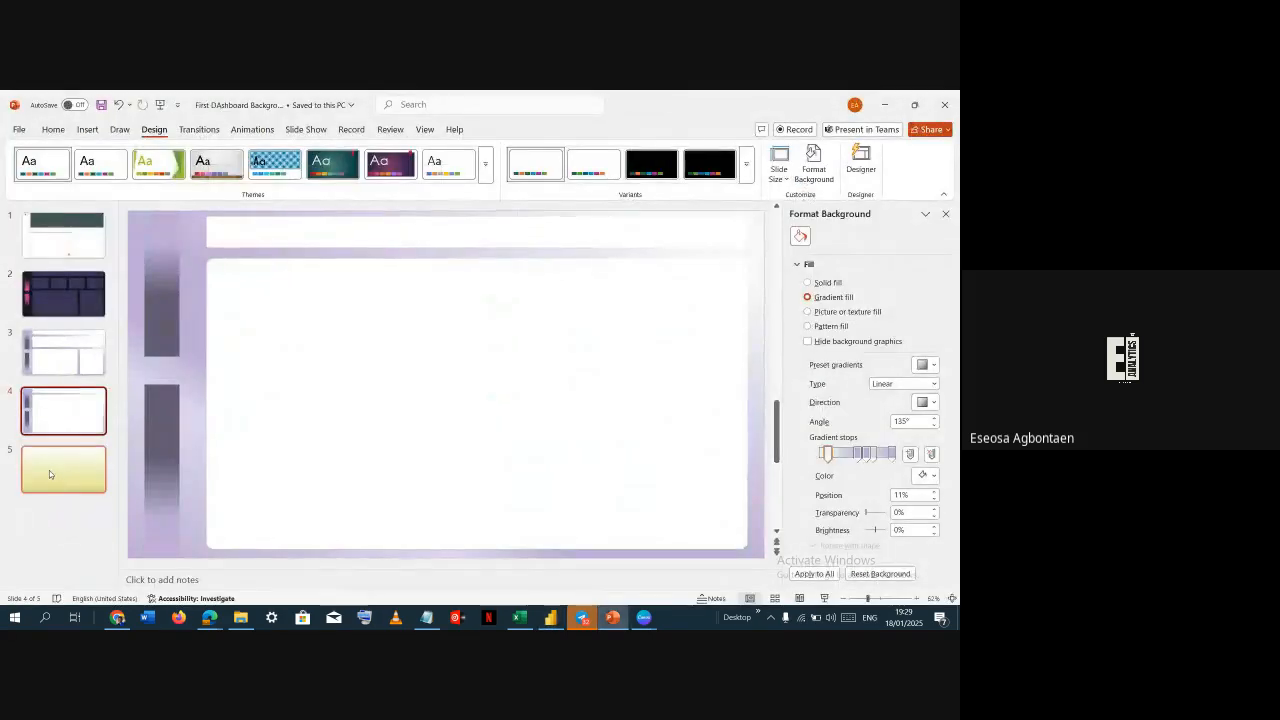
{"action": "left_click", "coordinate": [49, 471]}
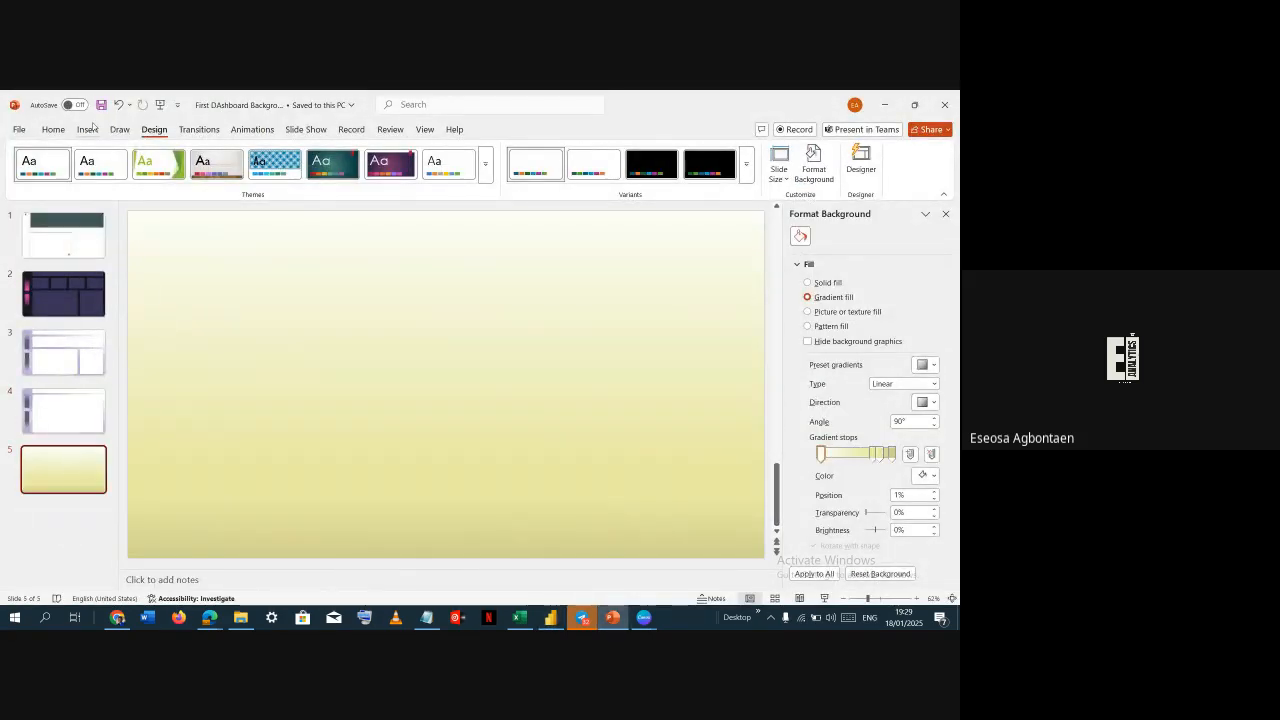
{"action": "left_click", "coordinate": [92, 414]}
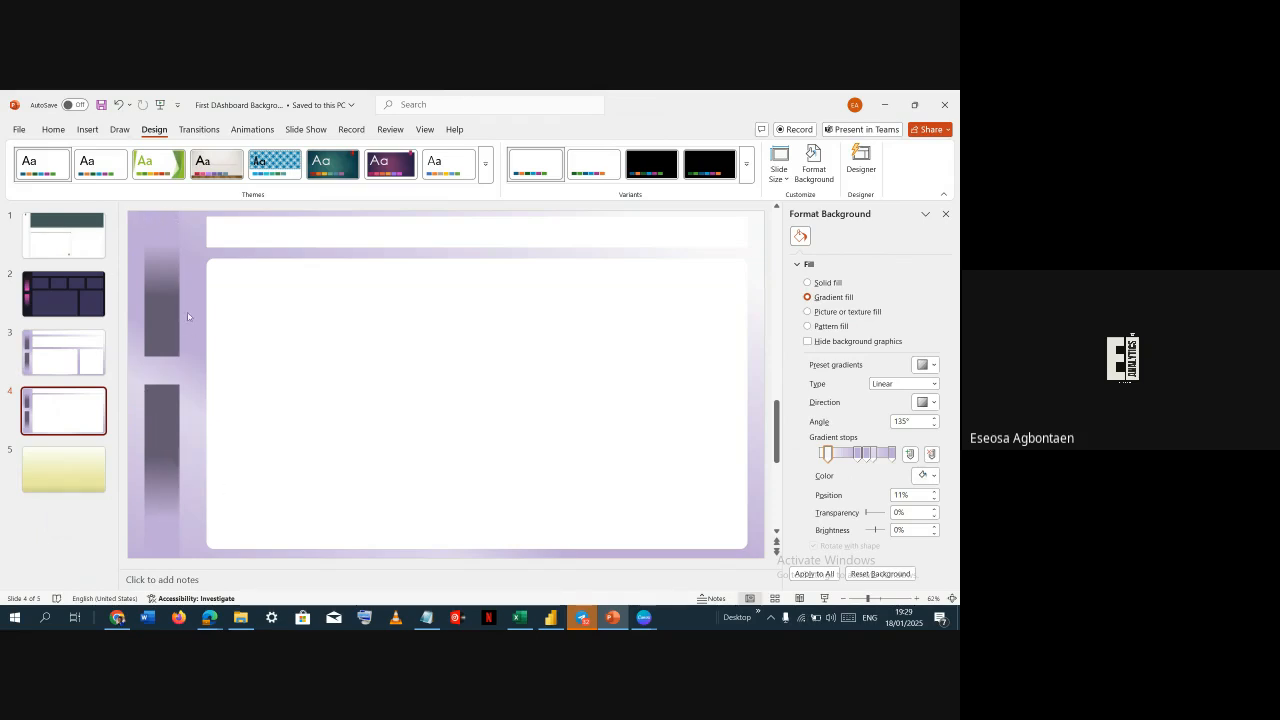
{"action": "left_click", "coordinate": [65, 465]}
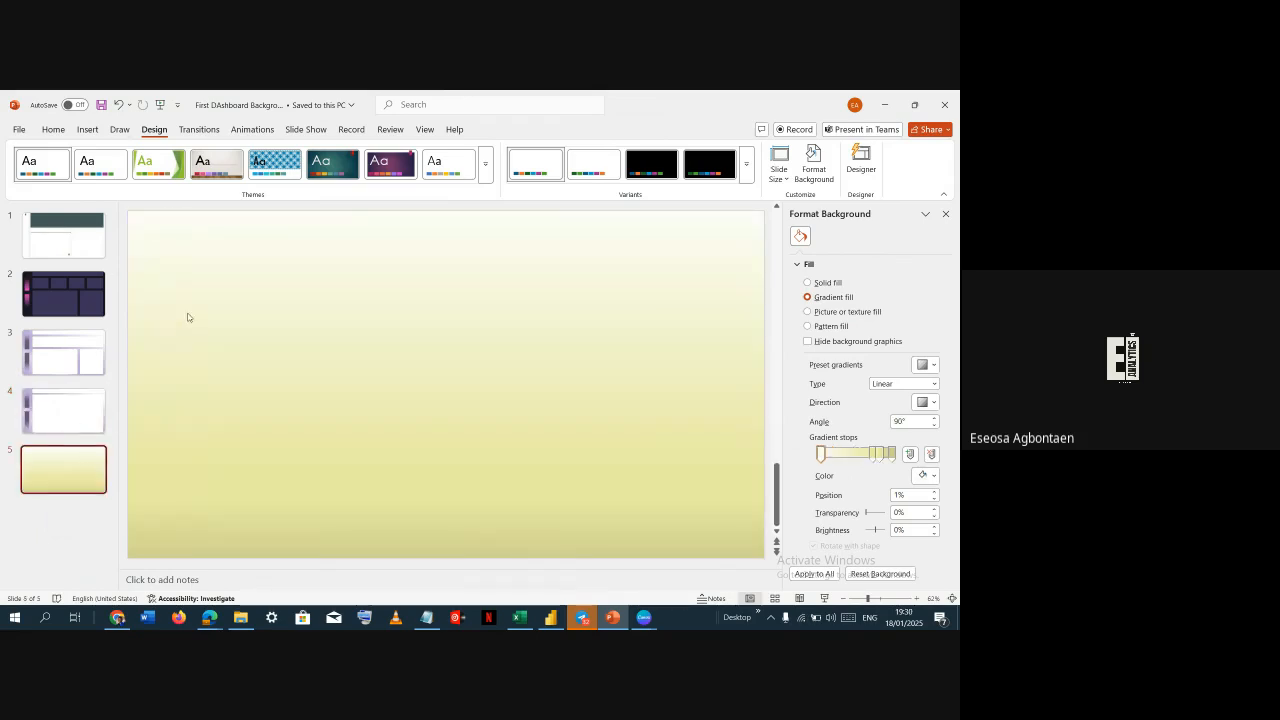
Draw a tall rectangle about 2.7 cm wide and 8.9 cm high near the slide's top-left corner
{"action": "left_click", "coordinate": [89, 130]}
{"action": "left_click", "coordinate": [270, 162]}
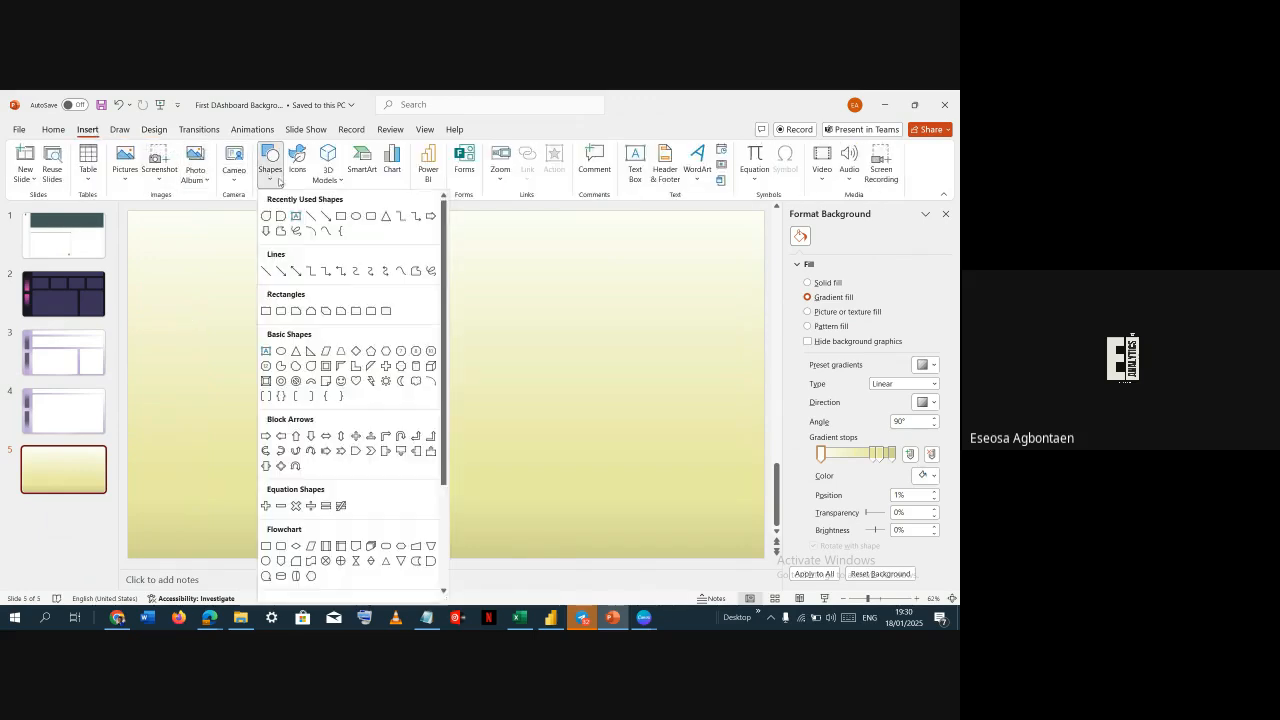
{"action": "left_click", "coordinate": [326, 216]}
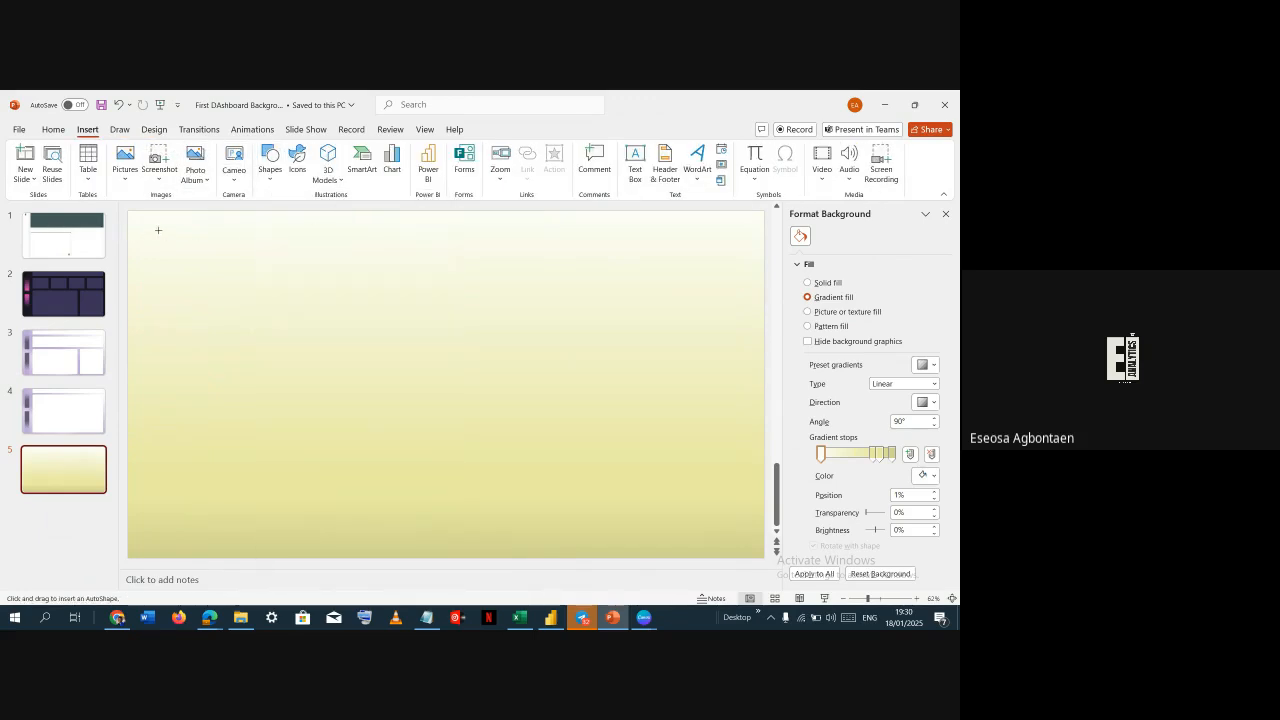
{"action": "left_click_drag", "start_coordinate": [154, 227], "coordinate": [194, 357]}
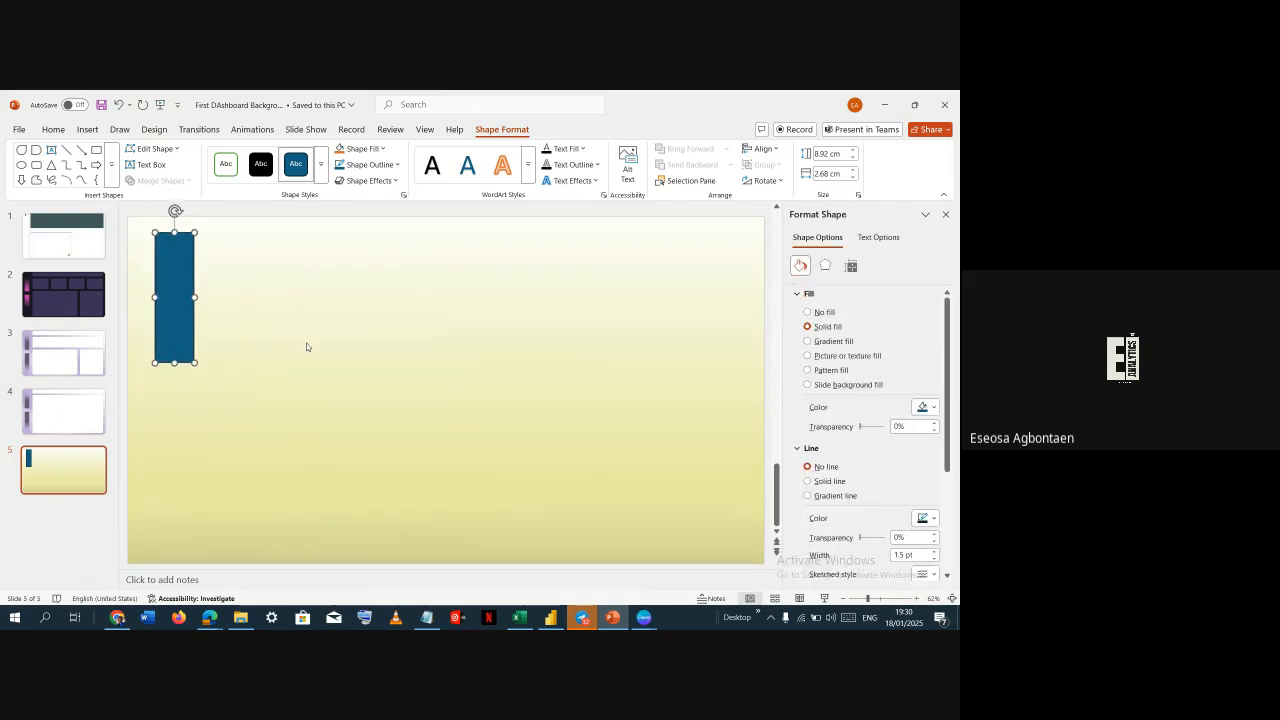
Remove the outline from the tall rectangle while keeping its solid fill
{"action": "left_click", "coordinate": [238, 315]}
{"action": "left_click", "coordinate": [180, 297]}
{"action": "left_click", "coordinate": [808, 313]}
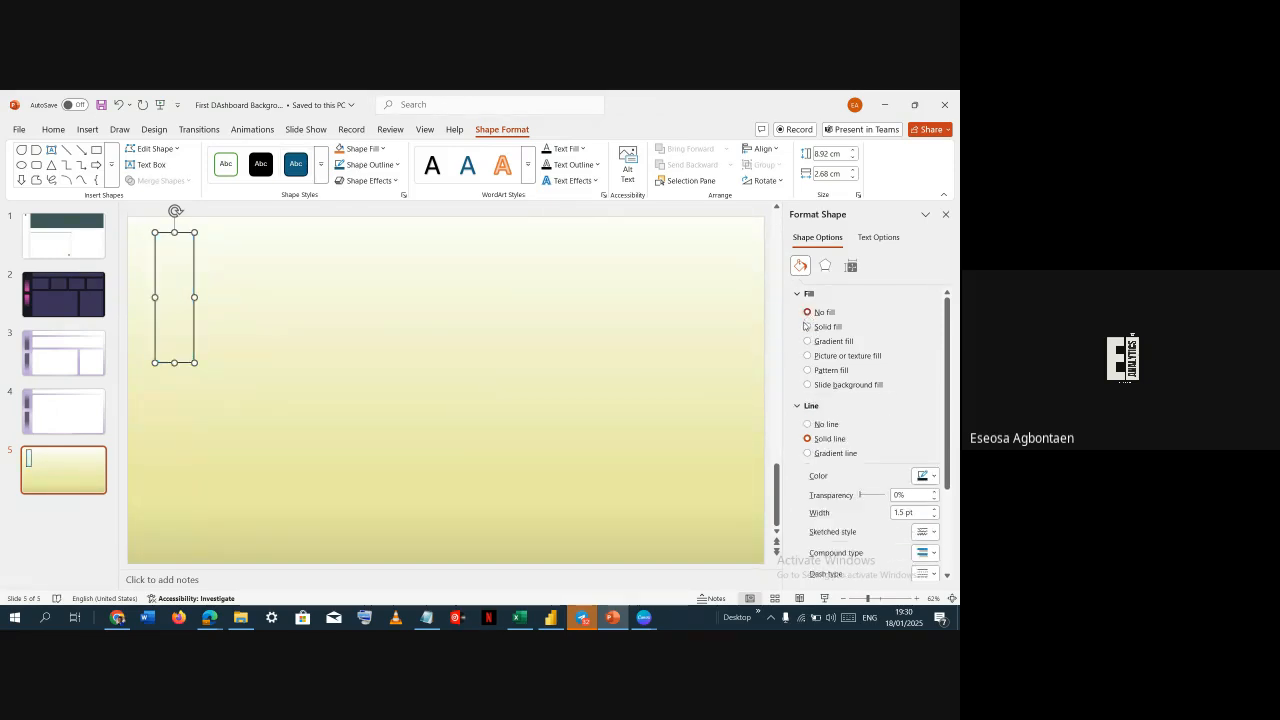
{"action": "left_click", "coordinate": [807, 327]}
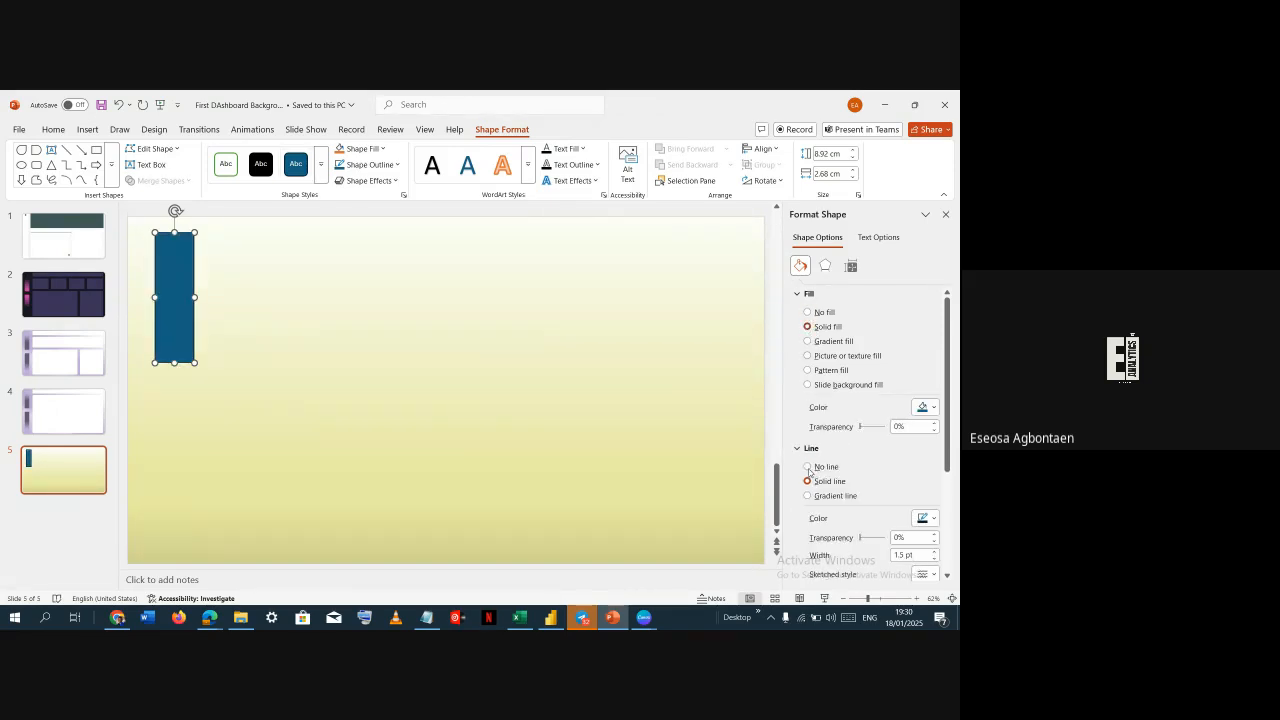
{"action": "left_click", "coordinate": [808, 467]}
Give the tall rectangle a gradient fill
{"action": "left_click", "coordinate": [286, 398]}
{"action": "left_click", "coordinate": [186, 310]}
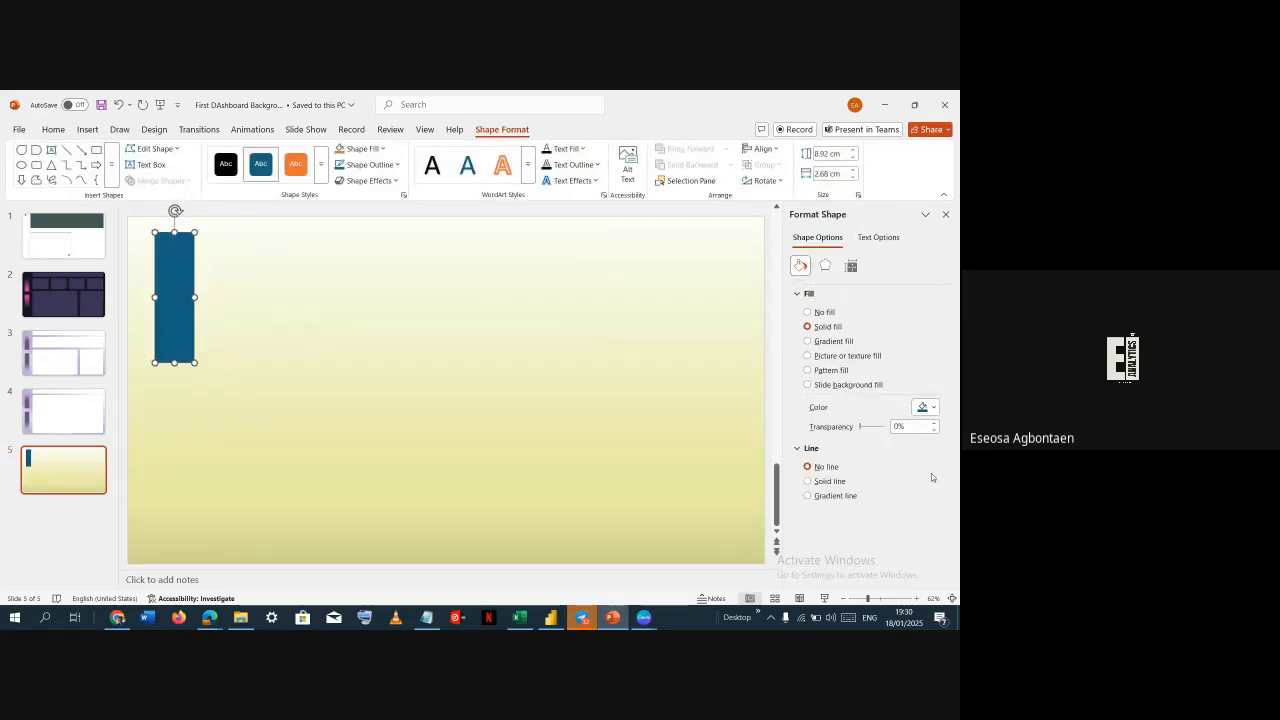
{"action": "left_click", "coordinate": [838, 342]}
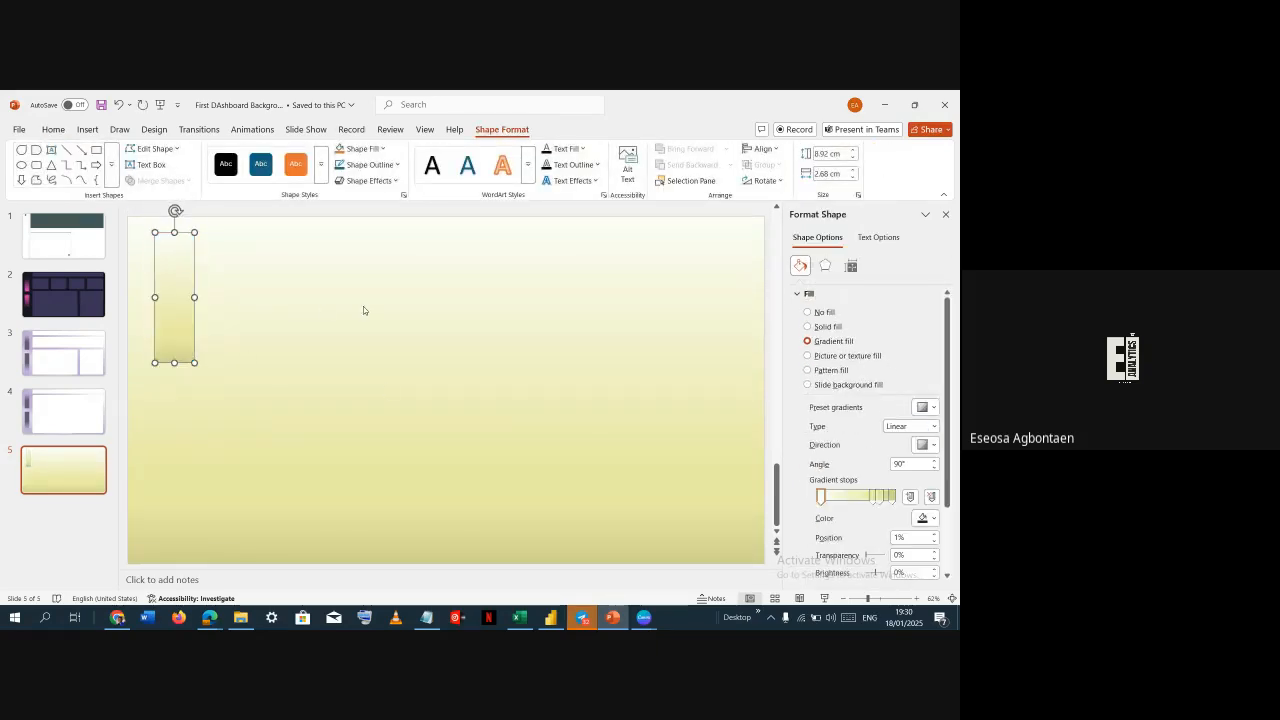
Compare the background gradient settings of slides 3 and 4 with the yellow slide and its rectangle
{"action": "left_click", "coordinate": [149, 303]}
{"action": "left_click", "coordinate": [171, 310]}
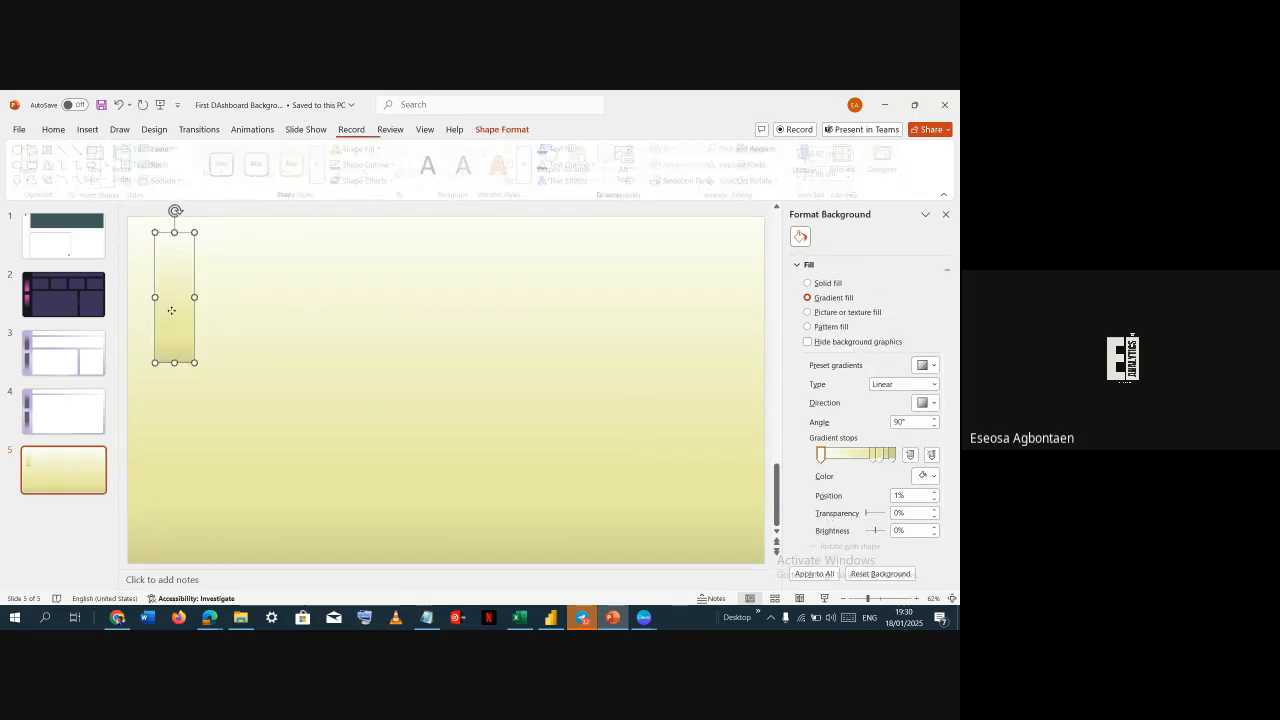
{"action": "left_click", "coordinate": [243, 336]}
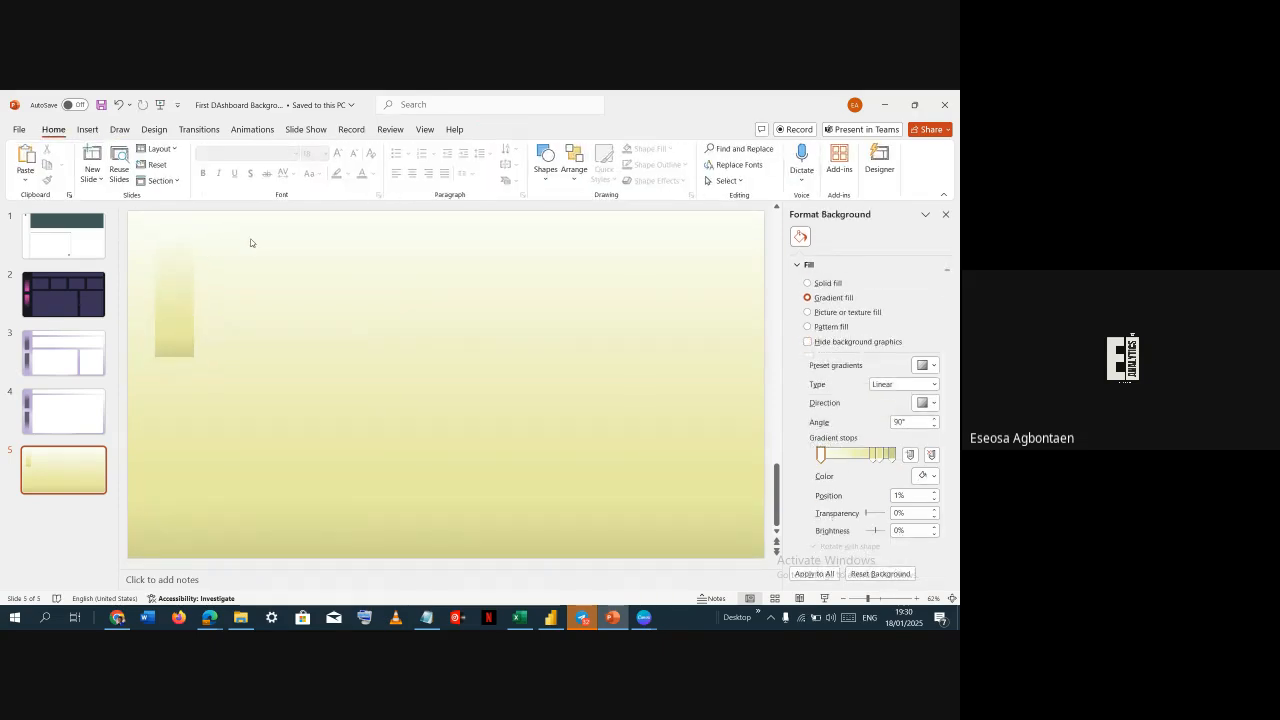
{"action": "left_click", "coordinate": [189, 308]}
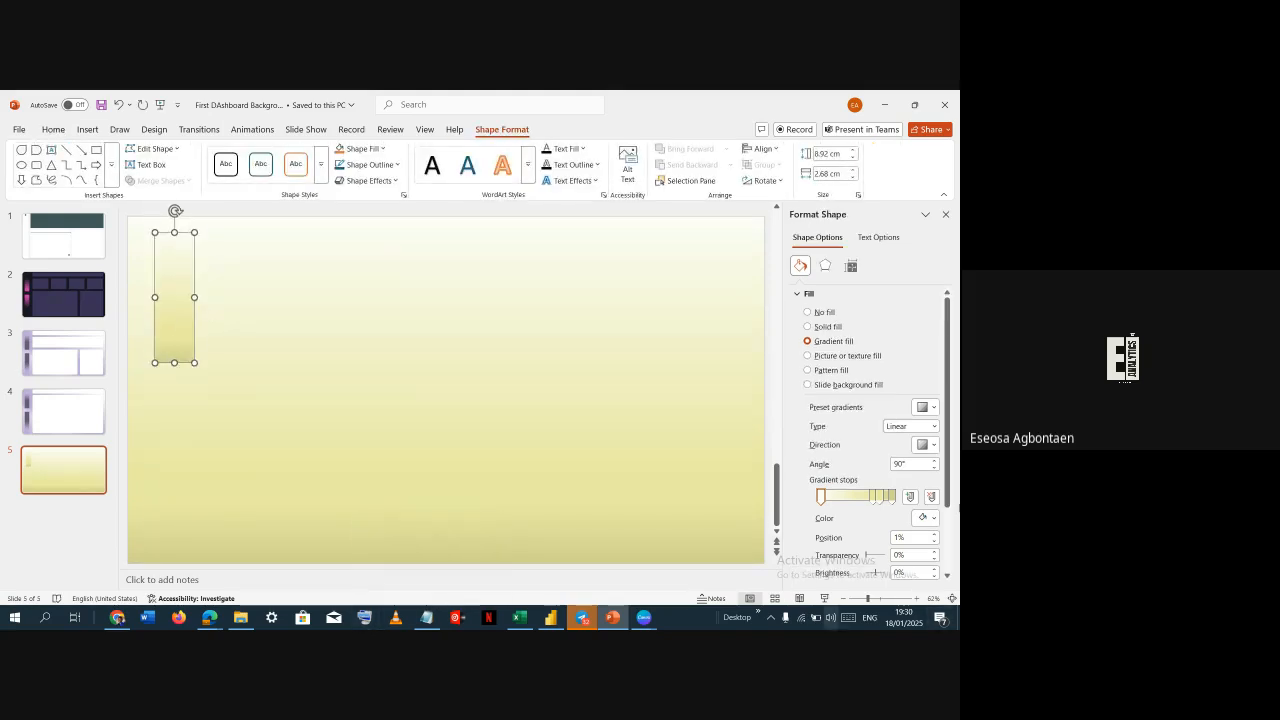
{"action": "left_click", "coordinate": [326, 350]}
{"action": "left_click", "coordinate": [178, 337]}
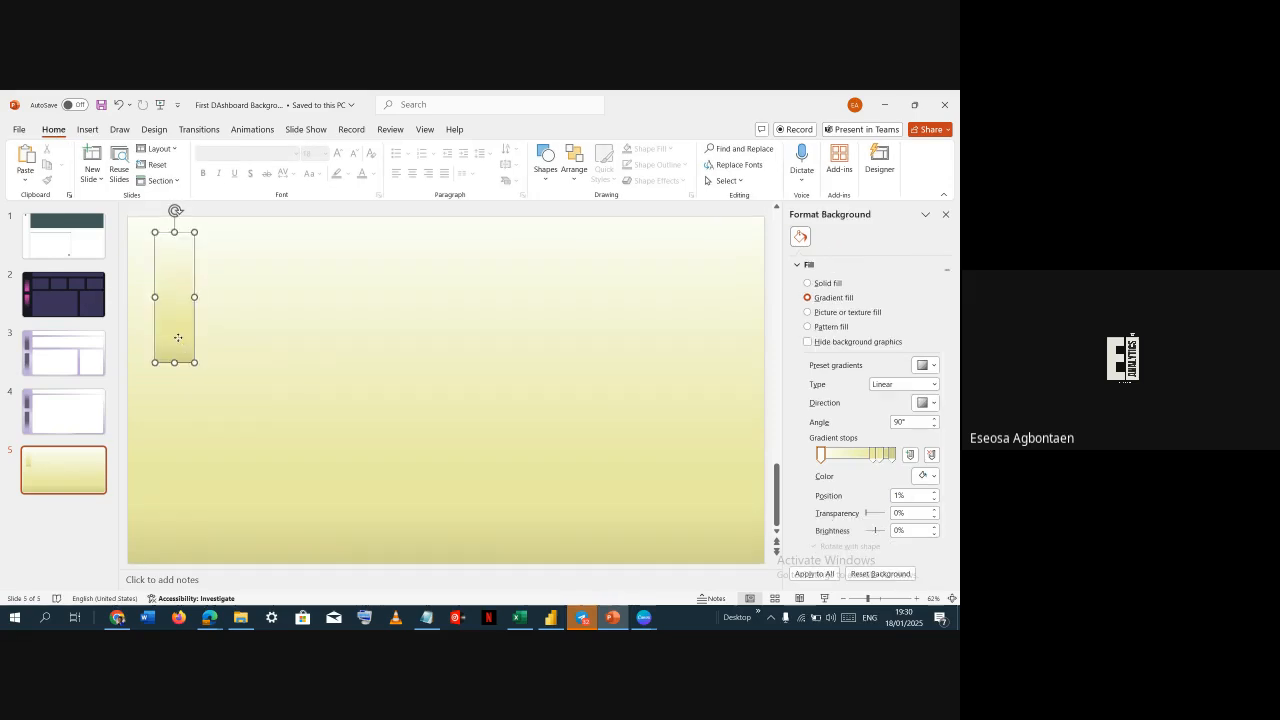
{"action": "left_click", "coordinate": [62, 340]}
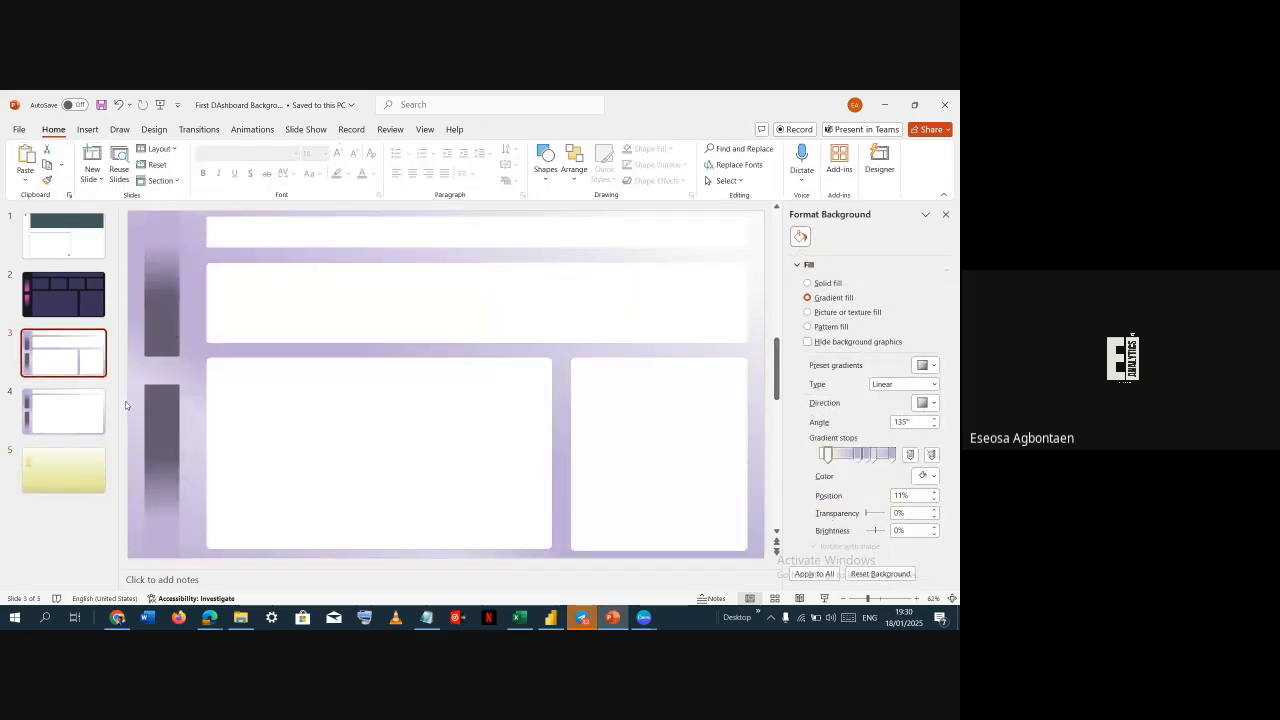
{"action": "left_click", "coordinate": [62, 418]}
{"action": "left_click", "coordinate": [62, 468]}
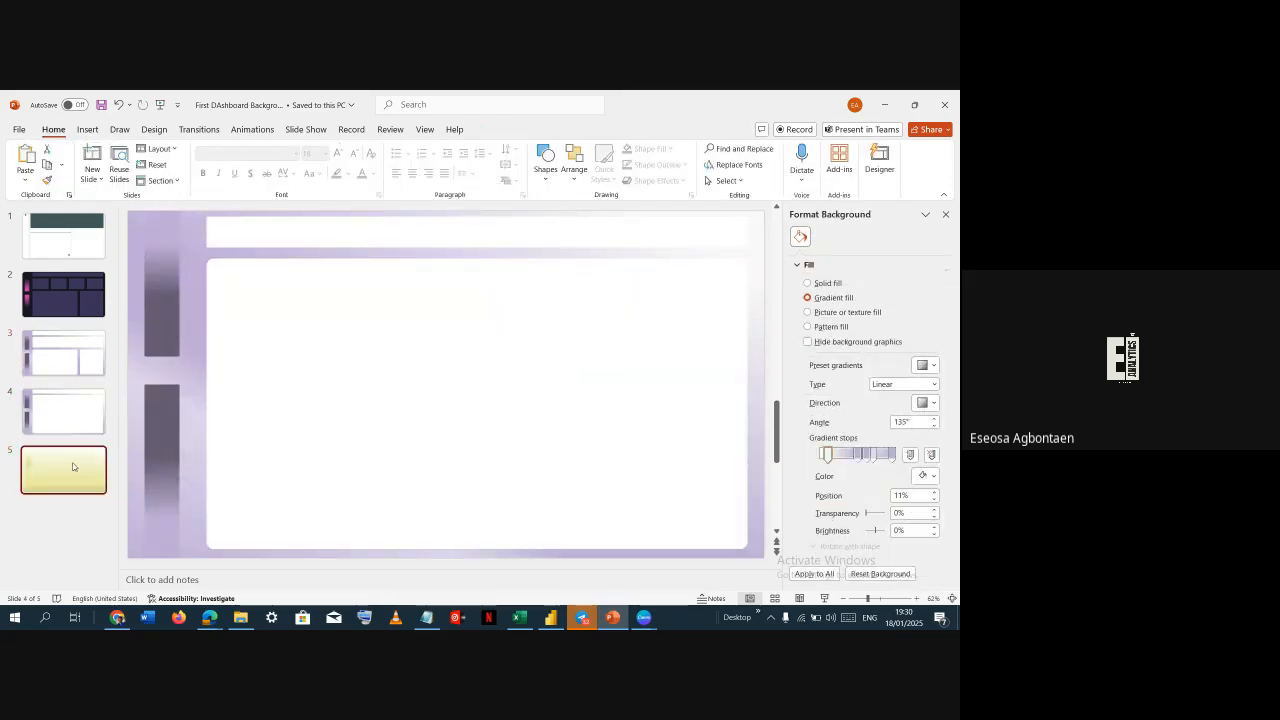
{"action": "left_click", "coordinate": [176, 321]}
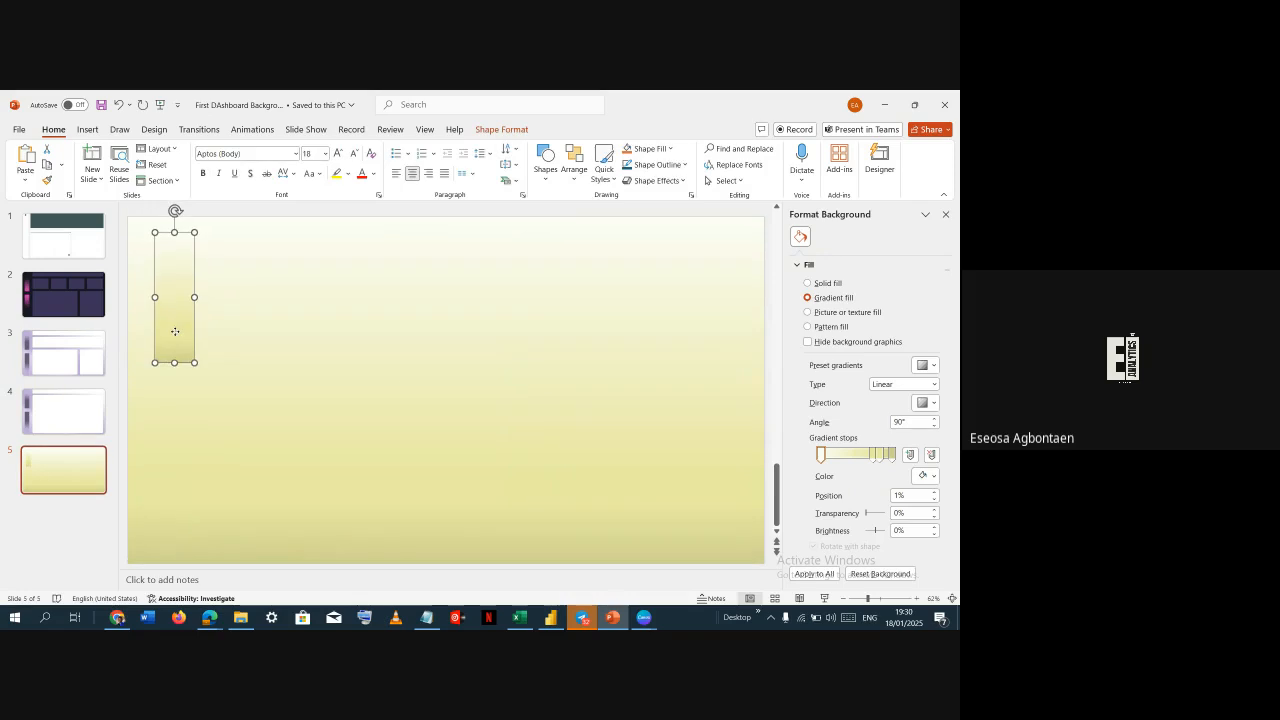
{"action": "left_click", "coordinate": [222, 243]}
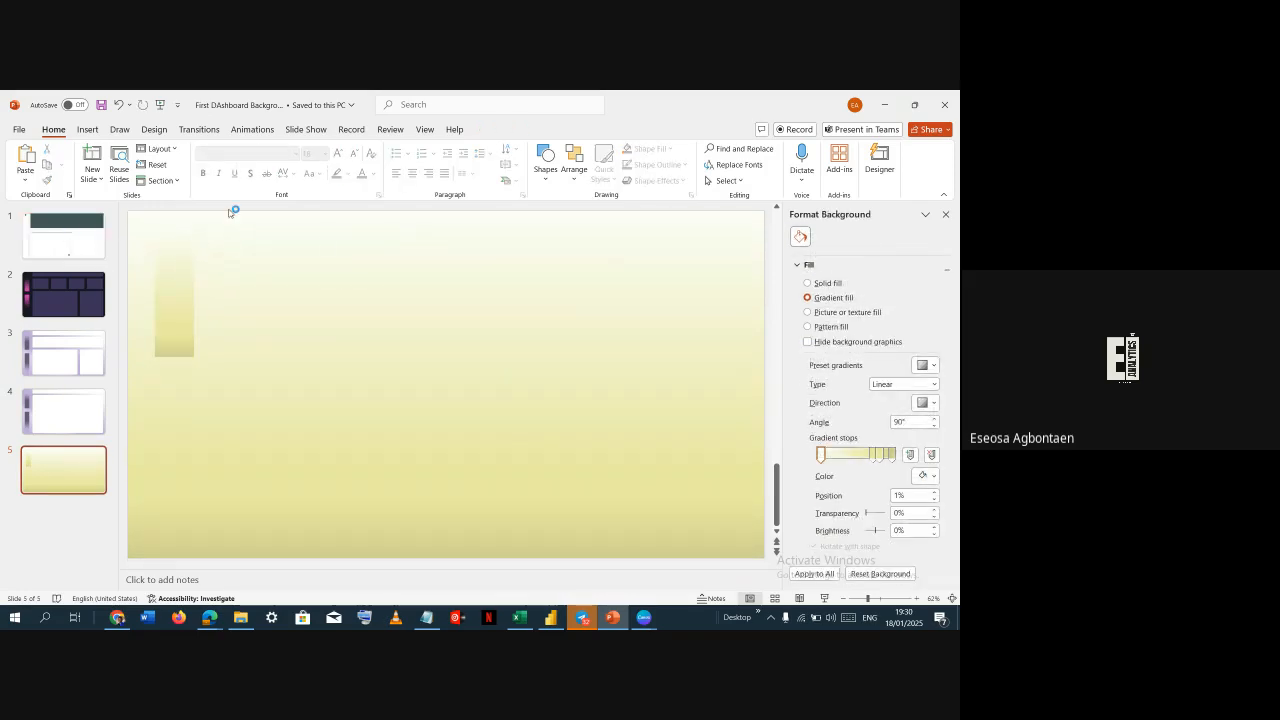
Set the slide background's last gradient stop to a custom color by pasting the copied hex code
{"action": "left_click", "coordinate": [893, 455]}
{"action": "left_click", "coordinate": [925, 476]}
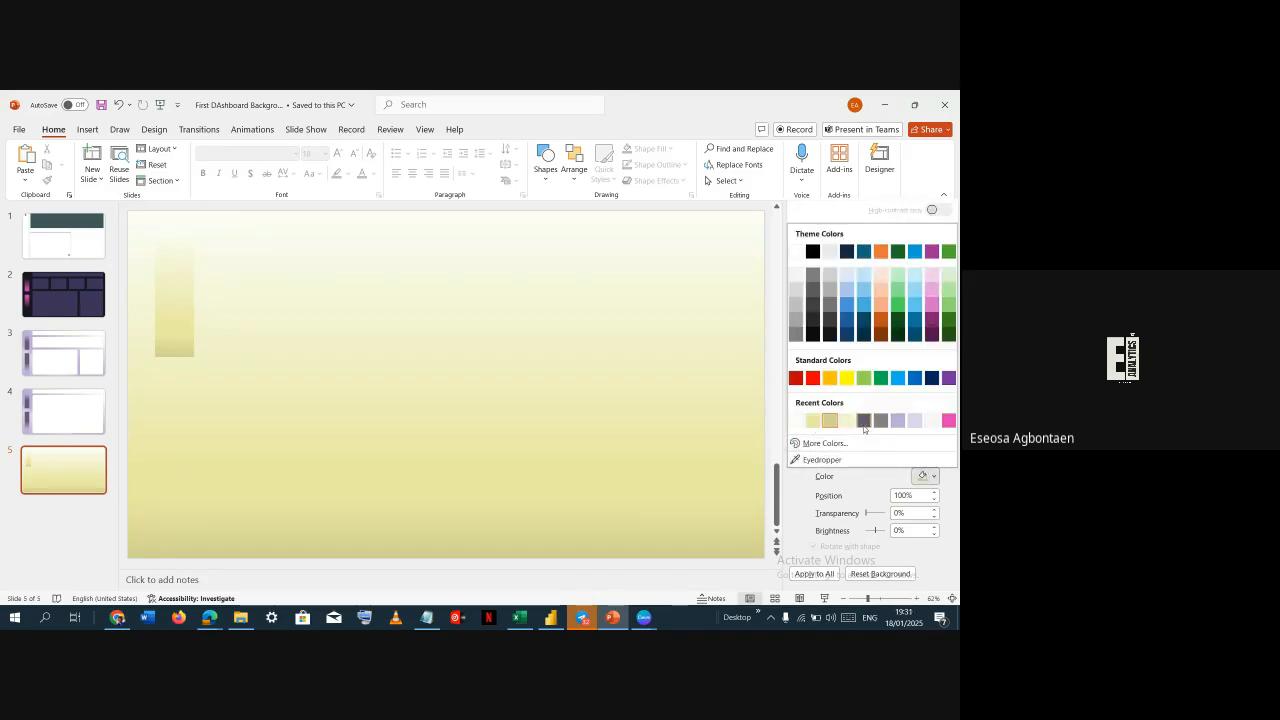
{"action": "key", "text": "Escape"}
{"action": "key", "text": "alt+Tab"}
{"action": "left_click", "coordinate": [568, 284]}
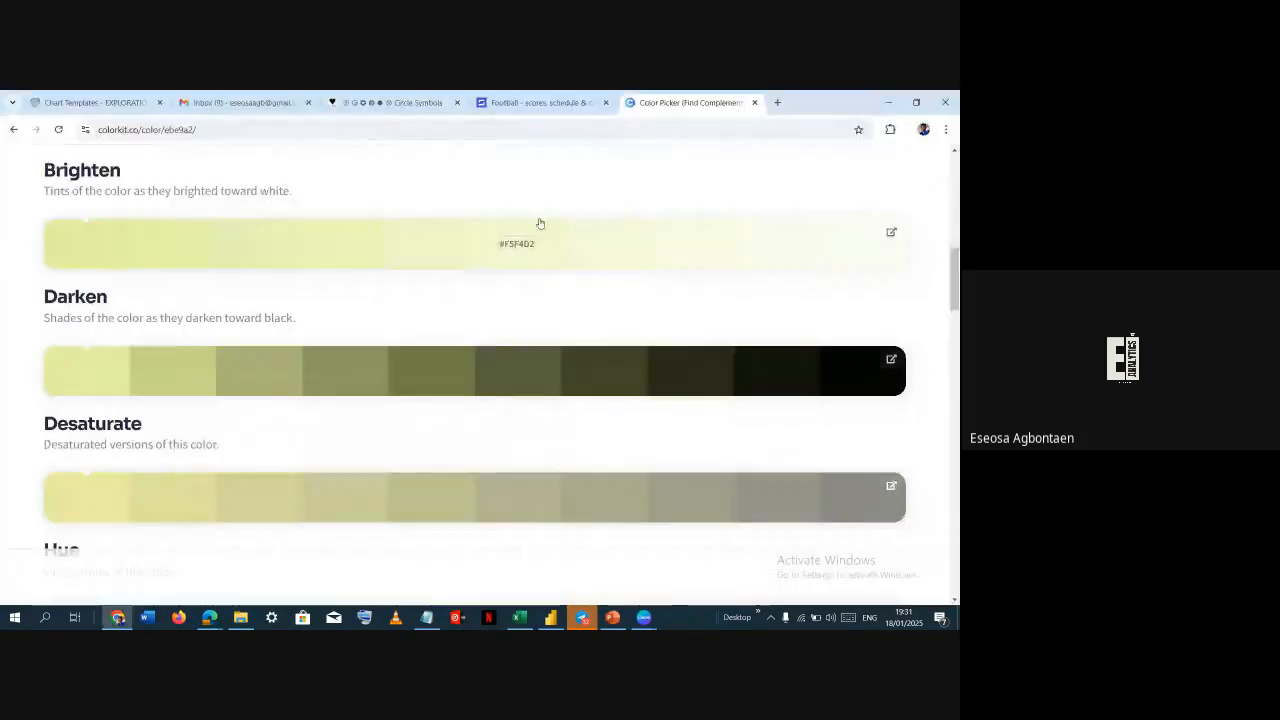
{"action": "key", "text": "alt+Tab"}
{"action": "left_click", "coordinate": [743, 235]}
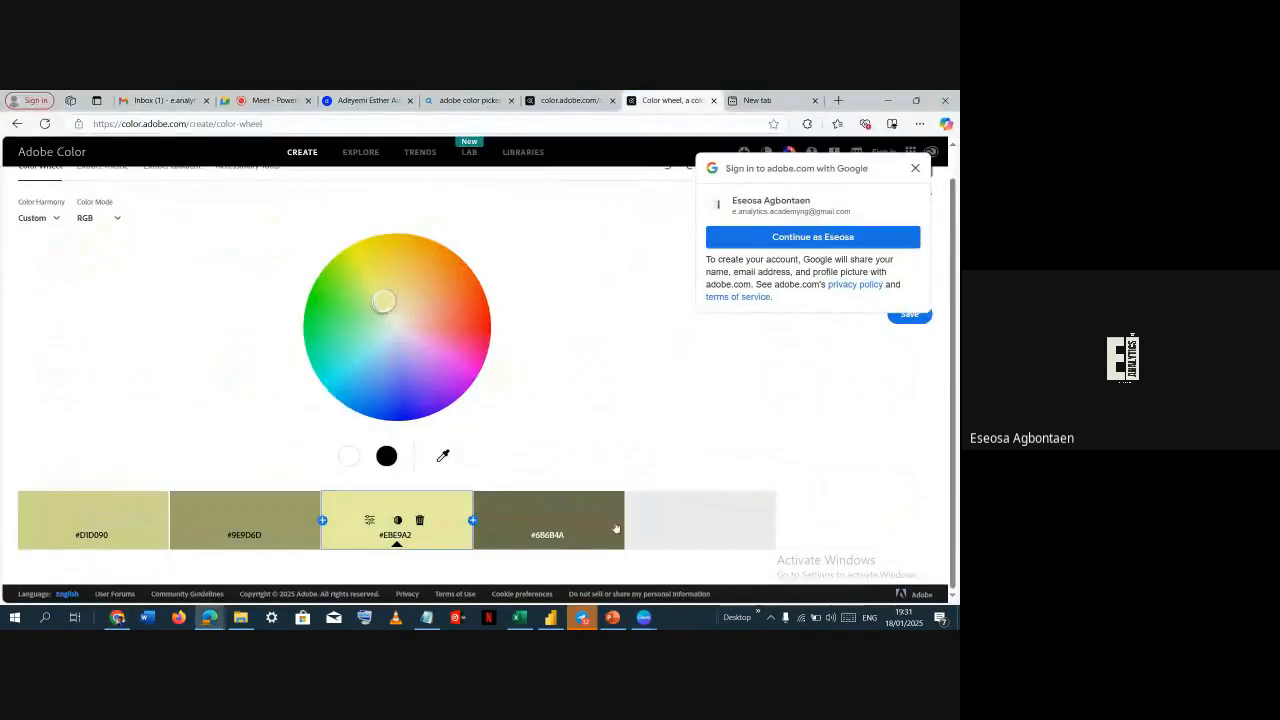
{"action": "key", "text": "alt+Tab"}
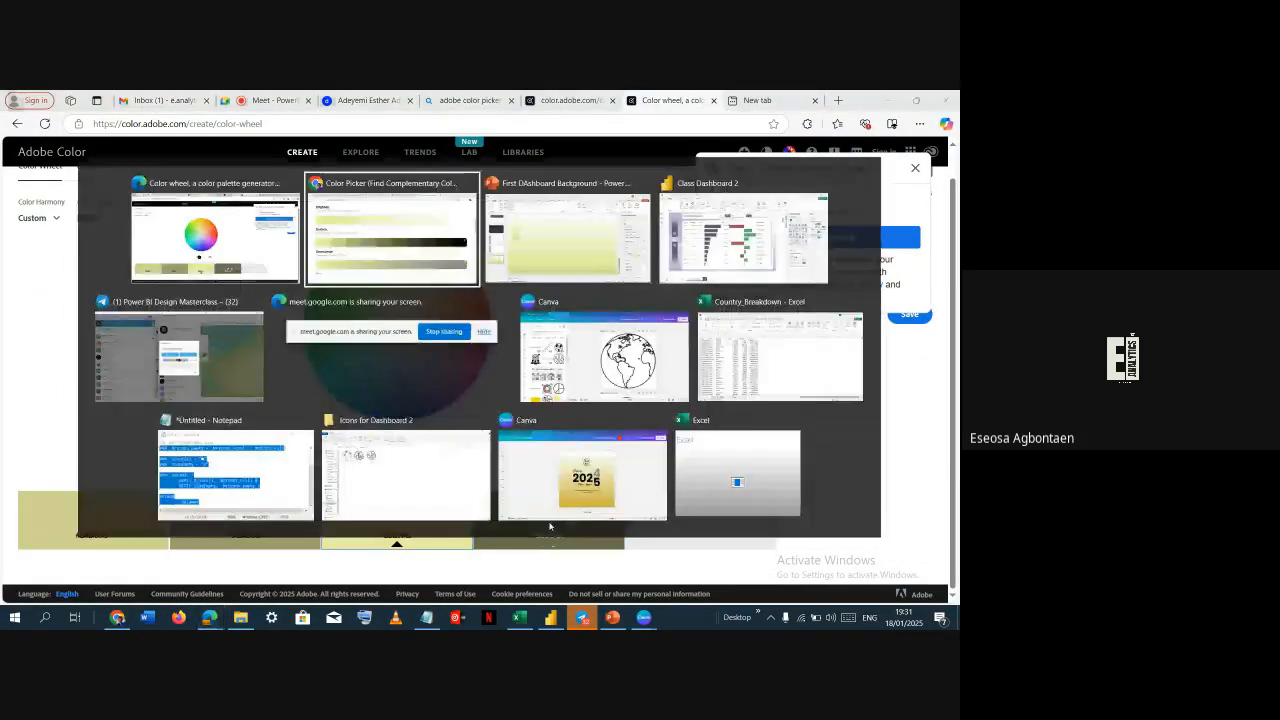
{"action": "key", "text": "alt+Tab"}
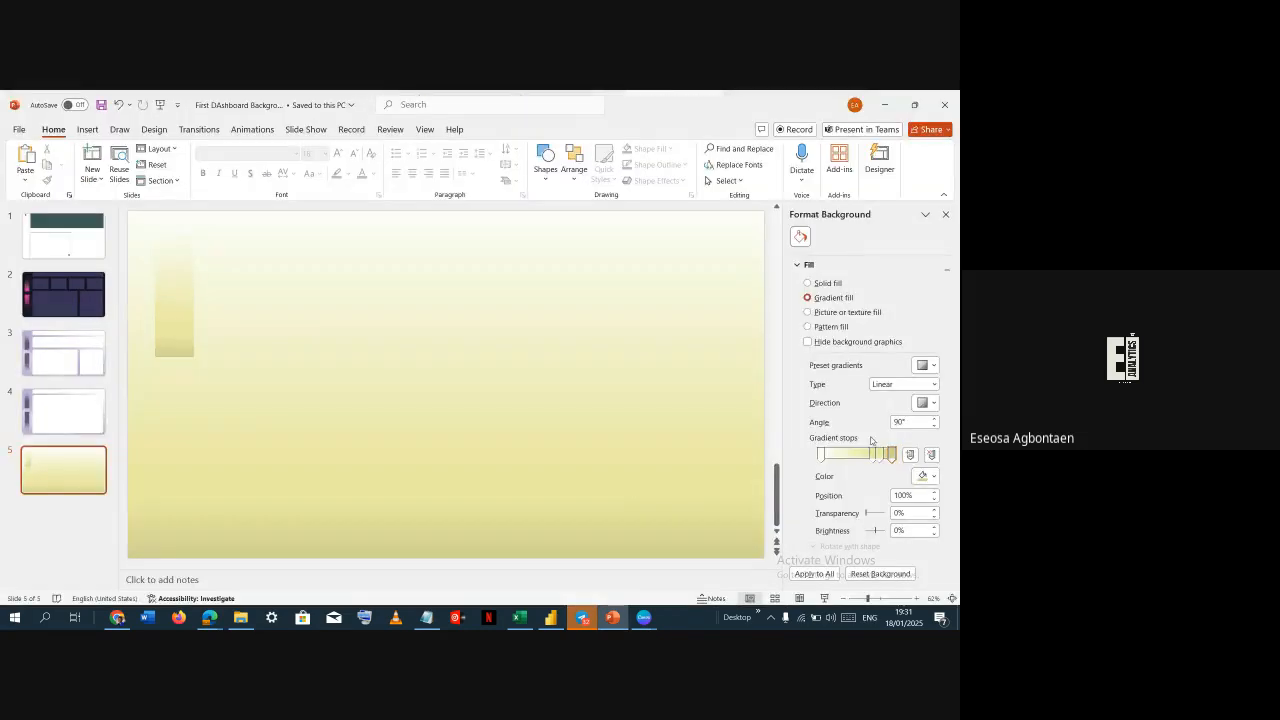
{"action": "left_click", "coordinate": [922, 478]}
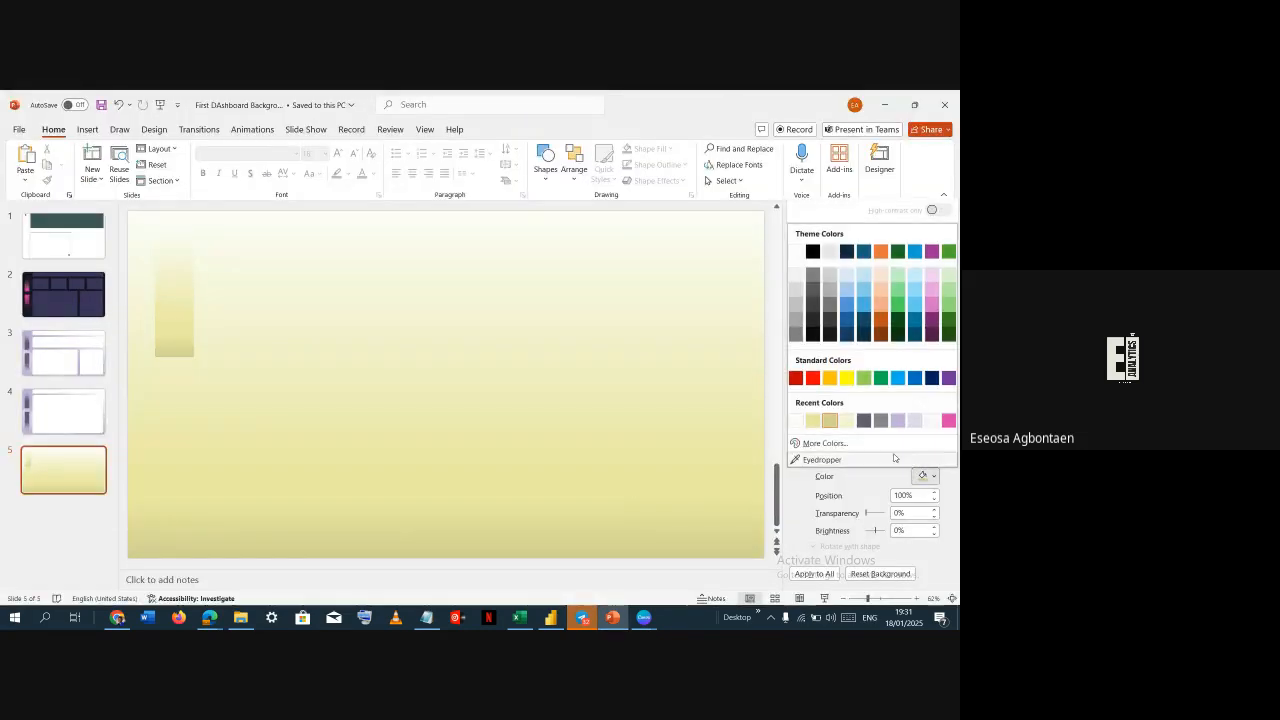
{"action": "left_click", "coordinate": [828, 443]}
{"action": "double_click", "coordinate": [243, 405]}
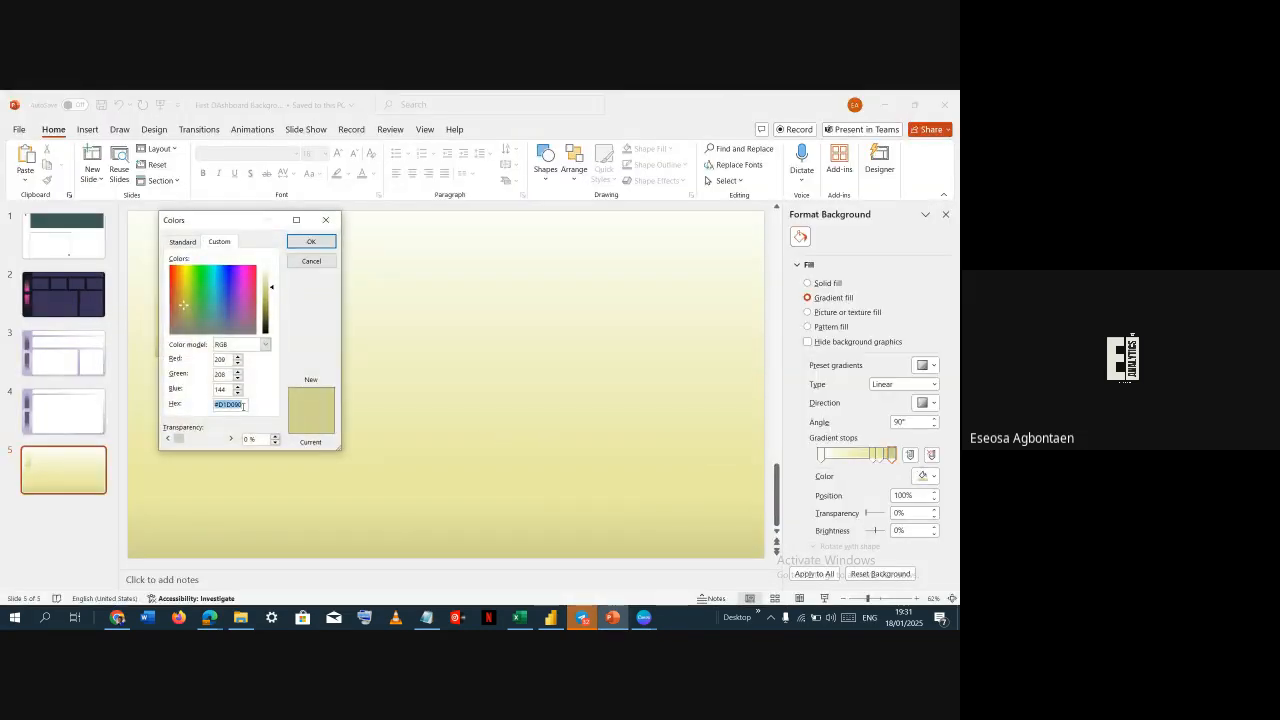
{"action": "type", "text": "#6B6B4A"}
{"action": "left_click", "coordinate": [311, 241]}
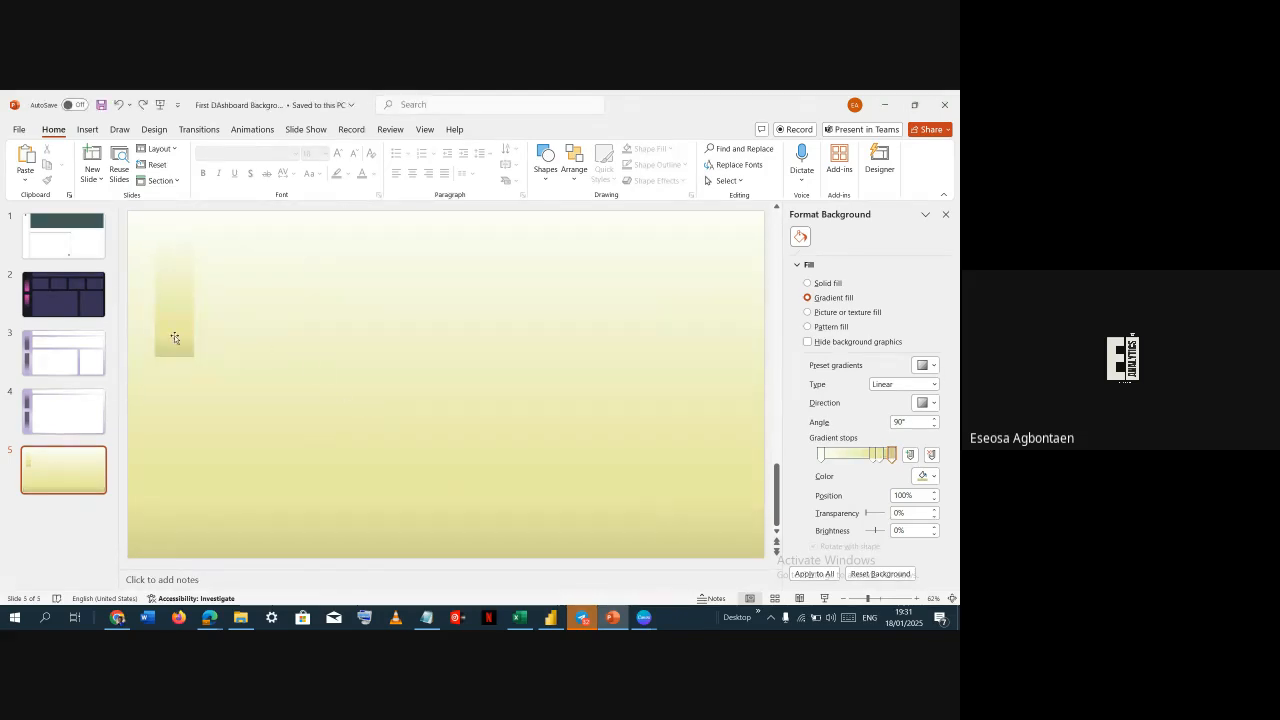
Color the rectangle's last two gradient stops with the recent dark olive color
{"action": "left_click", "coordinate": [174, 335]}
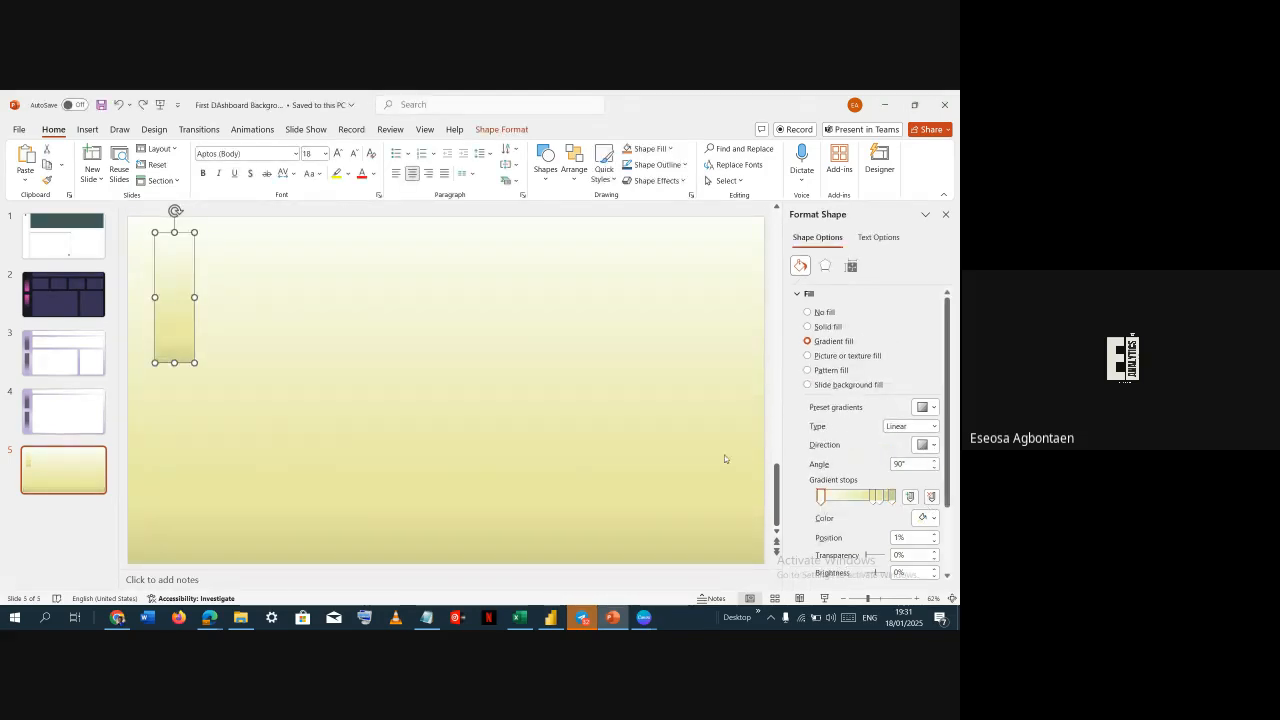
{"action": "left_click", "coordinate": [892, 497]}
{"action": "left_click", "coordinate": [922, 517]}
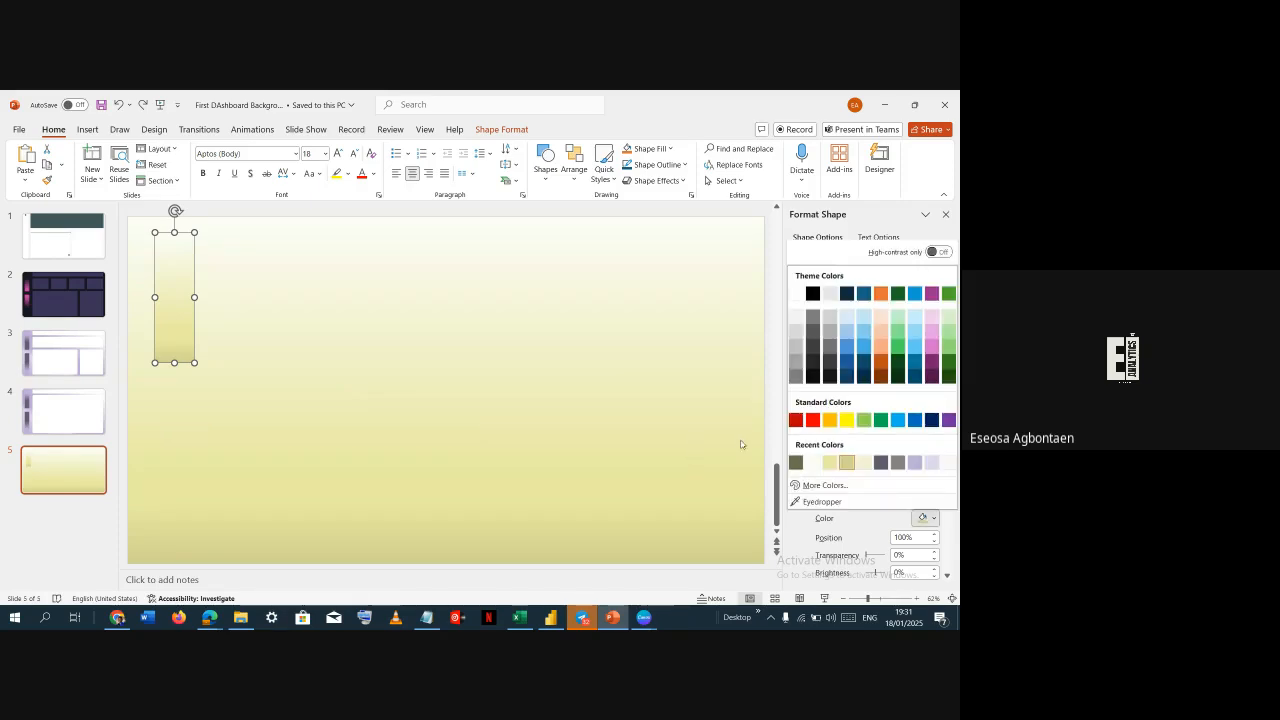
{"action": "left_click", "coordinate": [796, 462]}
{"action": "left_click", "coordinate": [878, 497]}
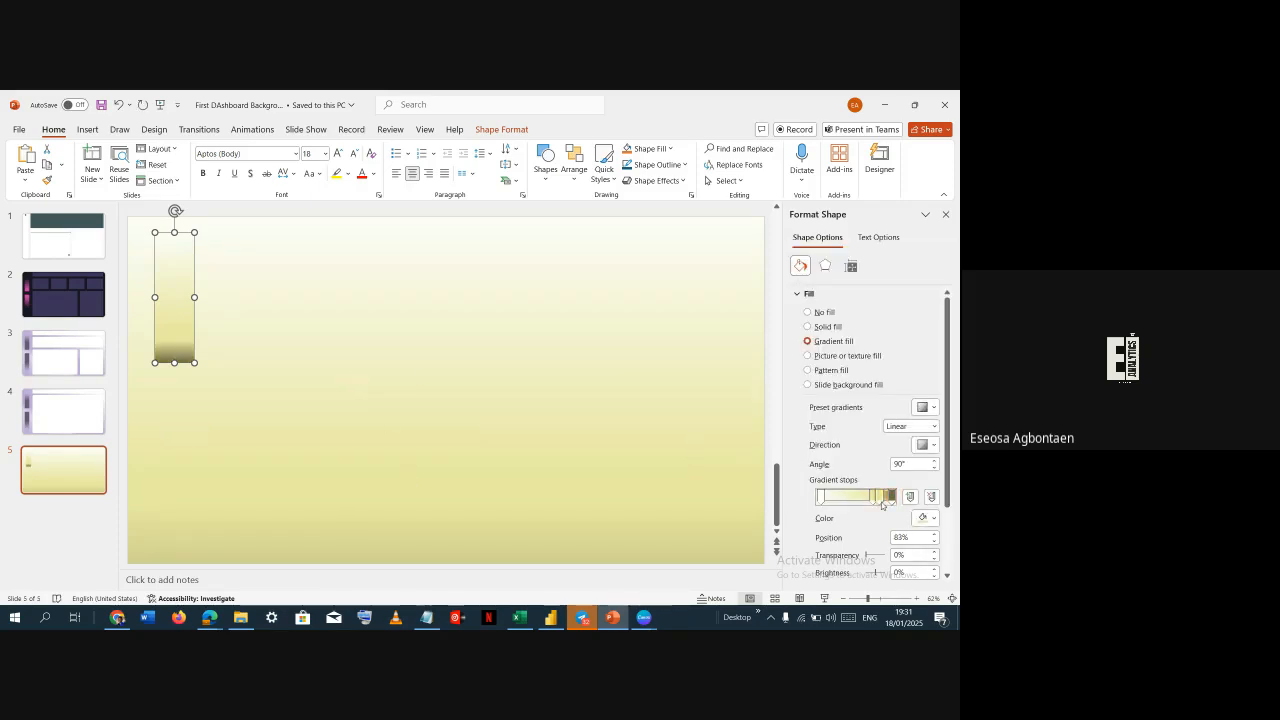
{"action": "left_click", "coordinate": [922, 517]}
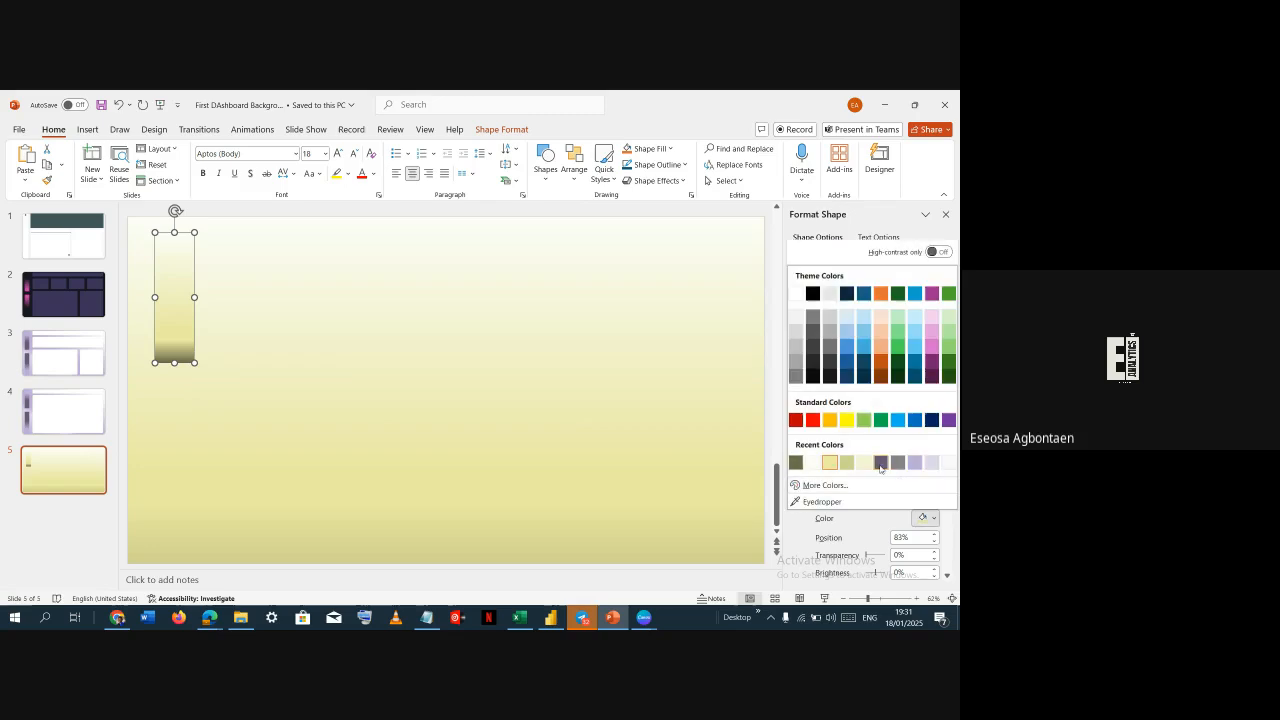
{"action": "left_click", "coordinate": [796, 463]}
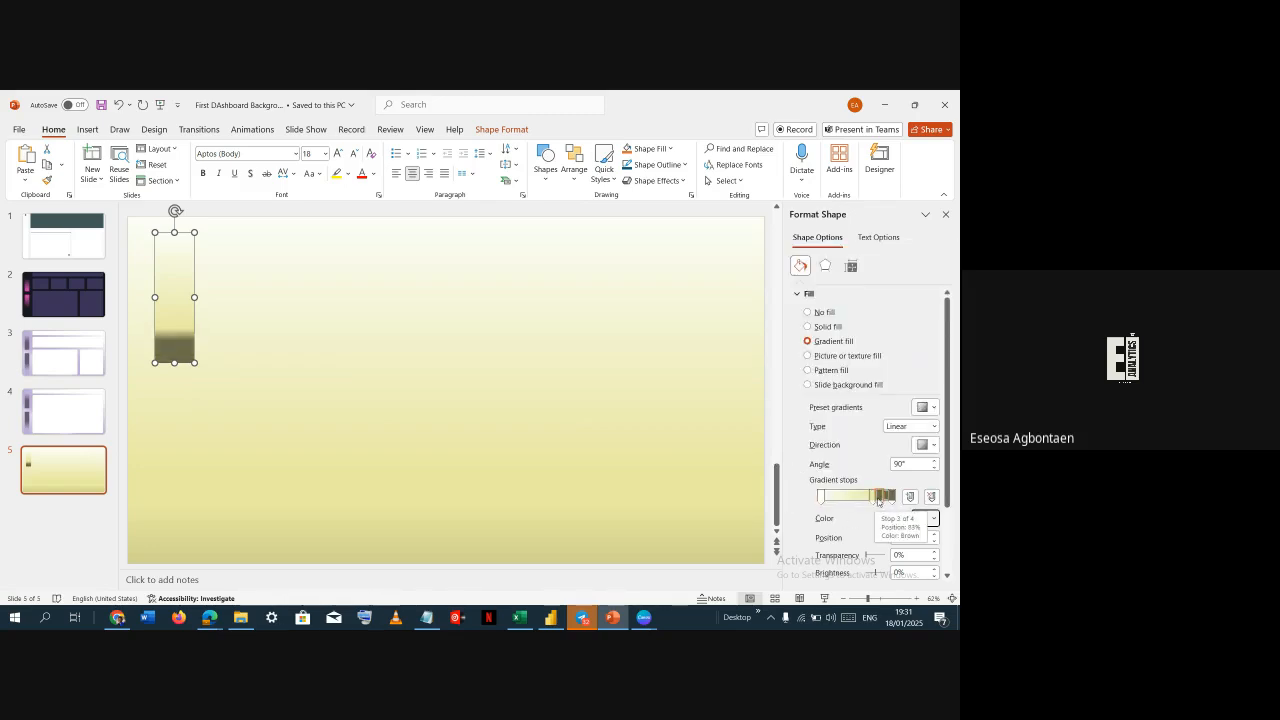
In Adobe Color, switch the fourth swatch to the lighter shade #C3C286 and copy its hex code
{"action": "key", "text": "alt+Tab"}
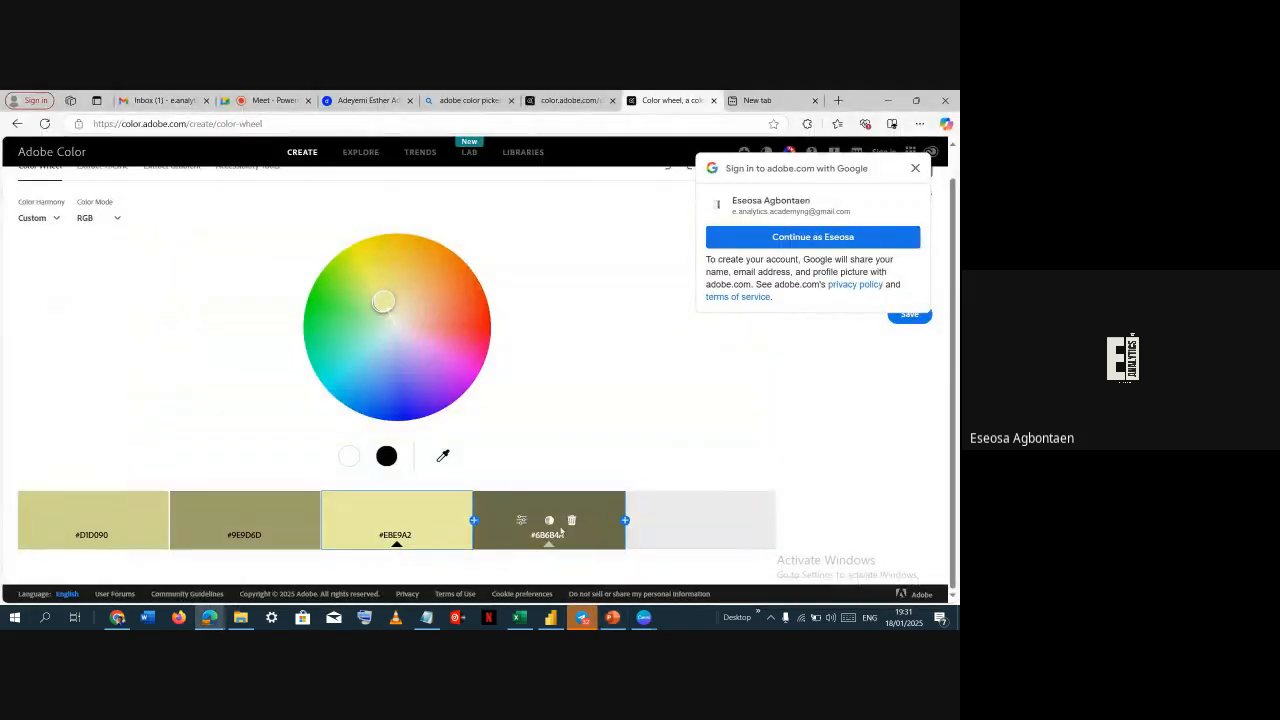
{"action": "left_click", "coordinate": [548, 520]}
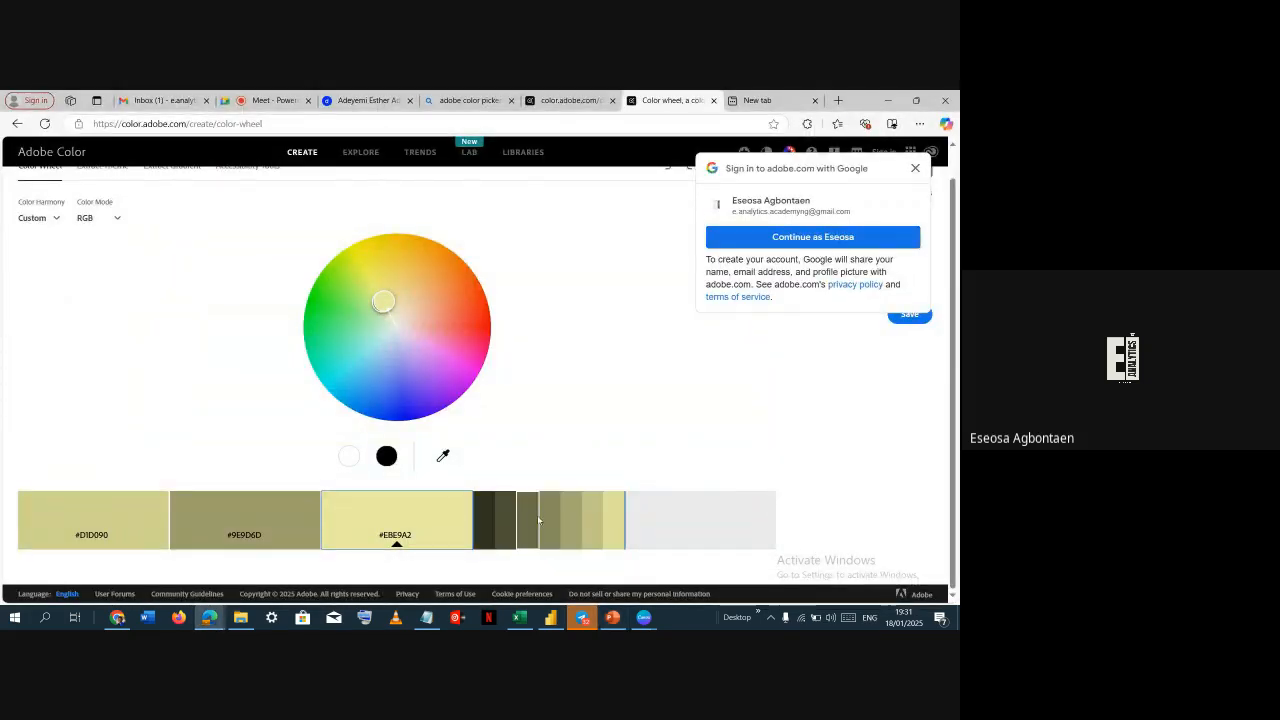
{"action": "left_click", "coordinate": [585, 527]}
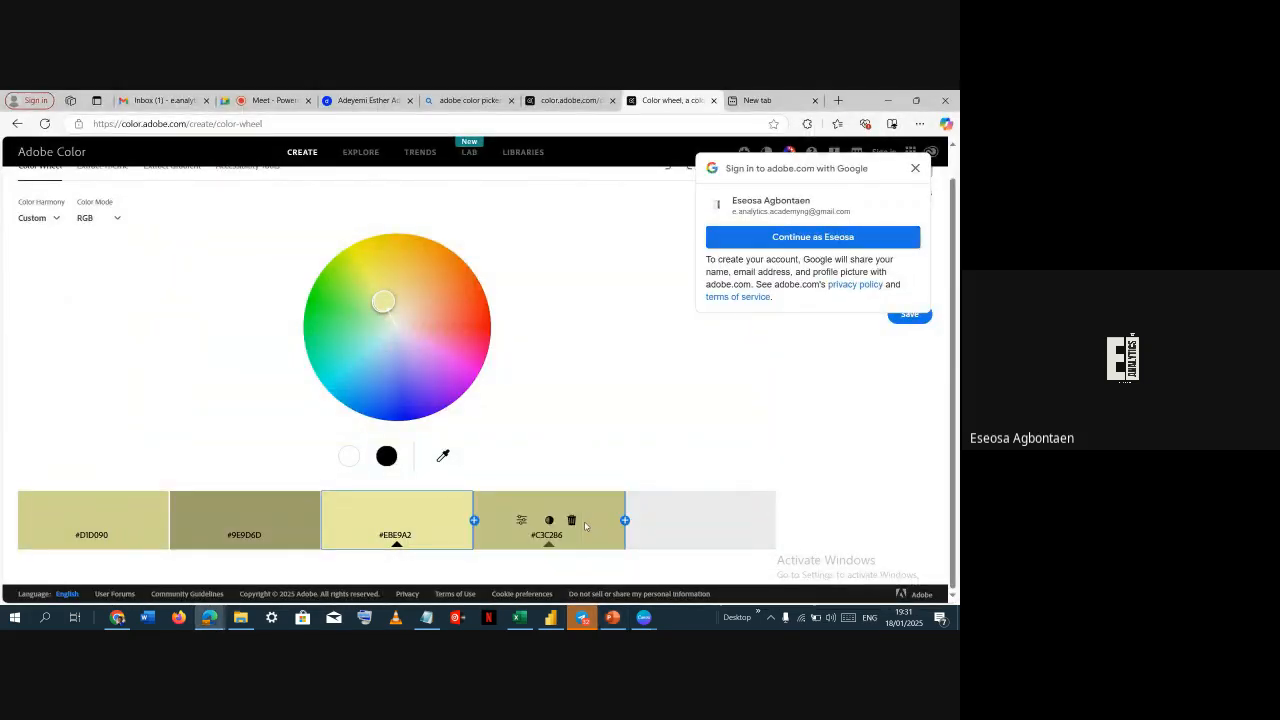
{"action": "left_click", "coordinate": [554, 537]}
Set the rectangle's gradient stop at 83% to the custom color #C3C286
{"action": "key", "text": "alt+Tab"}
{"action": "left_click", "coordinate": [924, 518]}
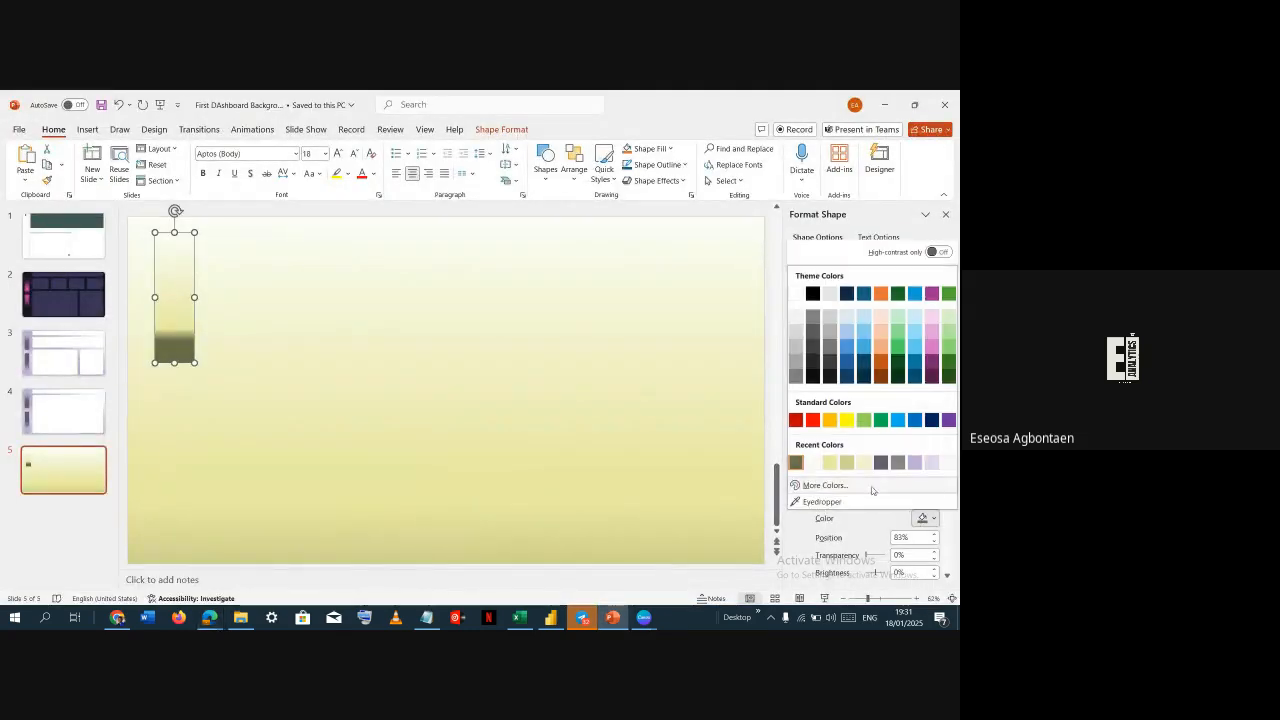
{"action": "left_click", "coordinate": [818, 488]}
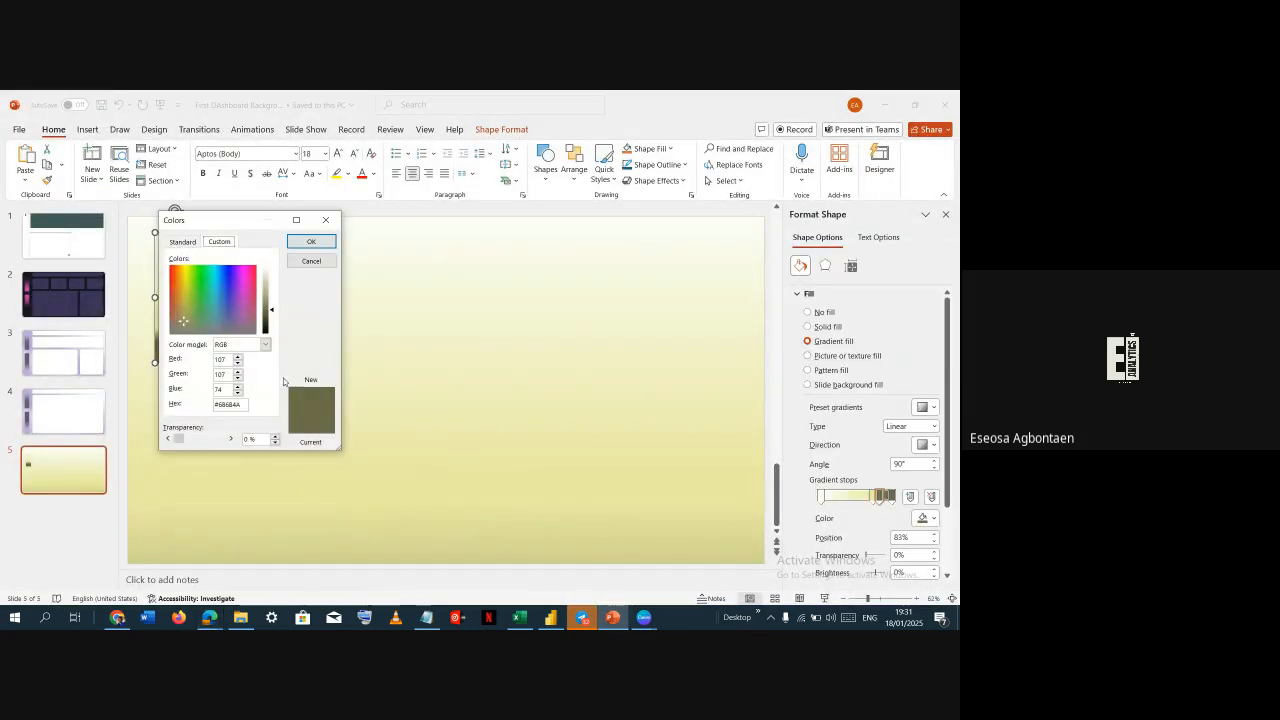
{"action": "double_click", "coordinate": [247, 403]}
{"action": "type", "text": "#C3C288"}
{"action": "left_click", "coordinate": [311, 241]}
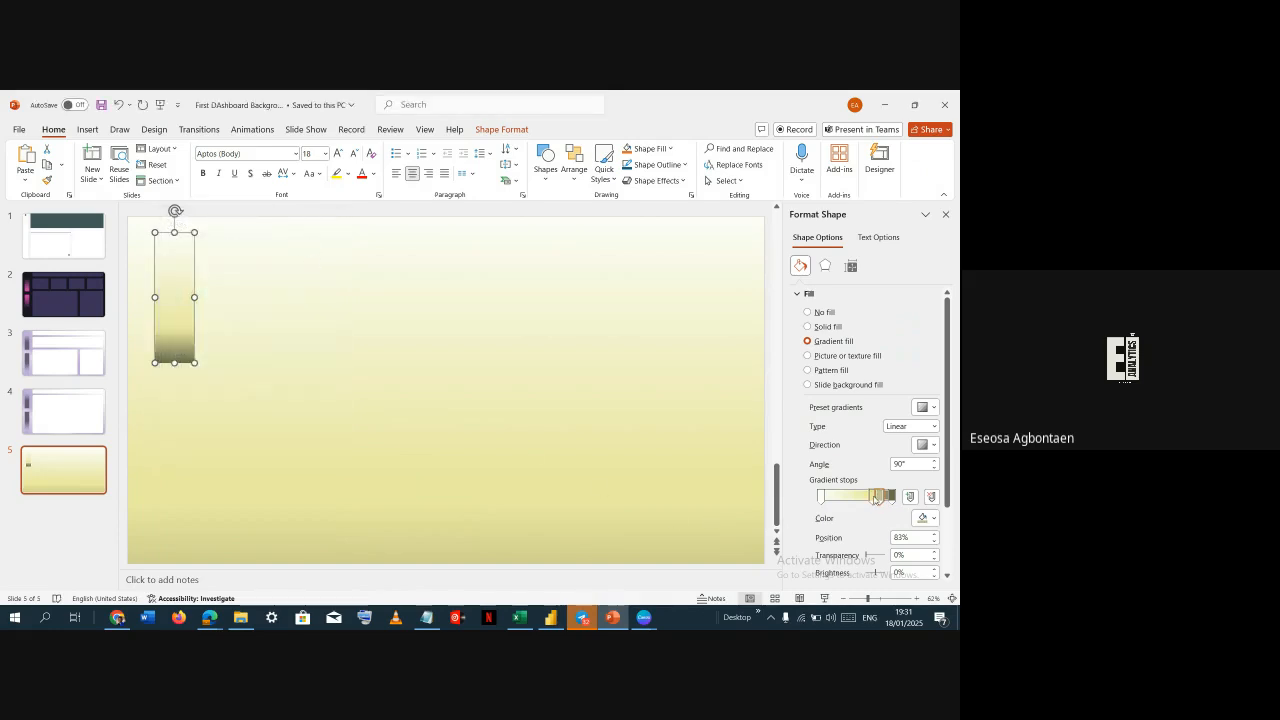
Move the rectangle's gradient stop to 74% and set it to the custom color #DFDE9A copied from Adobe Color's fourth swatch
{"action": "left_click_drag", "start_coordinate": [875, 497], "coordinate": [872, 499]}
{"action": "key", "text": "alt+Tab"}
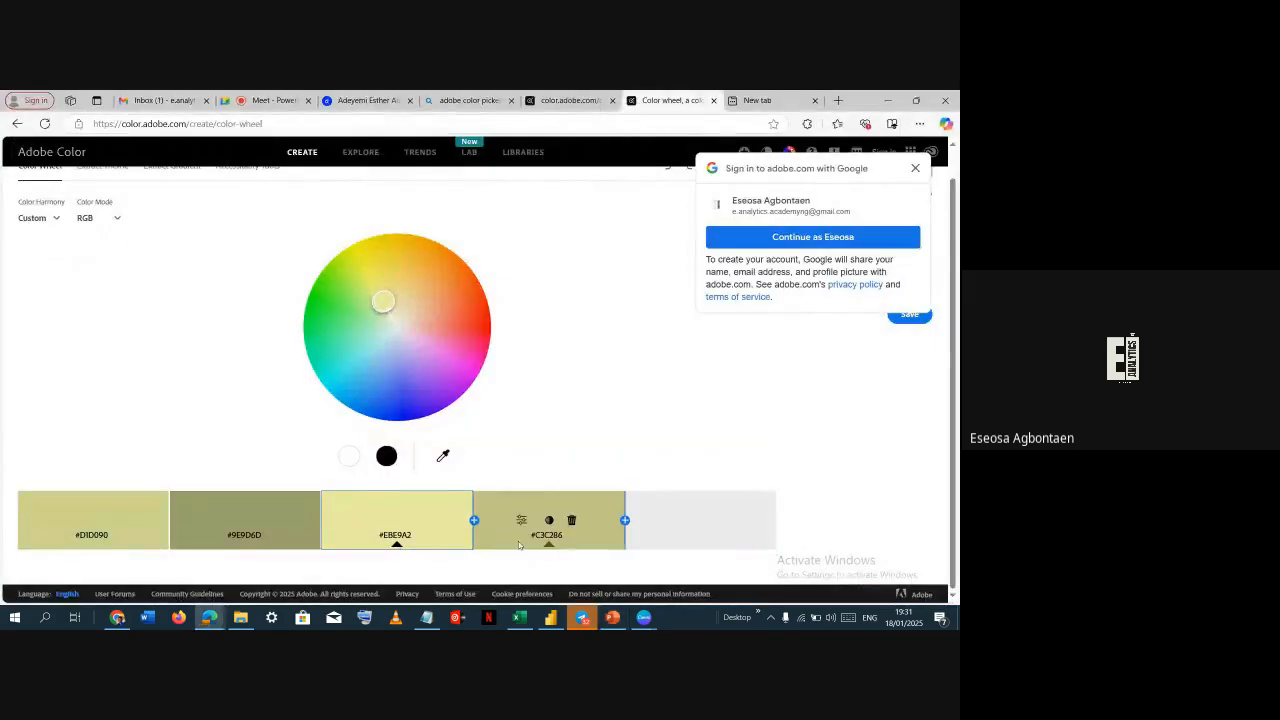
{"action": "left_click", "coordinate": [549, 520]}
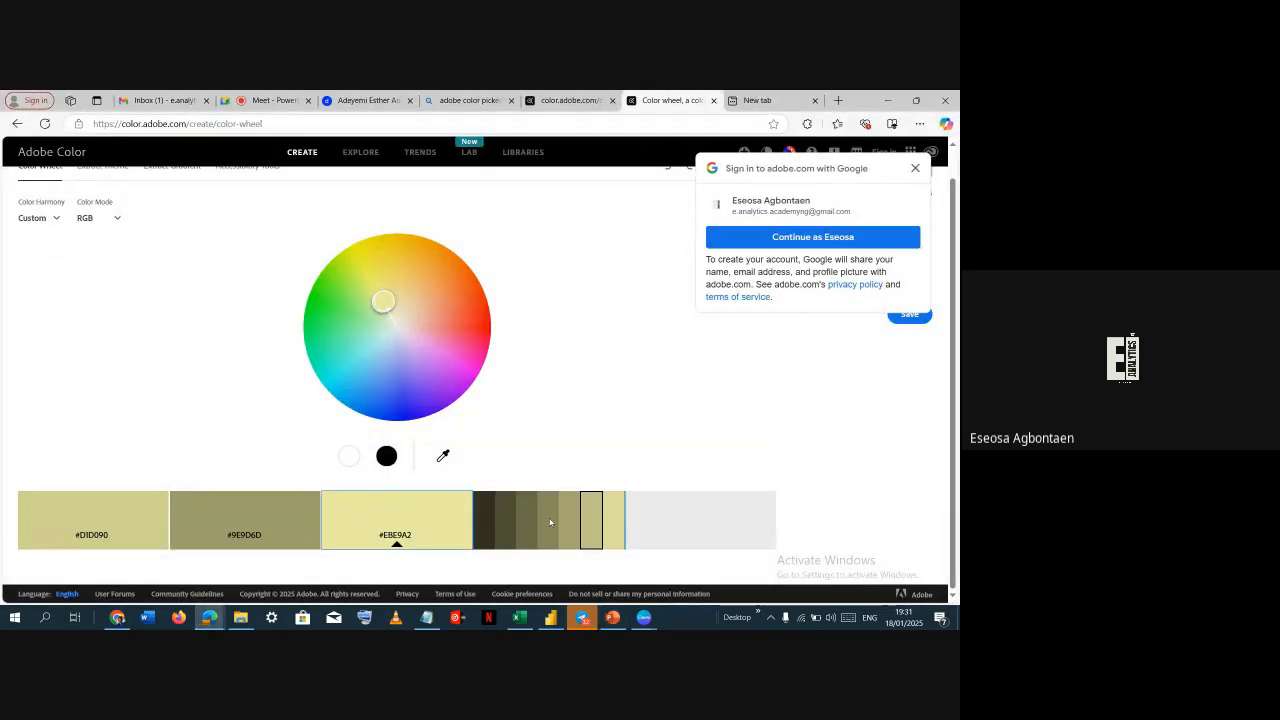
{"action": "left_click", "coordinate": [612, 517]}
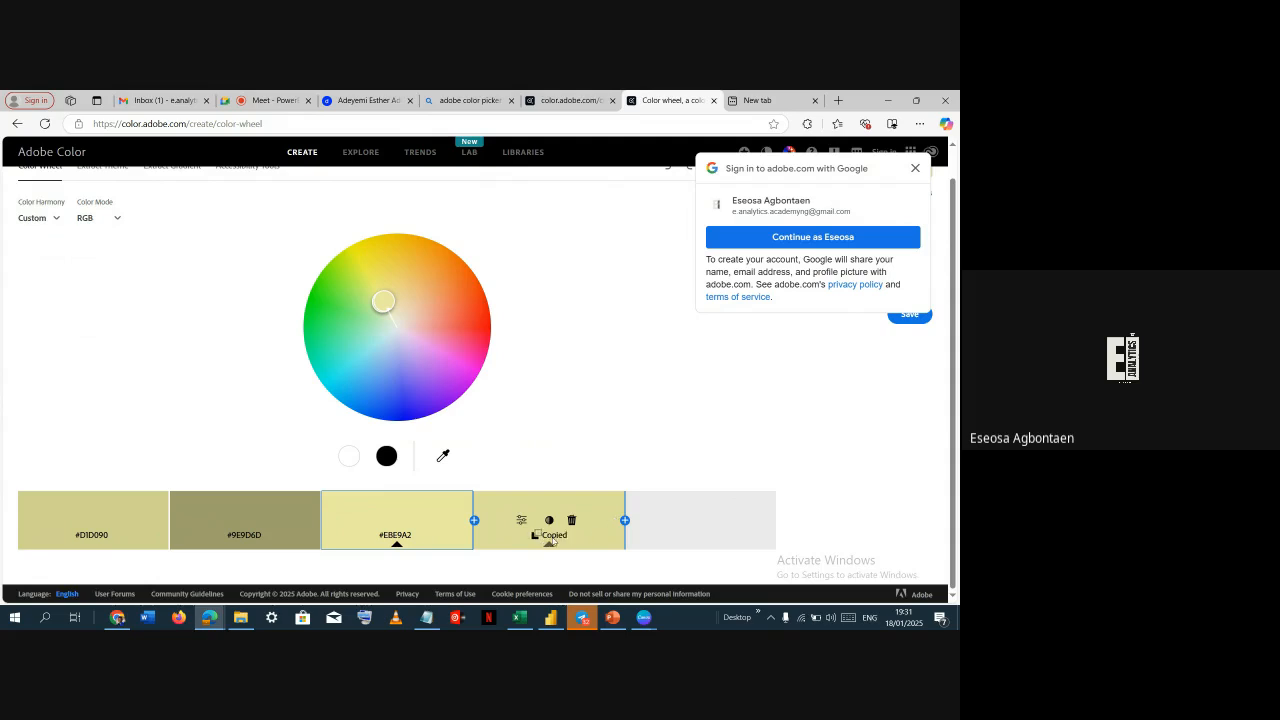
{"action": "key", "text": "alt+Tab"}
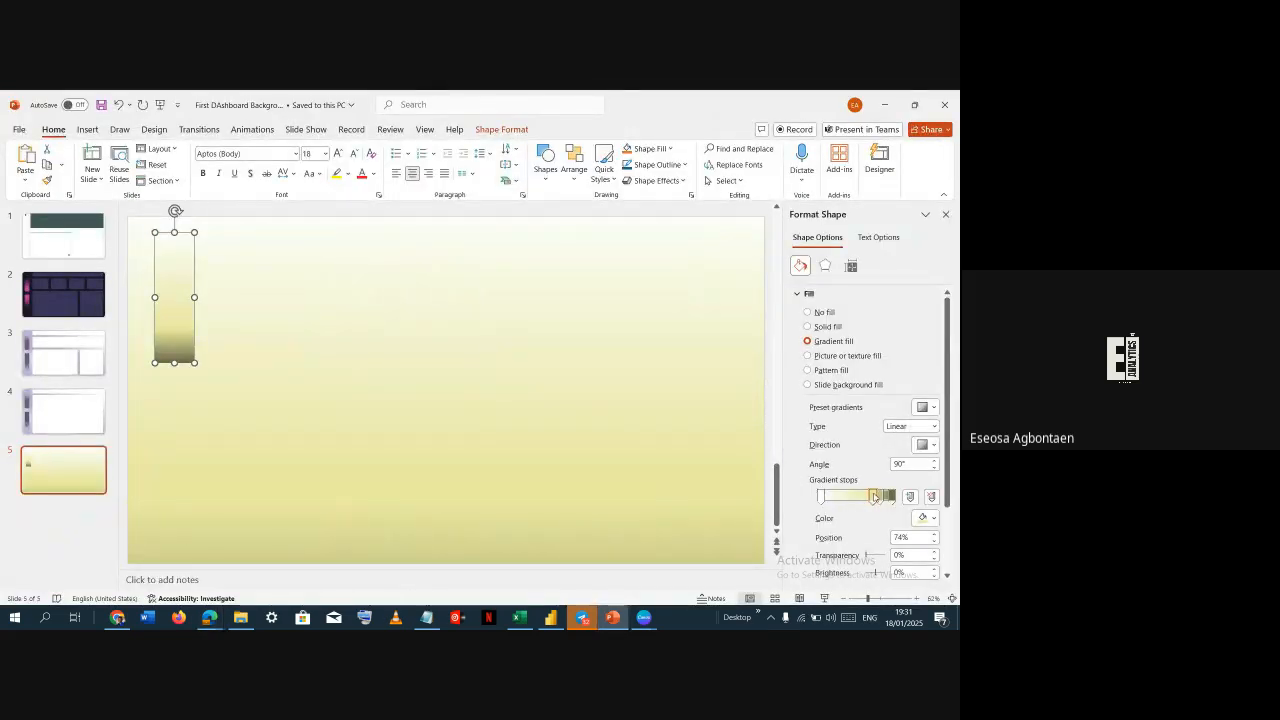
{"action": "left_click", "coordinate": [924, 517]}
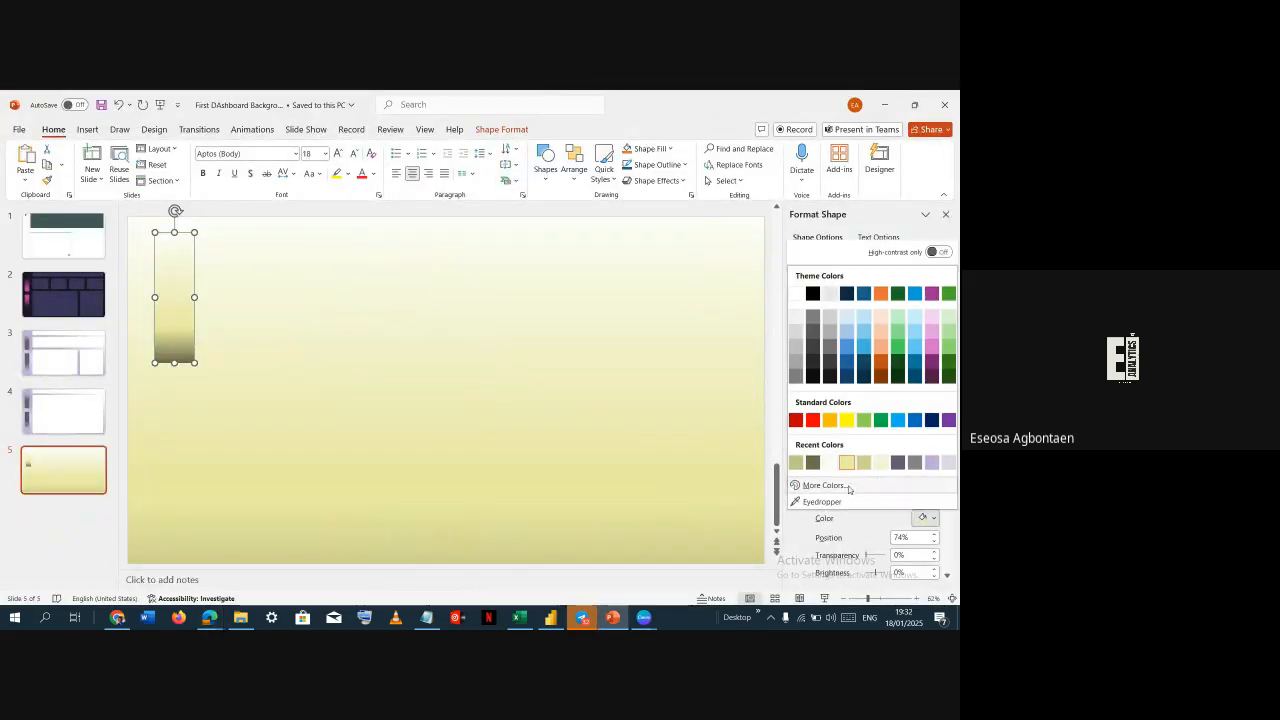
{"action": "left_click", "coordinate": [825, 485]}
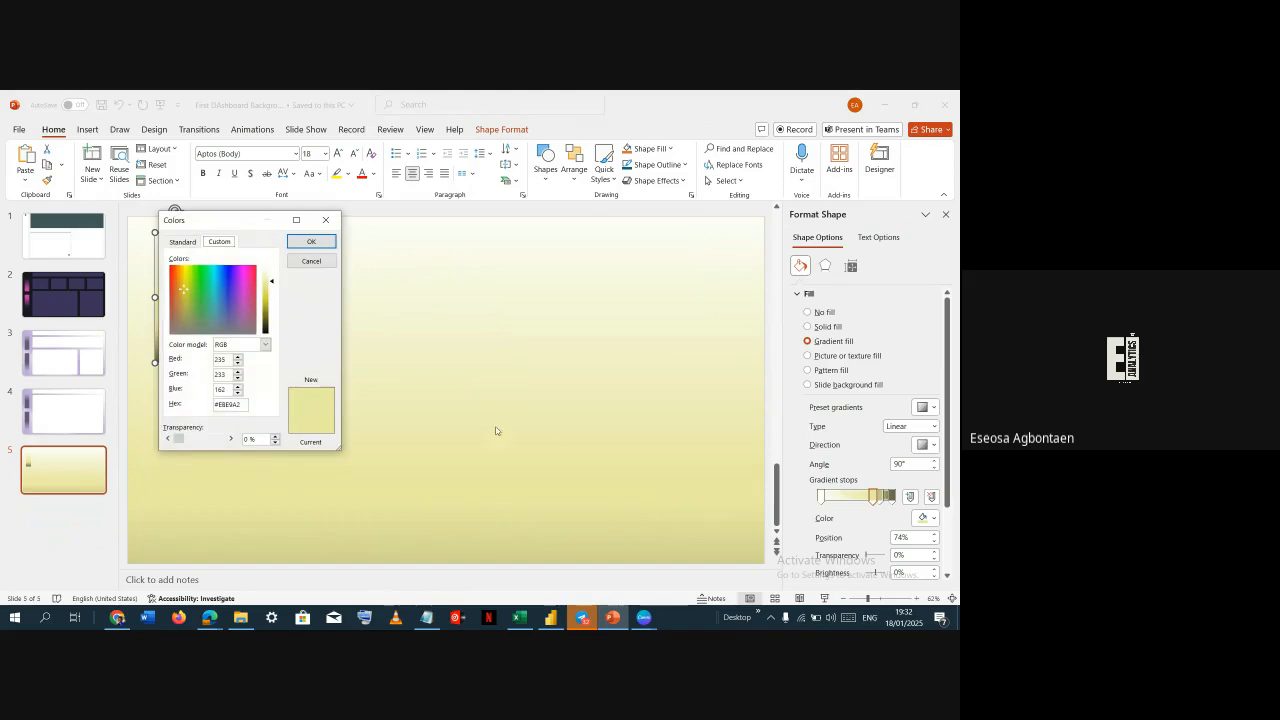
{"action": "double_click", "coordinate": [242, 404]}
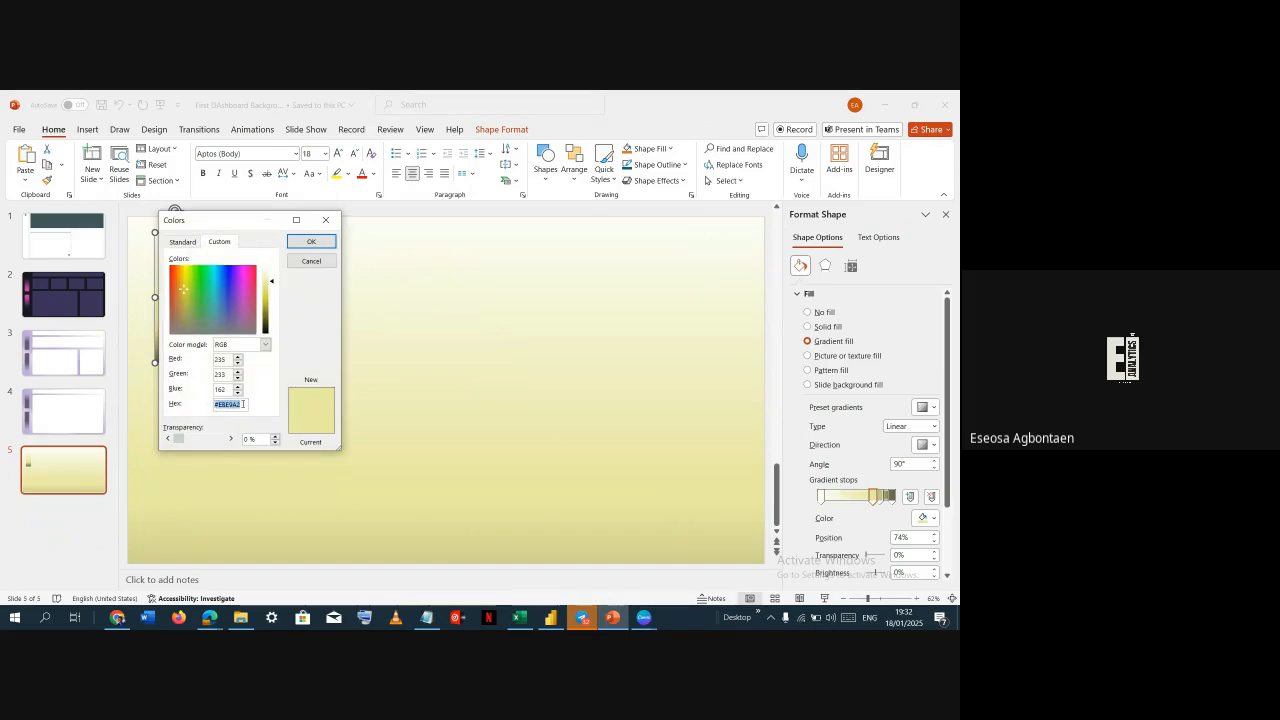
{"action": "left_click", "coordinate": [311, 242]}
Add a gradient stop at 53% to the slide background and give it the recent light olive color
{"action": "left_click", "coordinate": [276, 355]}
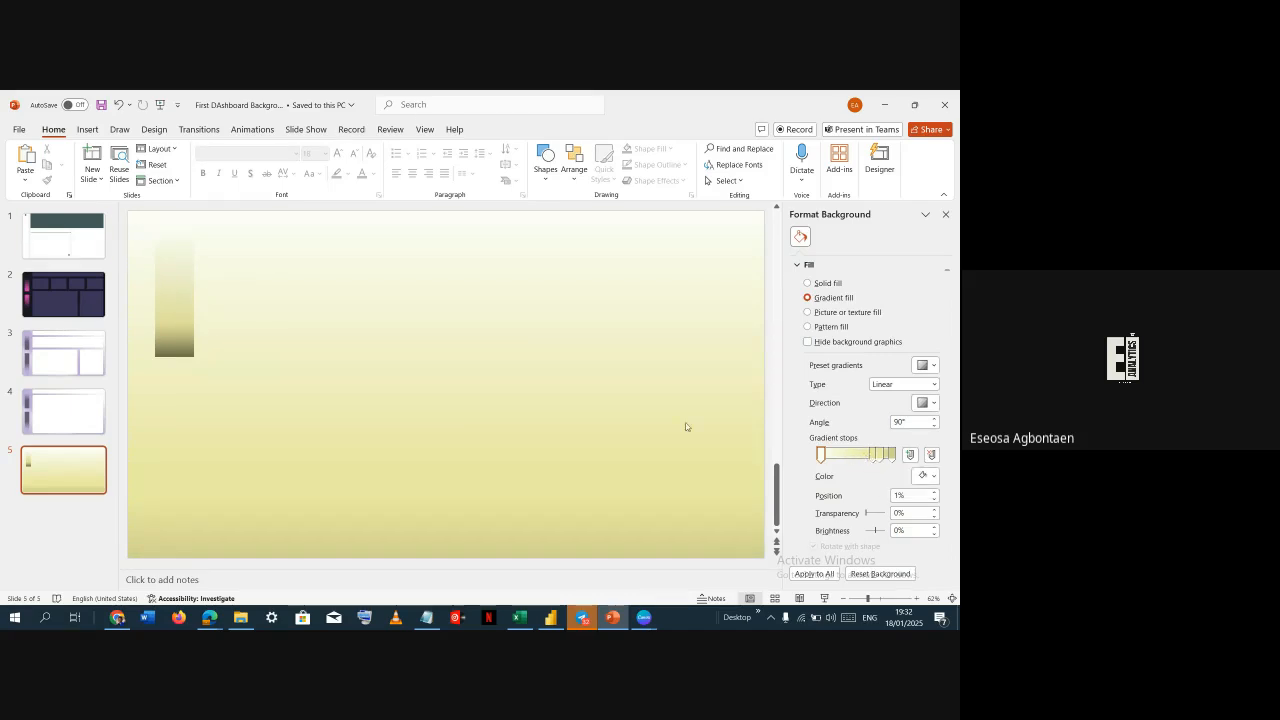
{"action": "left_click", "coordinate": [910, 454]}
{"action": "left_click_drag", "start_coordinate": [853, 459], "coordinate": [857, 459]}
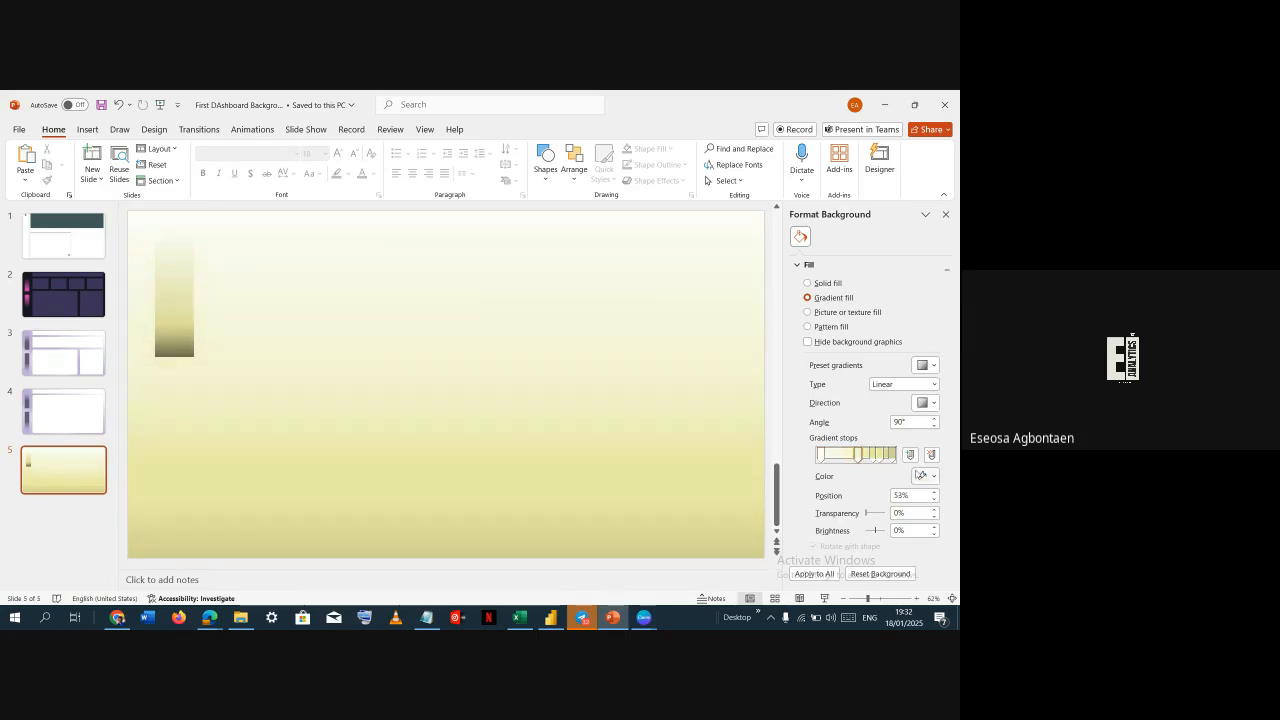
{"action": "left_click", "coordinate": [922, 476]}
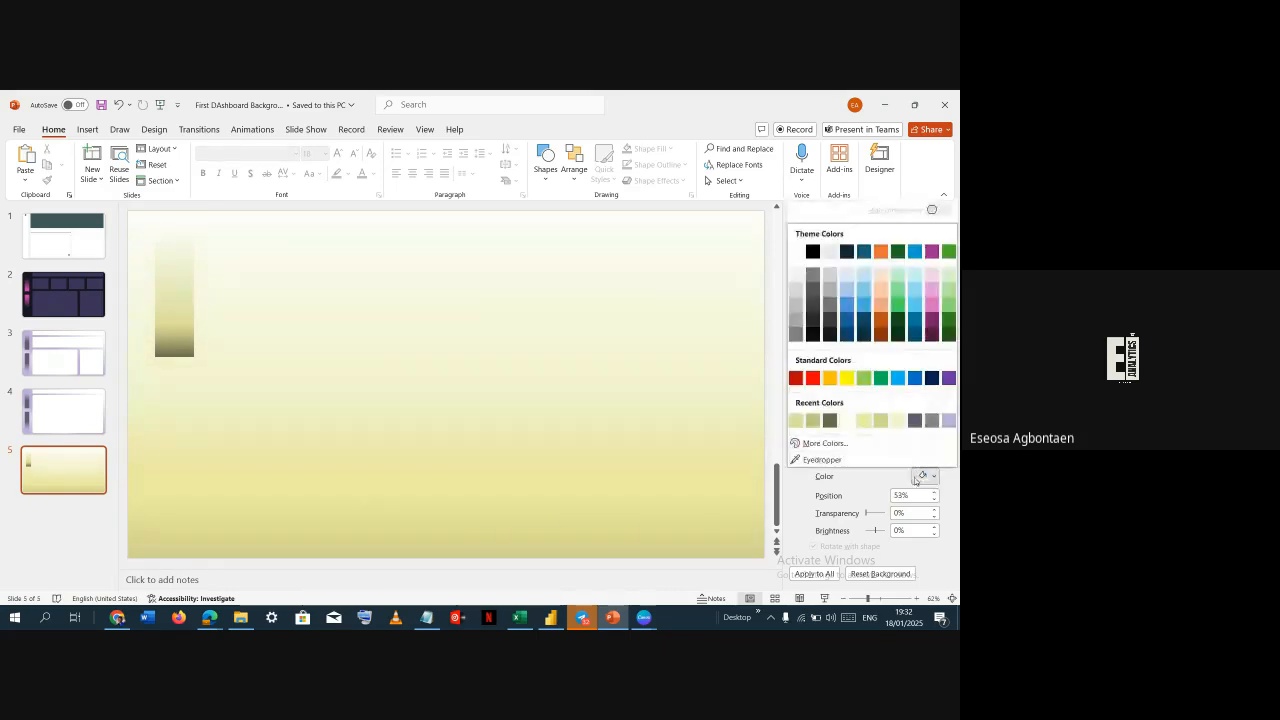
{"action": "left_click", "coordinate": [796, 420]}
Undo the recent background gradient edits and select the rectangle again
{"action": "key", "text": "ctrl+z"}
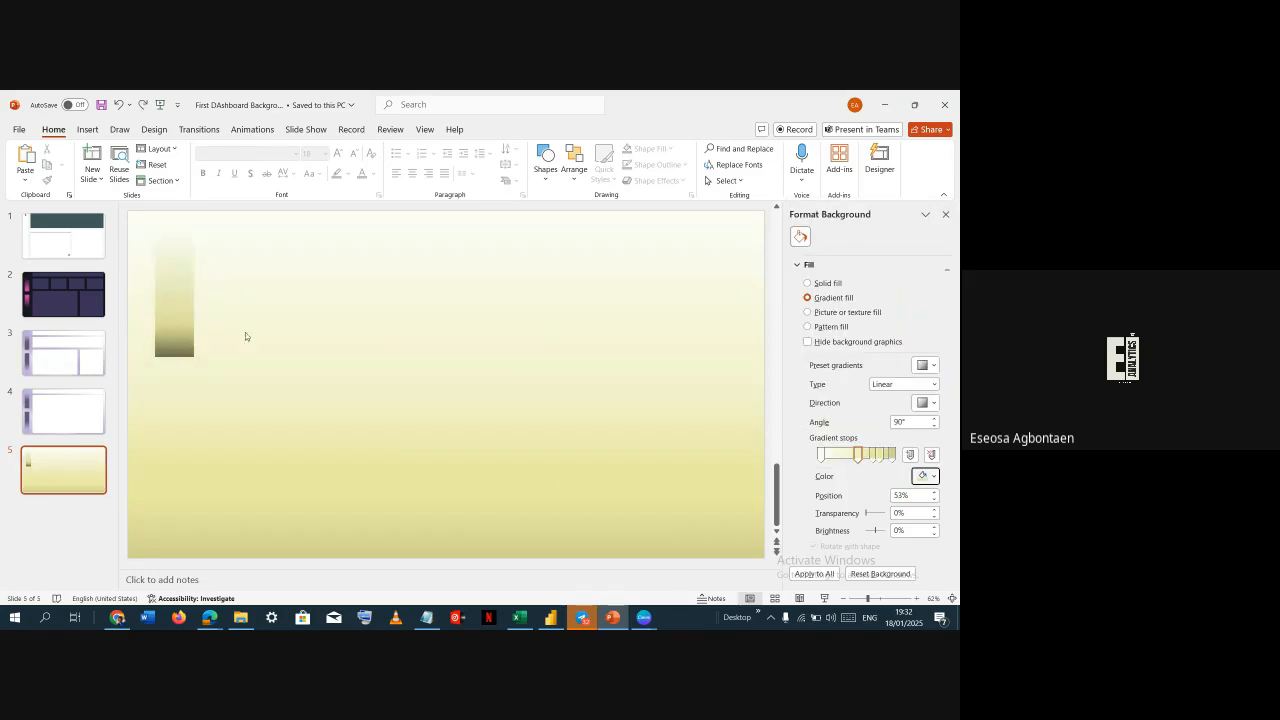
{"action": "key", "text": "ctrl+z"}
{"action": "key", "text": "ctrl+z"}
{"action": "key", "text": "ctrl+z"}
{"action": "key", "text": "ctrl+z"}
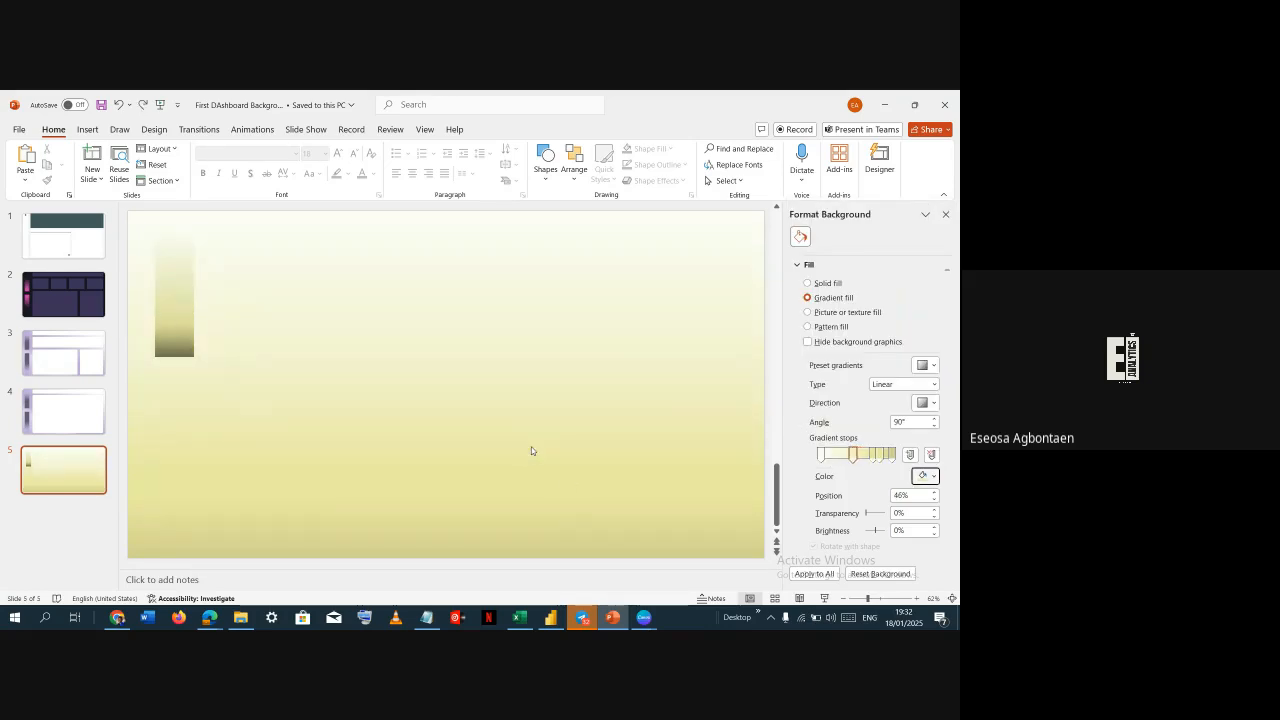
{"action": "key", "text": "ctrl+z"}
{"action": "key", "text": "ctrl+z"}
{"action": "key", "text": "ctrl+z"}
{"action": "left_click", "coordinate": [186, 325]}
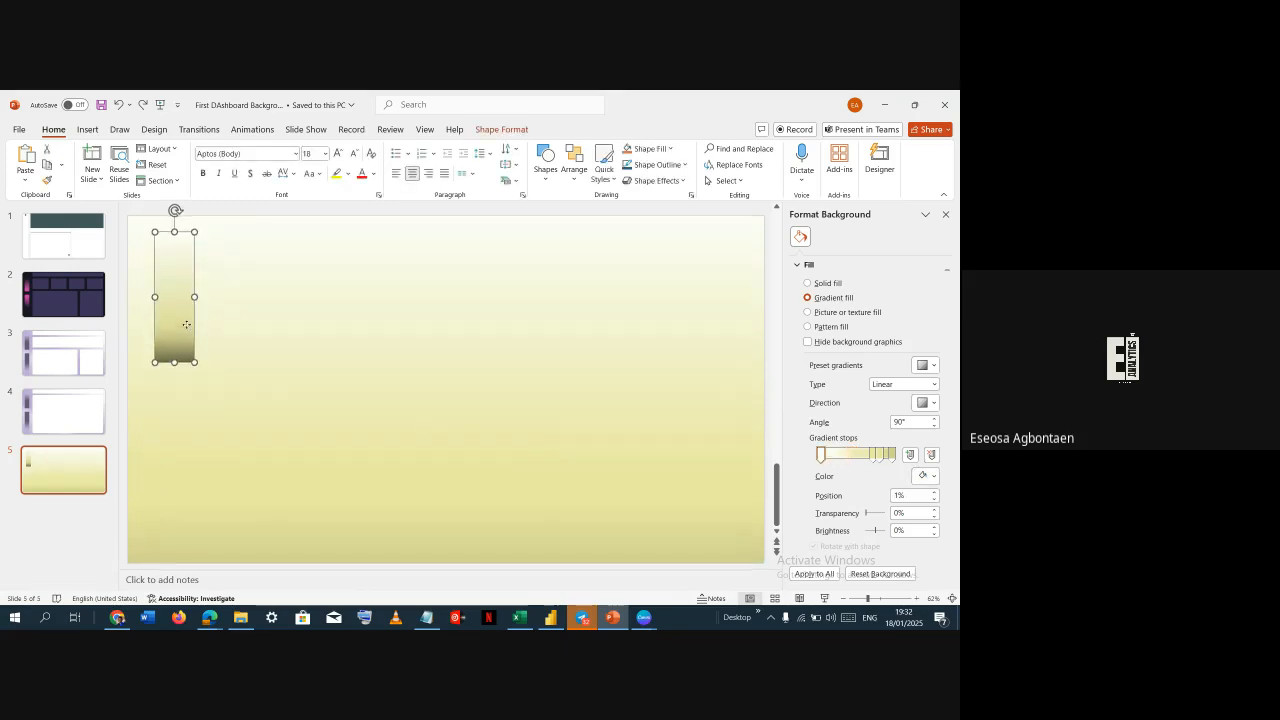
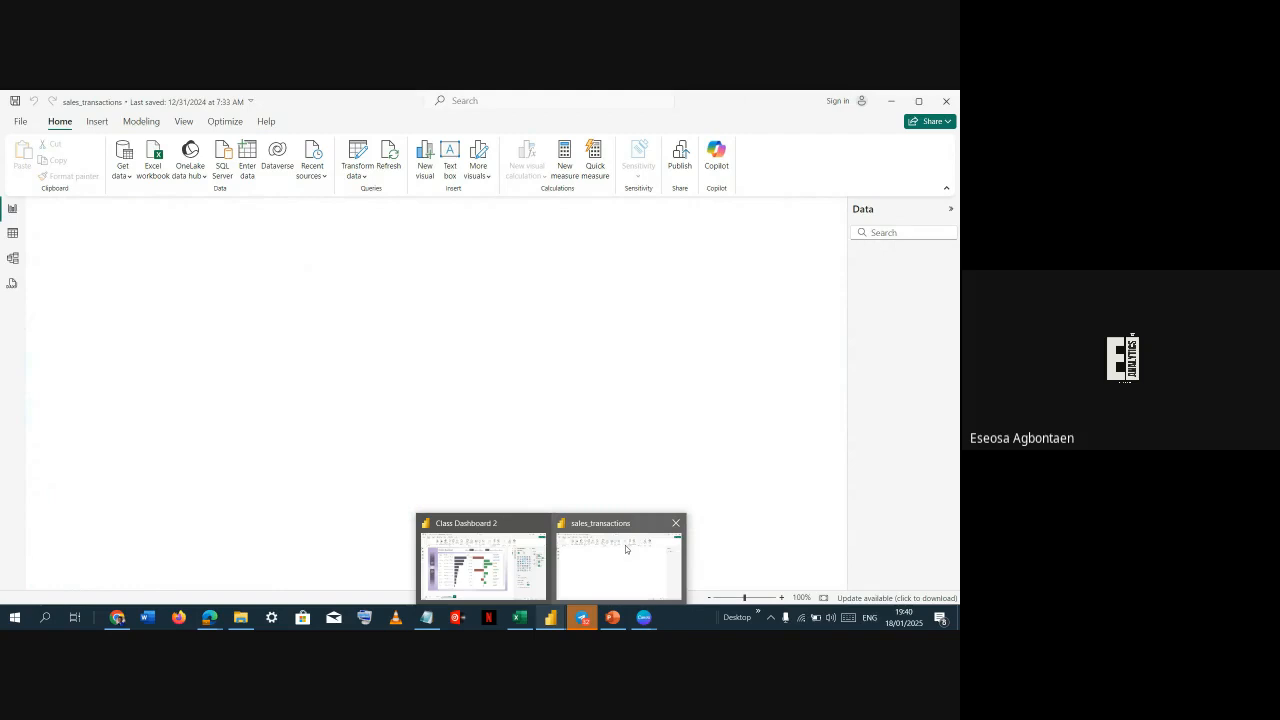
Switch to the sales_transactions report and close it
{"action": "left_click", "coordinate": [626, 549]}
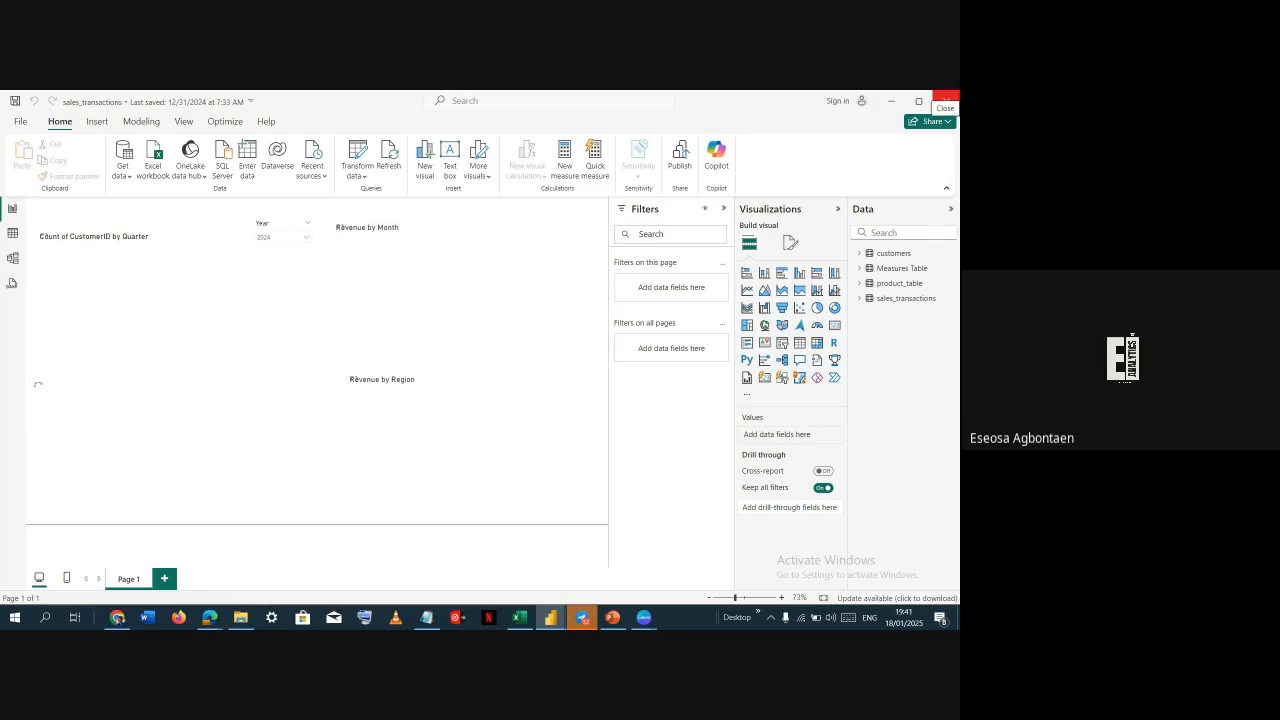
{"action": "left_click", "coordinate": [947, 103]}
Open Tickets Dashboard from the DASHBOARDS AND DATA folder
{"action": "key", "text": "alt+Tab"}
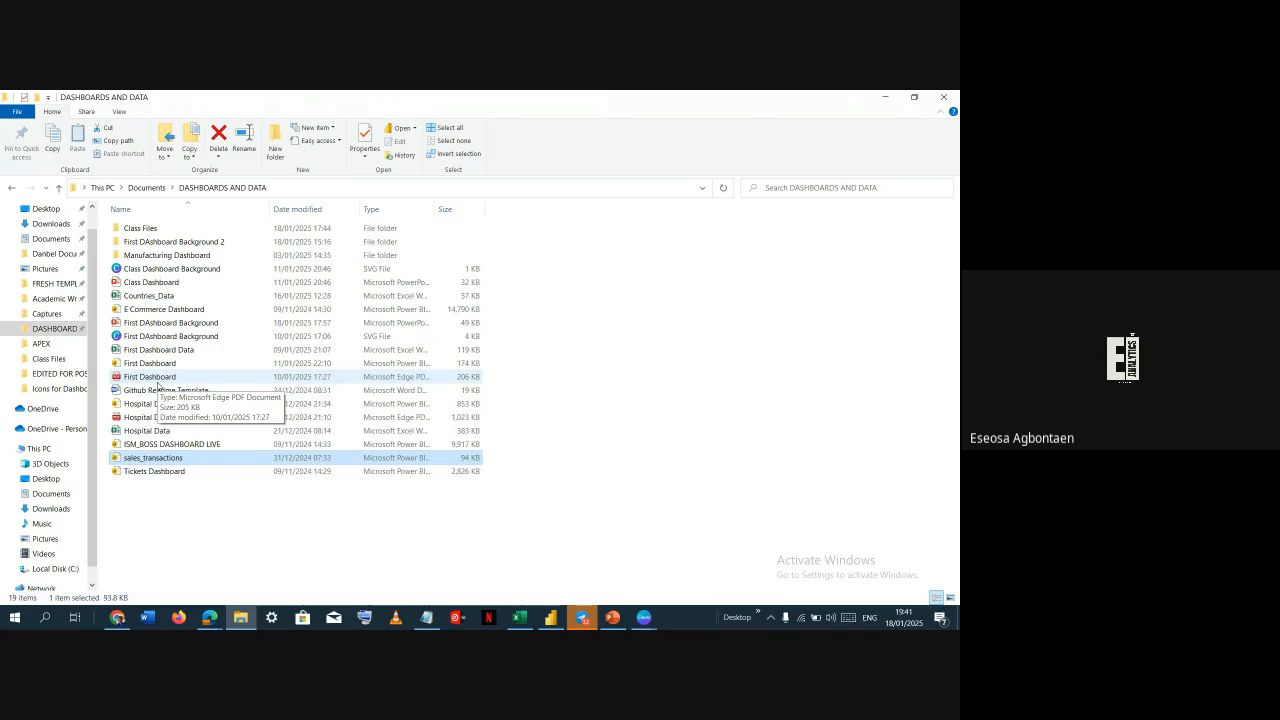
{"action": "left_click", "coordinate": [163, 472]}
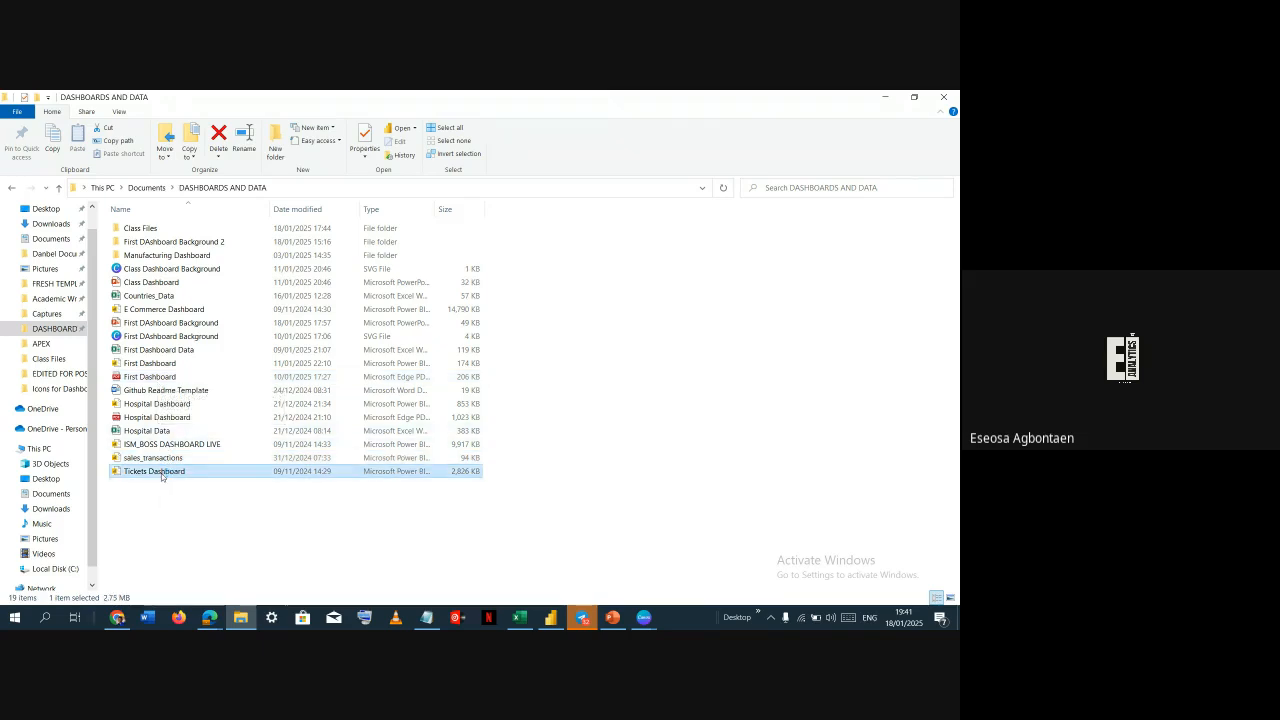
{"action": "double_click", "coordinate": [163, 472]}
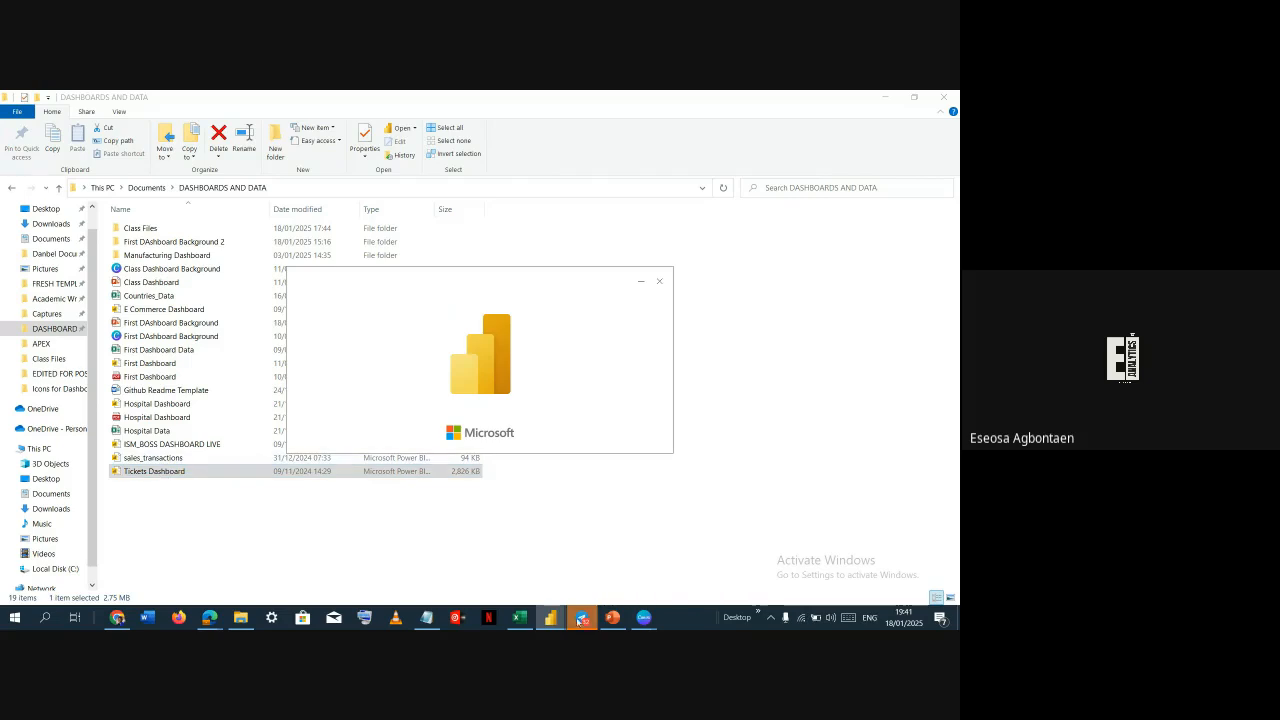
{"action": "mouse_move", "coordinate": [560, 617]}
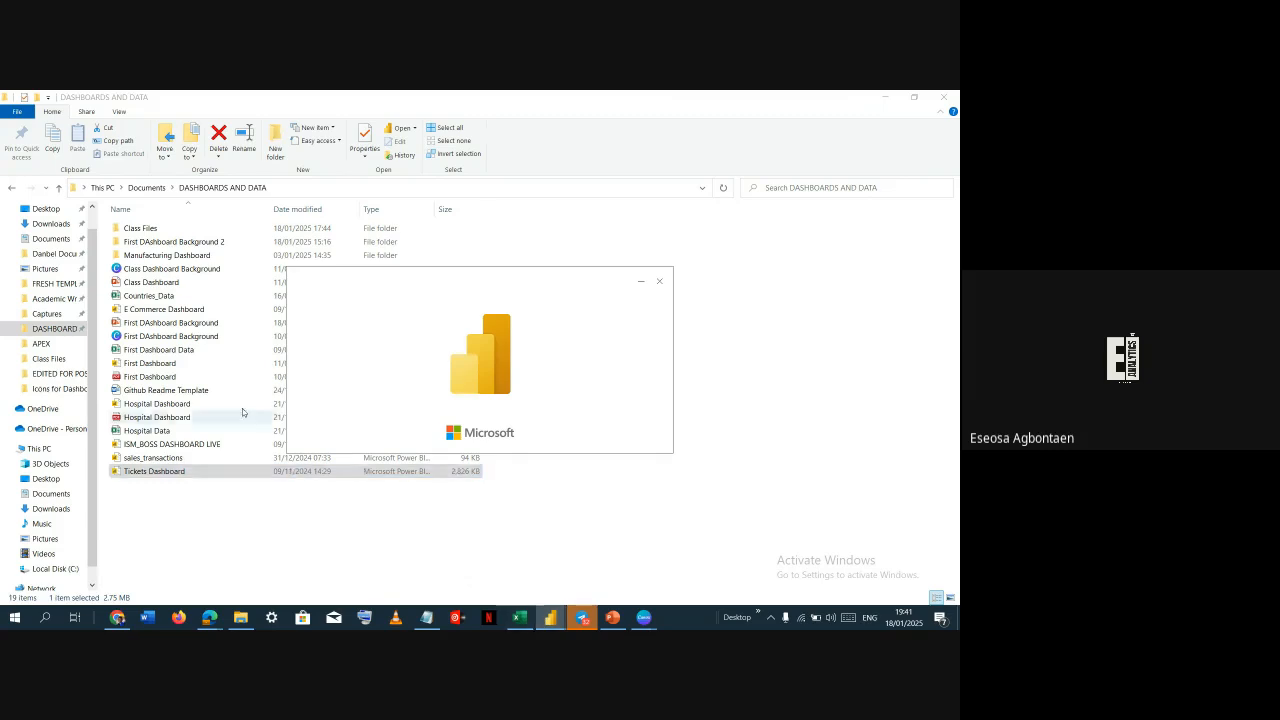
Switch to the Class Dashboard 2 report and clear the Data pane search
{"action": "key", "text": "alt+Tab"}
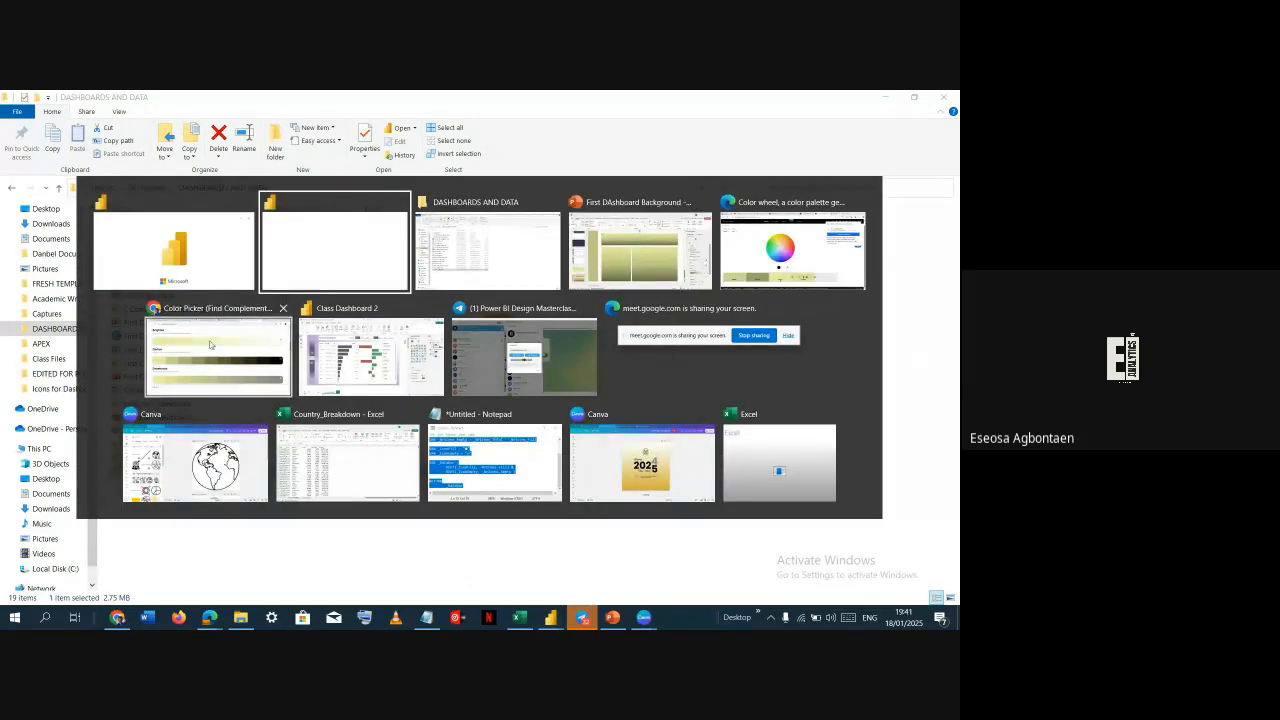
{"action": "left_click", "coordinate": [346, 362]}
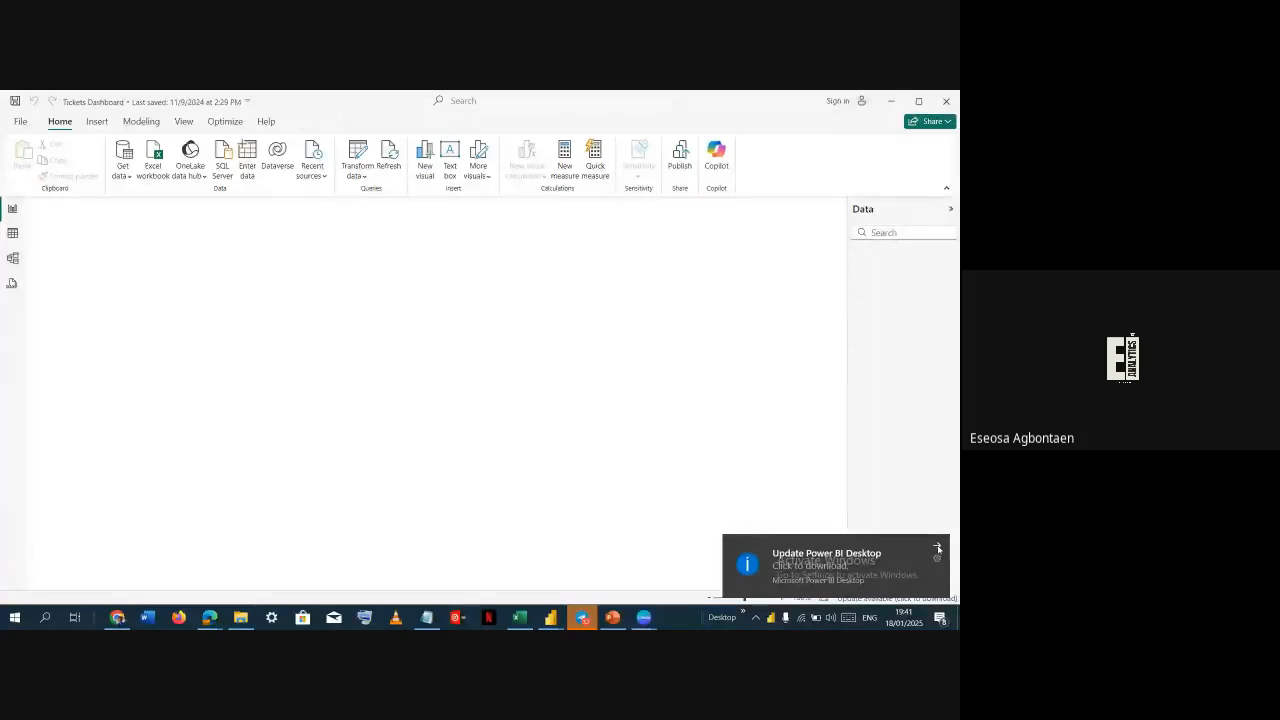
{"action": "key", "text": "alt+Tab"}
{"action": "left_click", "coordinate": [264, 254]}
{"action": "key", "text": "alt+Tab"}
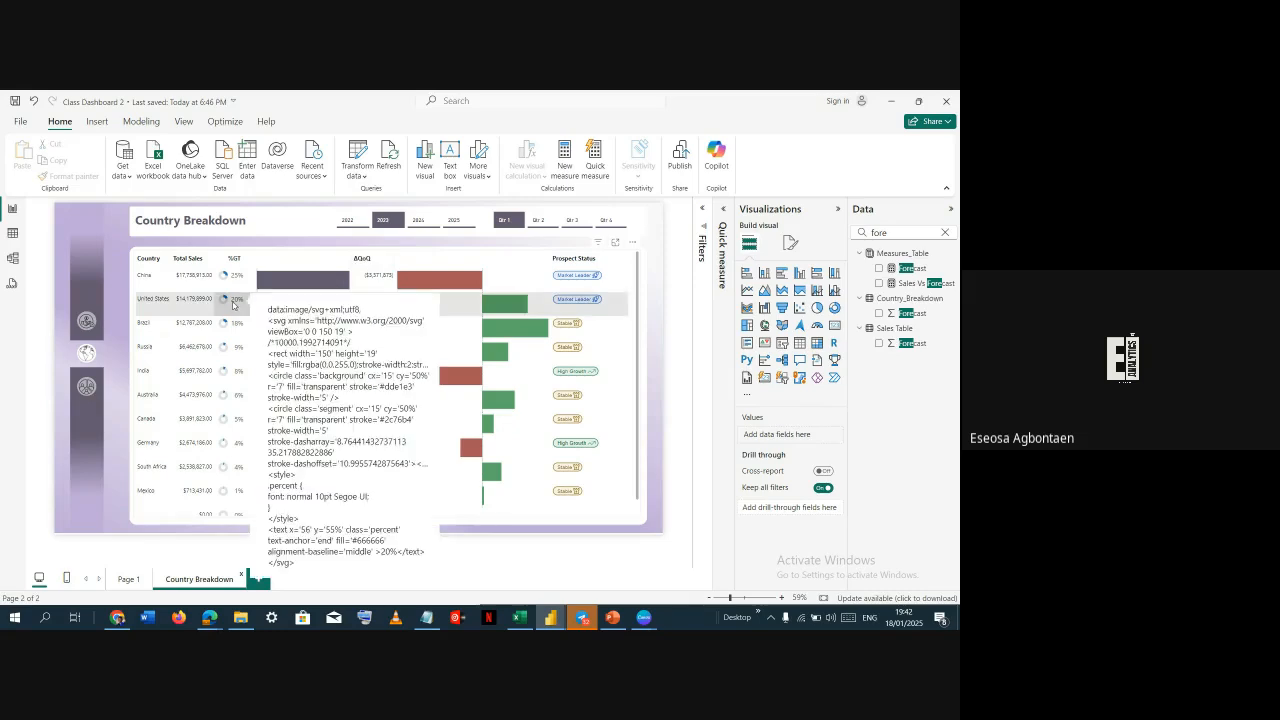
{"action": "mouse_move", "coordinate": [234, 305]}
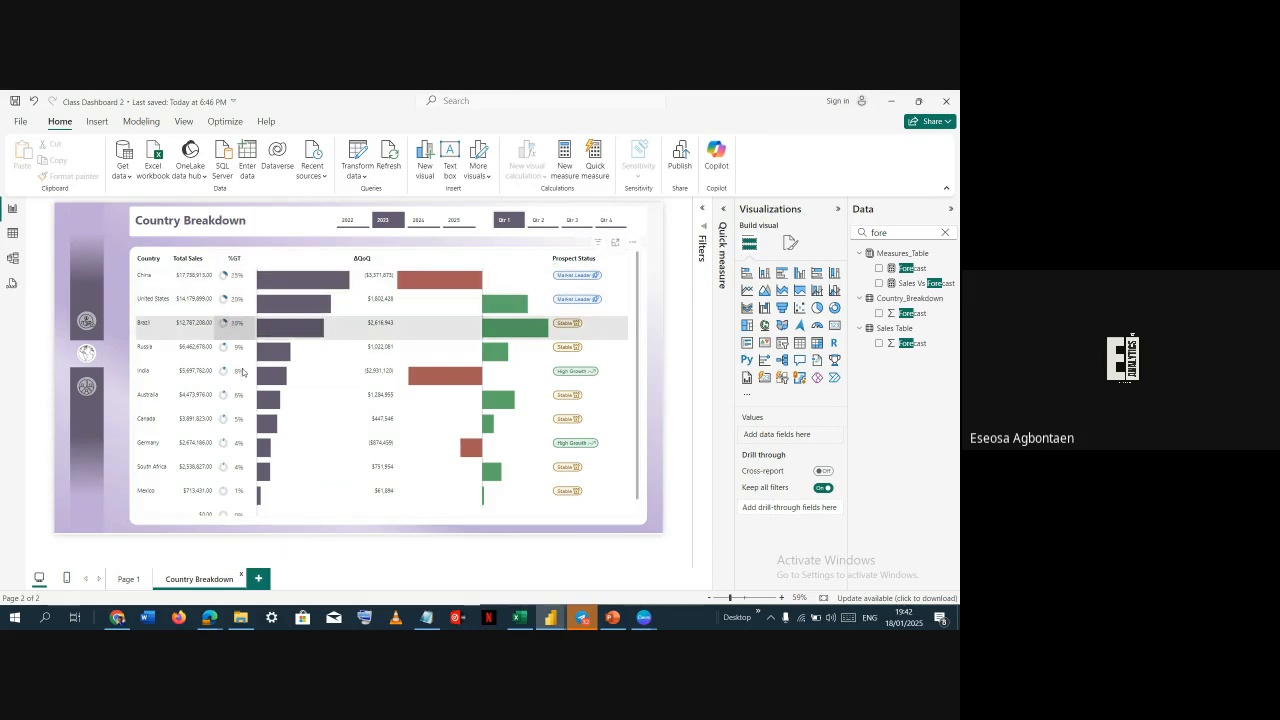
{"action": "mouse_move", "coordinate": [242, 350]}
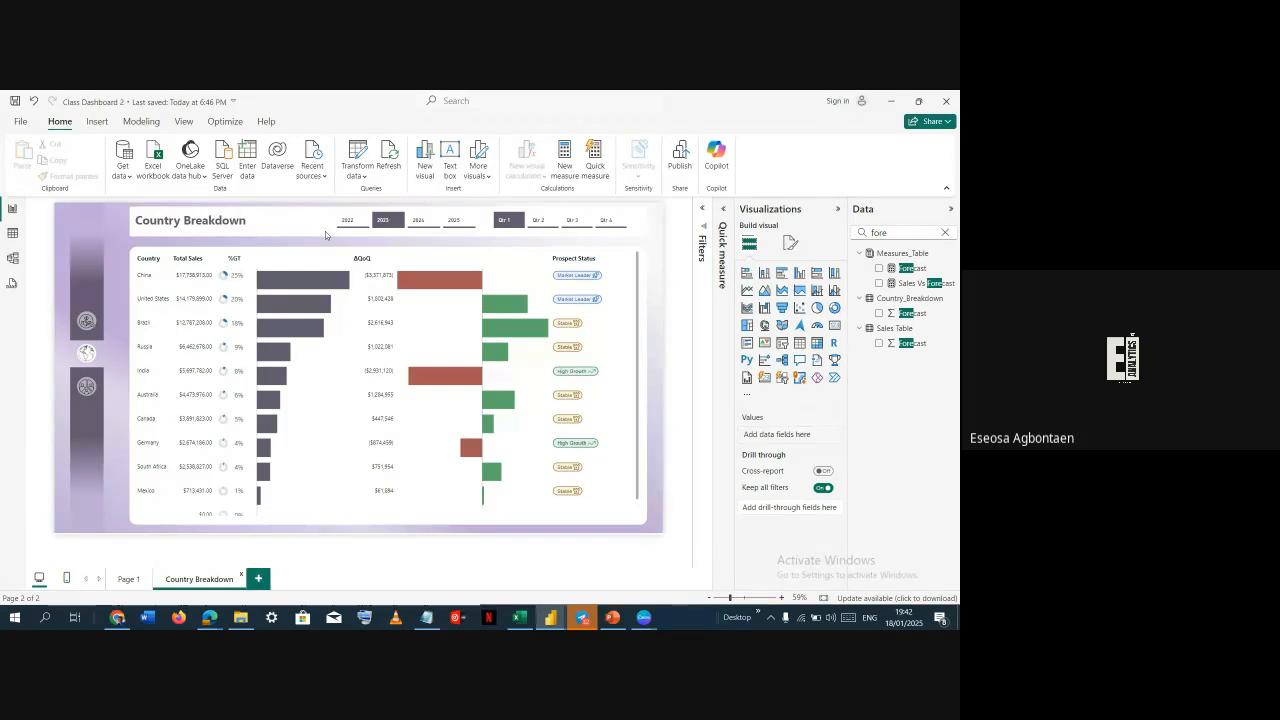
{"action": "key", "text": "alt+Tab"}
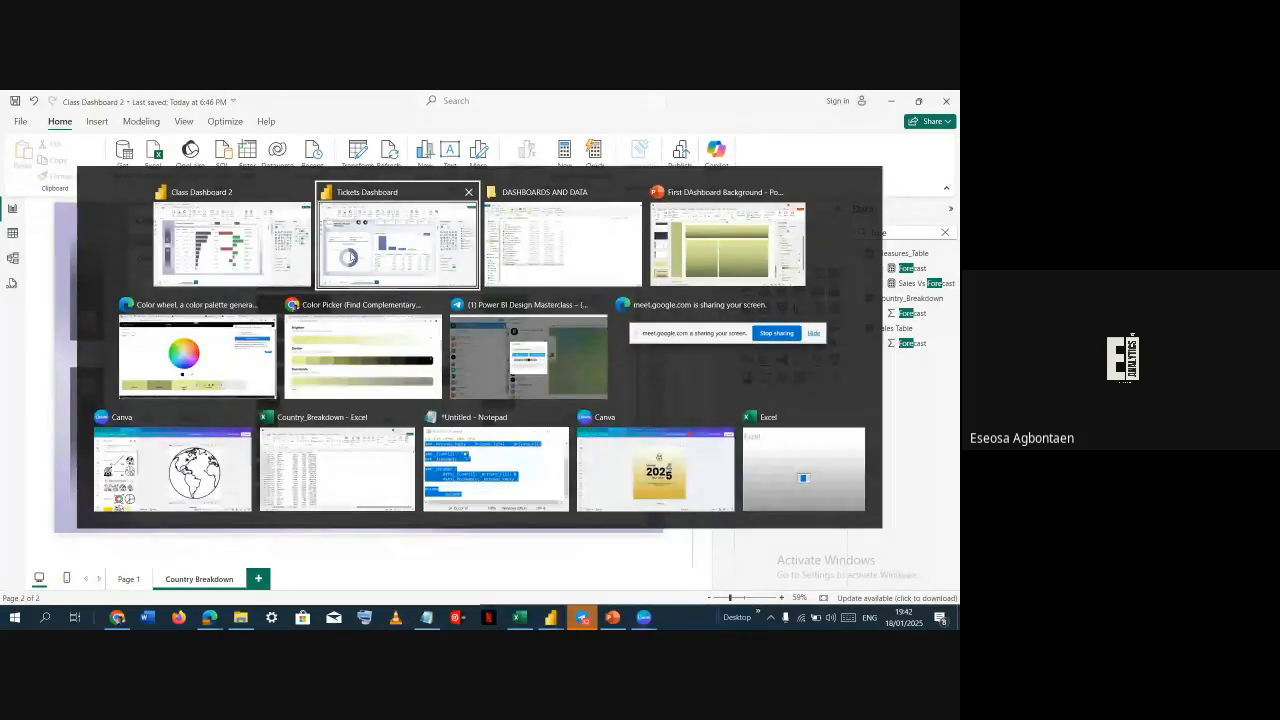
{"action": "left_click", "coordinate": [202, 260]}
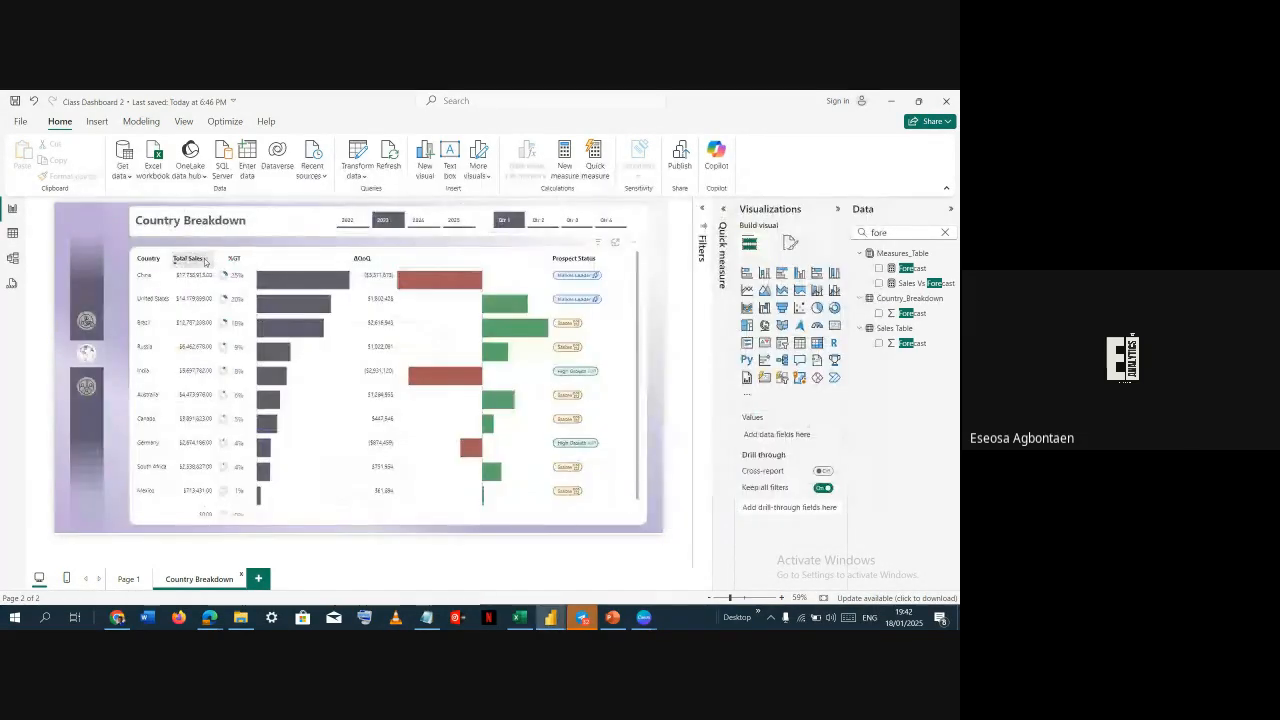
{"action": "left_click", "coordinate": [944, 232]}
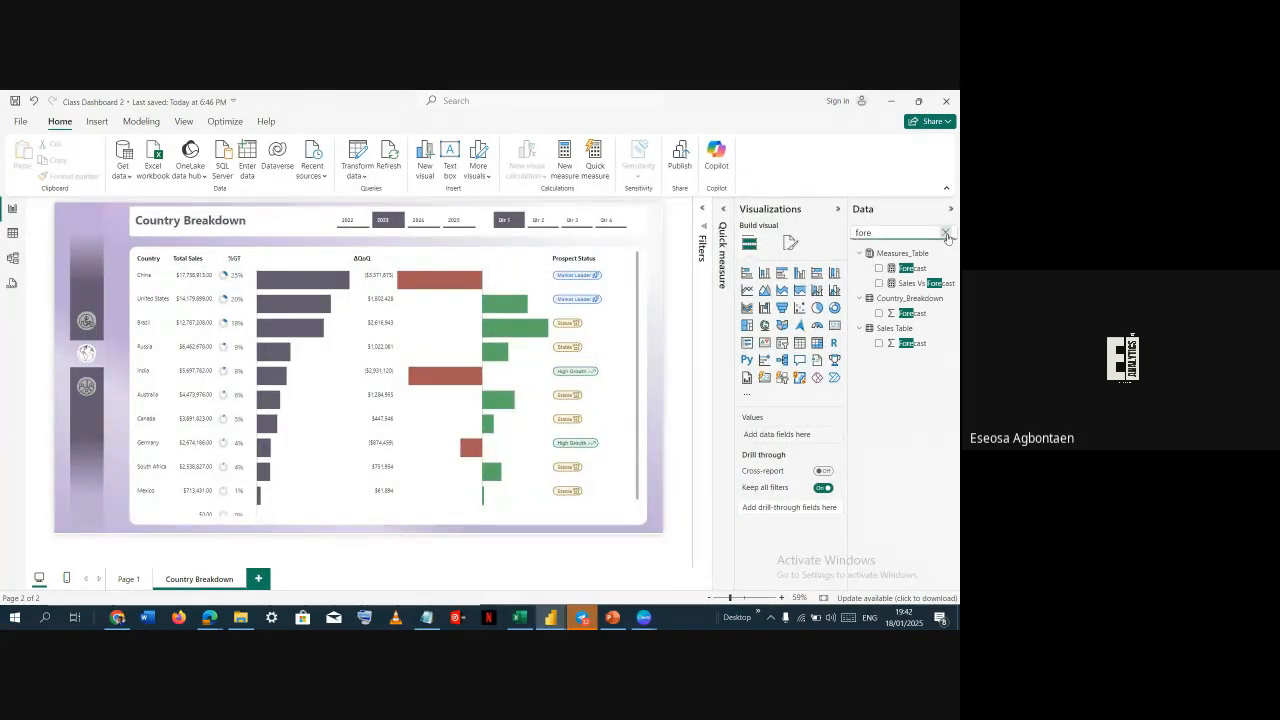
Browse the Data pane tables, collapsing Measures_Table and expanding DateTable
{"action": "left_click", "coordinate": [859, 253]}
{"action": "left_click", "coordinate": [859, 268]}
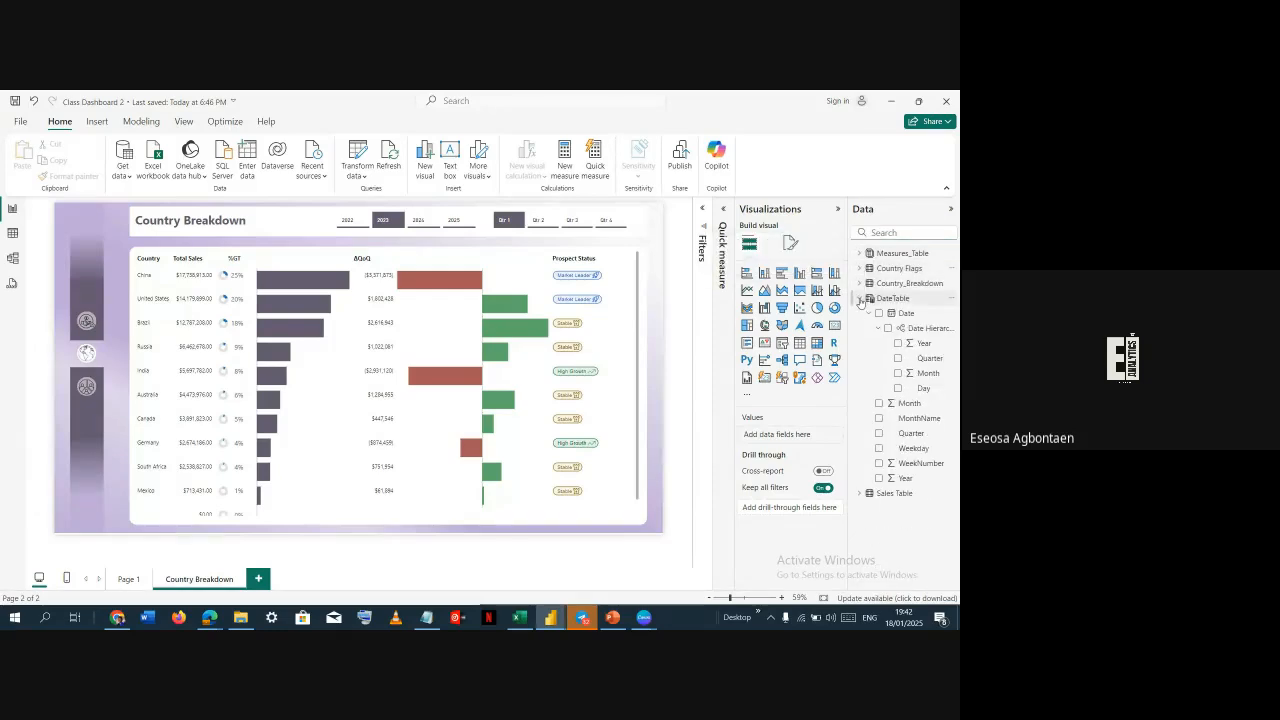
{"action": "left_click", "coordinate": [859, 298]}
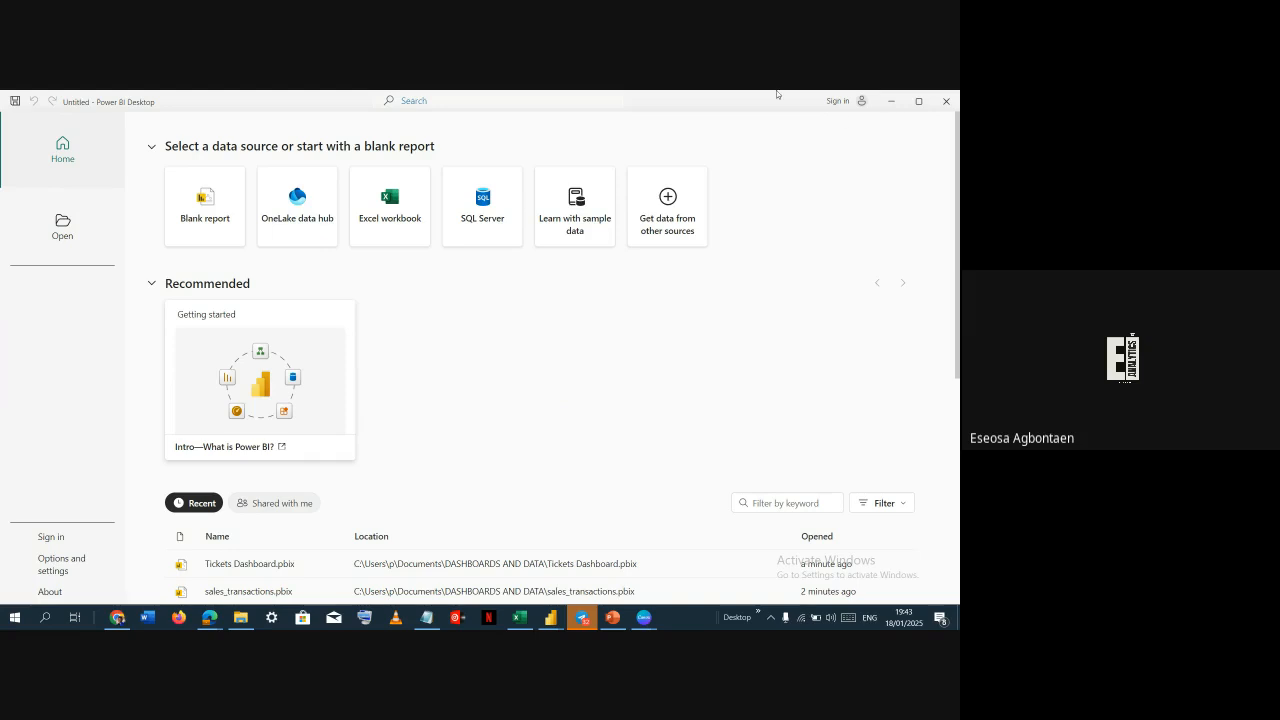
Start a blank report in the untitled Power BI window, then return to Class Dashboard 2
{"action": "left_click", "coordinate": [222, 196]}
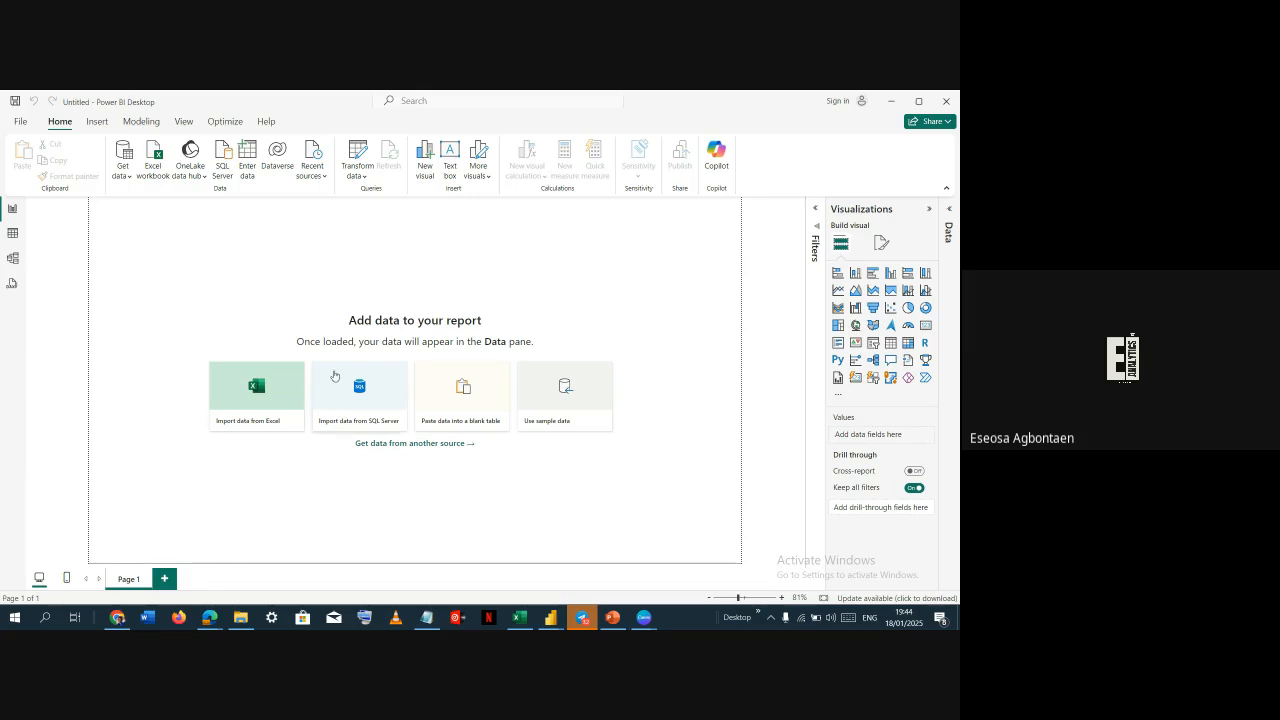
{"action": "key", "text": "alt+Tab"}
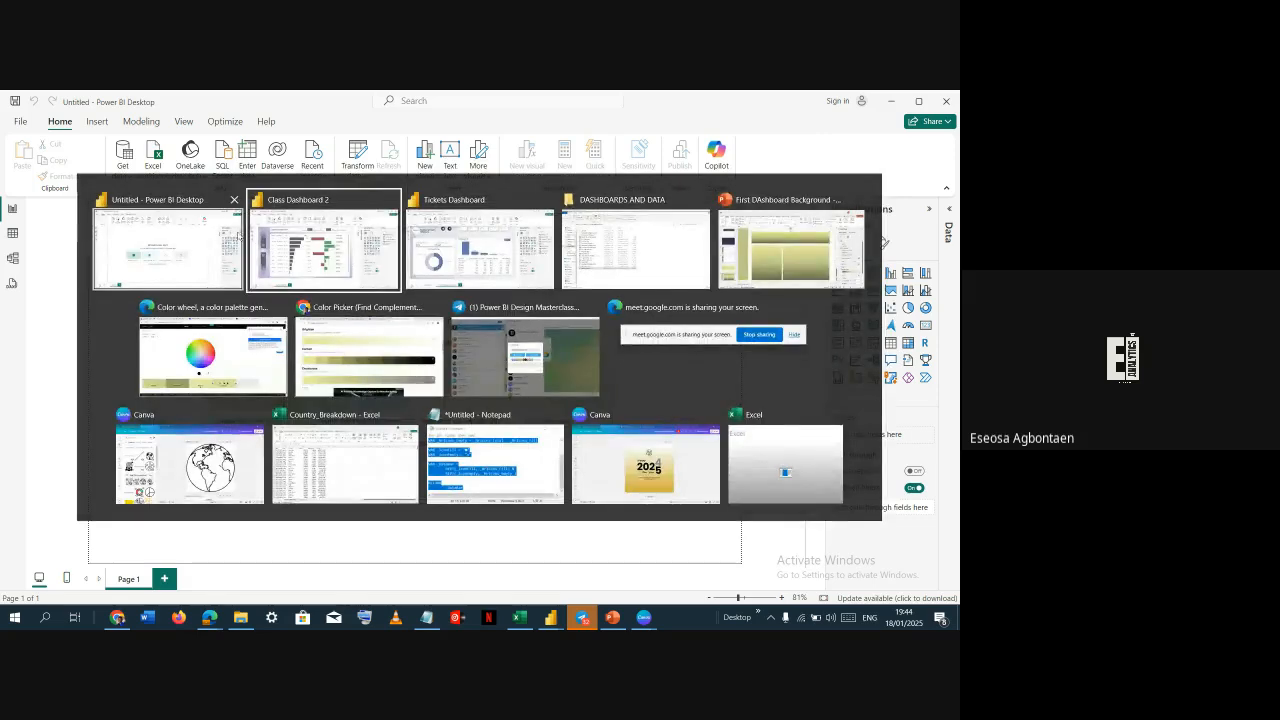
{"action": "left_click", "coordinate": [318, 231]}
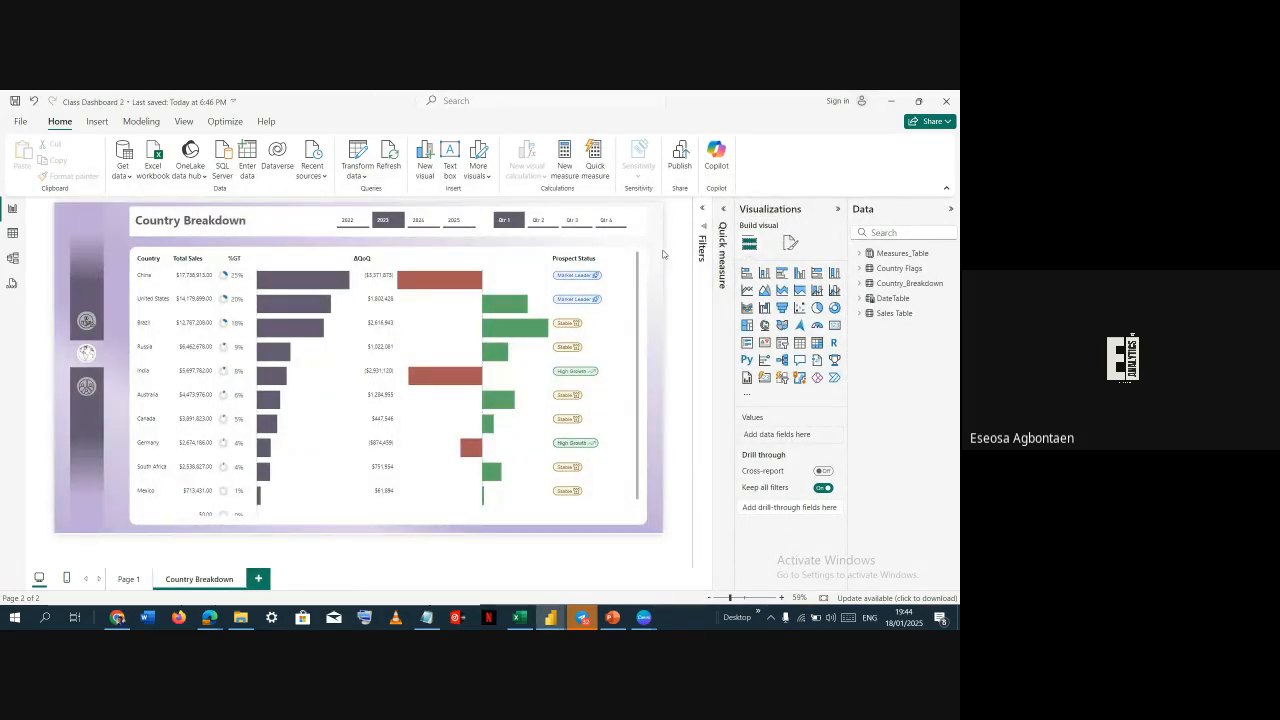
Expand Measures_Table and its Chip Chooser SVGs folder to browse the measures
{"action": "left_click", "coordinate": [859, 253]}
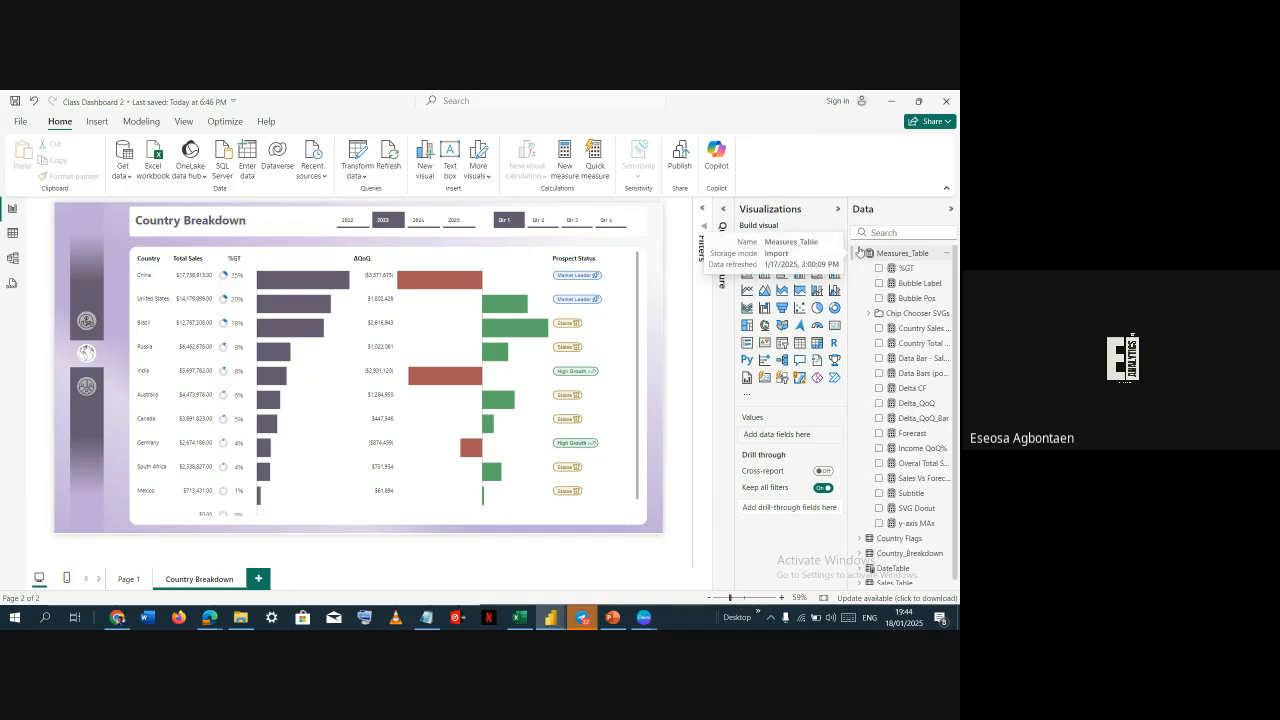
{"action": "scroll", "coordinate": [885, 292], "scroll_direction": "down", "scroll_amount": 1}
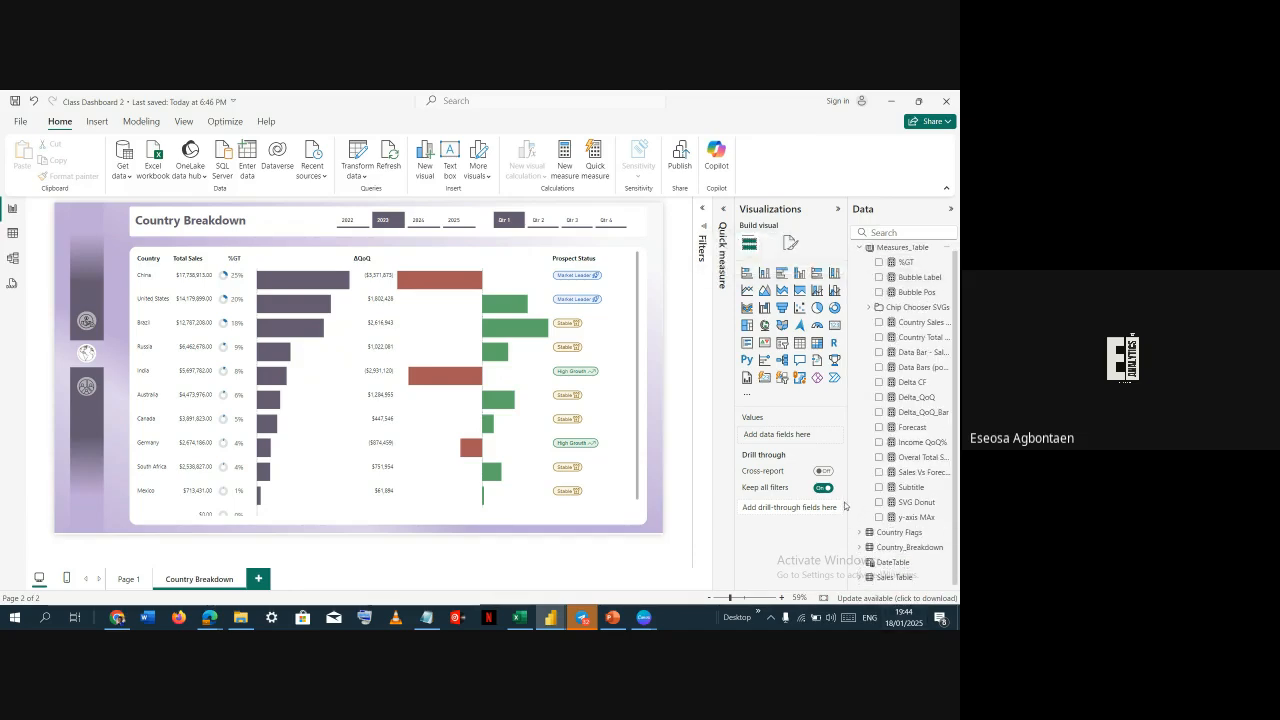
{"action": "left_click", "coordinate": [869, 307]}
{"action": "scroll", "coordinate": [869, 310], "scroll_direction": "down", "scroll_amount": 3}
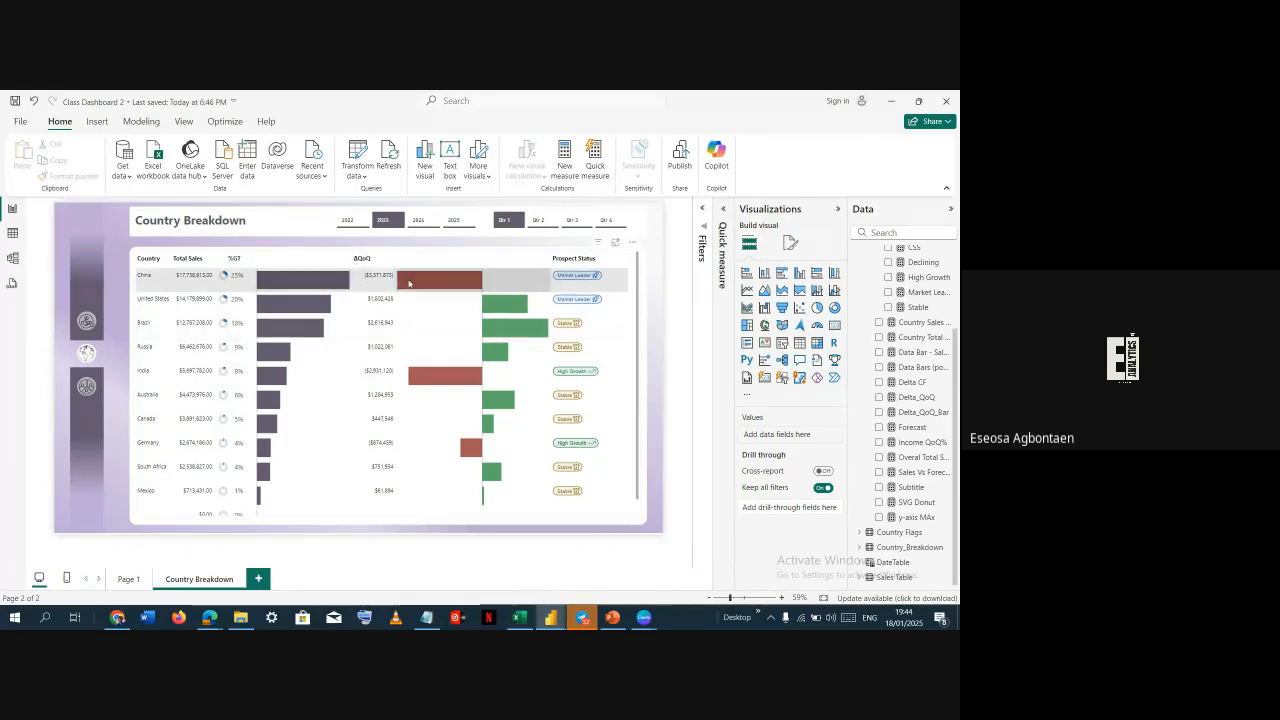
{"action": "scroll", "coordinate": [938, 284], "scroll_direction": "up", "scroll_amount": 3}
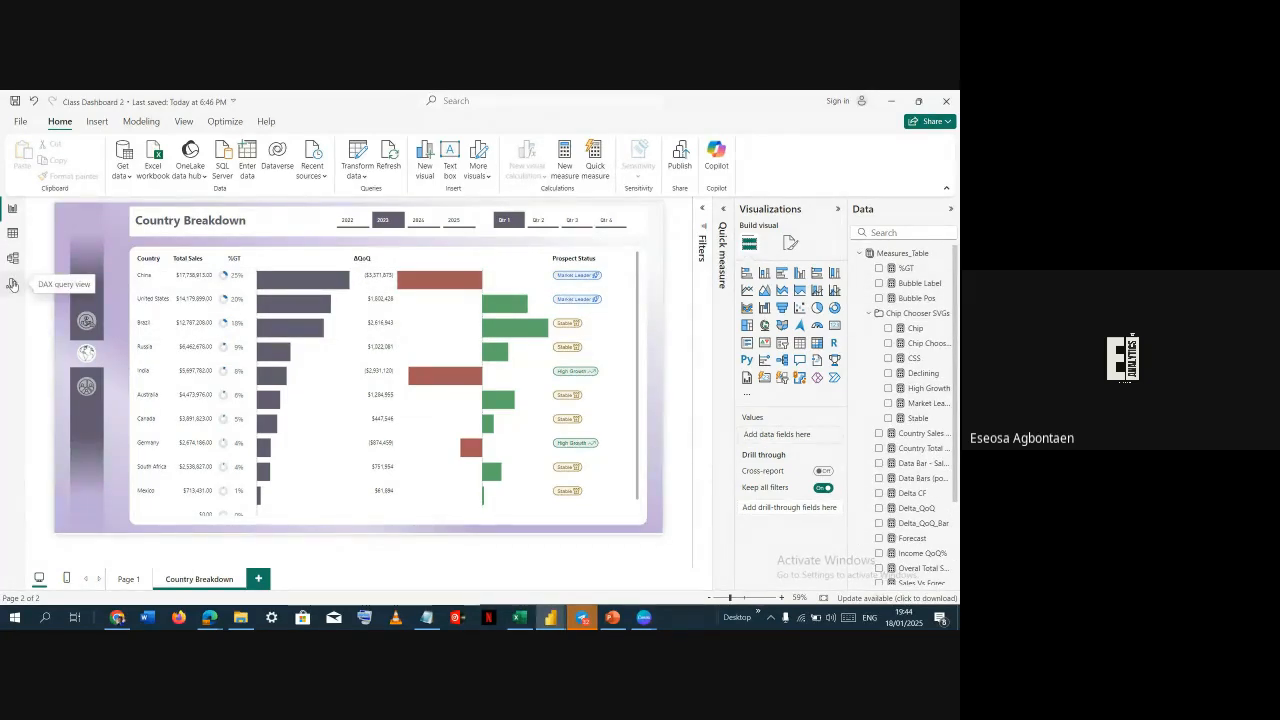
Open the DAX query view and clear the sample query
{"action": "left_click", "coordinate": [12, 285]}
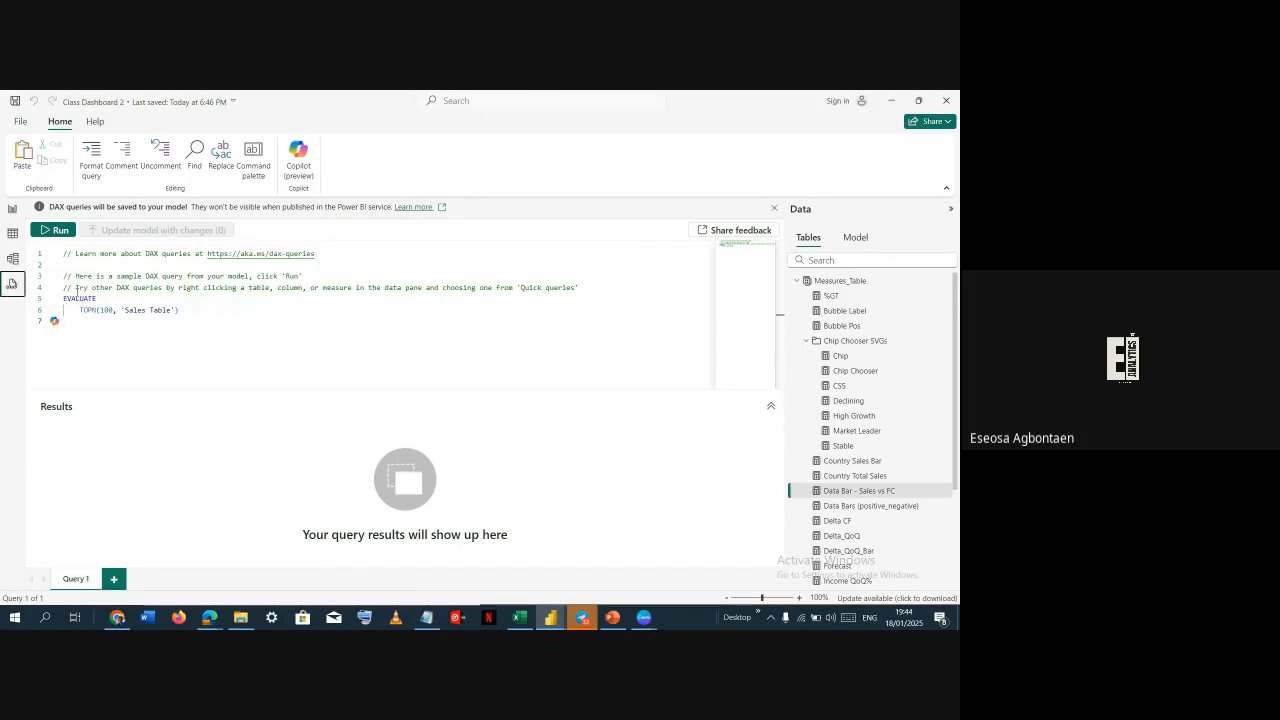
{"action": "key", "text": "ctrl+a"}
{"action": "left_click", "coordinate": [88, 320]}
{"action": "key", "text": "ctrl+a"}
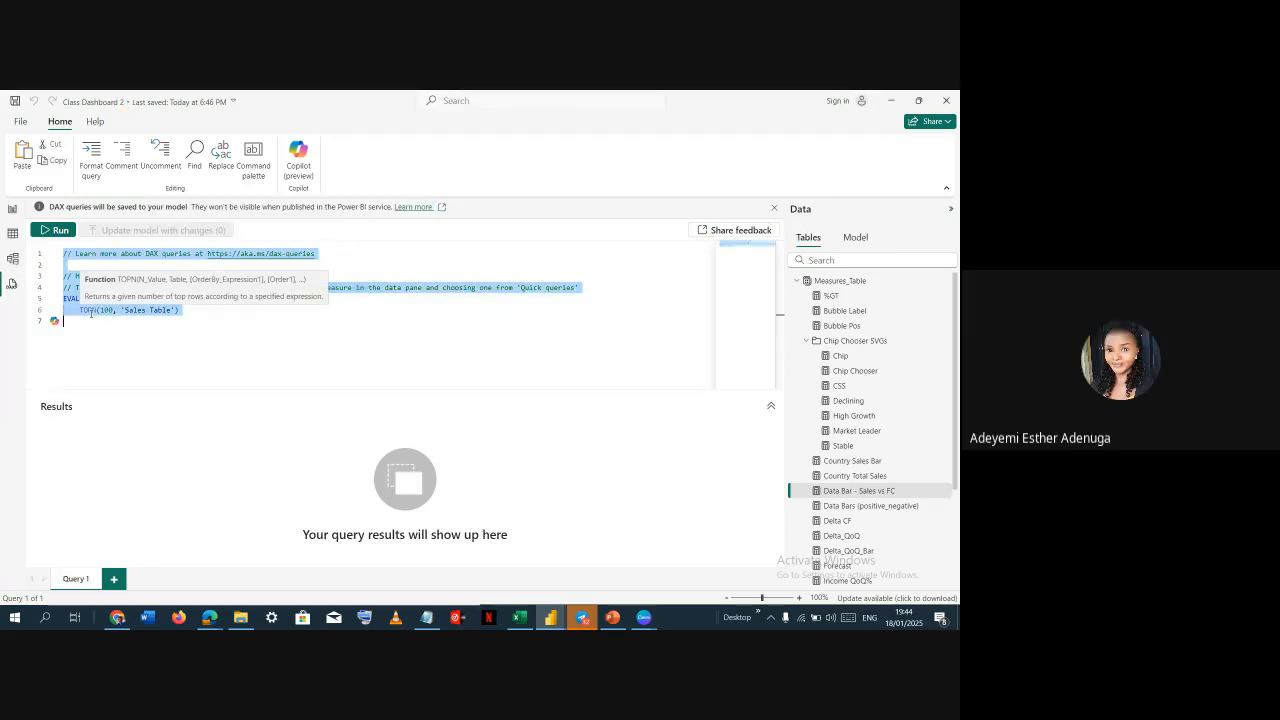
{"action": "key", "text": "Delete"}
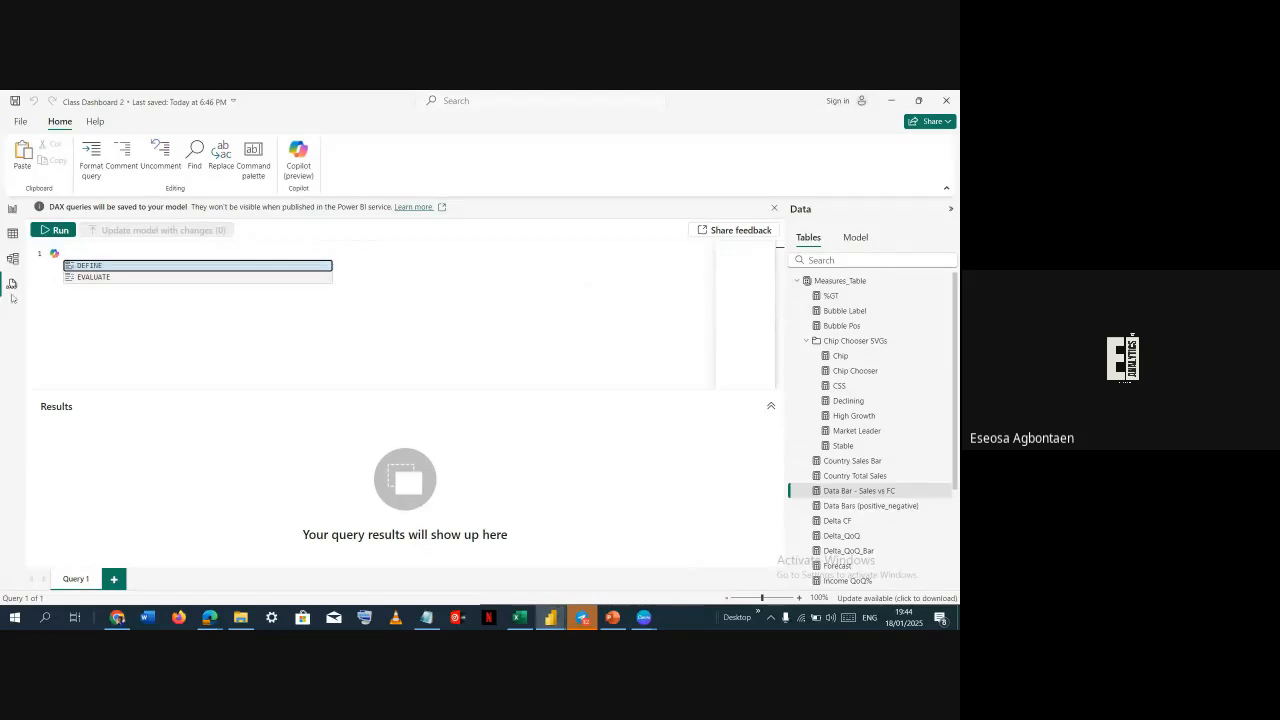
Return to the report view and scroll through the Measures_Table measures
{"action": "left_click", "coordinate": [12, 210]}
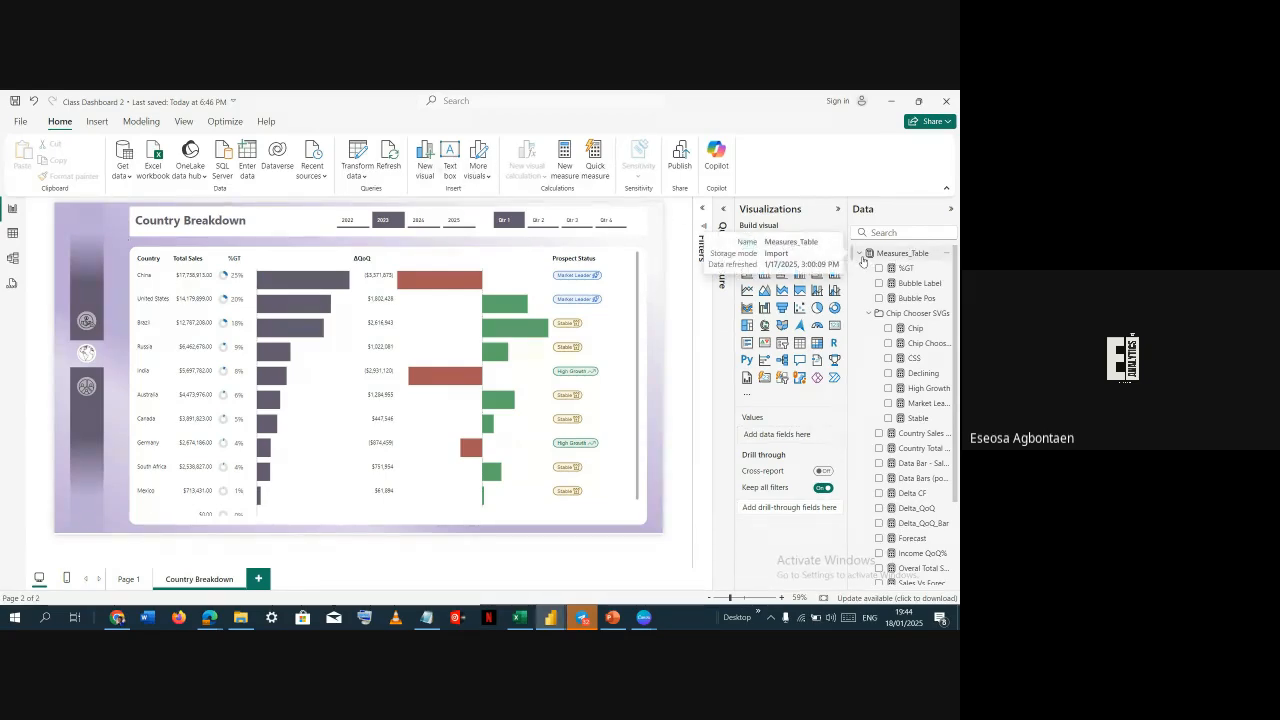
{"action": "scroll", "coordinate": [893, 291], "scroll_direction": "down", "scroll_amount": 2}
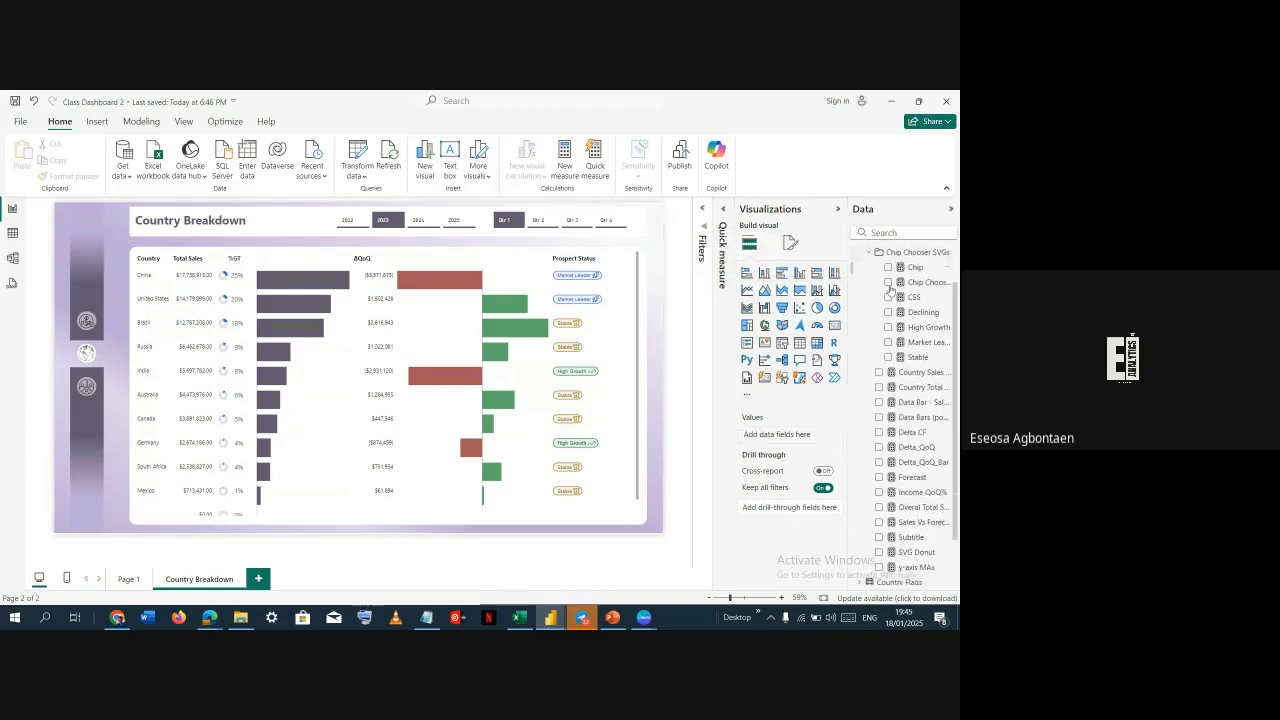
{"action": "scroll", "coordinate": [893, 298], "scroll_direction": "up", "scroll_amount": 2}
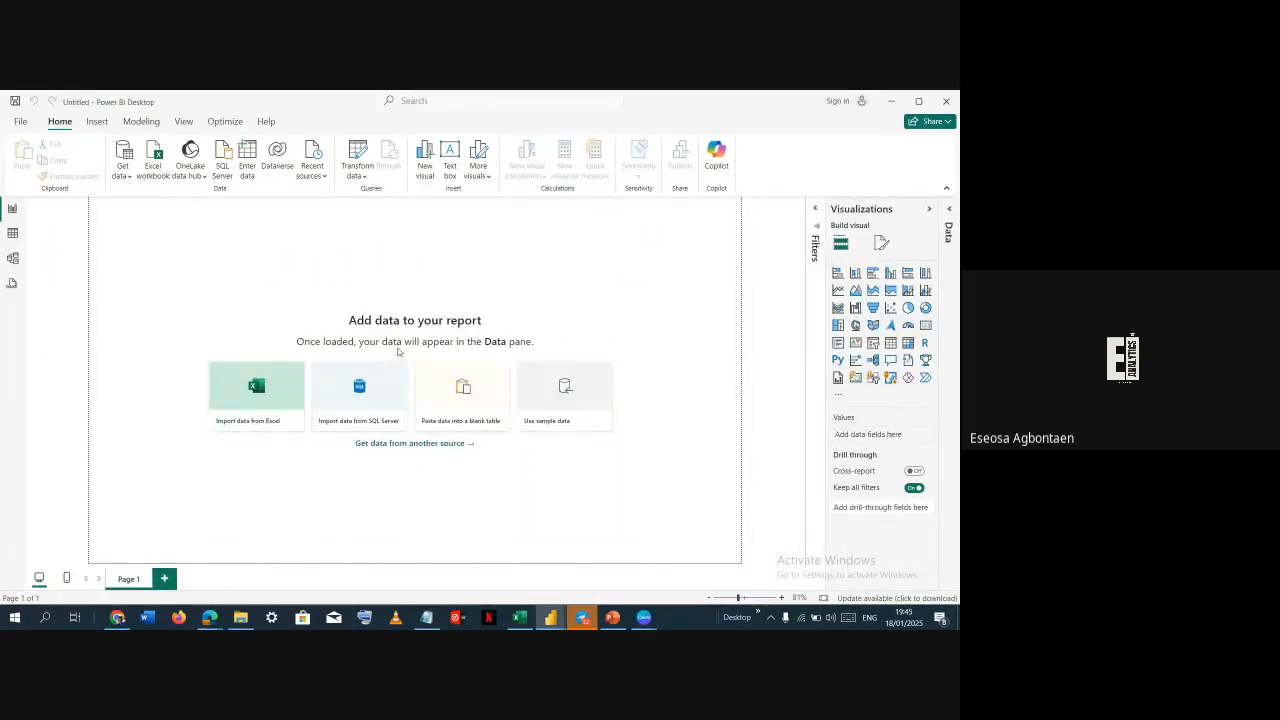
{"action": "key", "text": "alt+Tab"}
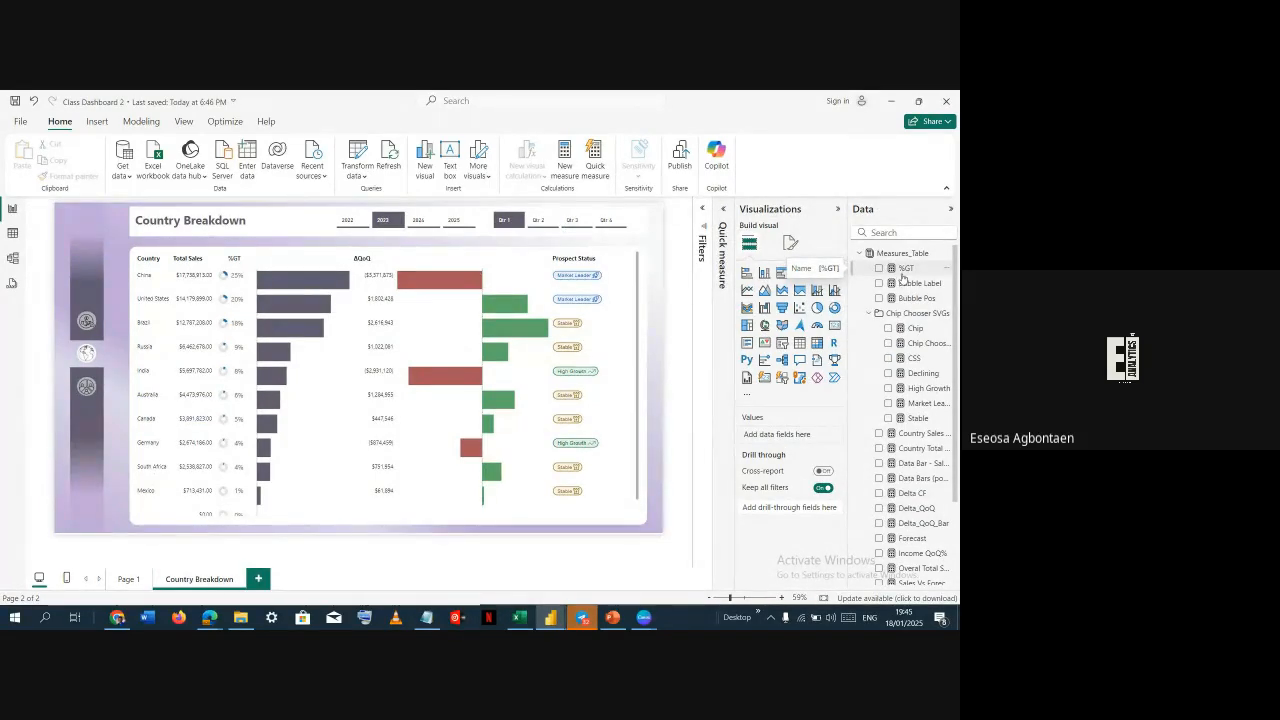
Select the %GT measure's full DAX formula and switch to a blank Notepad
{"action": "left_click", "coordinate": [904, 270]}
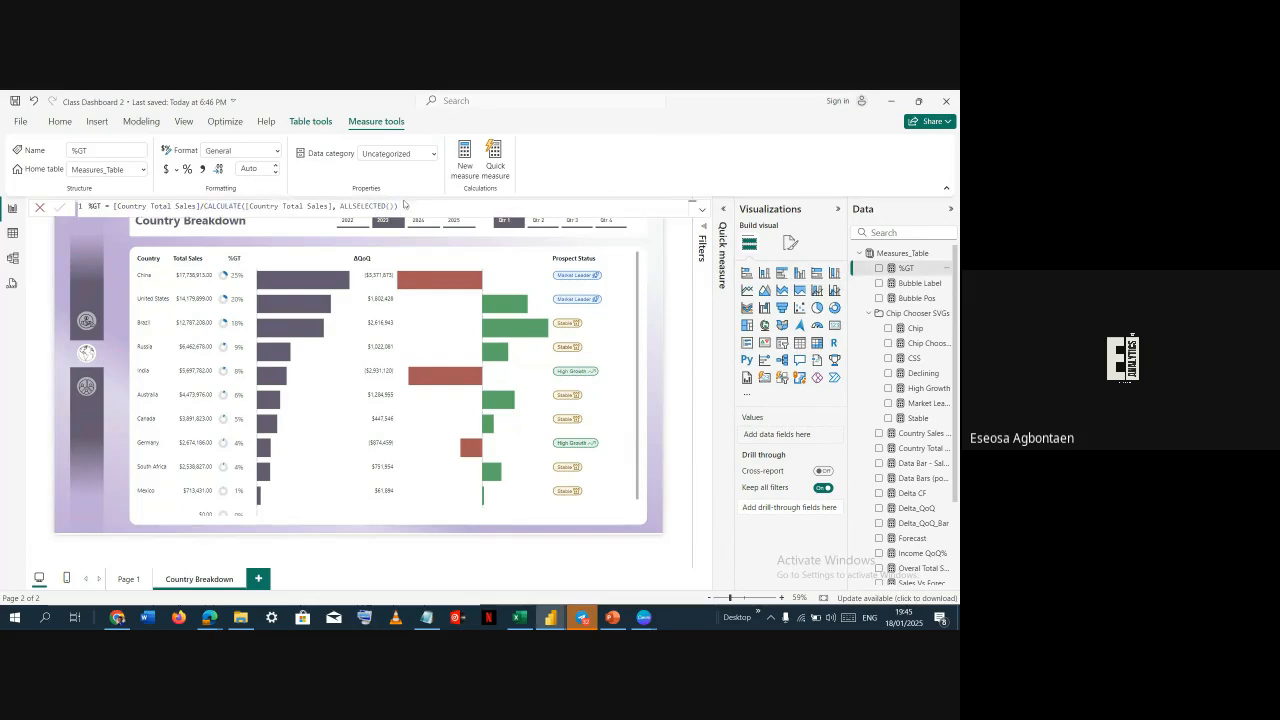
{"action": "triple_click", "coordinate": [653, 207]}
{"action": "key", "text": "ctrl+c"}
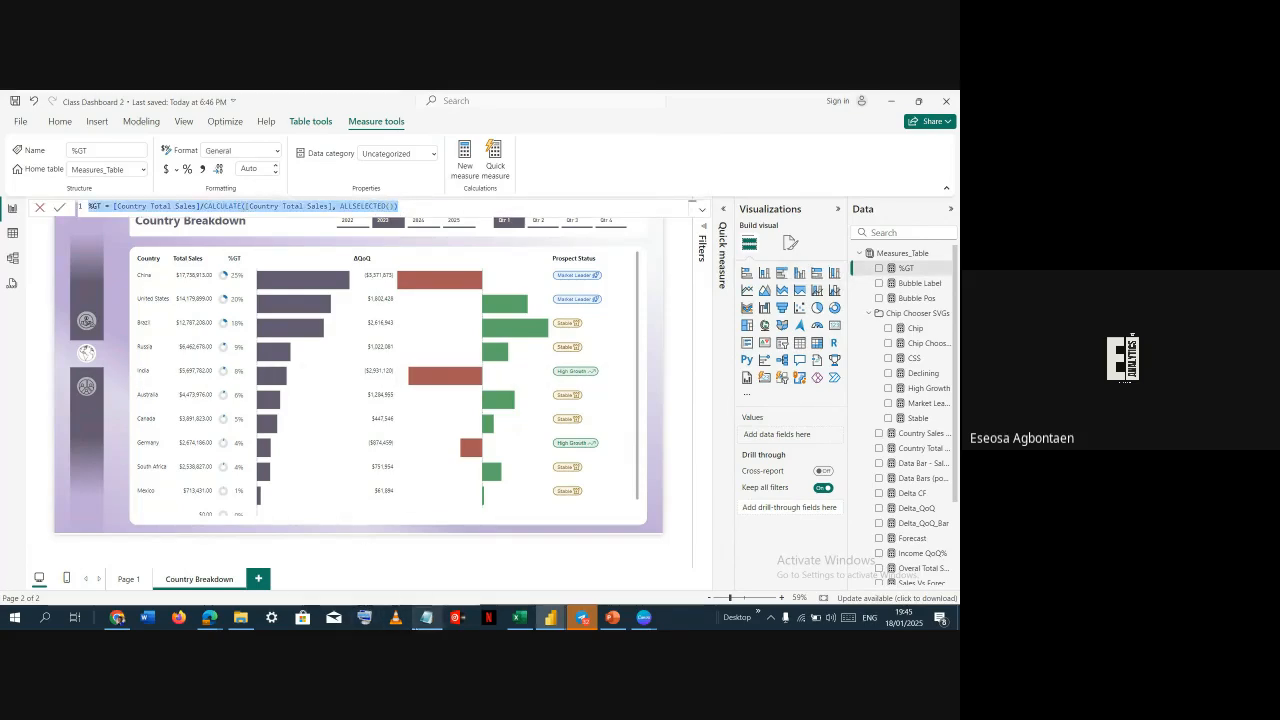
{"action": "left_click", "coordinate": [427, 617]}
{"action": "key", "text": "Delete"}
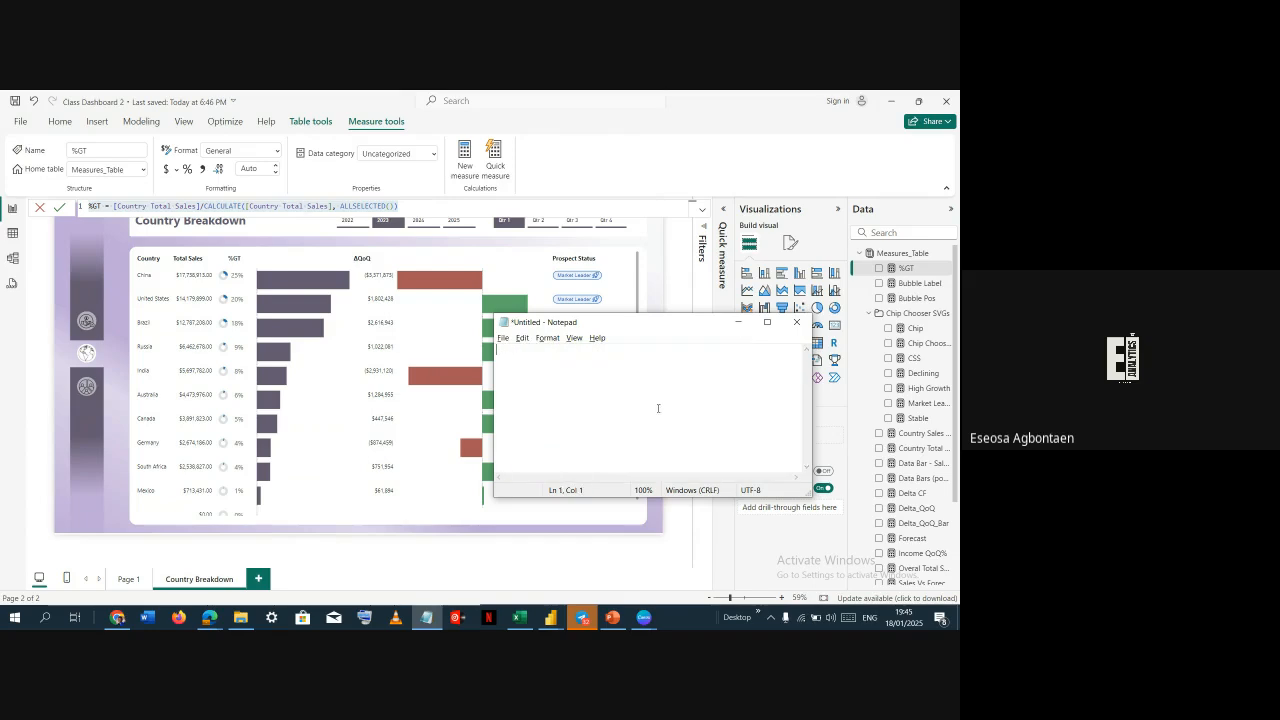
Paste the %GT formula into Notepad, then clear the text and close Notepad
{"action": "key", "text": "ctrl+v"}
{"action": "key", "text": "Return"}
{"action": "key", "text": "Return"}
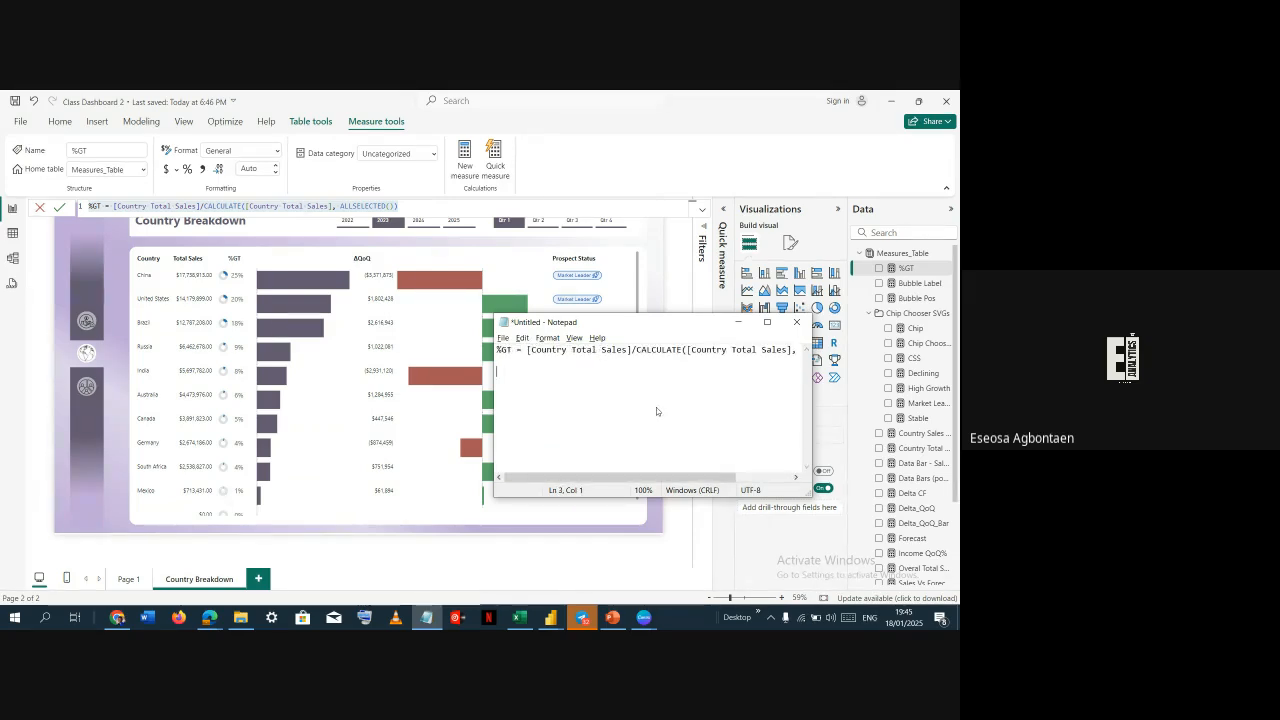
{"action": "key", "text": "ctrl+a"}
{"action": "key", "text": "Delete"}
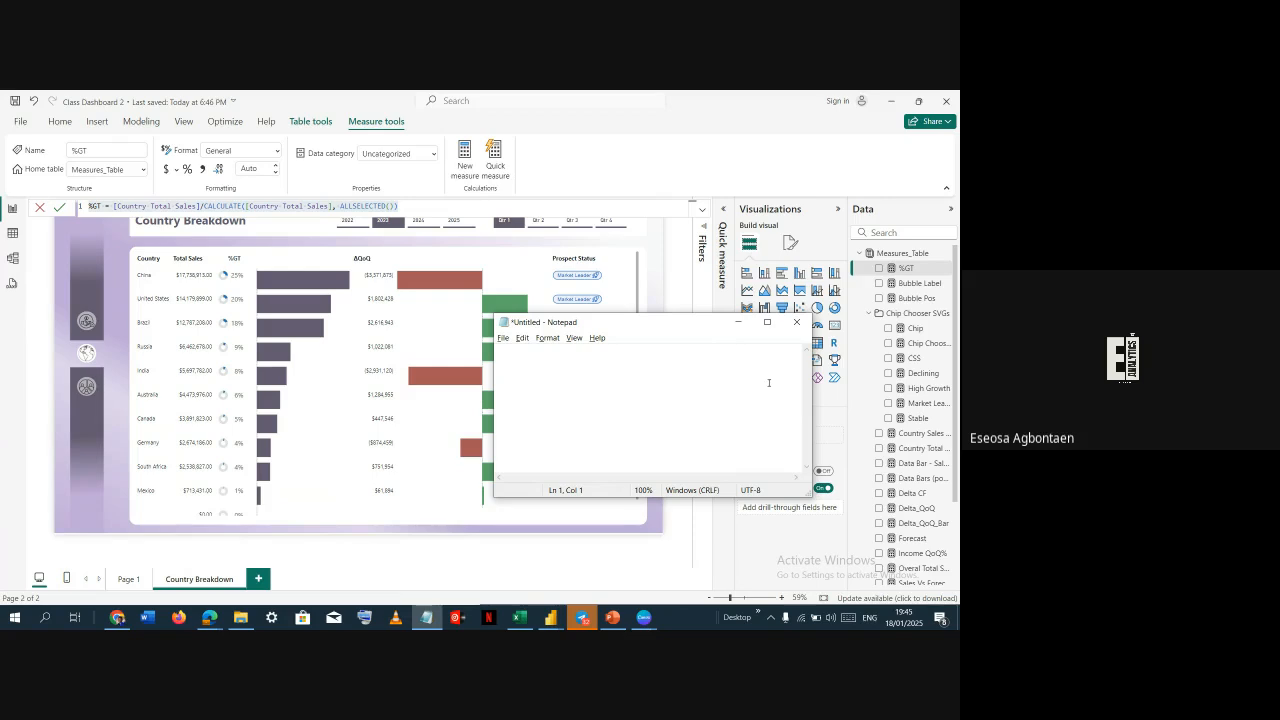
{"action": "left_click", "coordinate": [796, 321]}
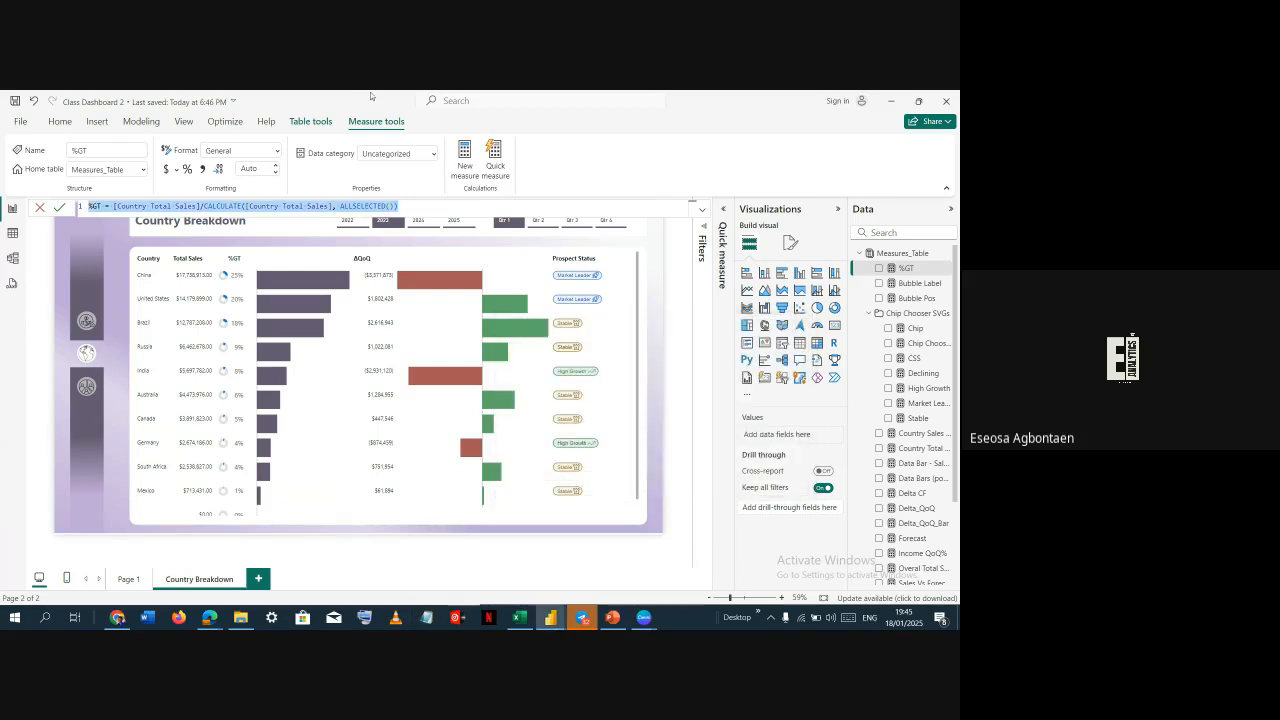
Open the DAX query view and expand each table in the Data pane to examine its fields, then collapse them
{"action": "left_click", "coordinate": [669, 231]}
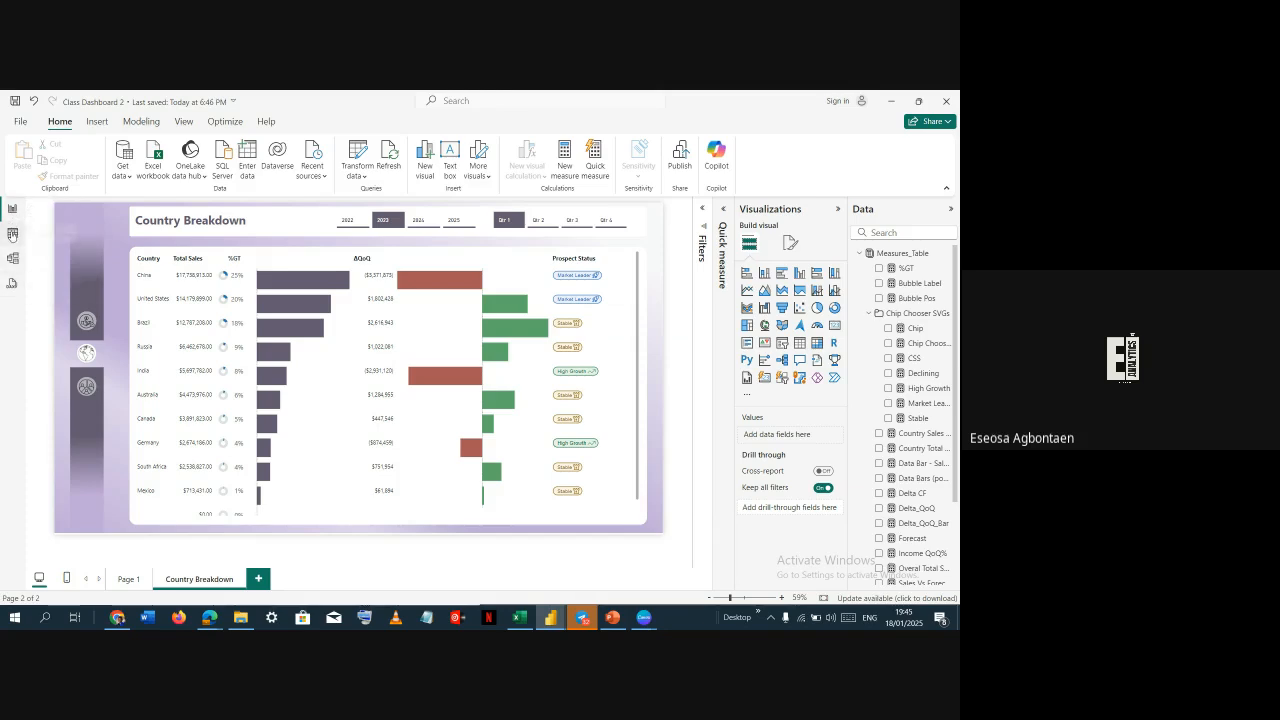
{"action": "left_click", "coordinate": [10, 285]}
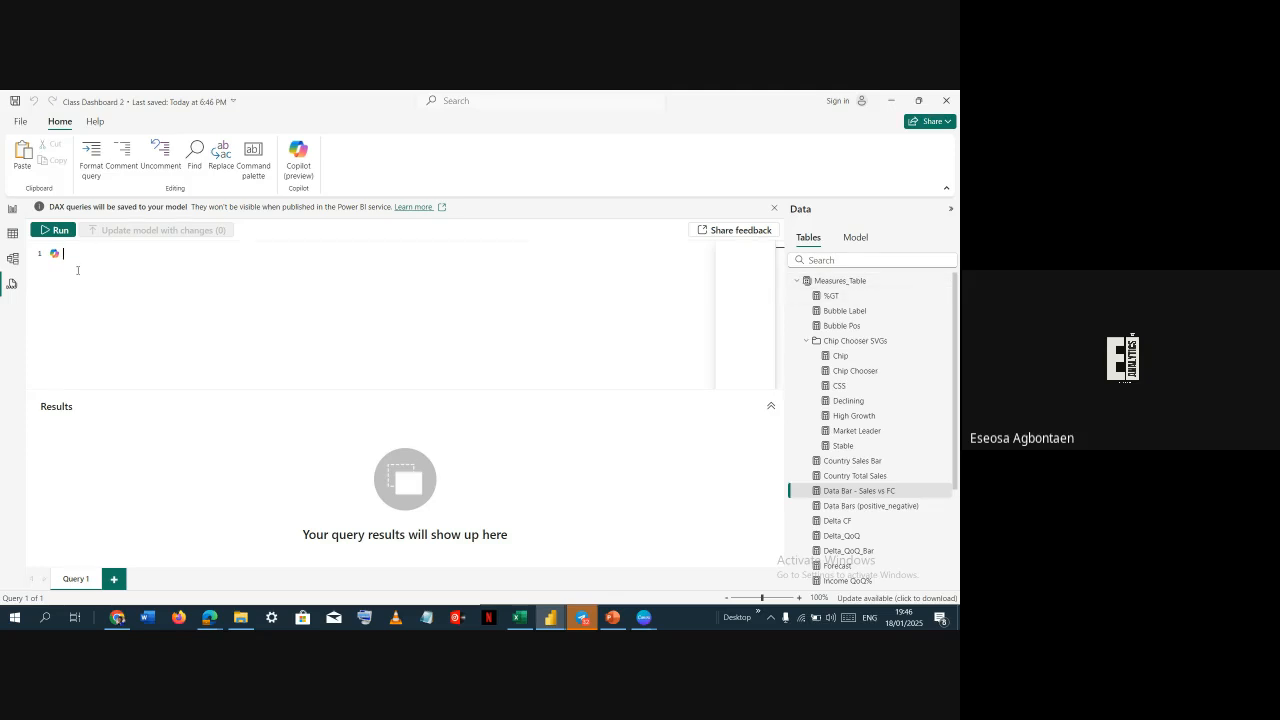
{"action": "left_click", "coordinate": [797, 282]}
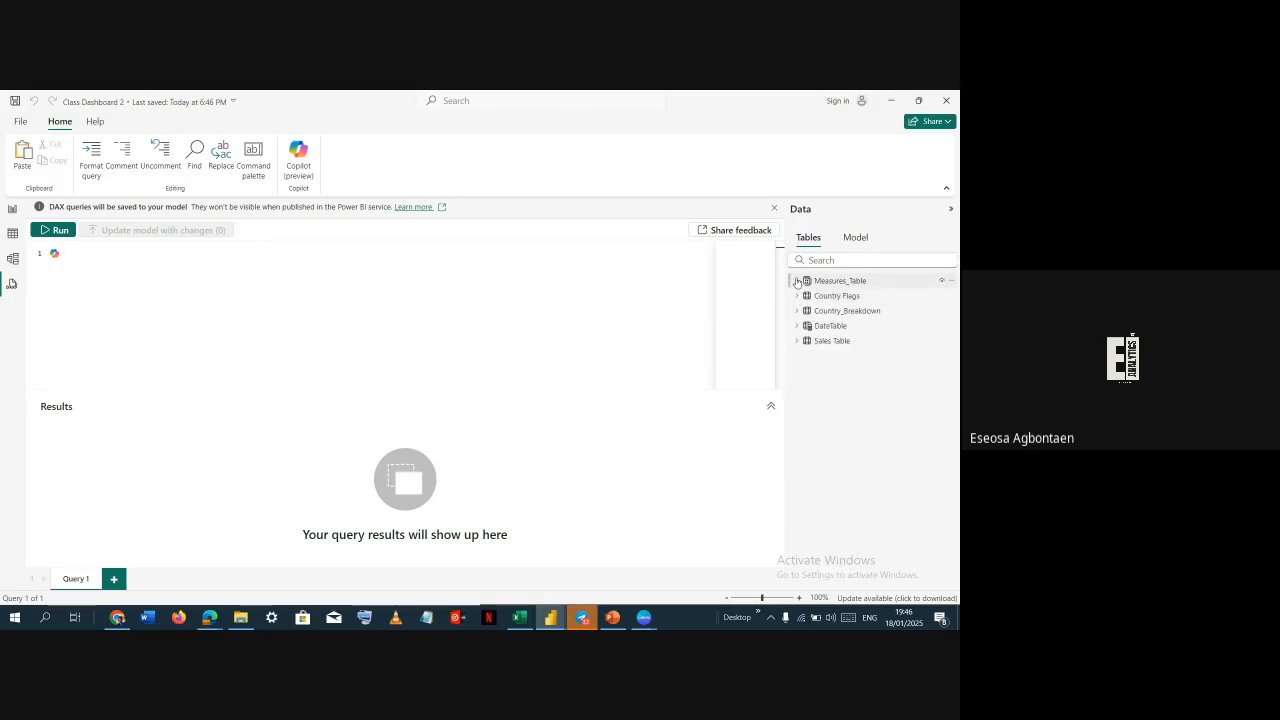
{"action": "left_click", "coordinate": [797, 282]}
{"action": "scroll", "coordinate": [823, 292], "scroll_direction": "down", "scroll_amount": 3}
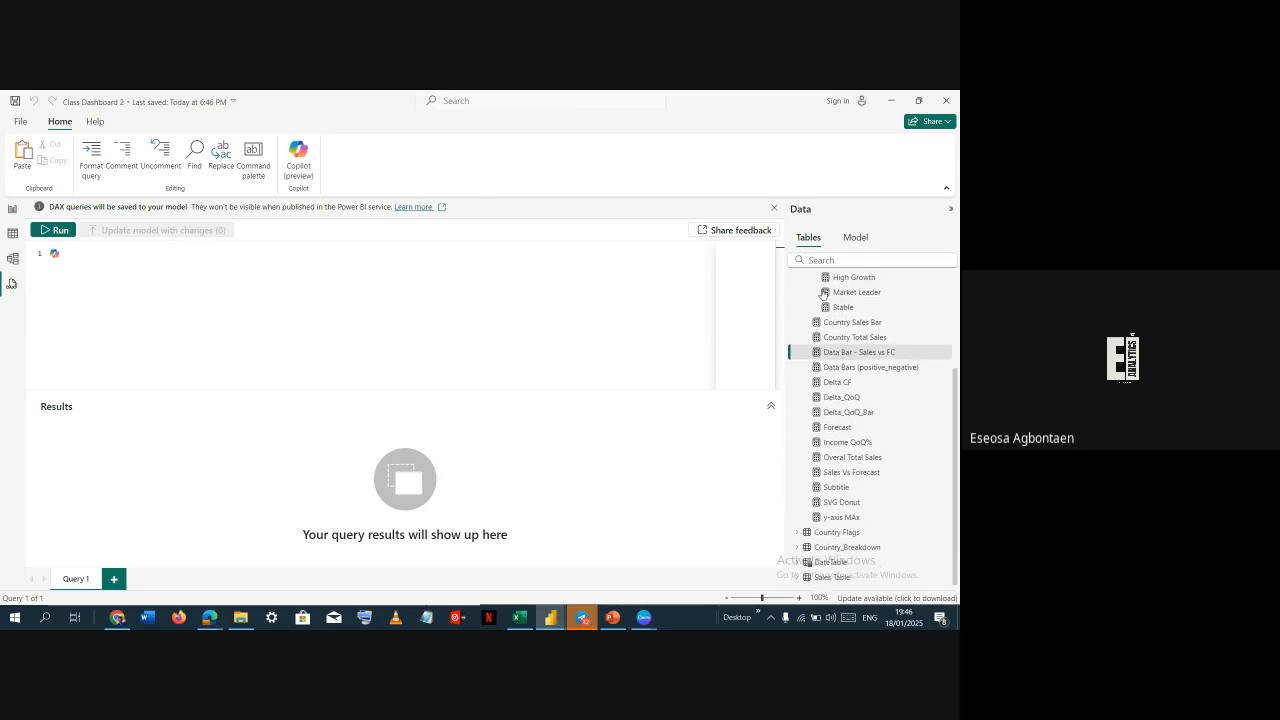
{"action": "scroll", "coordinate": [823, 292], "scroll_direction": "up", "scroll_amount": 3}
{"action": "left_click", "coordinate": [803, 283]}
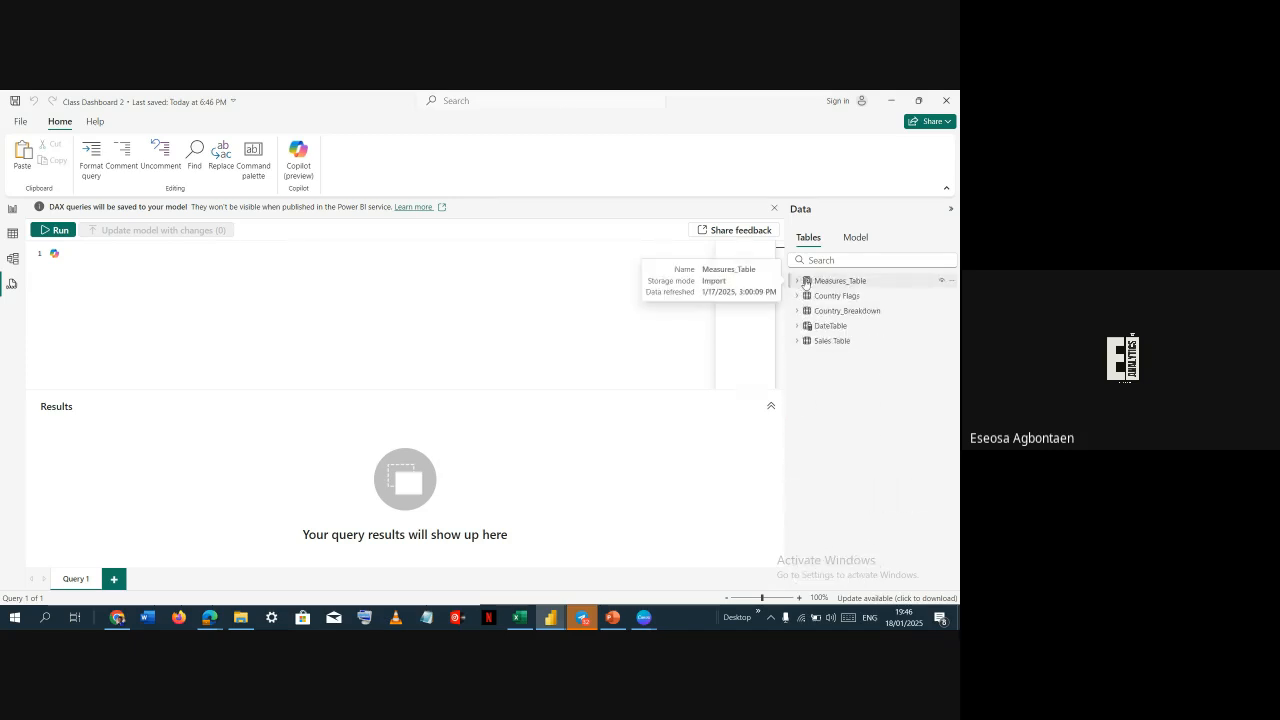
{"action": "left_click", "coordinate": [797, 296]}
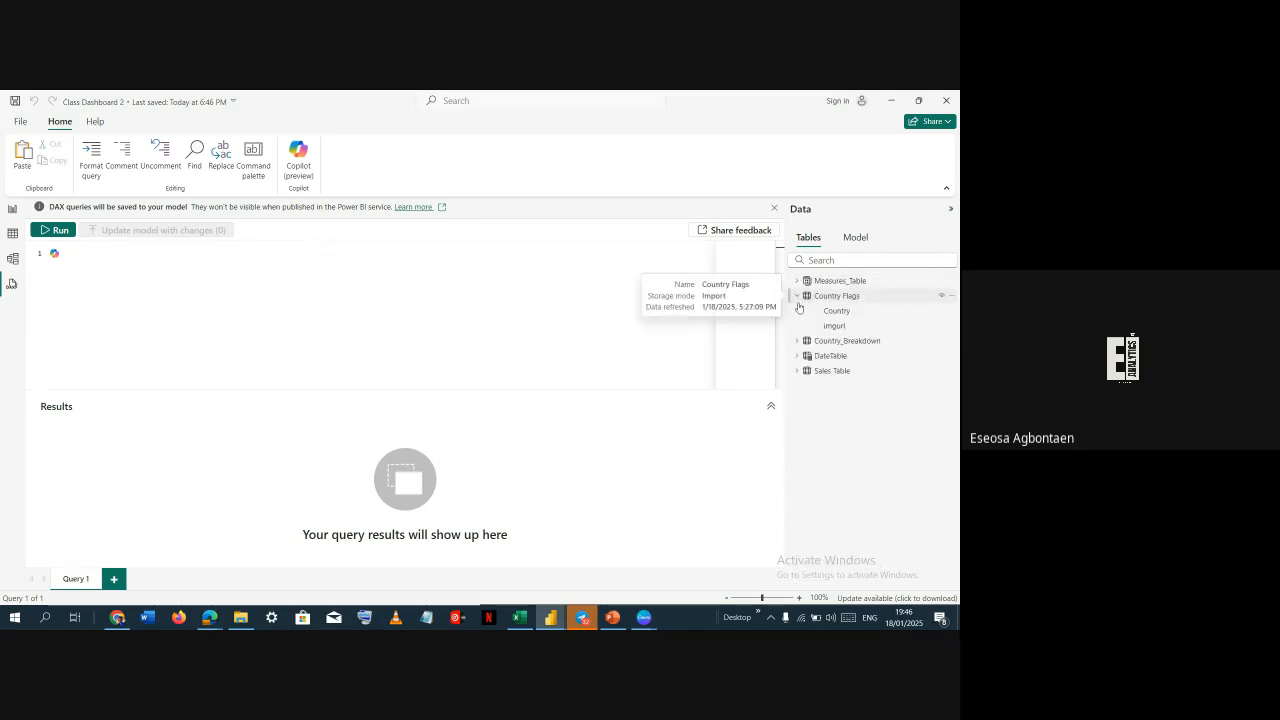
{"action": "left_click", "coordinate": [797, 341]}
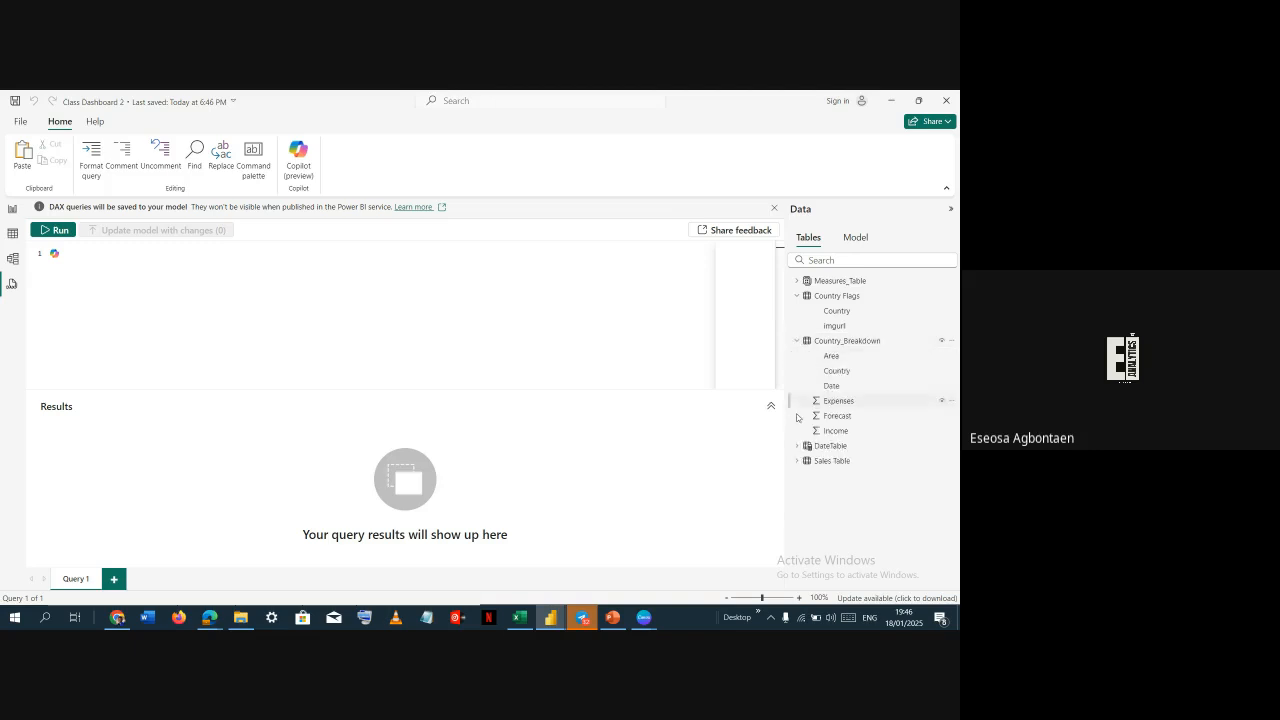
{"action": "left_click", "coordinate": [797, 446]}
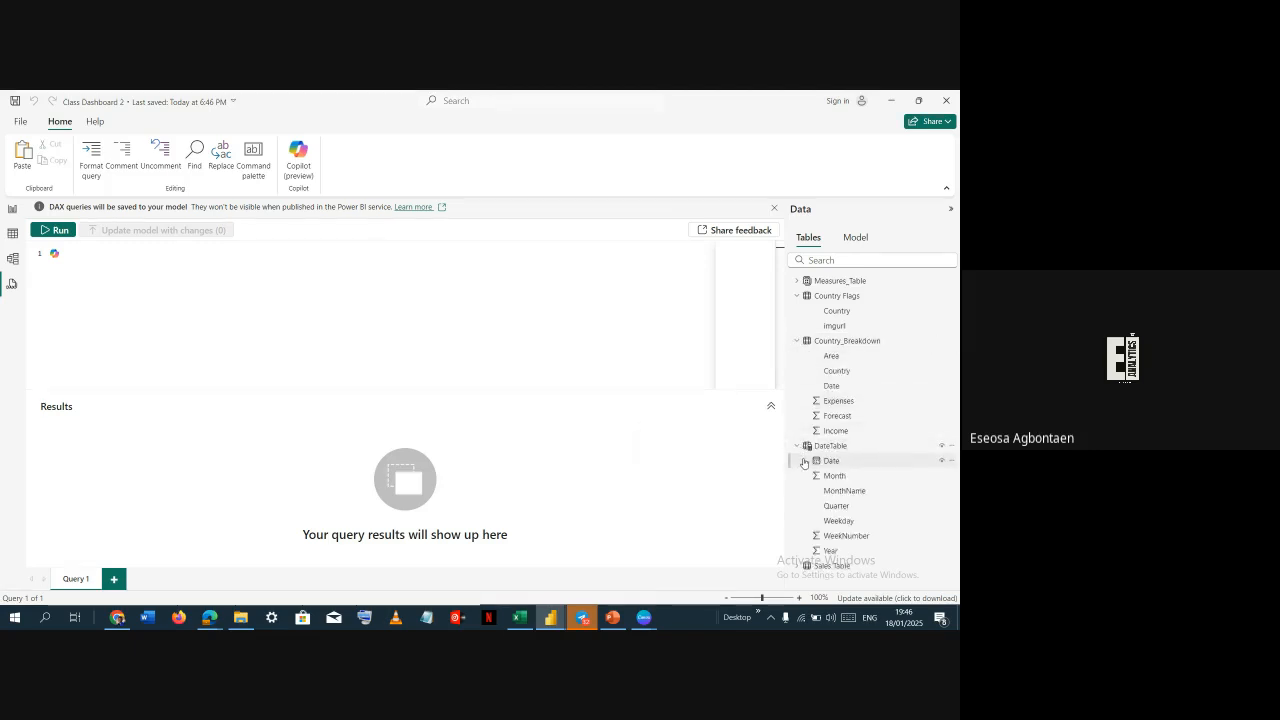
{"action": "left_click", "coordinate": [796, 568]}
{"action": "scroll", "coordinate": [841, 518], "scroll_direction": "down", "scroll_amount": 2}
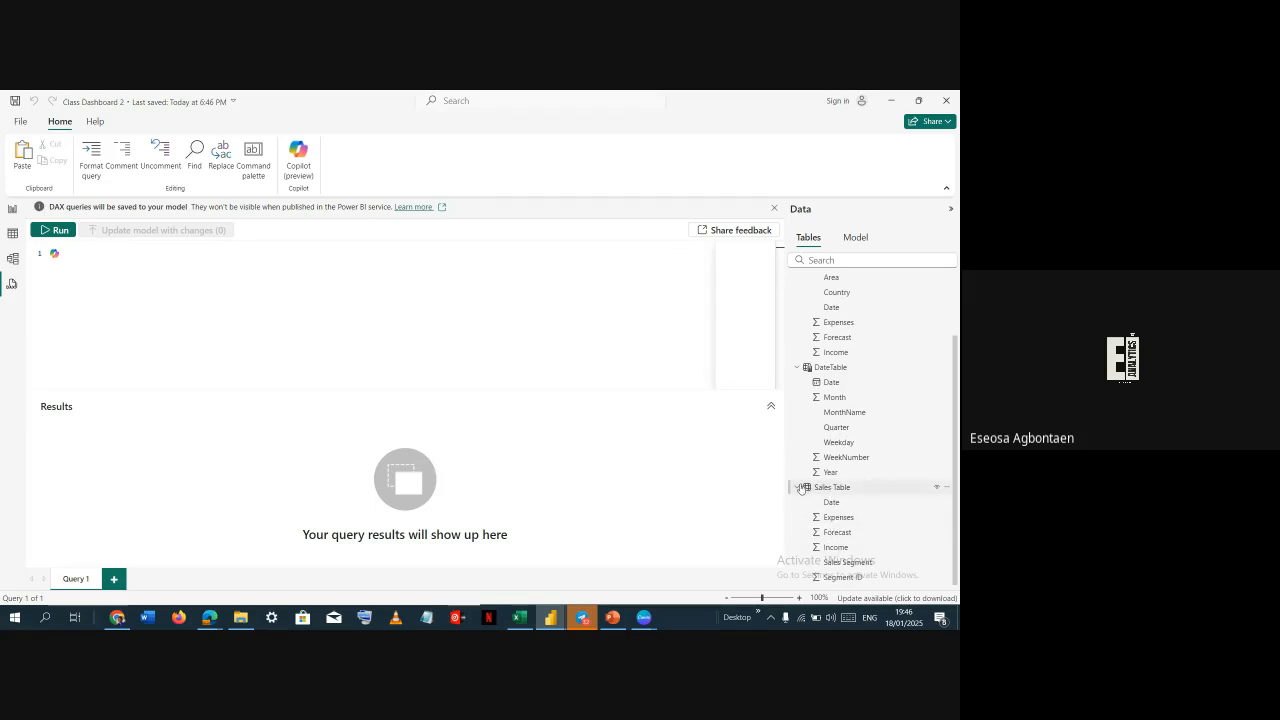
{"action": "scroll", "coordinate": [799, 470], "scroll_direction": "up", "scroll_amount": 2}
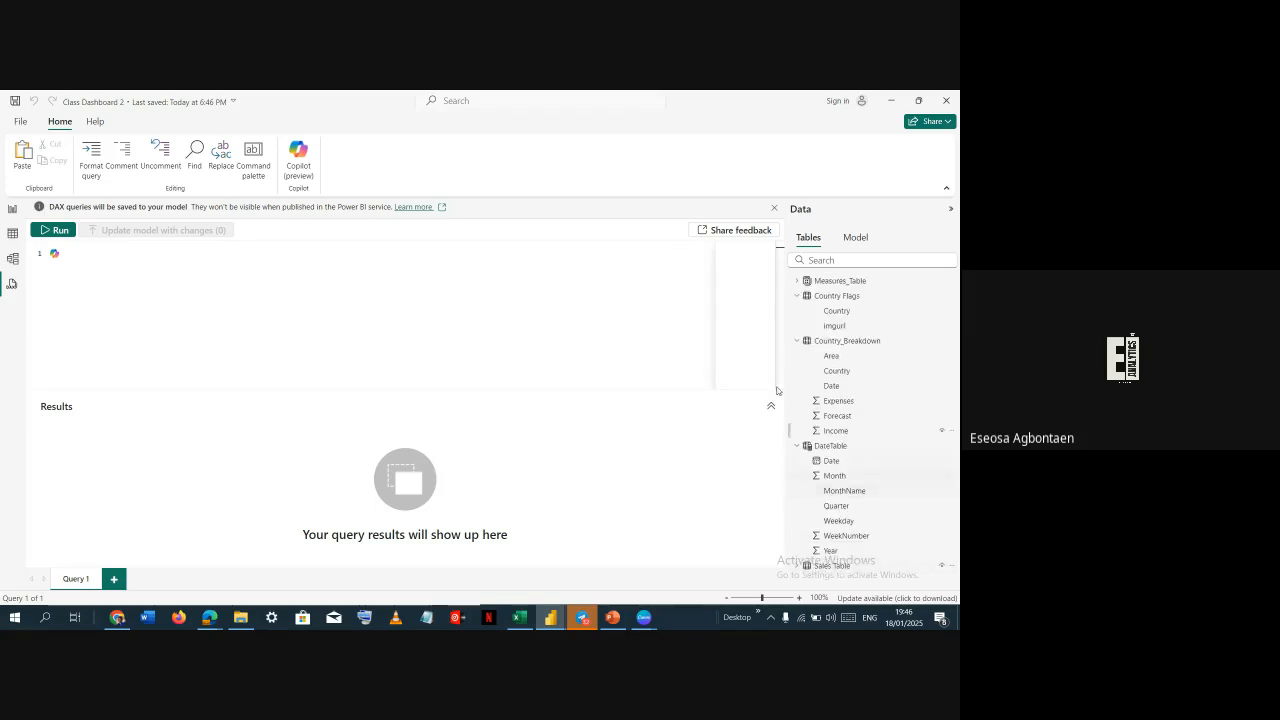
{"action": "left_click", "coordinate": [798, 447]}
{"action": "left_click", "coordinate": [798, 341]}
{"action": "left_click", "coordinate": [798, 297]}
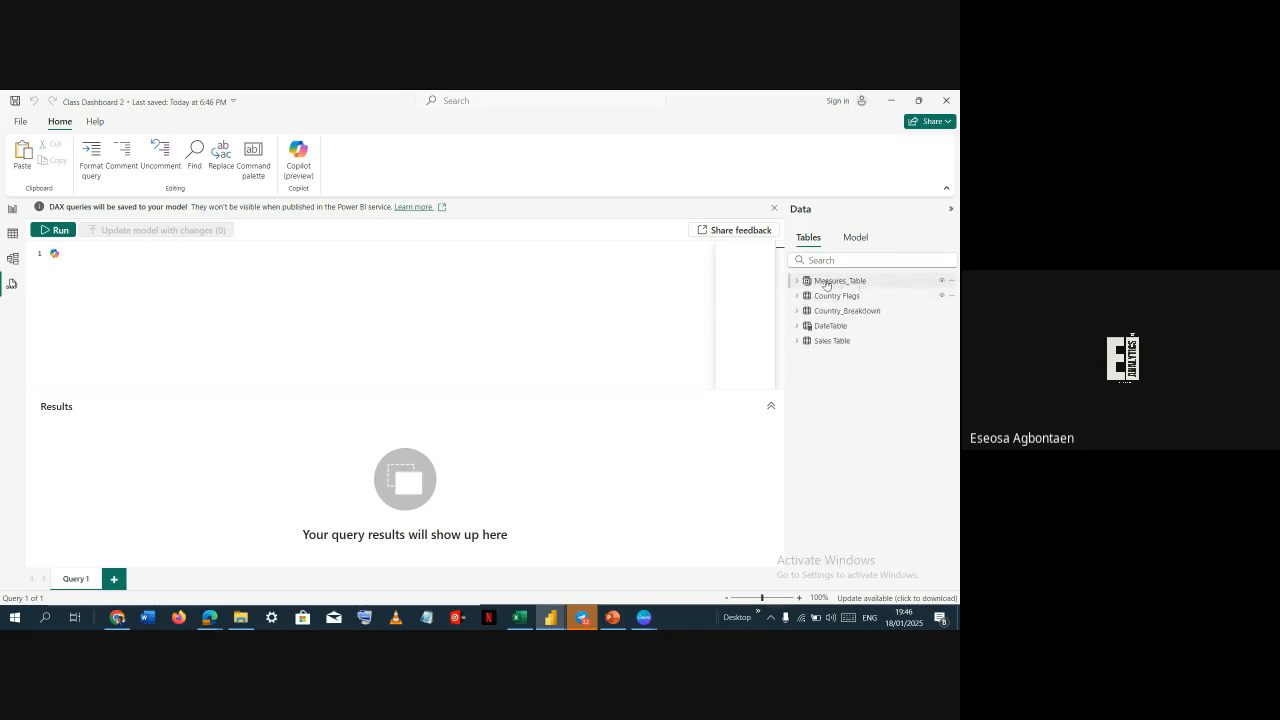
Generate a DAX query defining all measures in the model from the Measures_Table quick queries
{"action": "right_click", "coordinate": [953, 285]}
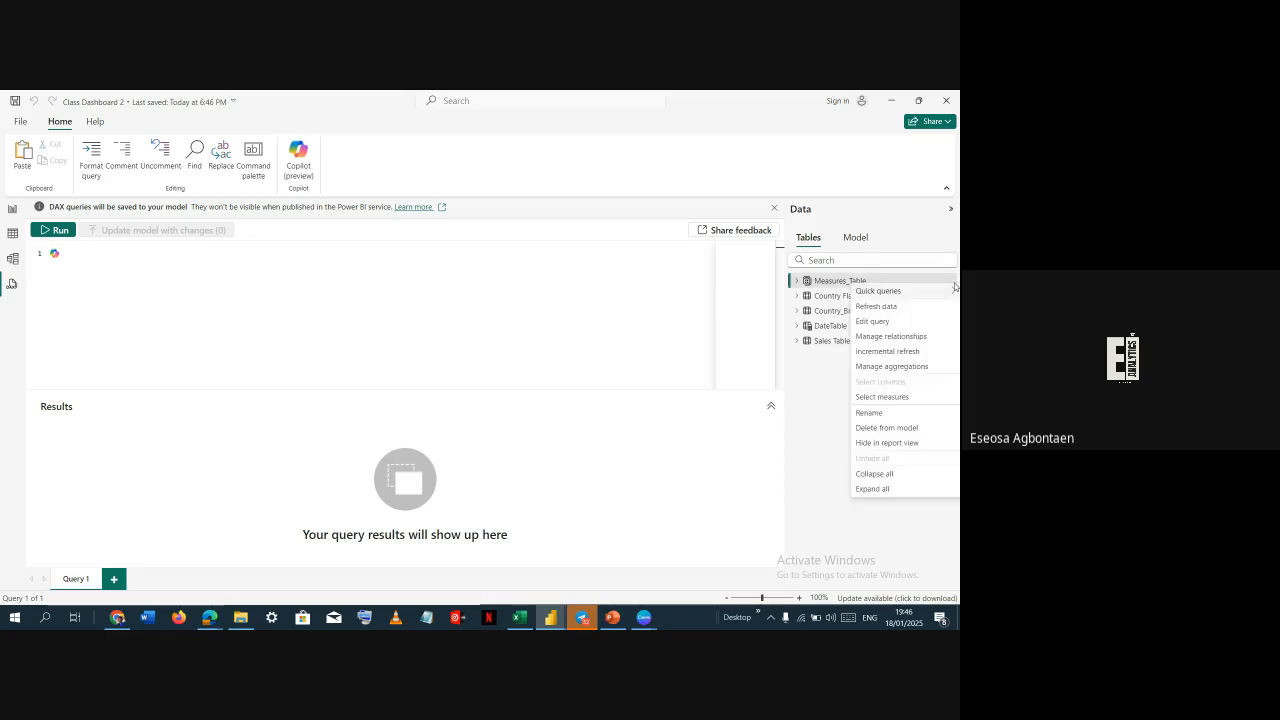
{"action": "mouse_move", "coordinate": [896, 292]}
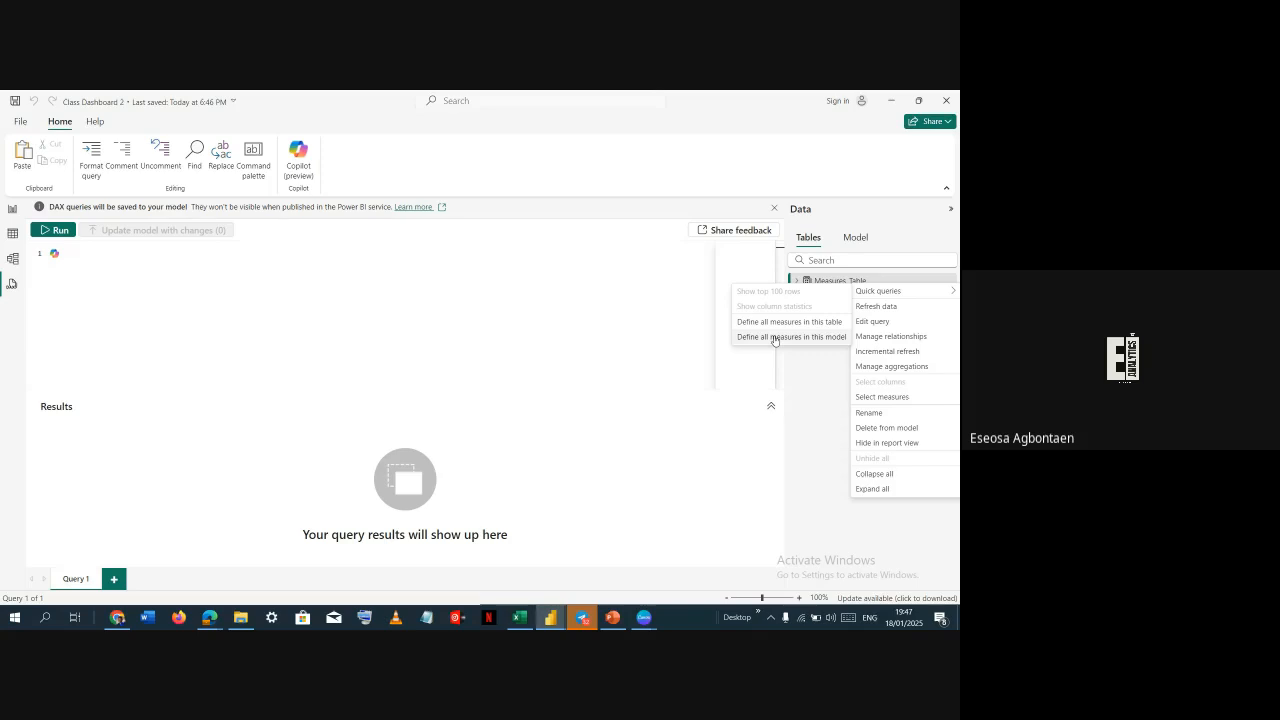
{"action": "left_click", "coordinate": [775, 340]}
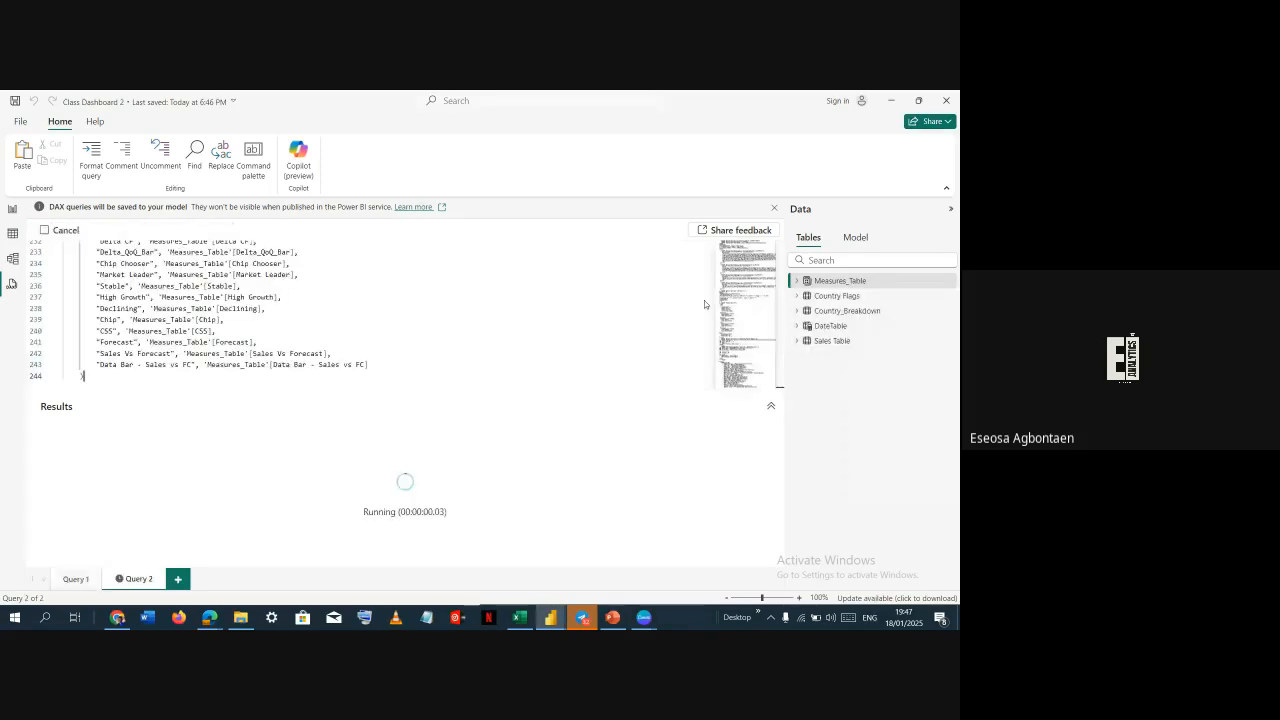
Scroll through the generated measure definitions up to the start of the query
{"action": "scroll", "coordinate": [704, 300], "scroll_direction": "up", "scroll_amount": 1}
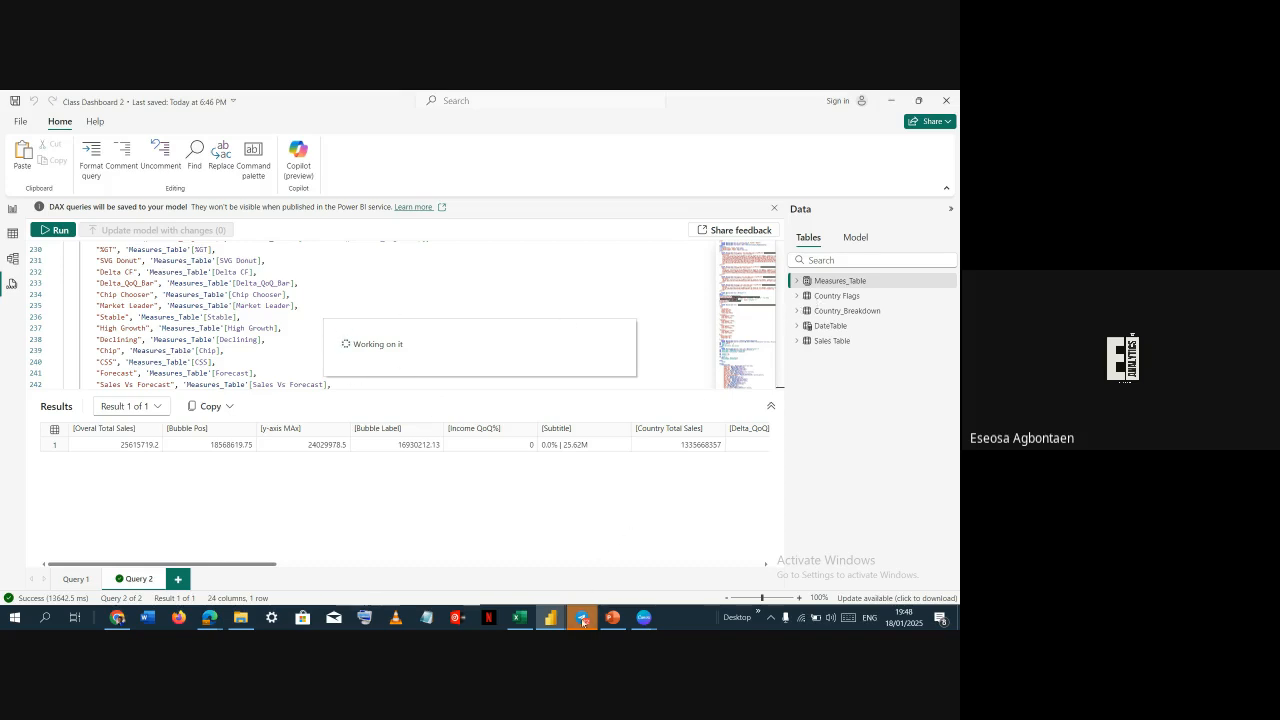
{"action": "mouse_move", "coordinate": [583, 618]}
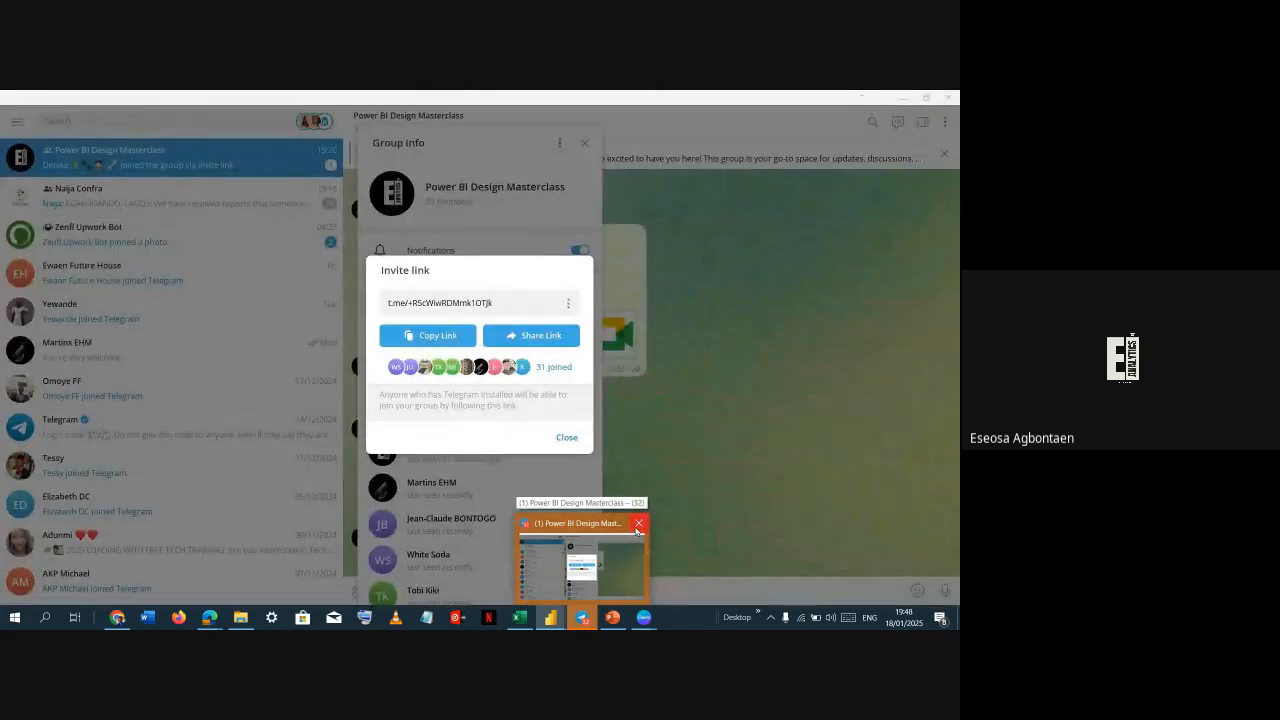
{"action": "mouse_move", "coordinate": [644, 619]}
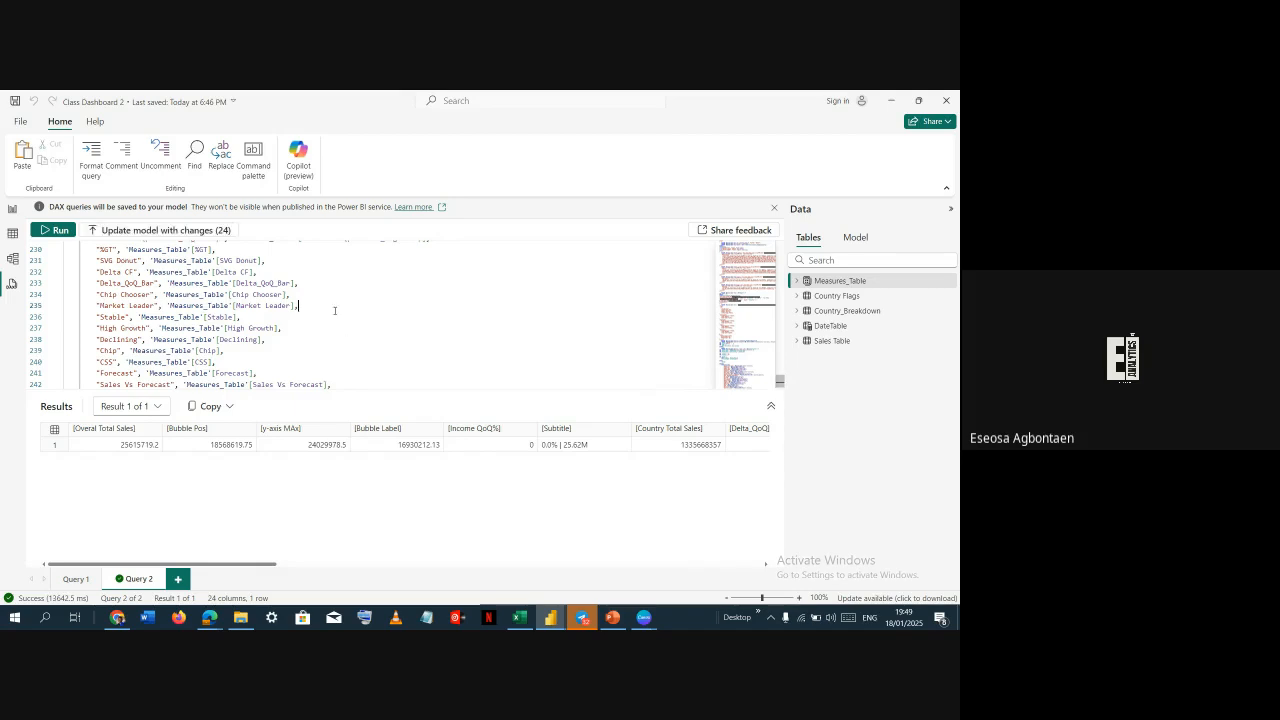
{"action": "scroll", "coordinate": [288, 294], "scroll_direction": "up", "scroll_amount": 20}
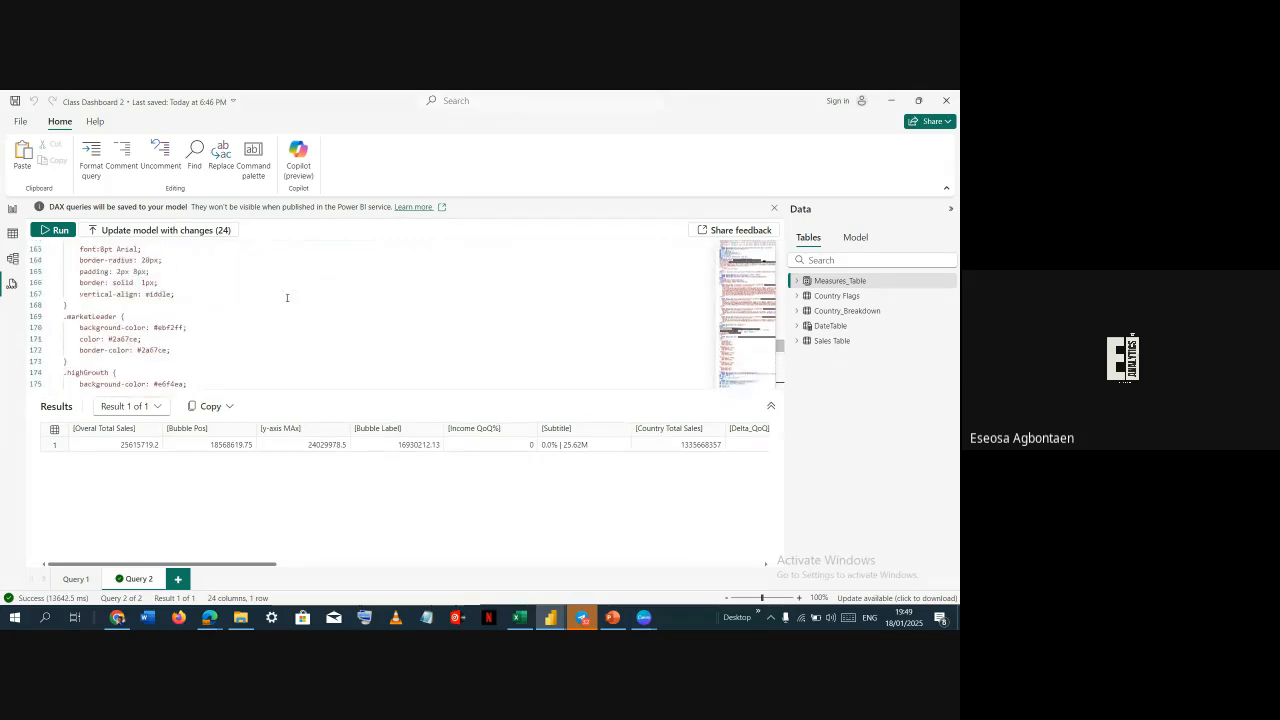
{"action": "scroll", "coordinate": [290, 294], "scroll_direction": "up", "scroll_amount": 20}
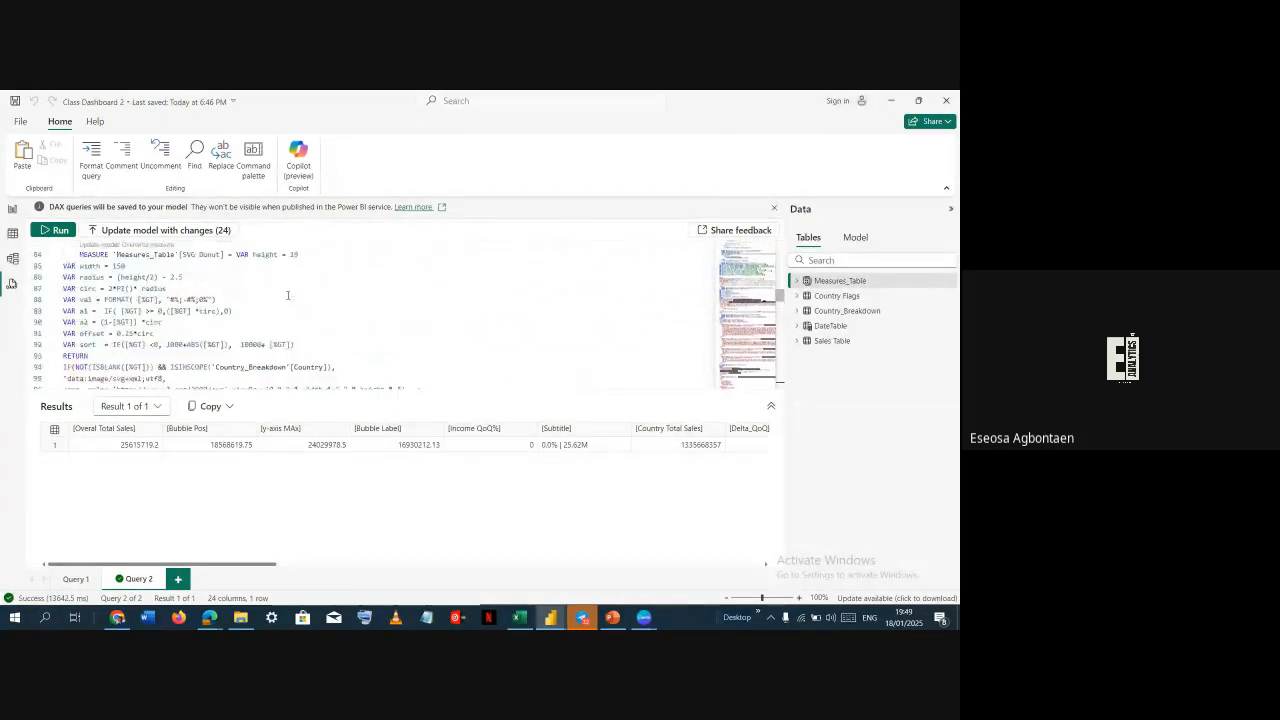
{"action": "scroll", "coordinate": [289, 298], "scroll_direction": "up", "scroll_amount": 18}
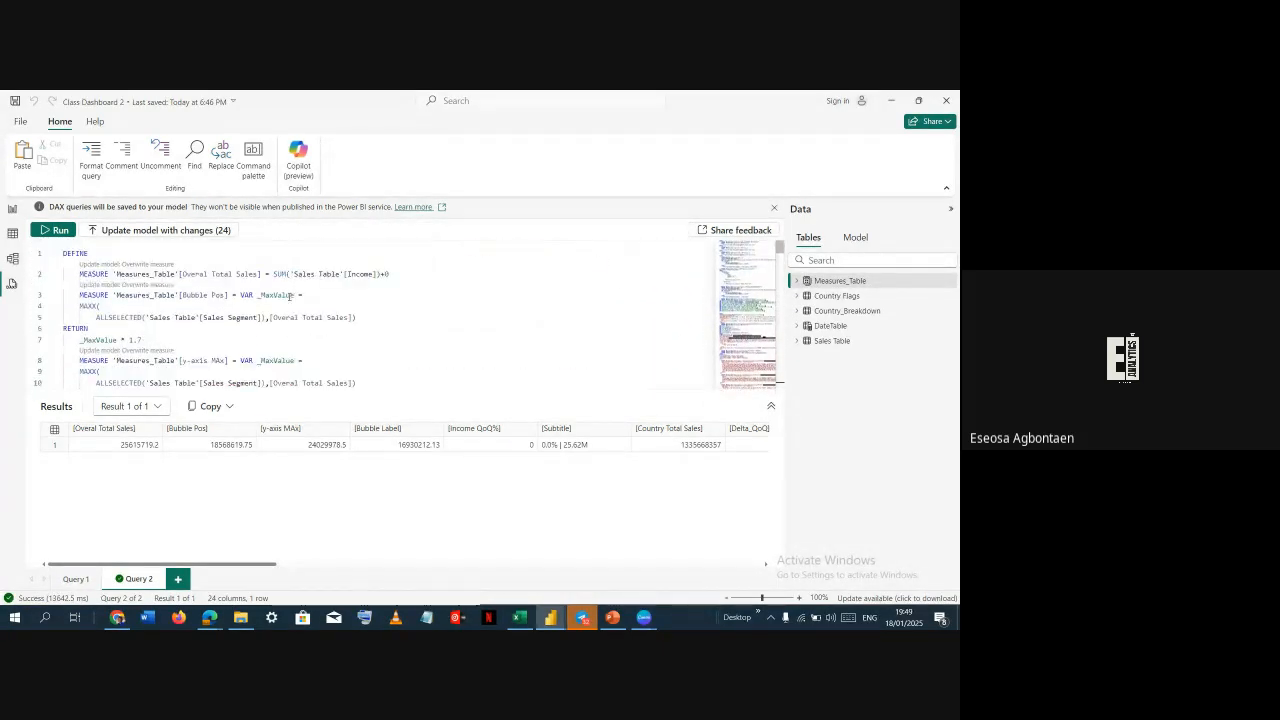
Switch to the untitled Power BI file and open Sales_Data from the Class Files folder as an Excel workbook source
{"action": "key", "text": "alt+Tab"}
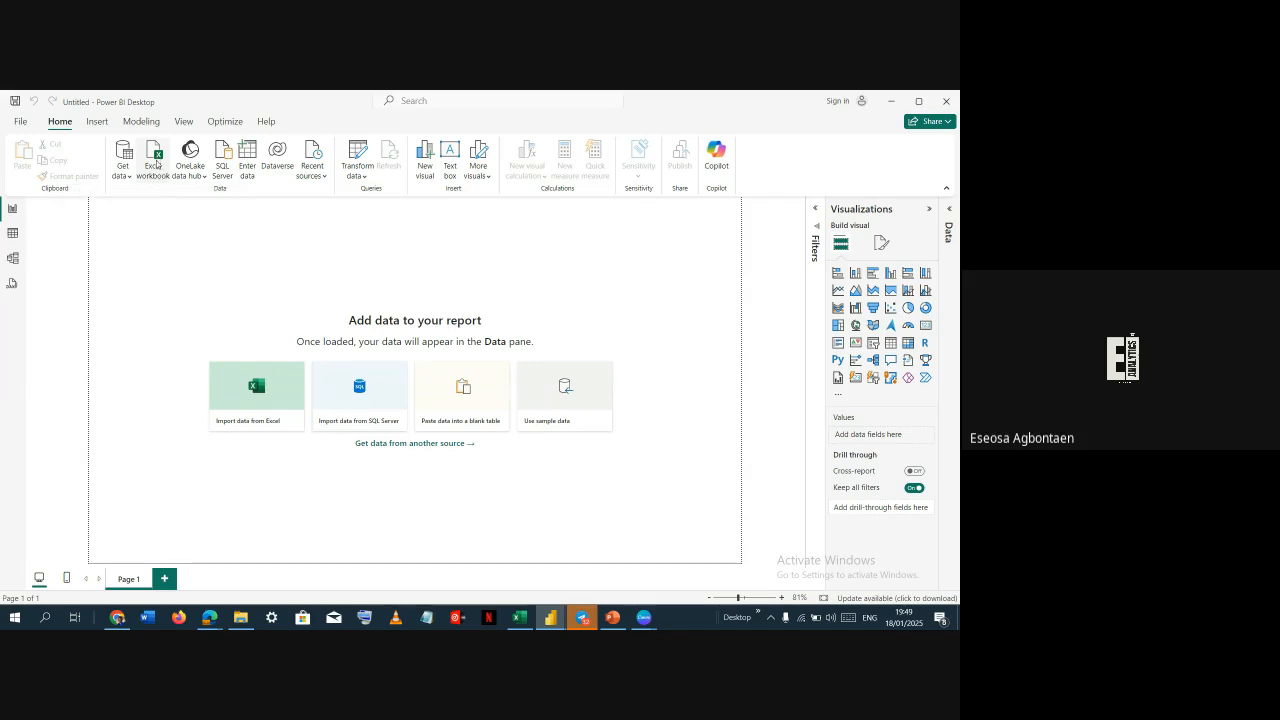
{"action": "left_click", "coordinate": [156, 172]}
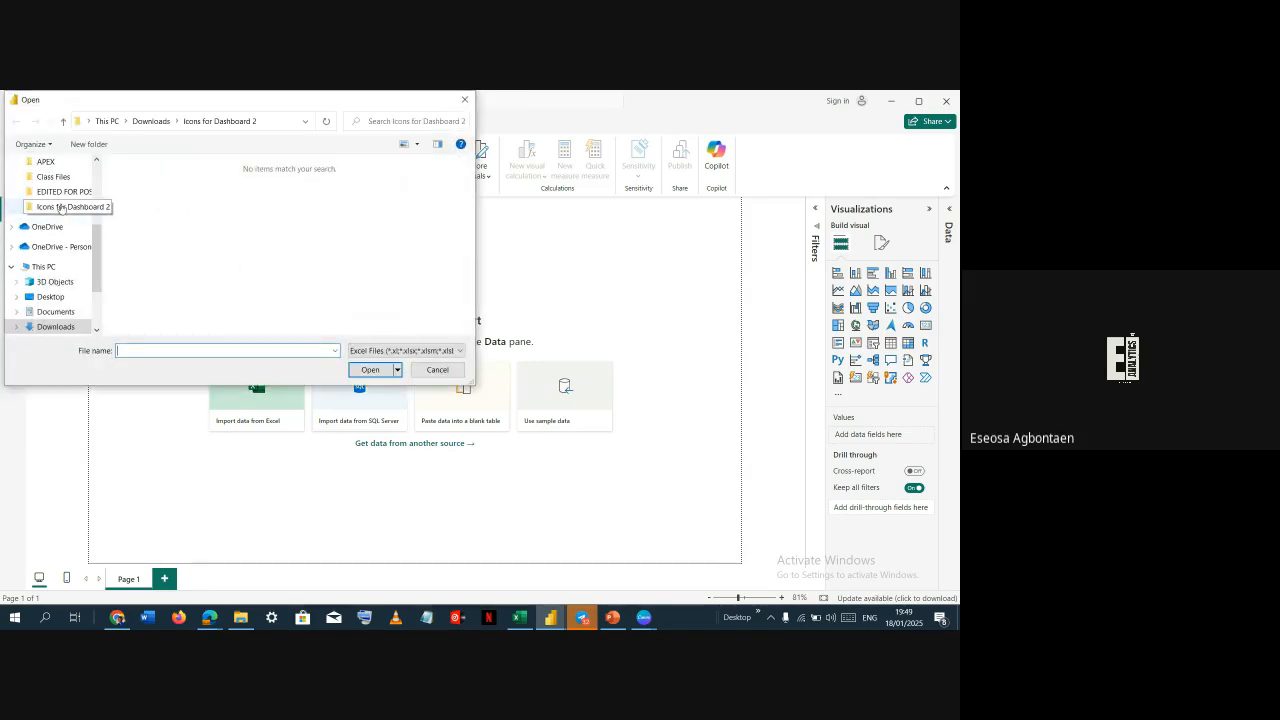
{"action": "scroll", "coordinate": [60, 200], "scroll_direction": "up", "scroll_amount": 3}
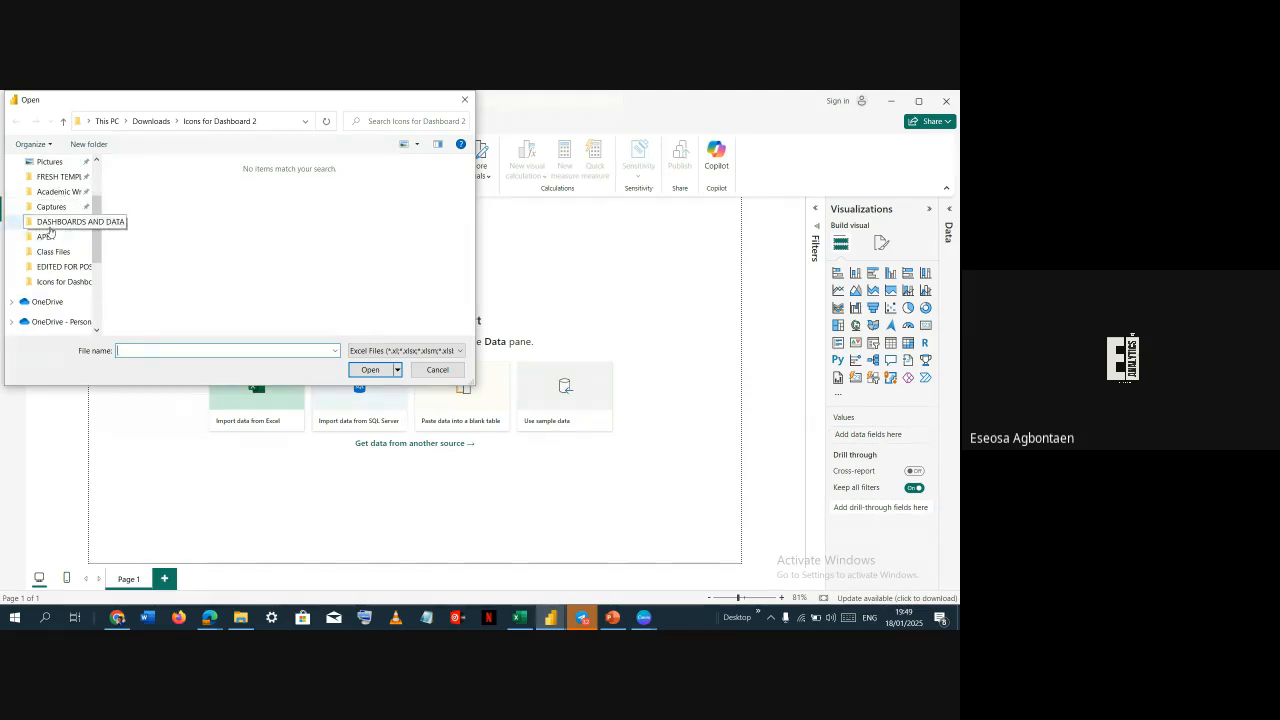
{"action": "left_click", "coordinate": [62, 221]}
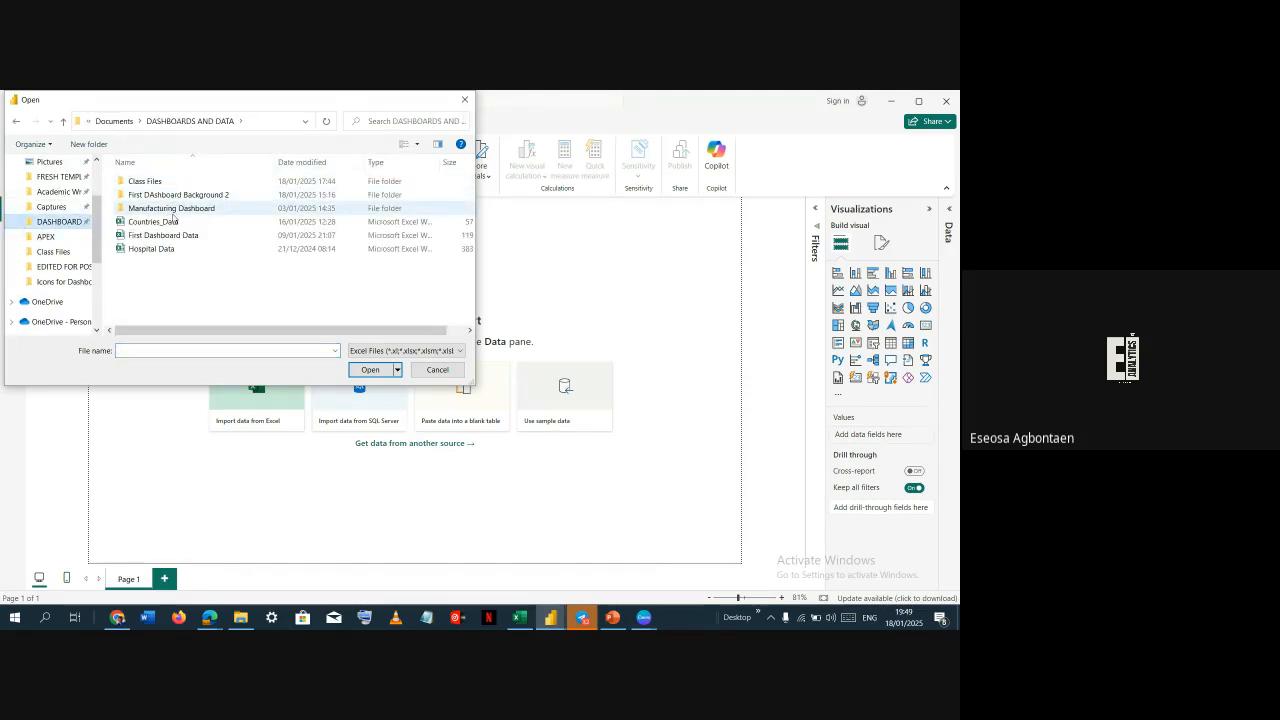
{"action": "double_click", "coordinate": [168, 181]}
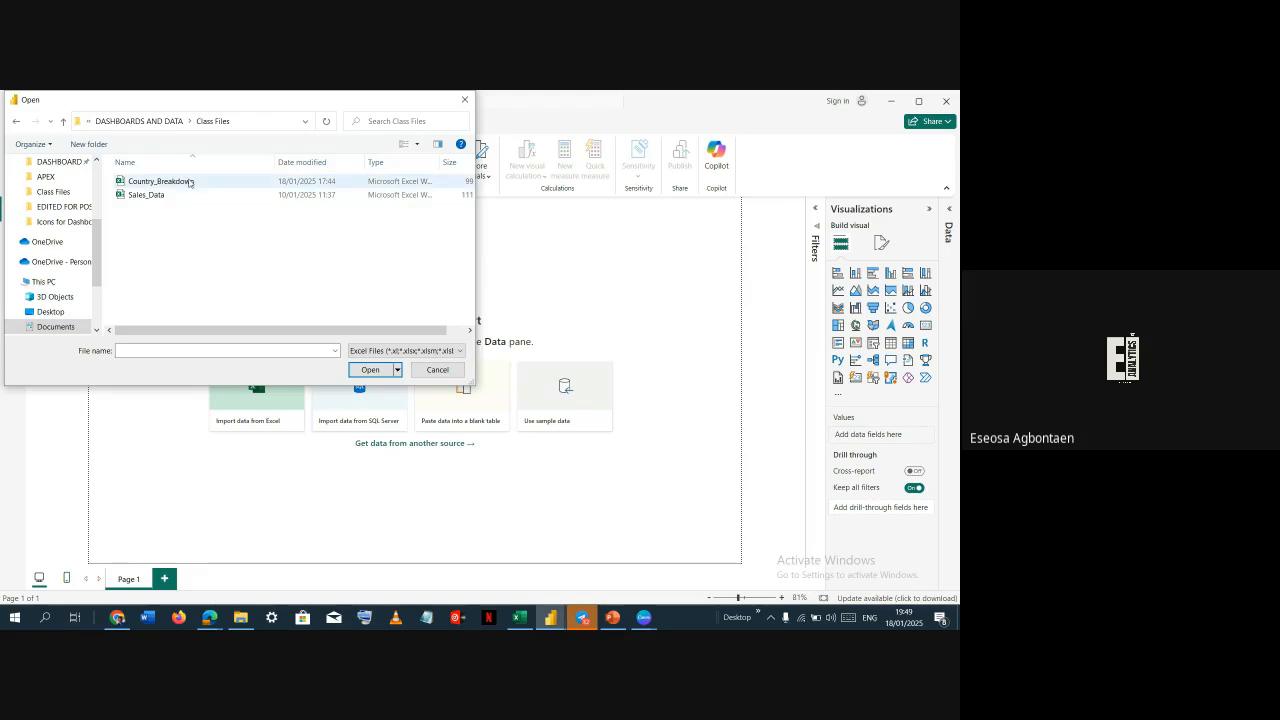
{"action": "left_click", "coordinate": [189, 181]}
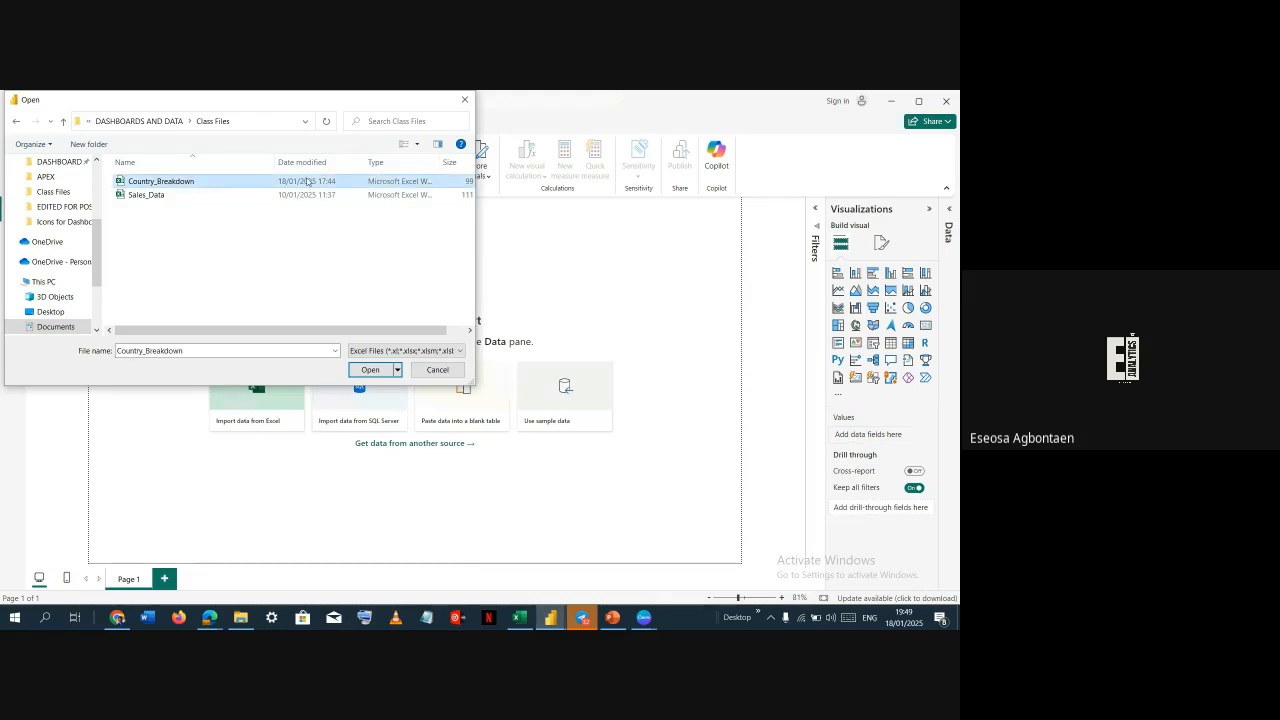
{"action": "key", "text": "Down"}
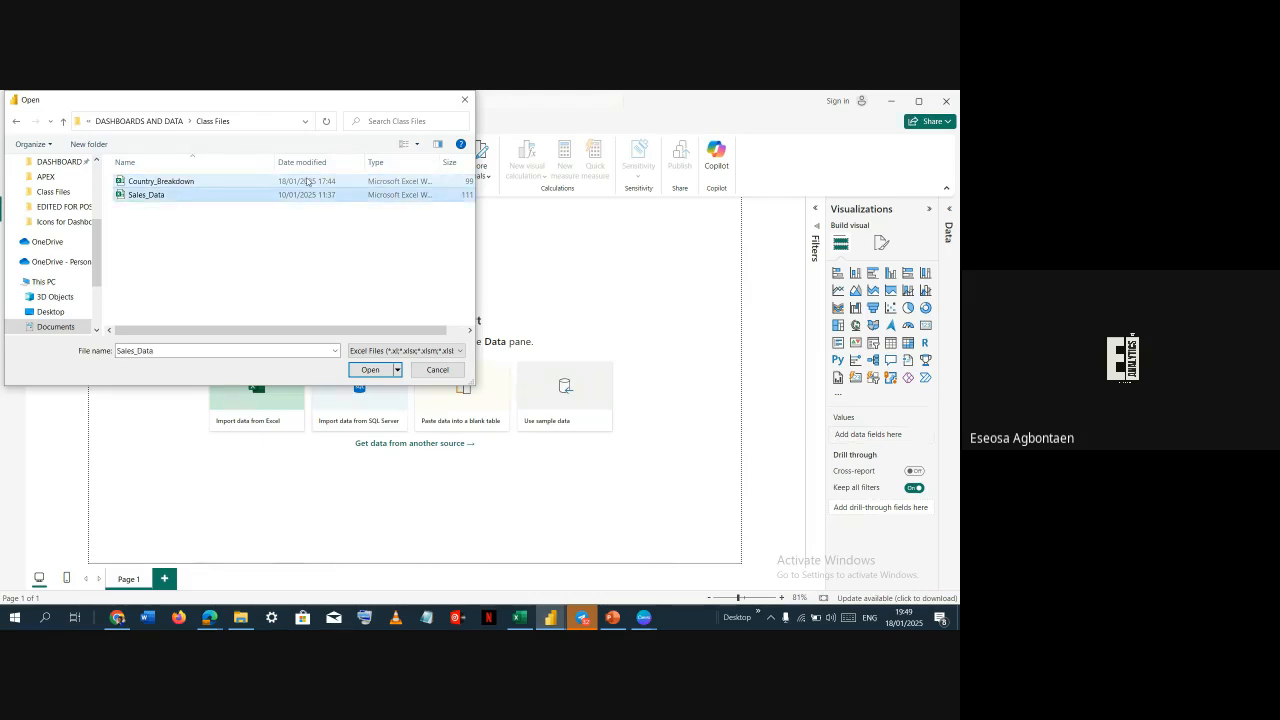
{"action": "left_click", "coordinate": [360, 372]}
{"action": "left_click", "coordinate": [361, 373]}
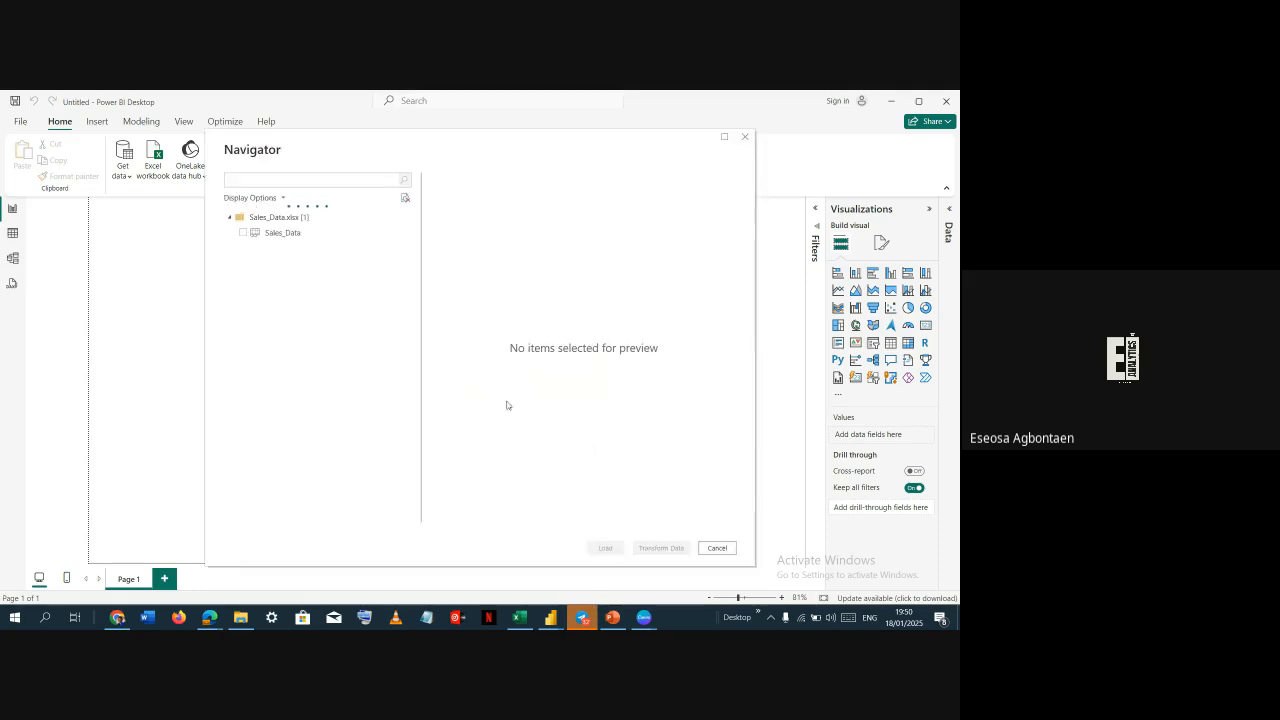
Preview the Sales_Data sheet in the Navigator, then cancel the import
{"action": "left_click", "coordinate": [243, 233]}
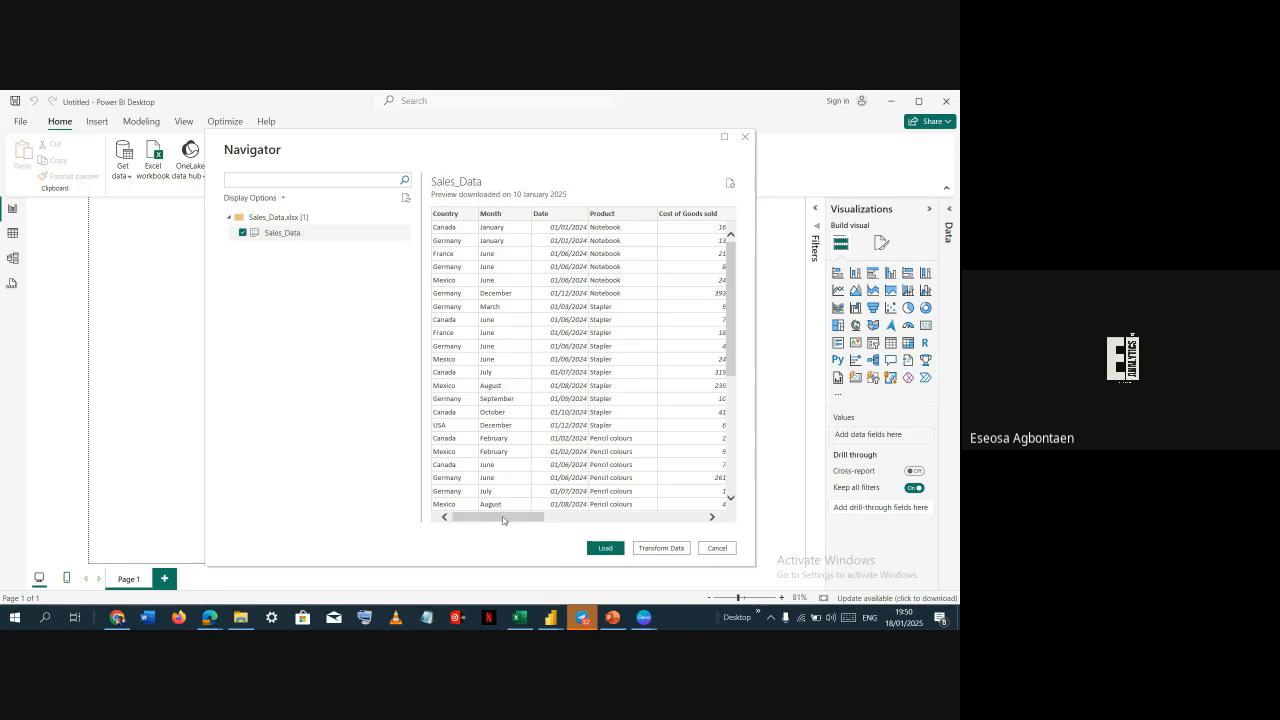
{"action": "left_click_drag", "start_coordinate": [503, 520], "coordinate": [478, 553]}
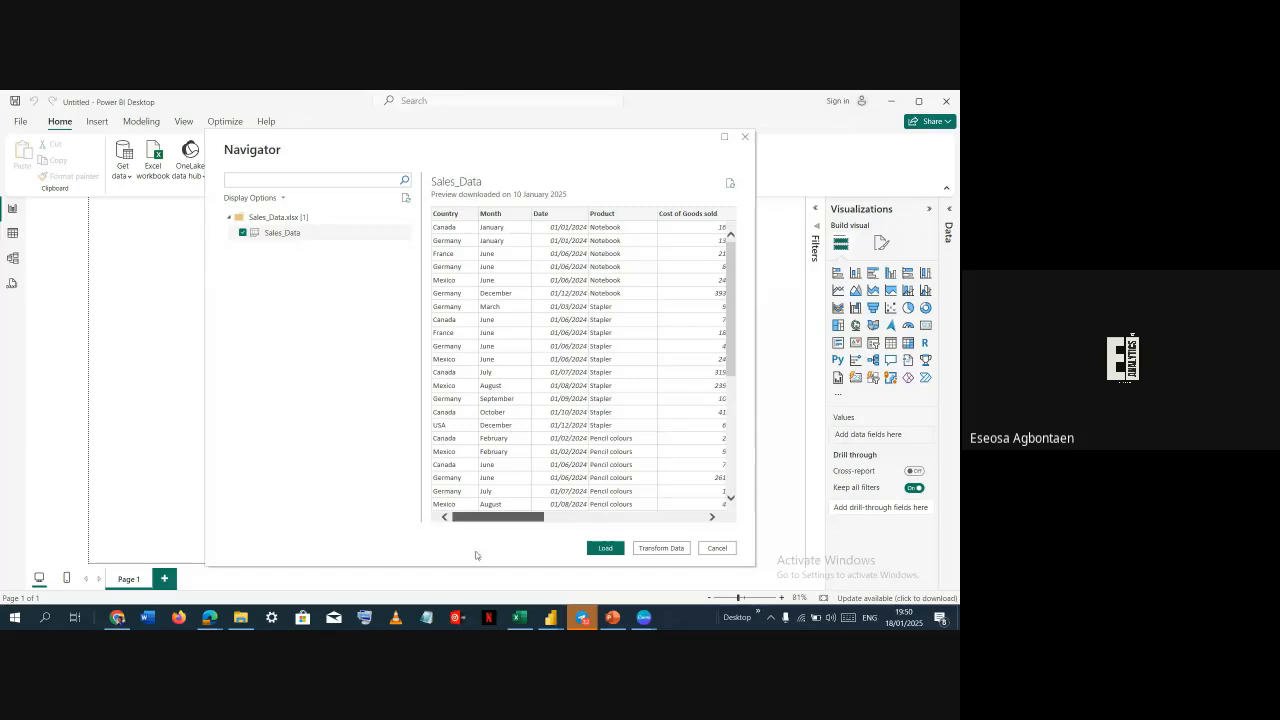
{"action": "left_click", "coordinate": [716, 549]}
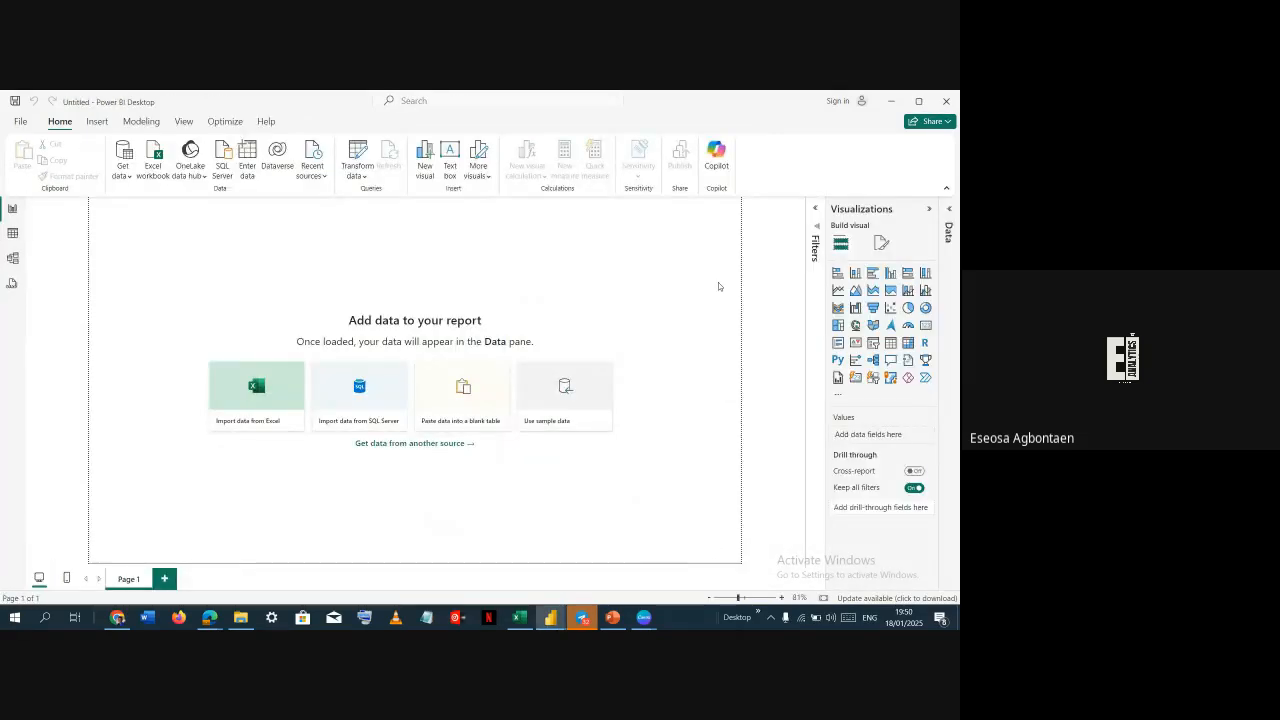
Open the Class Files folder in File Explorer and examine the Country_Breakdown and Sales Table files
{"action": "key", "text": "alt+Tab"}
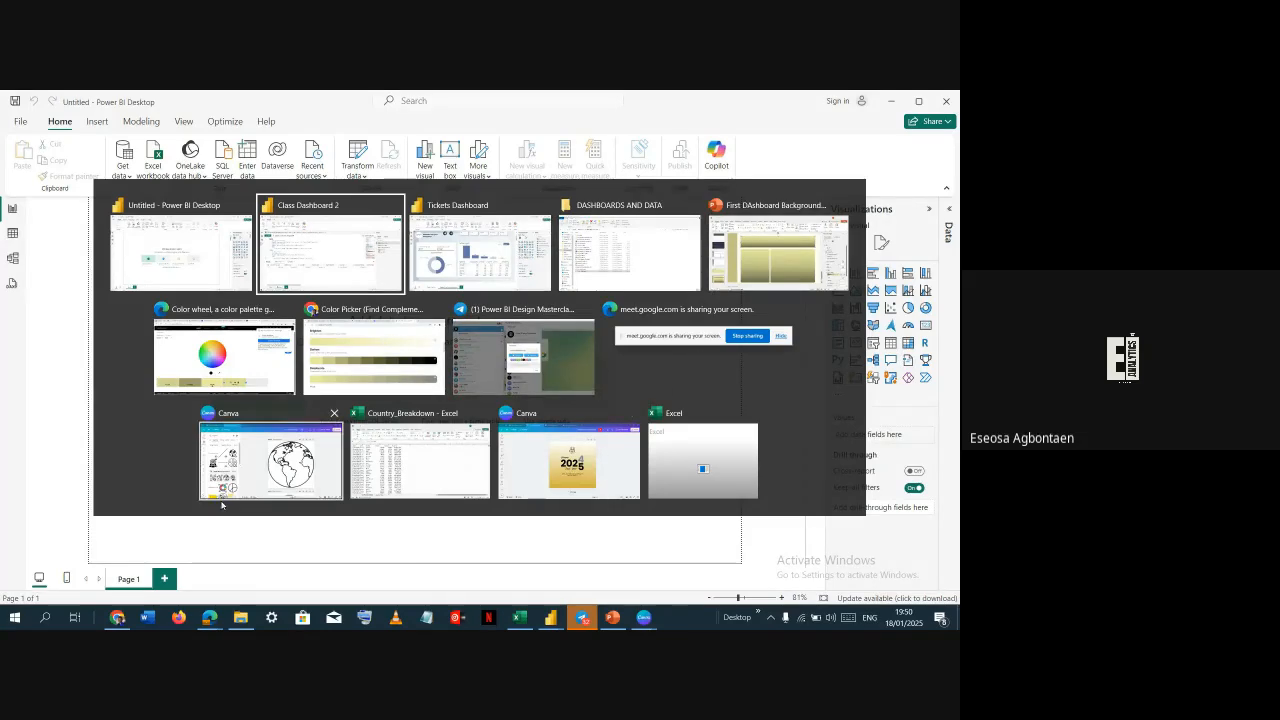
{"action": "left_click", "coordinate": [240, 617]}
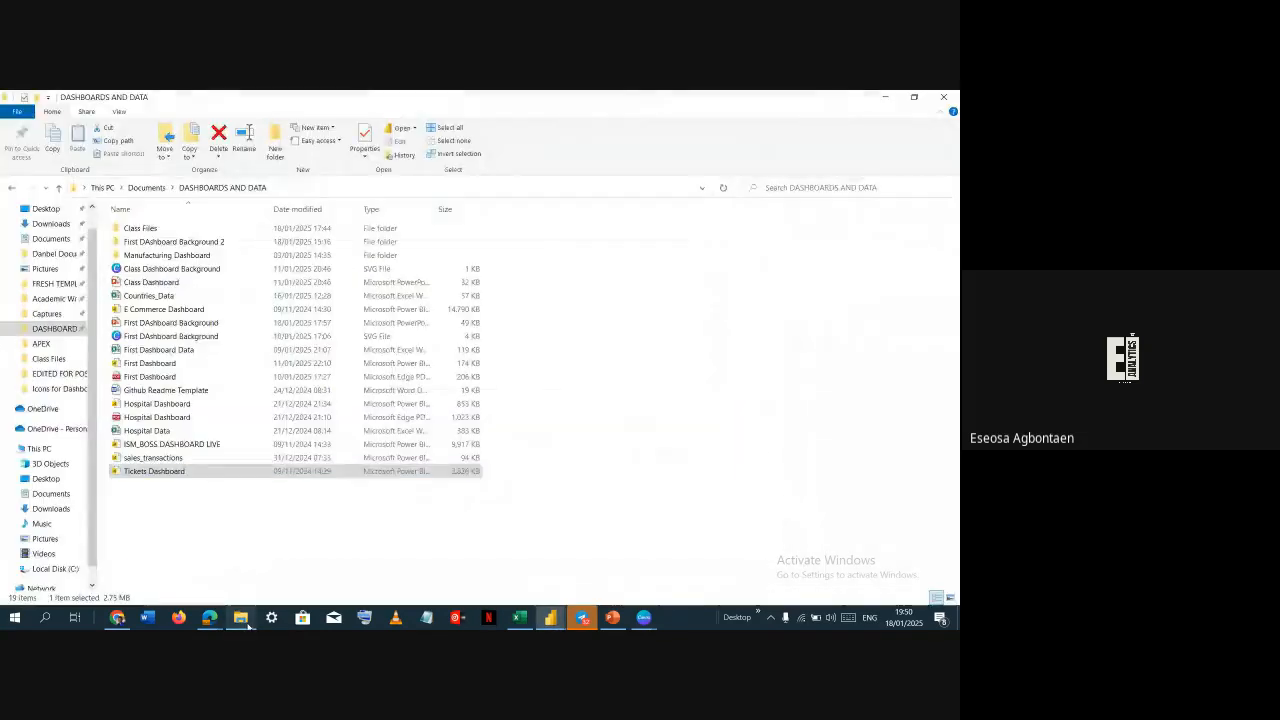
{"action": "double_click", "coordinate": [150, 230]}
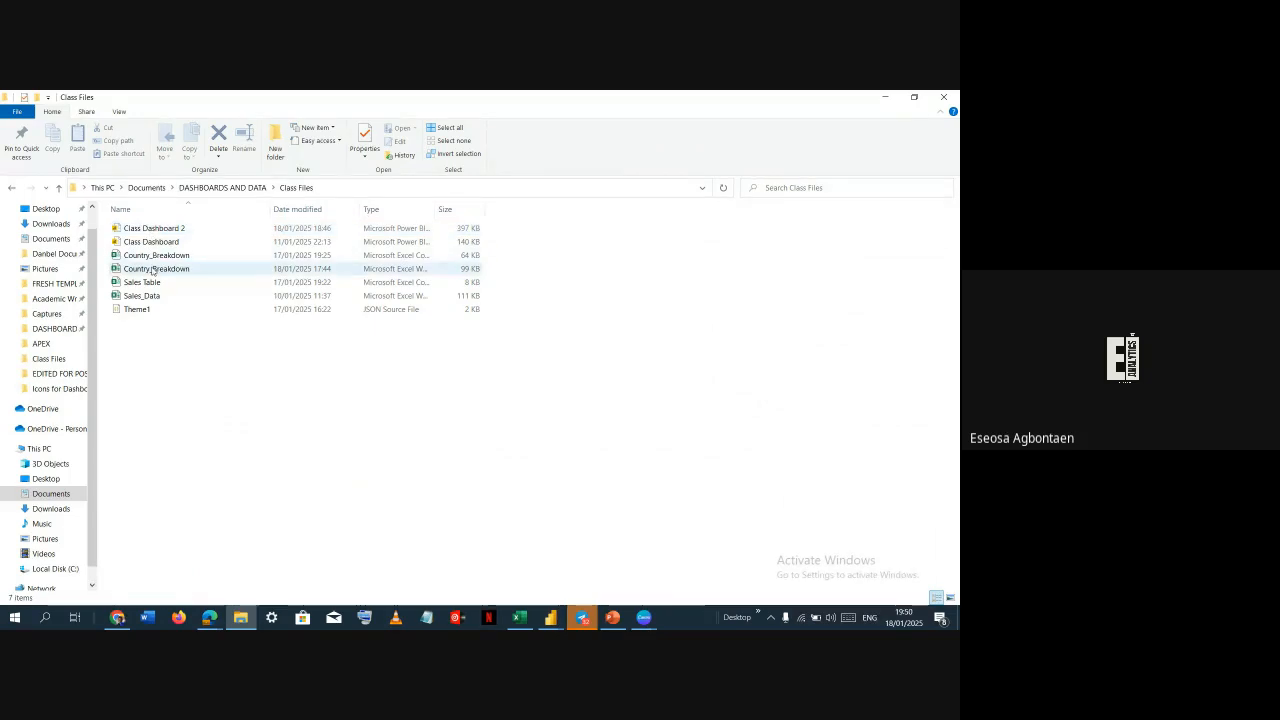
{"action": "left_click", "coordinate": [153, 270]}
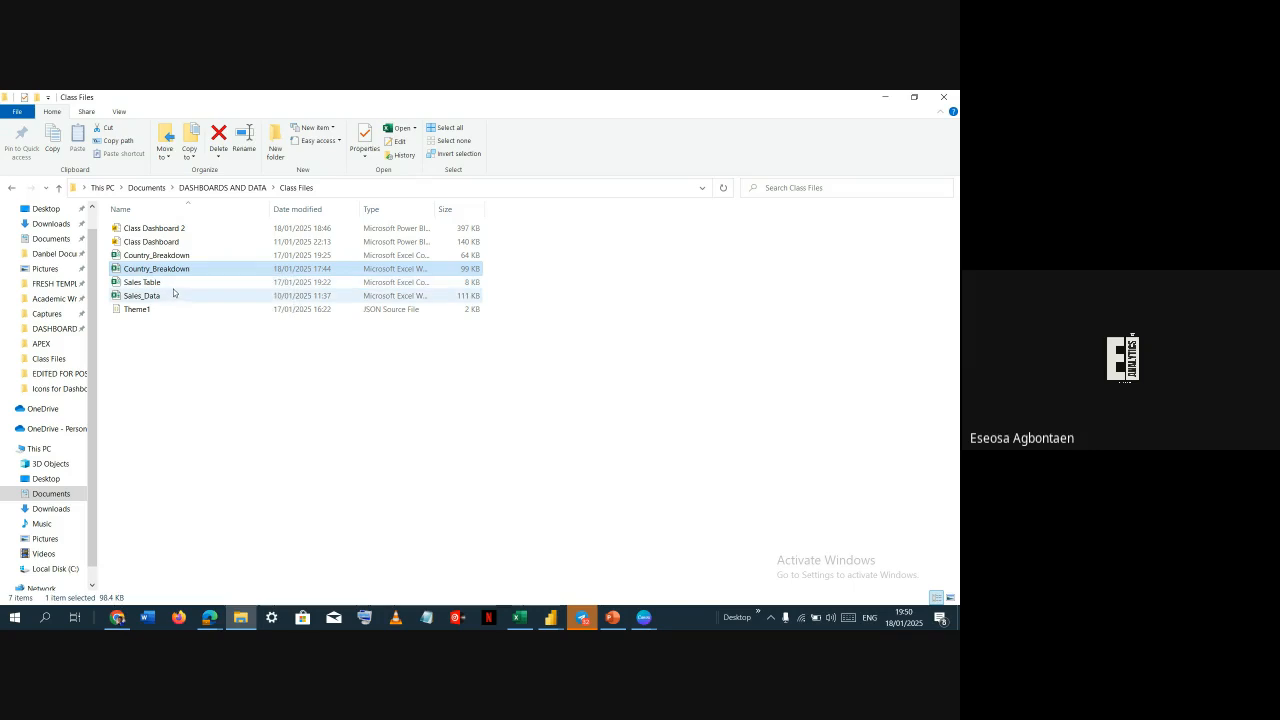
{"action": "left_click", "coordinate": [172, 288]}
{"action": "key", "text": "alt+Tab"}
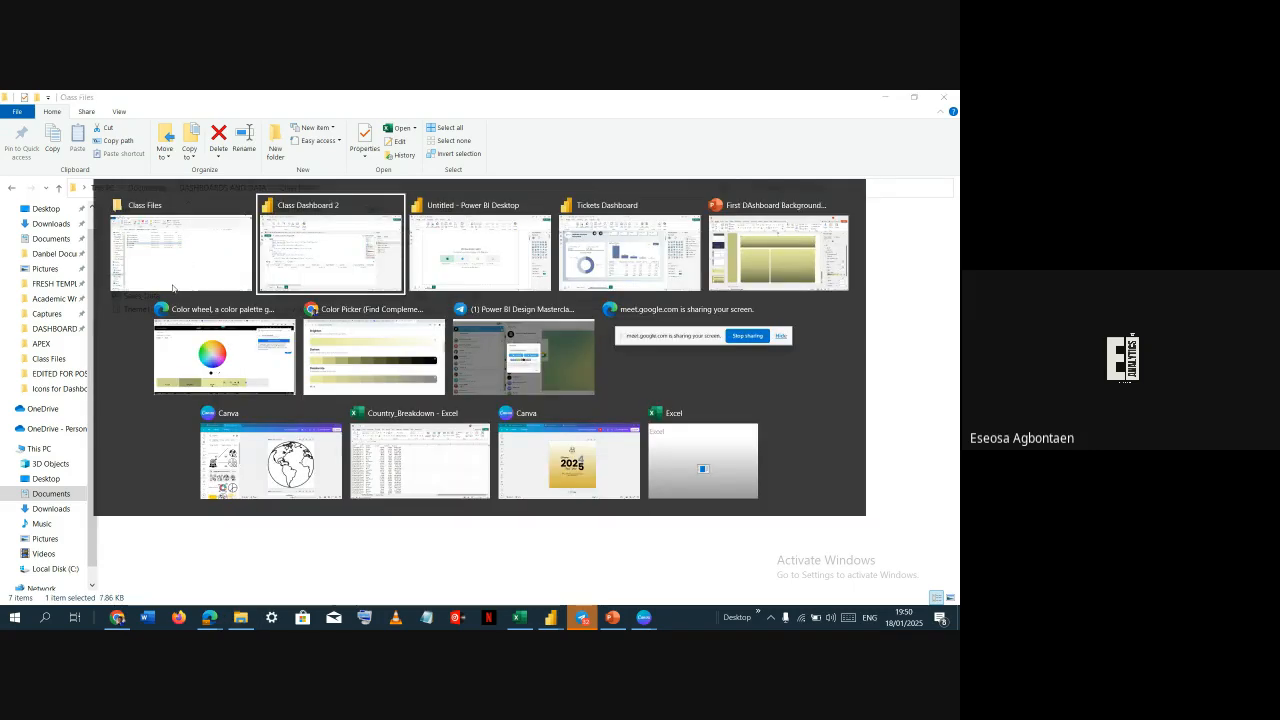
Switch to the untitled Power BI file and load Sales Table.csv from the Class Files folder as a Text/CSV source
{"action": "key", "text": "Tab"}
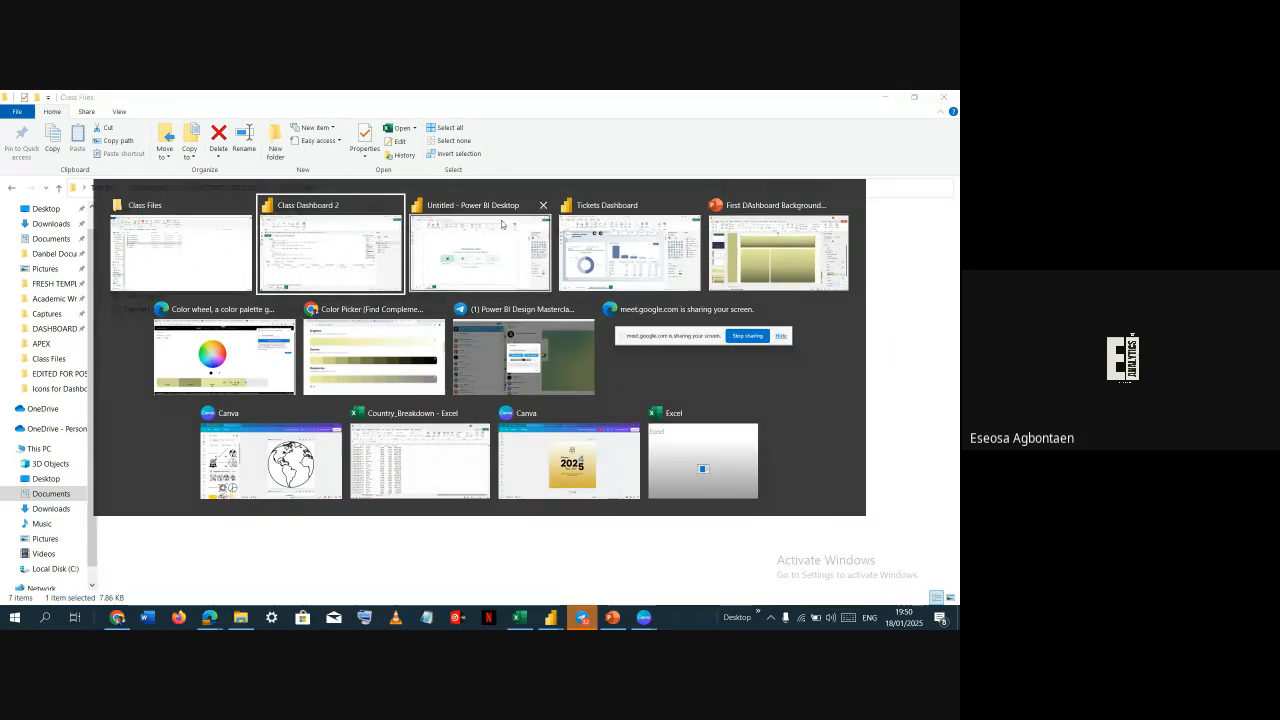
{"action": "key", "text": "alt+Tab"}
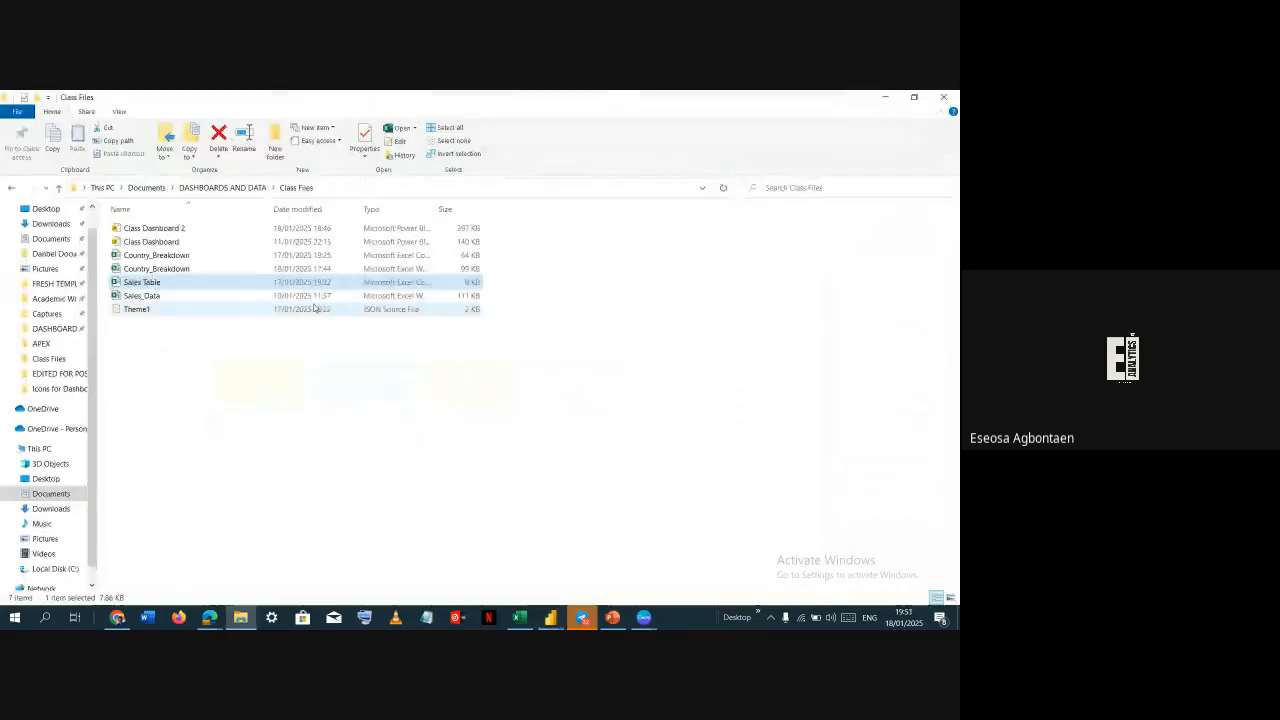
{"action": "key", "text": "alt+Tab"}
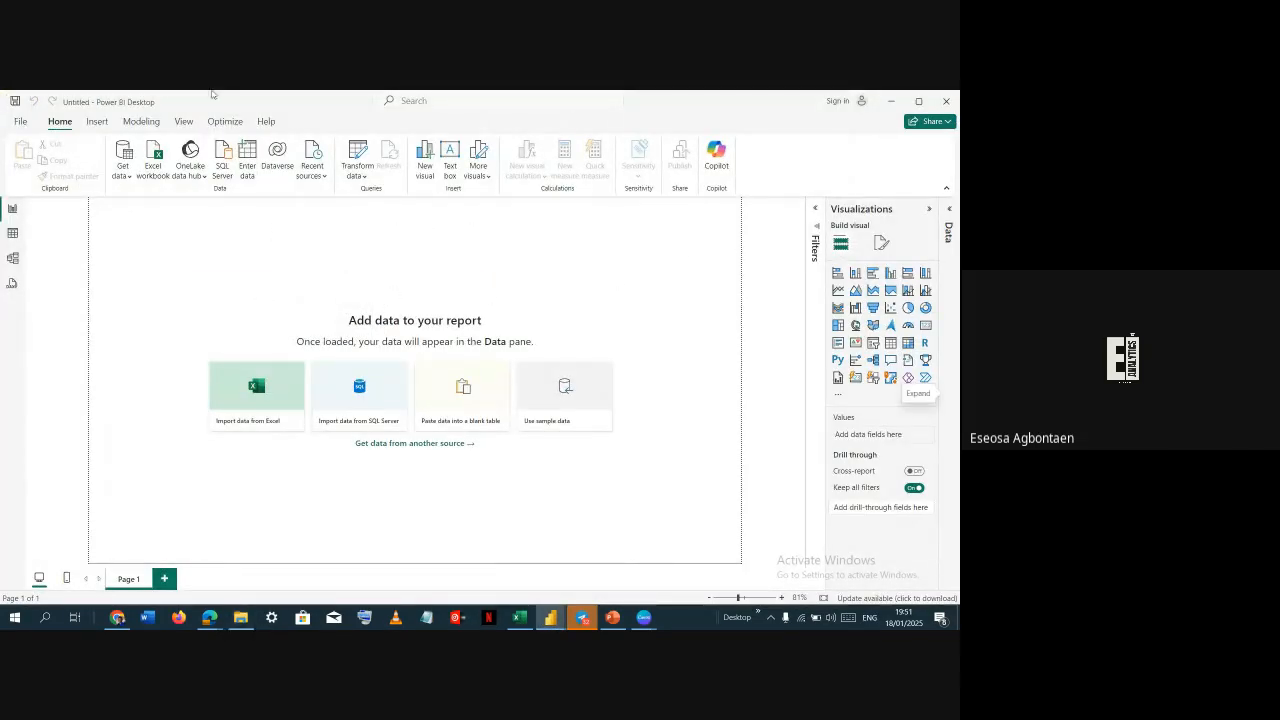
{"action": "left_click", "coordinate": [125, 172]}
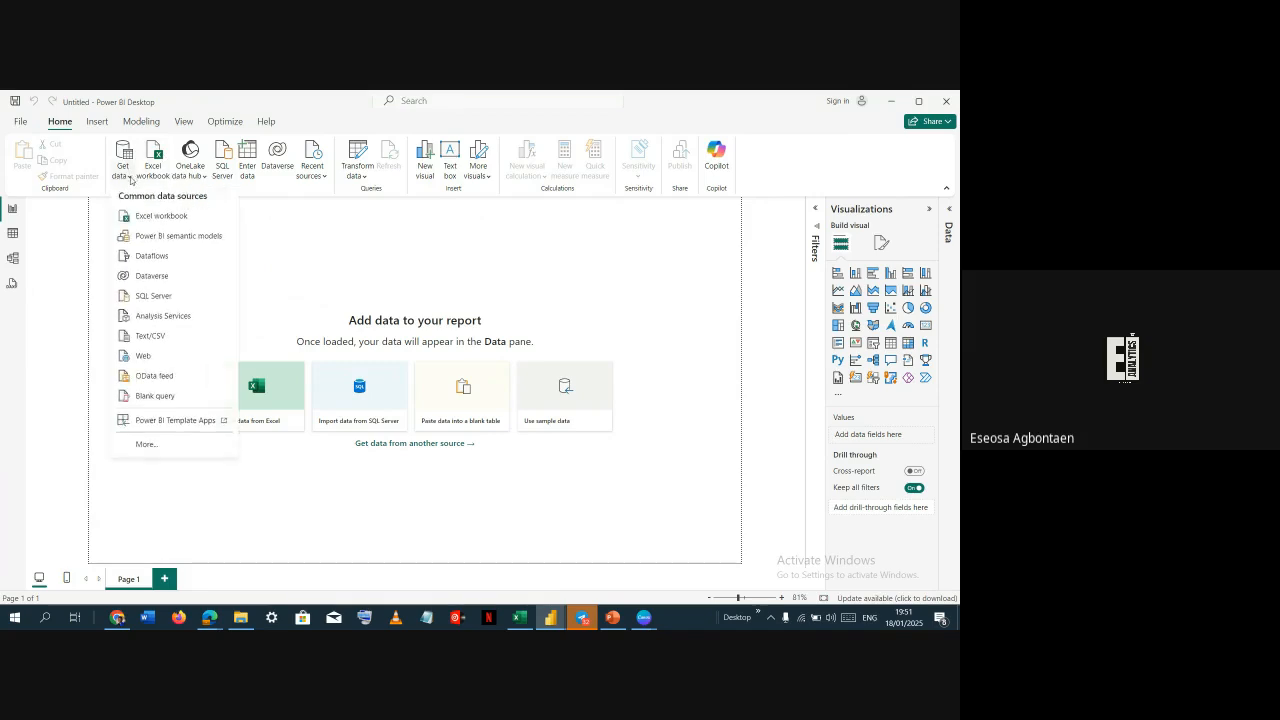
{"action": "left_click", "coordinate": [150, 336]}
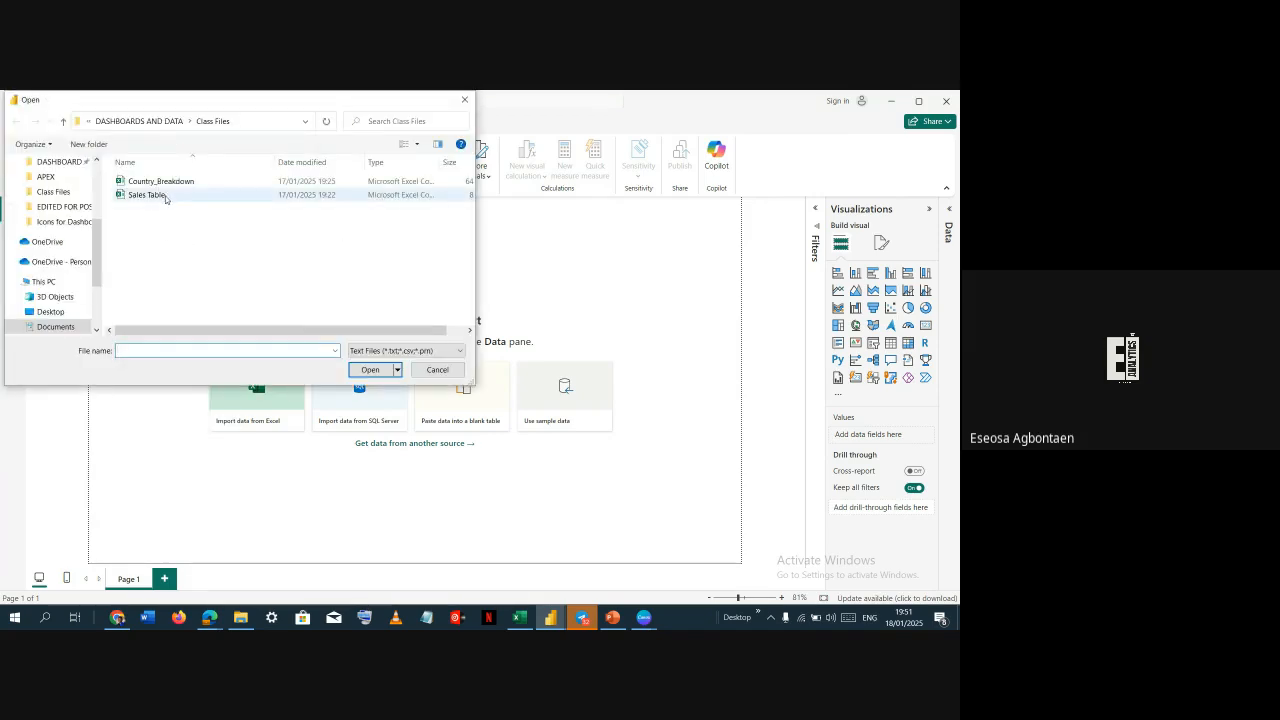
{"action": "double_click", "coordinate": [165, 196]}
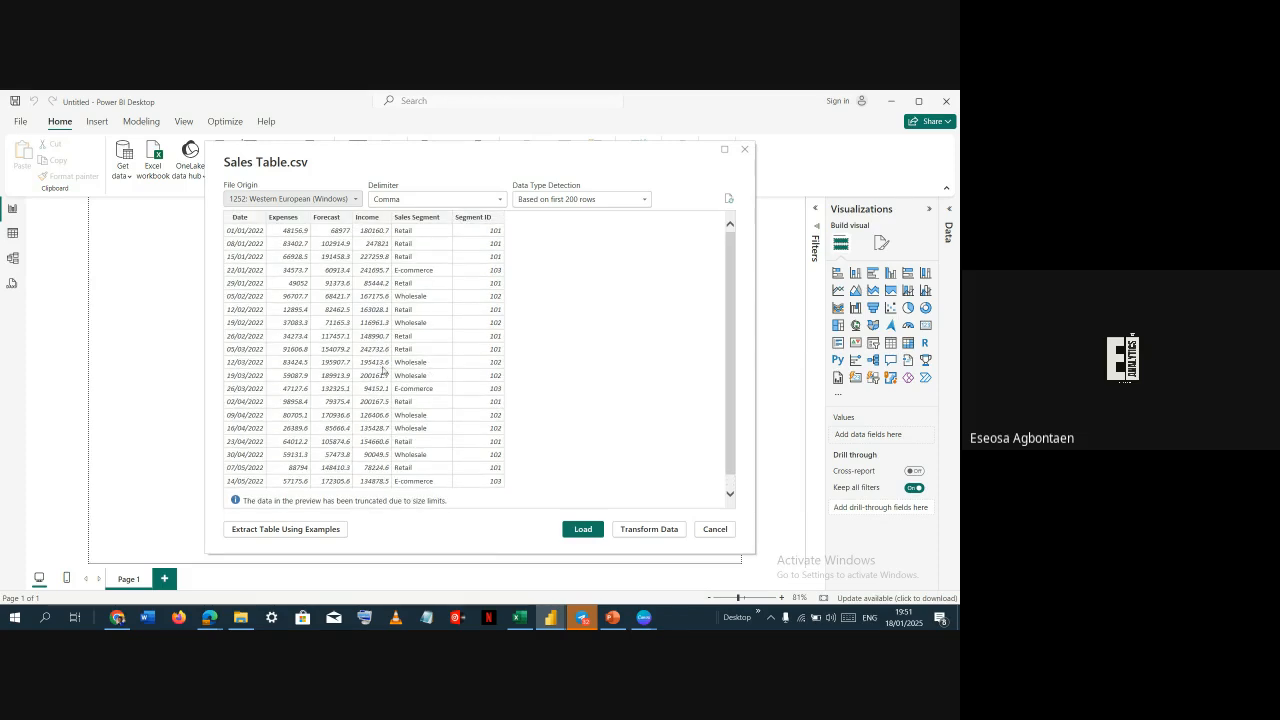
{"action": "left_click", "coordinate": [585, 531]}
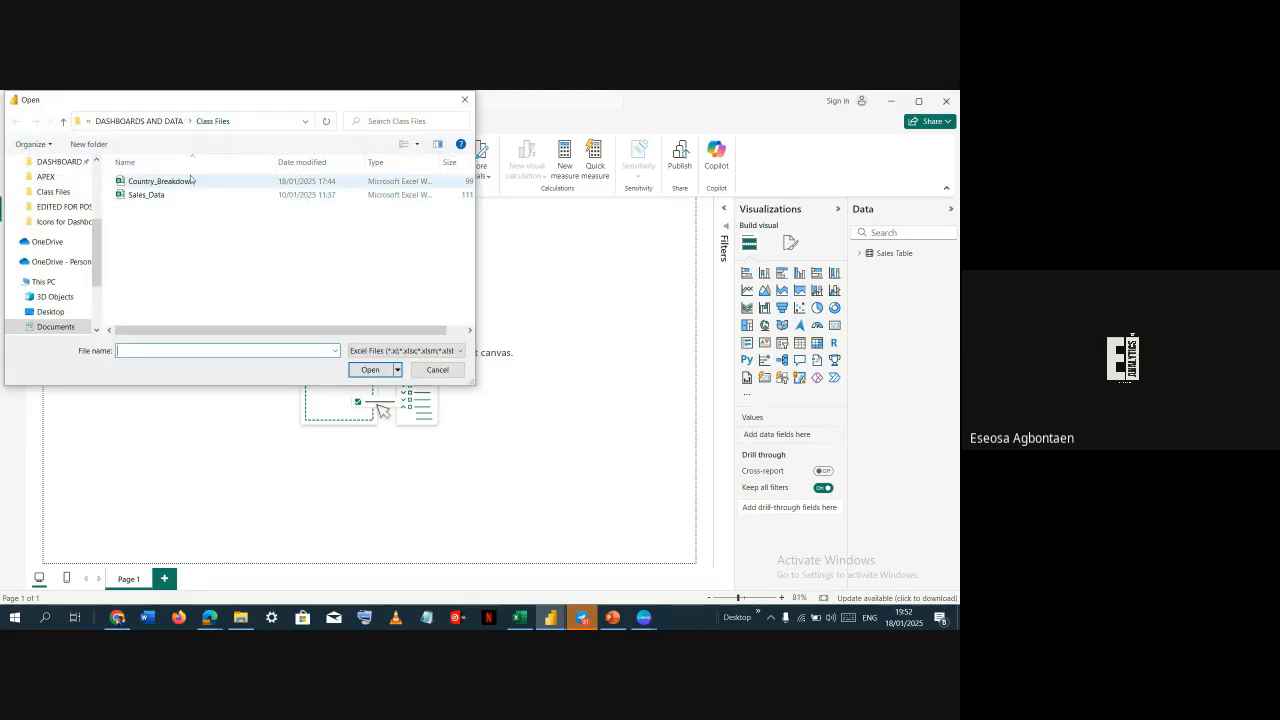
Open the Country_Breakdown workbook, select its Country Flags and Country_Breakdown sheets, and send them to Power Query for transforming
{"action": "left_click", "coordinate": [203, 180]}
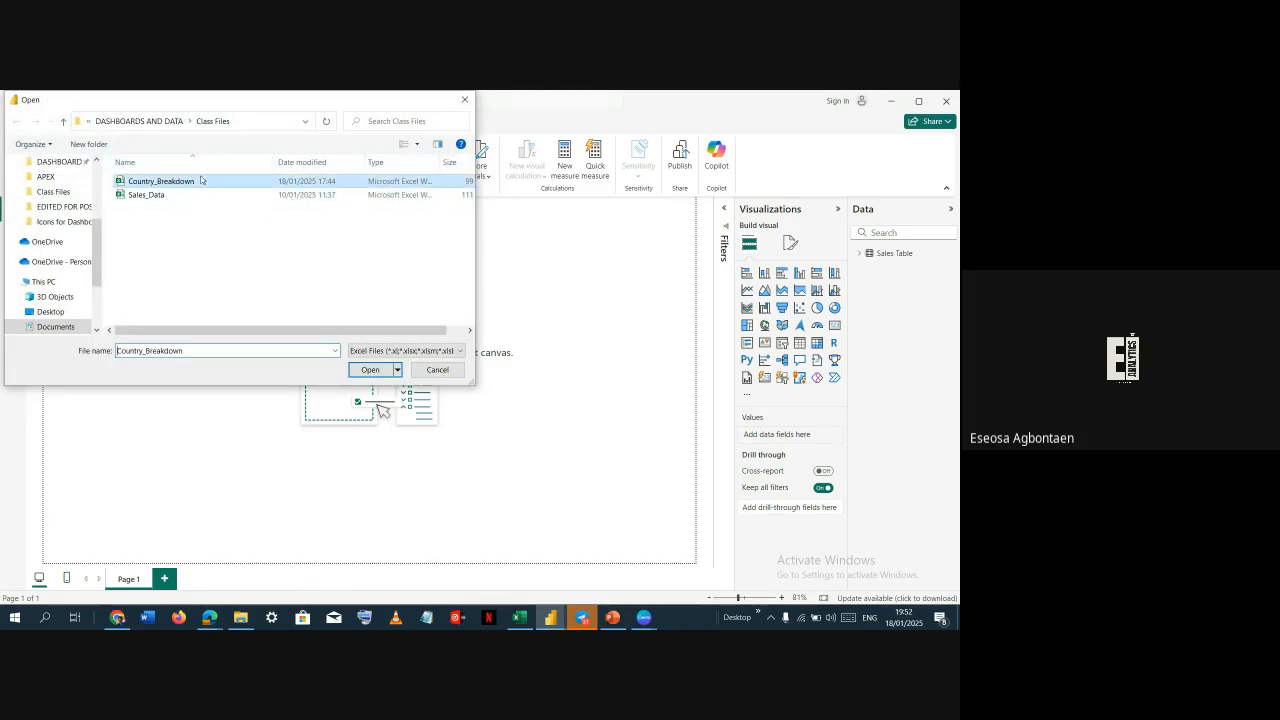
{"action": "left_click", "coordinate": [385, 370]}
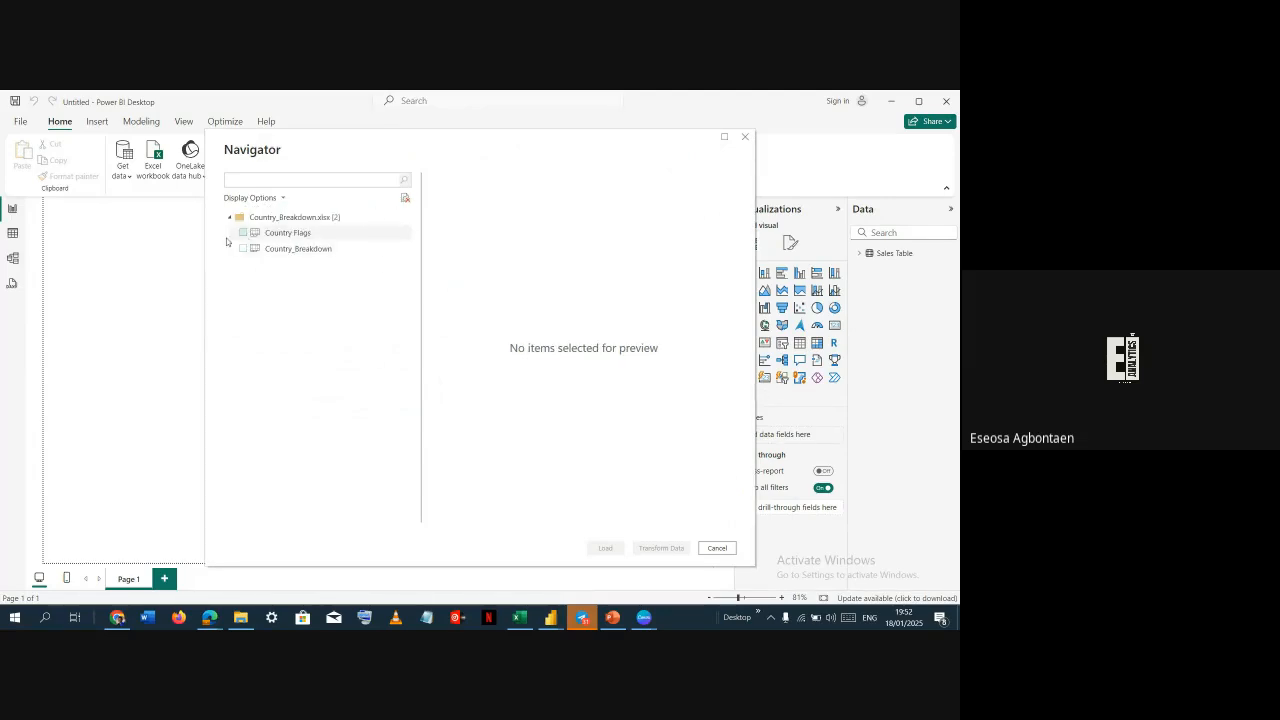
{"action": "left_click", "coordinate": [286, 233]}
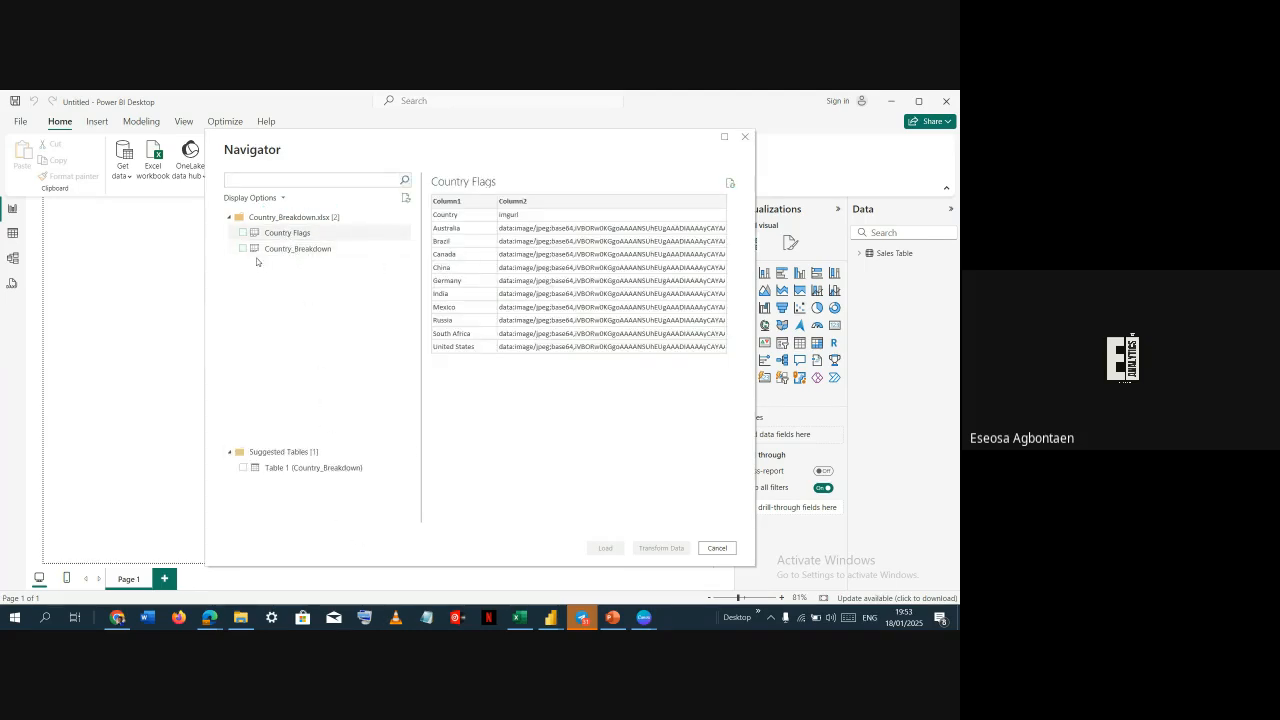
{"action": "left_click", "coordinate": [242, 232]}
{"action": "left_click", "coordinate": [243, 249]}
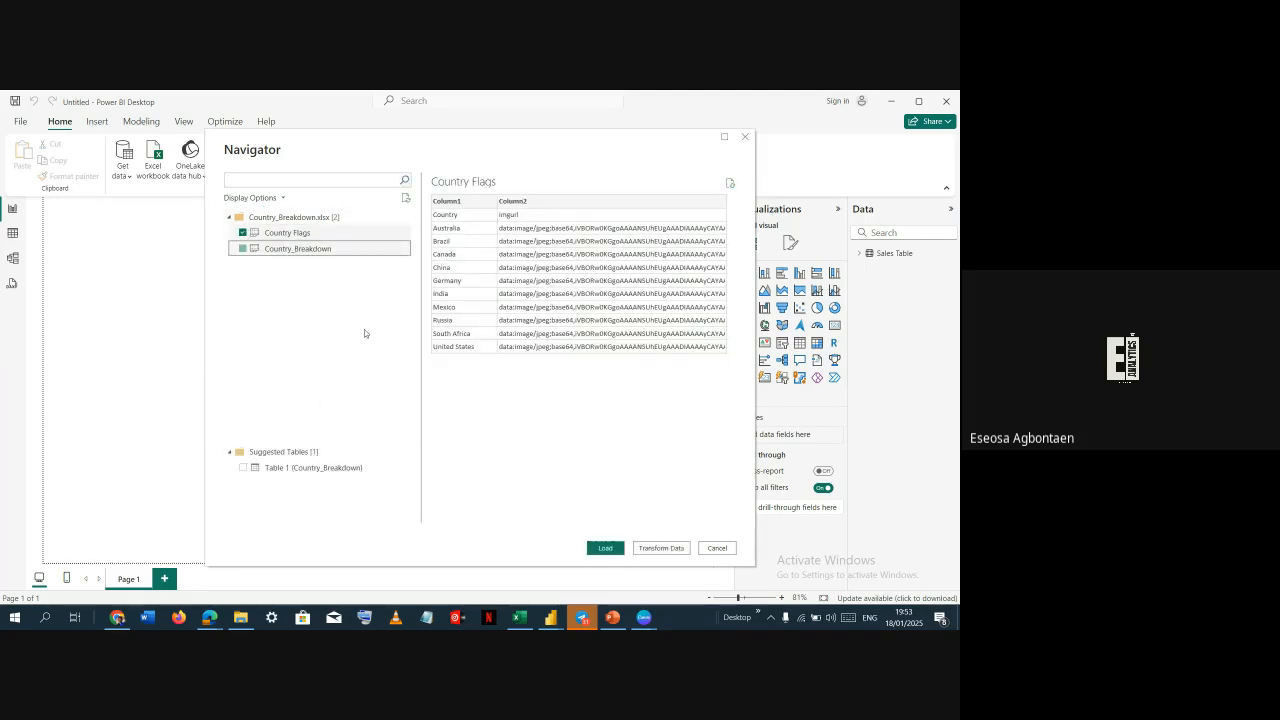
{"action": "left_click", "coordinate": [664, 552]}
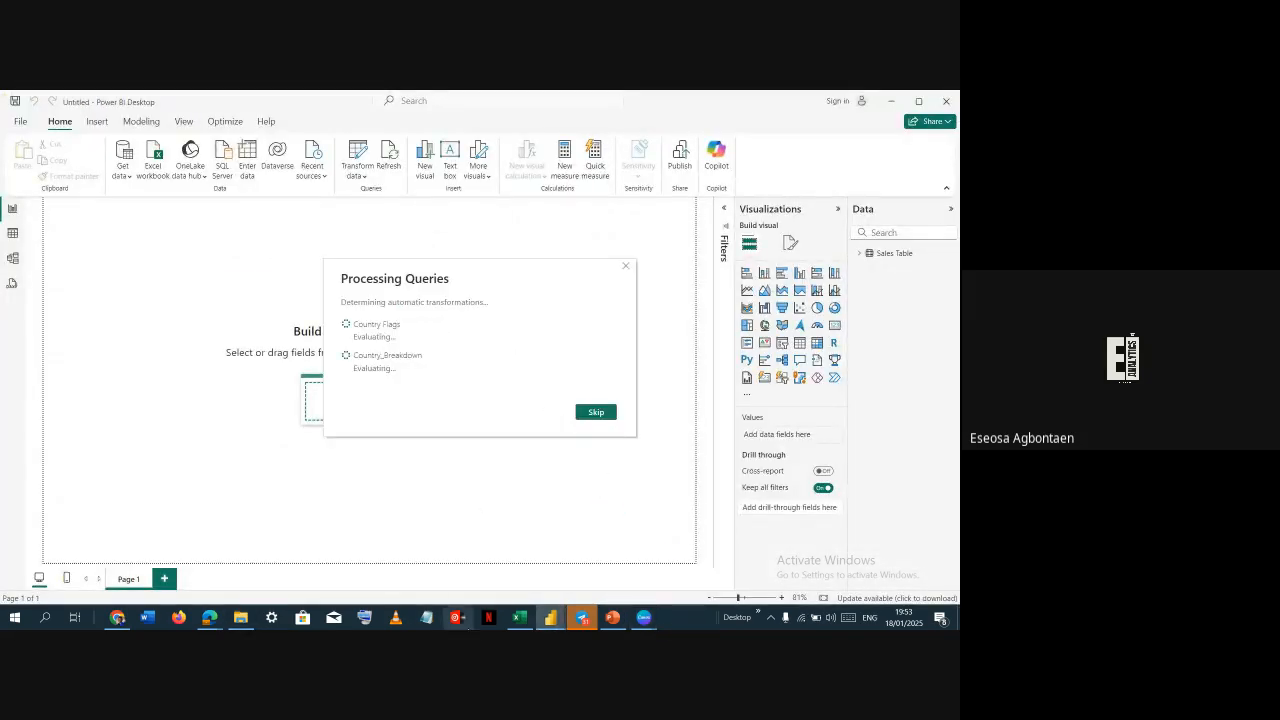
{"action": "mouse_move", "coordinate": [548, 620]}
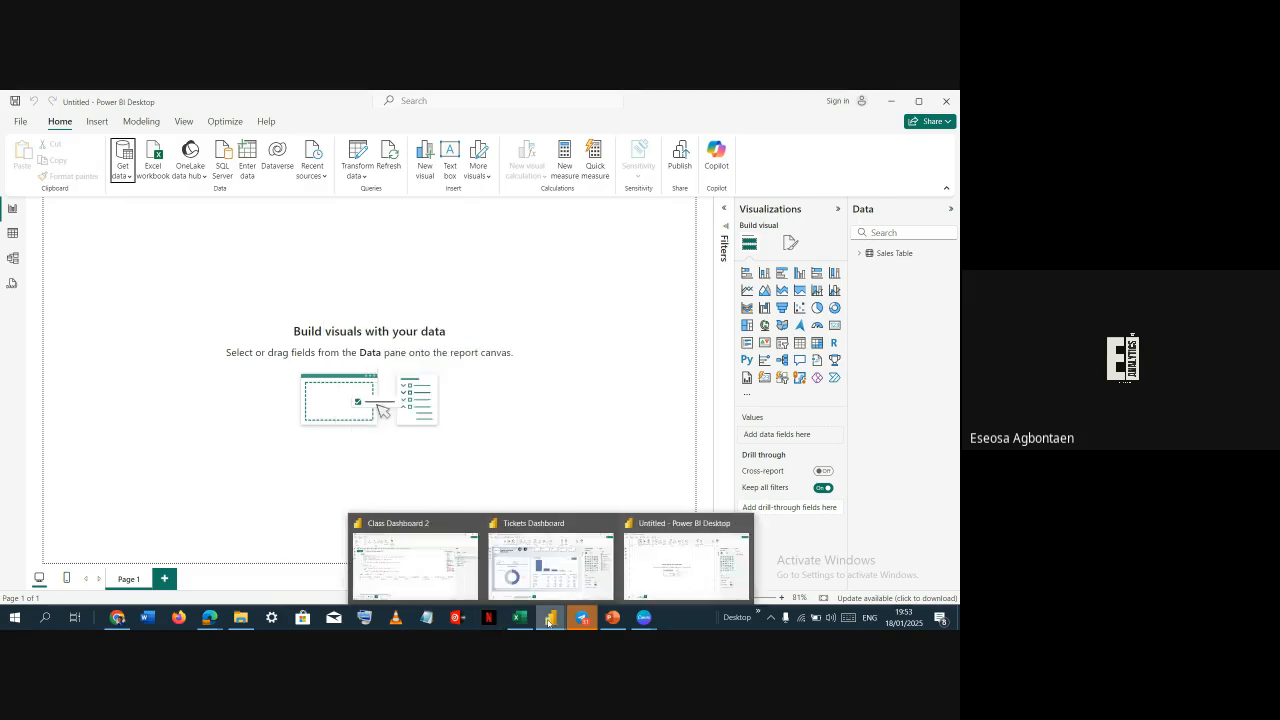
{"action": "mouse_move", "coordinate": [609, 522]}
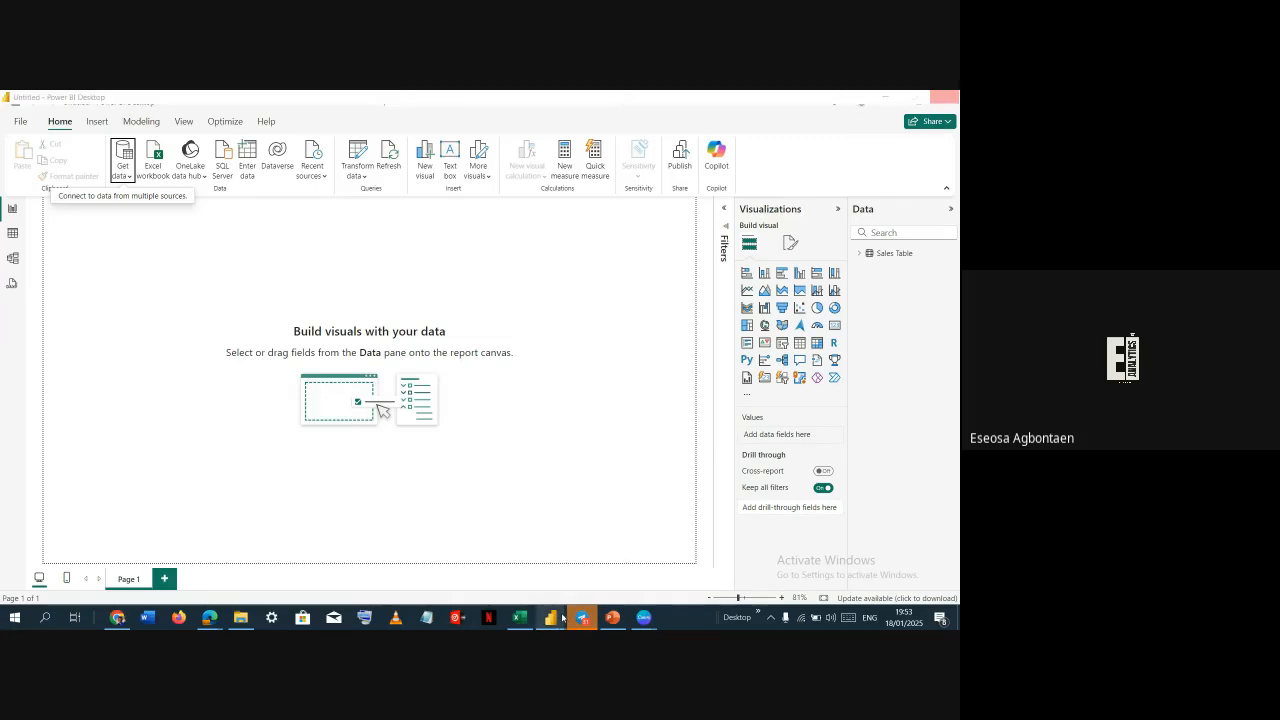
{"action": "mouse_move", "coordinate": [612, 553]}
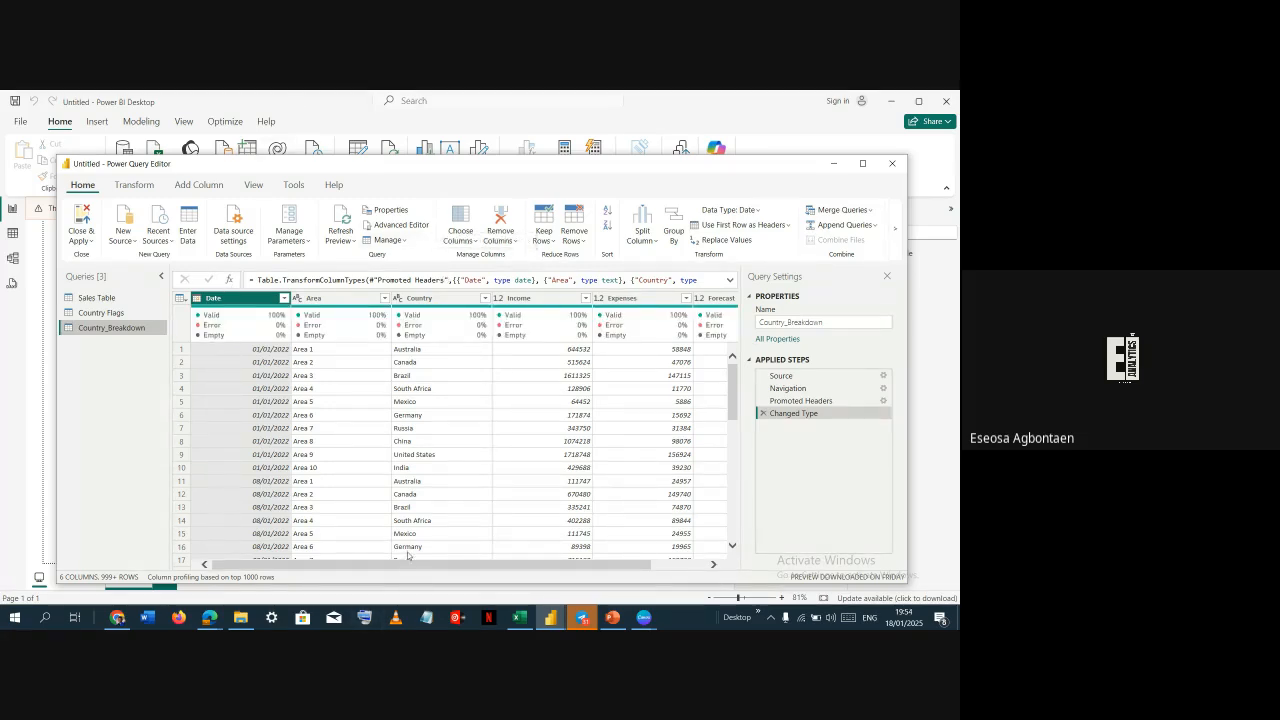
Review the Country Flags and Country_Breakdown queries in the Power Query Editor, then close and apply
{"action": "left_click_drag", "start_coordinate": [408, 564], "coordinate": [251, 566]}
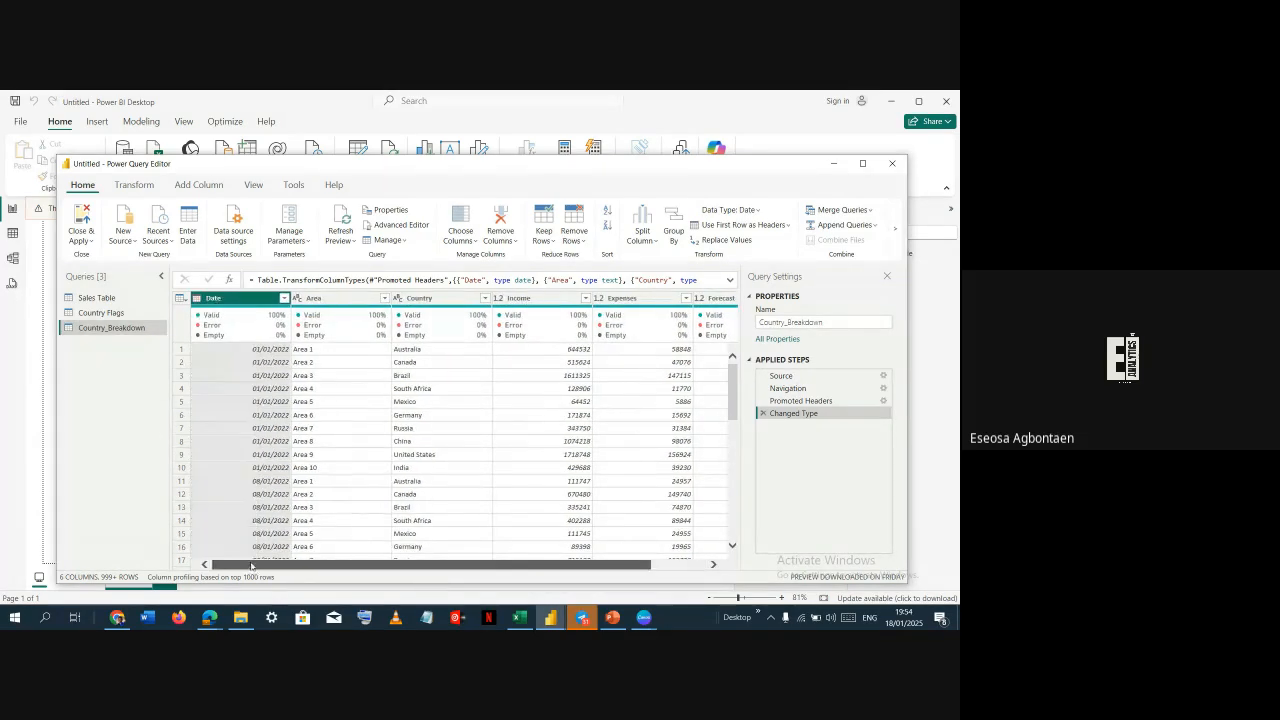
{"action": "left_click", "coordinate": [113, 316]}
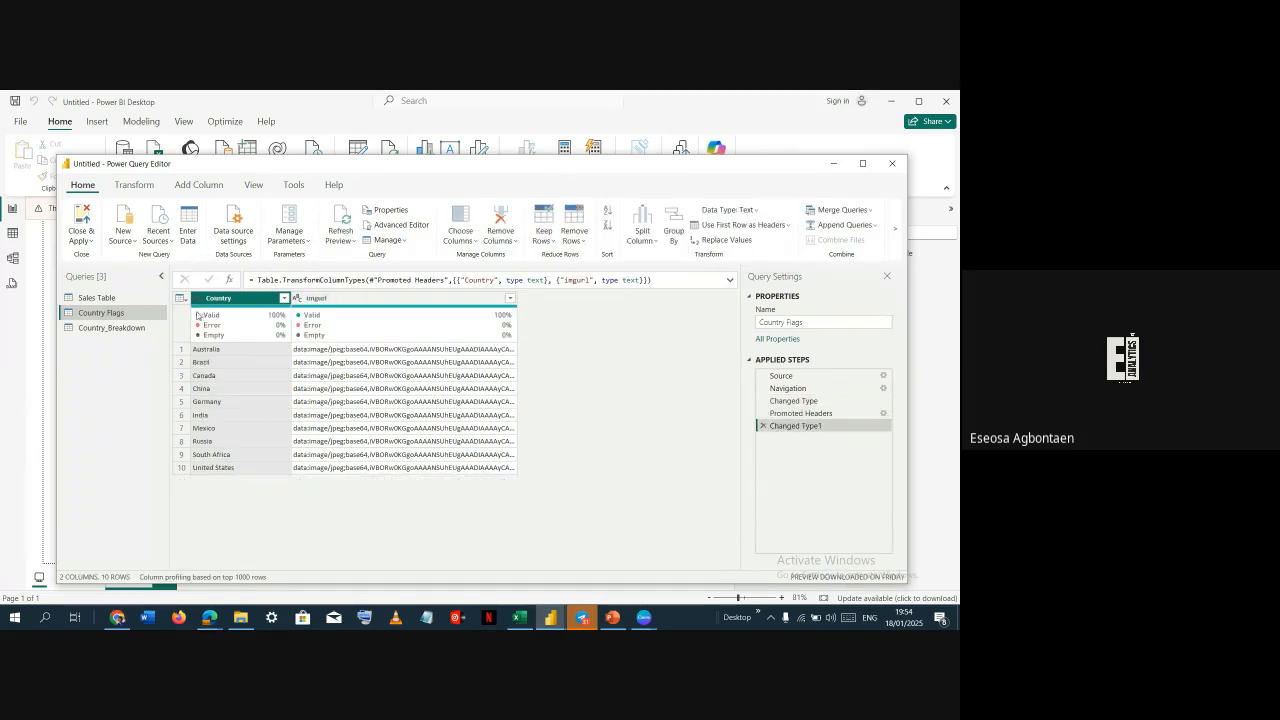
{"action": "left_click", "coordinate": [130, 327]}
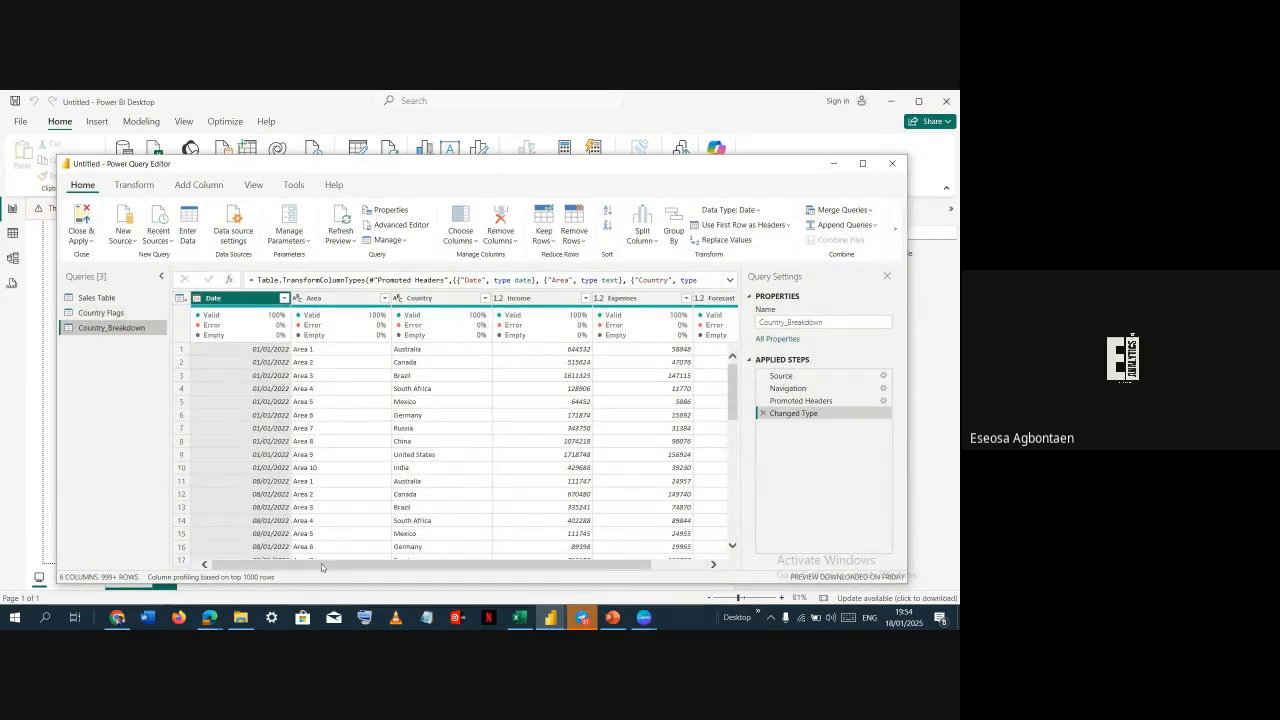
{"action": "scroll", "coordinate": [321, 563], "scroll_direction": "right", "scroll_amount": 2}
{"action": "left_click_drag", "start_coordinate": [325, 627], "coordinate": [275, 622]}
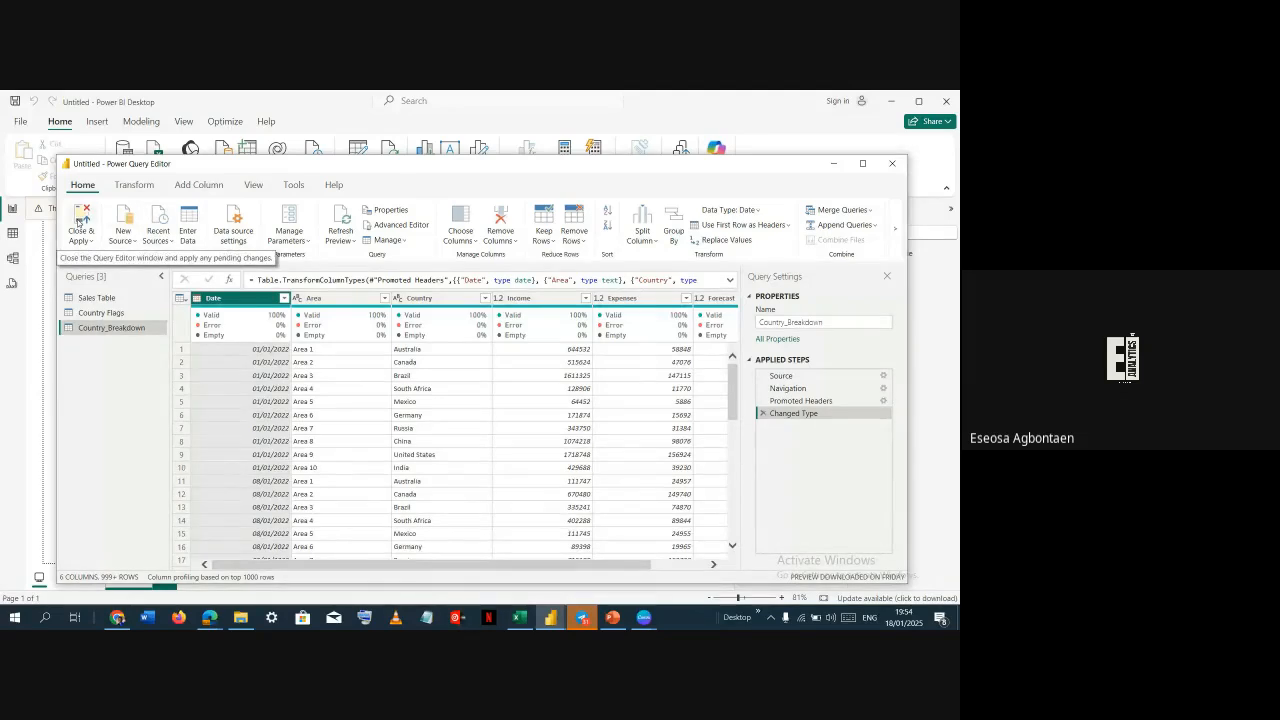
{"action": "left_click", "coordinate": [79, 220]}
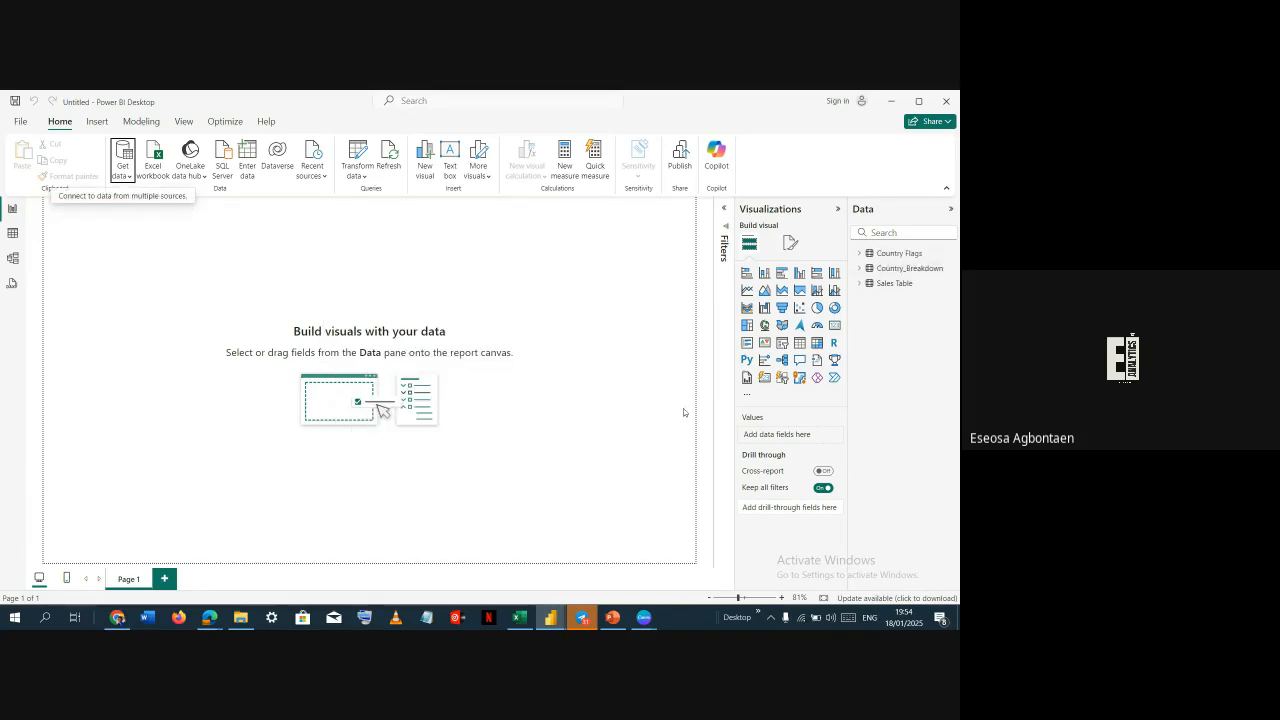
Close the Tickets Dashboard file without saving its changes
{"action": "key", "text": "alt+Tab"}
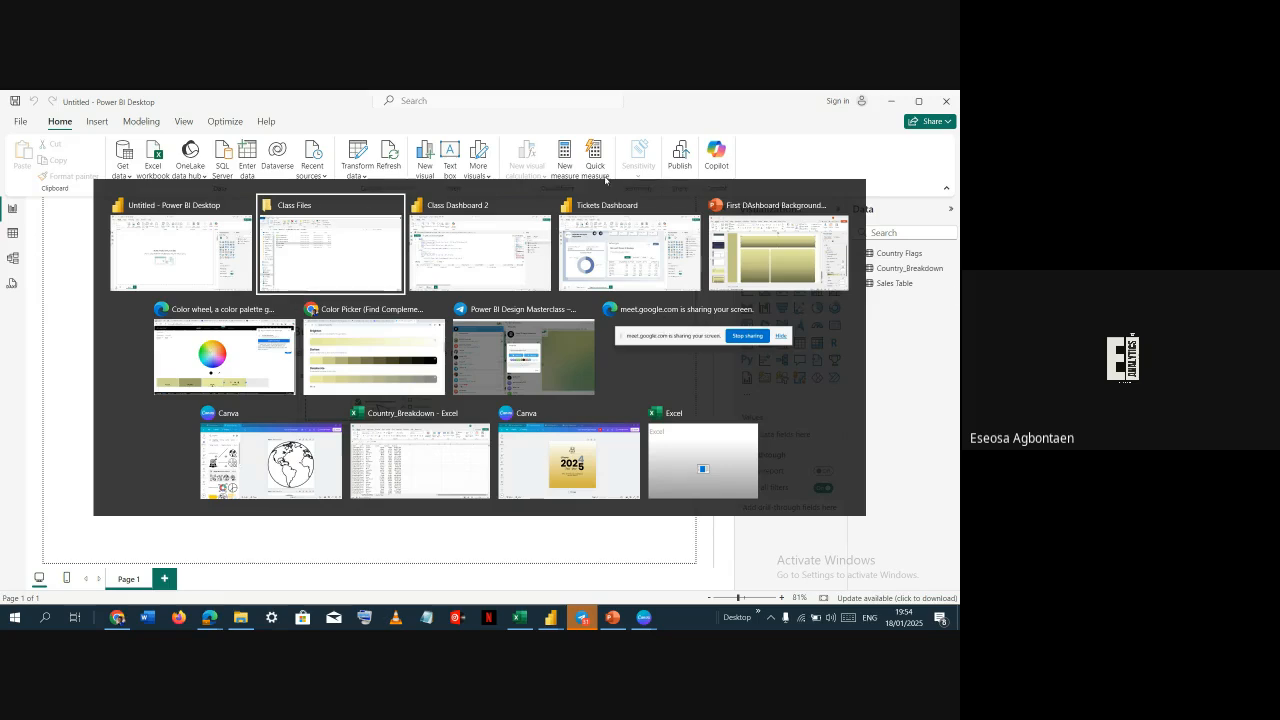
{"action": "left_click", "coordinate": [618, 239]}
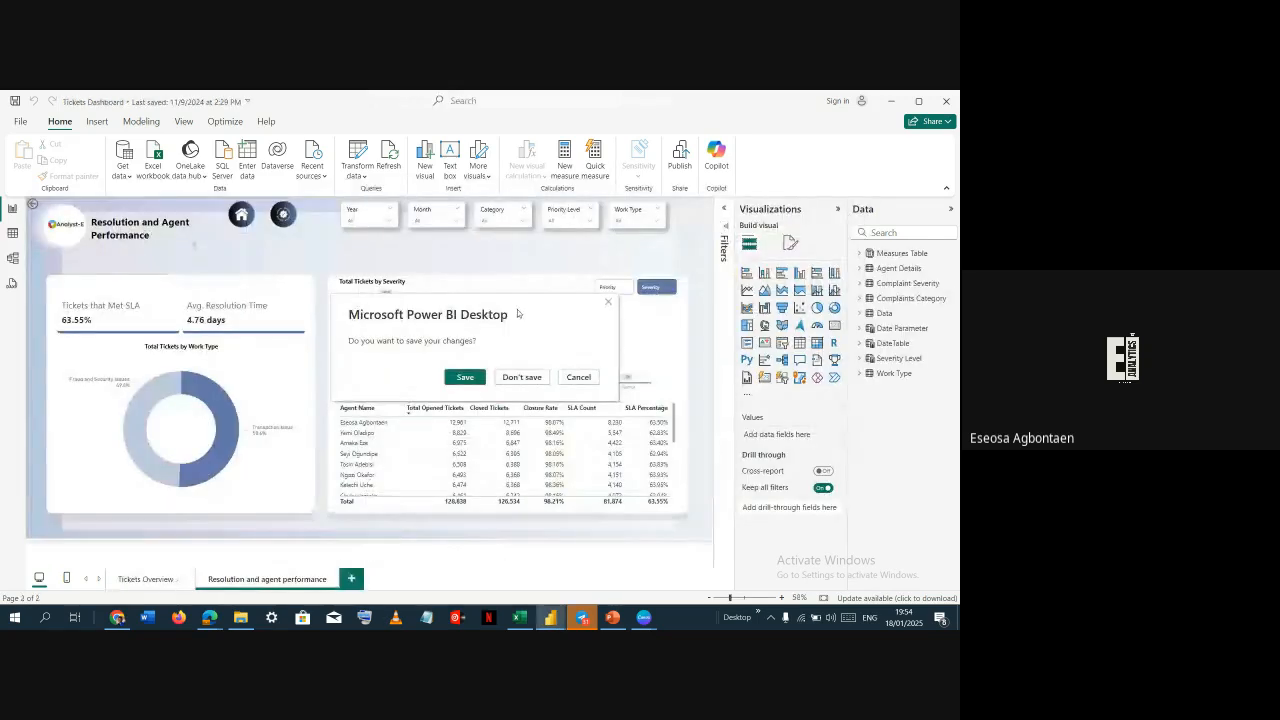
{"action": "left_click", "coordinate": [519, 378]}
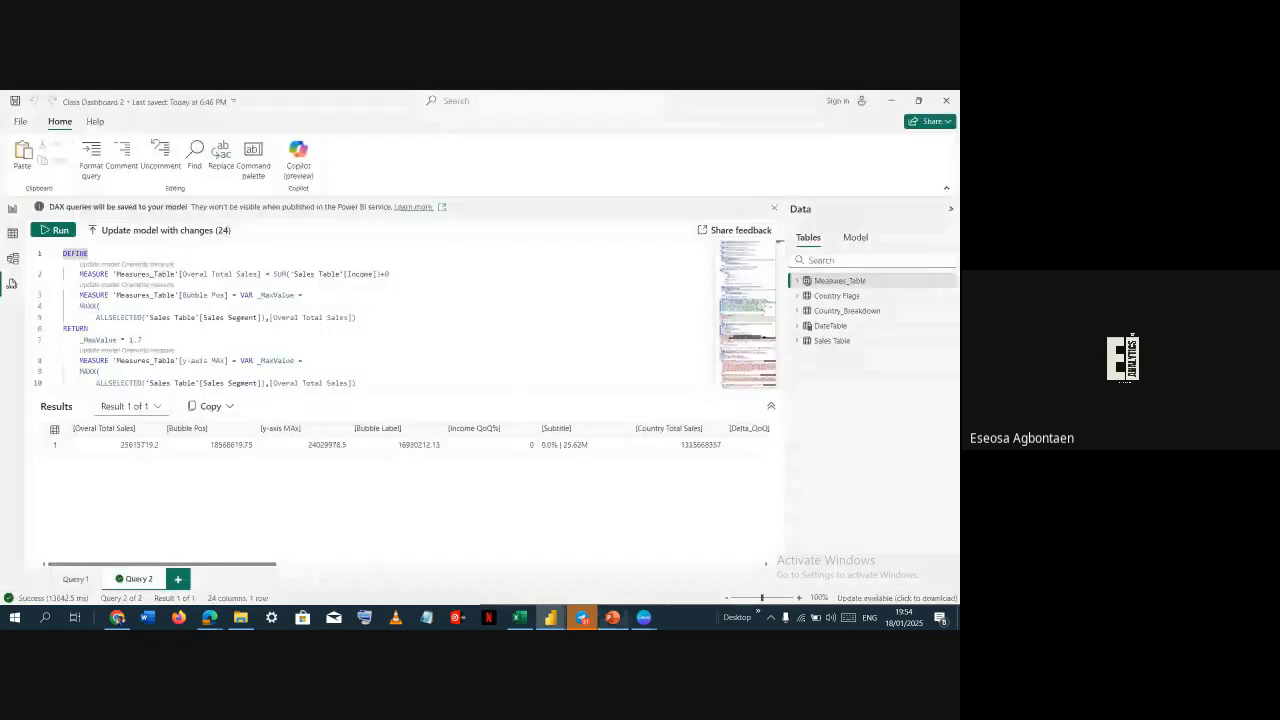
In Class Dashboard 2's model view, select the DateTable and copy its entire DAX table formula
{"action": "left_click", "coordinate": [838, 331]}
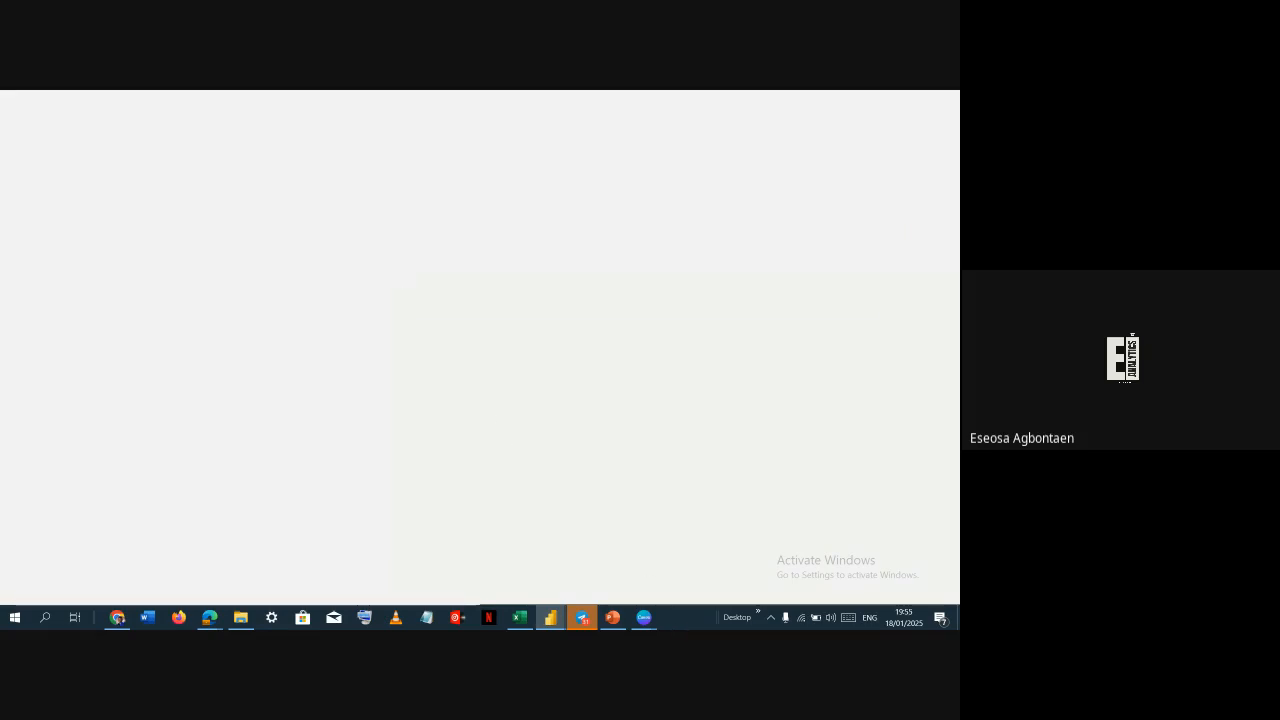
{"action": "mouse_move", "coordinate": [644, 617]}
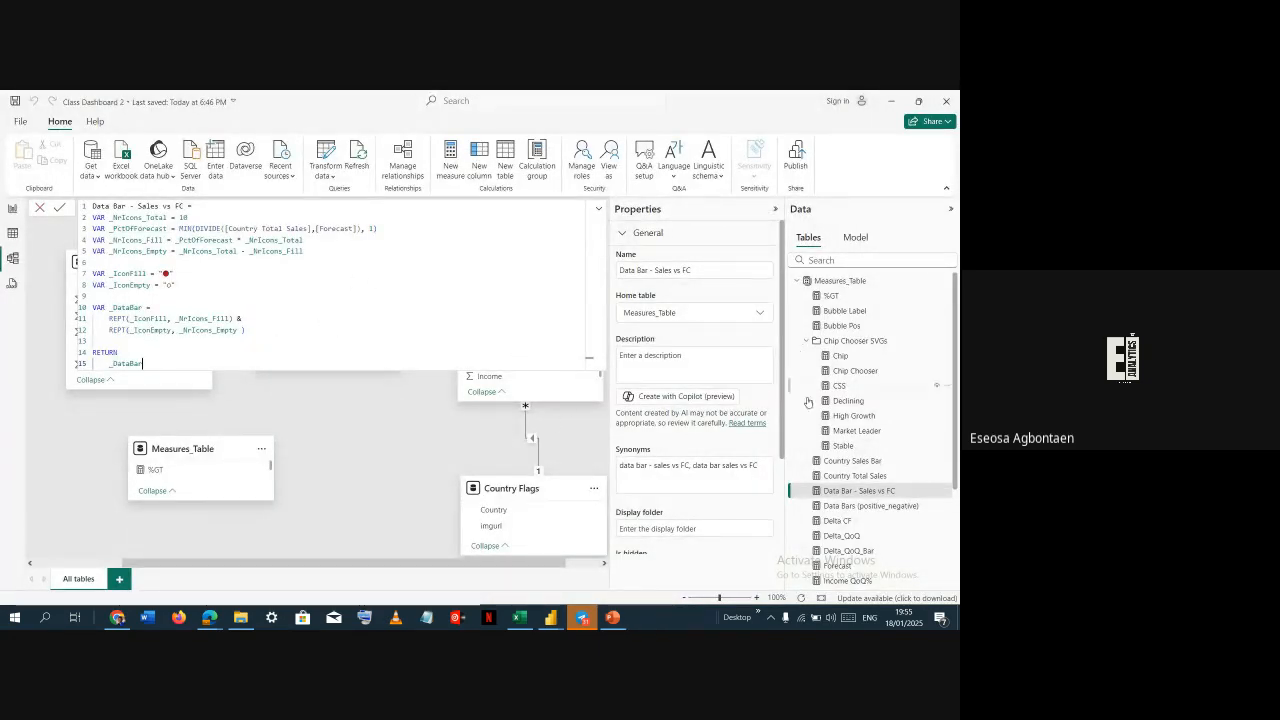
{"action": "left_click", "coordinate": [597, 210]}
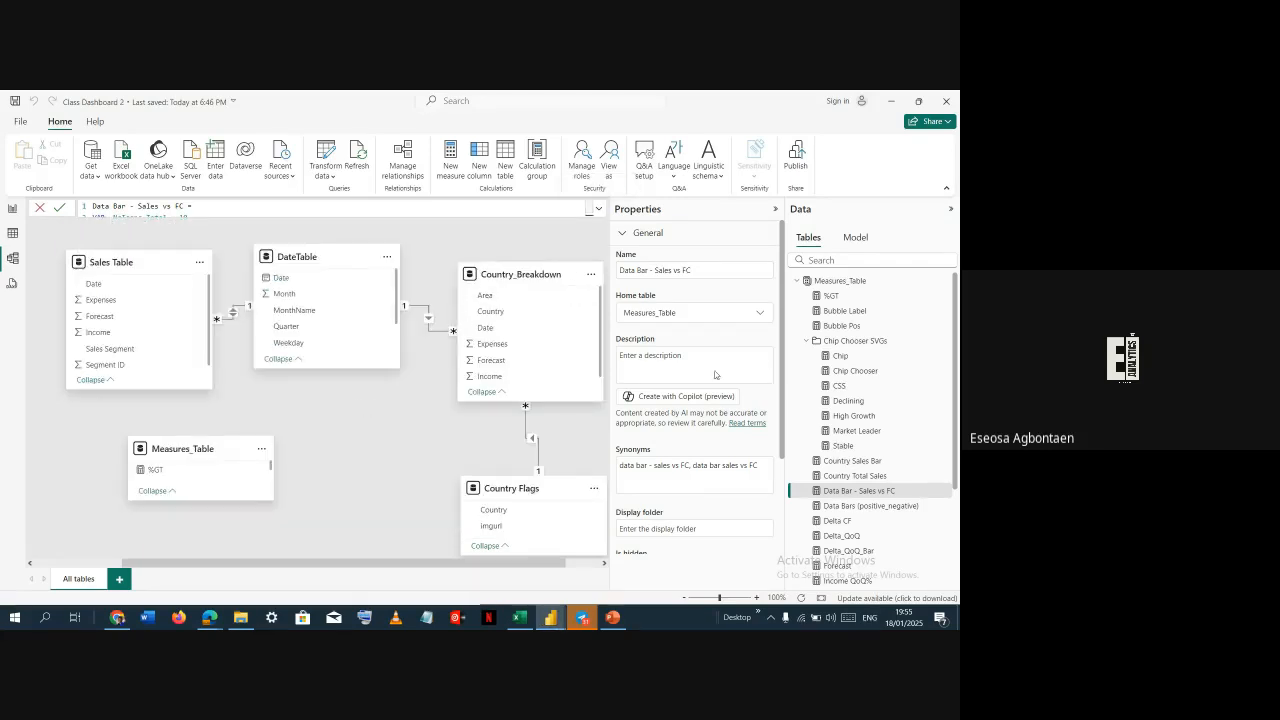
{"action": "left_click", "coordinate": [803, 283]}
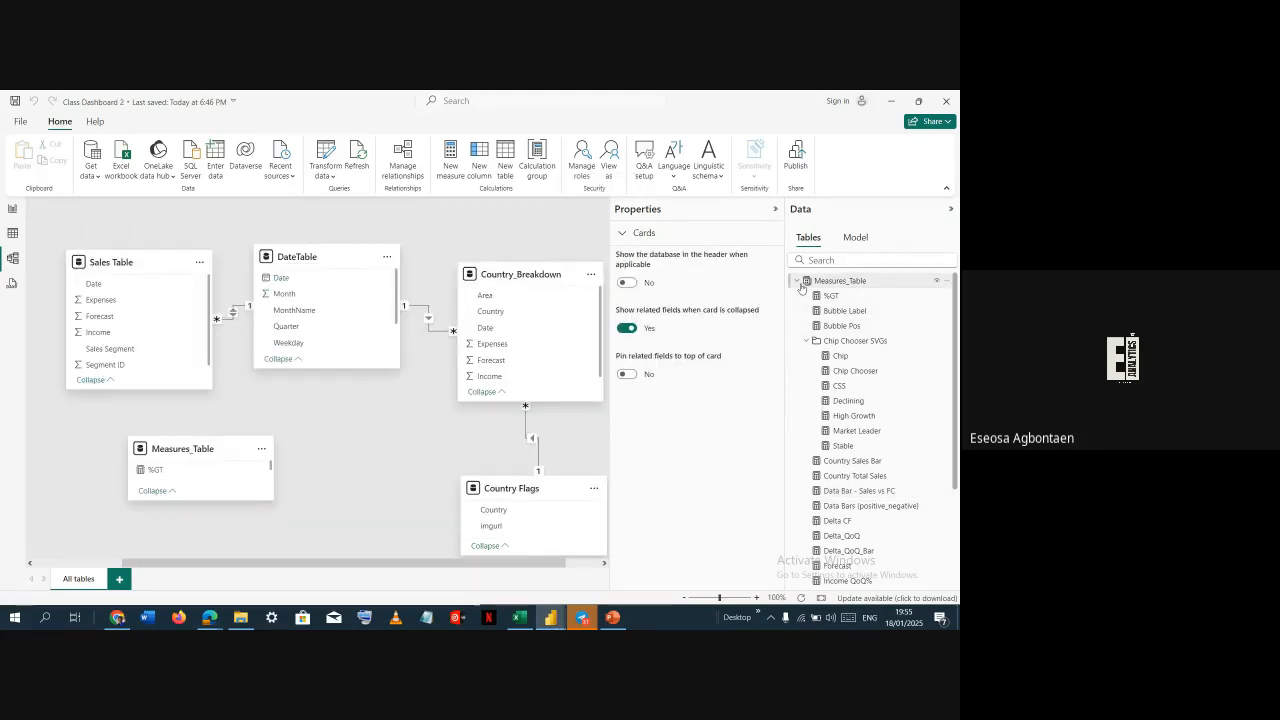
{"action": "left_click", "coordinate": [797, 281]}
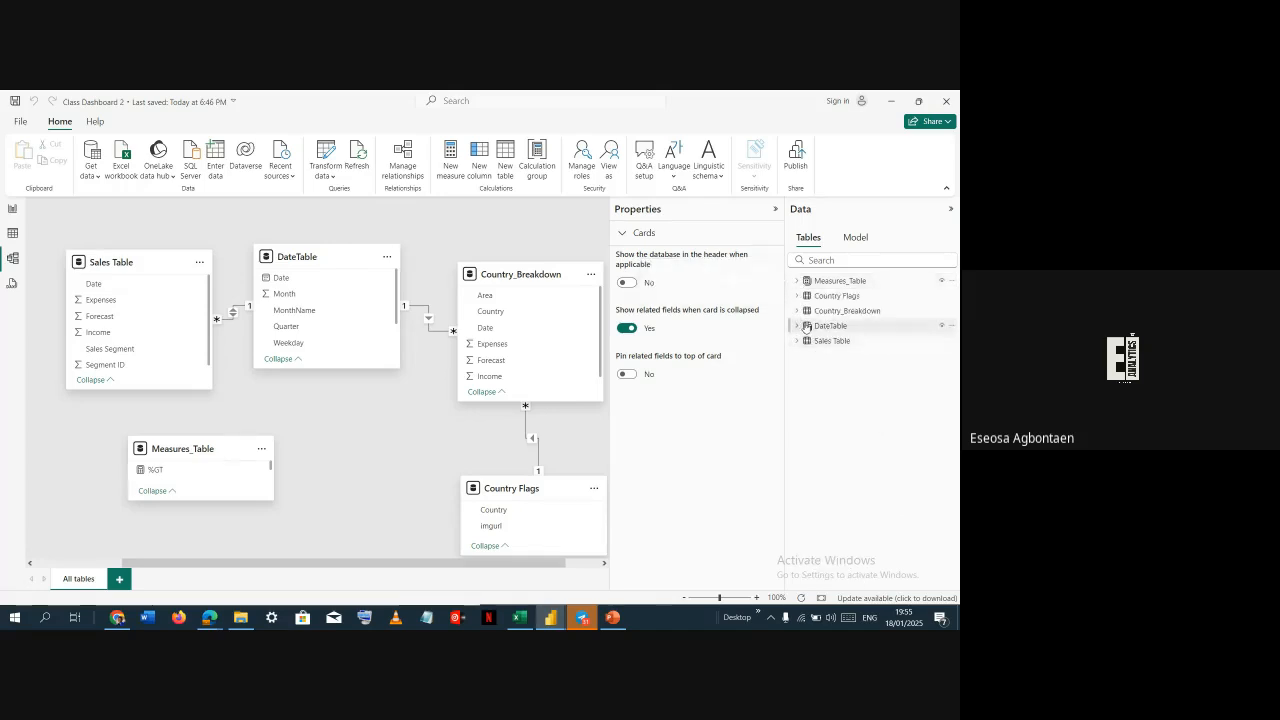
{"action": "left_click", "coordinate": [300, 256]}
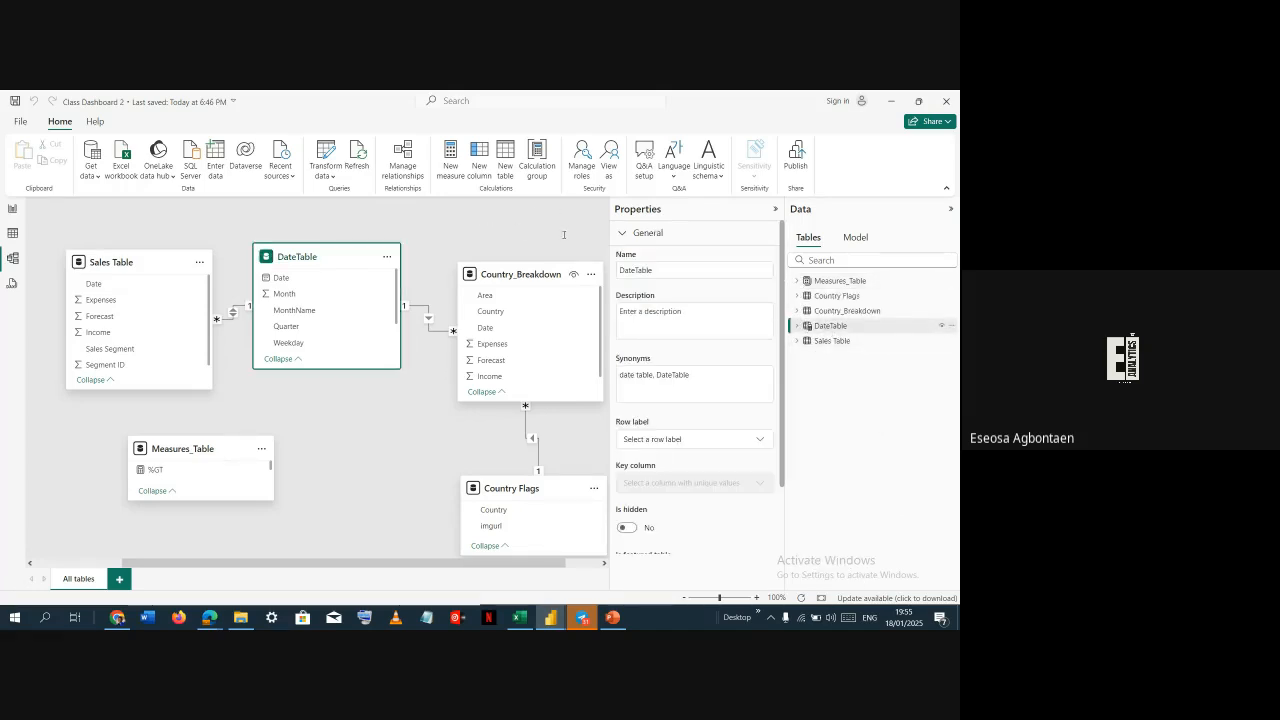
{"action": "left_click", "coordinate": [207, 238]}
{"action": "key", "text": "ctrl+a"}
{"action": "key", "text": "ctrl+c"}
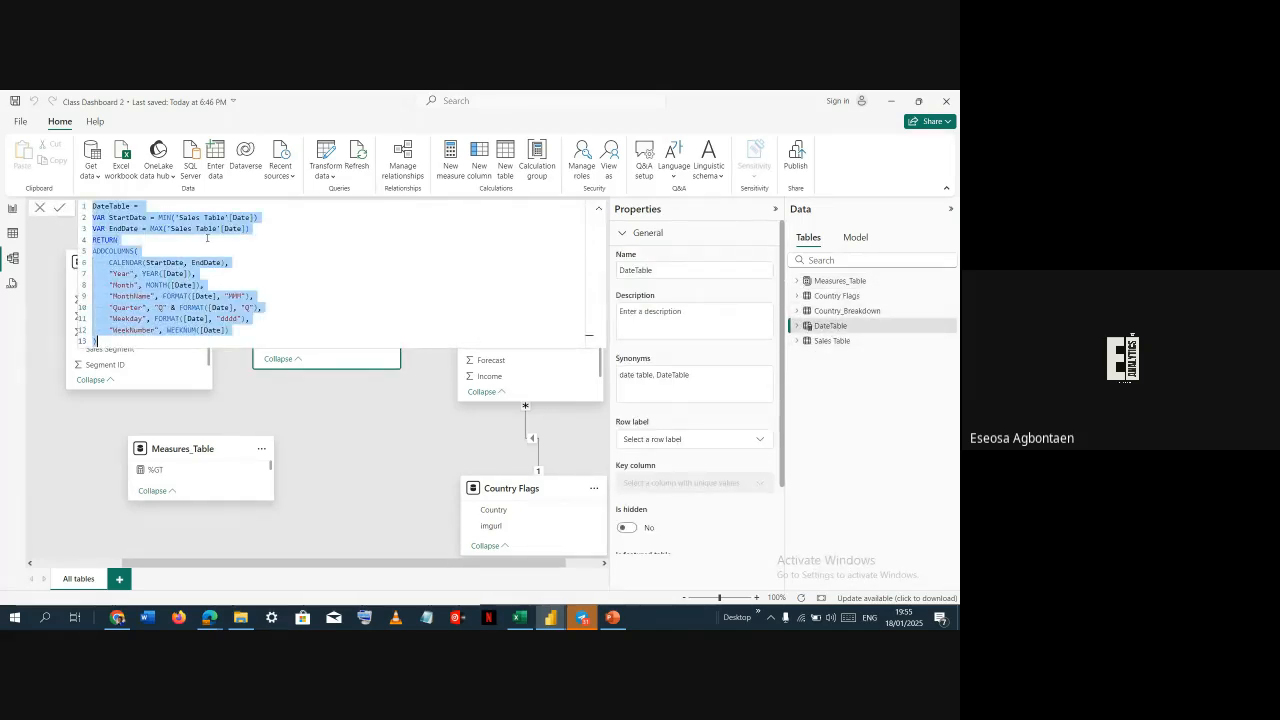
Switch to the untitled file and create a calculated DateTable in table view by pasting the copied DAX formula
{"action": "key", "text": "alt+Tab"}
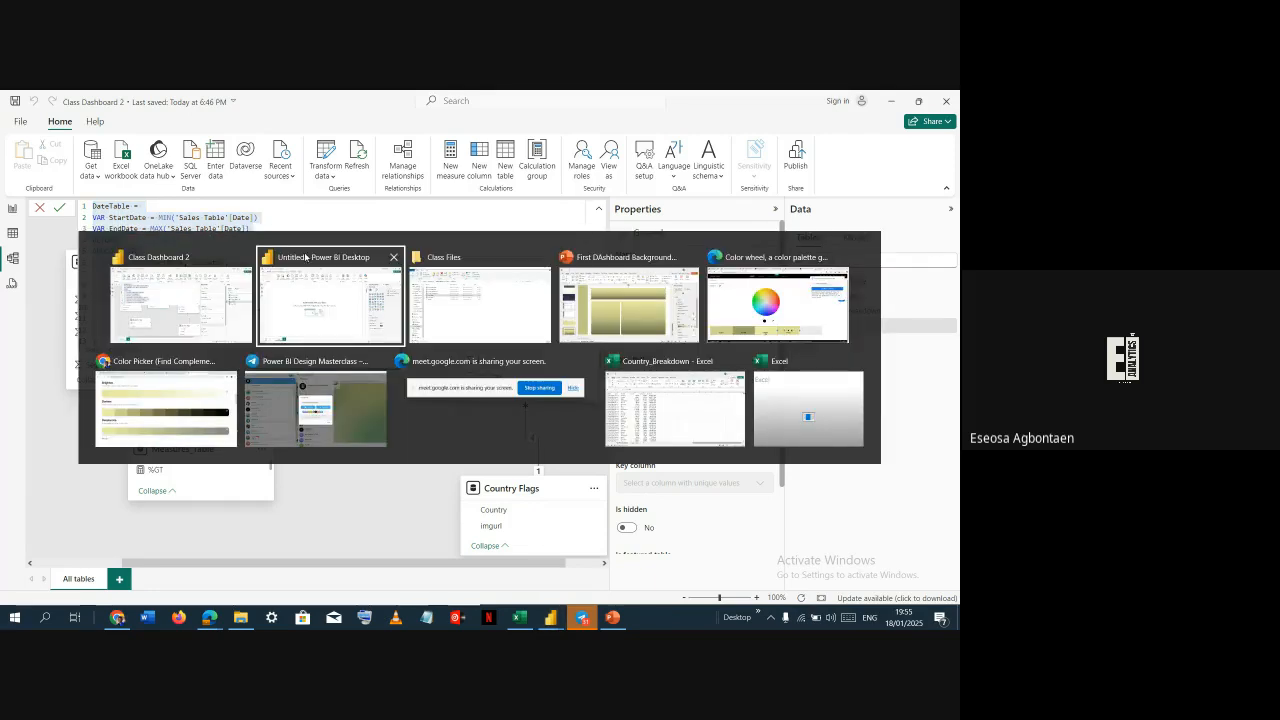
{"action": "left_click", "coordinate": [16, 234]}
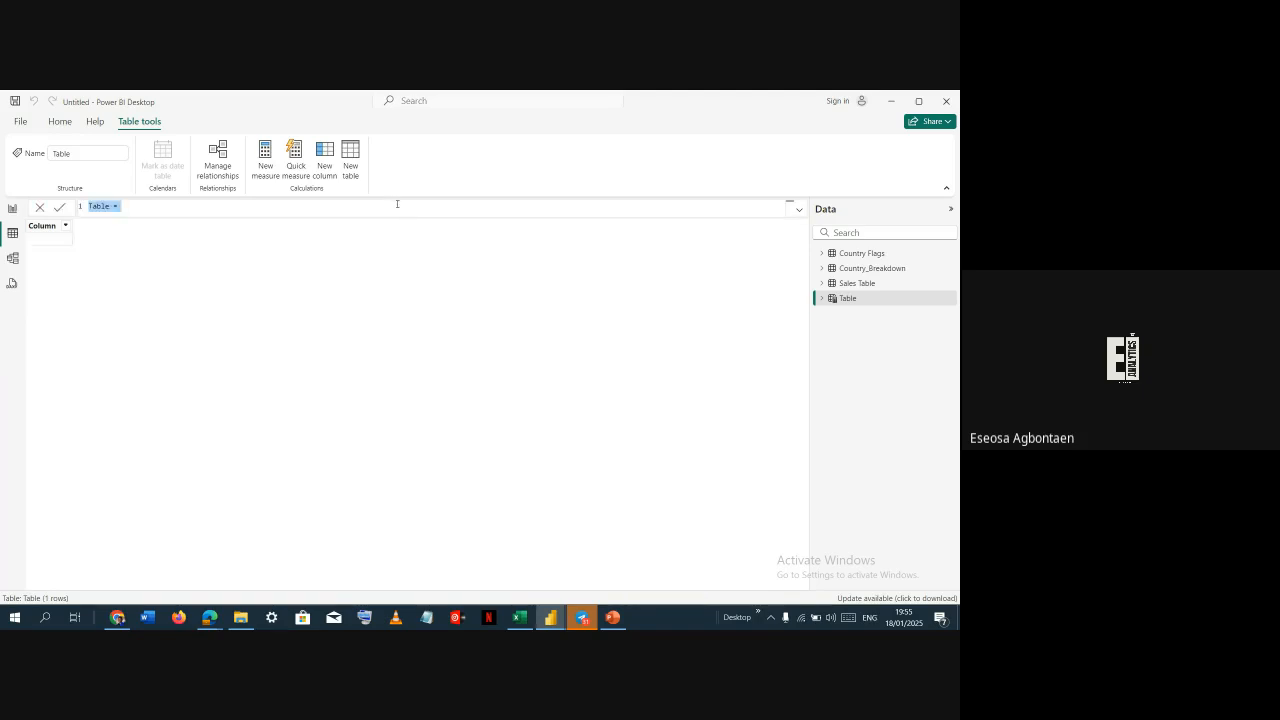
{"action": "key", "text": "ctrl+v"}
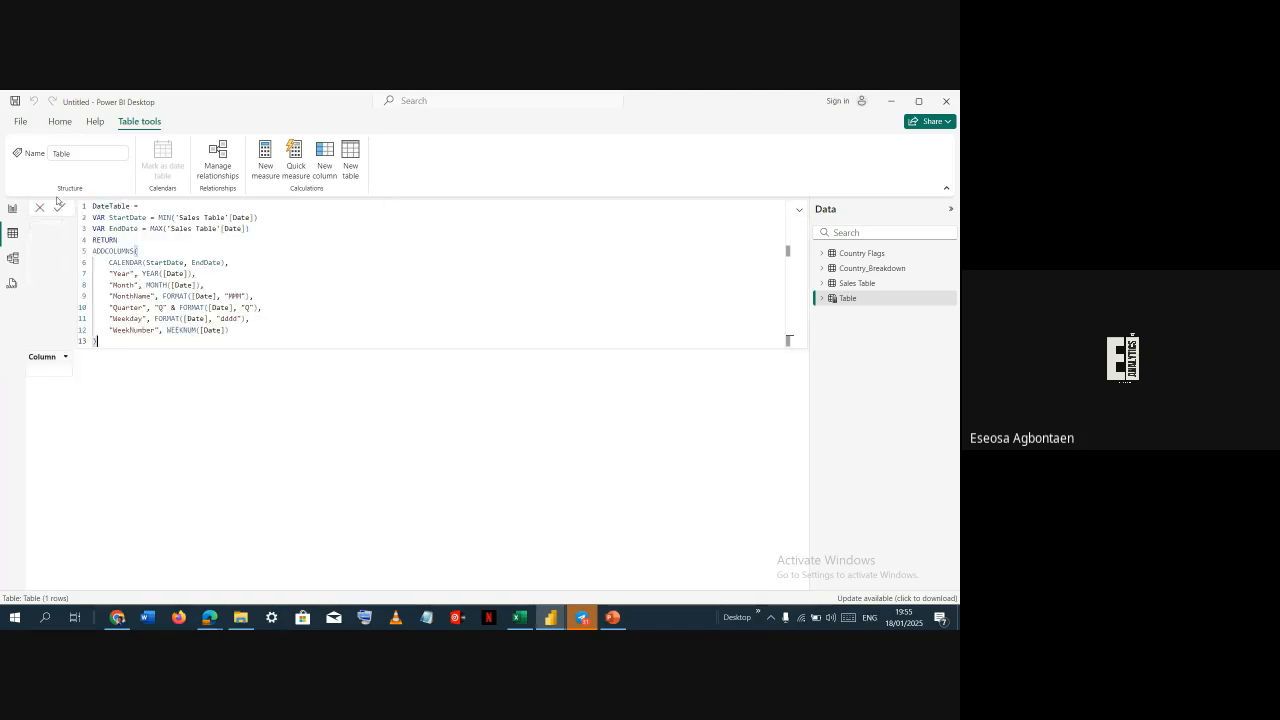
{"action": "left_click", "coordinate": [59, 208]}
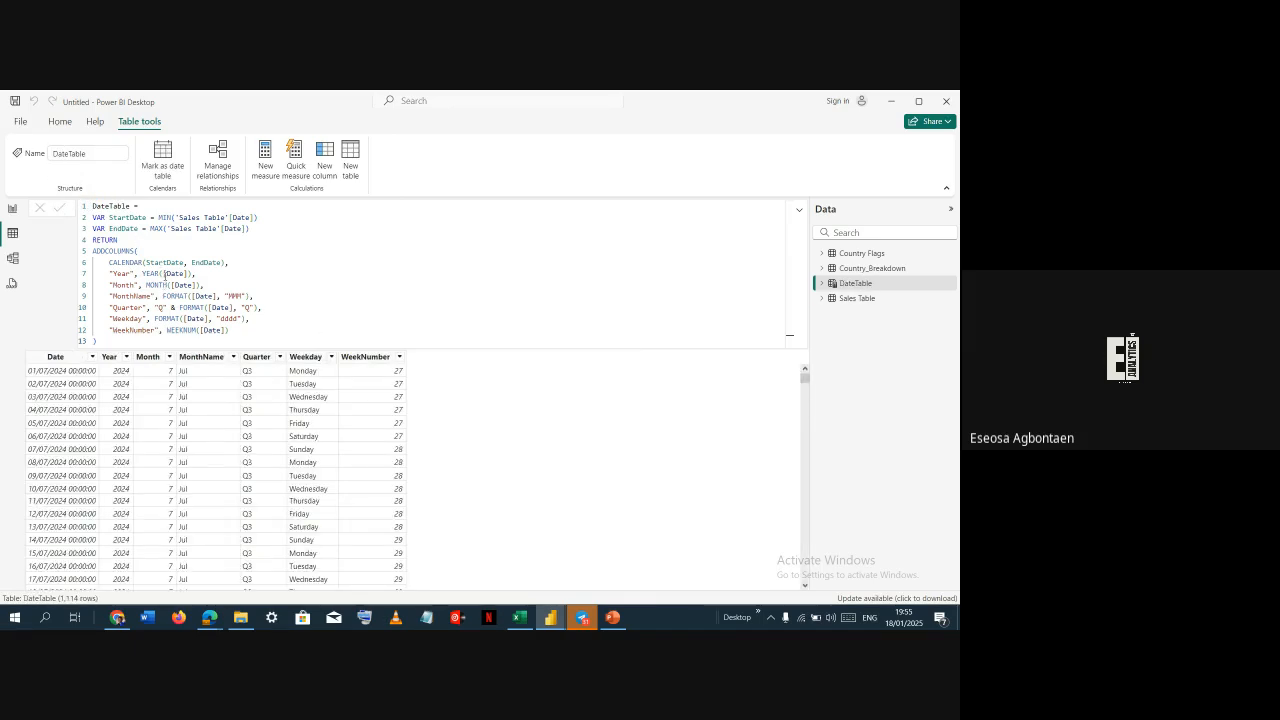
{"action": "left_click", "coordinate": [922, 283]}
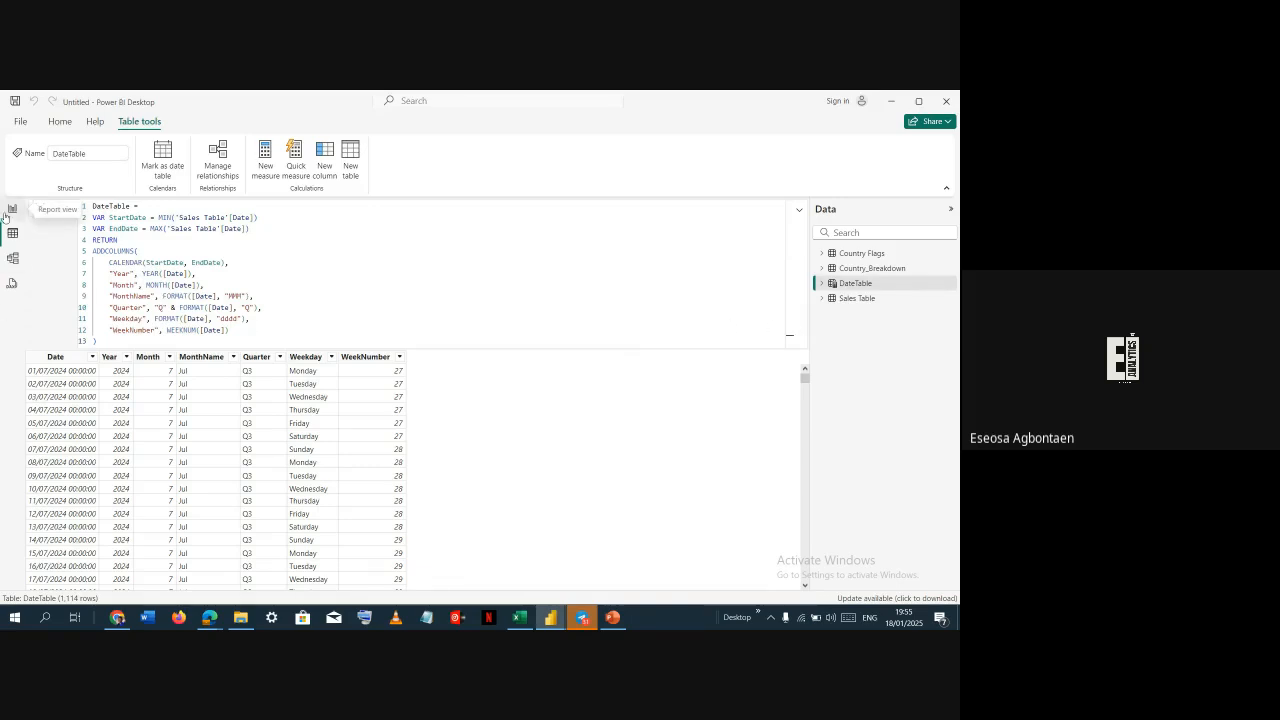
Open the model view and rearrange the table cards so DateTable, Sales Table, Country_Breakdown and Country Flags sit together
{"action": "left_click", "coordinate": [4, 257]}
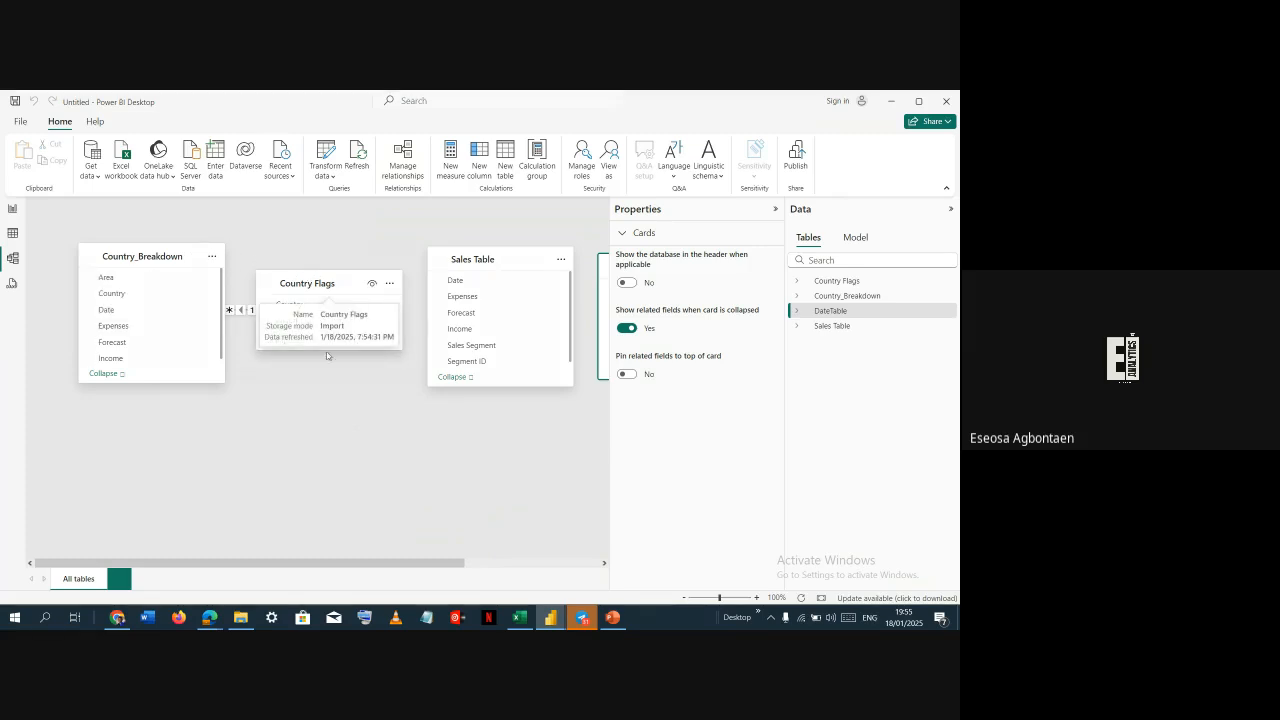
{"action": "left_click_drag", "start_coordinate": [309, 277], "coordinate": [344, 424]}
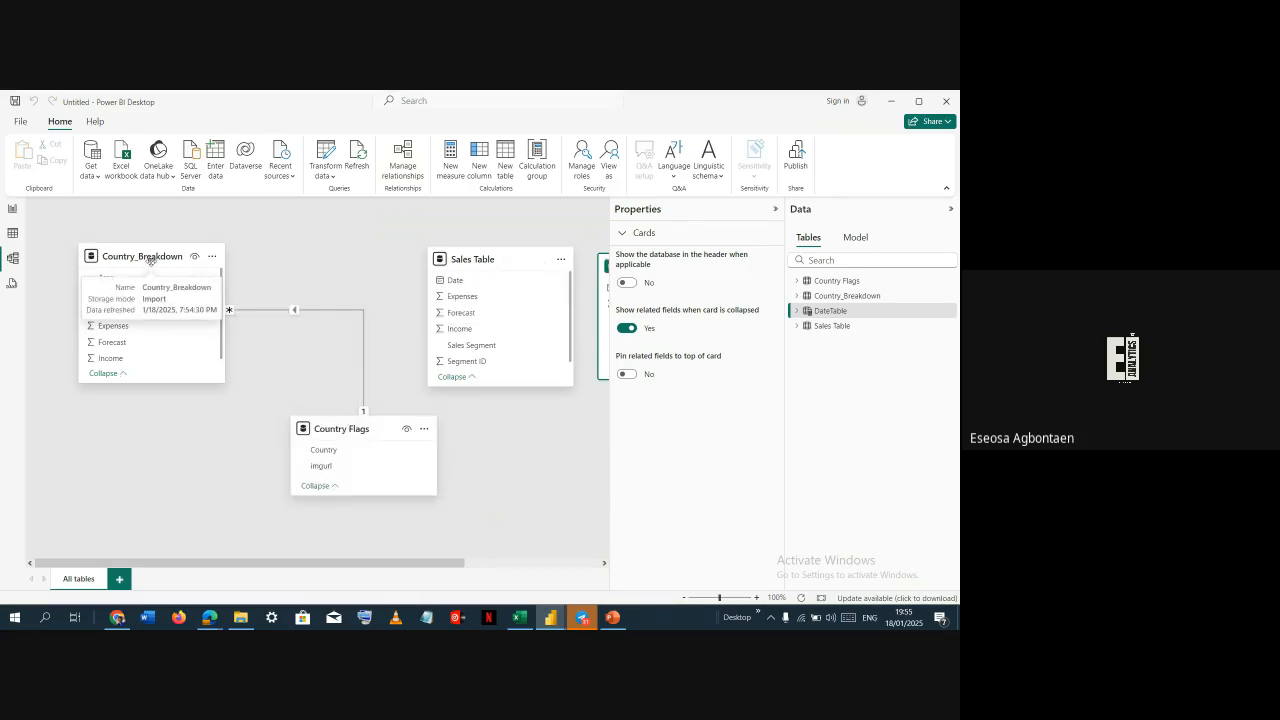
{"action": "left_click_drag", "start_coordinate": [148, 257], "coordinate": [206, 370]}
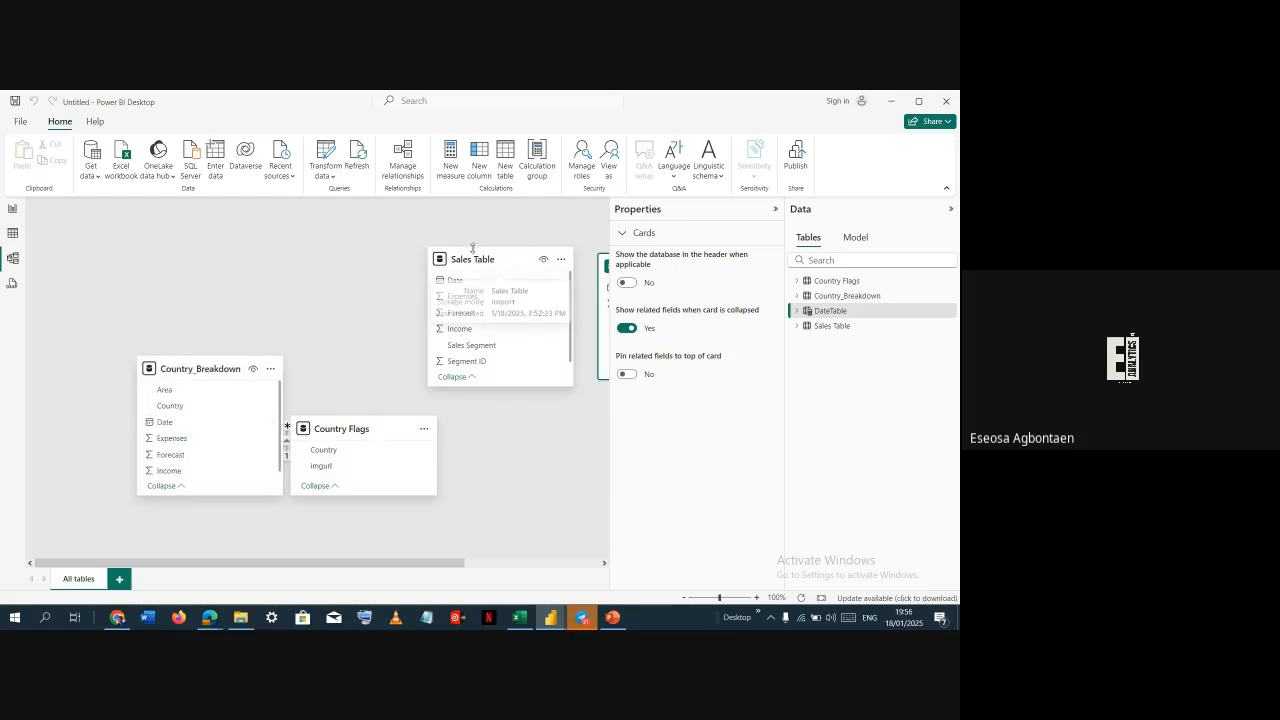
{"action": "left_click_drag", "start_coordinate": [474, 251], "coordinate": [226, 248]}
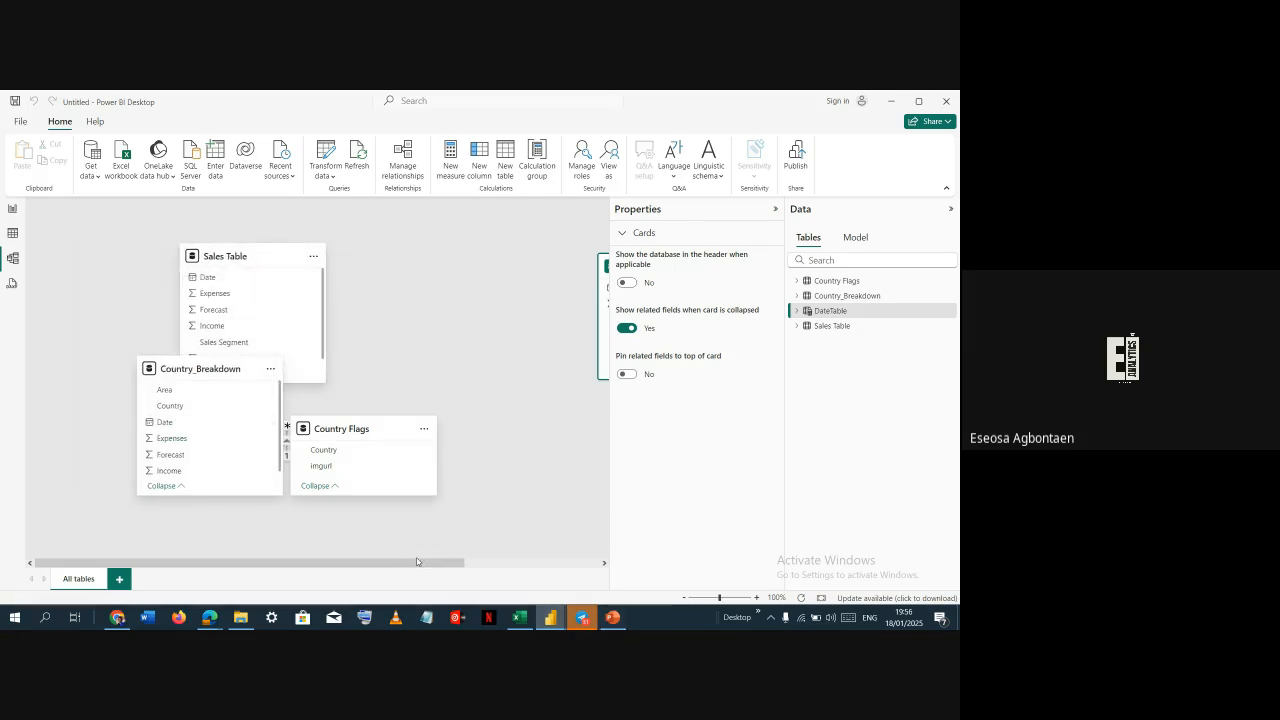
{"action": "left_click_drag", "start_coordinate": [395, 570], "coordinate": [535, 562]}
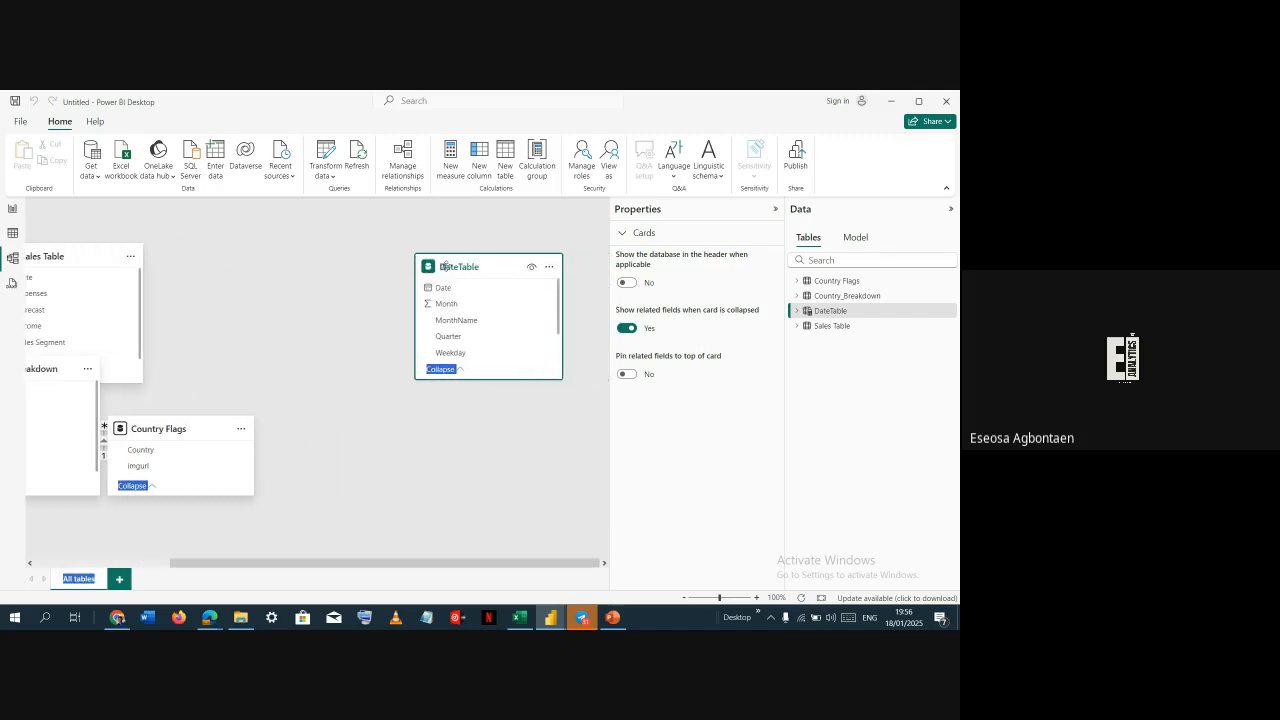
{"action": "left_click_drag", "start_coordinate": [445, 266], "coordinate": [386, 278]}
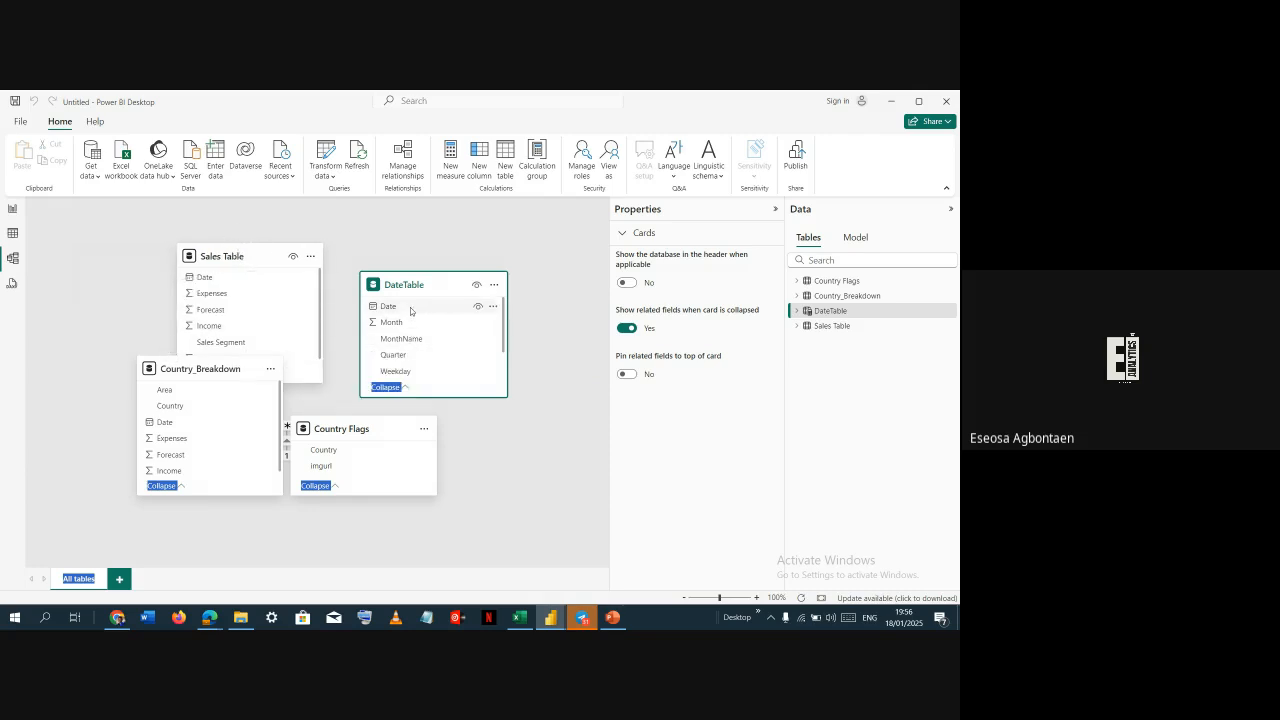
Create a one-to-many relationship from DateTable's Date column to Sales Table's Date column
{"action": "left_click_drag", "start_coordinate": [410, 310], "coordinate": [257, 278]}
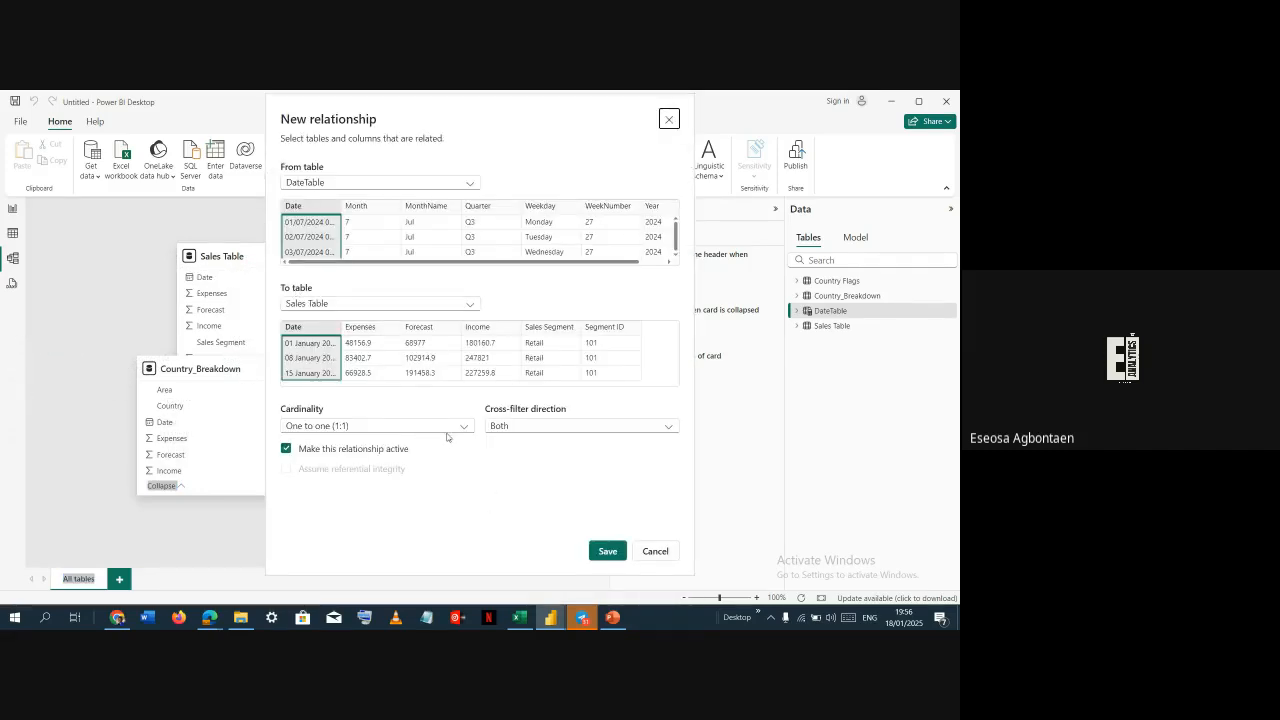
{"action": "left_click", "coordinate": [448, 428]}
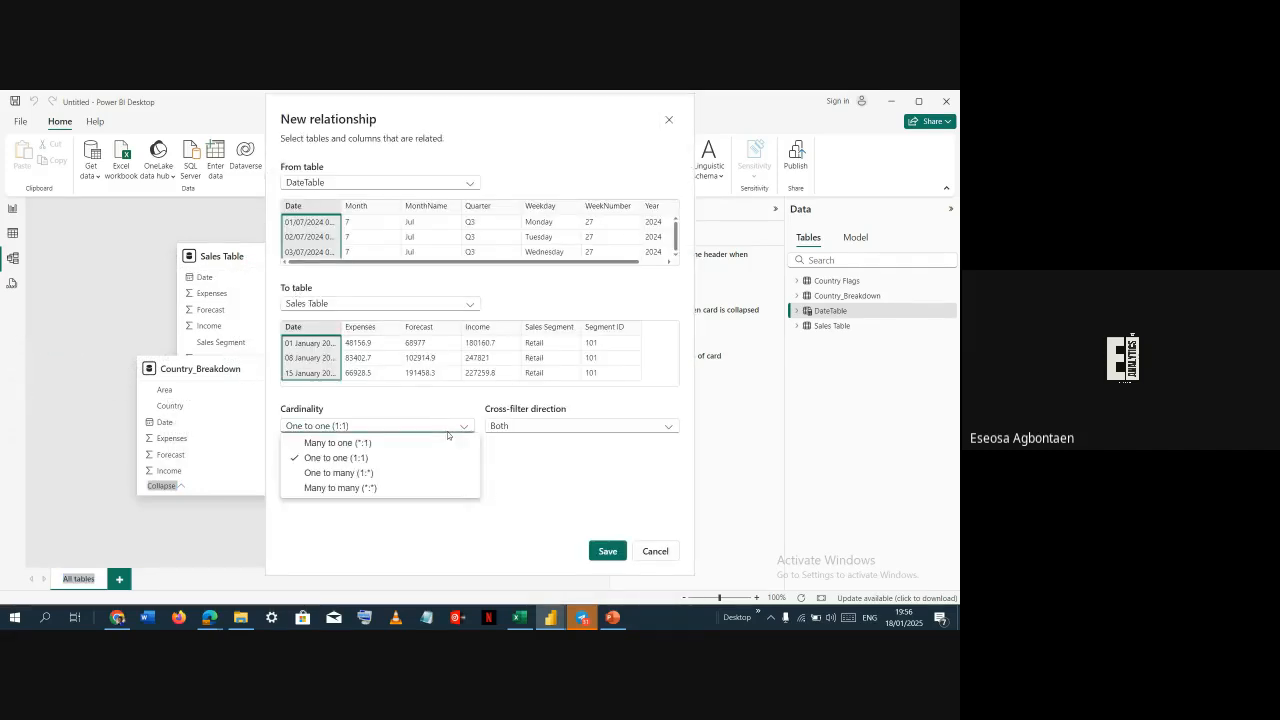
{"action": "left_click", "coordinate": [333, 473]}
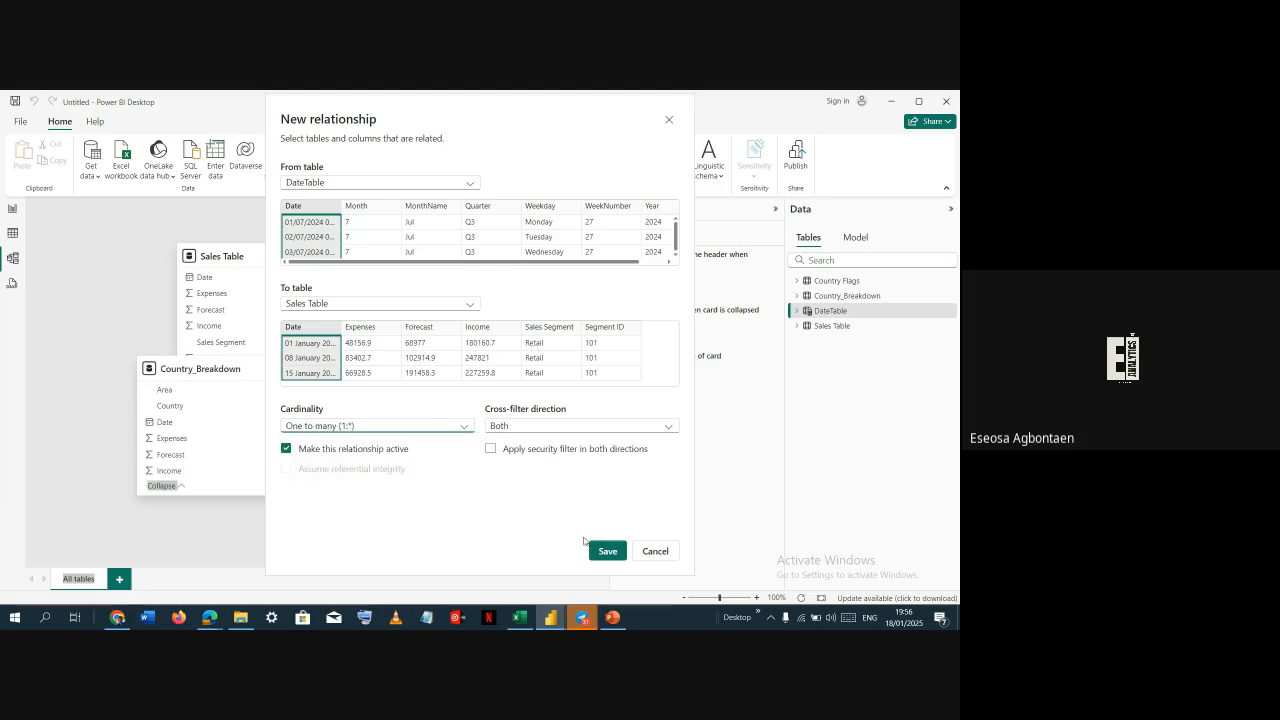
{"action": "left_click", "coordinate": [607, 551]}
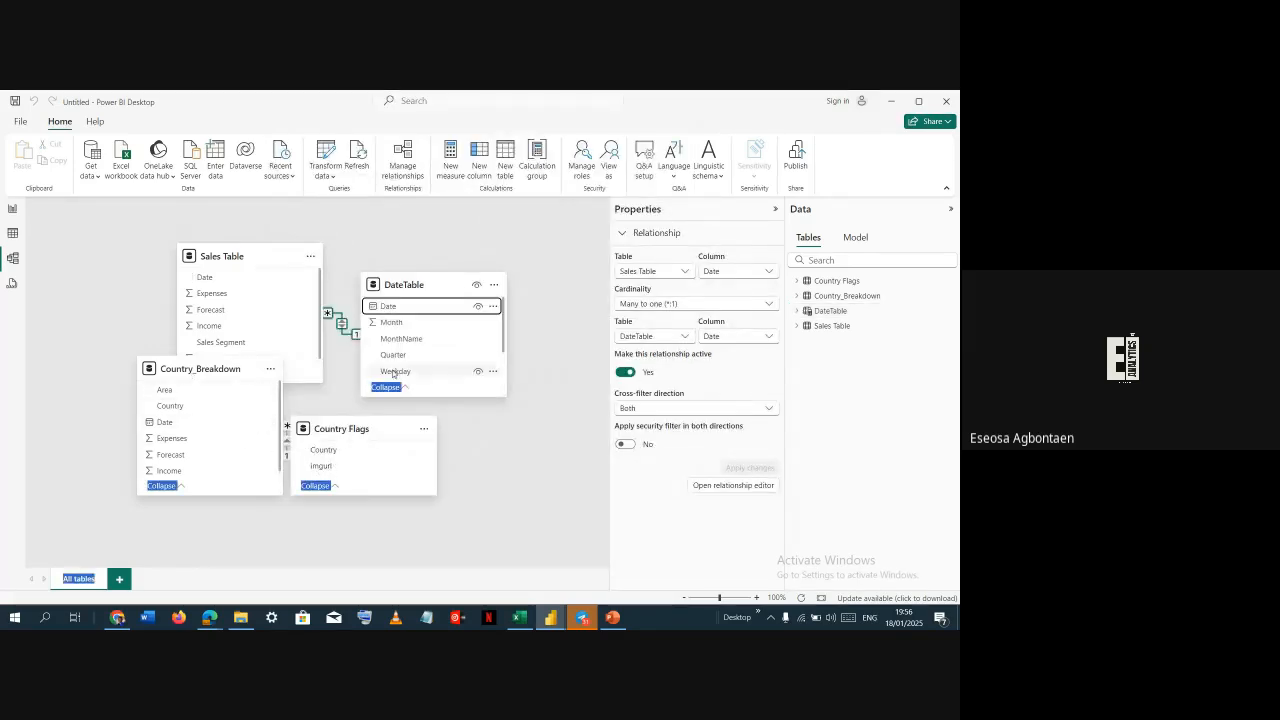
Relate DateTable's Date to Country_Breakdown's Date one-to-many with single filter direction, and reposition the Country Flags card
{"action": "left_click_drag", "start_coordinate": [422, 305], "coordinate": [216, 424]}
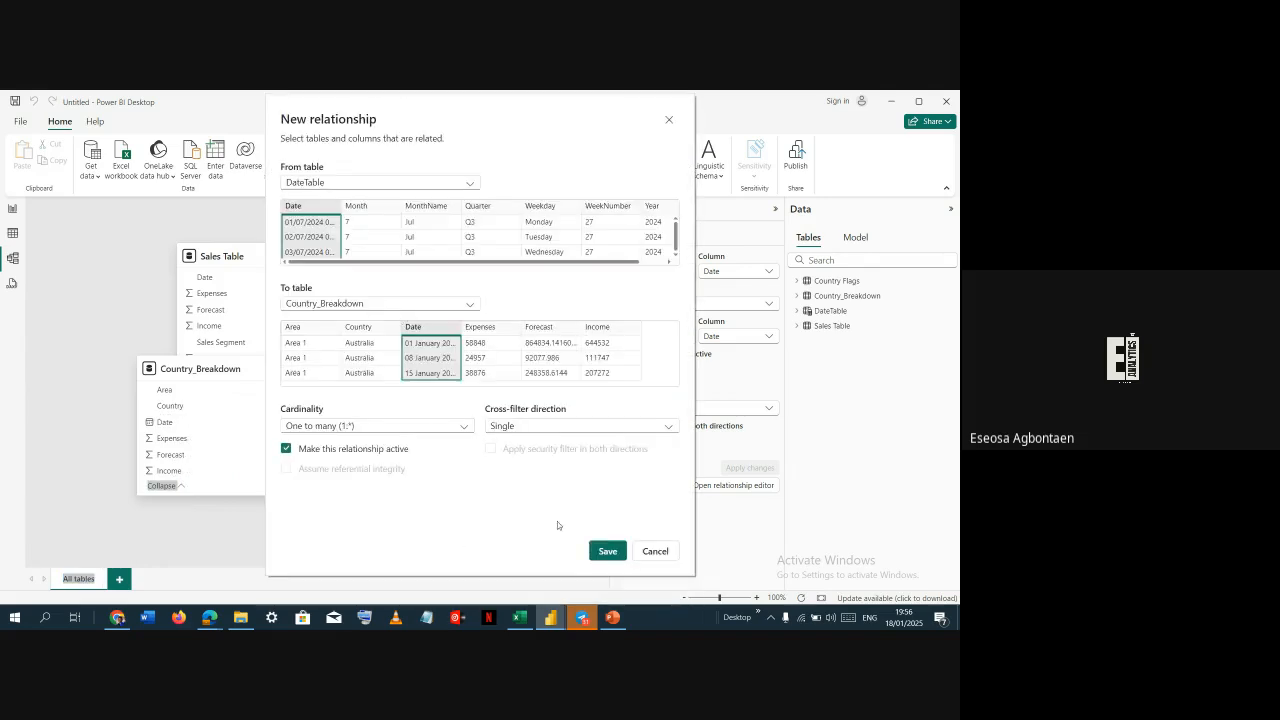
{"action": "left_click", "coordinate": [600, 550]}
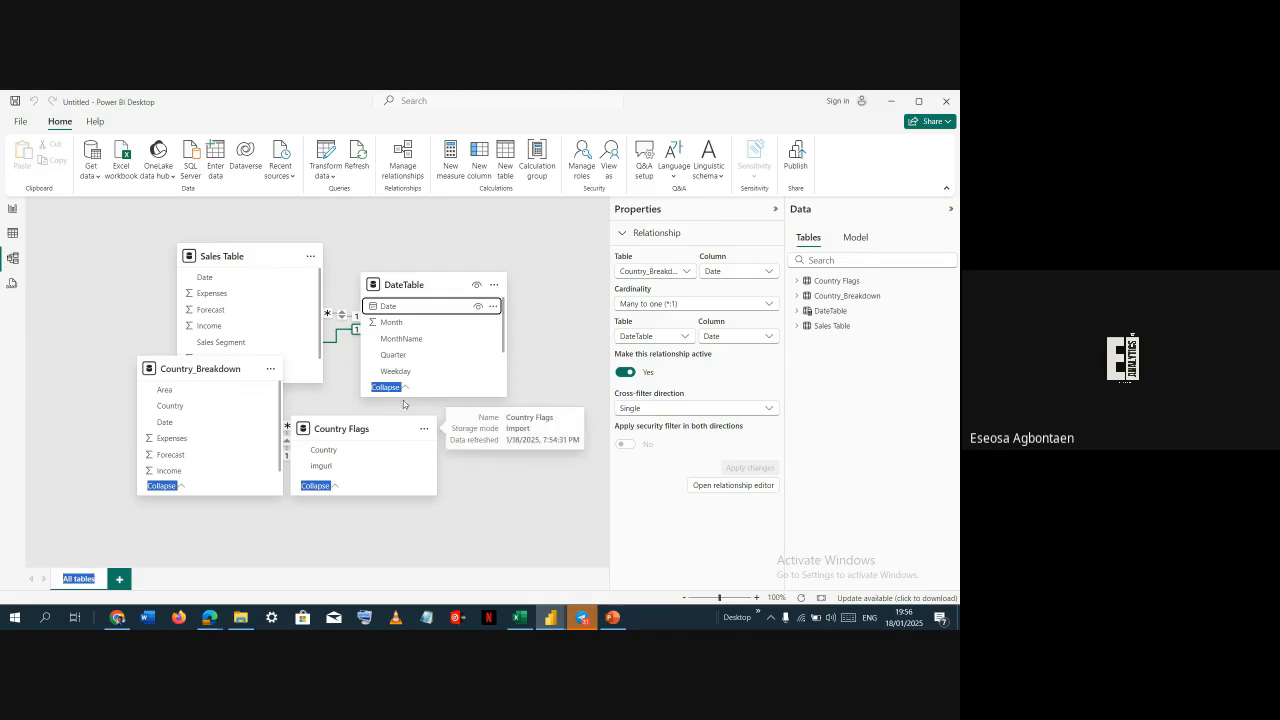
{"action": "left_click_drag", "start_coordinate": [366, 420], "coordinate": [449, 462]}
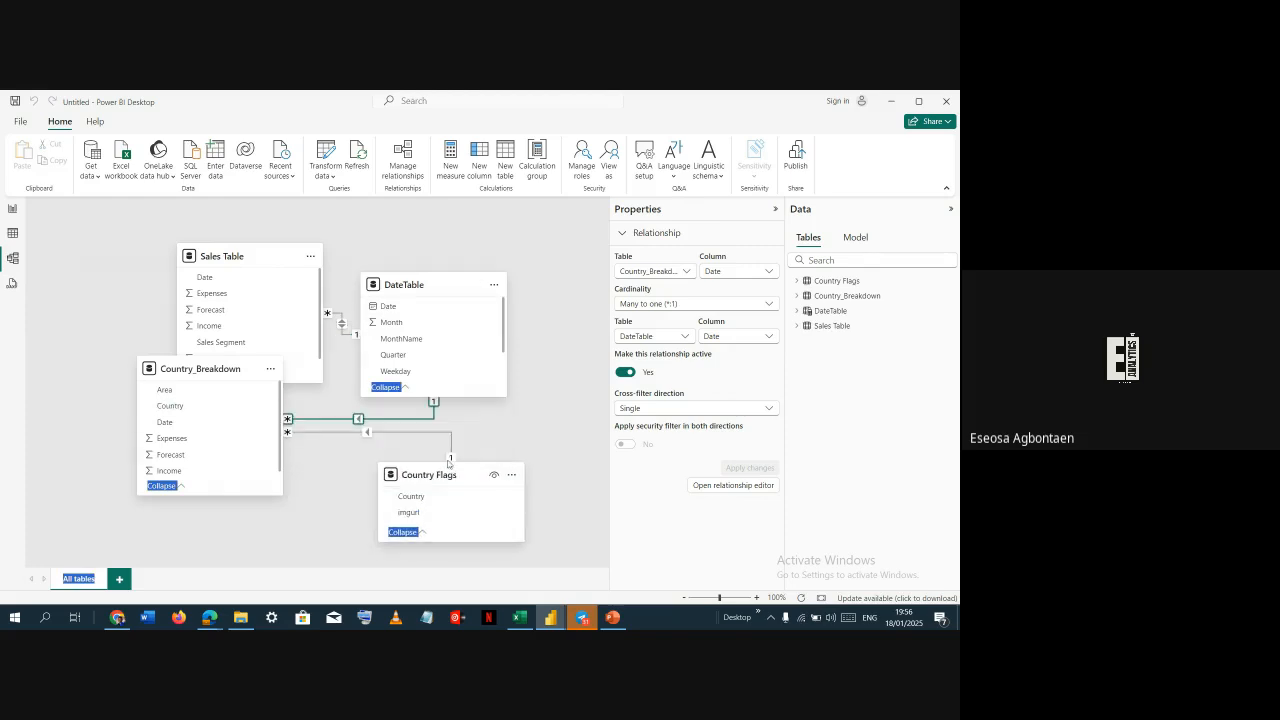
In Class Dashboard 2's DAX query view, select the entire measures query and copy it
{"action": "left_click", "coordinate": [14, 233]}
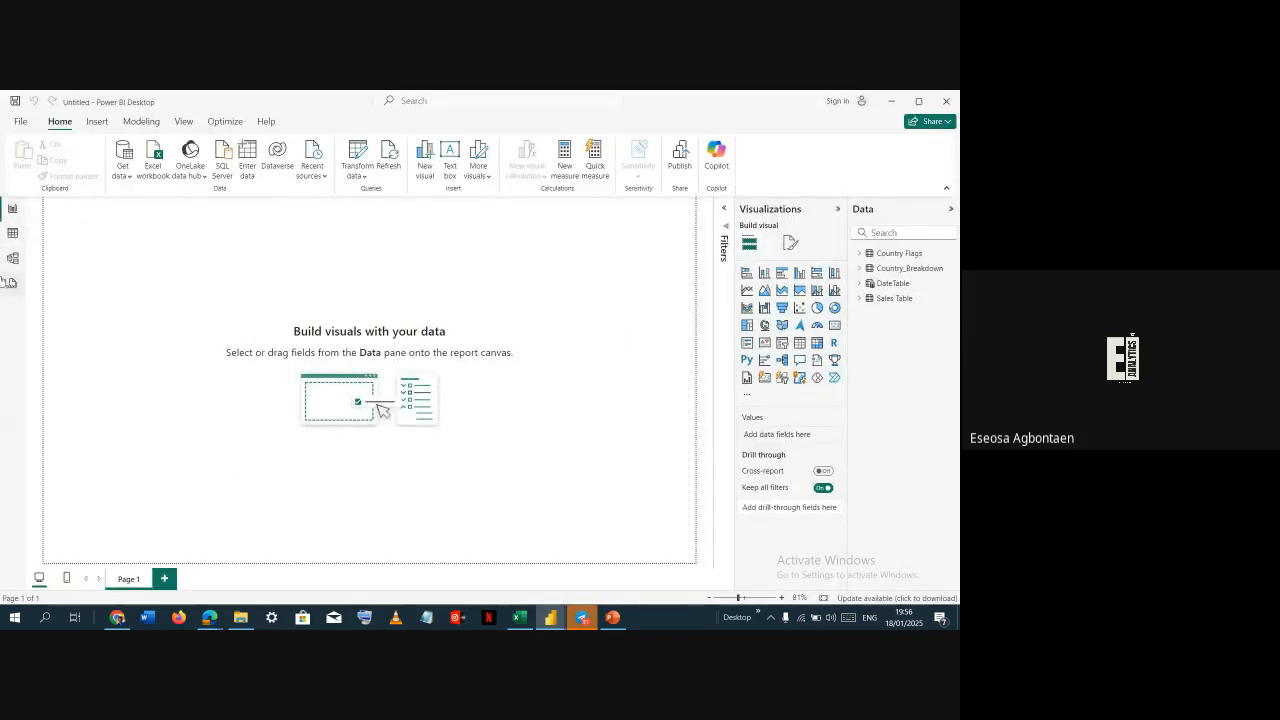
{"action": "key", "text": "alt+Tab"}
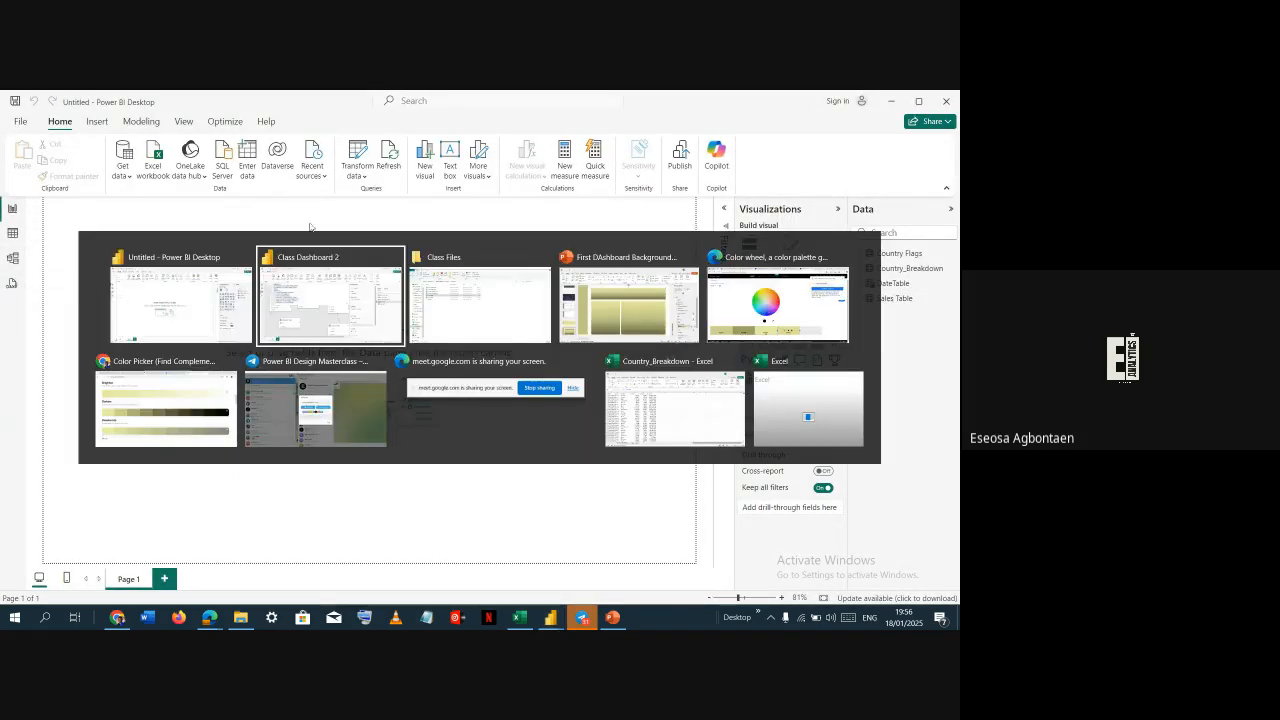
{"action": "left_click", "coordinate": [14, 284]}
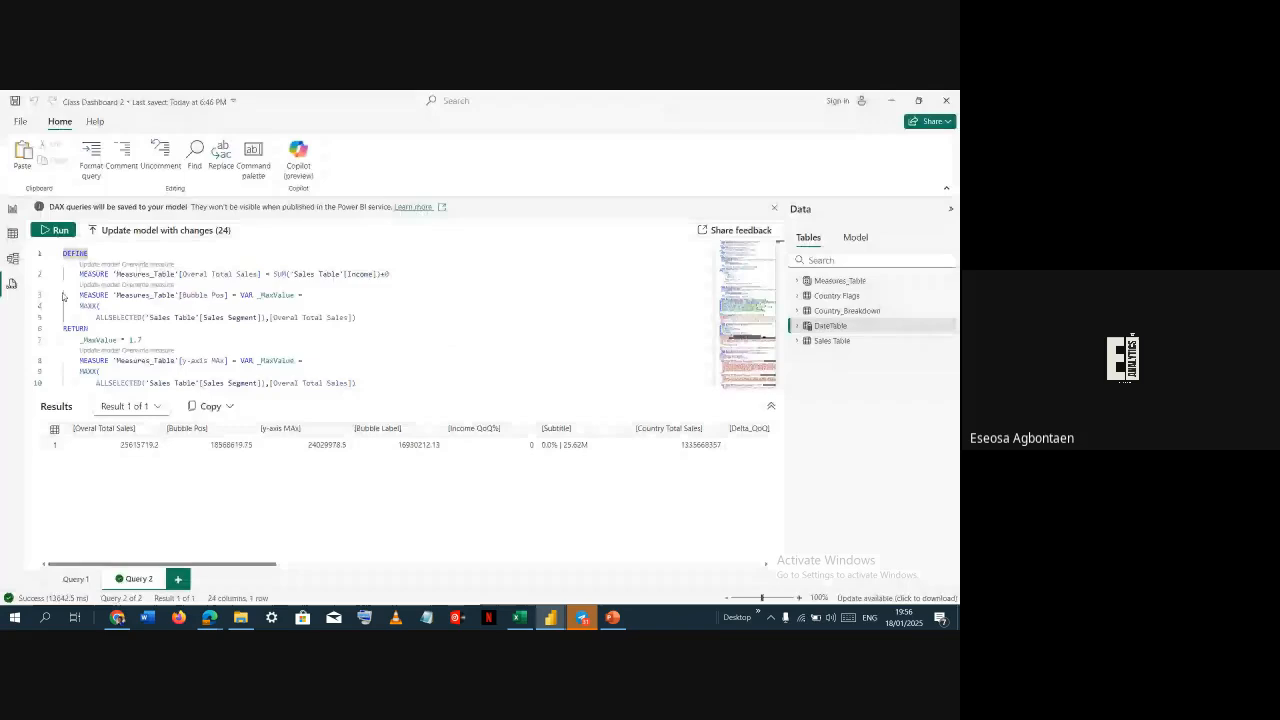
{"action": "left_click", "coordinate": [424, 304]}
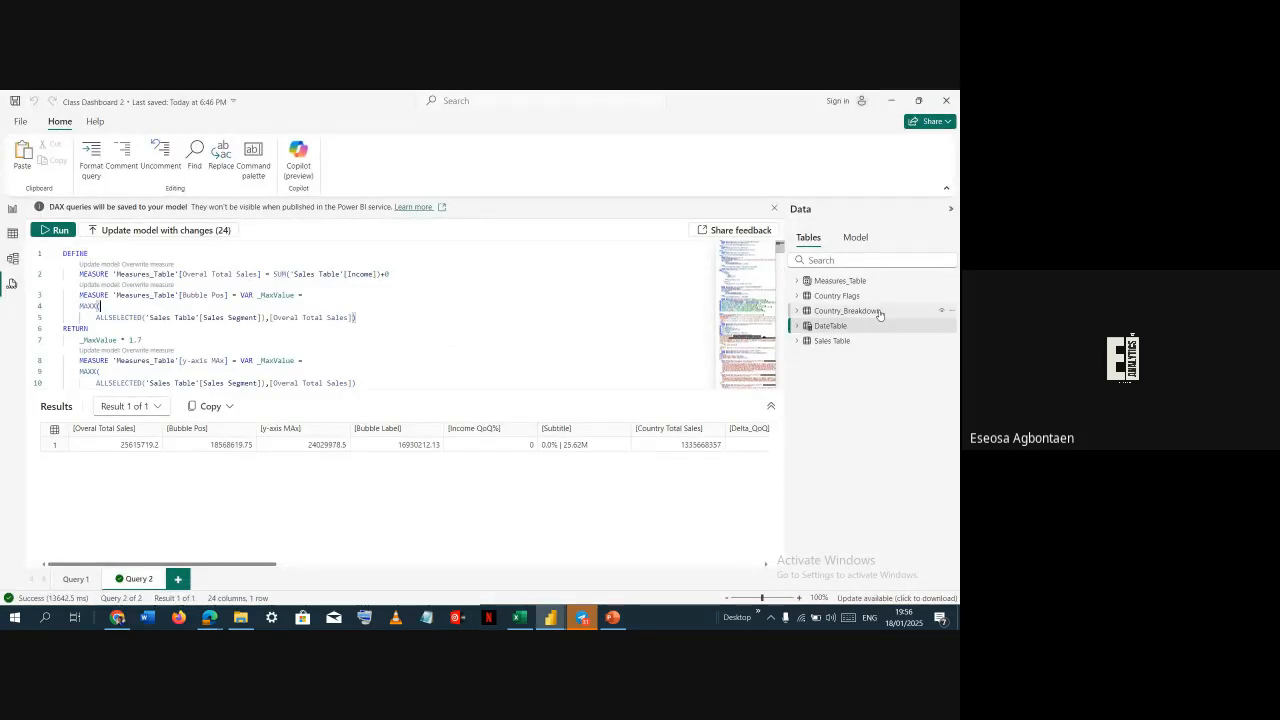
{"action": "scroll", "coordinate": [537, 380], "scroll_direction": "down", "scroll_amount": 7}
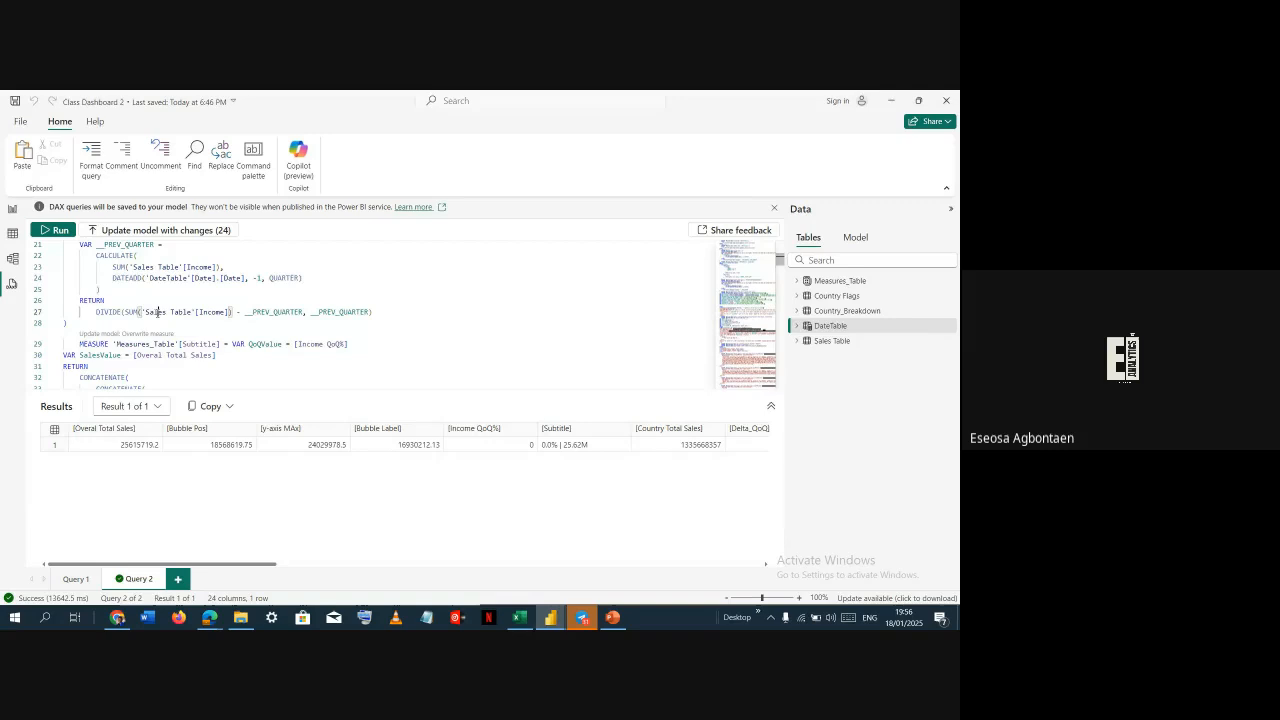
{"action": "key", "text": "ctrl+a"}
{"action": "scroll", "coordinate": [407, 307], "scroll_direction": "down", "scroll_amount": 20}
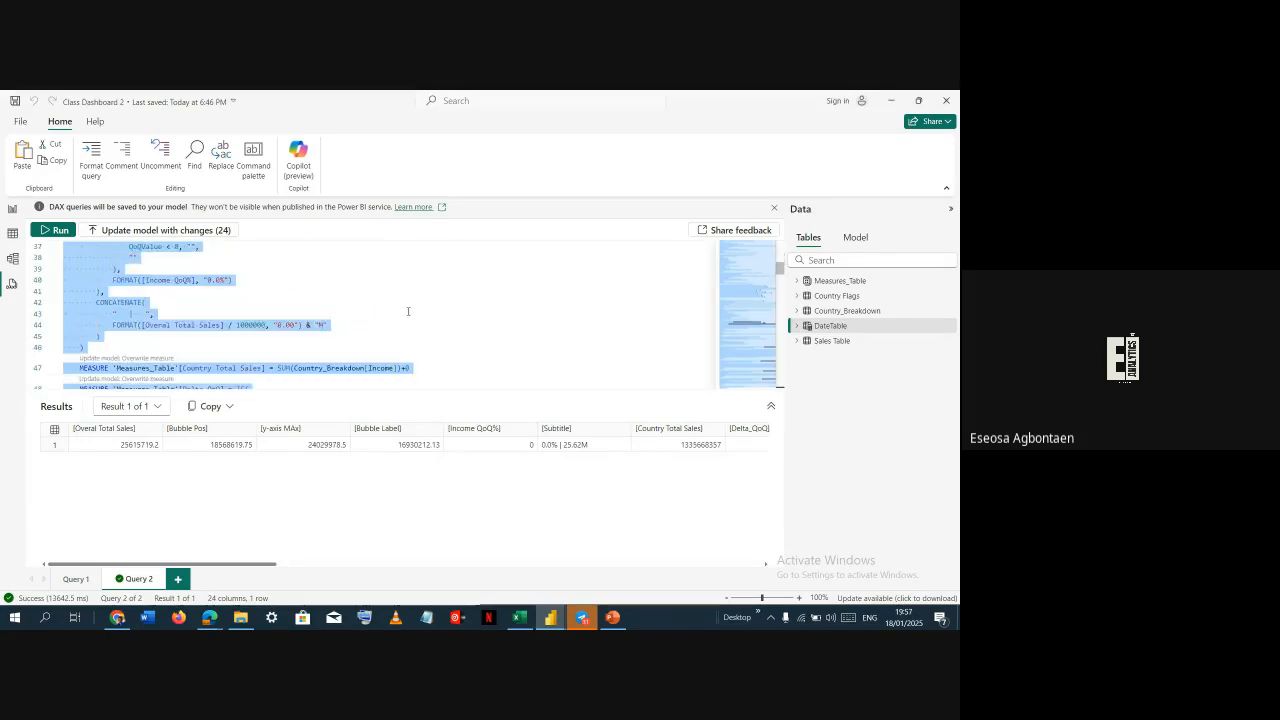
{"action": "scroll", "coordinate": [407, 307], "scroll_direction": "down", "scroll_amount": 20}
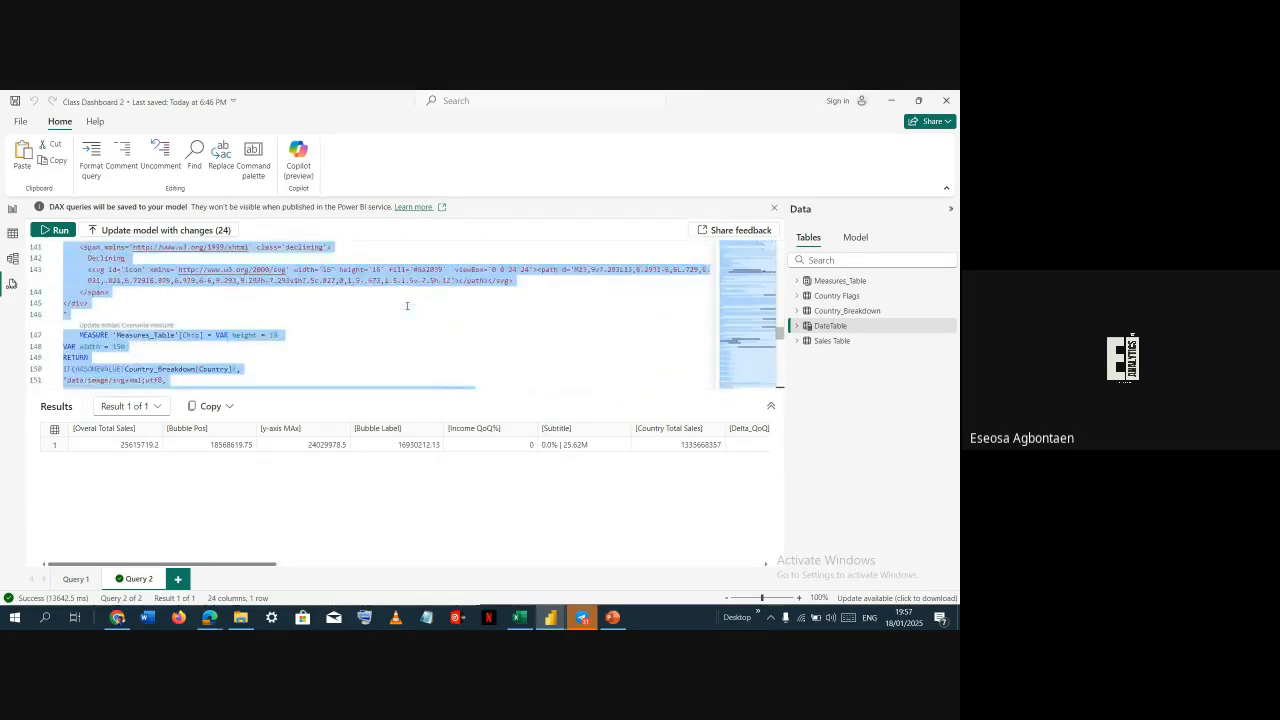
{"action": "scroll", "coordinate": [405, 297], "scroll_direction": "down", "scroll_amount": 8}
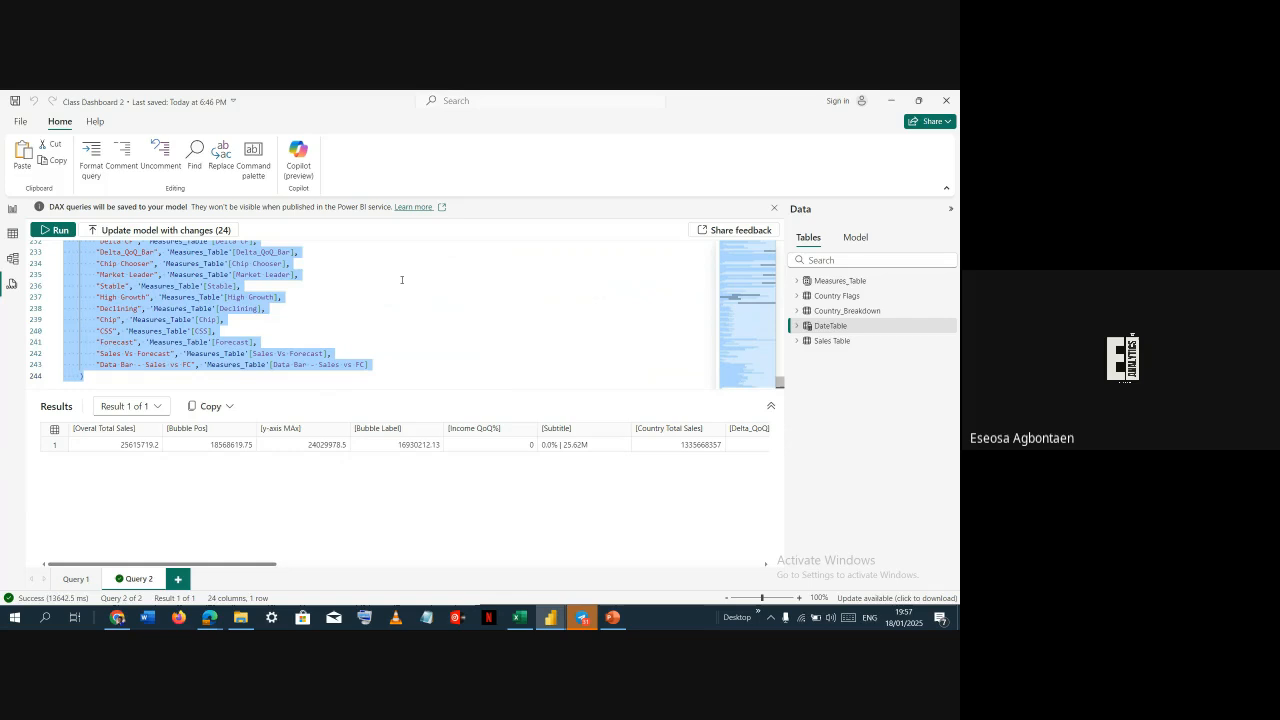
Switch to the untitled file's DAX query view and replace the sample query with the copied measures query
{"action": "key", "text": "alt+Tab"}
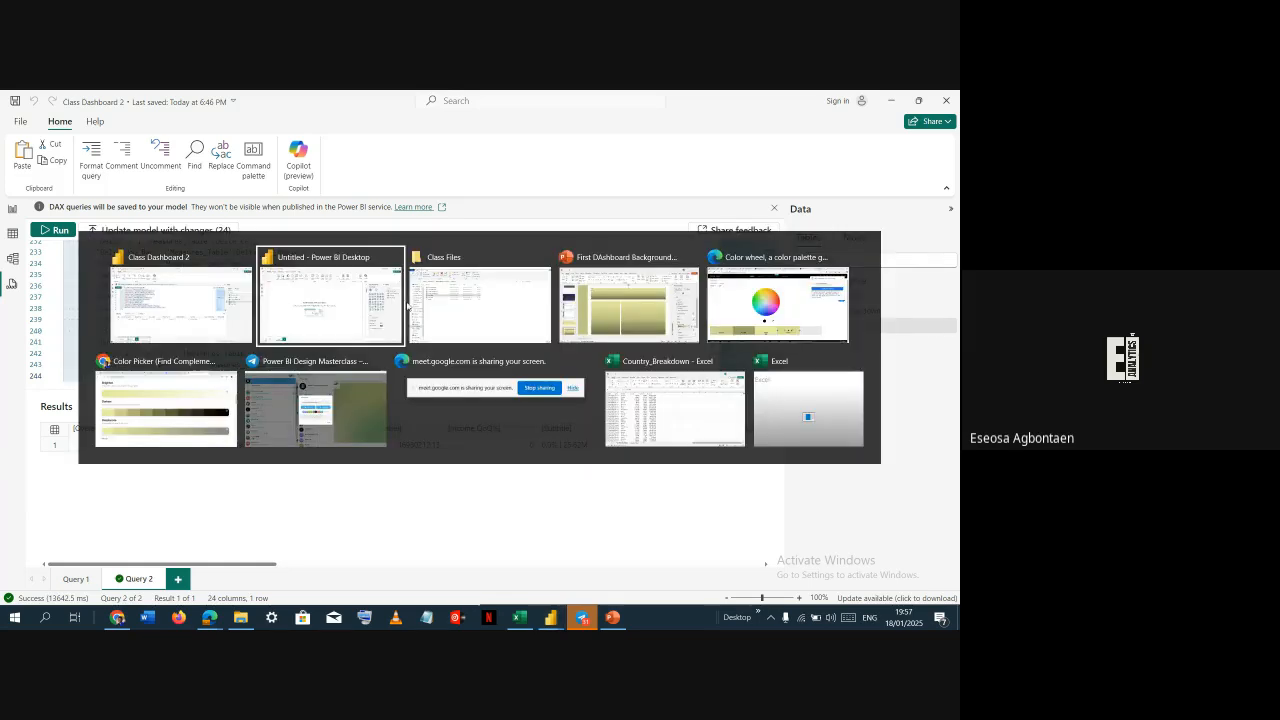
{"action": "left_click", "coordinate": [10, 284]}
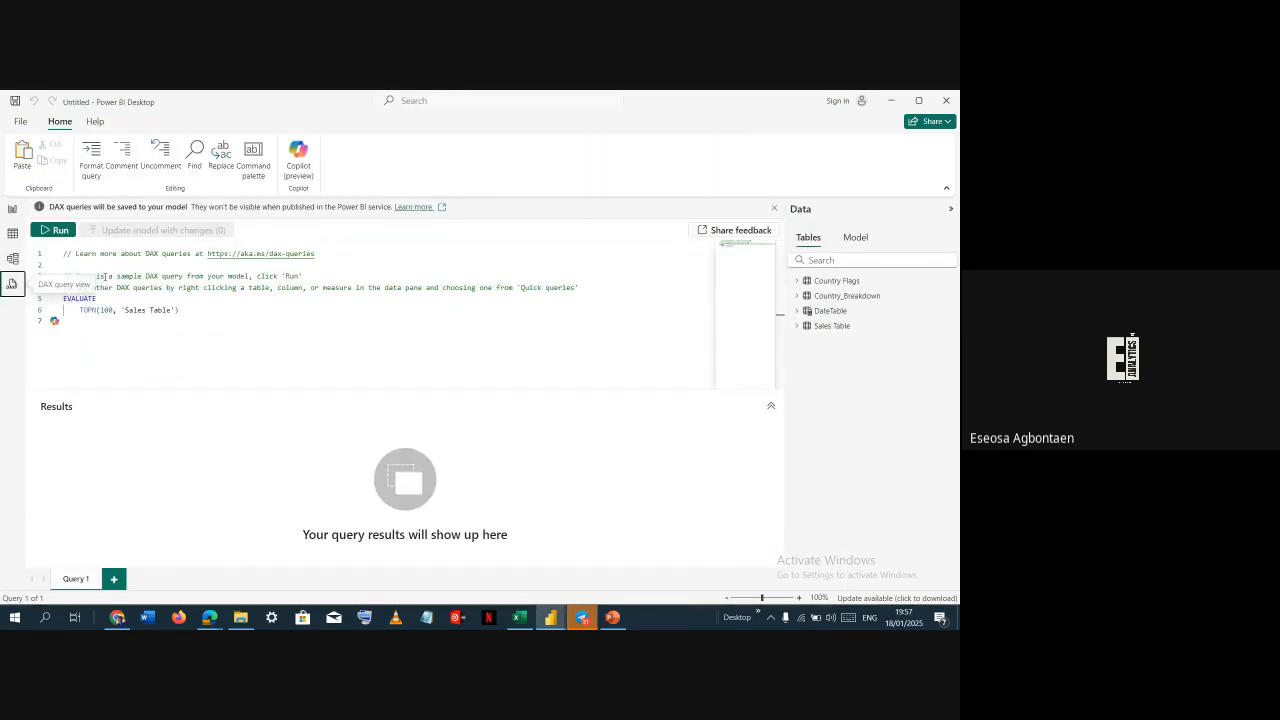
{"action": "key", "text": "ctrl+a"}
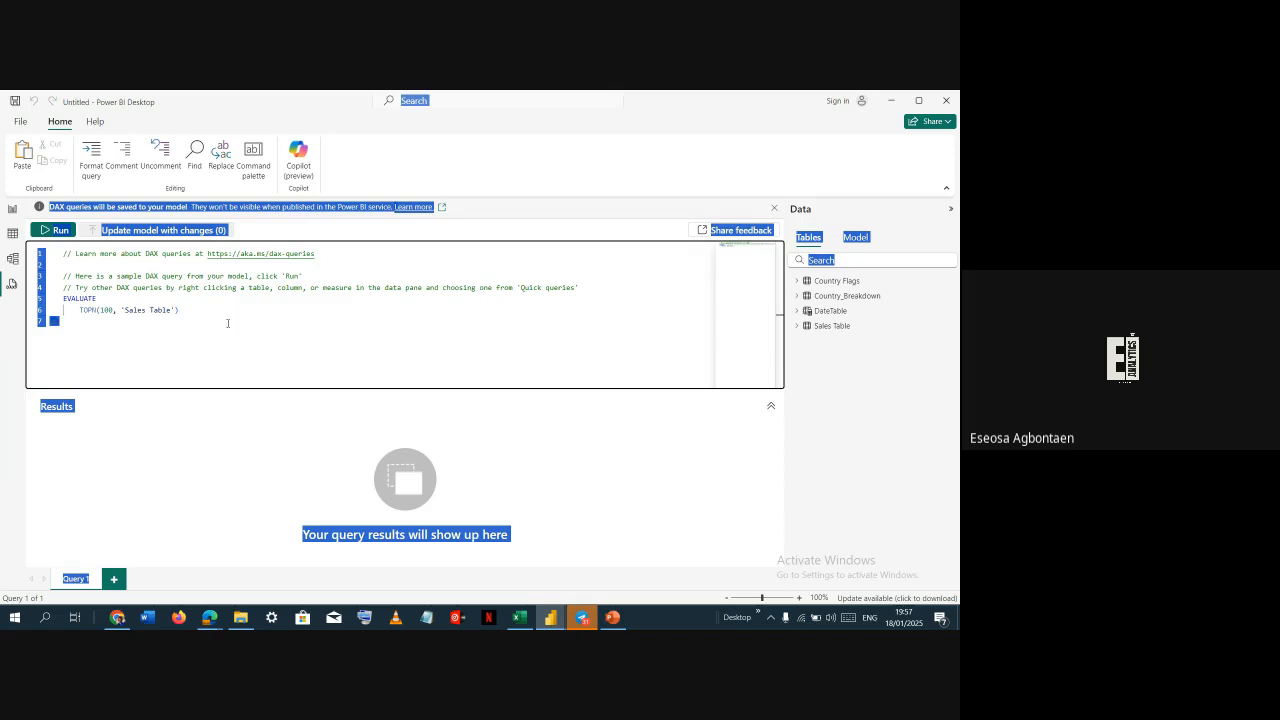
{"action": "left_click", "coordinate": [242, 302]}
{"action": "key", "text": "ctrl+a"}
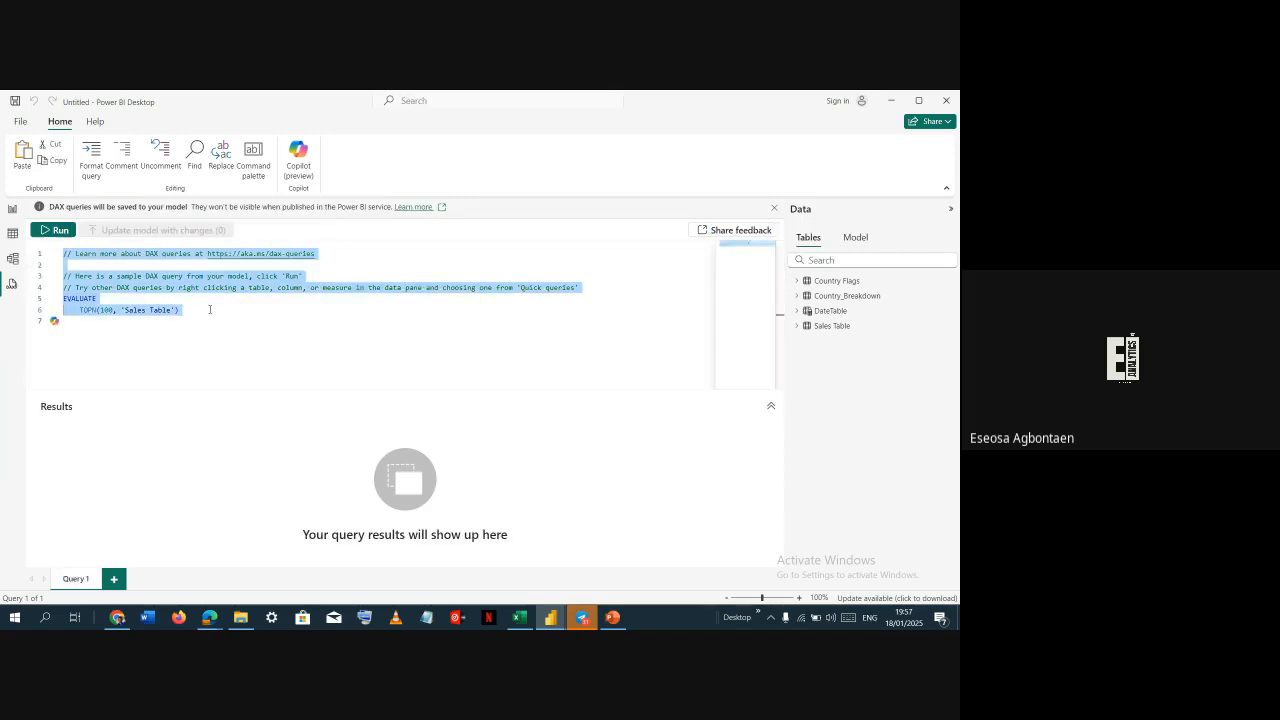
{"action": "key", "text": "BackSpace"}
{"action": "key", "text": "ctrl+v"}
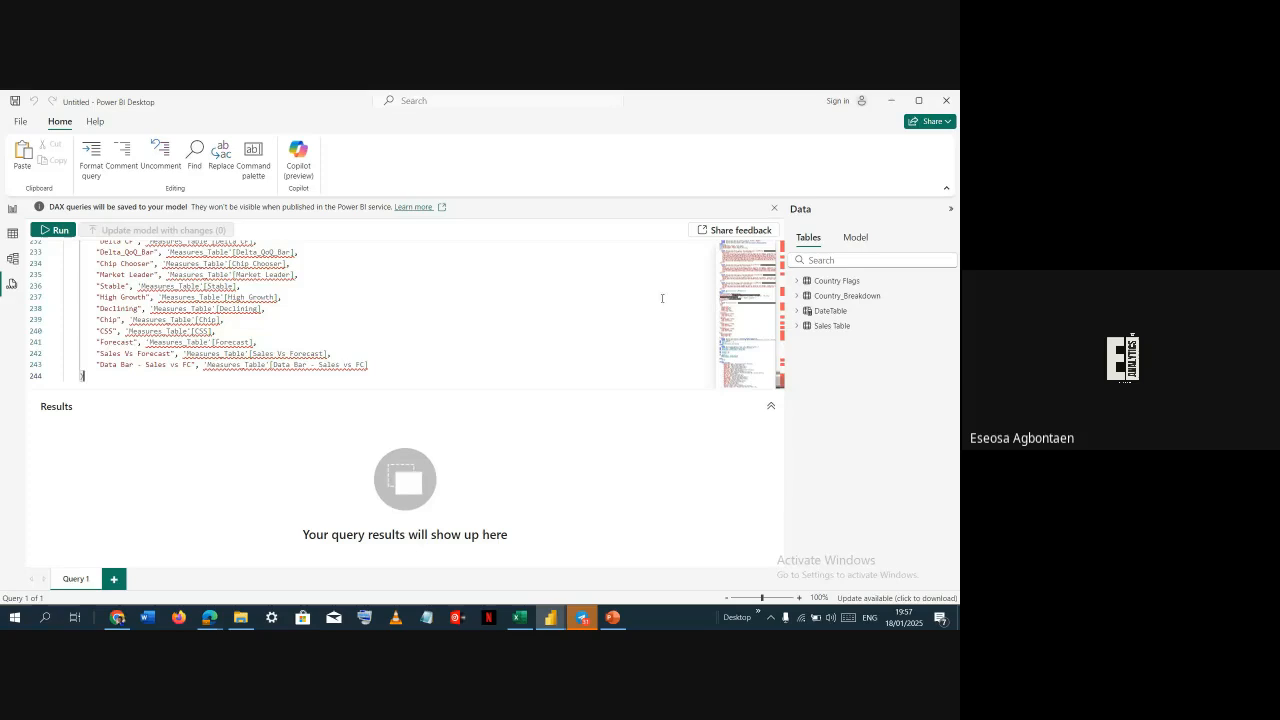
Scroll through the pasted DAX query to review its measure definitions
{"action": "scroll", "coordinate": [443, 337], "scroll_direction": "up", "scroll_amount": 20}
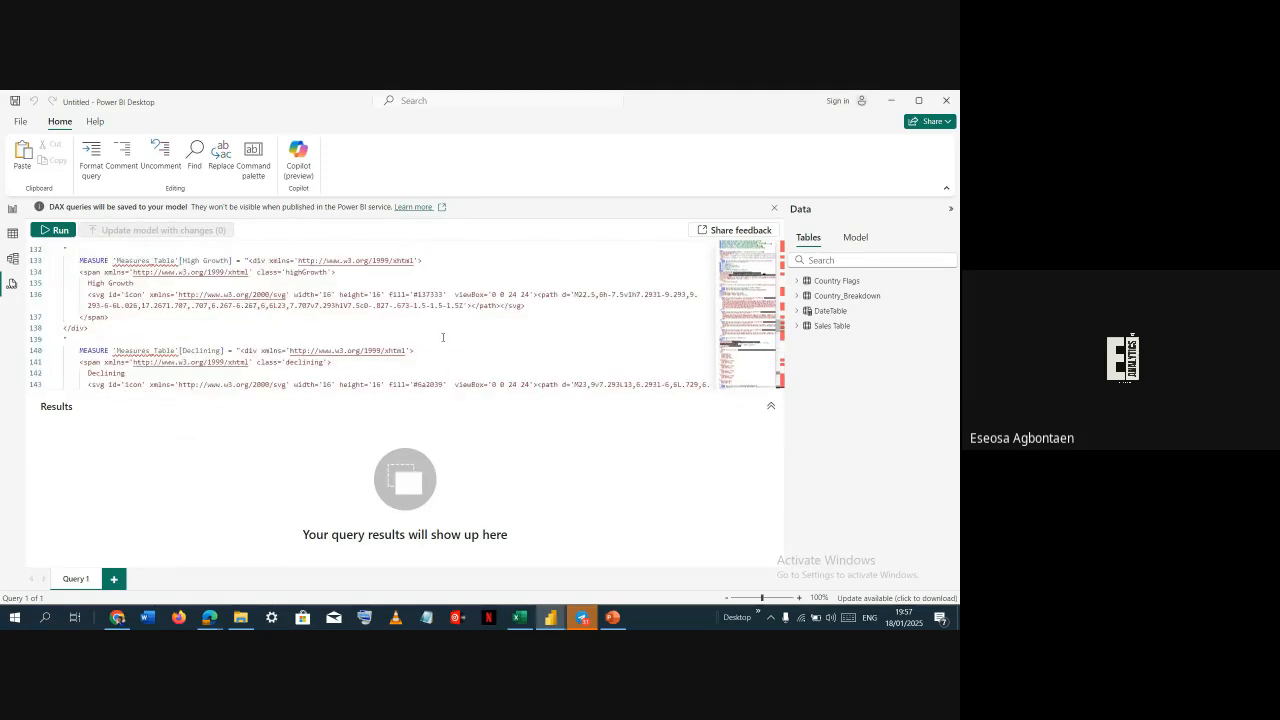
{"action": "scroll", "coordinate": [443, 337], "scroll_direction": "up", "scroll_amount": 20}
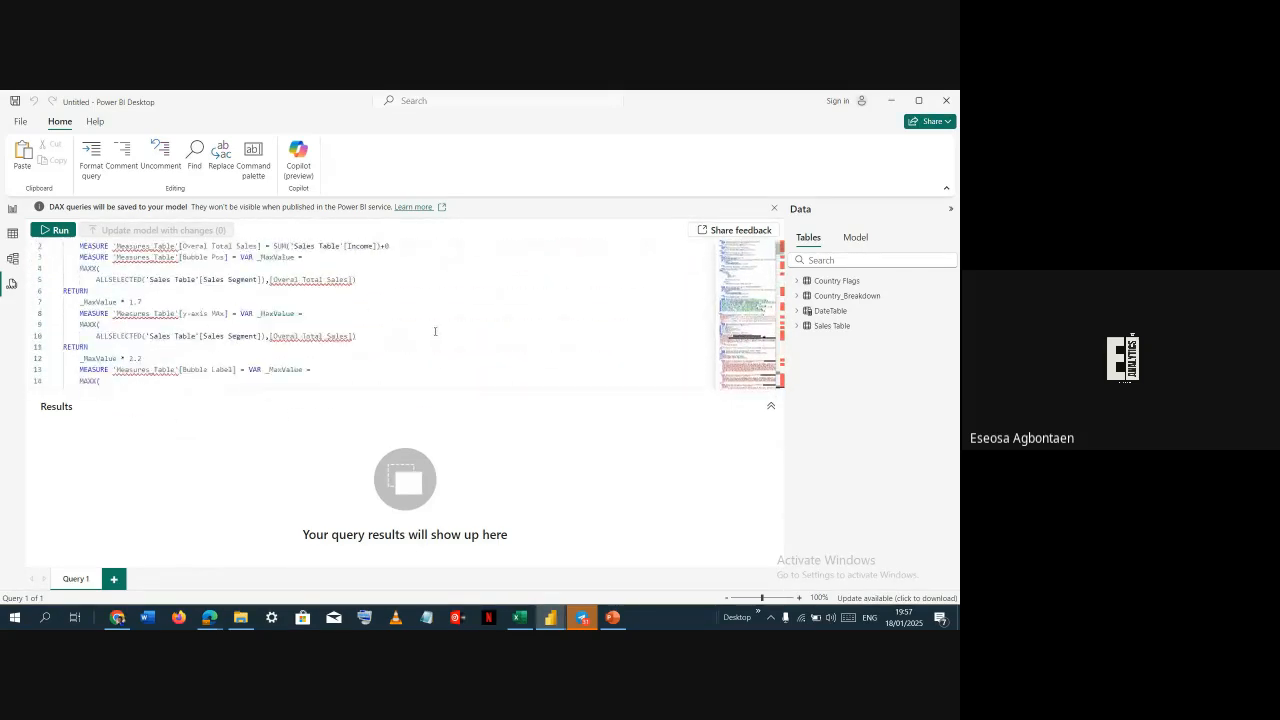
{"action": "scroll", "coordinate": [435, 331], "scroll_direction": "up", "scroll_amount": 1}
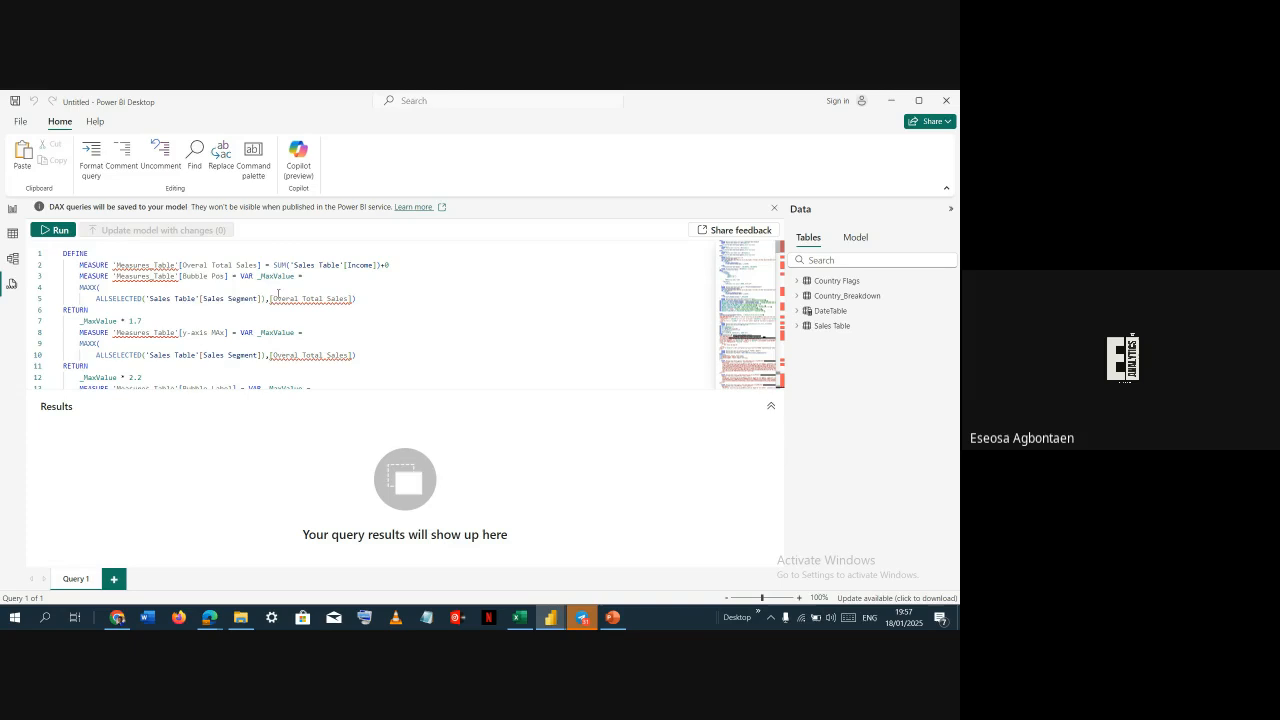
{"action": "left_click", "coordinate": [291, 298]}
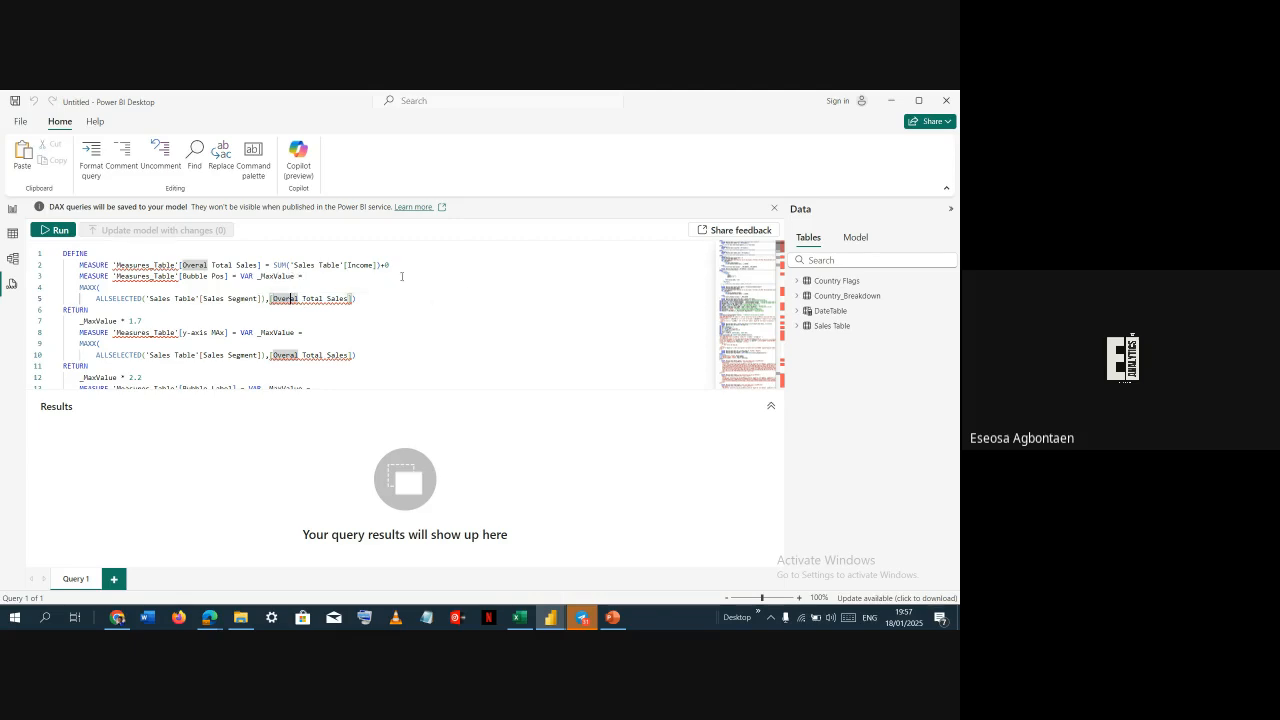
{"action": "scroll", "coordinate": [276, 320], "scroll_direction": "down", "scroll_amount": 6}
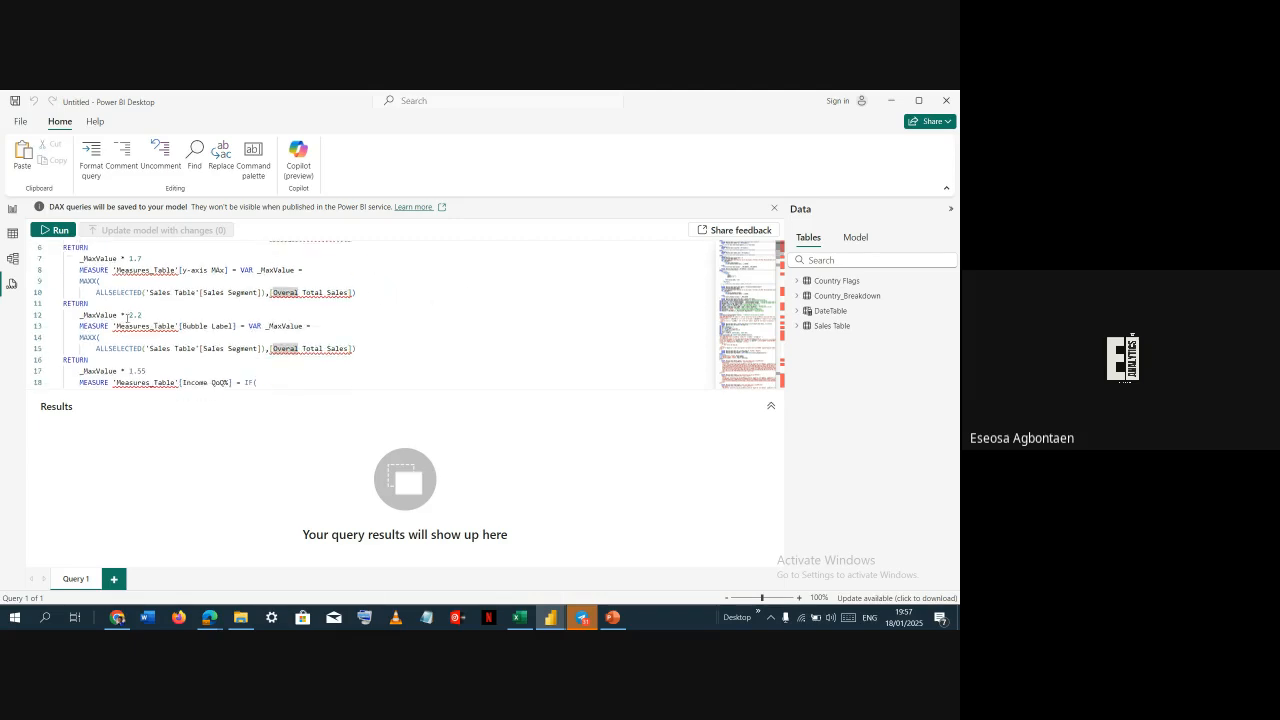
{"action": "scroll", "coordinate": [138, 311], "scroll_direction": "up", "scroll_amount": 6}
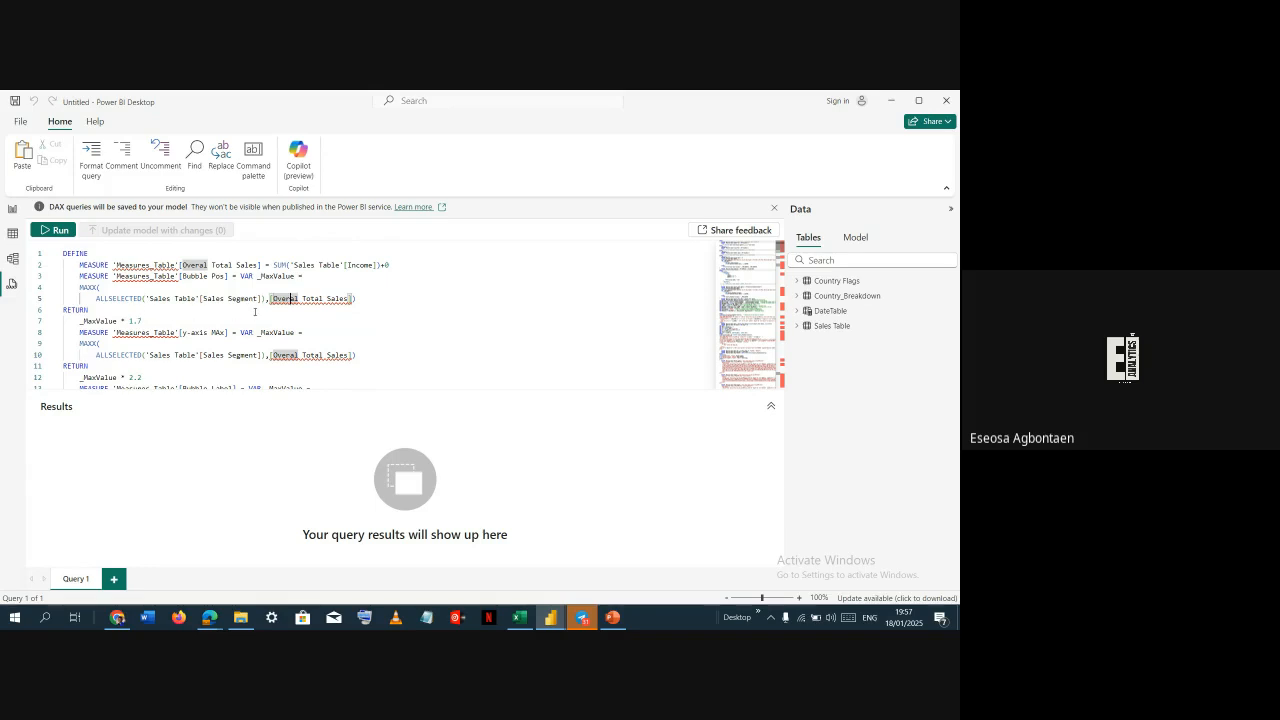
{"action": "scroll", "coordinate": [254, 311], "scroll_direction": "down", "scroll_amount": 4}
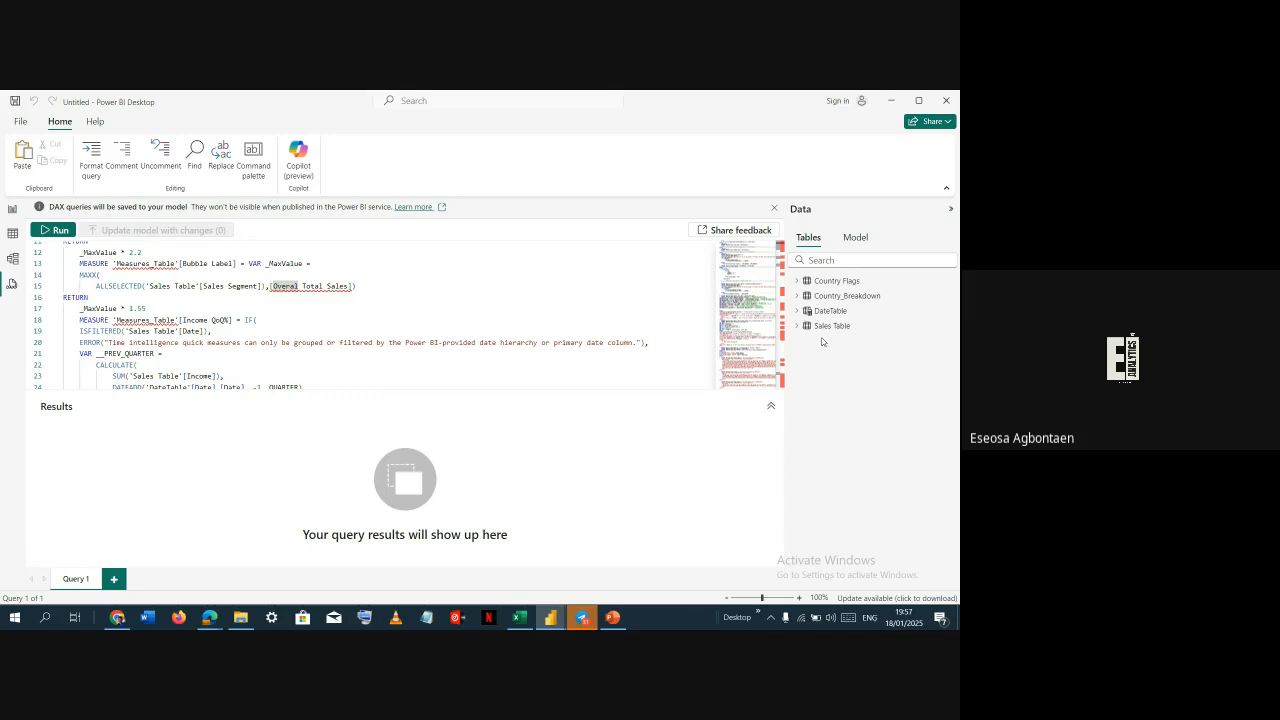
{"action": "scroll", "coordinate": [285, 312], "scroll_direction": "down", "scroll_amount": 2}
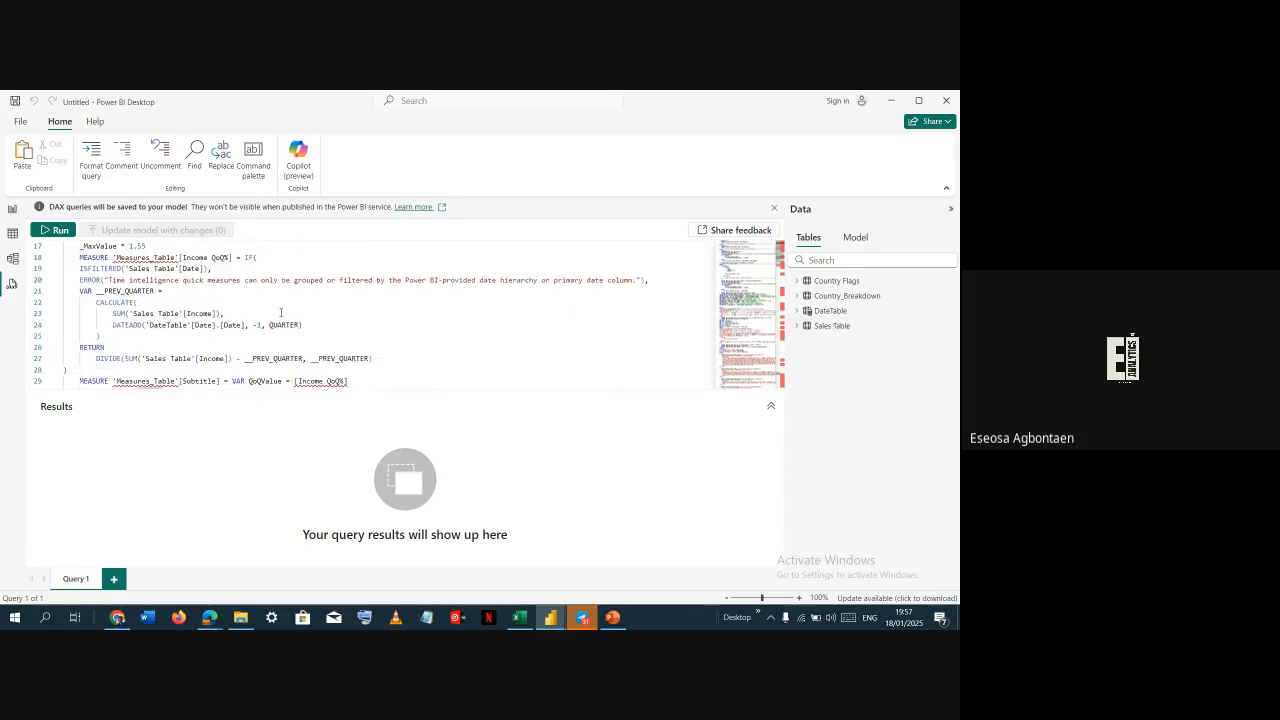
{"action": "scroll", "coordinate": [230, 310], "scroll_direction": "up", "scroll_amount": 2}
{"action": "left_click", "coordinate": [149, 288]}
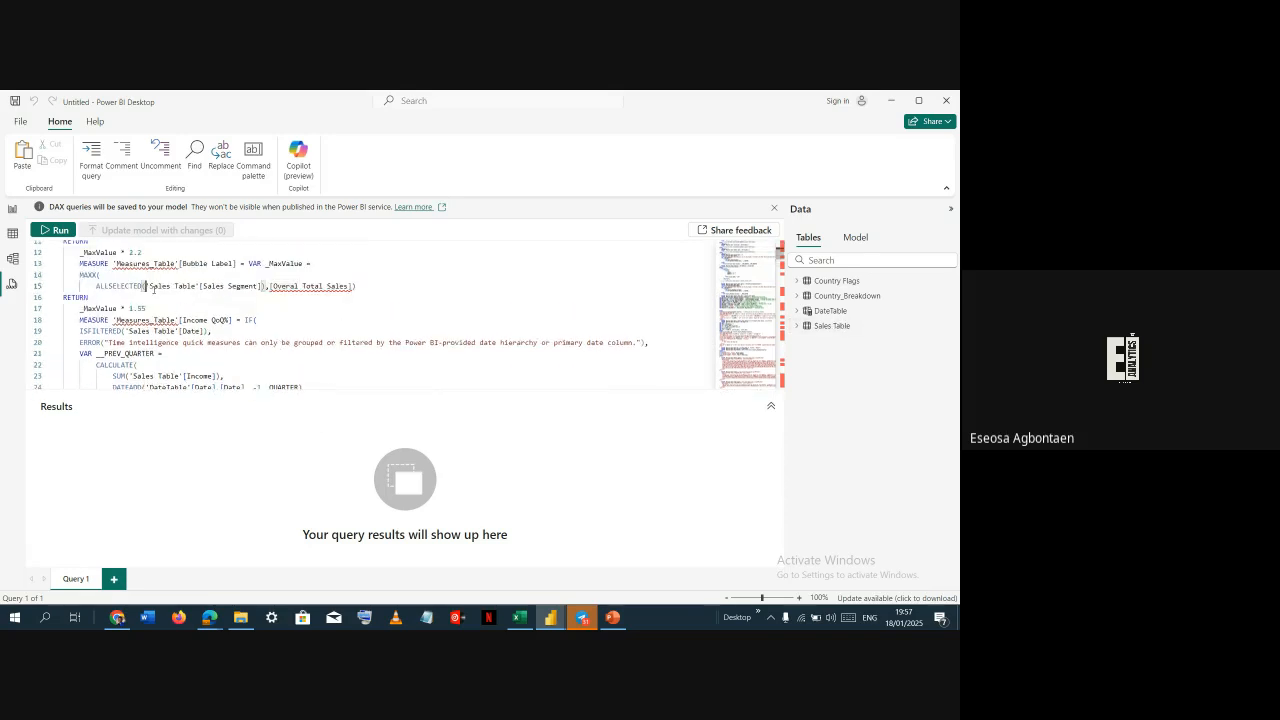
Rename the Sales Table table to Sales Data
{"action": "double_click", "coordinate": [853, 328]}
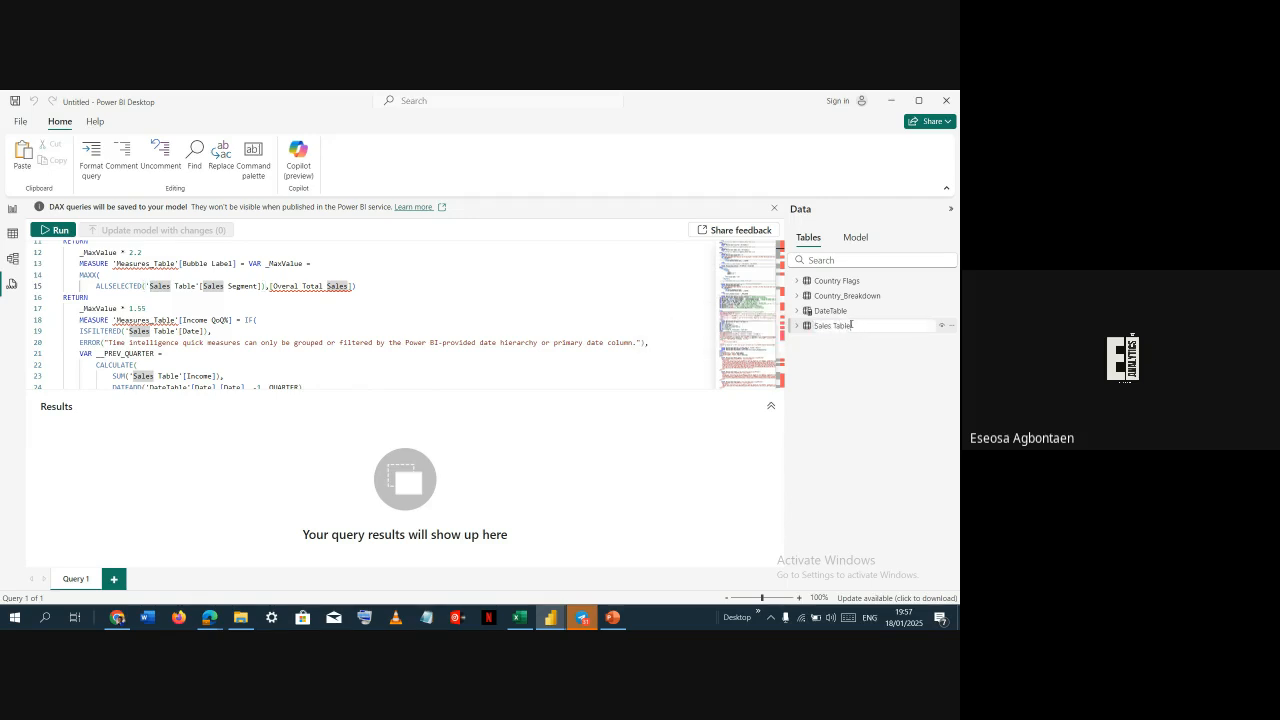
{"action": "double_click", "coordinate": [856, 324]}
{"action": "key", "text": "BackSpace"}
{"action": "type", "text": "Data"}
{"action": "left_click", "coordinate": [715, 479]}
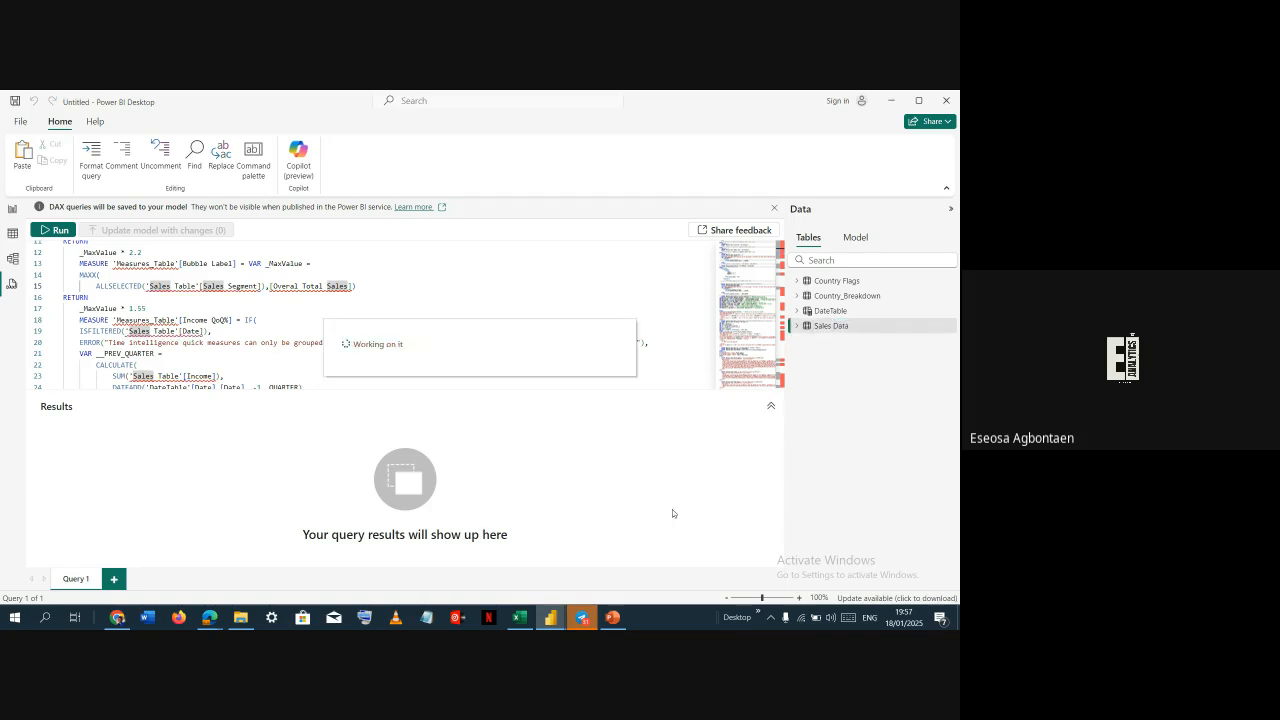
Replace every 'Sales Table' reference in the pasted DAX query with 'Sales Data'
{"action": "left_click", "coordinate": [193, 286]}
{"action": "left_click", "coordinate": [151, 285]}
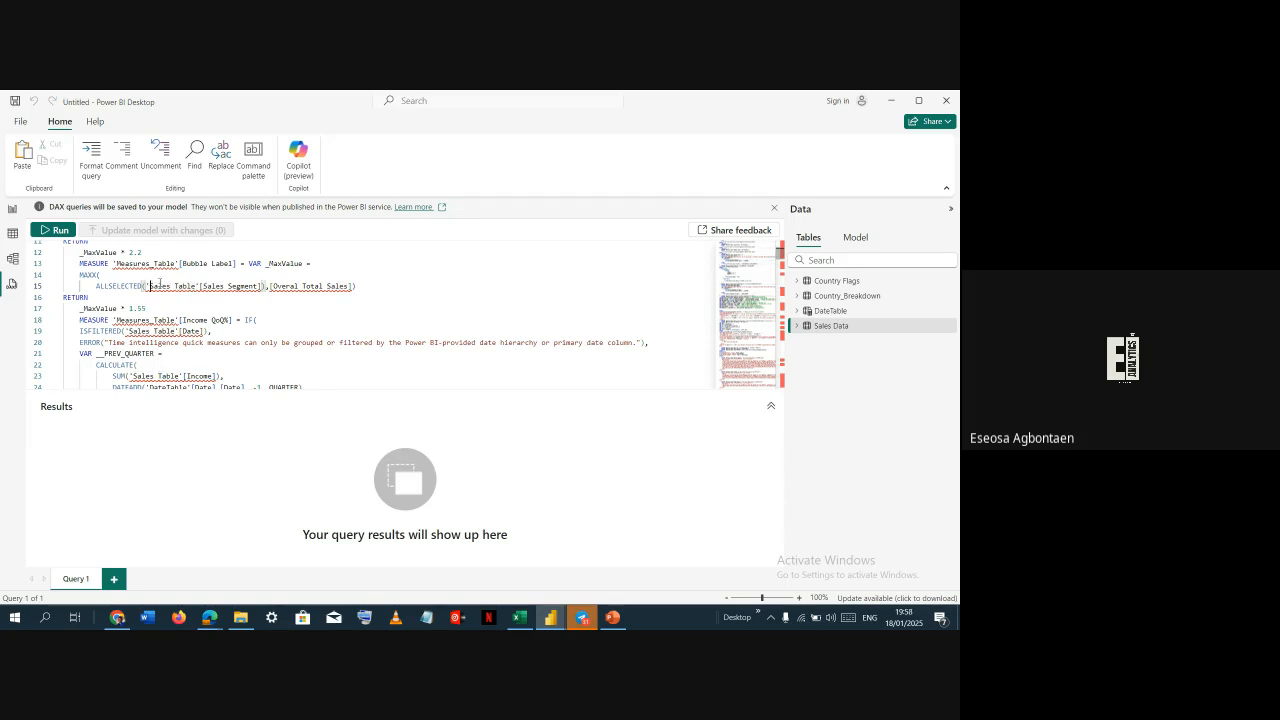
{"action": "mouse_move", "coordinate": [328, 284]}
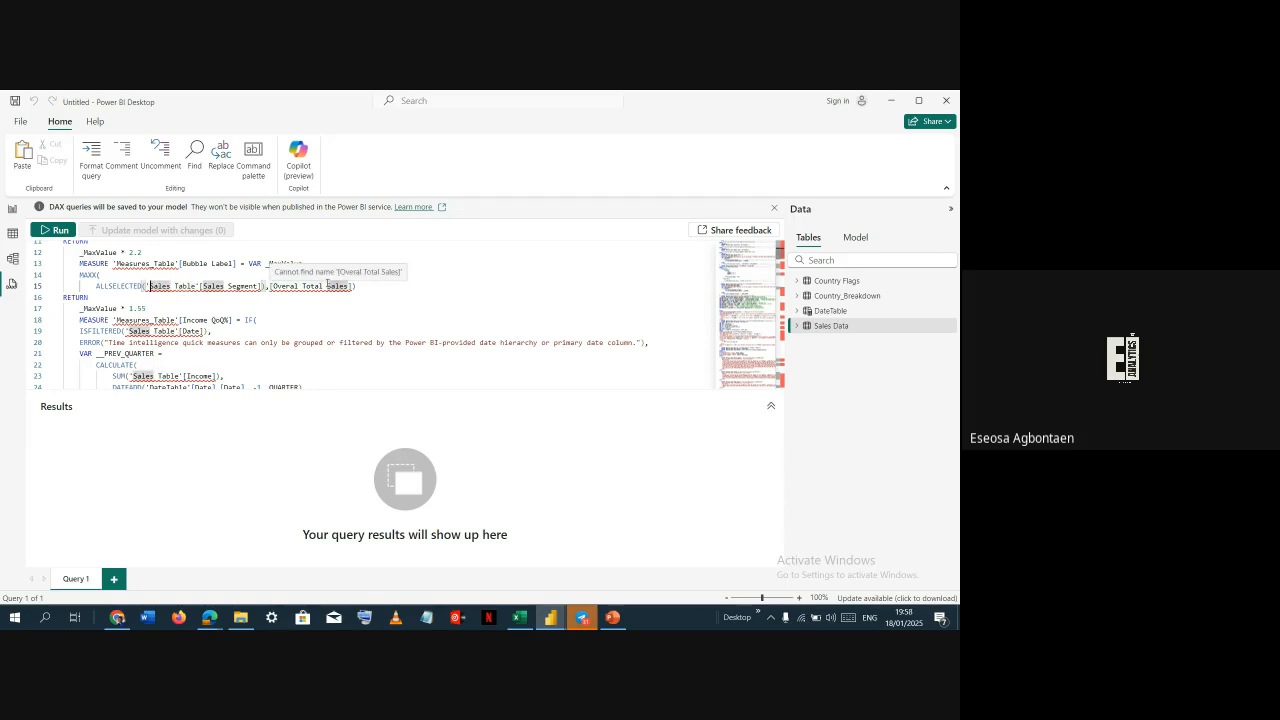
{"action": "key", "text": "Left"}
{"action": "key", "text": "Right"}
{"action": "key", "text": "shift+Right"}
{"action": "key", "text": "shift+Right"}
{"action": "key", "text": "shift+Right"}
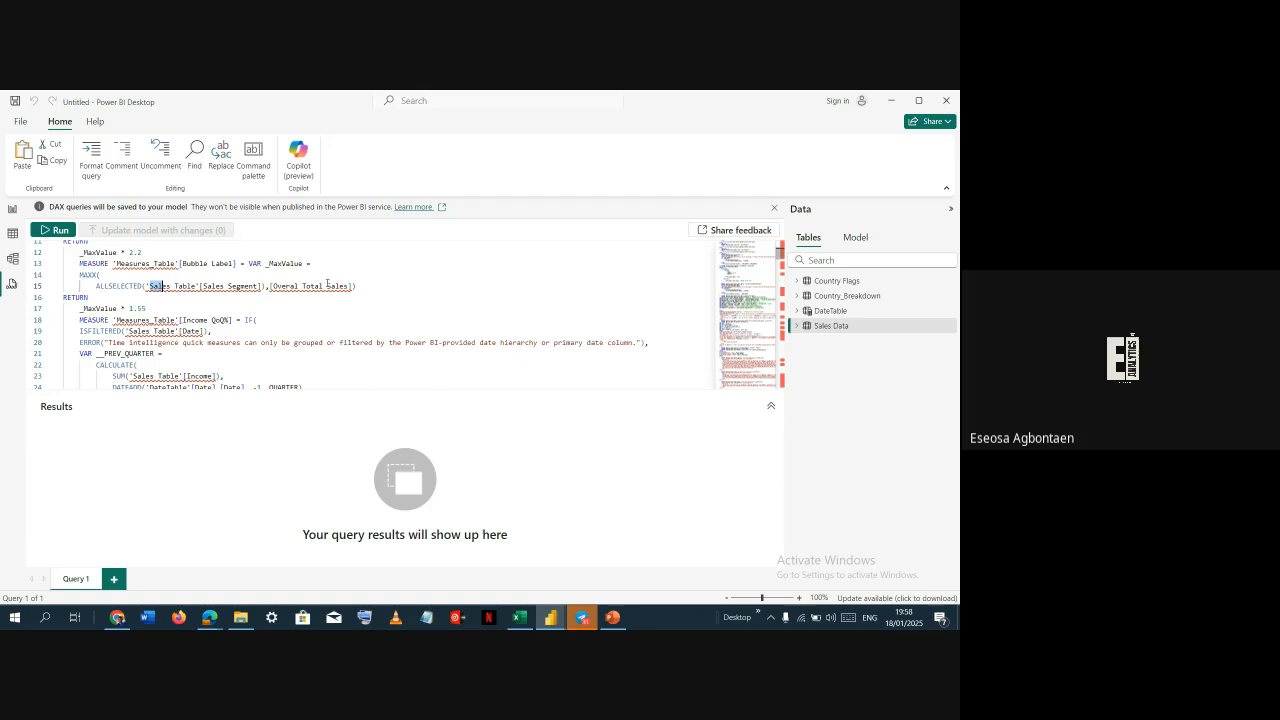
{"action": "key", "text": "shift+Right"}
{"action": "key", "text": "shift+Right"}
{"action": "key", "text": "shift+Right"}
{"action": "key", "text": "shift+Right"}
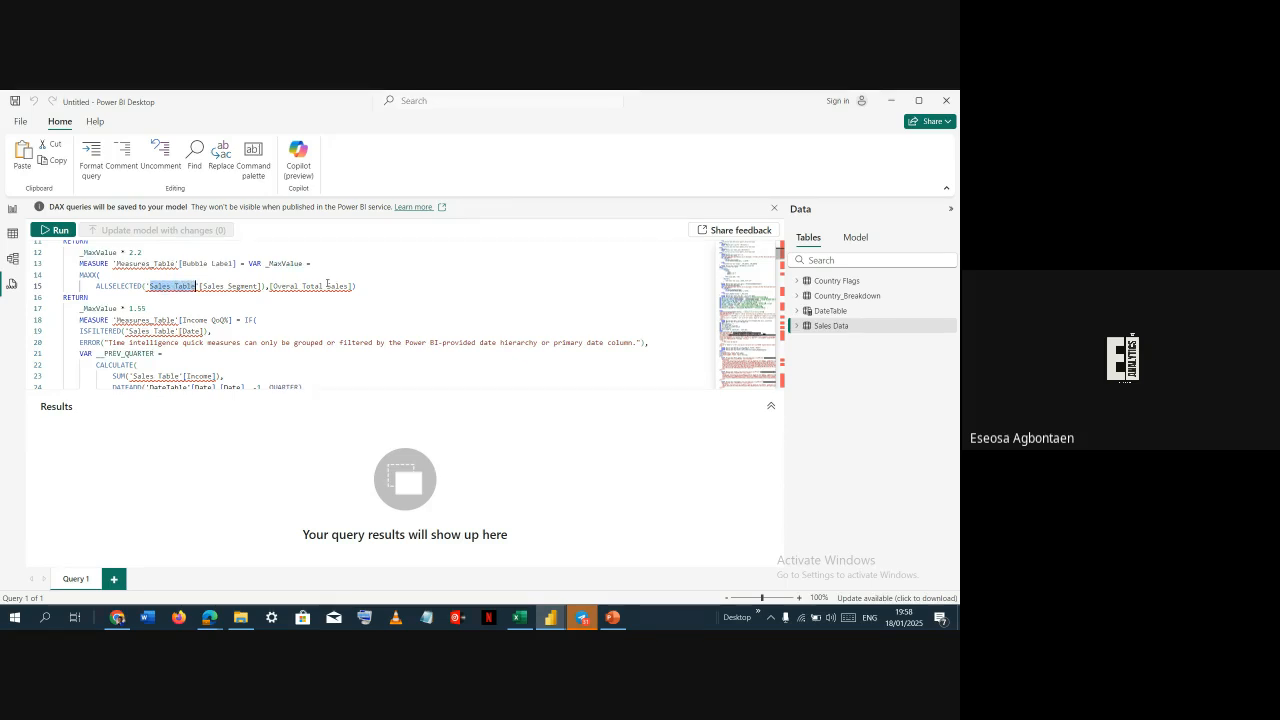
{"action": "key", "text": "ctrl+f"}
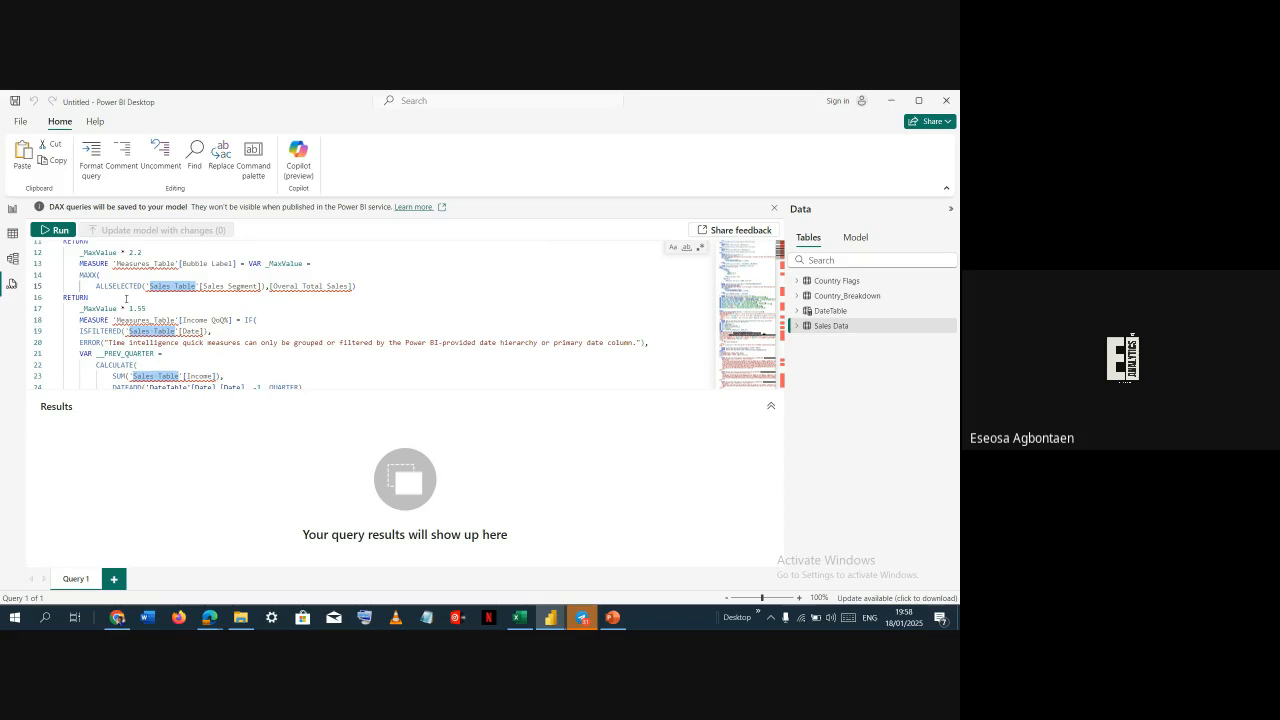
{"action": "key", "text": "Escape"}
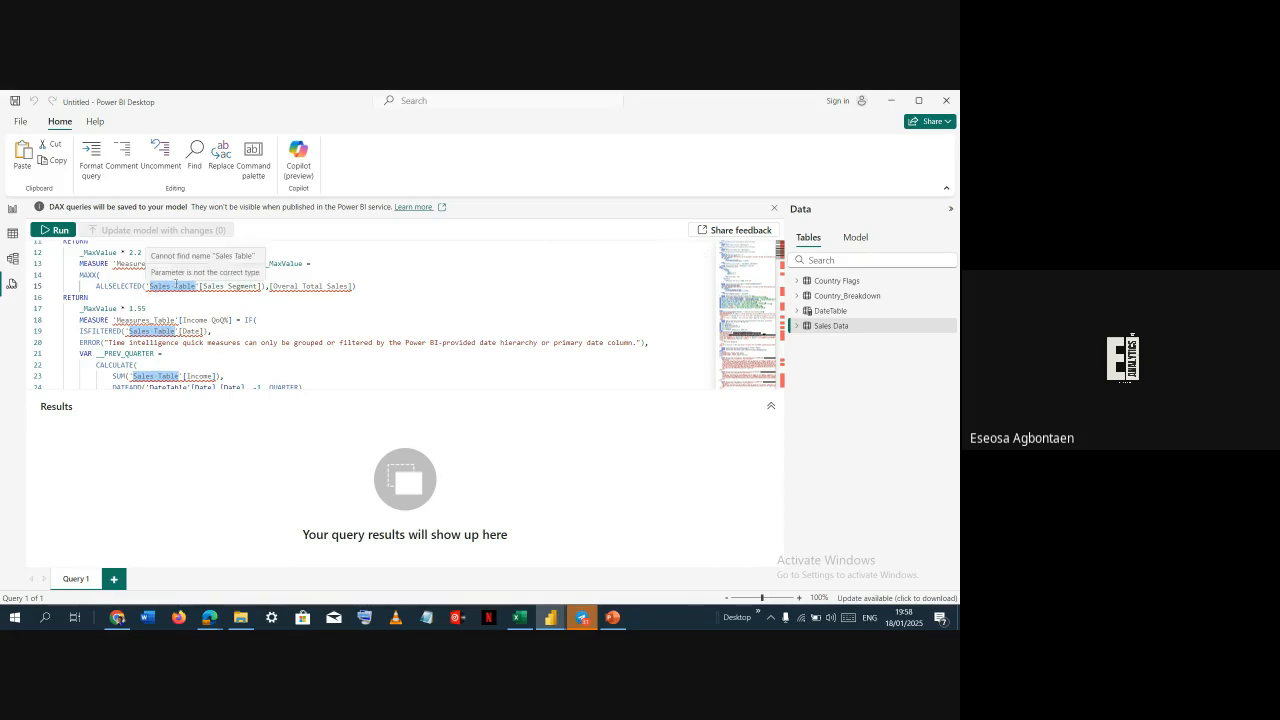
{"action": "type", "text": "Sales Da"}
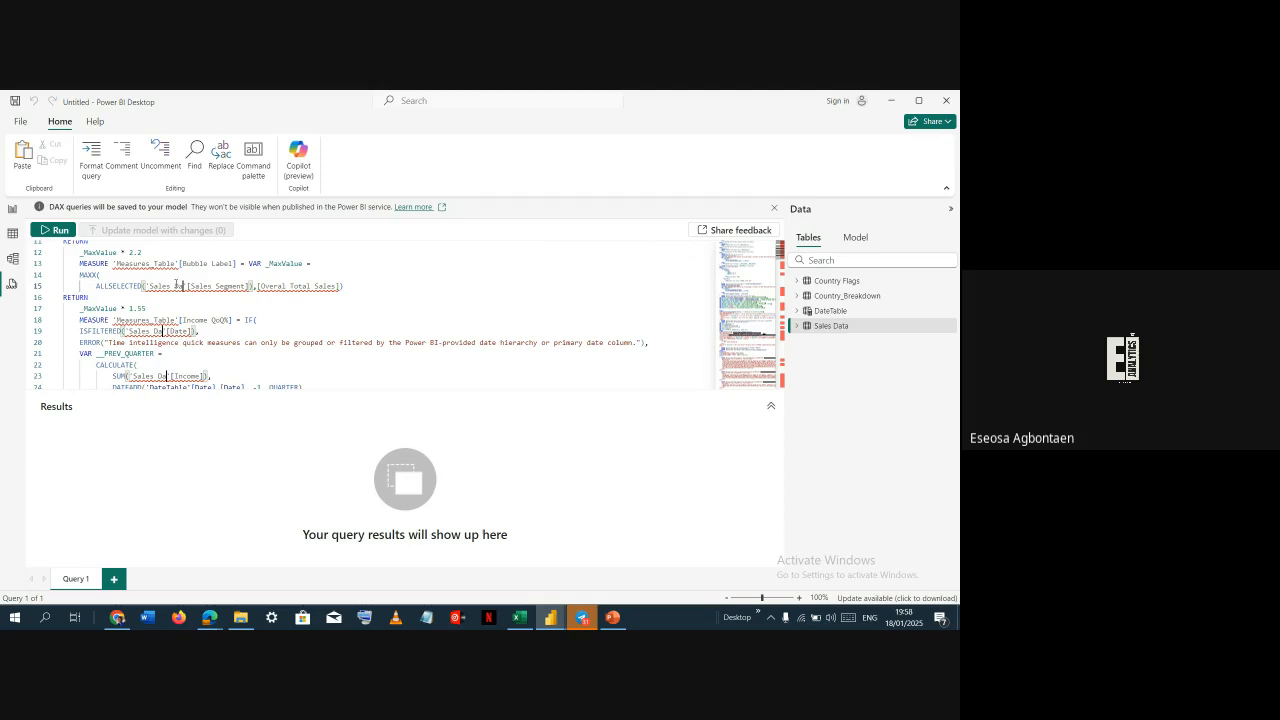
{"action": "type", "text": "ta"}
{"action": "left_click", "coordinate": [177, 286]}
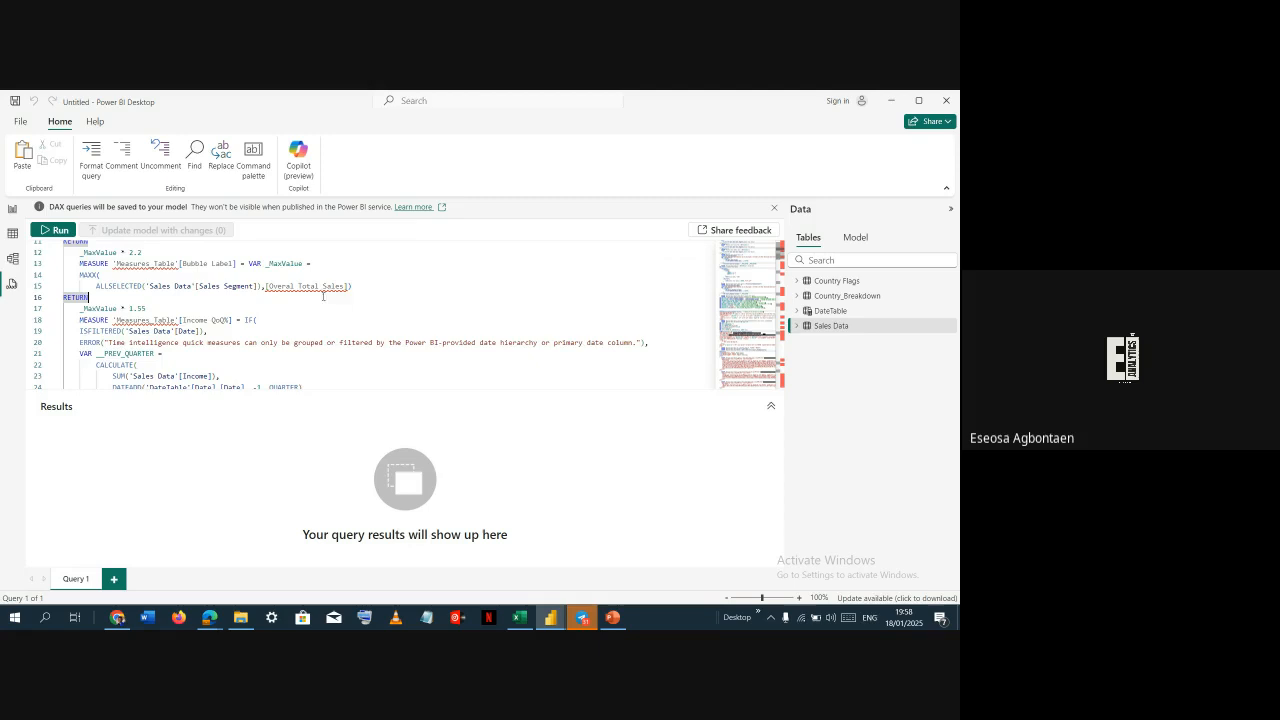
In report view, create an empty entered-data table named Measures Table
{"action": "scroll", "coordinate": [323, 296], "scroll_direction": "down", "scroll_amount": 3}
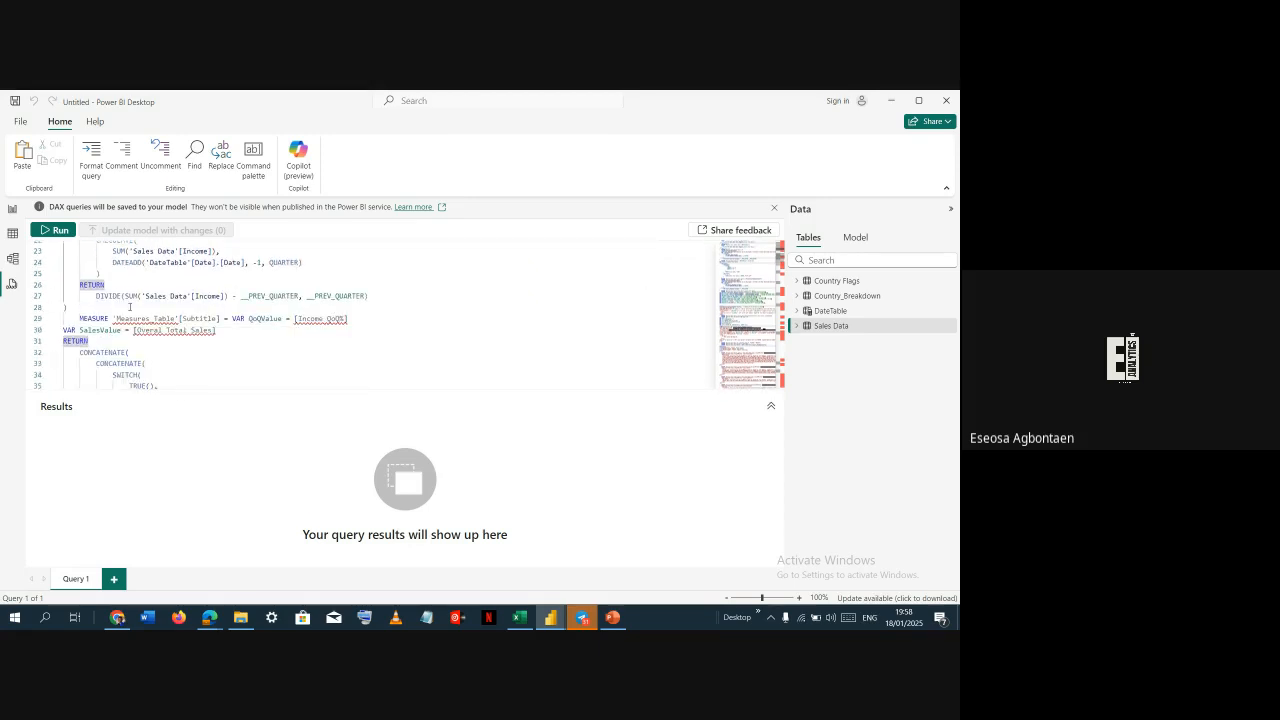
{"action": "scroll", "coordinate": [129, 307], "scroll_direction": "down", "scroll_amount": 5}
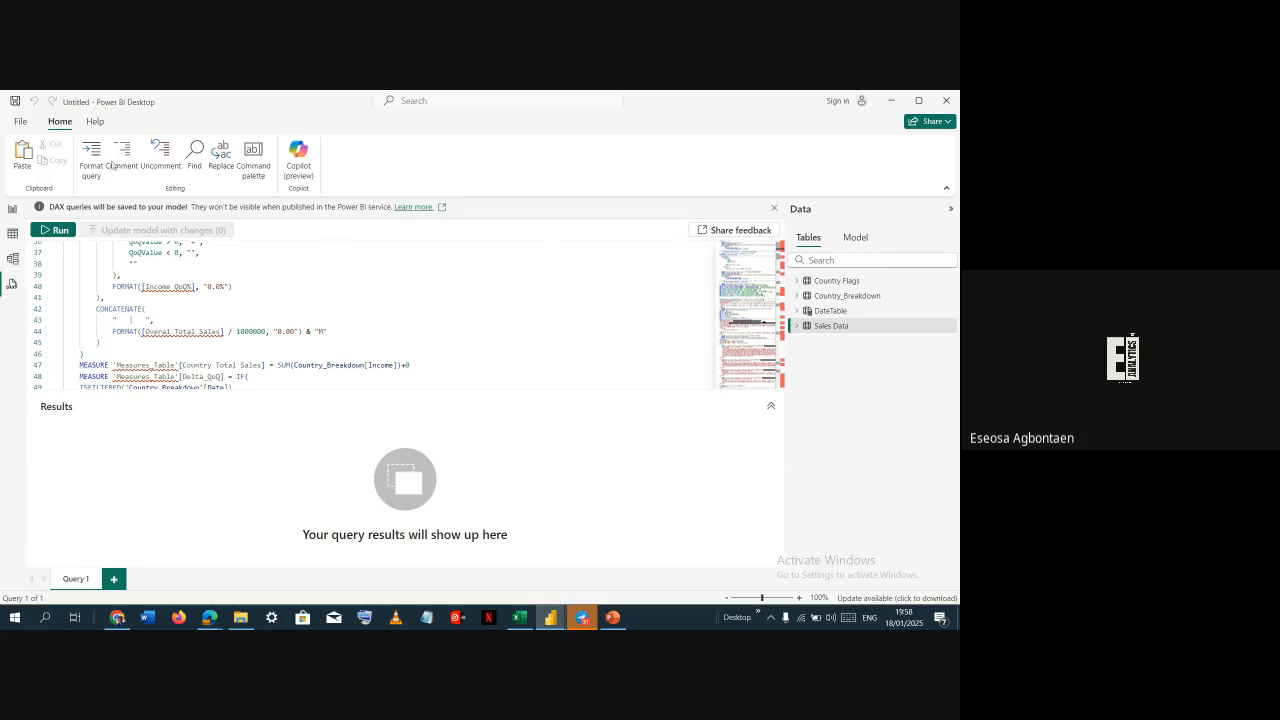
{"action": "left_click", "coordinate": [12, 209]}
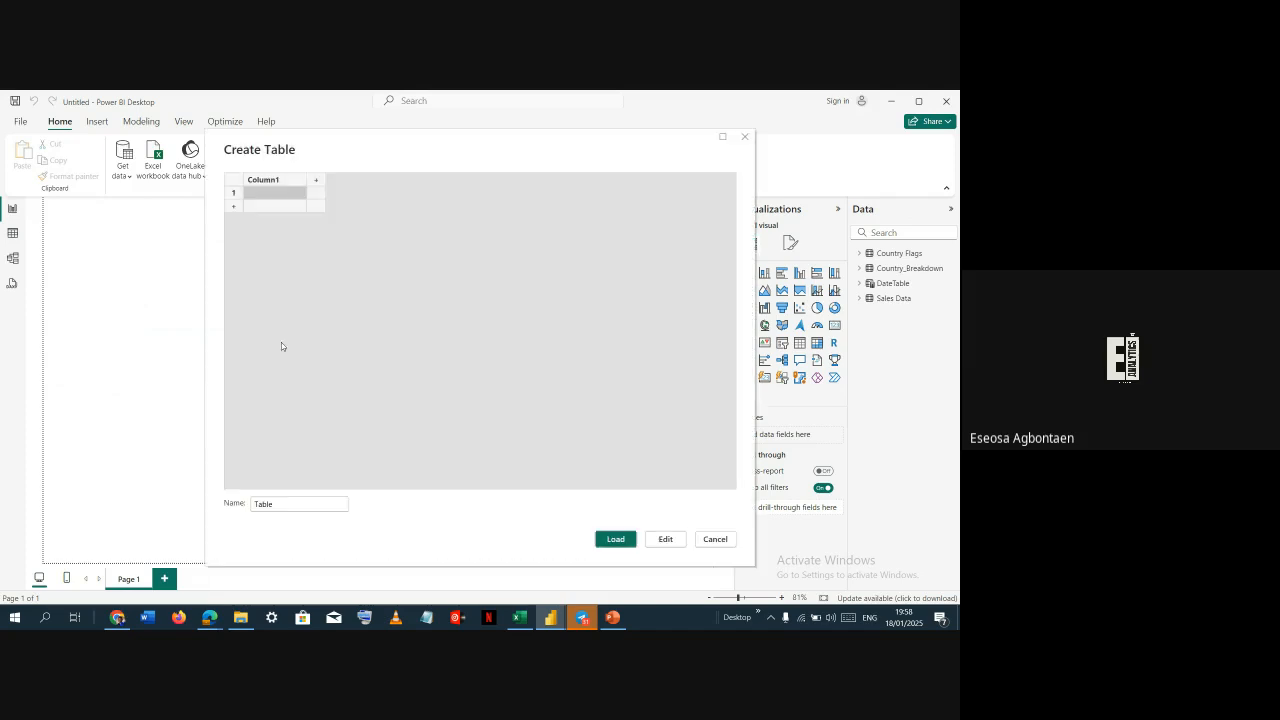
{"action": "left_click", "coordinate": [307, 503]}
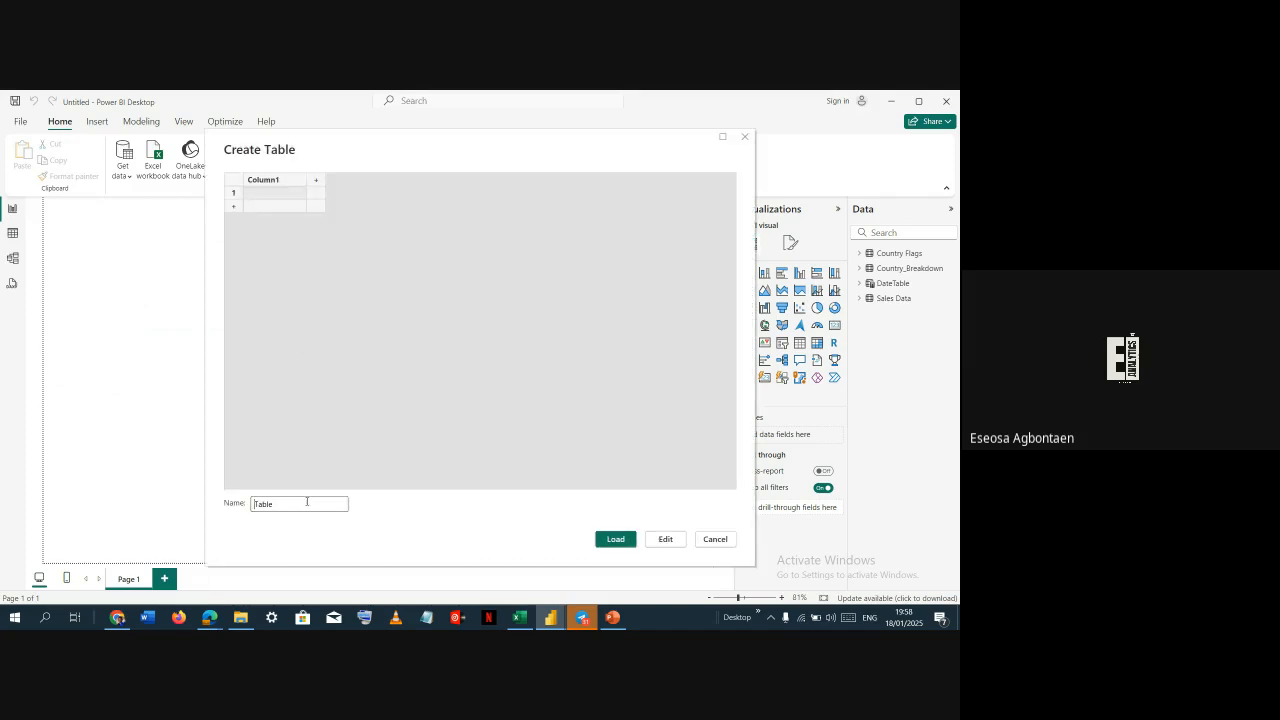
{"action": "key", "text": "Home"}
{"action": "type", "text": "Measure"}
{"action": "left_click", "coordinate": [606, 539]}
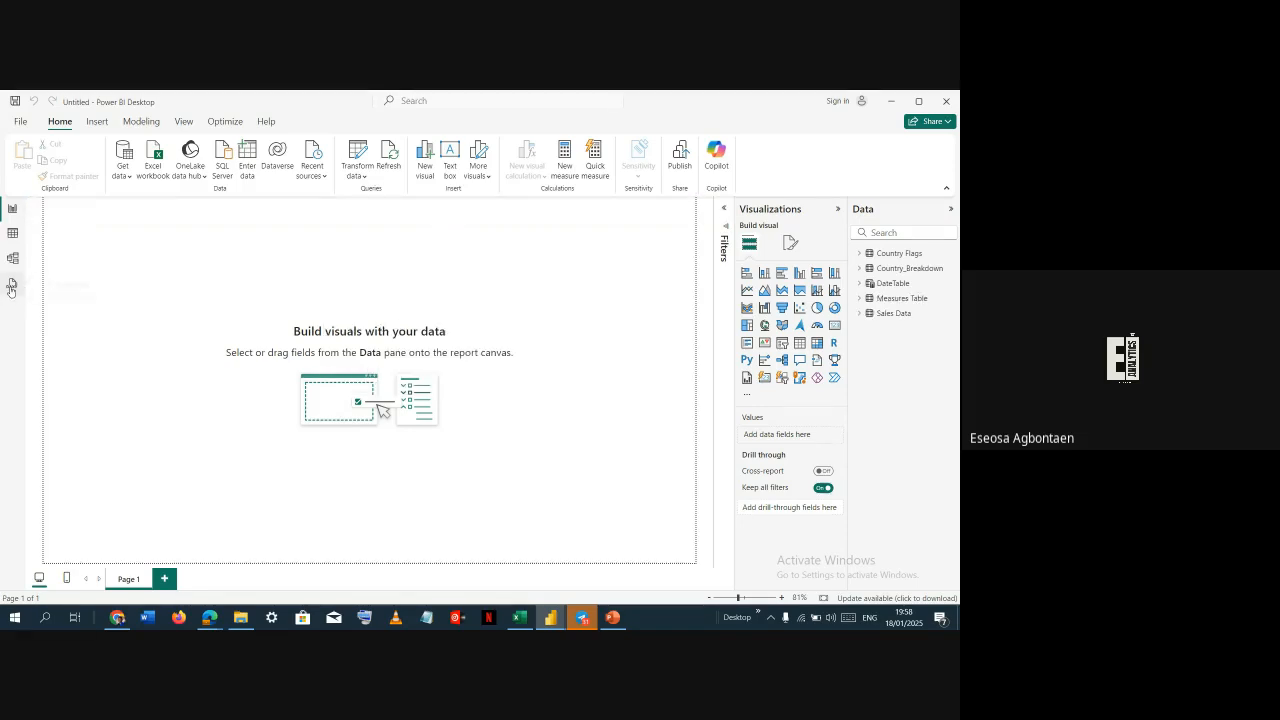
In DAX query view, replace all 'Measures_Table' references in the query with 'Measures Table'
{"action": "left_click", "coordinate": [11, 288]}
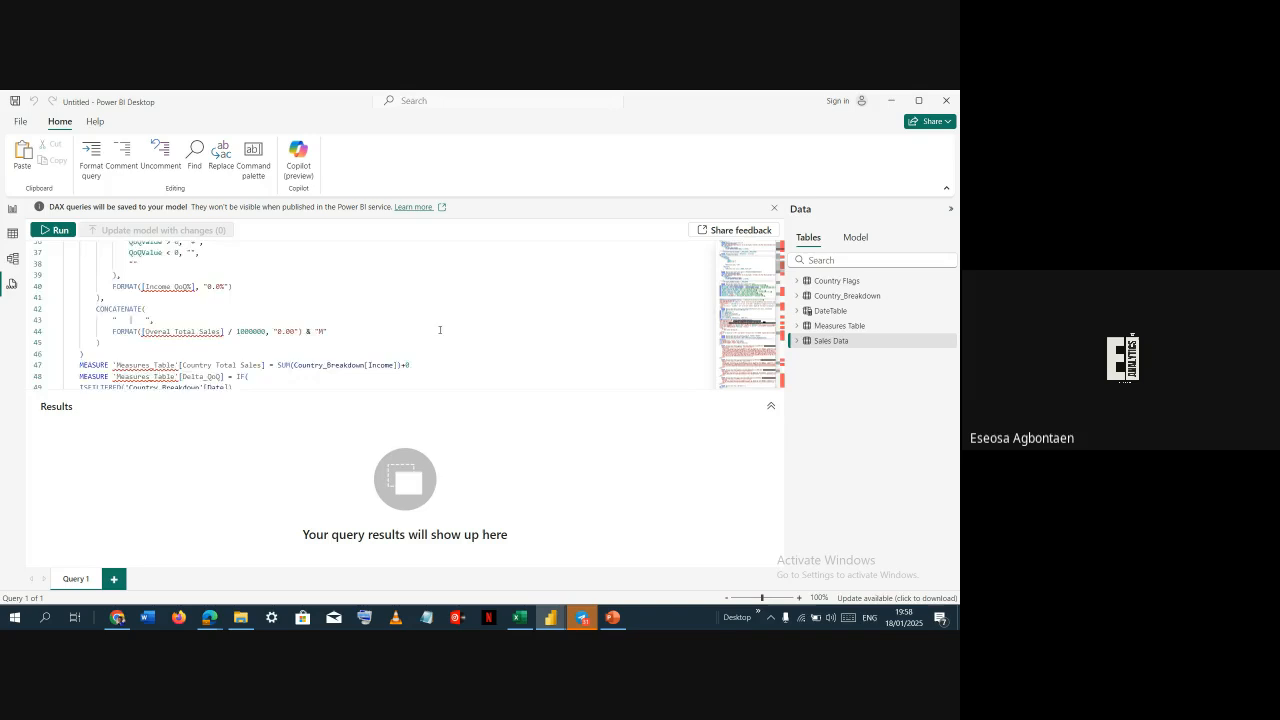
{"action": "scroll", "coordinate": [343, 310], "scroll_direction": "up", "scroll_amount": 10}
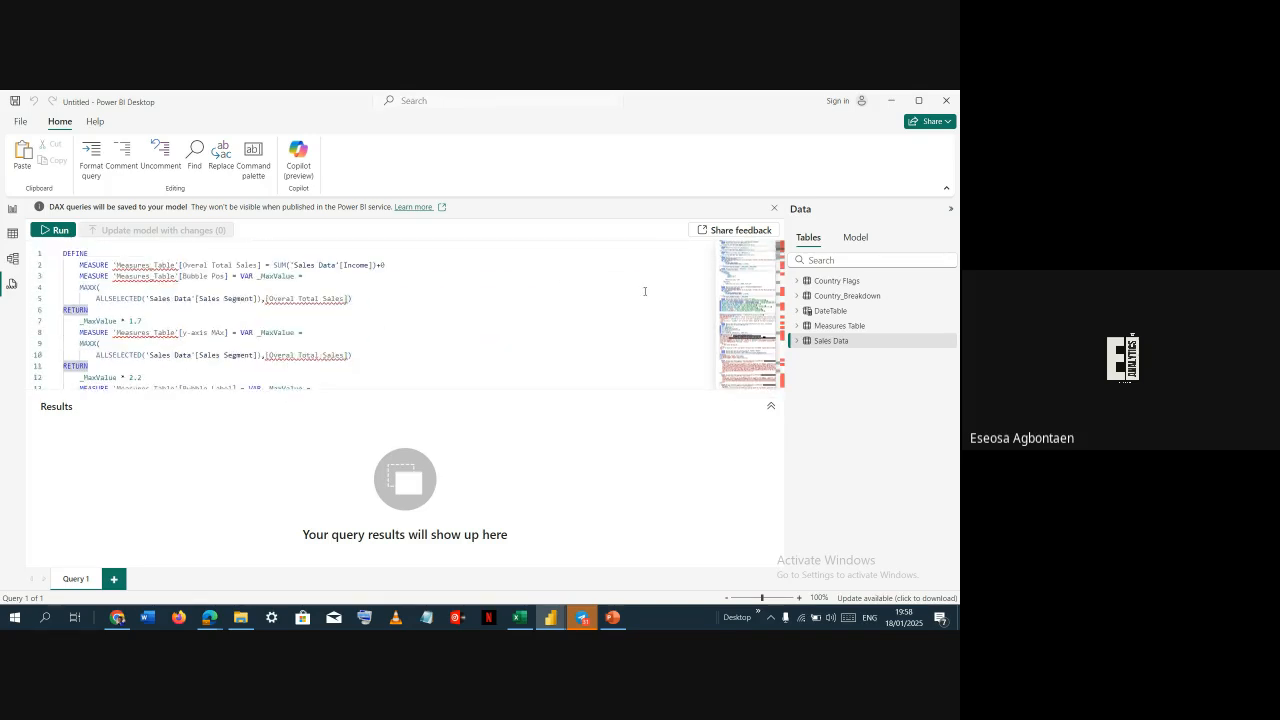
{"action": "scroll", "coordinate": [608, 340], "scroll_direction": "down", "scroll_amount": 3}
{"action": "scroll", "coordinate": [591, 341], "scroll_direction": "up", "scroll_amount": 3}
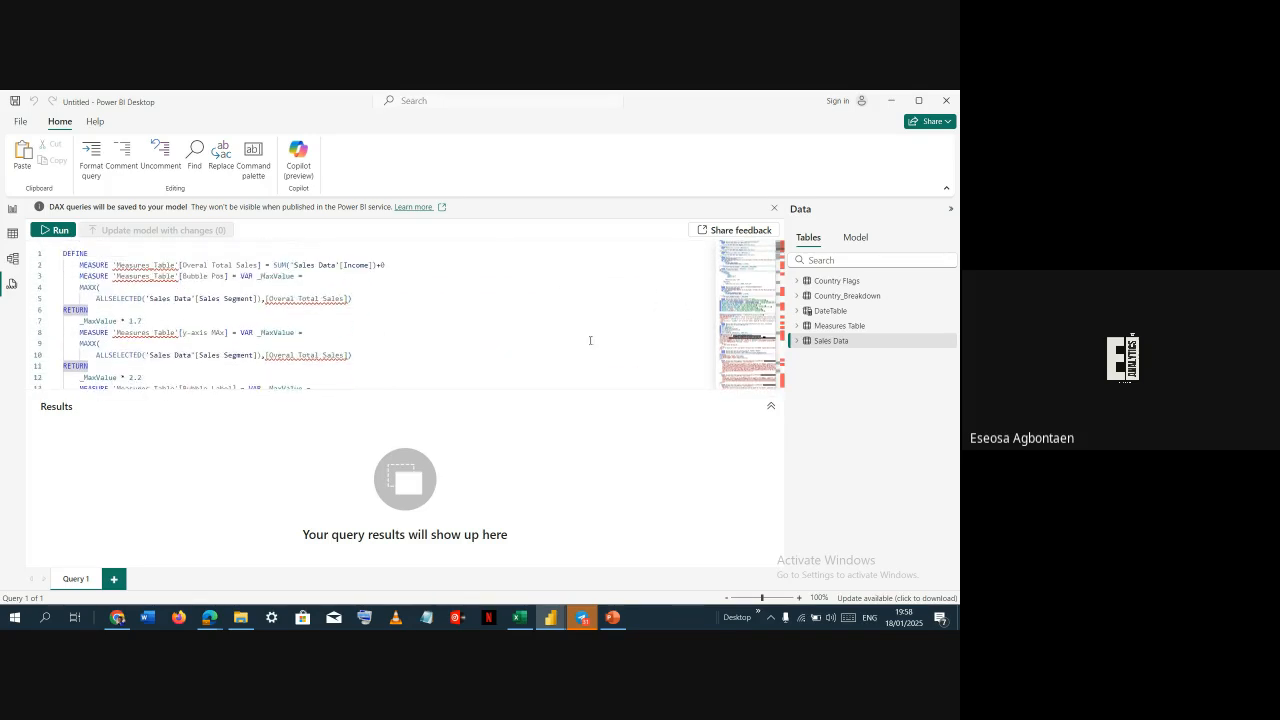
{"action": "left_click", "coordinate": [154, 266]}
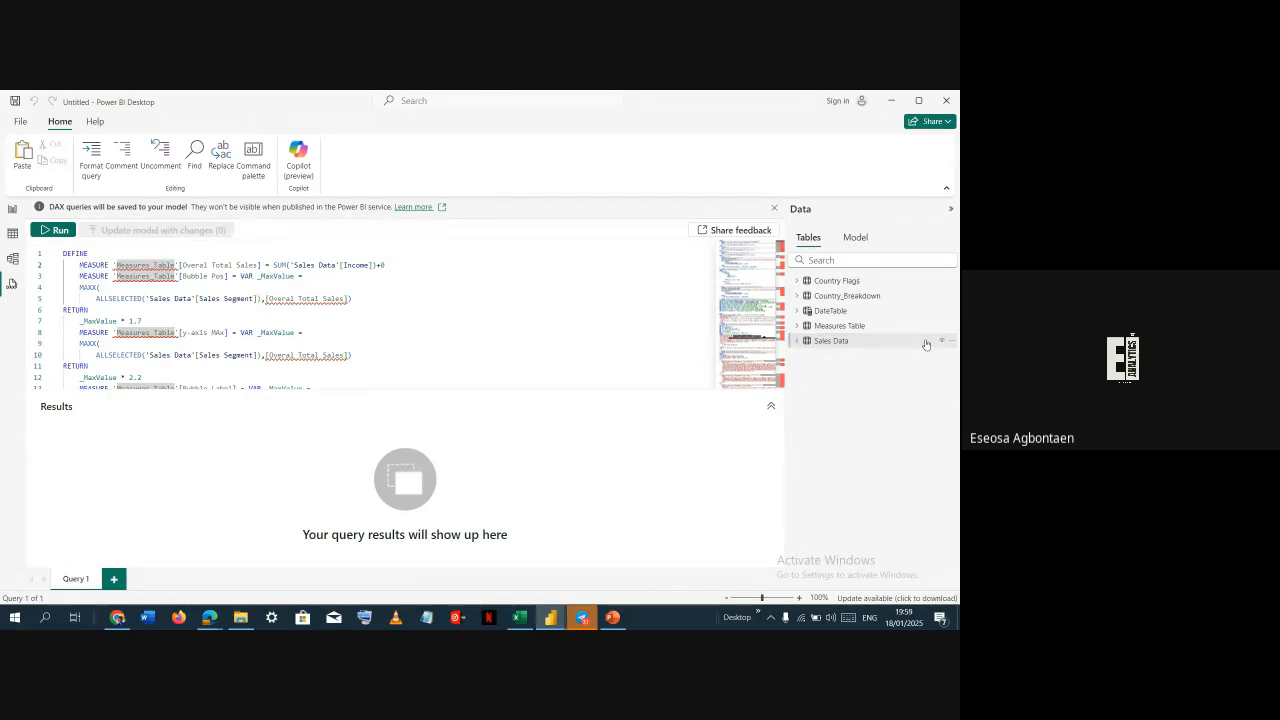
{"action": "key", "text": "ctrl+Left"}
{"action": "key", "text": "shift+Right"}
{"action": "key", "text": "shift+Right"}
{"action": "key", "text": "shift+Right"}
{"action": "key", "text": "shift+Right"}
{"action": "key", "text": "shift+Right"}
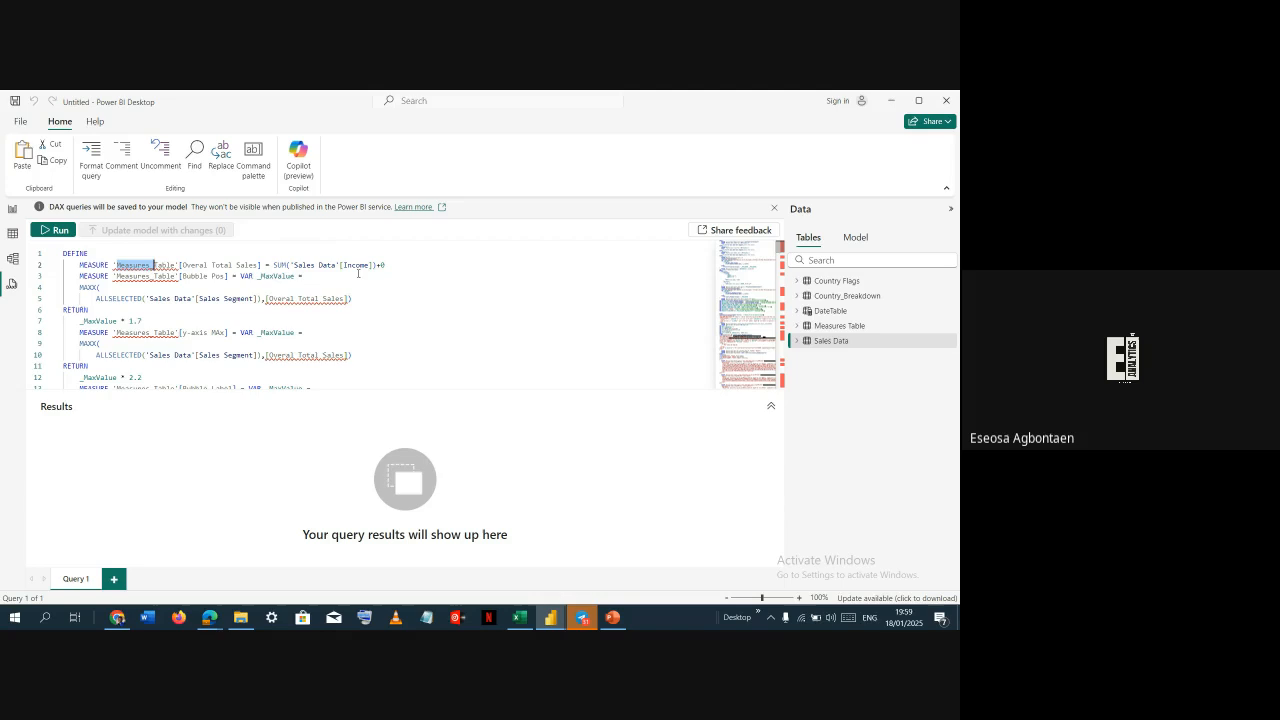
{"action": "key", "text": "shift+Right"}
{"action": "key", "text": "shift+Right"}
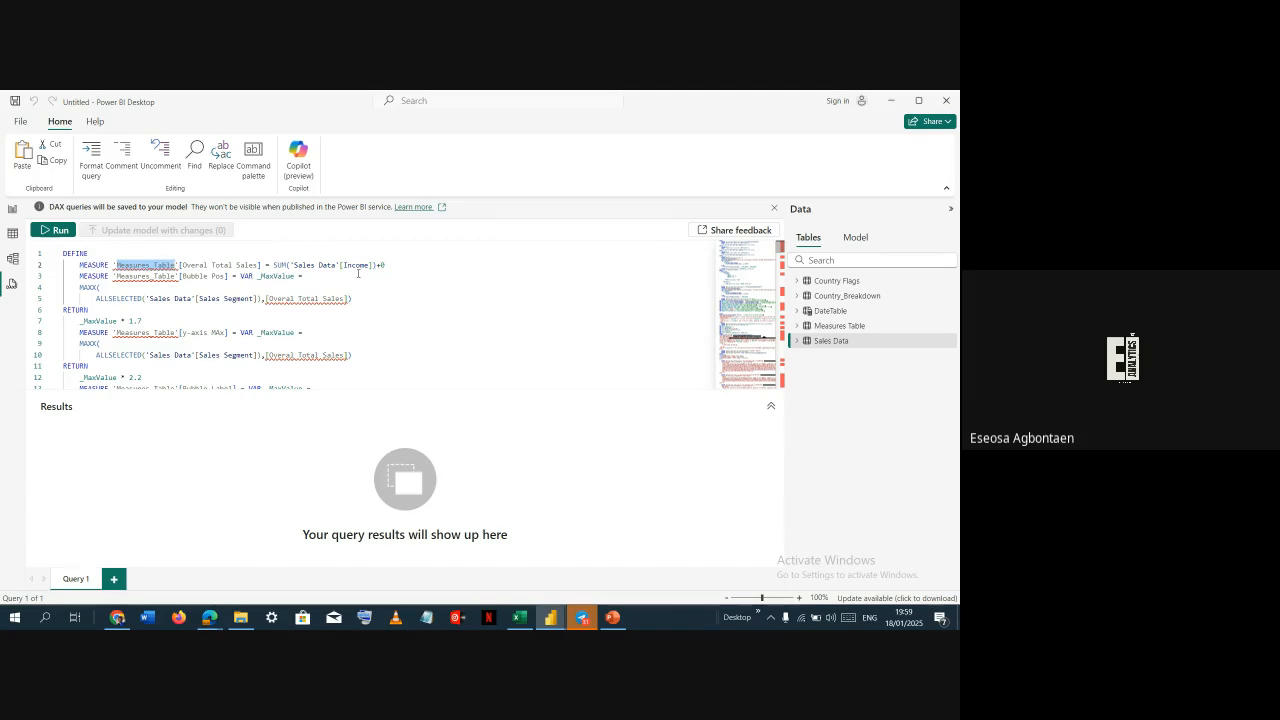
{"action": "key", "text": "ctrl+shift+l"}
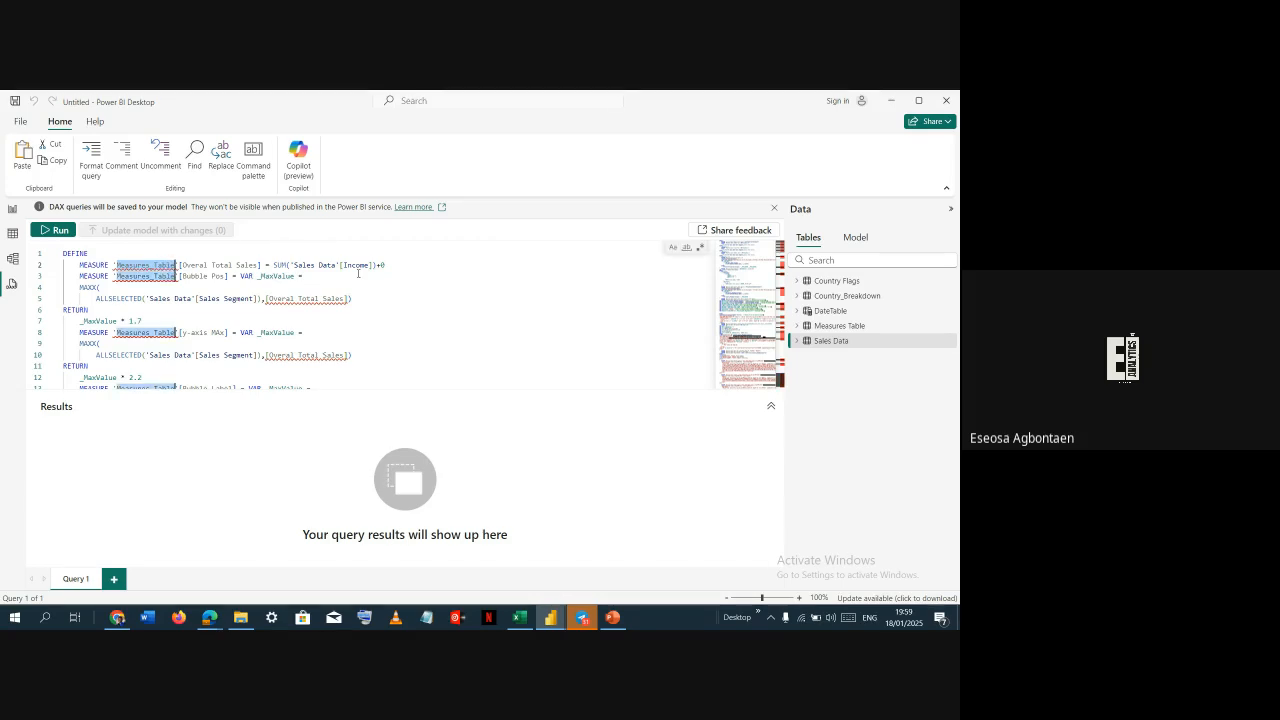
{"action": "type", "text": "Measures Tab"}
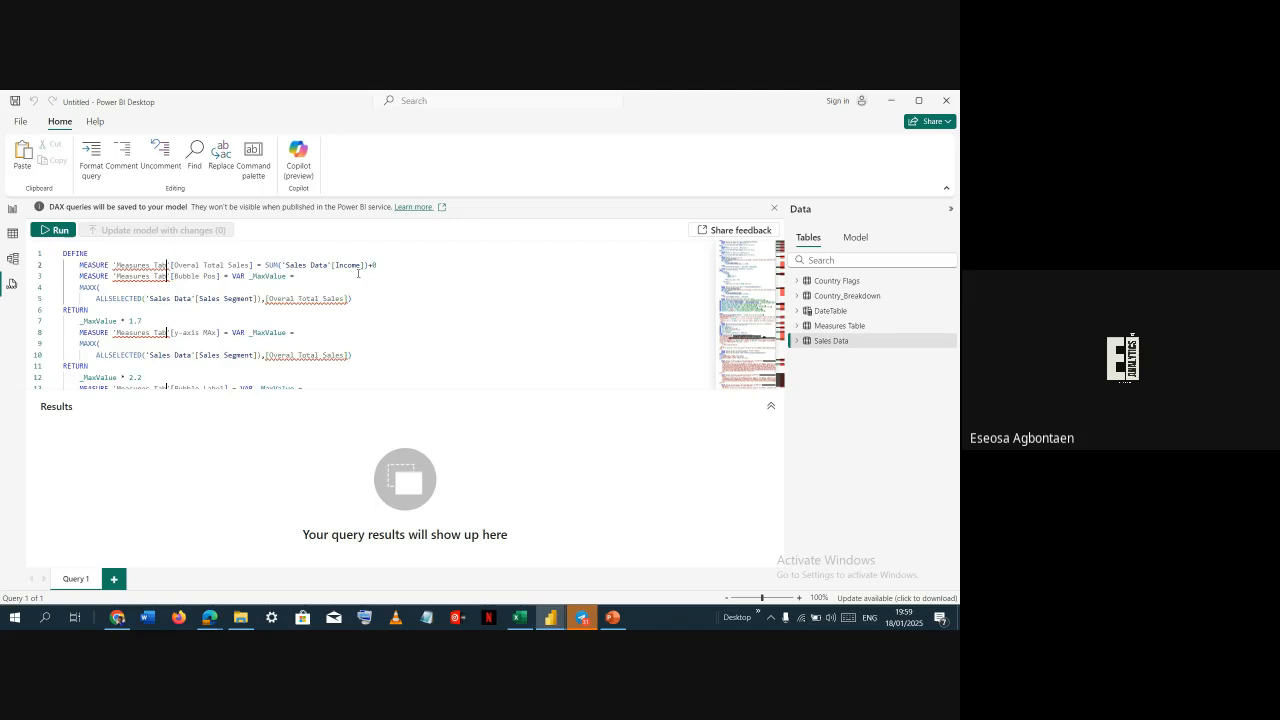
{"action": "type", "text": "le"}
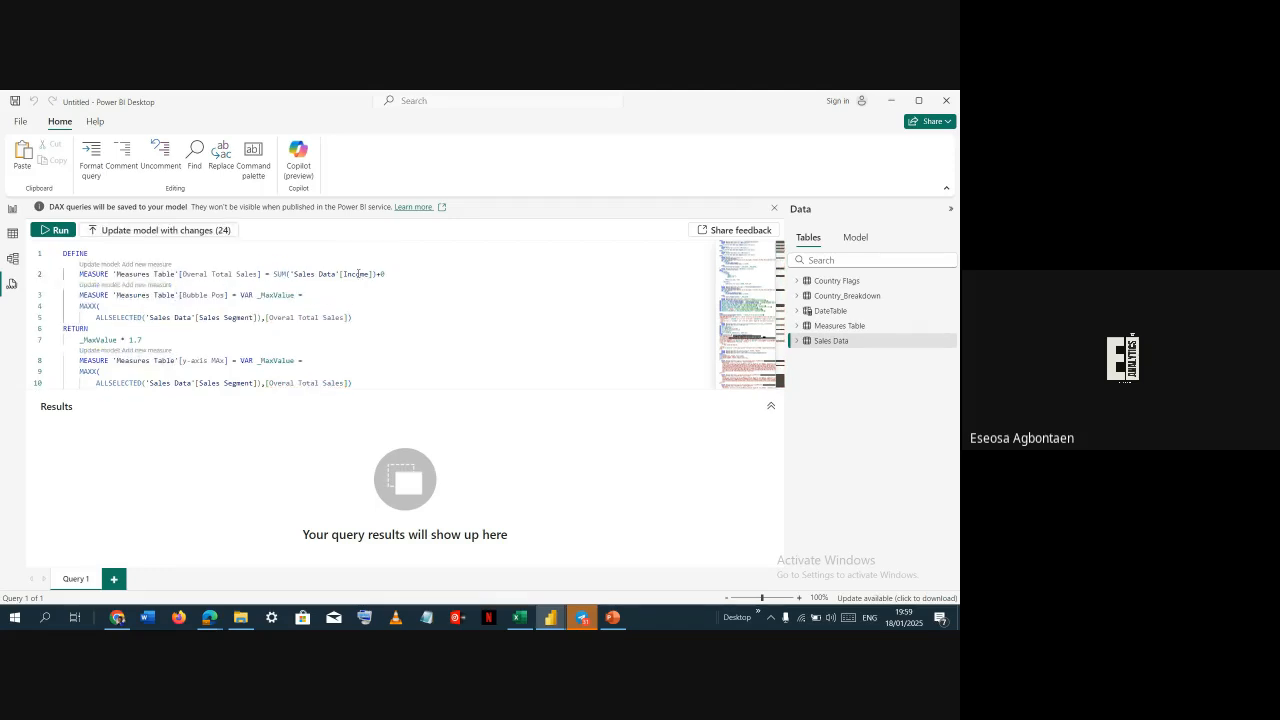
Update the model with the query's measure changes and confirm the update
{"action": "scroll", "coordinate": [352, 296], "scroll_direction": "down", "scroll_amount": 6}
{"action": "scroll", "coordinate": [781, 279], "scroll_direction": "down", "scroll_amount": 2}
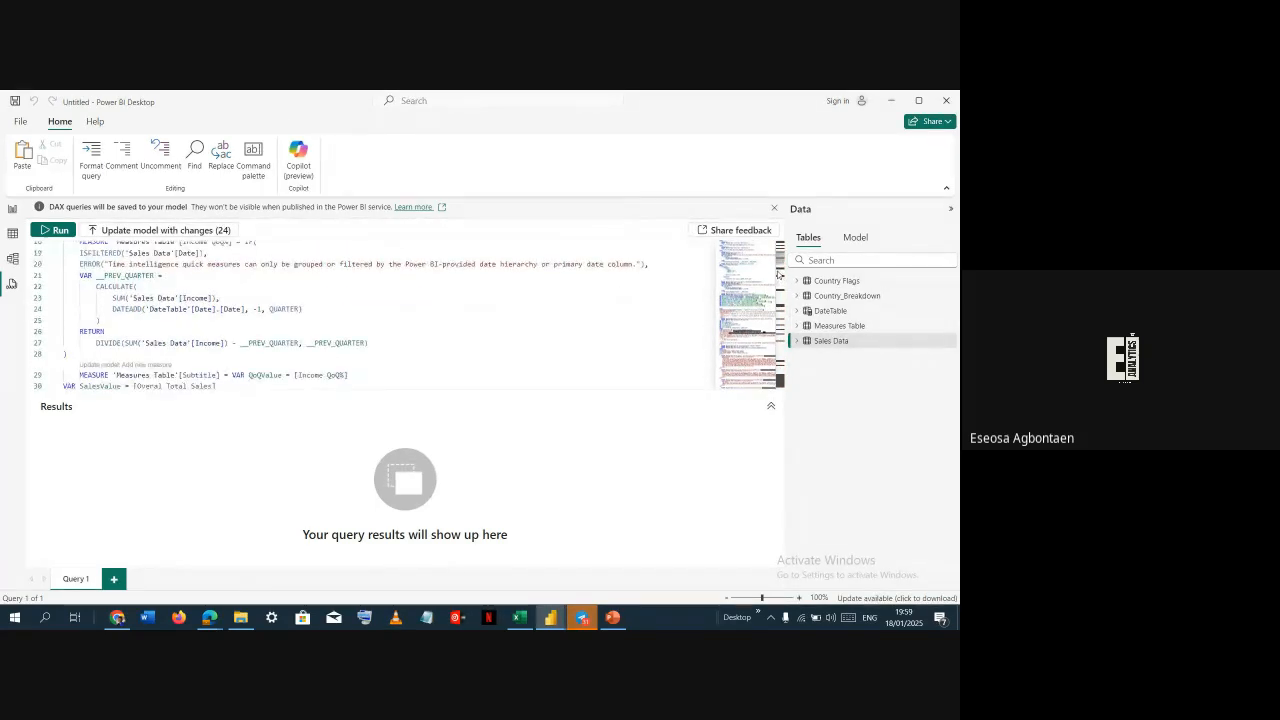
{"action": "scroll", "coordinate": [779, 275], "scroll_direction": "down", "scroll_amount": 1}
{"action": "left_click_drag", "start_coordinate": [780, 263], "coordinate": [451, 242]}
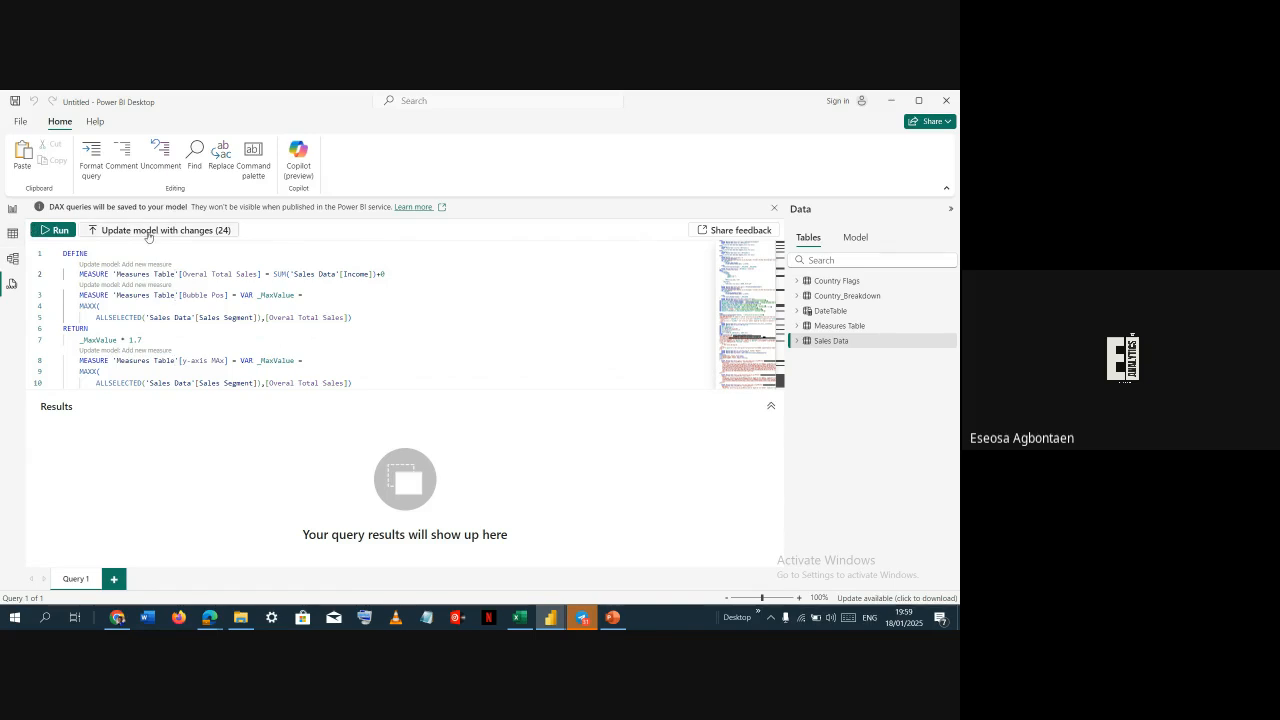
{"action": "left_click", "coordinate": [216, 232]}
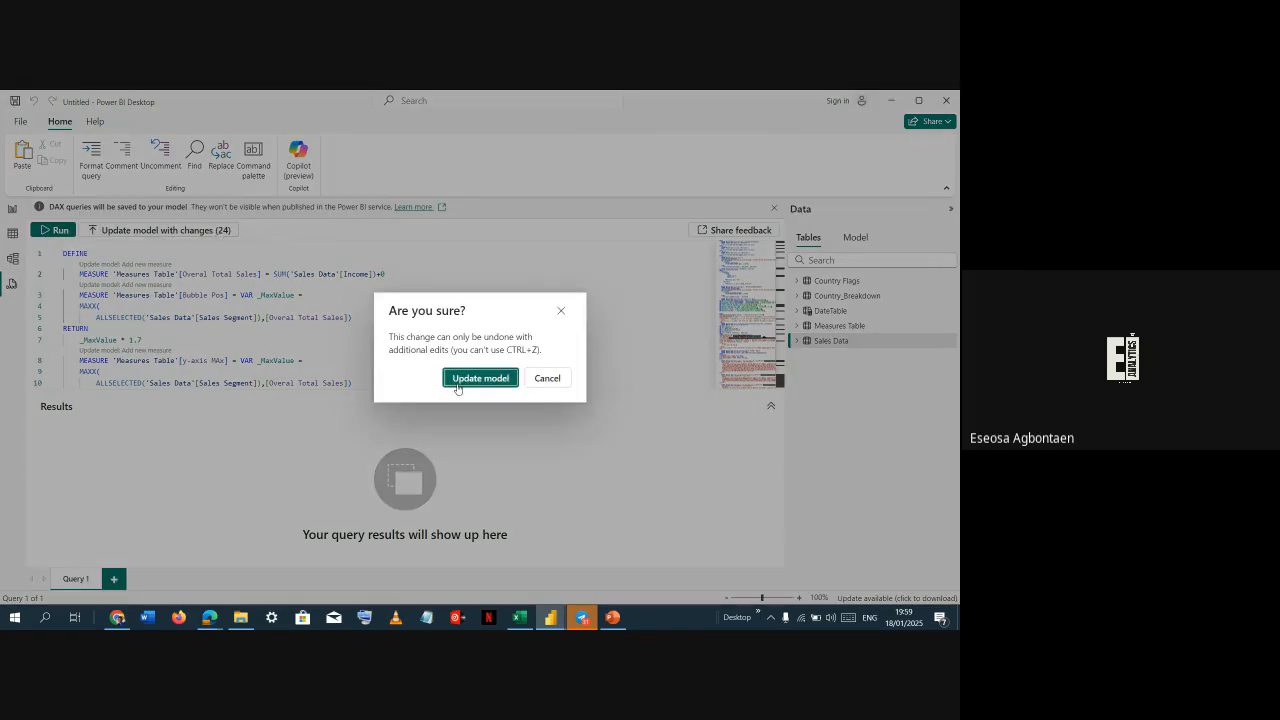
{"action": "left_click", "coordinate": [506, 380]}
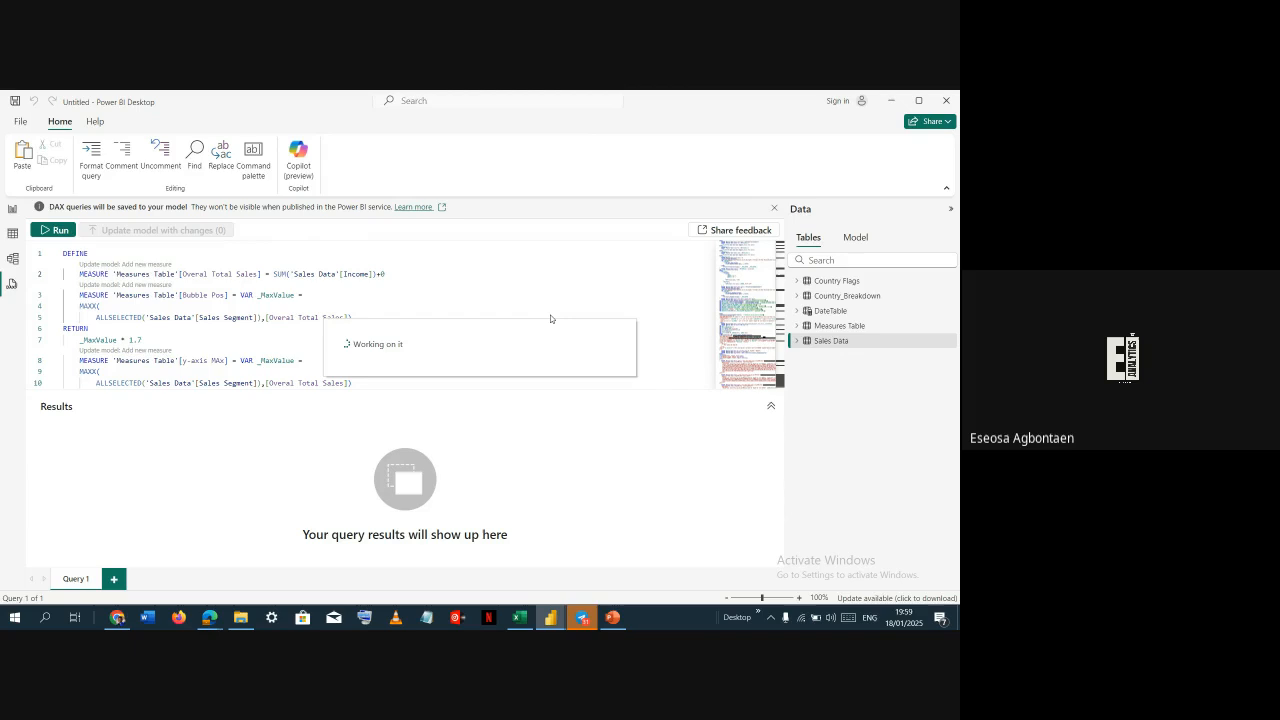
Delete the placeholder Column1 from Measures Table and collapse the table
{"action": "left_click", "coordinate": [797, 326]}
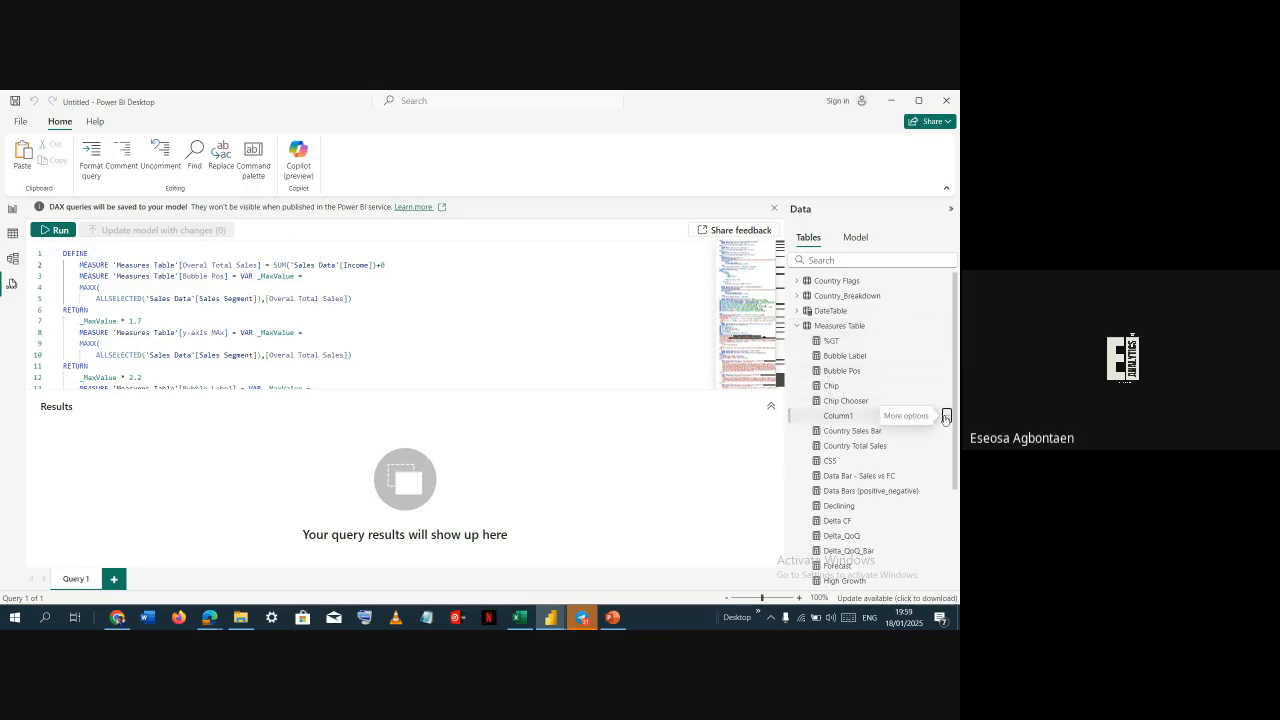
{"action": "left_click", "coordinate": [945, 417]}
{"action": "left_click", "coordinate": [866, 471]}
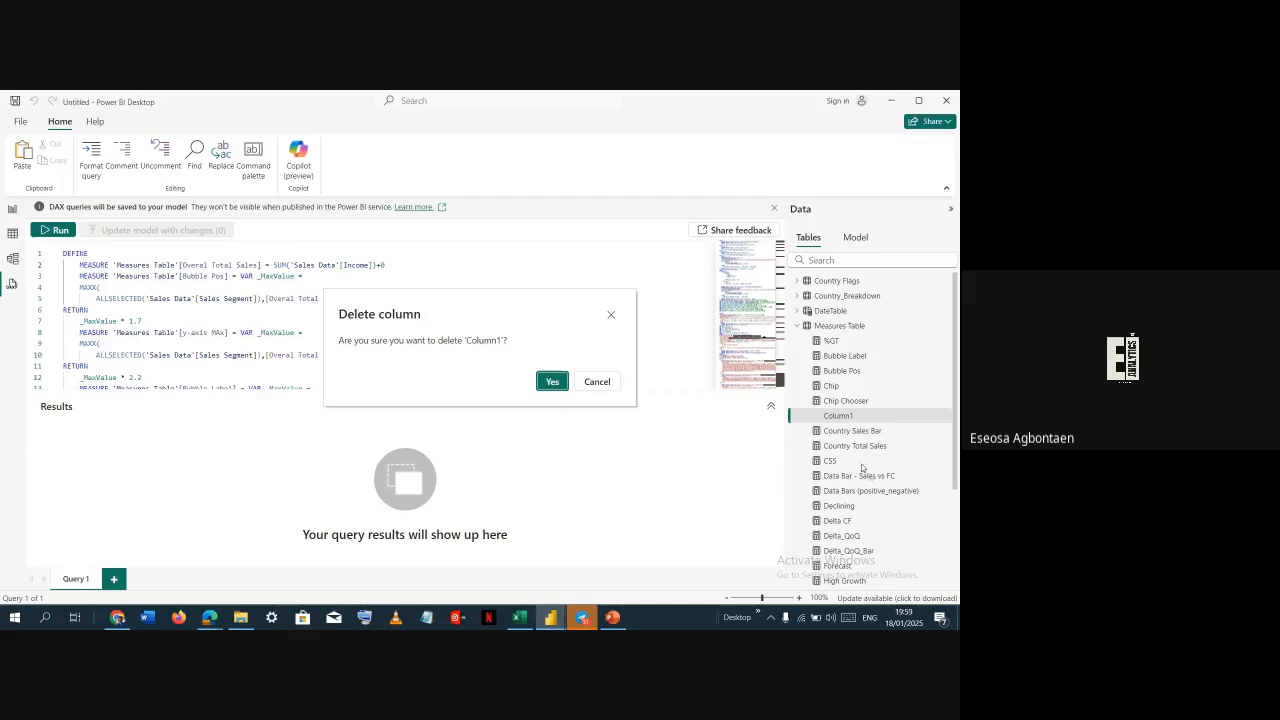
{"action": "left_click", "coordinate": [553, 383]}
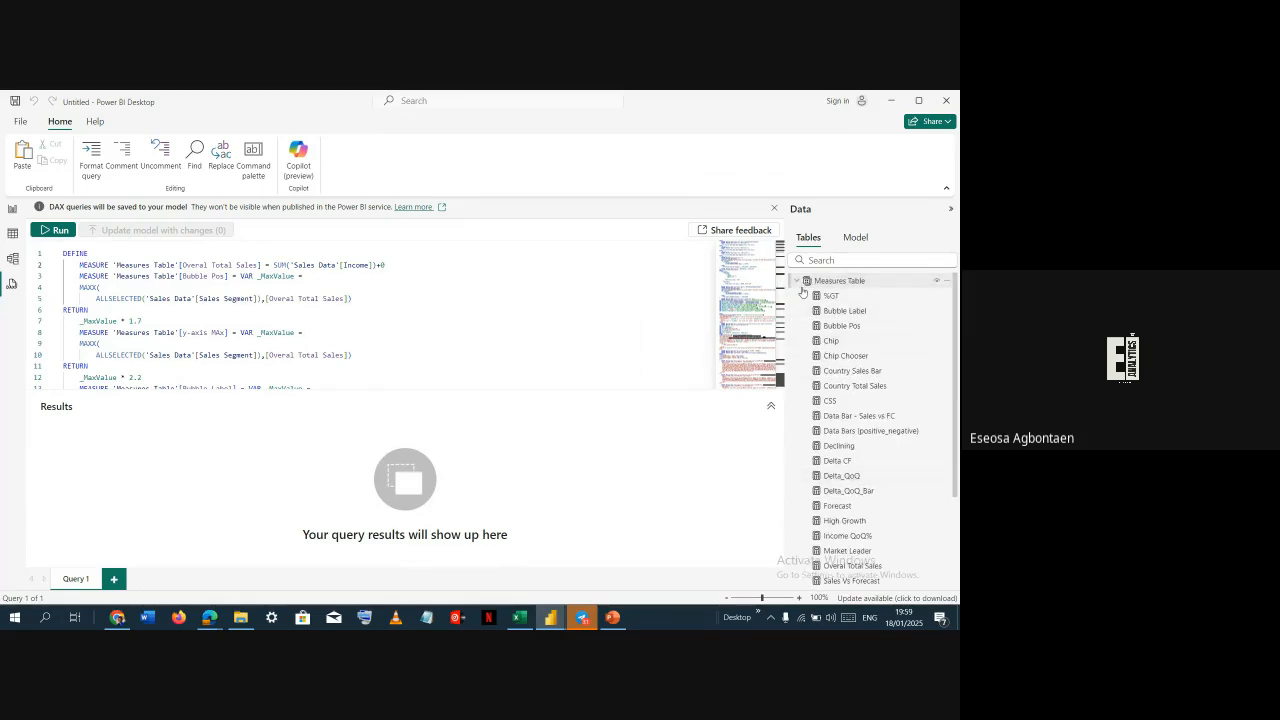
{"action": "left_click", "coordinate": [796, 281]}
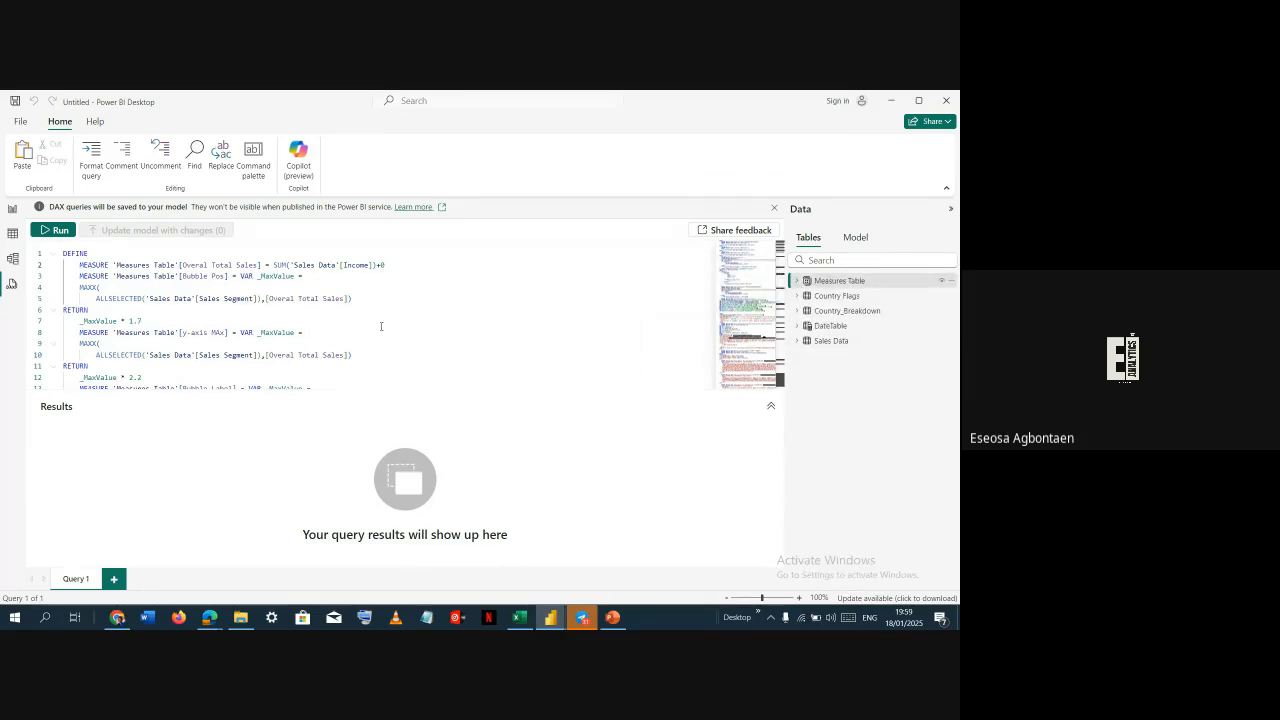
Switch to report view and examine the canvas settings of the Country Breakdown page in the Class Dashboard 2 file
{"action": "scroll", "coordinate": [291, 290], "scroll_direction": "down", "scroll_amount": 7}
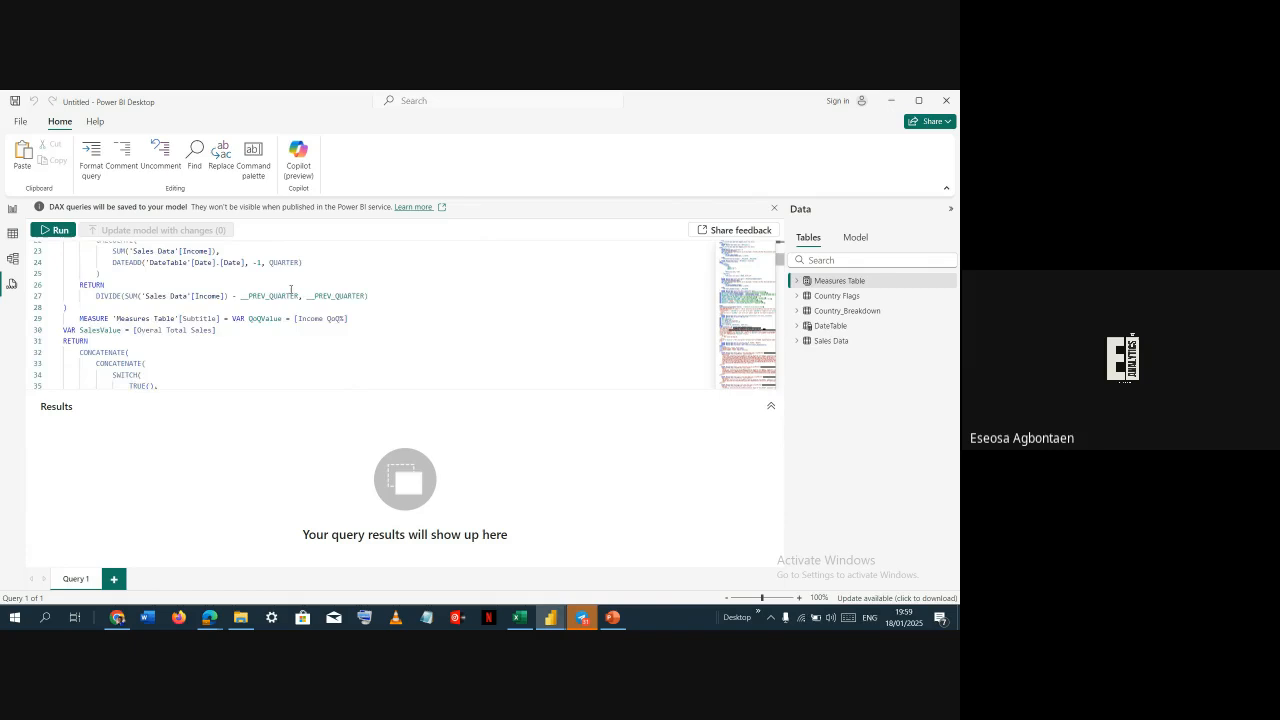
{"action": "scroll", "coordinate": [291, 290], "scroll_direction": "down", "scroll_amount": 20}
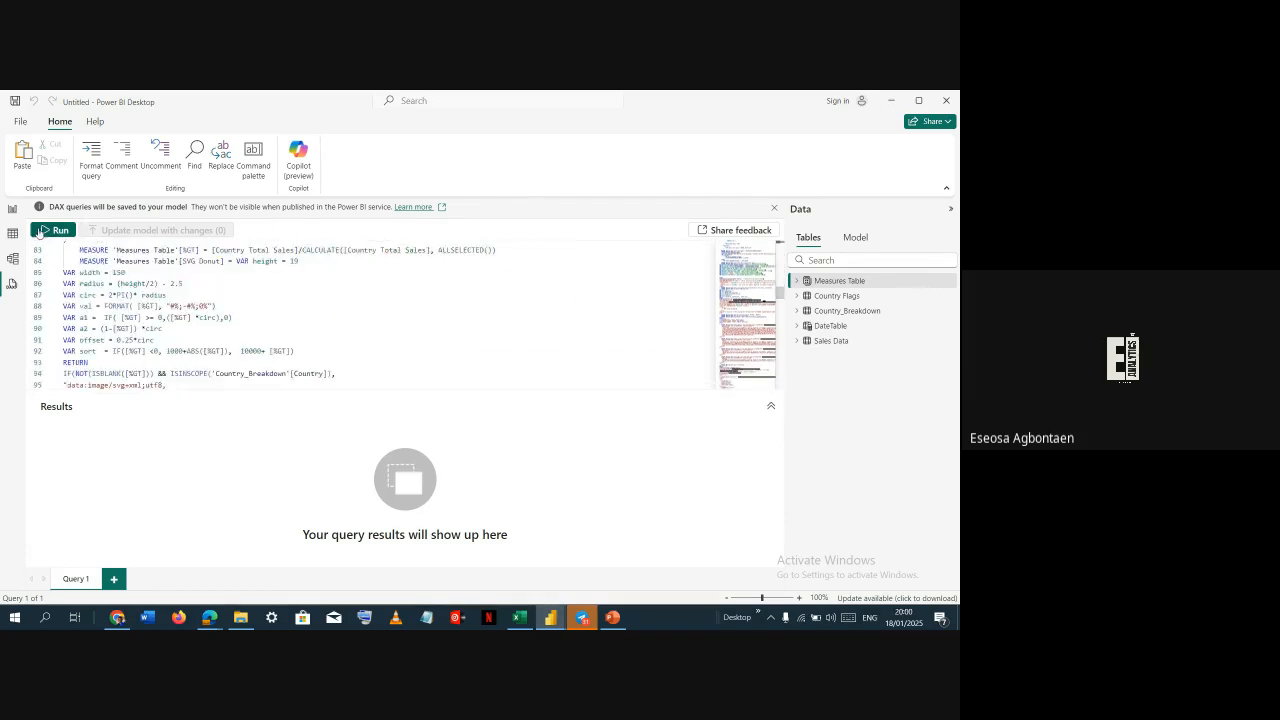
{"action": "left_click", "coordinate": [13, 209]}
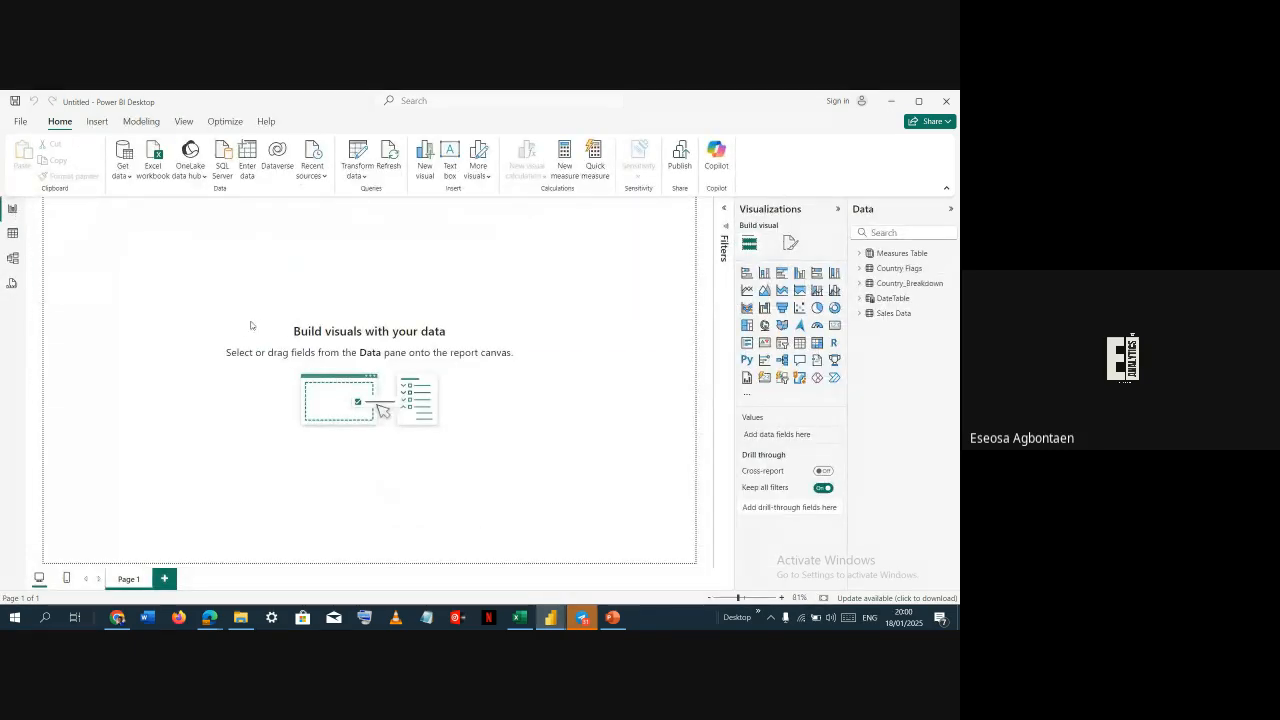
{"action": "key", "text": "alt+Tab"}
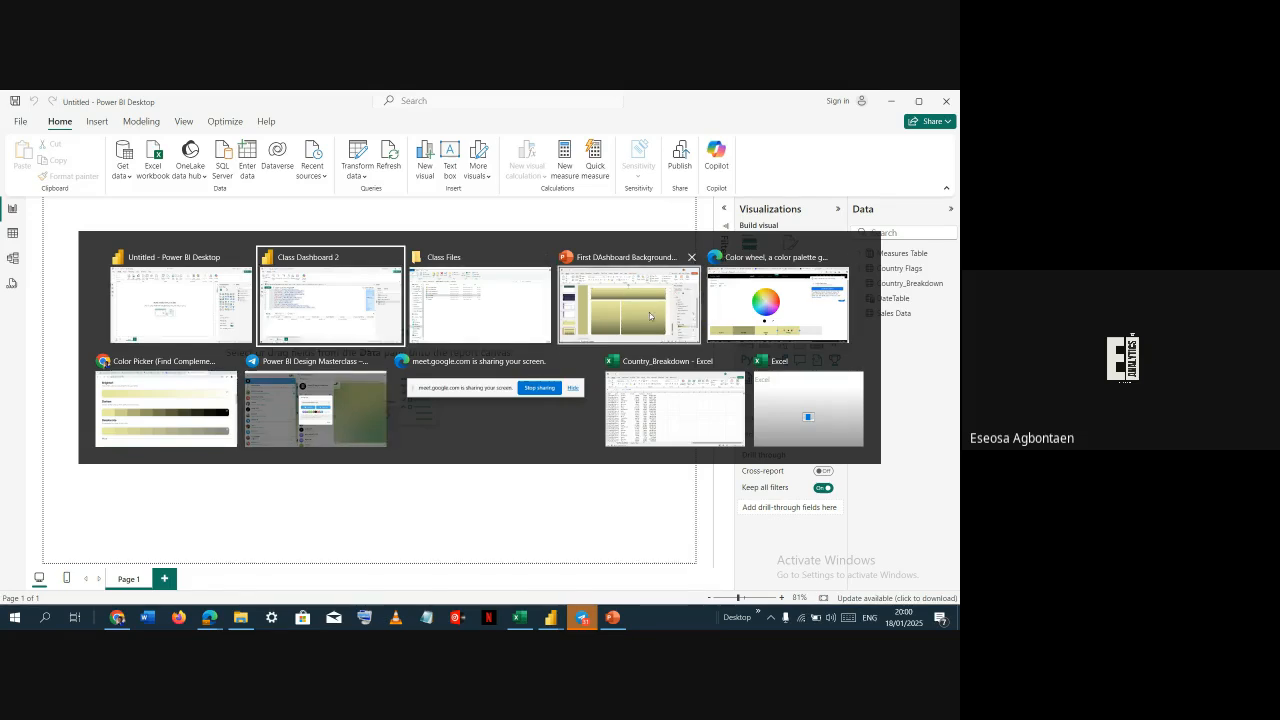
{"action": "left_click", "coordinate": [342, 312]}
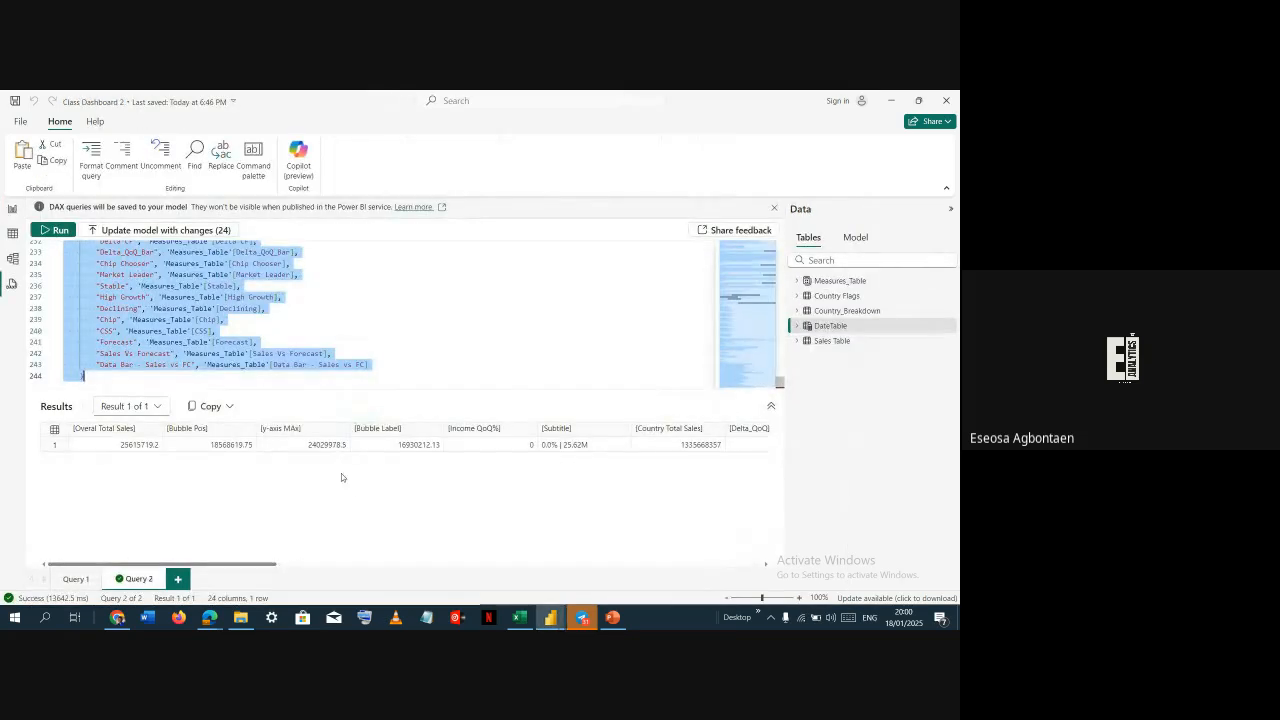
{"action": "left_click", "coordinate": [12, 211]}
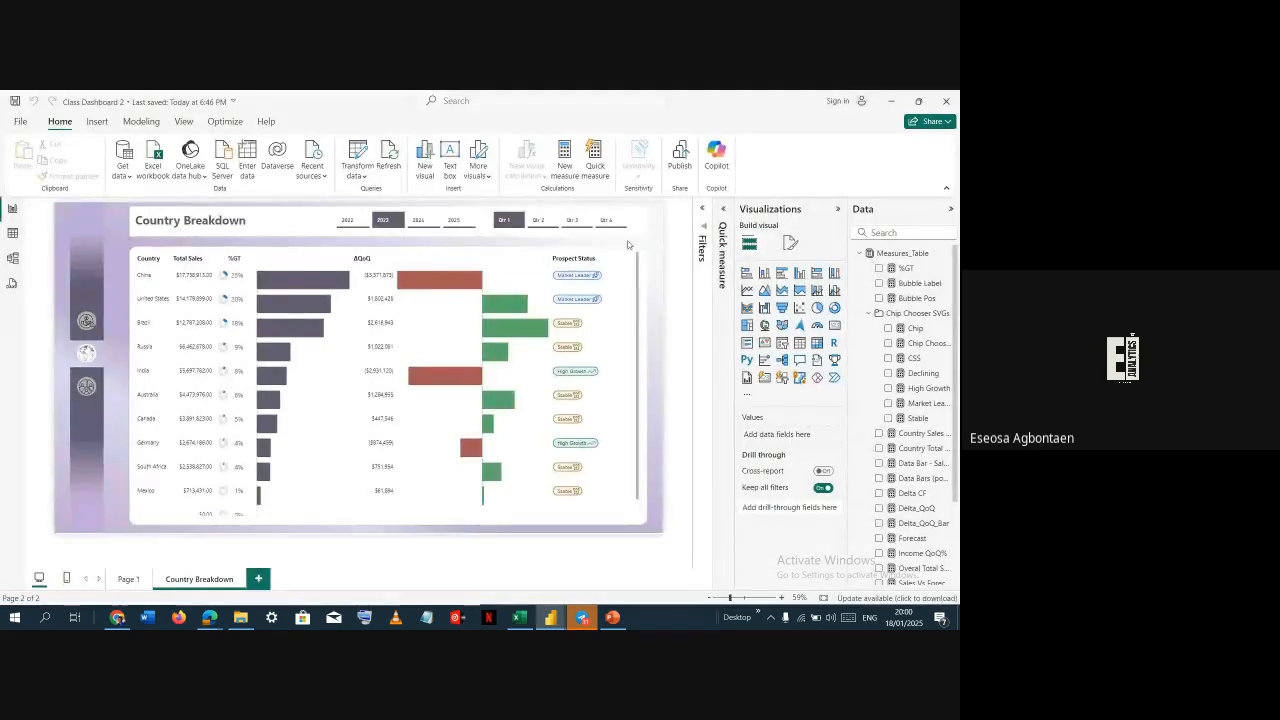
{"action": "left_click", "coordinate": [789, 243]}
{"action": "left_click", "coordinate": [773, 327]}
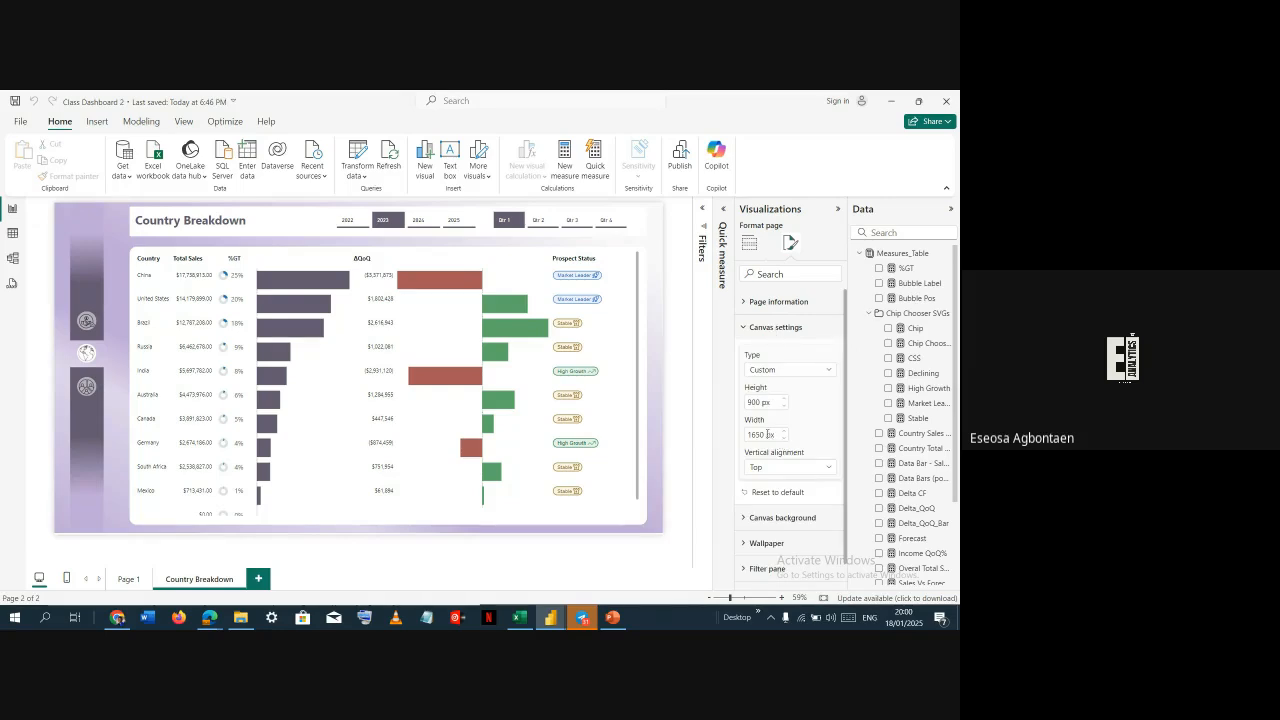
Back in the Untitled report, set the page canvas to Custom with height 900 px and width 1650 px
{"action": "key", "text": "alt+Tab"}
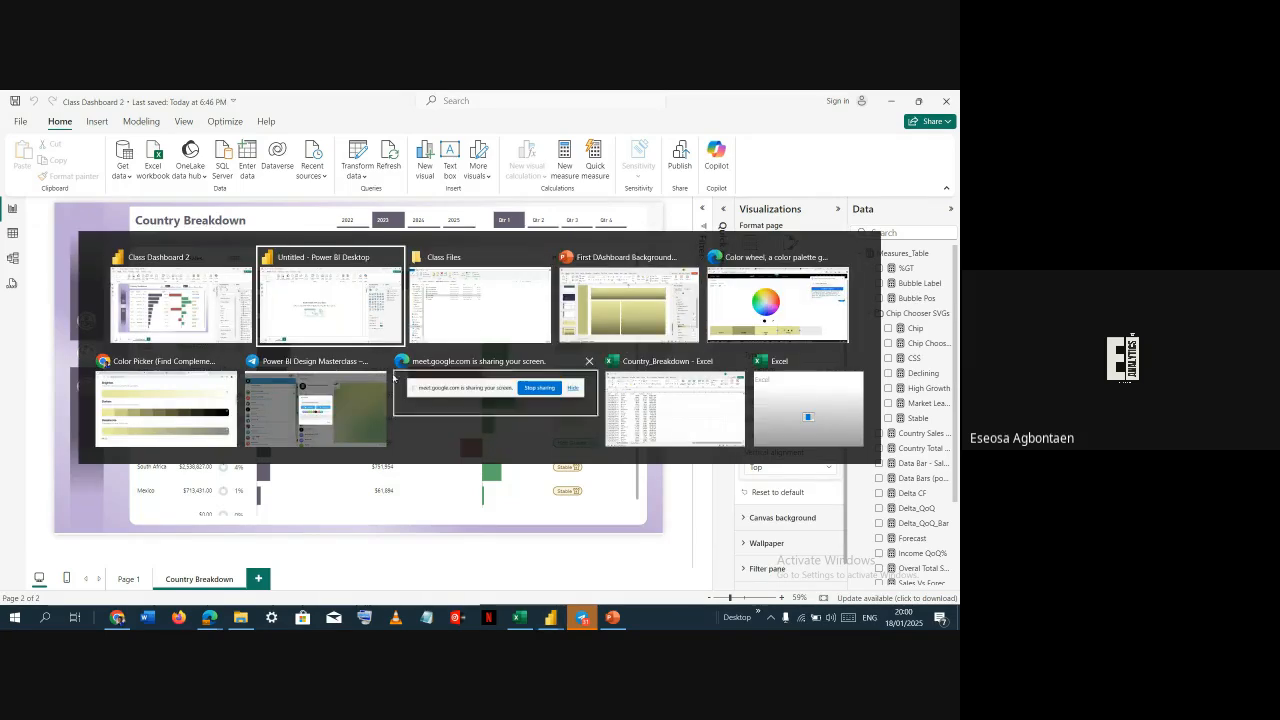
{"action": "left_click", "coordinate": [352, 328]}
{"action": "left_click", "coordinate": [792, 245]}
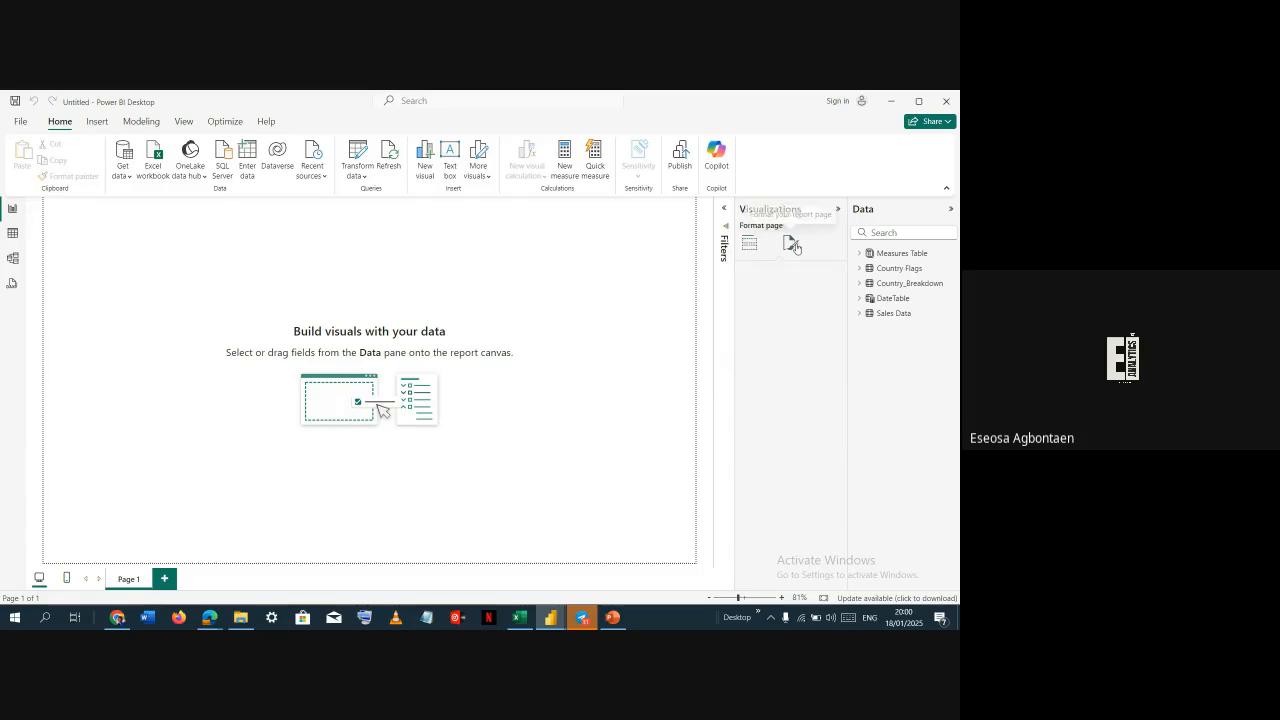
{"action": "left_click", "coordinate": [762, 328]}
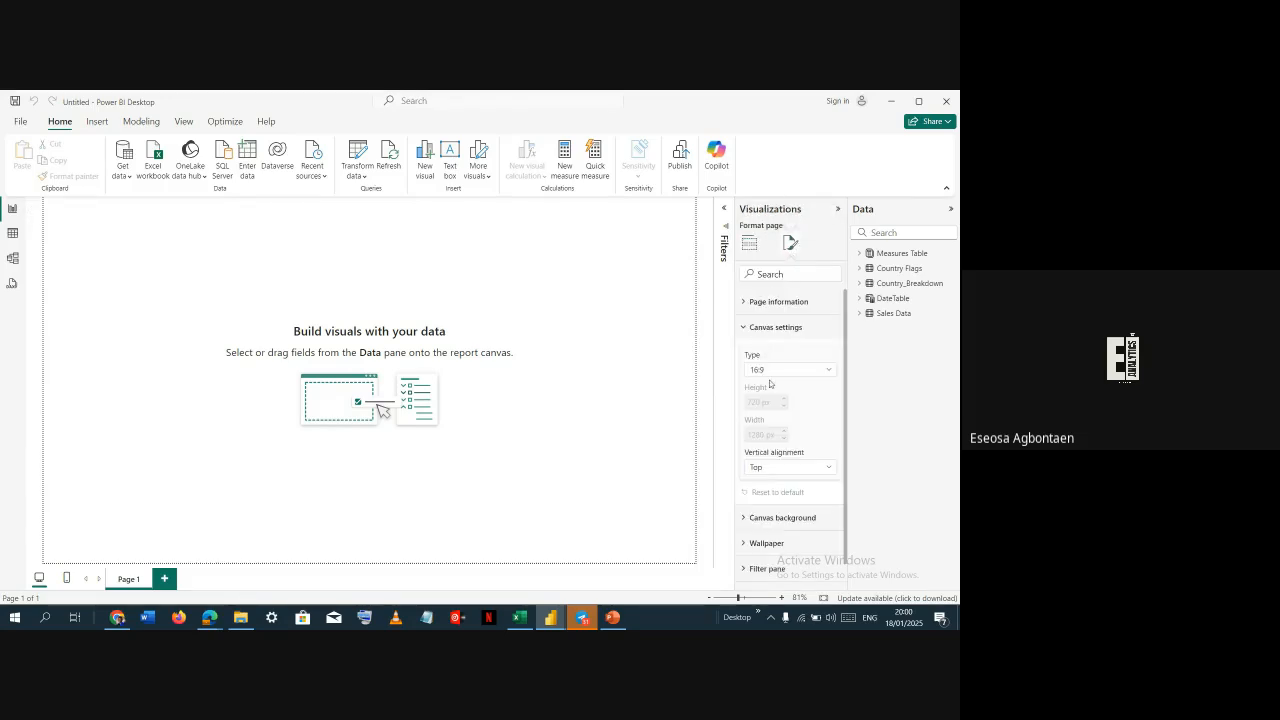
{"action": "left_click", "coordinate": [773, 371]}
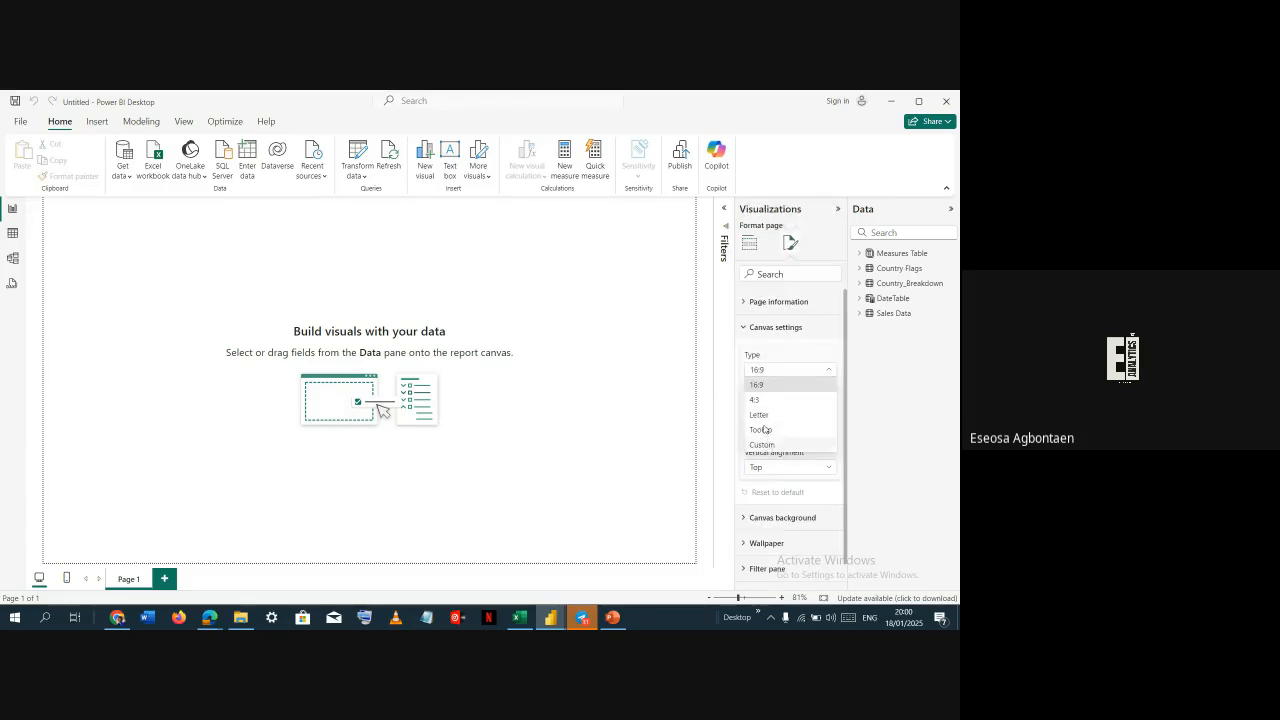
{"action": "left_click", "coordinate": [761, 444]}
{"action": "left_click", "coordinate": [765, 401]}
{"action": "type", "text": "900"}
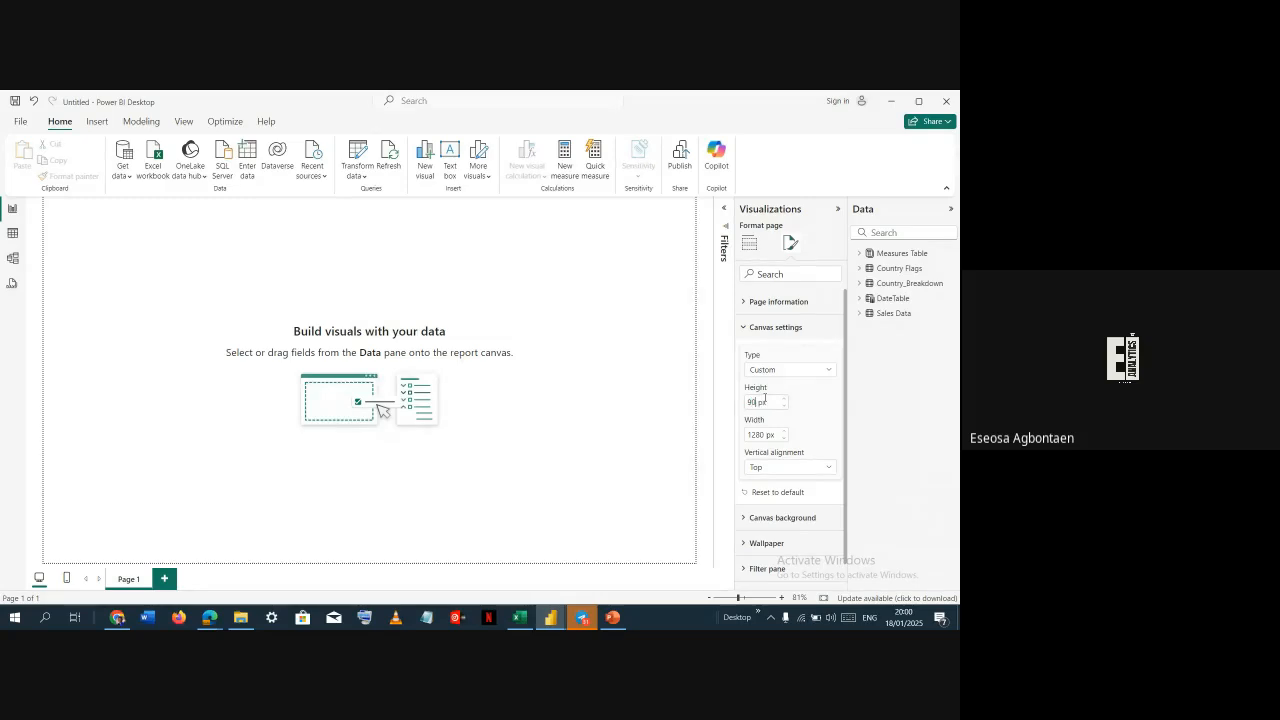
{"action": "key", "text": "Tab"}
{"action": "type", "text": "1"}
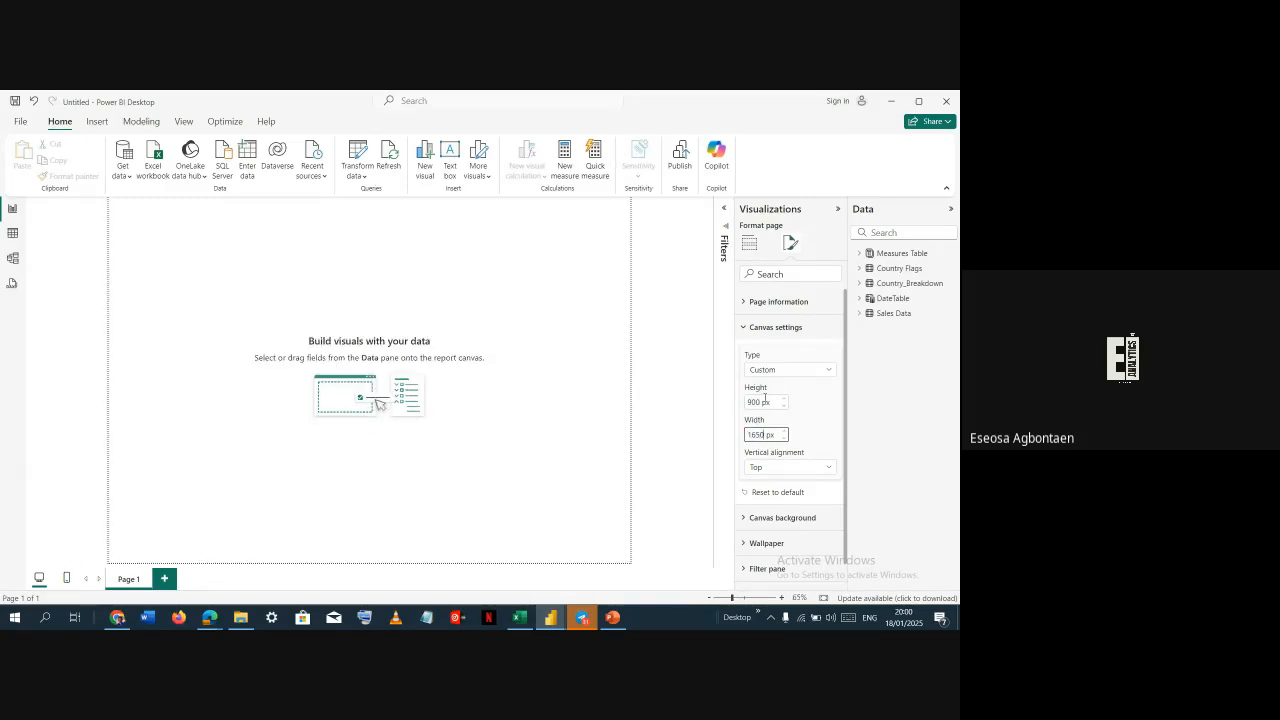
{"action": "type", "text": "650"}
{"action": "key", "text": "Return"}
{"action": "left_click", "coordinate": [586, 403]}
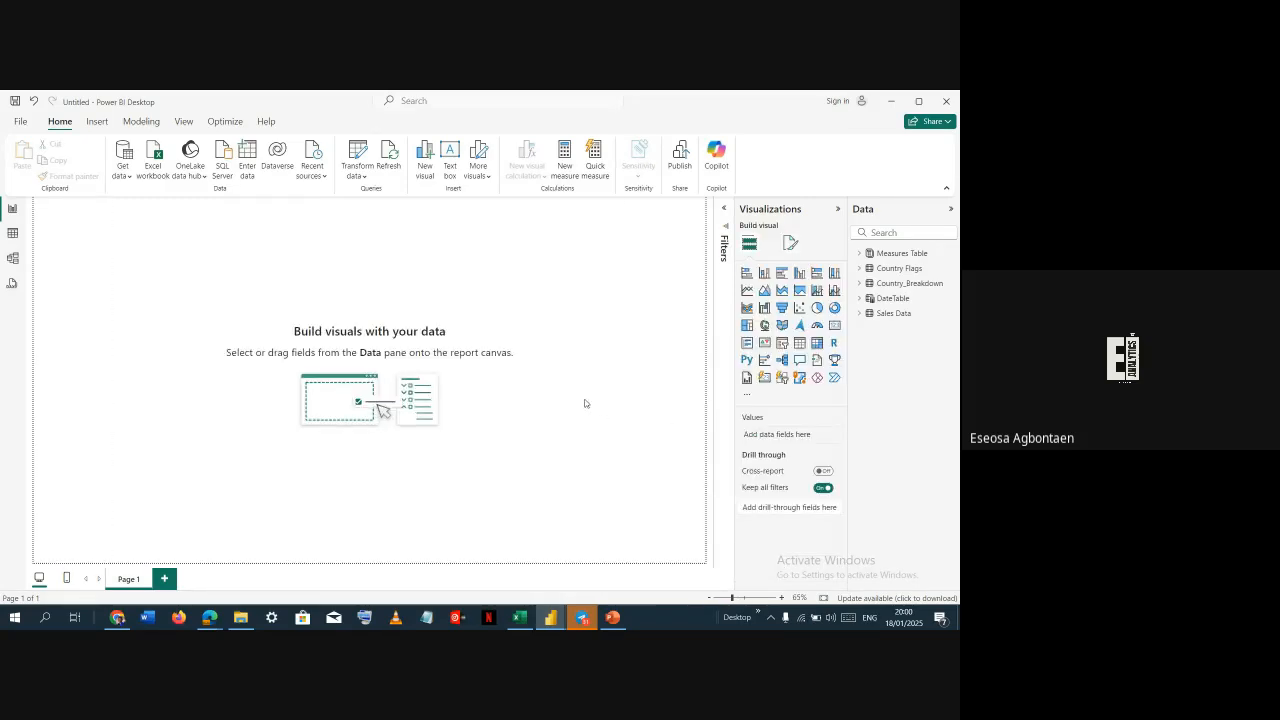
In PowerPoint, delete the small rounded rectangle from slide 5 and review the remaining background shapes
{"action": "key", "text": "alt+Tab"}
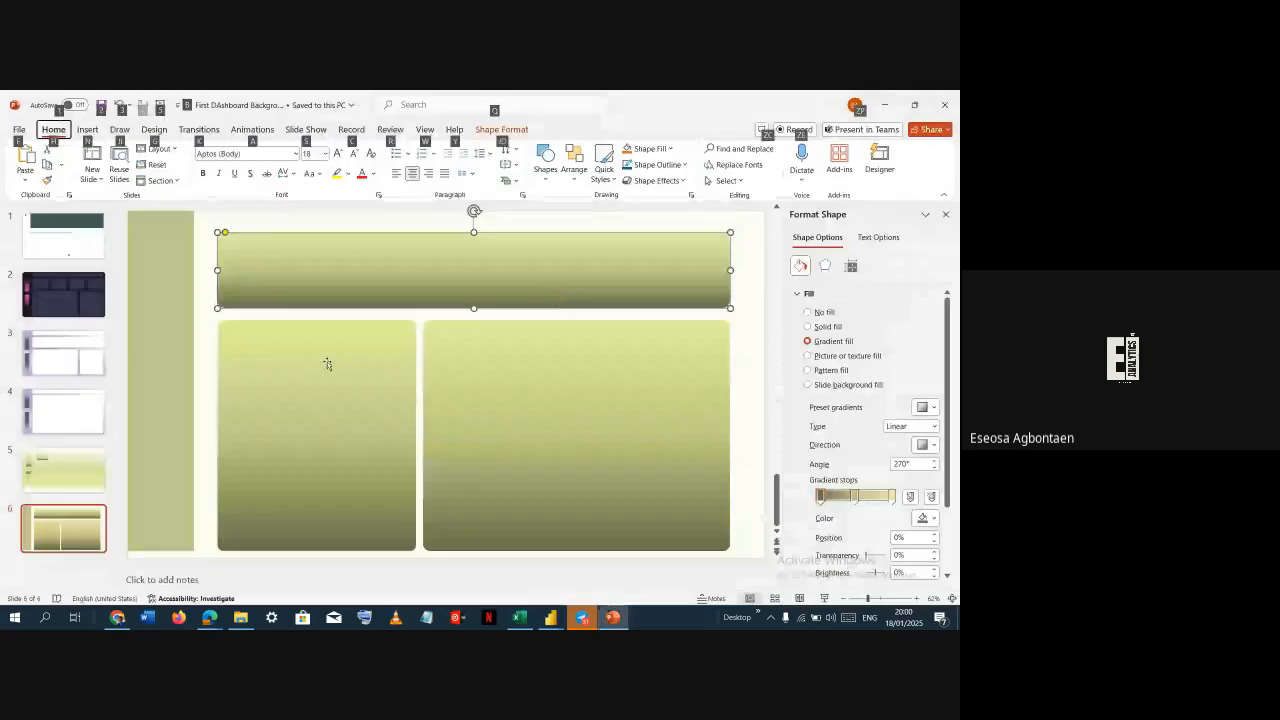
{"action": "left_click", "coordinate": [76, 475]}
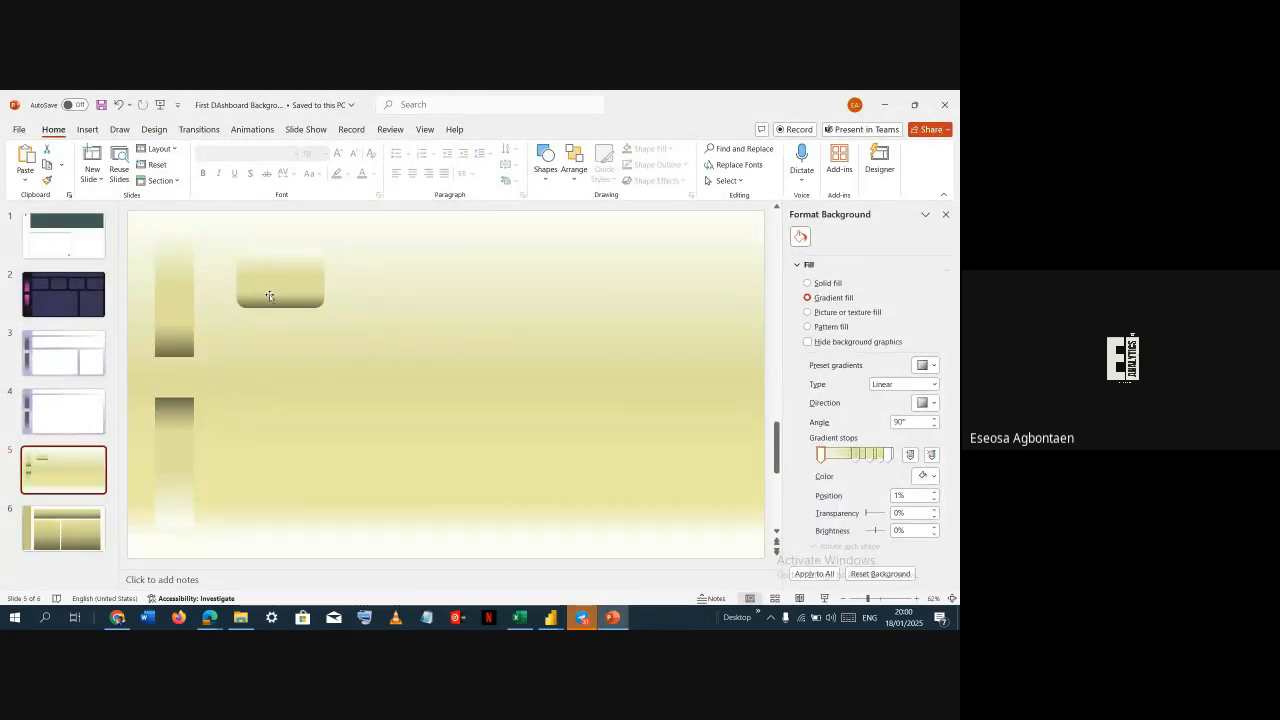
{"action": "scroll", "coordinate": [284, 300], "scroll_direction": "down", "scroll_amount": 1}
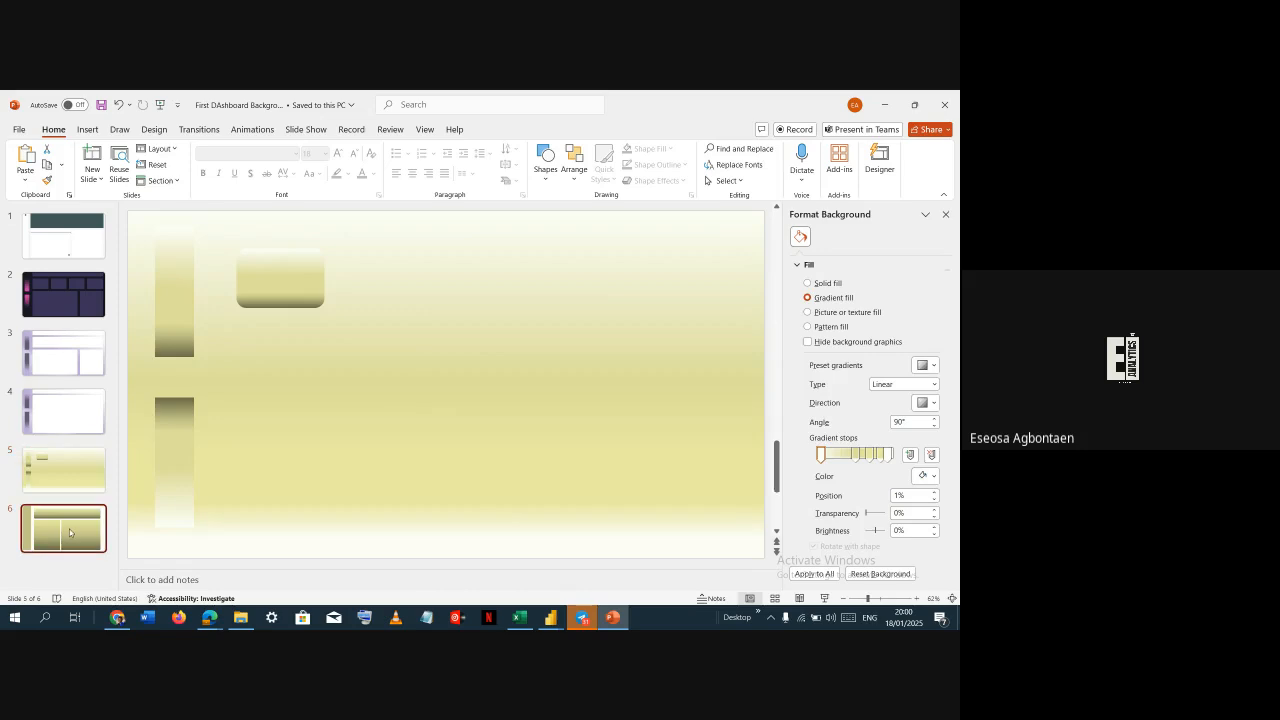
{"action": "scroll", "coordinate": [278, 414], "scroll_direction": "up", "scroll_amount": 1}
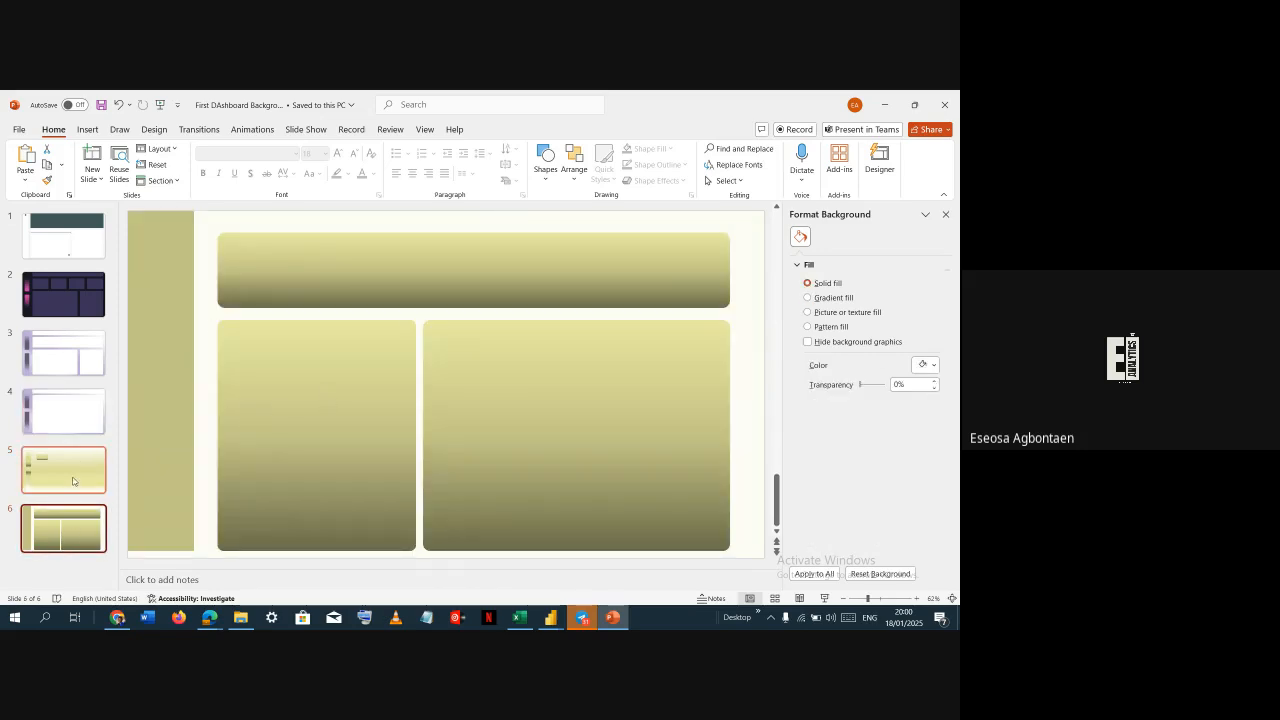
{"action": "left_click", "coordinate": [270, 288]}
{"action": "key", "text": "Delete"}
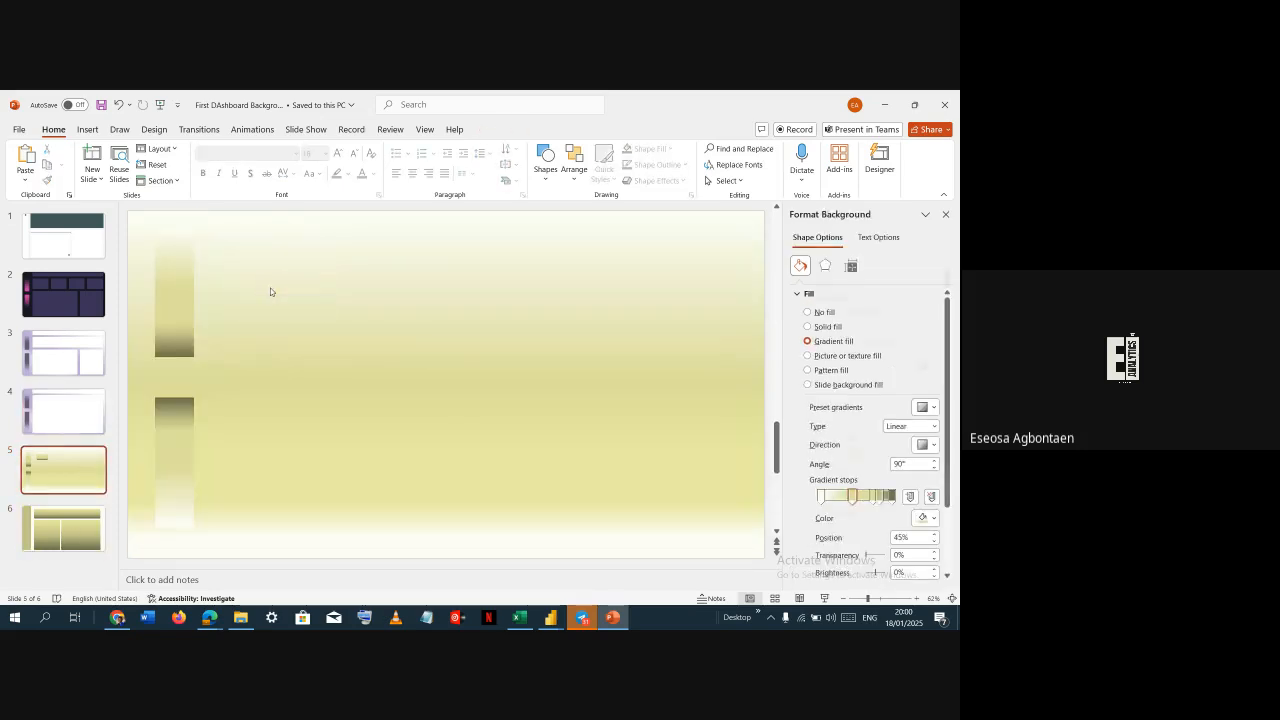
{"action": "left_click", "coordinate": [63, 528]}
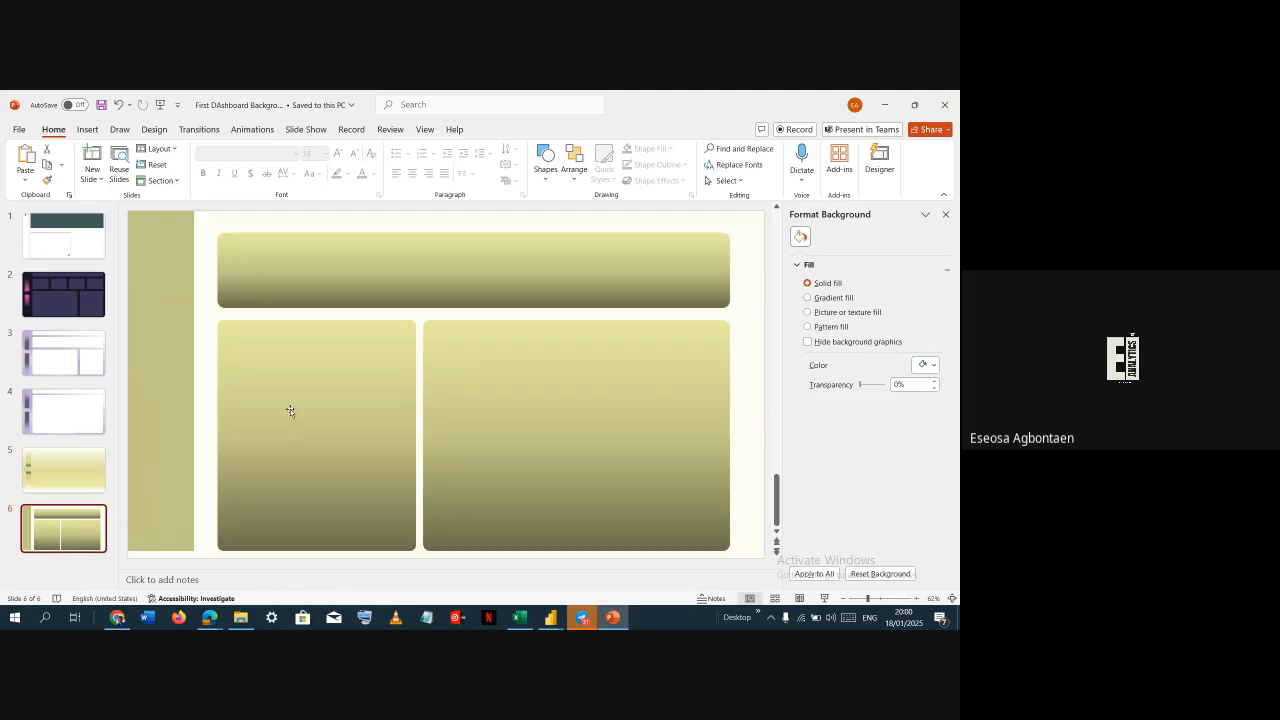
{"action": "left_click", "coordinate": [358, 283]}
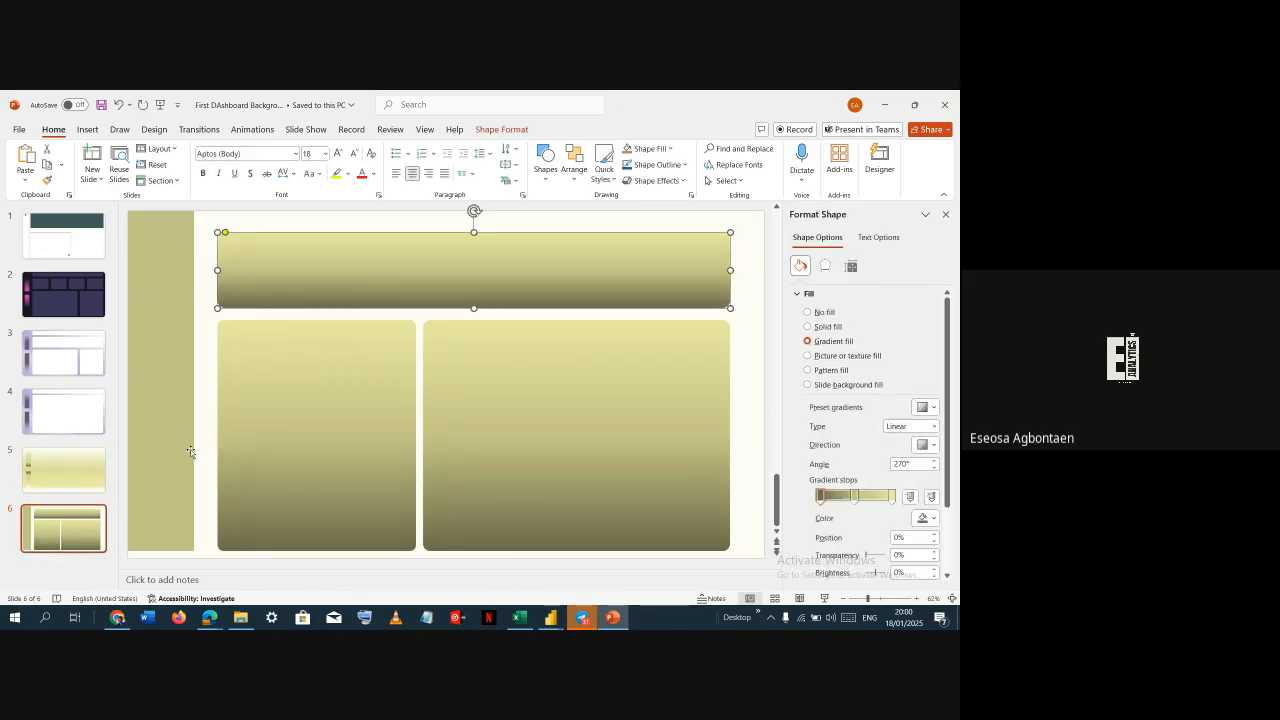
{"action": "left_click", "coordinate": [63, 470]}
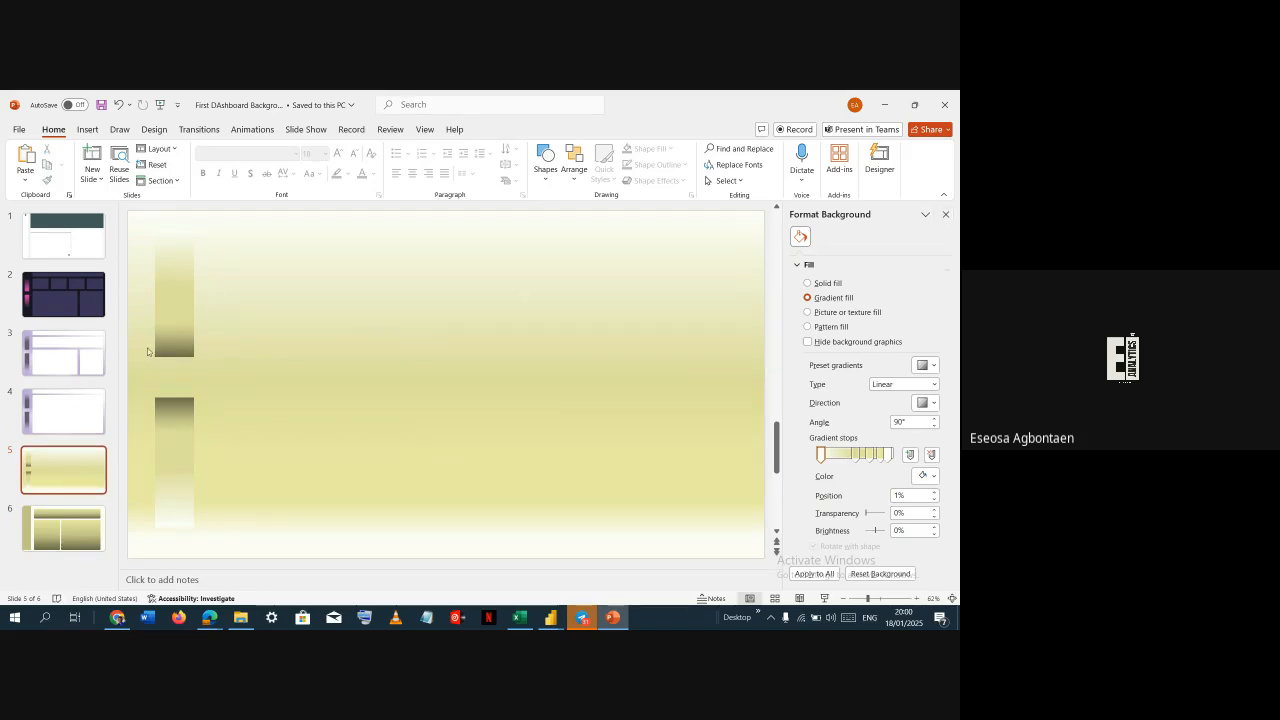
{"action": "left_click", "coordinate": [197, 324]}
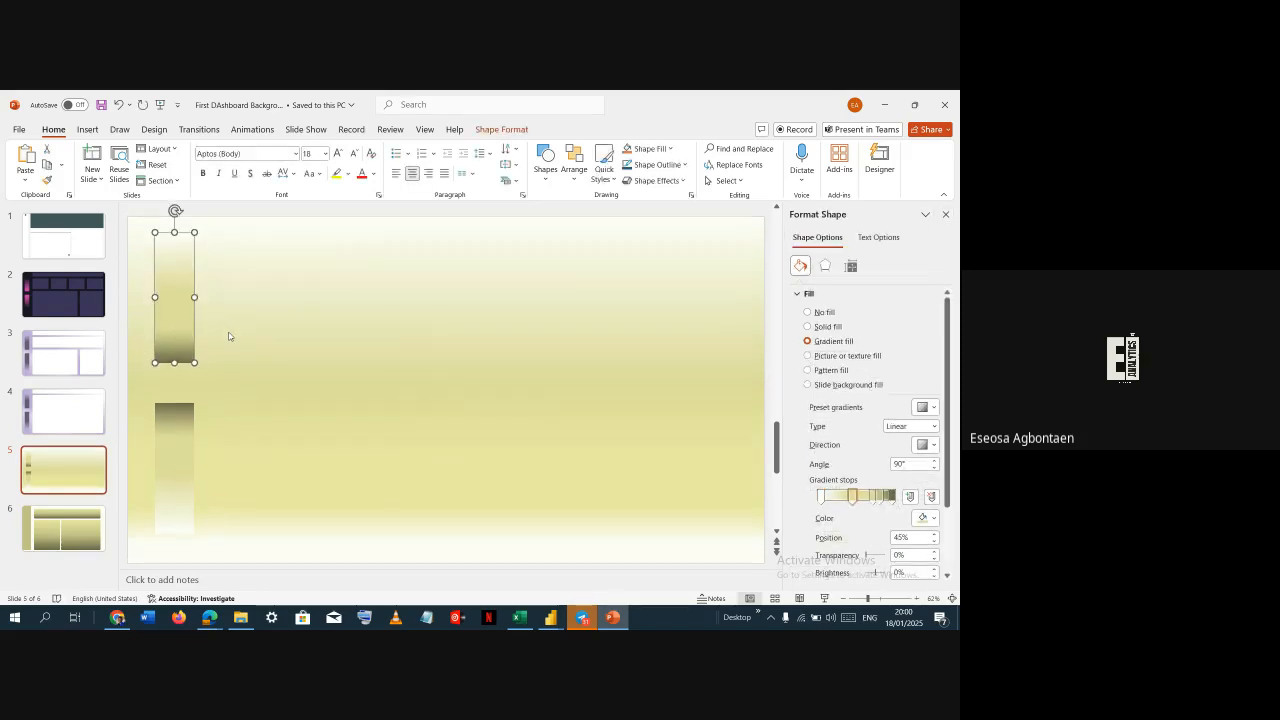
{"action": "left_click", "coordinate": [228, 336]}
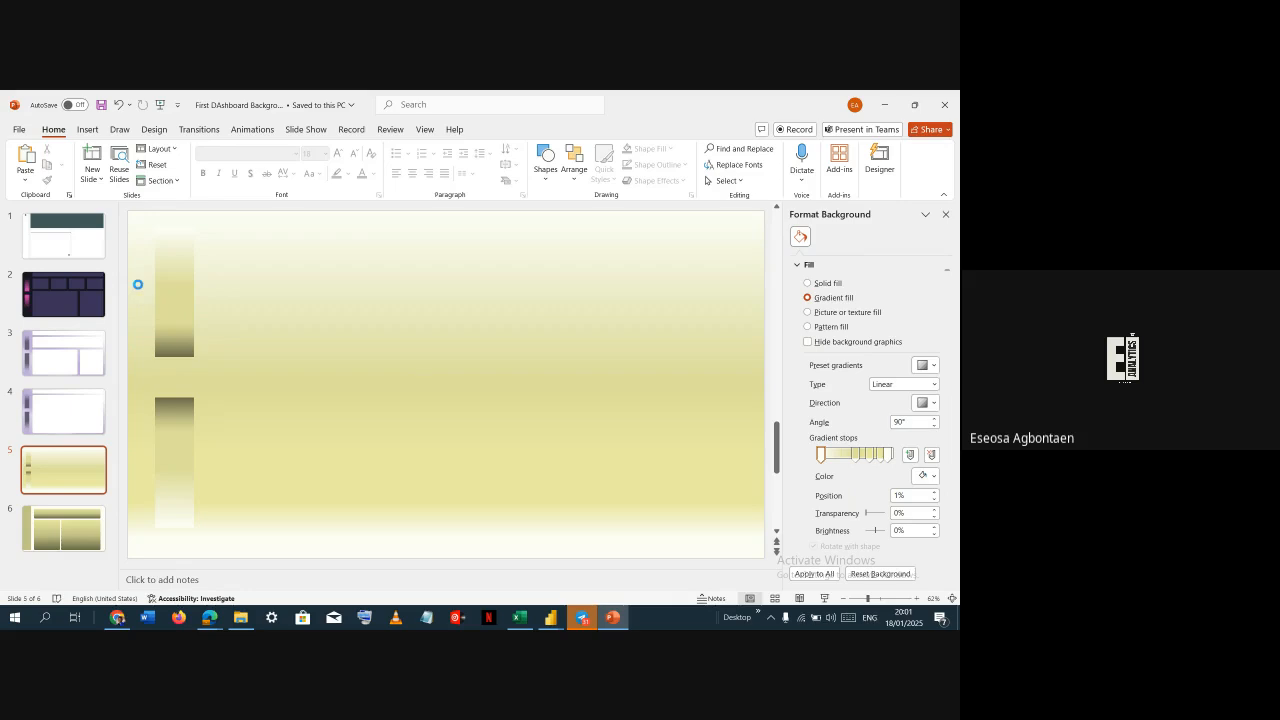
Save only slide 5 as a Scalable Vector Graphics file named New 1_
{"action": "key", "text": "F12"}
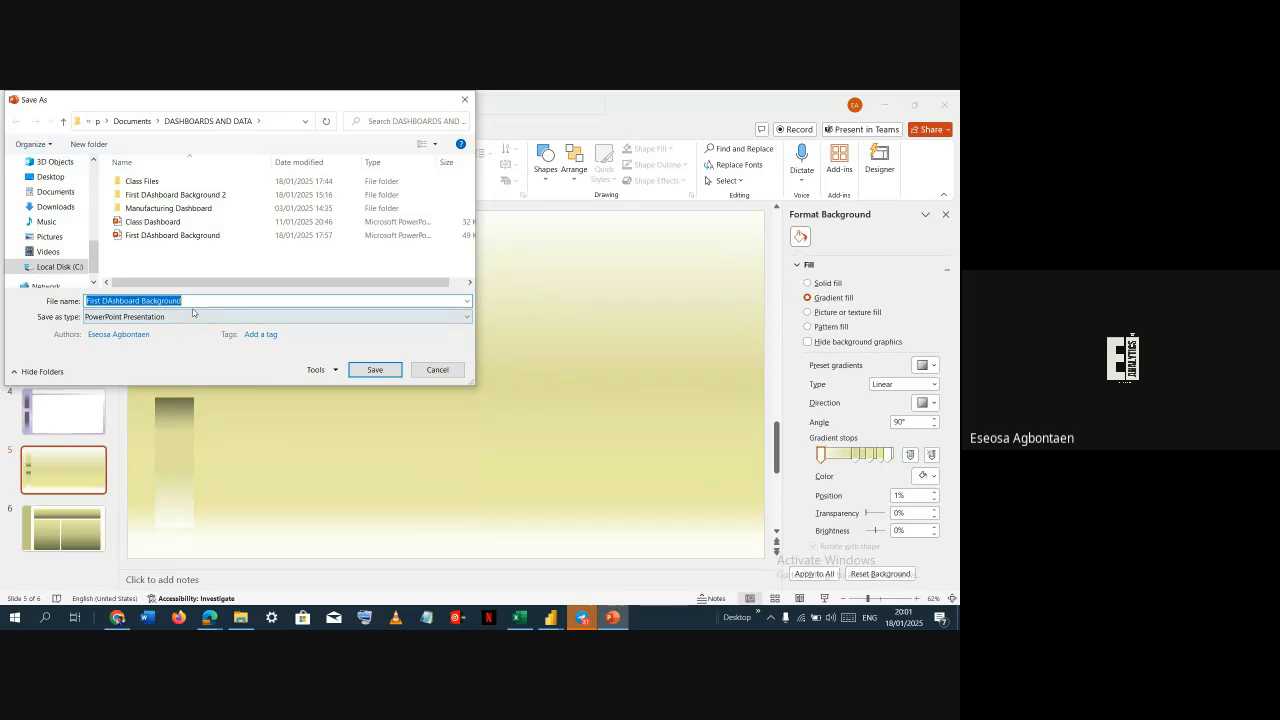
{"action": "left_click", "coordinate": [193, 315]}
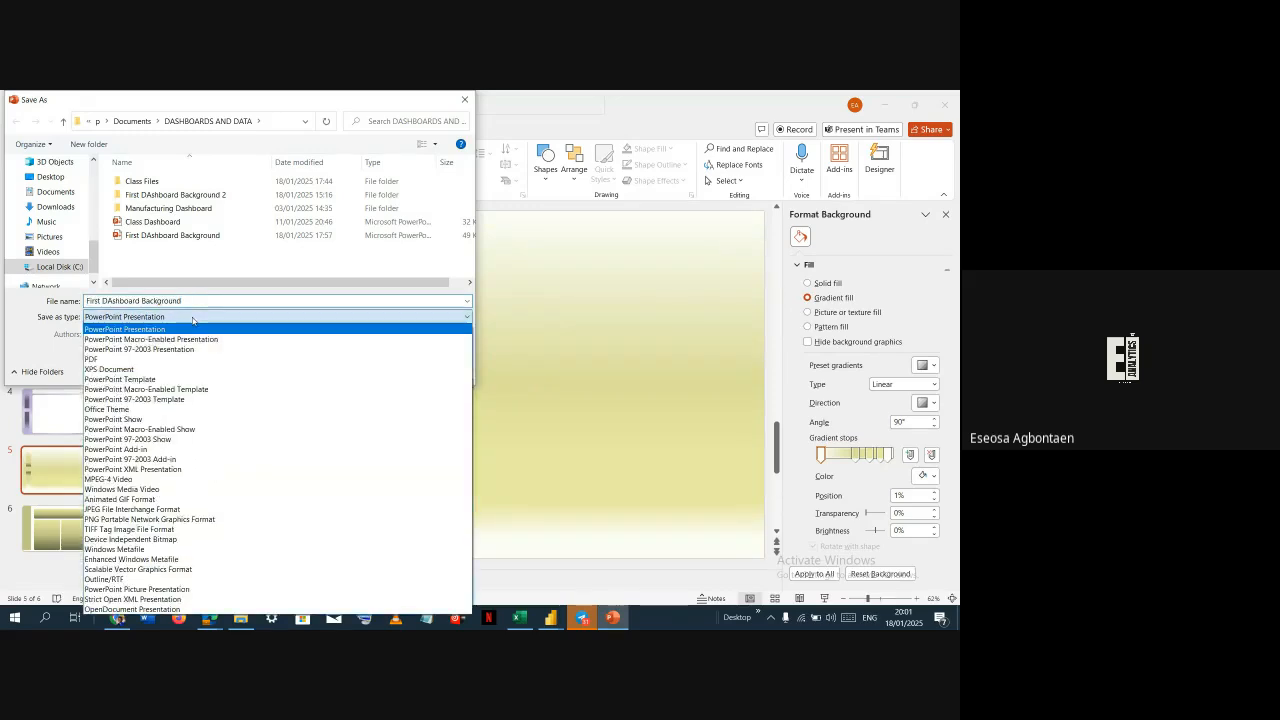
{"action": "left_click", "coordinate": [155, 570]}
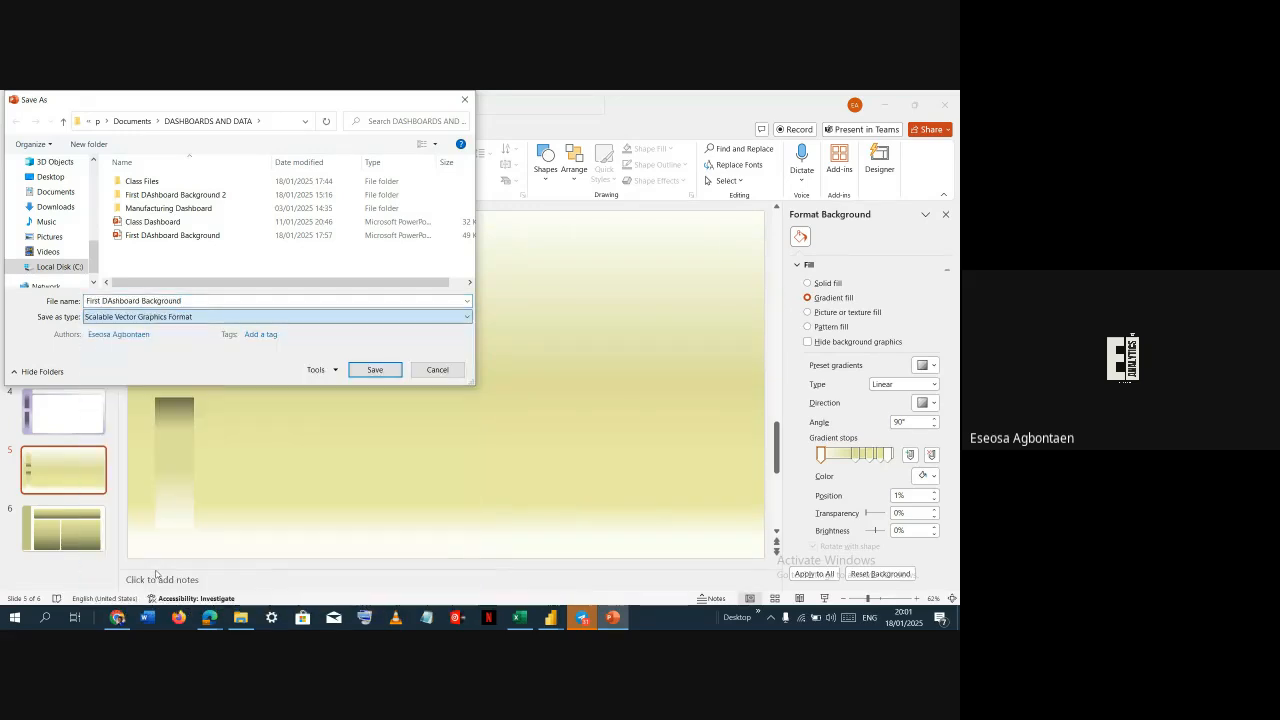
{"action": "left_click", "coordinate": [209, 300]}
{"action": "type", "text": "New"}
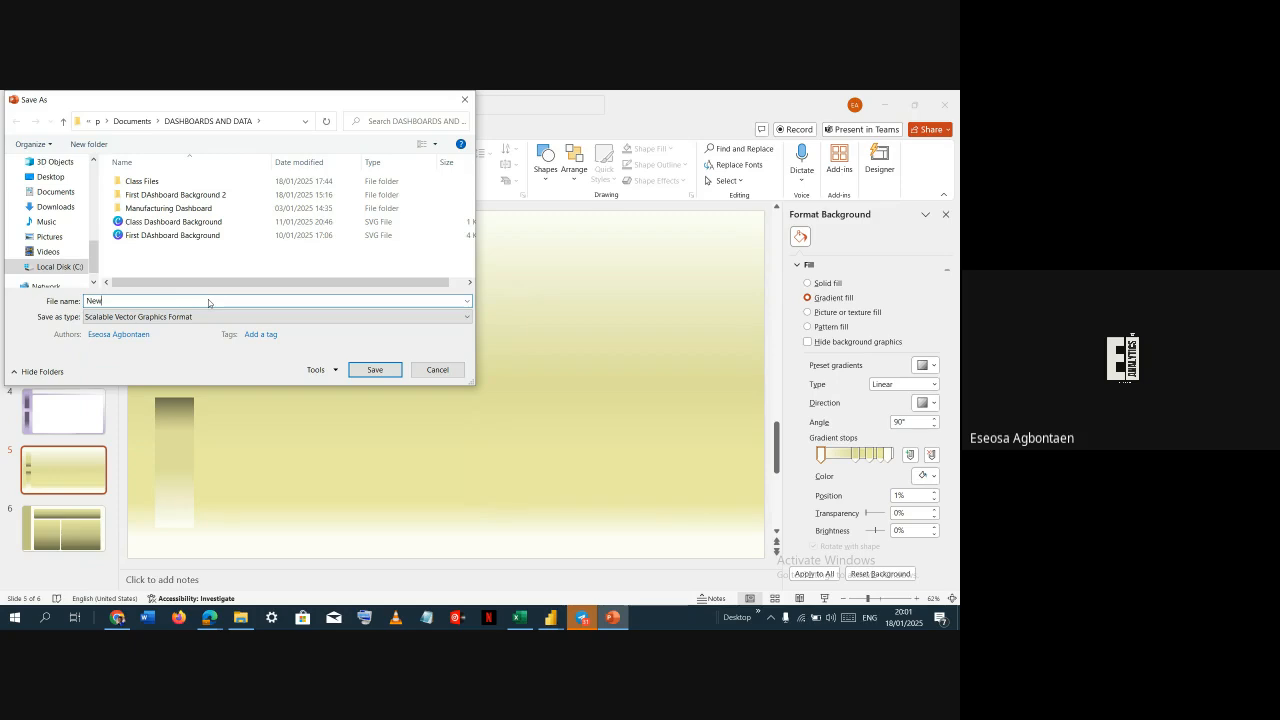
{"action": "type", "text": " 1"}
{"action": "type", "text": "_1"}
{"action": "left_click", "coordinate": [389, 373]}
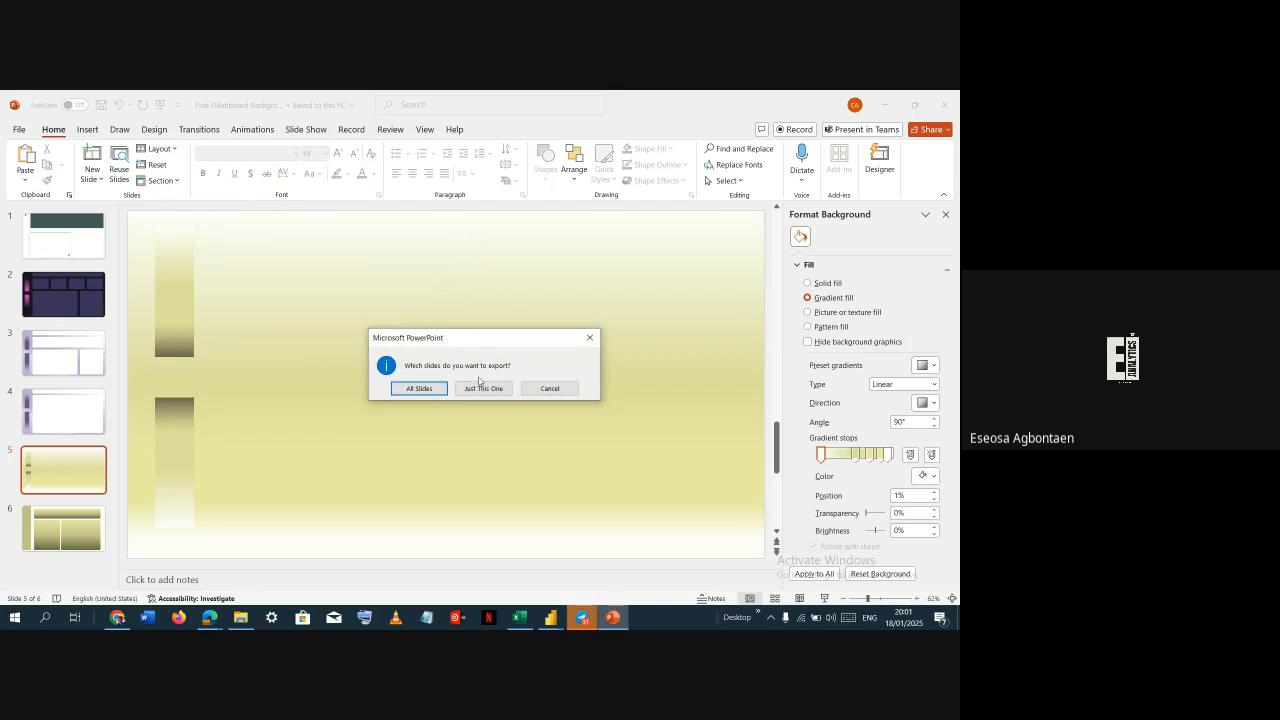
{"action": "left_click", "coordinate": [485, 389]}
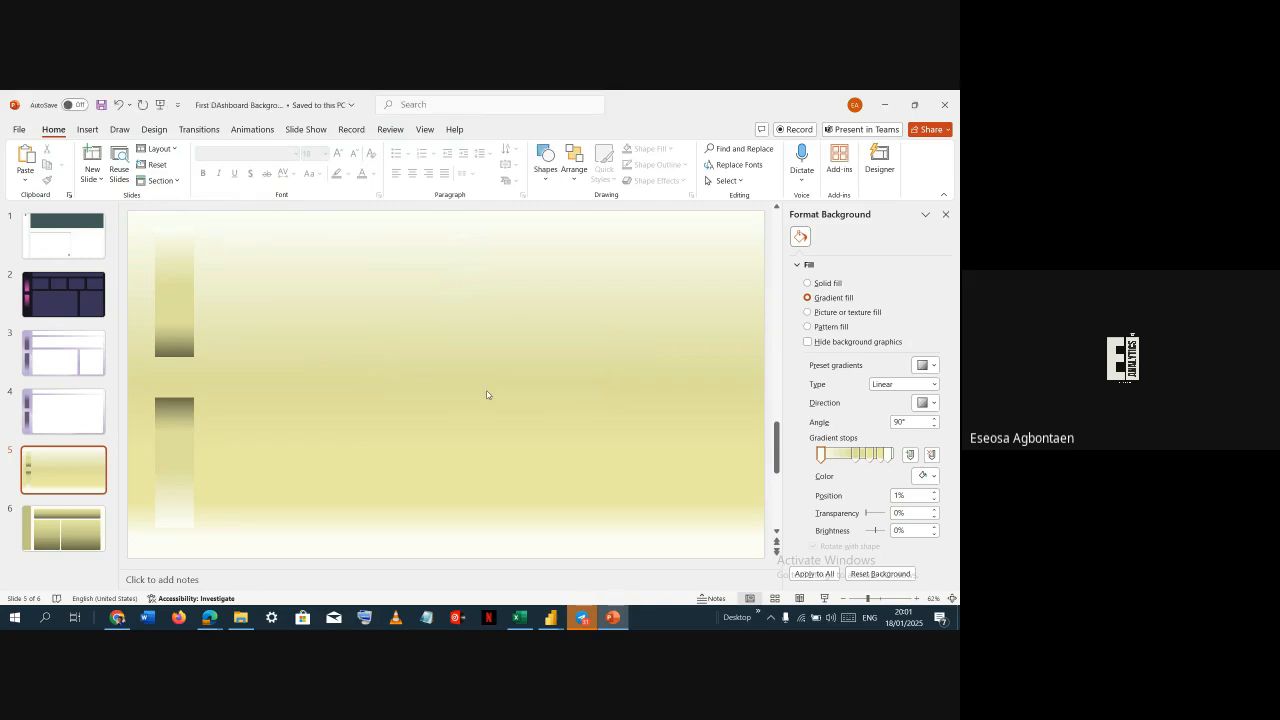
{"action": "key", "text": "alt+Tab"}
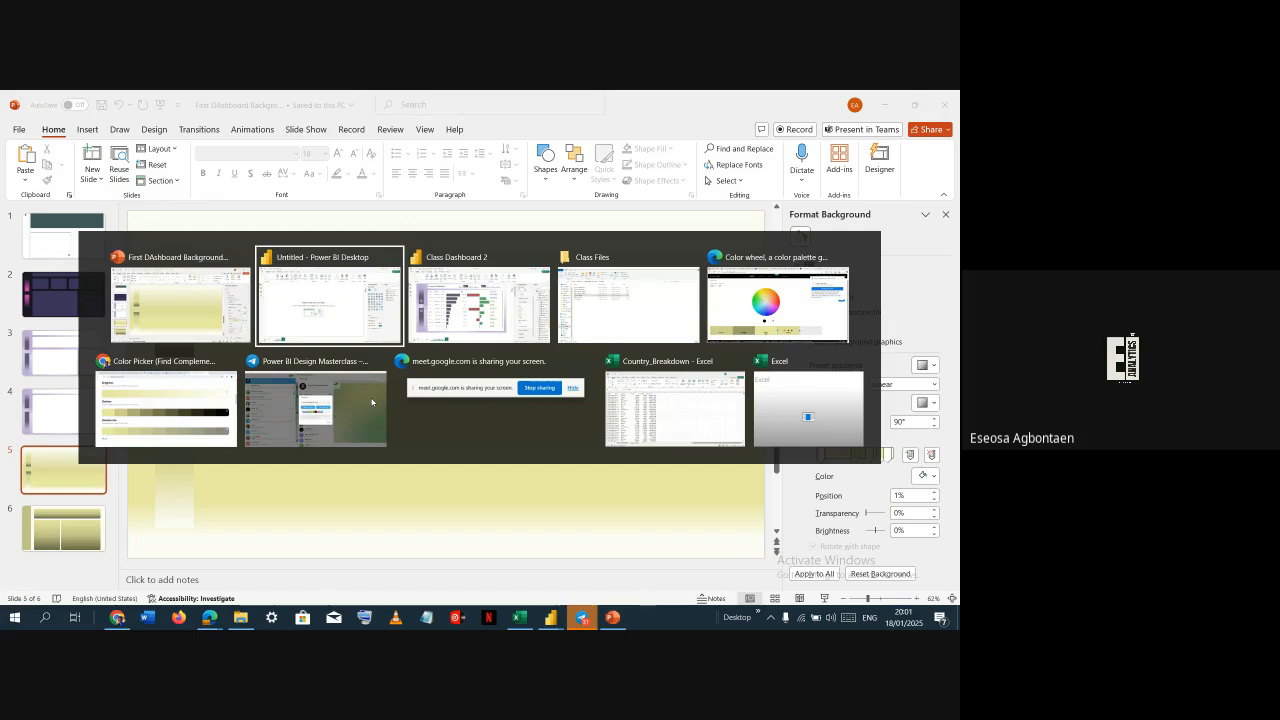
{"action": "key", "text": "Escape"}
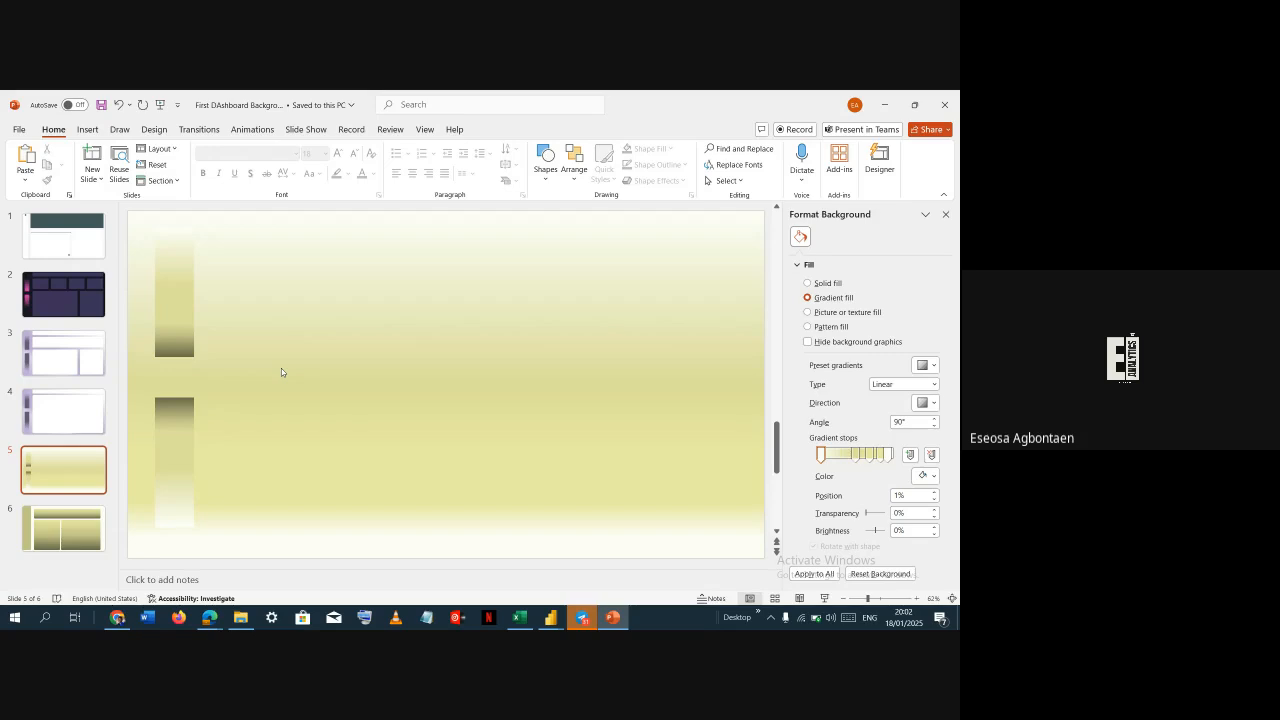
{"action": "key", "text": "alt+Tab"}
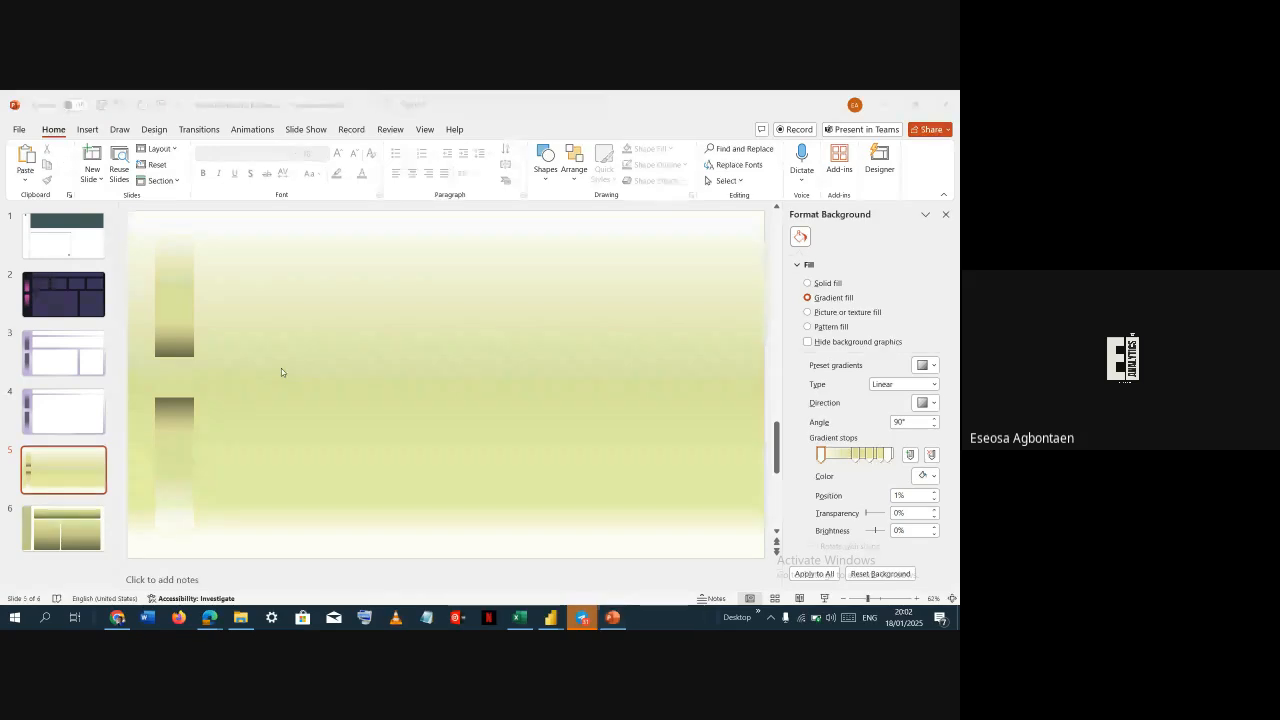
{"action": "key", "text": "alt+Tab"}
{"action": "key", "text": "alt+Tab"}
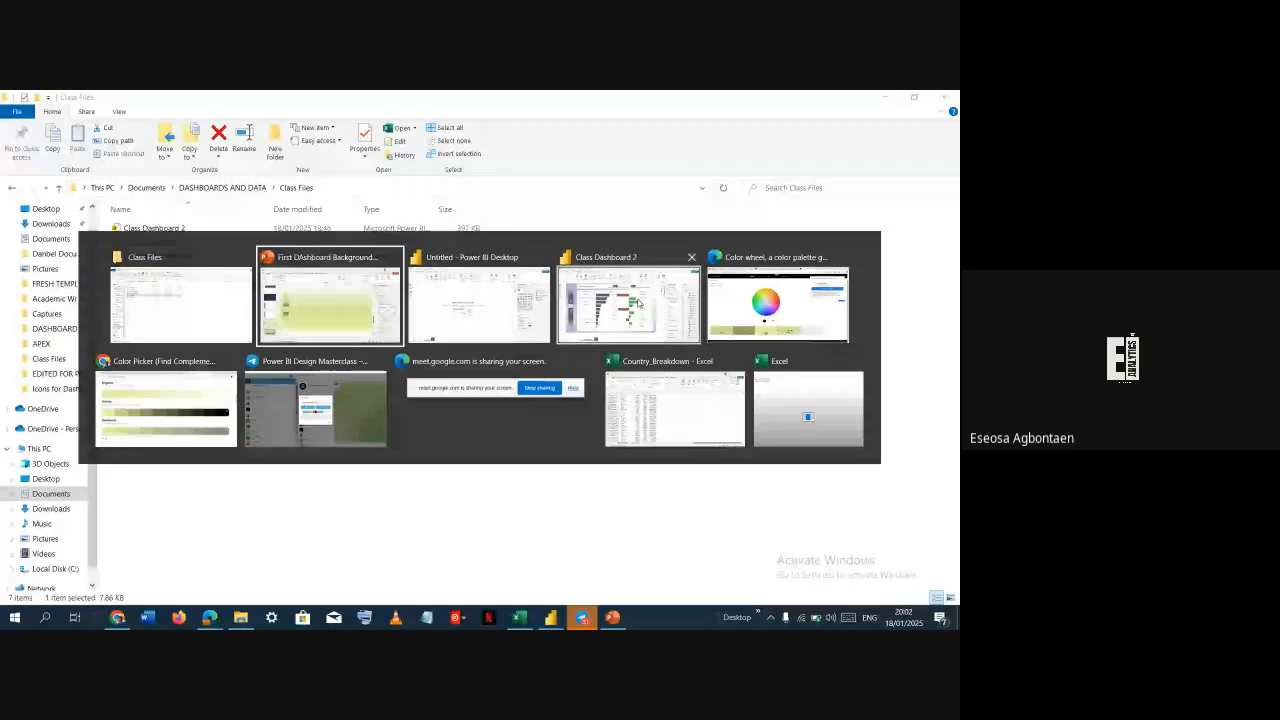
{"action": "key", "text": "alt+Tab"}
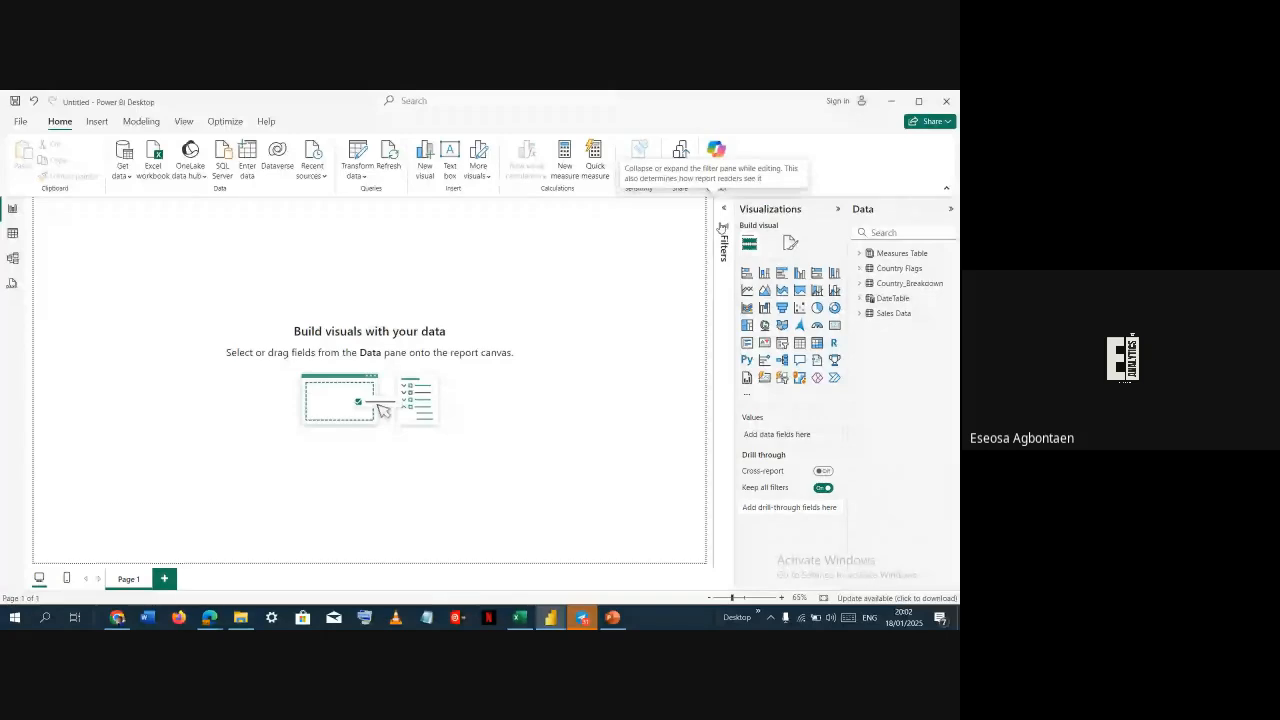
Set the page's canvas background image to New_1.svg from the DASHBOARDS AND DATA folder with 0% transparency
{"action": "left_click", "coordinate": [790, 244]}
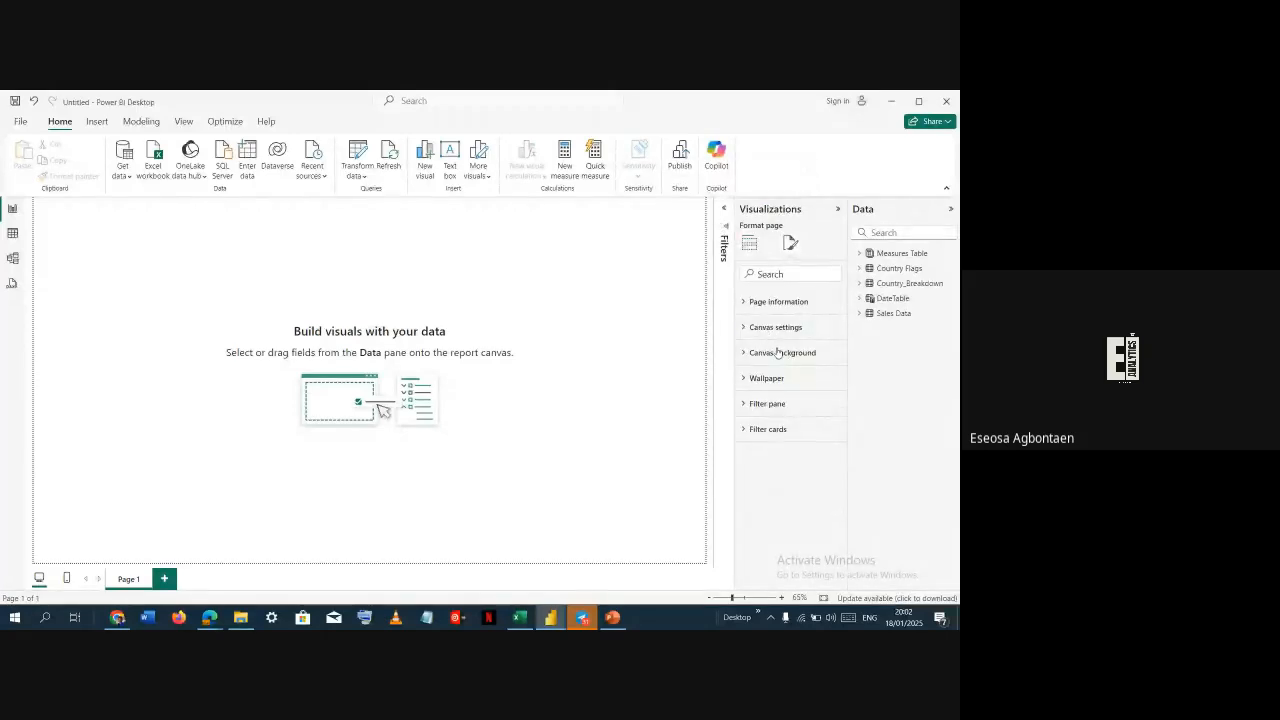
{"action": "left_click", "coordinate": [775, 352]}
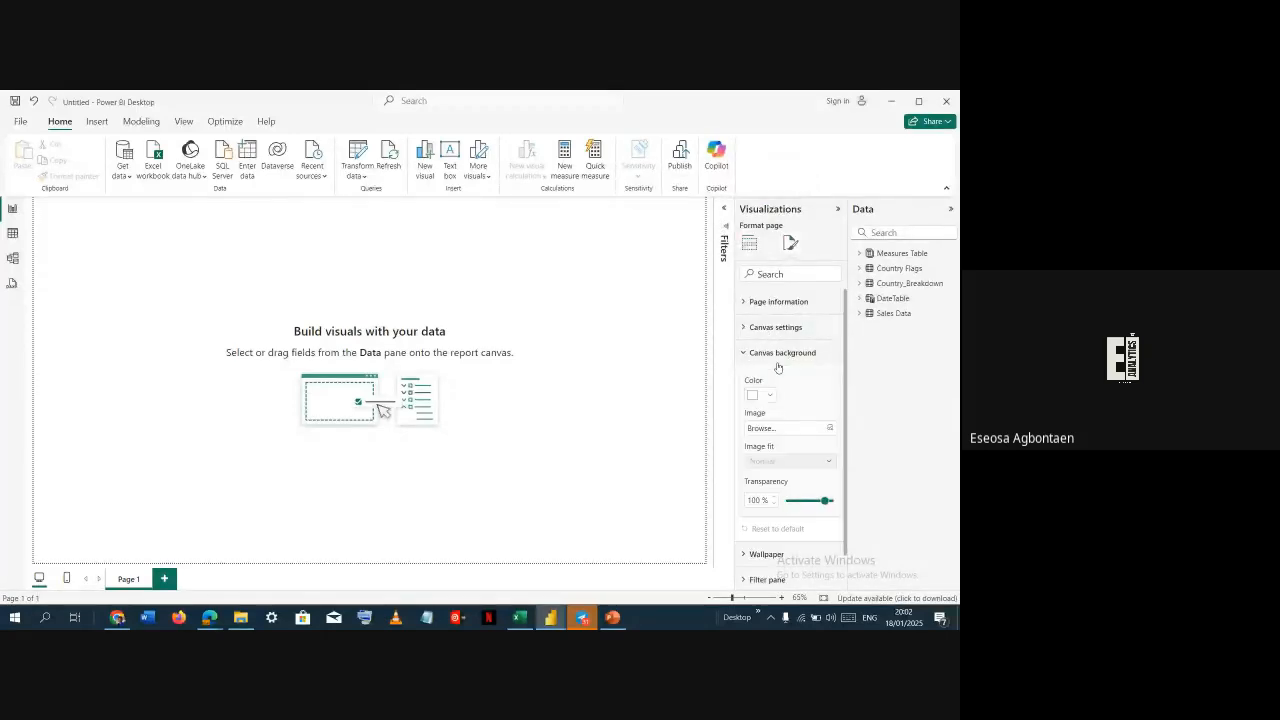
{"action": "left_click", "coordinate": [830, 429]}
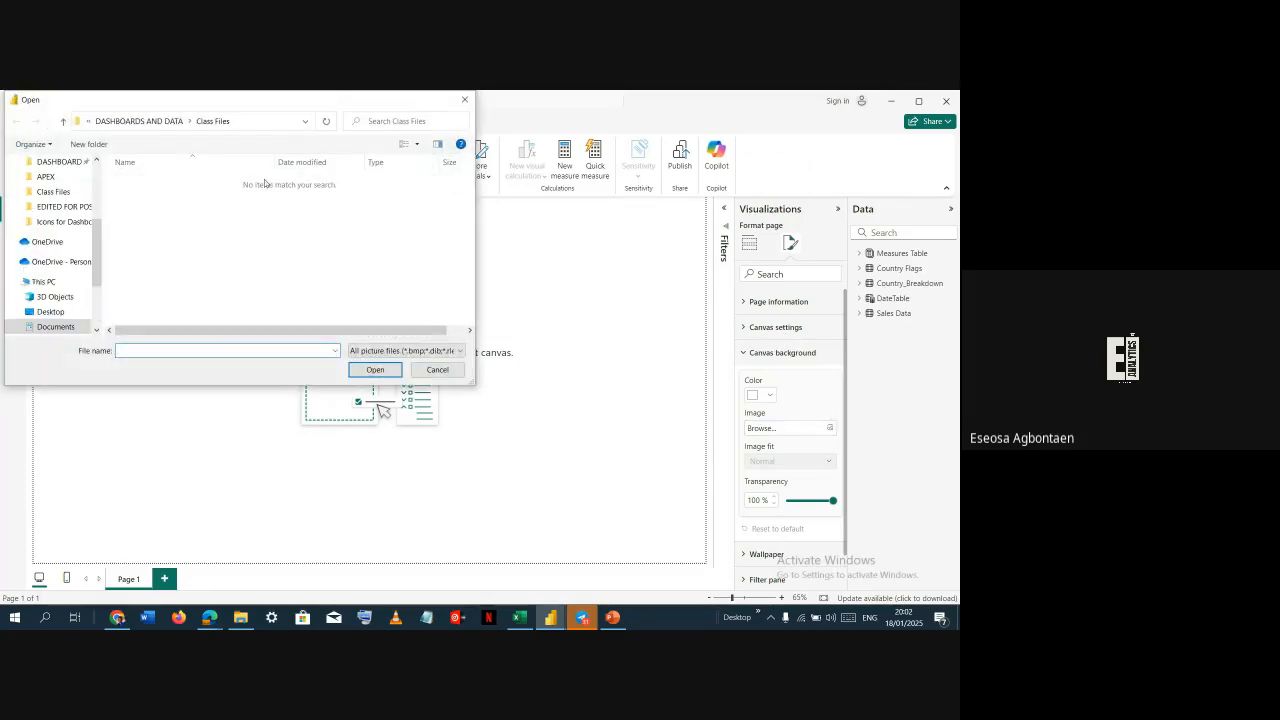
{"action": "left_click", "coordinate": [60, 162]}
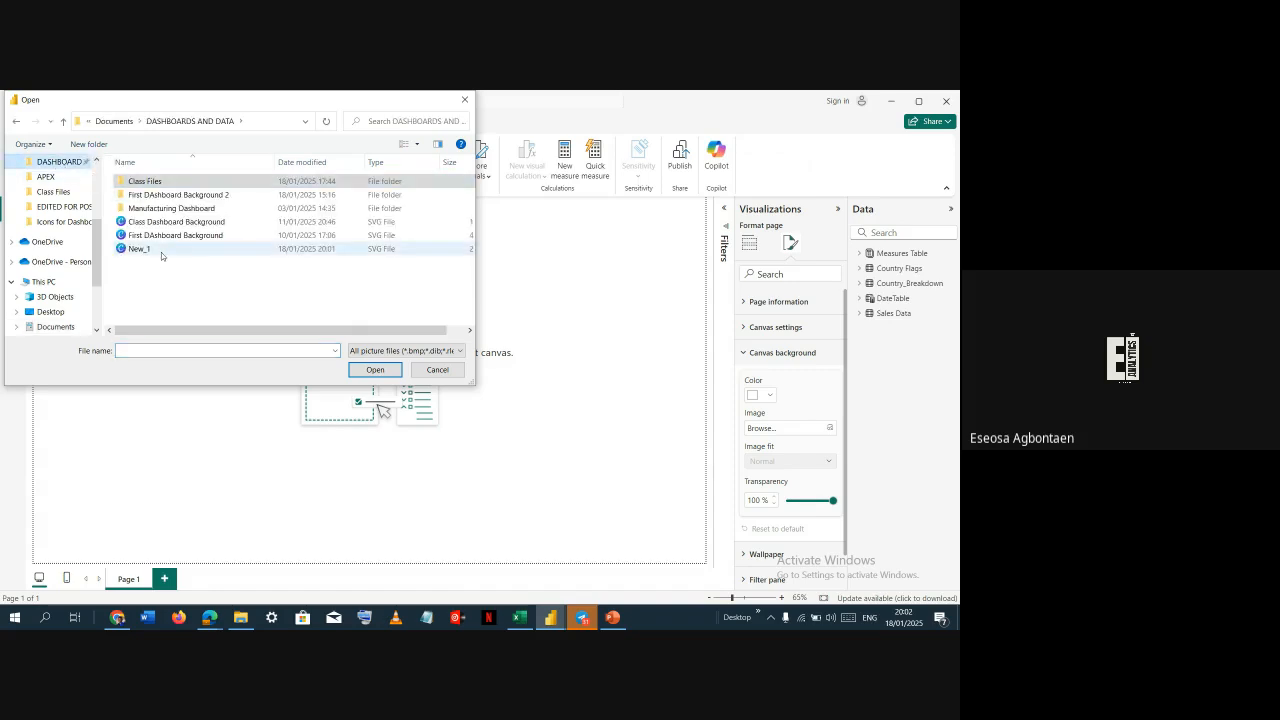
{"action": "left_click", "coordinate": [161, 252]}
{"action": "left_click", "coordinate": [375, 369]}
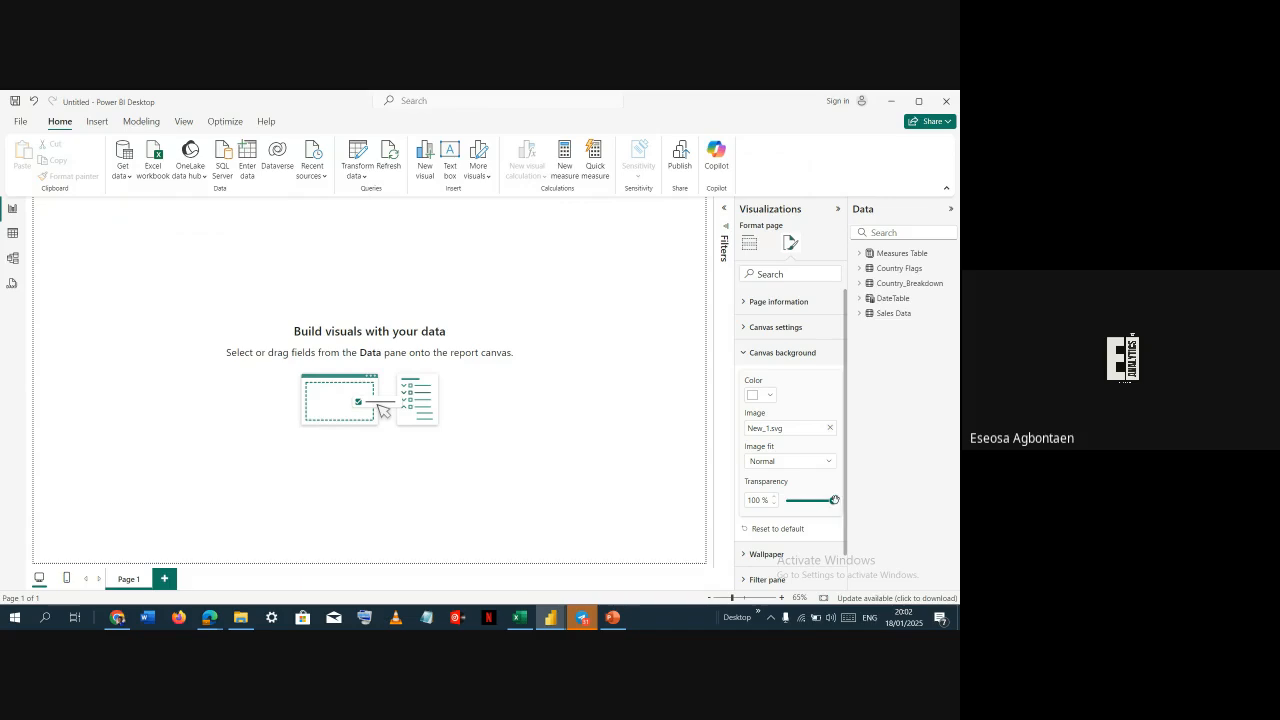
{"action": "left_click_drag", "start_coordinate": [834, 500], "coordinate": [786, 501]}
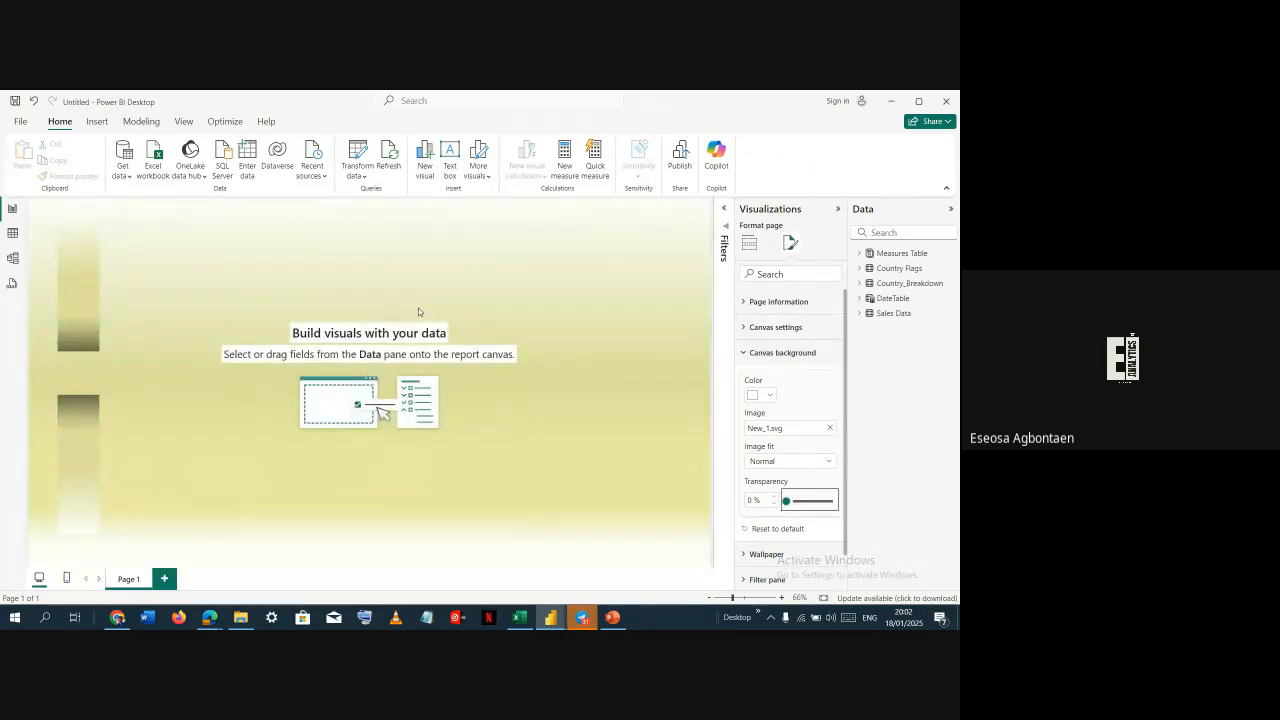
In PowerPoint, copy the header bar and main white panel from slide 4 and paste them onto slide 5
{"action": "key", "text": "alt+Tab"}
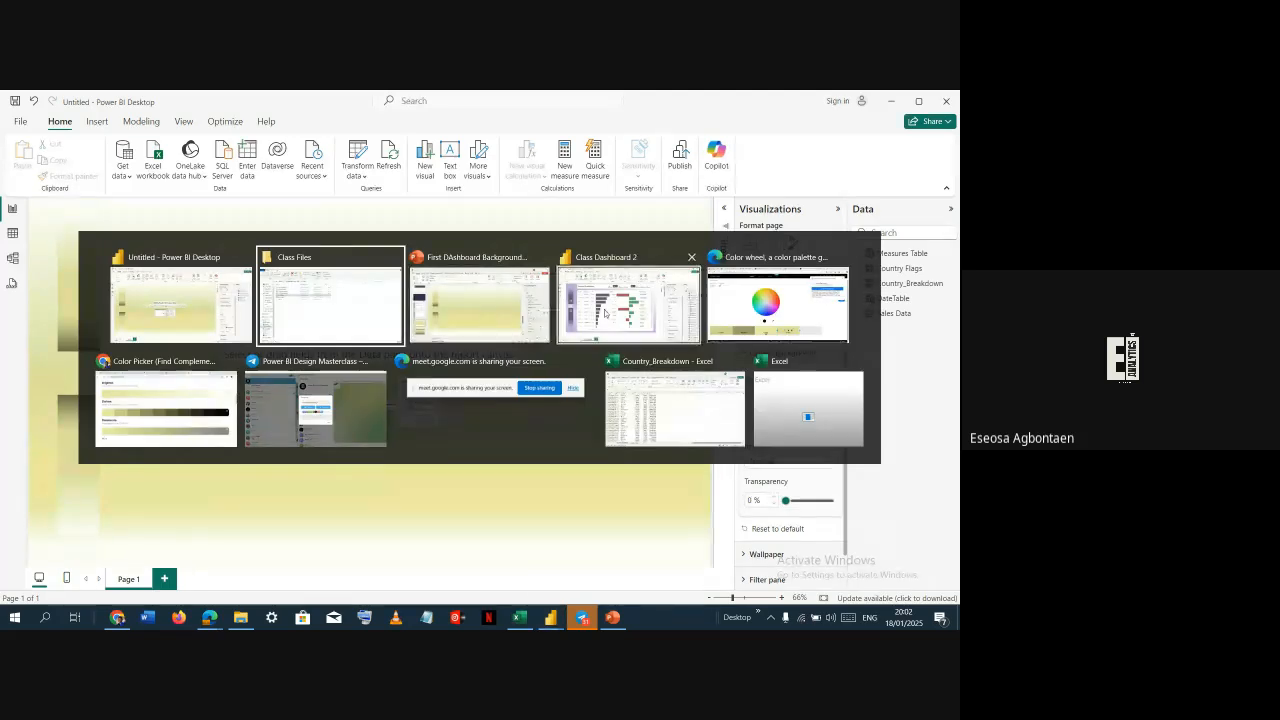
{"action": "key", "text": "alt+Tab"}
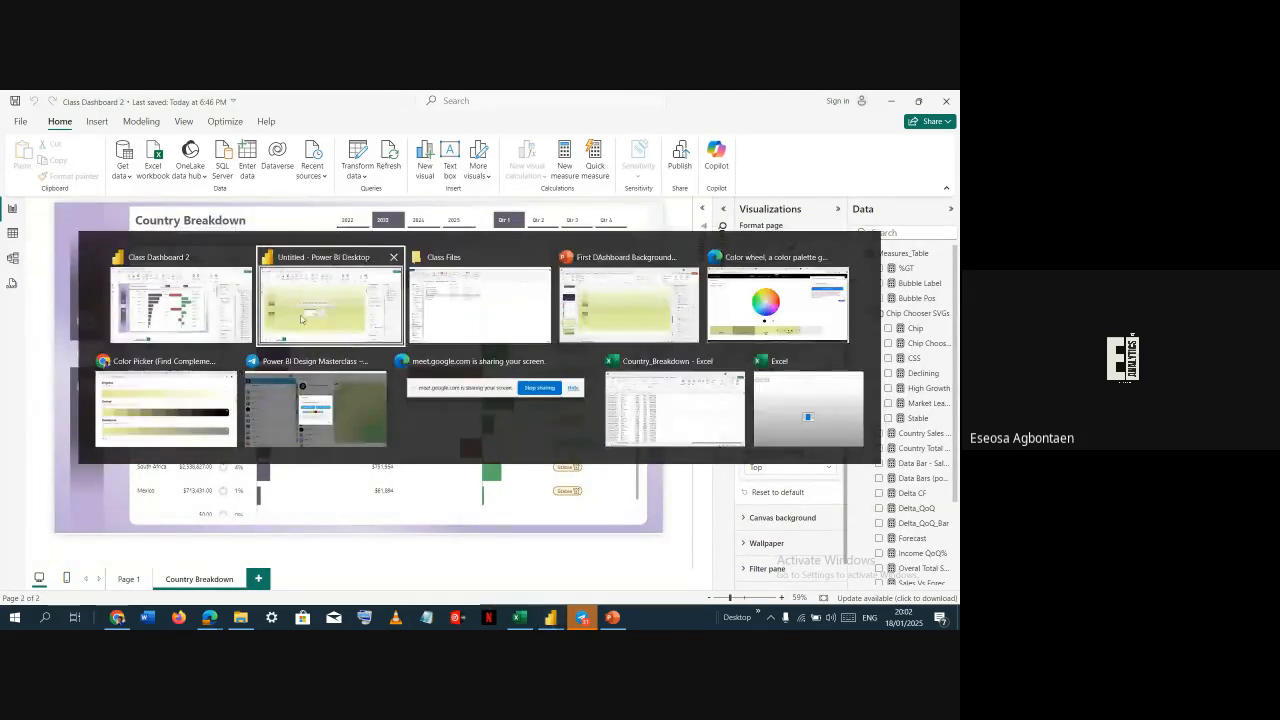
{"action": "left_click", "coordinate": [628, 300]}
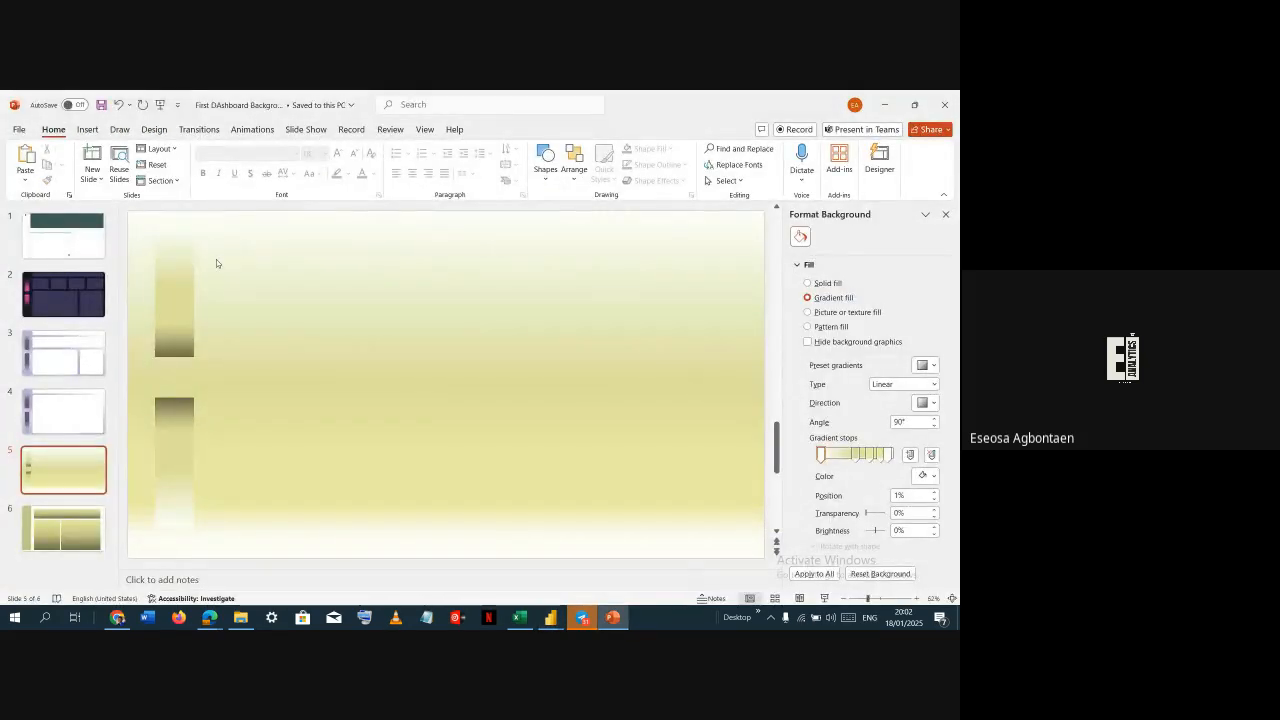
{"action": "left_click", "coordinate": [45, 420]}
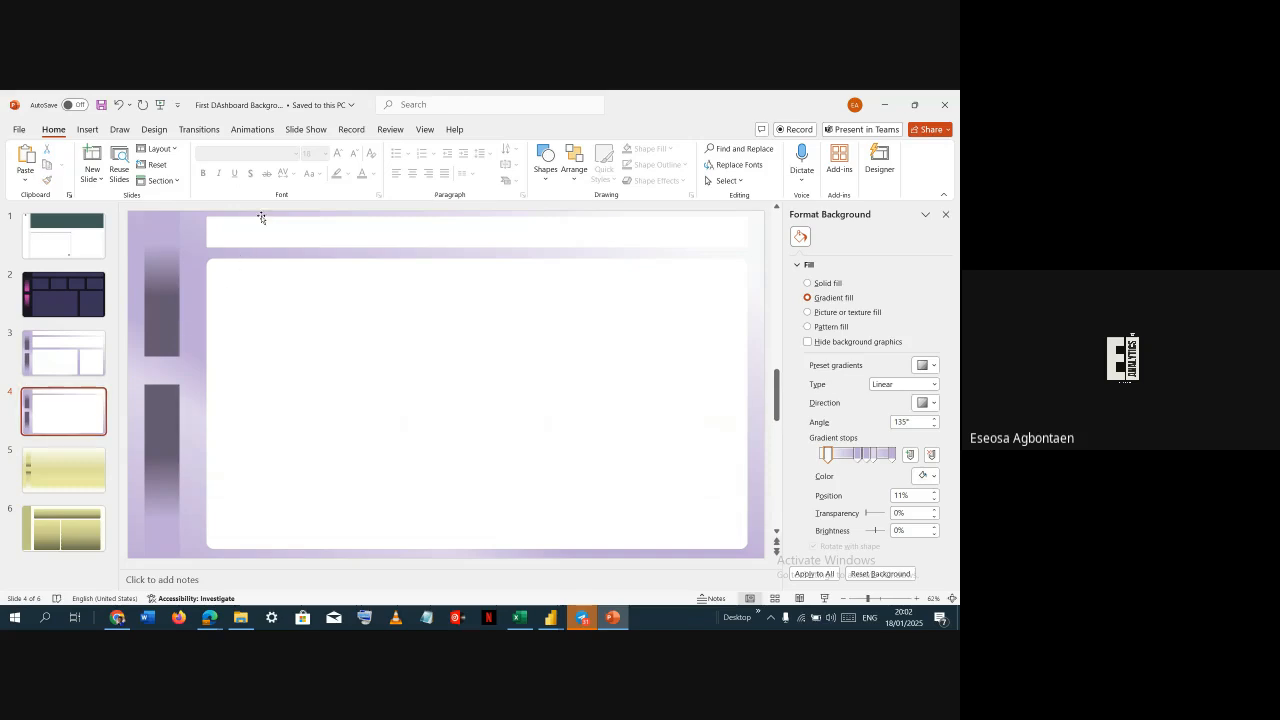
{"action": "left_click", "coordinate": [262, 240]}
{"action": "left_click", "coordinate": [264, 315], "text": "shift"}
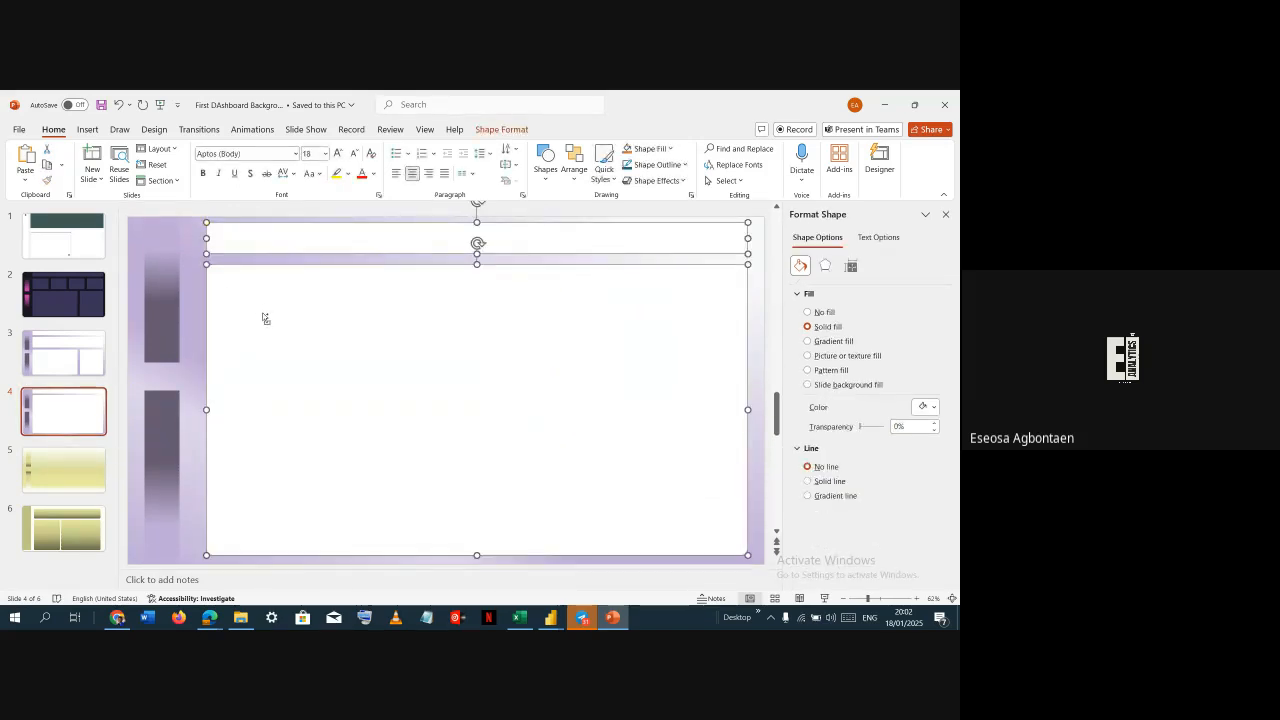
{"action": "left_click", "coordinate": [72, 482]}
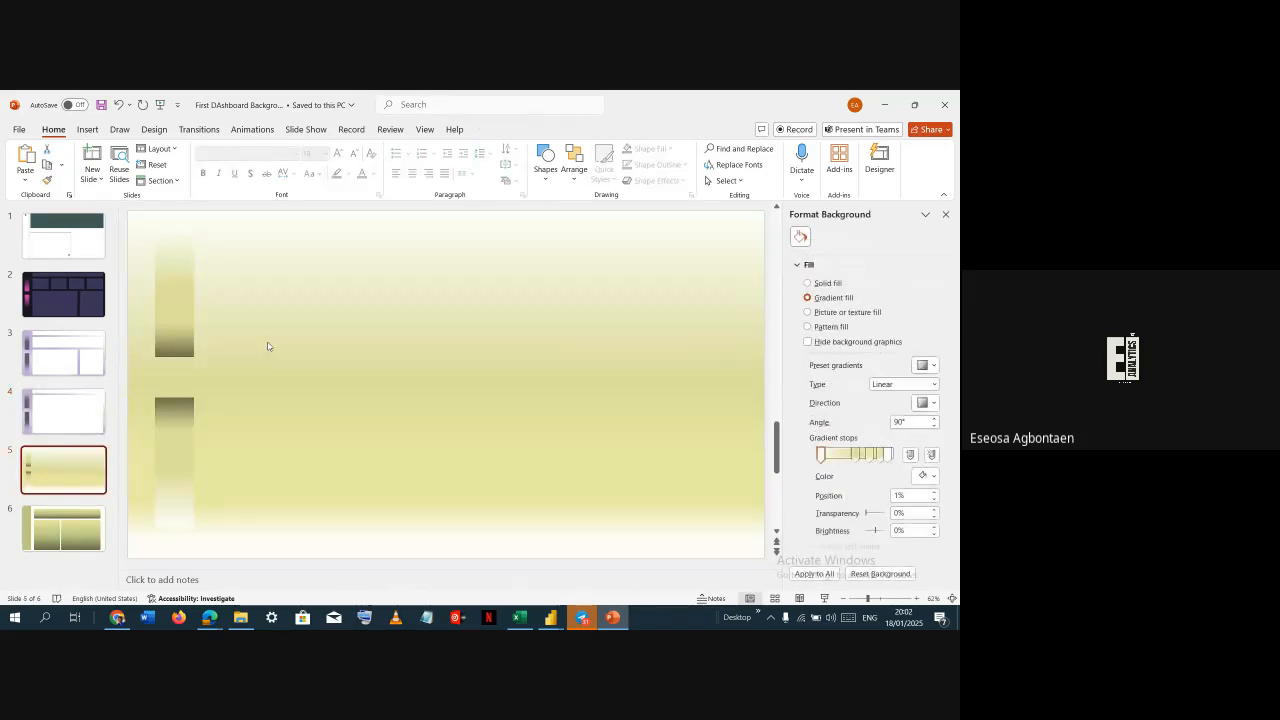
{"action": "key", "text": "ctrl+v"}
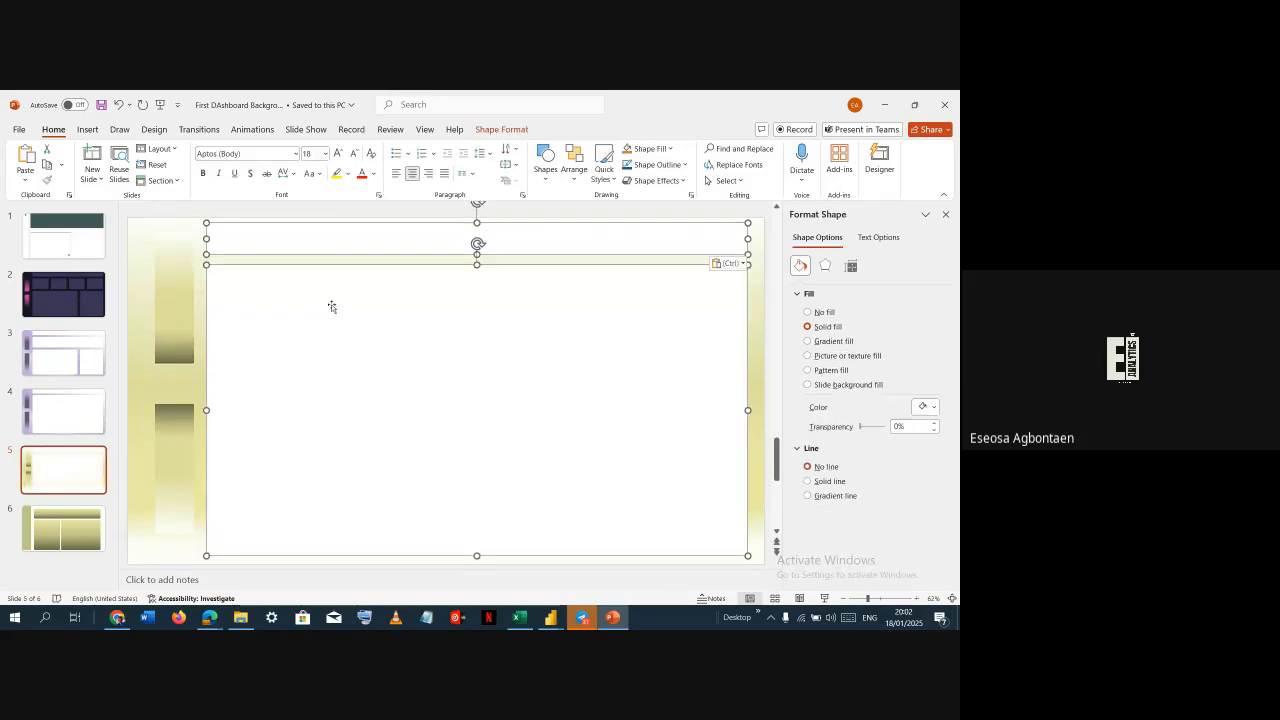
Try filling both pasted panels on slide 5 with the olive recent colour
{"action": "left_click", "coordinate": [191, 381]}
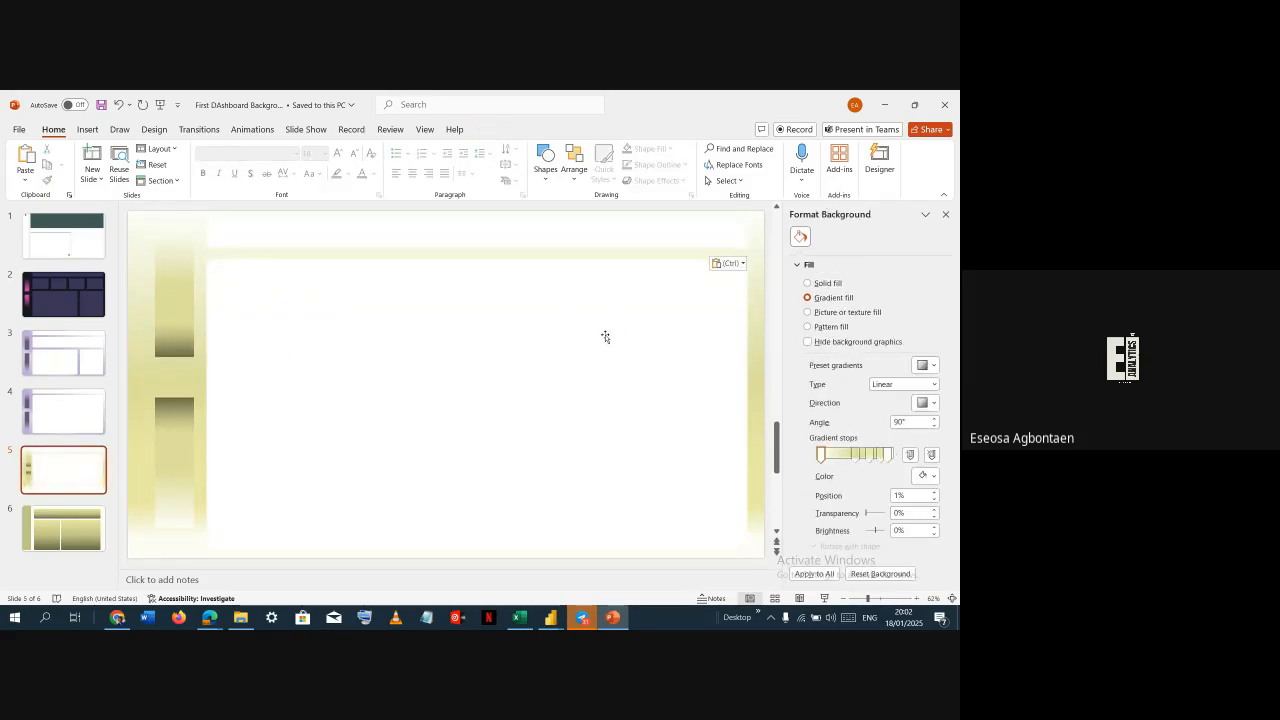
{"action": "left_click", "coordinate": [356, 326]}
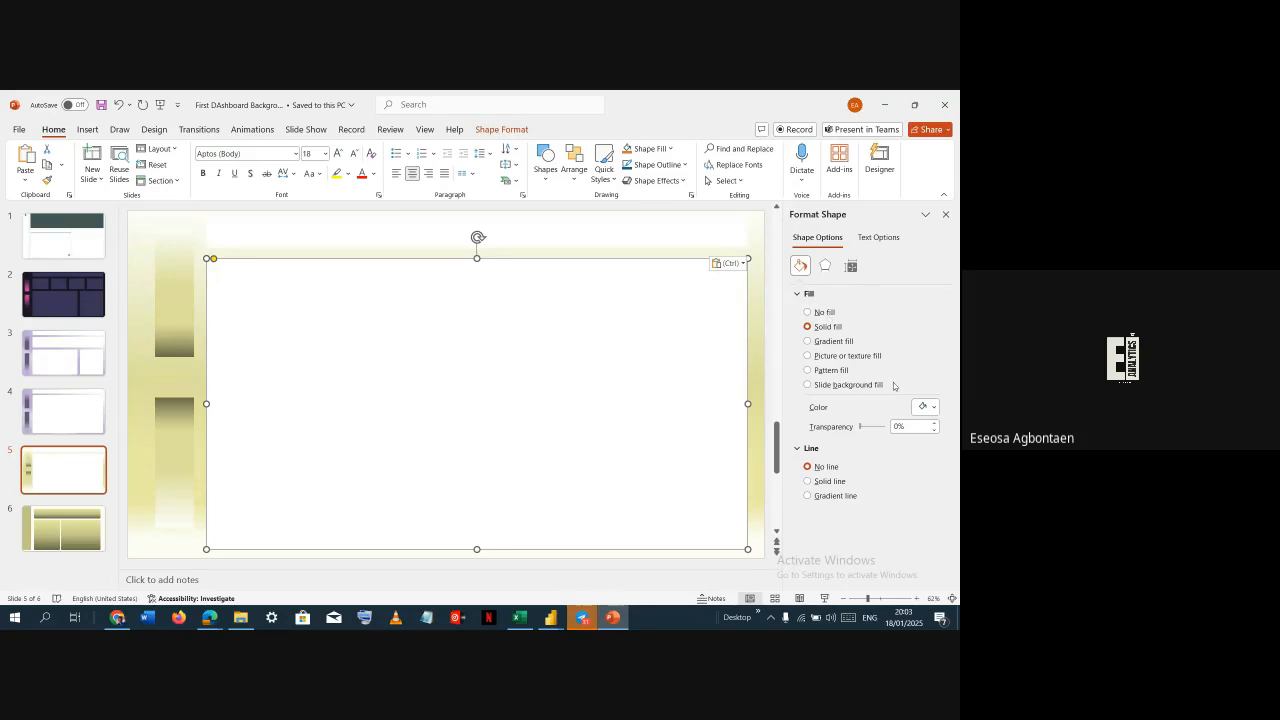
{"action": "left_click", "coordinate": [926, 406]}
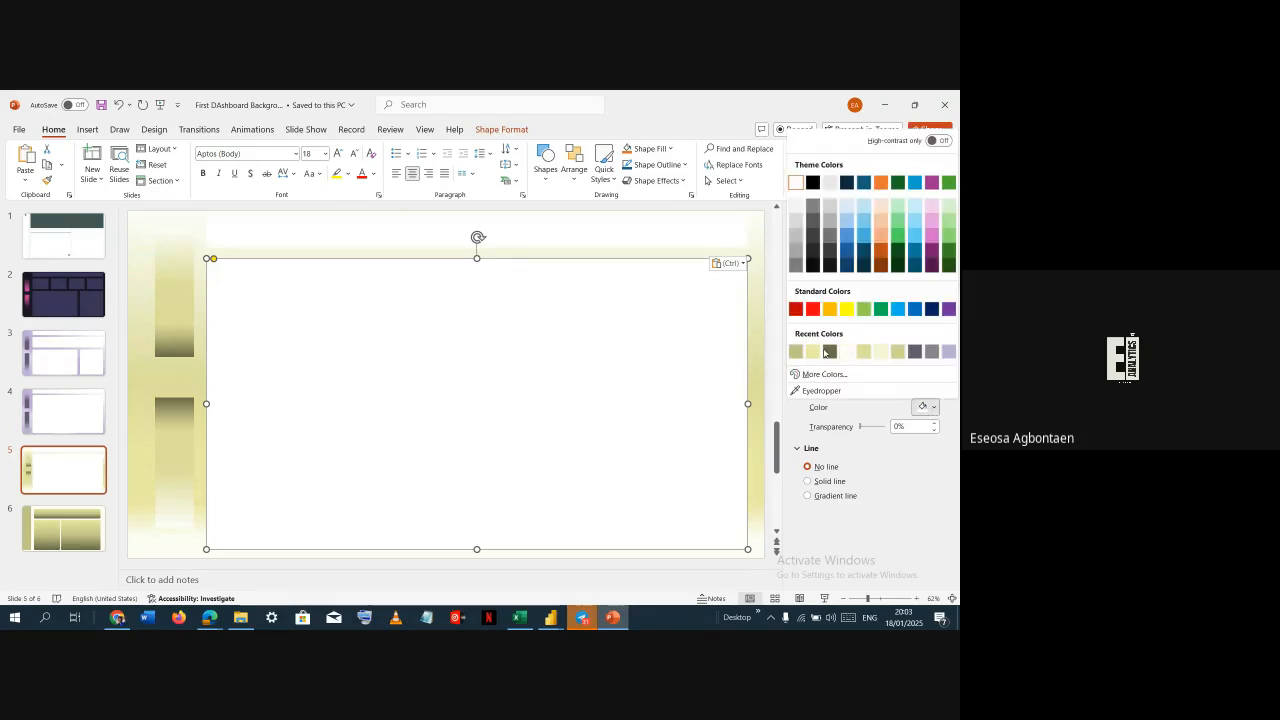
{"action": "left_click", "coordinate": [797, 352]}
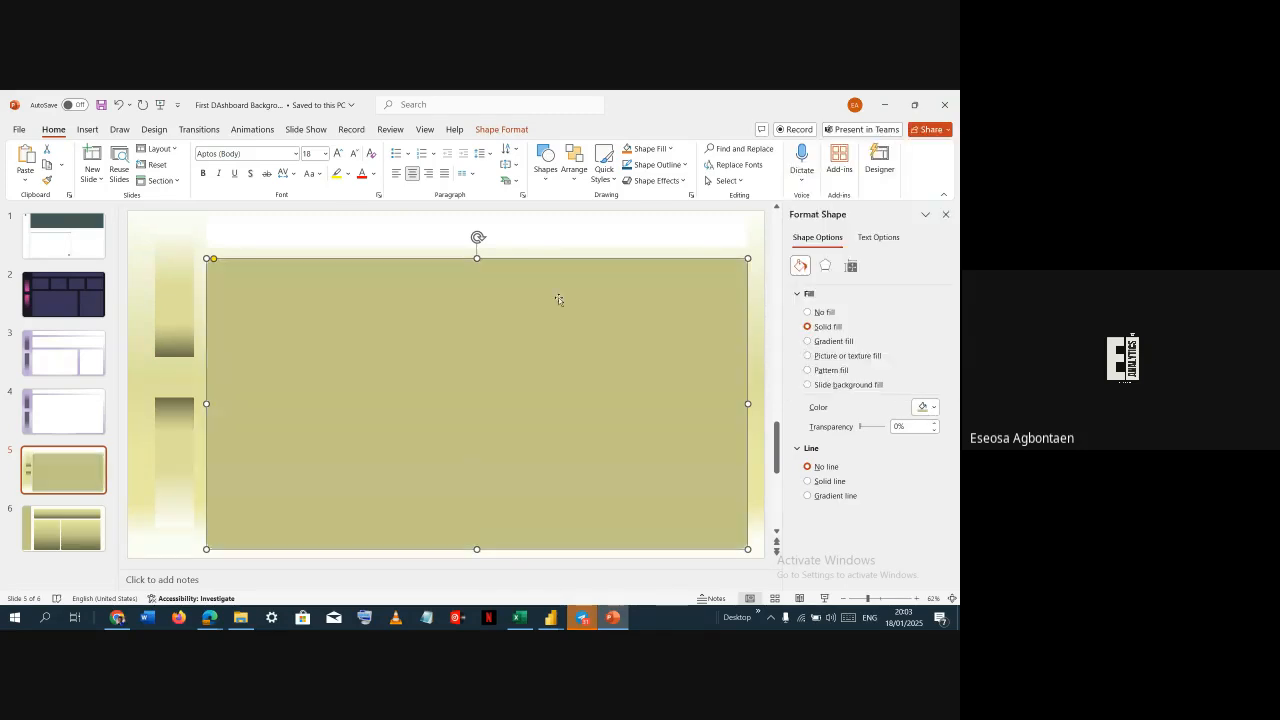
{"action": "left_click", "coordinate": [577, 235]}
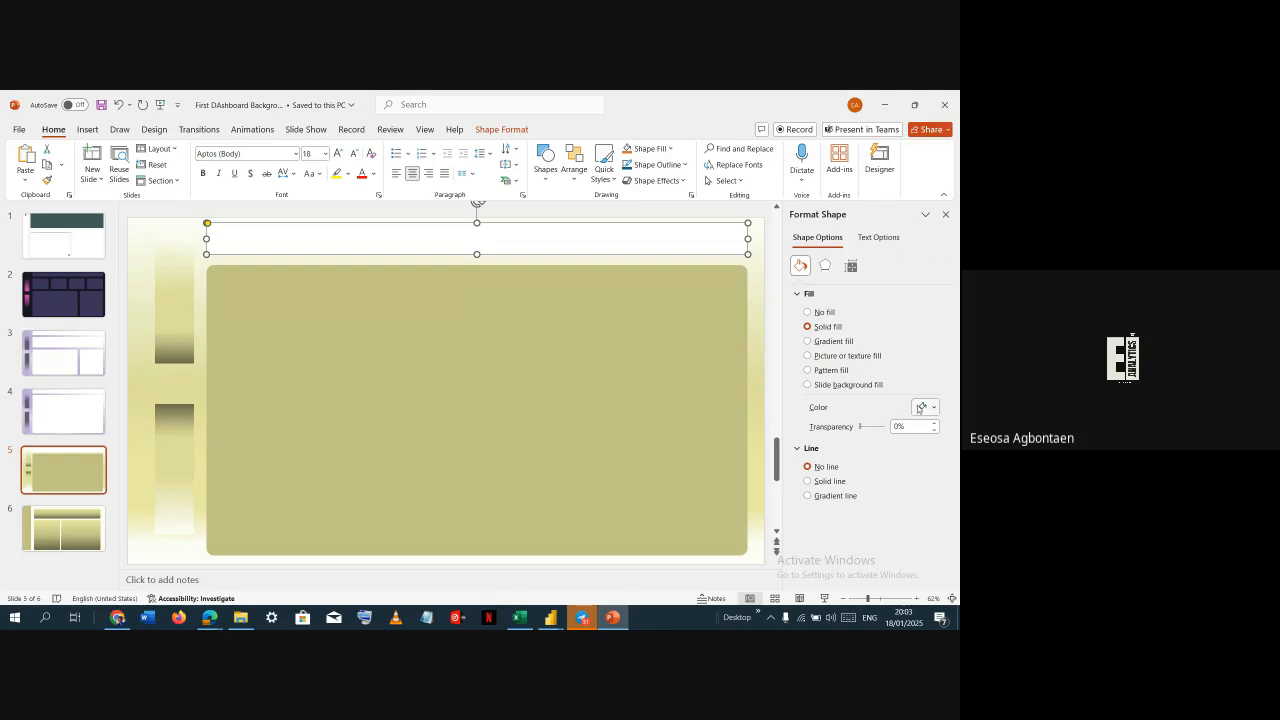
{"action": "left_click", "coordinate": [919, 408]}
{"action": "left_click", "coordinate": [797, 352]}
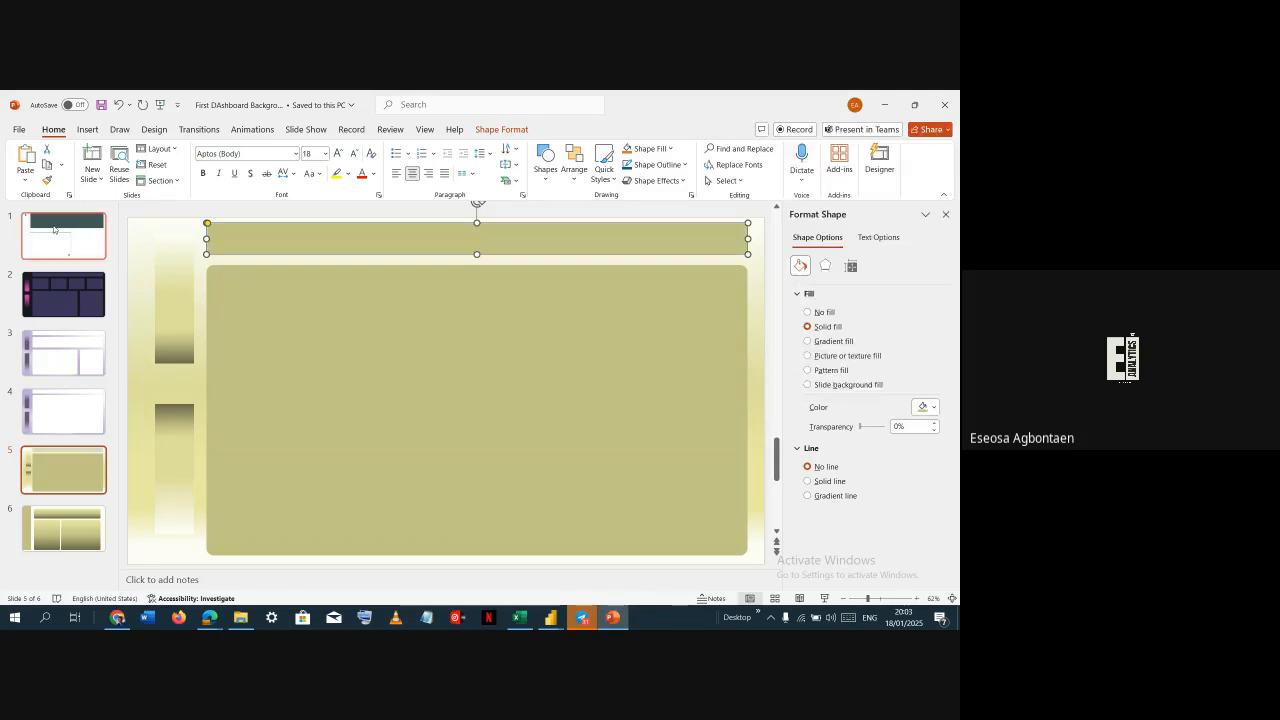
{"action": "left_click", "coordinate": [143, 311]}
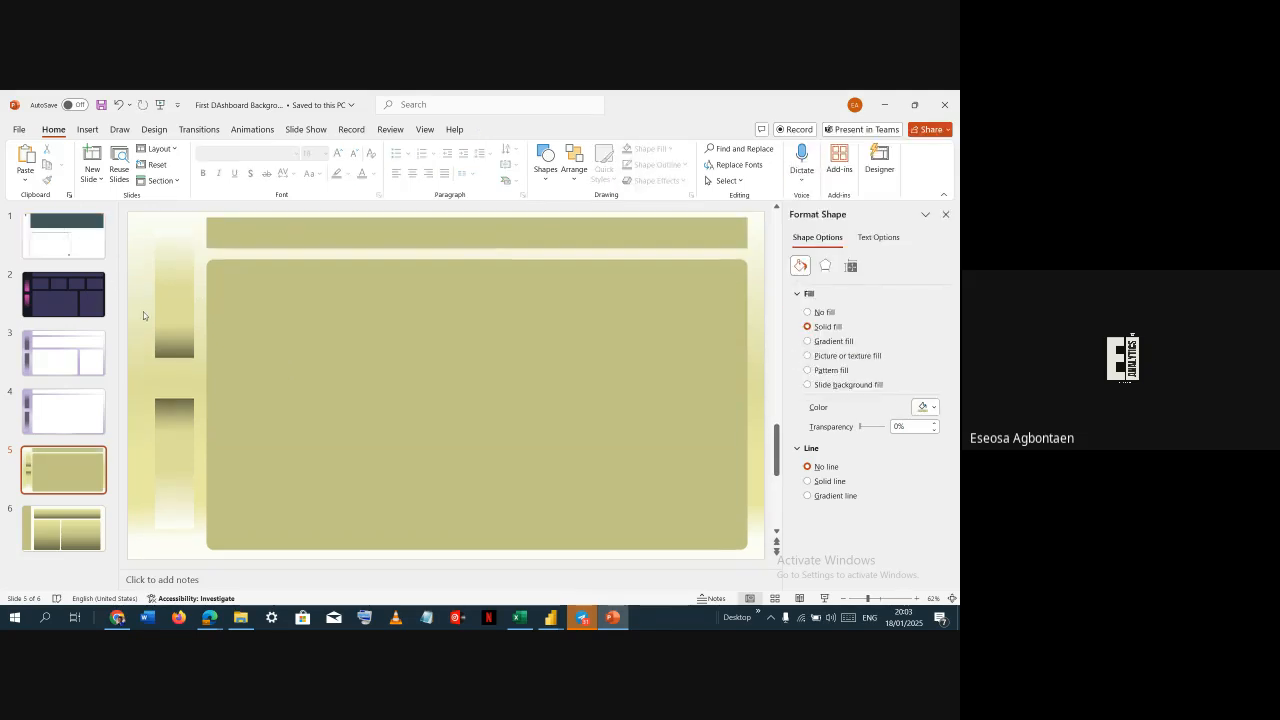
Fill the main panel with the pale cream recent colour and give it a solid outline at 70% transparency
{"action": "left_click", "coordinate": [388, 277]}
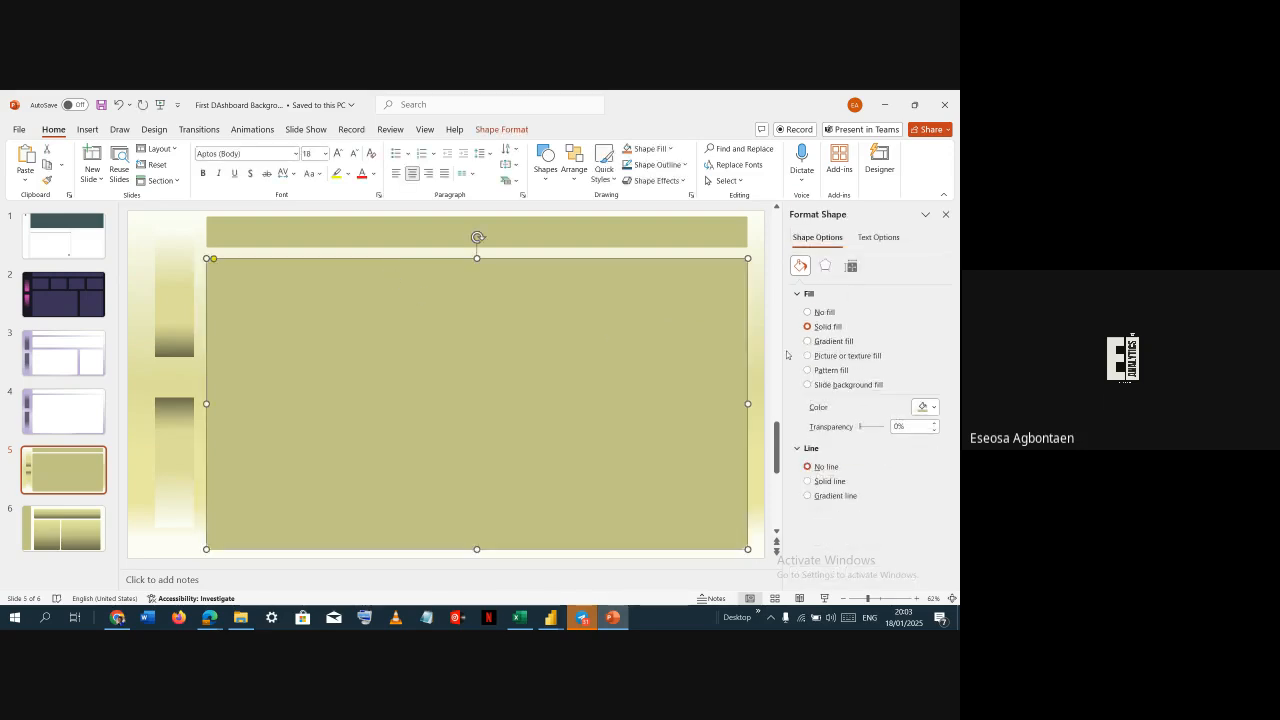
{"action": "left_click", "coordinate": [926, 406]}
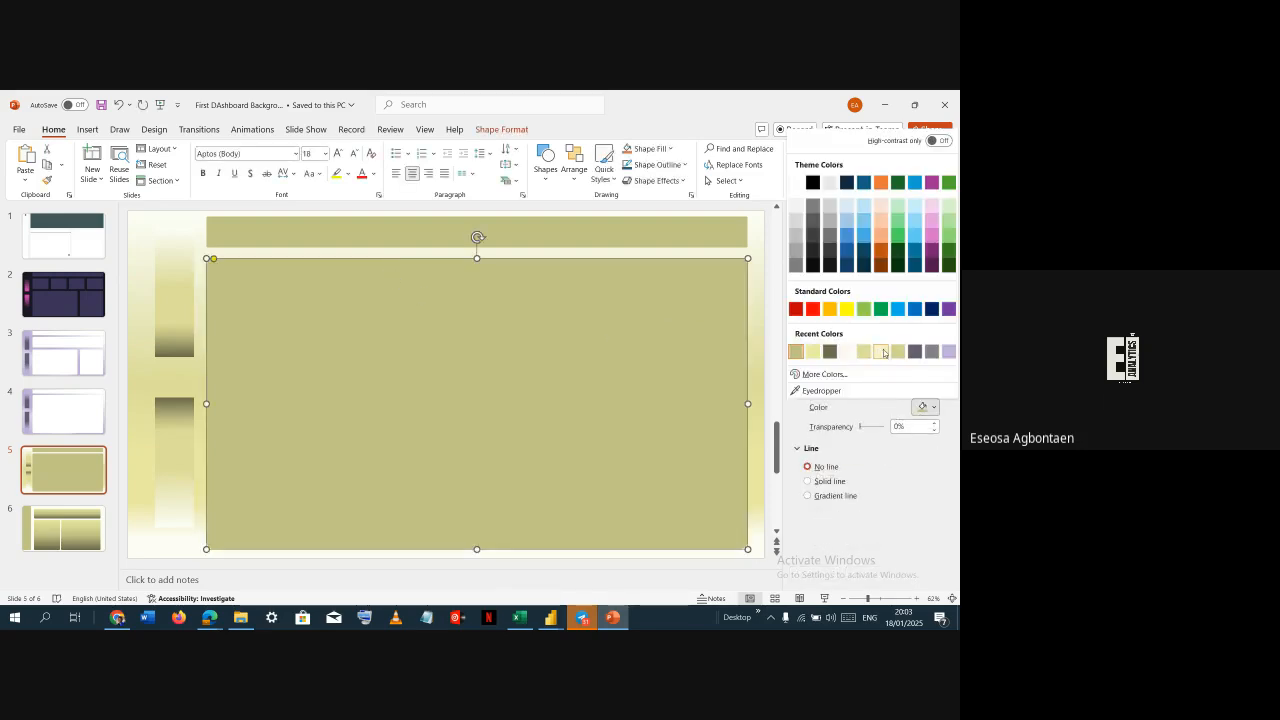
{"action": "left_click", "coordinate": [880, 351]}
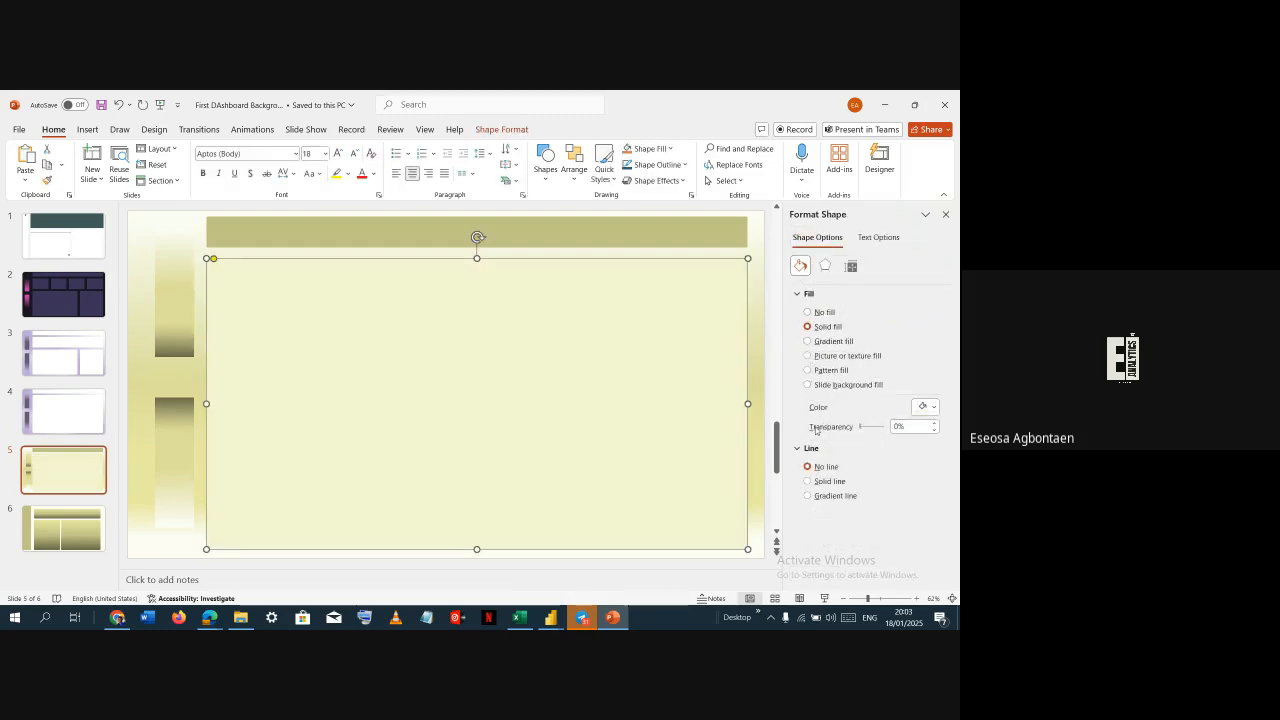
{"action": "left_click", "coordinate": [817, 482]}
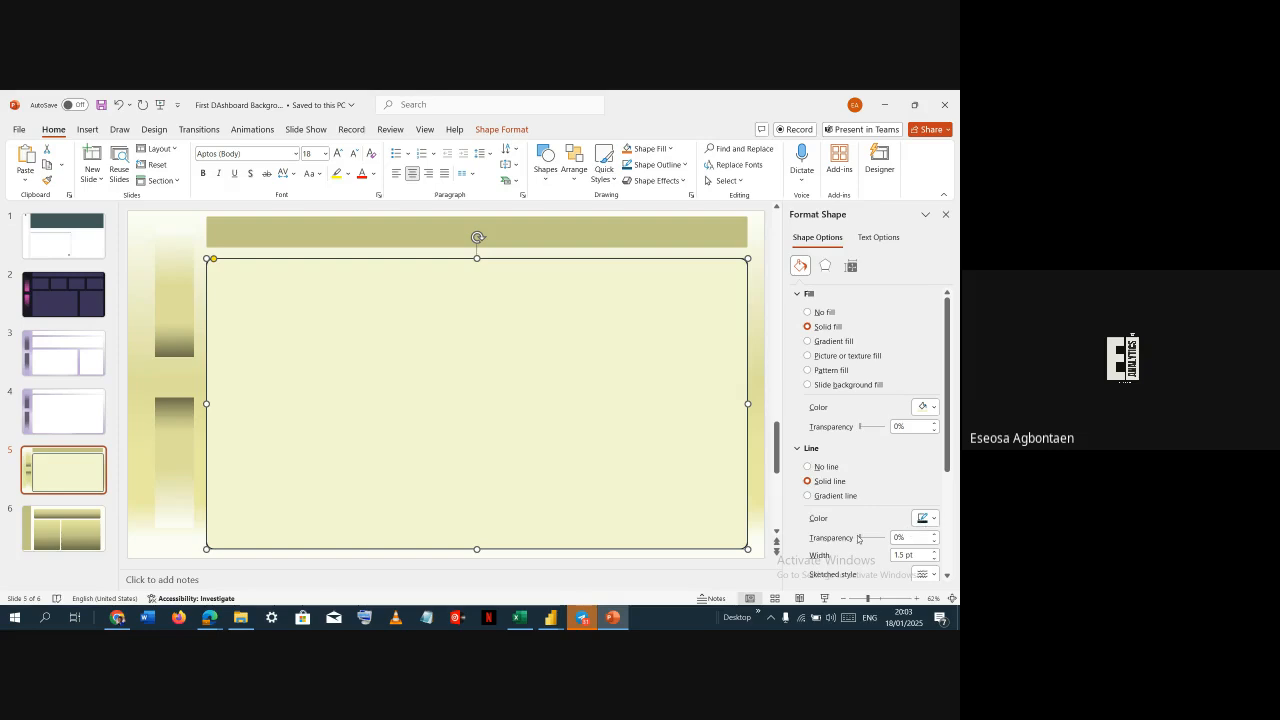
{"action": "left_click_drag", "start_coordinate": [859, 538], "coordinate": [875, 537]}
{"action": "left_click", "coordinate": [752, 488]}
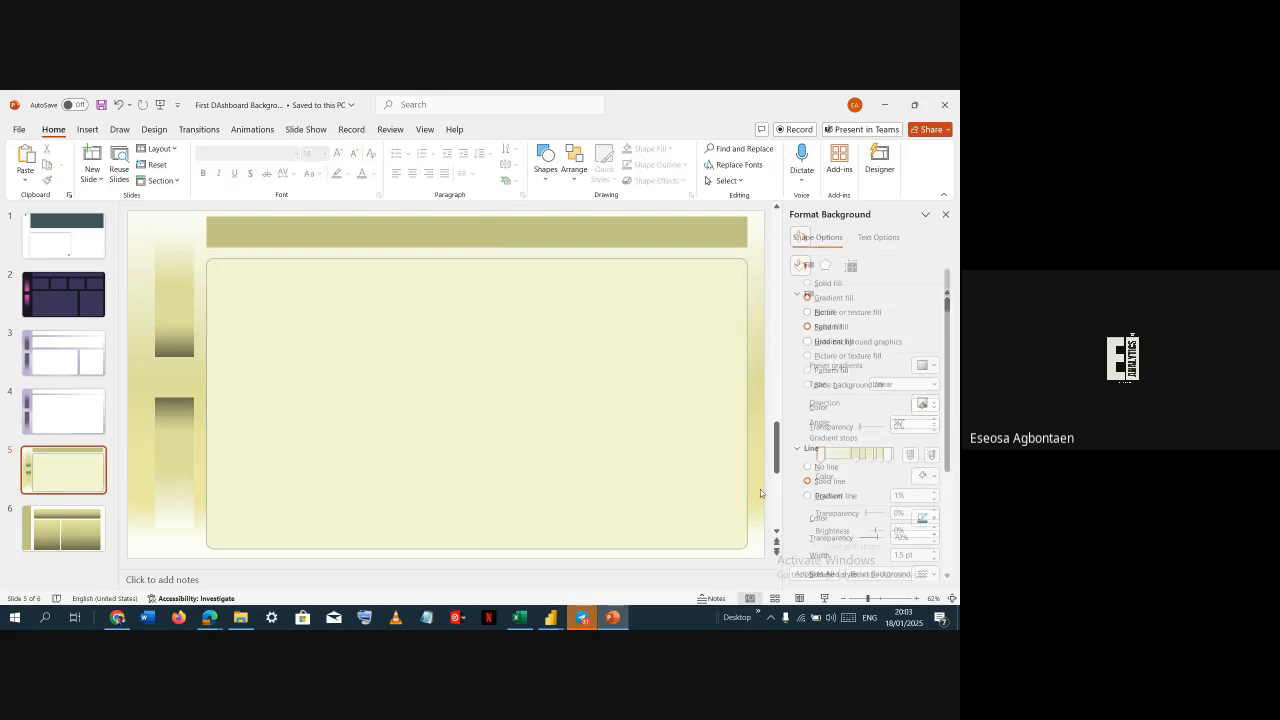
Copy the main panel's formatting onto the header bar with Format Painter
{"action": "left_click", "coordinate": [560, 470]}
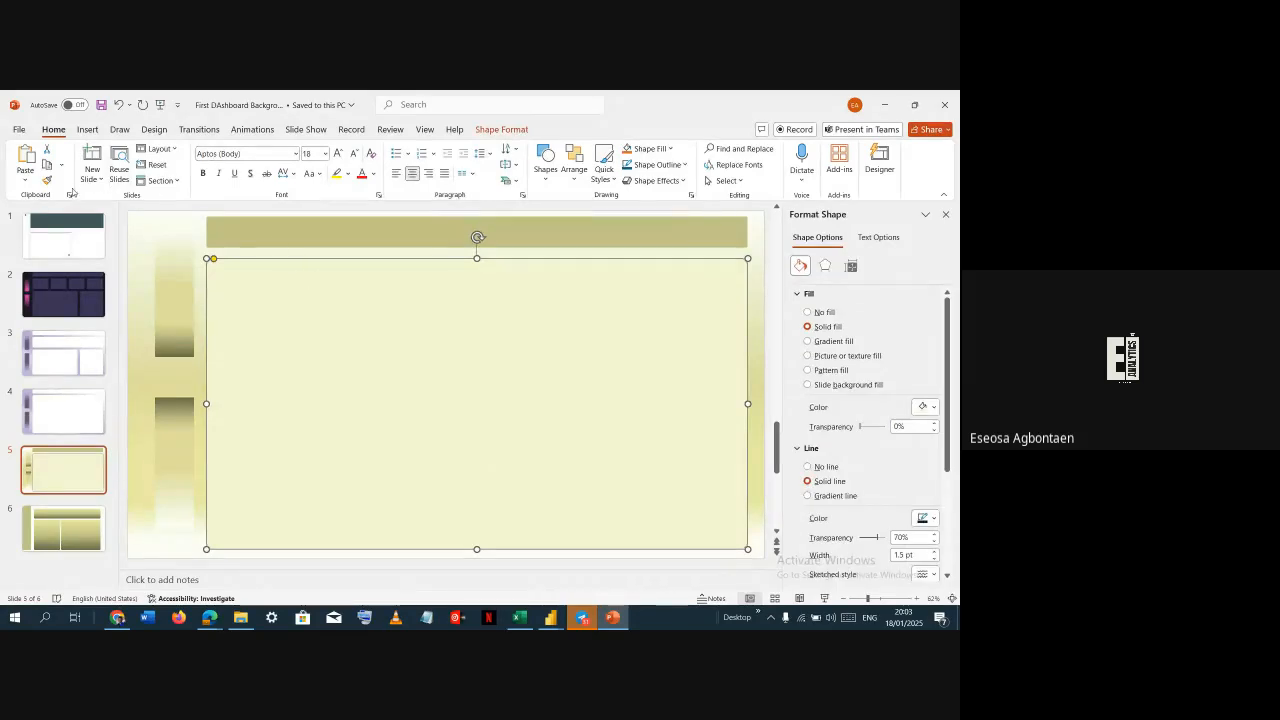
{"action": "left_click", "coordinate": [47, 181]}
{"action": "left_click", "coordinate": [290, 232]}
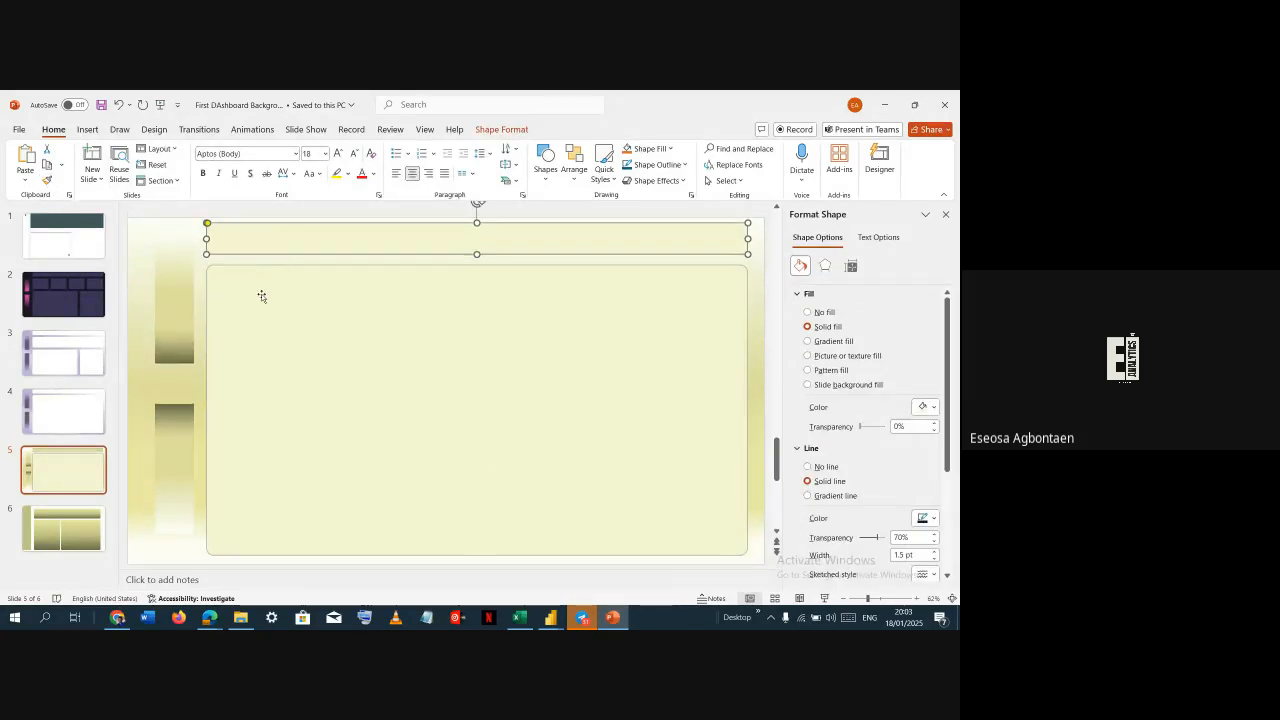
{"action": "left_click", "coordinate": [170, 385]}
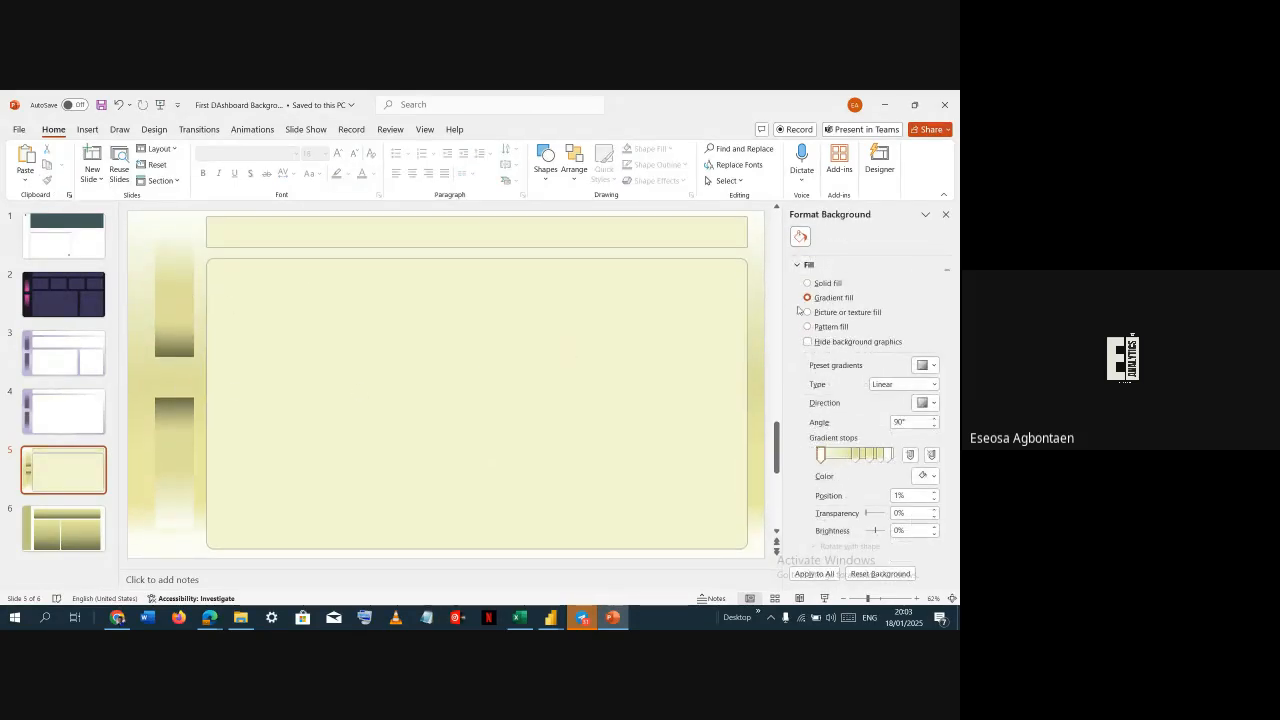
Set the main panel's outline width to 1 pt
{"action": "left_click", "coordinate": [718, 332]}
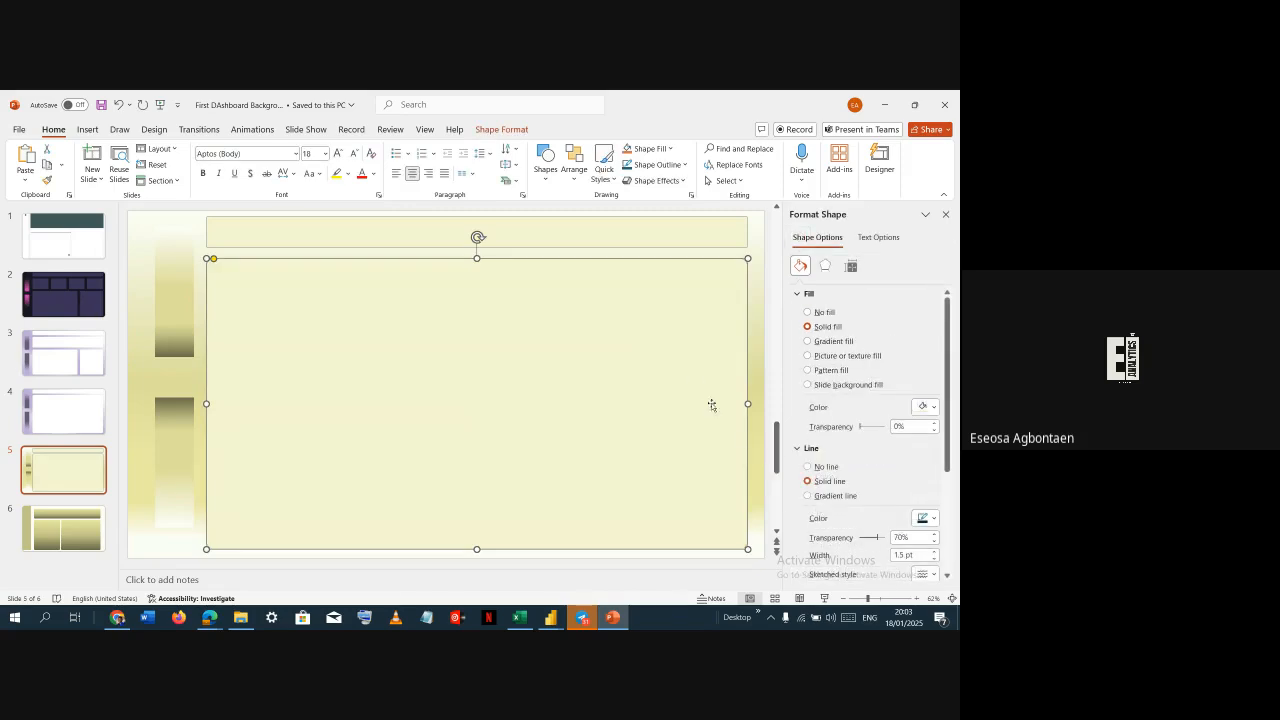
{"action": "scroll", "coordinate": [921, 530], "scroll_direction": "down", "scroll_amount": 1}
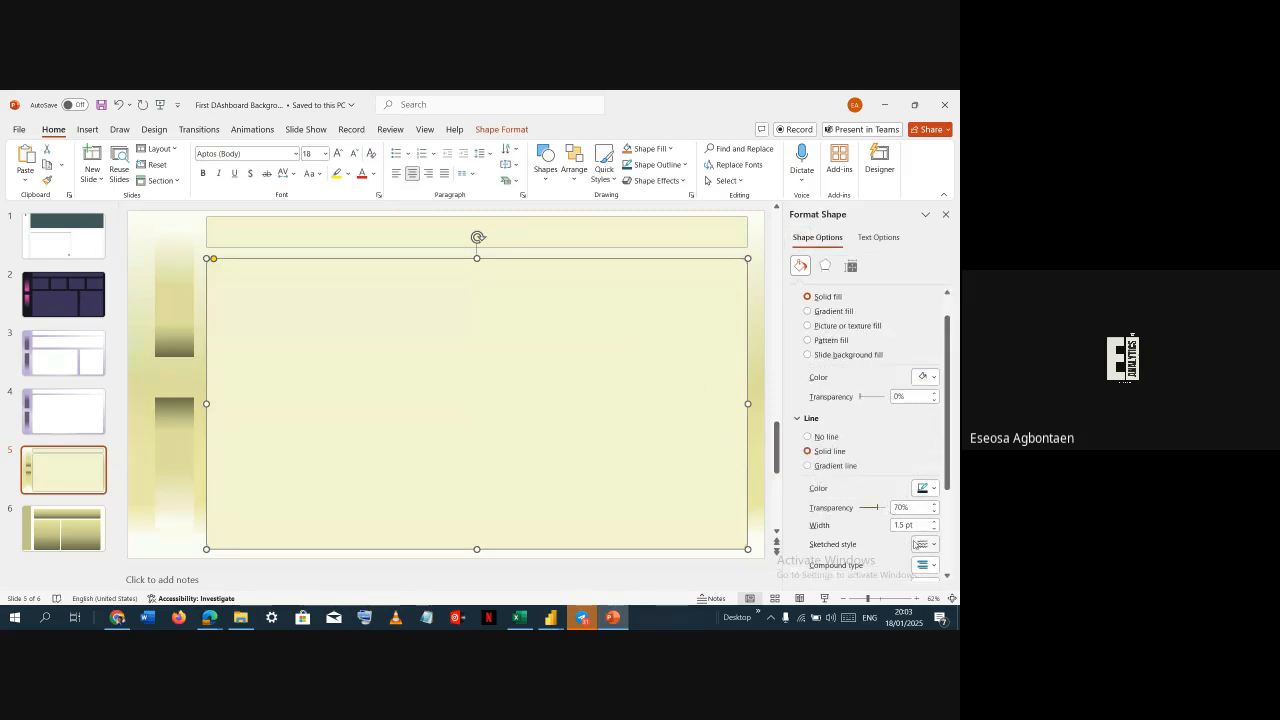
{"action": "left_click", "coordinate": [933, 528]}
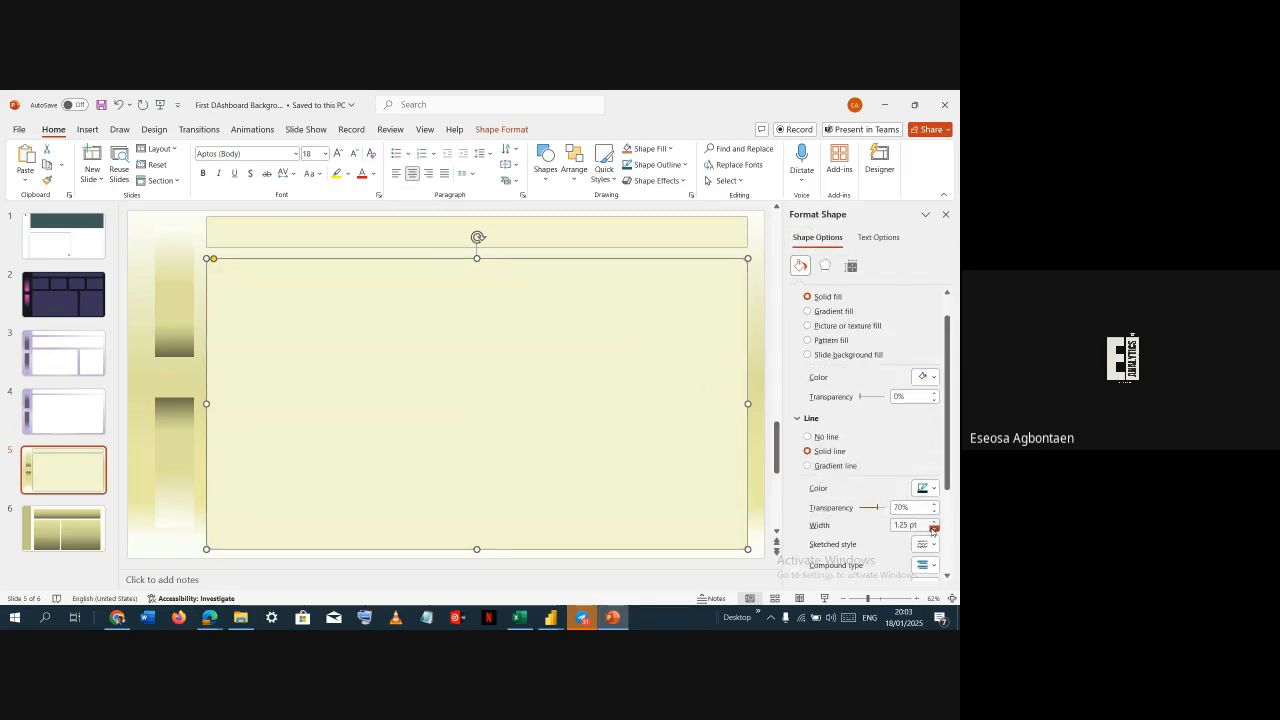
{"action": "left_click", "coordinate": [933, 529]}
{"action": "left_click", "coordinate": [755, 340]}
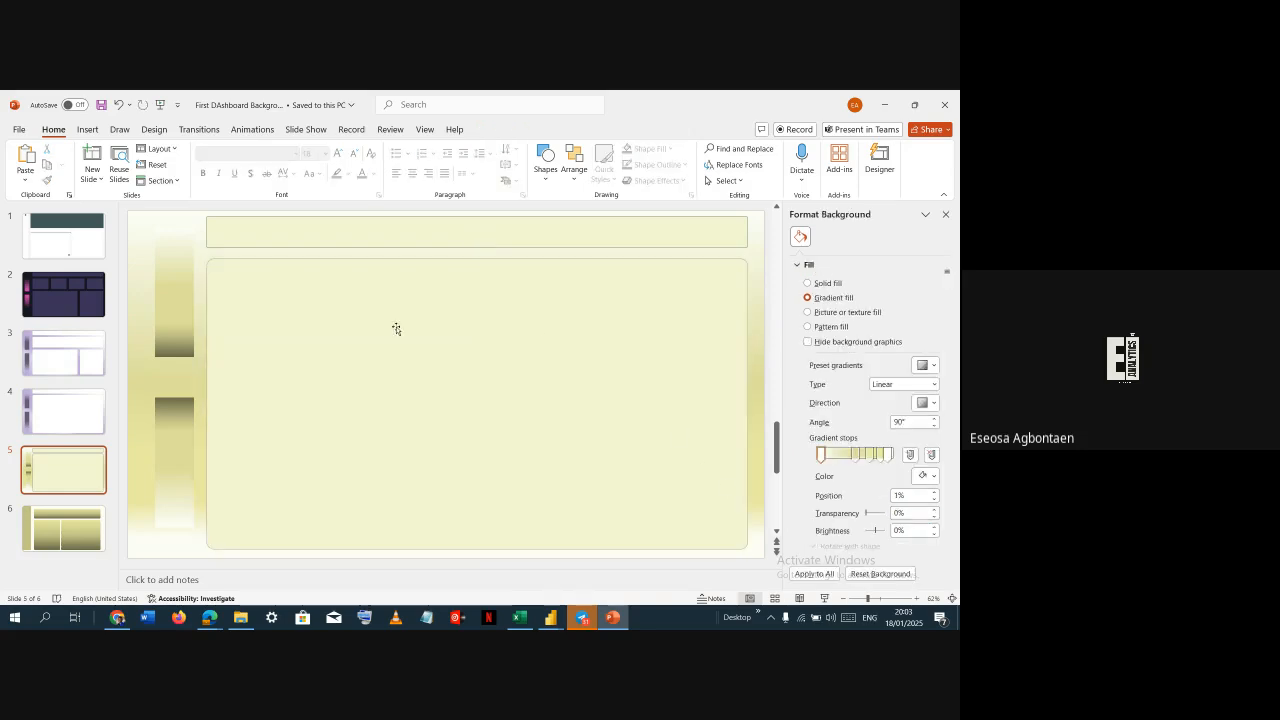
Reapply the main panel's updated formatting to the header bar with Format Painter
{"action": "left_click", "coordinate": [595, 347]}
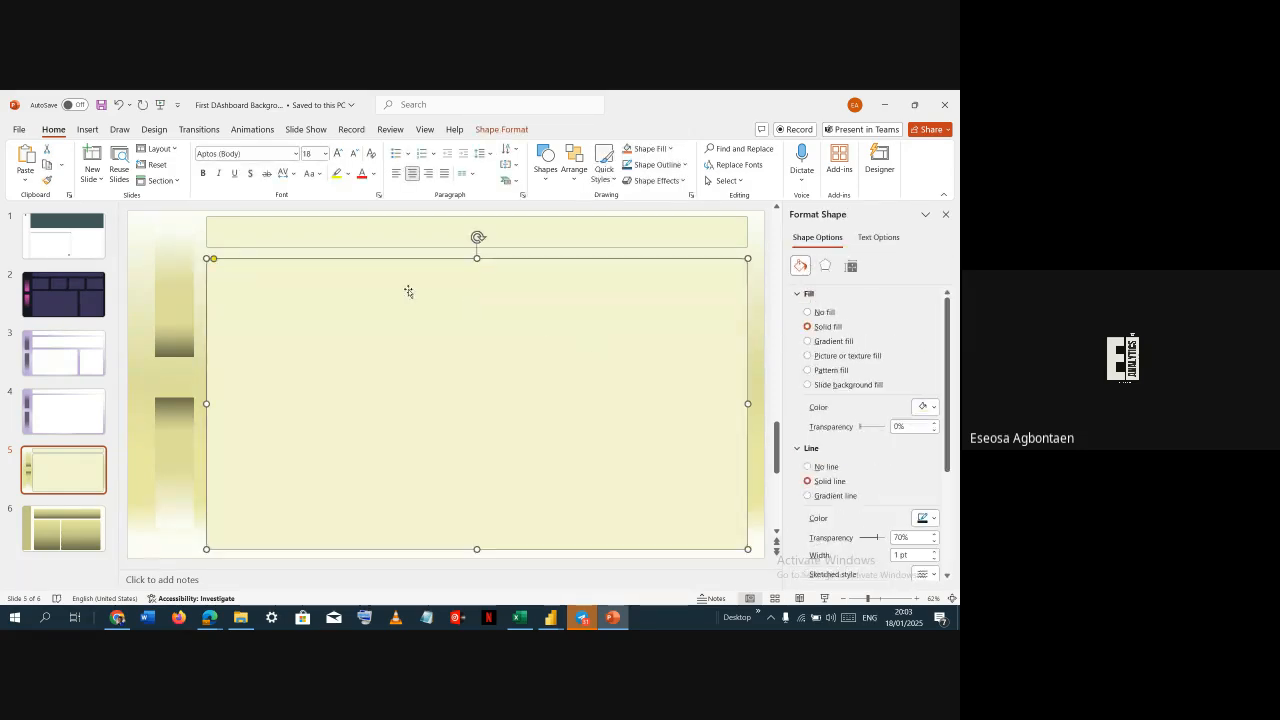
{"action": "left_click", "coordinate": [47, 180]}
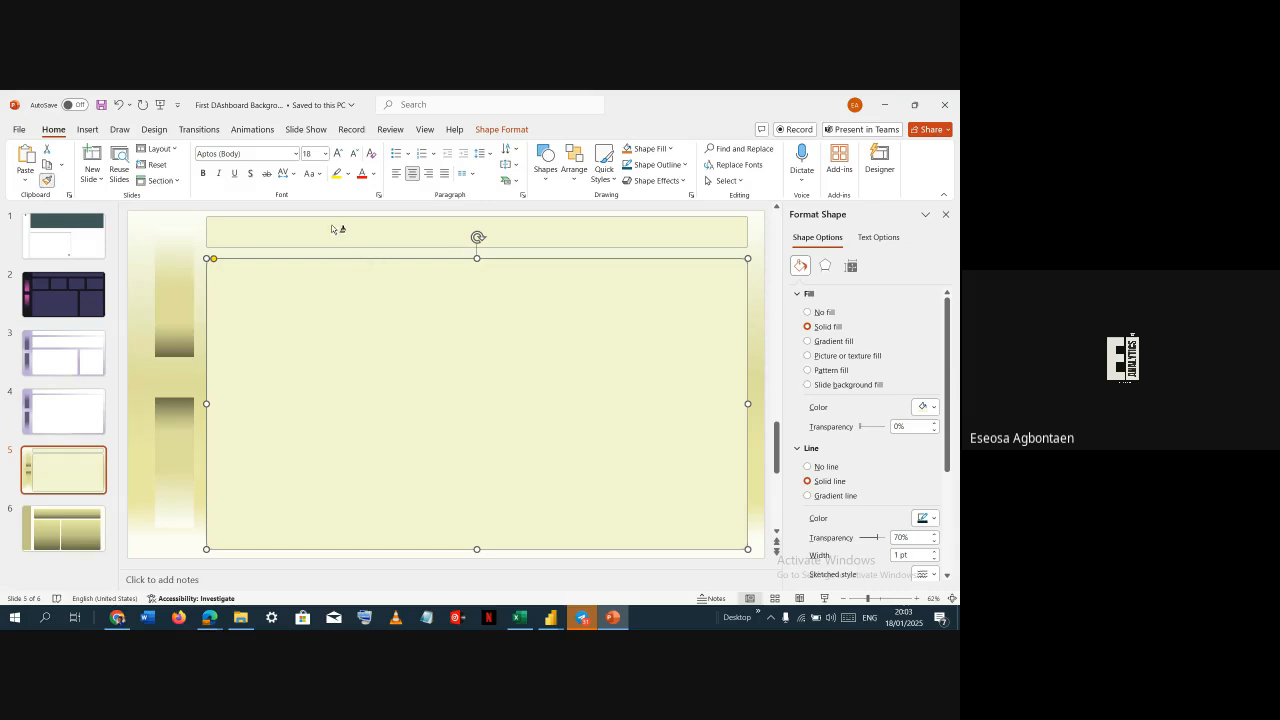
{"action": "left_click", "coordinate": [332, 229]}
{"action": "left_click", "coordinate": [197, 277]}
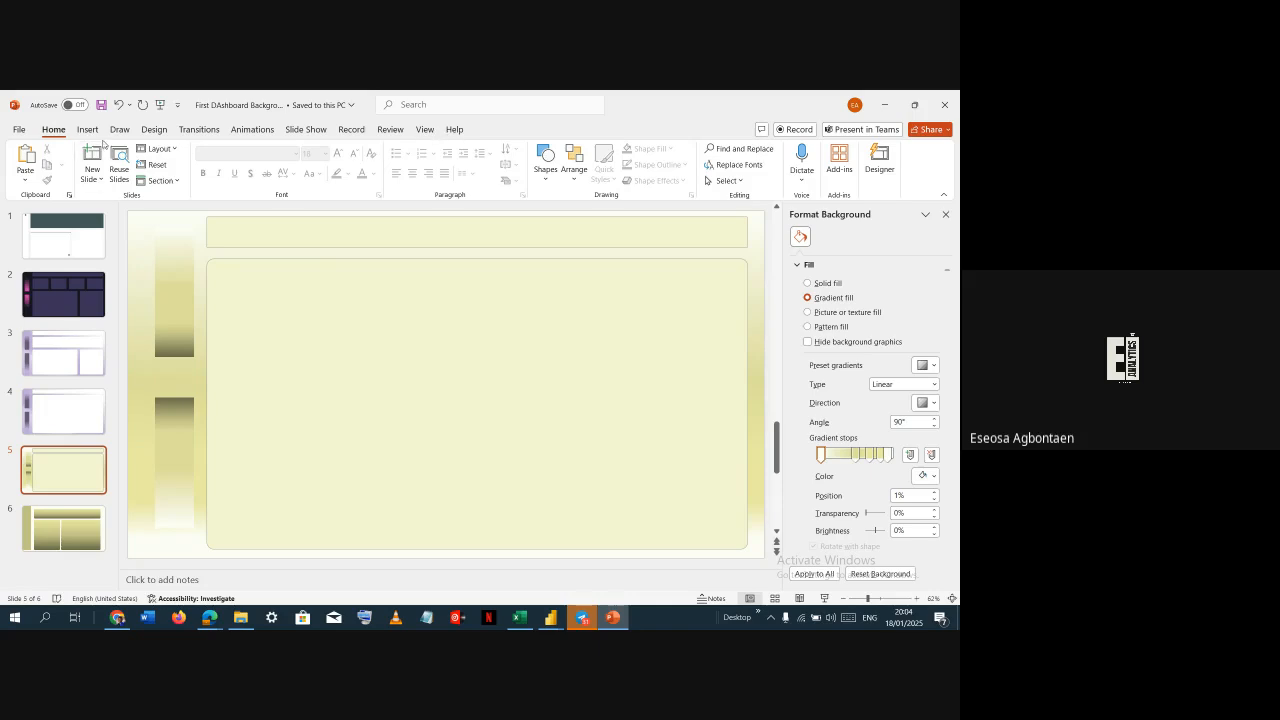
Save the current slide only as a Scalable Vector Graphics file named New_1, replacing the existing file
{"action": "key", "text": "F12"}
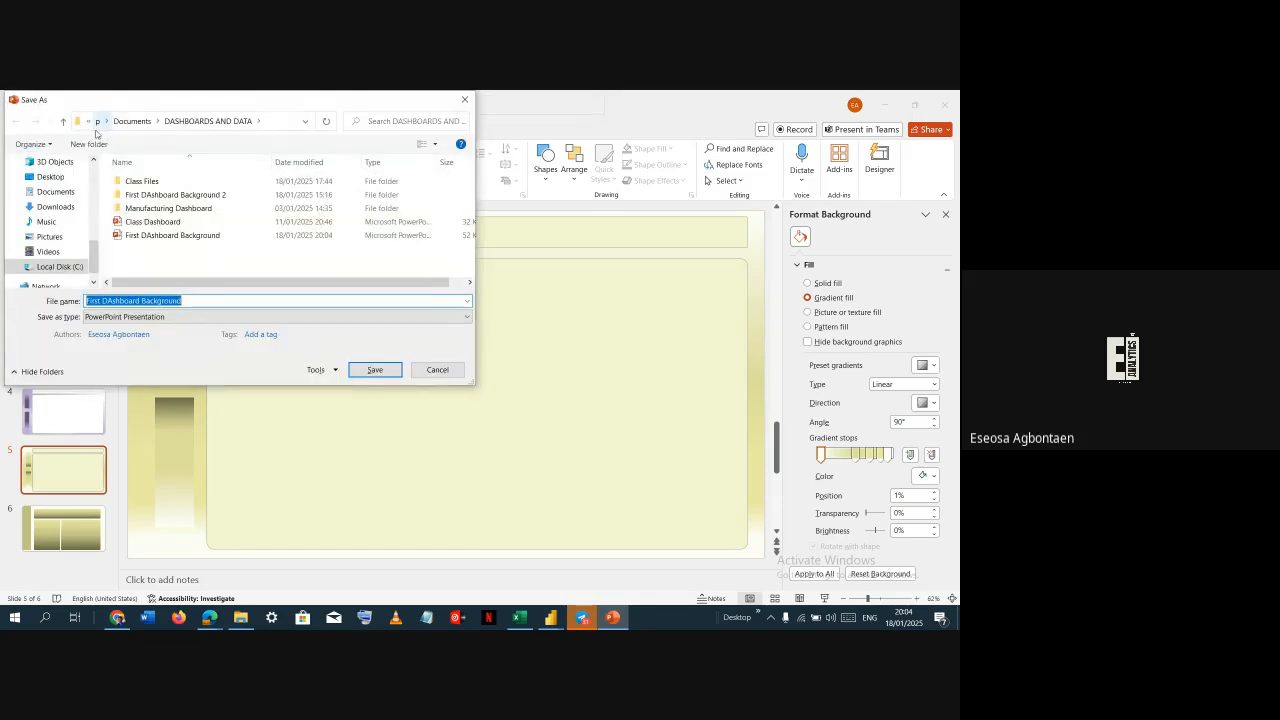
{"action": "type", "text": "e"}
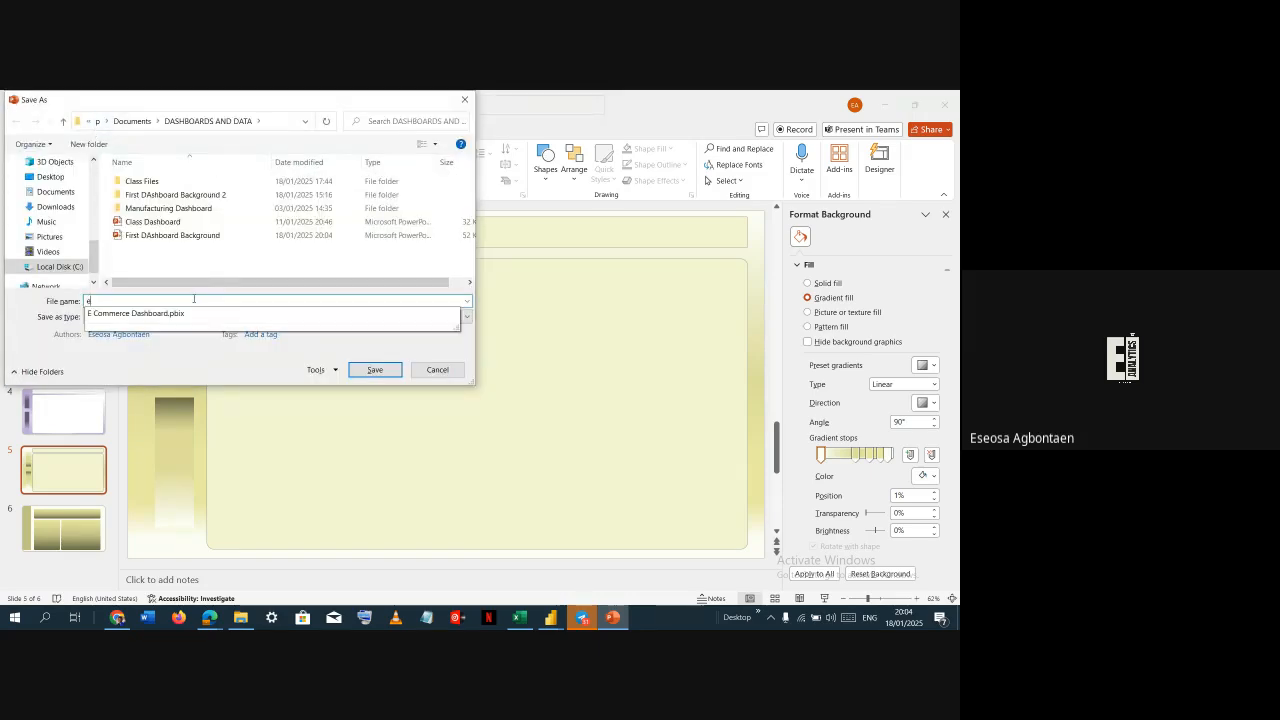
{"action": "key", "text": "BackSpace"}
{"action": "type", "text": "New"}
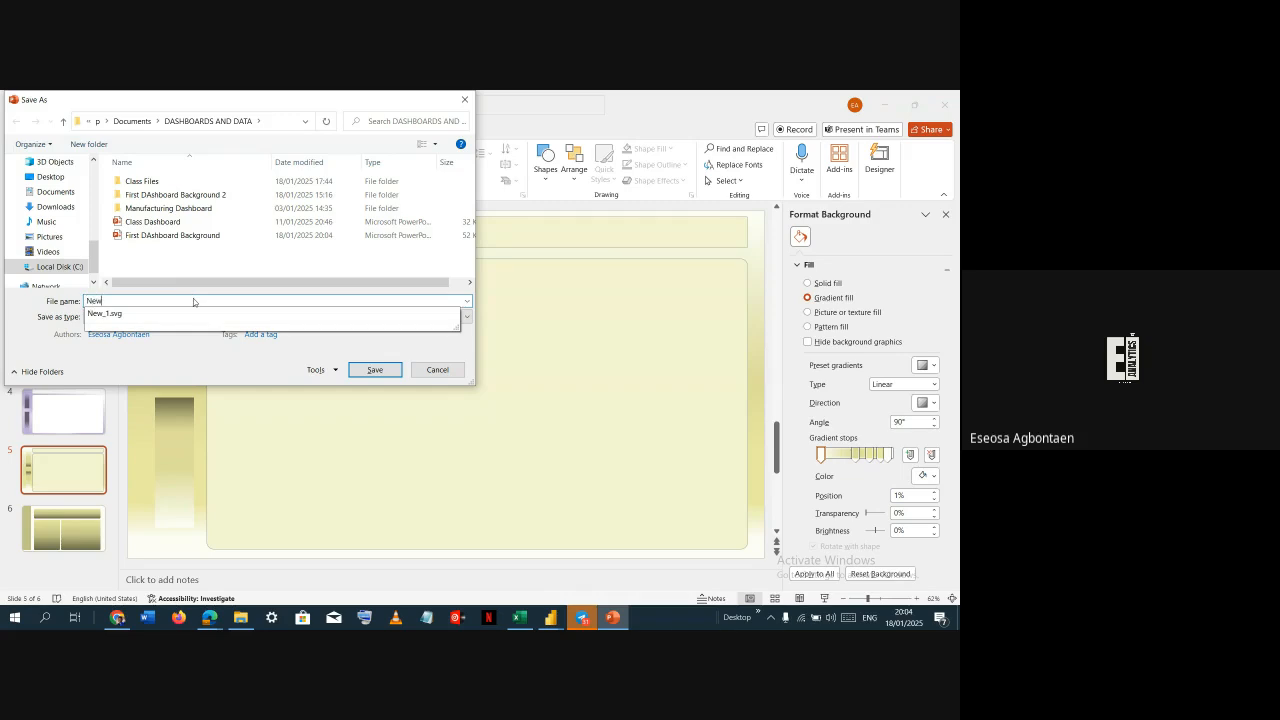
{"action": "key", "text": "Down"}
{"action": "key", "text": "BackSpace"}
{"action": "key", "text": "BackSpace"}
{"action": "left_click", "coordinate": [165, 316]}
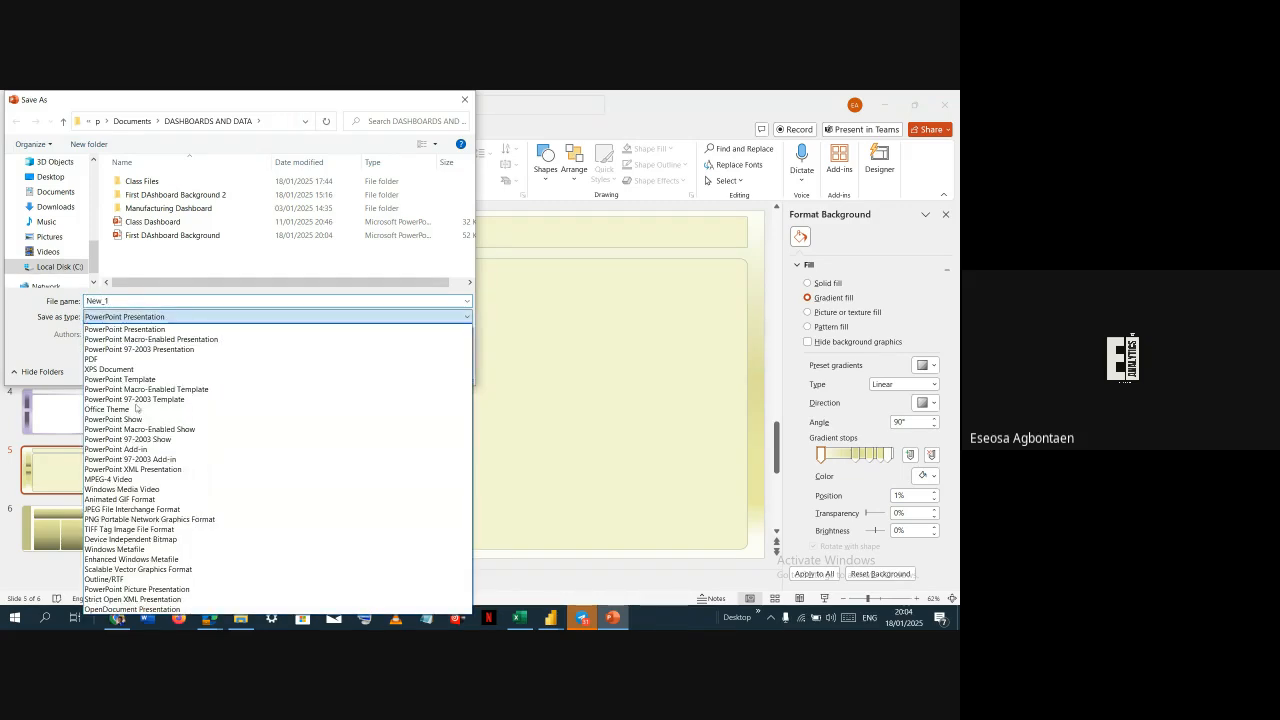
{"action": "left_click", "coordinate": [180, 569]}
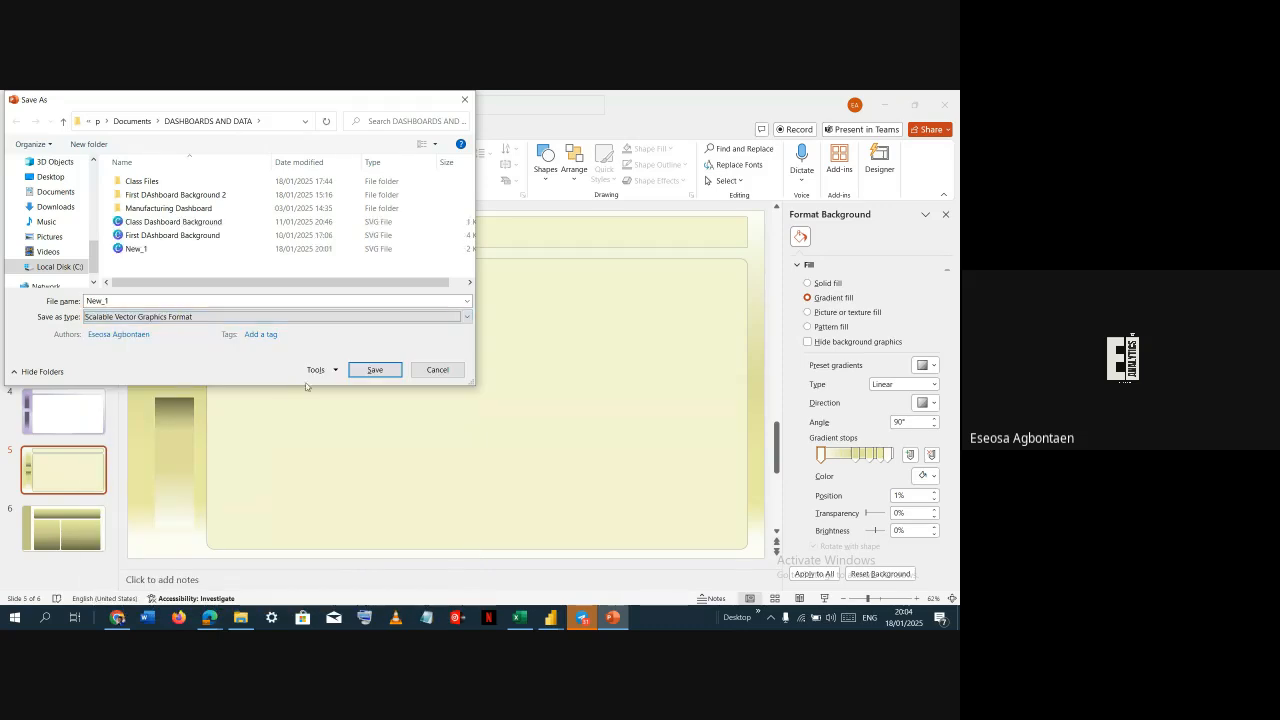
{"action": "left_click", "coordinate": [373, 370]}
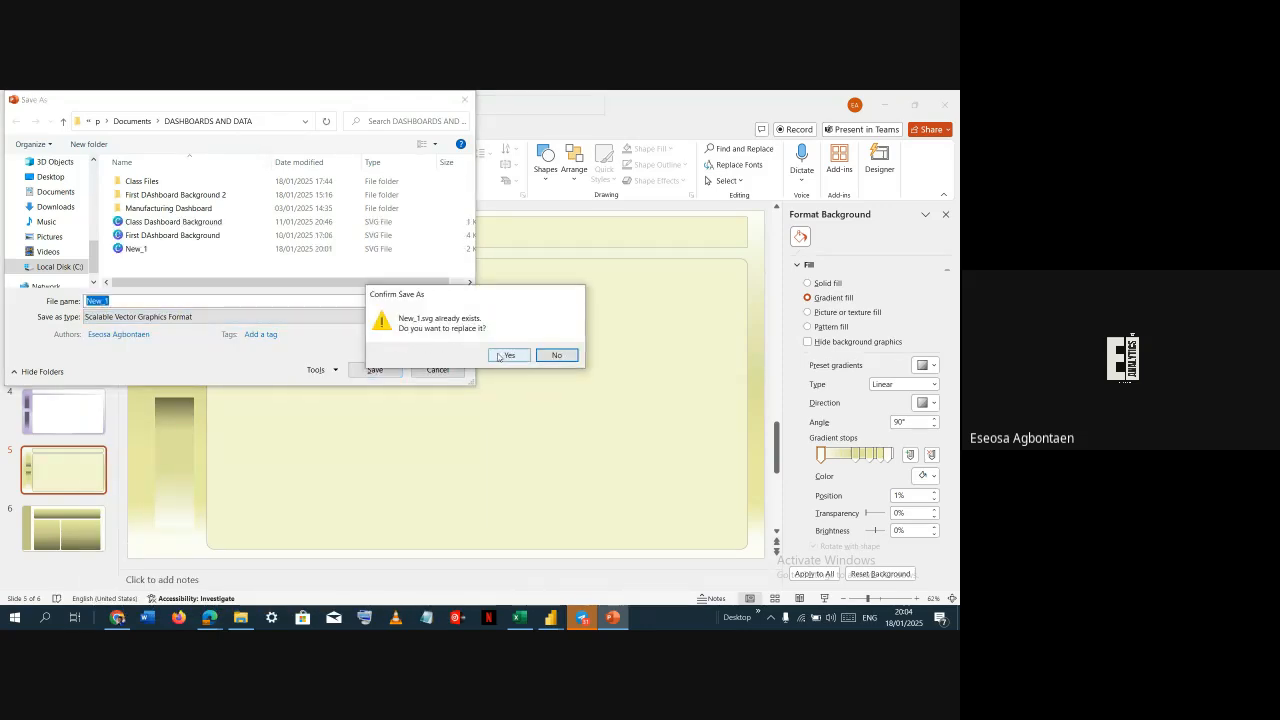
{"action": "left_click", "coordinate": [502, 355]}
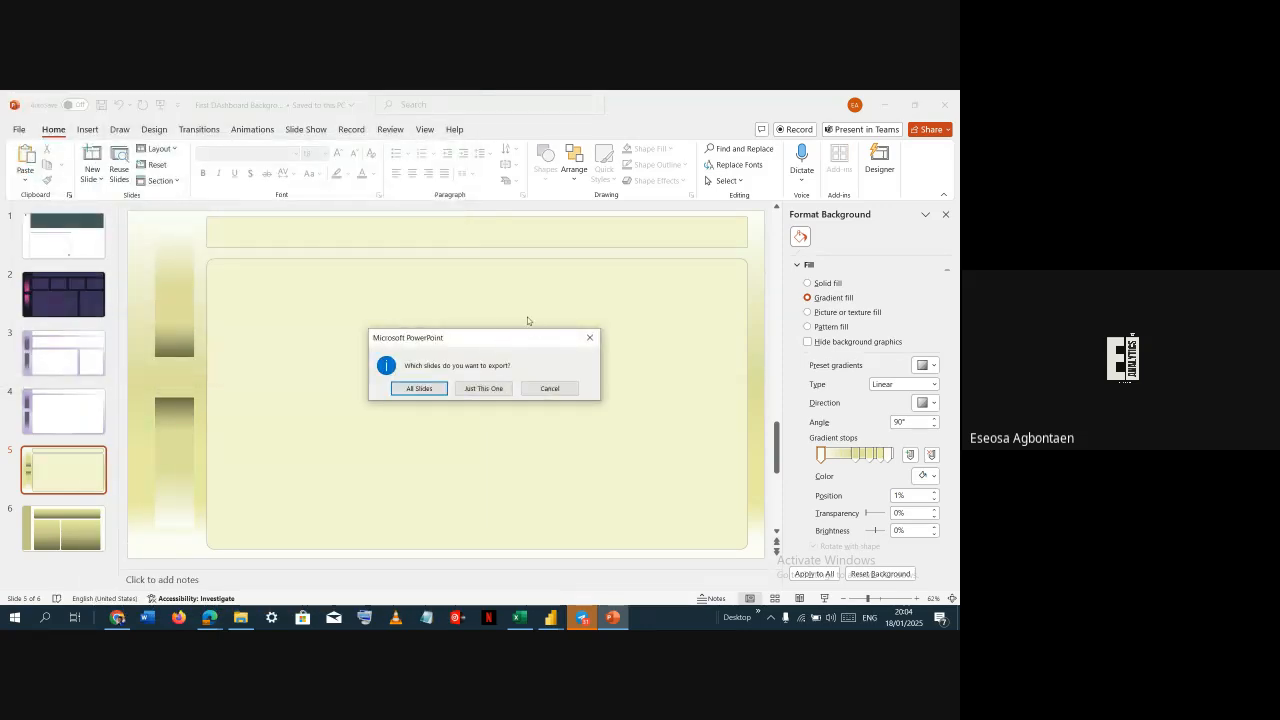
{"action": "left_click", "coordinate": [484, 388]}
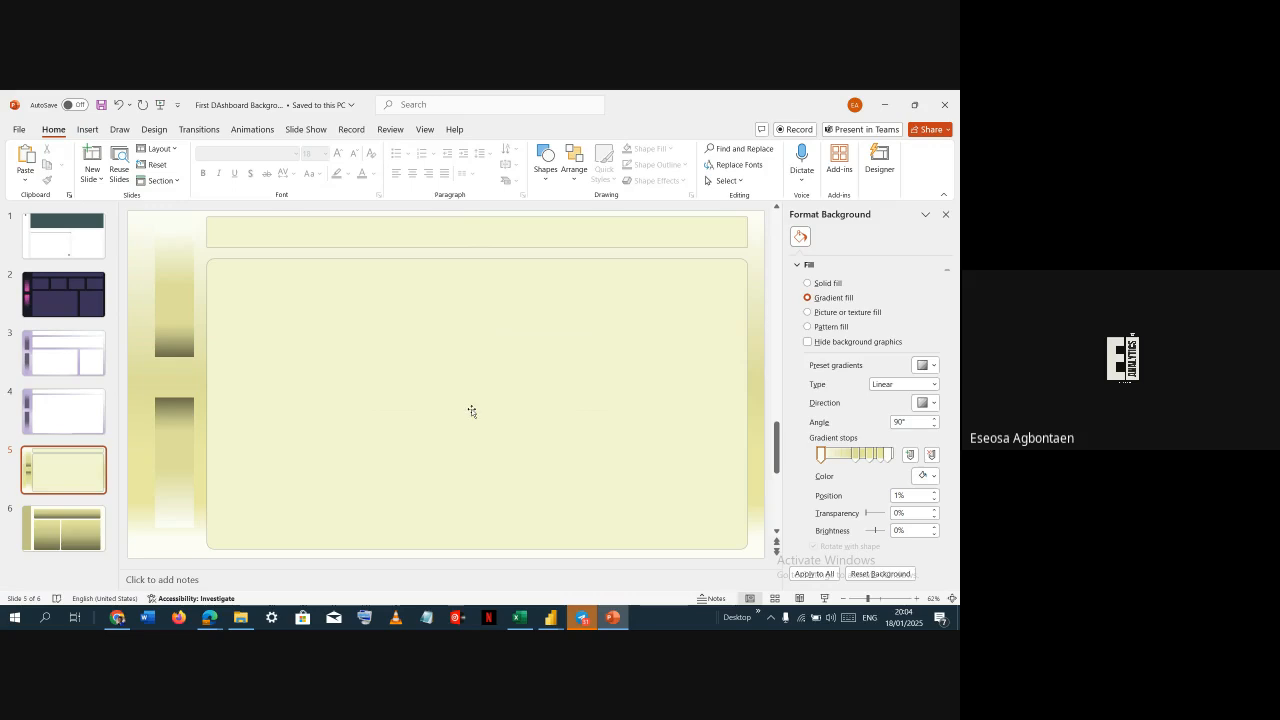
Switch to Power BI and reload New_1.svg as the page's canvas background image
{"action": "key", "text": "alt+Tab"}
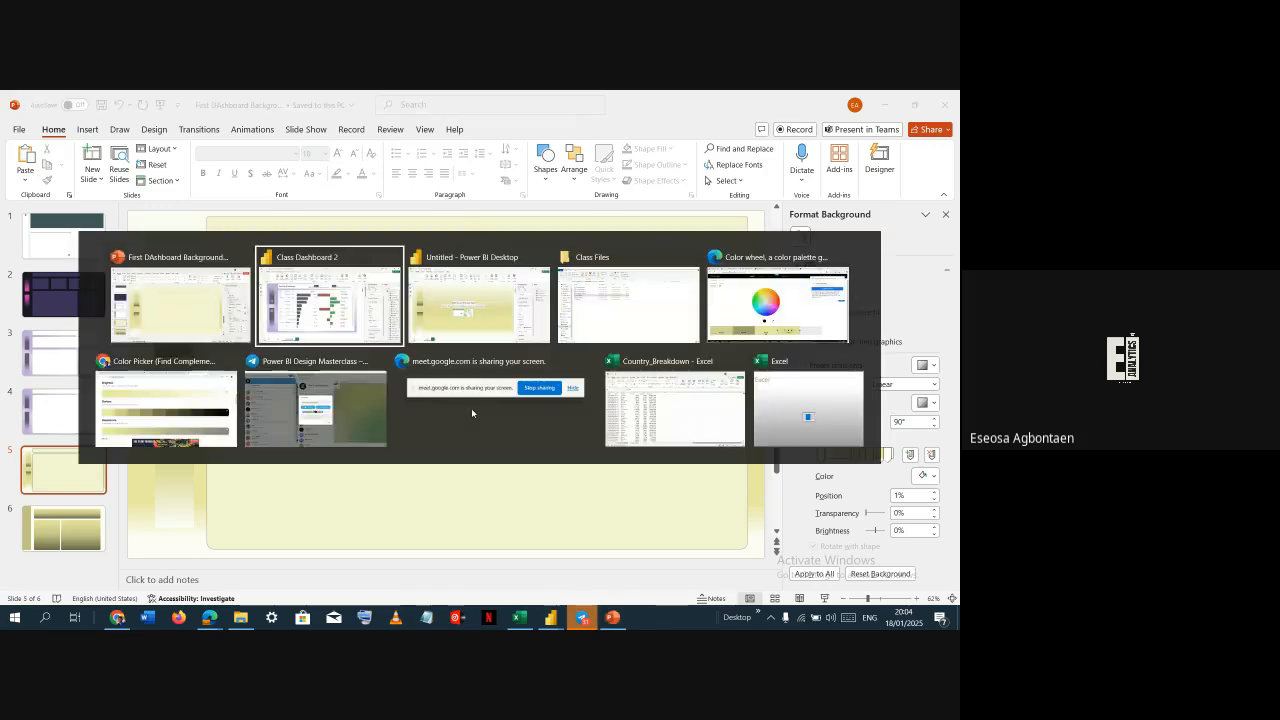
{"action": "left_click", "coordinate": [488, 314]}
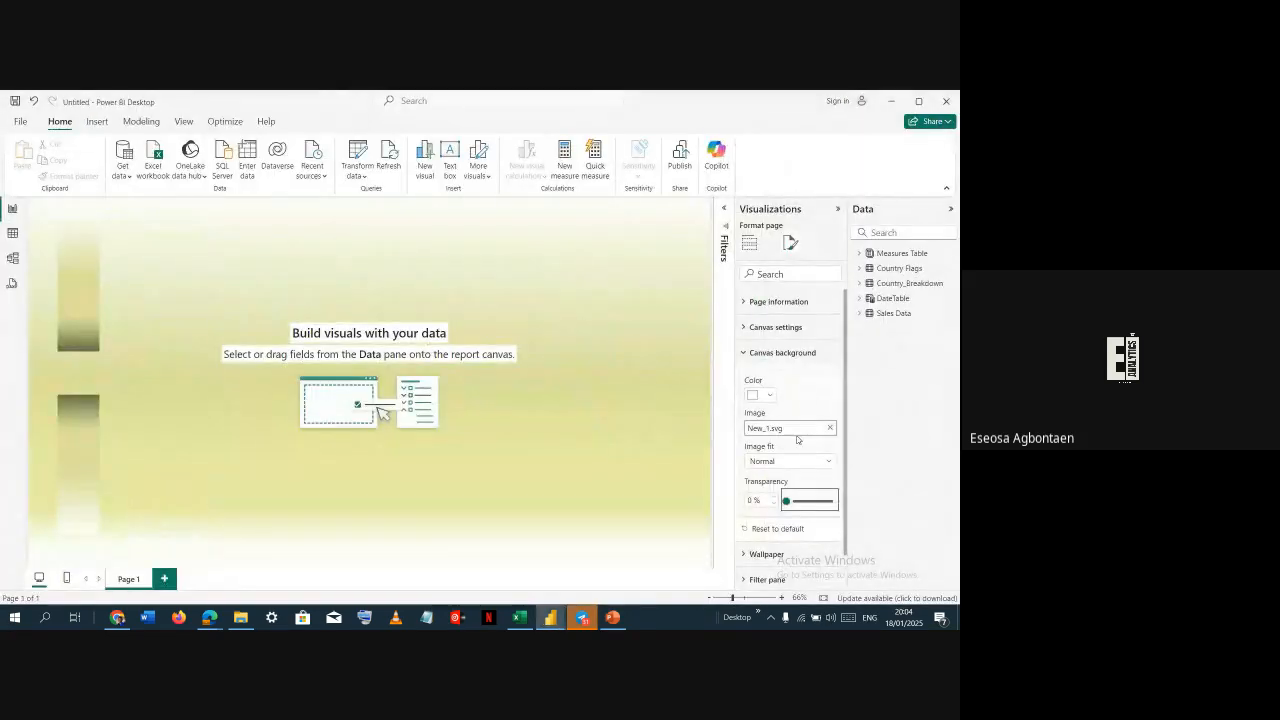
{"action": "left_click", "coordinate": [829, 428]}
{"action": "left_click", "coordinate": [829, 430]}
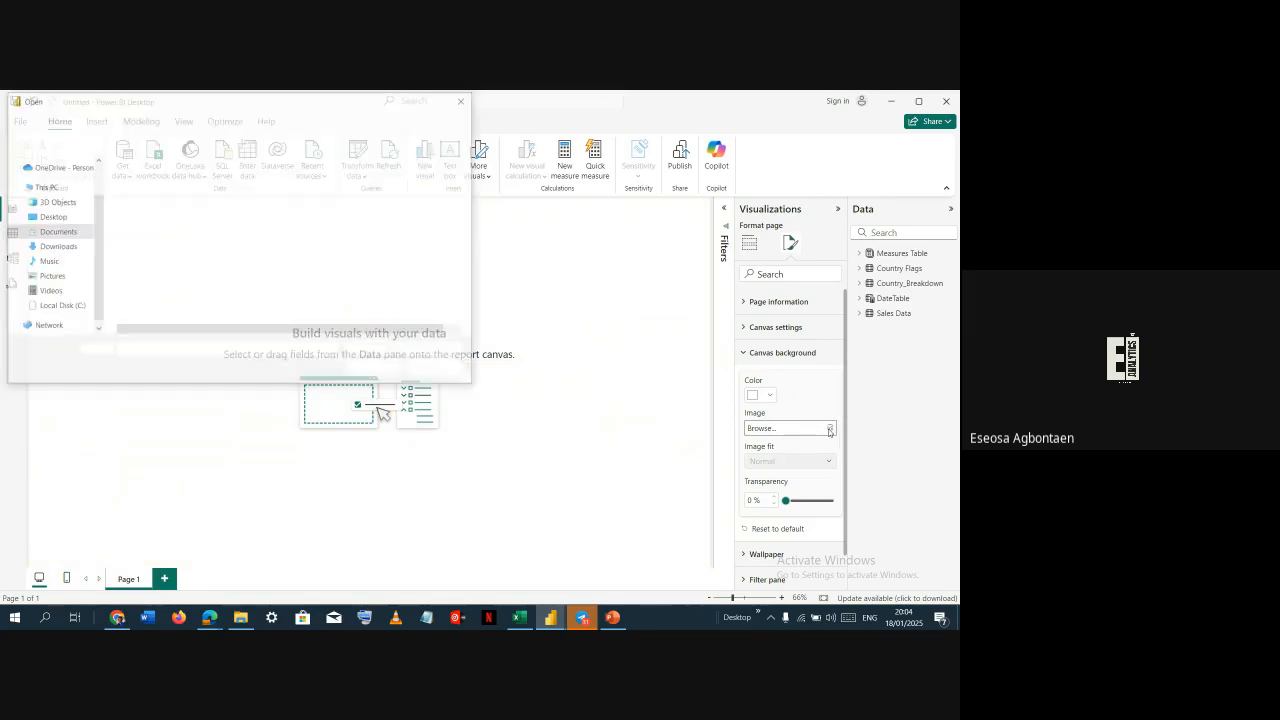
{"action": "double_click", "coordinate": [186, 249]}
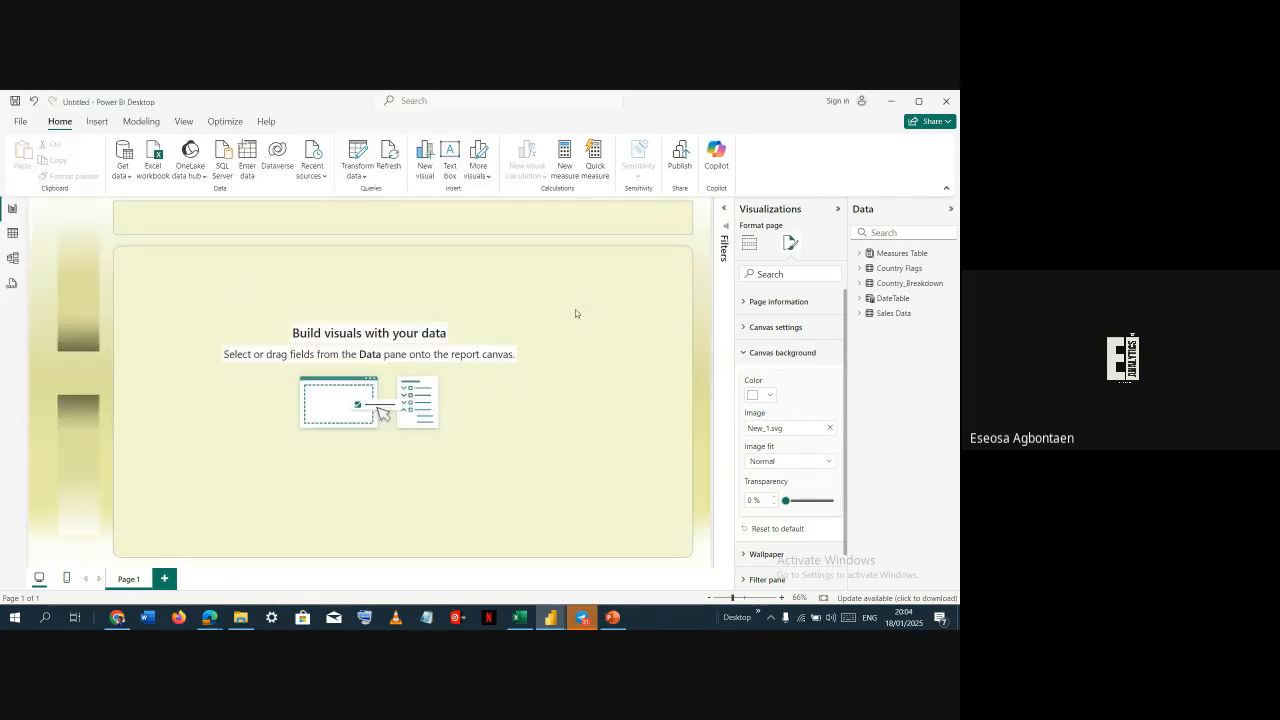
Look at the Class Dashboard 2 reference report, then return to the new report
{"action": "key", "text": "alt+Tab"}
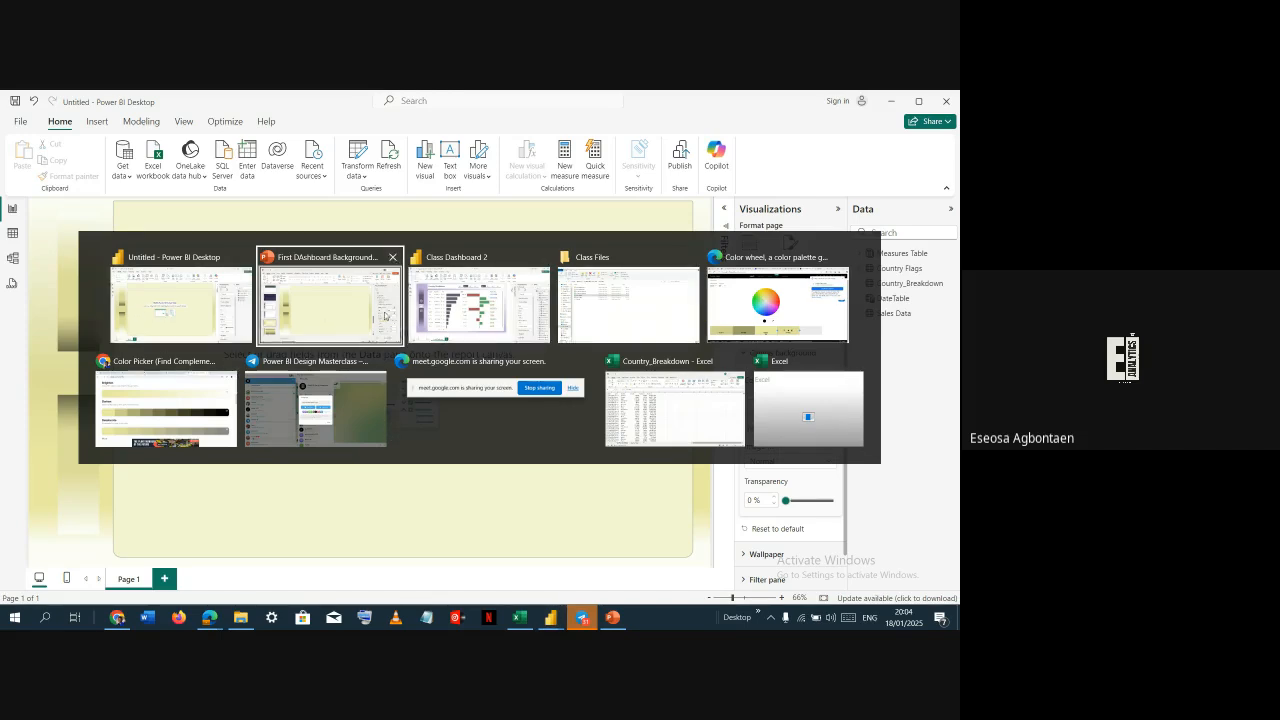
{"action": "left_click", "coordinate": [480, 336]}
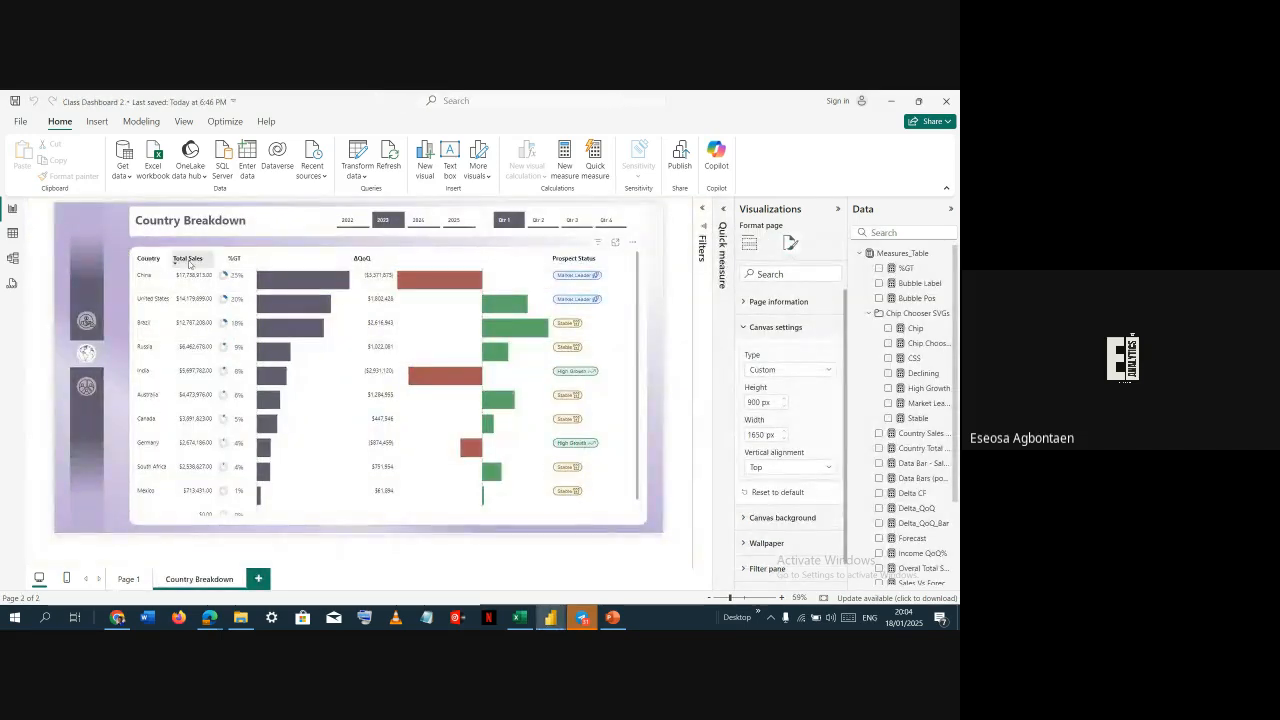
{"action": "key", "text": "alt+Tab"}
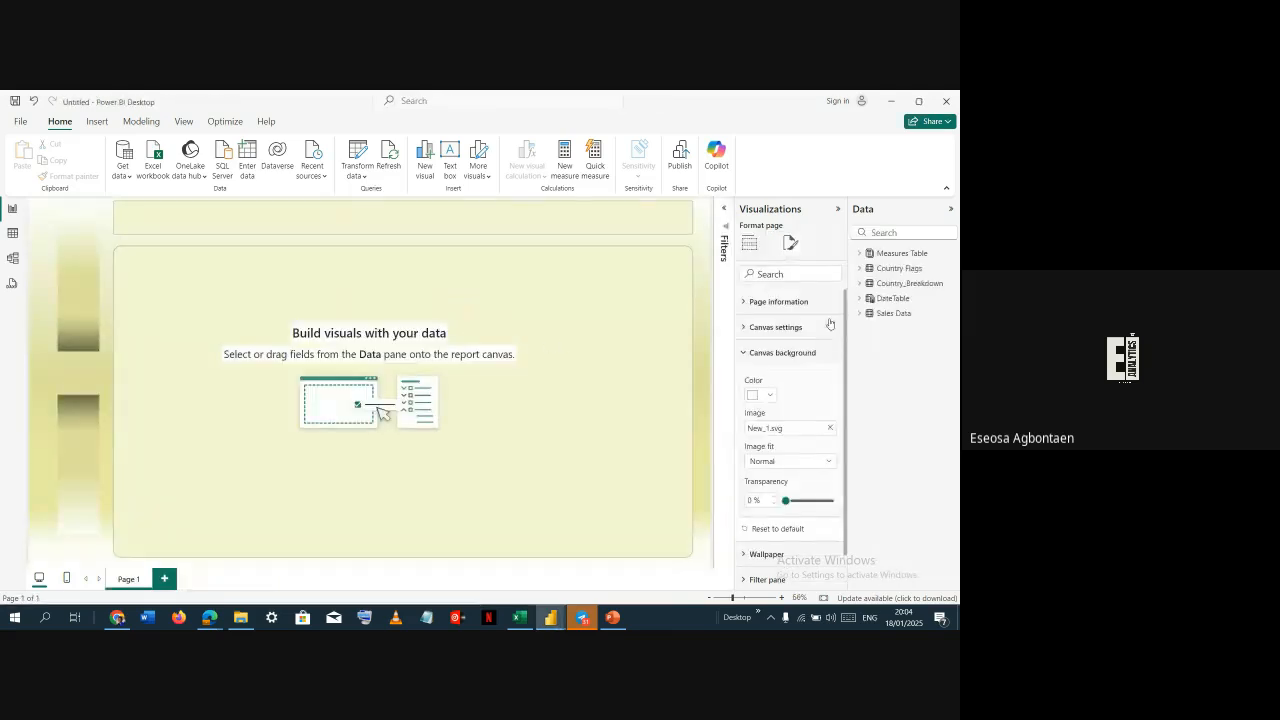
Add a table visual in the main panel's top-left corner showing Country from Country_Breakdown
{"action": "left_click", "coordinate": [750, 244]}
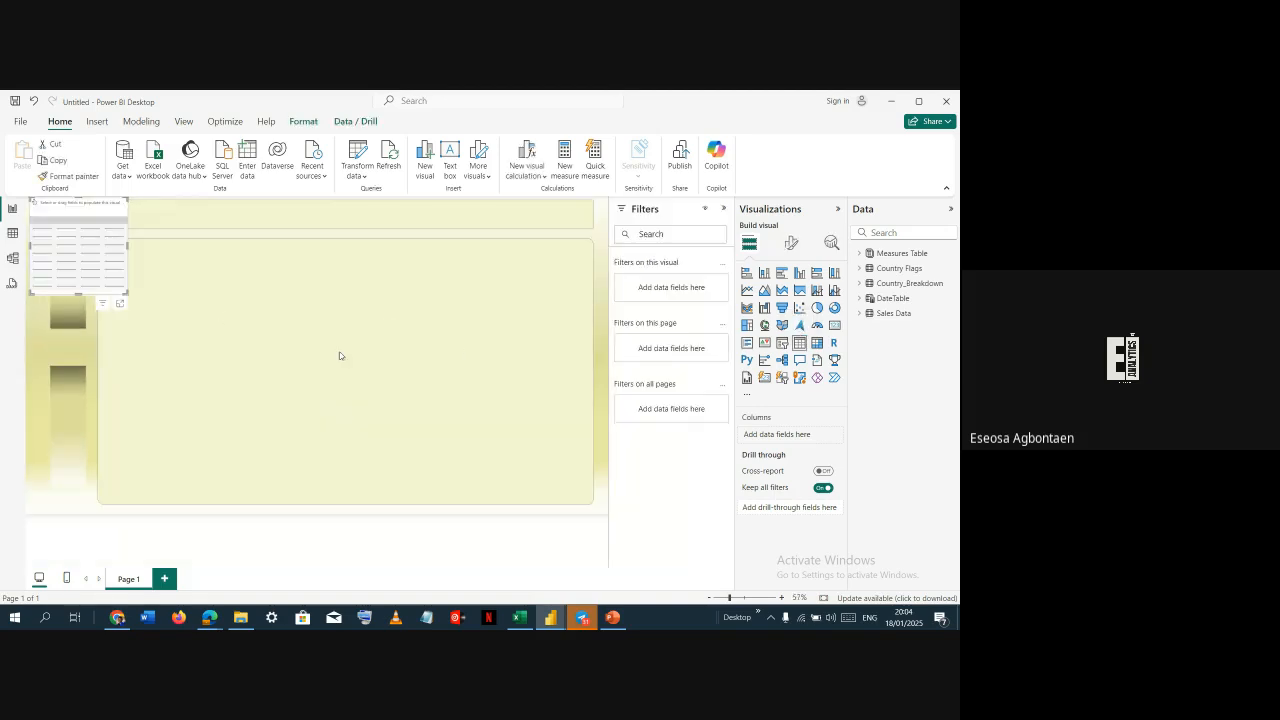
{"action": "left_click_drag", "start_coordinate": [82, 213], "coordinate": [157, 261]}
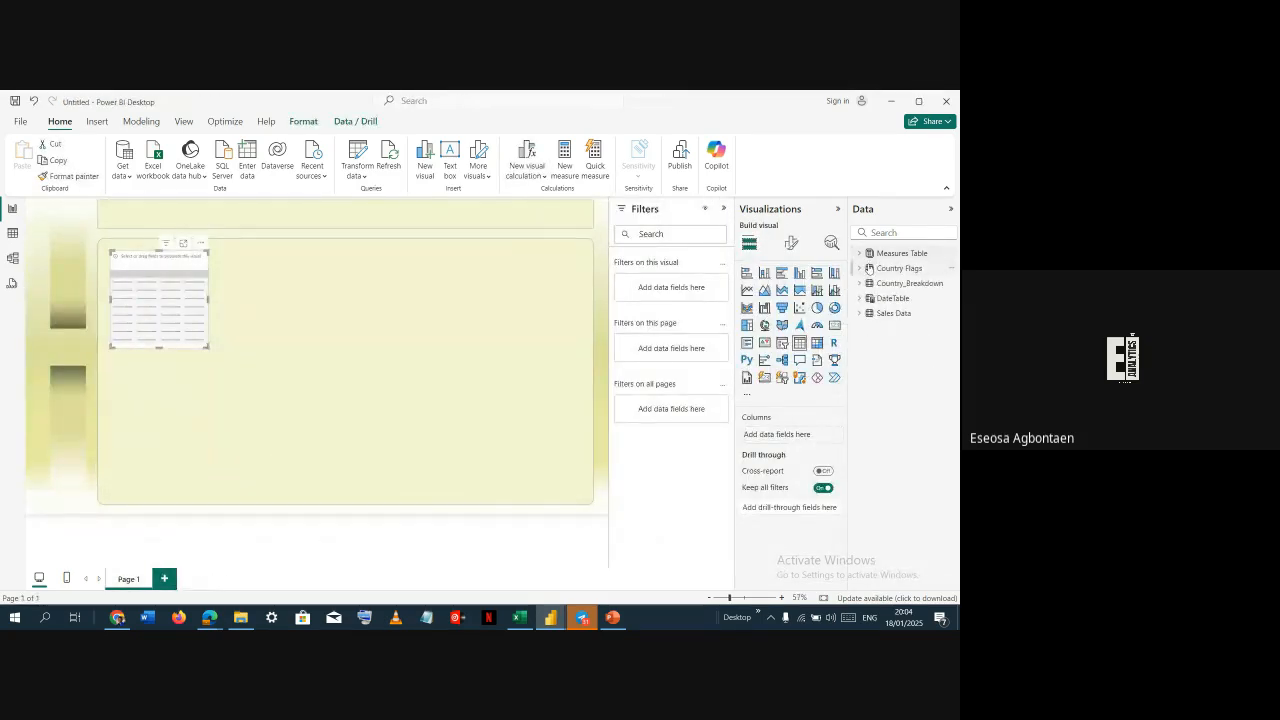
{"action": "left_click", "coordinate": [866, 284]}
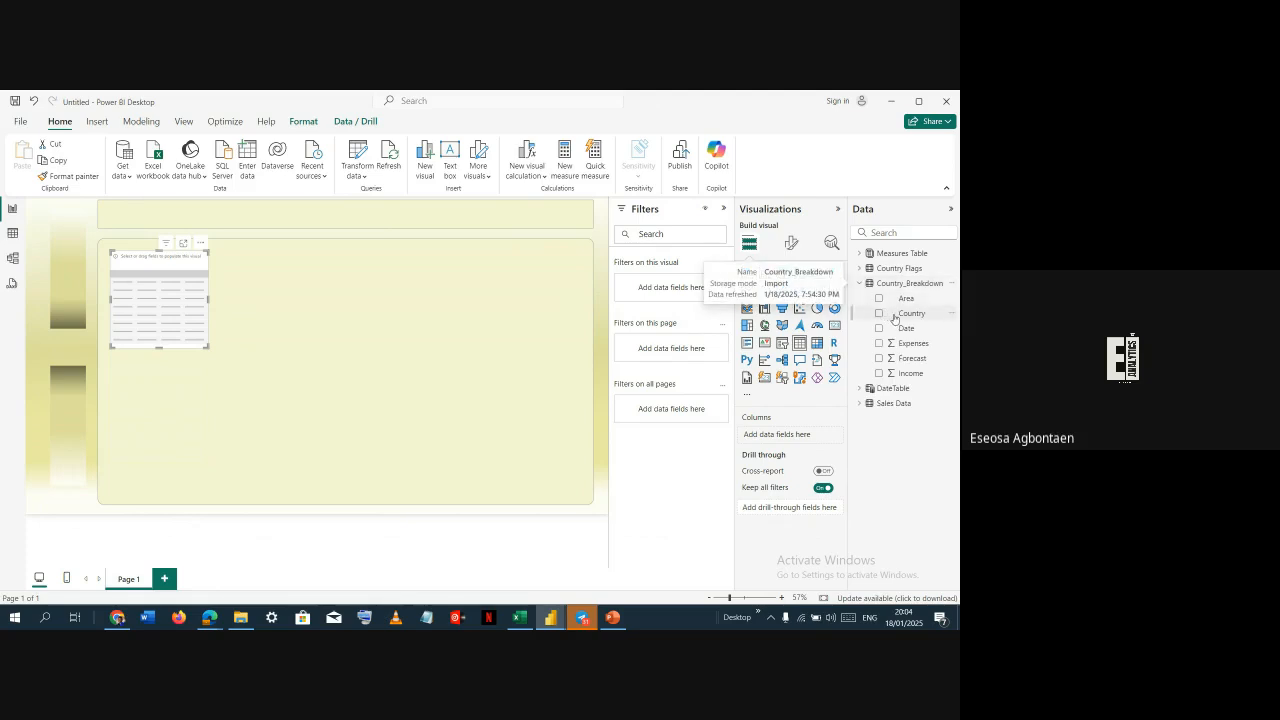
{"action": "left_click", "coordinate": [879, 314]}
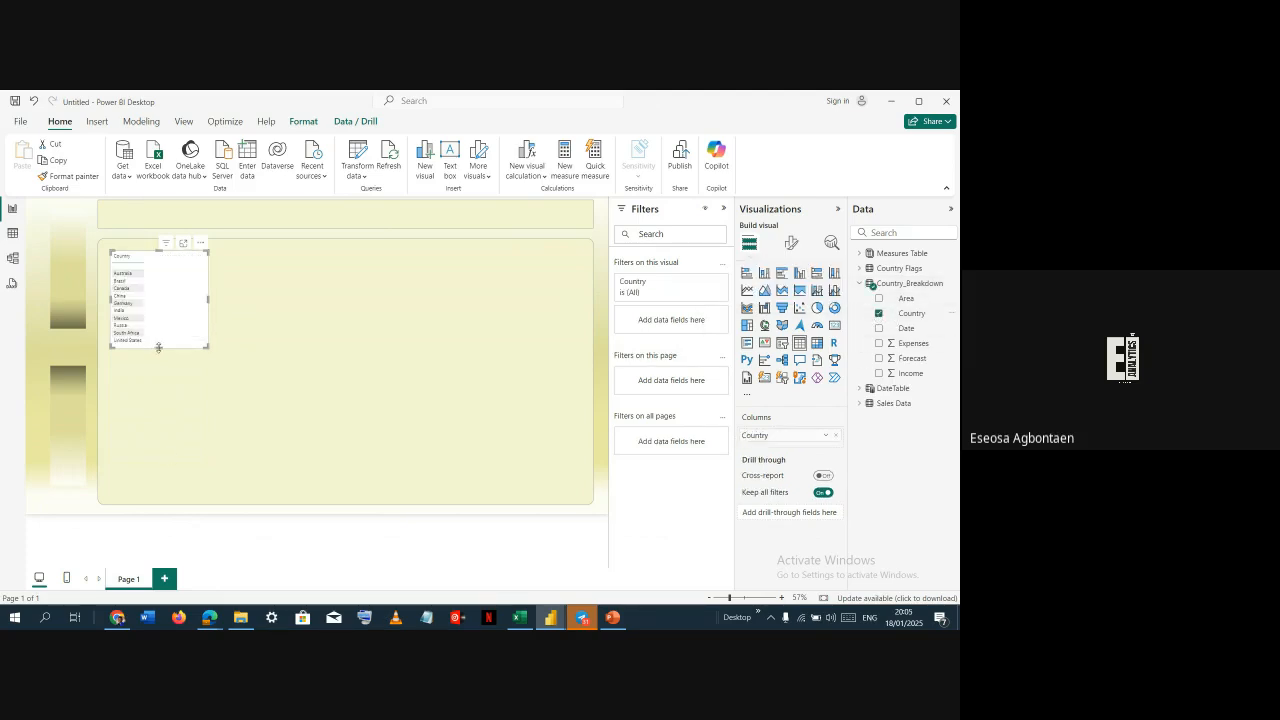
{"action": "left_click_drag", "start_coordinate": [158, 347], "coordinate": [160, 358]}
Set the table's style preset to None
{"action": "left_click", "coordinate": [791, 243]}
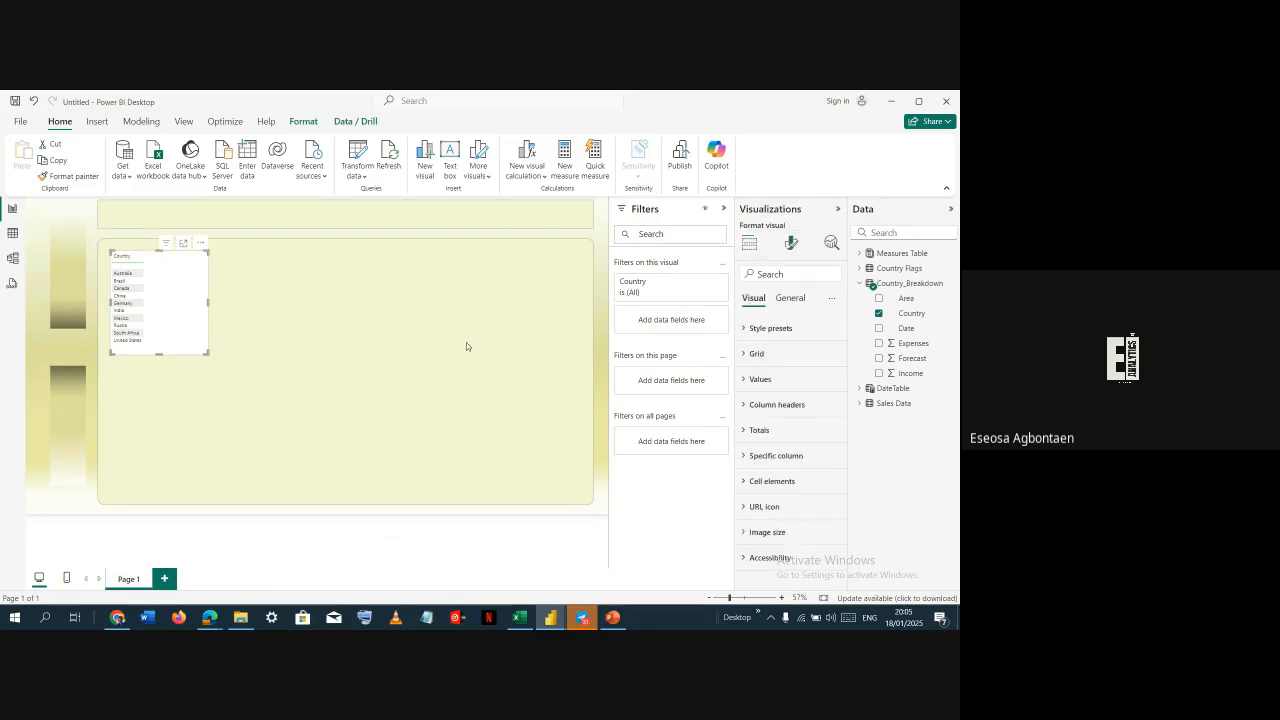
{"action": "left_click", "coordinate": [790, 330]}
{"action": "left_click", "coordinate": [784, 371]}
{"action": "left_click", "coordinate": [760, 400]}
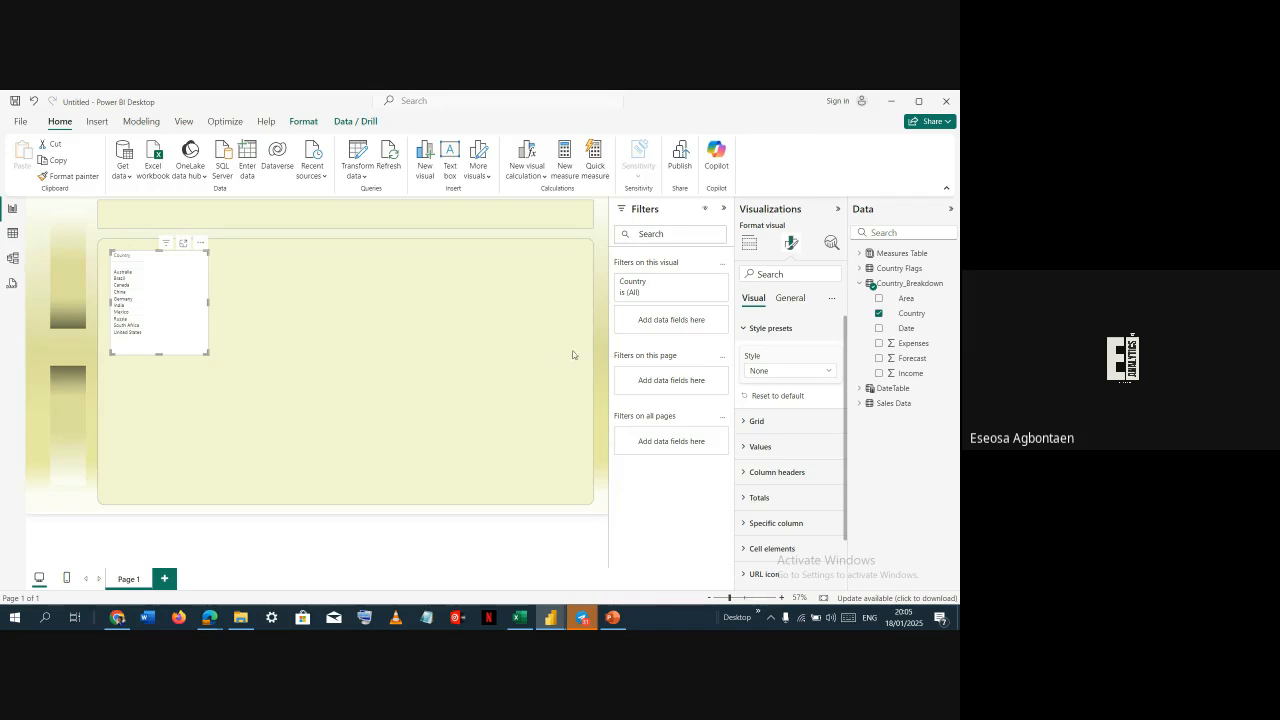
{"action": "left_click", "coordinate": [770, 328]}
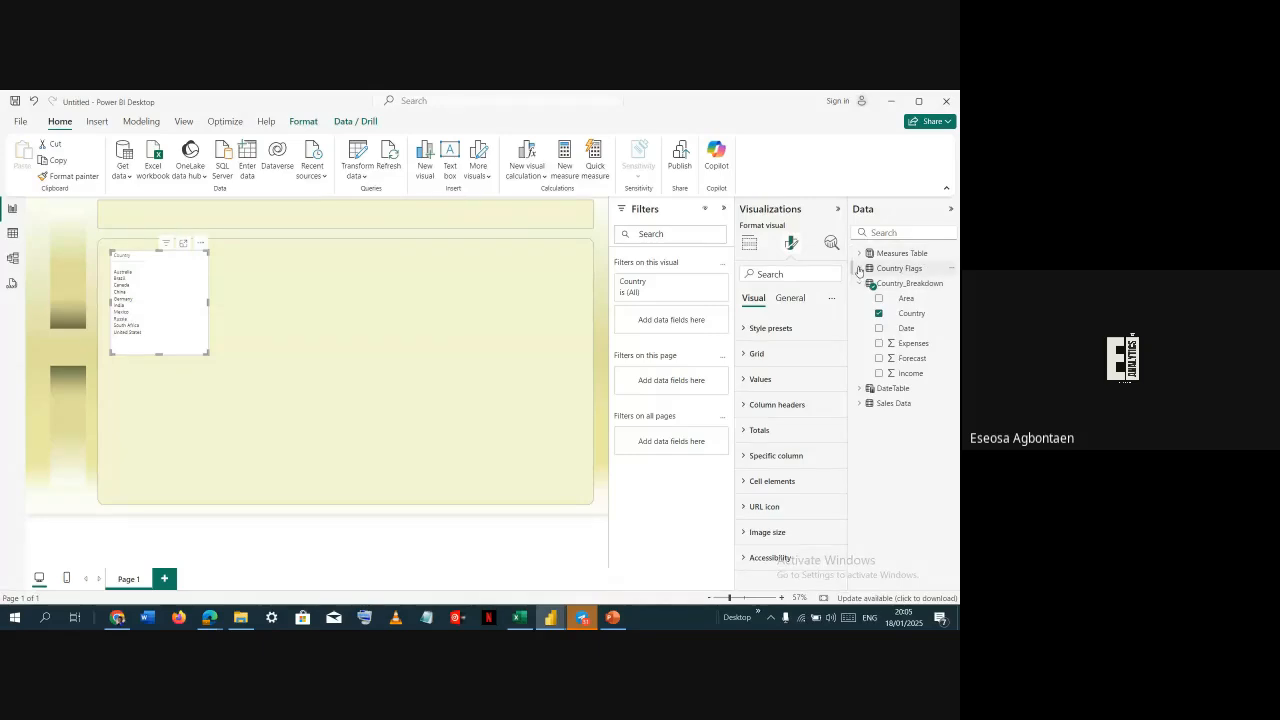
Add the Country Total Sales measure from the Measures Table to the table
{"action": "left_click", "coordinate": [859, 283]}
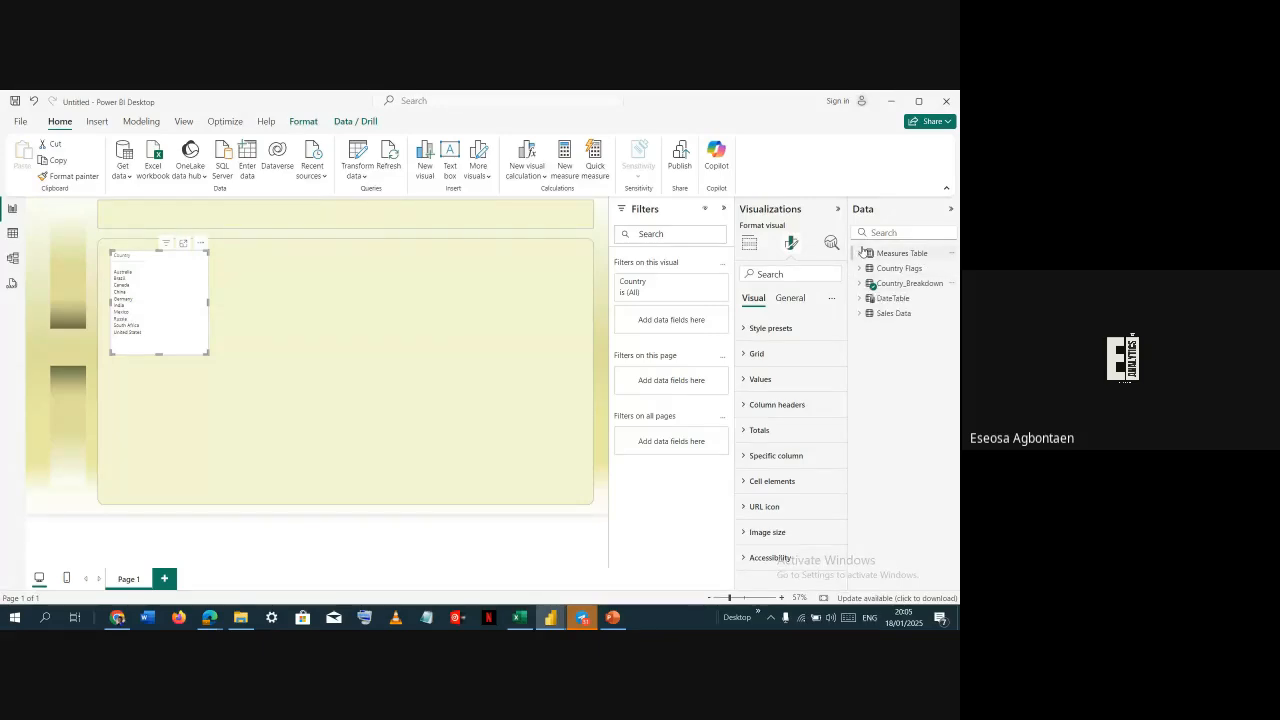
{"action": "left_click", "coordinate": [860, 253]}
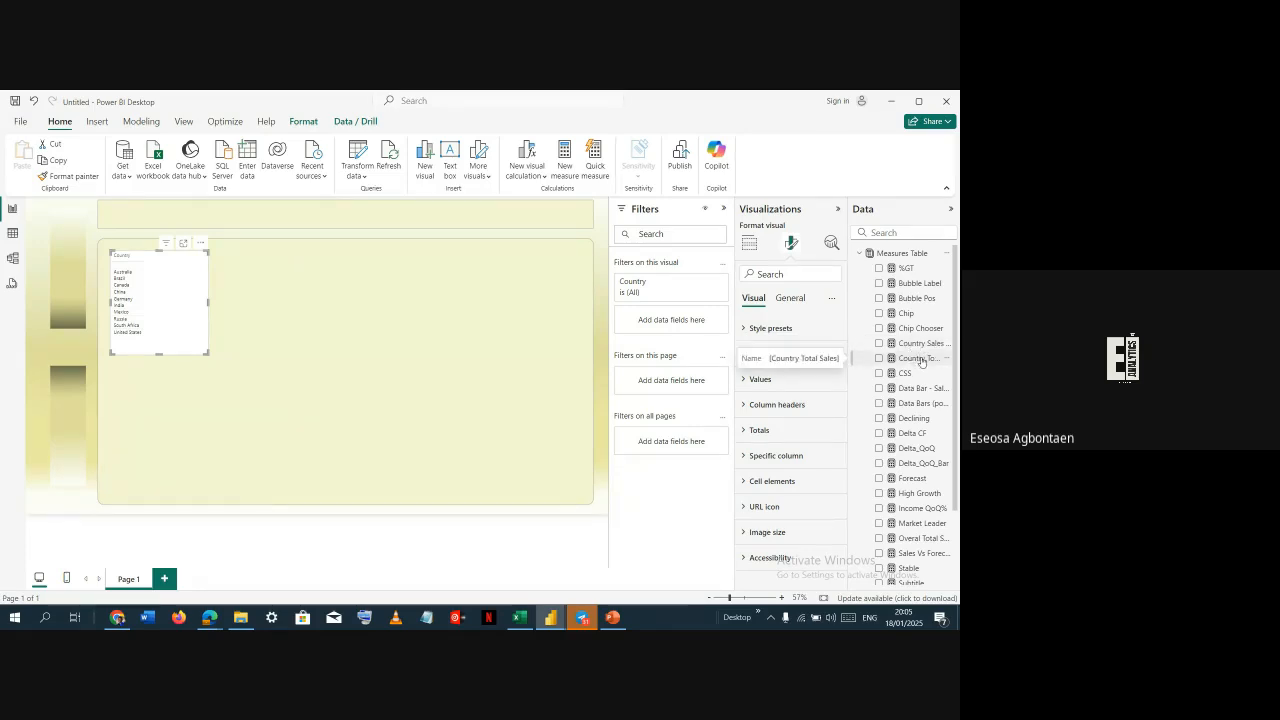
{"action": "left_click", "coordinate": [879, 358]}
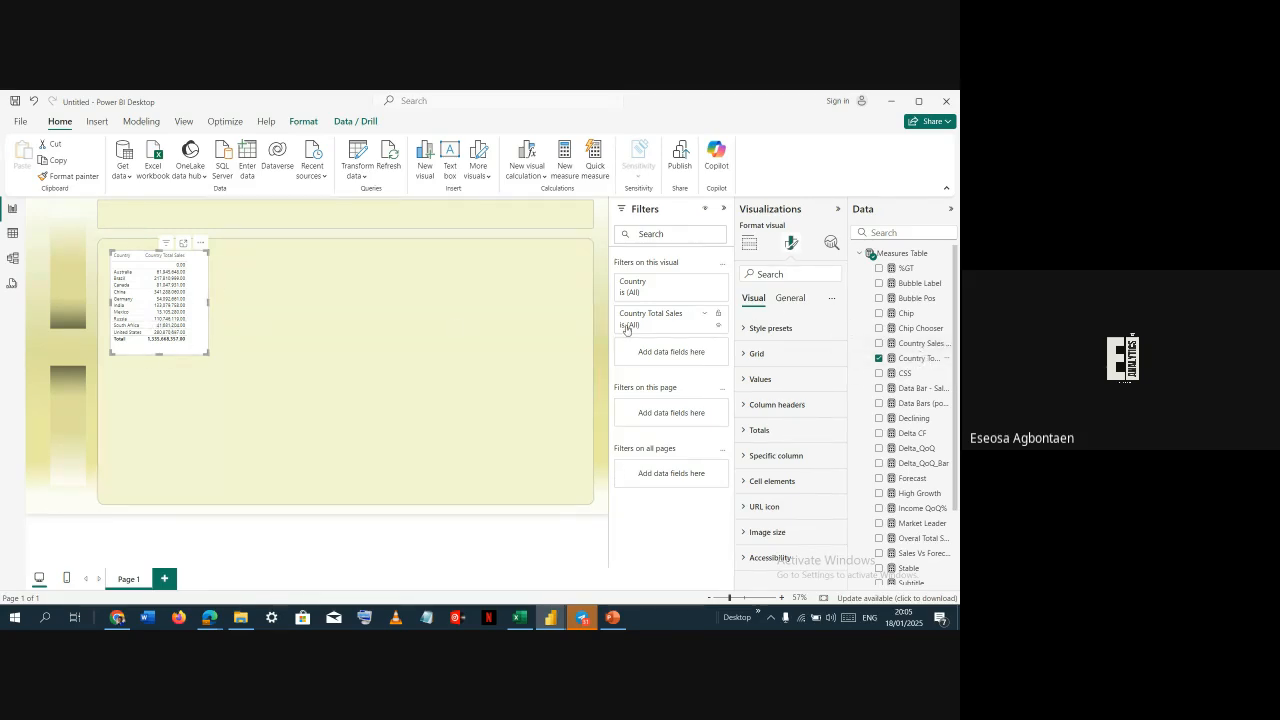
Filter the table's Country field to exclude (Blank)
{"action": "left_click", "coordinate": [703, 283]}
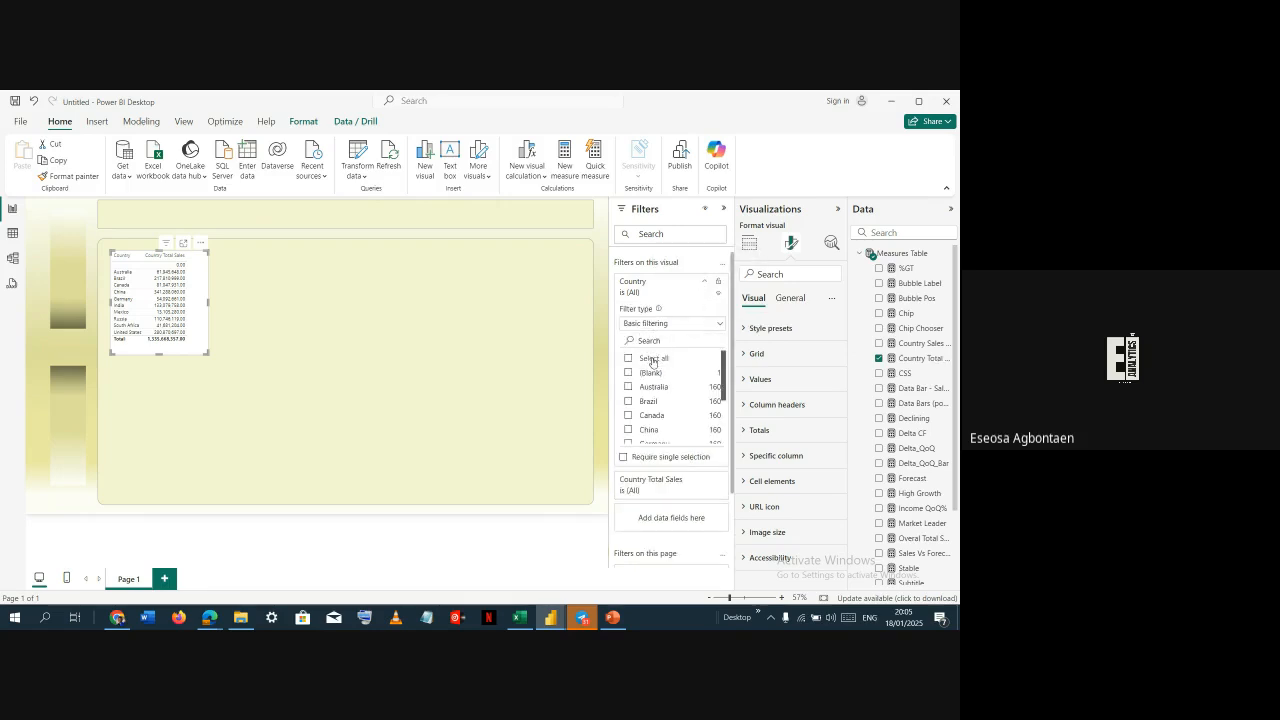
{"action": "left_click", "coordinate": [652, 359]}
{"action": "left_click", "coordinate": [628, 373]}
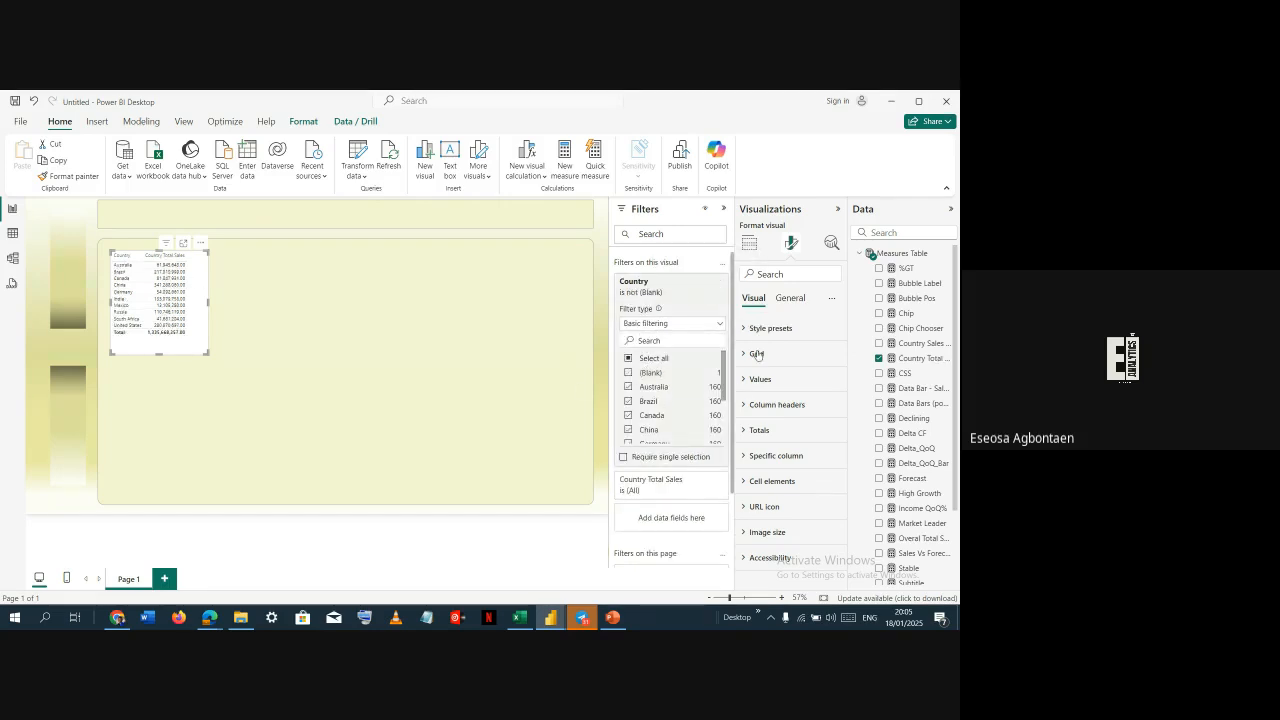
Format the Country Total Sales measure as Currency with thousands separators
{"action": "left_click", "coordinate": [918, 358]}
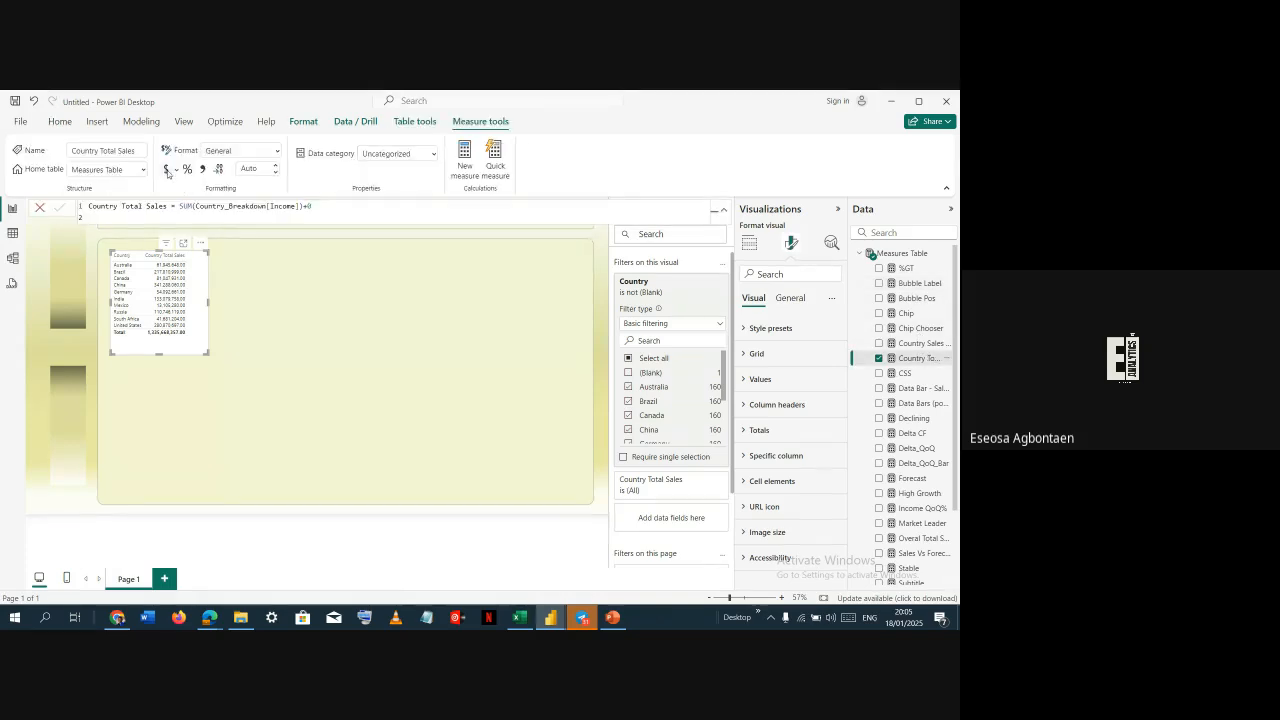
{"action": "left_click", "coordinate": [202, 168]}
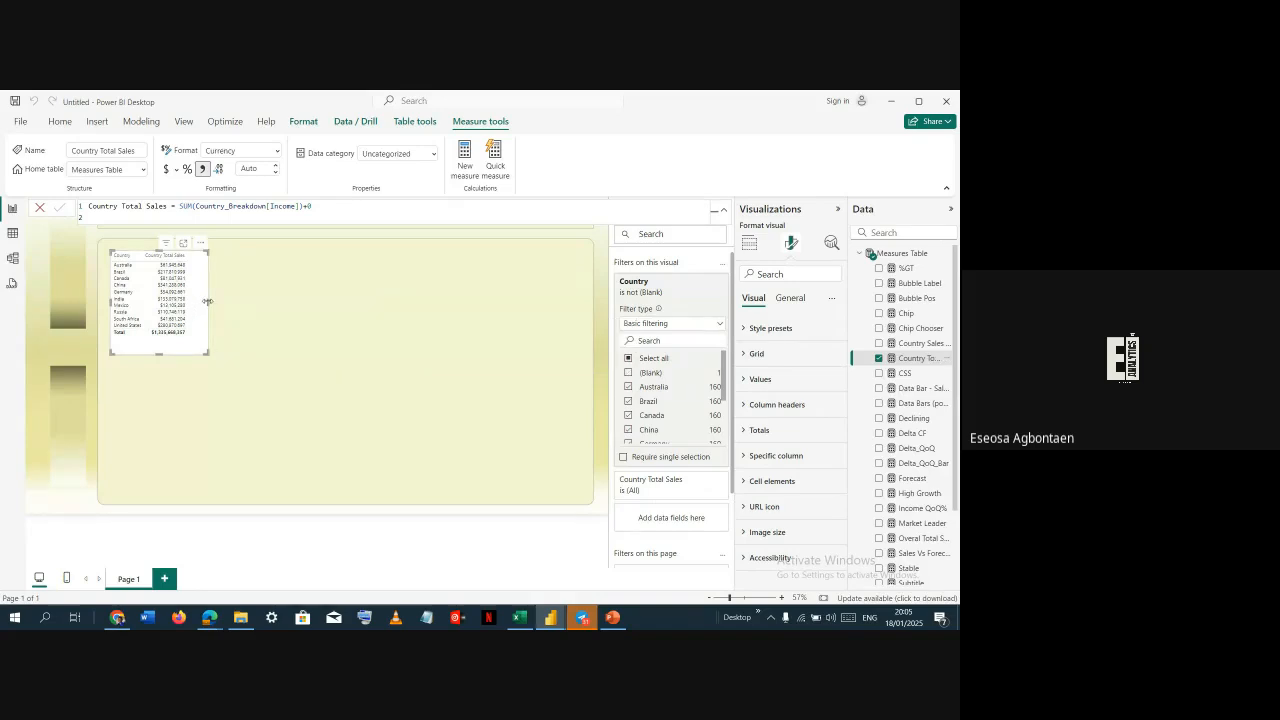
Turn off the table's totals and sort it by Country Total Sales descending
{"action": "left_click", "coordinate": [790, 433]}
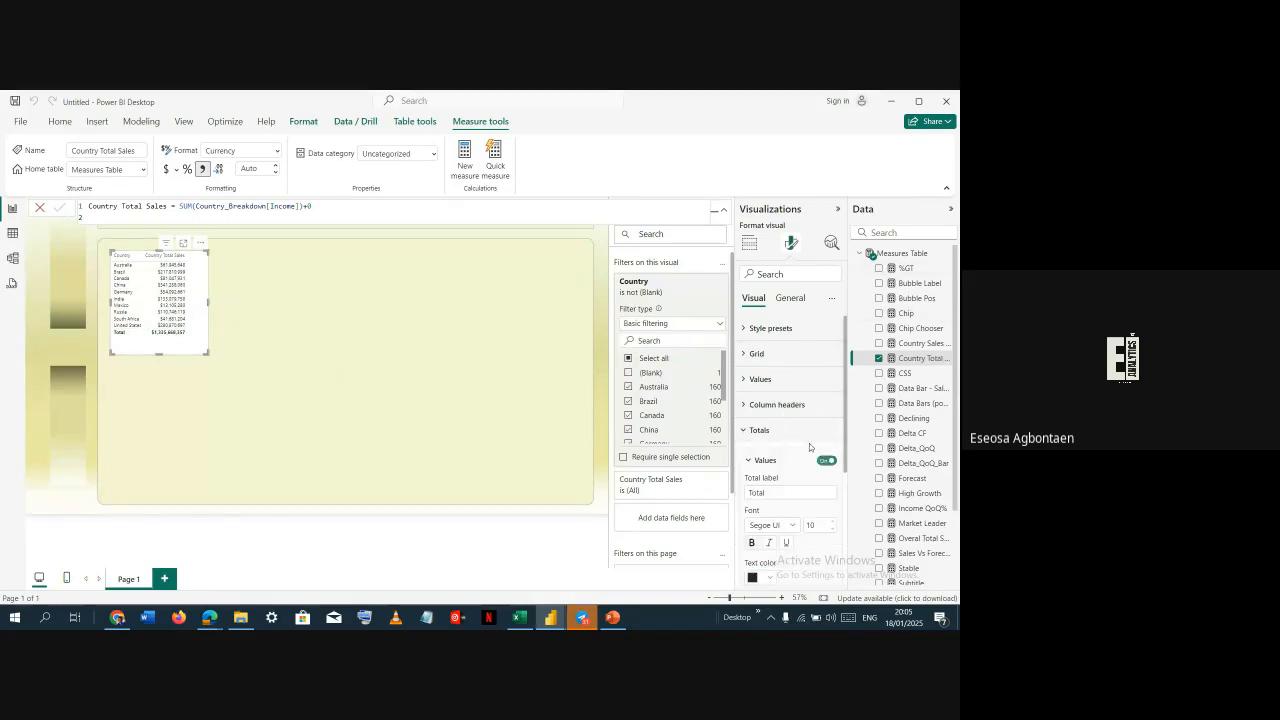
{"action": "left_click", "coordinate": [829, 463]}
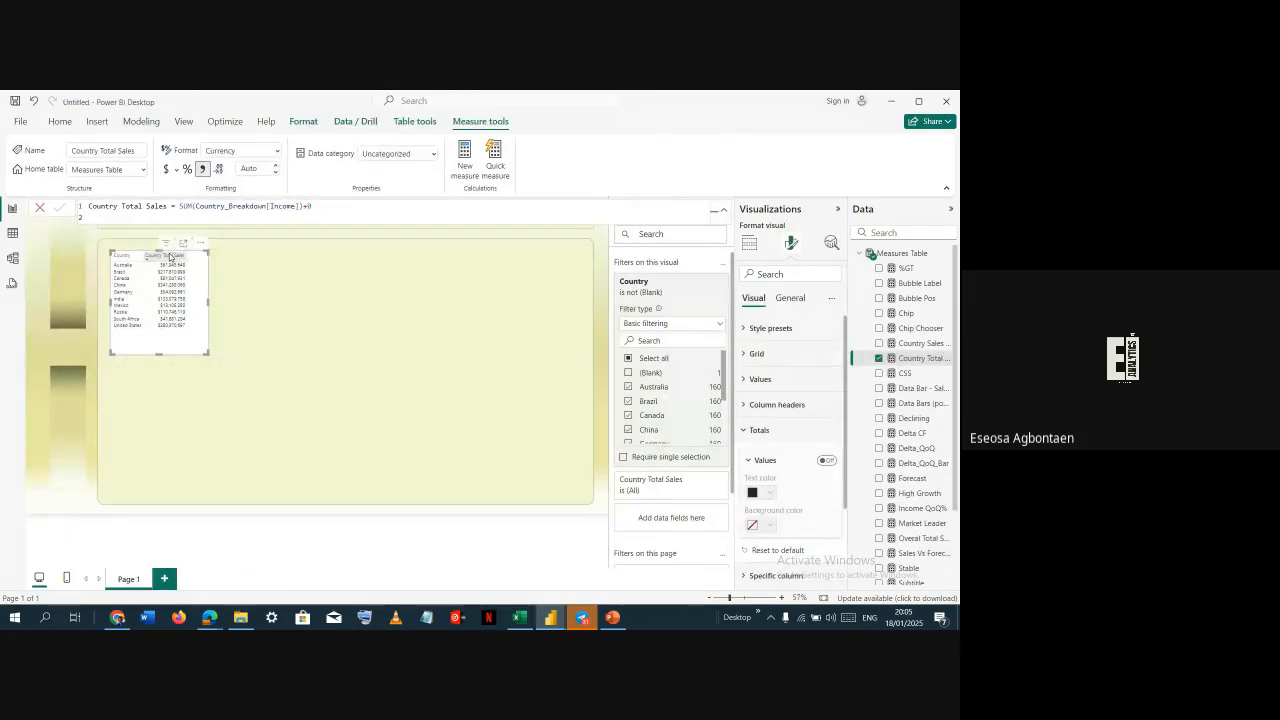
{"action": "left_click", "coordinate": [171, 256]}
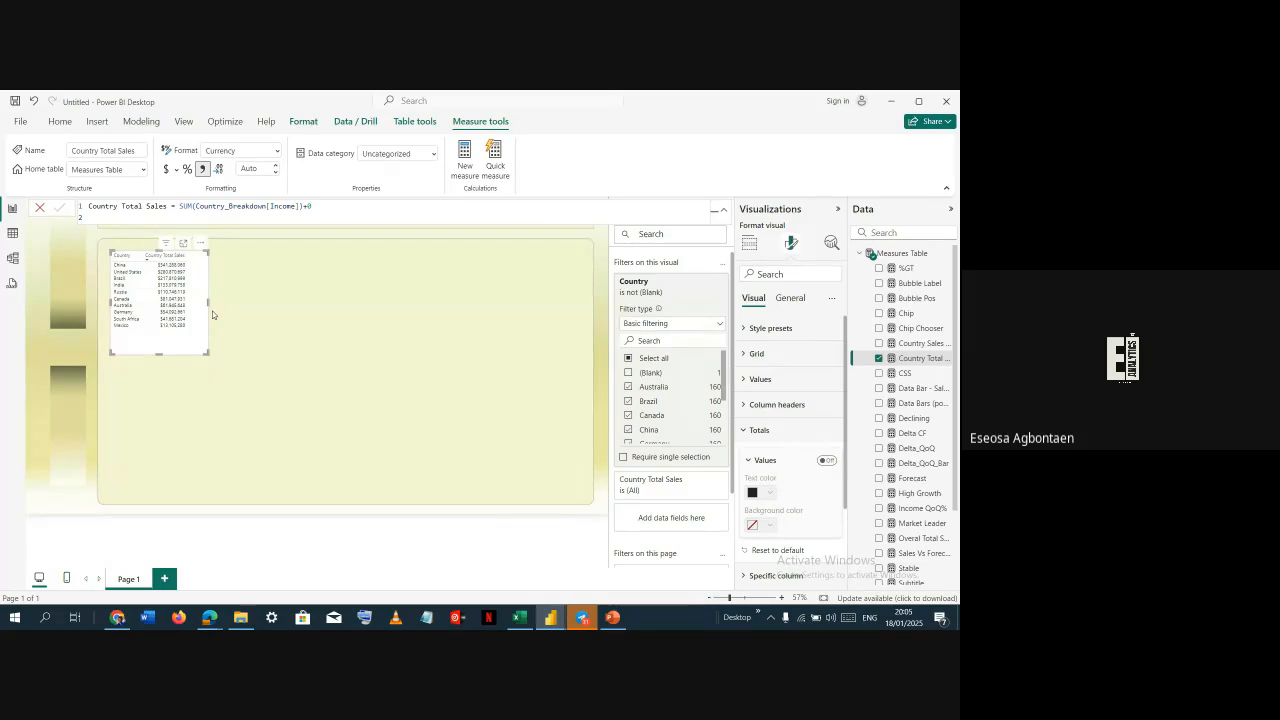
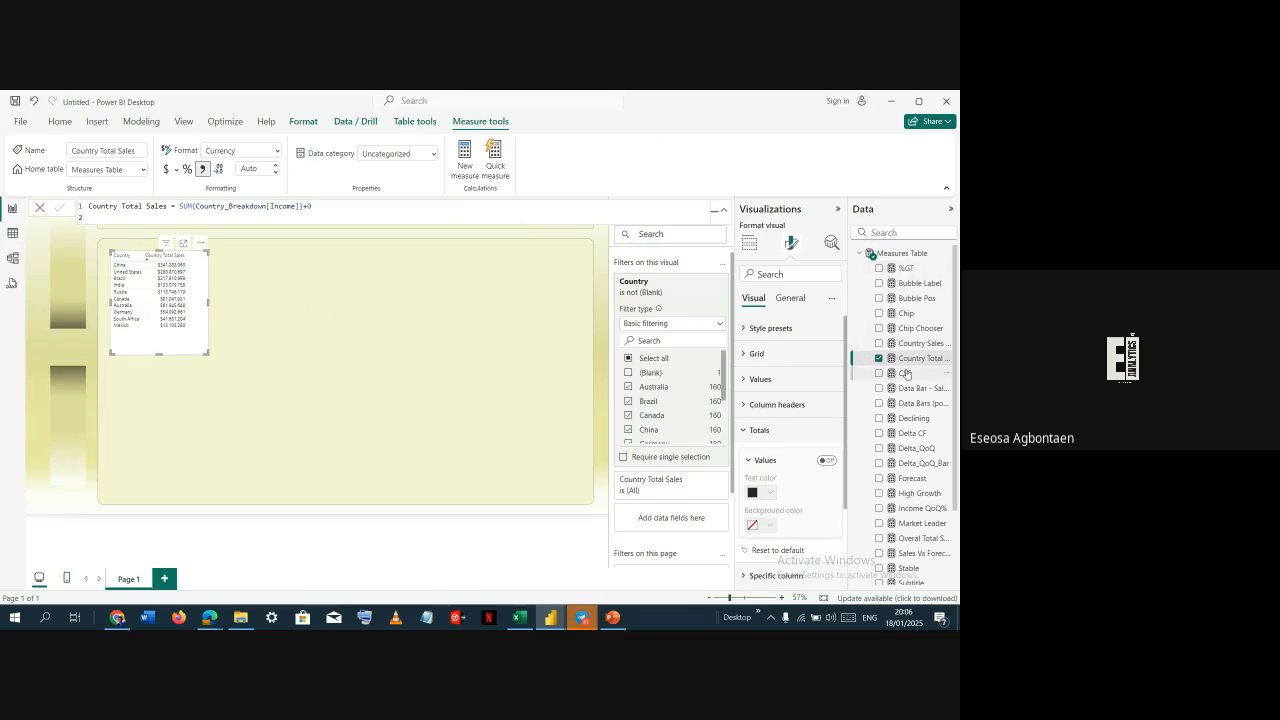
Inspect the columns used in the reference dashboard's Country Breakdown table visual
{"action": "key", "text": "alt+Tab"}
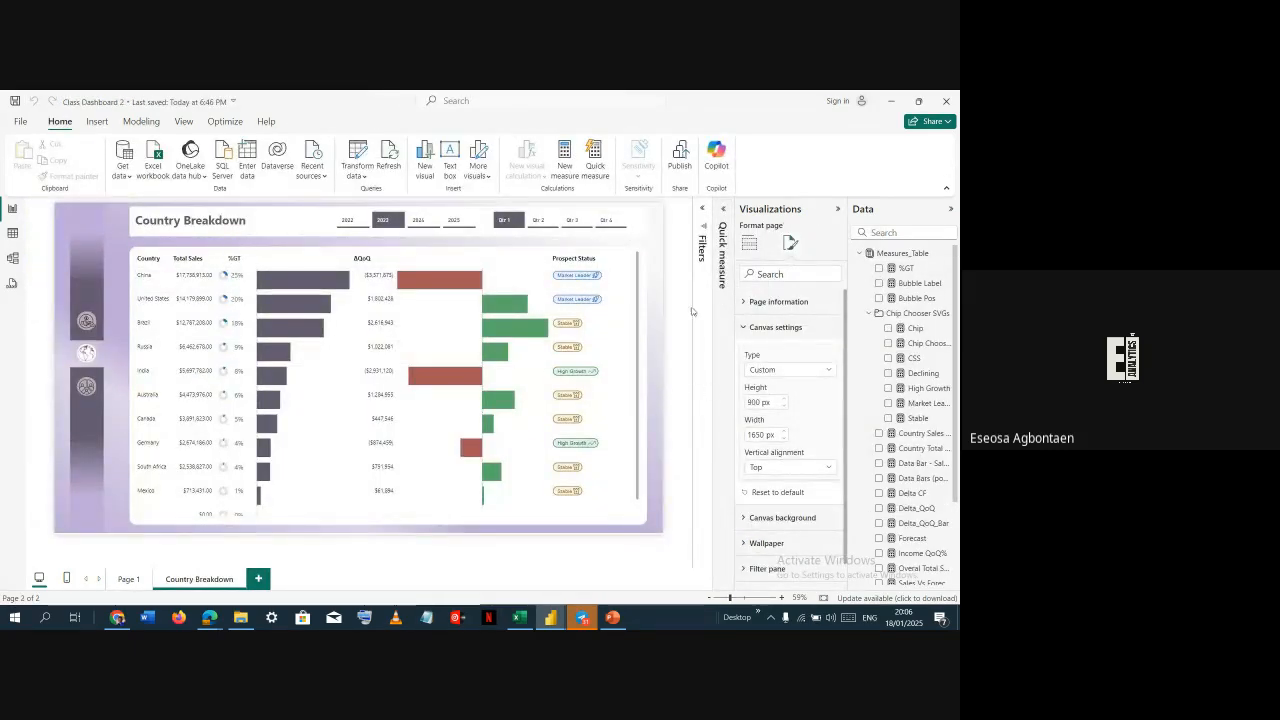
{"action": "left_click", "coordinate": [751, 245]}
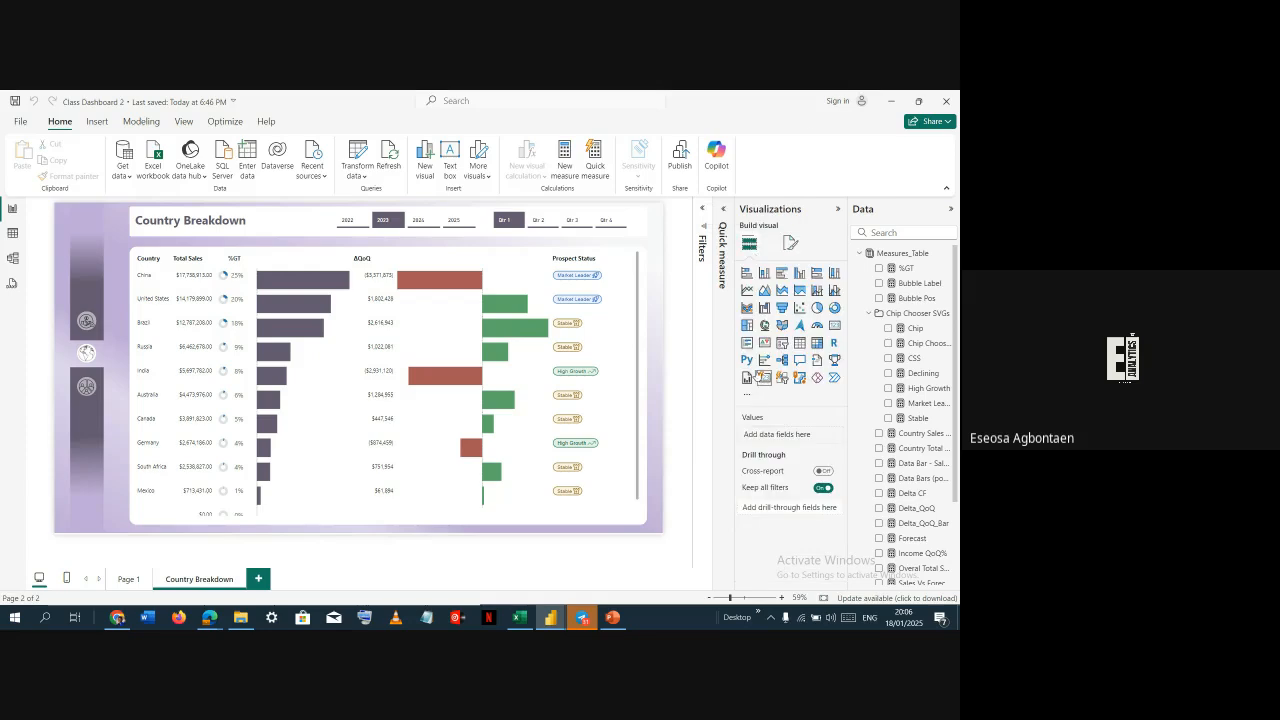
{"action": "left_click", "coordinate": [629, 264]}
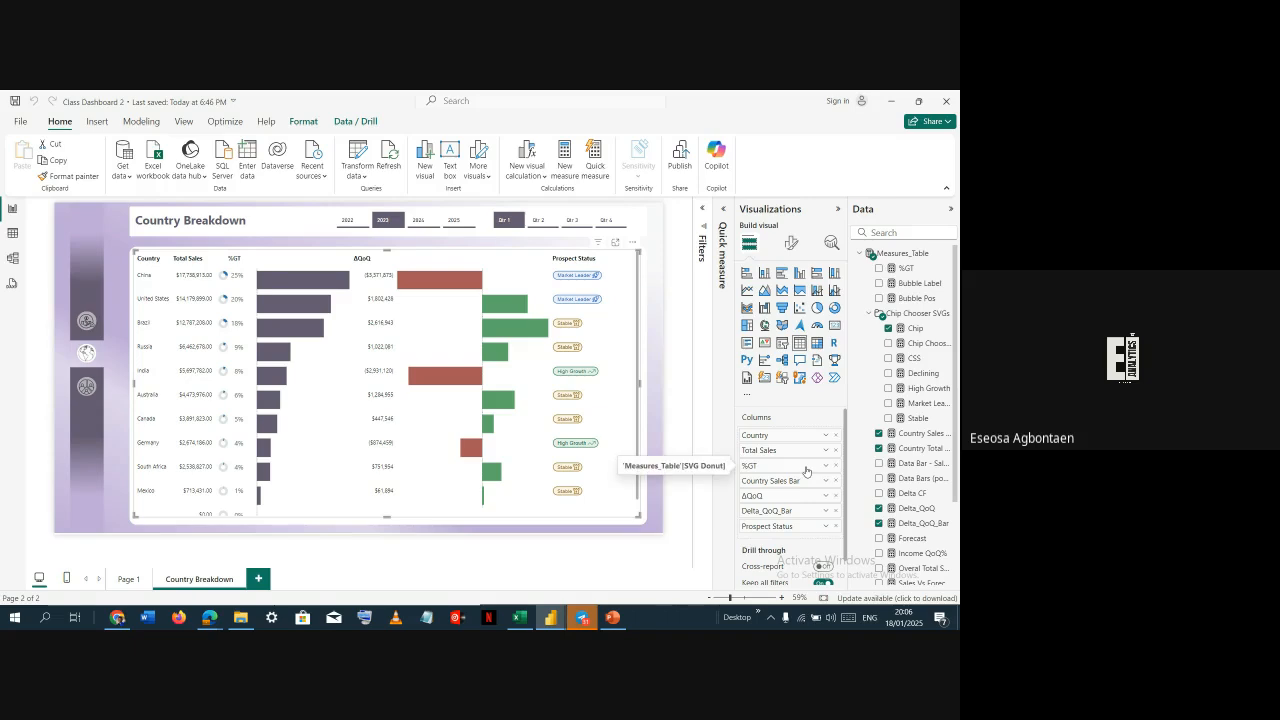
{"action": "key", "text": "alt+Tab"}
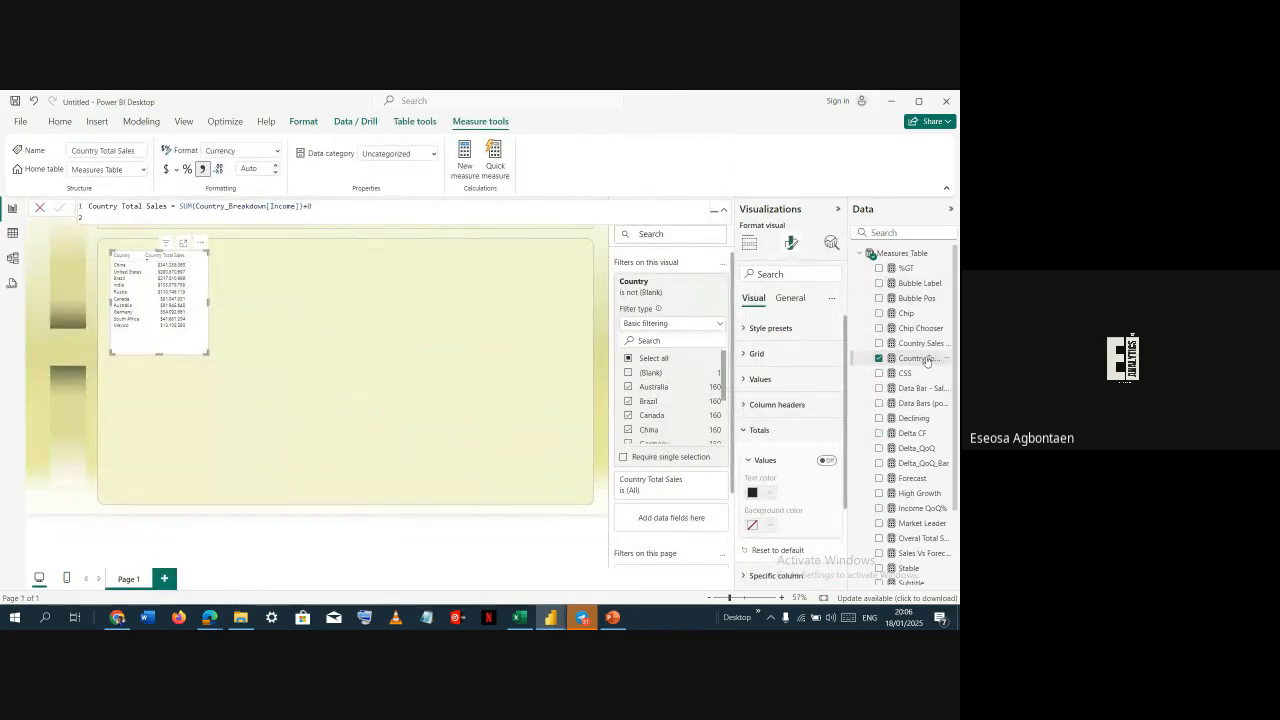
Open the SVG Donut measure's formula and compare it with the reference dashboard's donut column
{"action": "scroll", "coordinate": [915, 440], "scroll_direction": "down", "scroll_amount": 3}
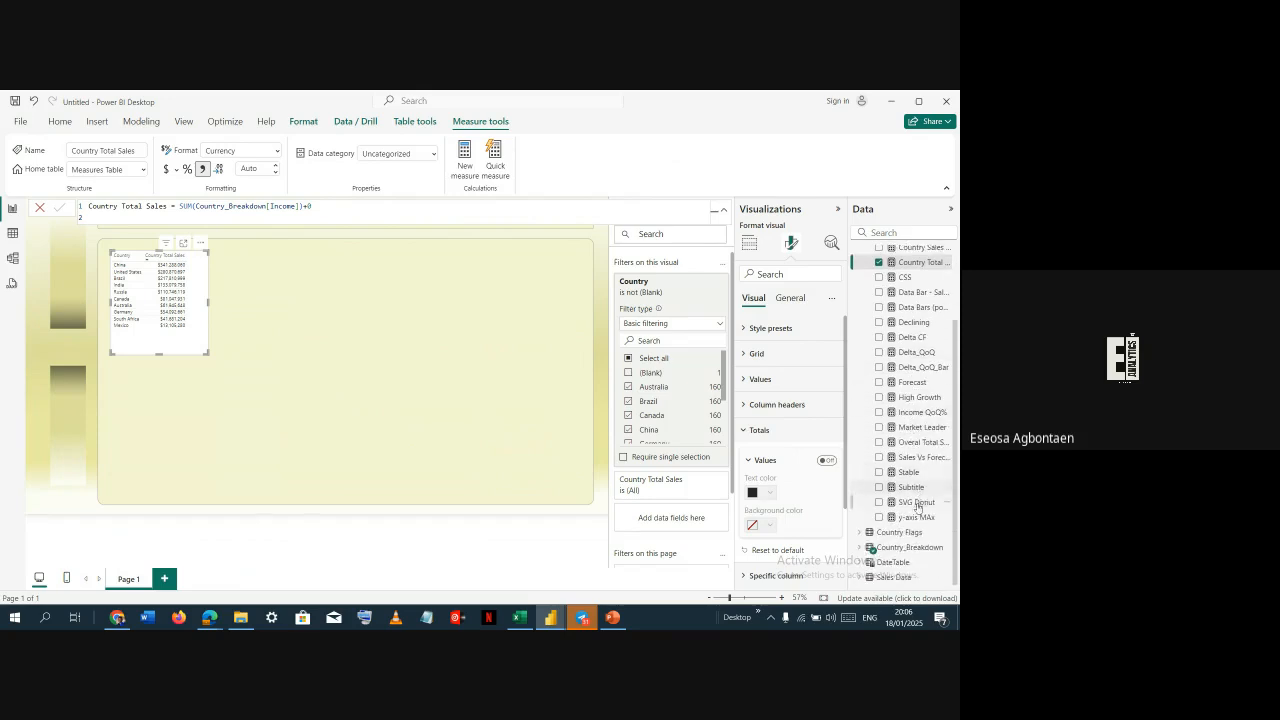
{"action": "left_click", "coordinate": [916, 503]}
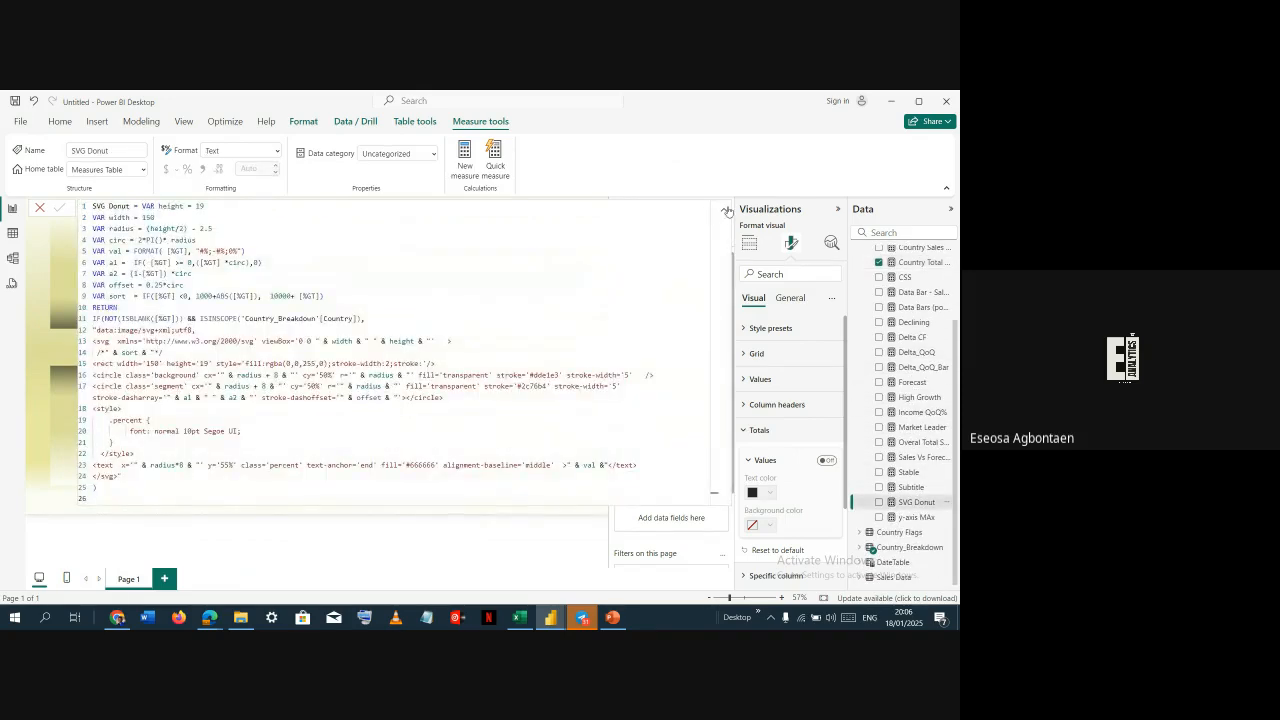
{"action": "left_click", "coordinate": [210, 251]}
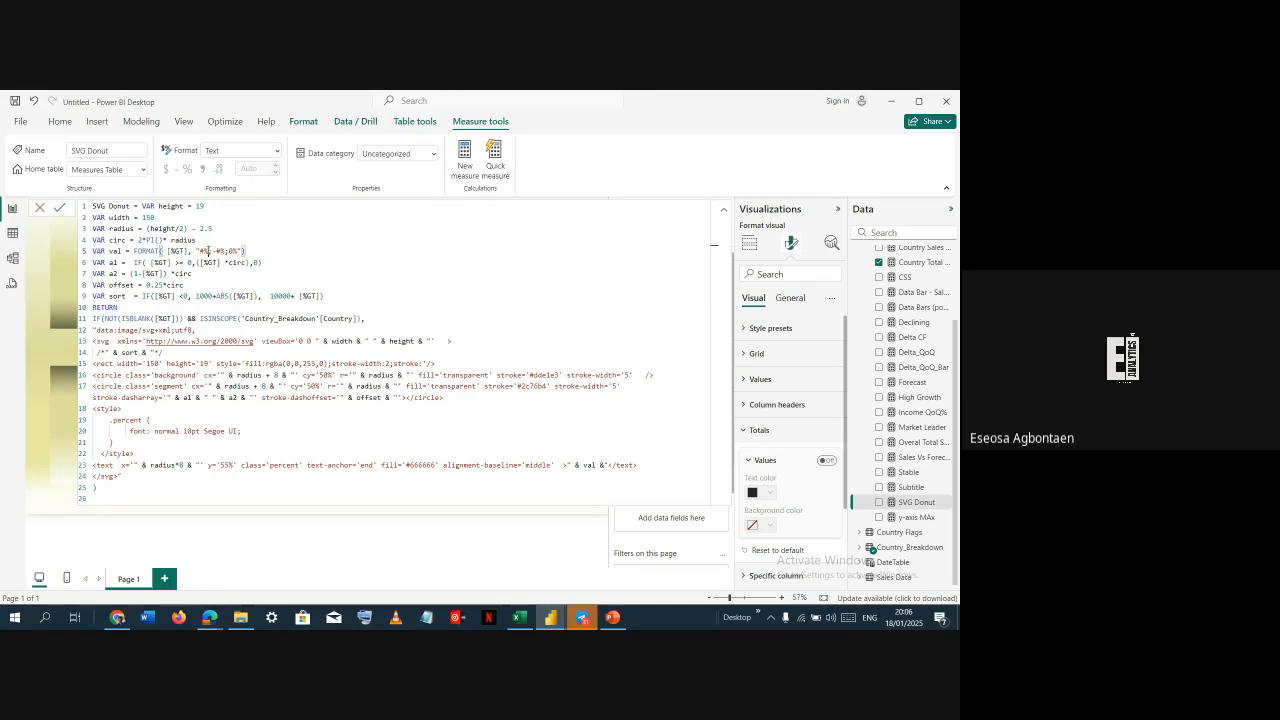
{"action": "key", "text": "alt+Tab"}
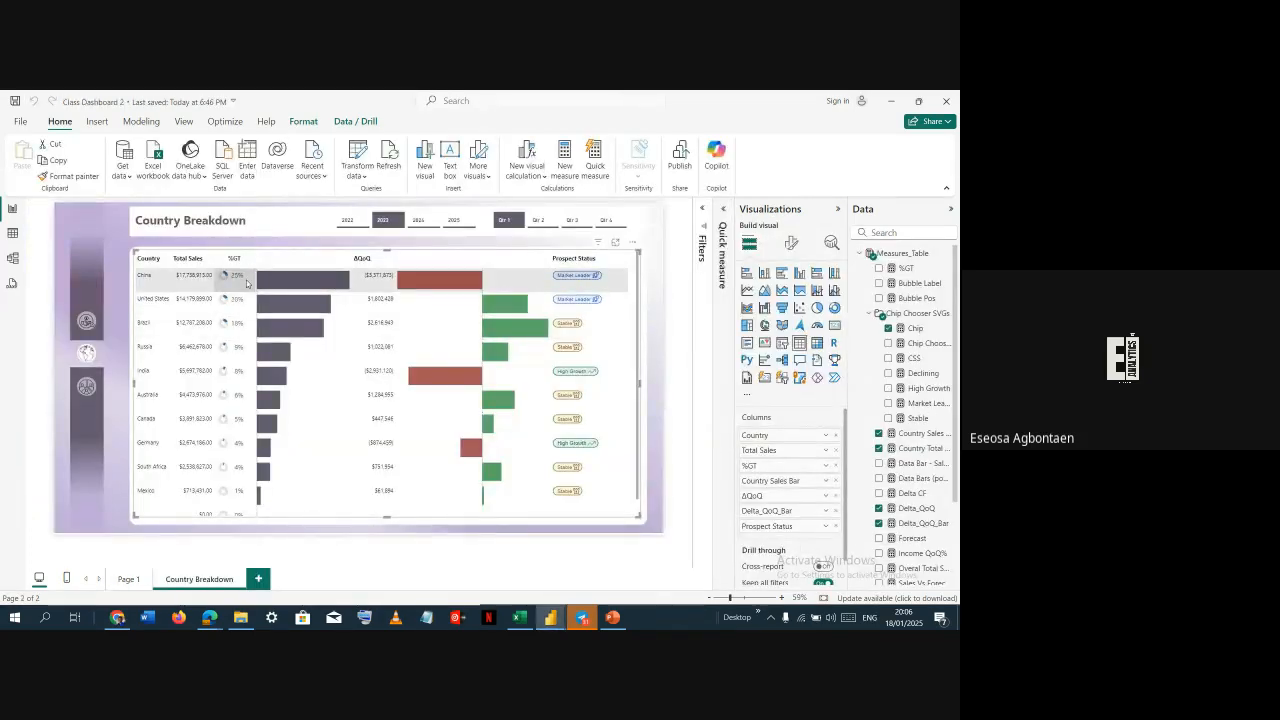
{"action": "key", "text": "alt+Tab"}
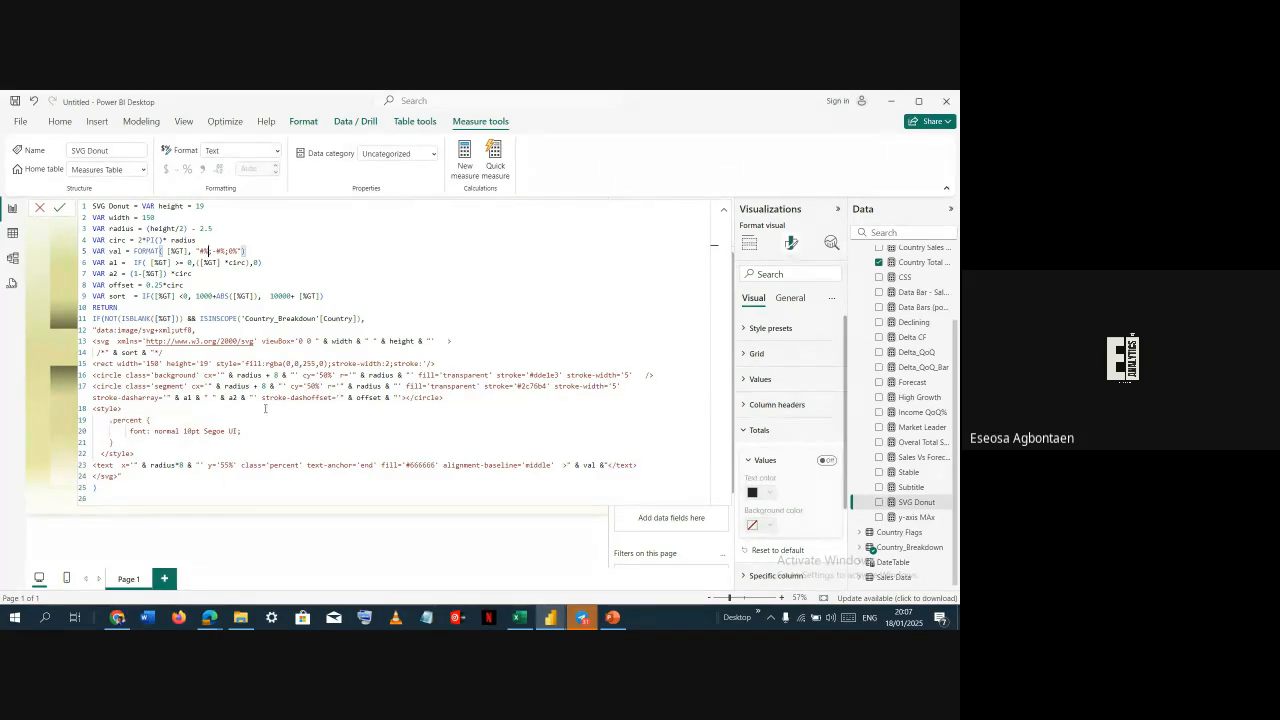
Examine the SVG Donut formula's variables for height, width, radius and the FORMAT percentage expression
{"action": "type", "text": ";"}
{"action": "left_click", "coordinate": [446, 307]}
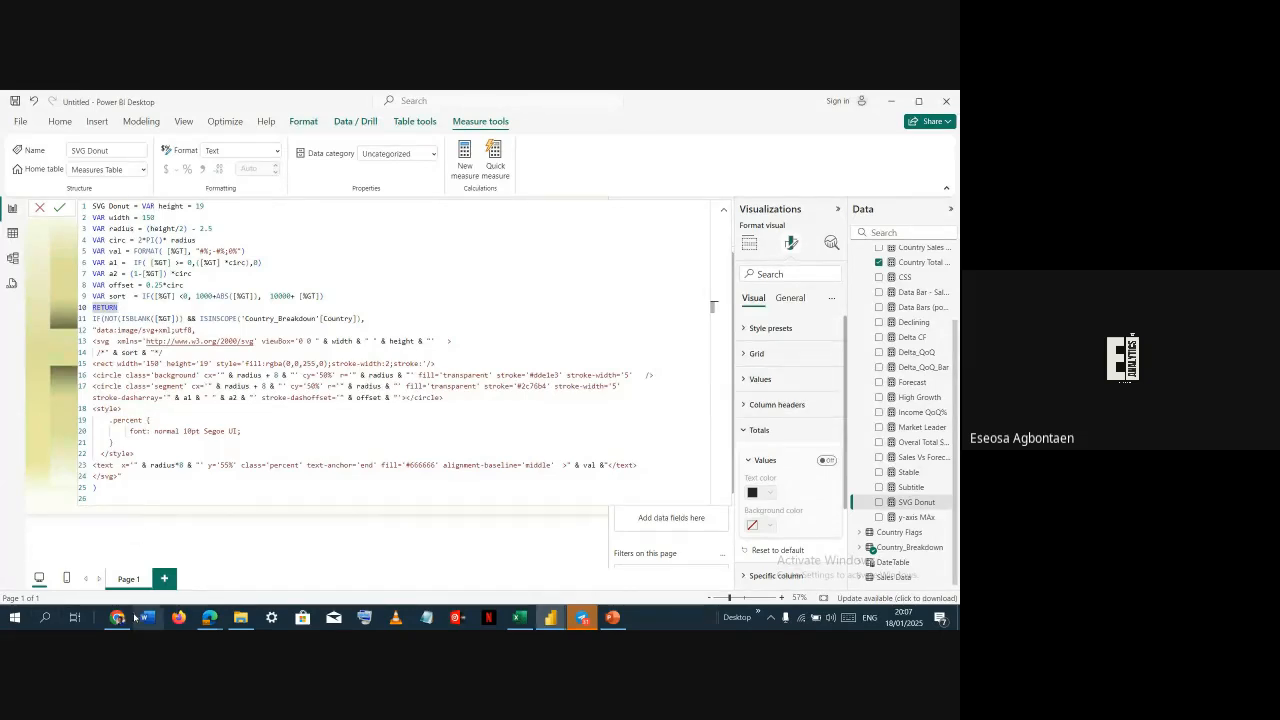
{"action": "mouse_move", "coordinate": [126, 604]}
{"action": "left_click", "coordinate": [278, 258]}
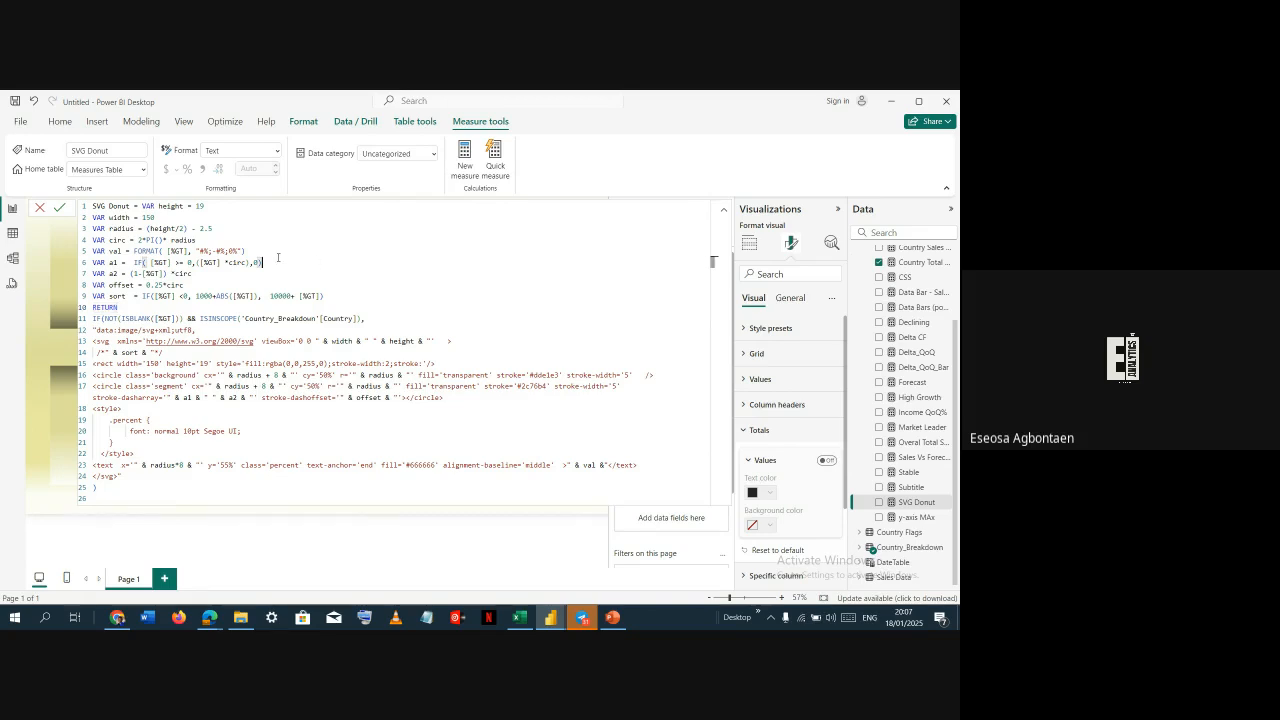
{"action": "left_click", "coordinate": [143, 207]}
{"action": "left_click_drag", "start_coordinate": [143, 207], "coordinate": [146, 206]}
{"action": "left_click", "coordinate": [109, 217]}
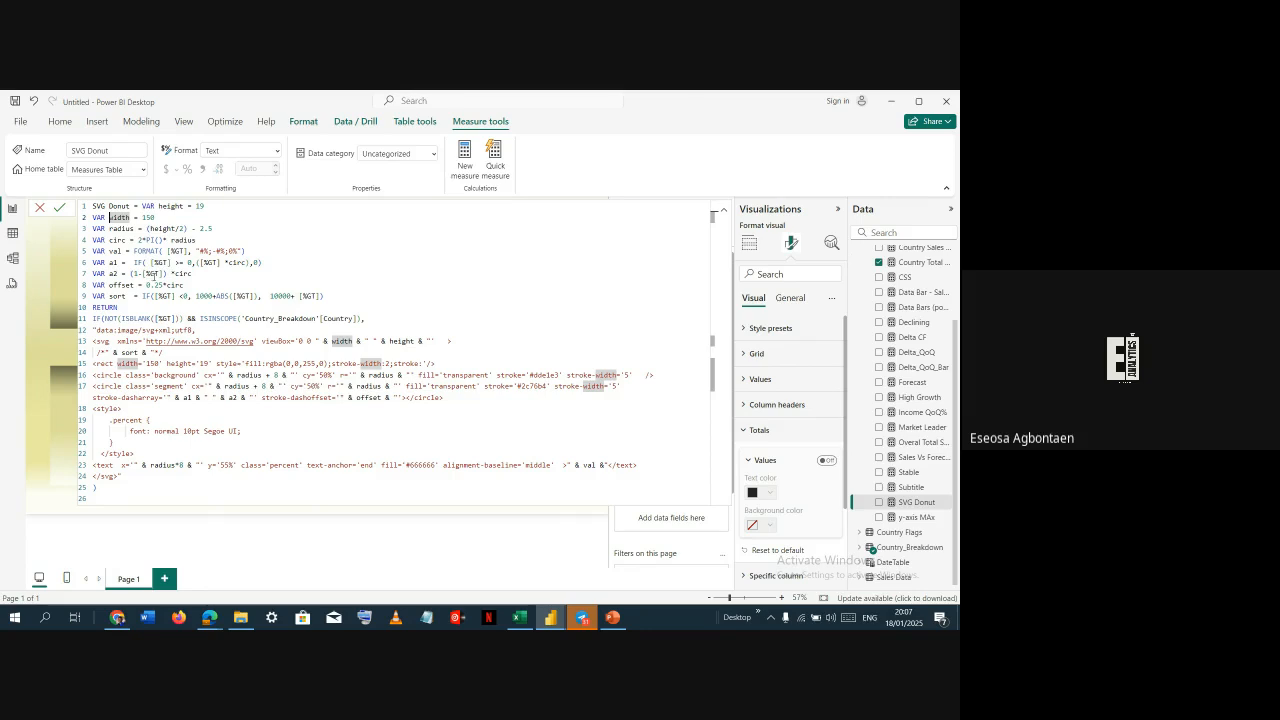
{"action": "double_click", "coordinate": [148, 217]}
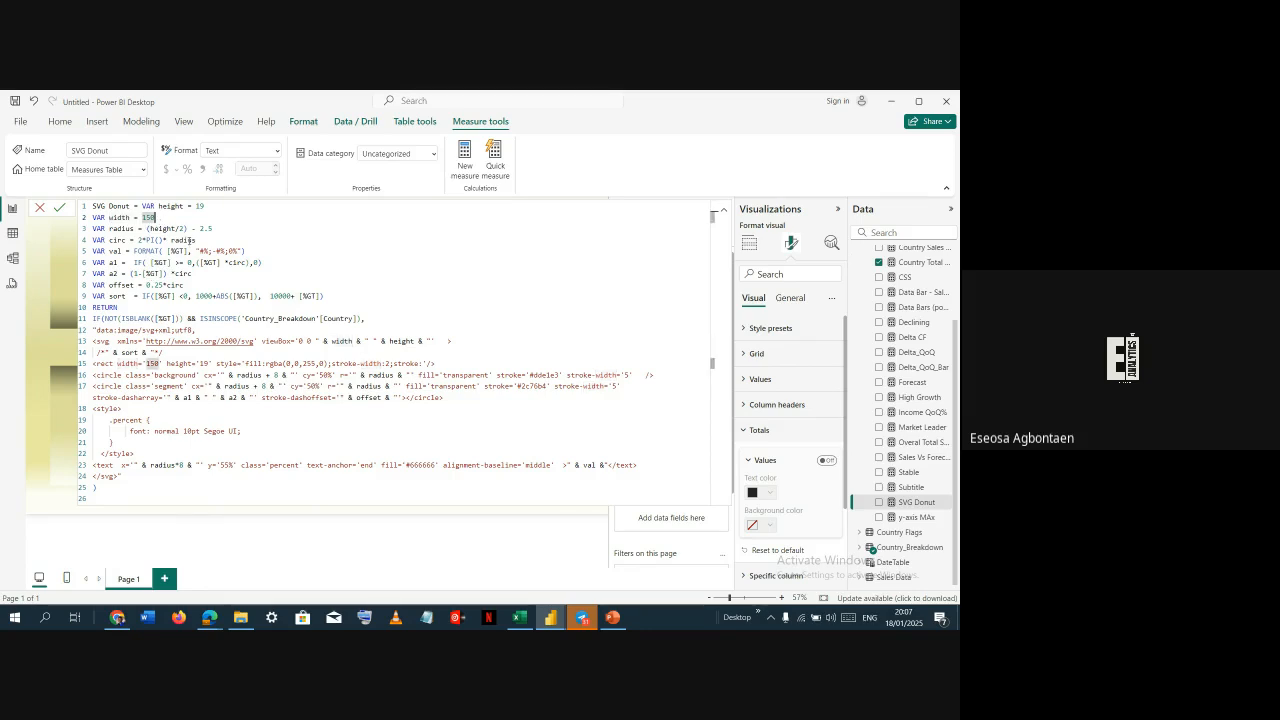
{"action": "left_click", "coordinate": [177, 251]}
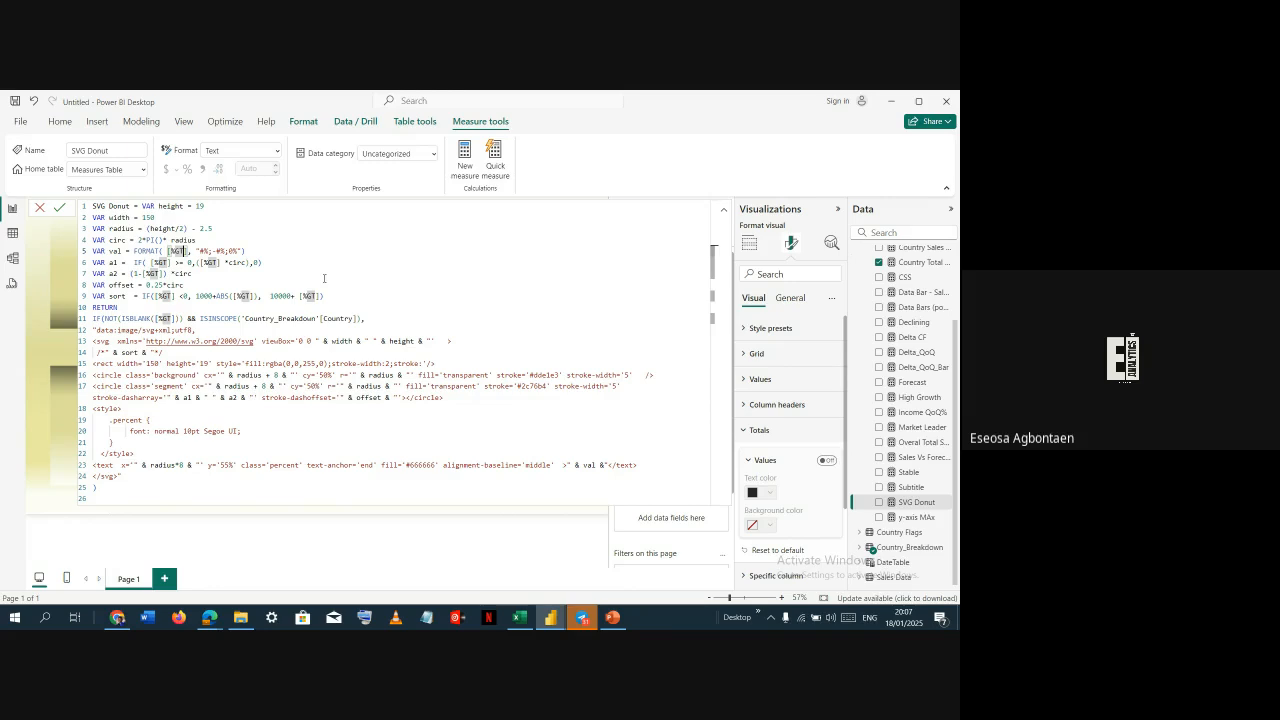
{"action": "key", "text": "shift+Left"}
{"action": "key", "text": "shift+Left"}
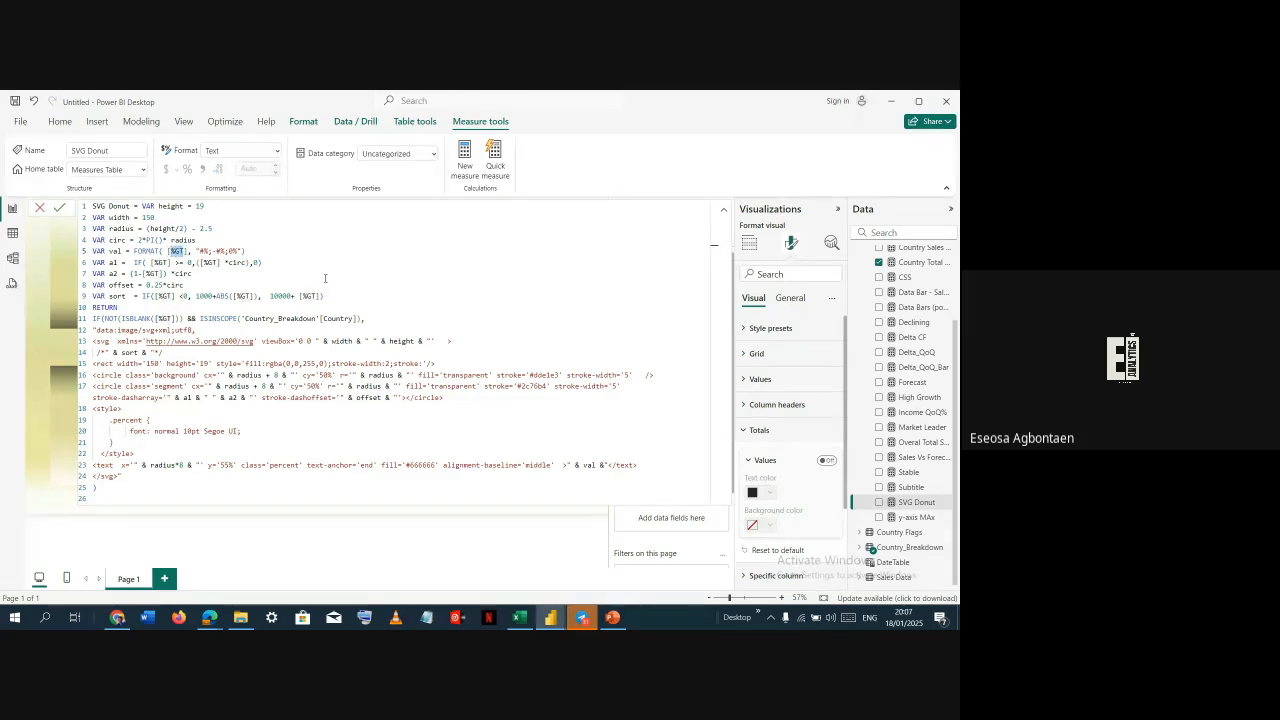
{"action": "left_click", "coordinate": [171, 251]}
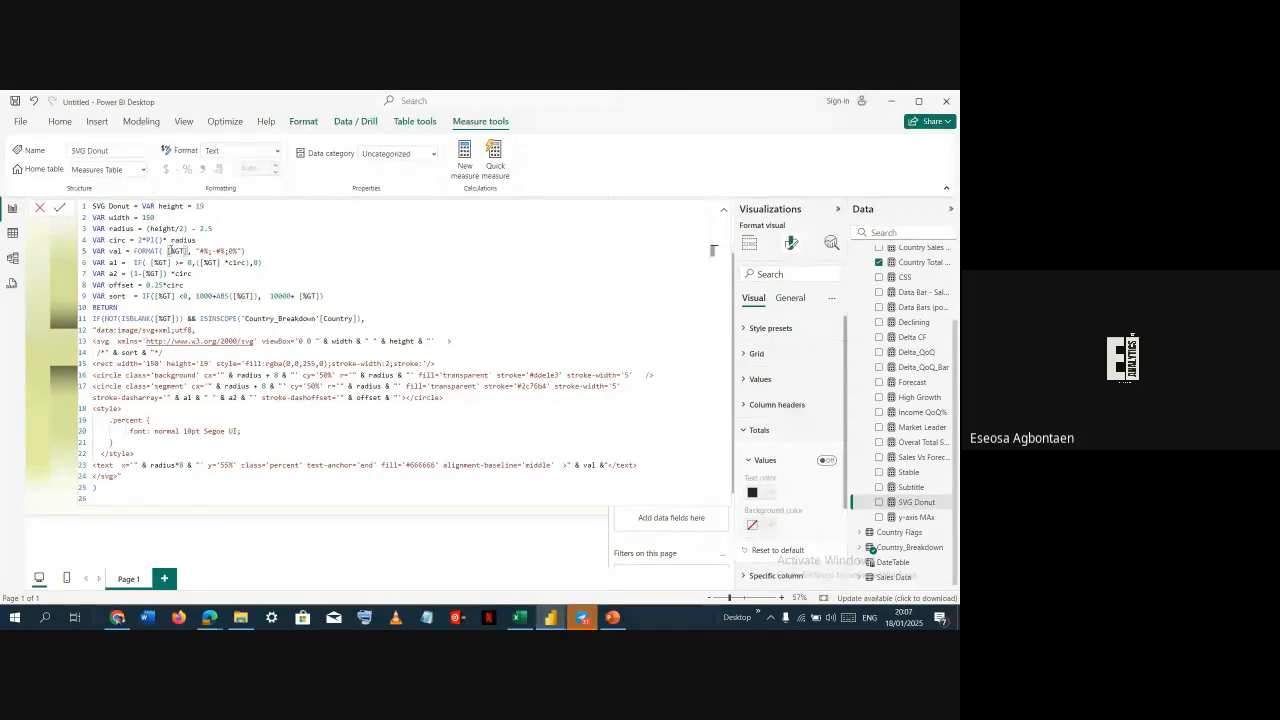
{"action": "double_click", "coordinate": [175, 251]}
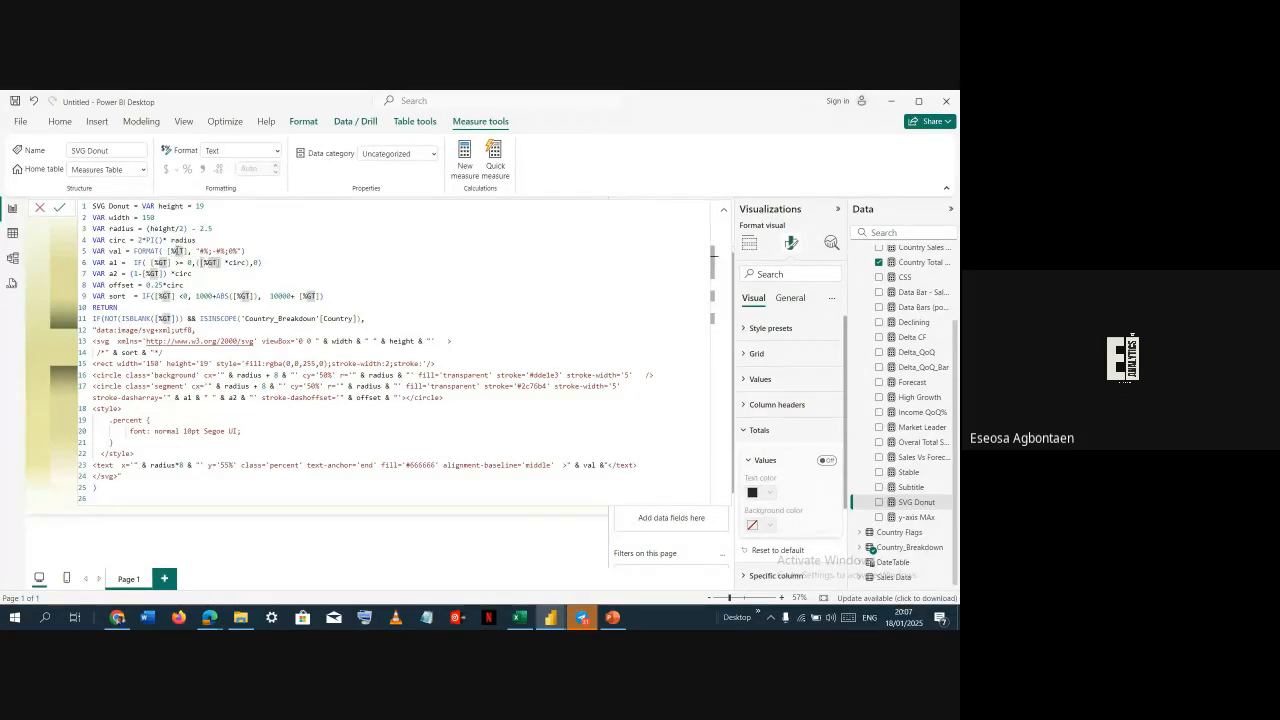
{"action": "left_click", "coordinate": [724, 209]}
{"action": "left_click", "coordinate": [714, 207]}
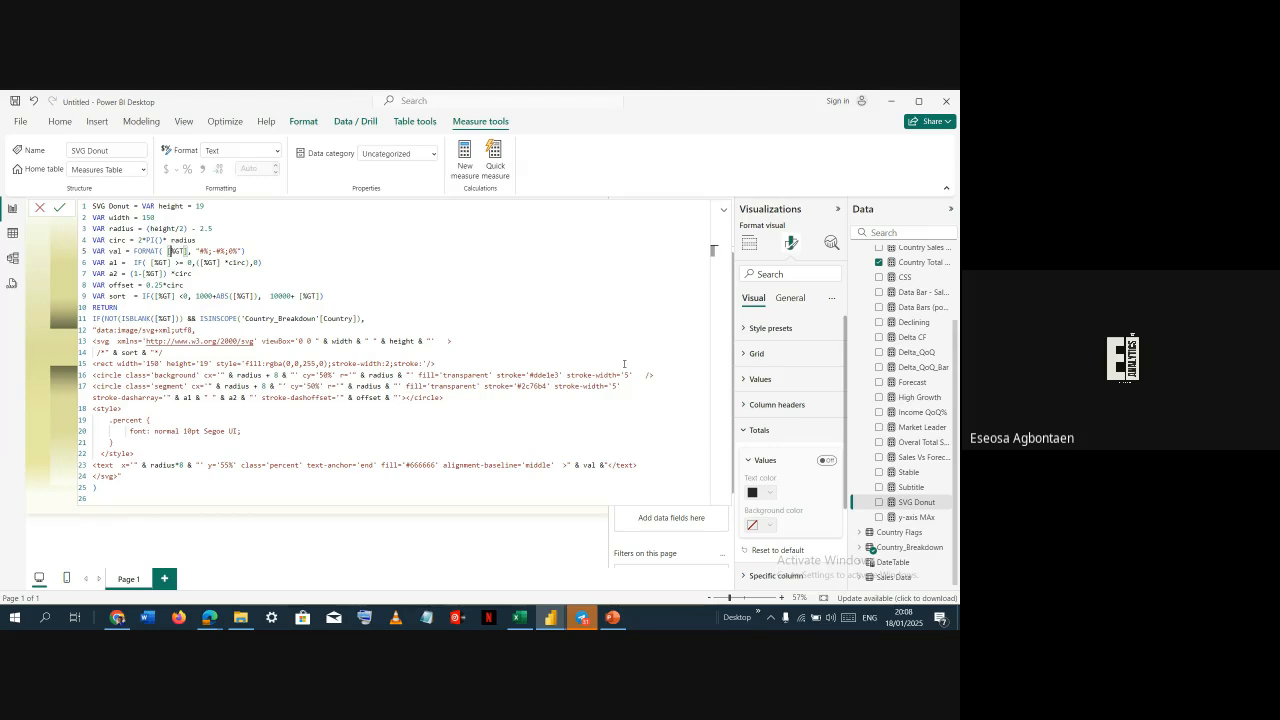
Examine the SVG Donut formula's RETURN condition using ISBLANK and ISINSCOPE on Country_Breakdown[Country]
{"action": "left_click", "coordinate": [924, 509]}
{"action": "double_click", "coordinate": [250, 318]}
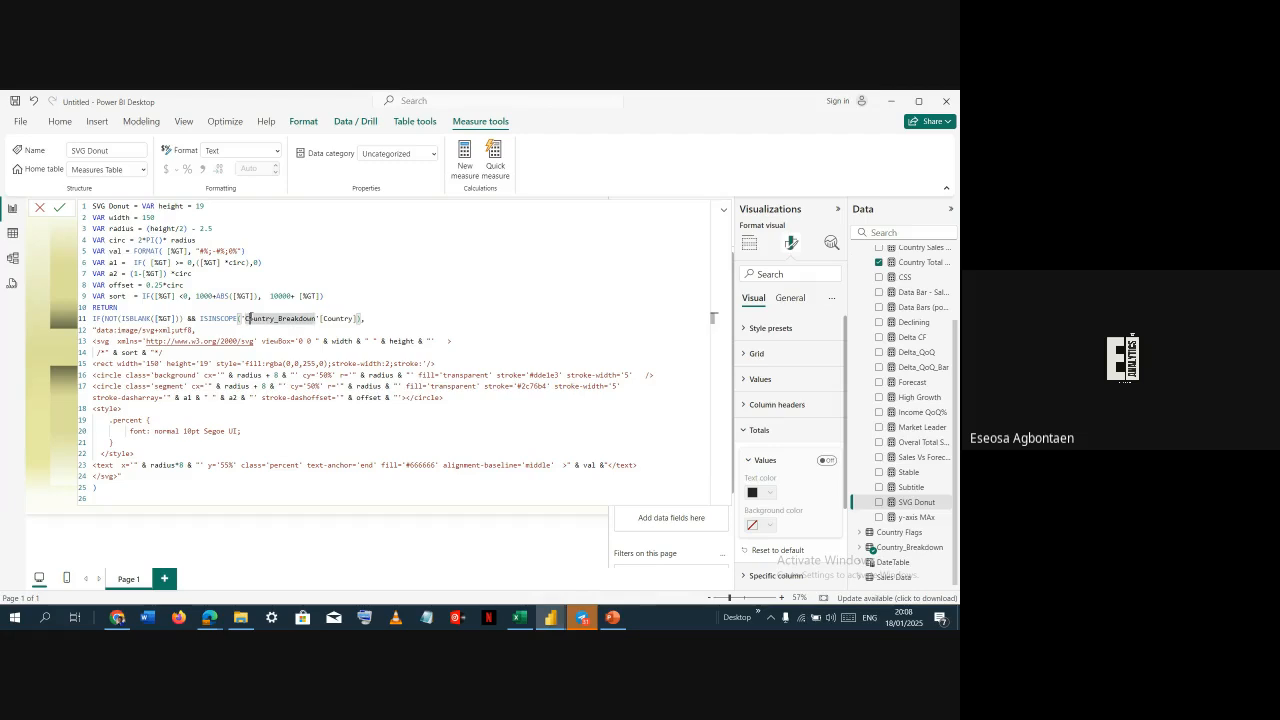
{"action": "left_click", "coordinate": [157, 272]}
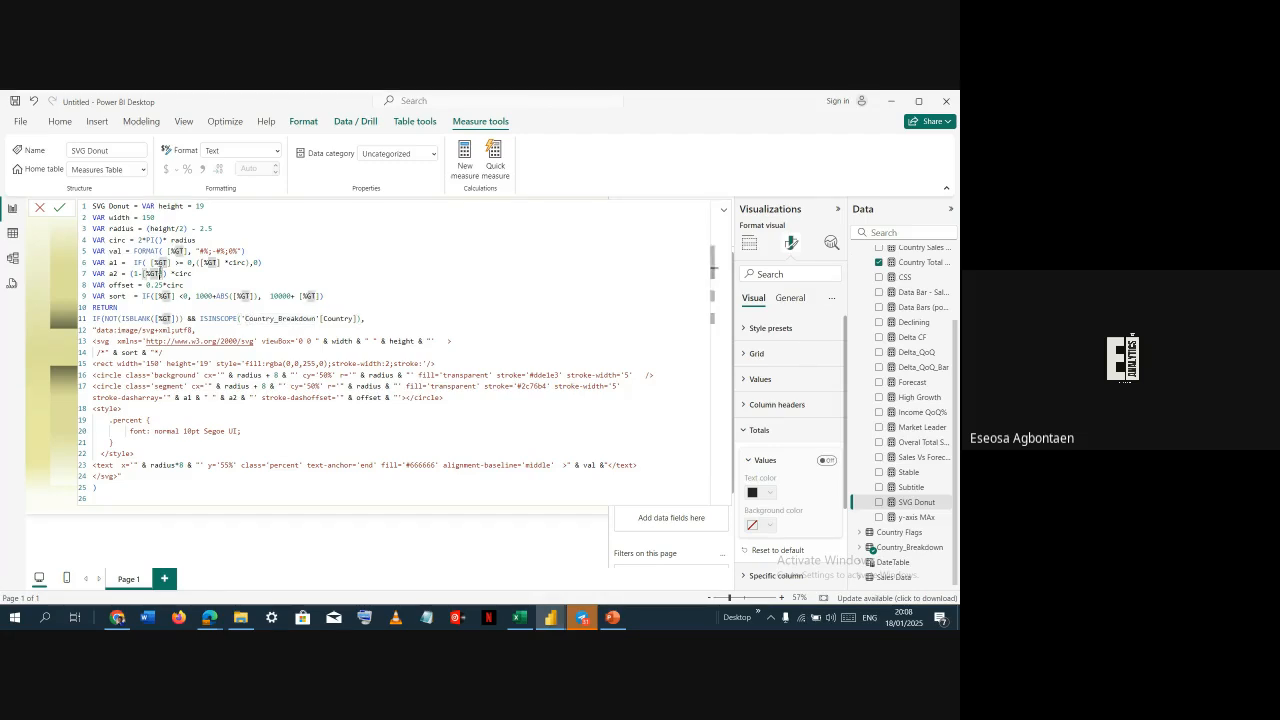
{"action": "left_click", "coordinate": [118, 317]}
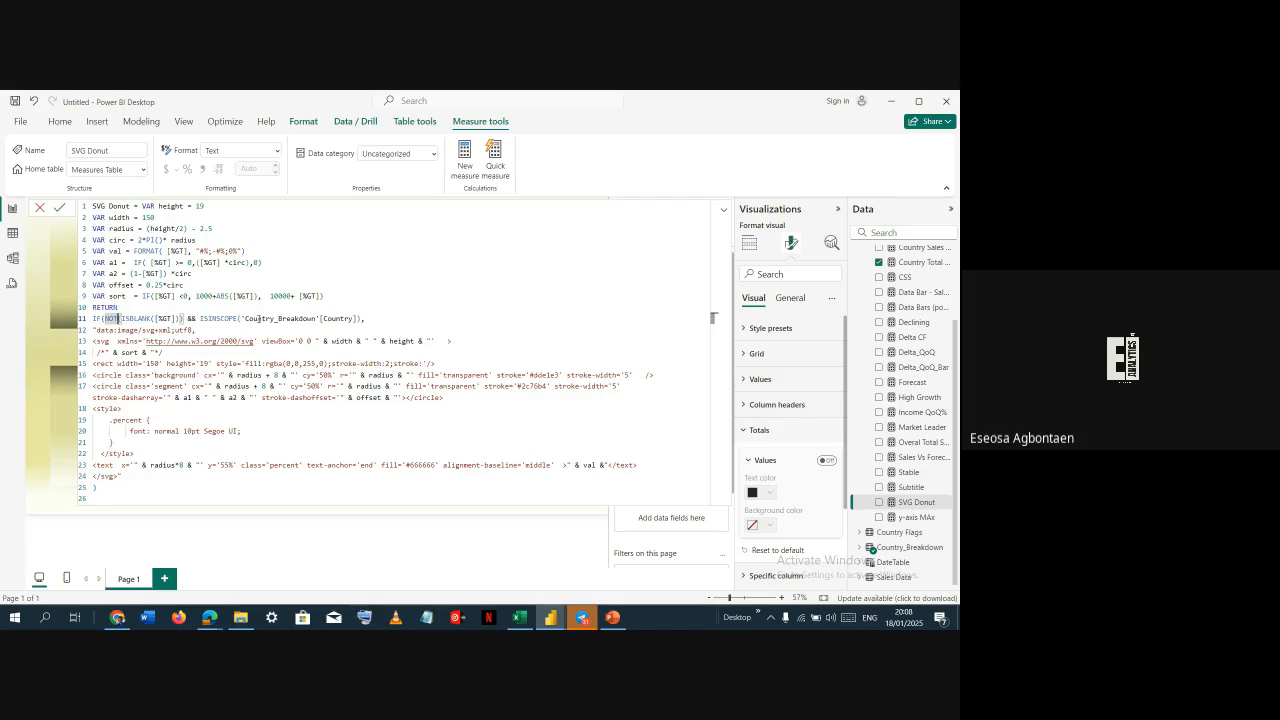
{"action": "double_click", "coordinate": [258, 318]}
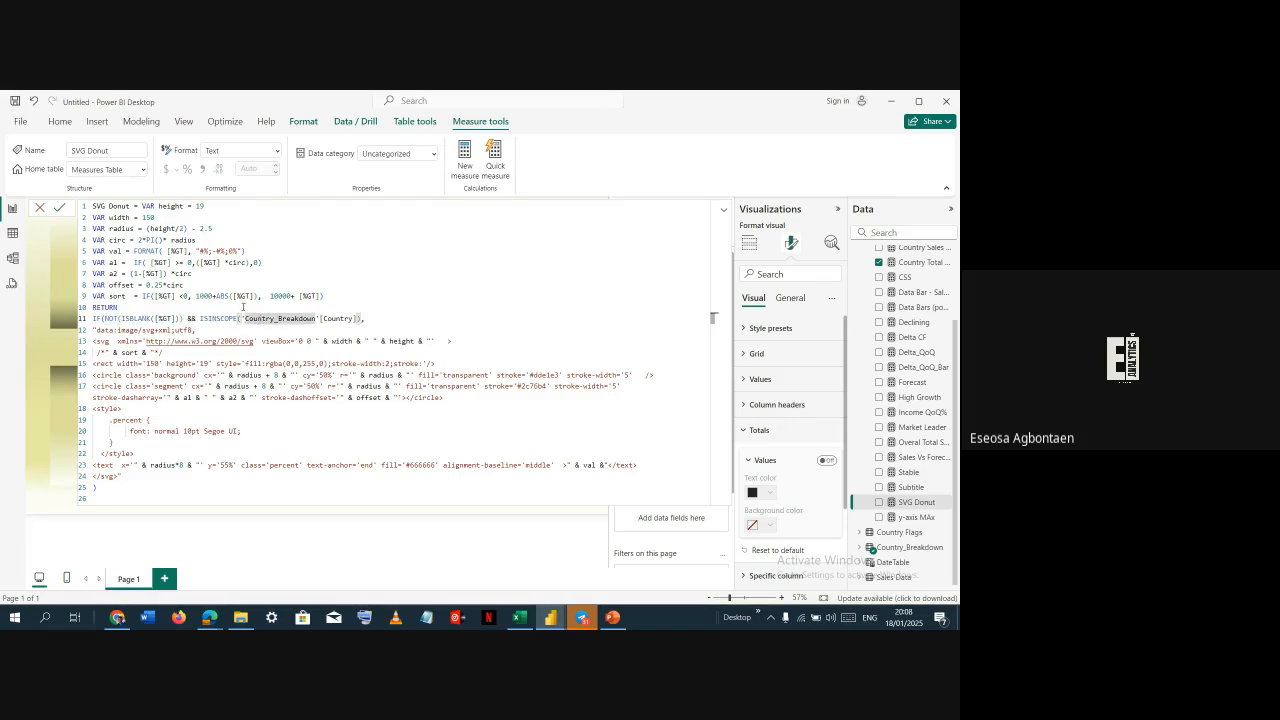
{"action": "left_click", "coordinate": [318, 318]}
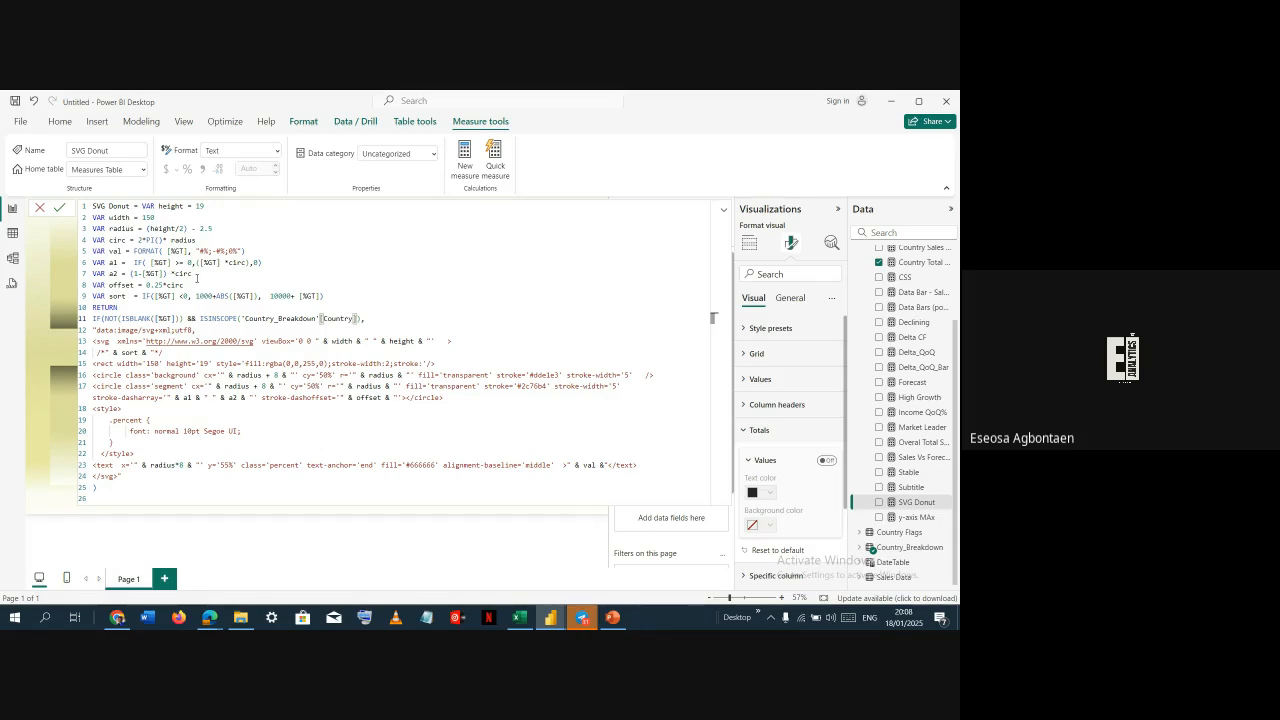
{"action": "left_click", "coordinate": [138, 206]}
{"action": "double_click", "coordinate": [118, 206]}
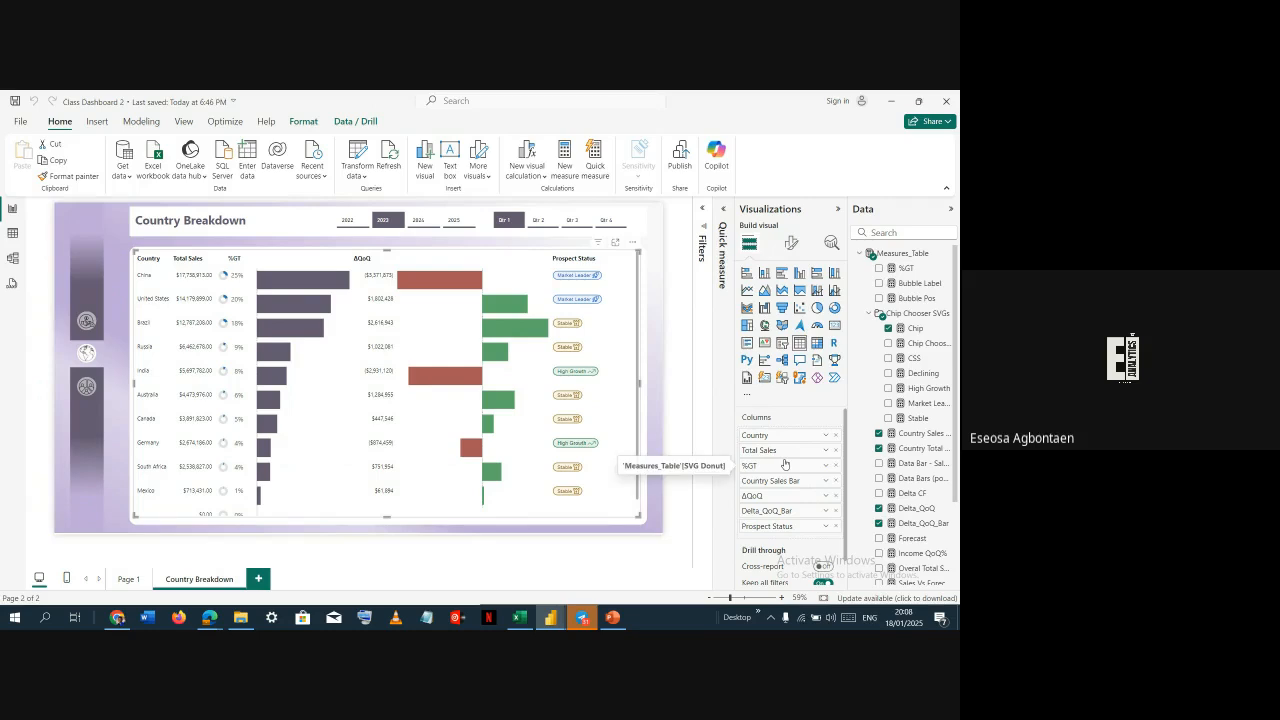
Set the SVG Donut measure's data category to Image URL, matching the reference file
{"action": "scroll", "coordinate": [915, 483], "scroll_direction": "down", "scroll_amount": 2}
{"action": "left_click", "coordinate": [914, 503]}
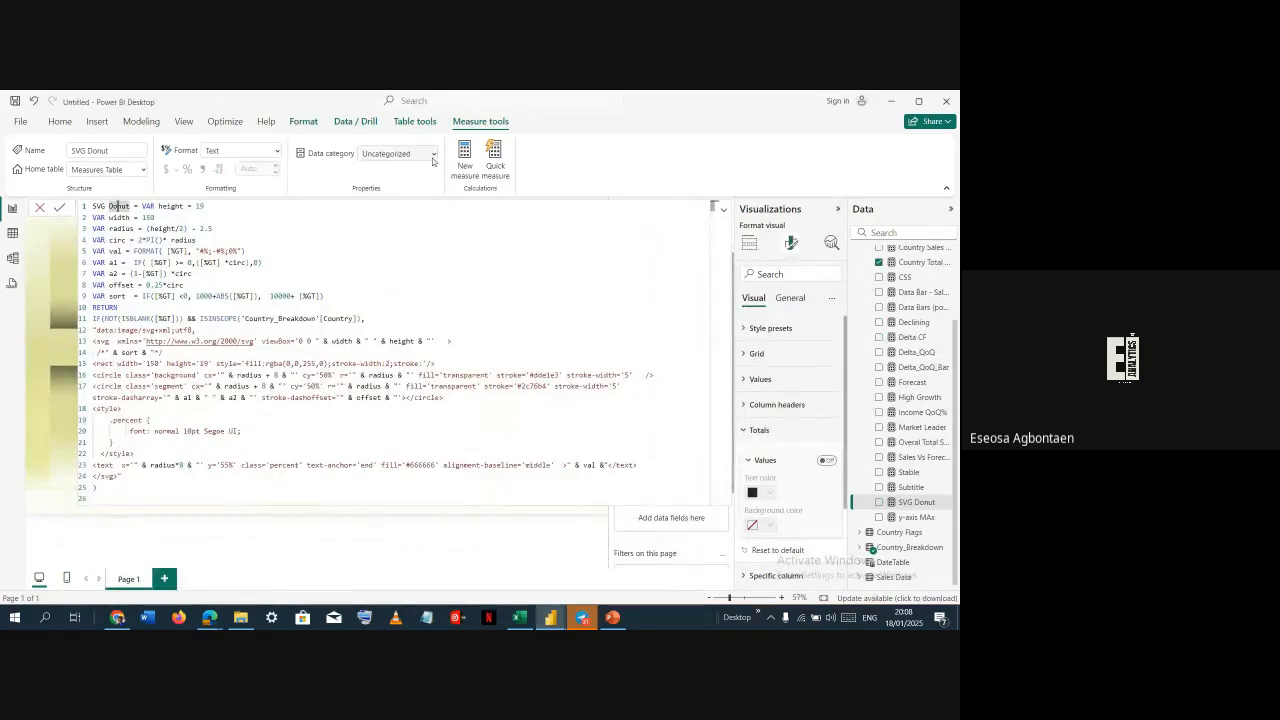
{"action": "left_click", "coordinate": [434, 158]}
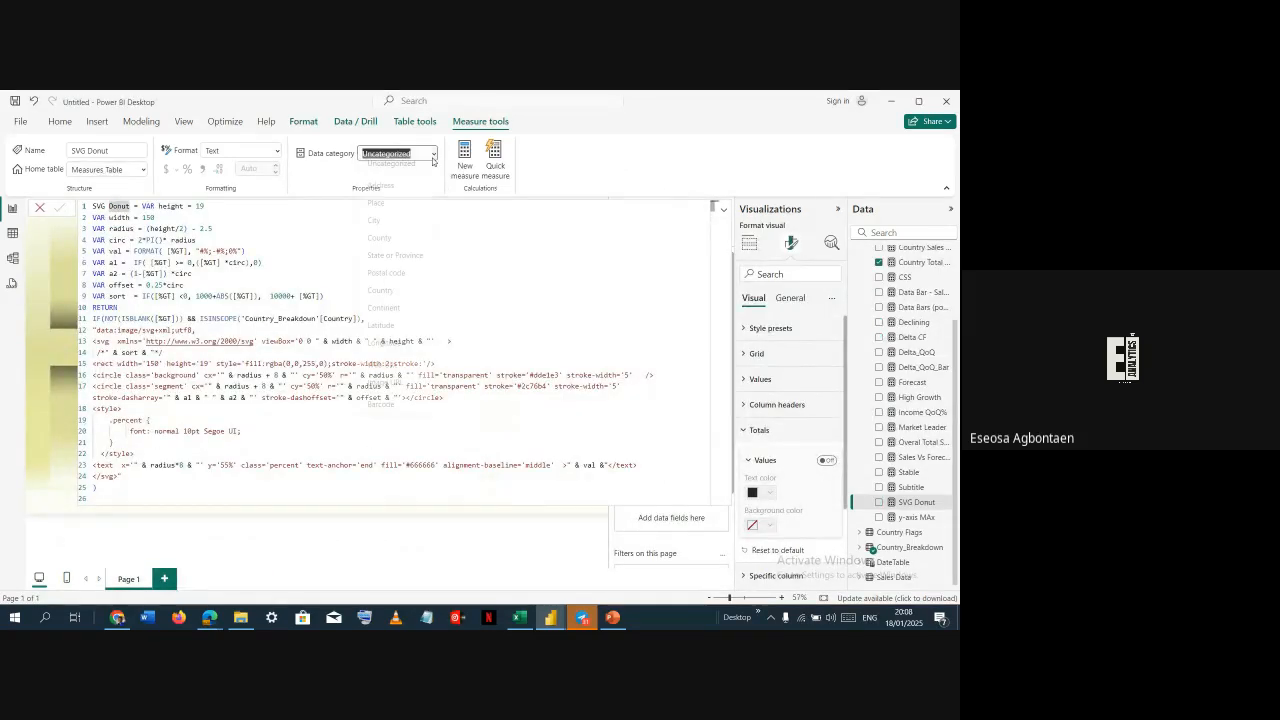
{"action": "left_click", "coordinate": [388, 388]}
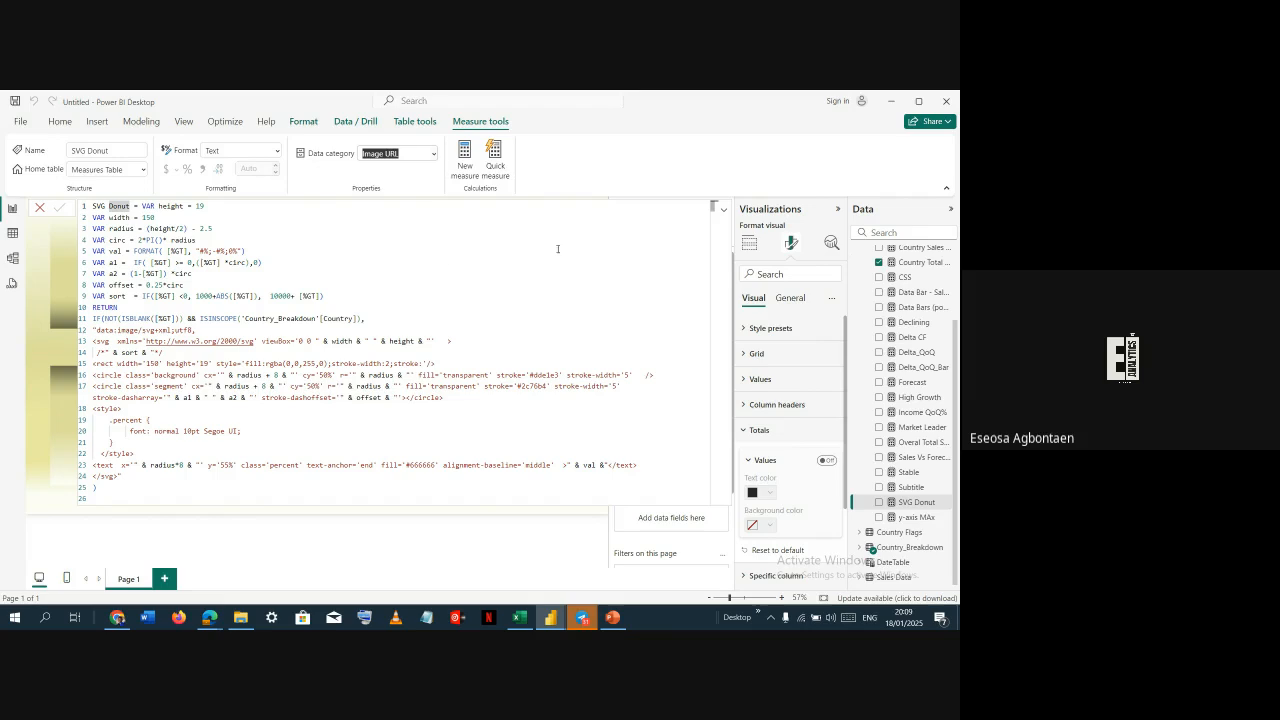
Add the SVG Donut measure to the country table and widen the table slightly
{"action": "left_click", "coordinate": [724, 210]}
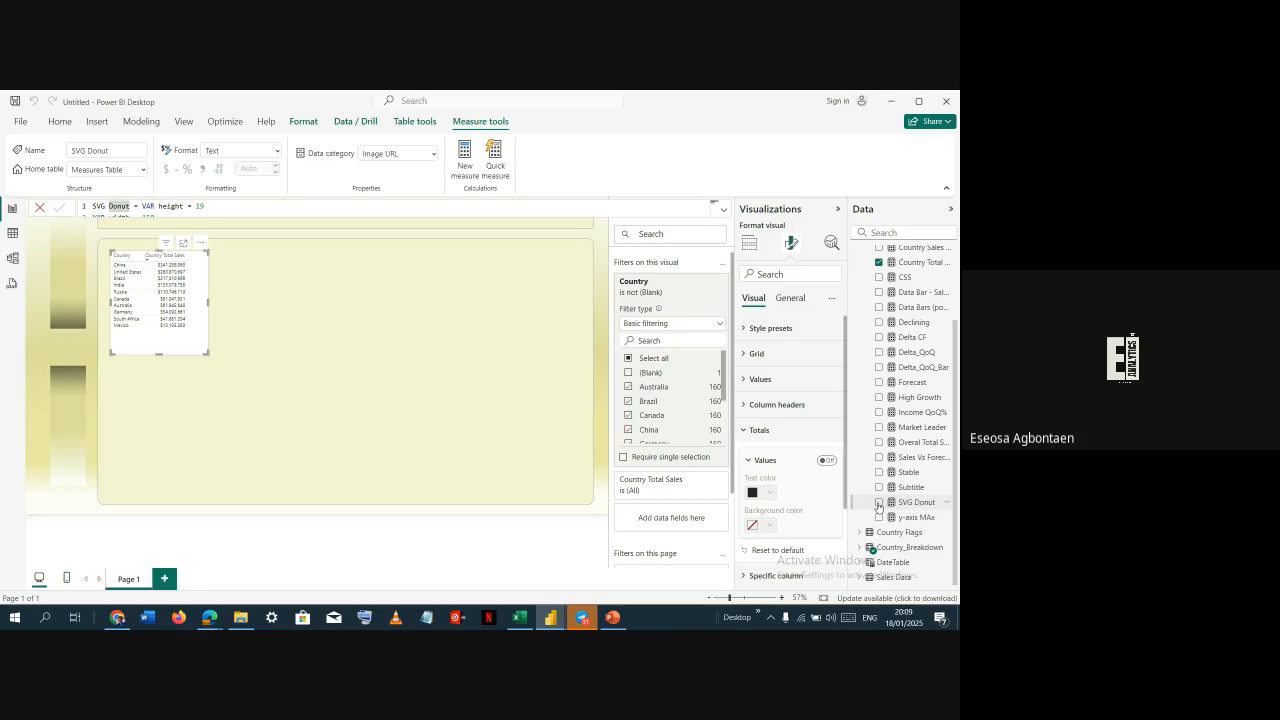
{"action": "left_click", "coordinate": [879, 503]}
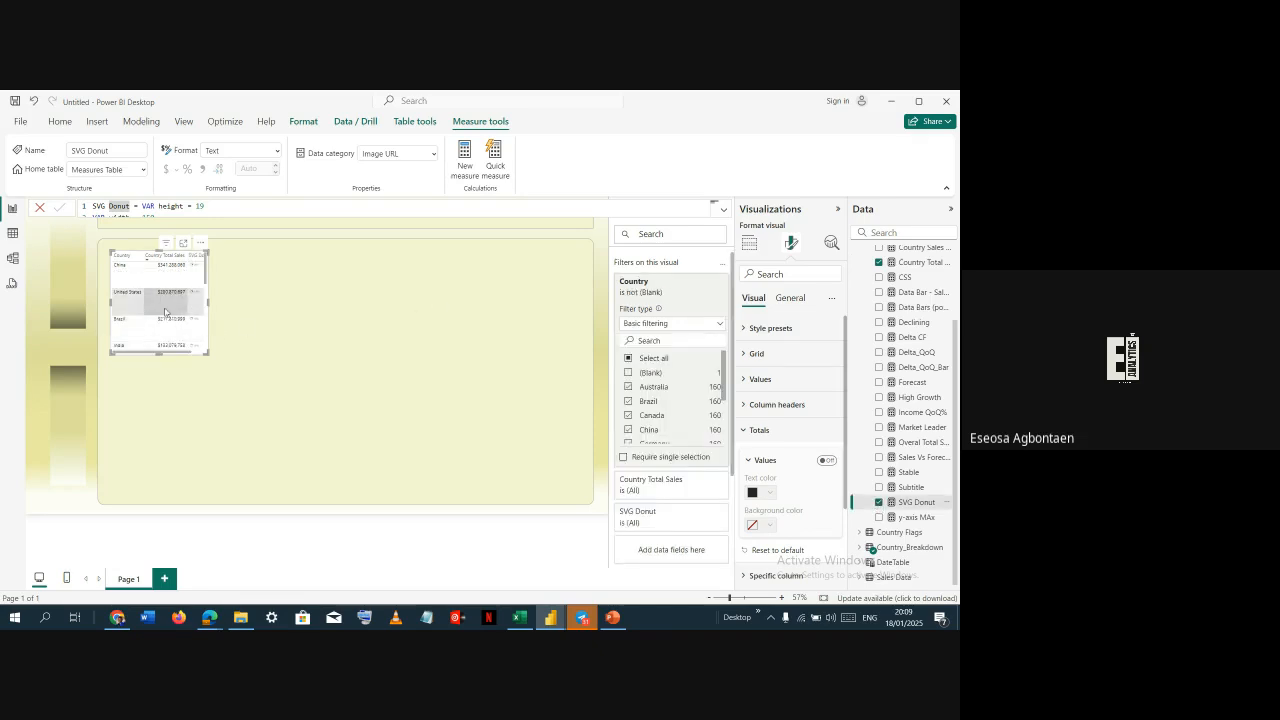
{"action": "left_click_drag", "start_coordinate": [209, 303], "coordinate": [219, 309]}
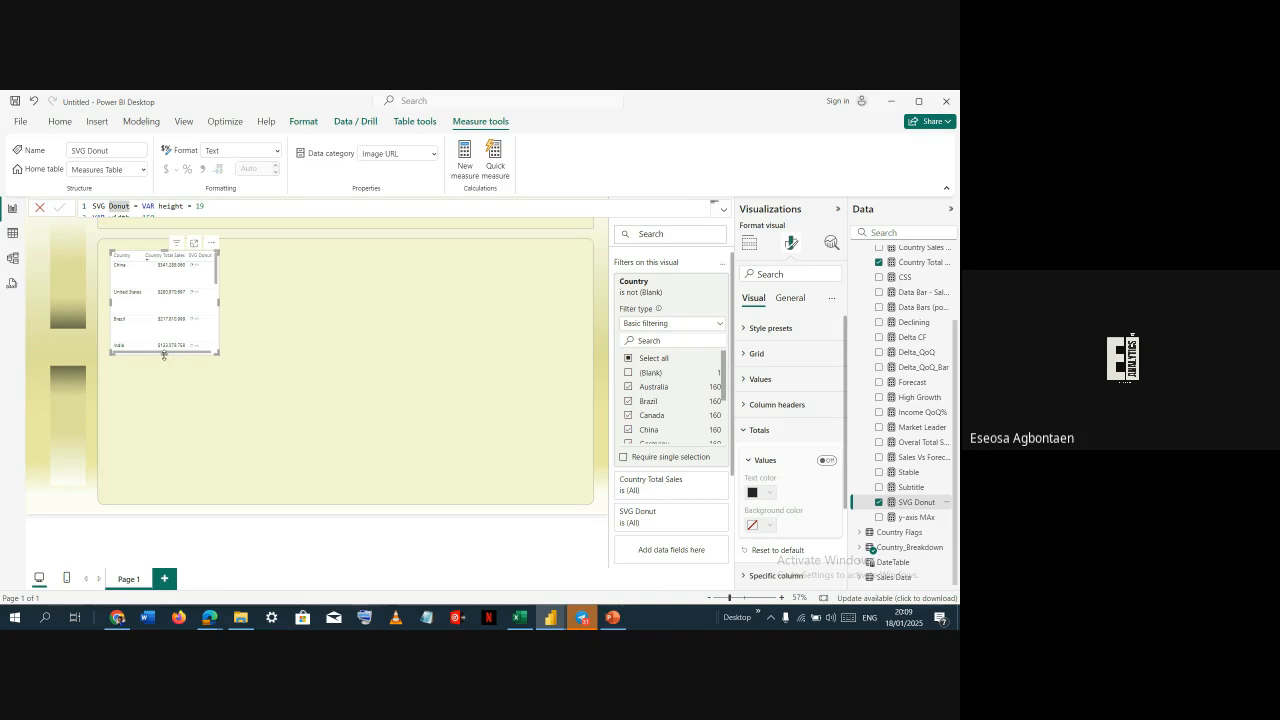
Stretch the table down to the bottom of the background panel and nudge it up and left
{"action": "left_click_drag", "start_coordinate": [165, 362], "coordinate": [170, 498]}
{"action": "scroll", "coordinate": [170, 440], "scroll_direction": "down", "scroll_amount": 2}
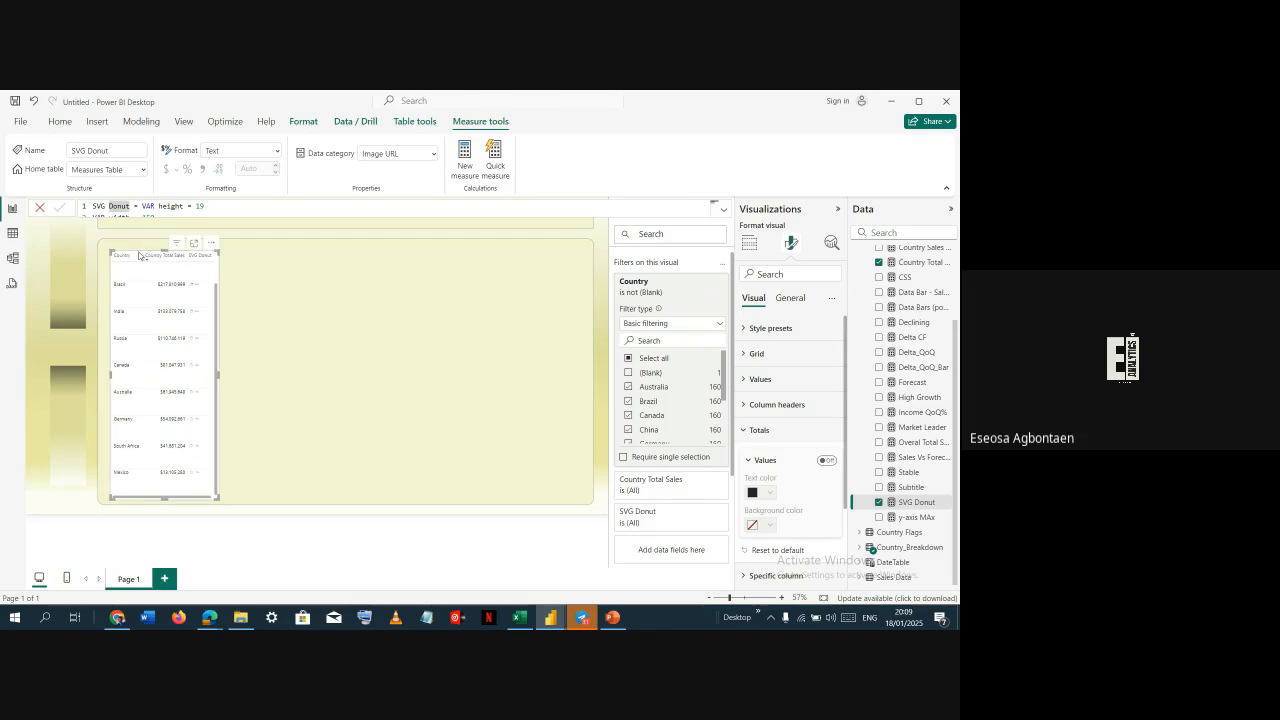
{"action": "left_click_drag", "start_coordinate": [150, 257], "coordinate": [136, 246]}
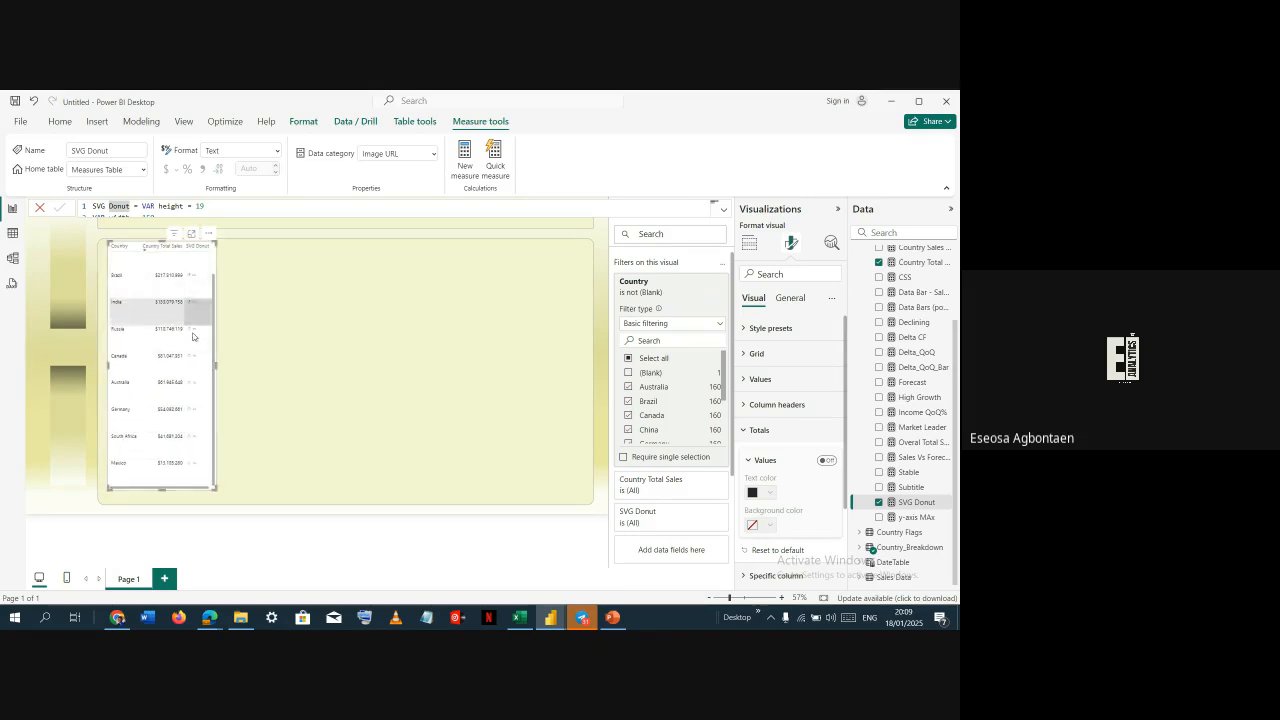
{"action": "mouse_move", "coordinate": [162, 486]}
{"action": "left_mouse_down"}
{"action": "mouse_move", "coordinate": [164, 514]}
{"action": "mouse_move", "coordinate": [167, 497]}
{"action": "left_mouse_up"}
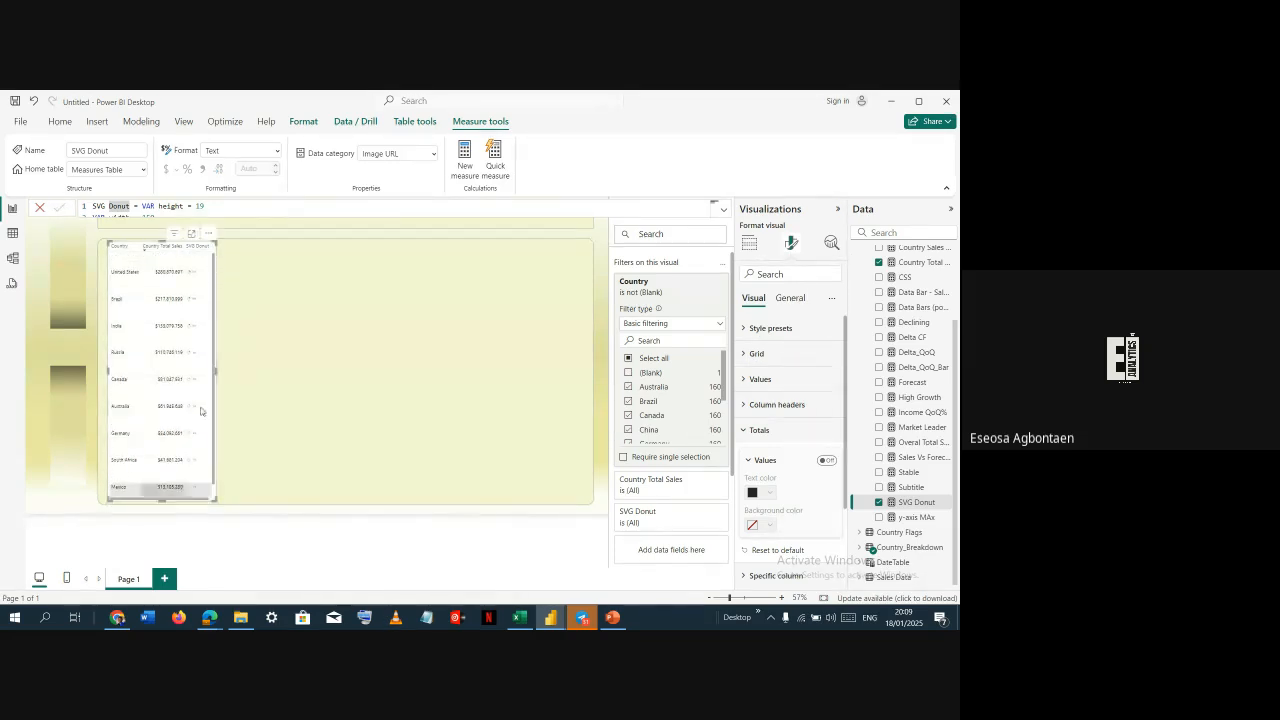
{"action": "scroll", "coordinate": [200, 408], "scroll_direction": "up", "scroll_amount": 1}
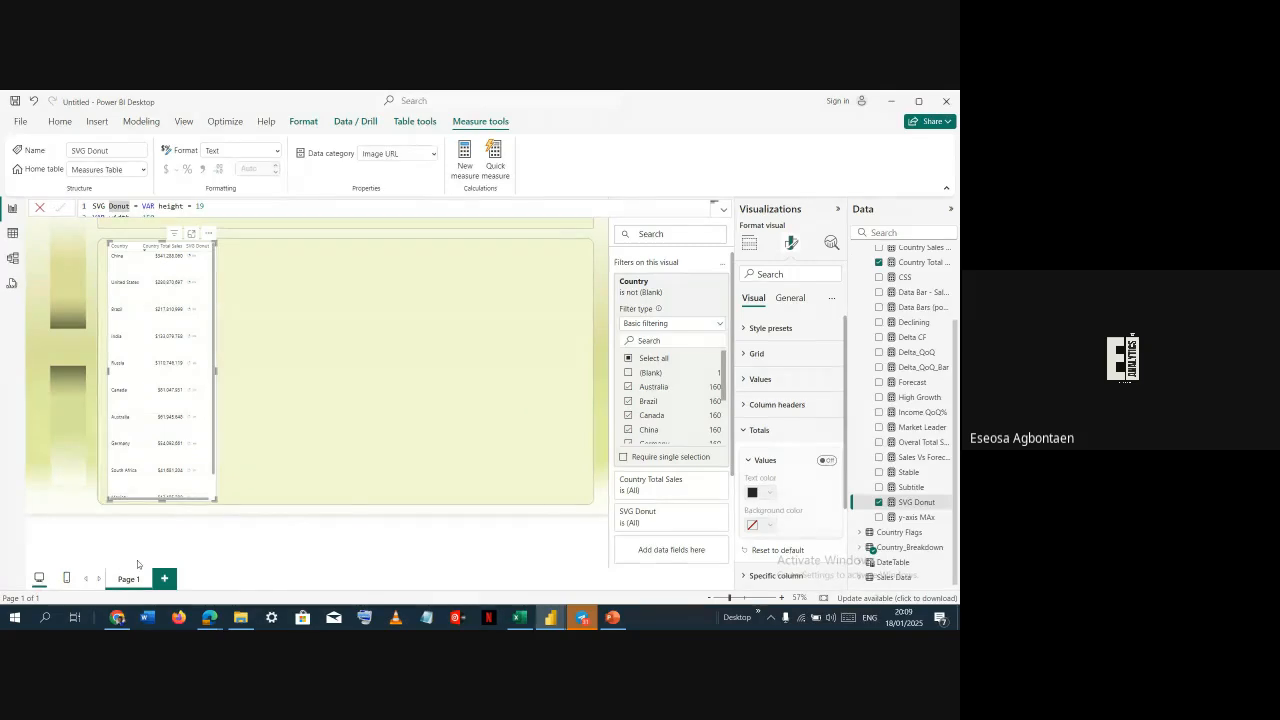
{"action": "key", "text": "alt+Tab"}
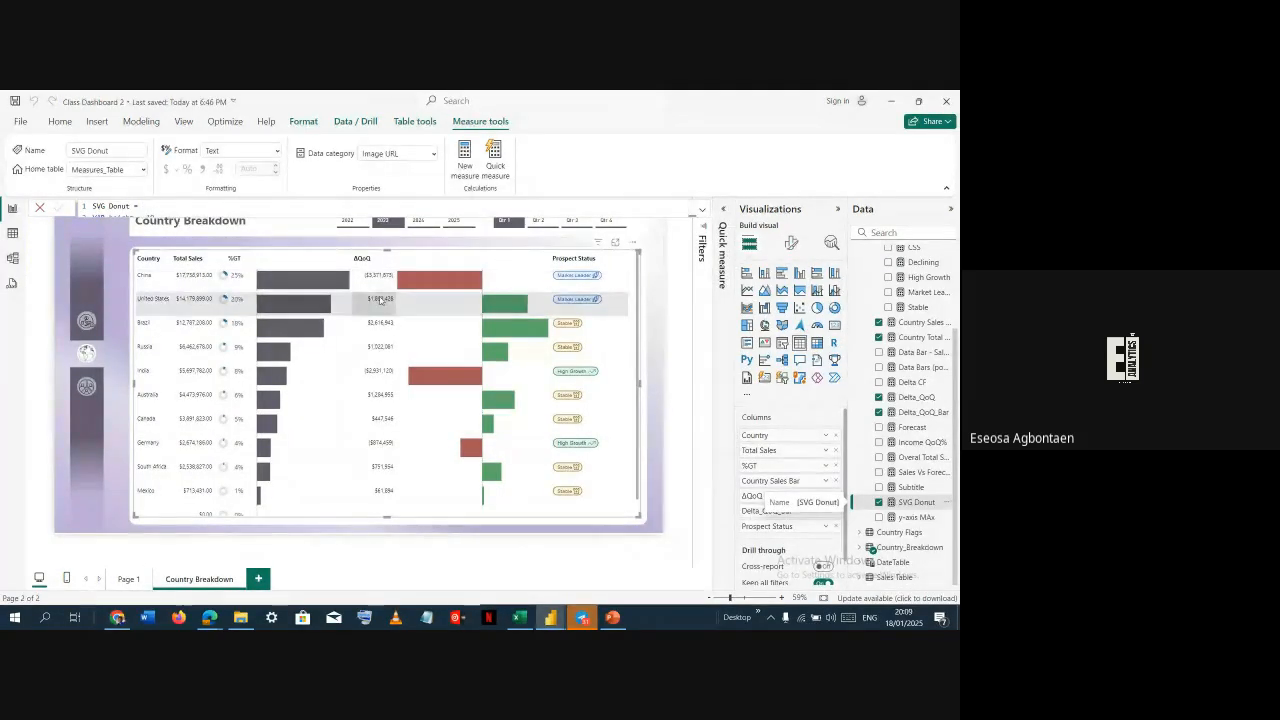
Widen the country table slightly more in the working file
{"action": "key", "text": "alt+Tab"}
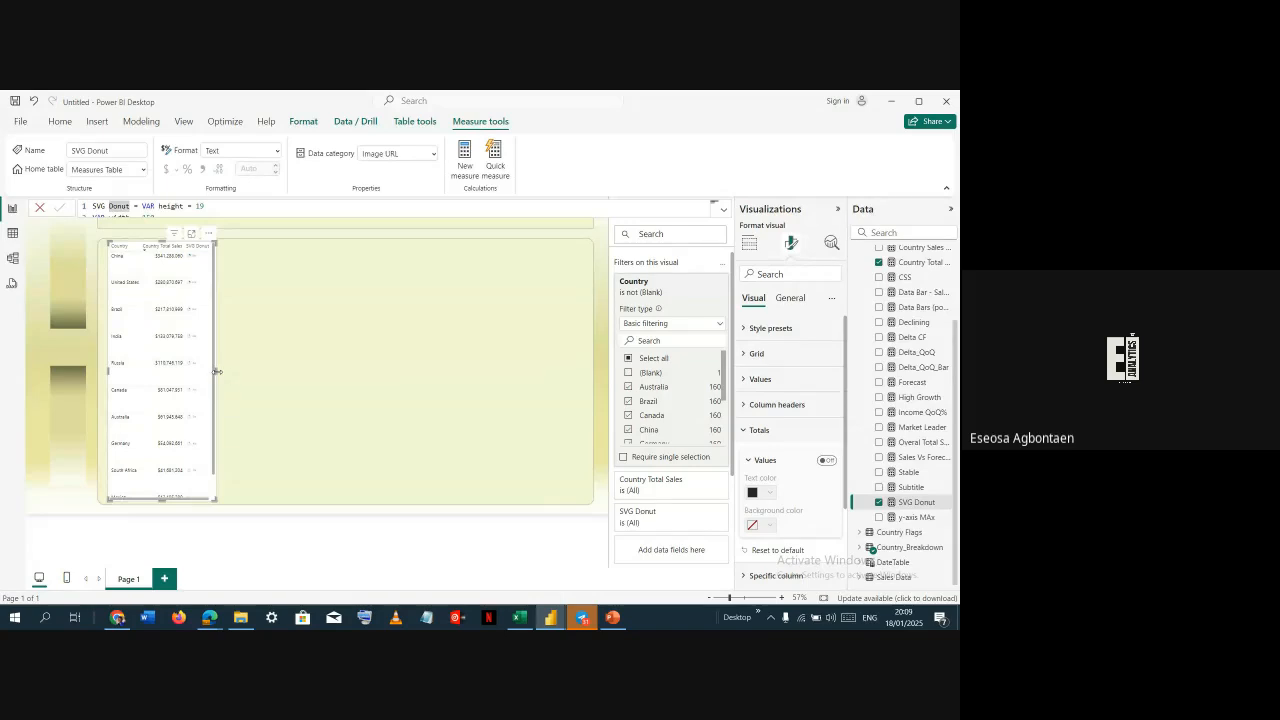
{"action": "left_click_drag", "start_coordinate": [216, 371], "coordinate": [243, 370]}
{"action": "key", "text": "alt"}
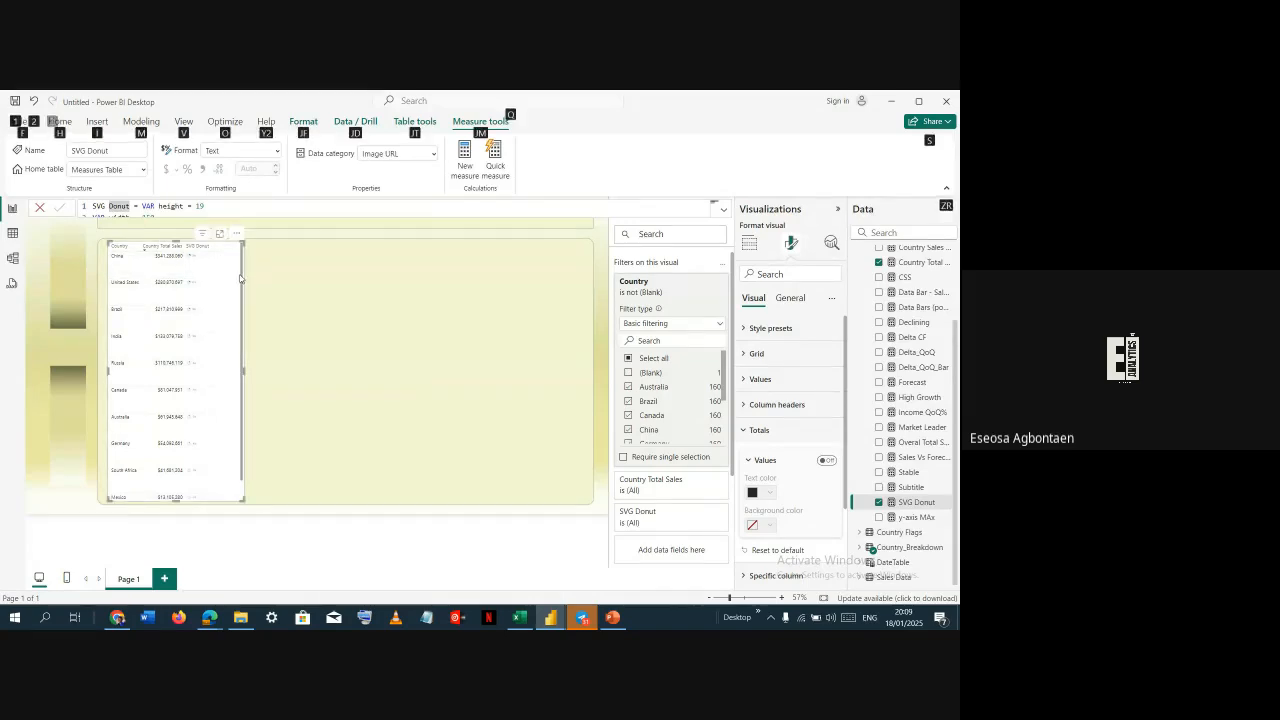
Inspect the Country Sales Bar measure's formula in the reference dashboard
{"action": "key", "text": "alt+Tab"}
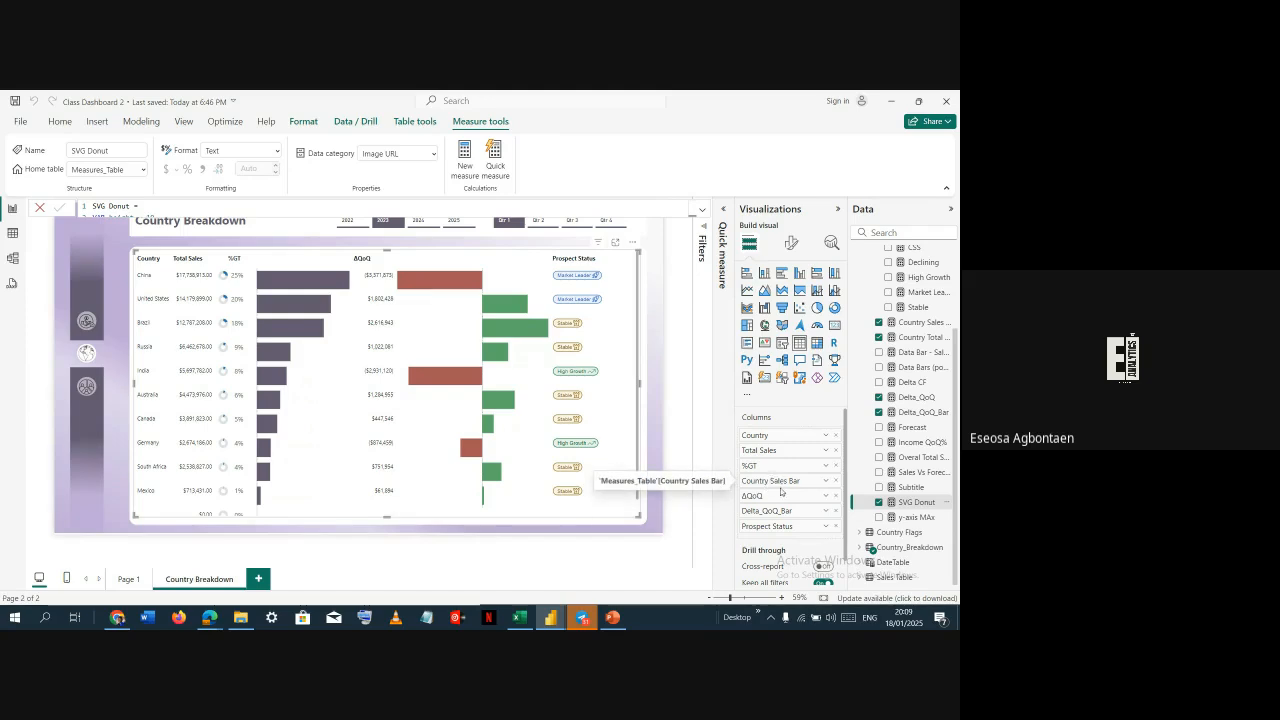
{"action": "left_click", "coordinate": [931, 327]}
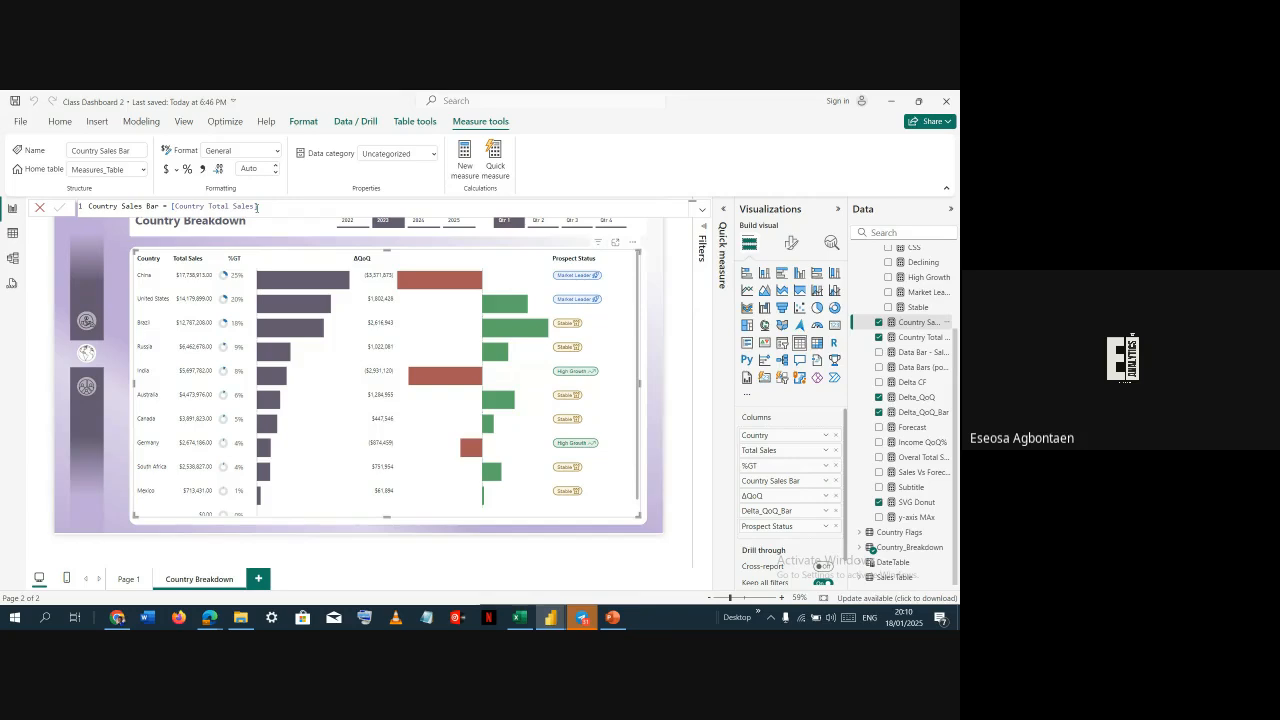
{"action": "key", "text": "alt+Tab"}
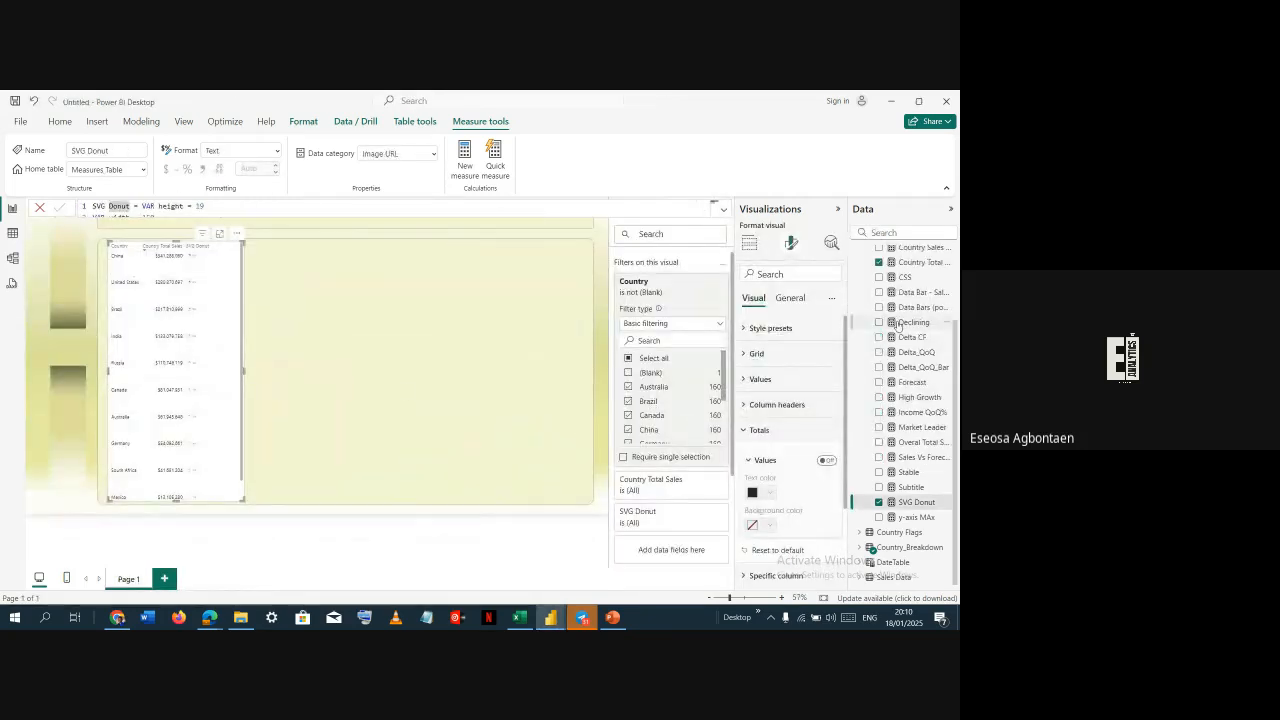
Add the Country Sales Bar measure to the country table and widen the table to fit it
{"action": "scroll", "coordinate": [898, 325], "scroll_direction": "up", "scroll_amount": 1}
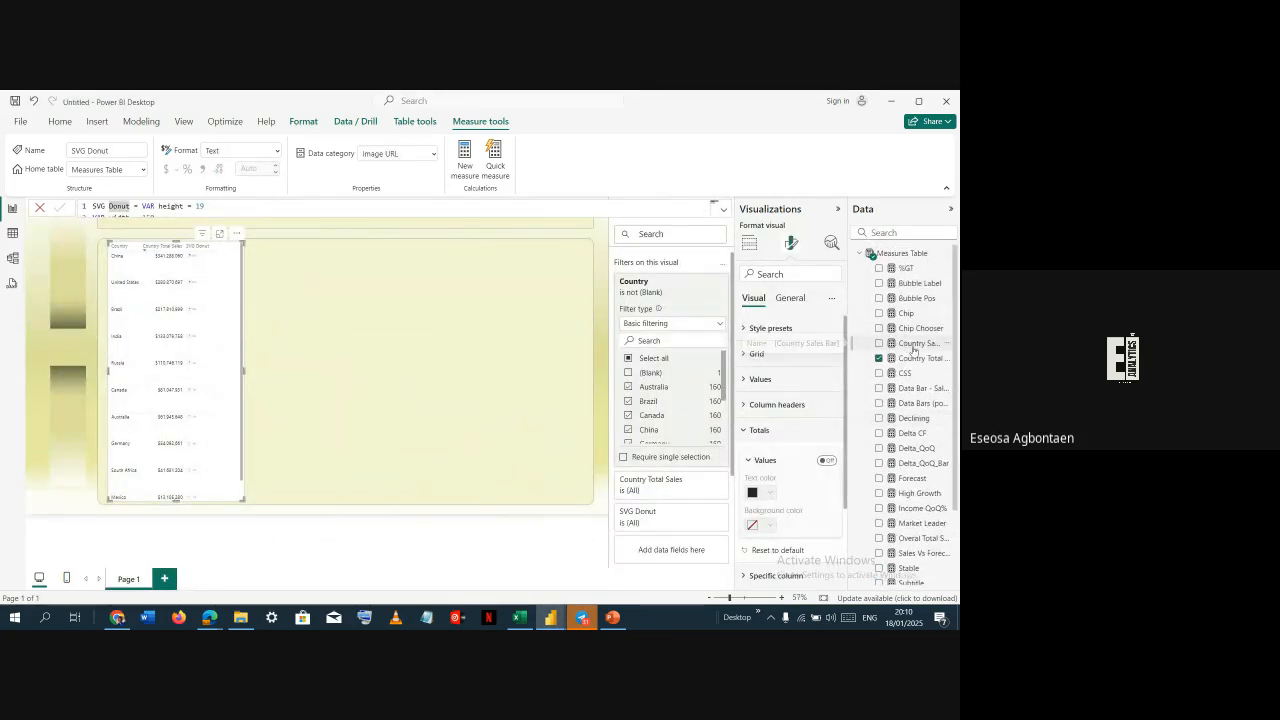
{"action": "left_click", "coordinate": [879, 343]}
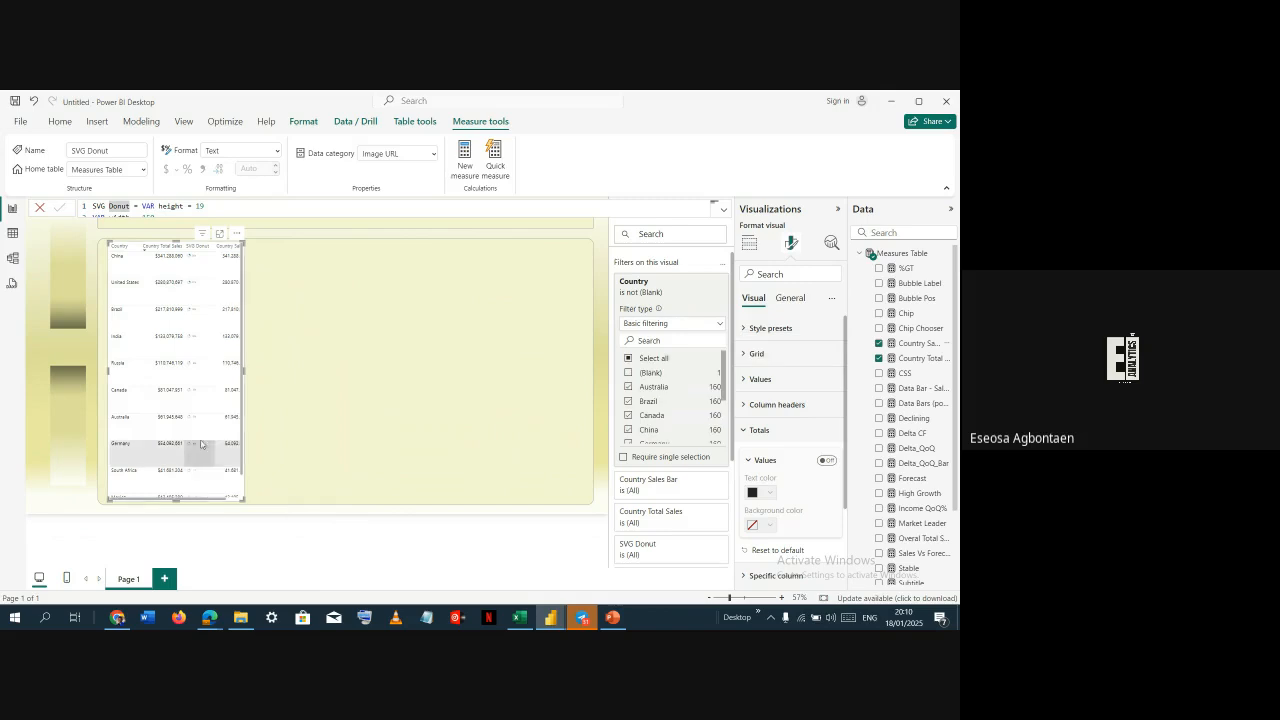
{"action": "left_click", "coordinate": [263, 376]}
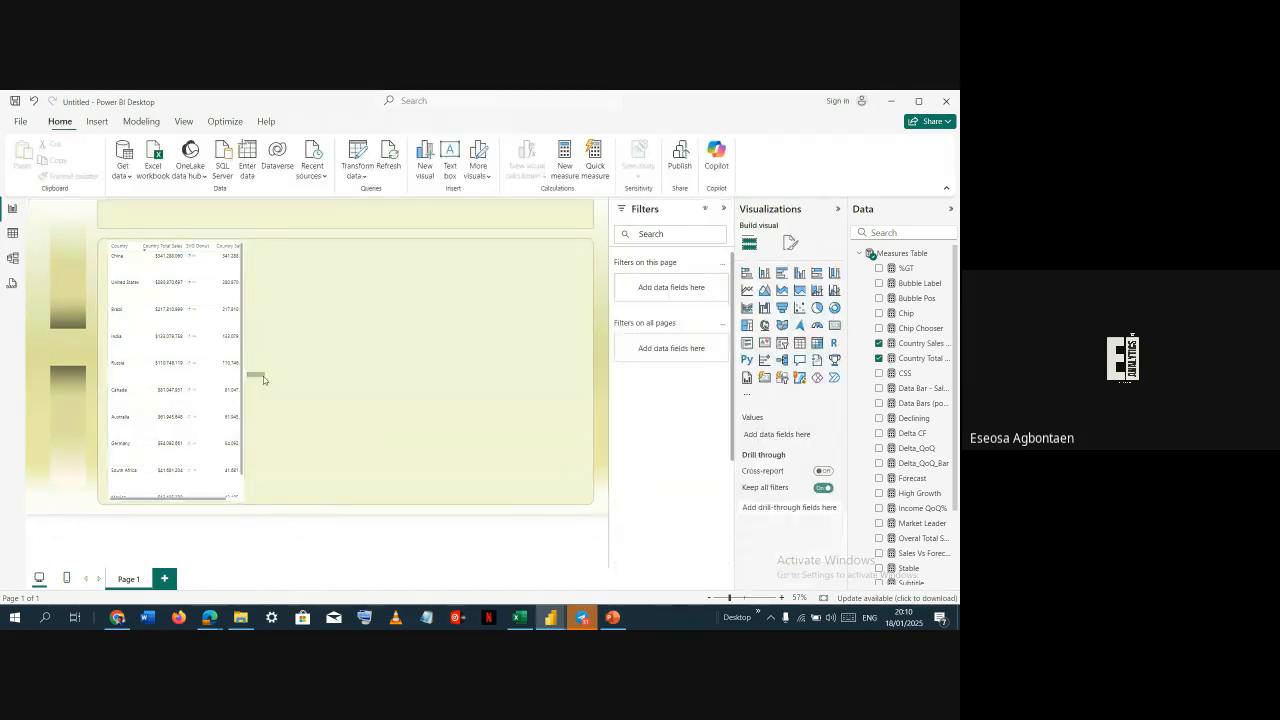
{"action": "left_click", "coordinate": [240, 246]}
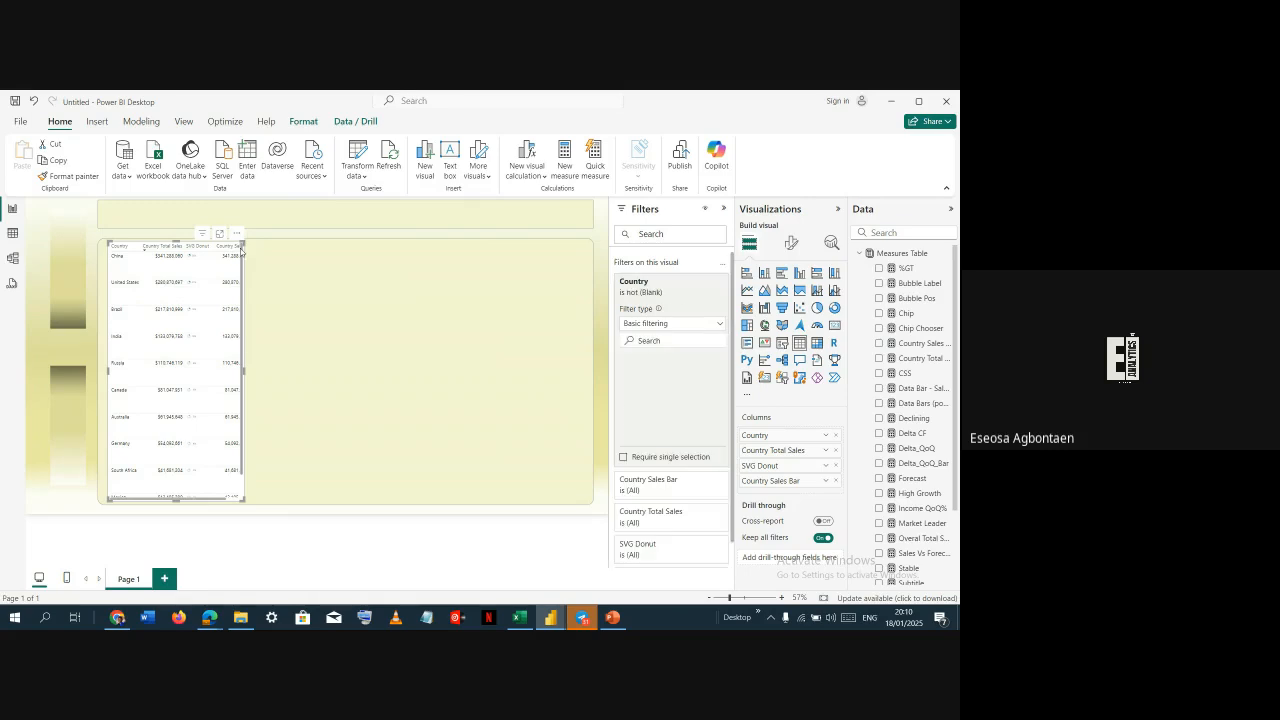
{"action": "left_click_drag", "start_coordinate": [248, 374], "coordinate": [299, 373]}
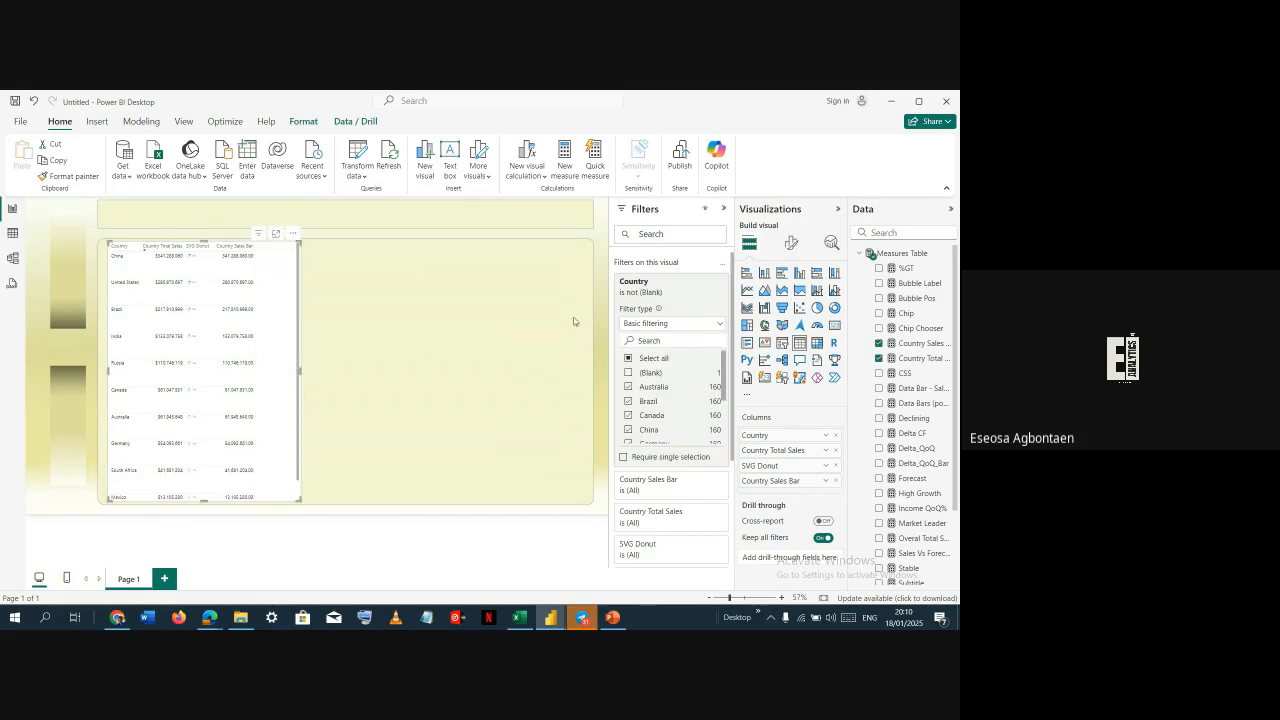
Turn on data bars for the Country Sales Bar column in the table's cell element formatting
{"action": "left_click", "coordinate": [790, 243]}
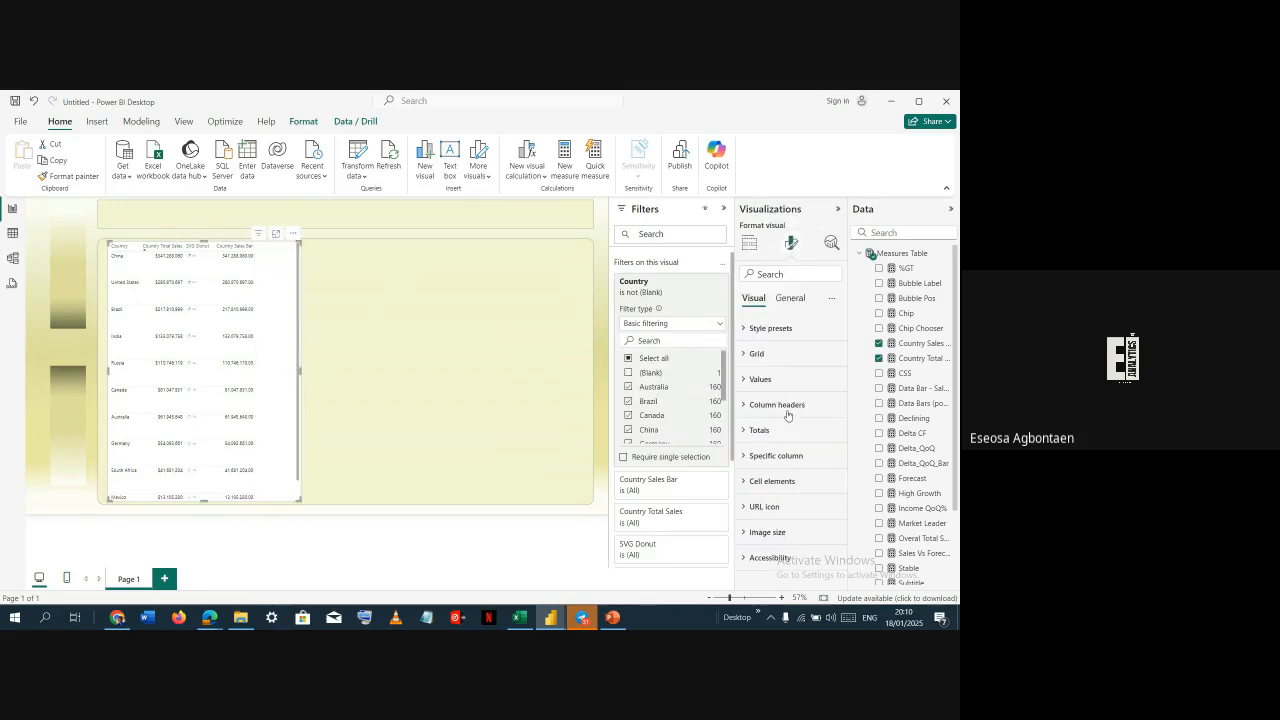
{"action": "left_click", "coordinate": [784, 458]}
{"action": "scroll", "coordinate": [786, 467], "scroll_direction": "down", "scroll_amount": 4}
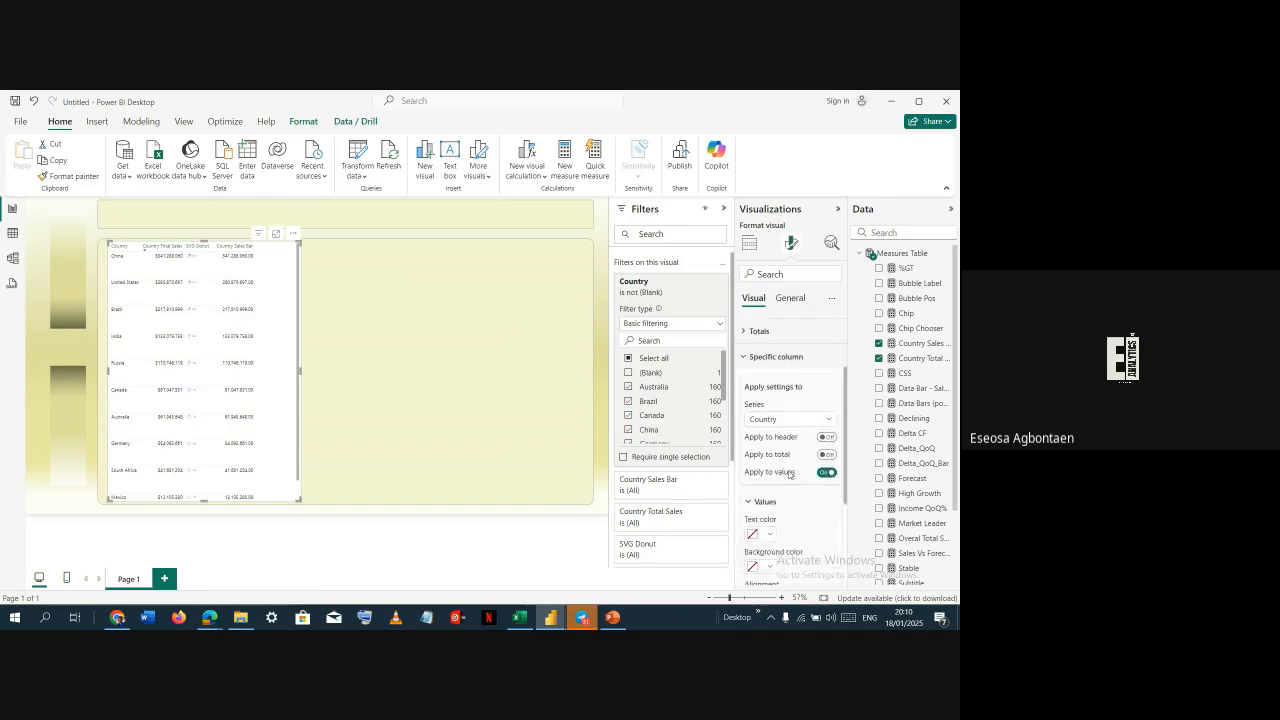
{"action": "left_click", "coordinate": [787, 333]}
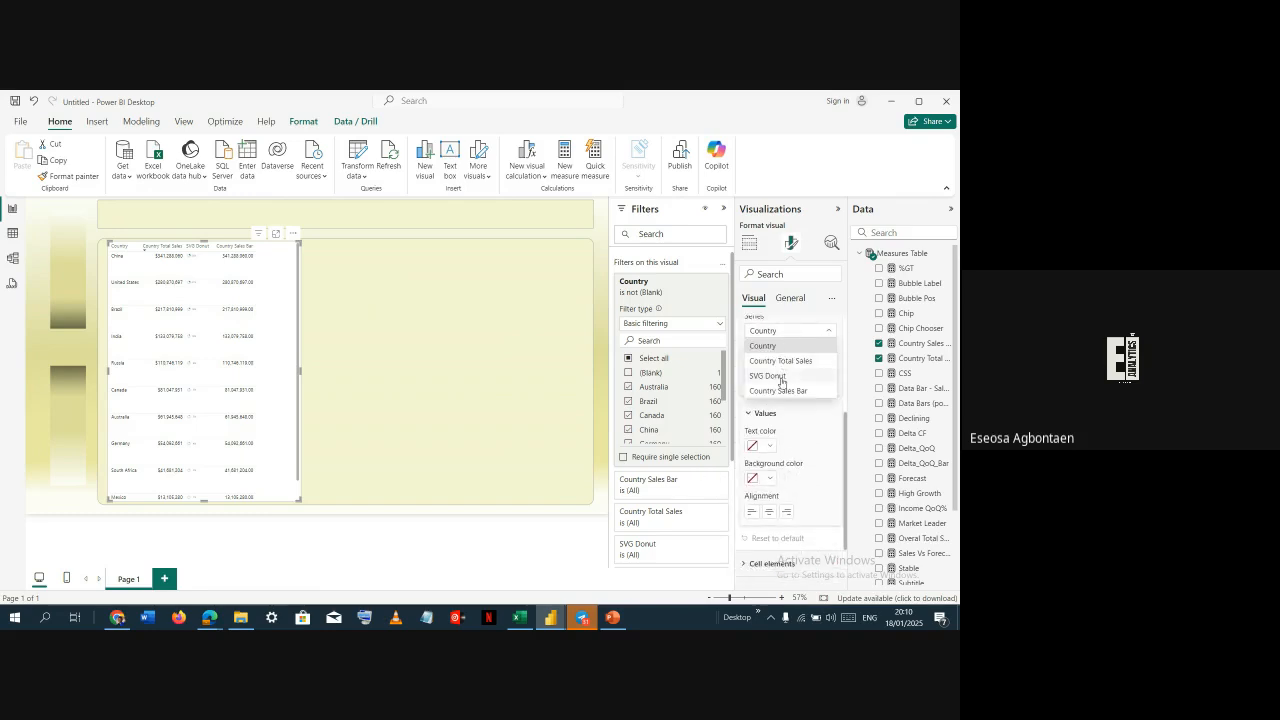
{"action": "left_click", "coordinate": [792, 456]}
{"action": "scroll", "coordinate": [792, 456], "scroll_direction": "down", "scroll_amount": 3}
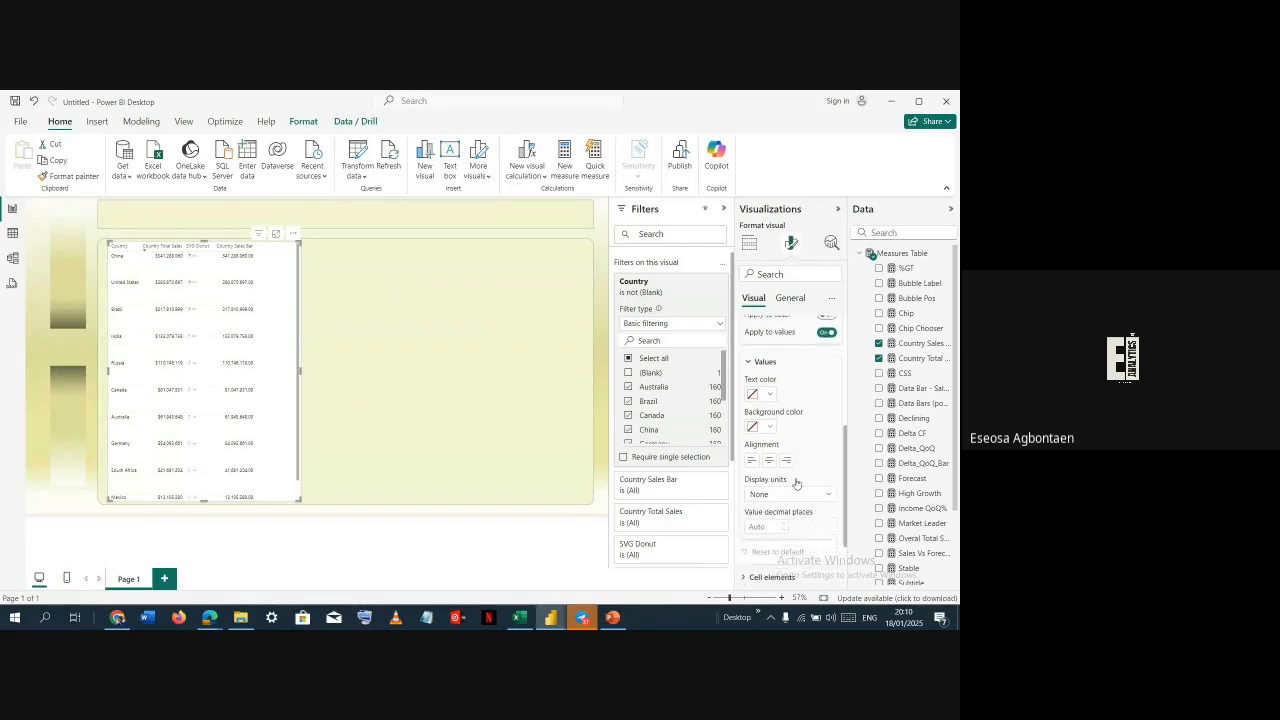
{"action": "left_click", "coordinate": [780, 502]}
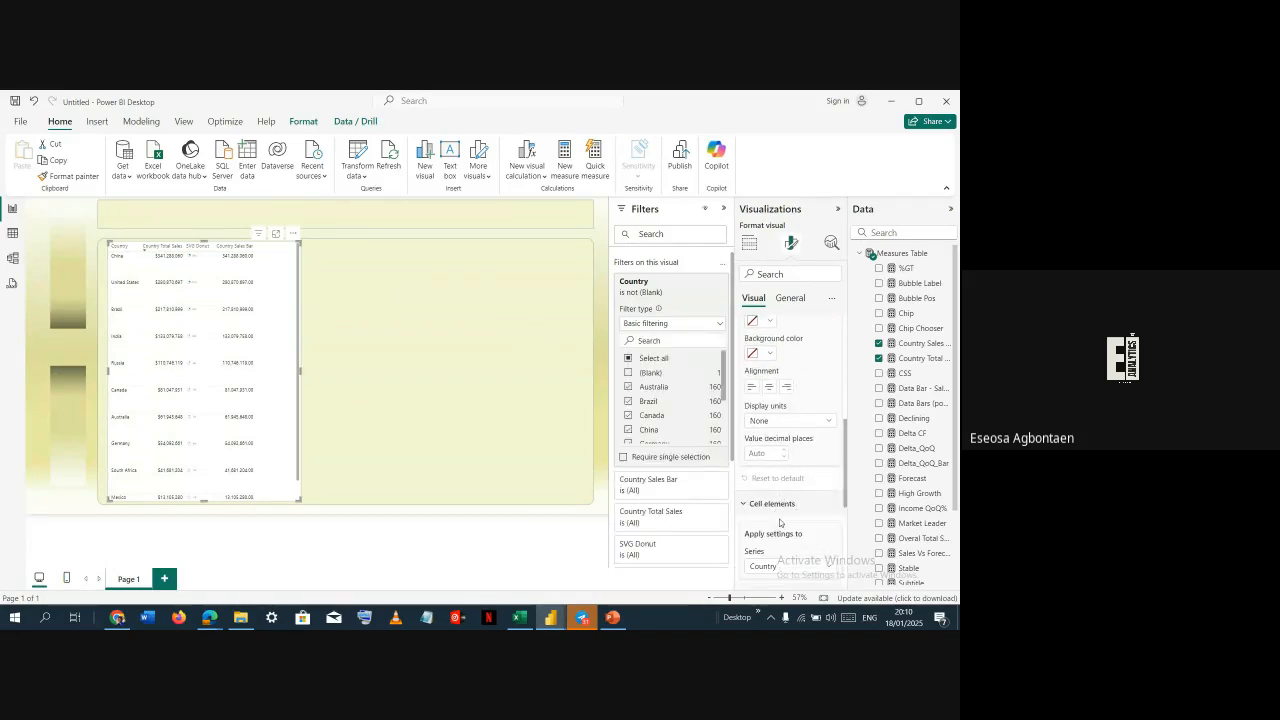
{"action": "scroll", "coordinate": [784, 505], "scroll_direction": "down", "scroll_amount": 2}
{"action": "left_click", "coordinate": [796, 441]}
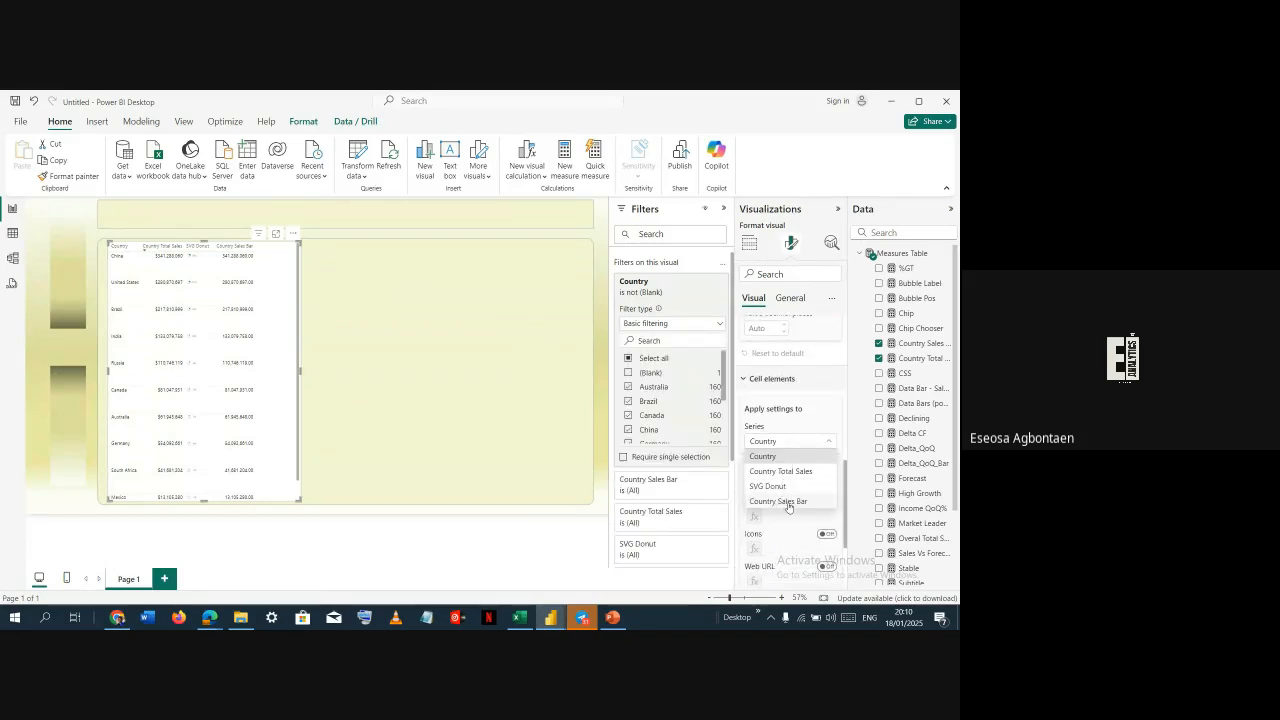
{"action": "left_click", "coordinate": [785, 501]}
{"action": "scroll", "coordinate": [790, 510], "scroll_direction": "down", "scroll_amount": 2}
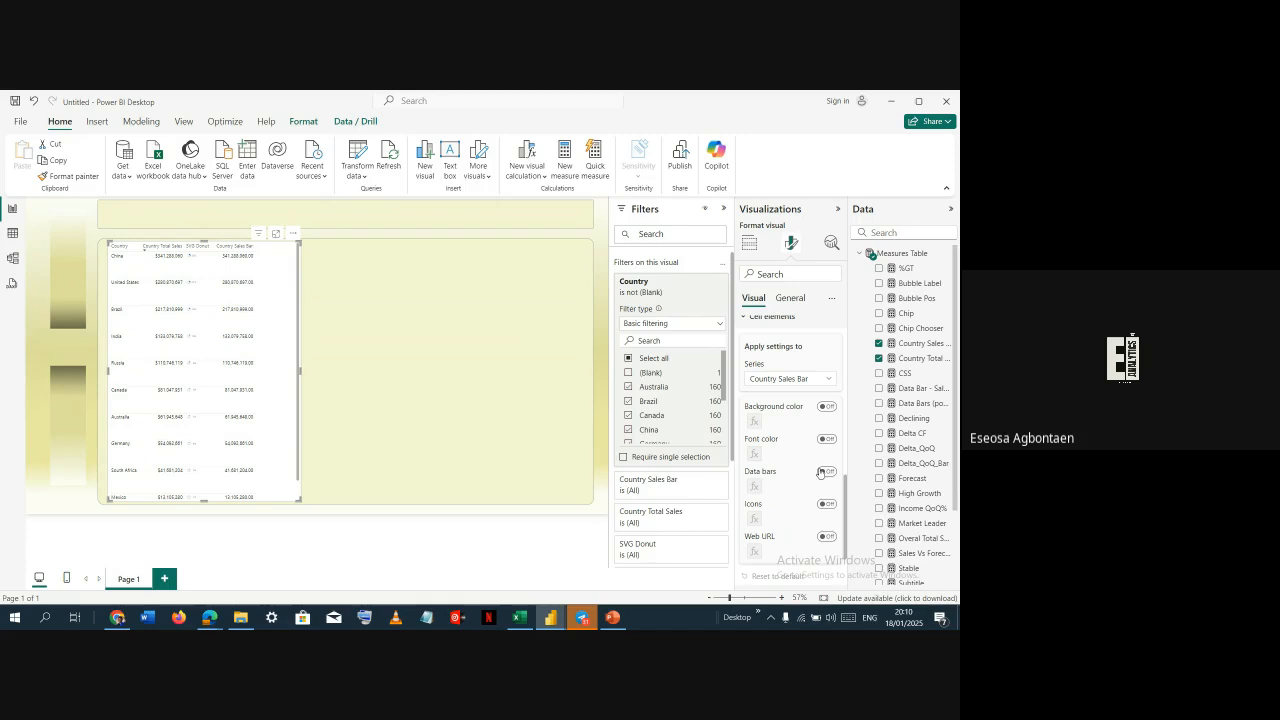
{"action": "left_click", "coordinate": [827, 471]}
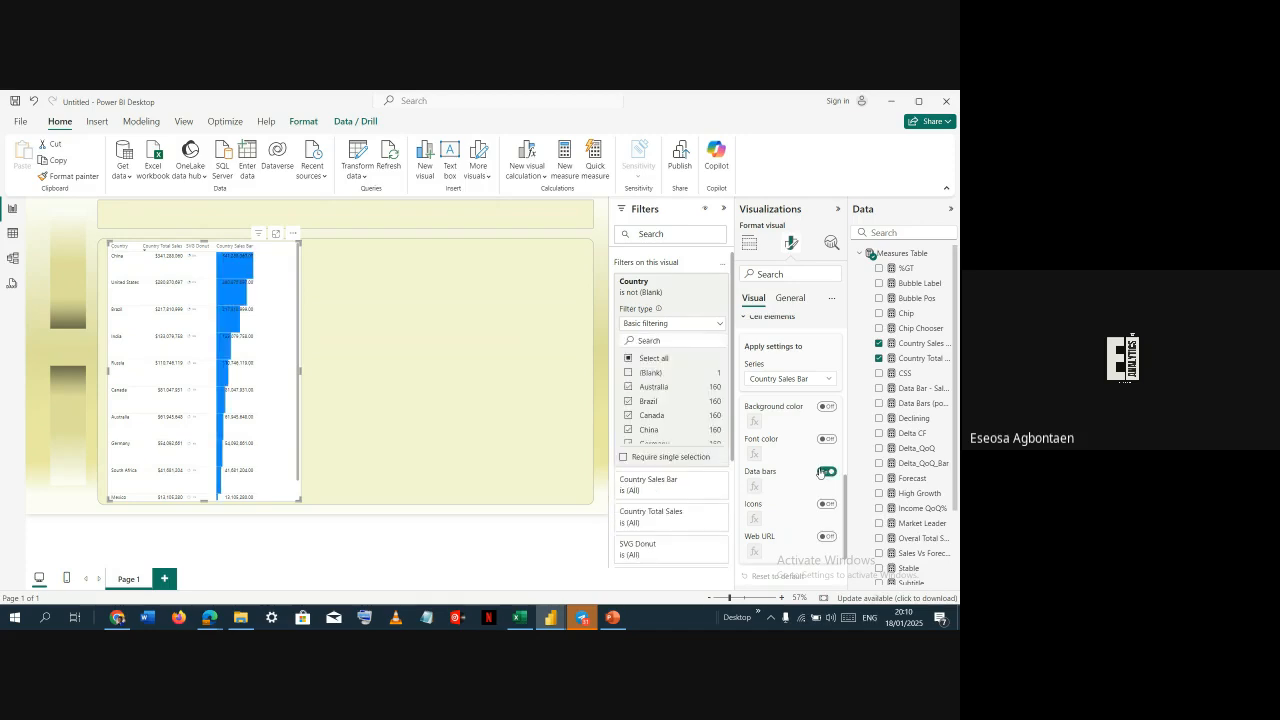
Set the data bars to show bar only, with positive bar colour #919063 copied from the colour picker site
{"action": "left_click", "coordinate": [755, 486]}
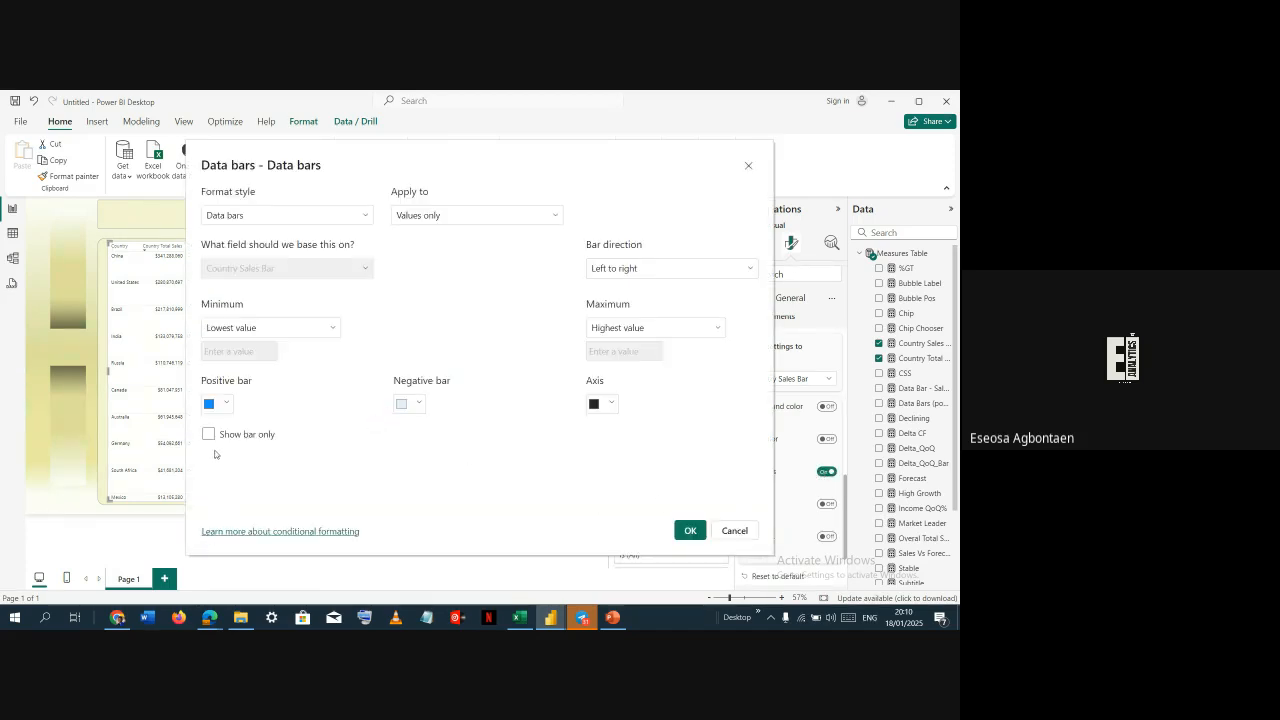
{"action": "left_click", "coordinate": [208, 435]}
{"action": "left_click", "coordinate": [217, 404]}
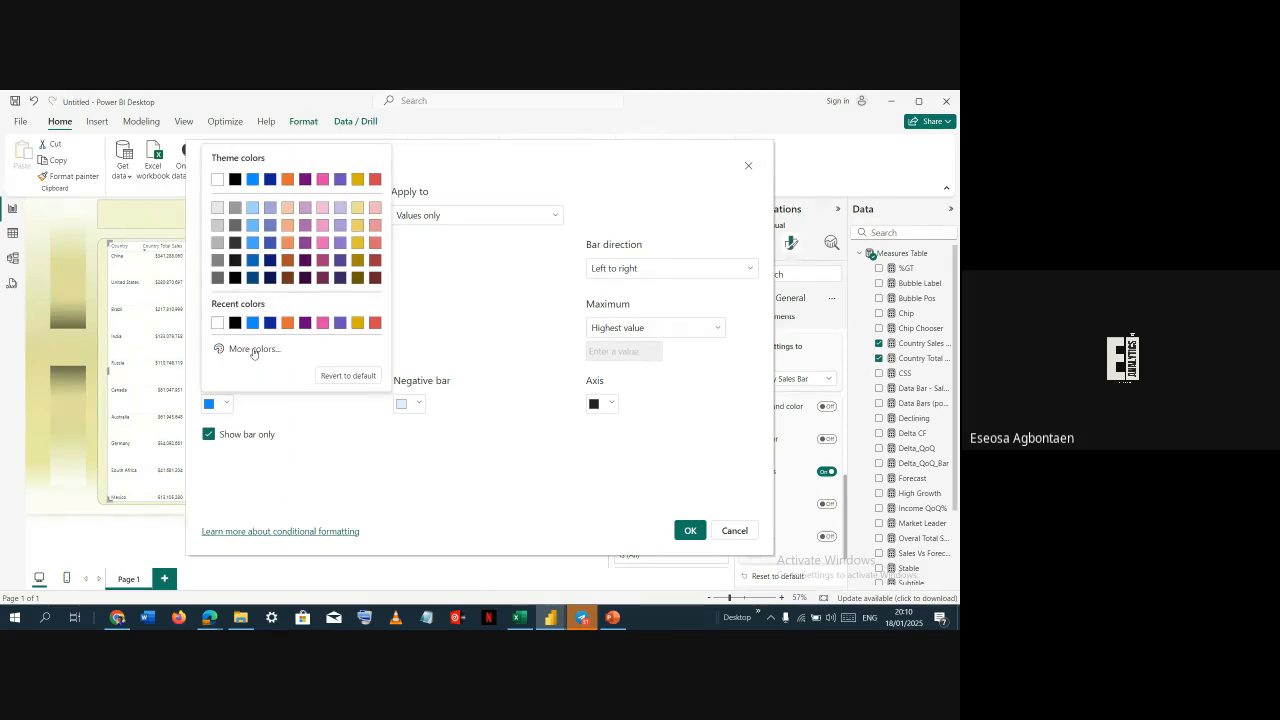
{"action": "key", "text": "alt+Tab"}
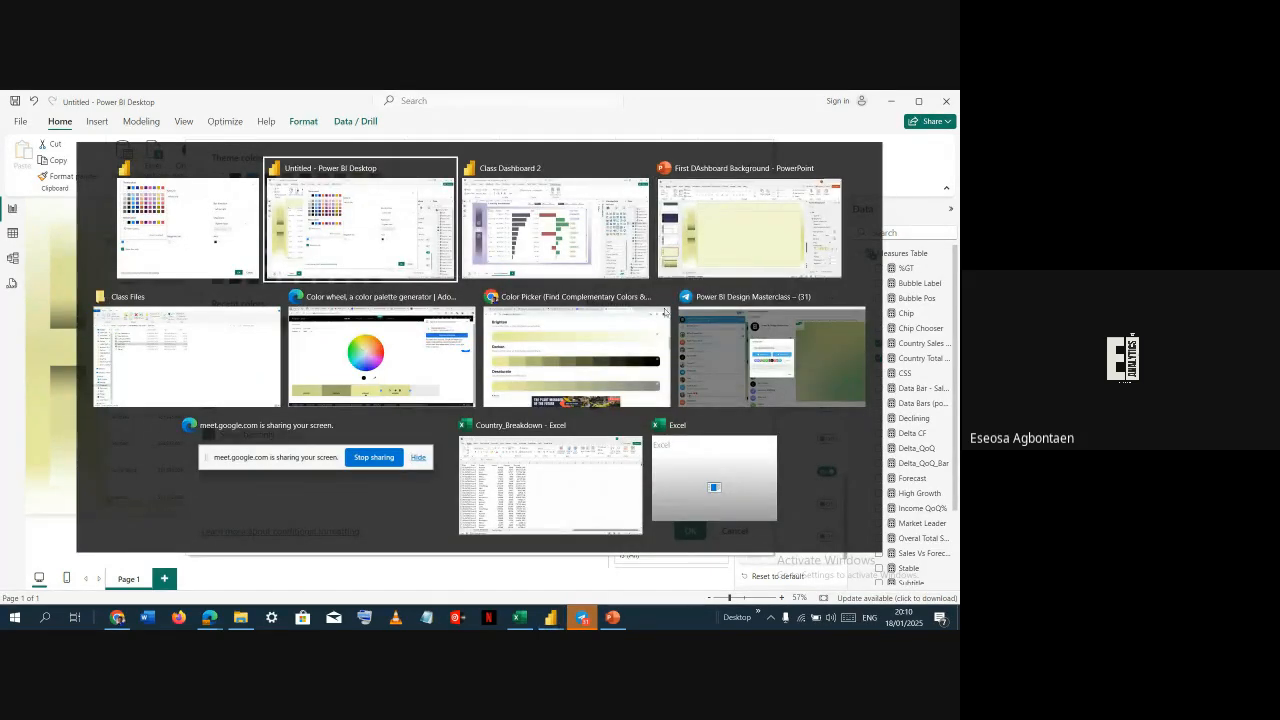
{"action": "left_click", "coordinate": [614, 374]}
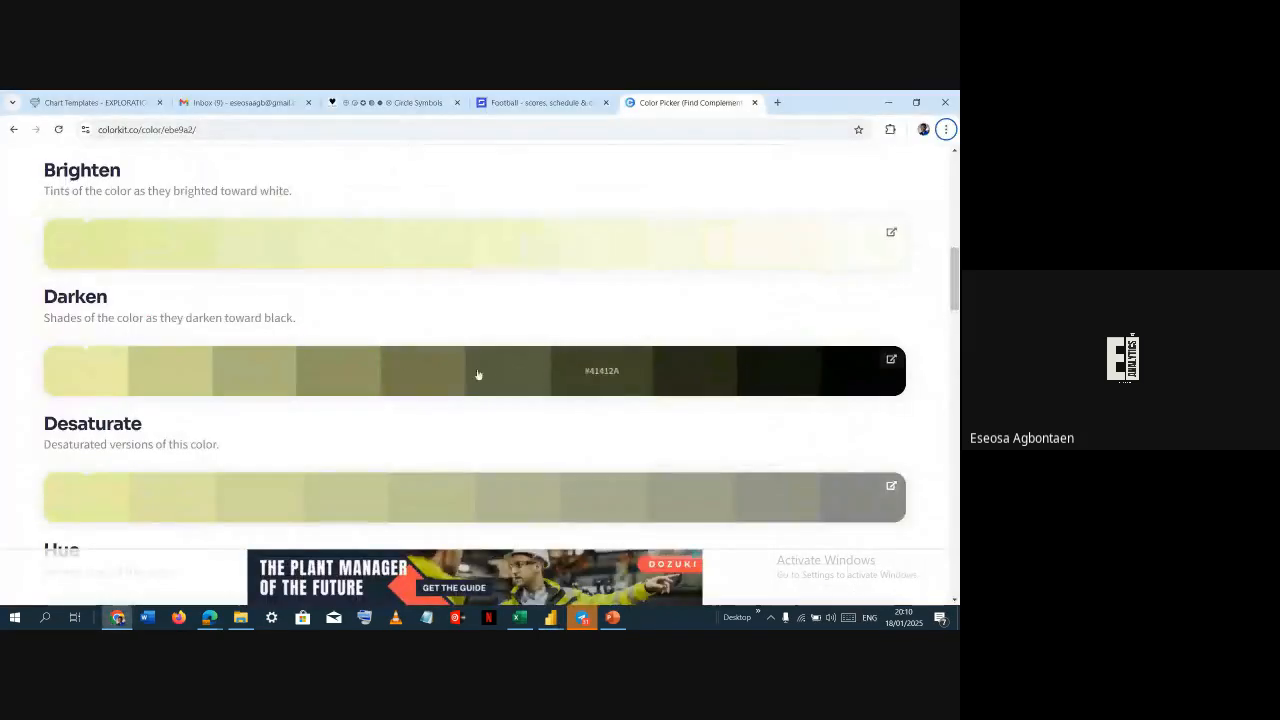
{"action": "left_click", "coordinate": [344, 371]}
{"action": "key", "text": "alt+Tab"}
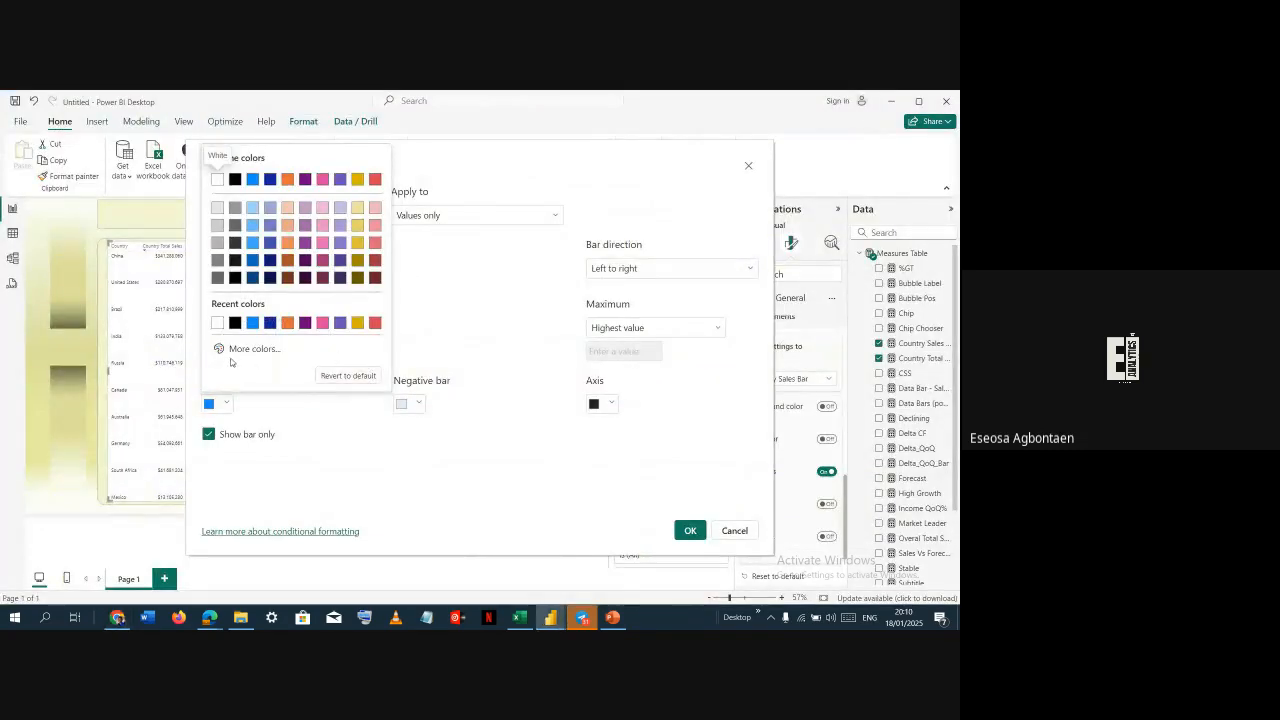
{"action": "left_click", "coordinate": [247, 349]}
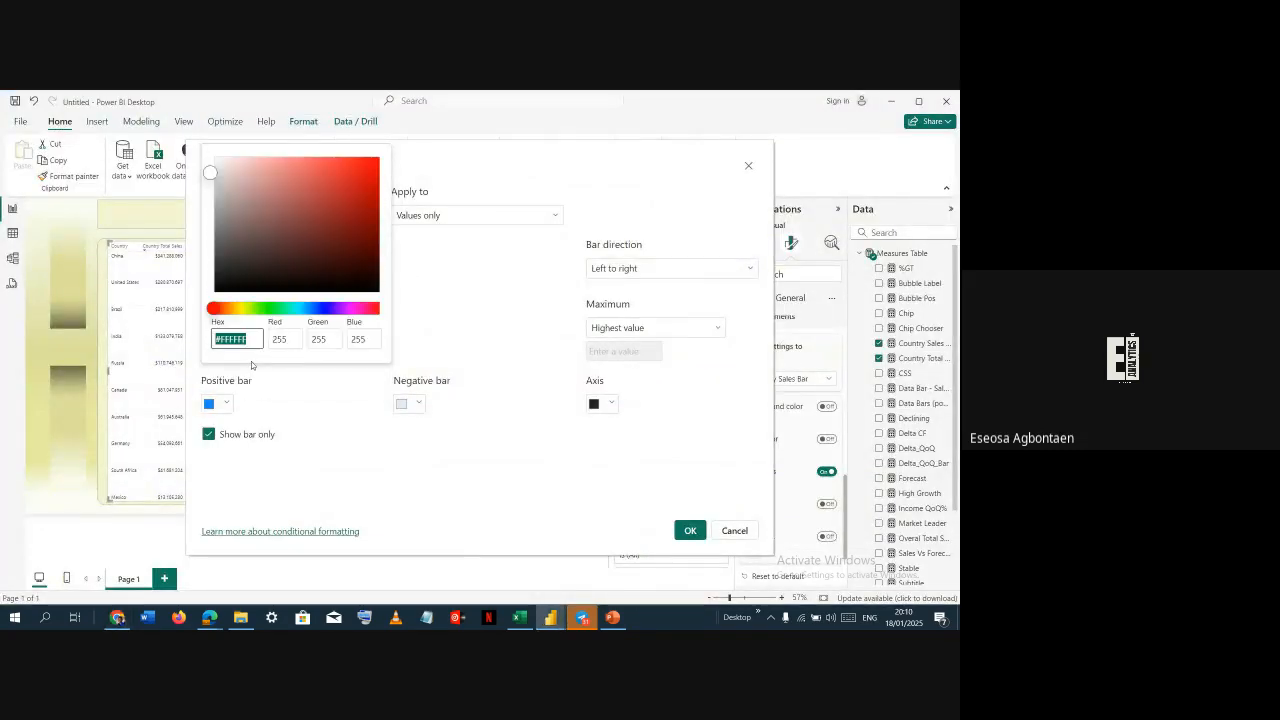
{"action": "key", "text": "ctrl+v"}
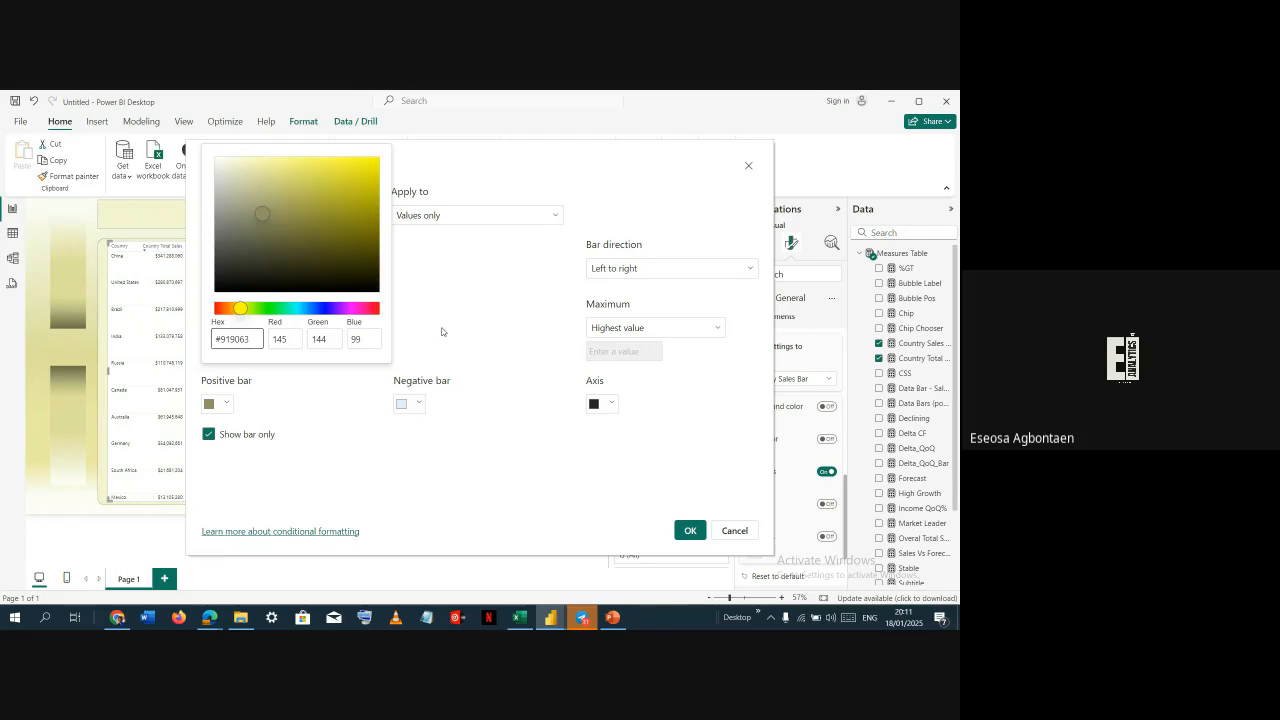
{"action": "left_click", "coordinate": [452, 311]}
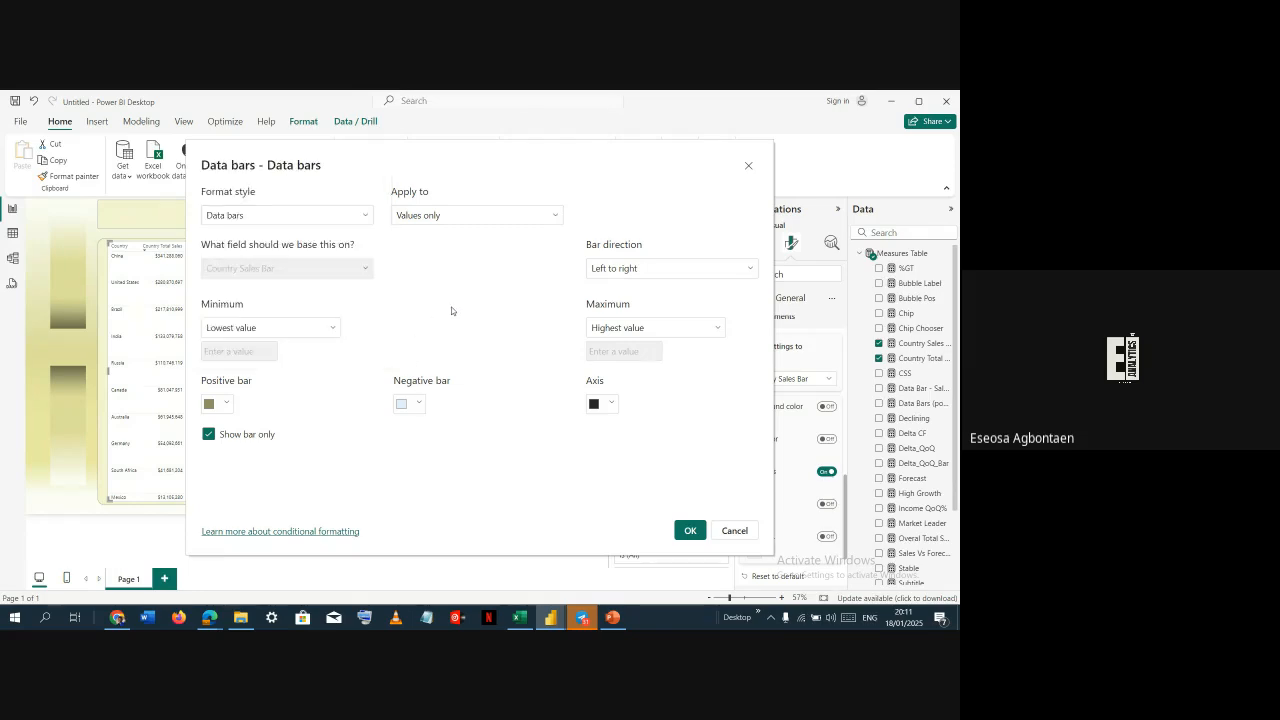
{"action": "left_click", "coordinate": [690, 530]}
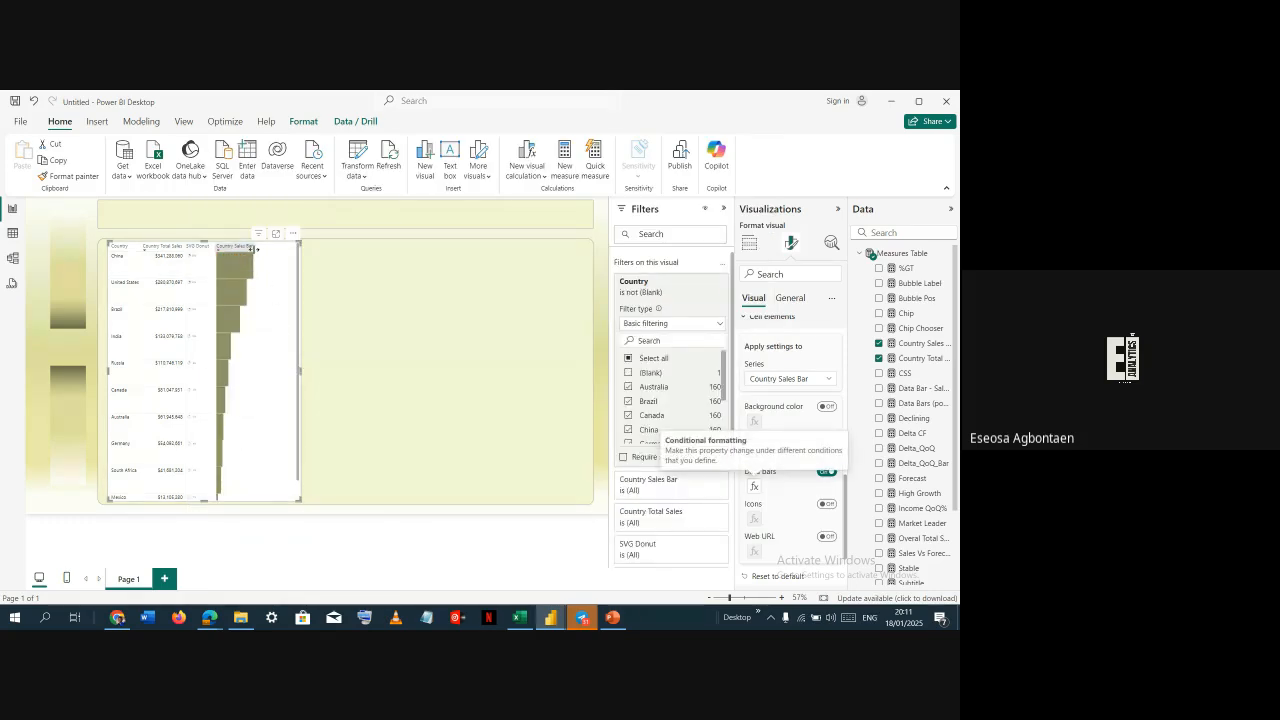
Widen the Country Sales Bar column so its bars fill the table width
{"action": "left_click_drag", "start_coordinate": [256, 249], "coordinate": [296, 249]}
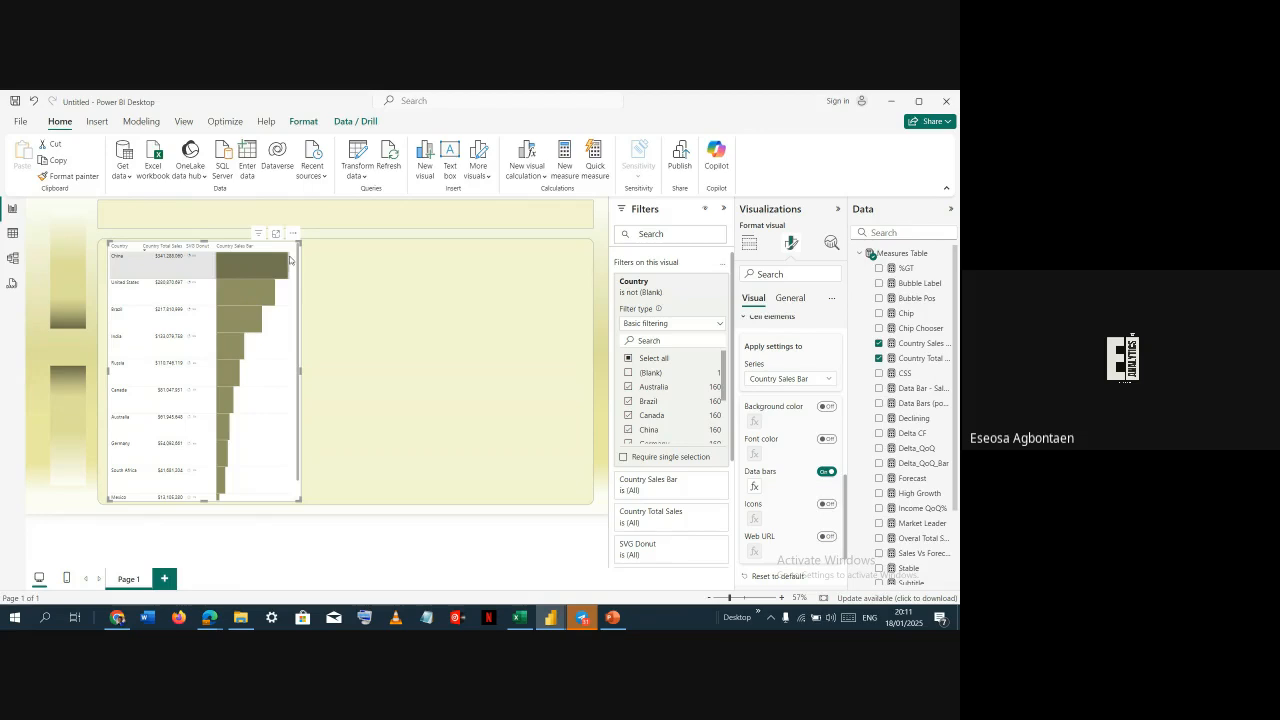
{"action": "key", "text": "alt+Tab"}
{"action": "key", "text": "alt+Tab"}
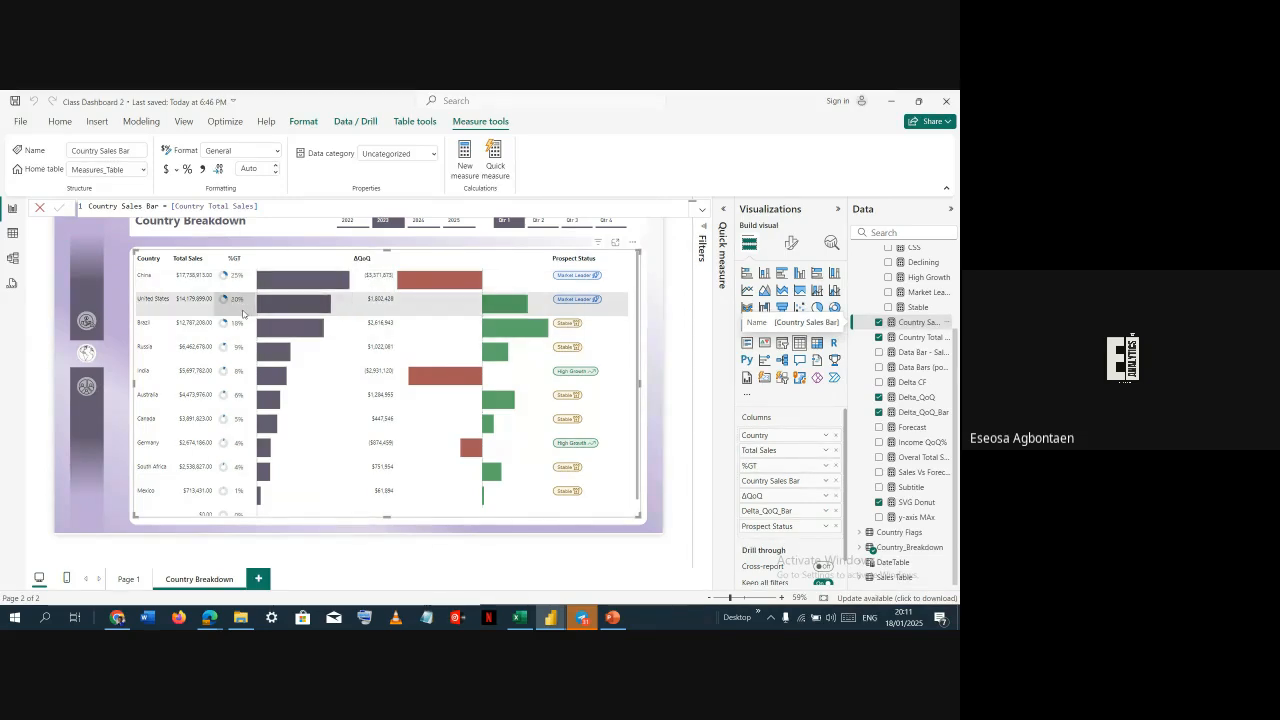
{"action": "mouse_move", "coordinate": [249, 314]}
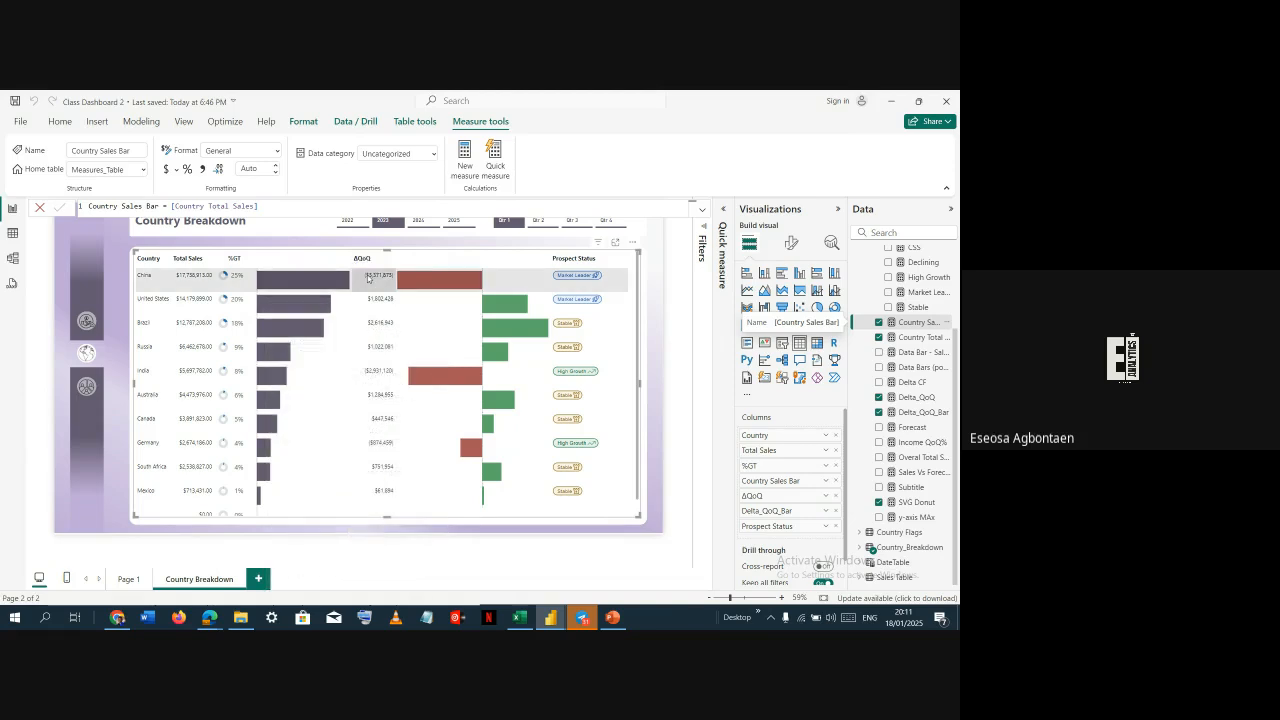
{"action": "key", "text": "alt+Tab"}
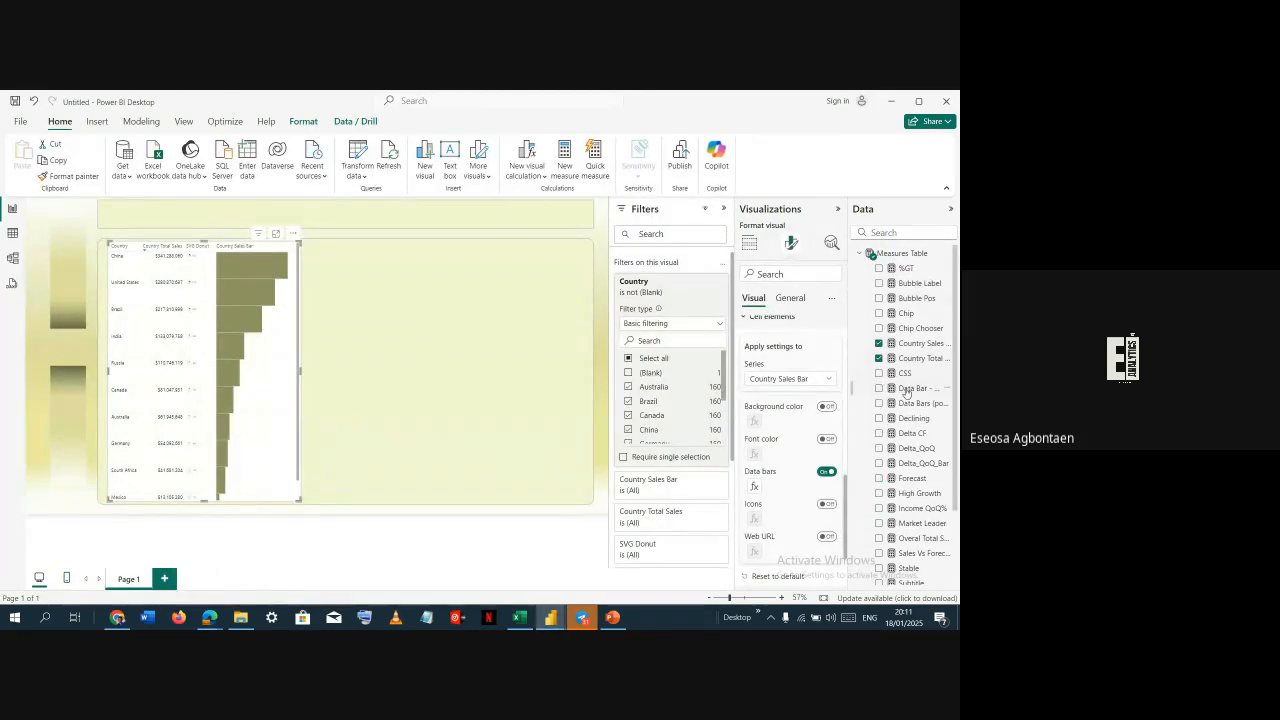
Add the Delta_QoQ measure to the country table and widen the table to fit the new column
{"action": "scroll", "coordinate": [919, 327], "scroll_direction": "down", "scroll_amount": 3}
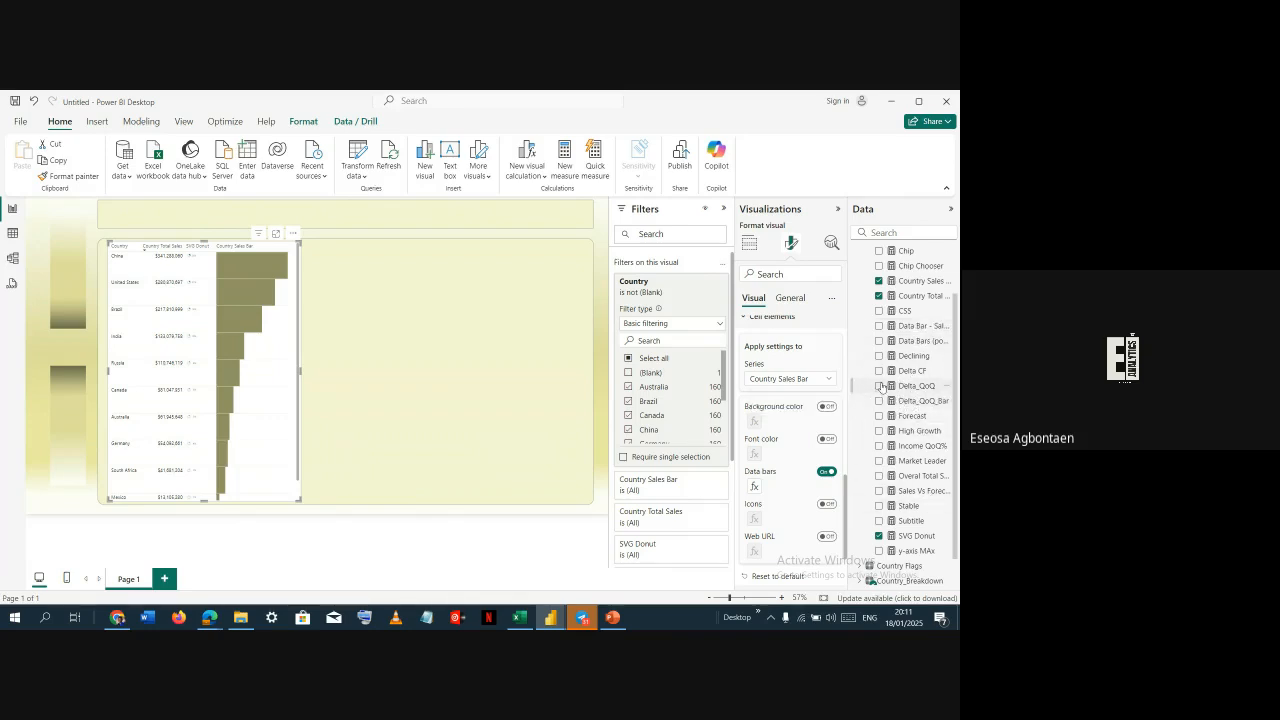
{"action": "left_click", "coordinate": [879, 386]}
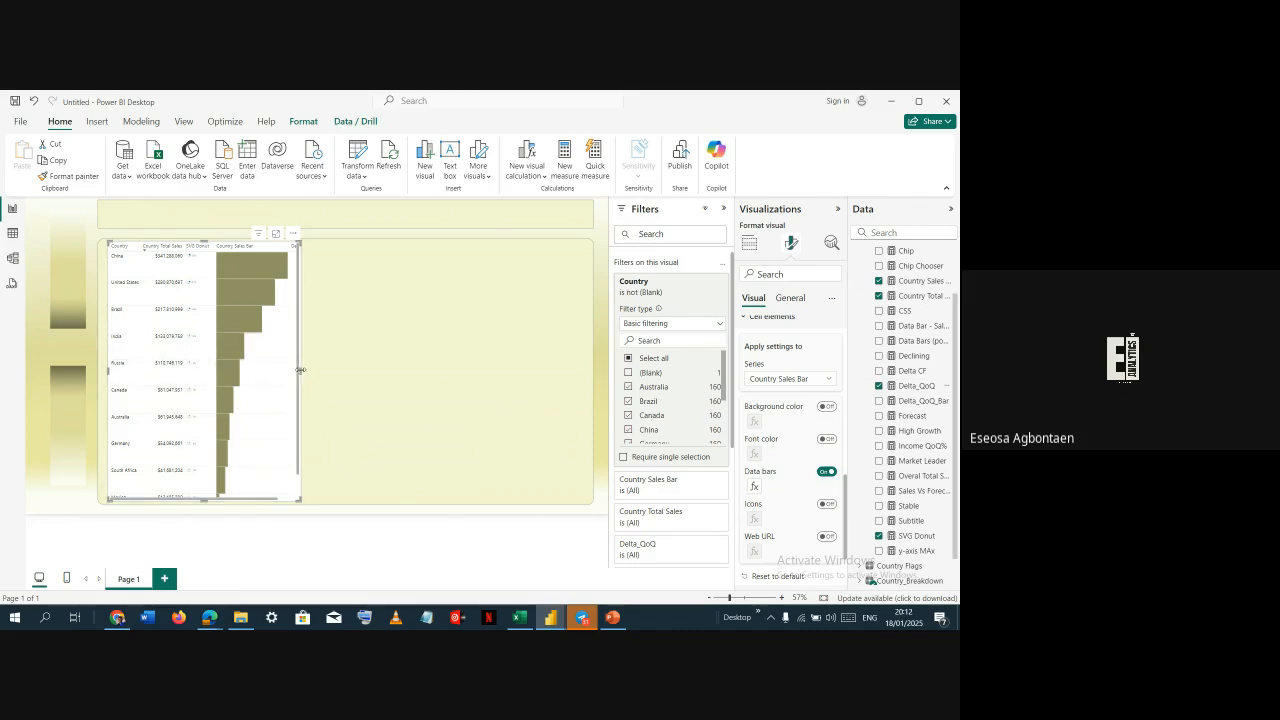
{"action": "left_click_drag", "start_coordinate": [297, 373], "coordinate": [355, 375]}
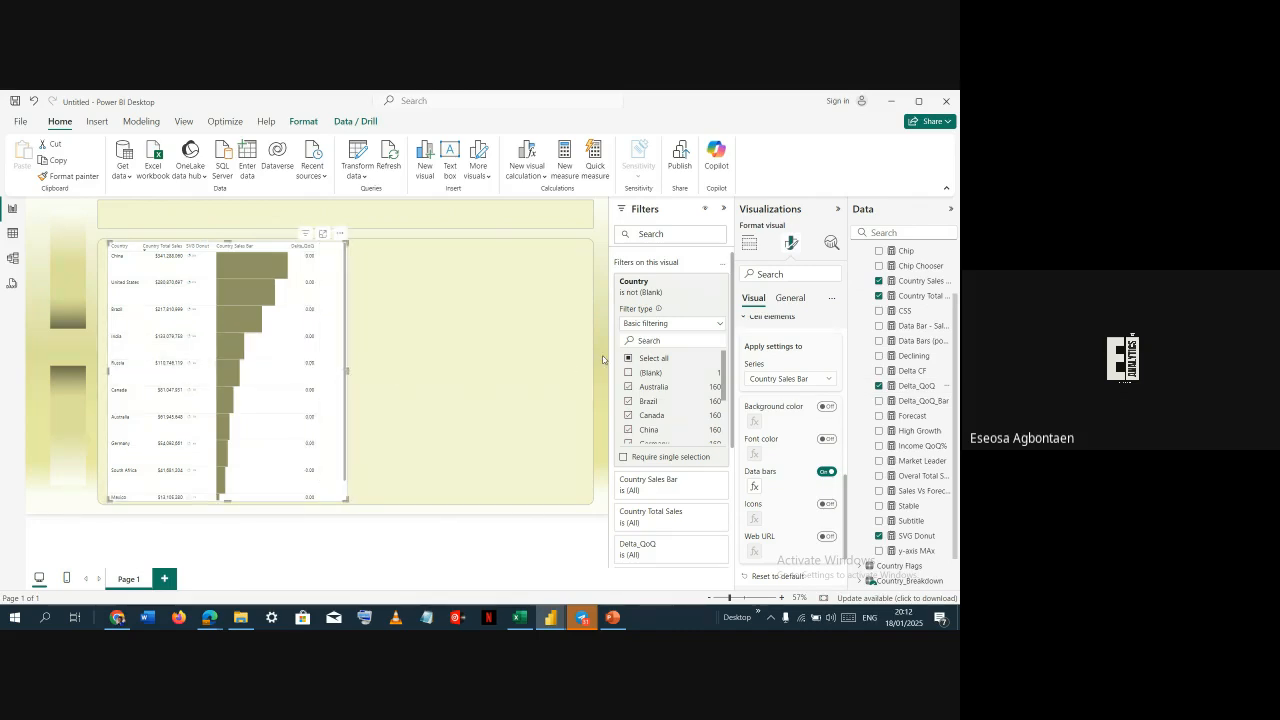
{"action": "left_click", "coordinate": [912, 386]}
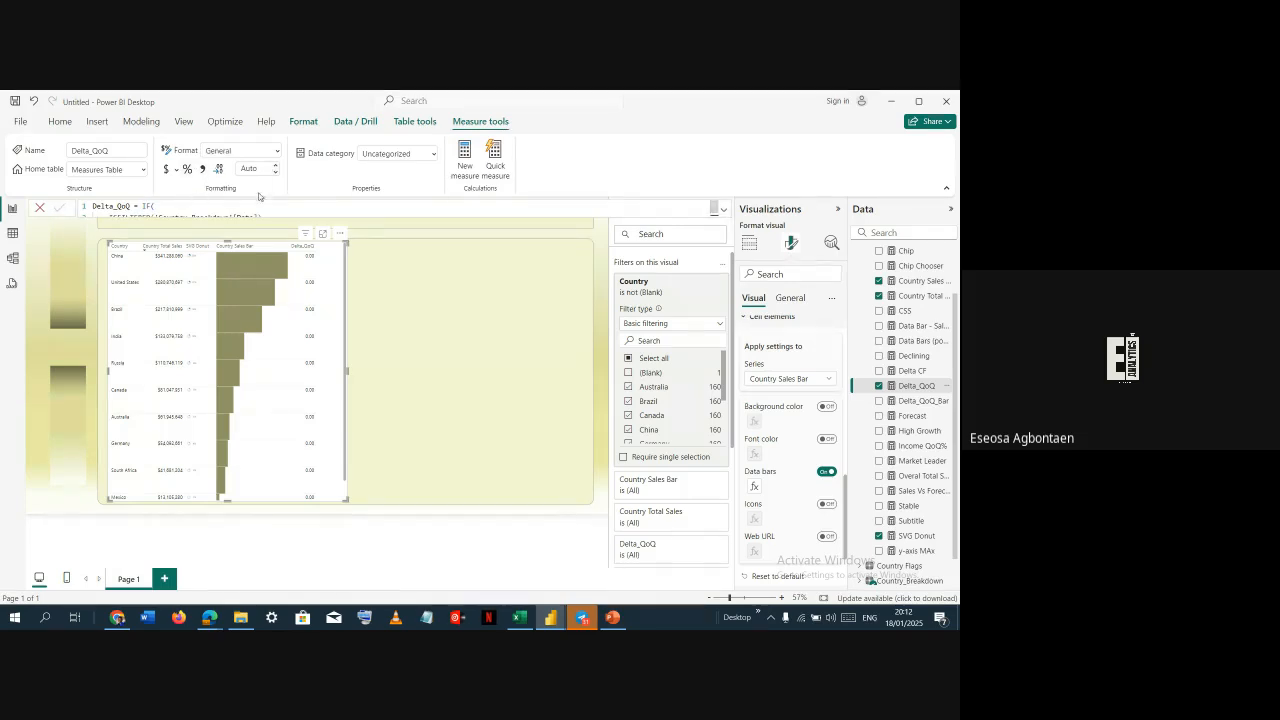
Expand the formula bar to review the Delta_QoQ measure's DAX
{"action": "left_click", "coordinate": [724, 211]}
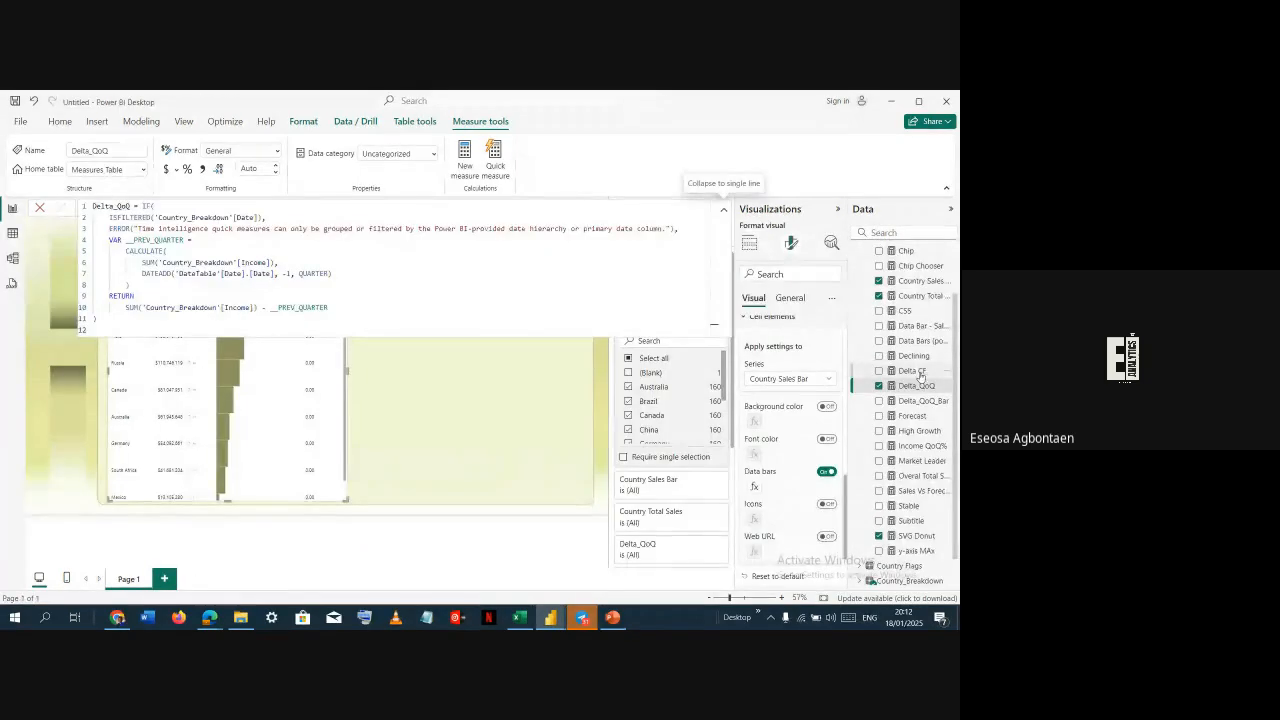
{"action": "double_click", "coordinate": [172, 229]}
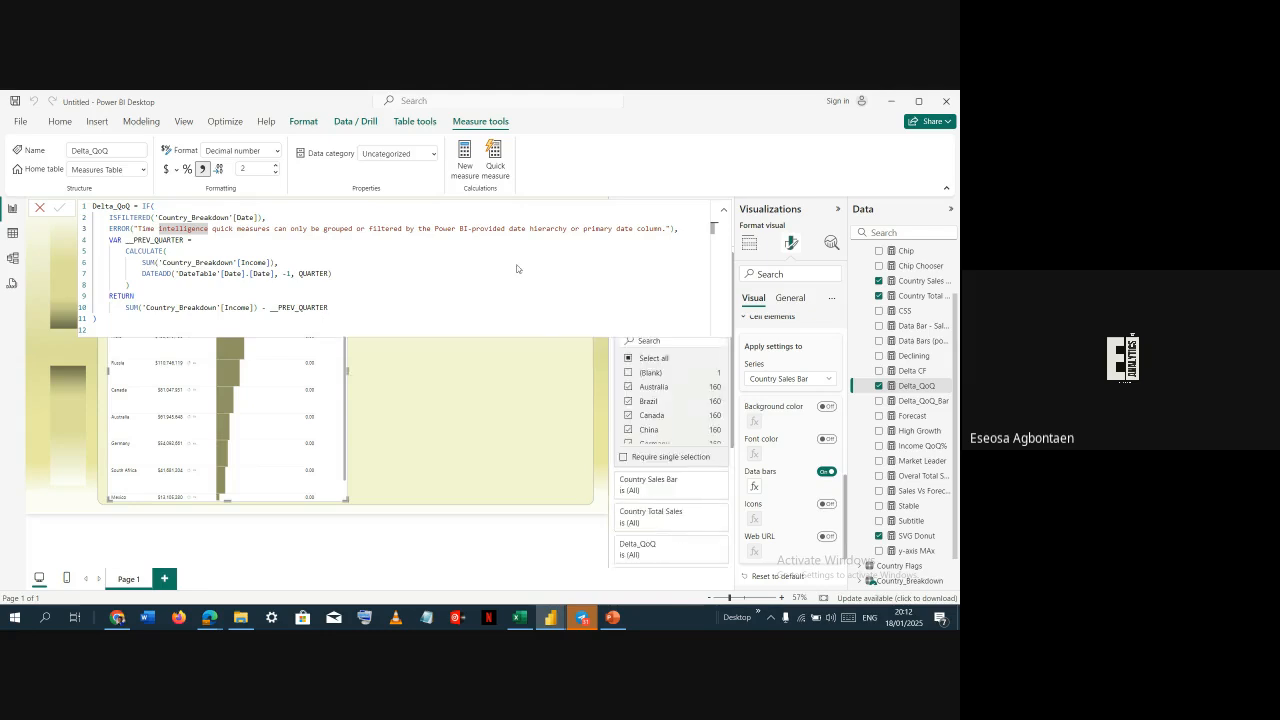
{"action": "left_click", "coordinate": [545, 353]}
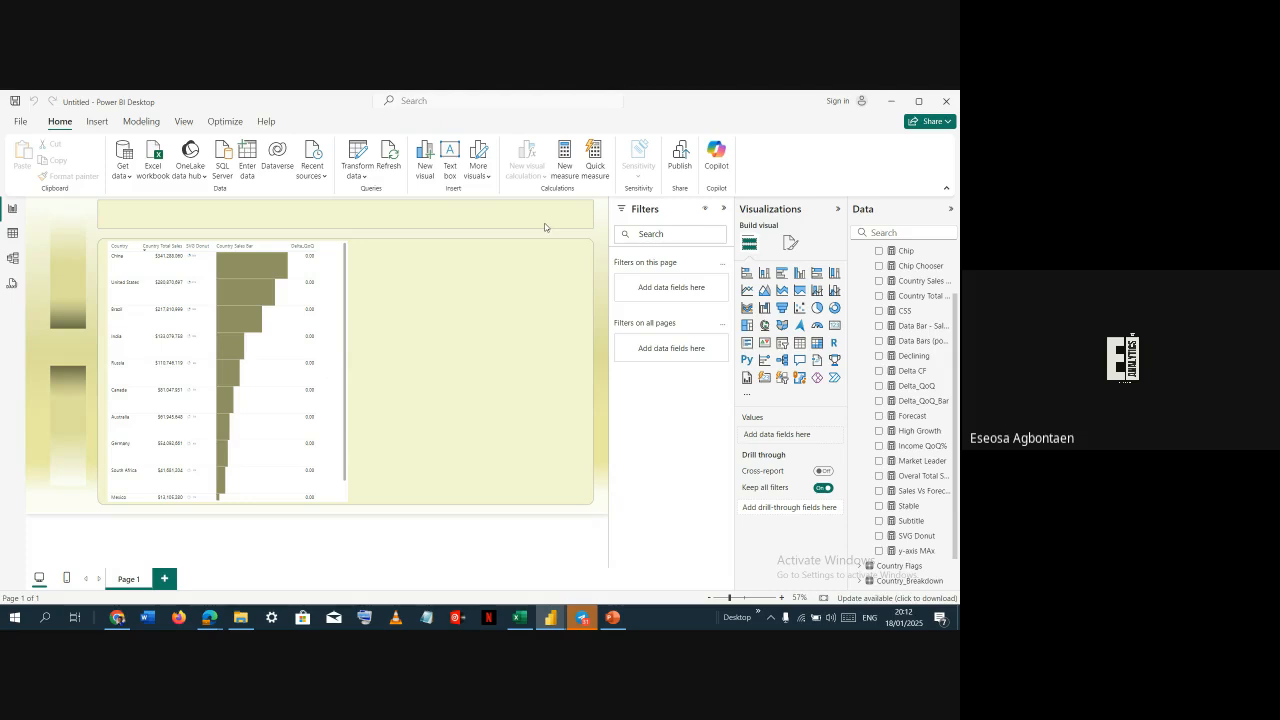
Insert a slicer and resize it into a thin strip above the country table
{"action": "left_click", "coordinate": [784, 377]}
{"action": "left_click_drag", "start_coordinate": [103, 277], "coordinate": [480, 248]}
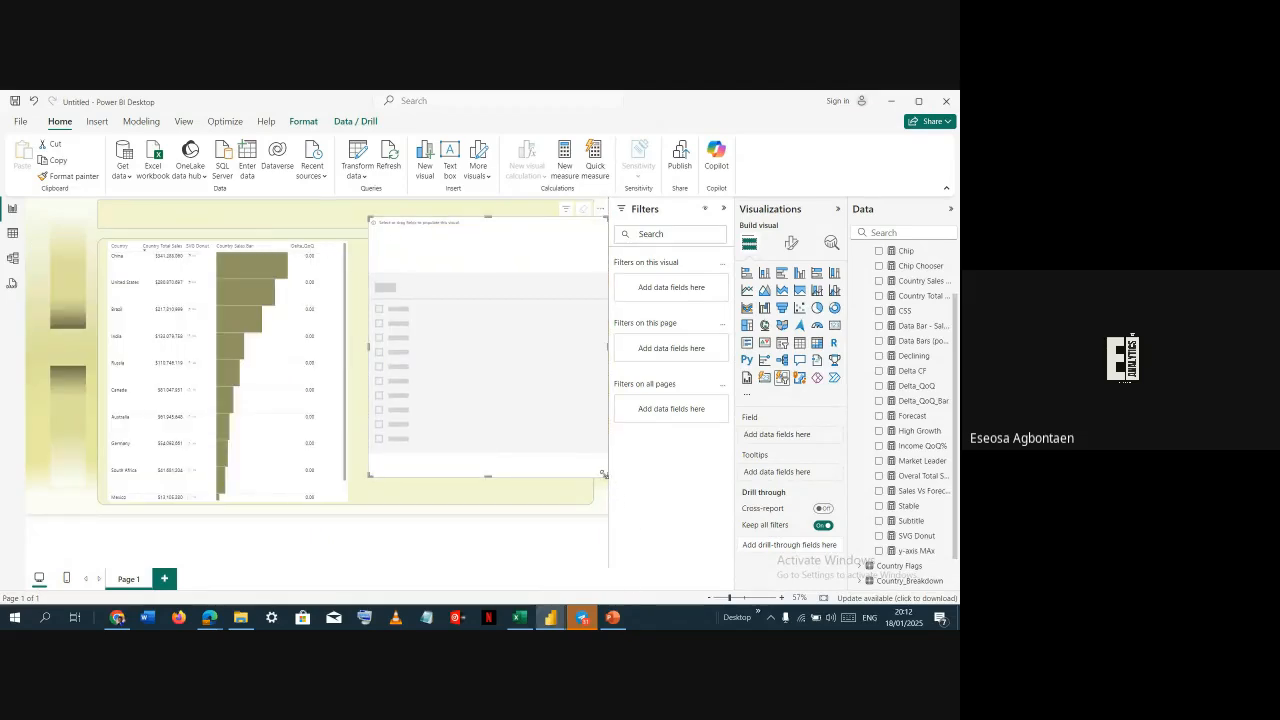
{"action": "left_click_drag", "start_coordinate": [603, 474], "coordinate": [507, 314]}
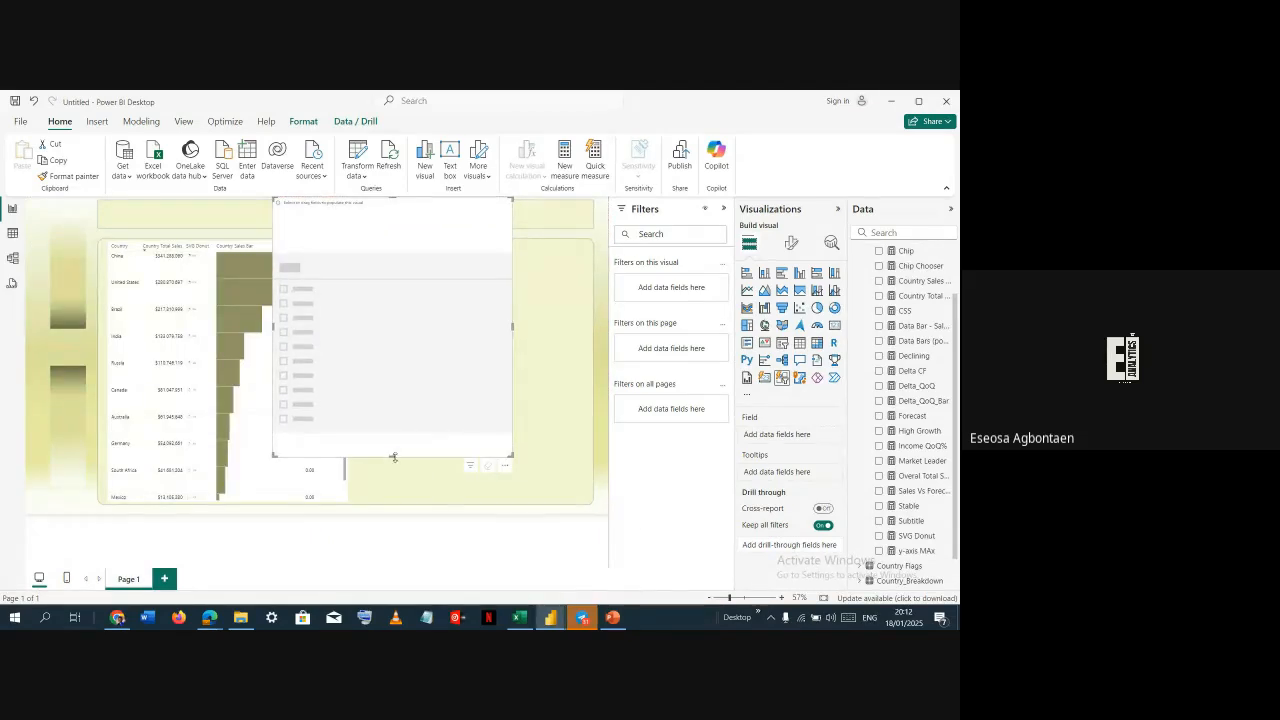
{"action": "left_click_drag", "start_coordinate": [394, 457], "coordinate": [406, 221]}
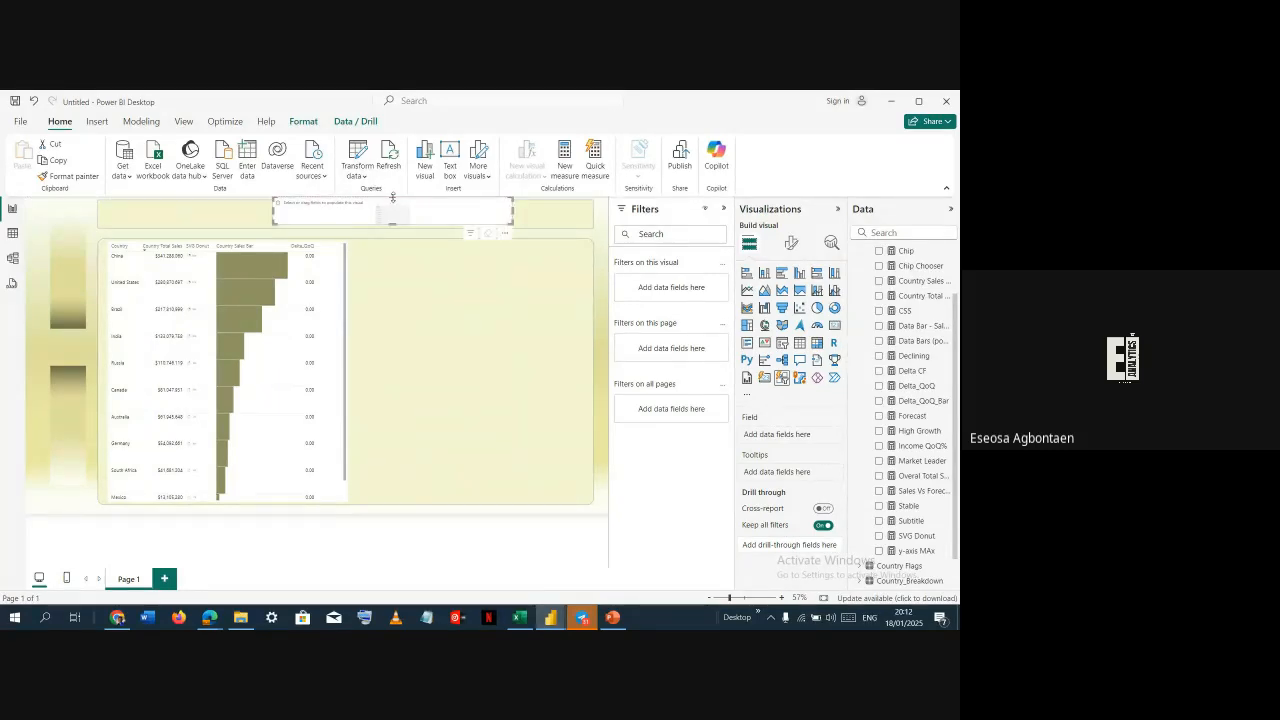
{"action": "left_click_drag", "start_coordinate": [393, 198], "coordinate": [393, 204]}
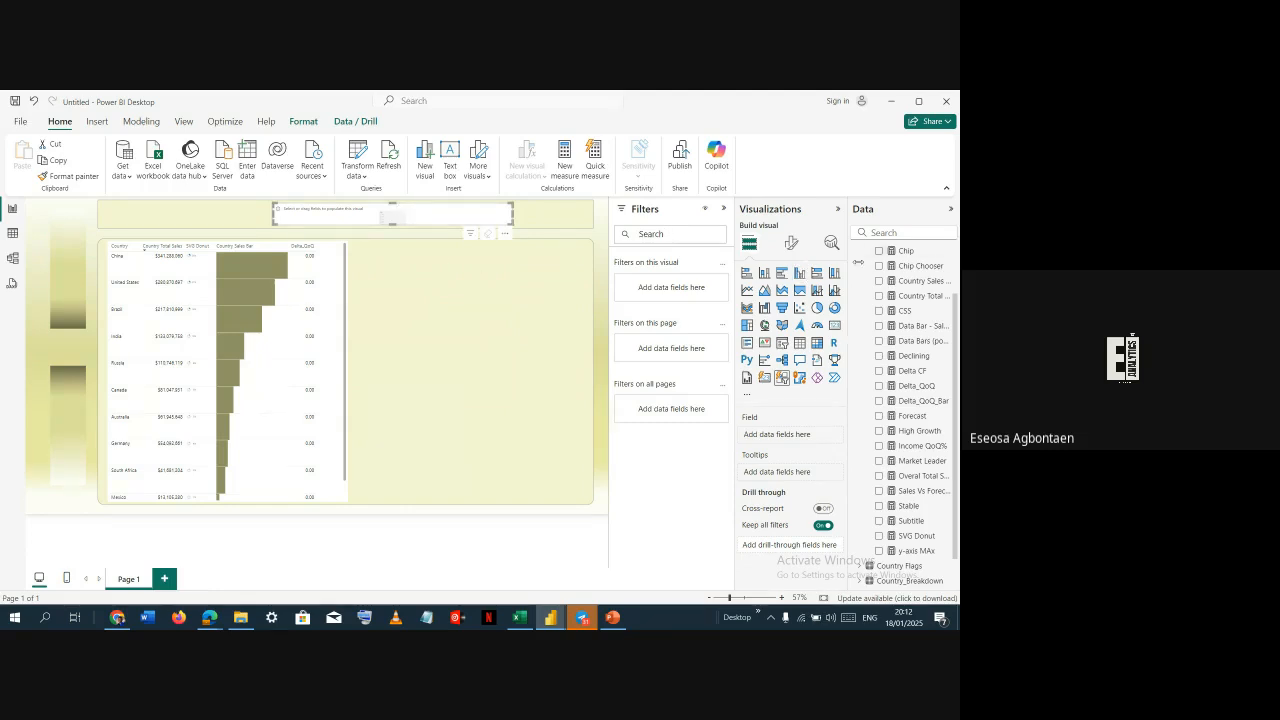
Add the Quarter level of the DateTable Date hierarchy to the slicer
{"action": "scroll", "coordinate": [887, 521], "scroll_direction": "down", "scroll_amount": 1}
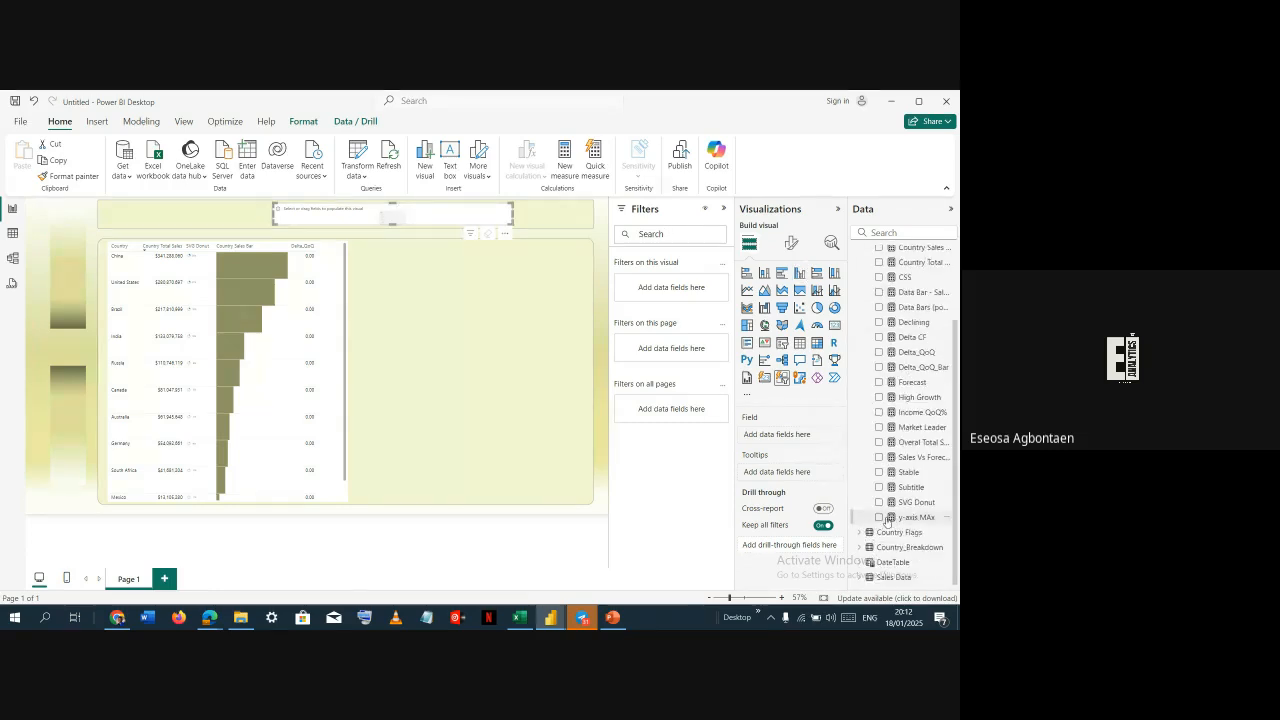
{"action": "left_click", "coordinate": [864, 564]}
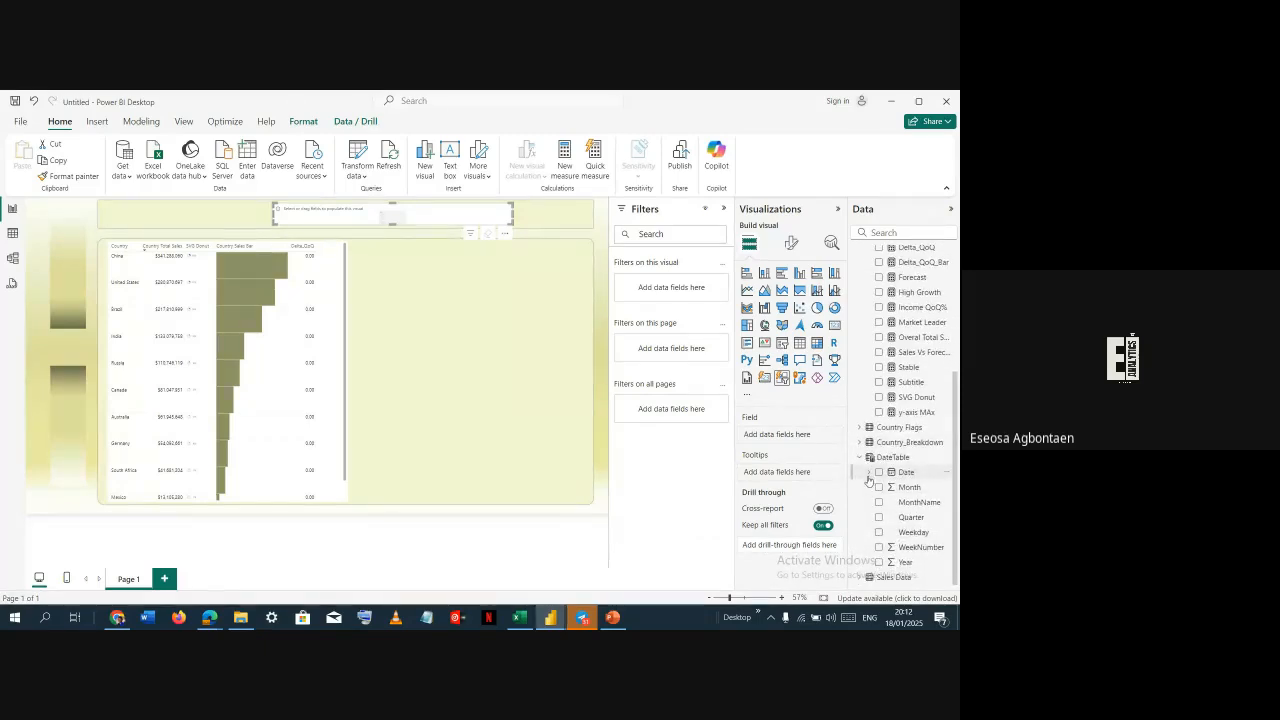
{"action": "left_click", "coordinate": [868, 474]}
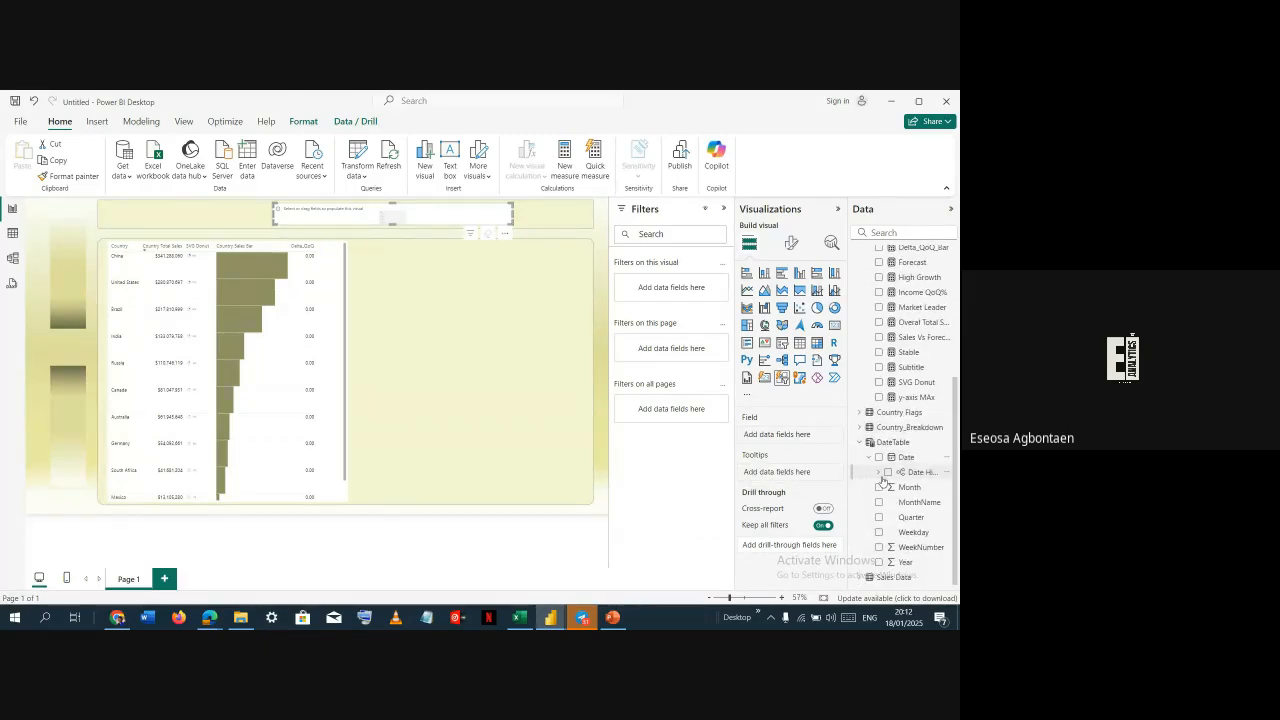
{"action": "left_click", "coordinate": [878, 472]}
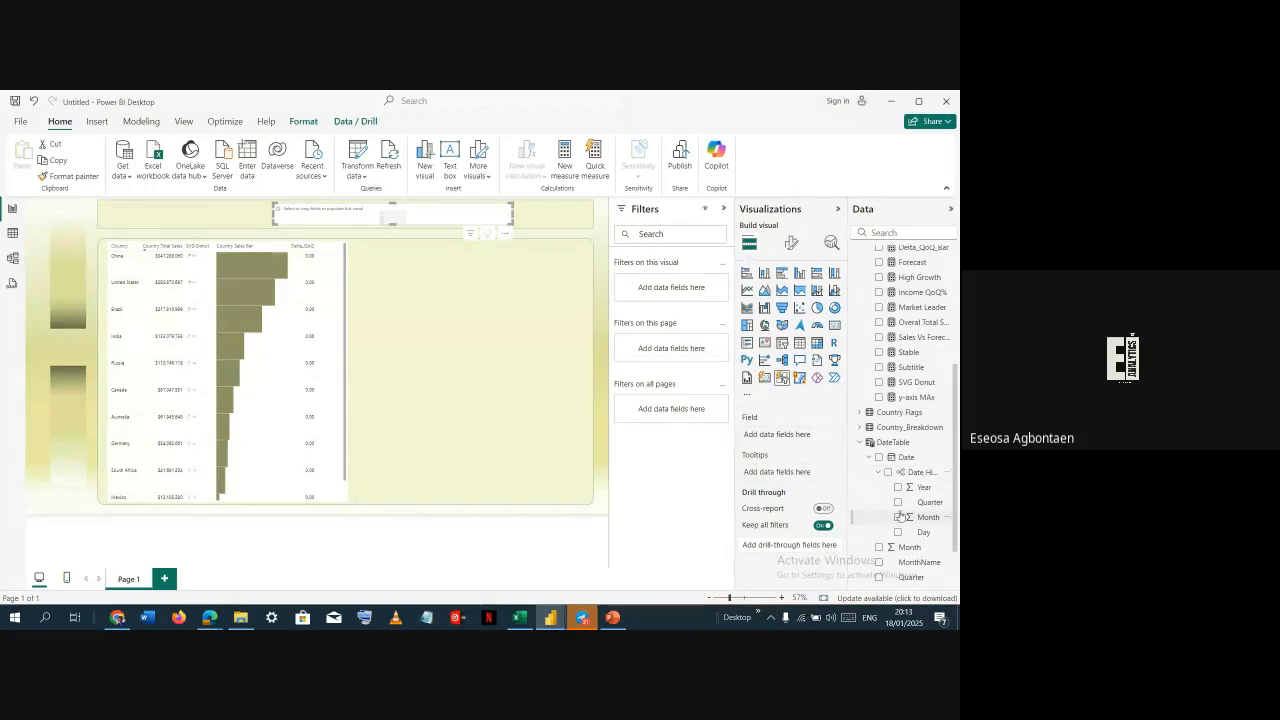
{"action": "left_click", "coordinate": [897, 502]}
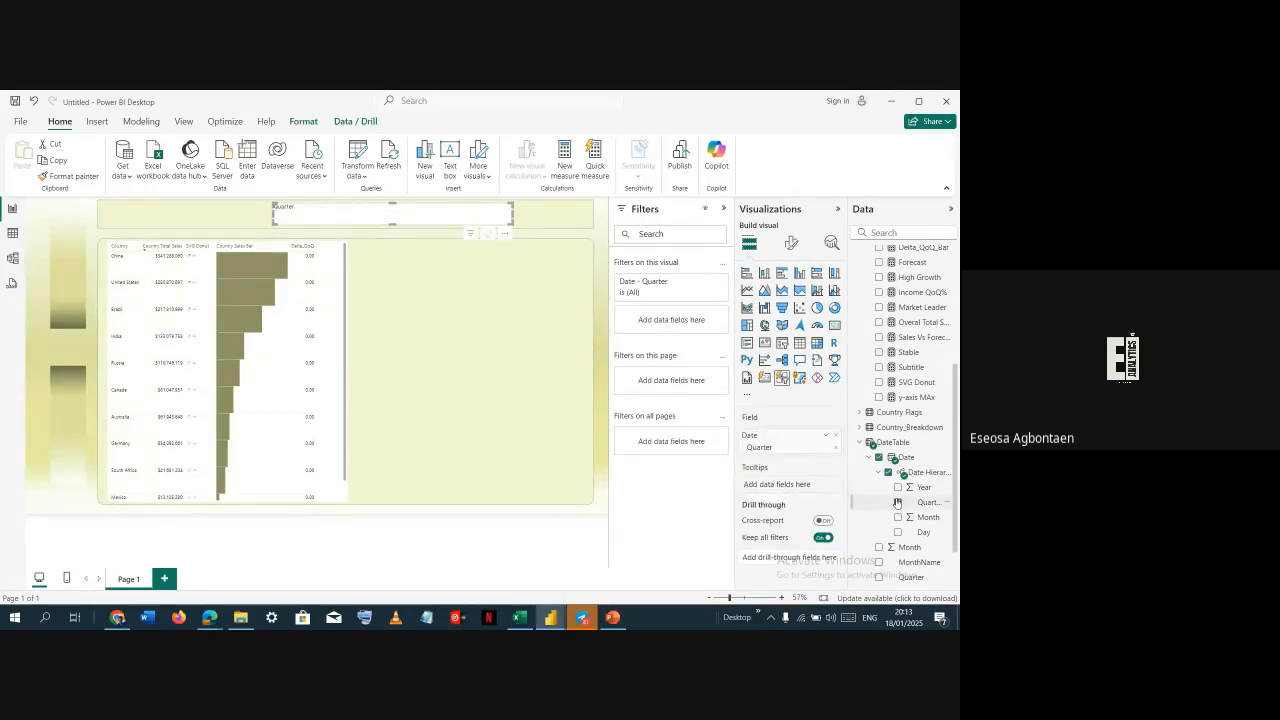
Pick a quarter in the slicer and turn on Force selection in its selection settings
{"action": "left_click", "coordinate": [791, 242]}
{"action": "left_click", "coordinate": [778, 330]}
{"action": "left_click", "coordinate": [778, 330]}
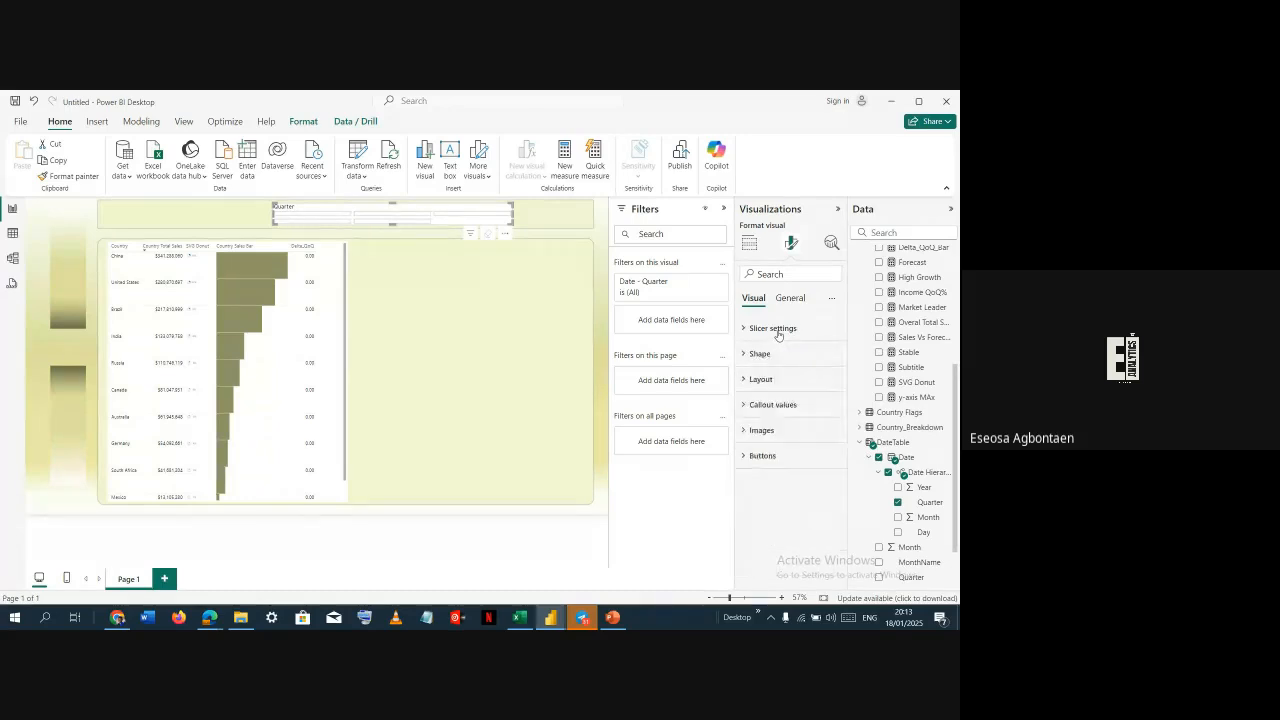
{"action": "left_click", "coordinate": [778, 330]}
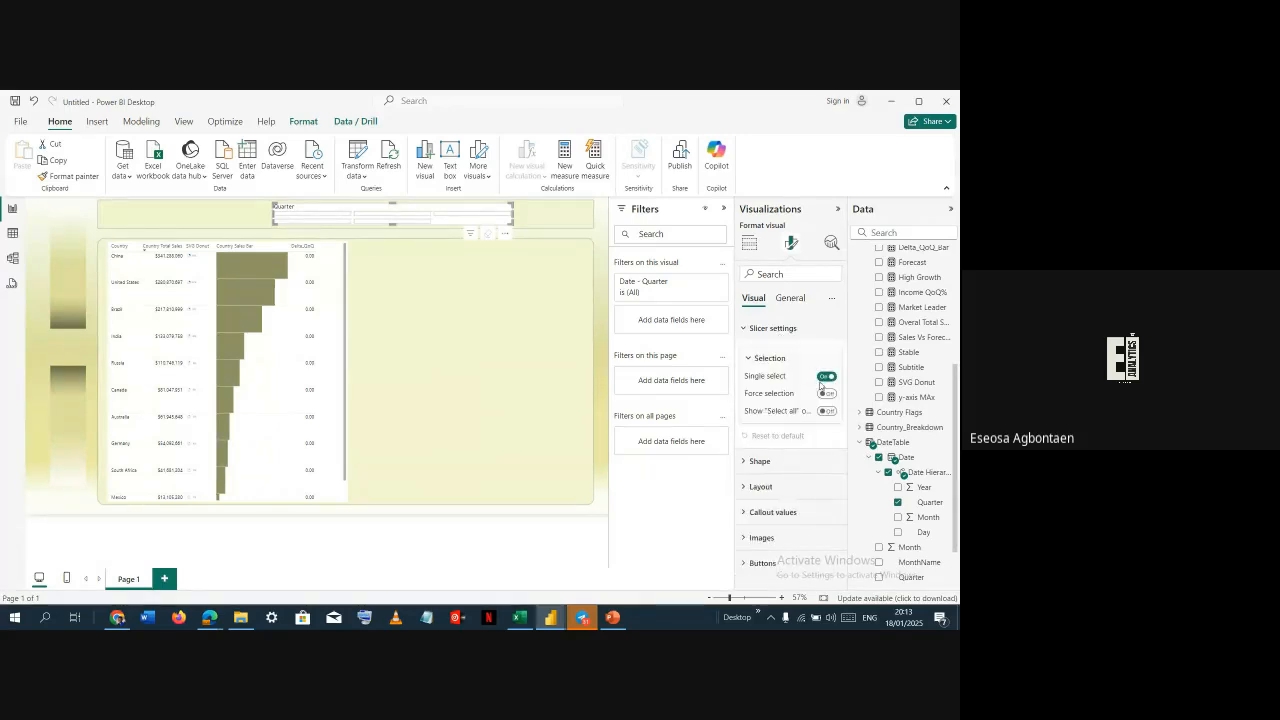
{"action": "left_click", "coordinate": [326, 215]}
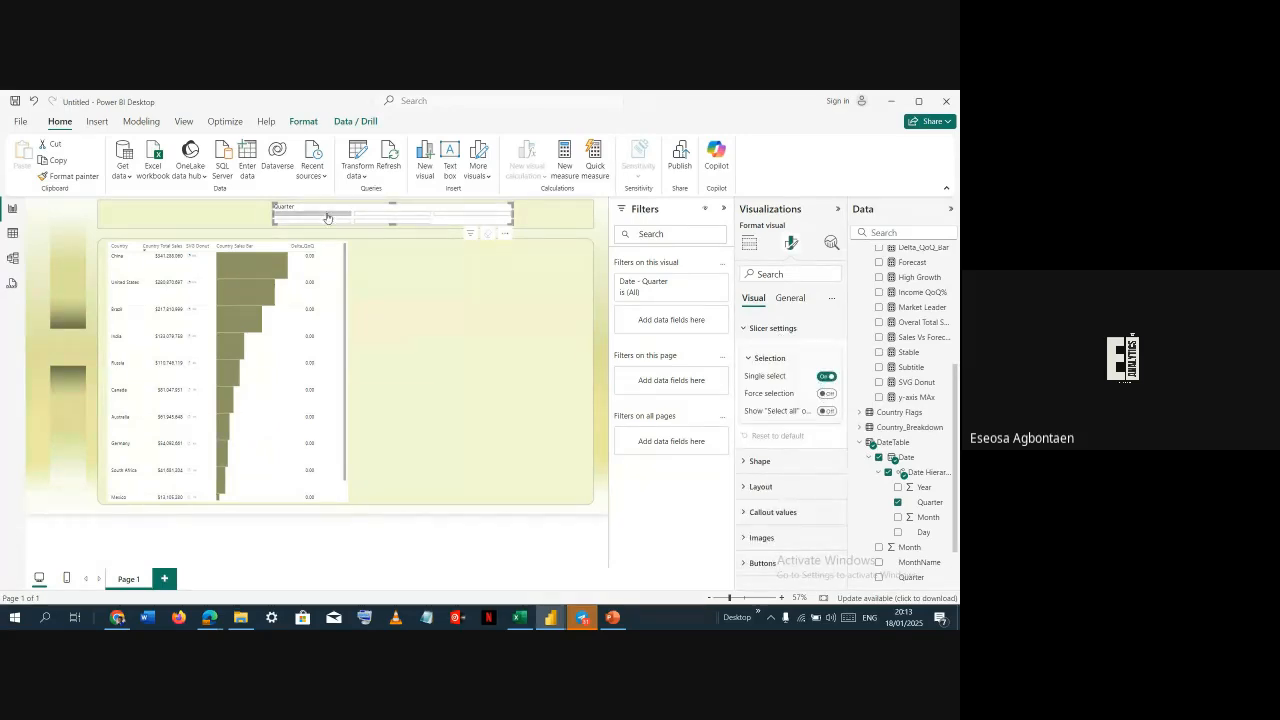
{"action": "left_click", "coordinate": [388, 216]}
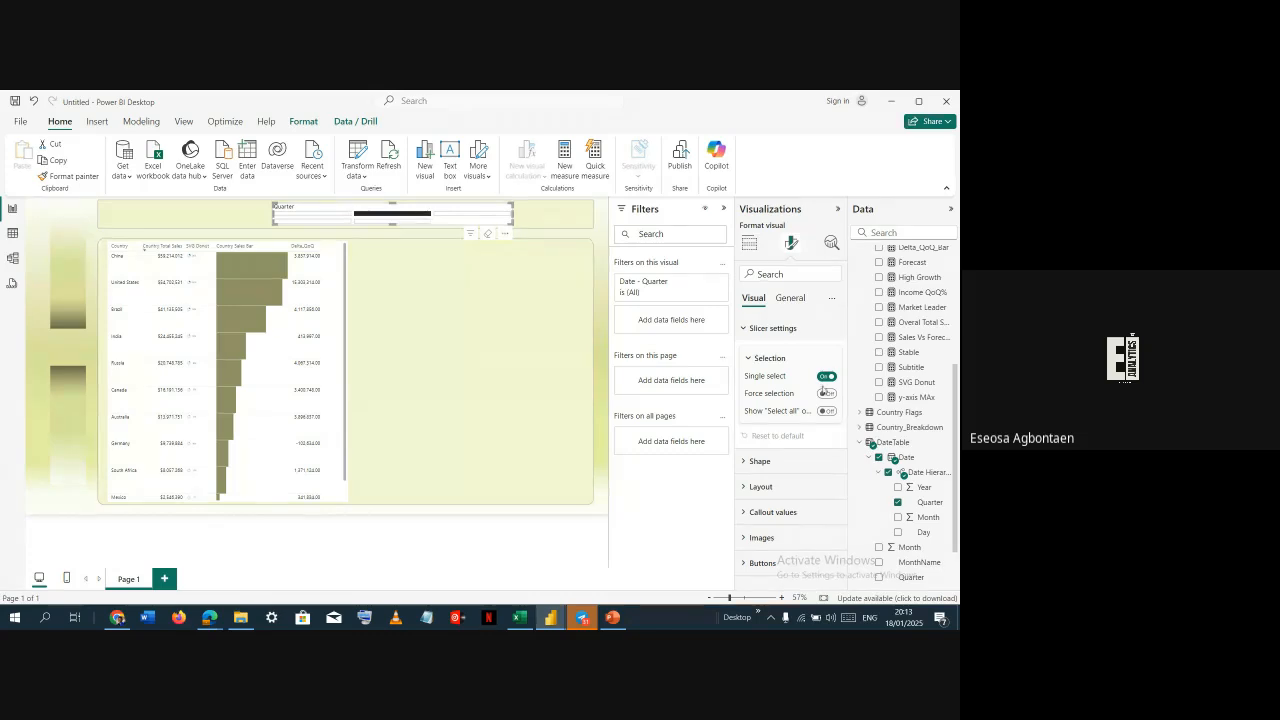
{"action": "left_click", "coordinate": [824, 393]}
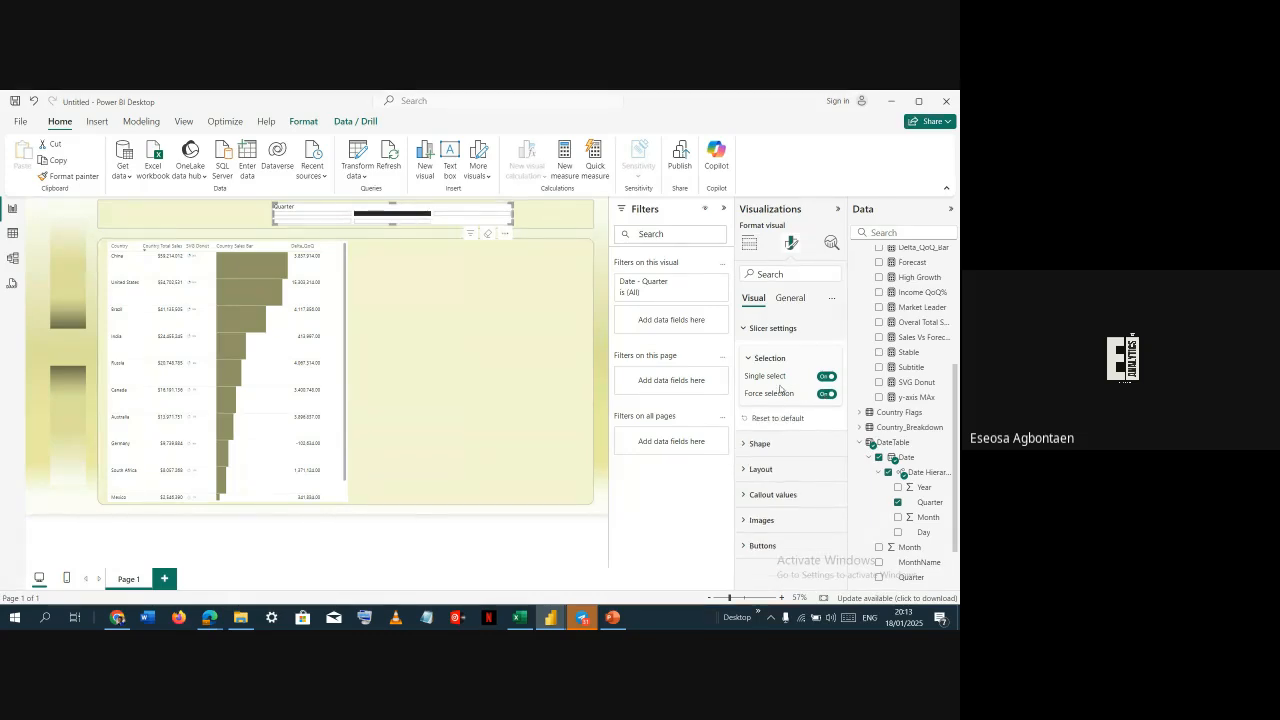
Set the slicer layout to show 1 row and 4 columns
{"action": "left_click", "coordinate": [760, 446]}
{"action": "scroll", "coordinate": [761, 450], "scroll_direction": "down", "scroll_amount": 1}
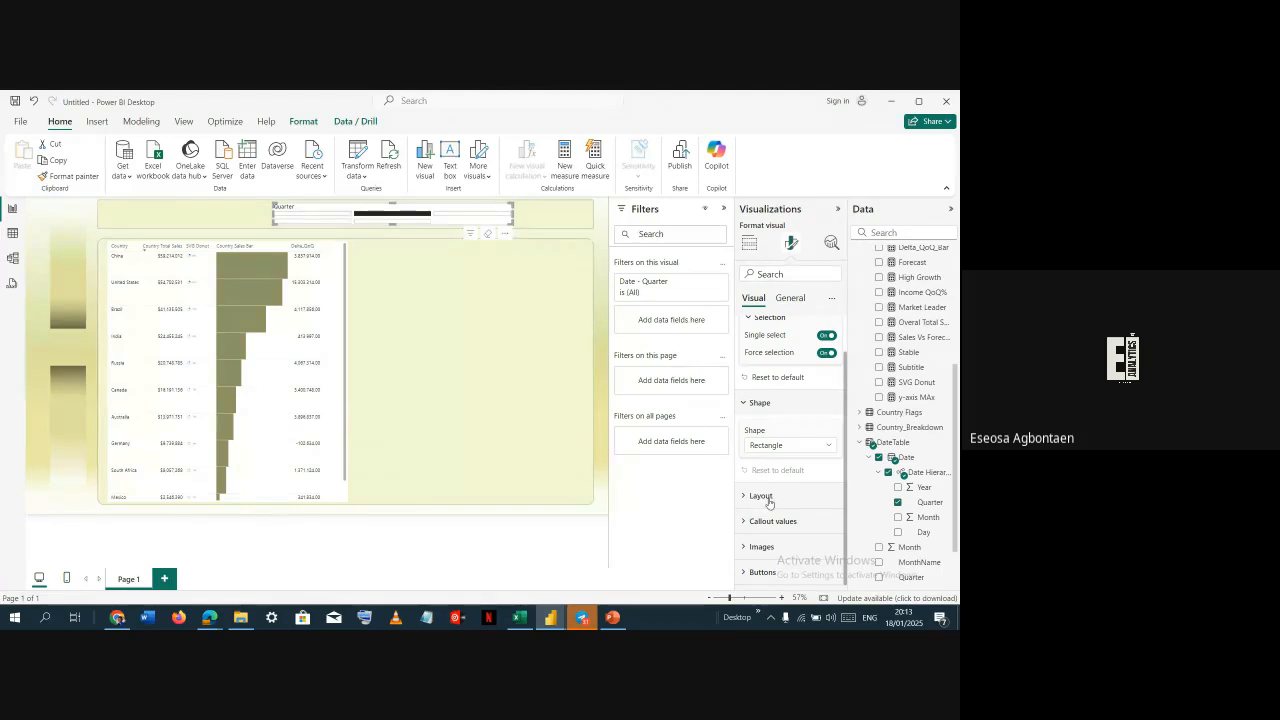
{"action": "left_click", "coordinate": [768, 500]}
{"action": "scroll", "coordinate": [770, 502], "scroll_direction": "down", "scroll_amount": 3}
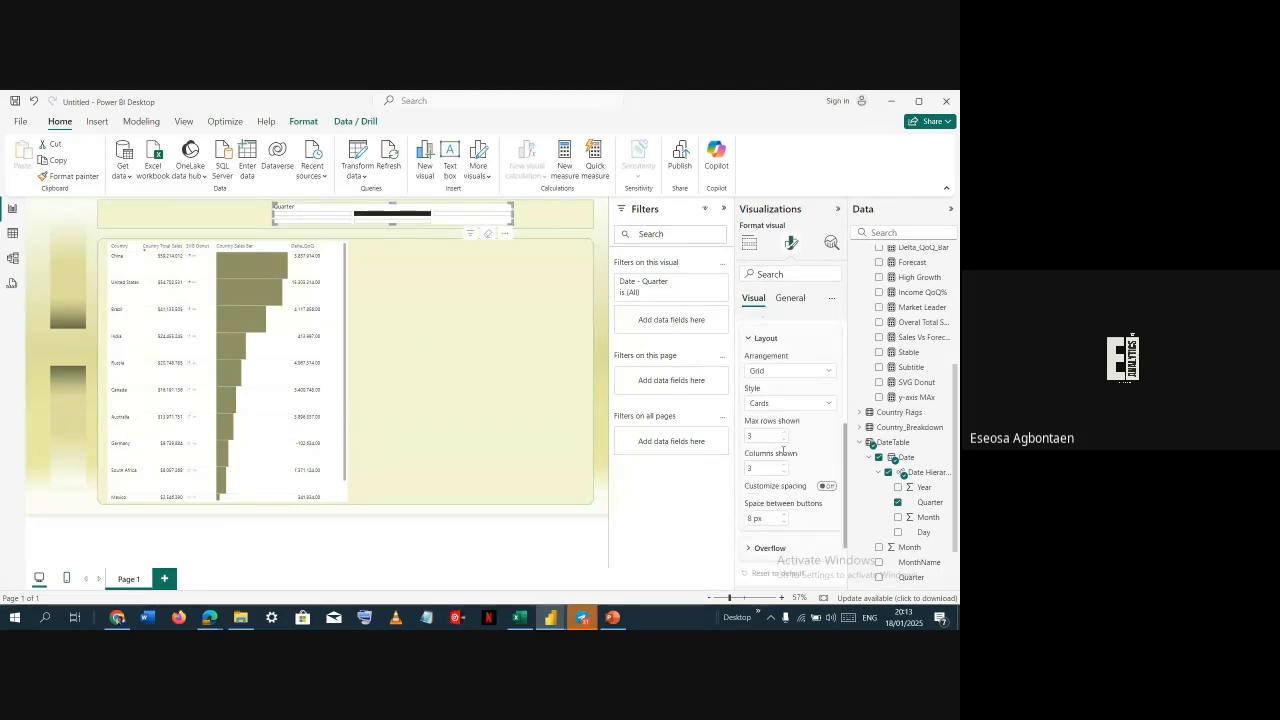
{"action": "left_click", "coordinate": [785, 439]}
{"action": "left_click", "coordinate": [785, 463]}
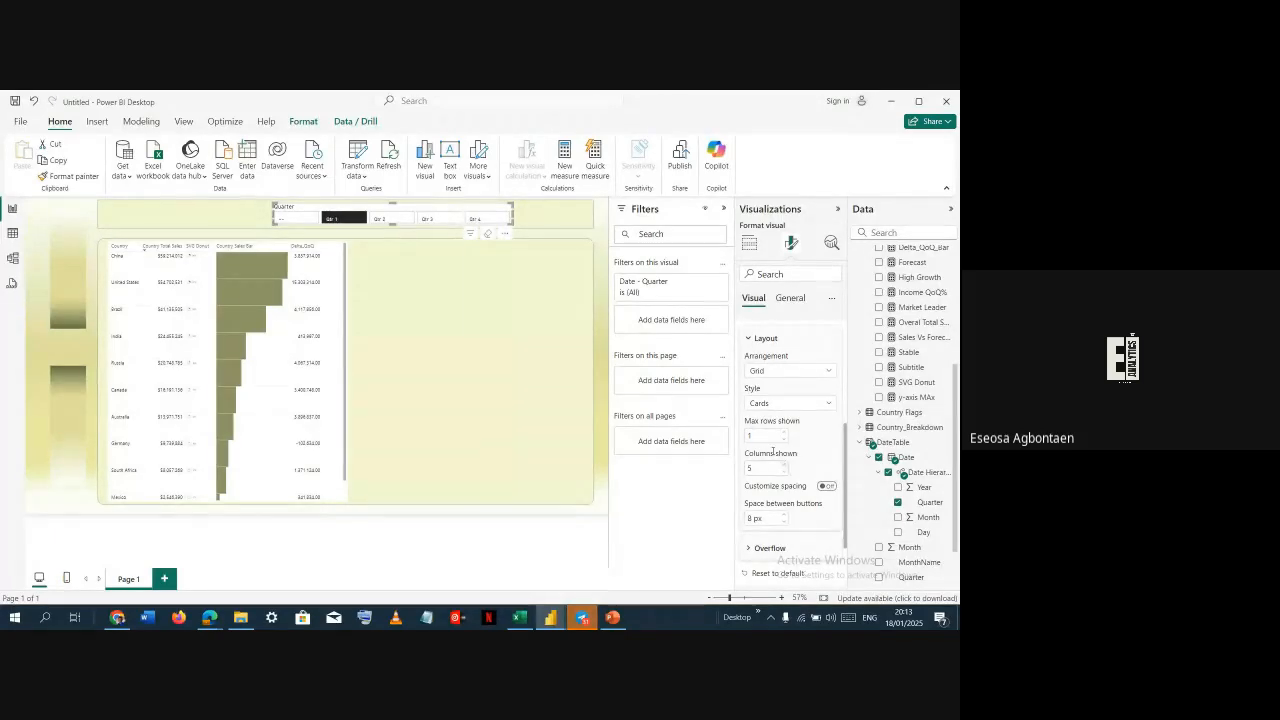
{"action": "left_click", "coordinate": [785, 472]}
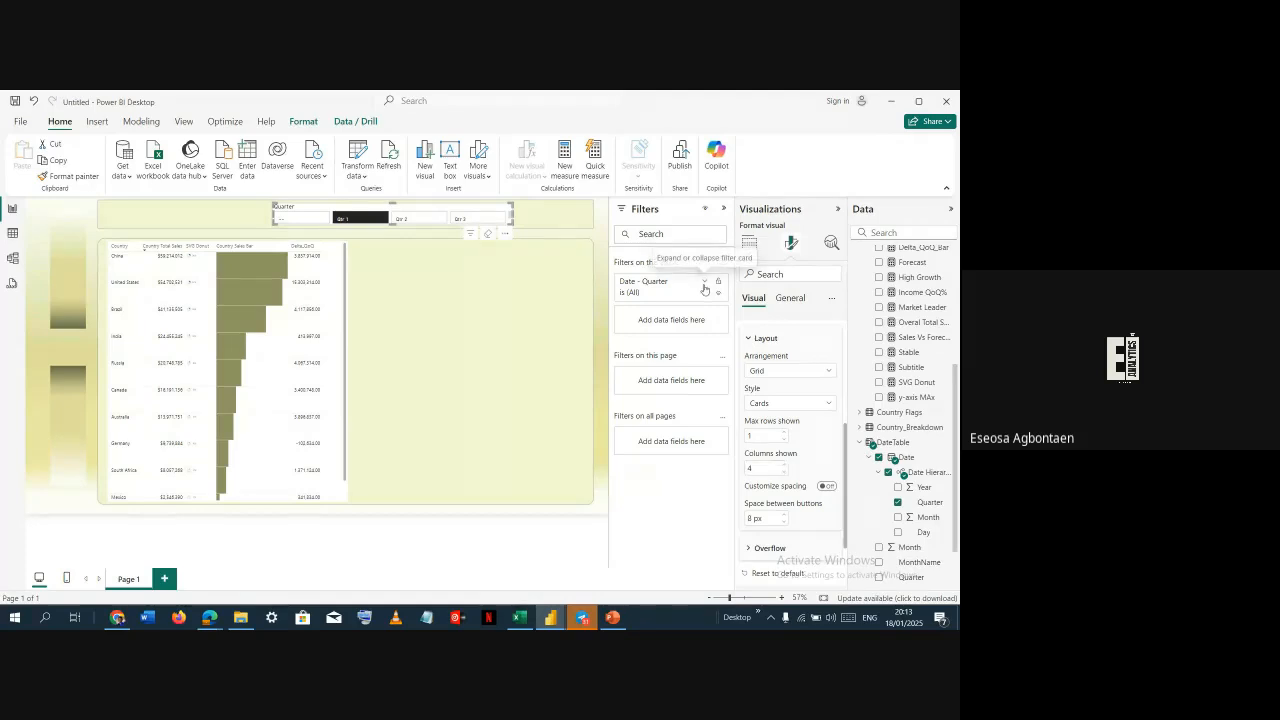
Filter the slicer's Quarter field to exclude (Blank), then collapse the filters pane
{"action": "left_click", "coordinate": [660, 283]}
{"action": "left_click", "coordinate": [651, 371]}
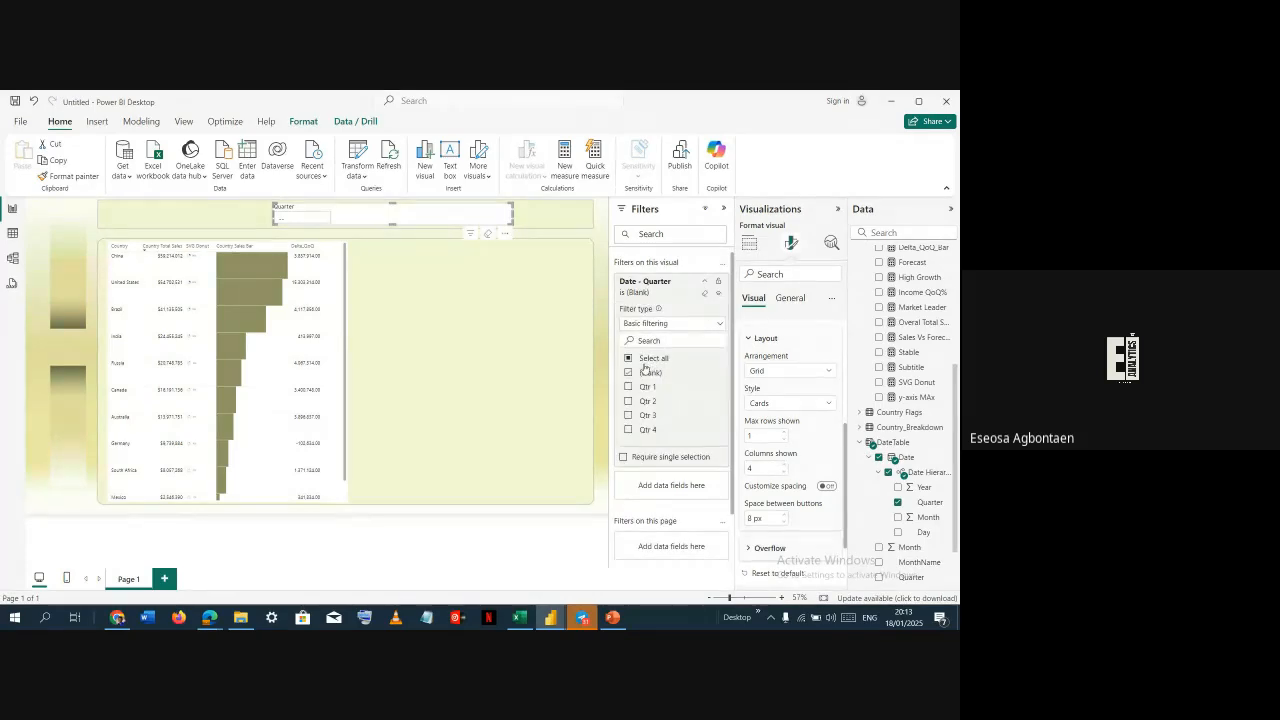
{"action": "left_click", "coordinate": [648, 358]}
{"action": "left_click", "coordinate": [648, 372]}
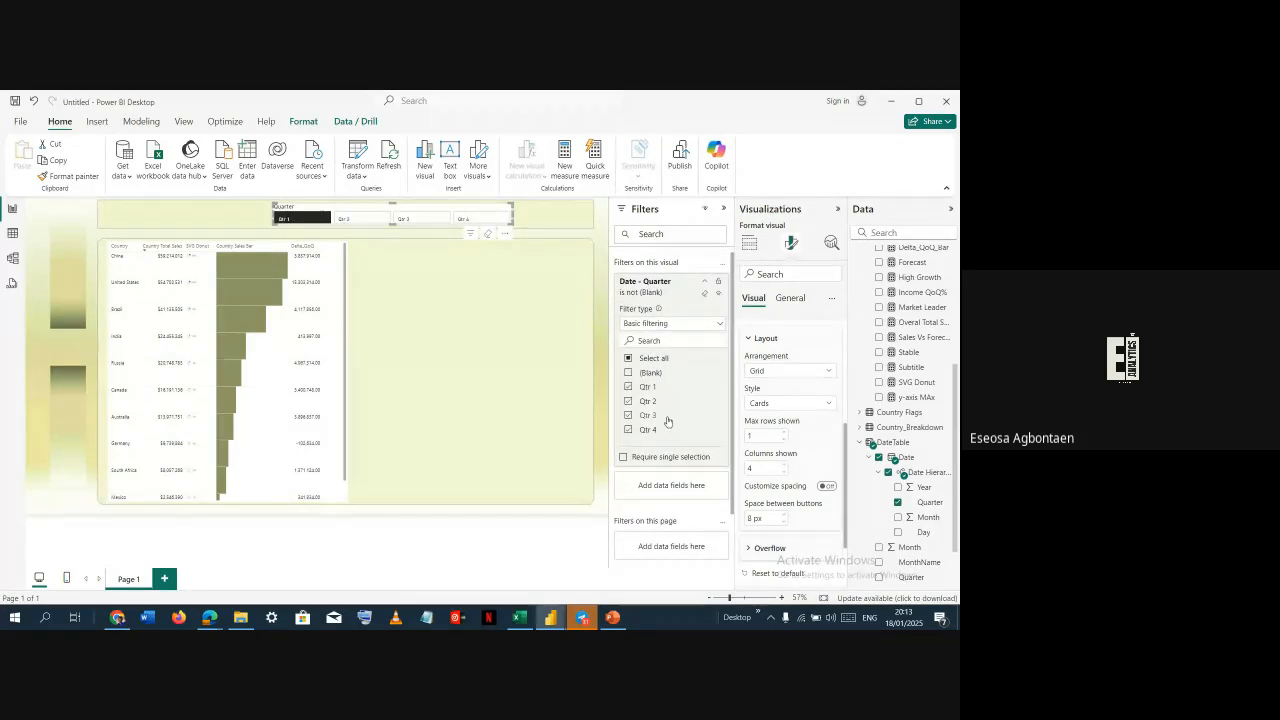
{"action": "left_click", "coordinate": [720, 281]}
{"action": "left_click", "coordinate": [723, 208]}
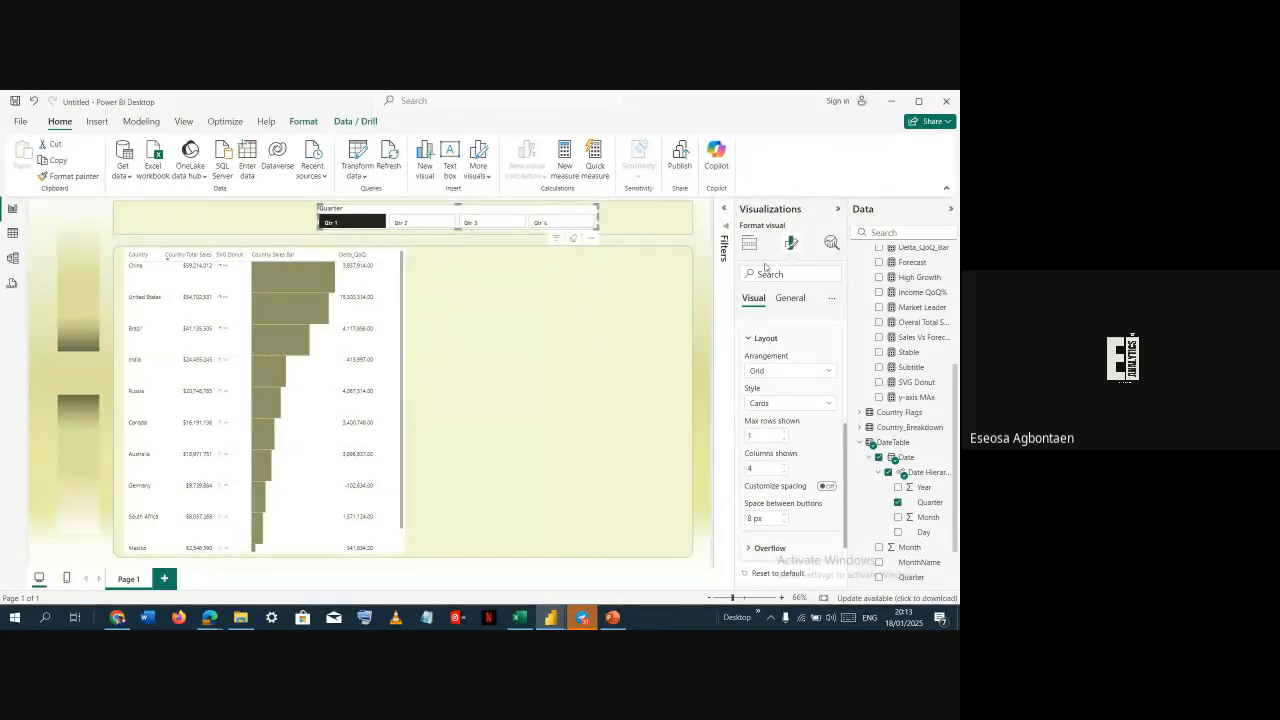
Turn off the slicer title and move the slicer to the right end of the header strip
{"action": "left_click", "coordinate": [790, 299]}
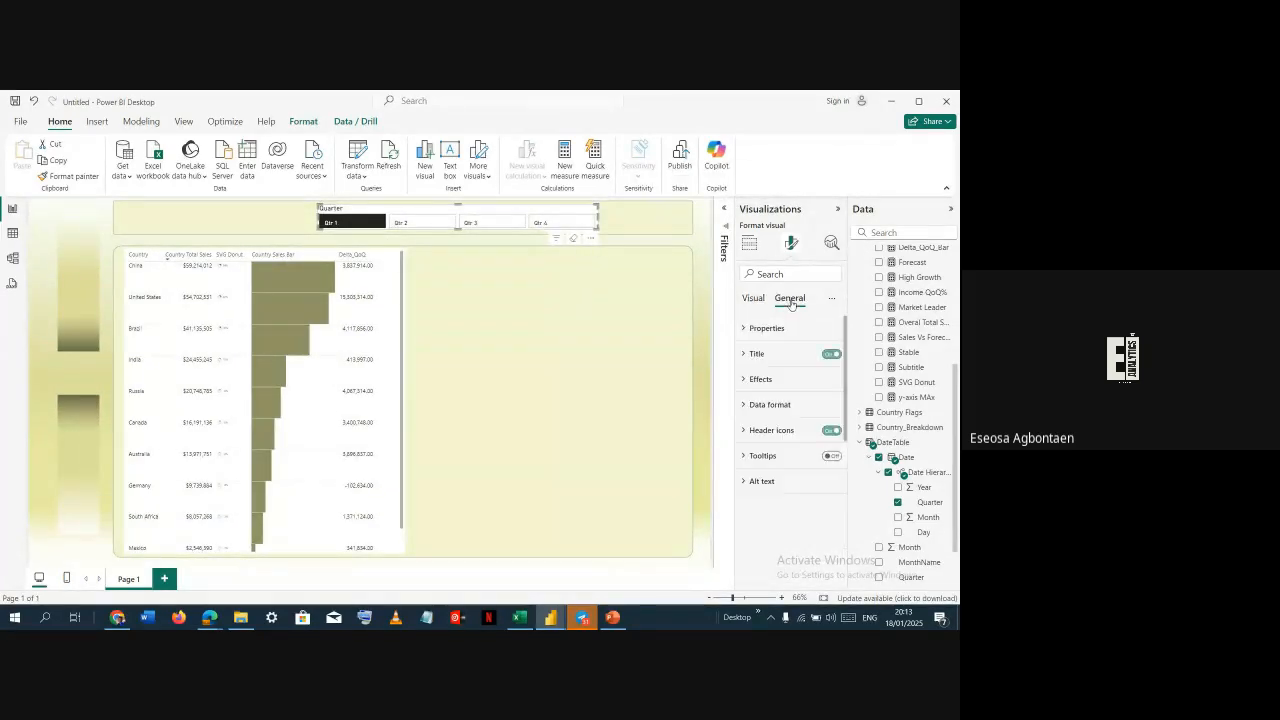
{"action": "left_click", "coordinate": [831, 355]}
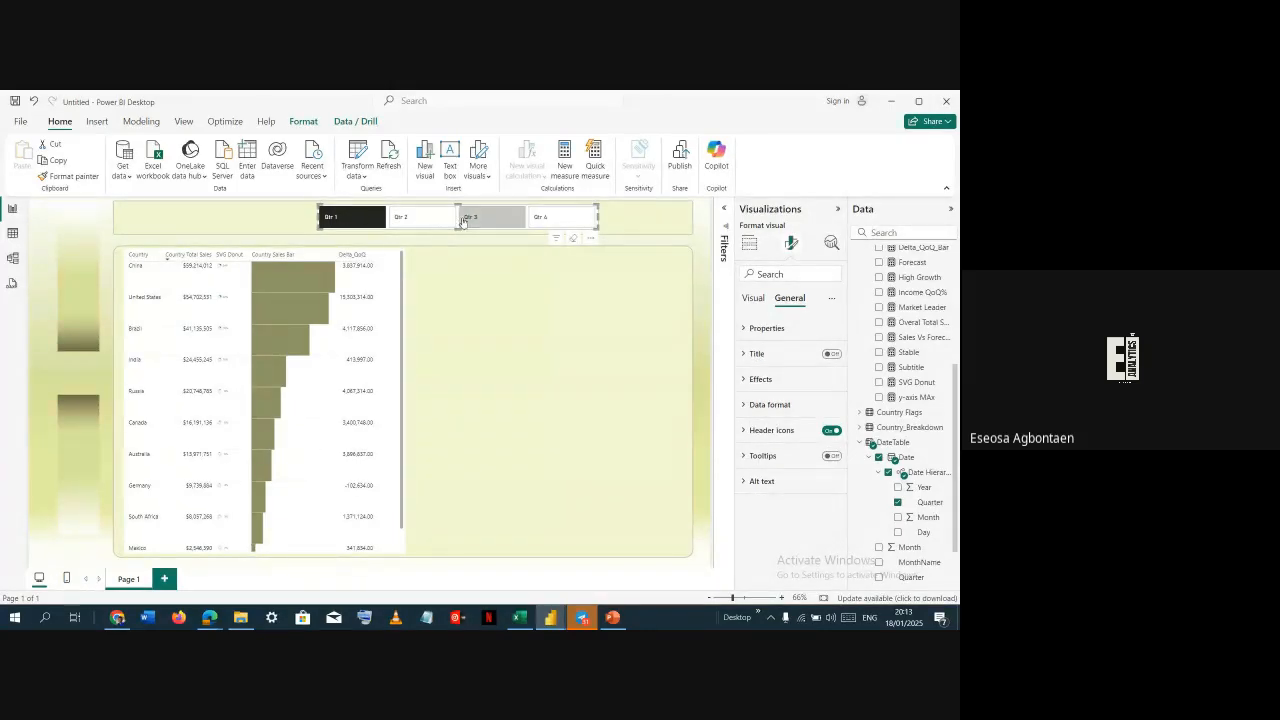
{"action": "left_click_drag", "start_coordinate": [462, 223], "coordinate": [548, 222]}
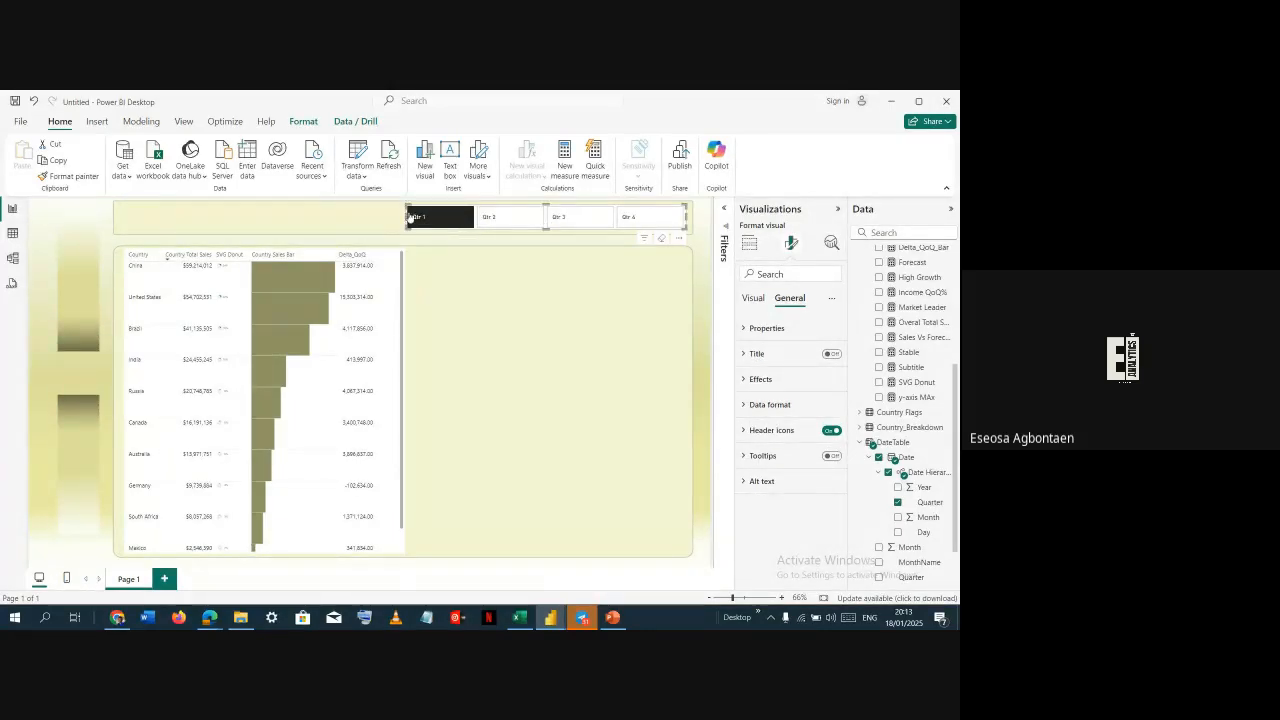
{"action": "left_click_drag", "start_coordinate": [407, 216], "coordinate": [527, 225]}
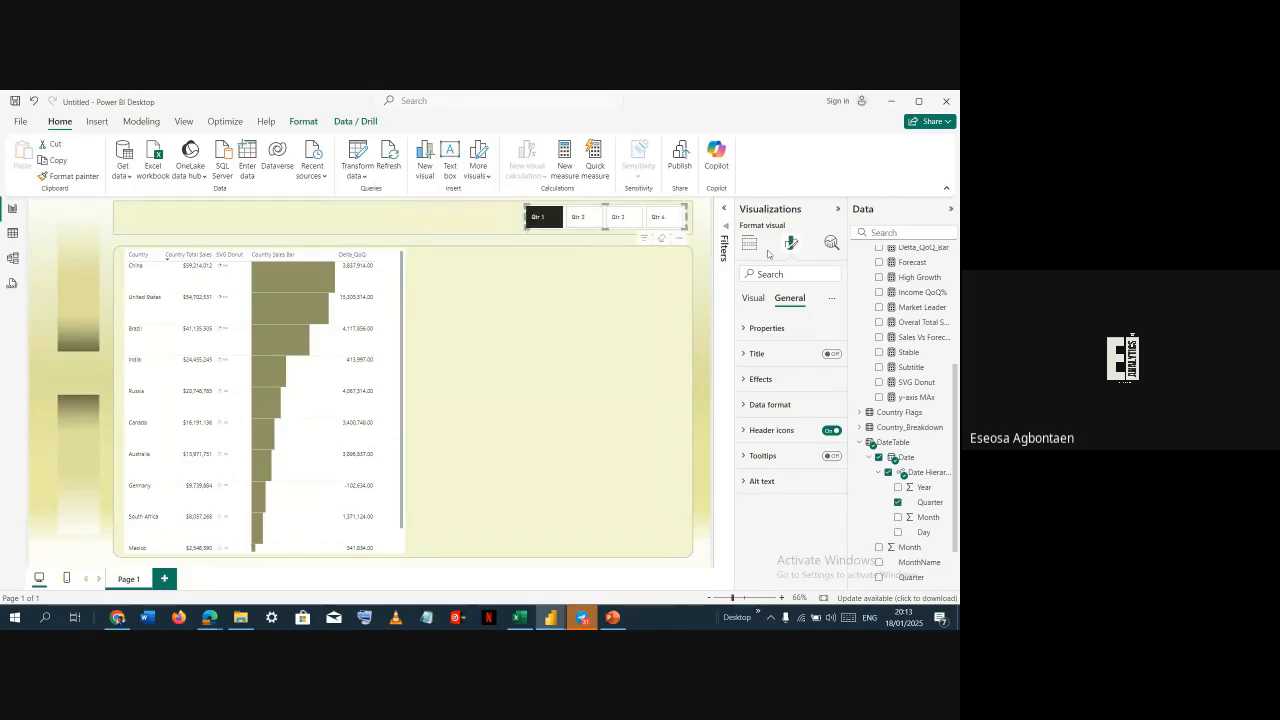
Turn off the slicer's background effect
{"action": "left_click", "coordinate": [768, 382]}
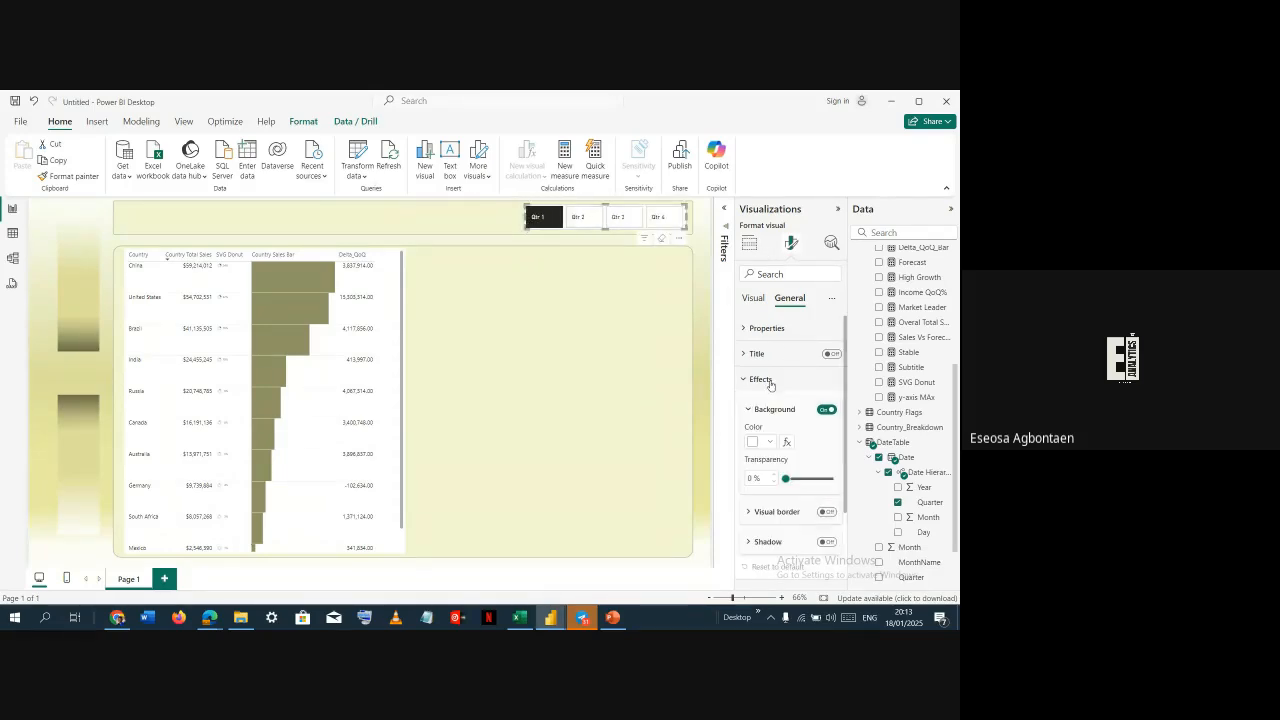
{"action": "left_click", "coordinate": [820, 409]}
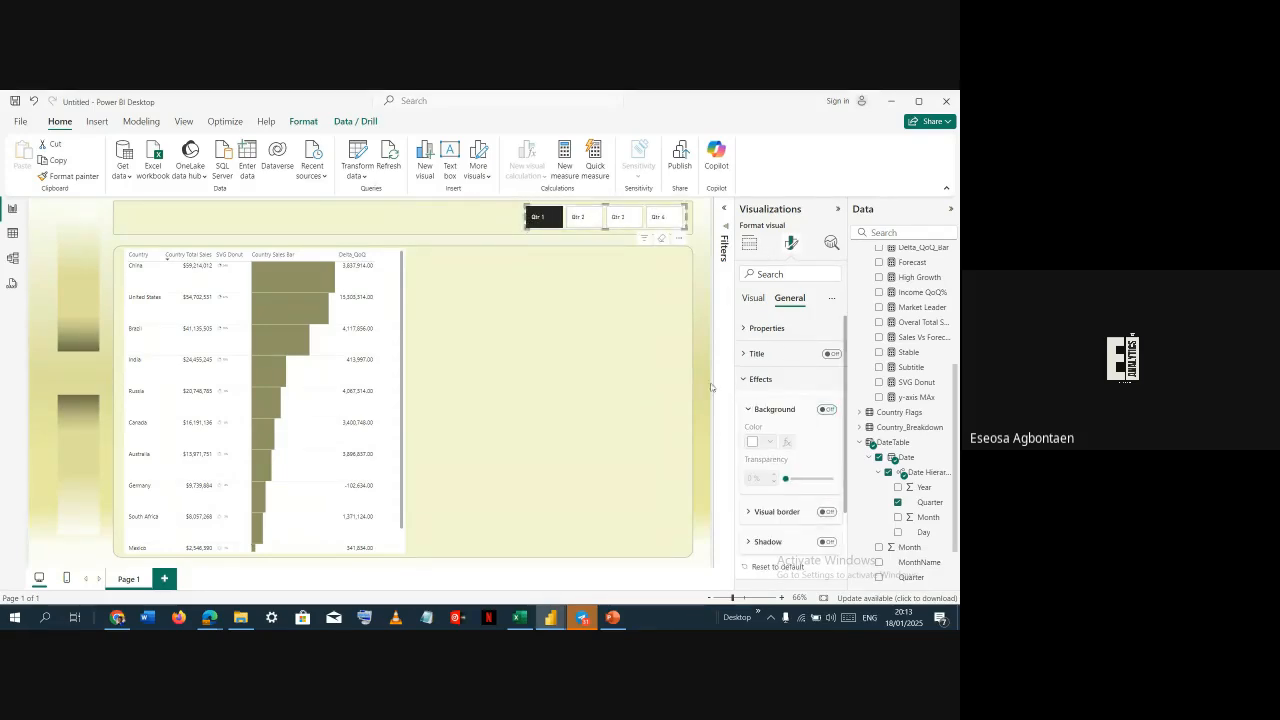
{"action": "left_click", "coordinate": [494, 217]}
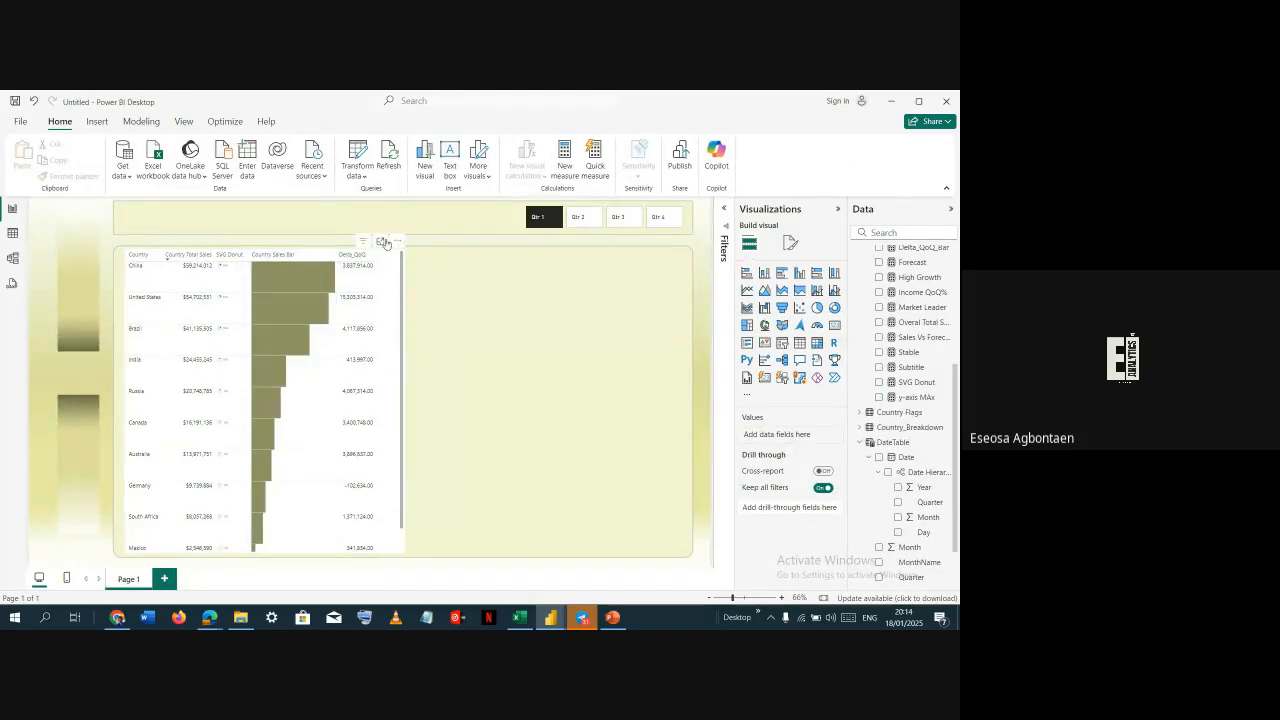
Rename the table's Delta_QoQ column to ΔQoQ using the Δ symbol
{"action": "left_click", "coordinate": [392, 257]}
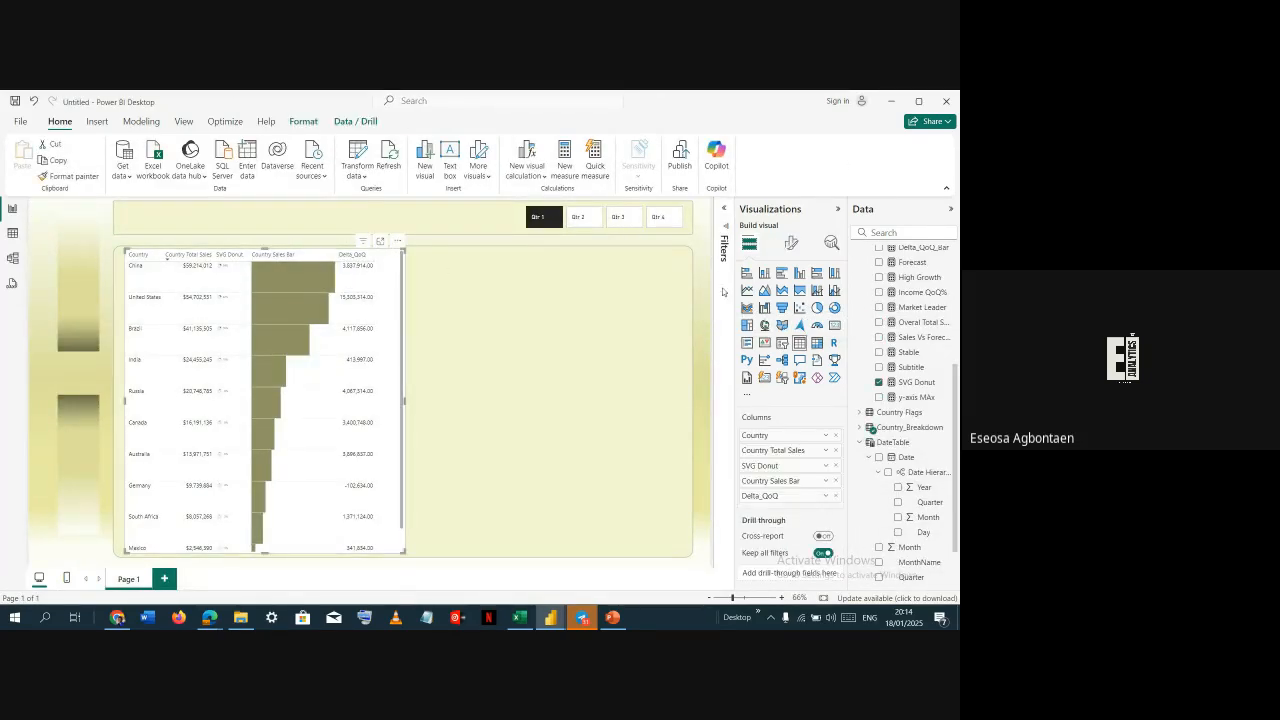
{"action": "double_click", "coordinate": [785, 494]}
{"action": "key", "text": "super+period"}
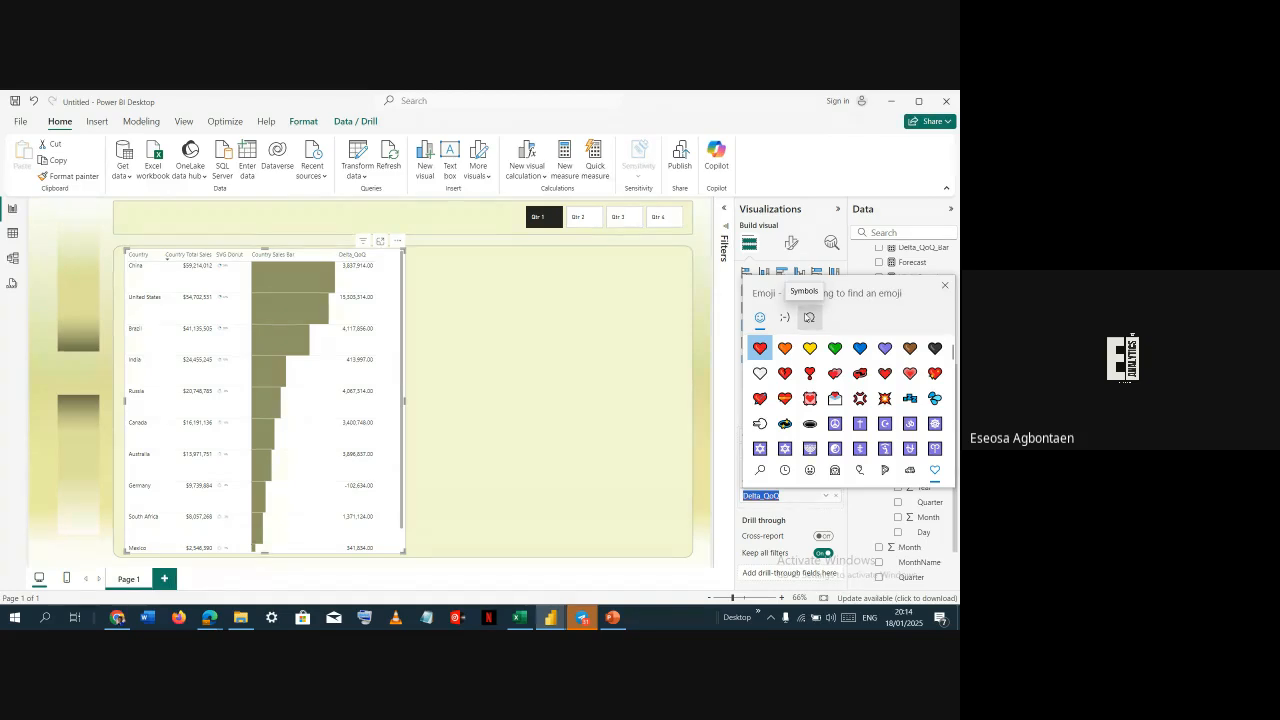
{"action": "left_click", "coordinate": [809, 317]}
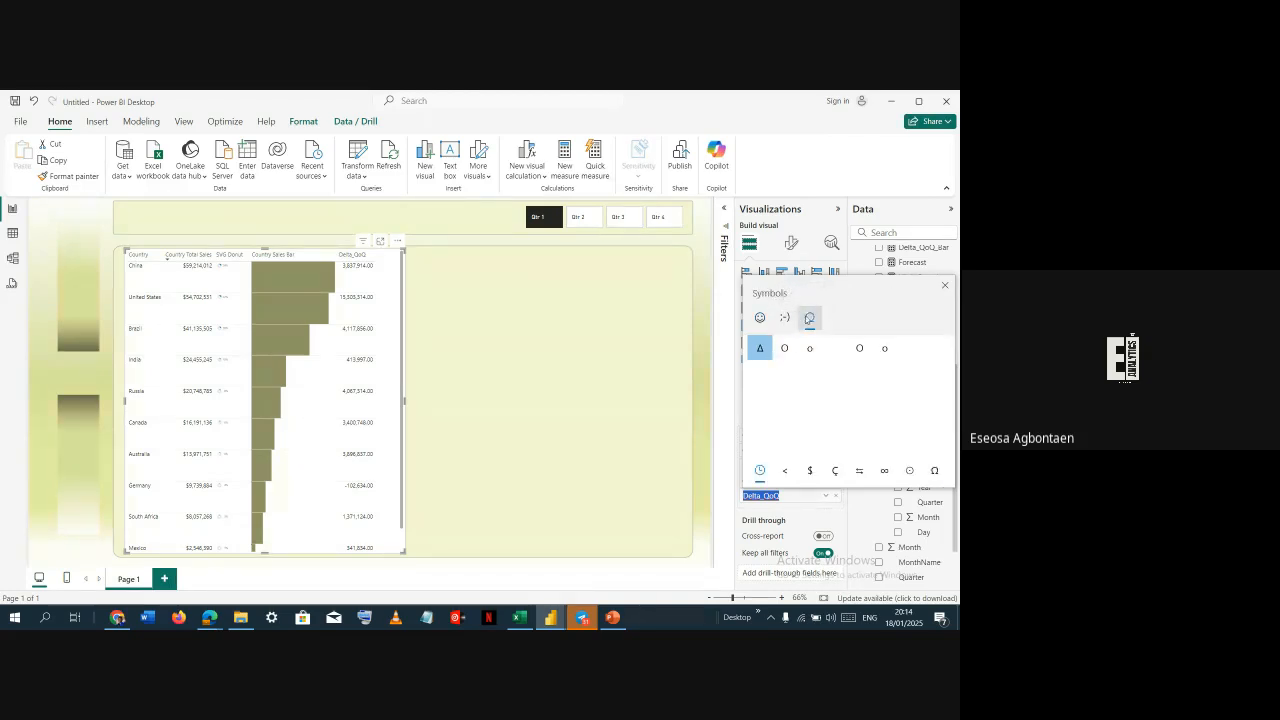
{"action": "left_click", "coordinate": [934, 470]}
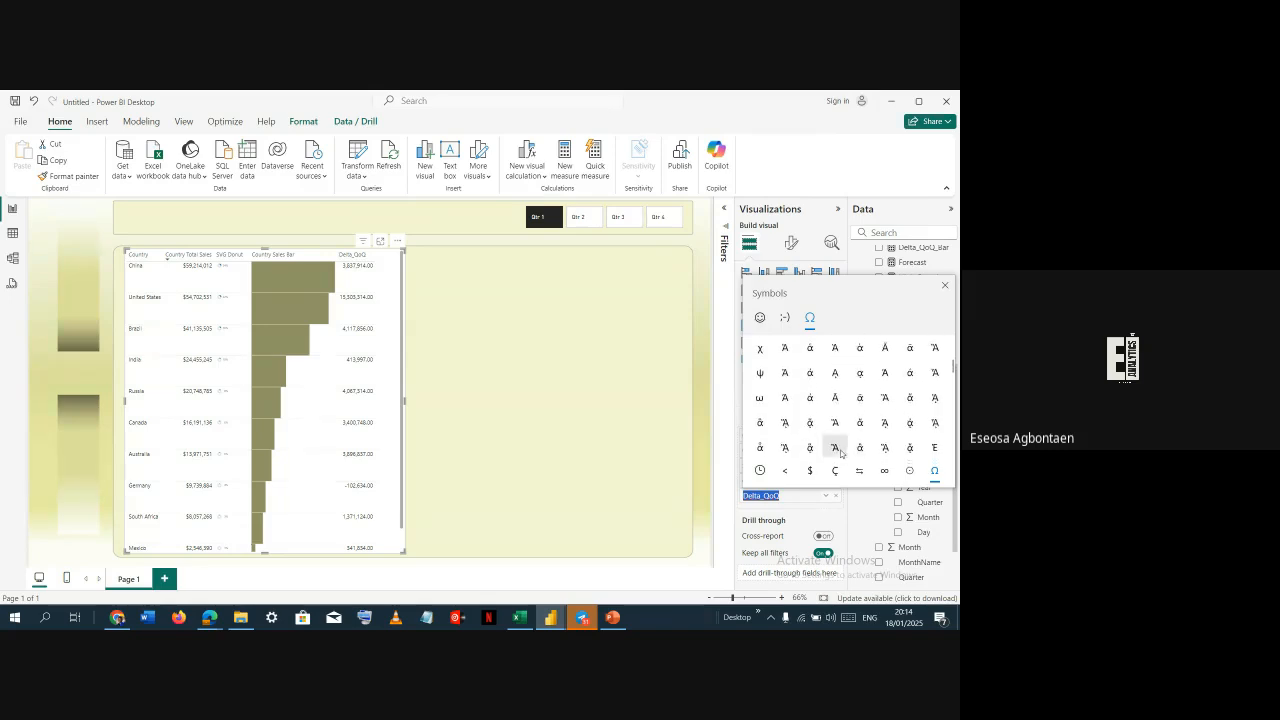
{"action": "left_click", "coordinate": [766, 471]}
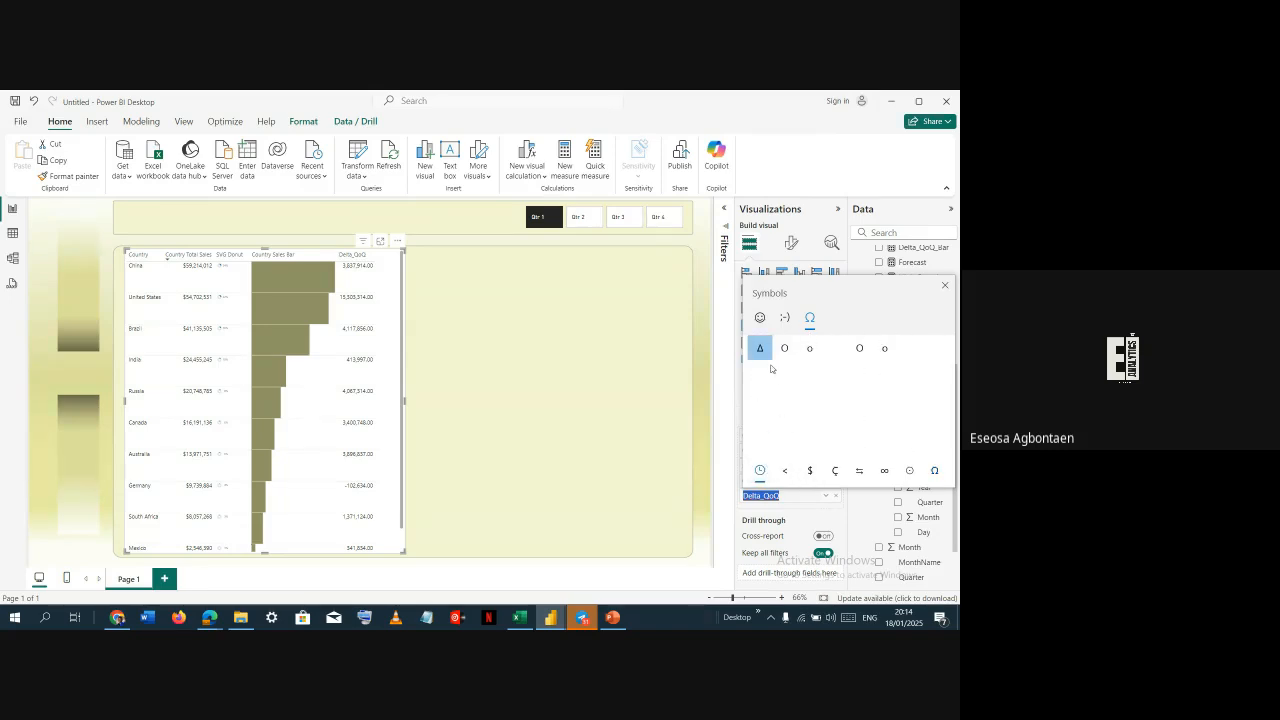
{"action": "left_click", "coordinate": [760, 348]}
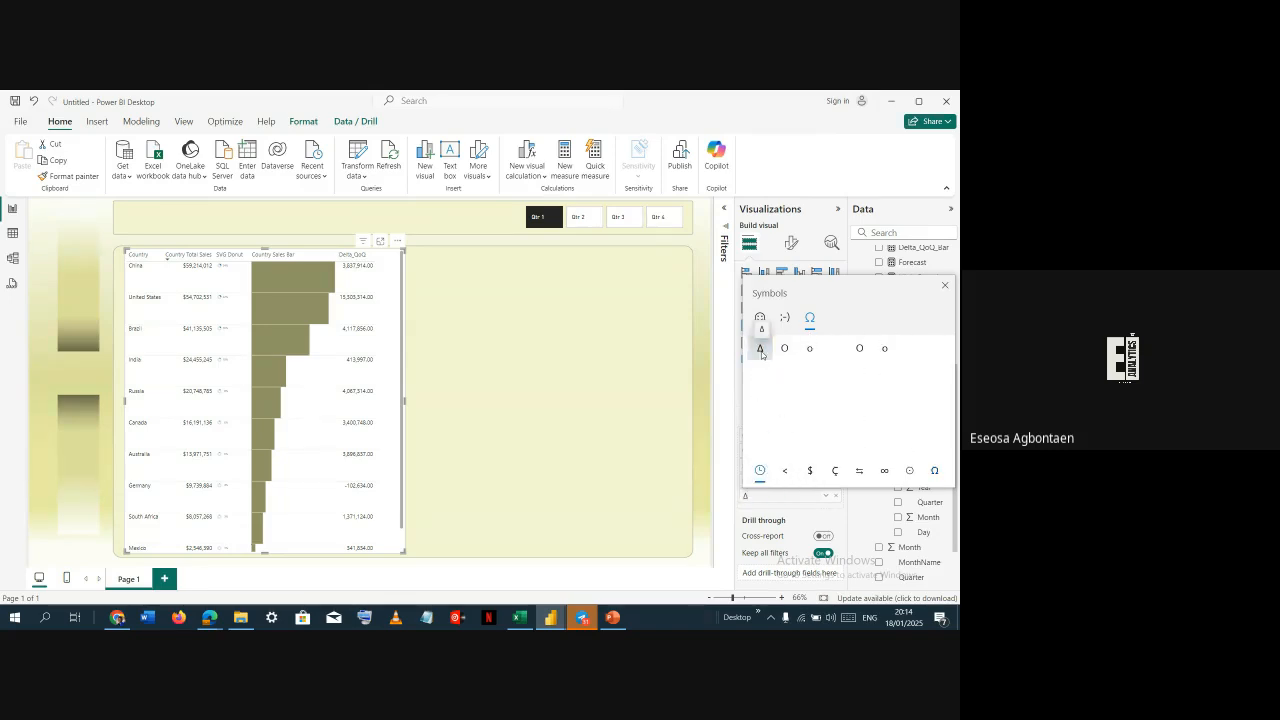
{"action": "left_click", "coordinate": [758, 497]}
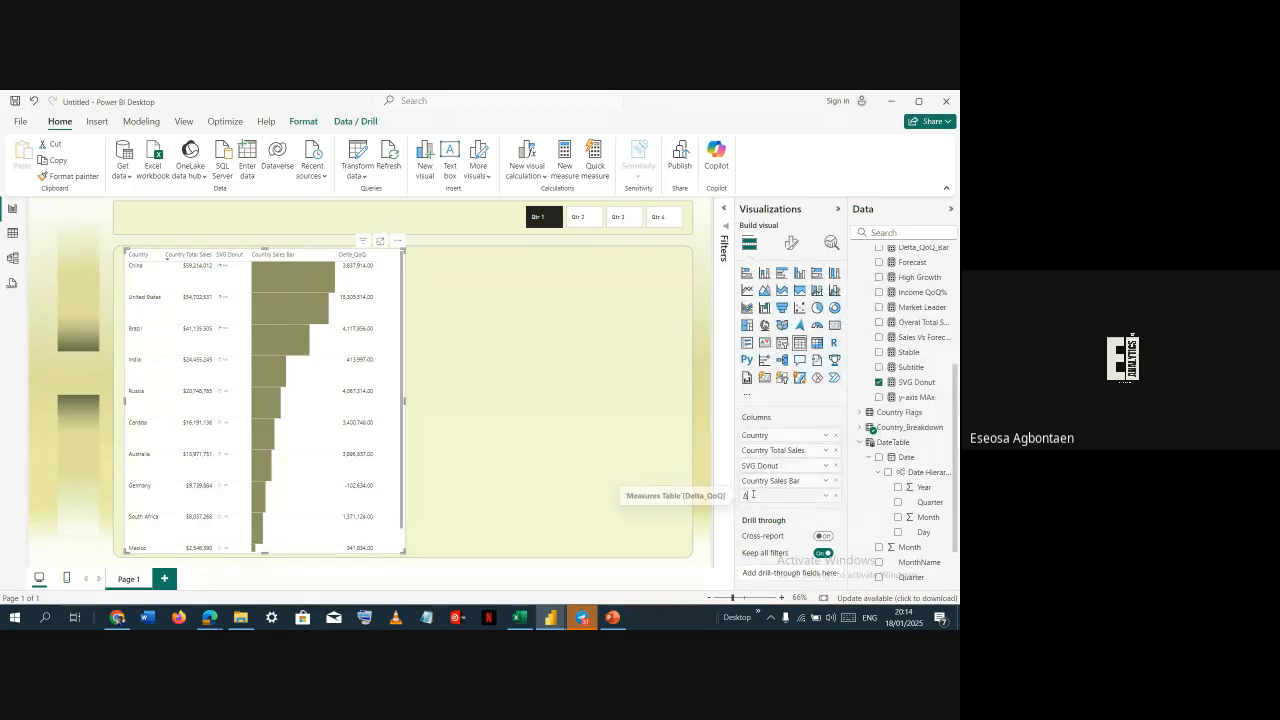
{"action": "key", "text": "Return"}
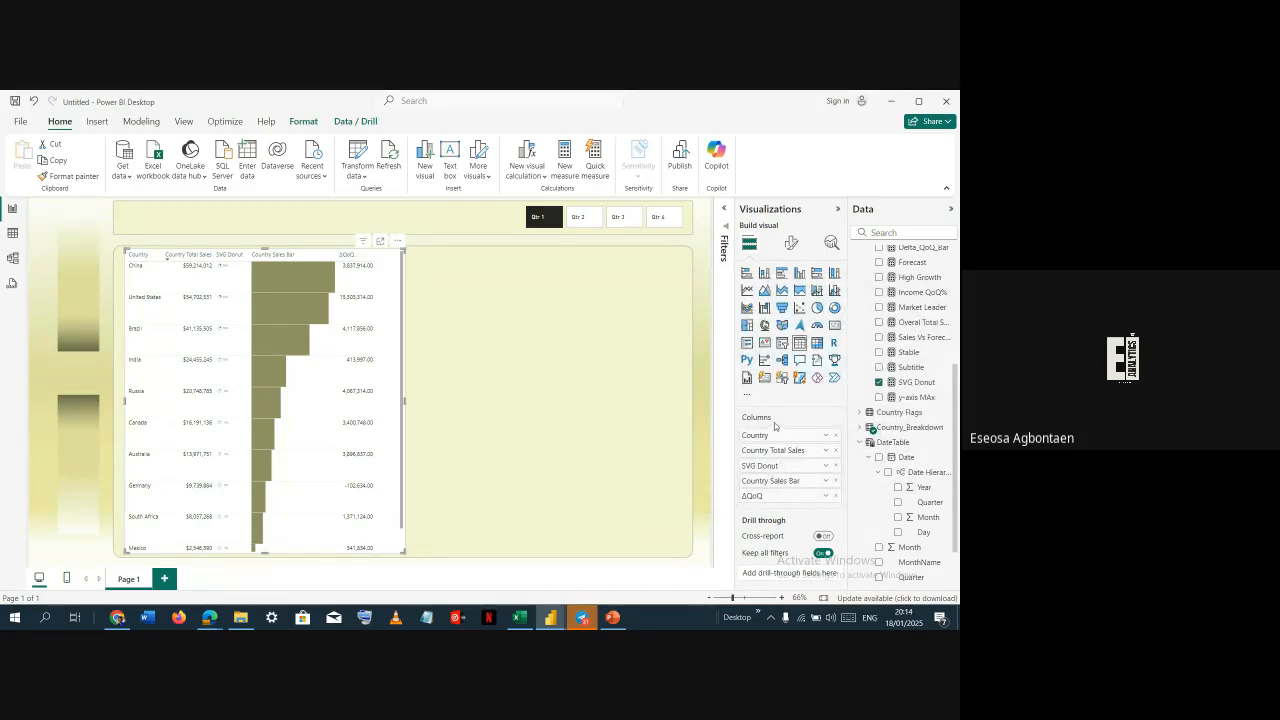
Examine the Delta_QoQ_Bar measure definition in the reference file
{"action": "key", "text": "alt+Tab"}
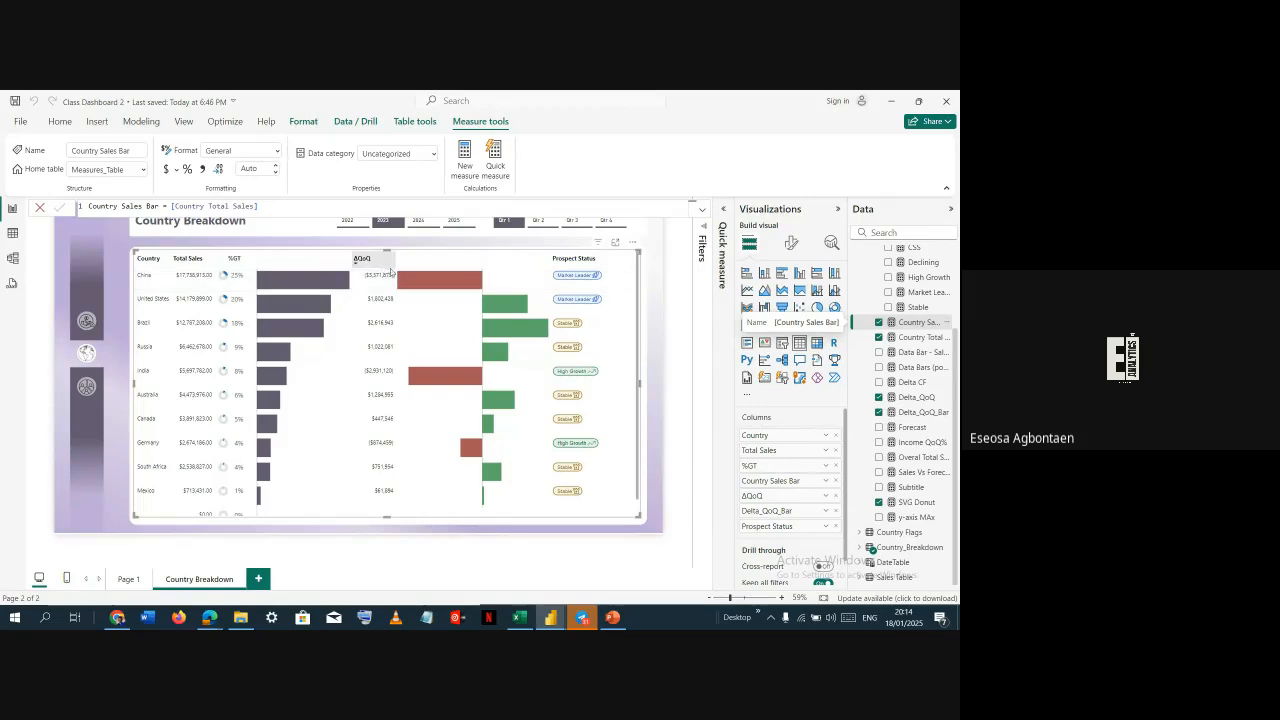
{"action": "left_click", "coordinate": [915, 412]}
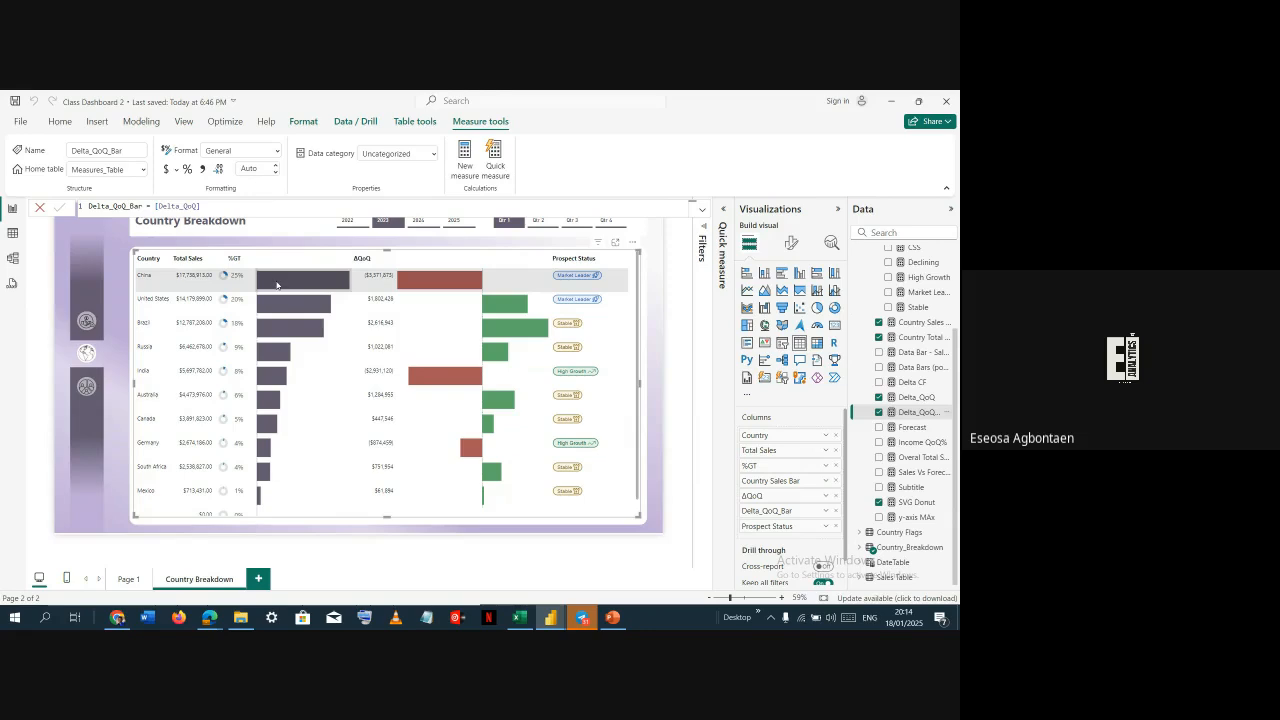
{"action": "key", "text": "alt+Tab"}
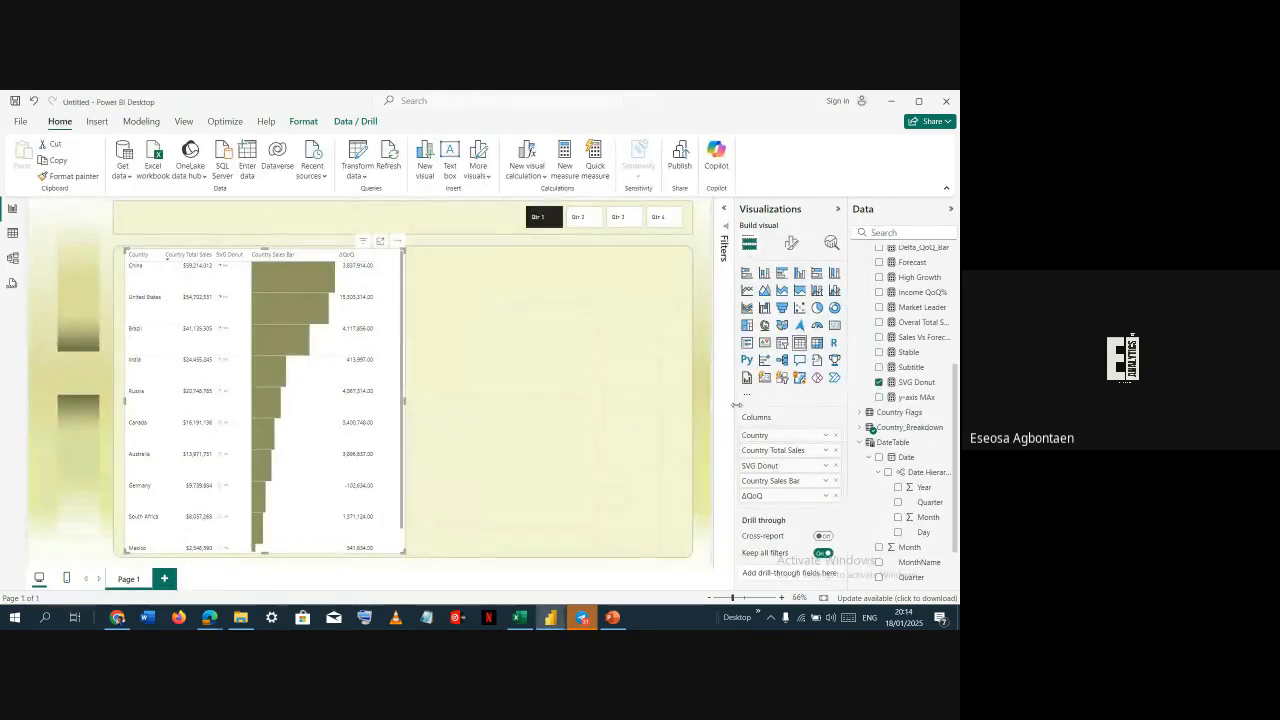
Add the Delta_QoQ_Bar measure as a table column and widen the table to fit it
{"action": "scroll", "coordinate": [912, 340], "scroll_direction": "up", "scroll_amount": 3}
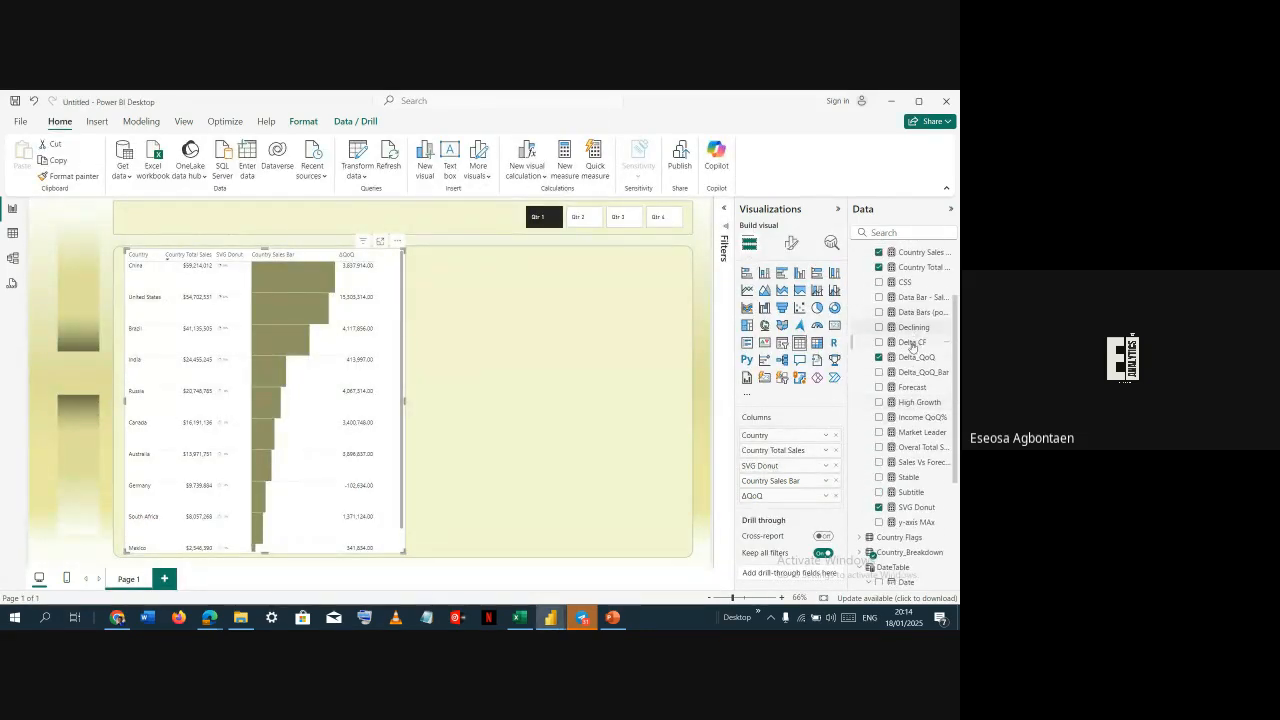
{"action": "left_click_drag", "start_coordinate": [878, 374], "coordinate": [752, 404]}
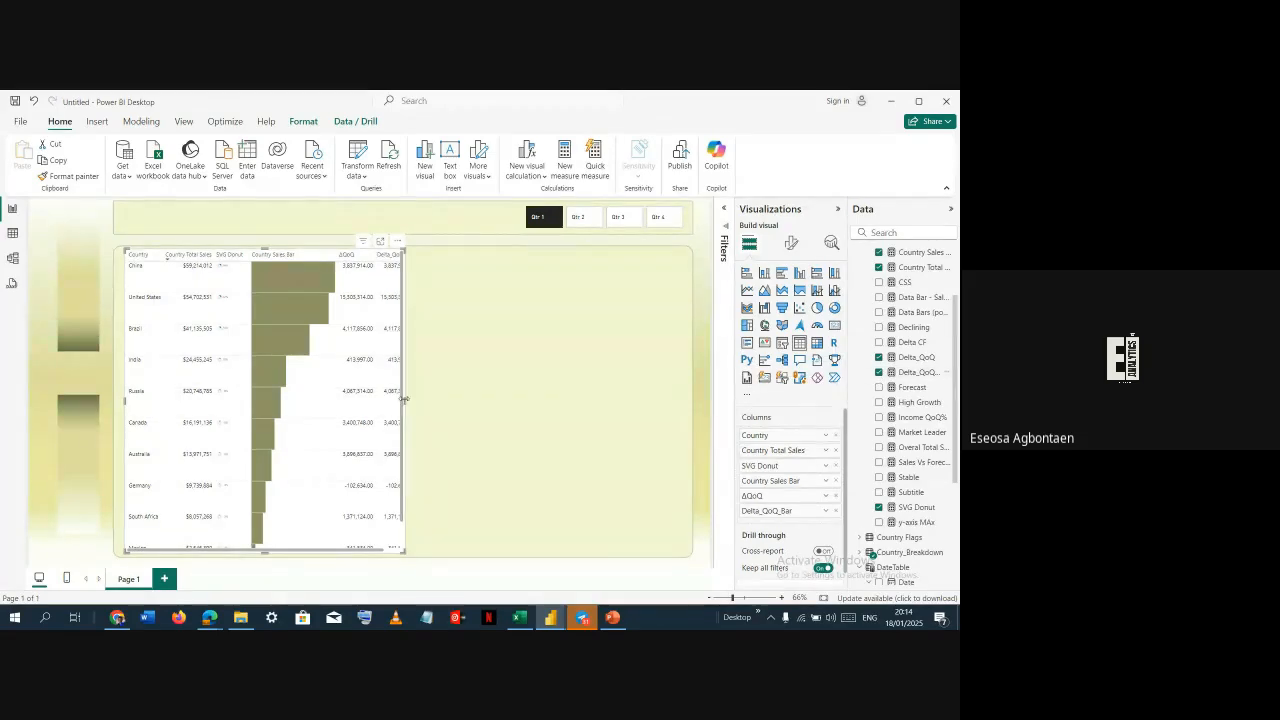
{"action": "left_click_drag", "start_coordinate": [406, 399], "coordinate": [449, 404]}
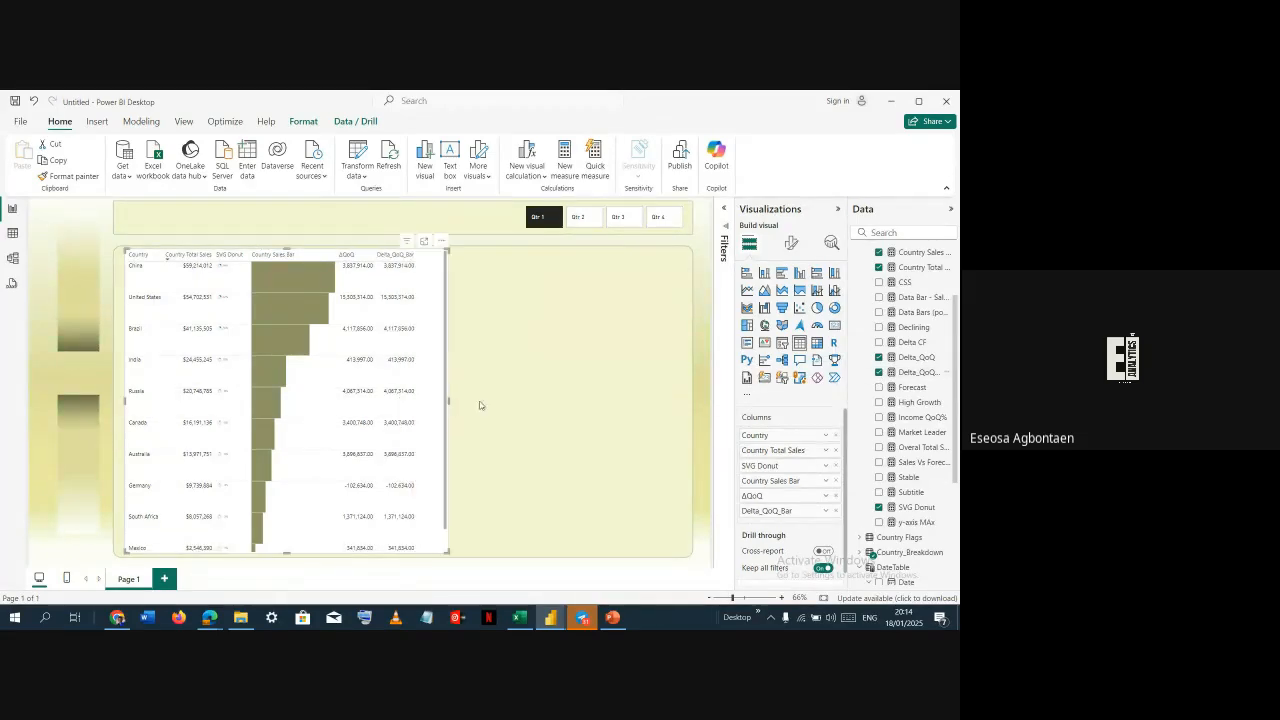
Turn on data bars for the Delta_QoQ_Bar series in the table's cell elements and open their settings
{"action": "left_click", "coordinate": [791, 244]}
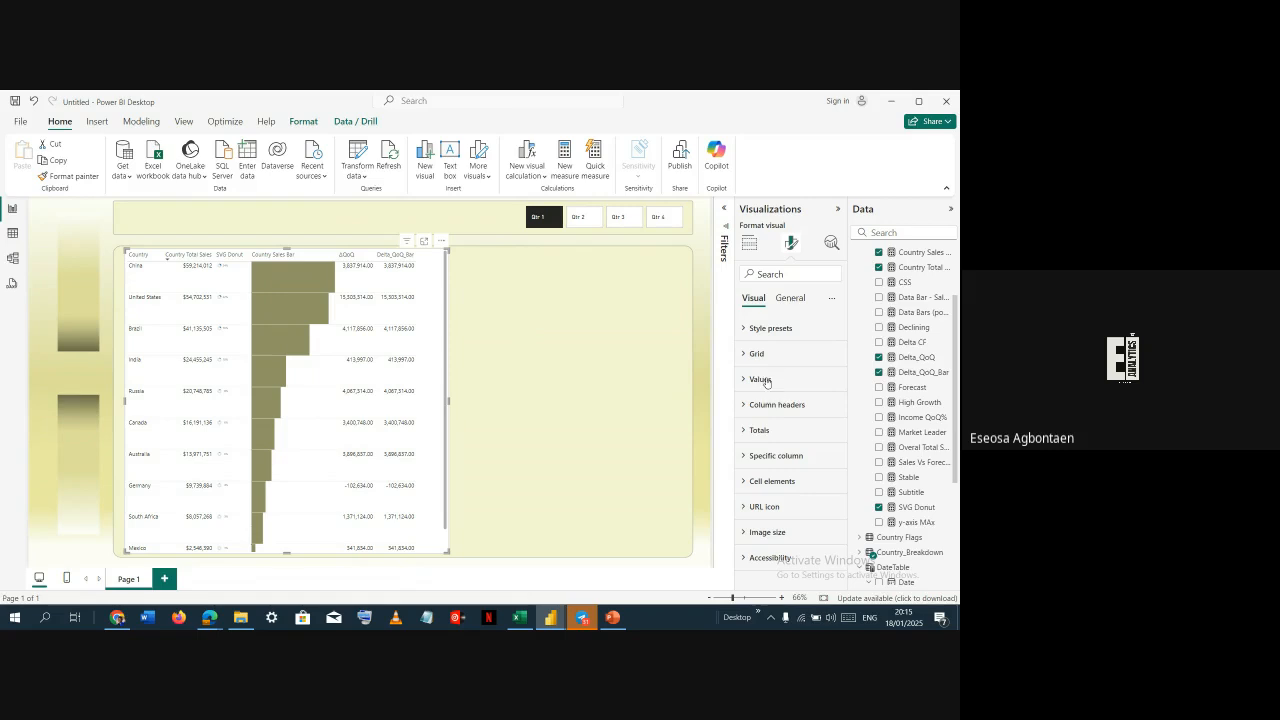
{"action": "left_click", "coordinate": [774, 481]}
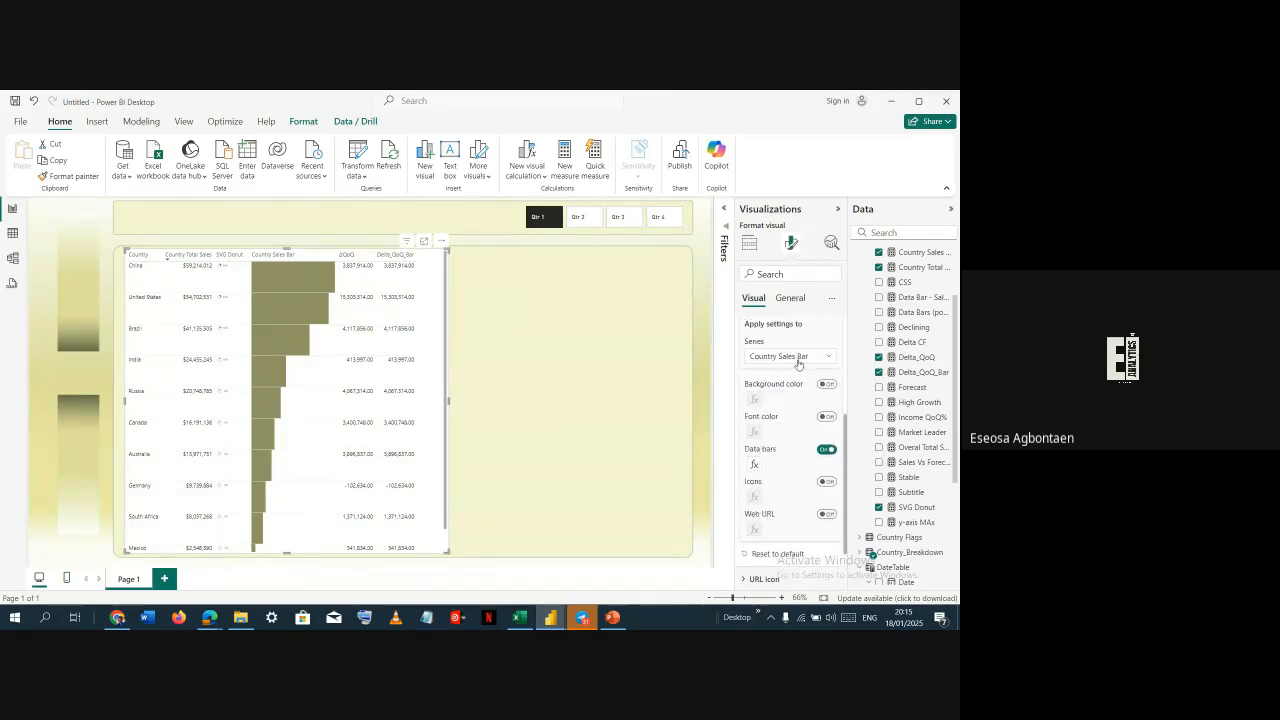
{"action": "left_click", "coordinate": [798, 360]}
{"action": "left_click", "coordinate": [779, 441]}
{"action": "scroll", "coordinate": [780, 437], "scroll_direction": "down", "scroll_amount": 1}
{"action": "left_click", "coordinate": [827, 391]}
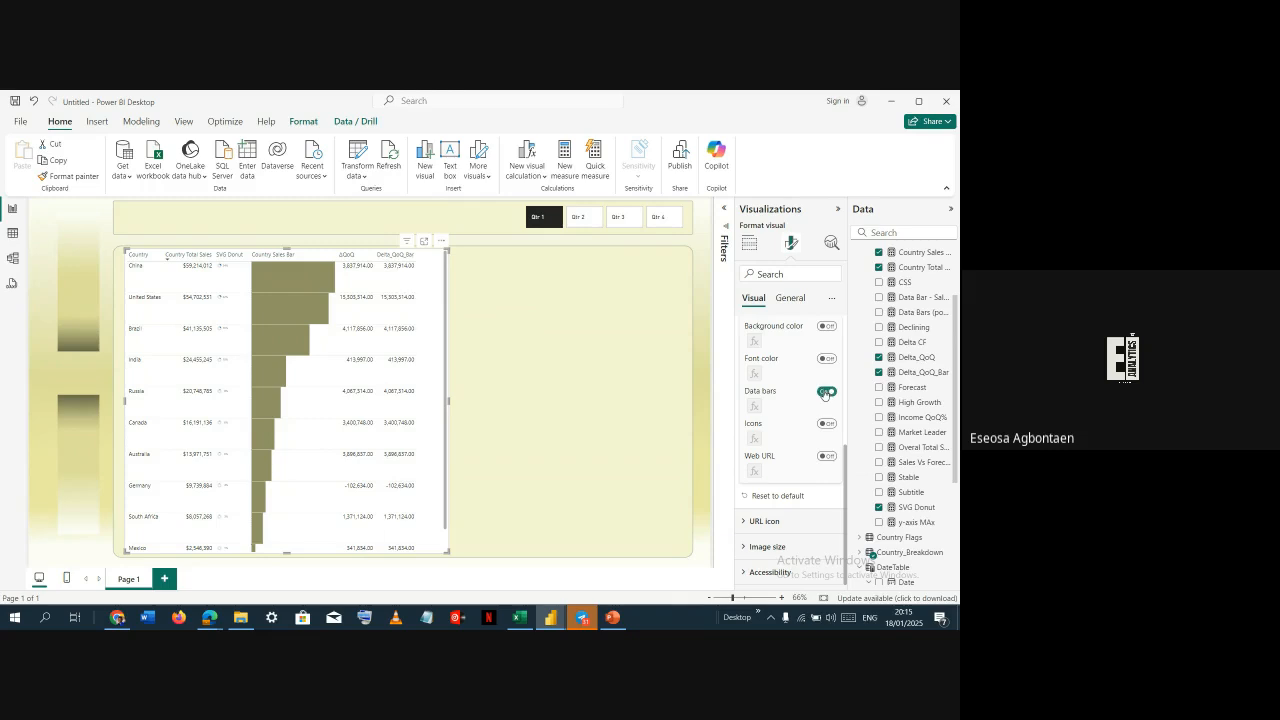
{"action": "left_click", "coordinate": [754, 407]}
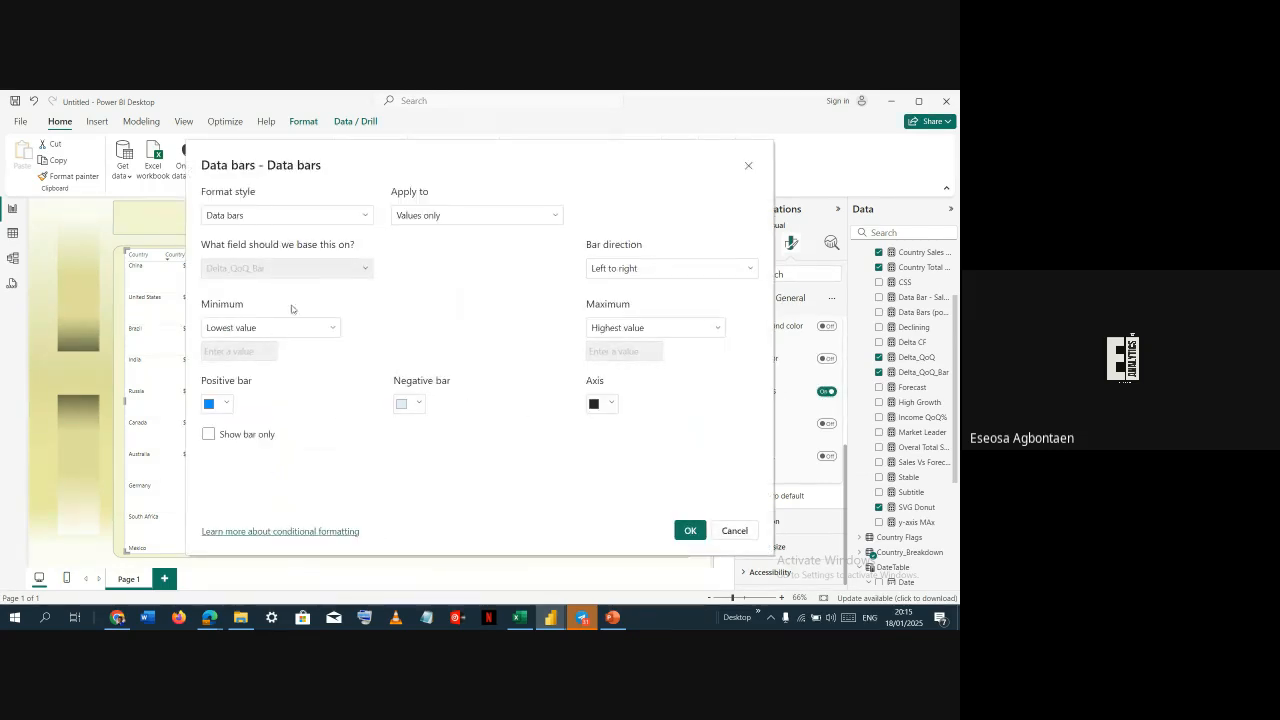
Set the data bars' positive colour to #409535, negative colour to red #D64550, and show bar only
{"action": "left_click", "coordinate": [226, 404]}
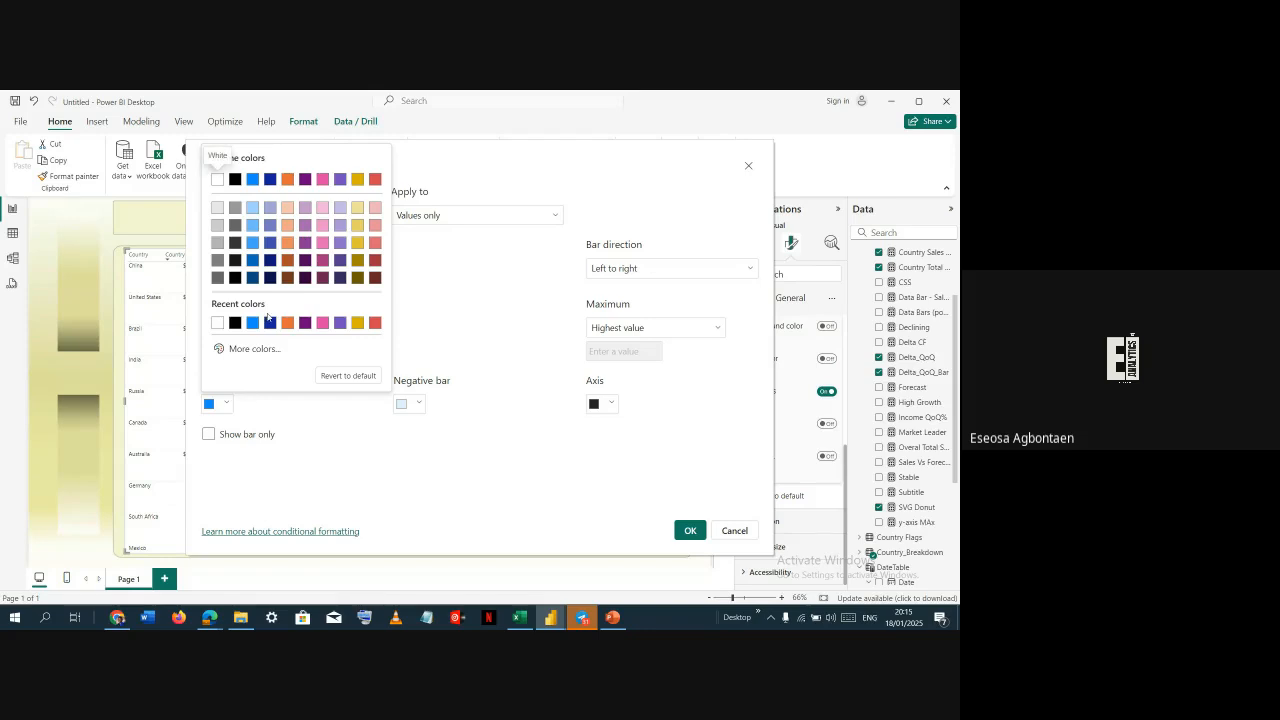
{"action": "left_click", "coordinate": [254, 348]}
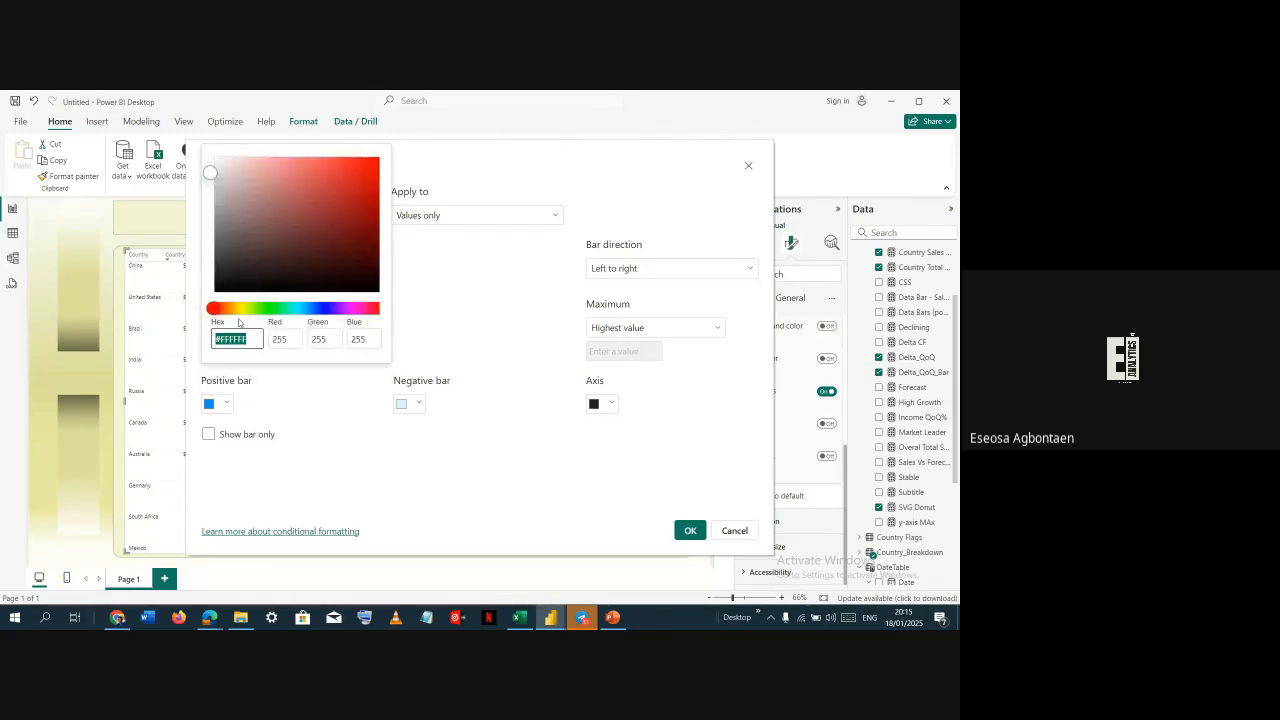
{"action": "left_click_drag", "start_coordinate": [238, 309], "coordinate": [265, 308]}
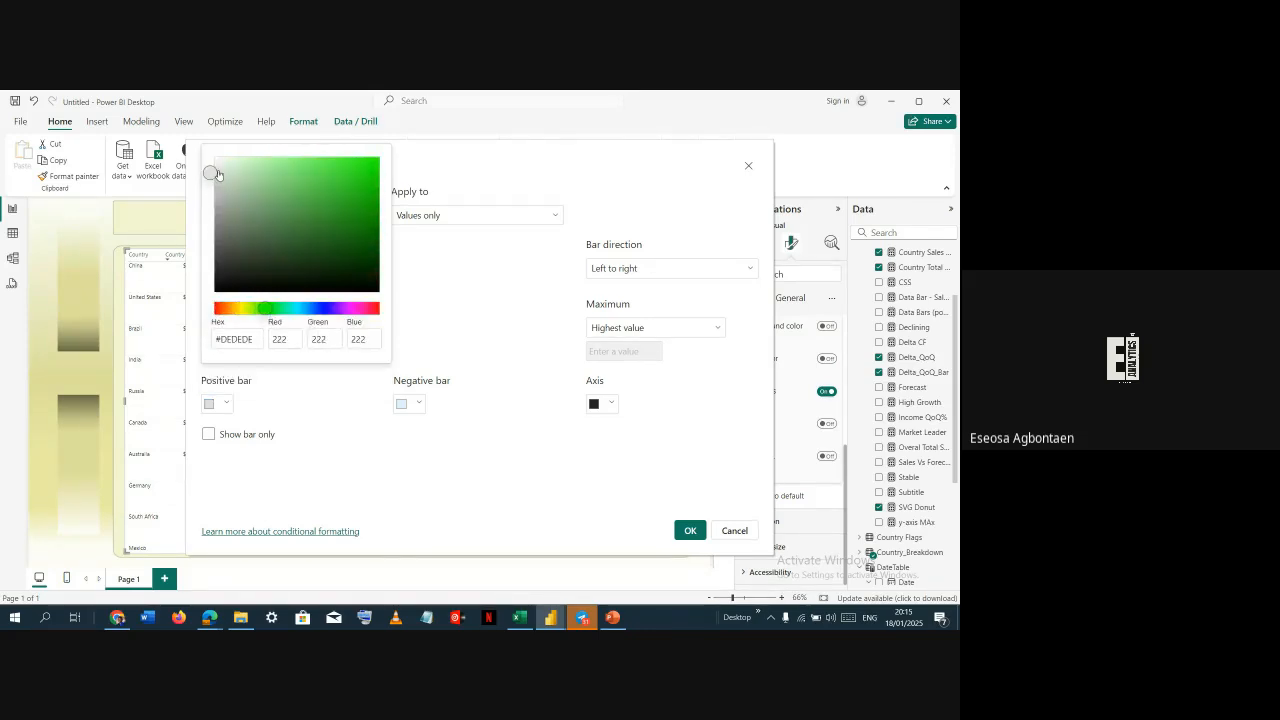
{"action": "left_click_drag", "start_coordinate": [216, 171], "coordinate": [317, 213]}
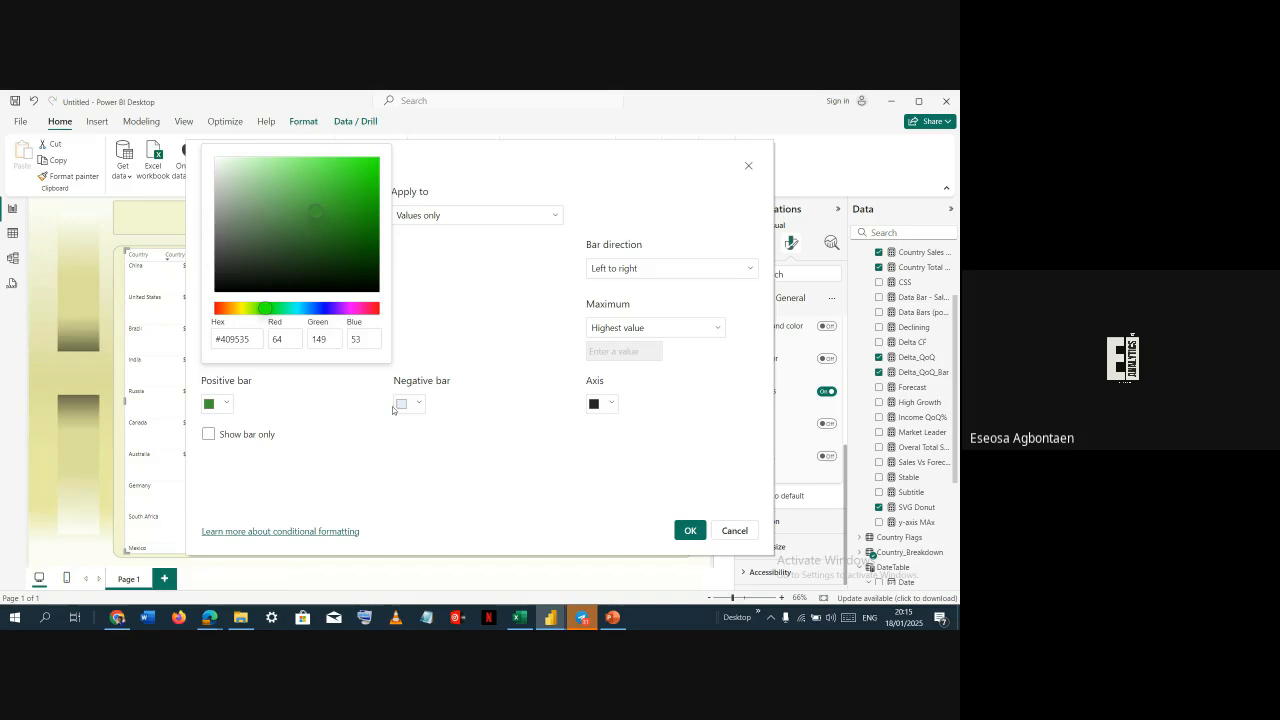
{"action": "left_click", "coordinate": [353, 421]}
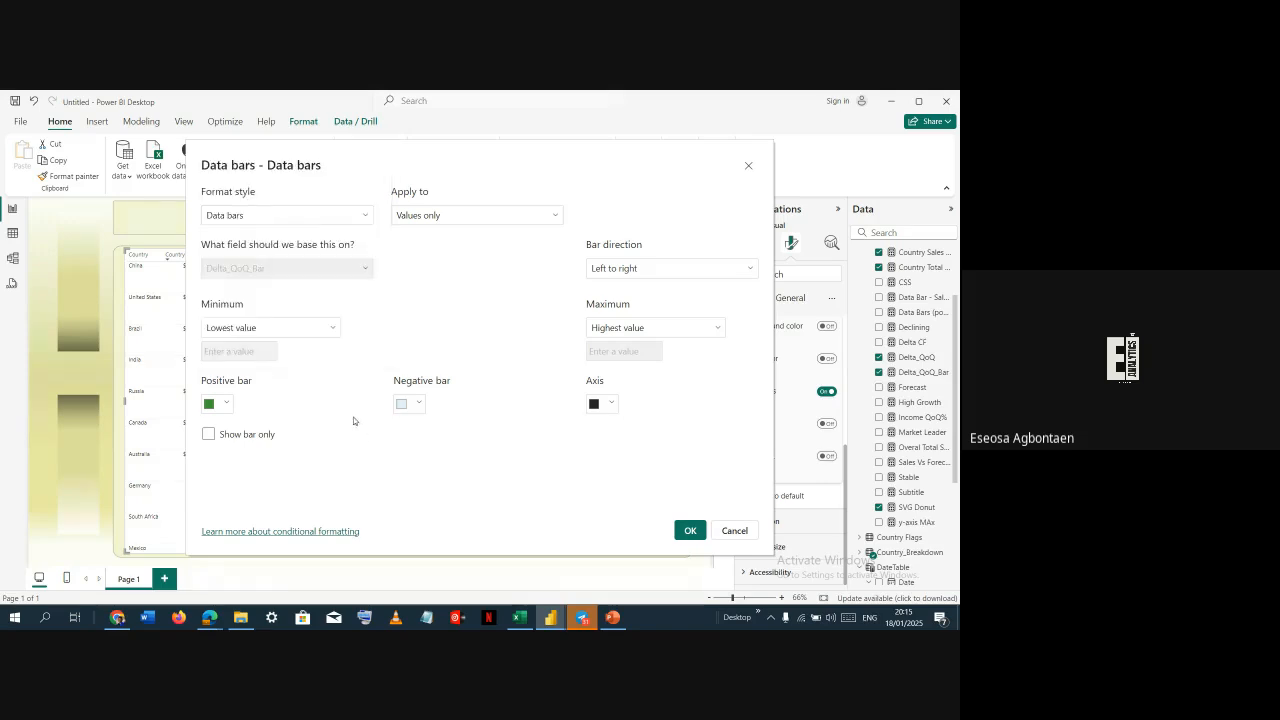
{"action": "left_click", "coordinate": [408, 405]}
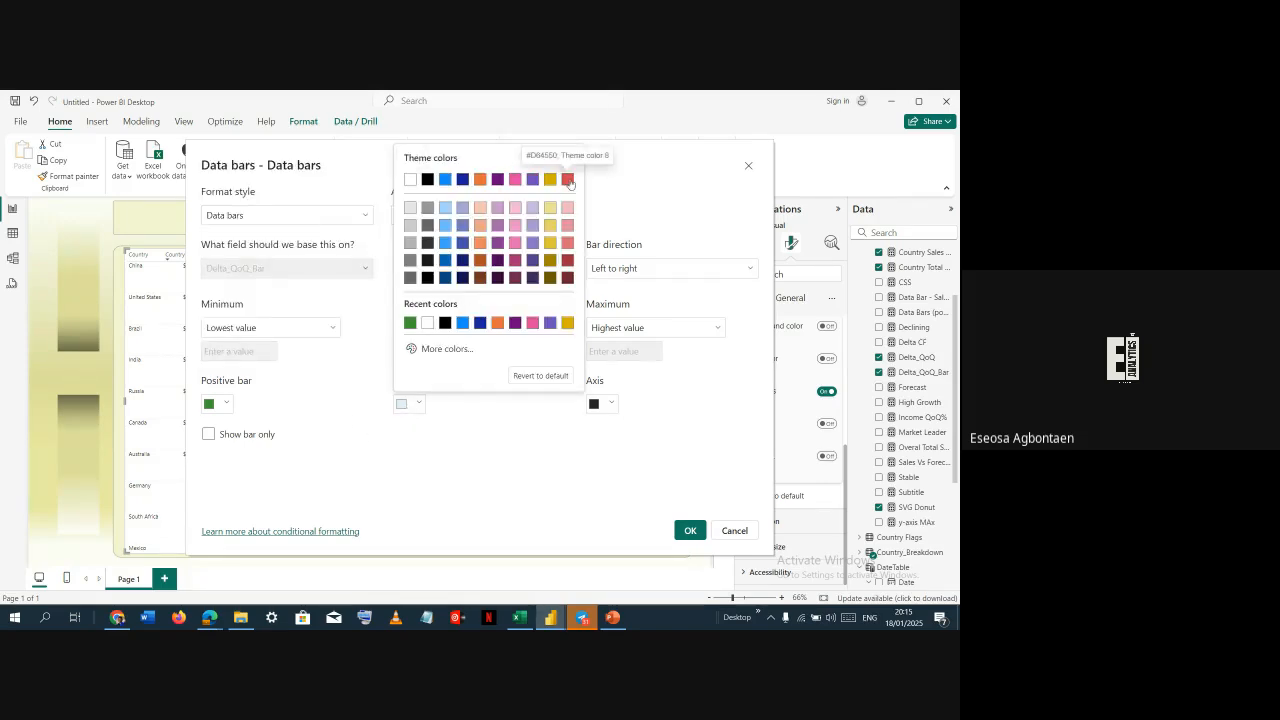
{"action": "left_click", "coordinate": [567, 180]}
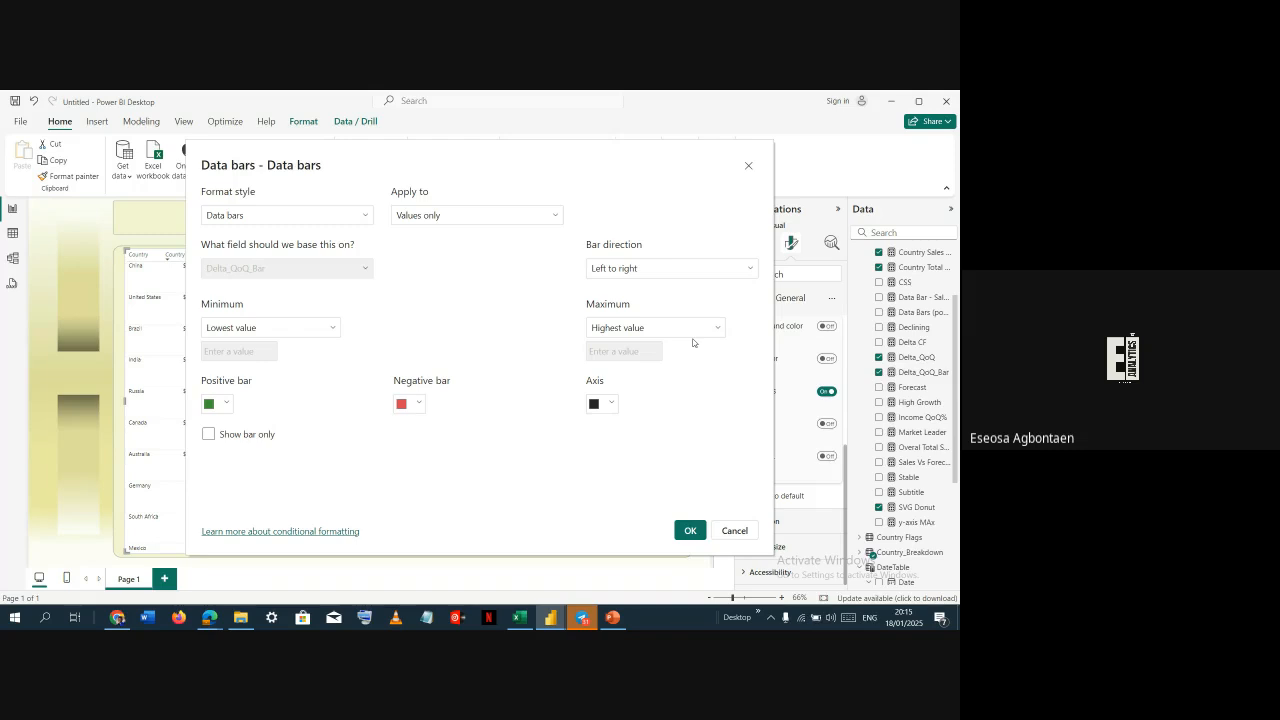
{"action": "left_click", "coordinate": [692, 526]}
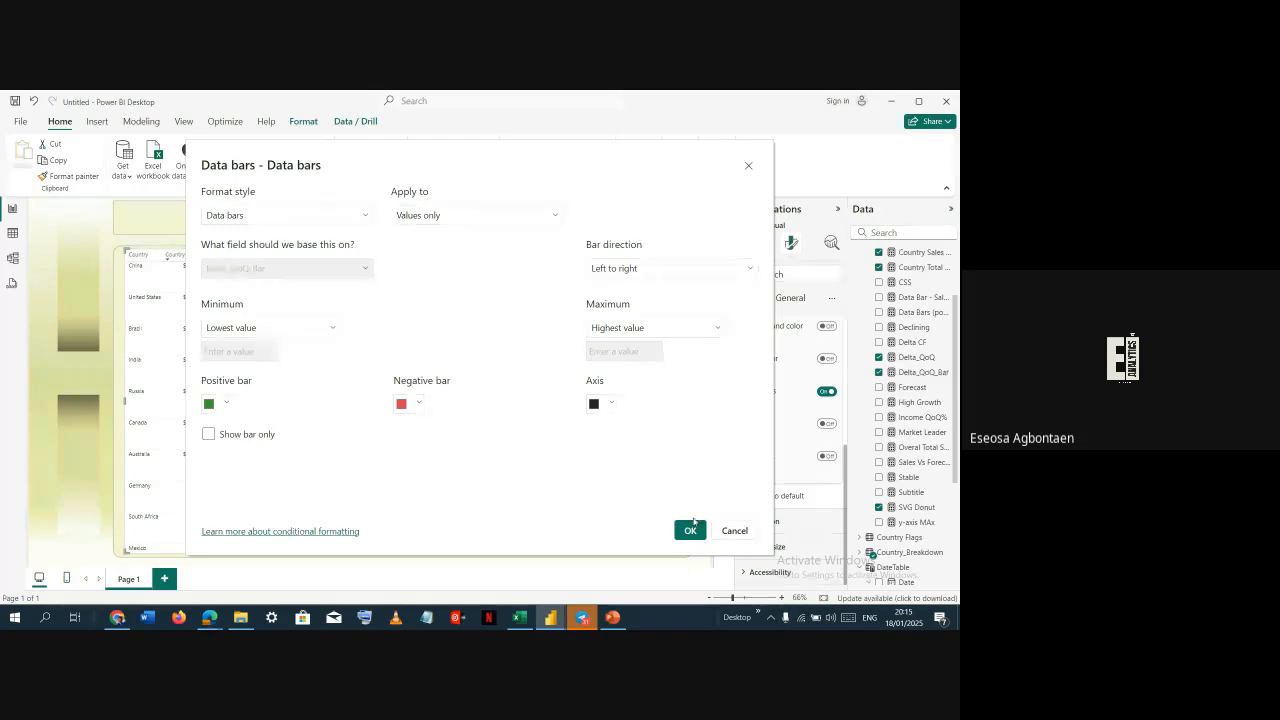
{"action": "left_click", "coordinate": [268, 440]}
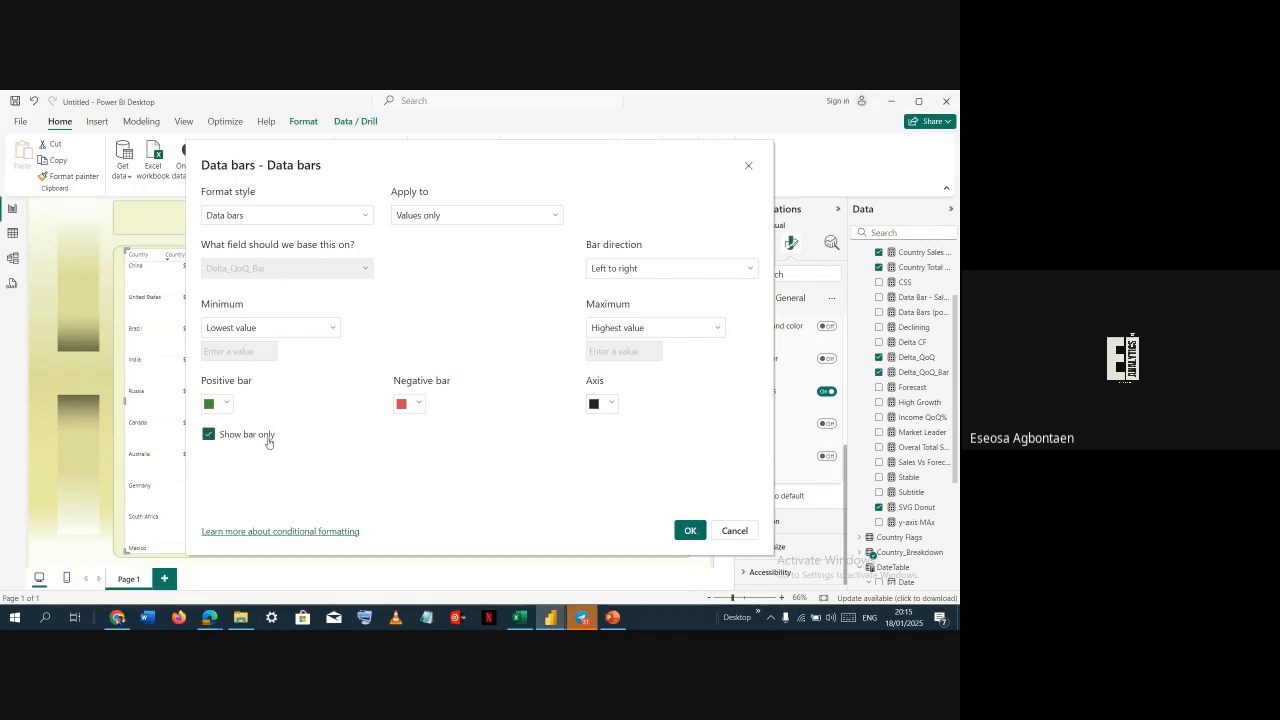
{"action": "left_click", "coordinate": [690, 530]}
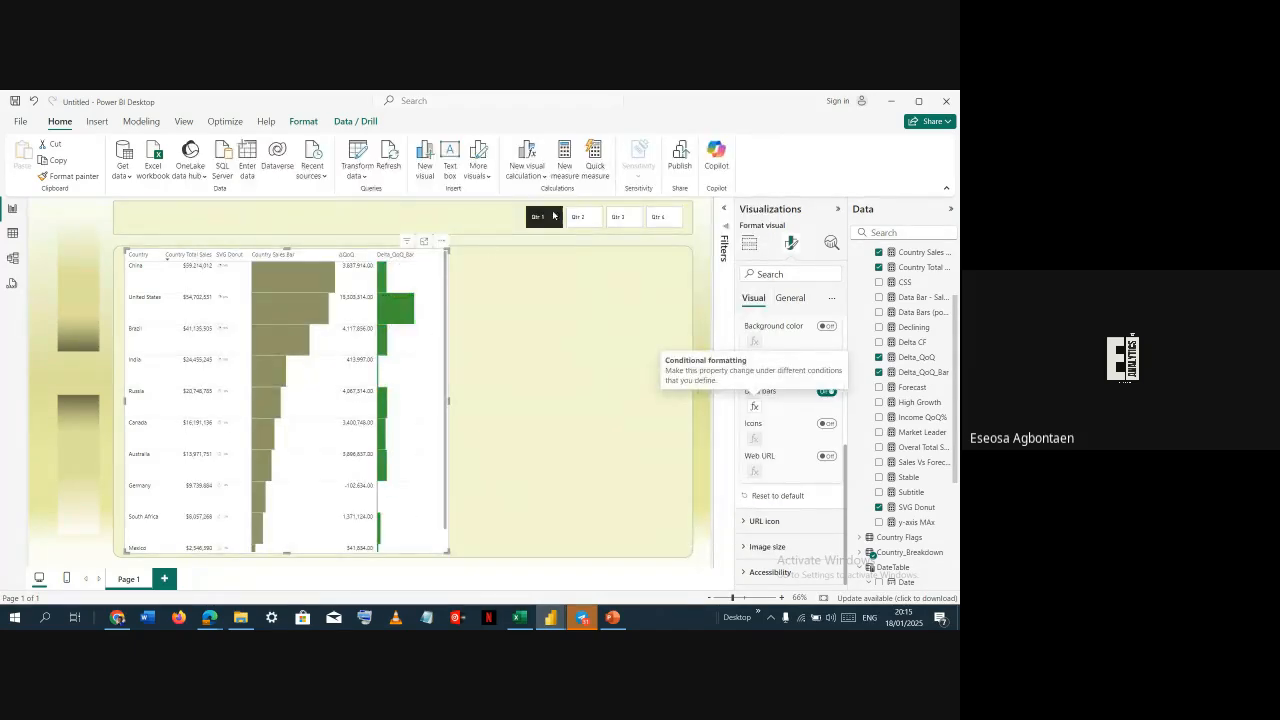
Switch the quarter slicer to Qtr 2 and then Qtr 3 to check the data bars
{"action": "left_click", "coordinate": [589, 219]}
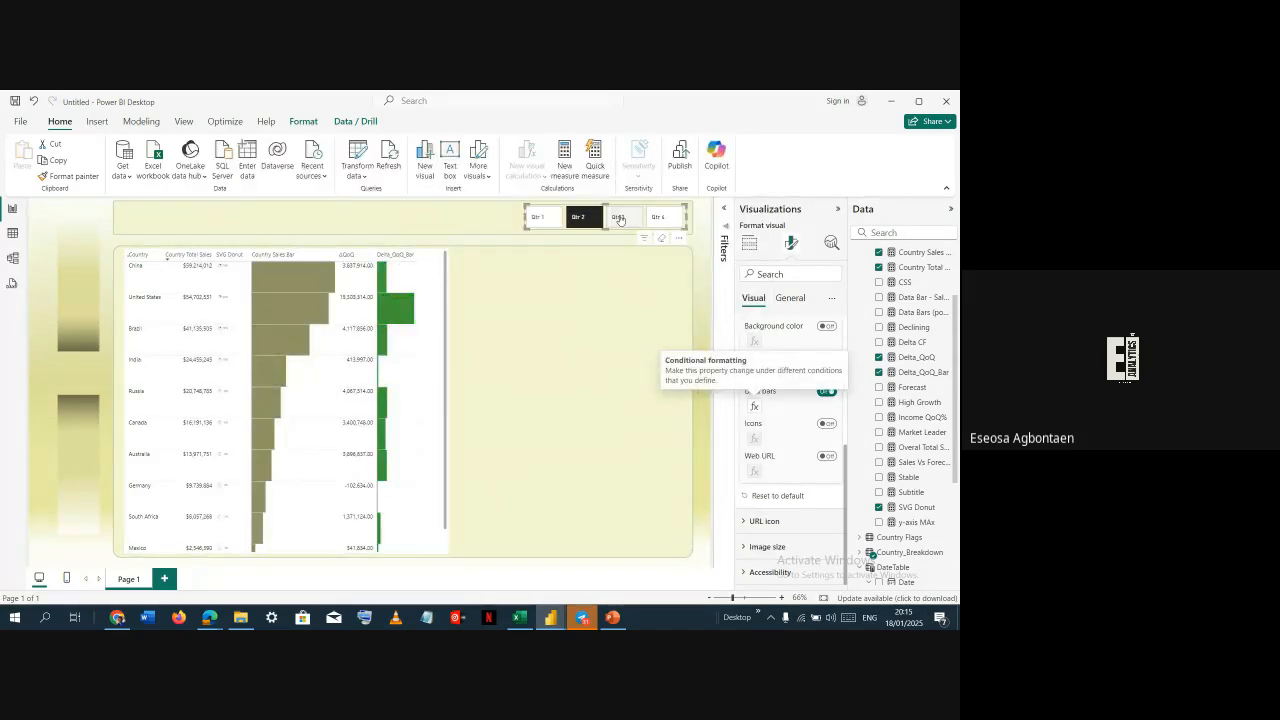
{"action": "left_click", "coordinate": [633, 217]}
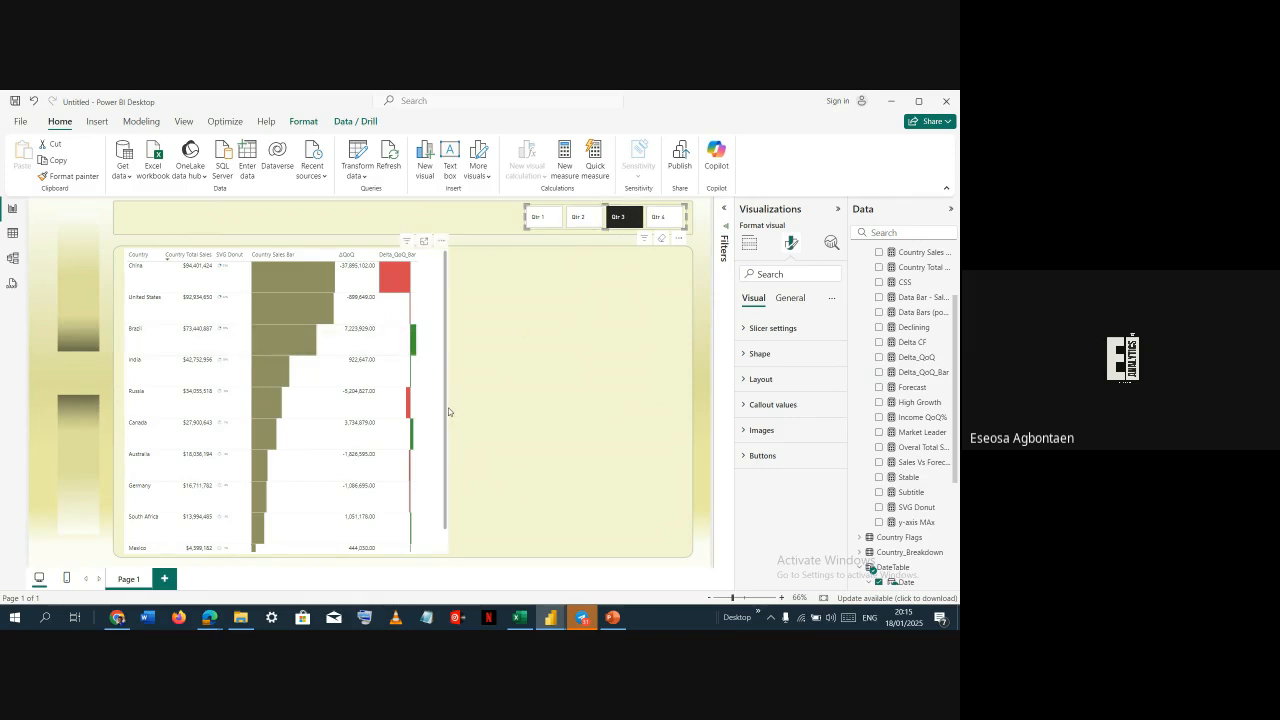
Examine the CSS measure's code in the reference file
{"action": "key", "text": "alt+Tab"}
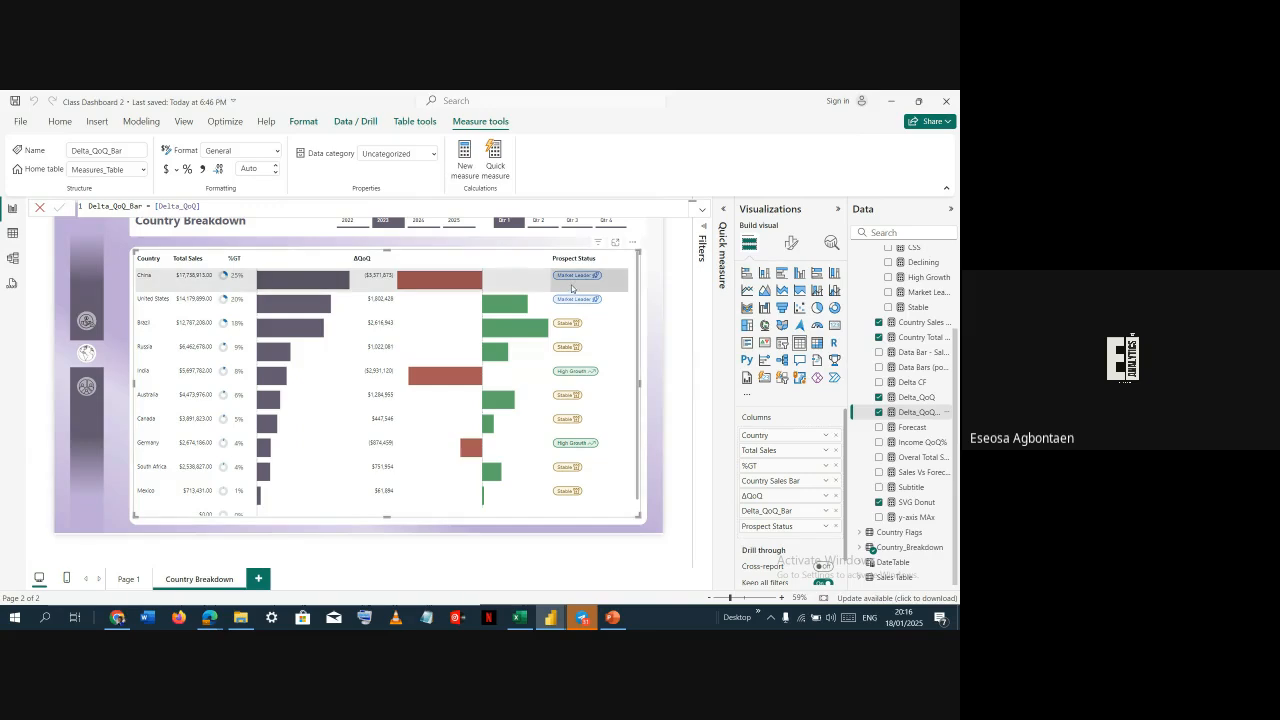
{"action": "scroll", "coordinate": [918, 460], "scroll_direction": "up", "scroll_amount": 3}
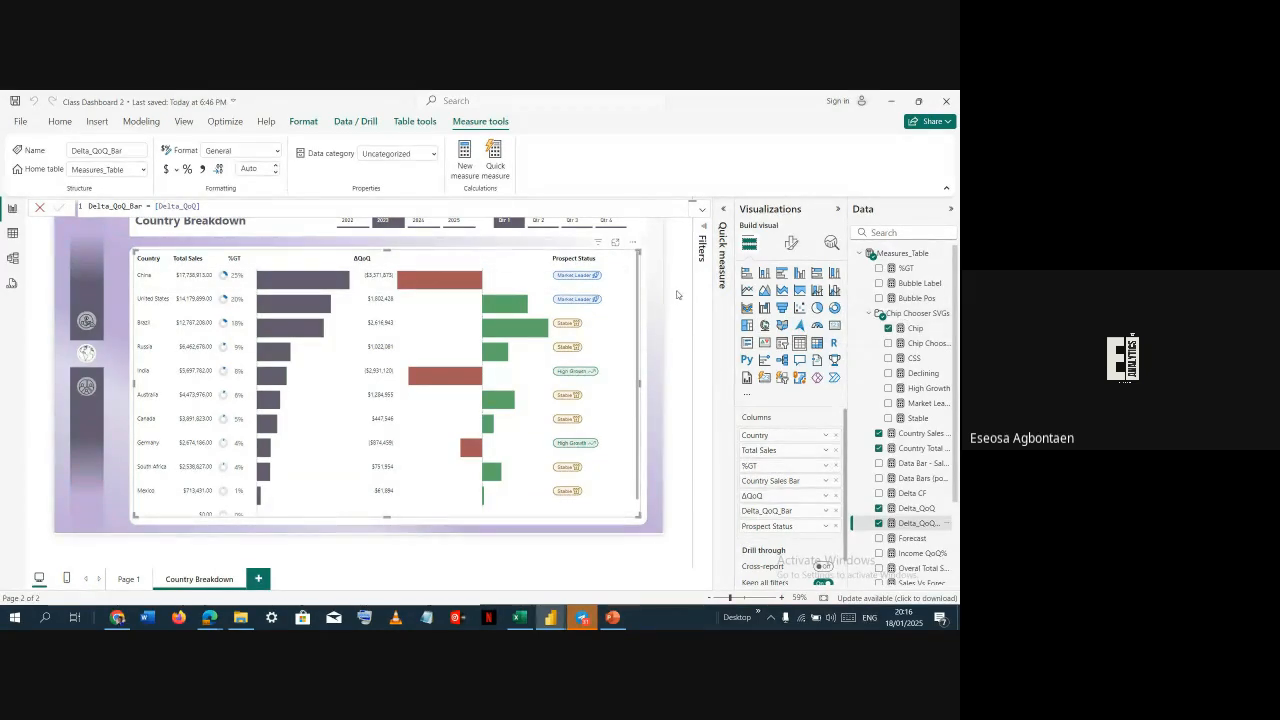
{"action": "left_click", "coordinate": [915, 359]}
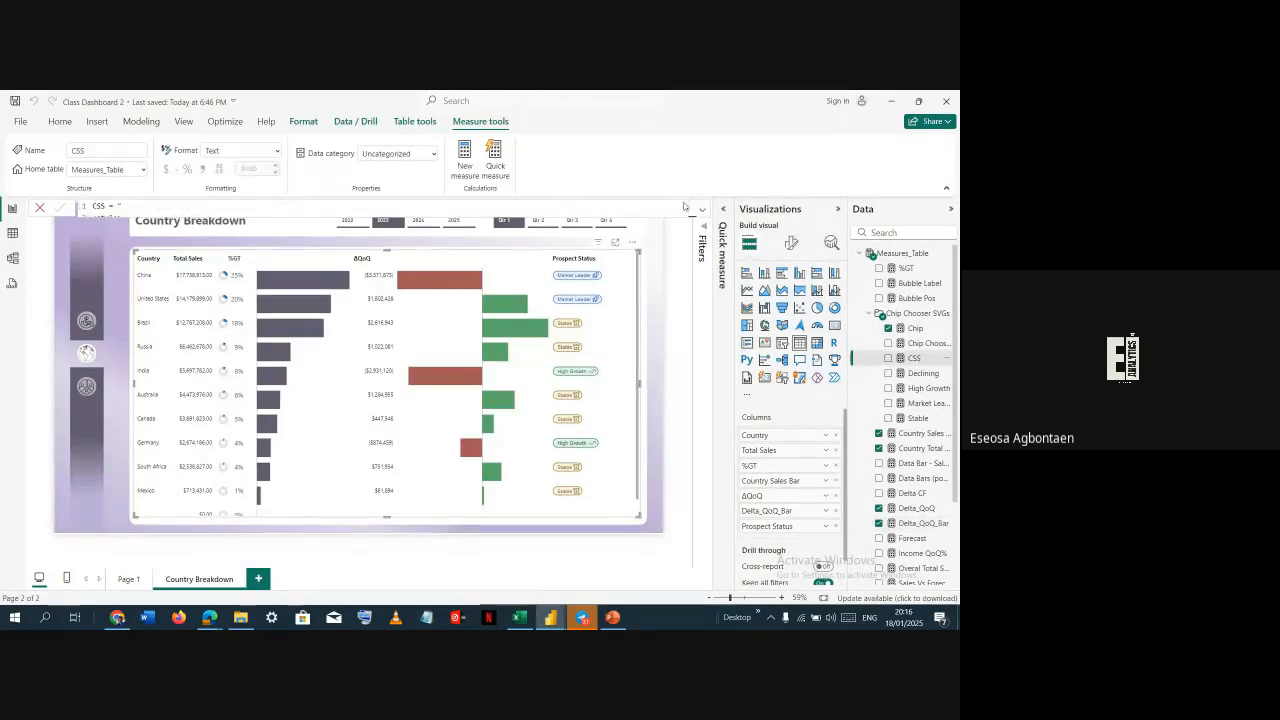
{"action": "left_click", "coordinate": [704, 213]}
{"action": "scroll", "coordinate": [316, 360], "scroll_direction": "down", "scroll_amount": 2}
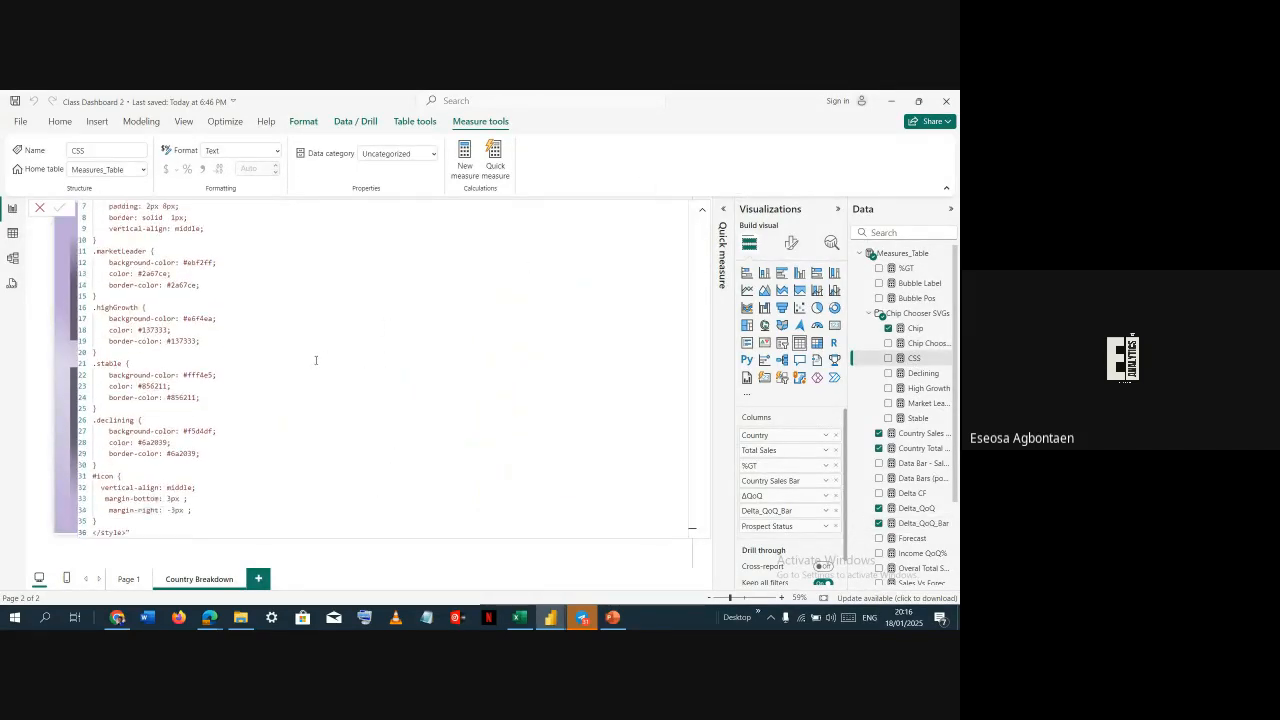
Examine the CSS measure's style classes, colours and font settings in the reference file
{"action": "scroll", "coordinate": [316, 360], "scroll_direction": "up", "scroll_amount": 2}
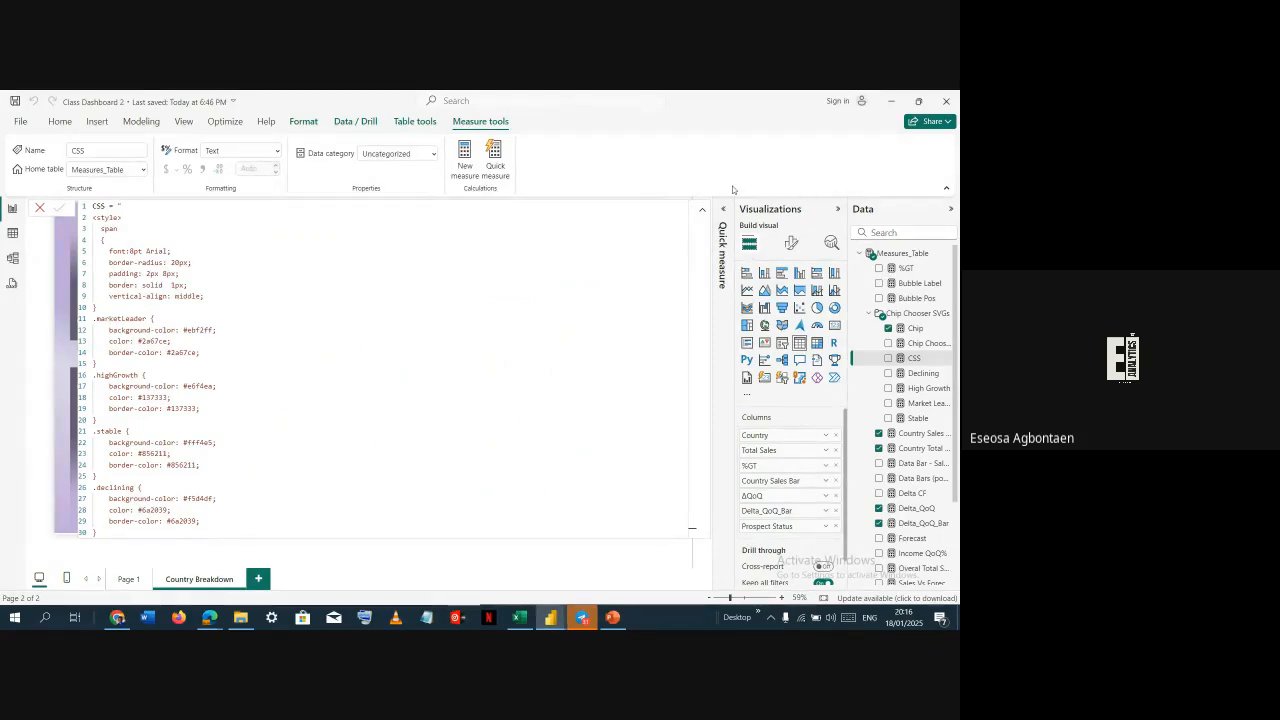
{"action": "left_click", "coordinate": [702, 209]}
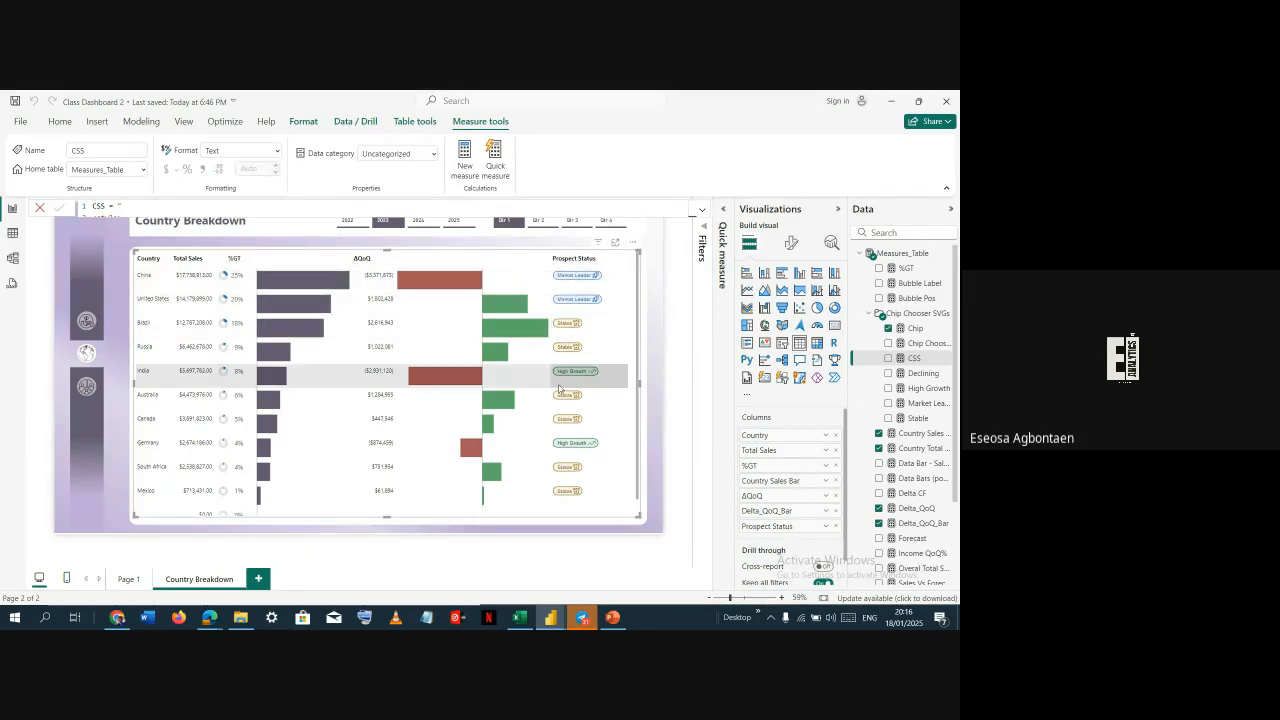
{"action": "left_click", "coordinate": [703, 210]}
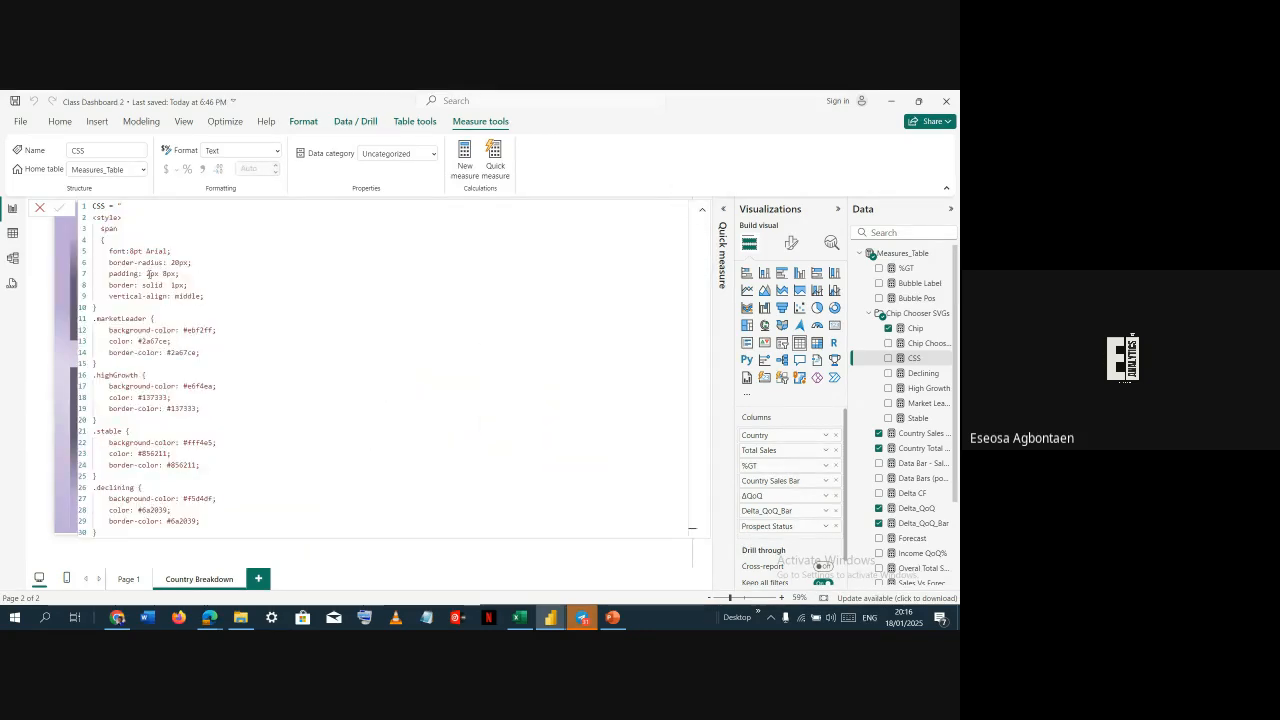
{"action": "left_click", "coordinate": [126, 330]}
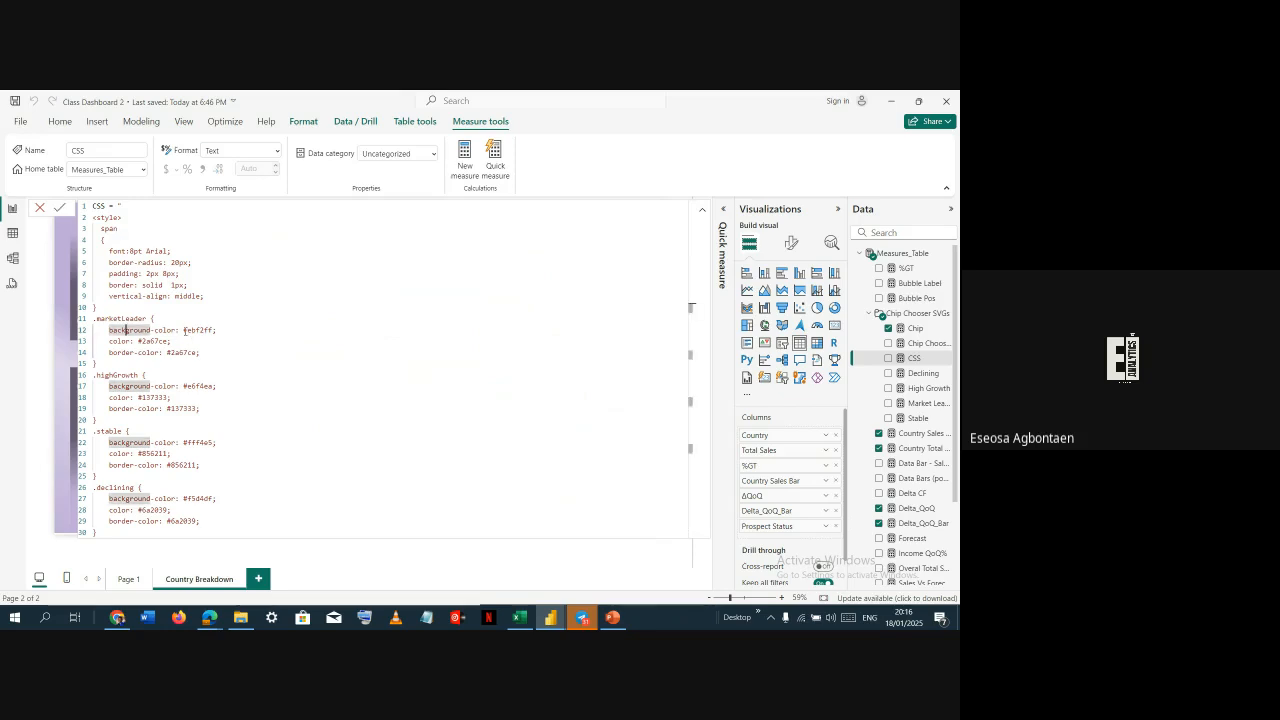
{"action": "left_click_drag", "start_coordinate": [184, 330], "coordinate": [211, 329]}
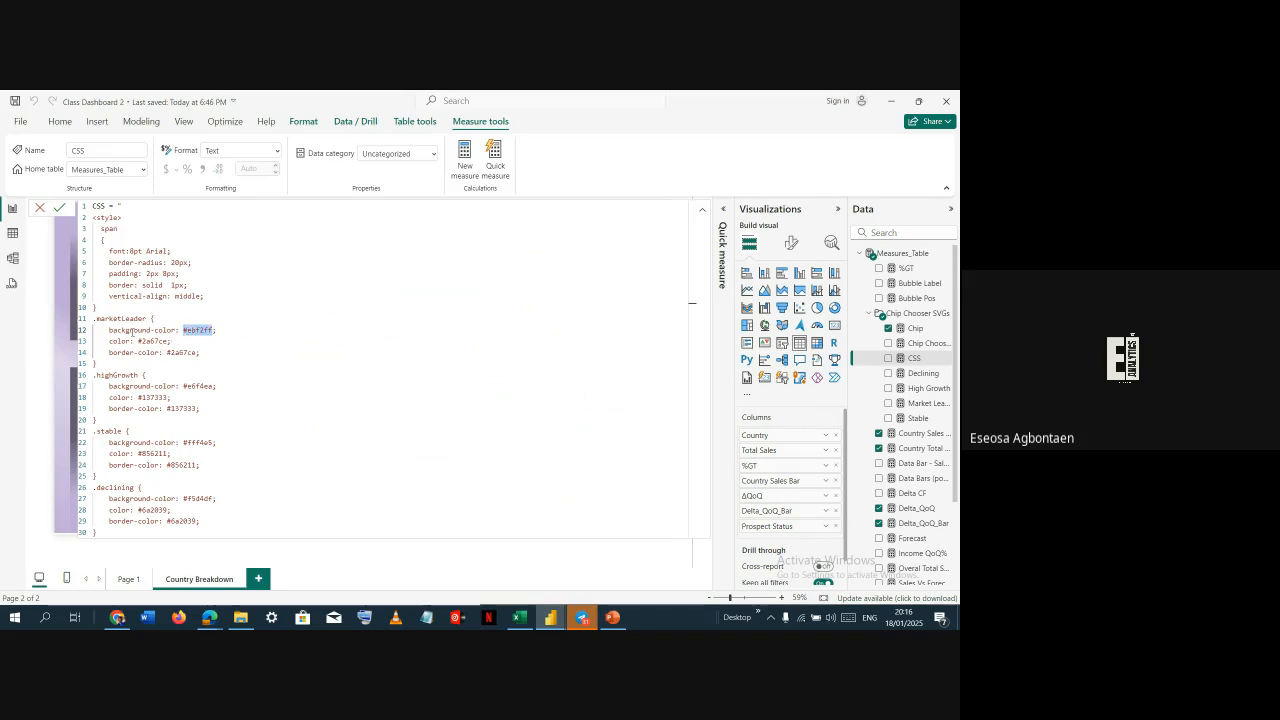
{"action": "left_click_drag", "start_coordinate": [139, 341], "coordinate": [170, 341]}
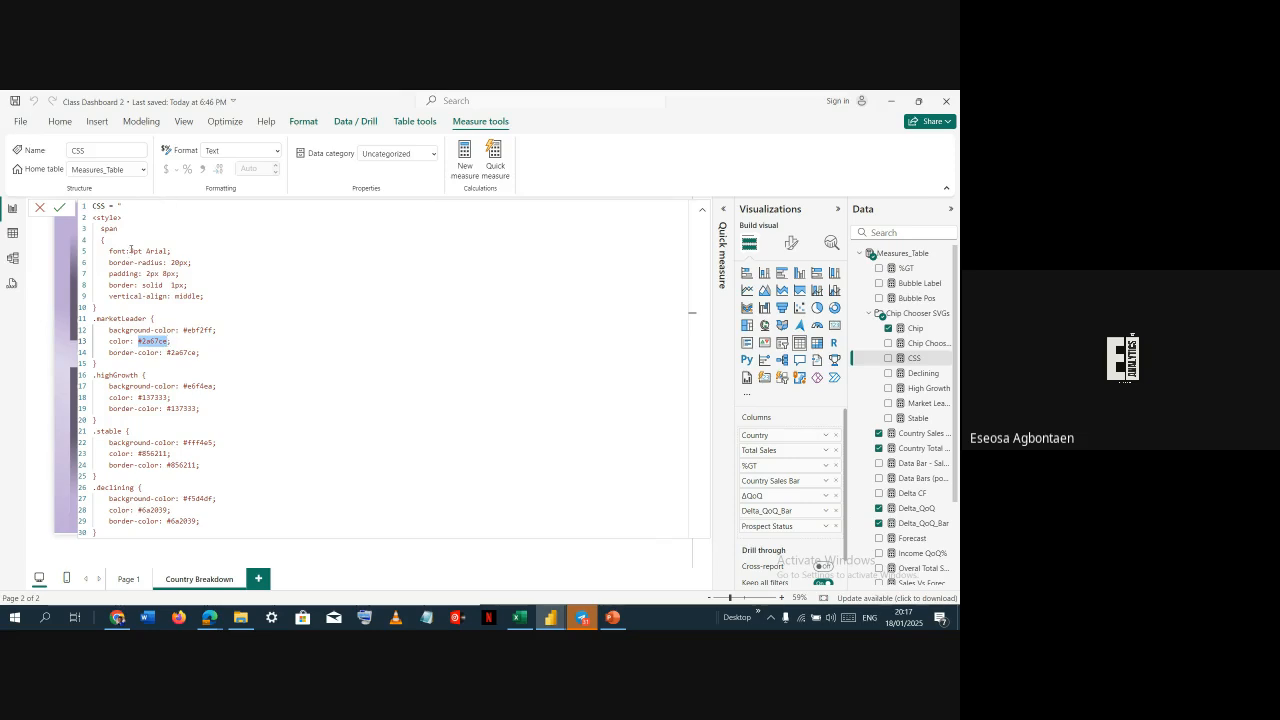
{"action": "left_click", "coordinate": [132, 251]}
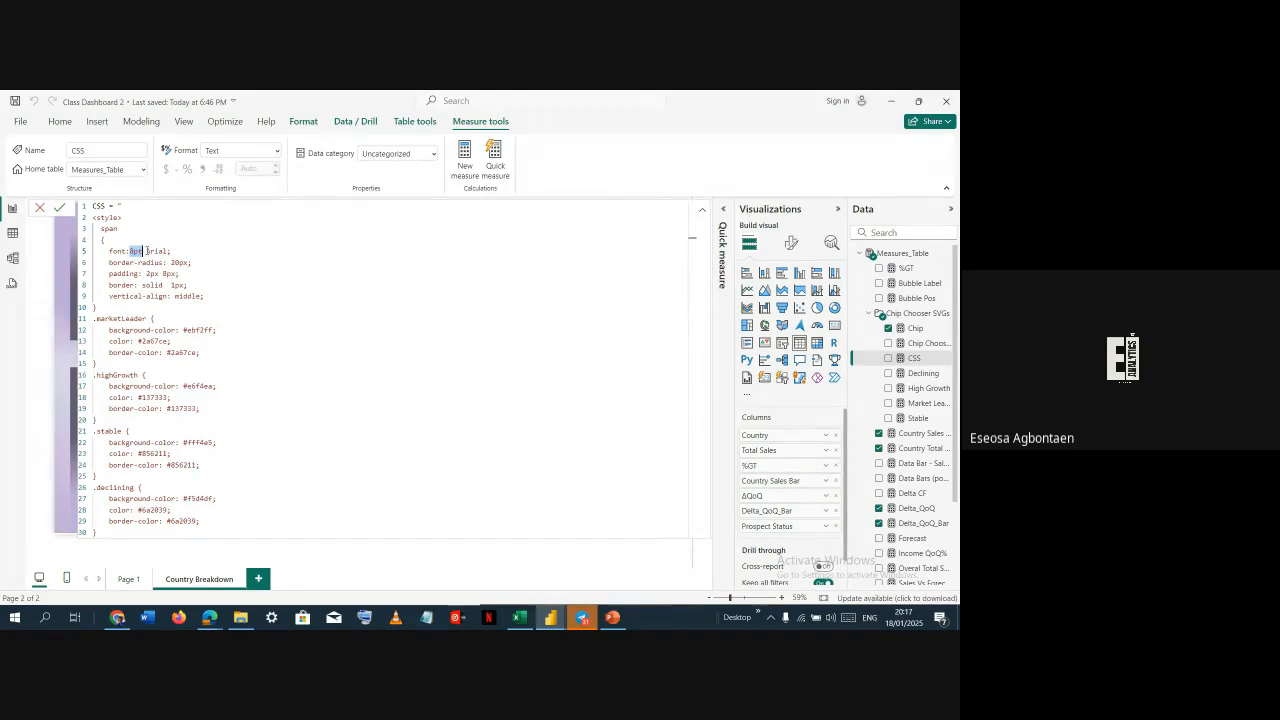
{"action": "left_click_drag", "start_coordinate": [146, 251], "coordinate": [164, 257]}
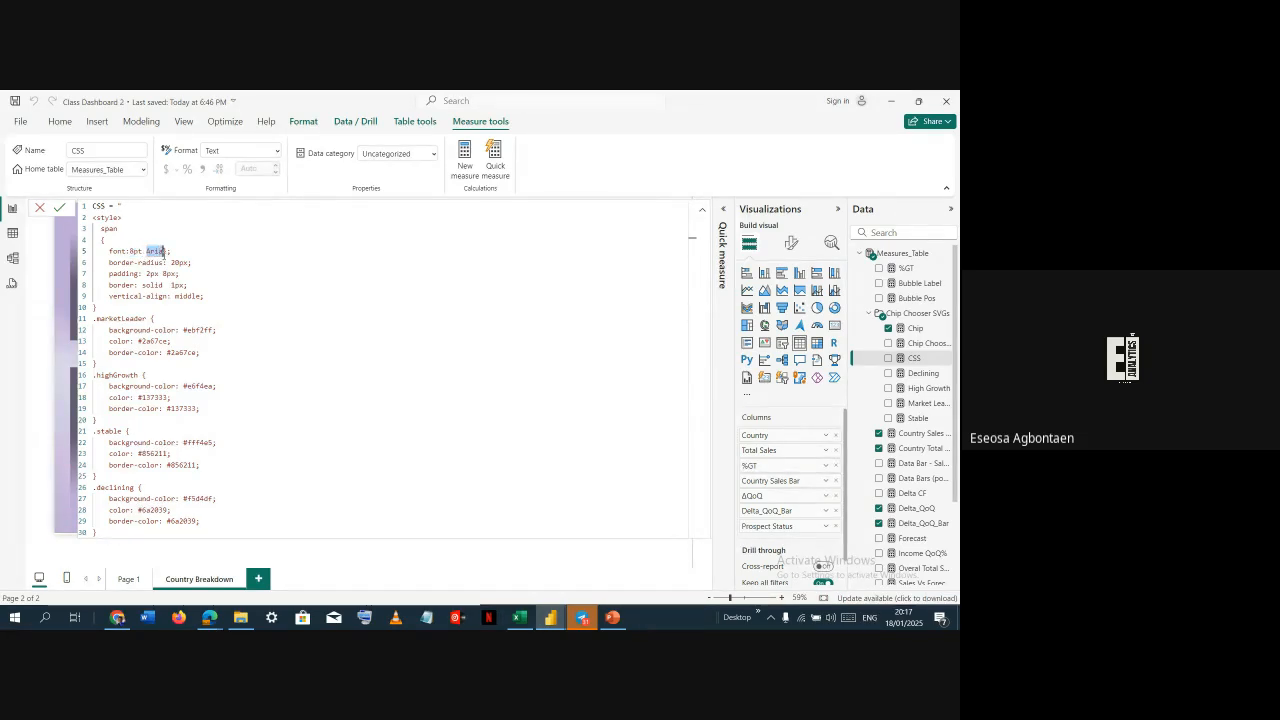
{"action": "scroll", "coordinate": [164, 254], "scroll_direction": "down", "scroll_amount": 1}
{"action": "scroll", "coordinate": [164, 254], "scroll_direction": "down", "scroll_amount": 1}
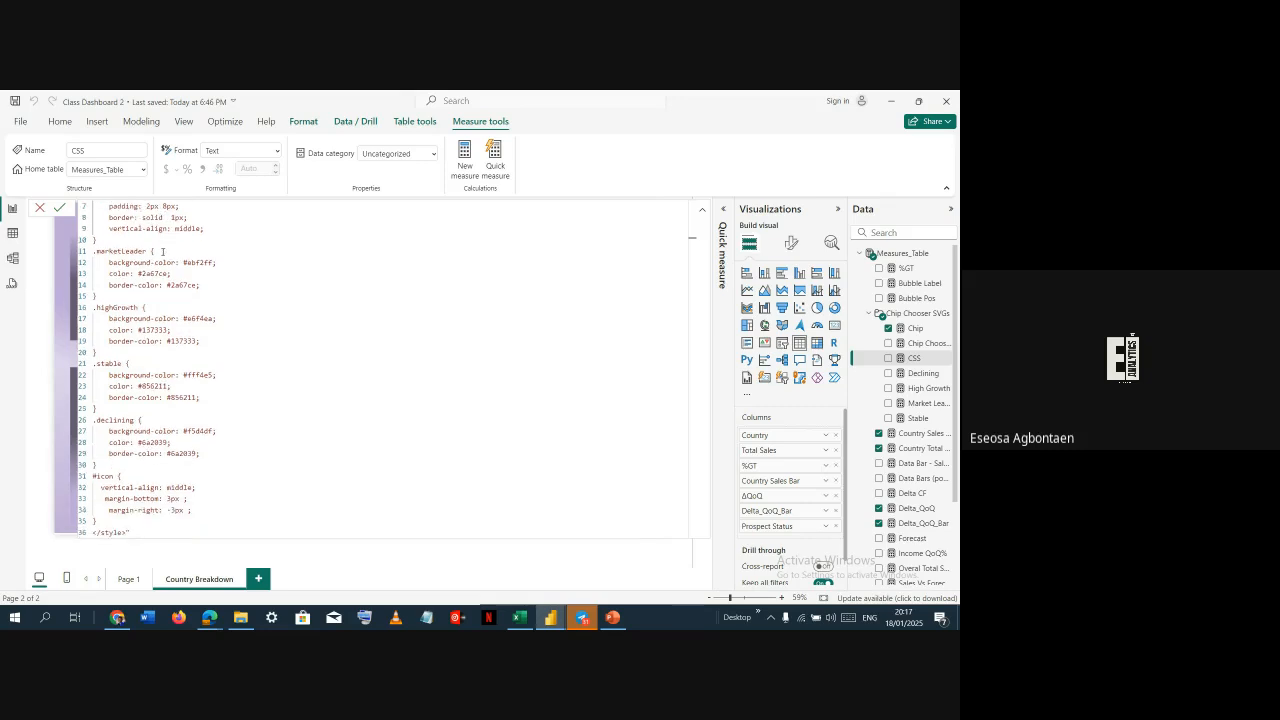
{"action": "left_click", "coordinate": [702, 209]}
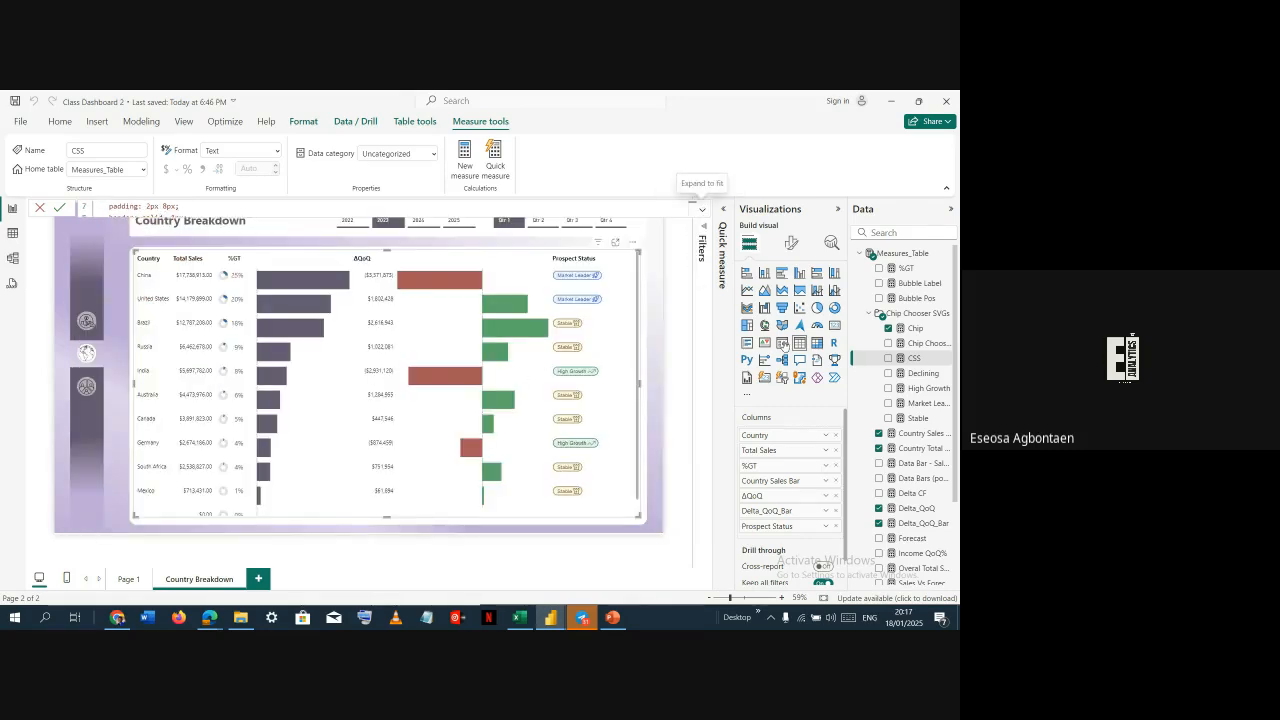
Open the Declining, High Growth, Market Leader and Stable chip measures to examine their SVG code
{"action": "left_click", "coordinate": [921, 374]}
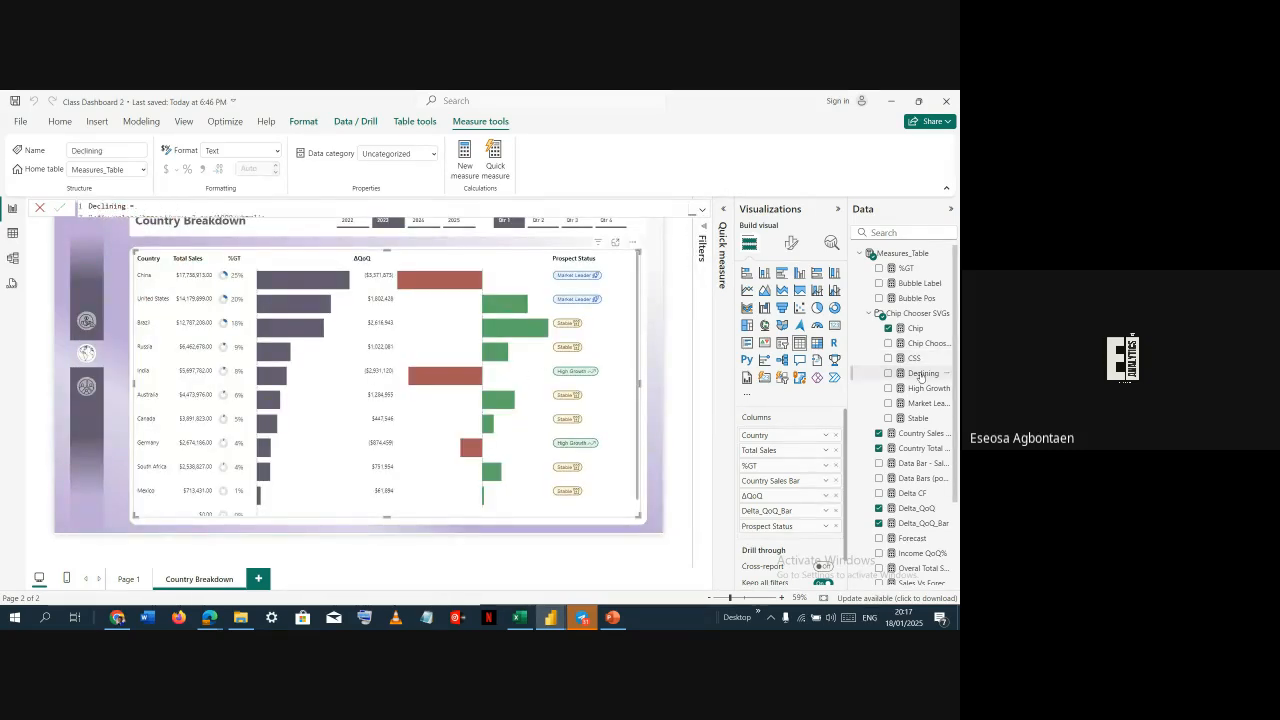
{"action": "left_click", "coordinate": [702, 210]}
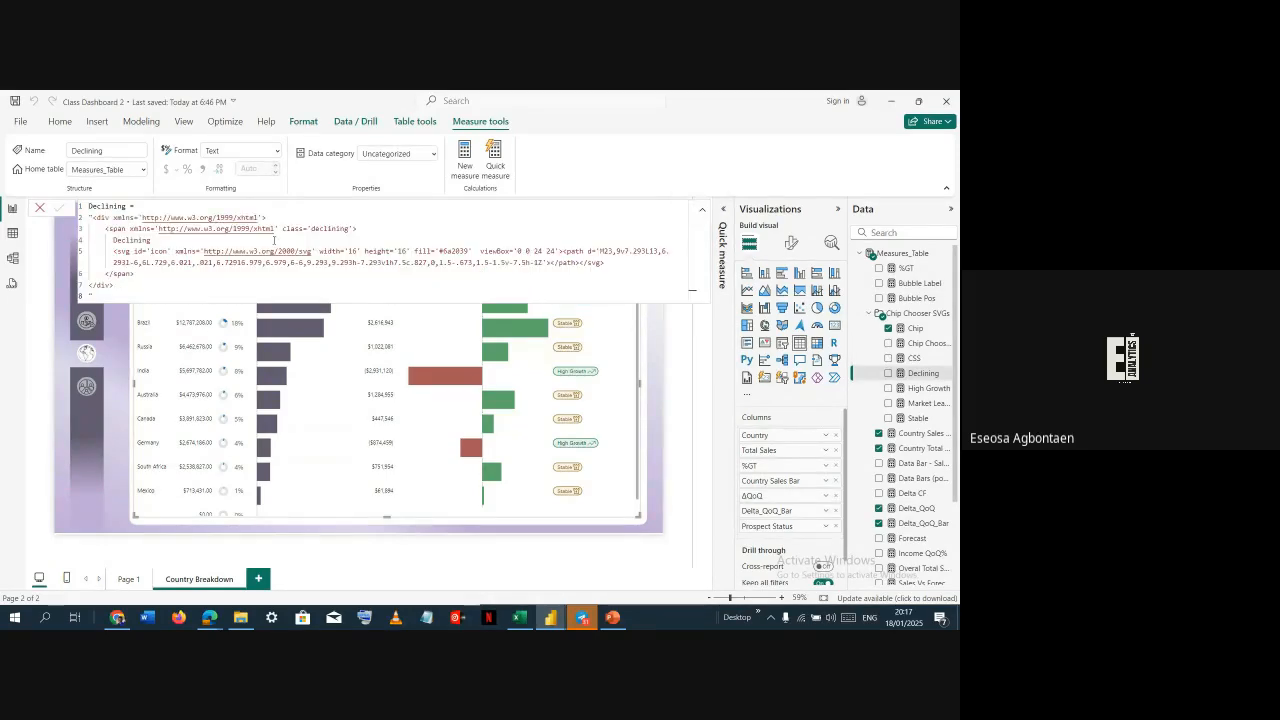
{"action": "left_click", "coordinate": [147, 205]}
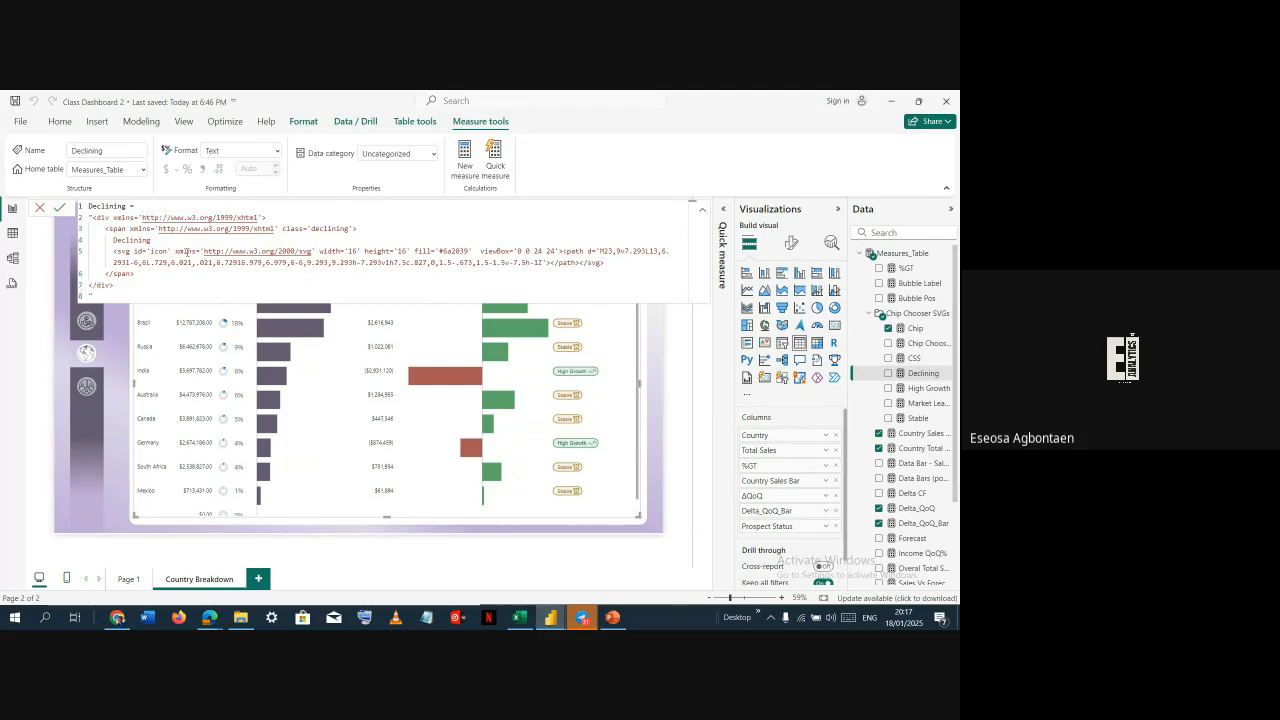
{"action": "left_click", "coordinate": [924, 390]}
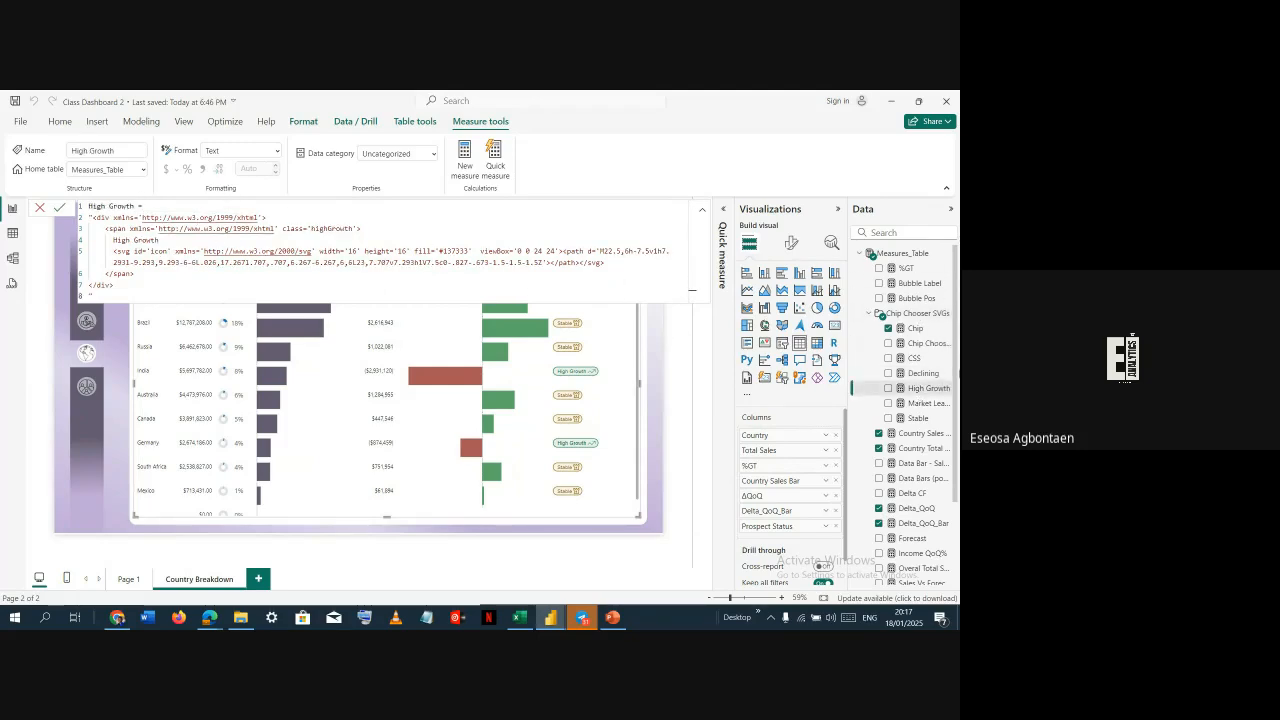
{"action": "left_click", "coordinate": [925, 403]}
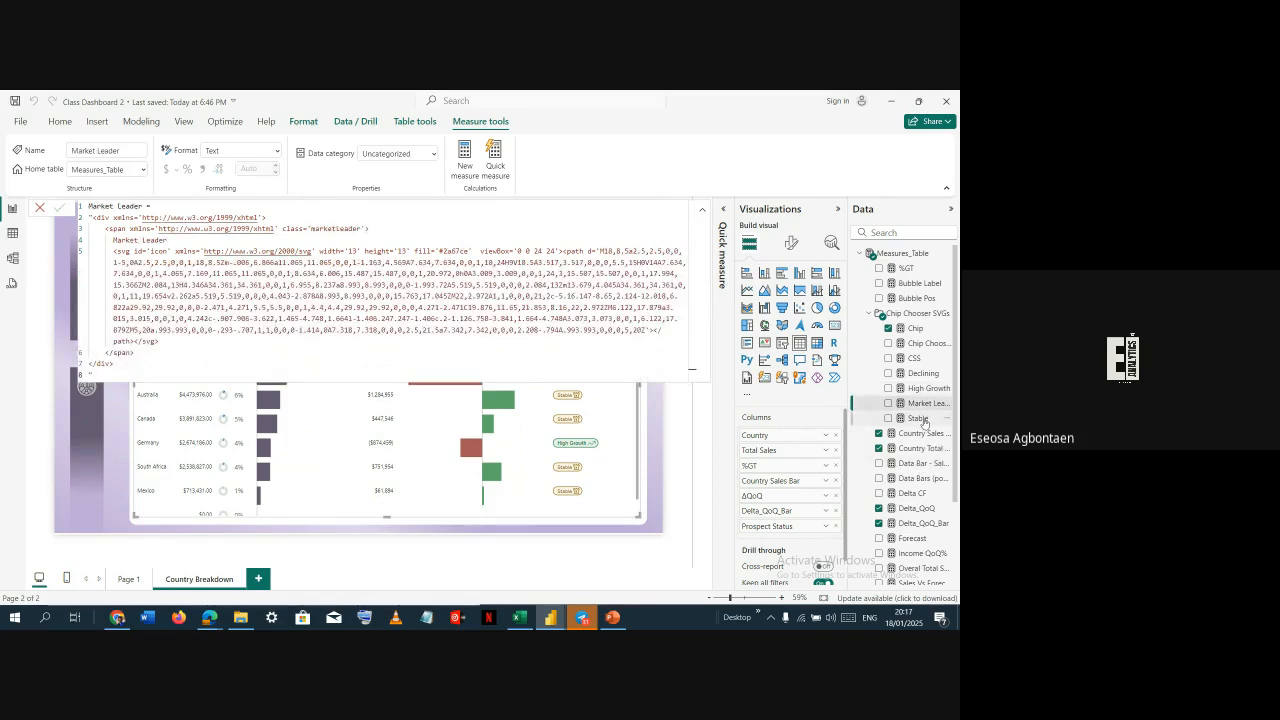
{"action": "left_click", "coordinate": [914, 418]}
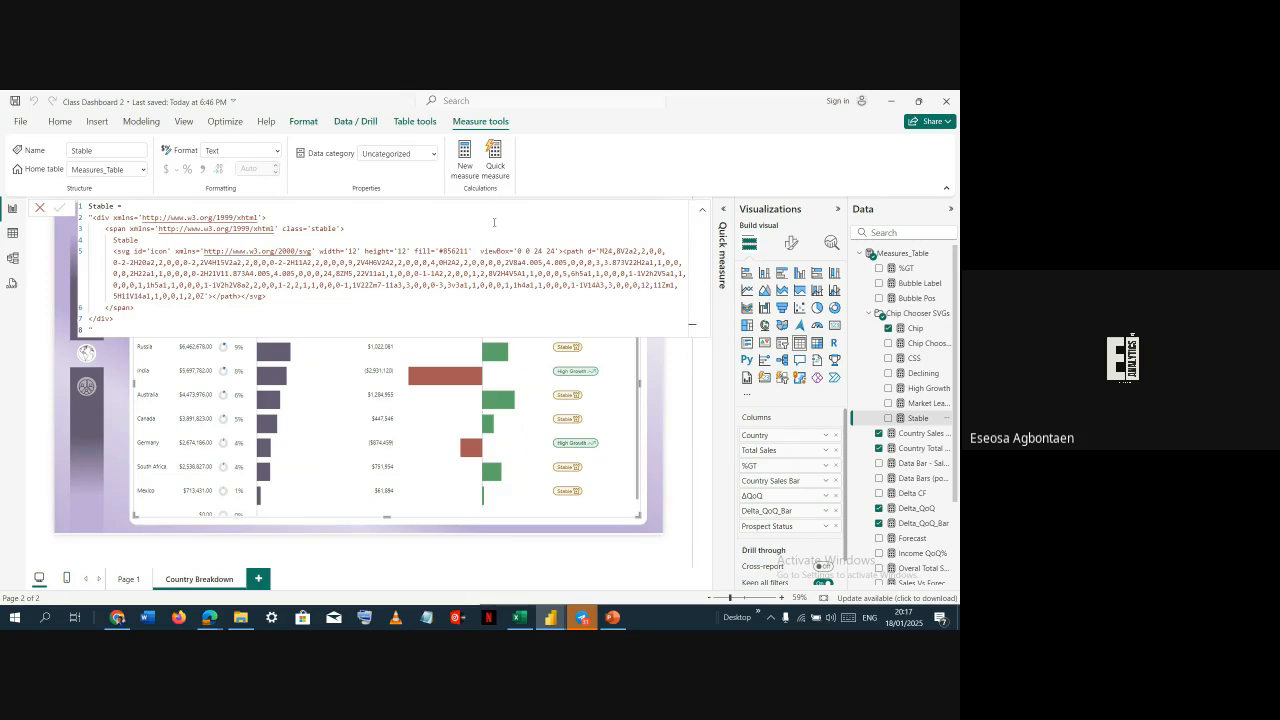
Try renaming the Stable measure to Growing, then restore its name to Stable
{"action": "double_click", "coordinate": [111, 205]}
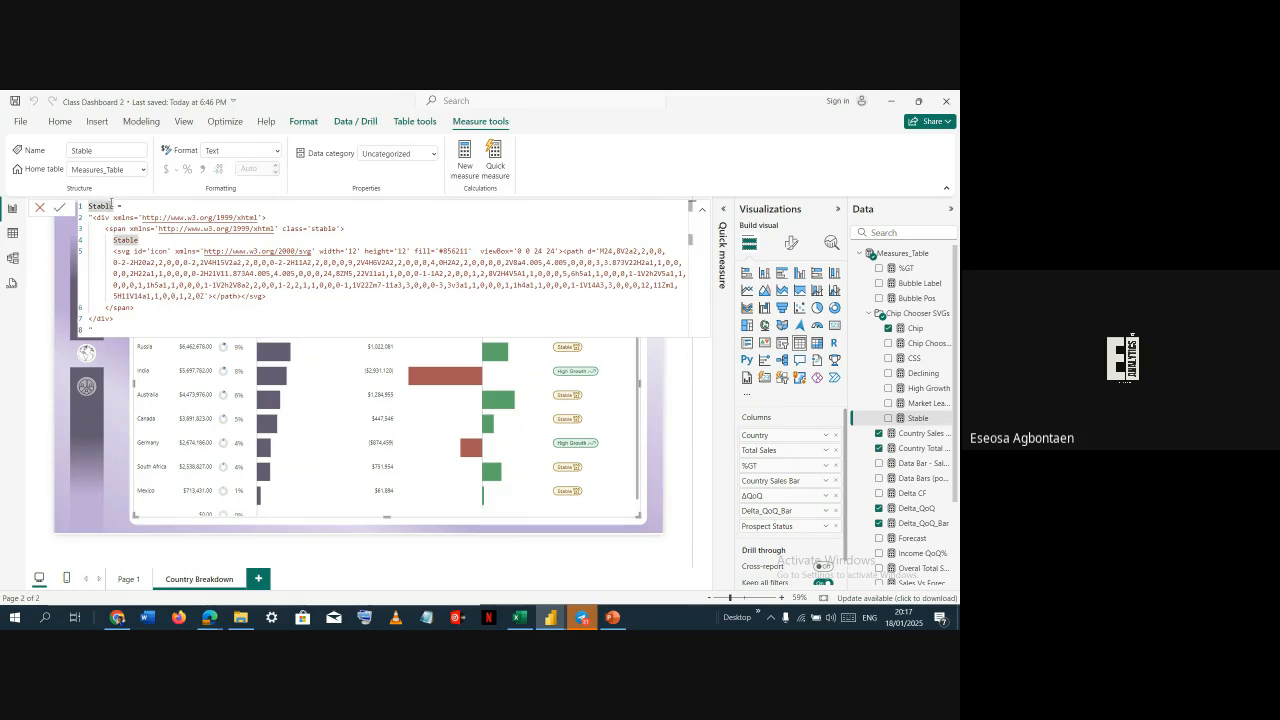
{"action": "key", "text": "ctrl+shift+Left"}
{"action": "type", "text": "Growth"}
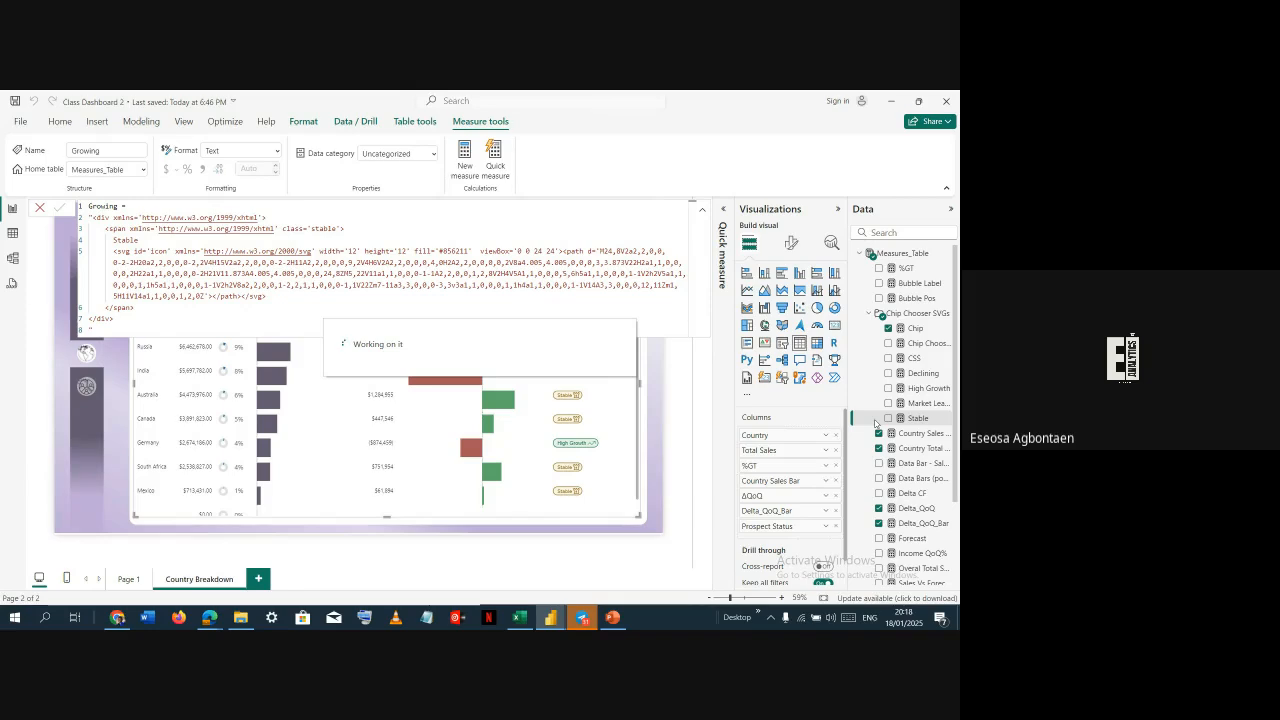
{"action": "left_click", "coordinate": [440, 307]}
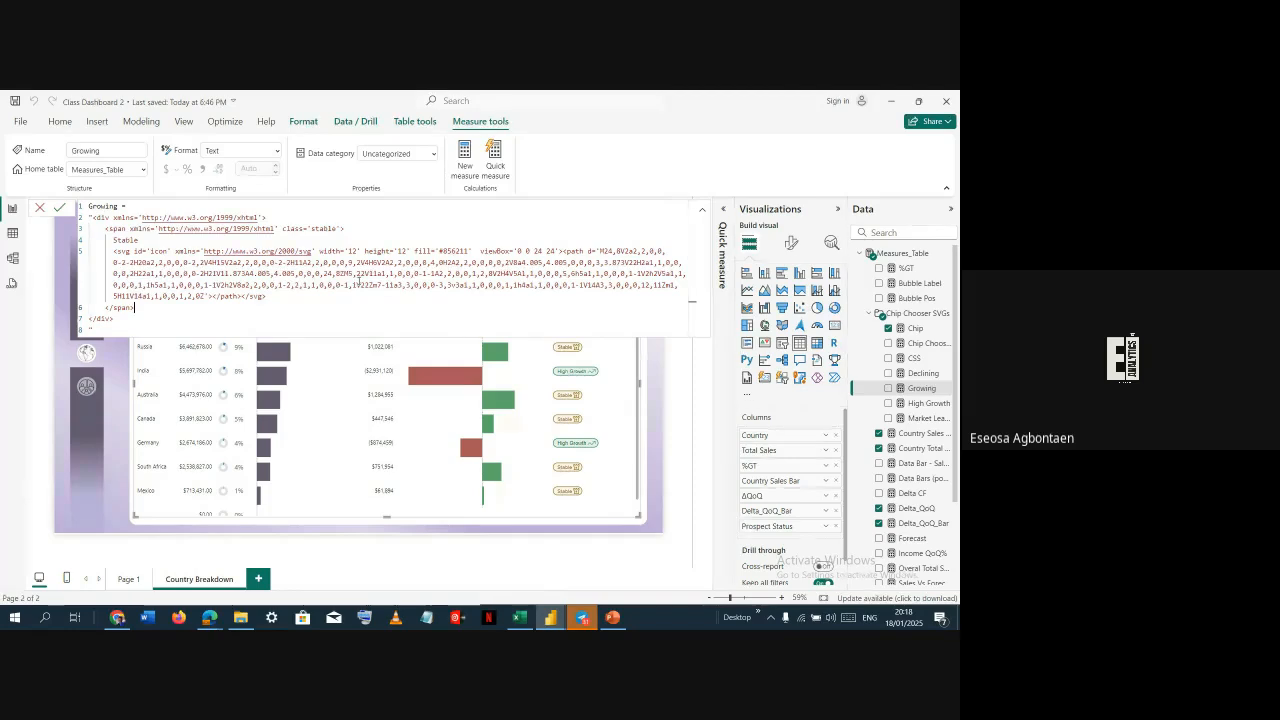
{"action": "left_click", "coordinate": [117, 205]}
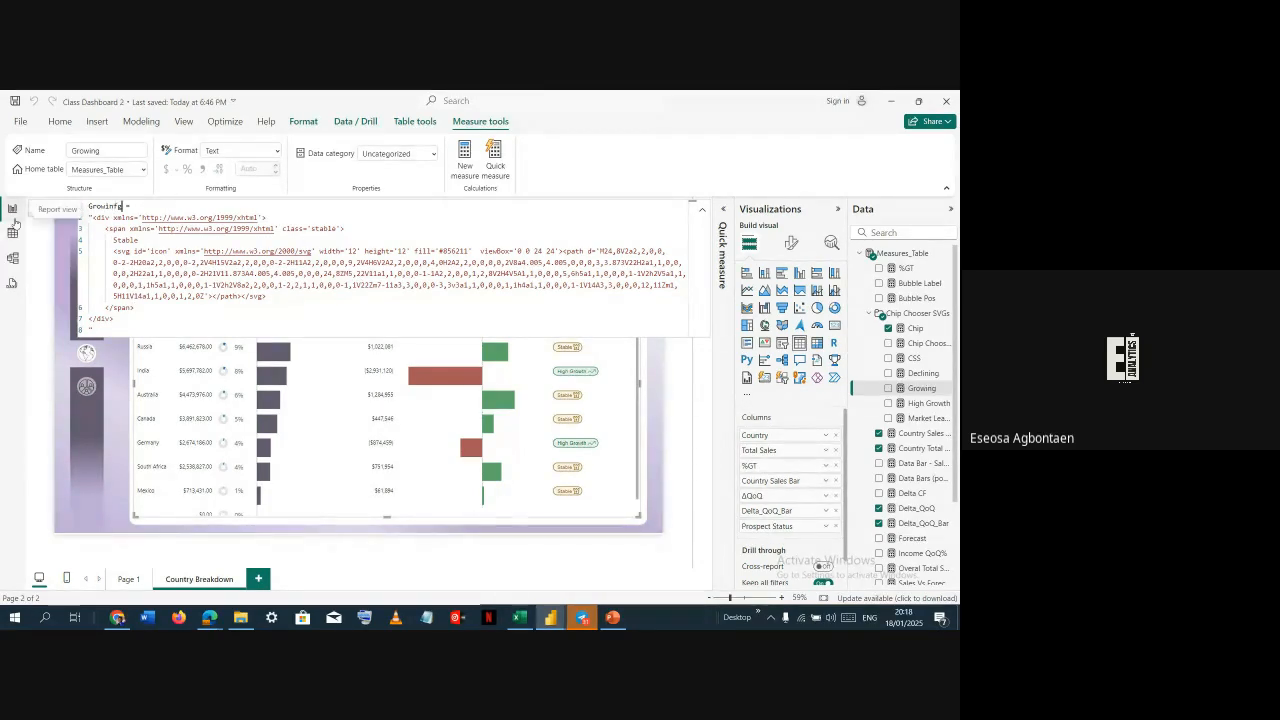
{"action": "key", "text": "ctrl+z"}
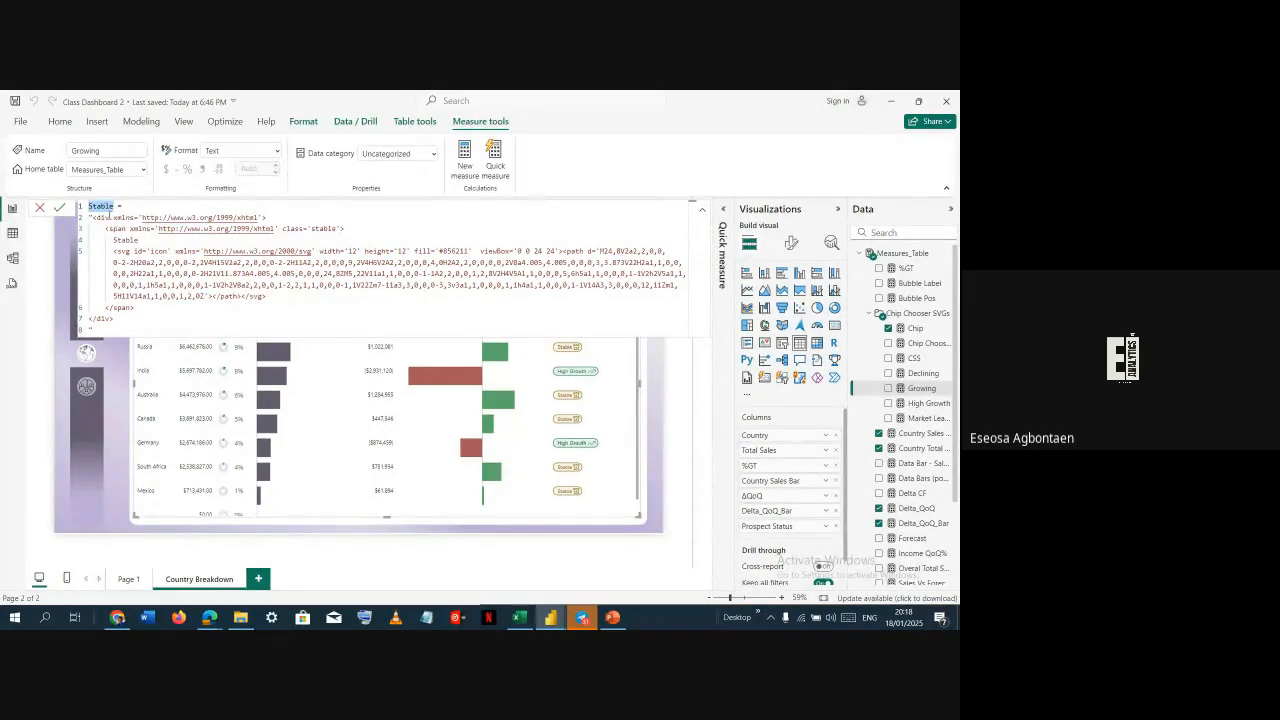
{"action": "left_click", "coordinate": [61, 208]}
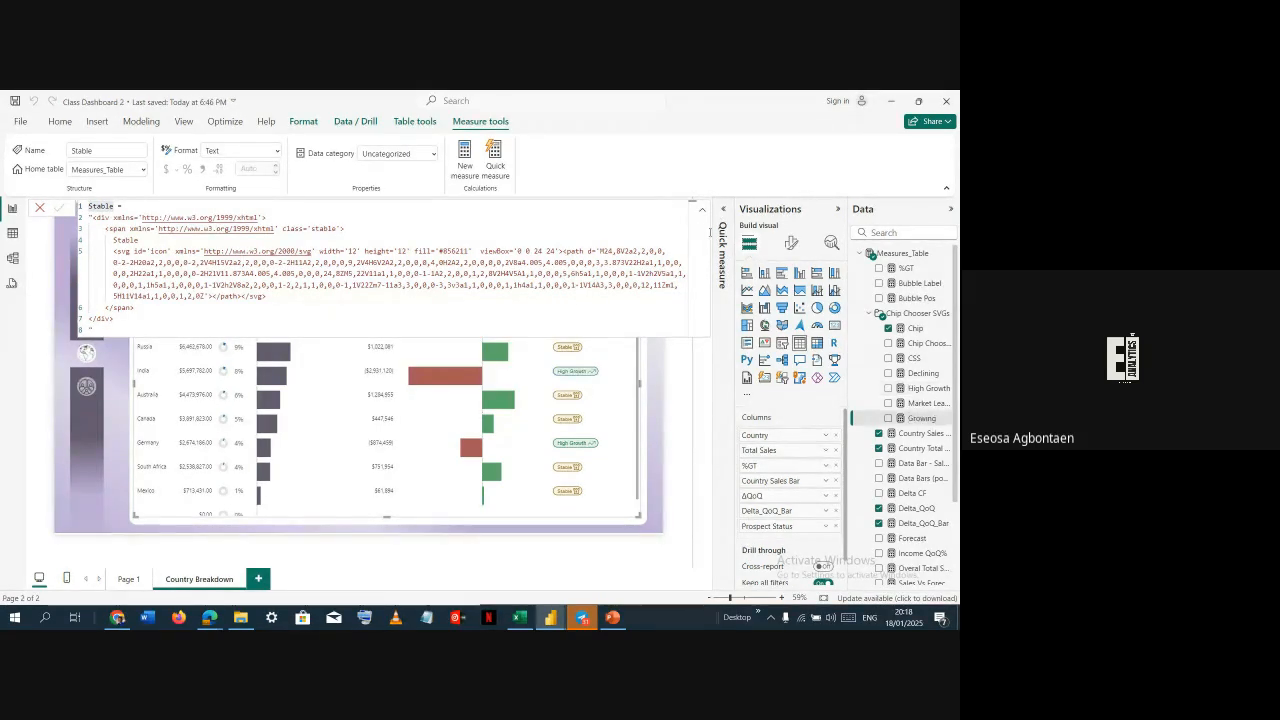
Examine the Chip Chooser measure's SWITCH logic assigning countries to chip categories, then close it without changes
{"action": "left_click", "coordinate": [702, 210]}
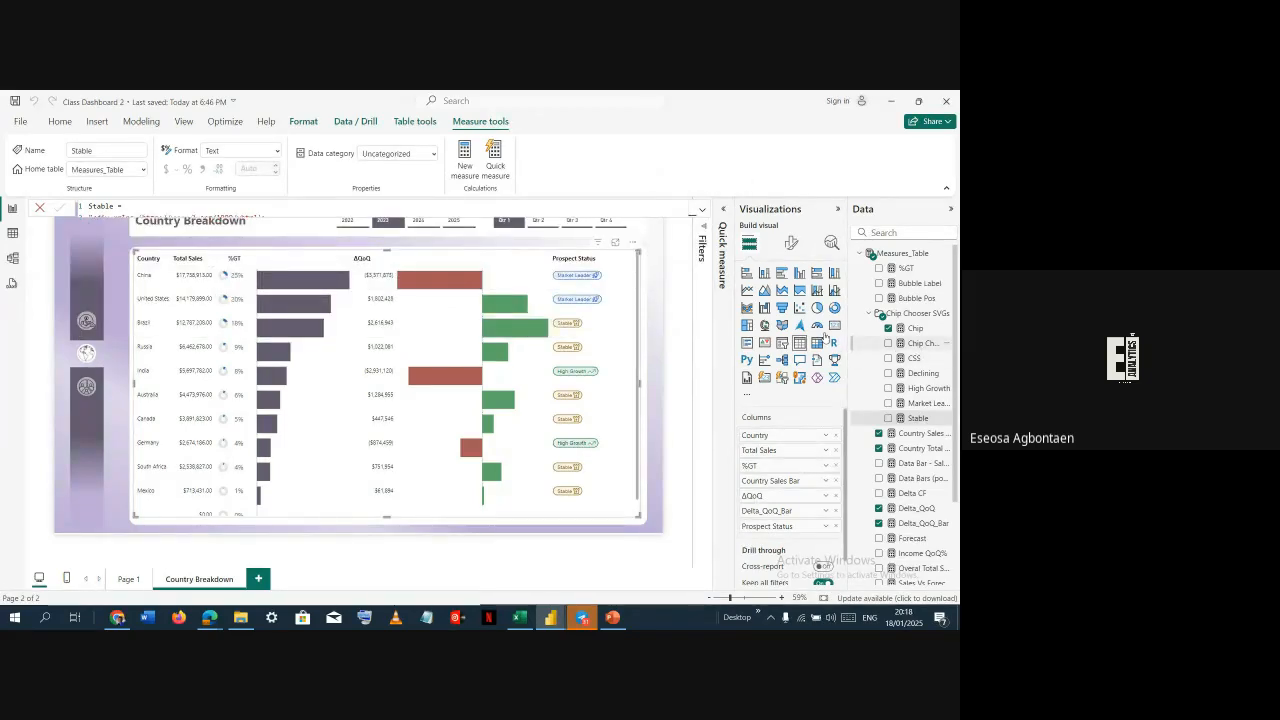
{"action": "left_click", "coordinate": [922, 343]}
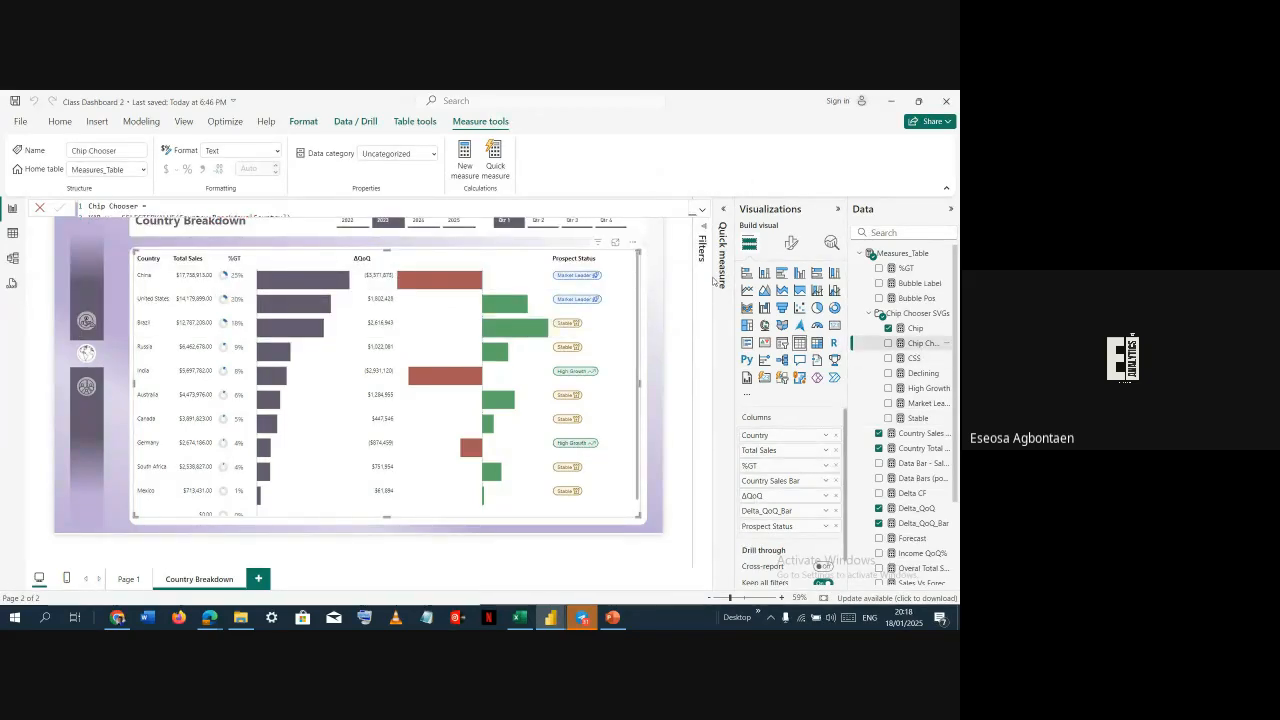
{"action": "left_click", "coordinate": [702, 210]}
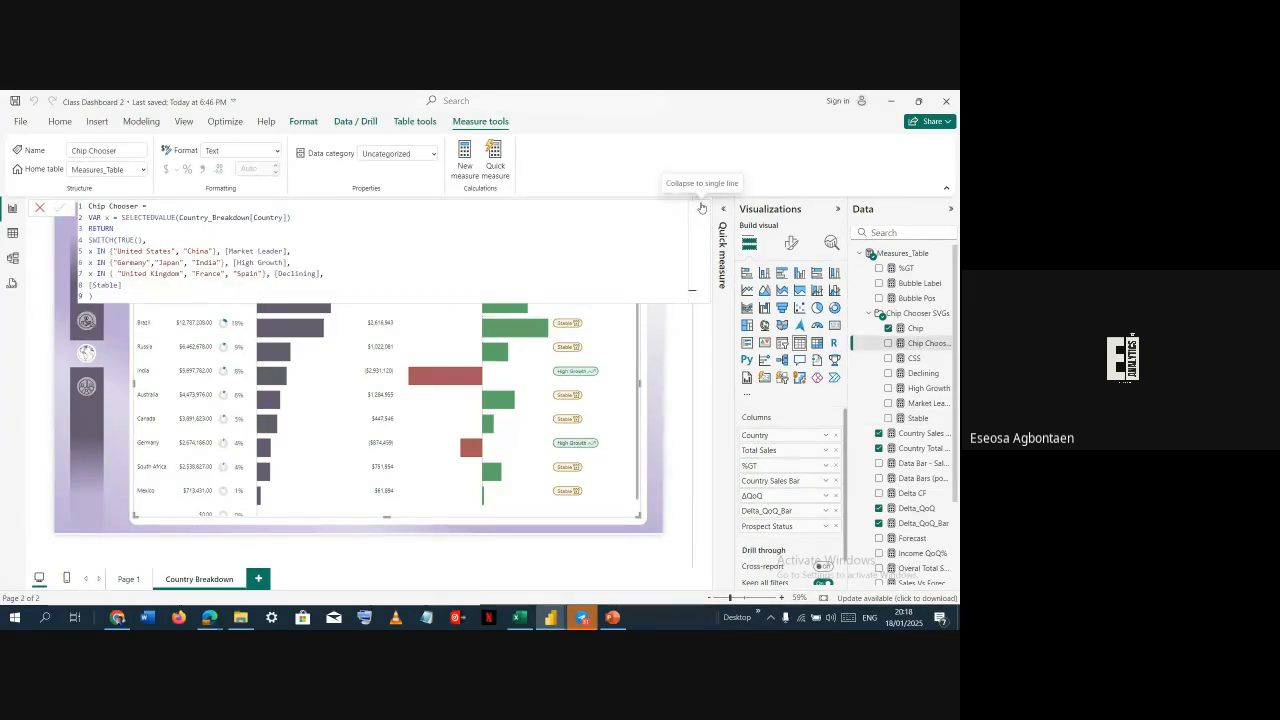
{"action": "left_click", "coordinate": [134, 251]}
{"action": "double_click", "coordinate": [135, 251]}
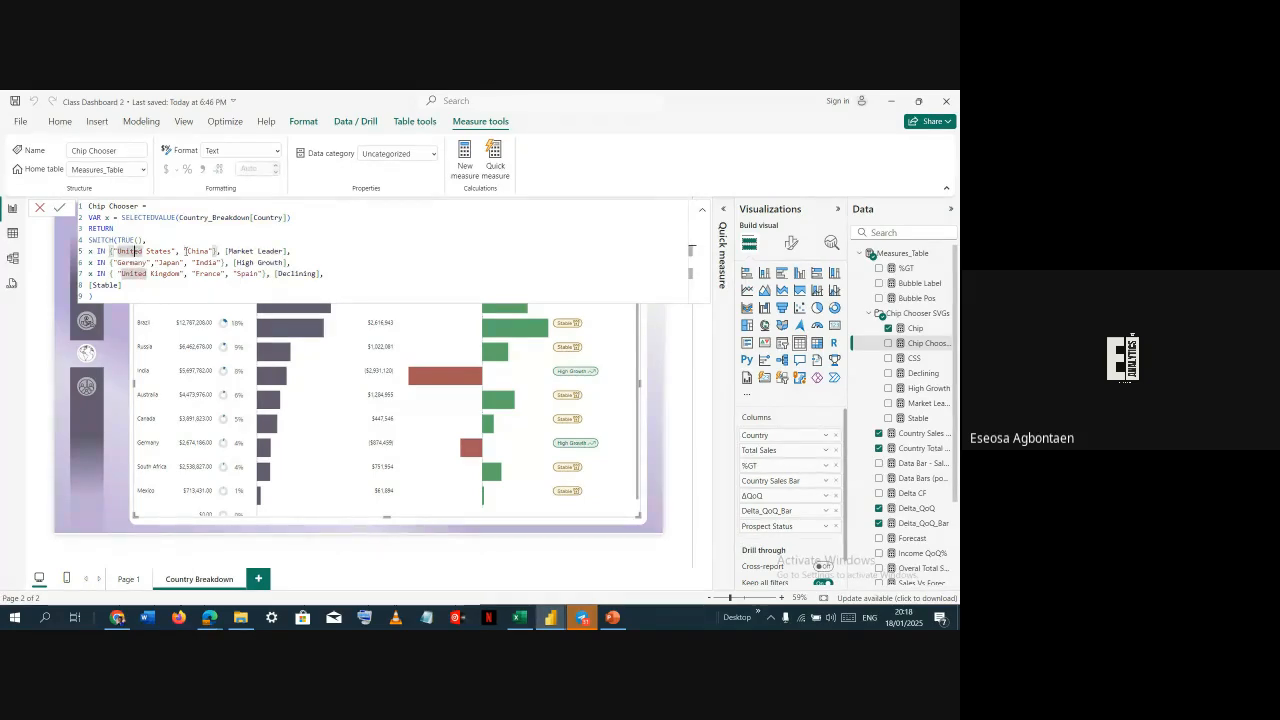
{"action": "left_click", "coordinate": [186, 251]}
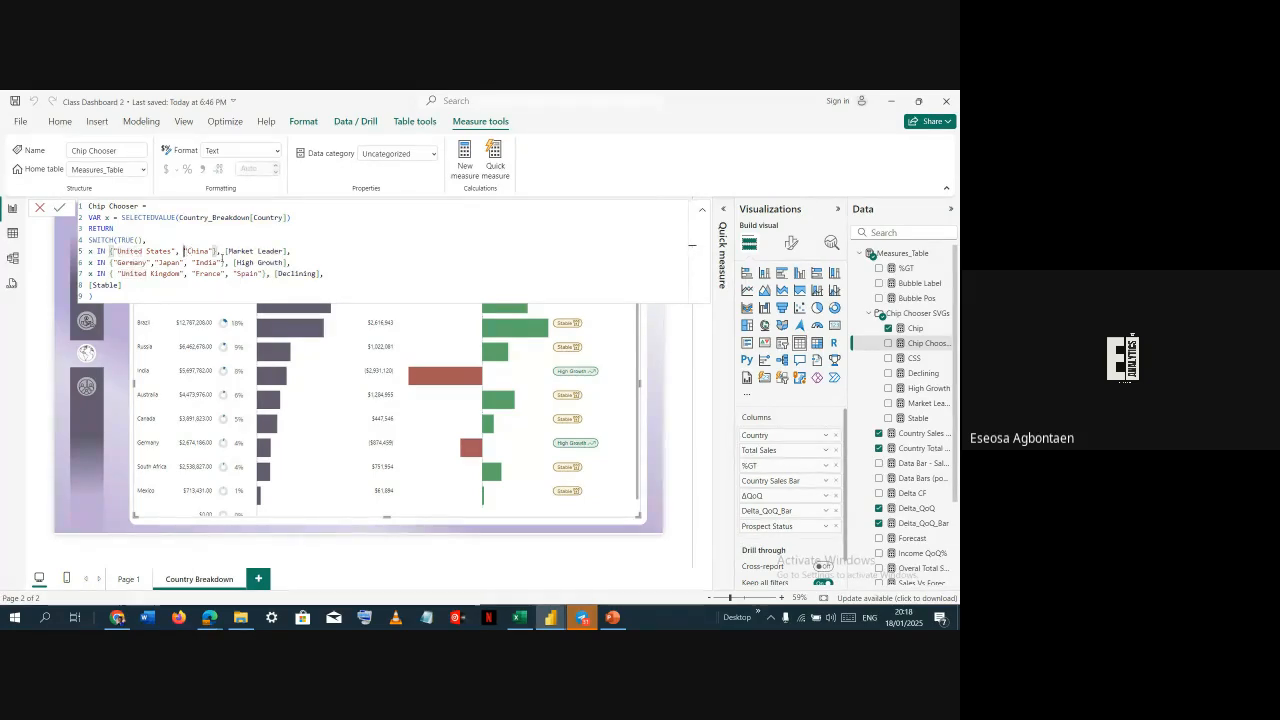
{"action": "double_click", "coordinate": [240, 251]}
{"action": "double_click", "coordinate": [146, 262]}
{"action": "left_click", "coordinate": [168, 262]}
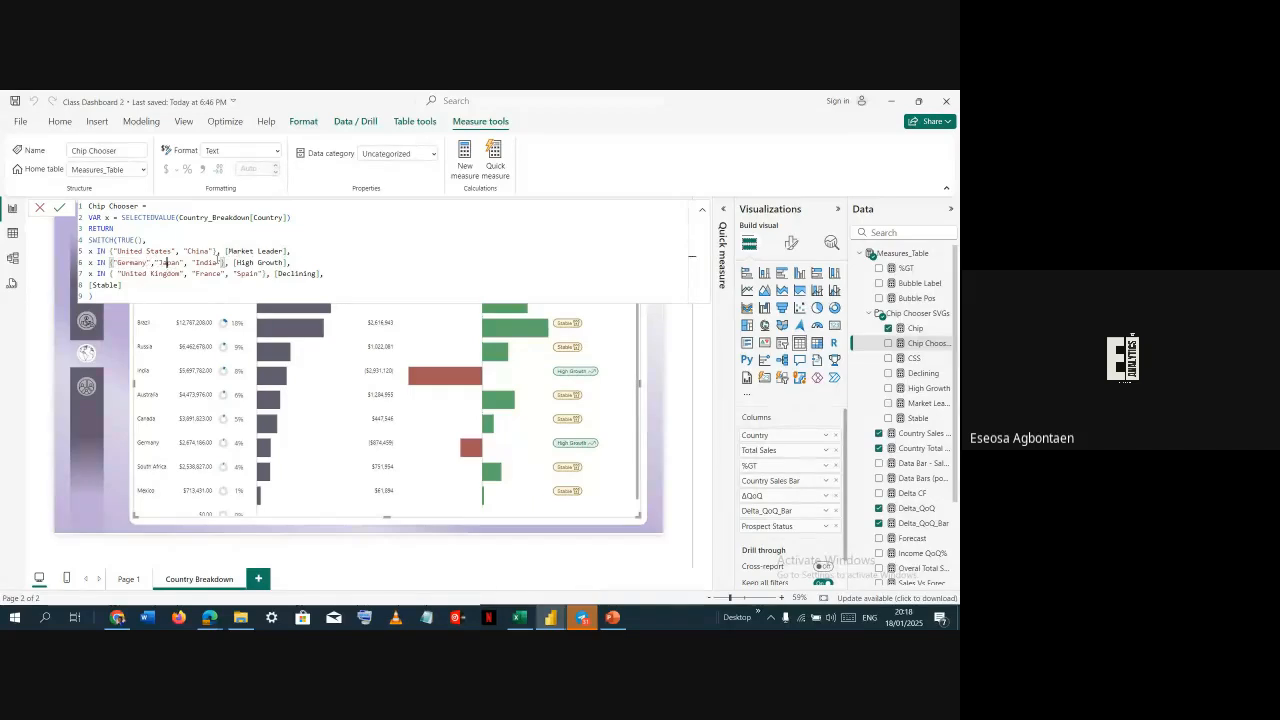
{"action": "left_click", "coordinate": [217, 262]}
{"action": "left_click", "coordinate": [246, 273]}
{"action": "left_click", "coordinate": [208, 275]}
{"action": "left_click", "coordinate": [312, 288]}
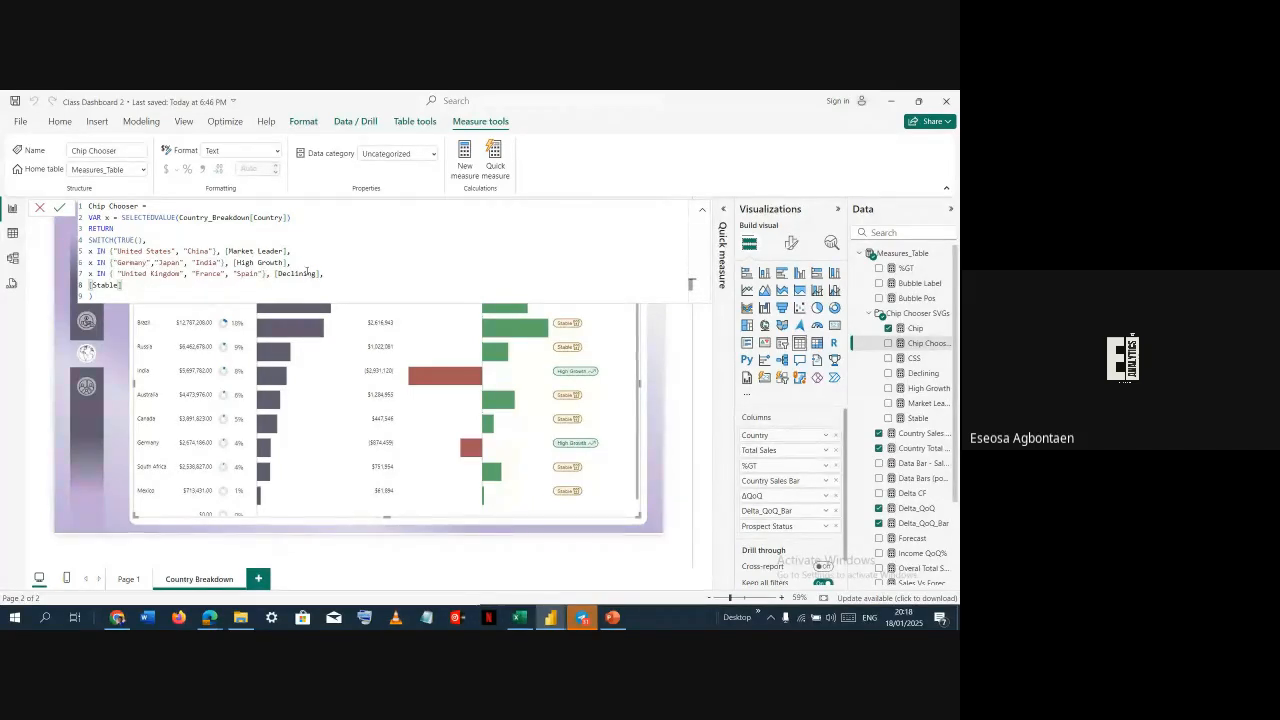
{"action": "left_click", "coordinate": [307, 273]}
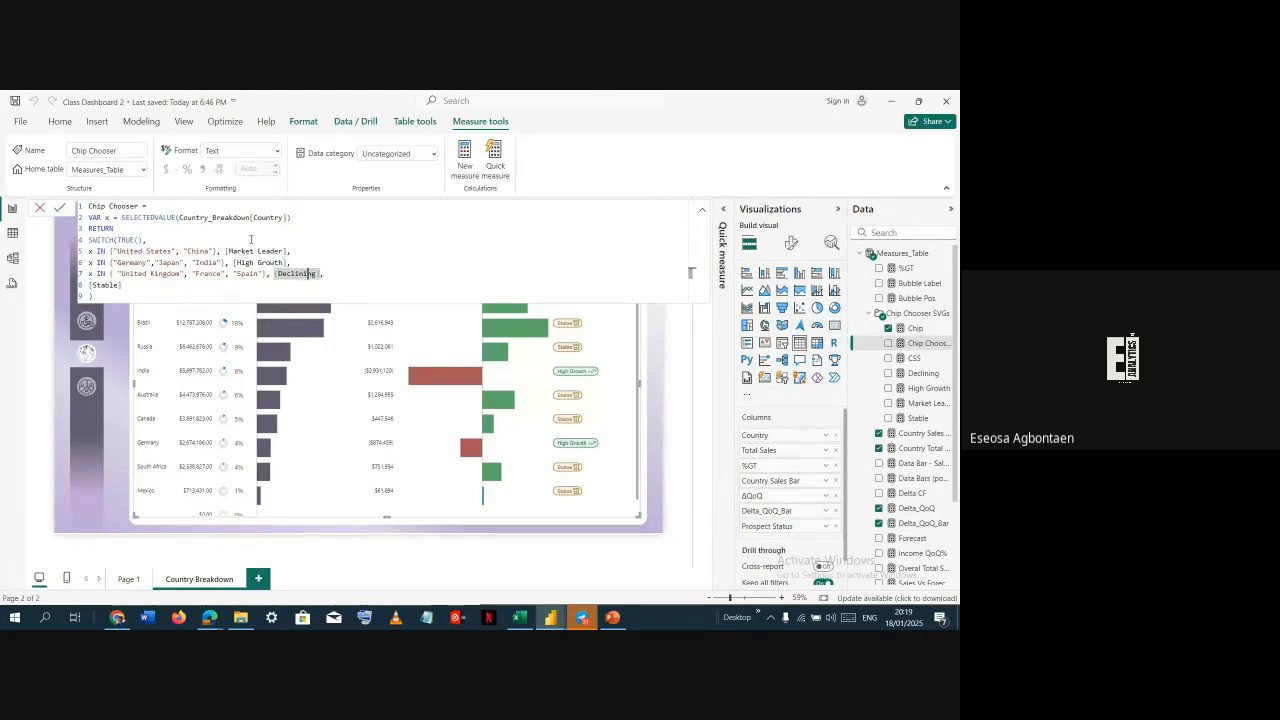
{"action": "left_click", "coordinate": [35, 210]}
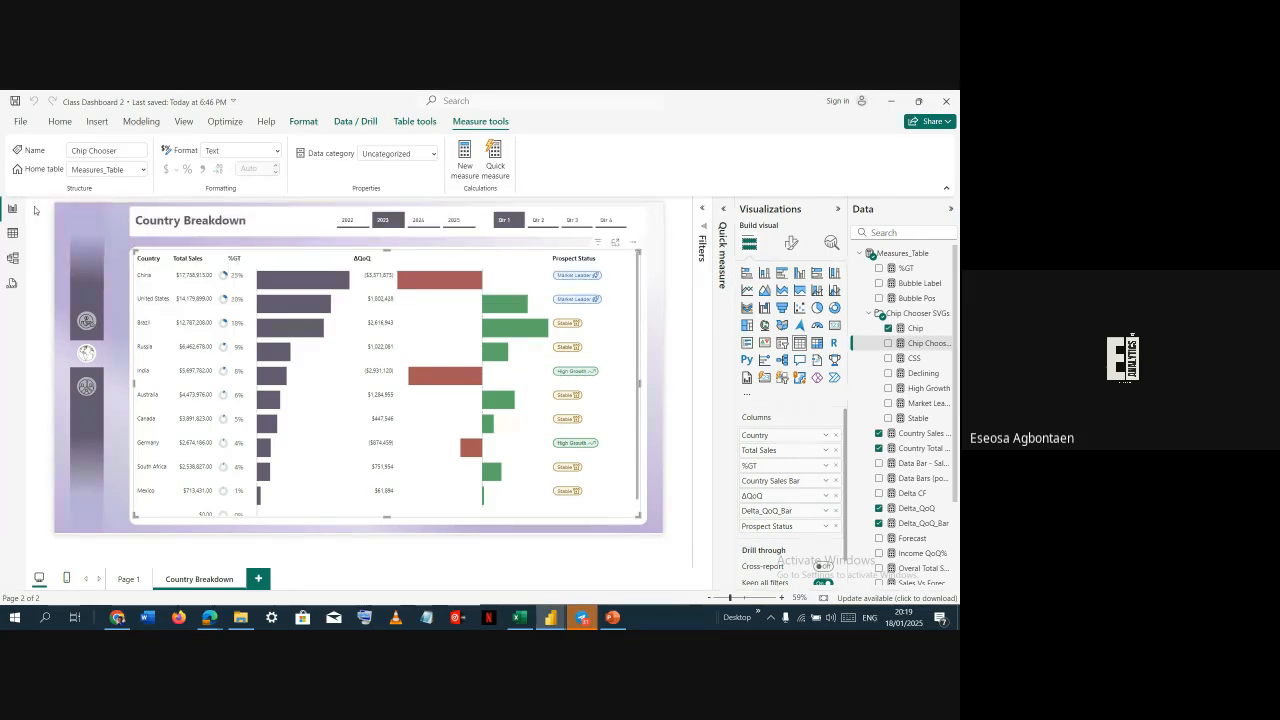
Examine the Chip measure's SVG code in the reference file, expanding and collapsing the formula bar
{"action": "left_click", "coordinate": [915, 328]}
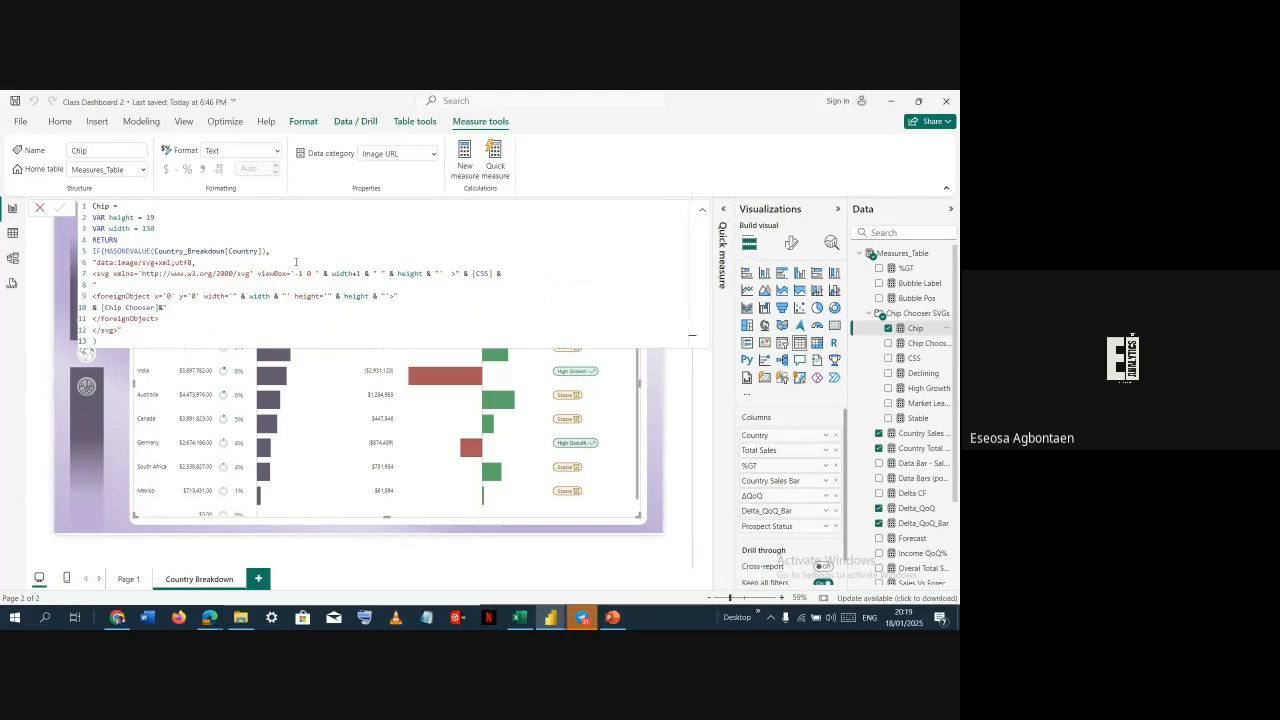
{"action": "left_click", "coordinate": [171, 253]}
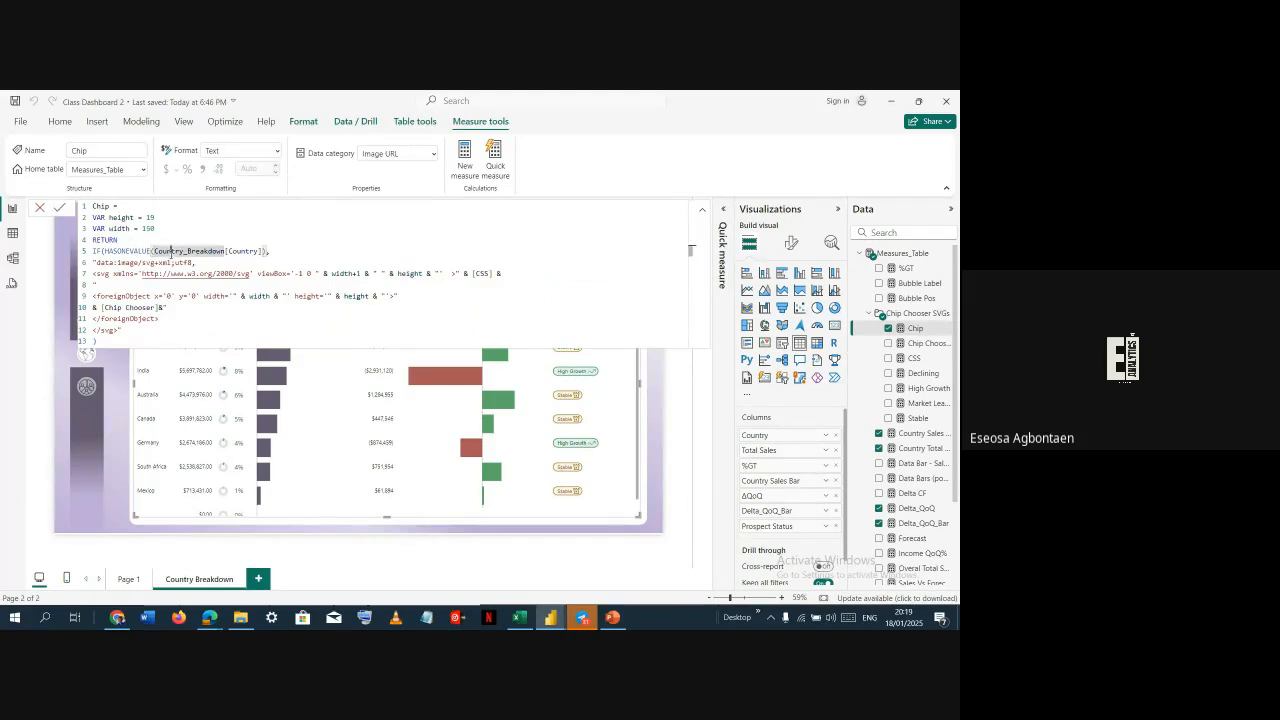
{"action": "left_click", "coordinate": [233, 252]}
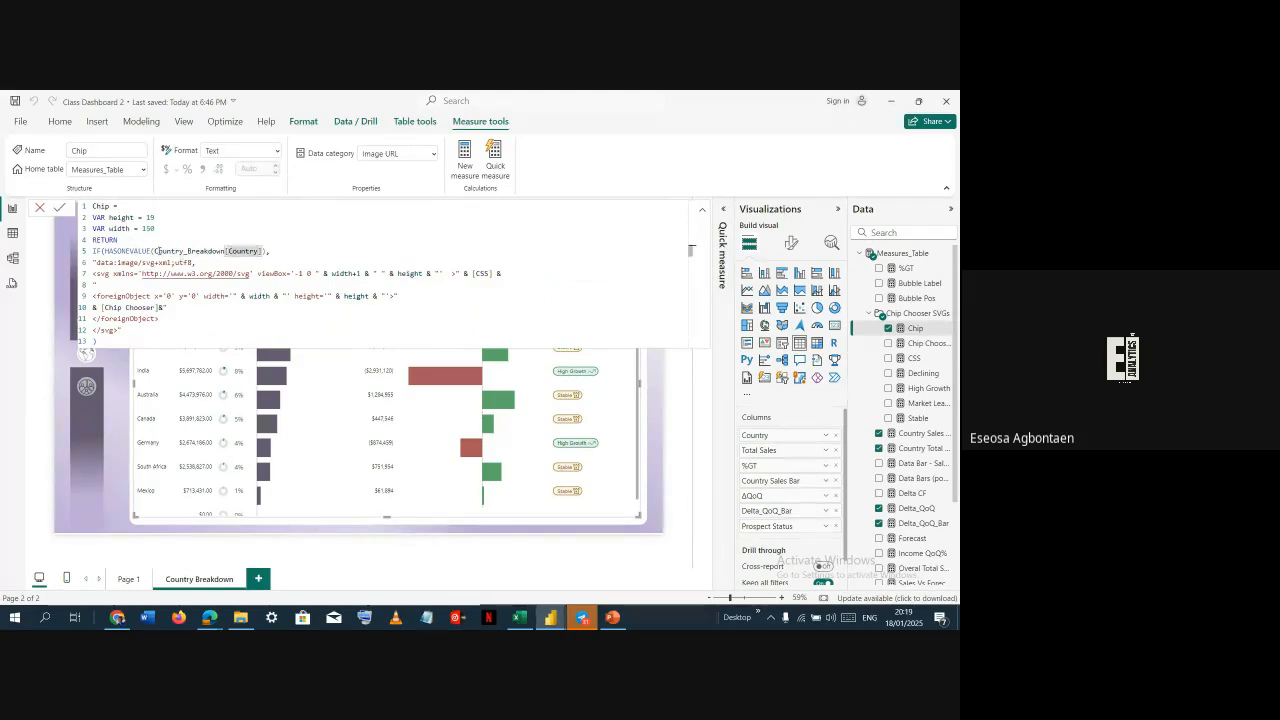
{"action": "left_click", "coordinate": [157, 251]}
{"action": "left_click", "coordinate": [134, 228]}
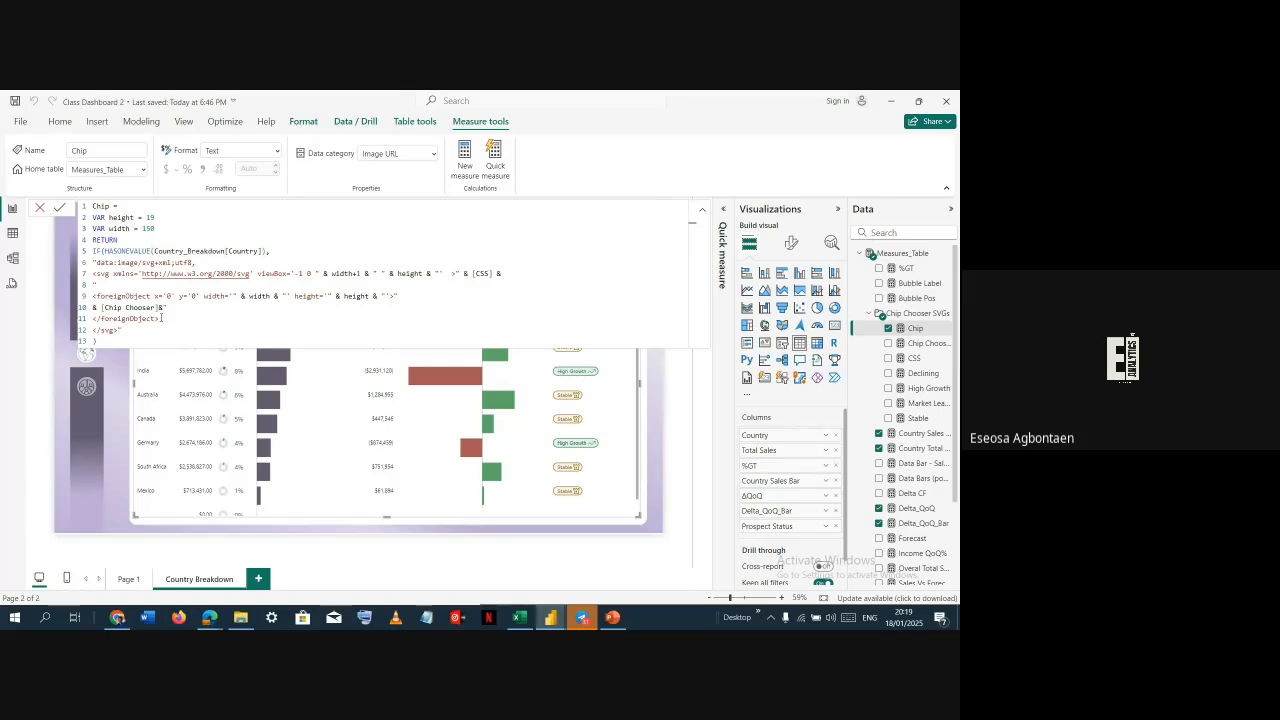
{"action": "key", "text": "Up"}
{"action": "type", "text": "&"}
{"action": "double_click", "coordinate": [229, 253]}
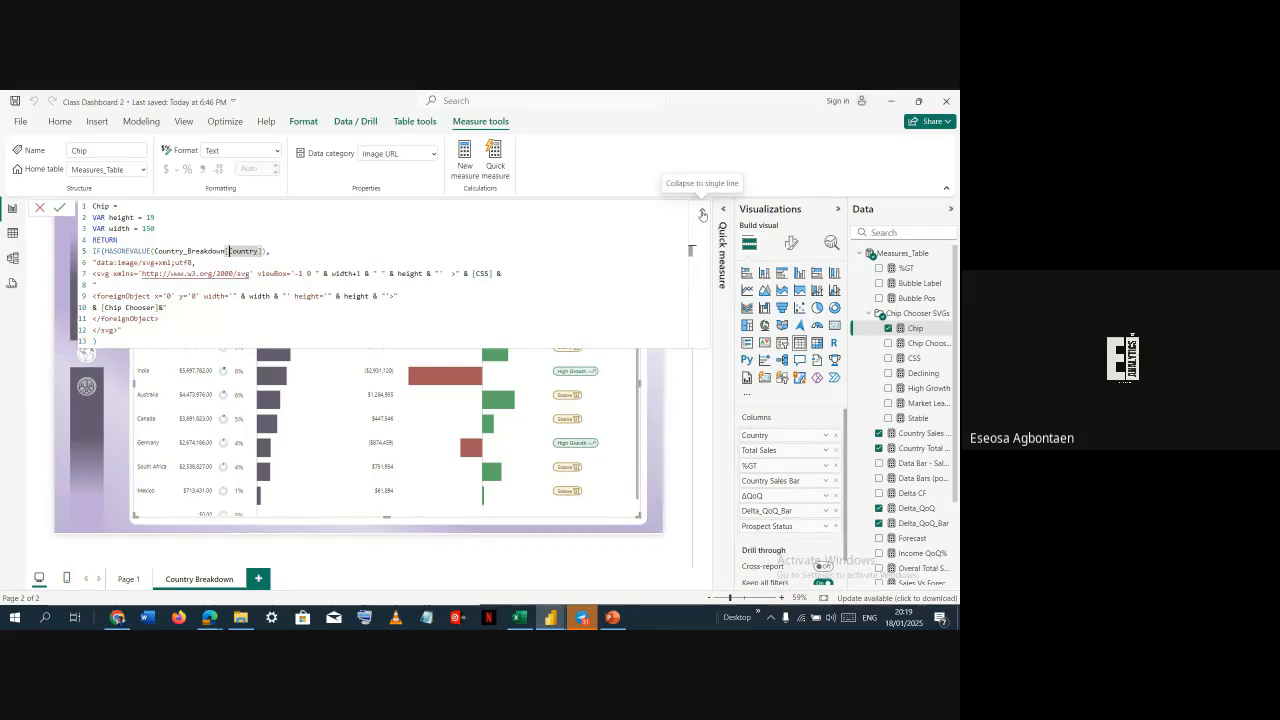
{"action": "left_click", "coordinate": [703, 215]}
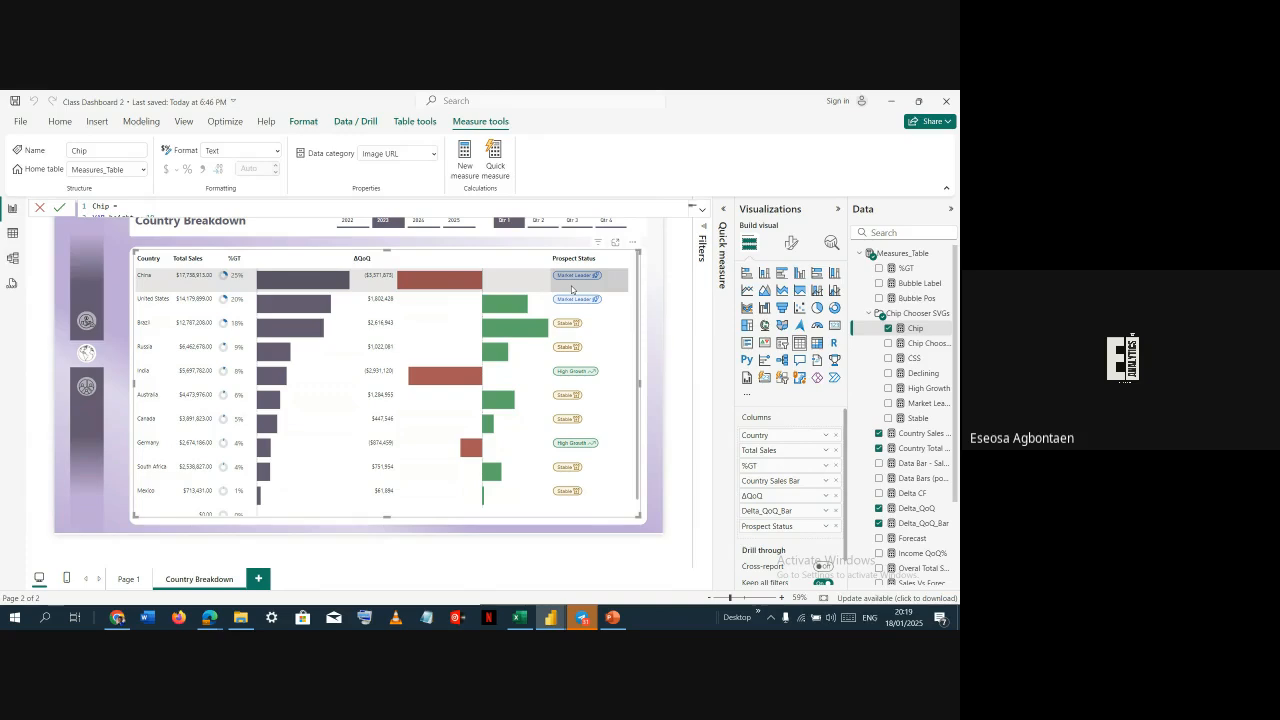
{"action": "left_click", "coordinate": [699, 208]}
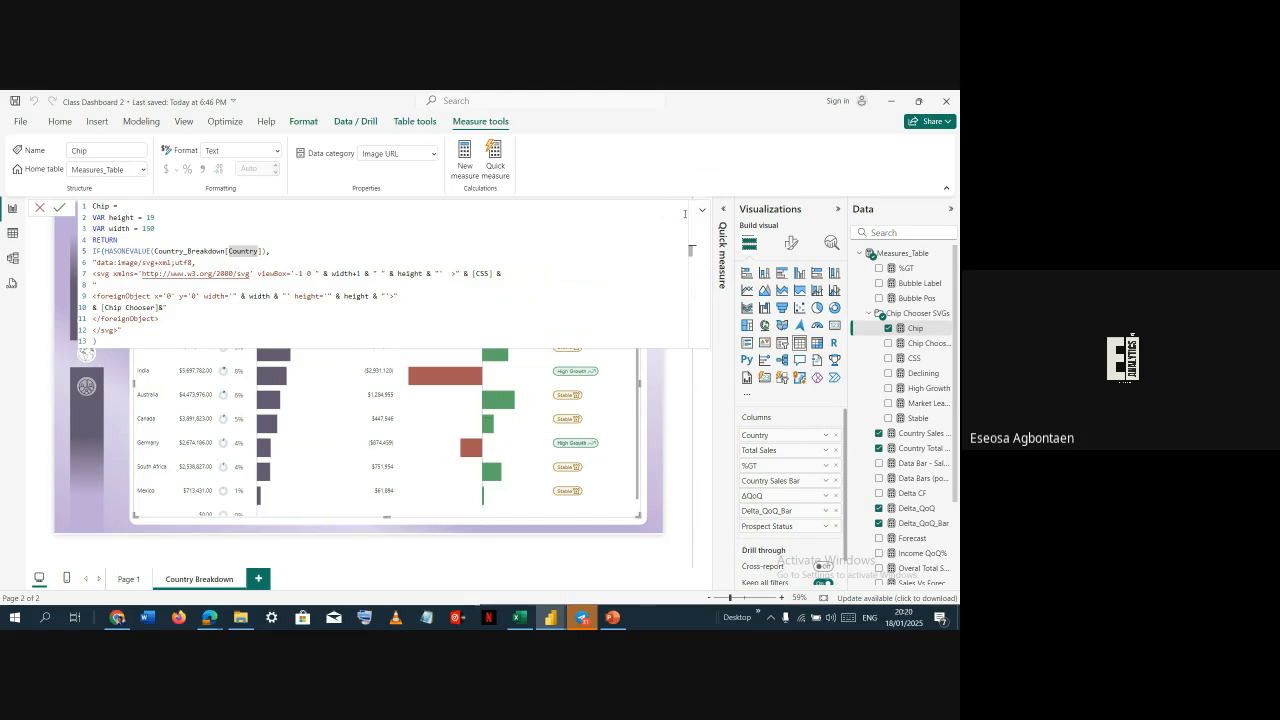
{"action": "left_click", "coordinate": [704, 210]}
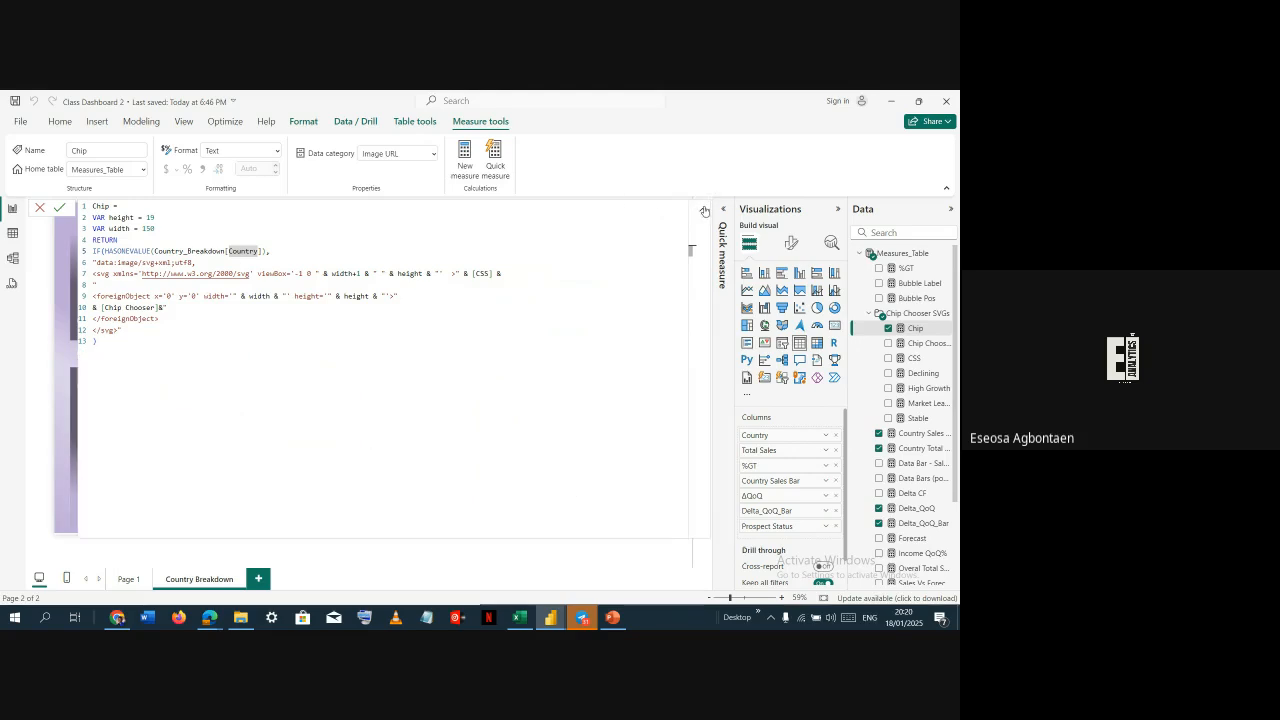
{"action": "left_click", "coordinate": [704, 210]}
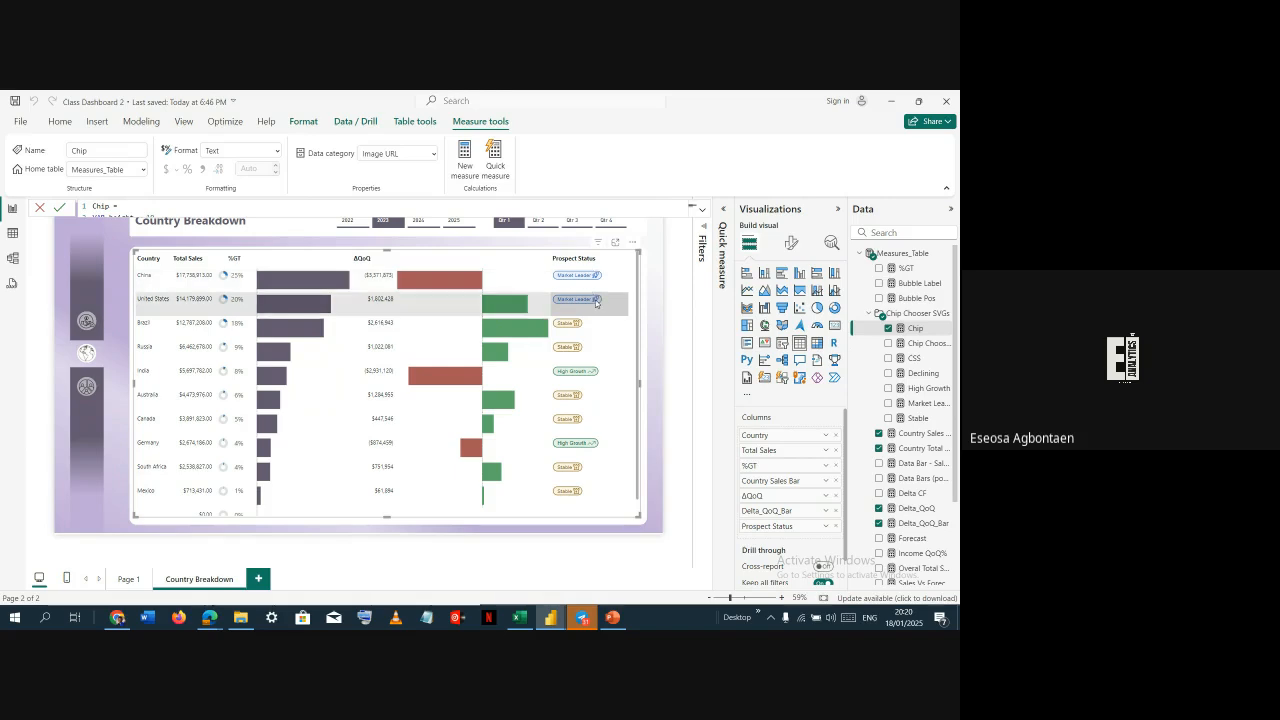
Add the Chip Chooser measure to the country table and widen its column
{"action": "key", "text": "alt+Tab"}
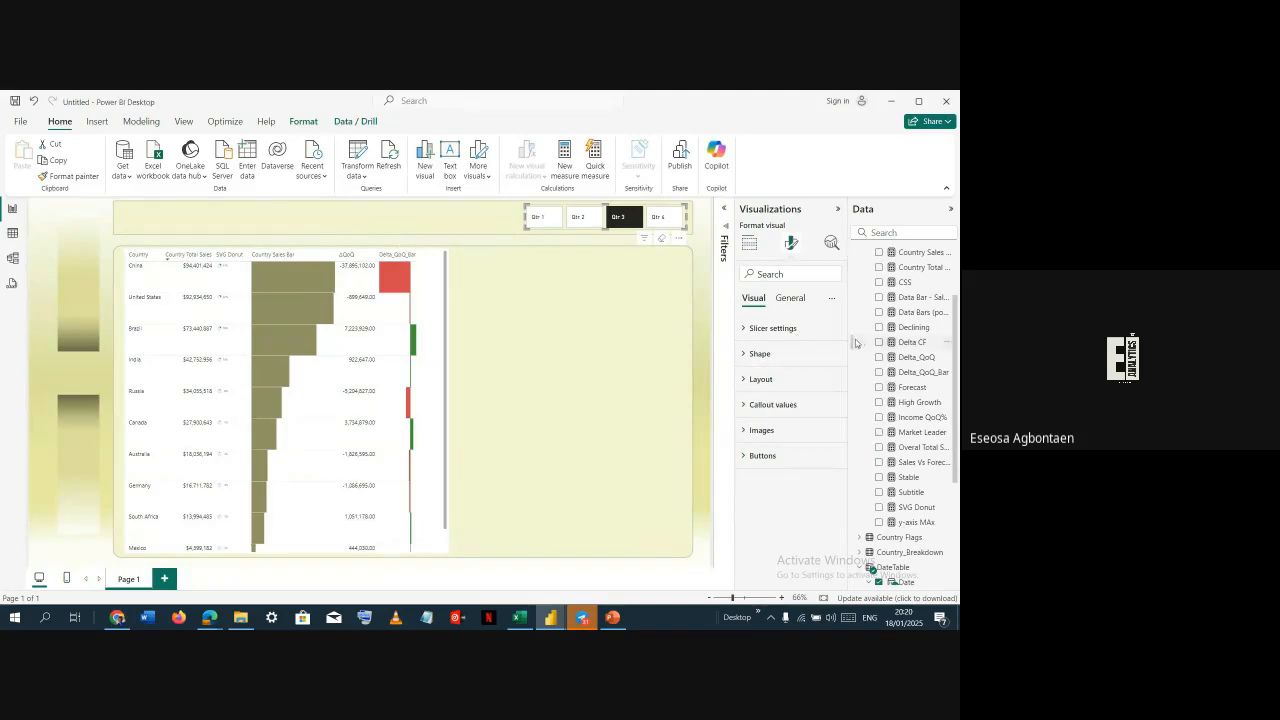
{"action": "left_click", "coordinate": [443, 277]}
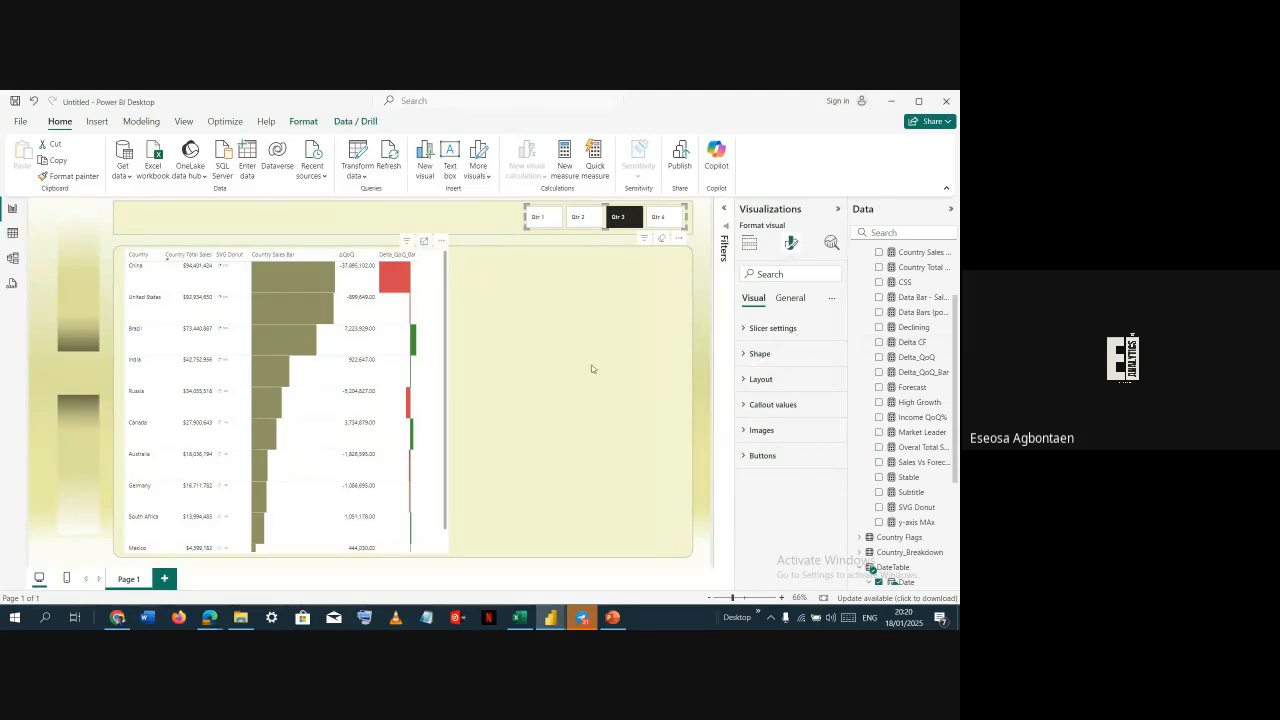
{"action": "scroll", "coordinate": [926, 288], "scroll_direction": "up", "scroll_amount": 1}
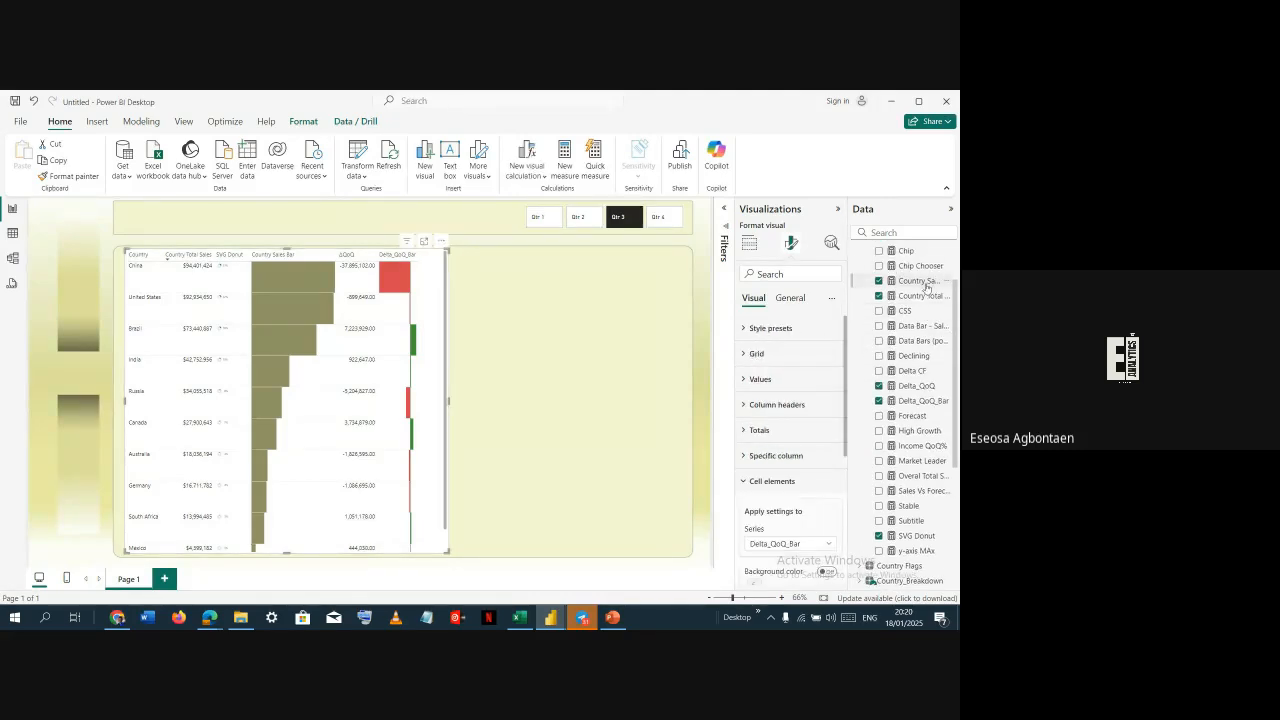
{"action": "left_click", "coordinate": [879, 266]}
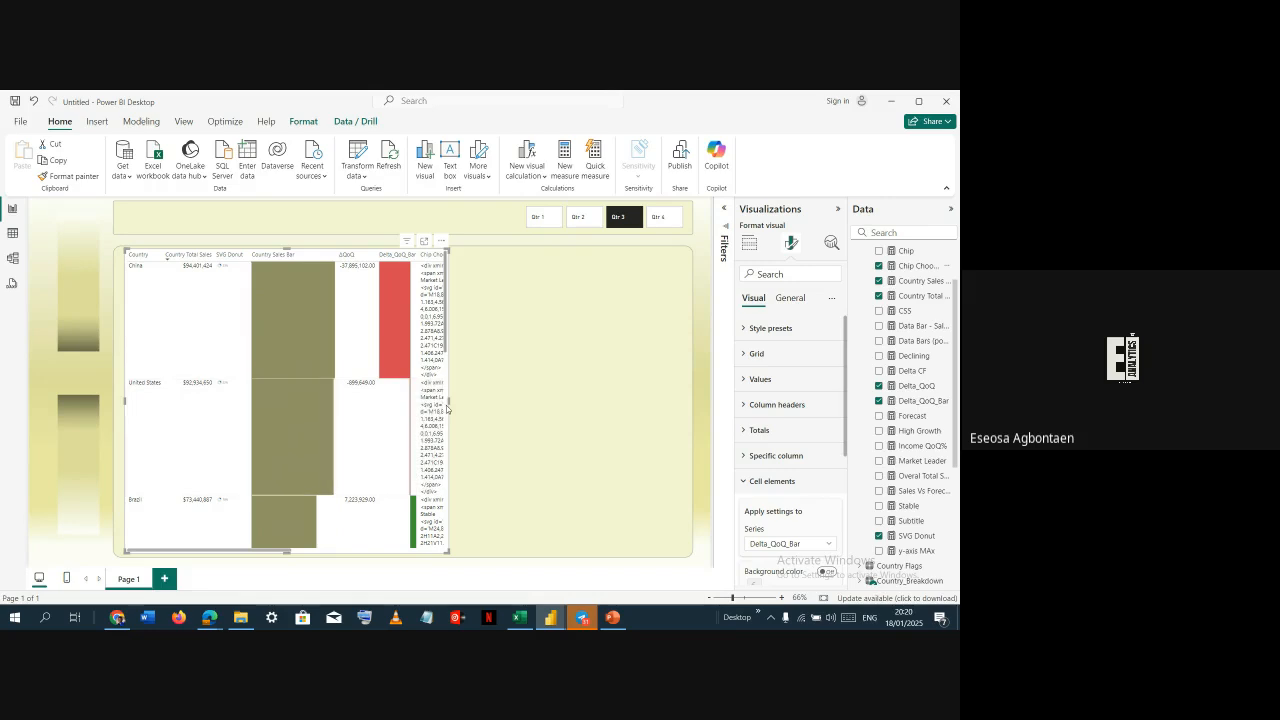
{"action": "left_click_drag", "start_coordinate": [448, 400], "coordinate": [578, 402]}
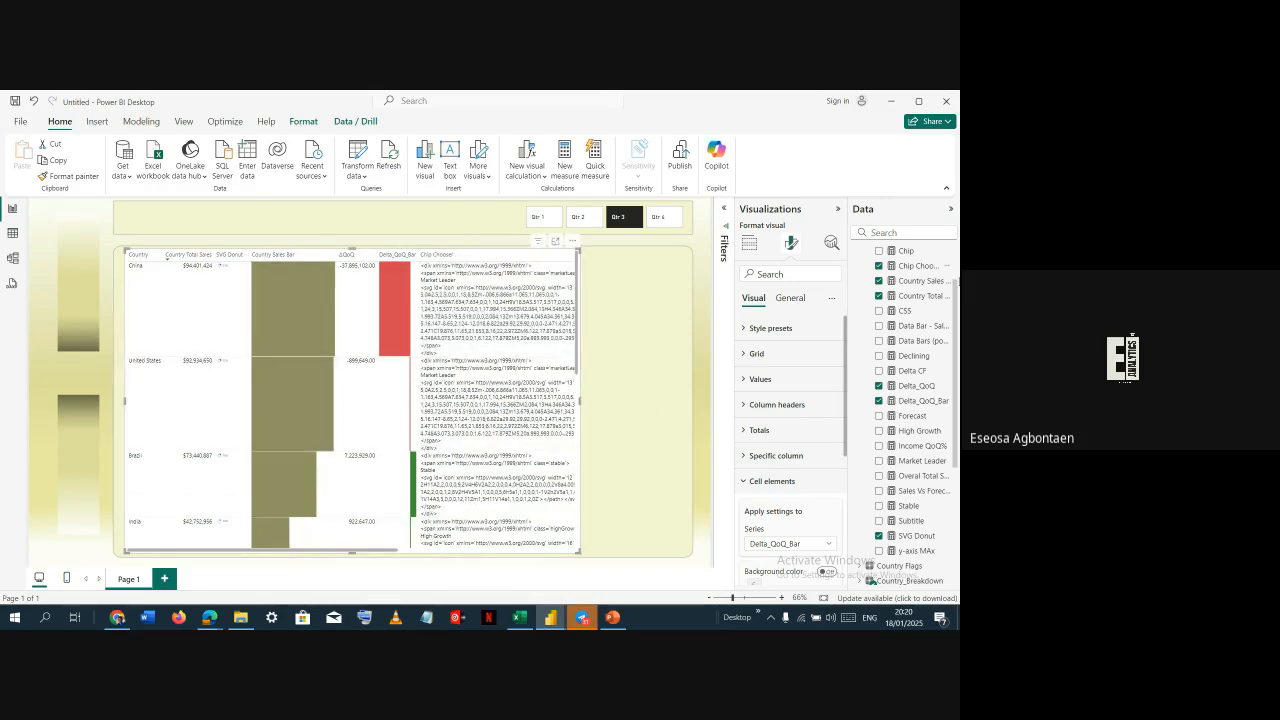
Open the Chip Chooser measure's code to review it
{"action": "left_click", "coordinate": [915, 266]}
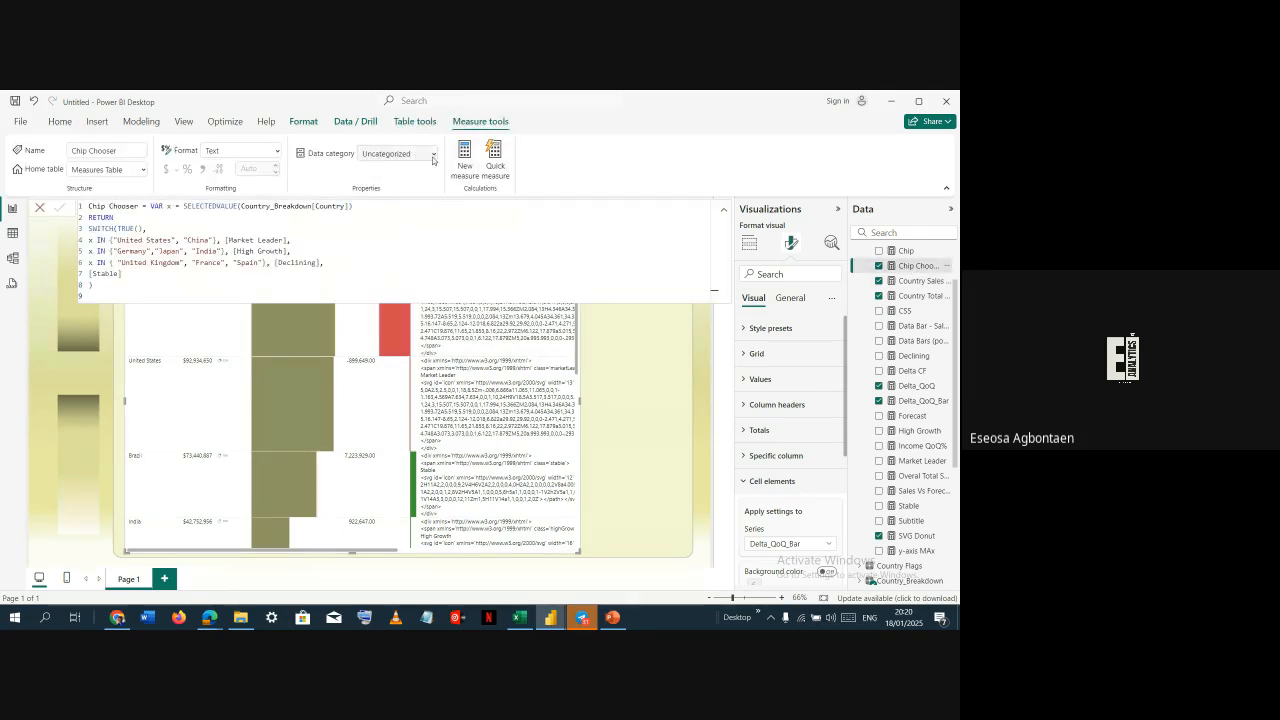
{"action": "key", "text": "alt+Tab"}
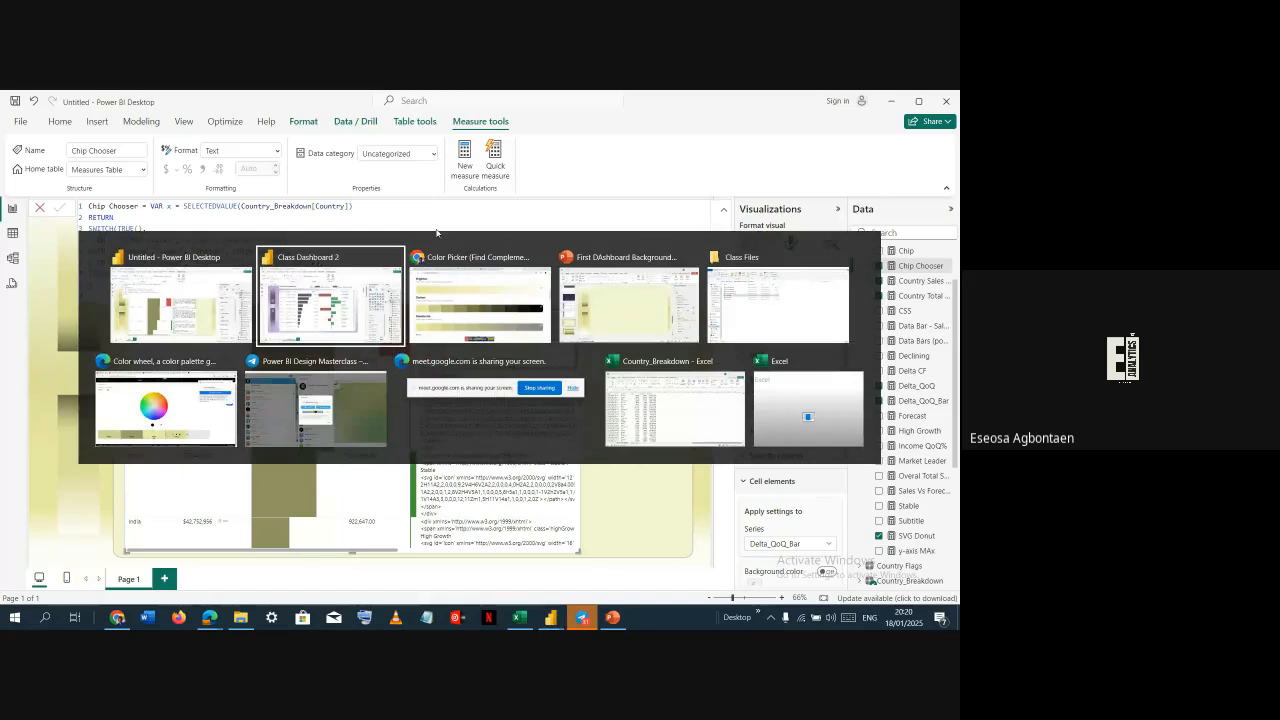
{"action": "key", "text": "alt+Tab"}
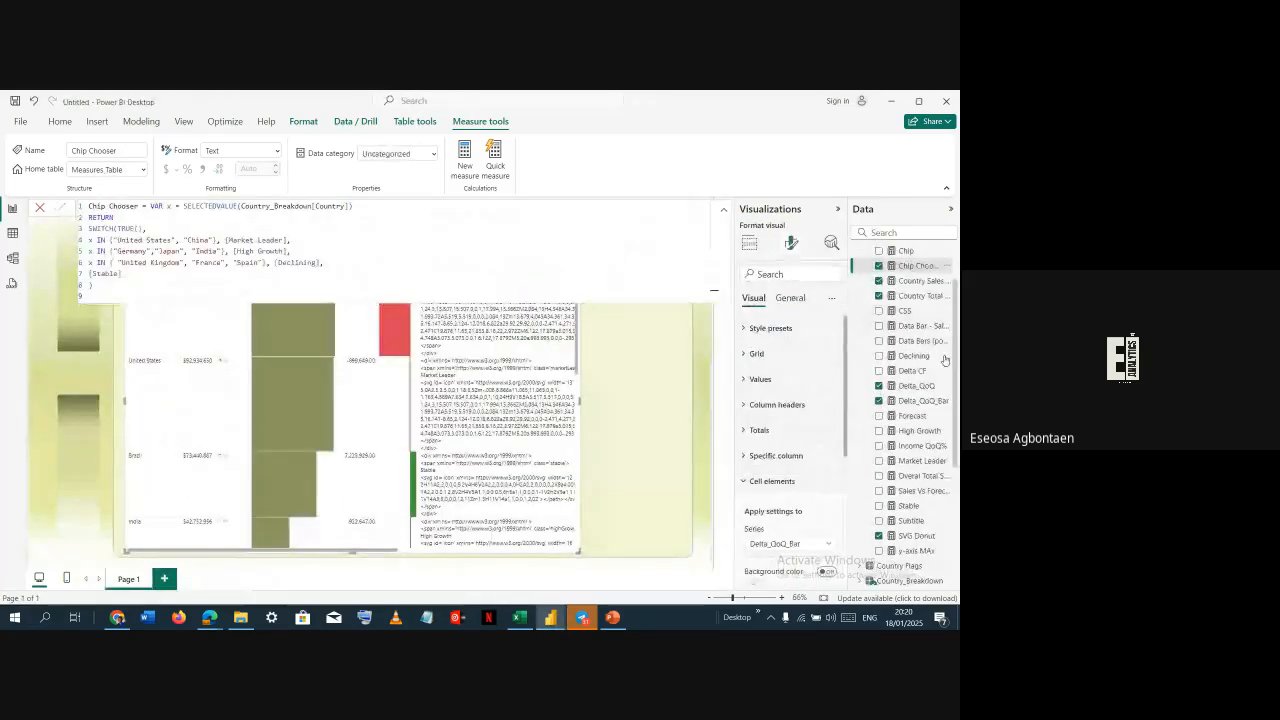
Set the CSS measure's data category to Image URL
{"action": "left_click", "coordinate": [905, 311]}
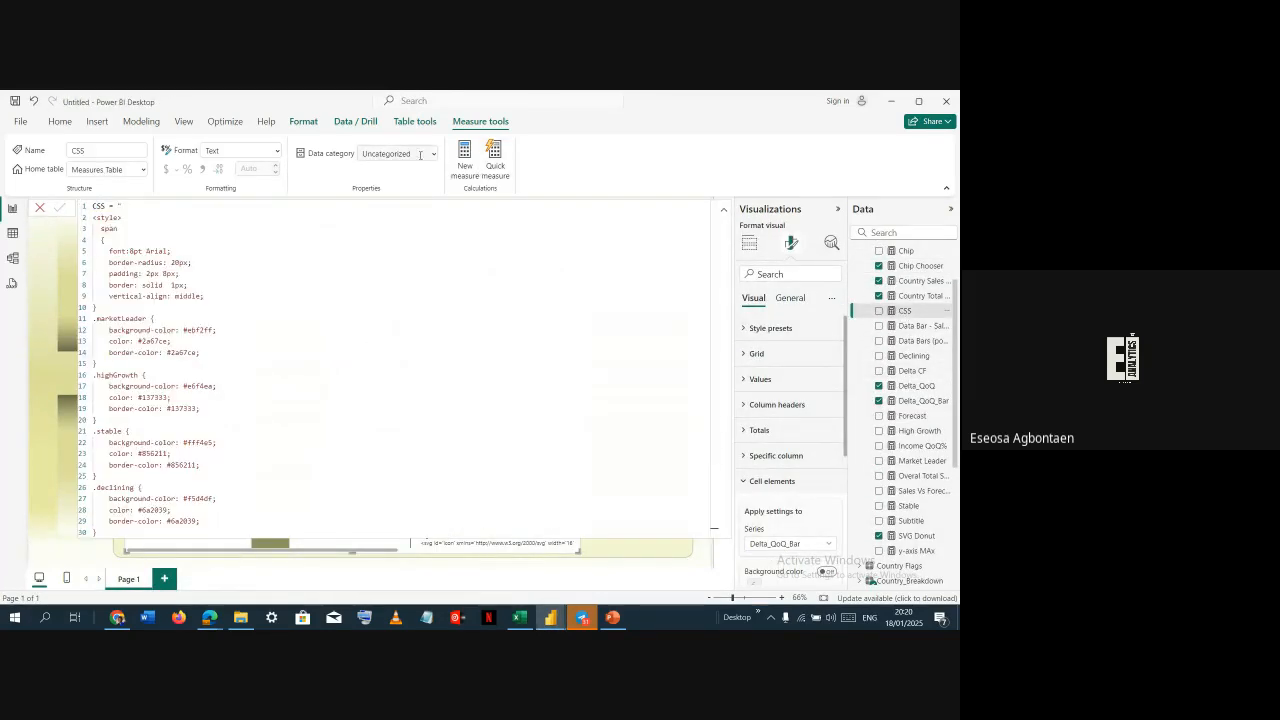
{"action": "left_click", "coordinate": [433, 154]}
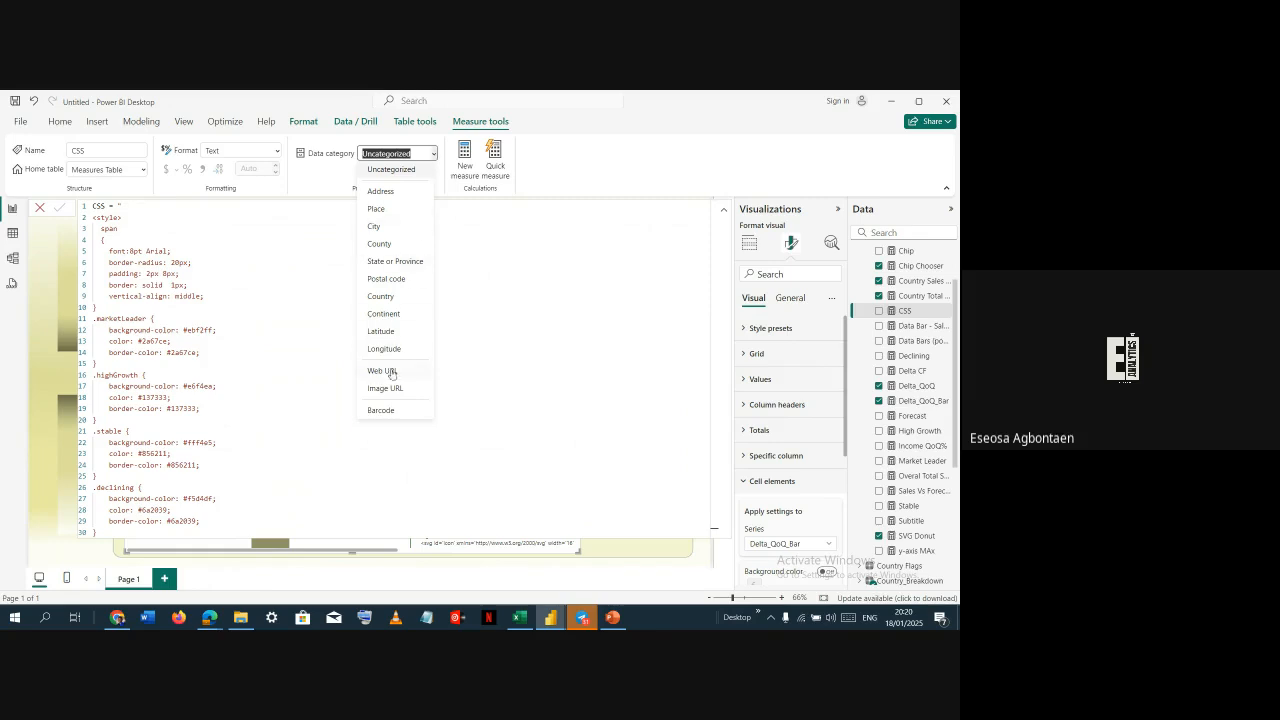
{"action": "left_click", "coordinate": [386, 388]}
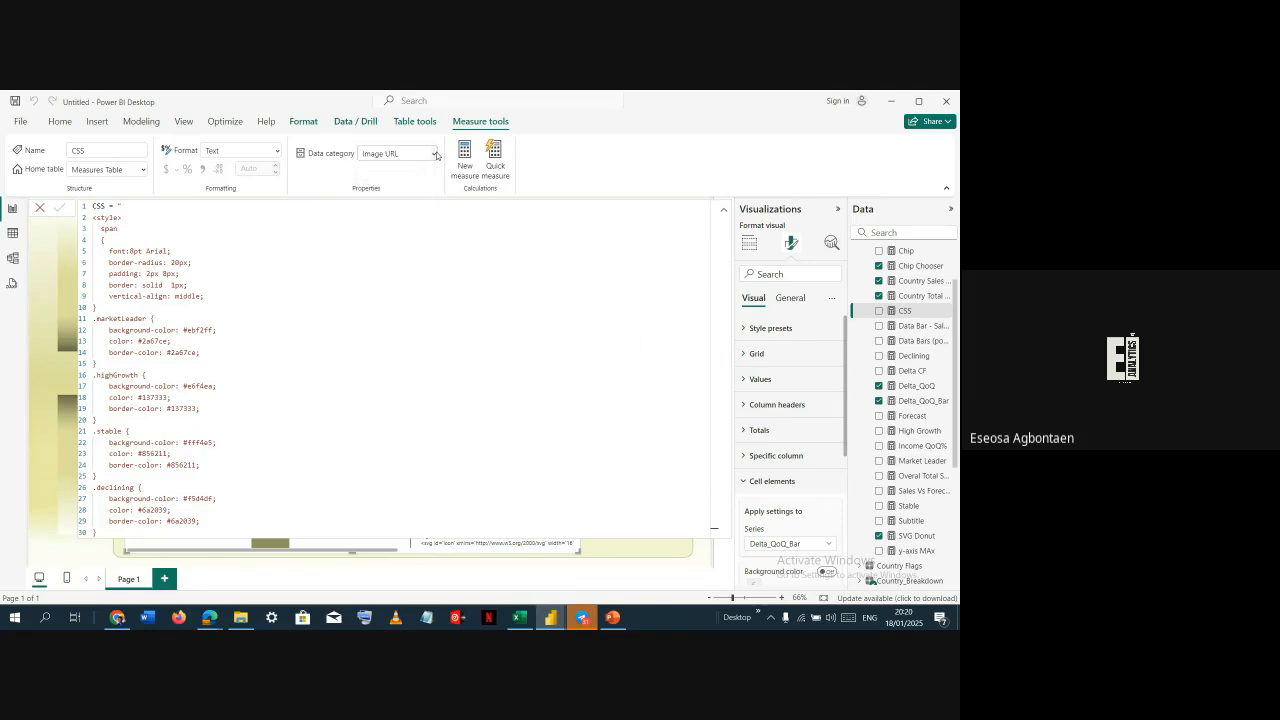
{"action": "left_click", "coordinate": [724, 210]}
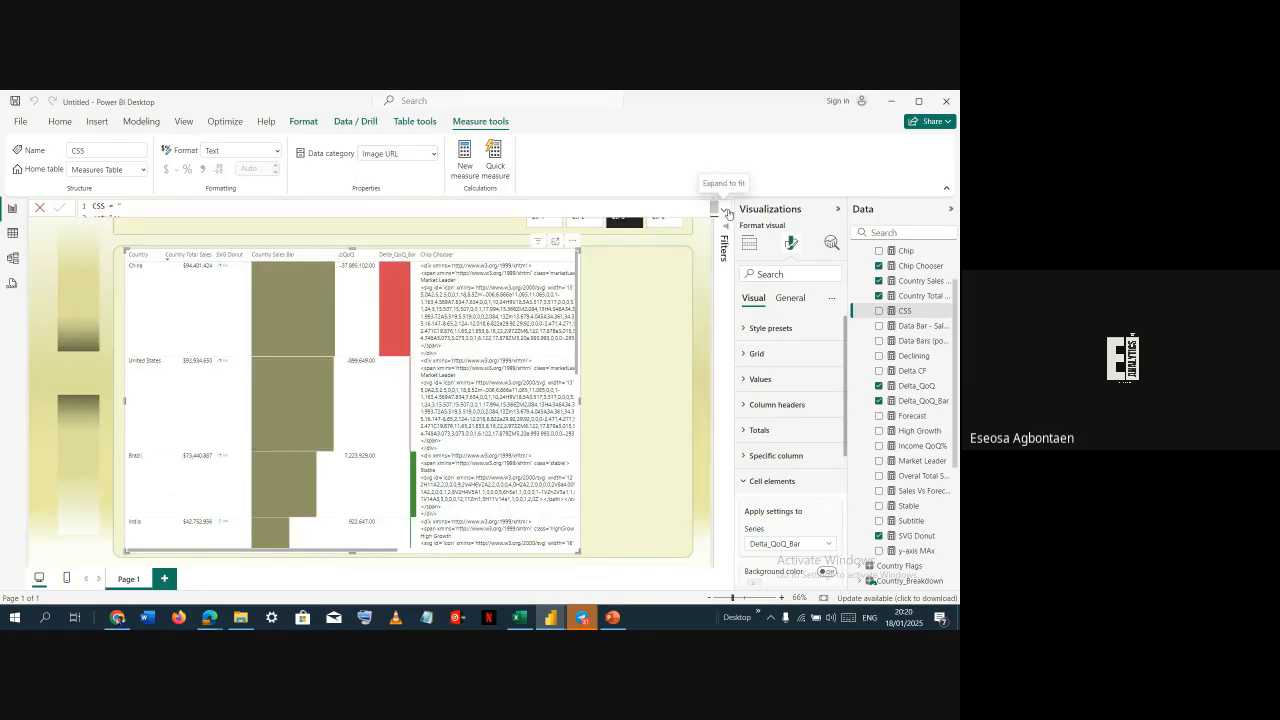
Check the data categories of the Chip Chooser, Declining and High Growth measures in the reference file
{"action": "key", "text": "alt+Tab"}
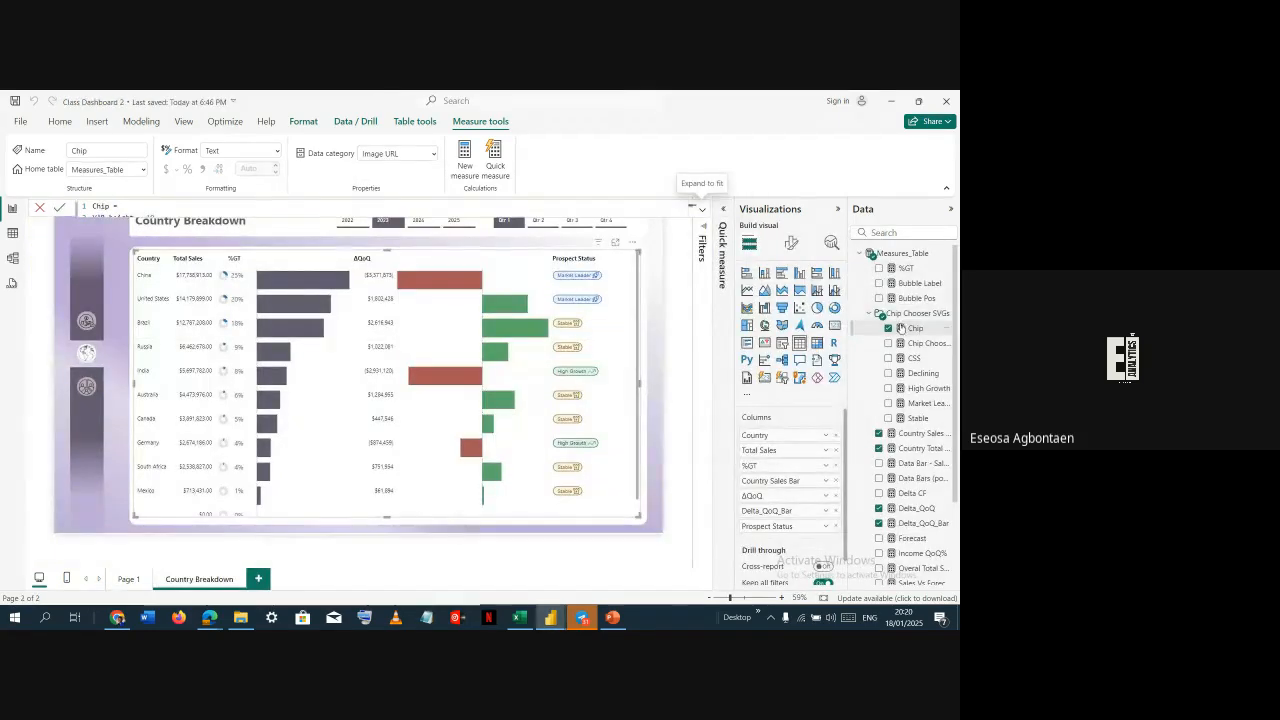
{"action": "left_click", "coordinate": [912, 343]}
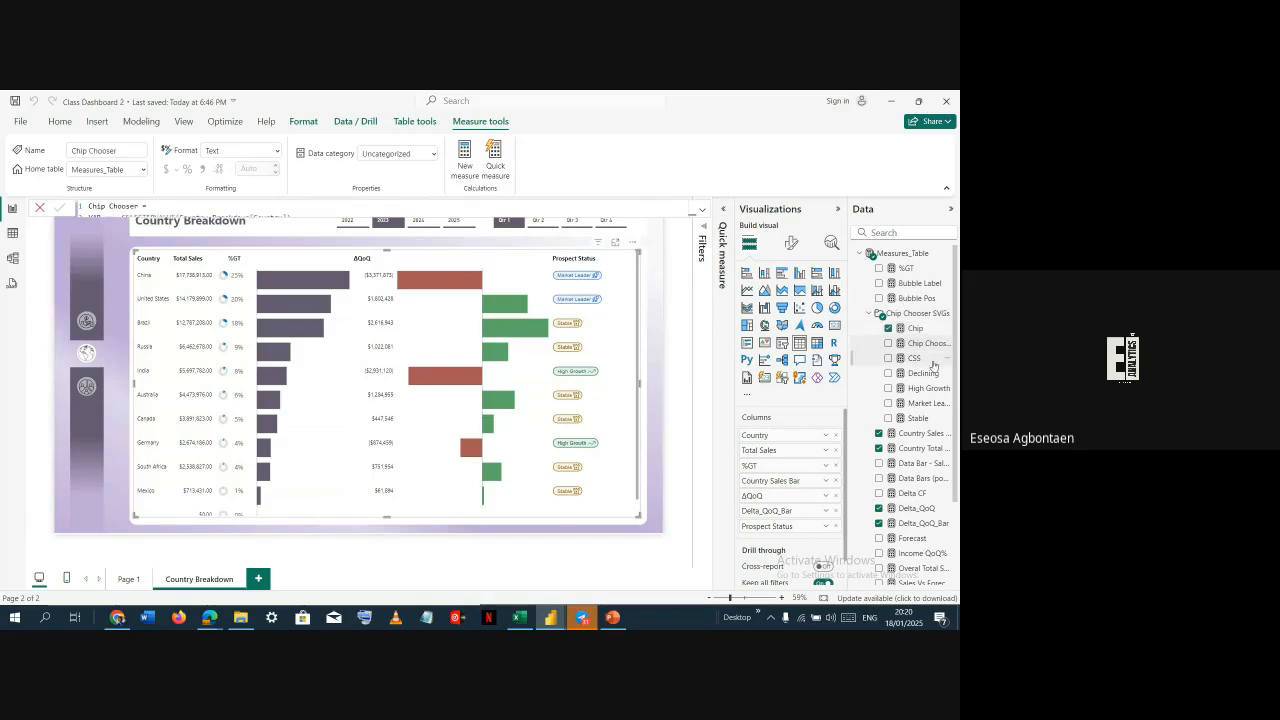
{"action": "left_click", "coordinate": [928, 360]}
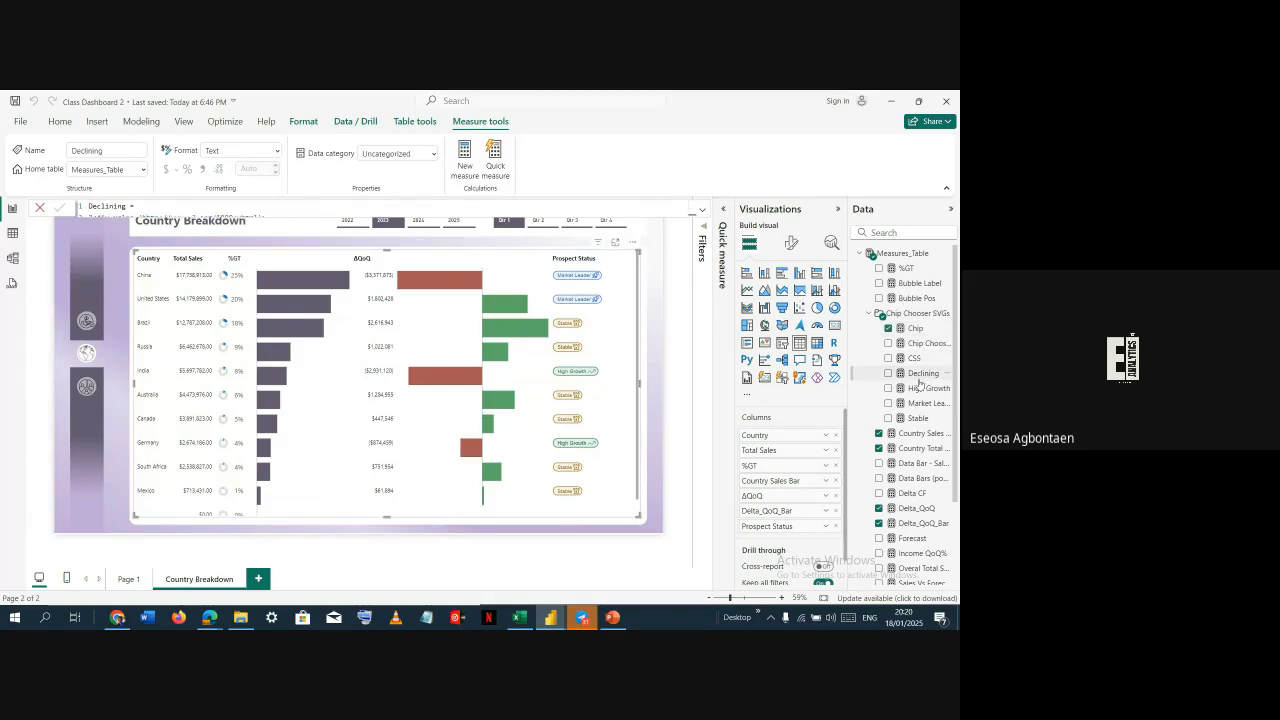
{"action": "left_click", "coordinate": [920, 389]}
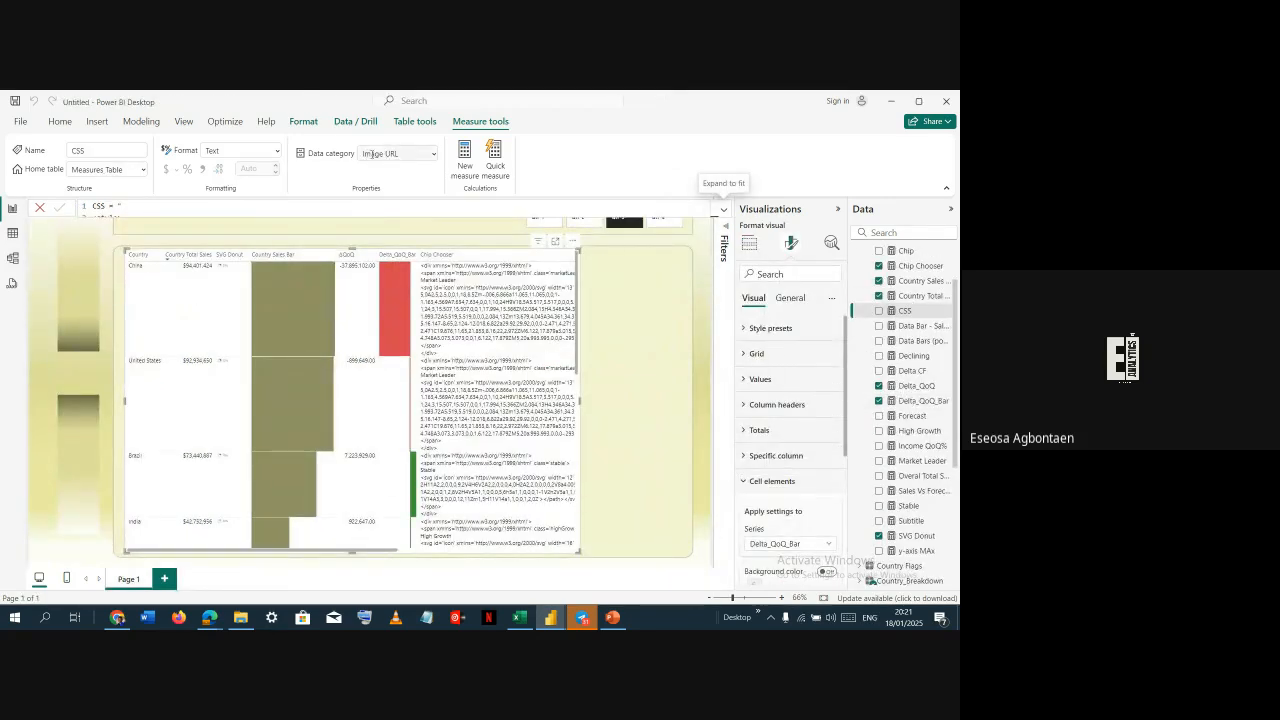
Set the CSS measure's data category back to Uncategorized
{"action": "left_click", "coordinate": [432, 156]}
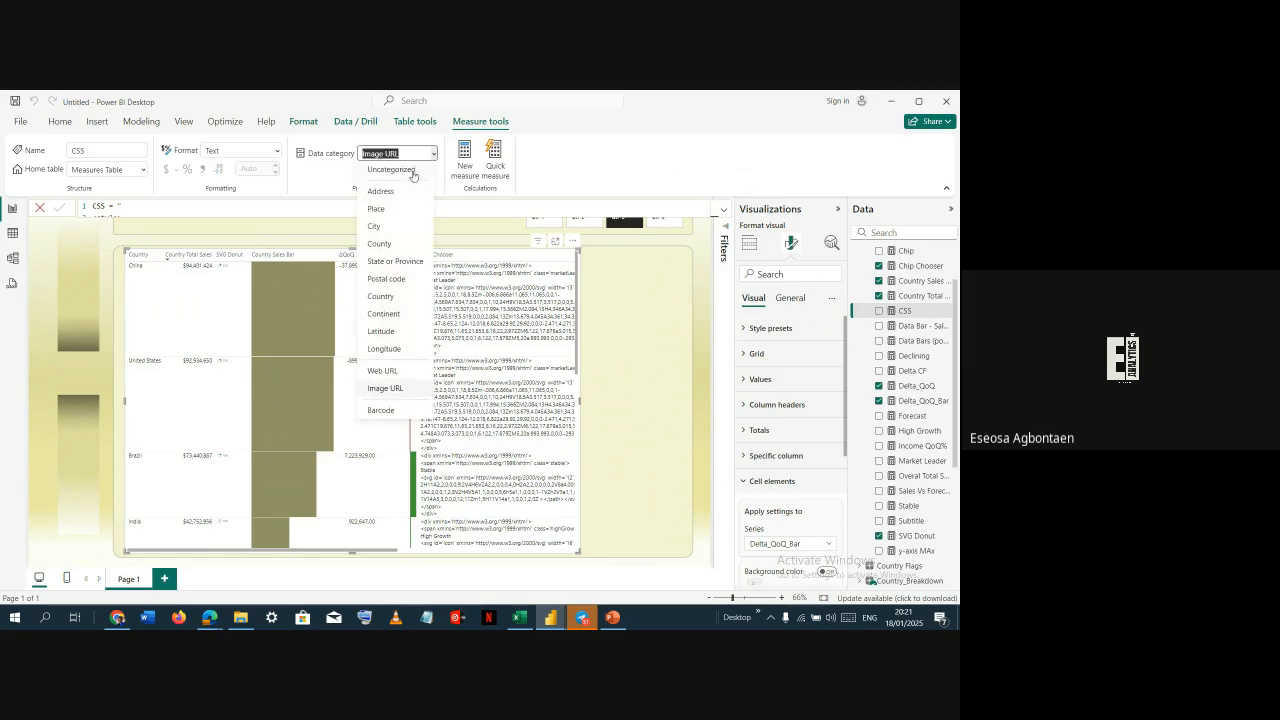
{"action": "key", "text": "Escape"}
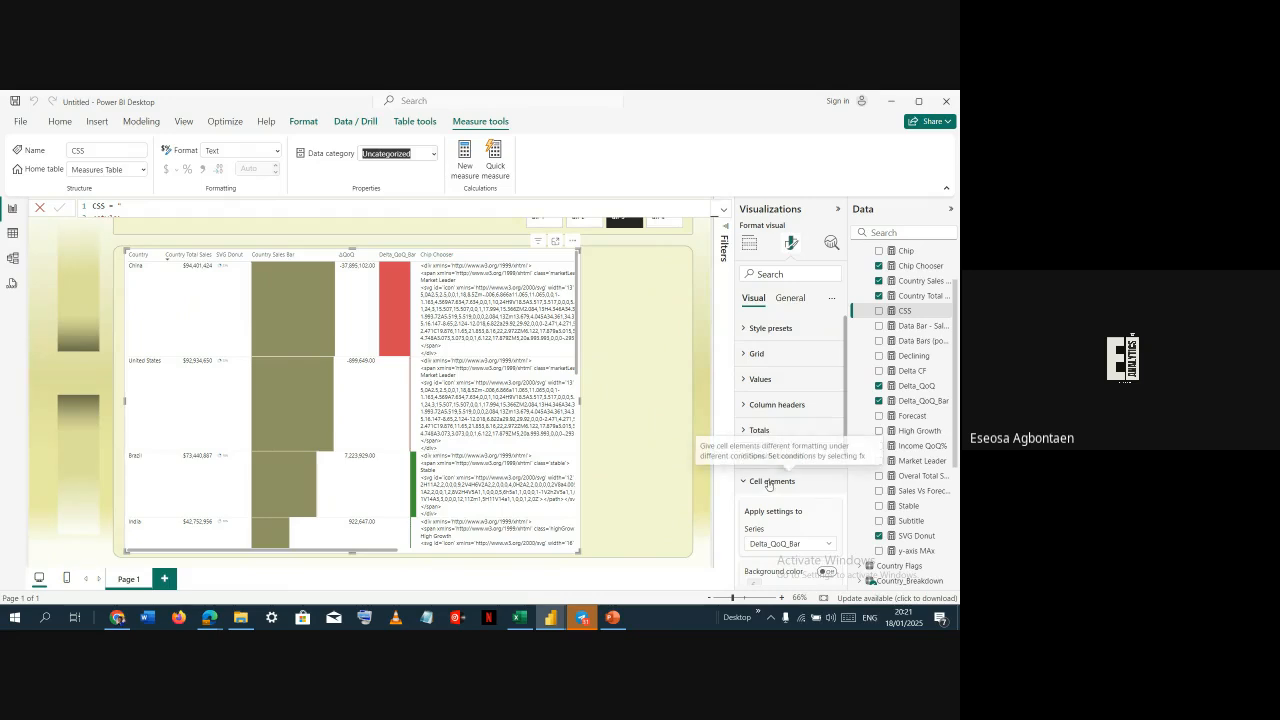
Turn on Web URL cell formatting for the Chip Chooser column, based on the Chip Chooser field value
{"action": "scroll", "coordinate": [770, 470], "scroll_direction": "down", "scroll_amount": 3}
{"action": "left_click", "coordinate": [796, 360]}
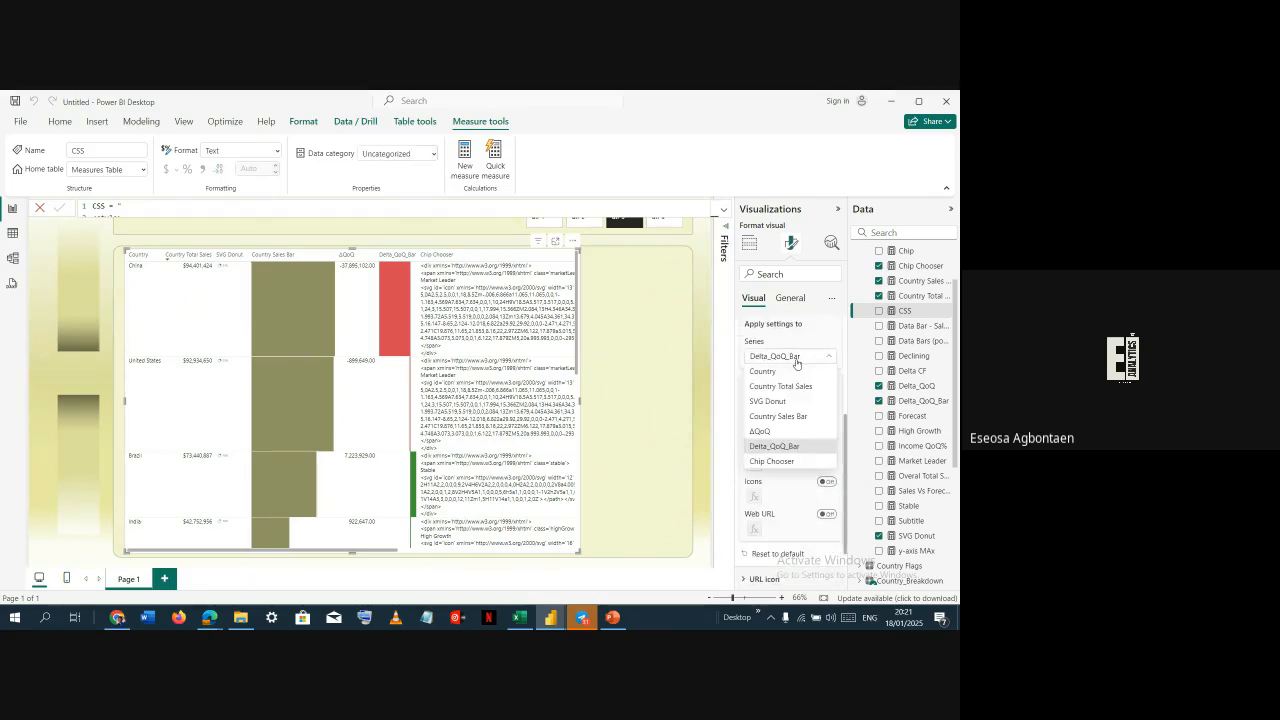
{"action": "left_click", "coordinate": [789, 461]}
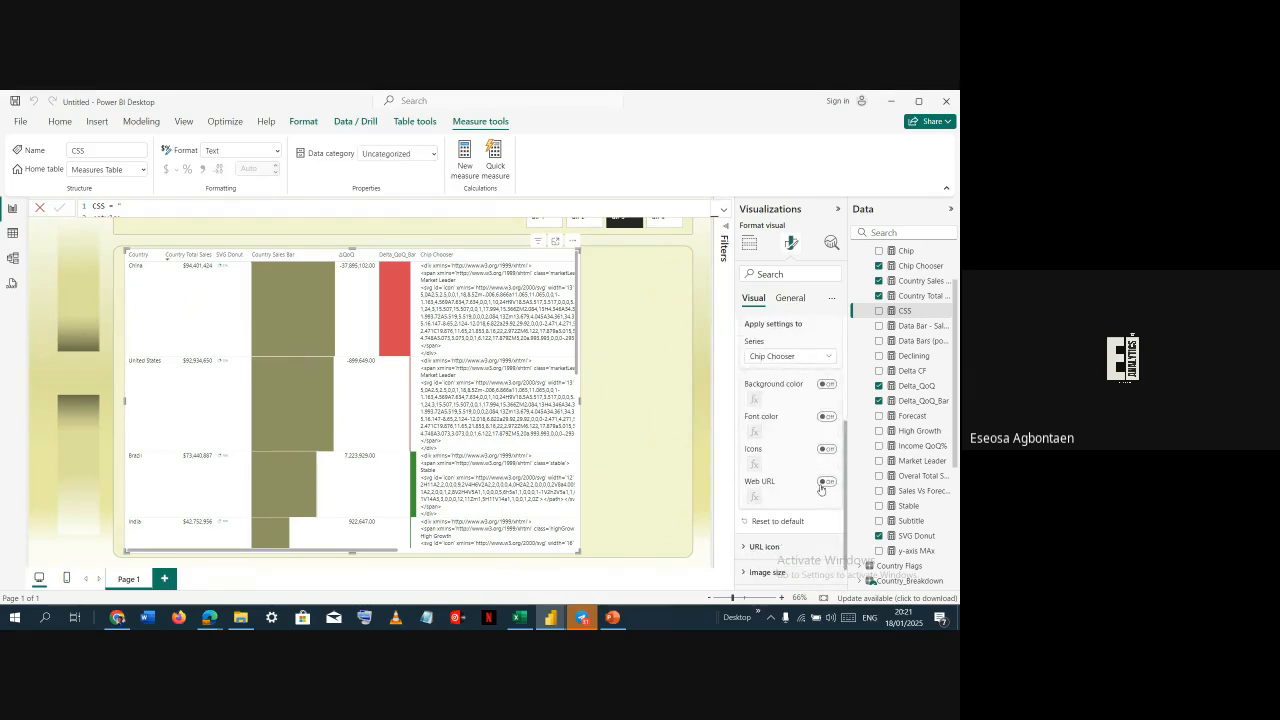
{"action": "left_click", "coordinate": [826, 482]}
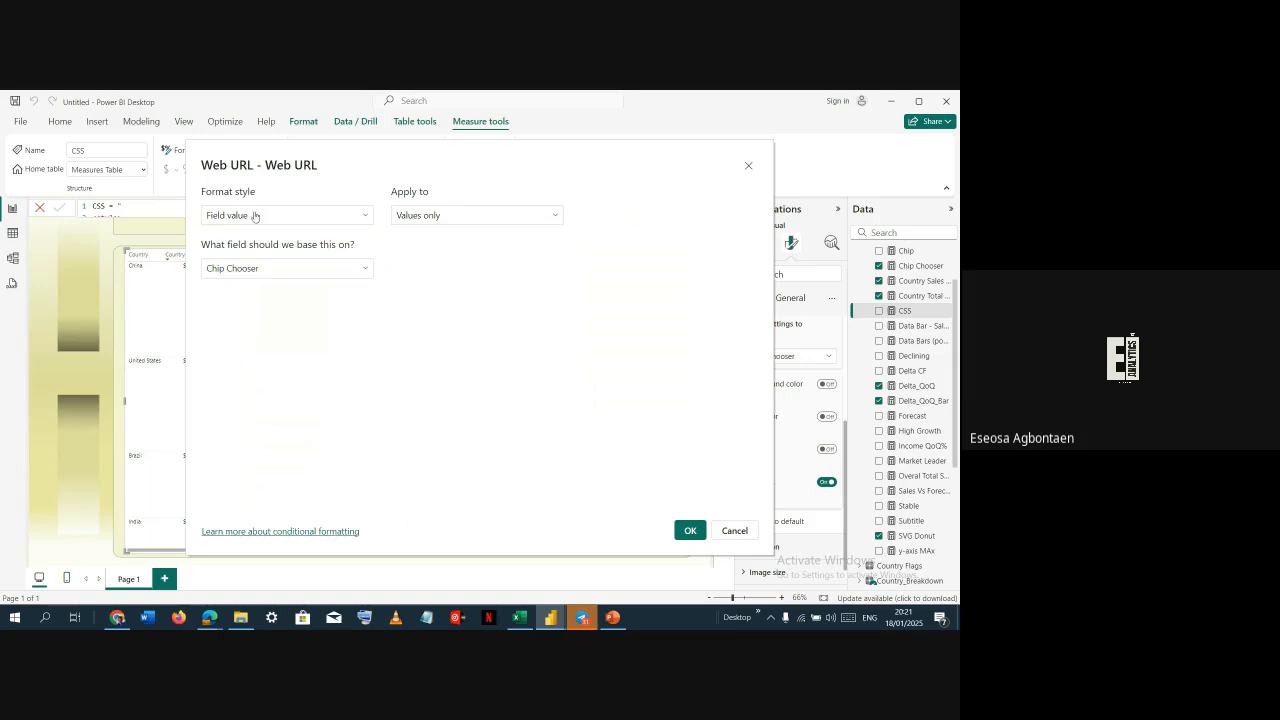
{"action": "left_click", "coordinate": [316, 280]}
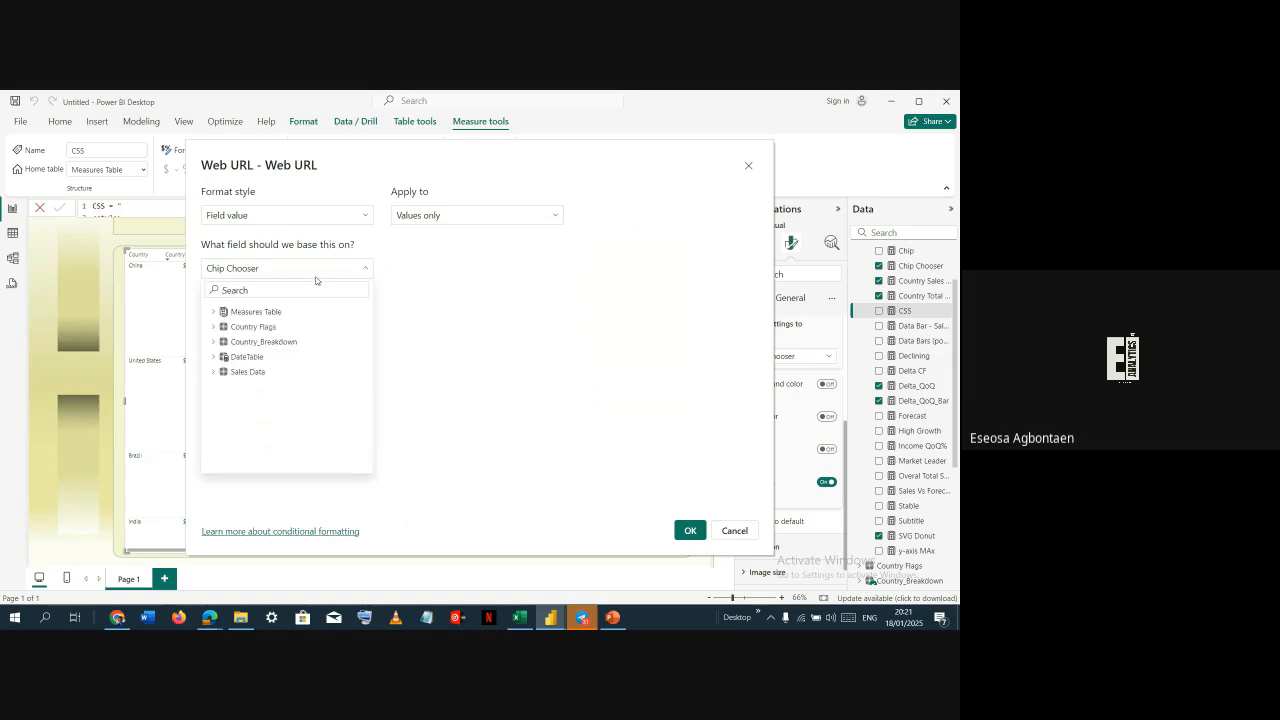
{"action": "left_click", "coordinate": [396, 254]}
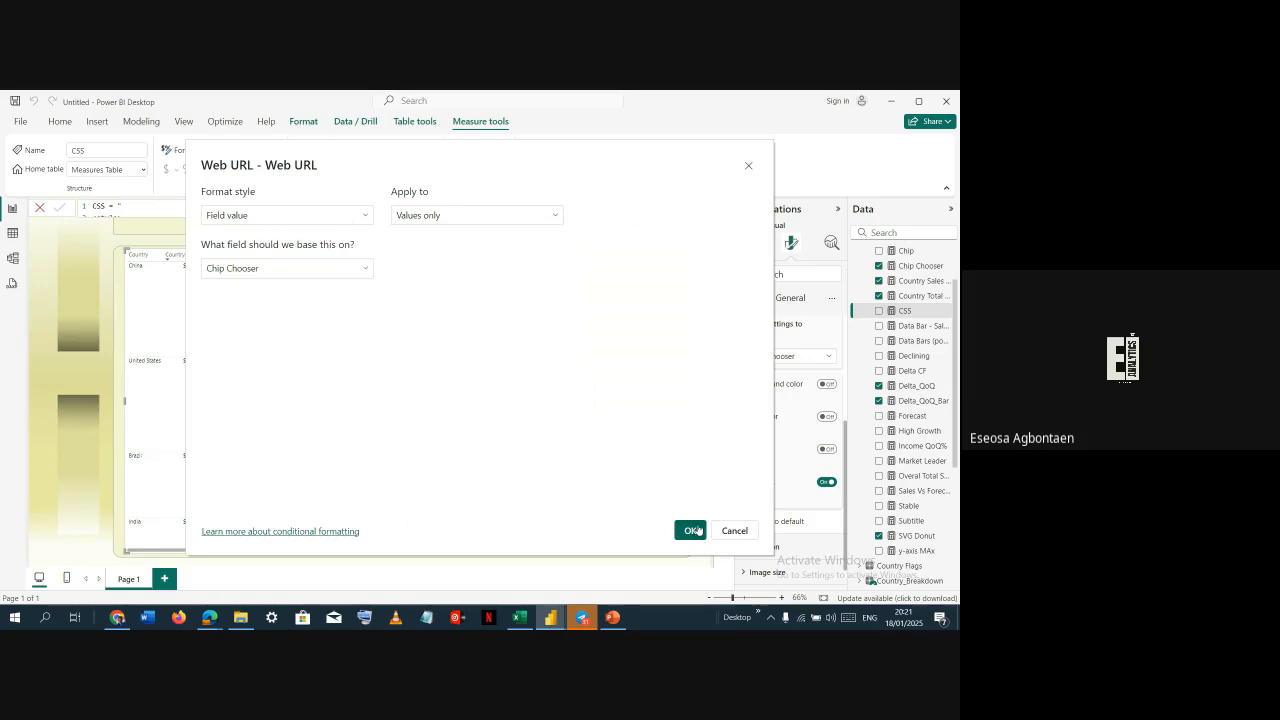
{"action": "left_click", "coordinate": [690, 530]}
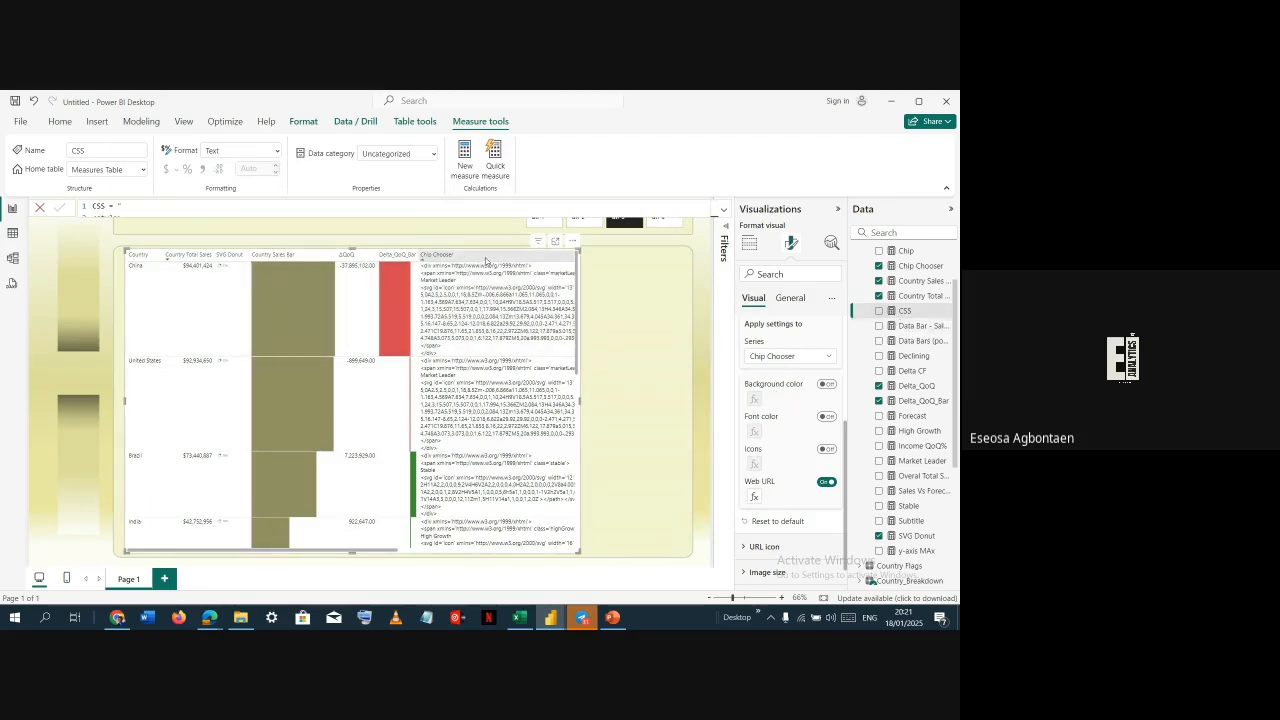
Open the High Growth measure in the reference file to examine it
{"action": "scroll", "coordinate": [780, 455], "scroll_direction": "down", "scroll_amount": 1}
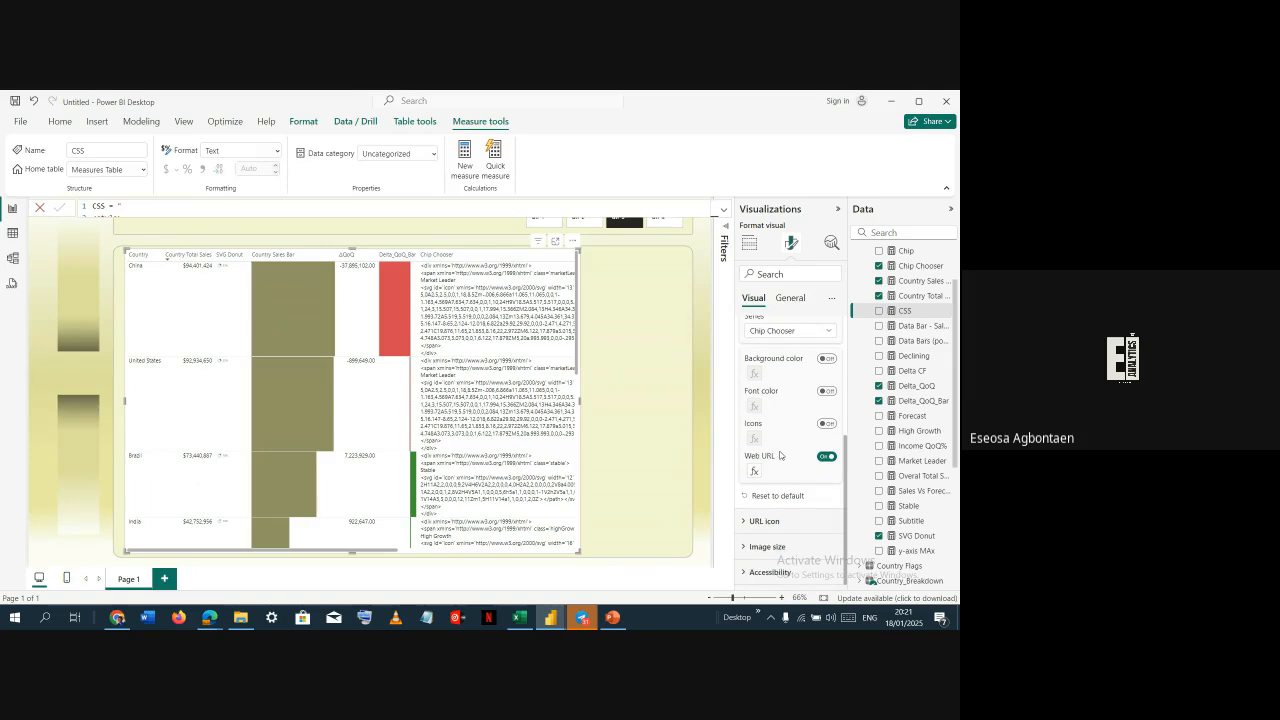
{"action": "left_click", "coordinate": [903, 327]}
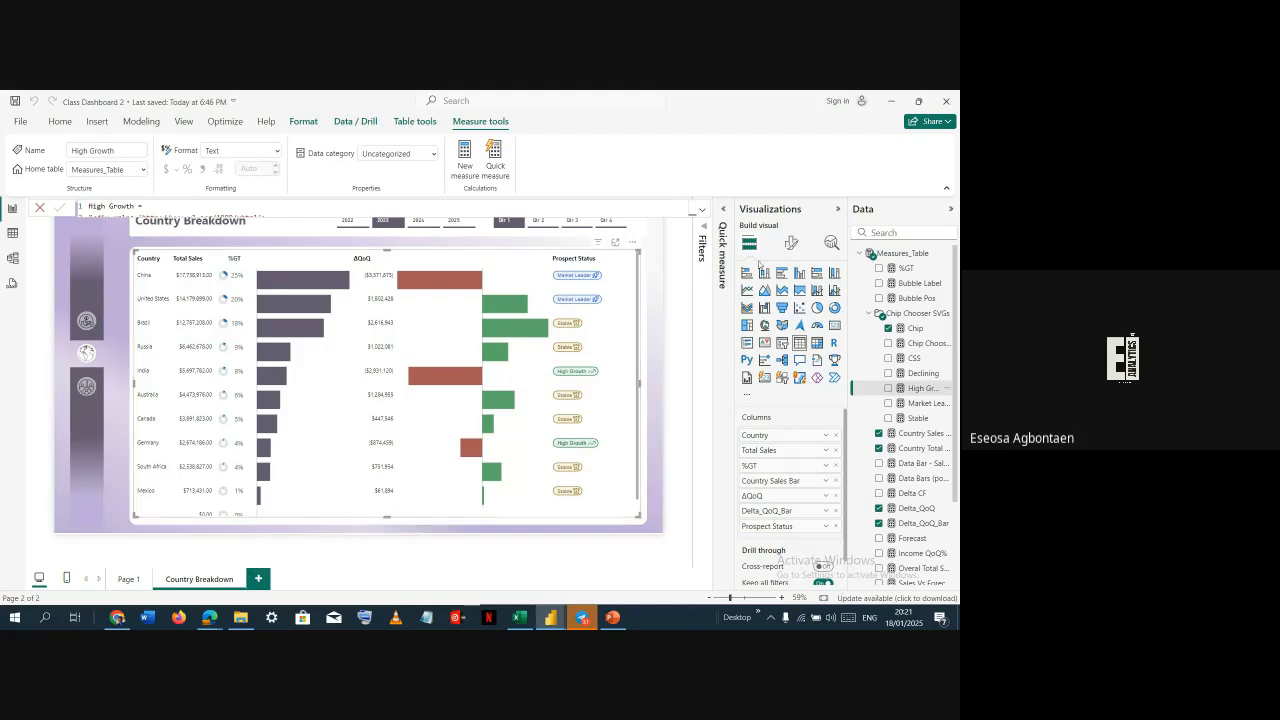
Inspect the reference table's cell element settings for the Prospect Status column and the Chip measure's data category
{"action": "left_click", "coordinate": [790, 242]}
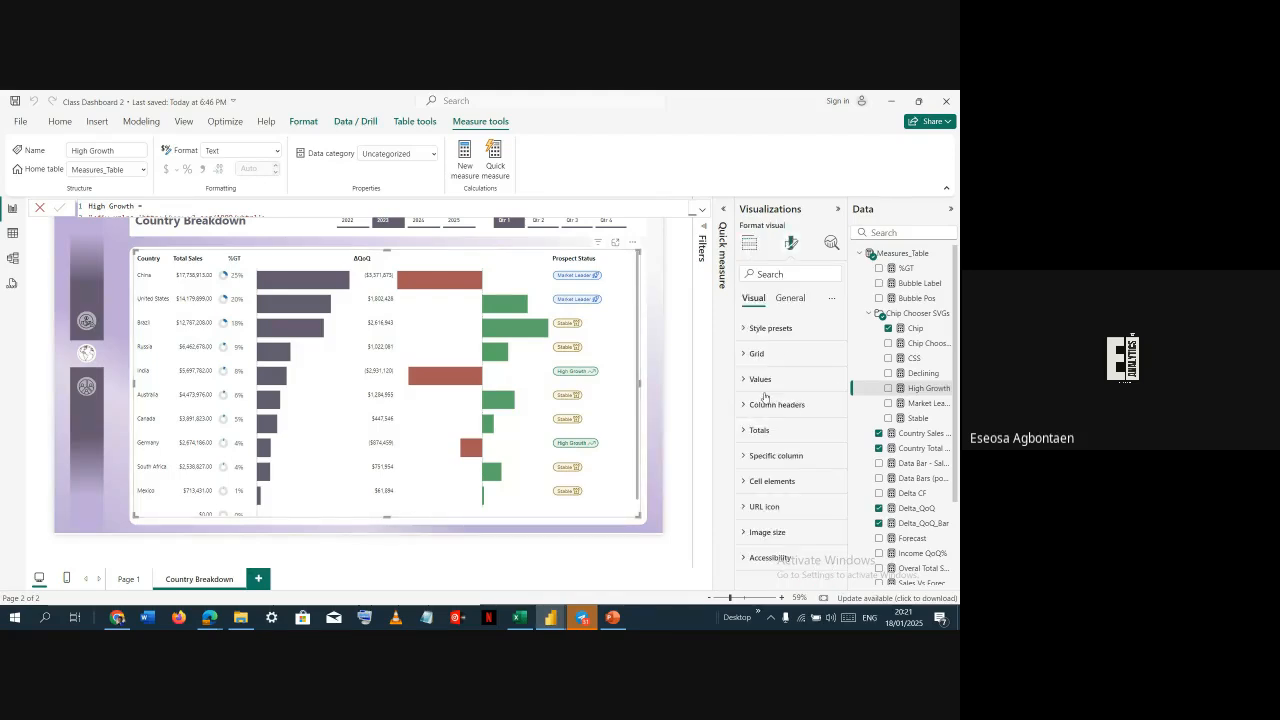
{"action": "left_click", "coordinate": [755, 482]}
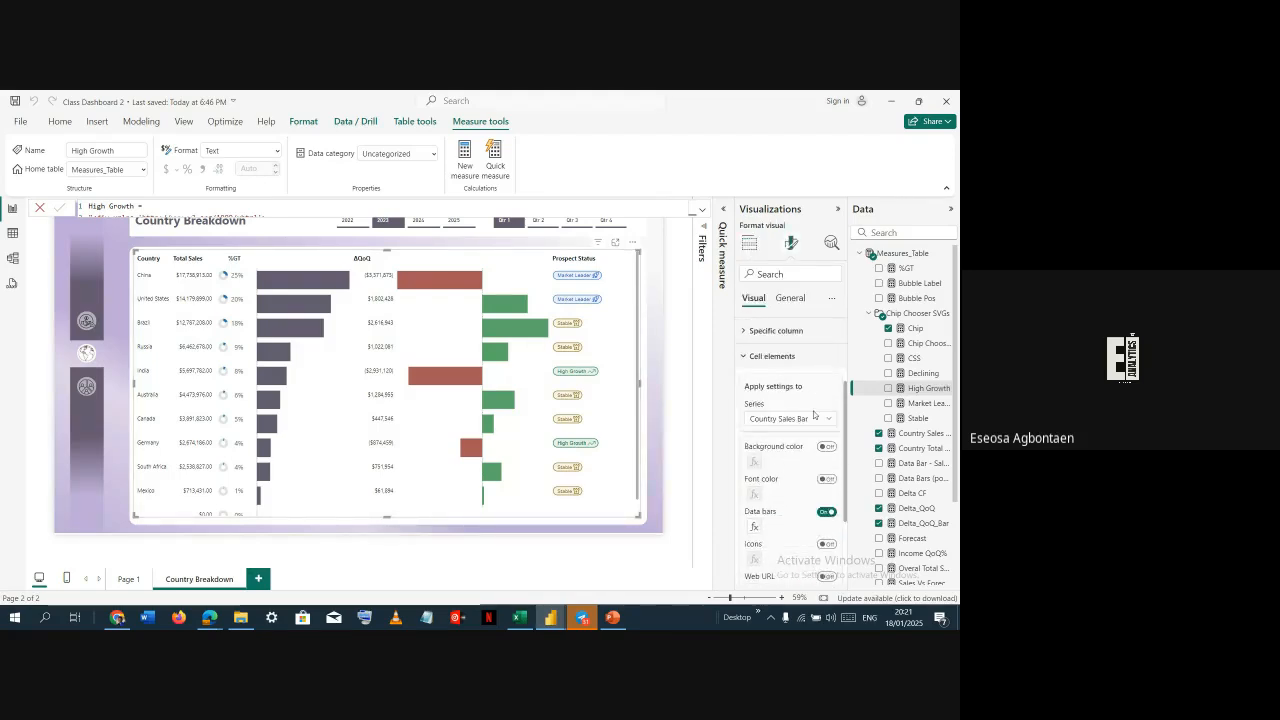
{"action": "left_click", "coordinate": [813, 417]}
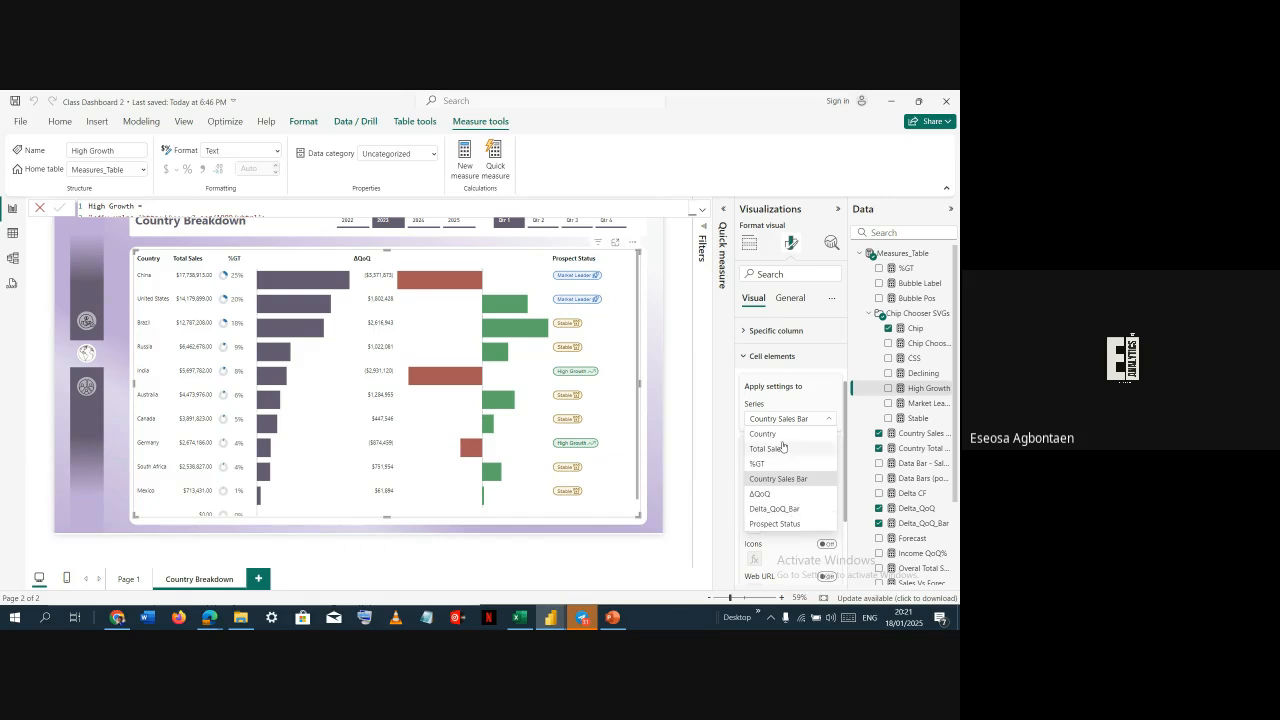
{"action": "left_click", "coordinate": [775, 523]}
{"action": "scroll", "coordinate": [785, 522], "scroll_direction": "down", "scroll_amount": 1}
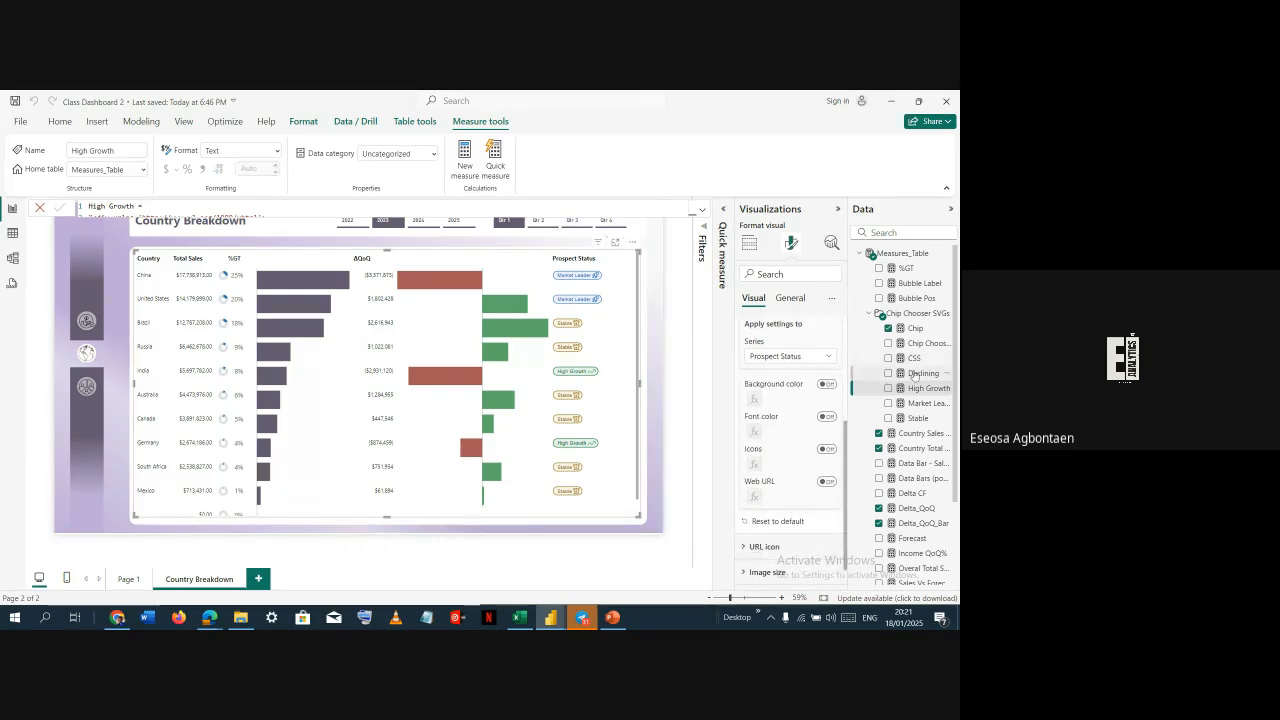
{"action": "left_click", "coordinate": [926, 332]}
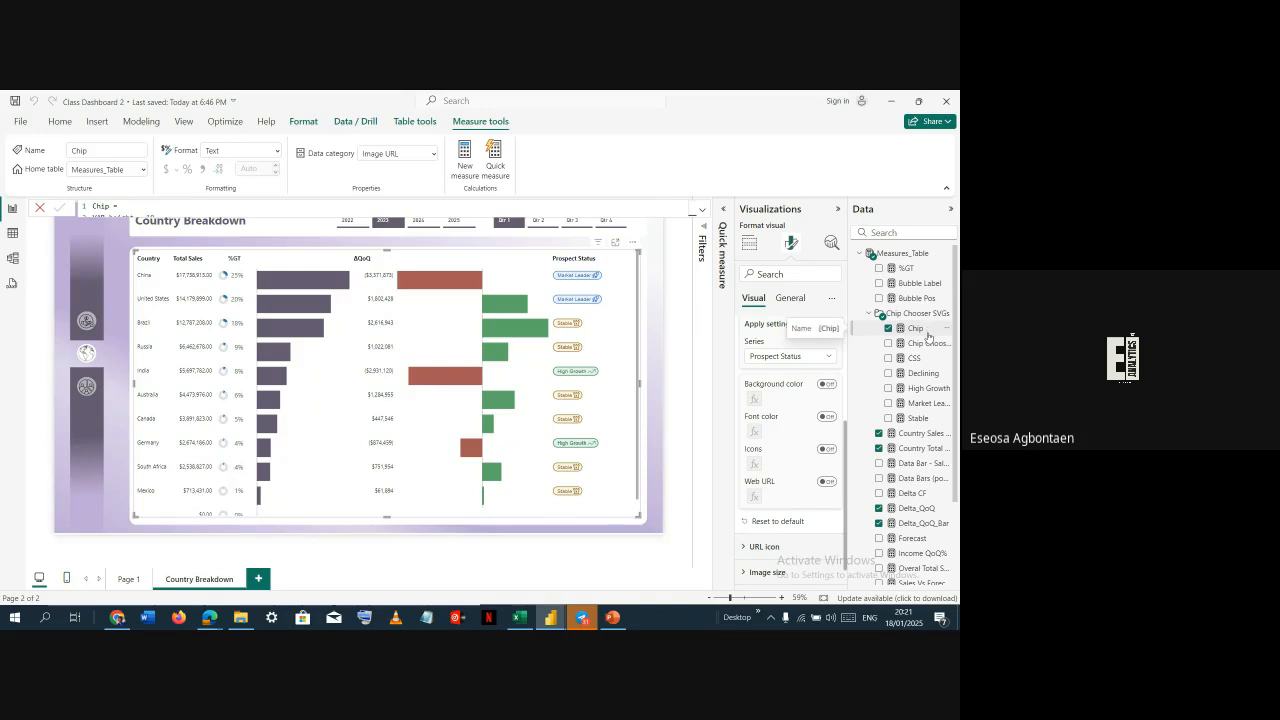
Switch to the working file and set the Chip measure's data category to Image URL
{"action": "key", "text": "alt+Tab"}
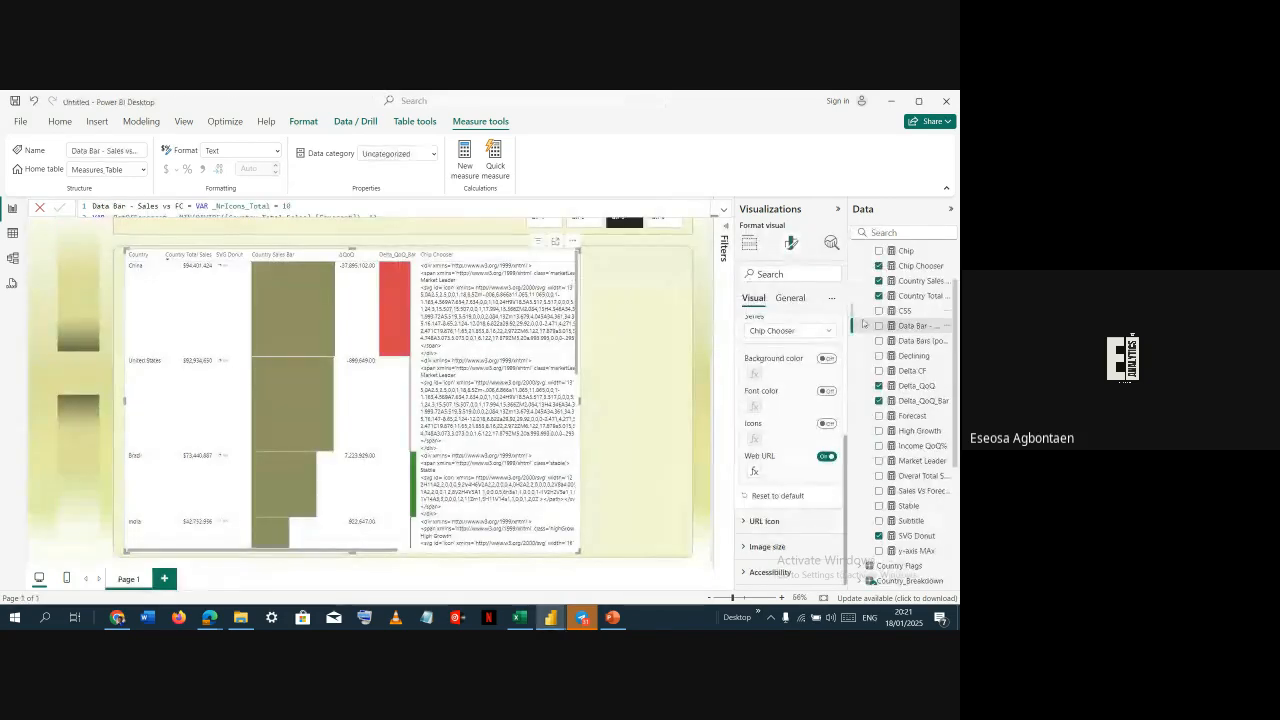
{"action": "scroll", "coordinate": [910, 318], "scroll_direction": "up", "scroll_amount": 2}
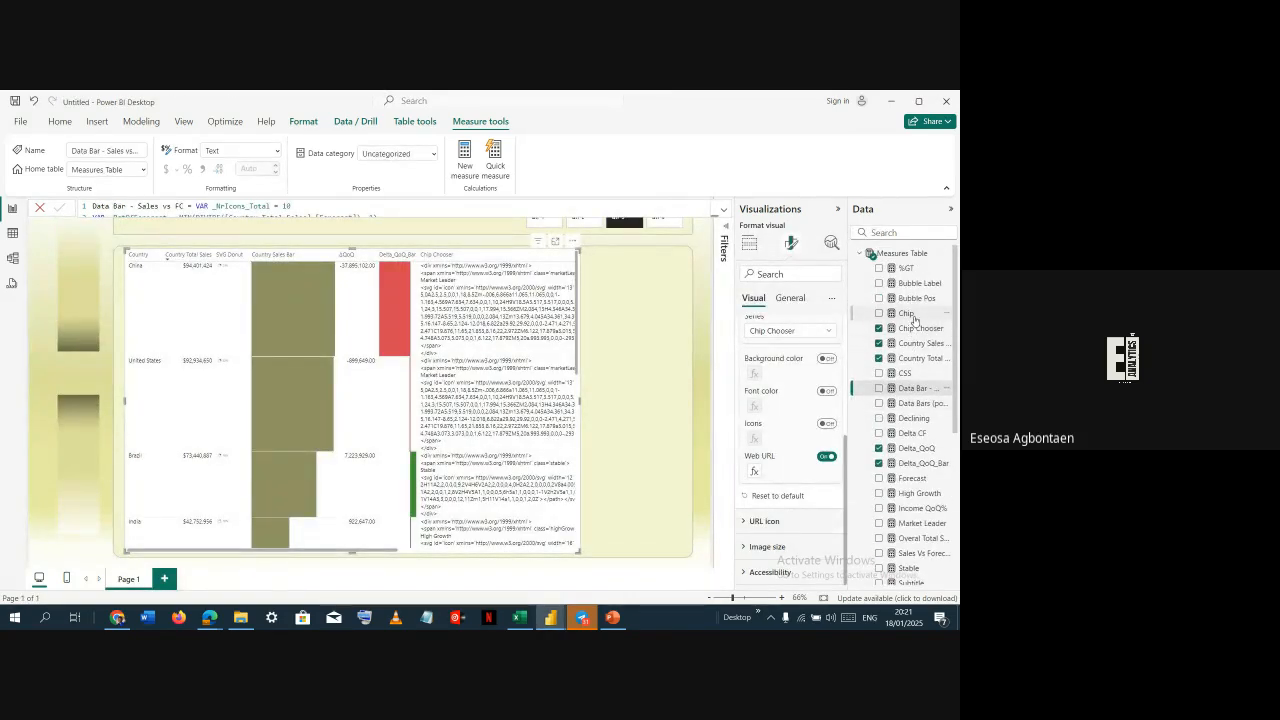
{"action": "left_click", "coordinate": [906, 313]}
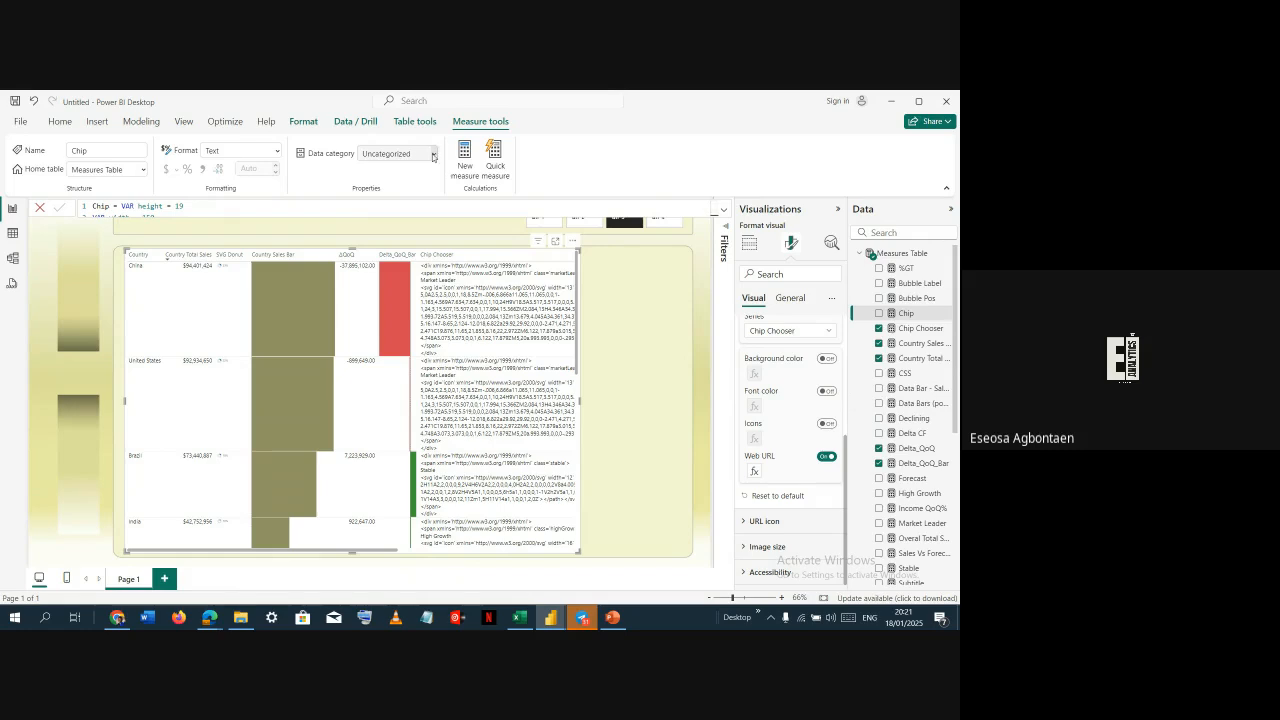
{"action": "left_click", "coordinate": [433, 155]}
{"action": "left_click", "coordinate": [381, 389]}
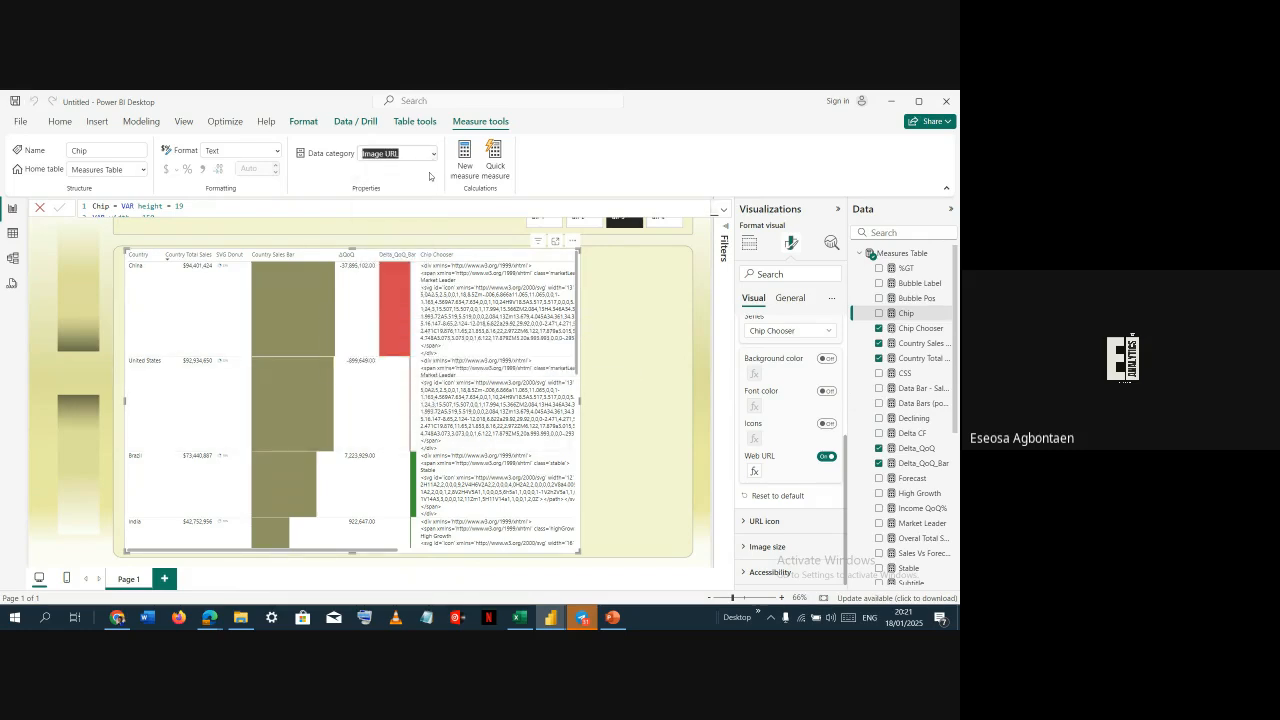
{"action": "left_click", "coordinate": [724, 209]}
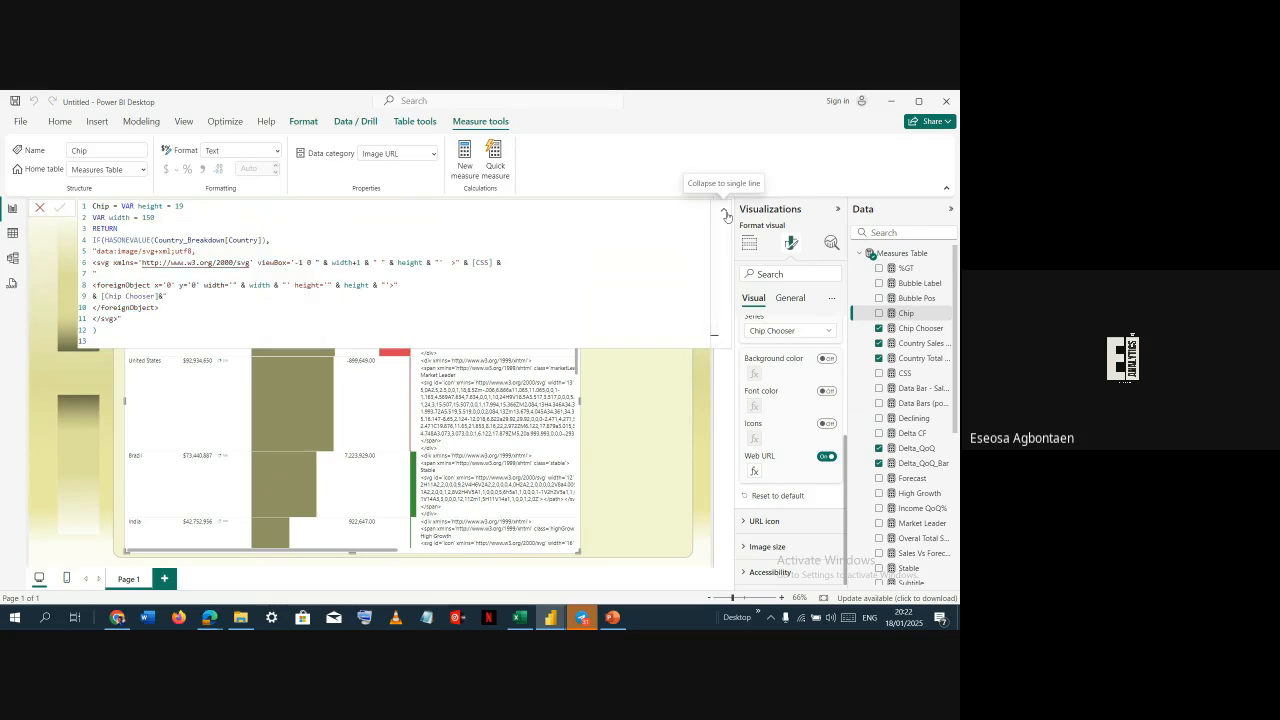
{"action": "left_click", "coordinate": [725, 210]}
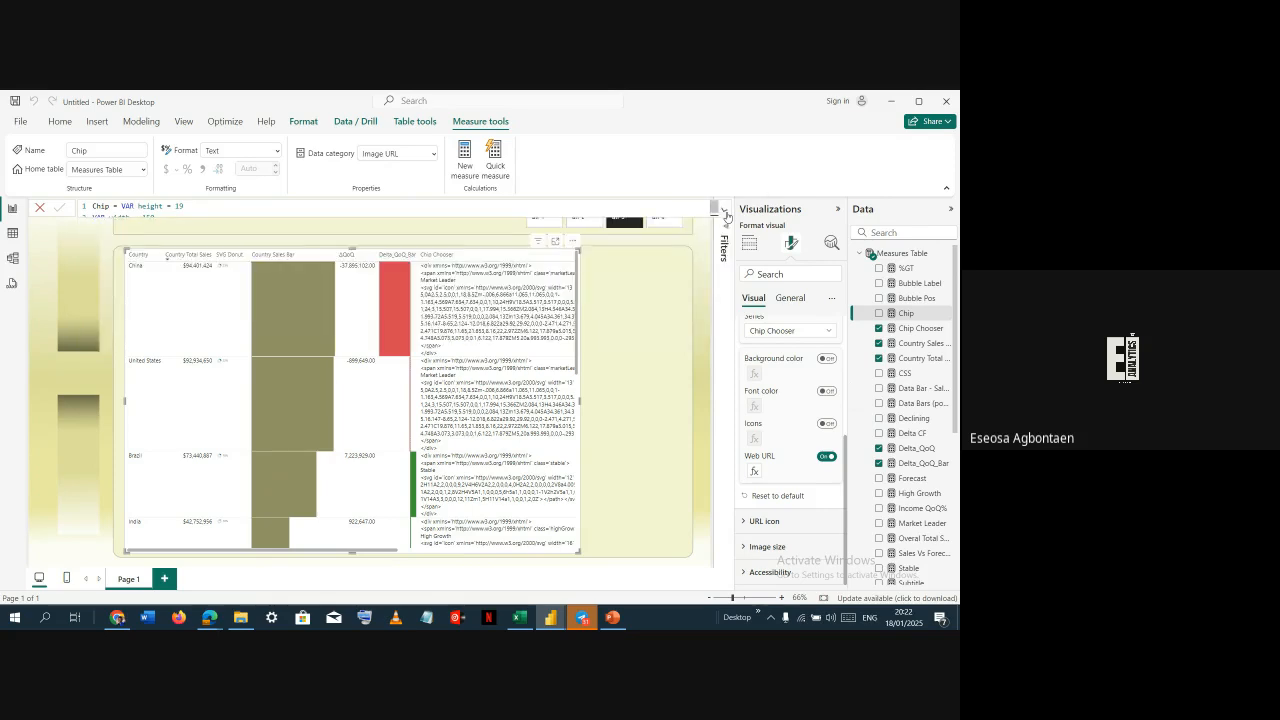
Set the Declining and High Growth measures' data categories to Image URL
{"action": "left_click", "coordinate": [912, 418]}
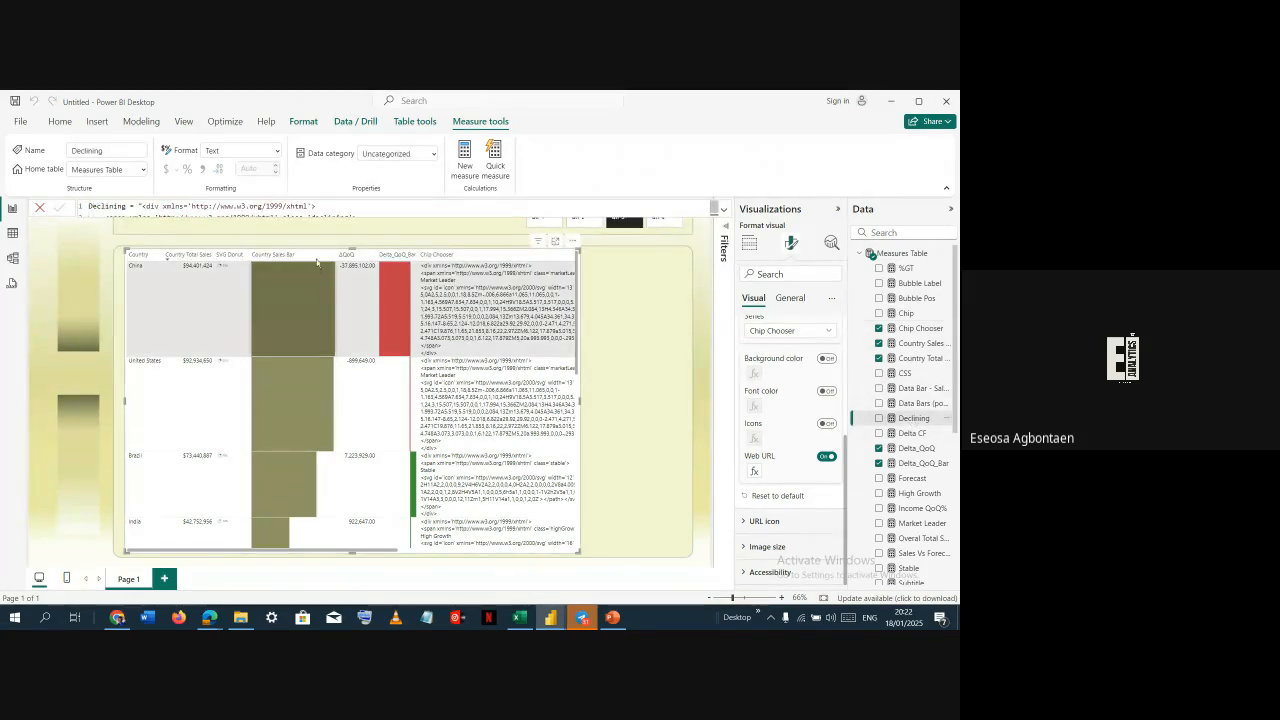
{"action": "left_click", "coordinate": [434, 158]}
{"action": "left_click", "coordinate": [390, 388]}
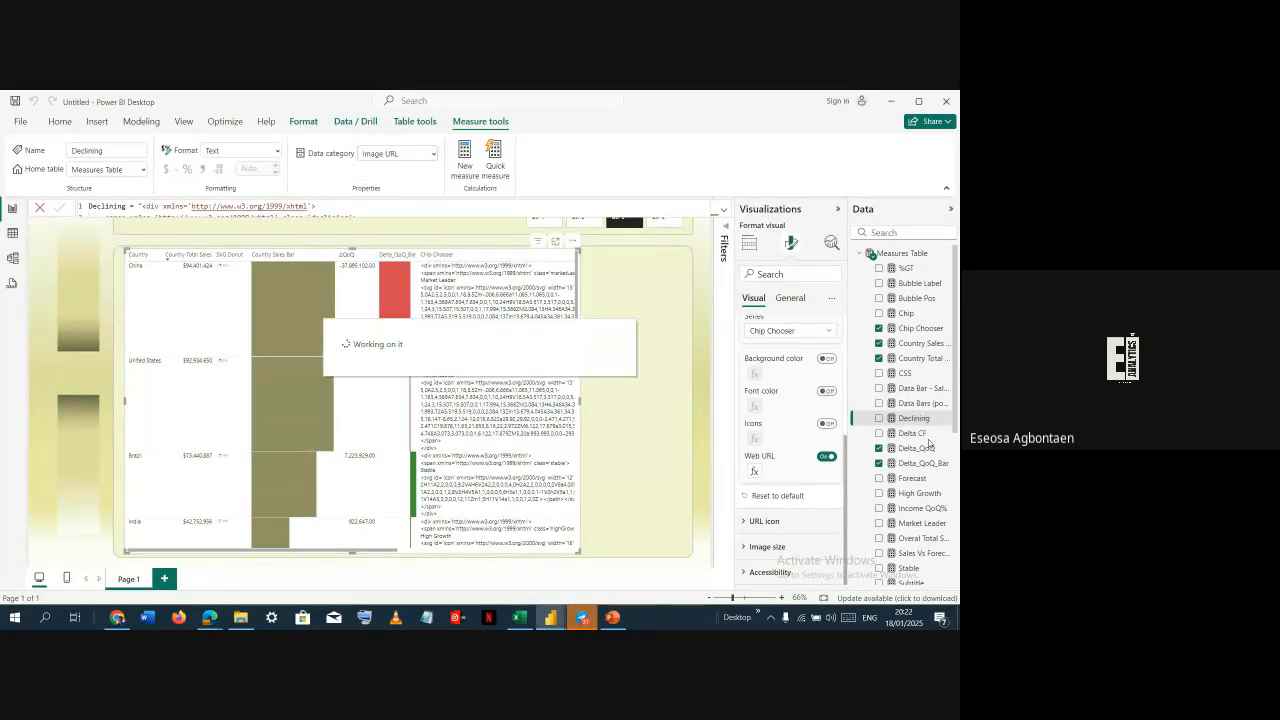
{"action": "left_click", "coordinate": [919, 494]}
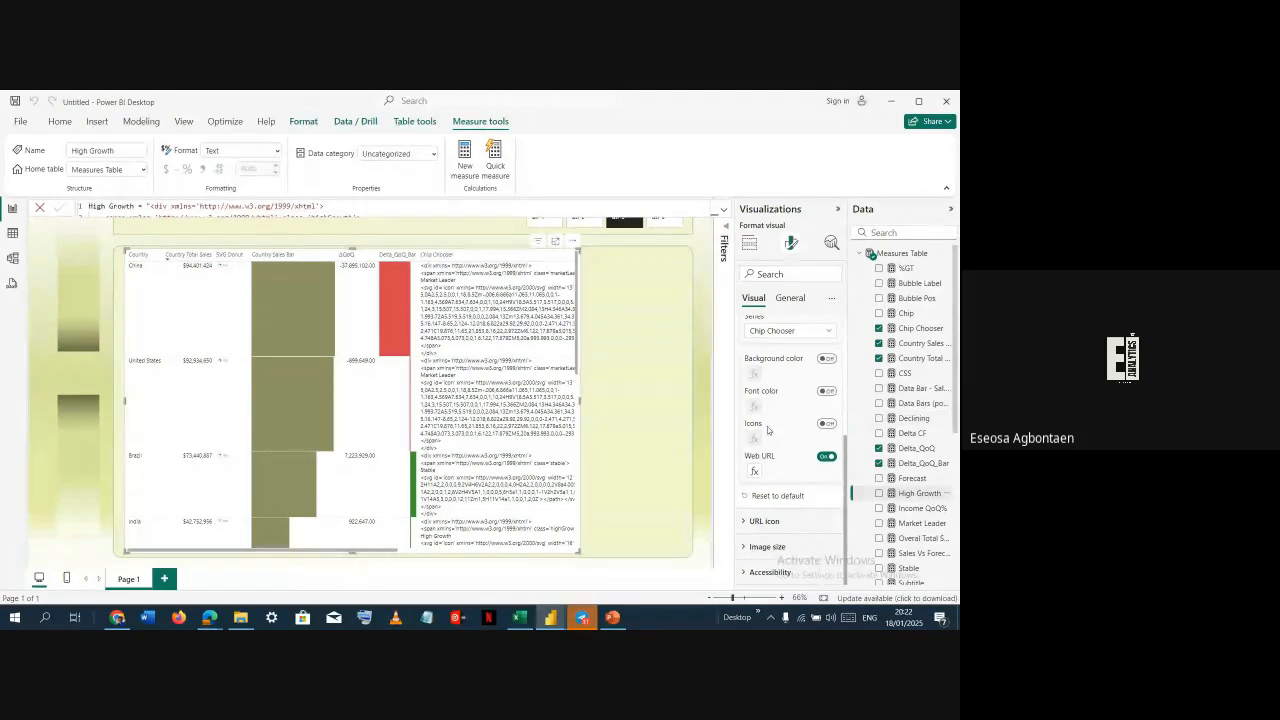
{"action": "left_click", "coordinate": [433, 155]}
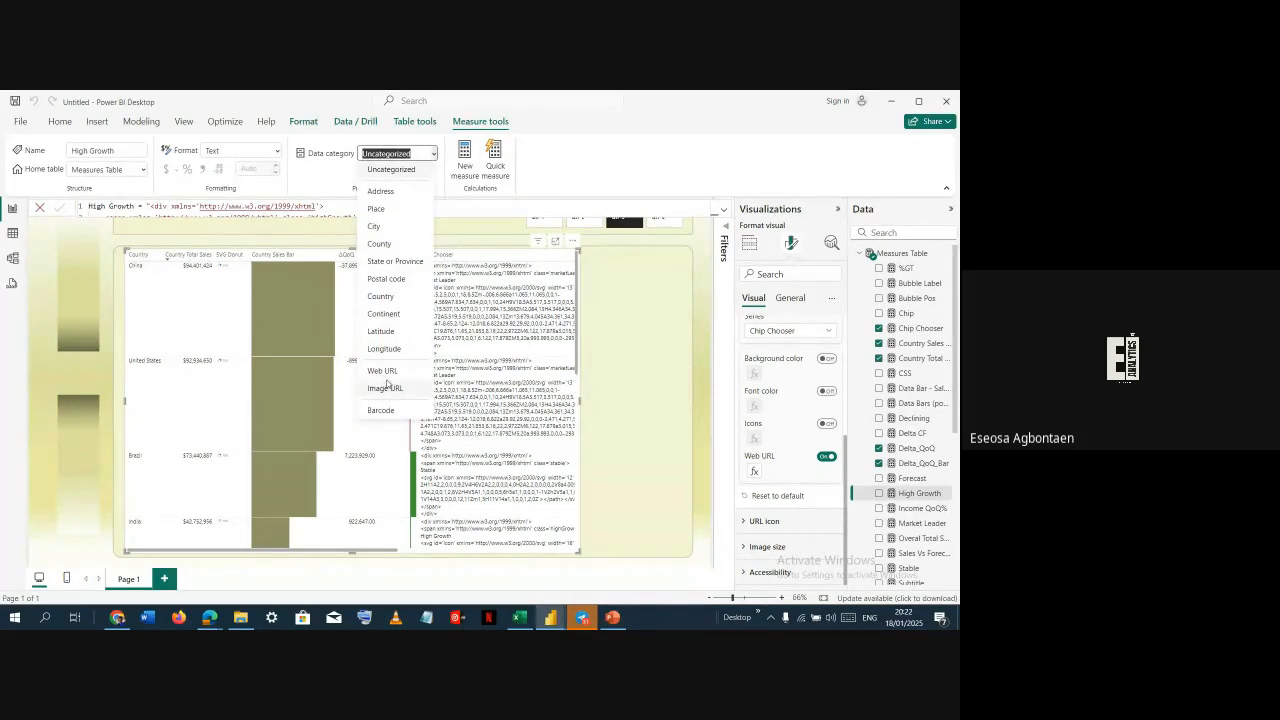
{"action": "left_click", "coordinate": [388, 387]}
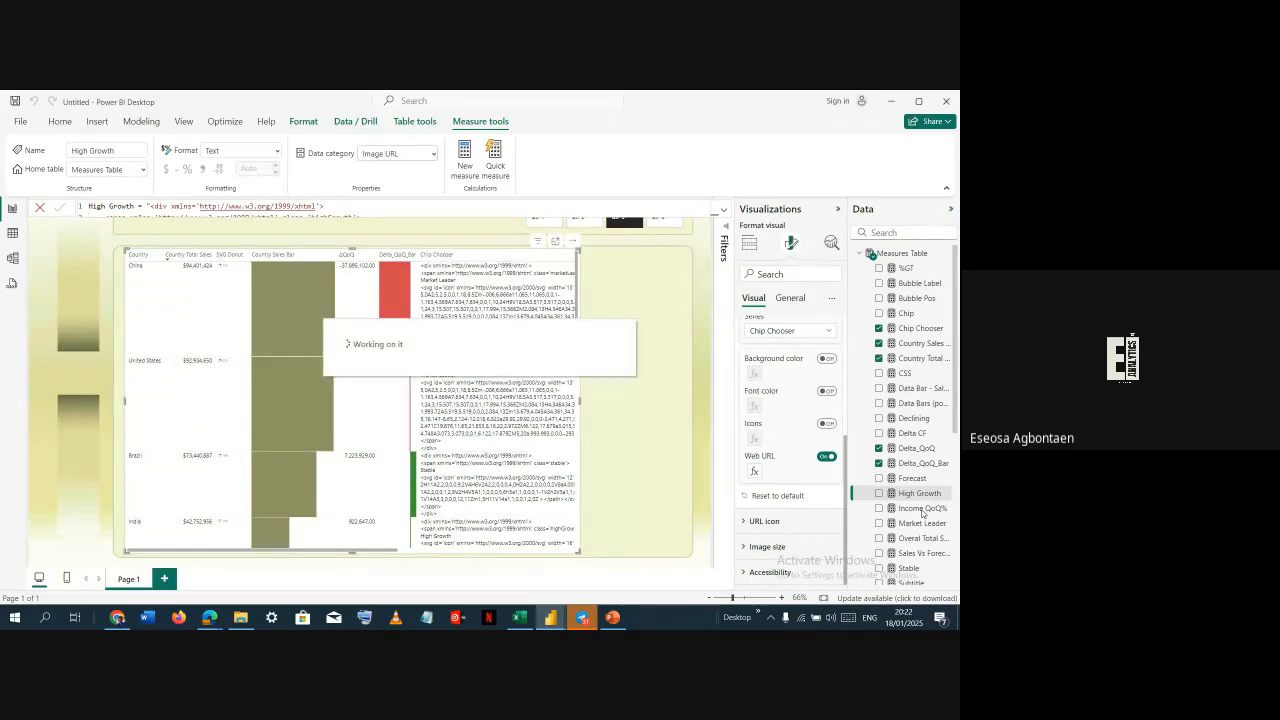
Set the Market Leader and Stable measures' data categories to Image URL
{"action": "left_click", "coordinate": [912, 523]}
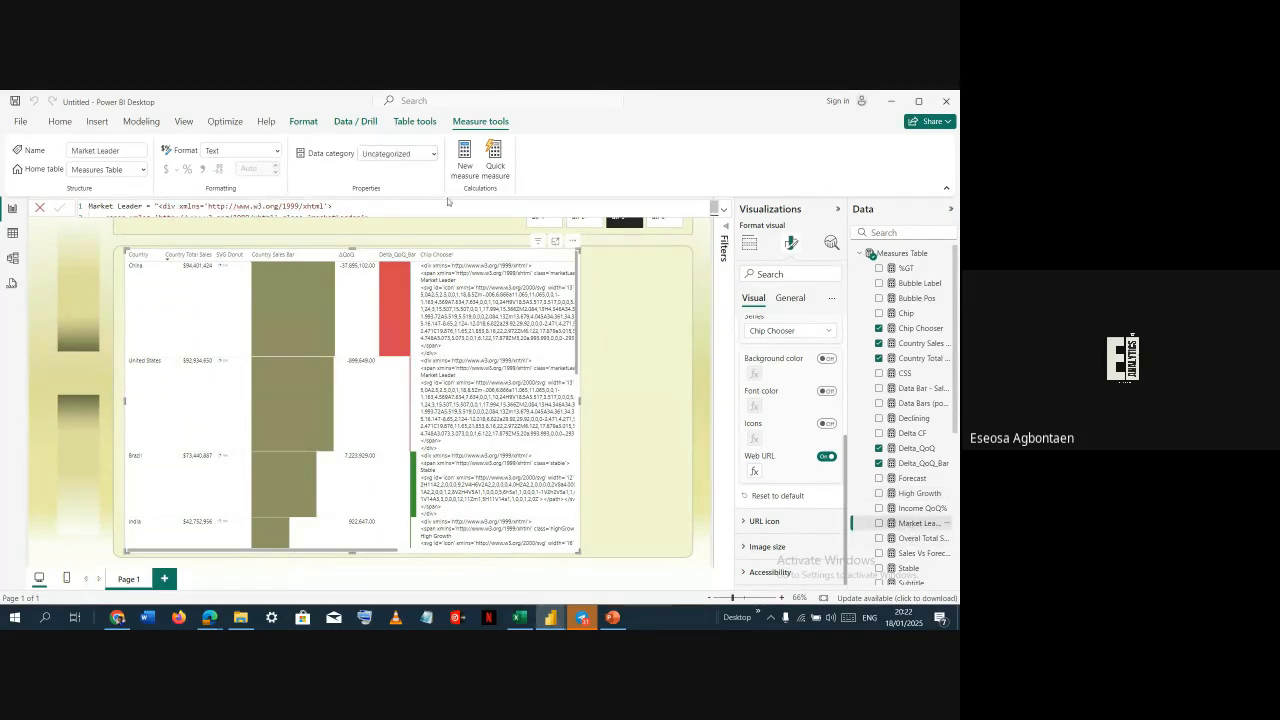
{"action": "left_click", "coordinate": [432, 157]}
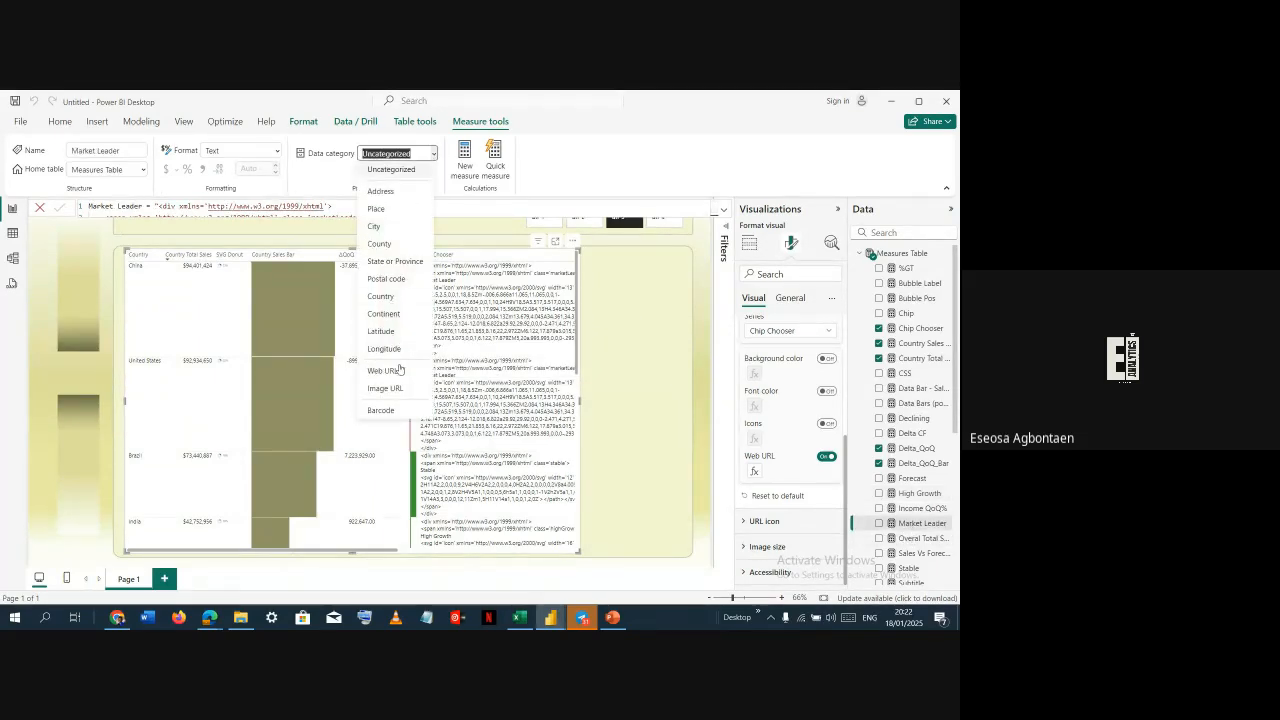
{"action": "left_click", "coordinate": [400, 388]}
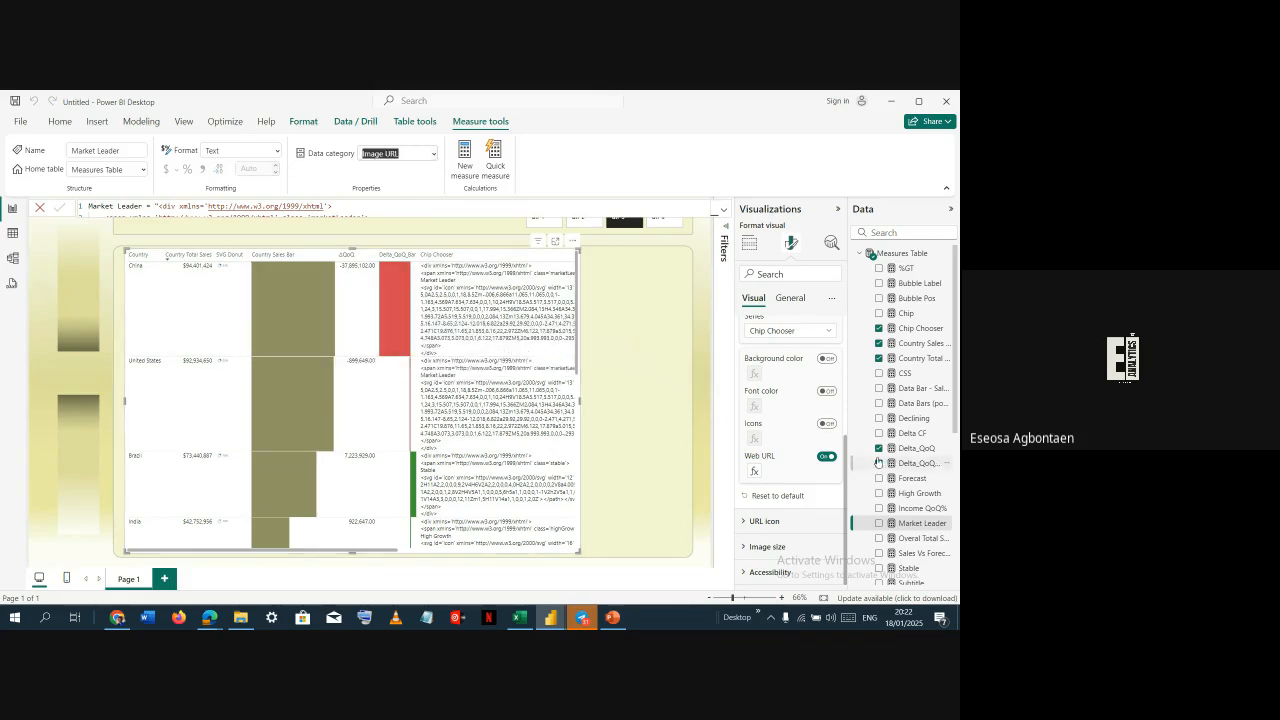
{"action": "scroll", "coordinate": [879, 461], "scroll_direction": "down", "scroll_amount": 2}
{"action": "left_click", "coordinate": [908, 506]}
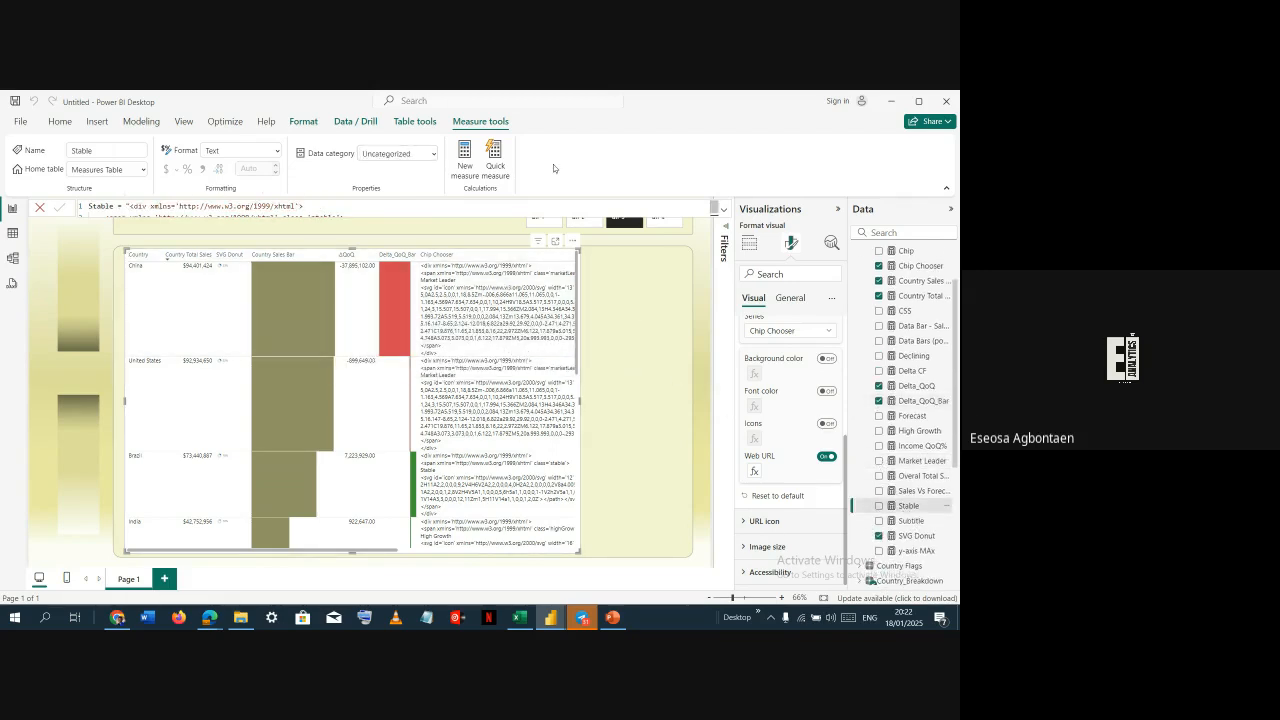
{"action": "left_click", "coordinate": [431, 153]}
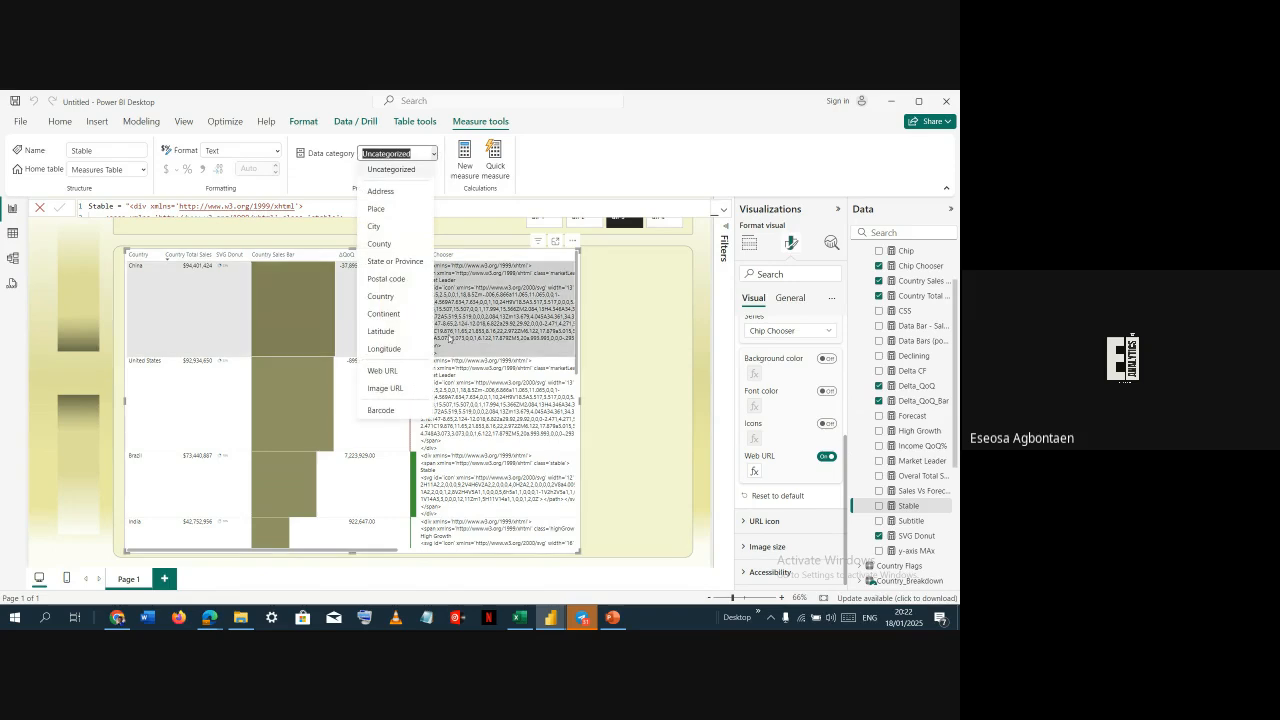
{"action": "left_click", "coordinate": [401, 387]}
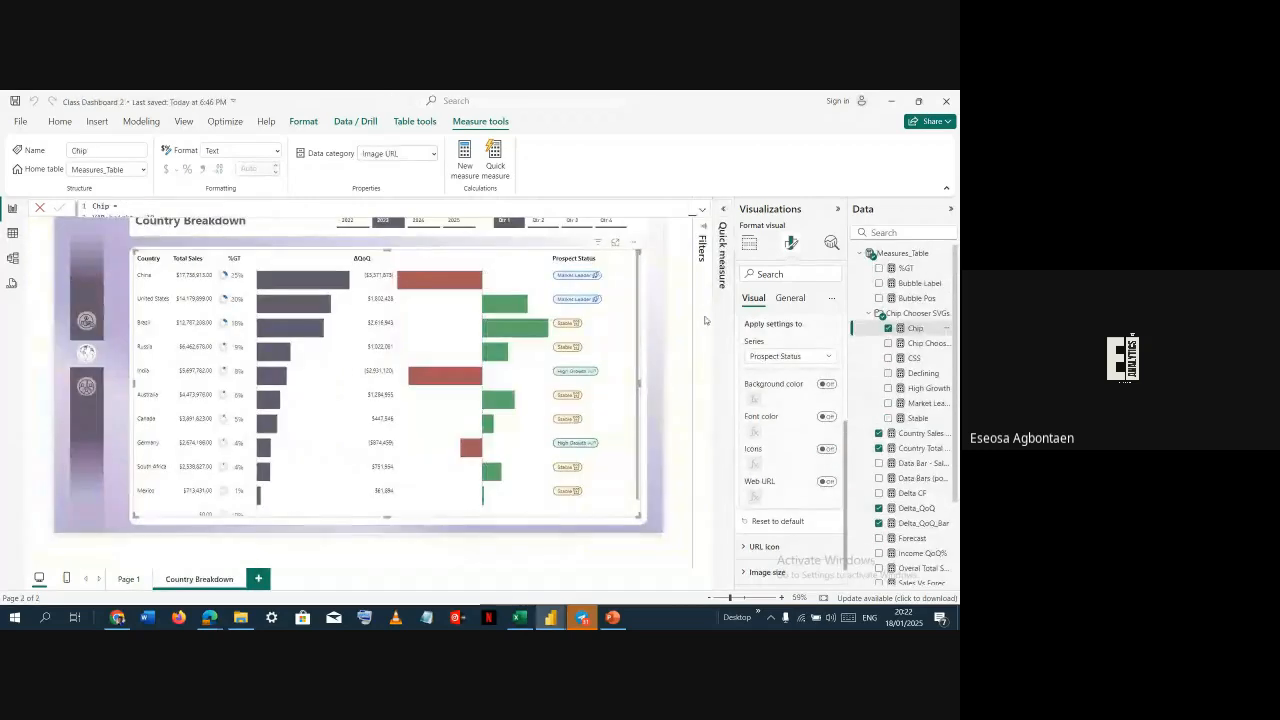
Check the data categories of the CSS, Declining and Market Leader measures in the reference file
{"action": "left_click", "coordinate": [918, 358]}
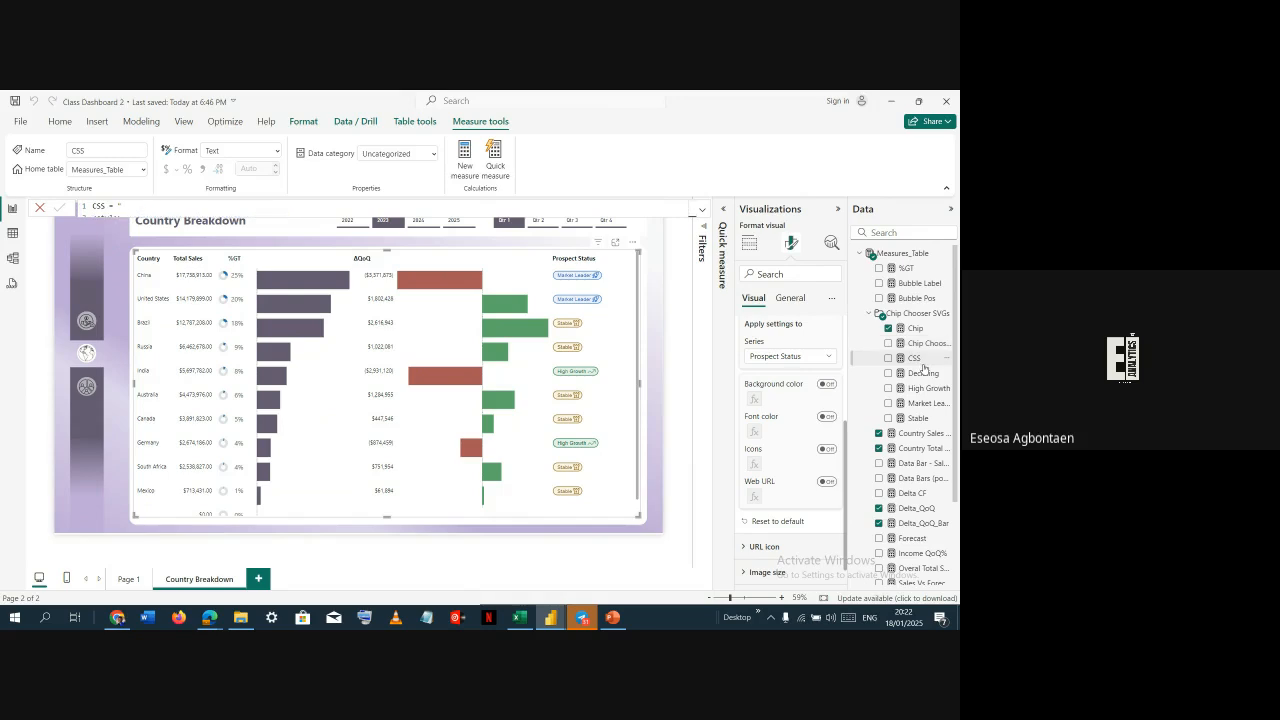
{"action": "left_click", "coordinate": [923, 372]}
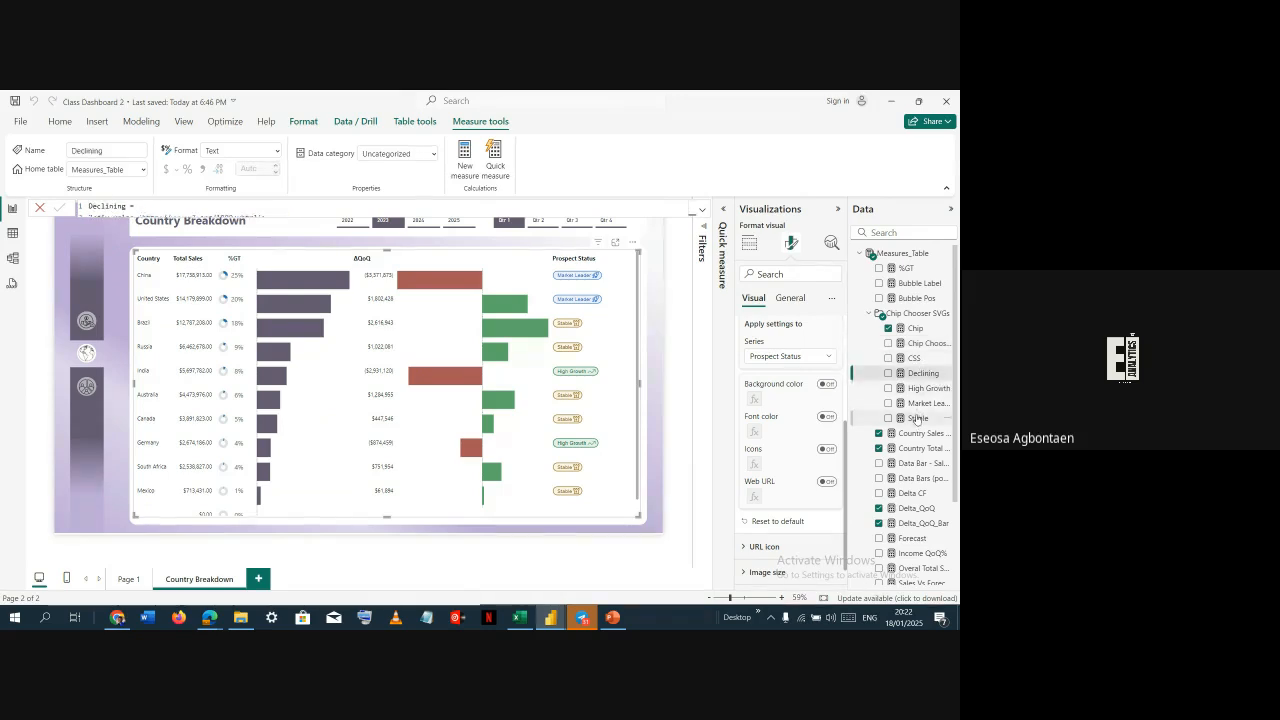
{"action": "left_click", "coordinate": [920, 404]}
{"action": "key", "text": "alt+Tab"}
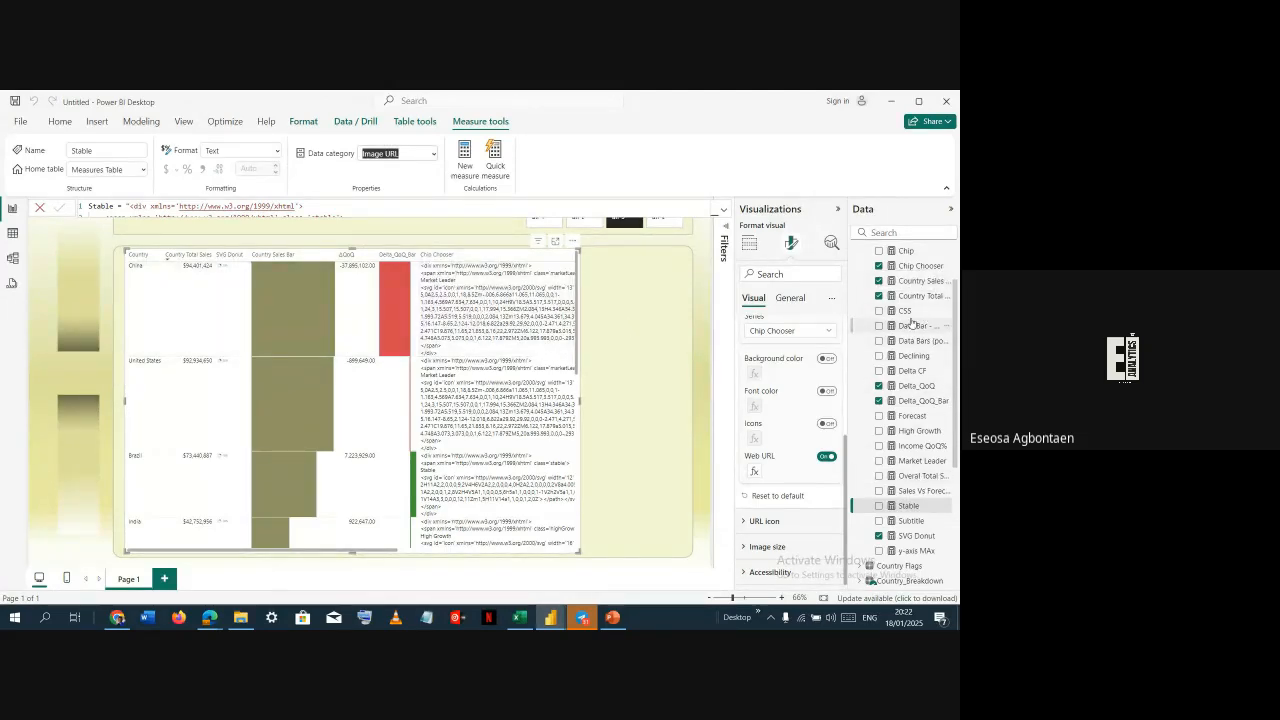
Switch the Chip measure's data category to Web URL and then back to Image URL
{"action": "scroll", "coordinate": [912, 321], "scroll_direction": "up", "scroll_amount": 2}
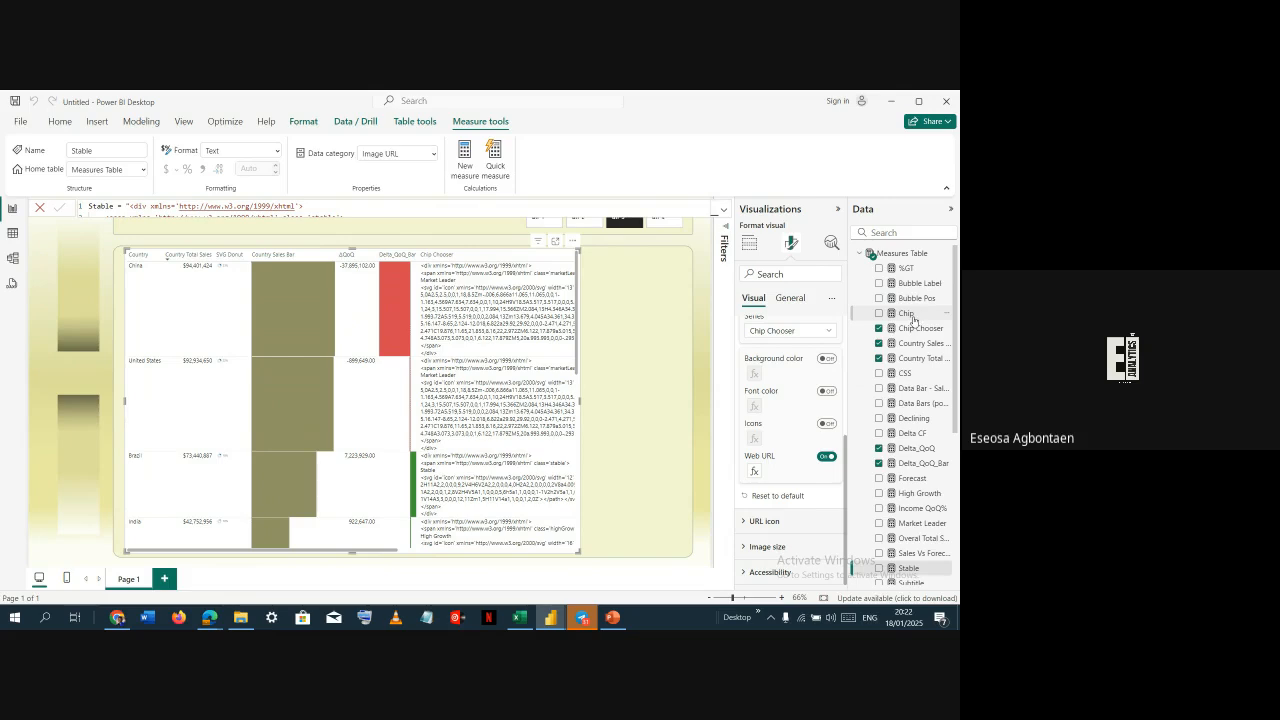
{"action": "left_click", "coordinate": [910, 316]}
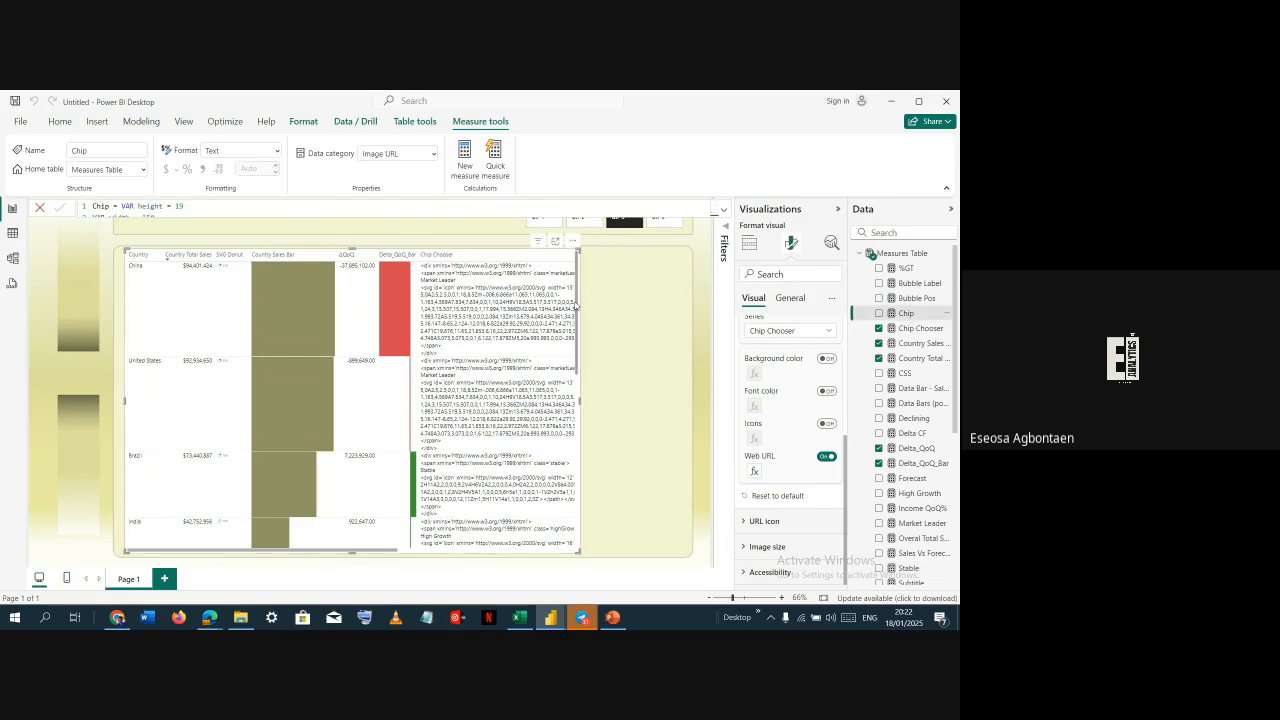
{"action": "left_click", "coordinate": [724, 210]}
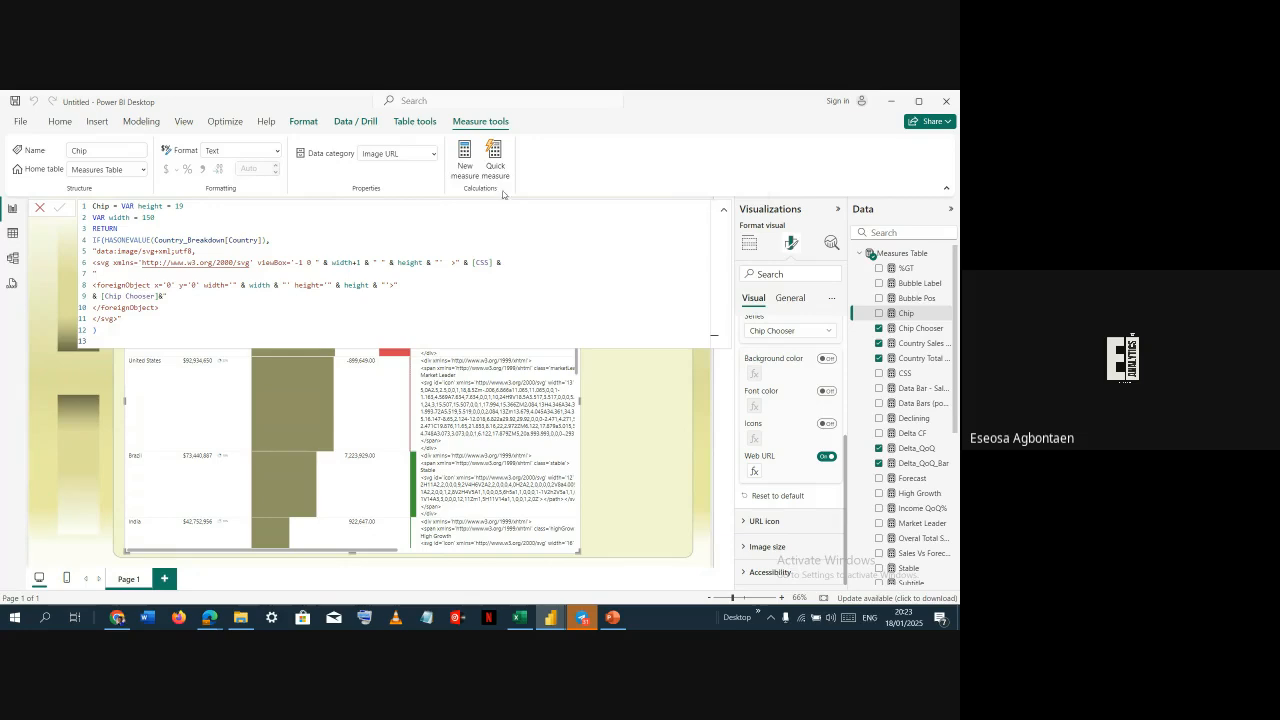
{"action": "left_click", "coordinate": [425, 153]}
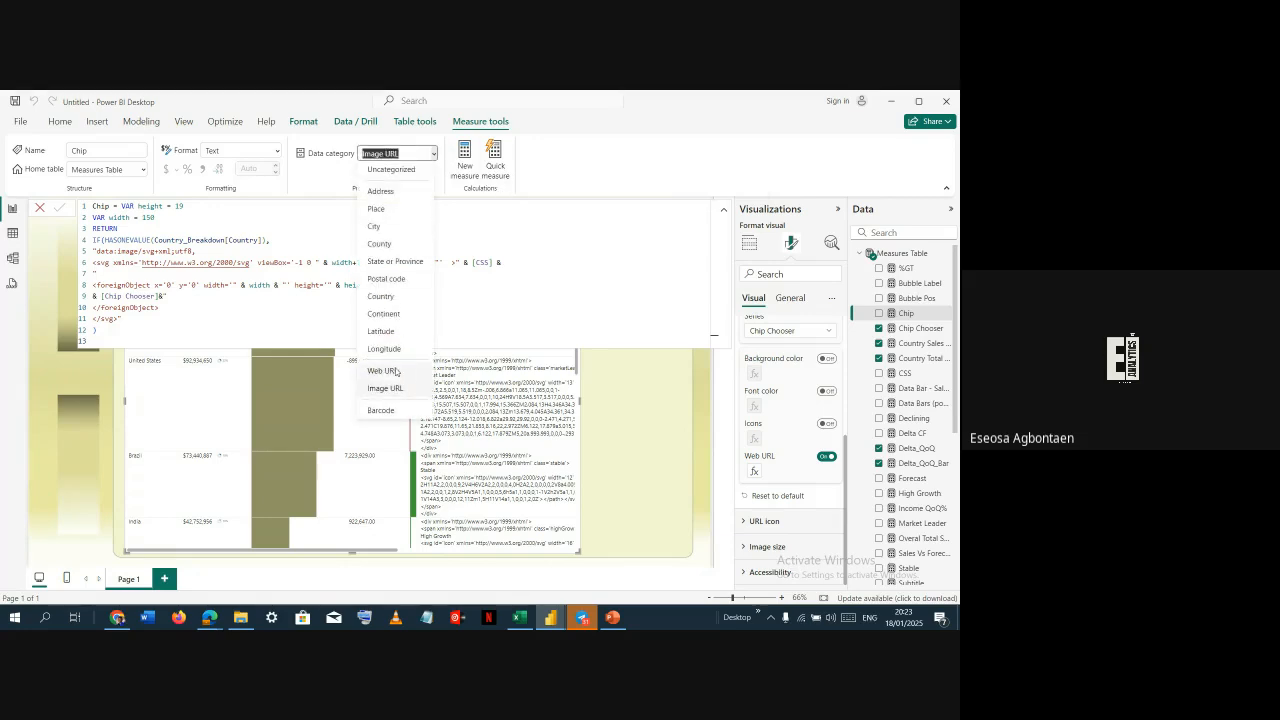
{"action": "left_click", "coordinate": [449, 168]}
{"action": "key", "text": "Up"}
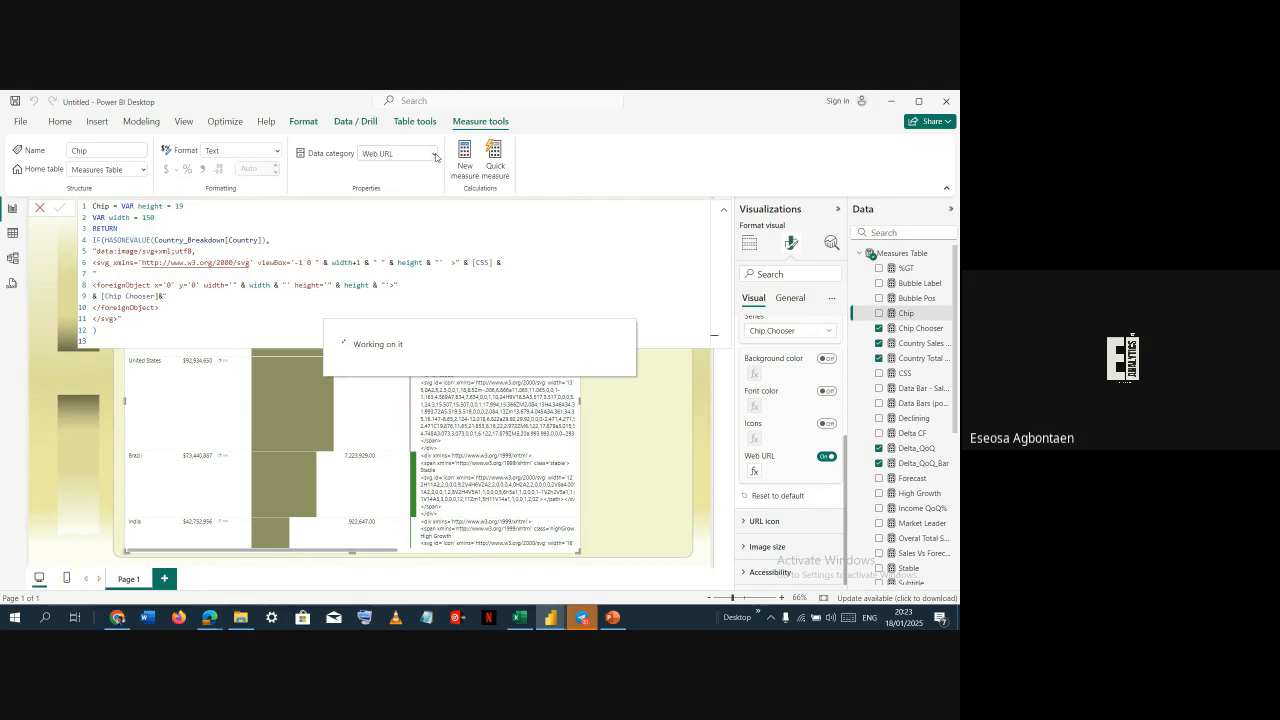
{"action": "left_click", "coordinate": [434, 154]}
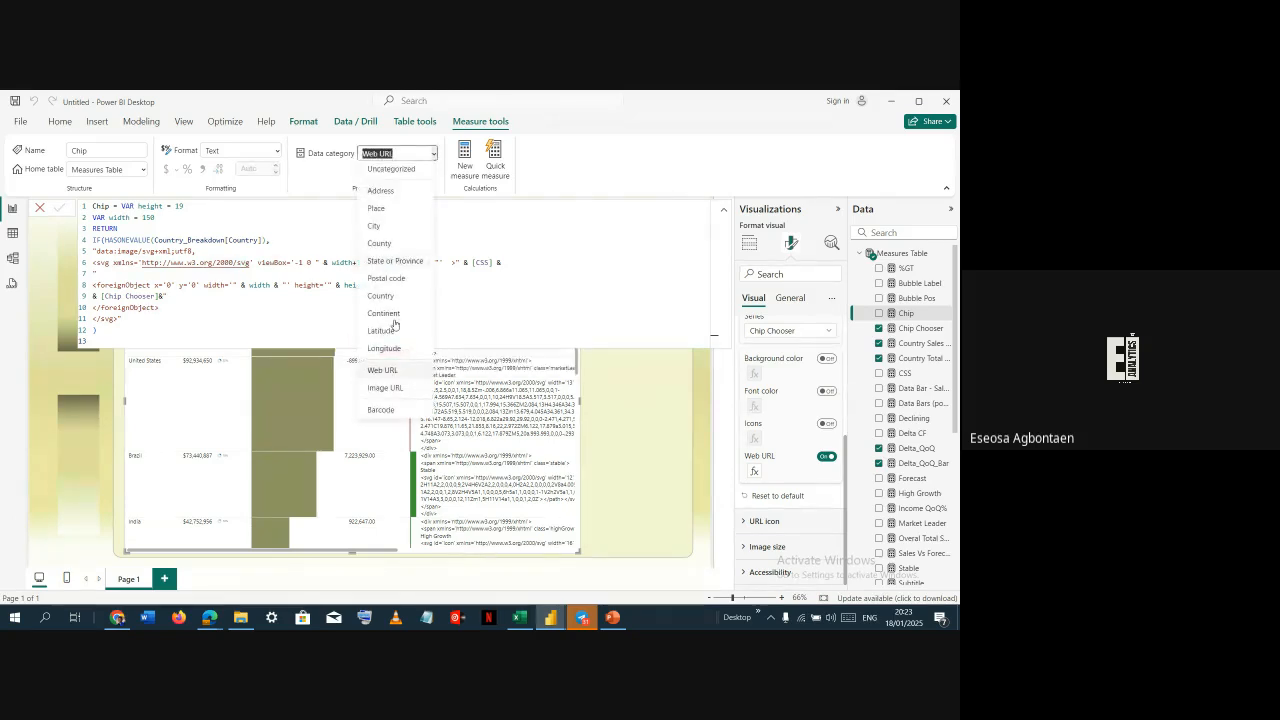
{"action": "left_click", "coordinate": [404, 394]}
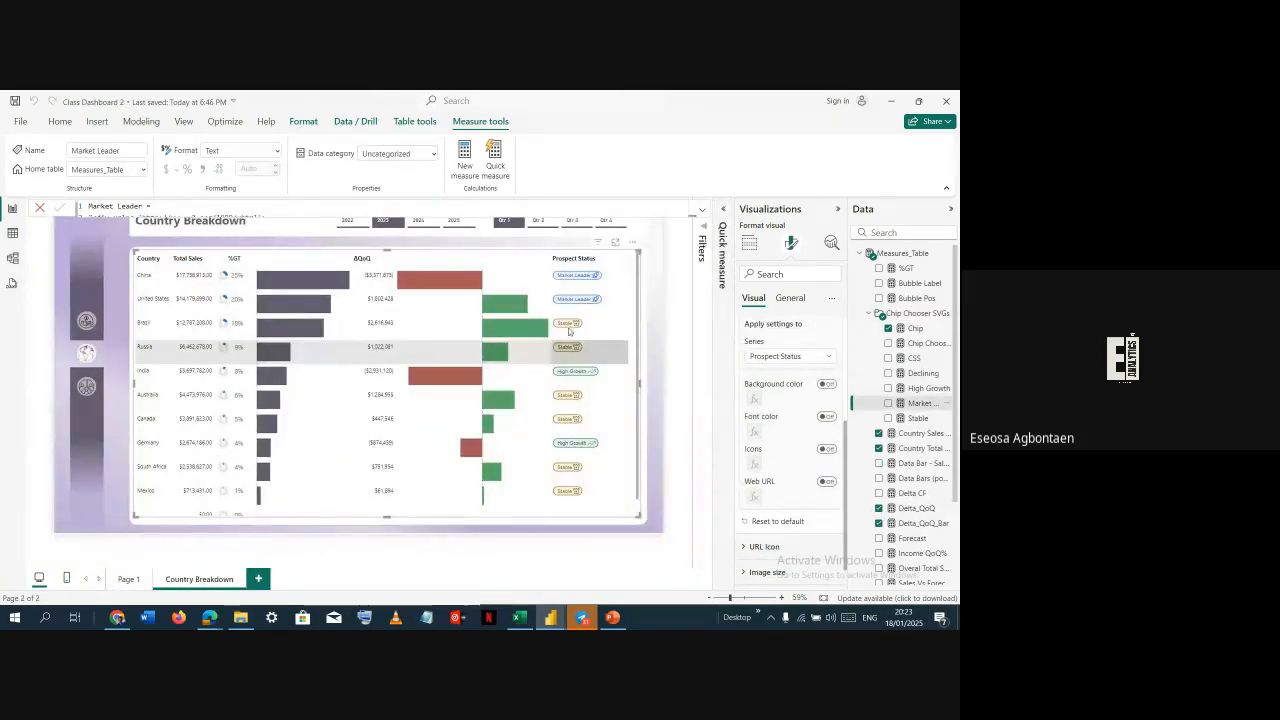
Remove the Chip Chooser field from the table visual
{"action": "left_click", "coordinate": [749, 243]}
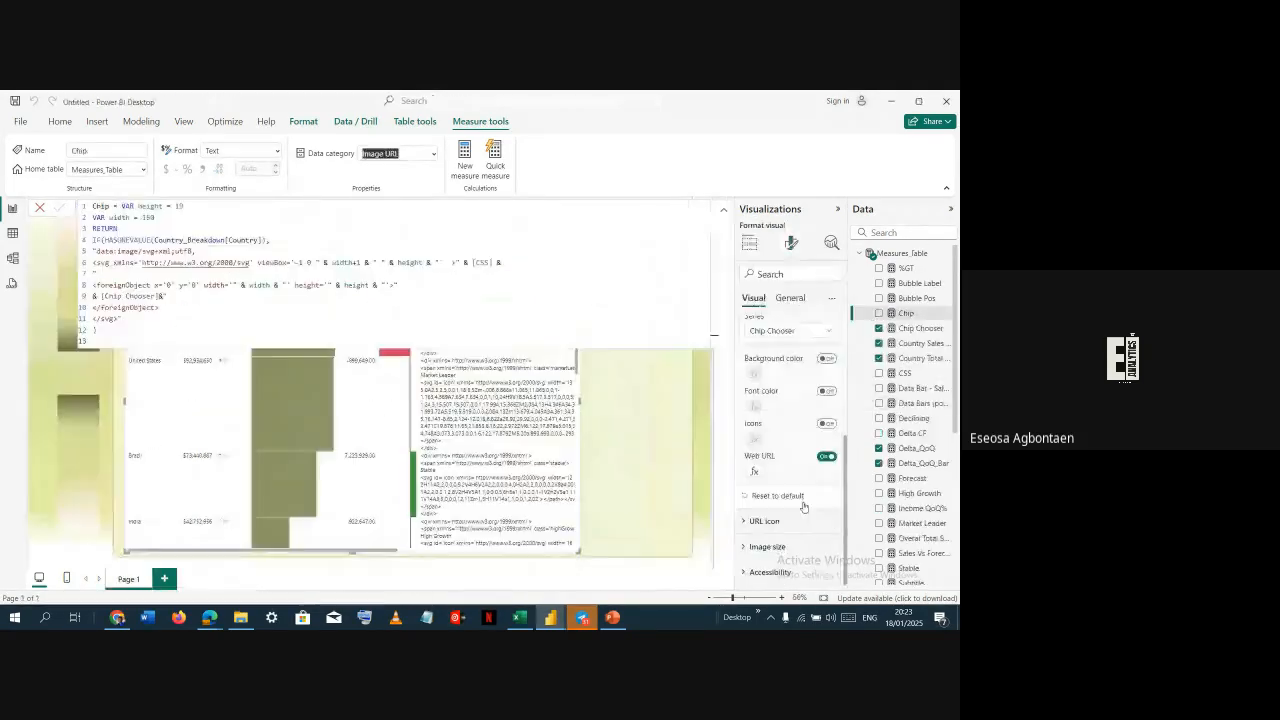
{"action": "left_click", "coordinate": [724, 209]}
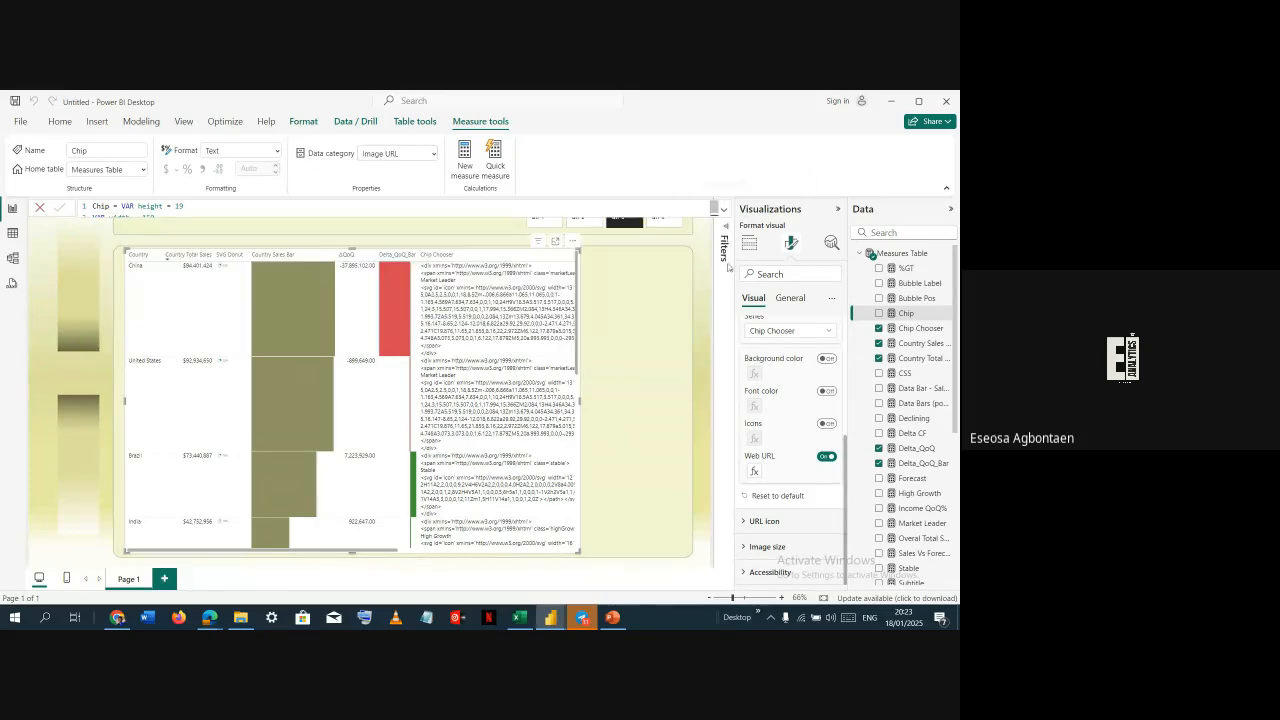
{"action": "left_click", "coordinate": [879, 328]}
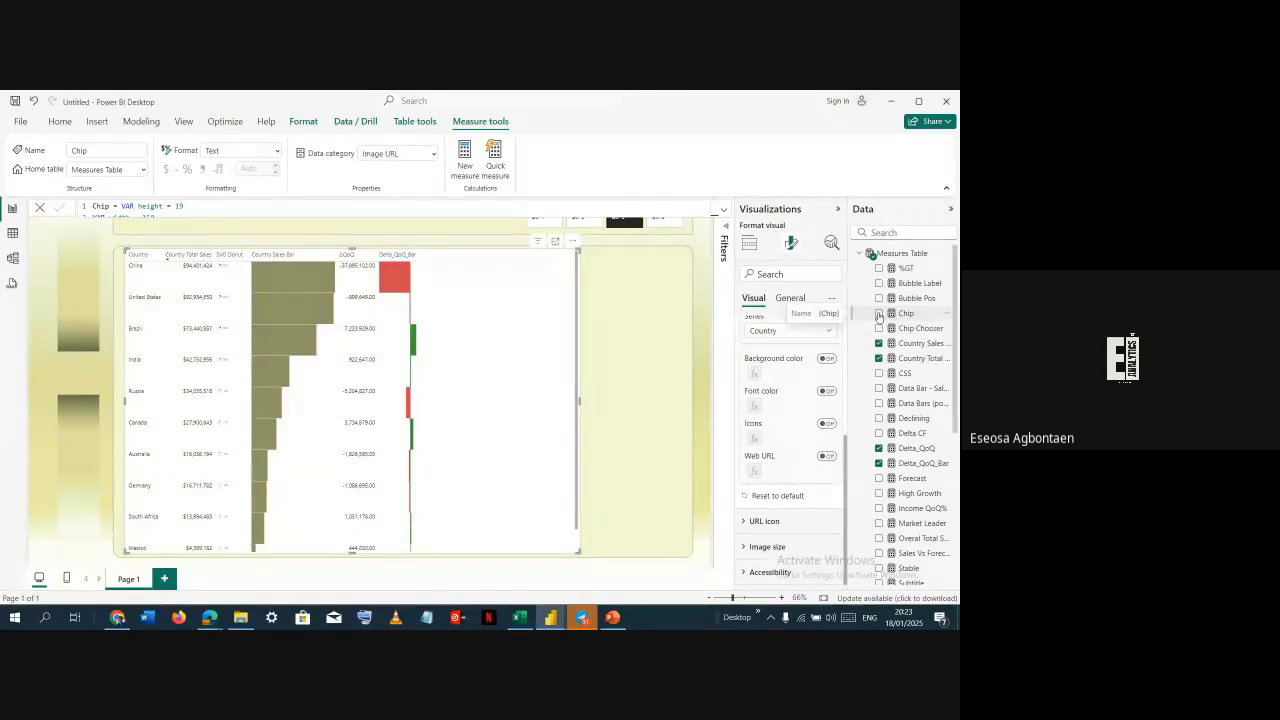
Add the Chip measure to the country table visual and narrow the table
{"action": "left_click", "coordinate": [879, 314]}
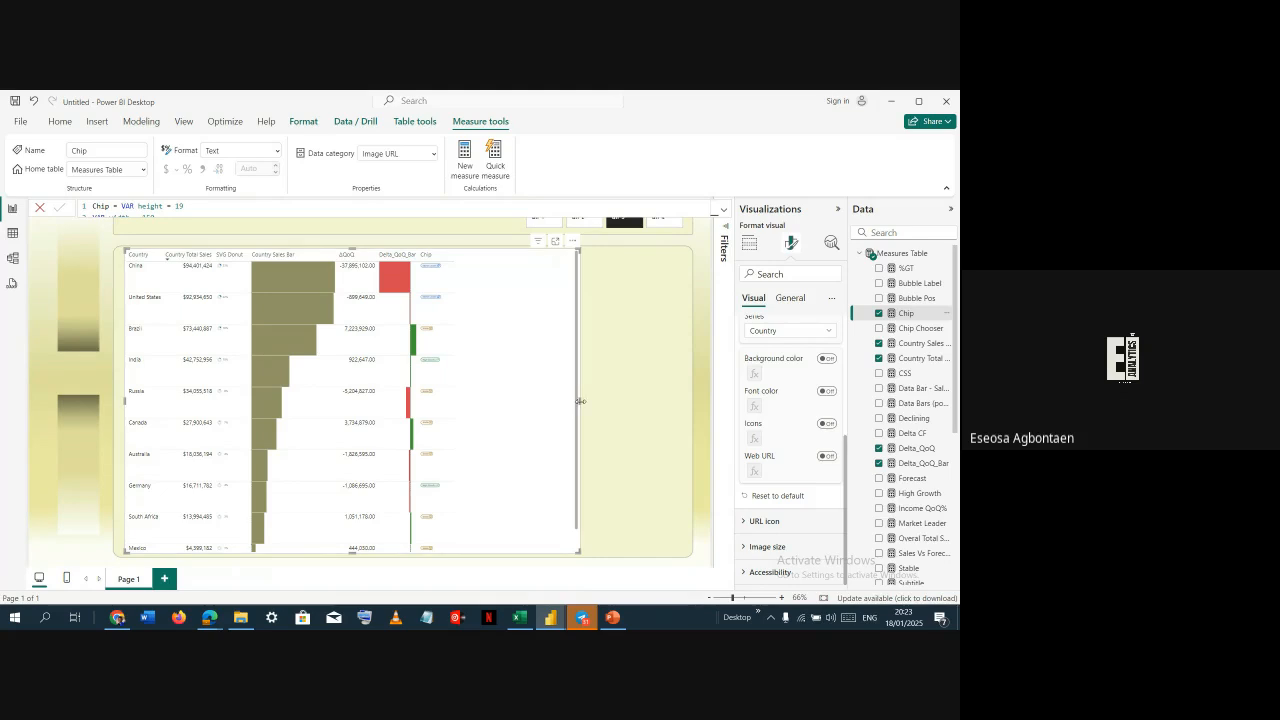
{"action": "left_click_drag", "start_coordinate": [580, 401], "coordinate": [482, 383]}
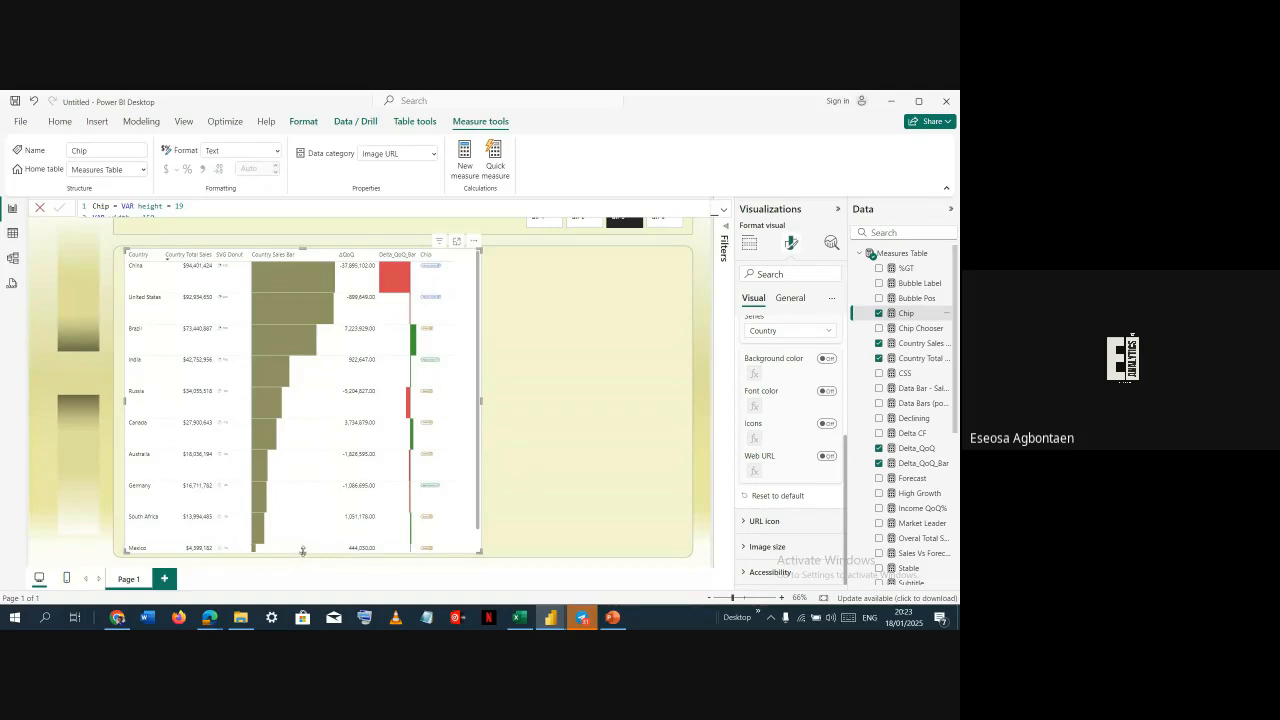
{"action": "left_click_drag", "start_coordinate": [303, 551], "coordinate": [305, 549]}
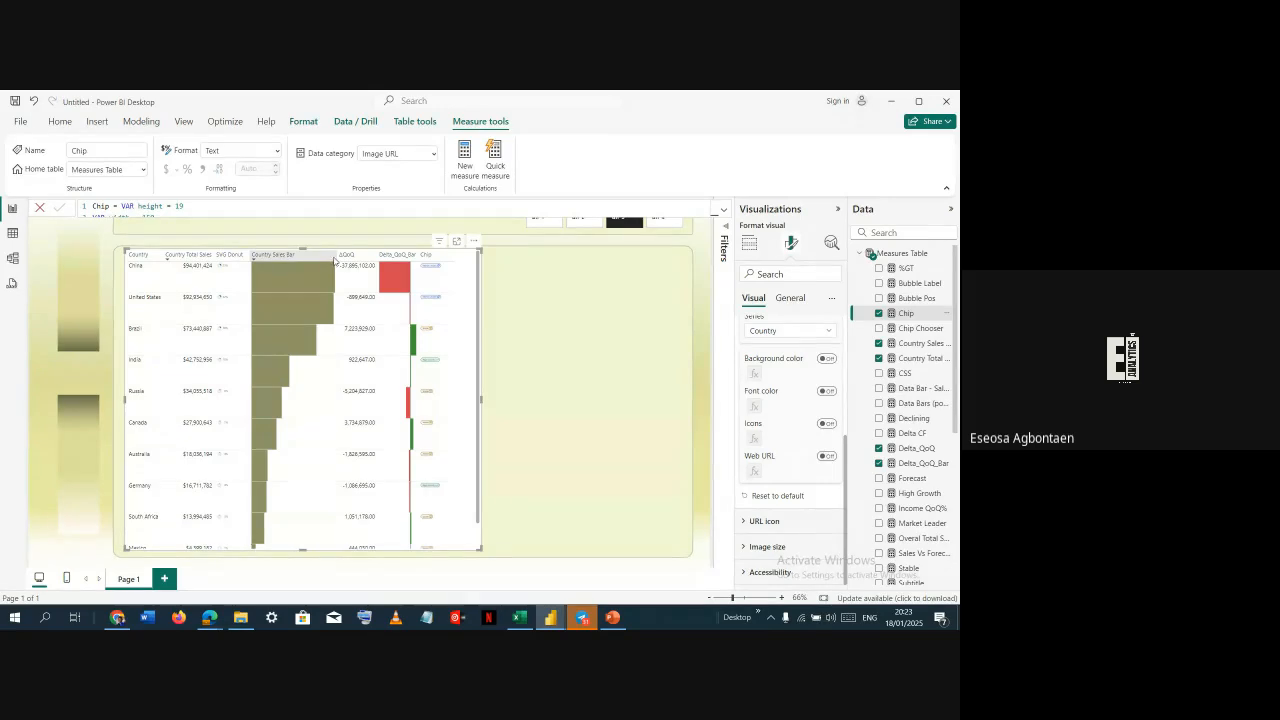
Widen the Country Sales Bar and Delta_QoQ_Bar columns and stretch the table wider across the canvas
{"action": "left_click_drag", "start_coordinate": [335, 256], "coordinate": [387, 258]}
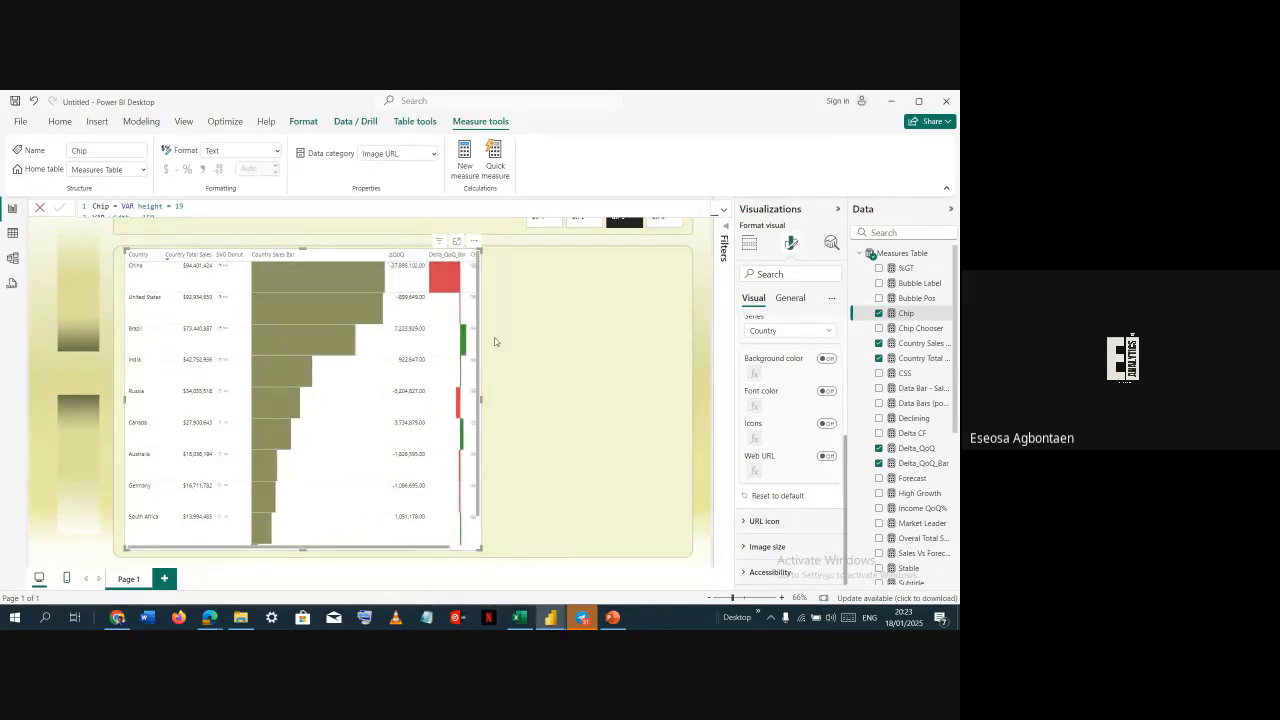
{"action": "left_click_drag", "start_coordinate": [484, 403], "coordinate": [584, 412]}
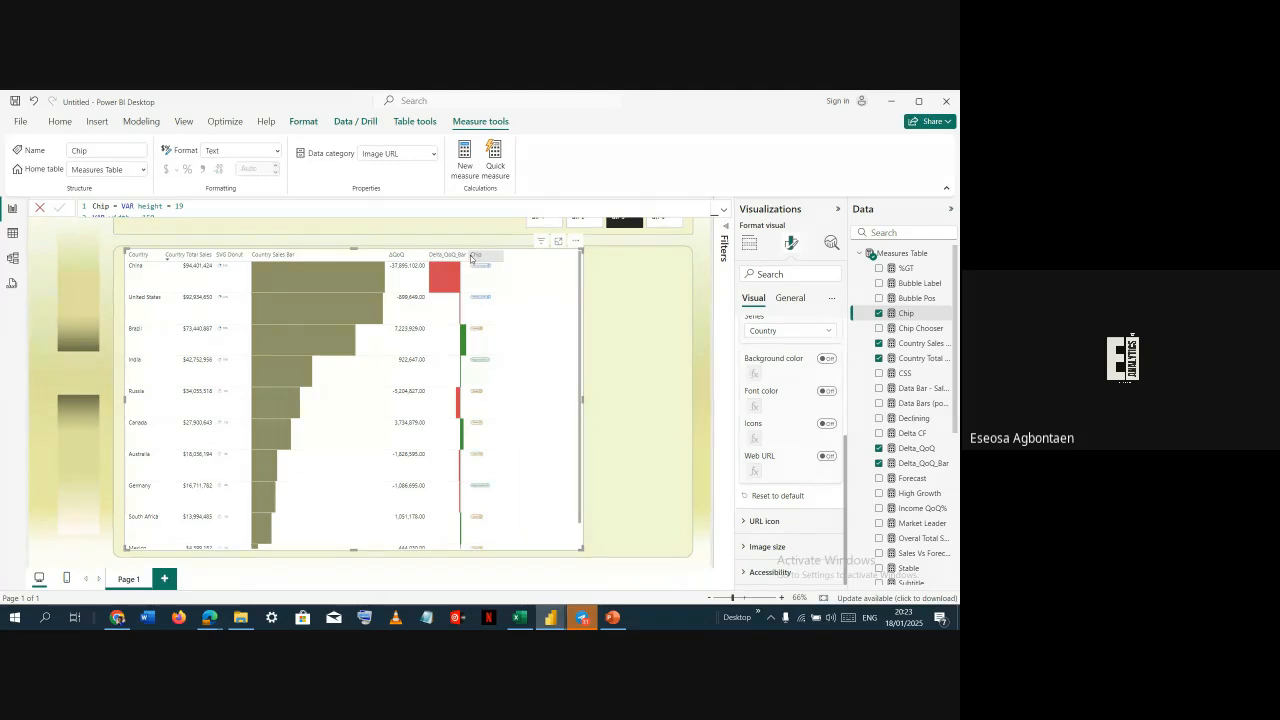
{"action": "left_click_drag", "start_coordinate": [471, 258], "coordinate": [517, 262]}
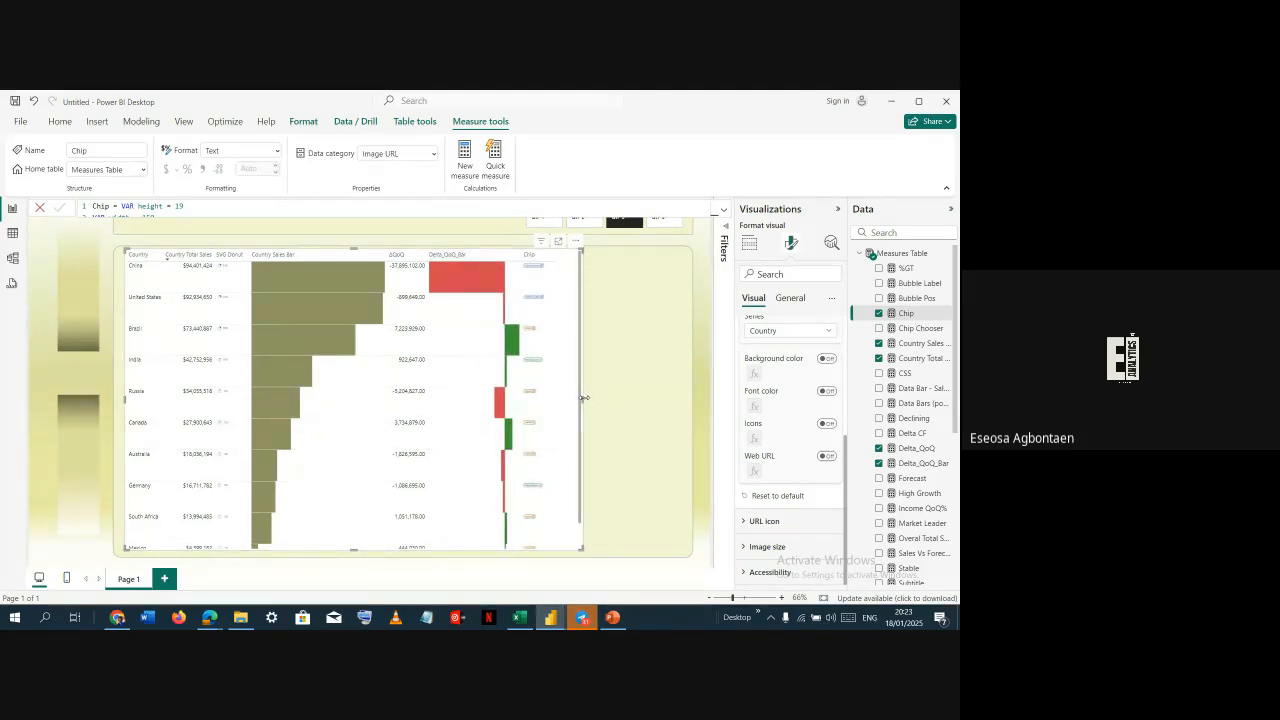
{"action": "left_click_drag", "start_coordinate": [583, 398], "coordinate": [682, 402]}
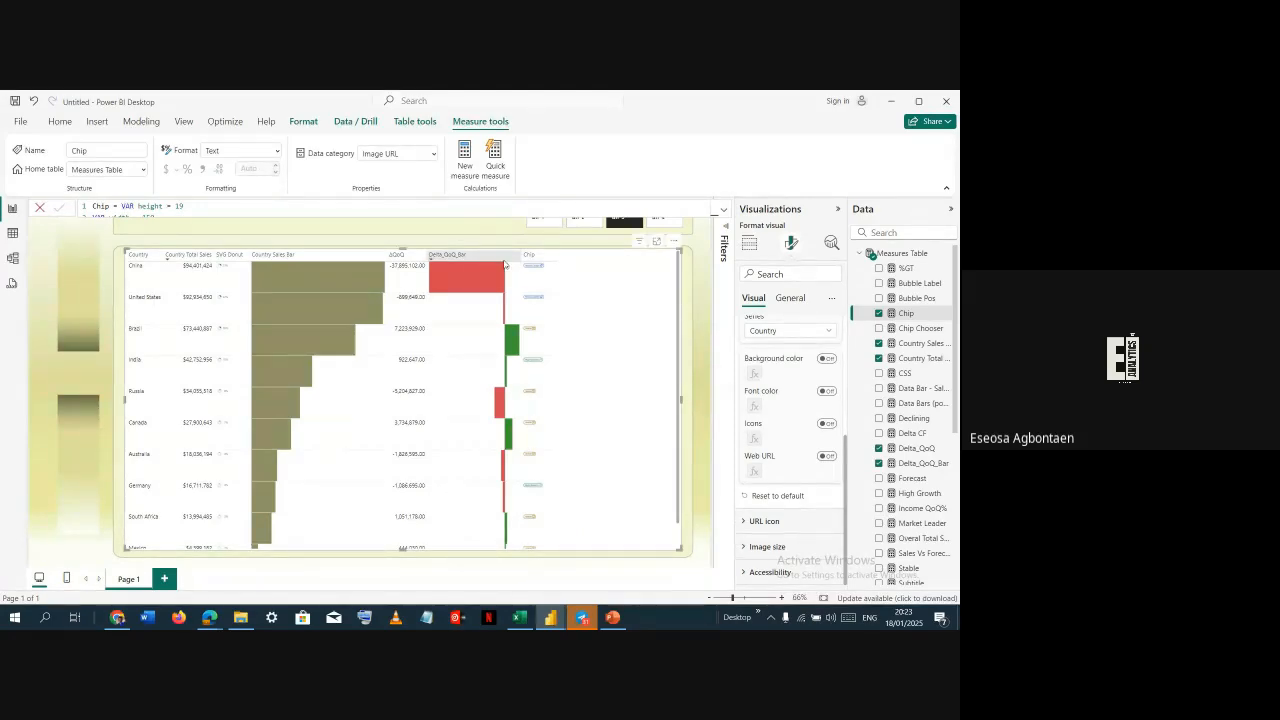
{"action": "left_click_drag", "start_coordinate": [520, 262], "coordinate": [557, 273]}
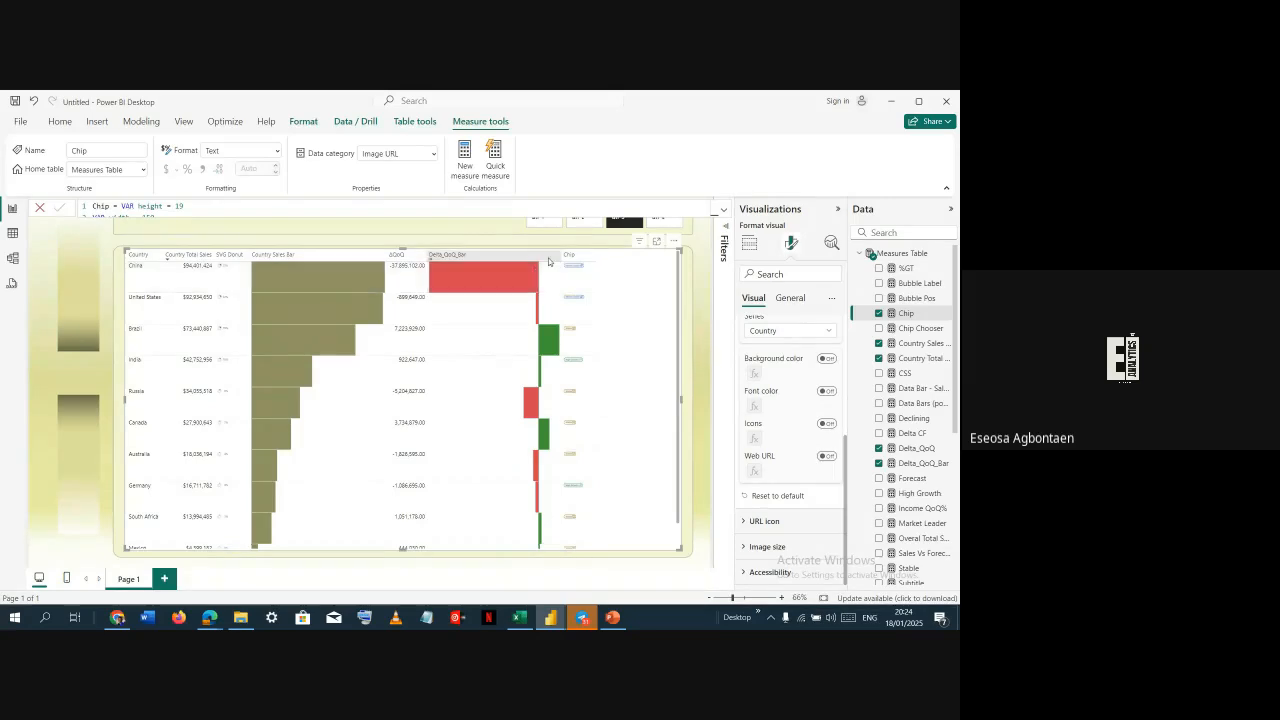
Set the table's image size width to 150 px
{"action": "scroll", "coordinate": [785, 412], "scroll_direction": "up", "scroll_amount": 2}
{"action": "scroll", "coordinate": [798, 536], "scroll_direction": "down", "scroll_amount": 2}
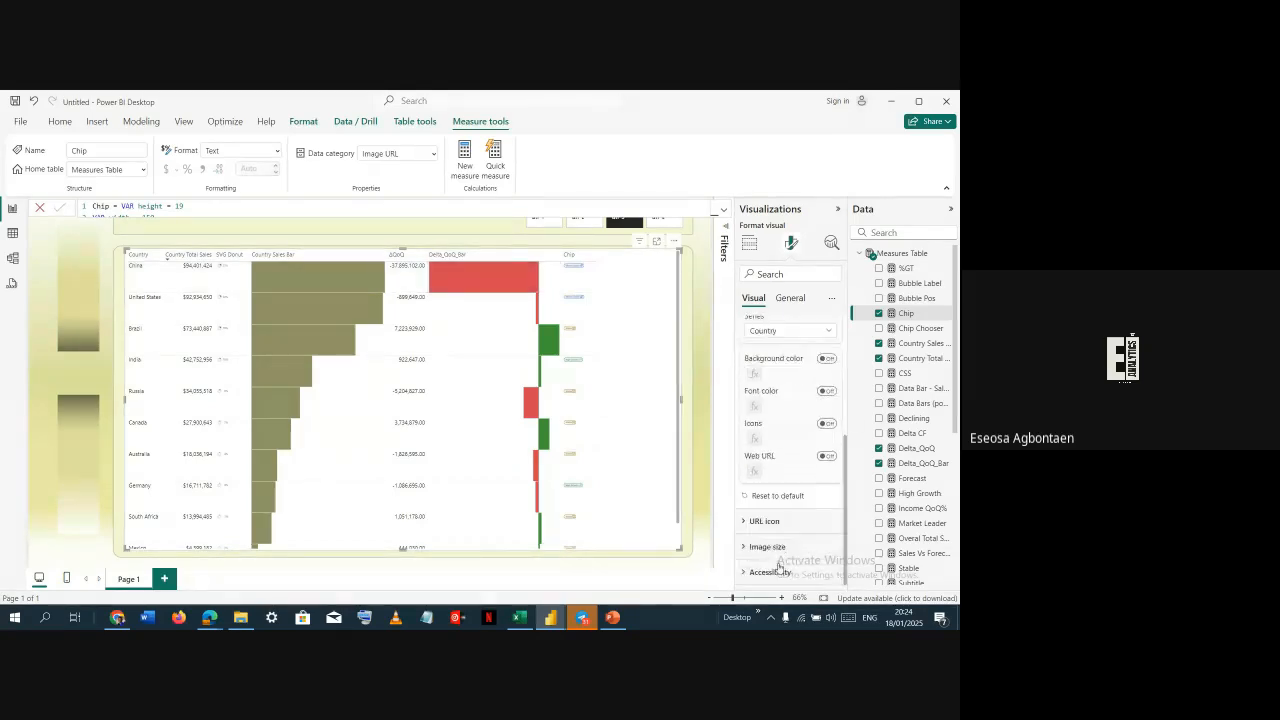
{"action": "left_click", "coordinate": [781, 552]}
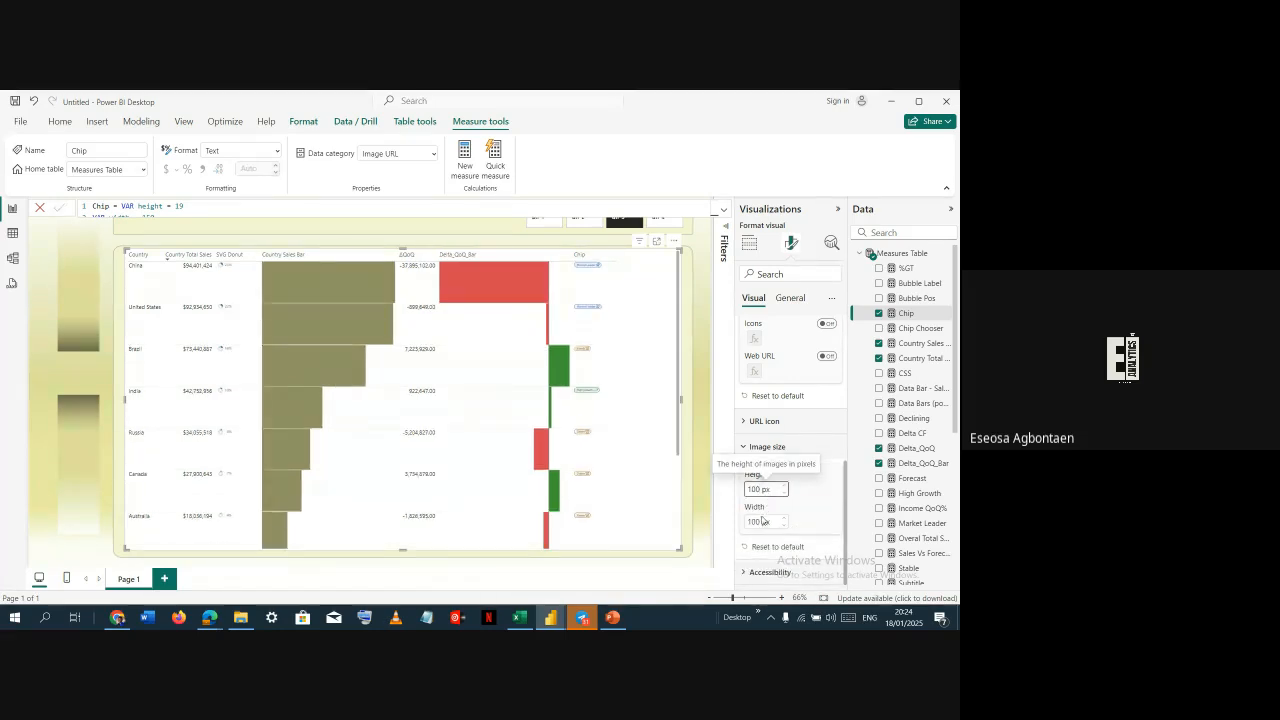
{"action": "left_click", "coordinate": [762, 520]}
{"action": "type", "text": "200"}
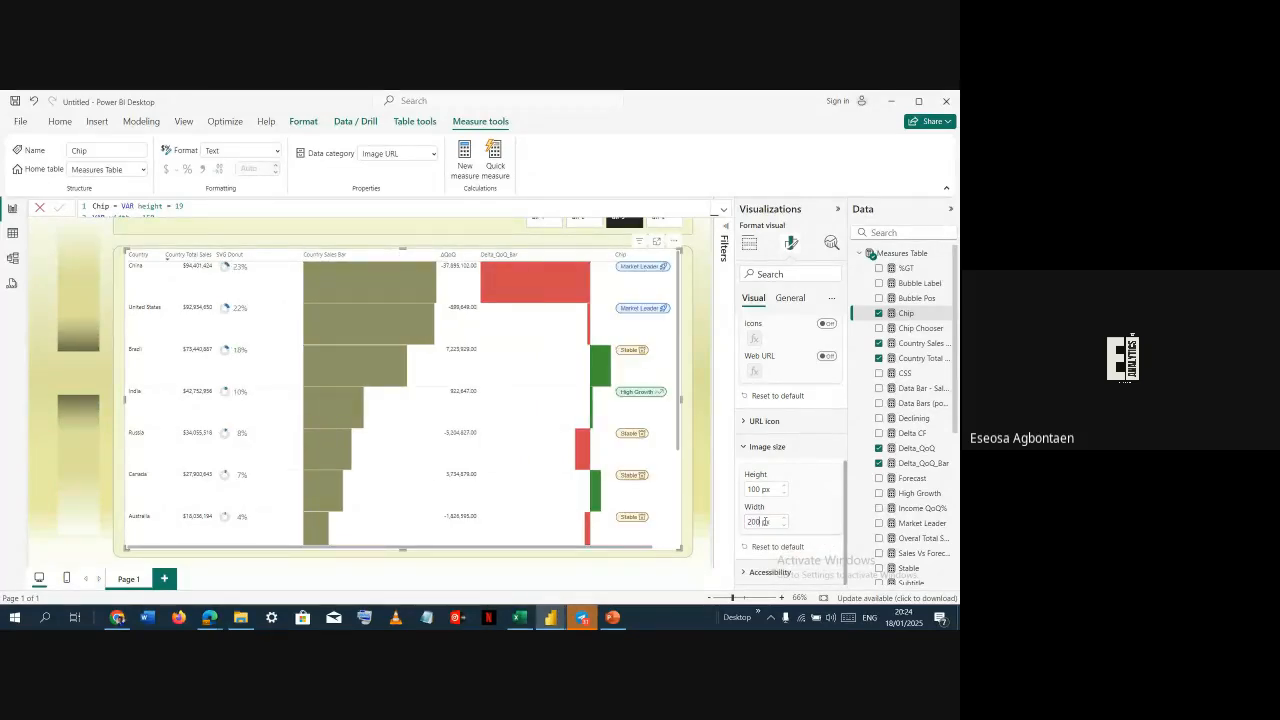
{"action": "key", "text": "BackSpace"}
{"action": "key", "text": "BackSpace"}
{"action": "key", "text": "BackSpace"}
{"action": "type", "text": "150"}
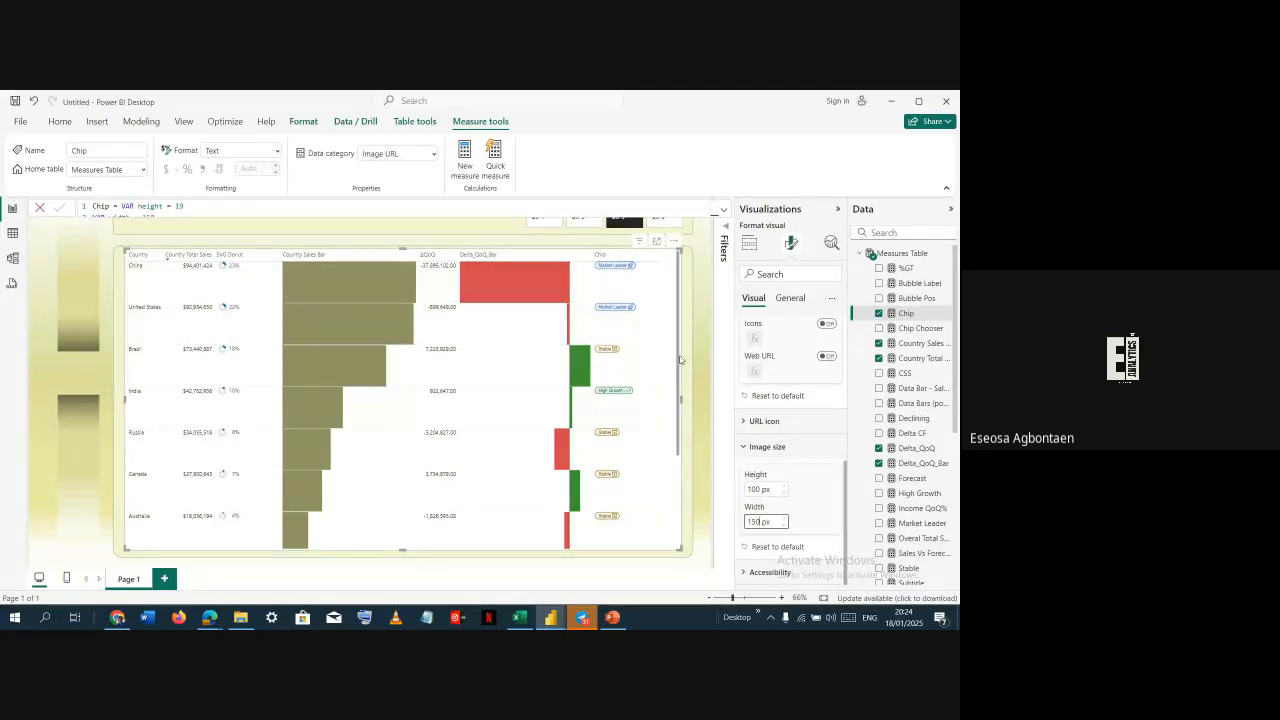
Review the table's cell elements, image size and accessibility format settings
{"action": "left_click", "coordinate": [339, 235]}
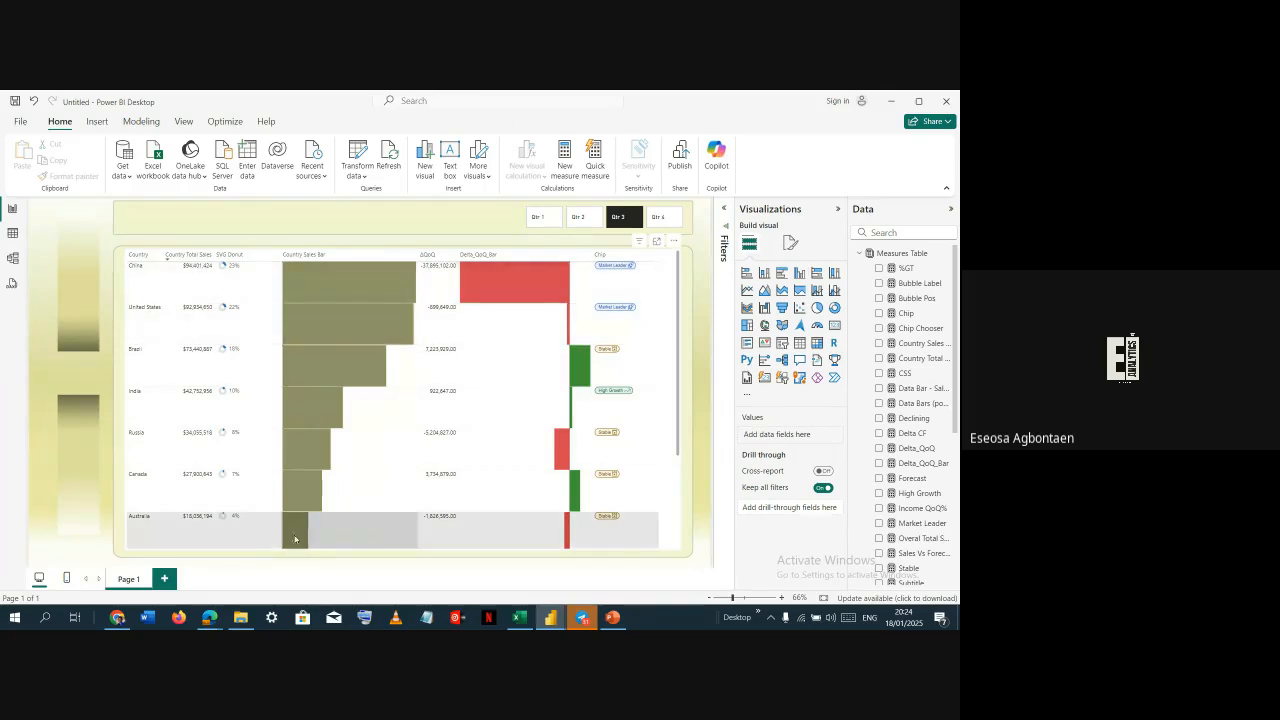
{"action": "left_click", "coordinate": [675, 386]}
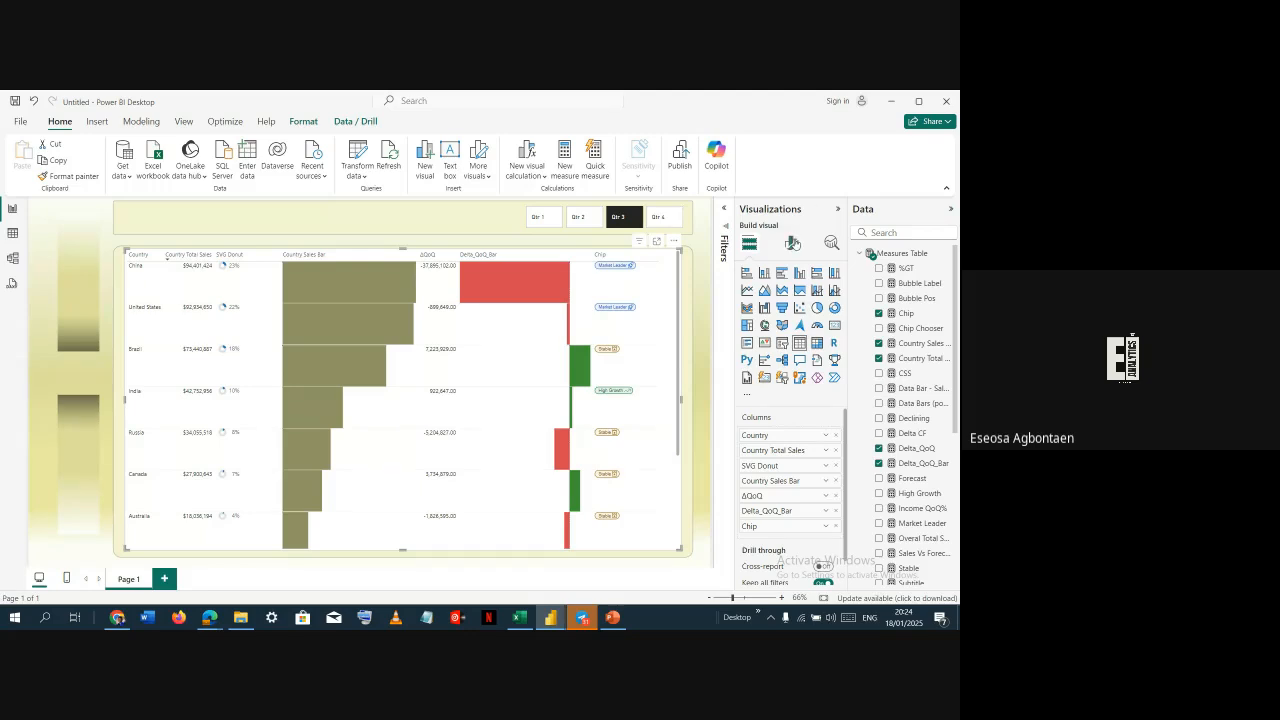
{"action": "left_click", "coordinate": [792, 243]}
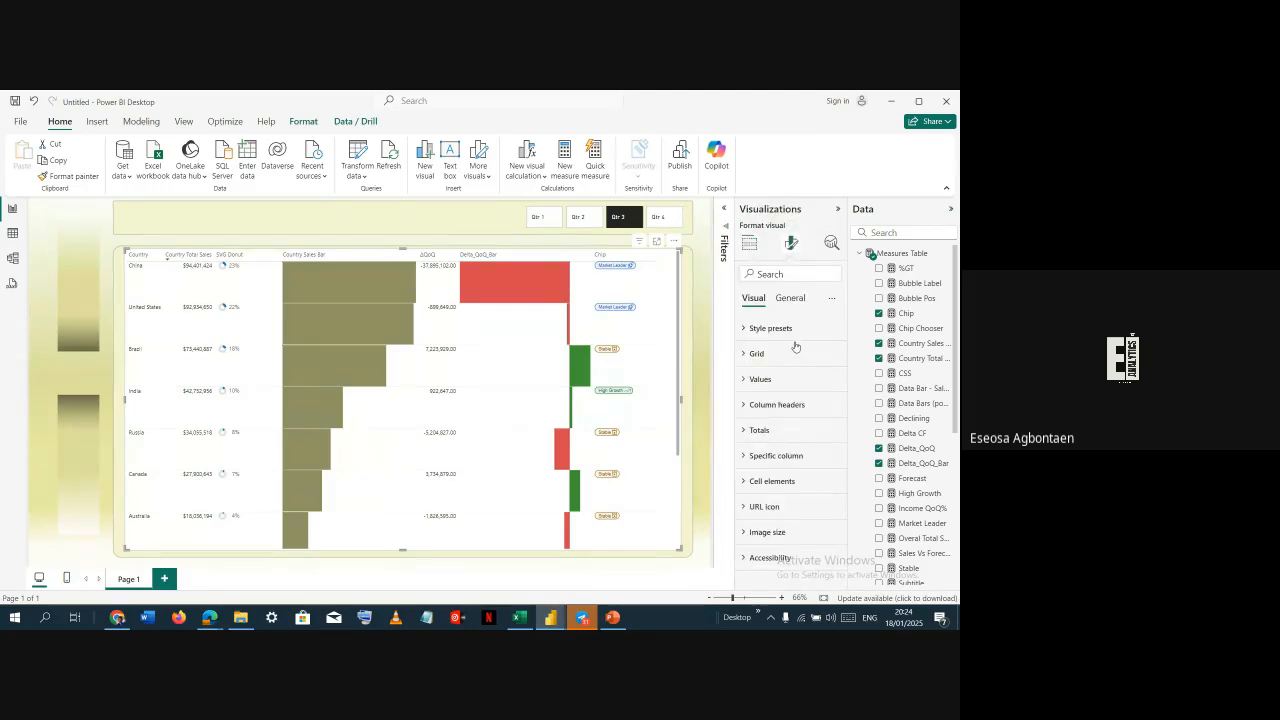
{"action": "left_click", "coordinate": [752, 481]}
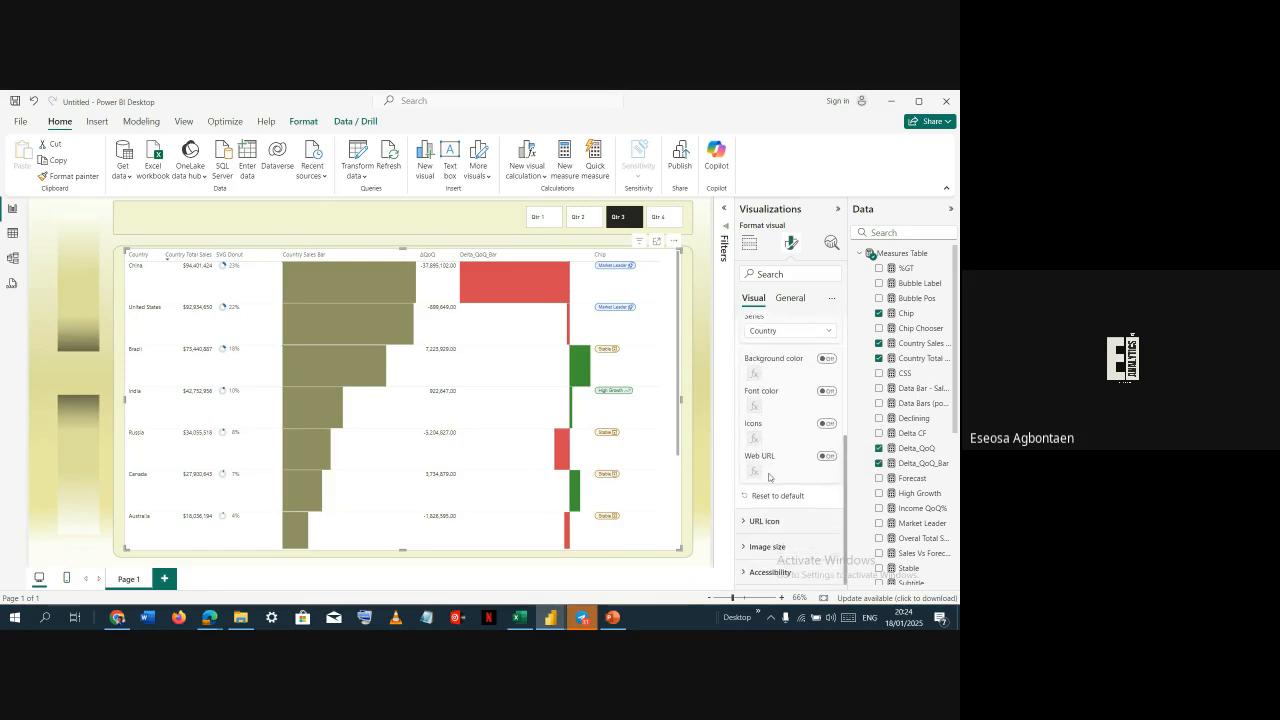
{"action": "left_click", "coordinate": [770, 571]}
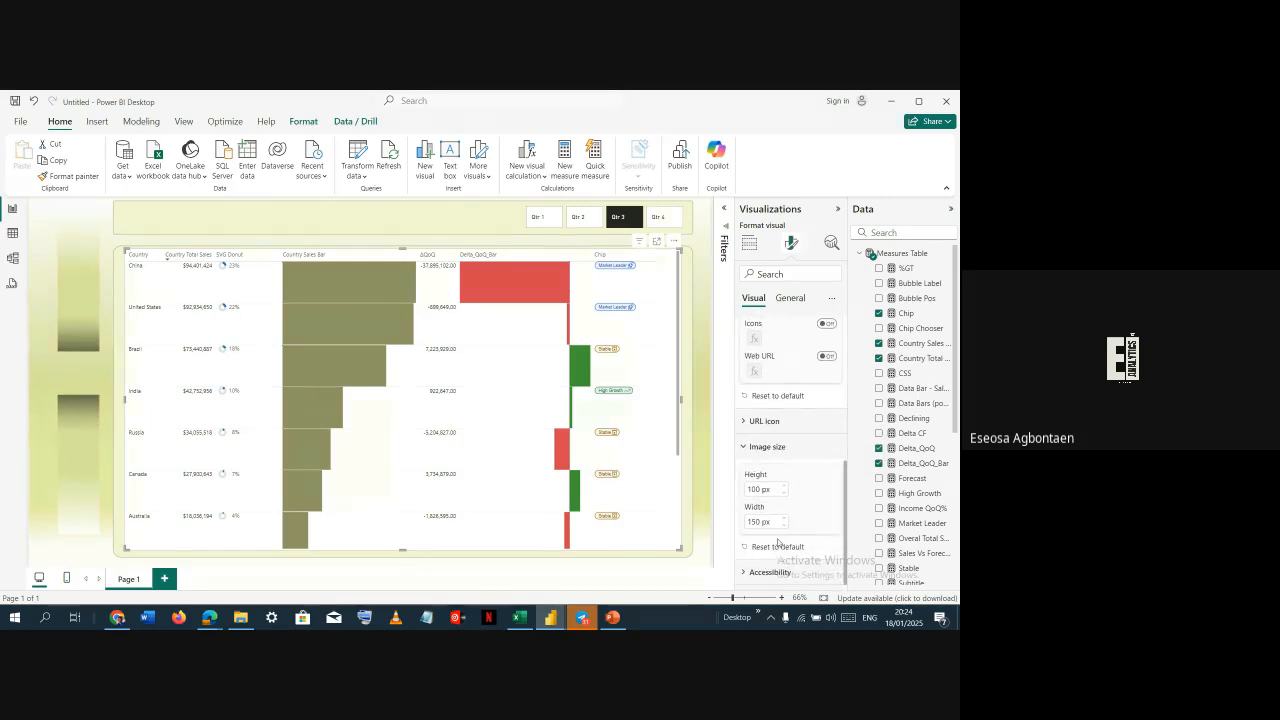
{"action": "left_click", "coordinate": [772, 570]}
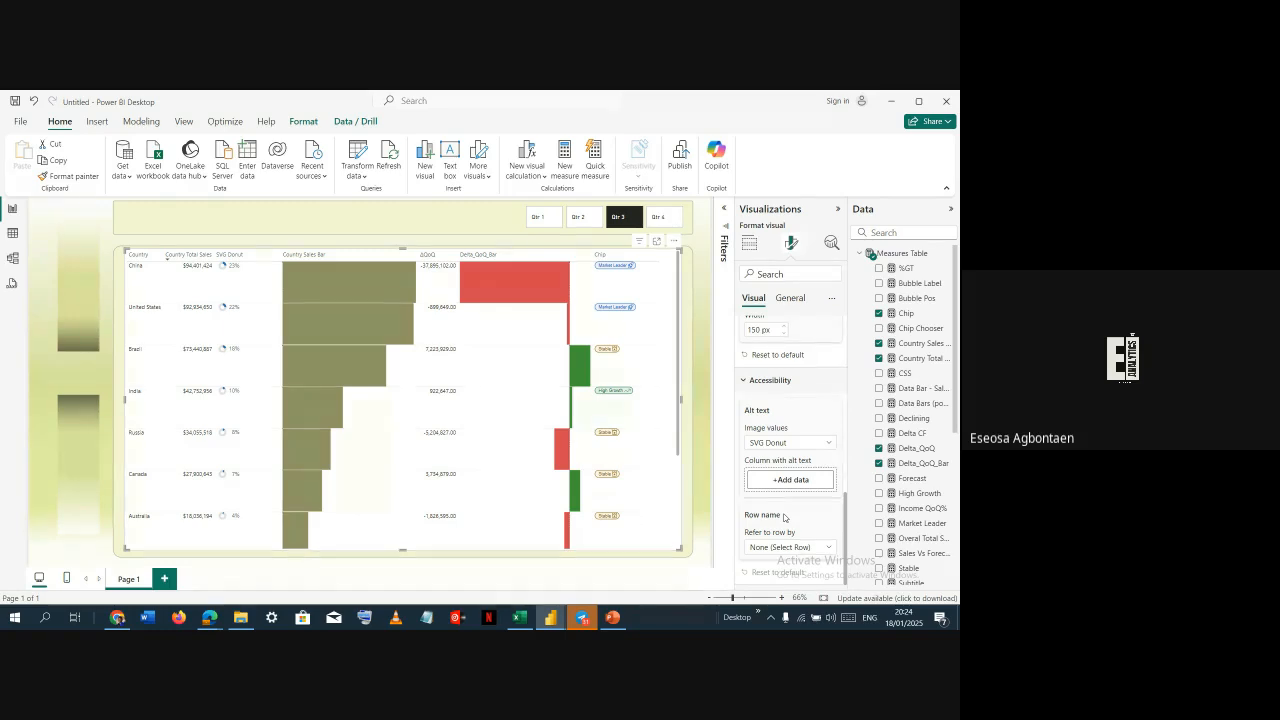
{"action": "scroll", "coordinate": [786, 398], "scroll_direction": "up", "scroll_amount": 5}
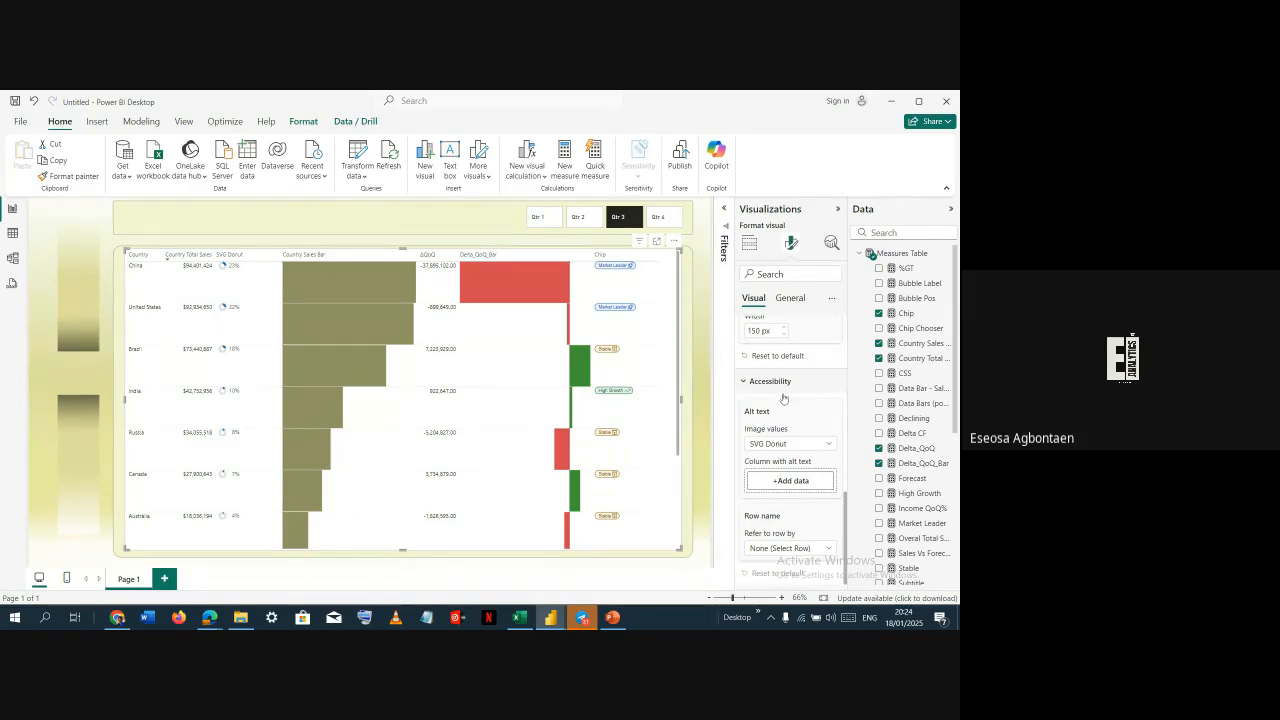
{"action": "scroll", "coordinate": [784, 398], "scroll_direction": "up", "scroll_amount": 5}
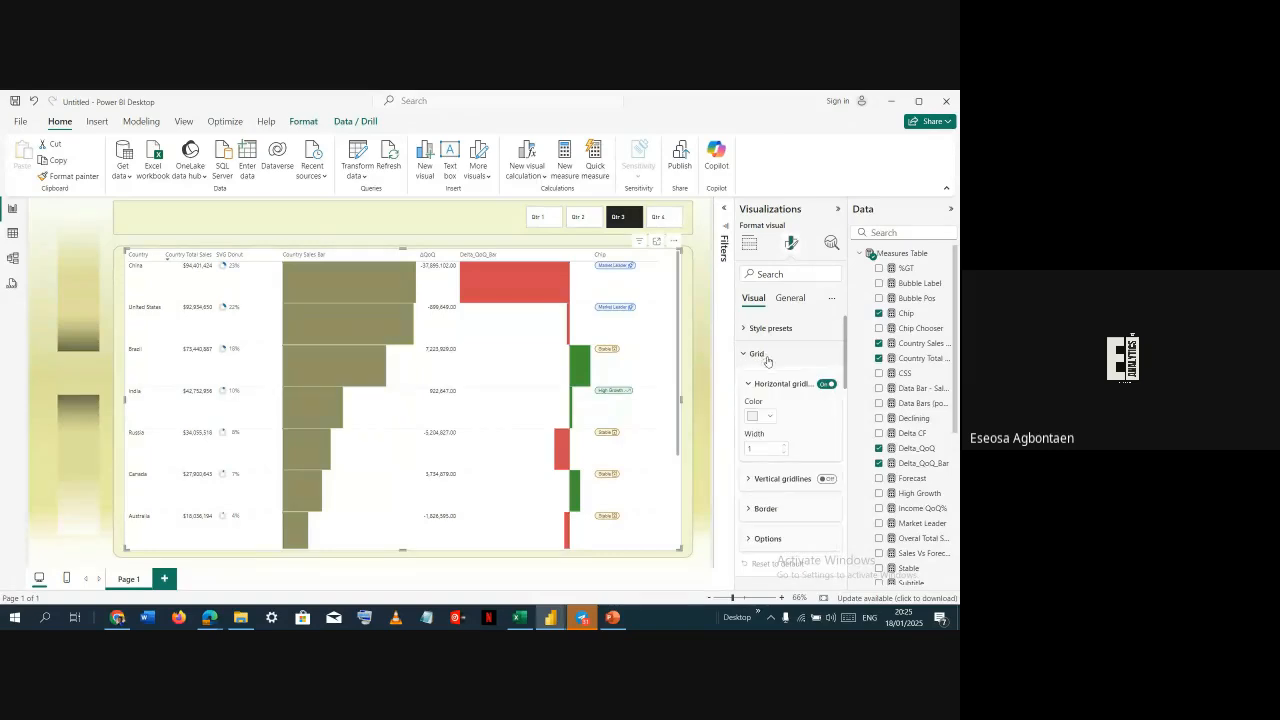
Set the table's horizontal gridlines width to 10
{"action": "left_click", "coordinate": [829, 385]}
{"action": "left_click", "coordinate": [829, 385]}
{"action": "left_click", "coordinate": [784, 448]}
{"action": "left_click", "coordinate": [784, 448]}
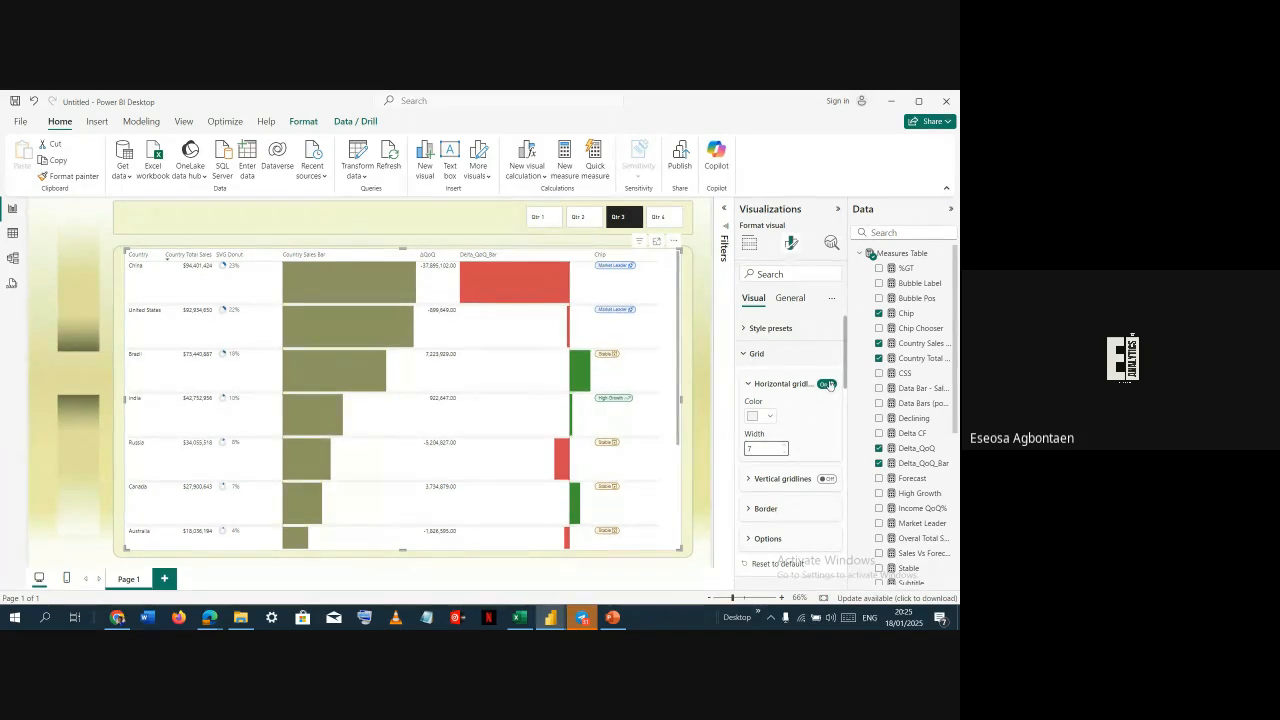
{"action": "left_click", "coordinate": [752, 416]}
{"action": "left_click", "coordinate": [761, 361]}
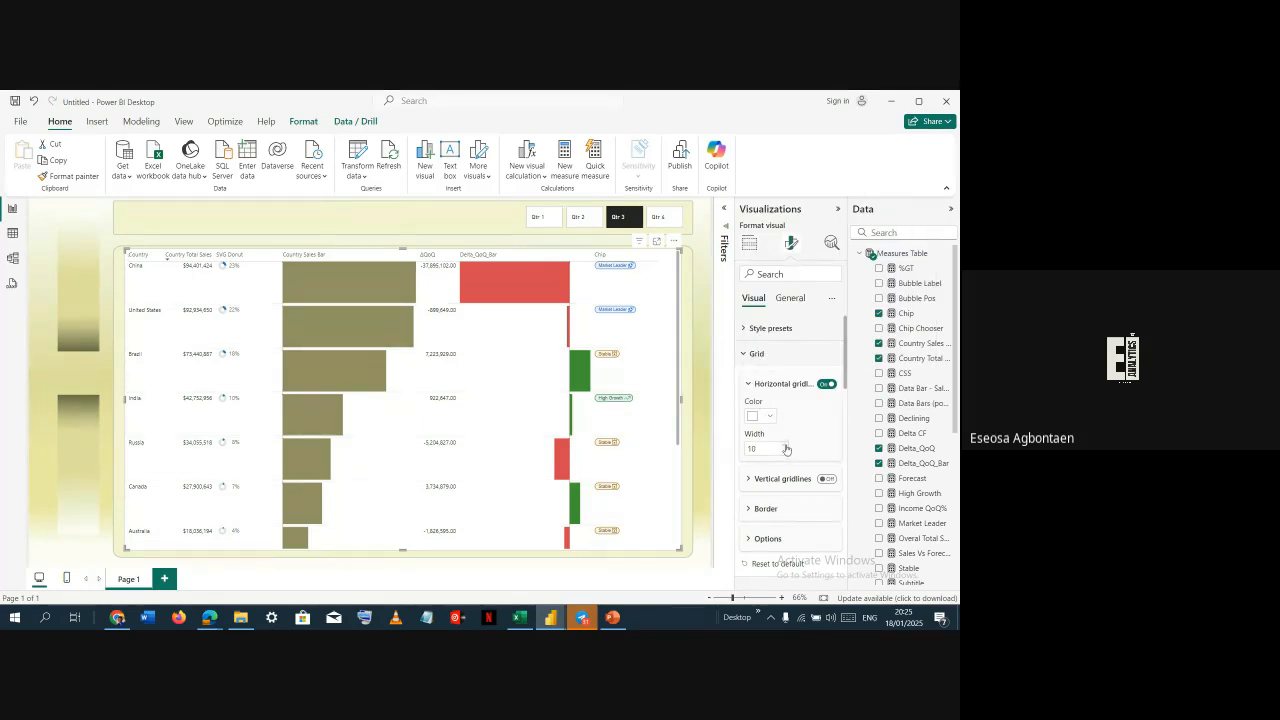
{"action": "left_click", "coordinate": [786, 446]}
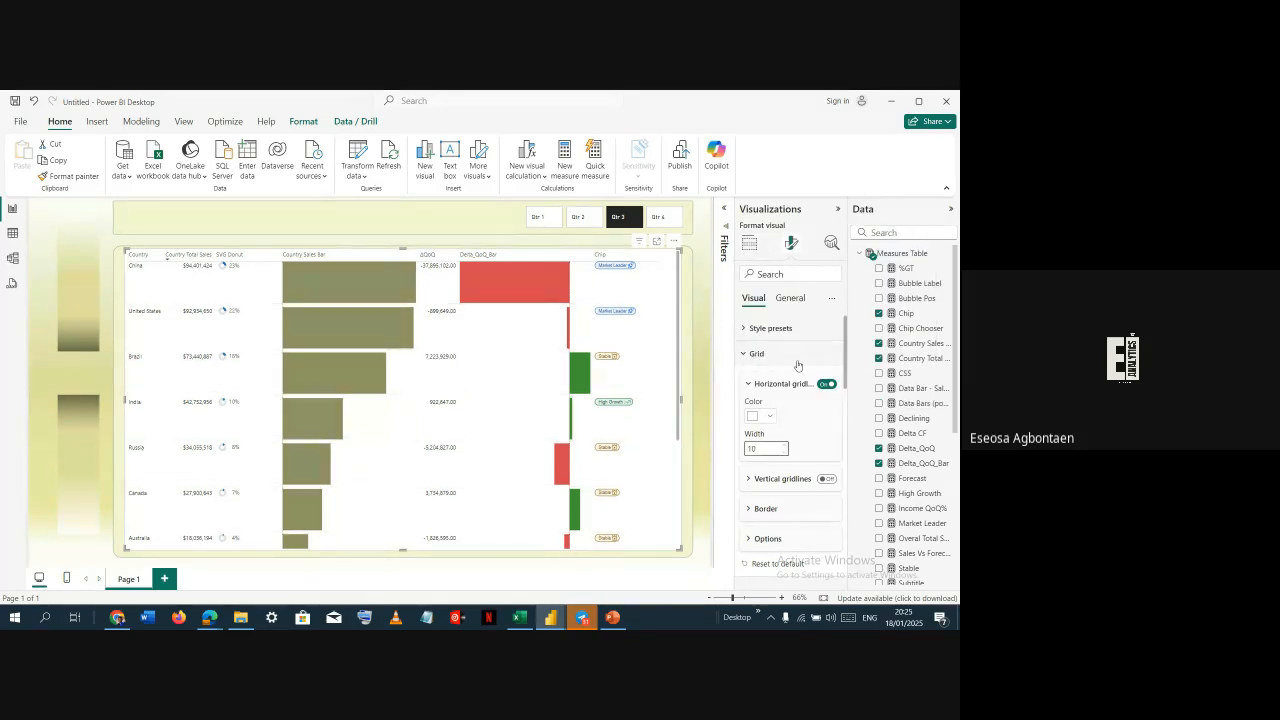
{"action": "left_click", "coordinate": [764, 388]}
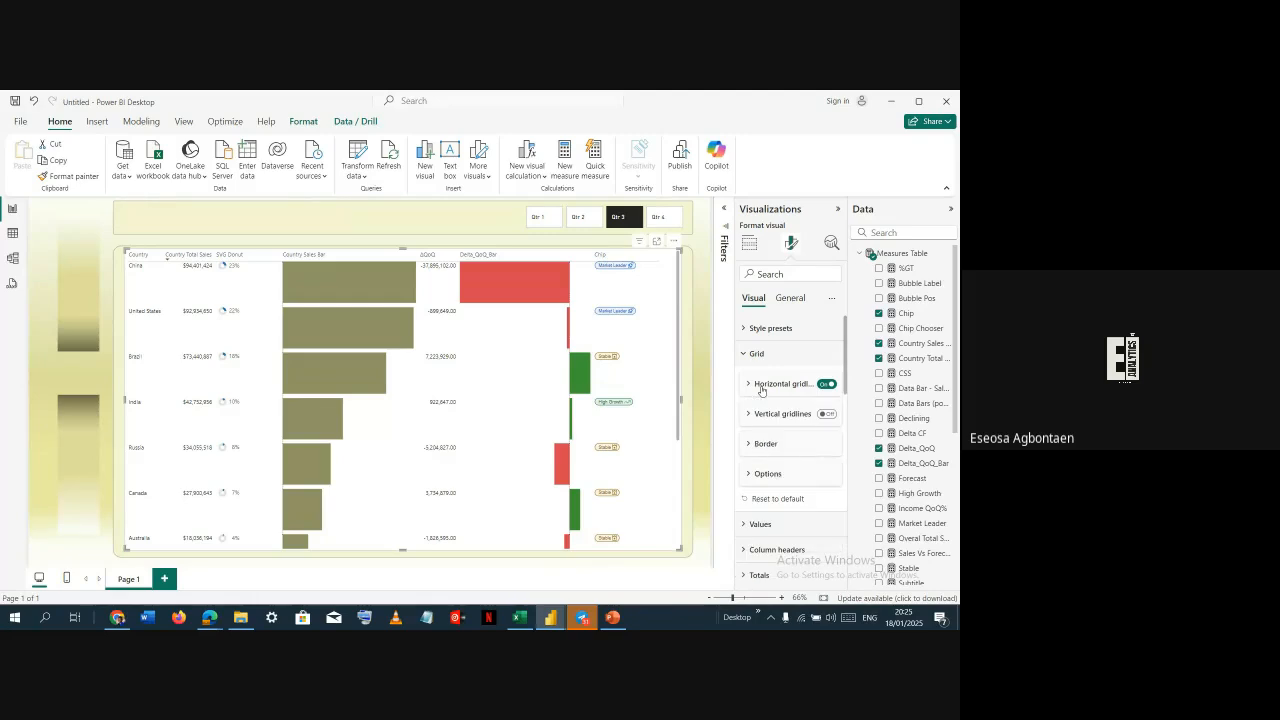
Set the table's row padding to 8 and global font size to 9 in Options
{"action": "left_click", "coordinate": [782, 451]}
{"action": "left_click", "coordinate": [767, 445]}
{"action": "scroll", "coordinate": [768, 440], "scroll_direction": "down", "scroll_amount": 1}
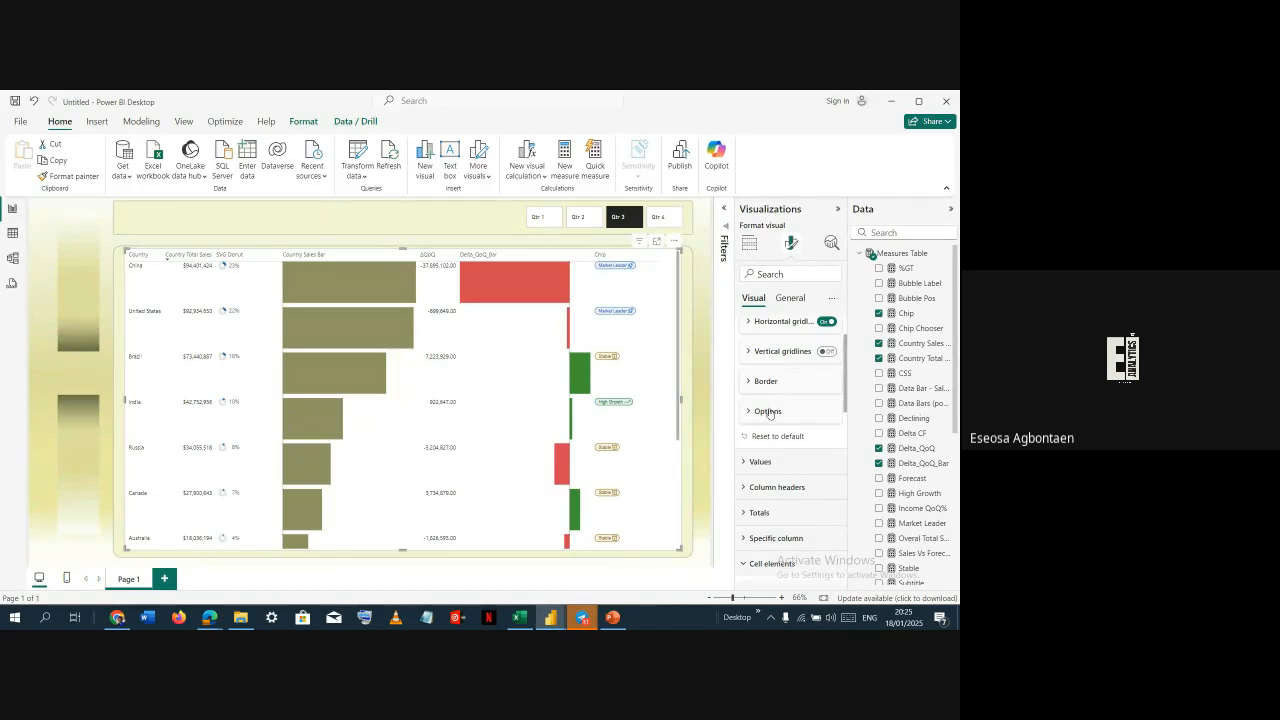
{"action": "left_click", "coordinate": [768, 411]}
{"action": "scroll", "coordinate": [767, 411], "scroll_direction": "down", "scroll_amount": 1}
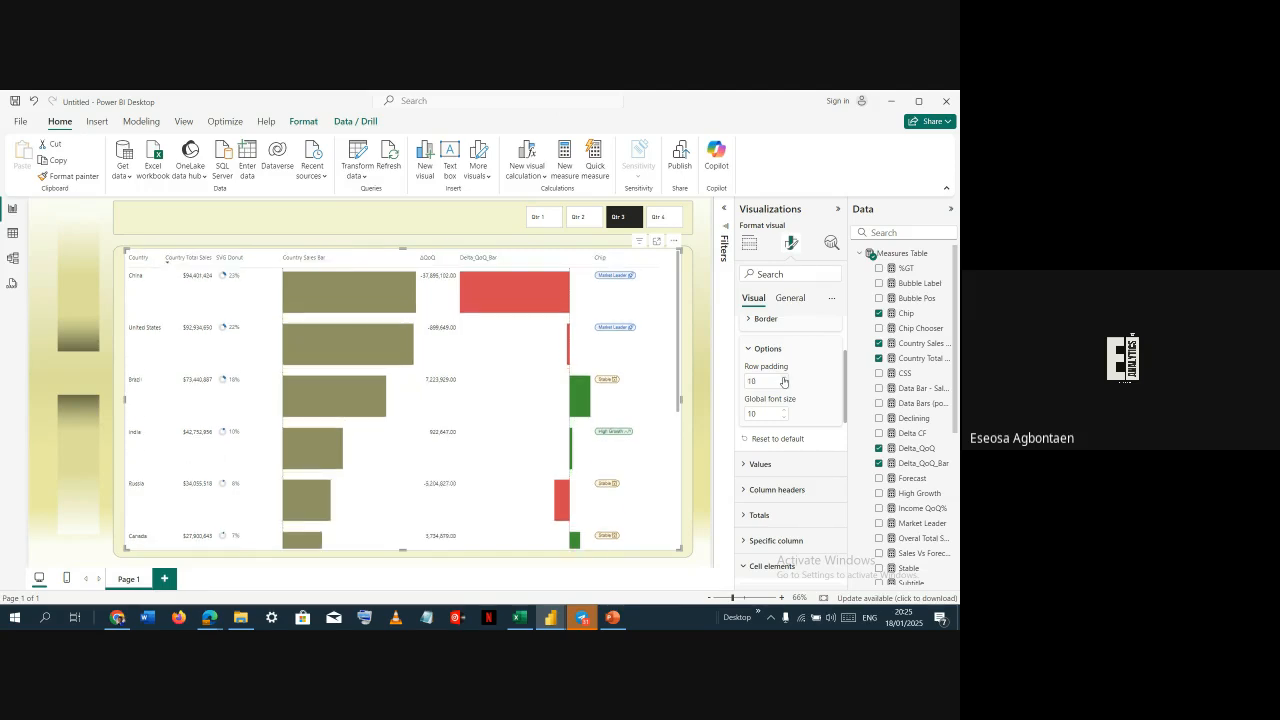
{"action": "left_click", "coordinate": [783, 378]}
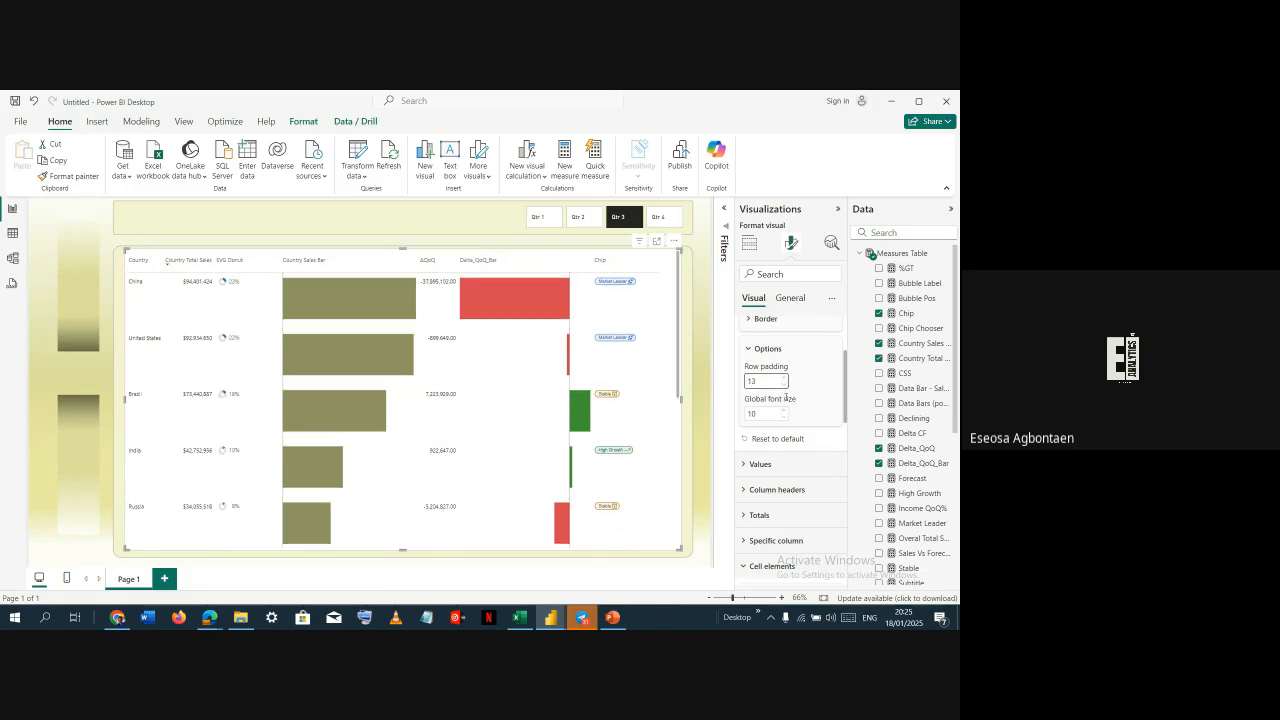
{"action": "left_click", "coordinate": [783, 386]}
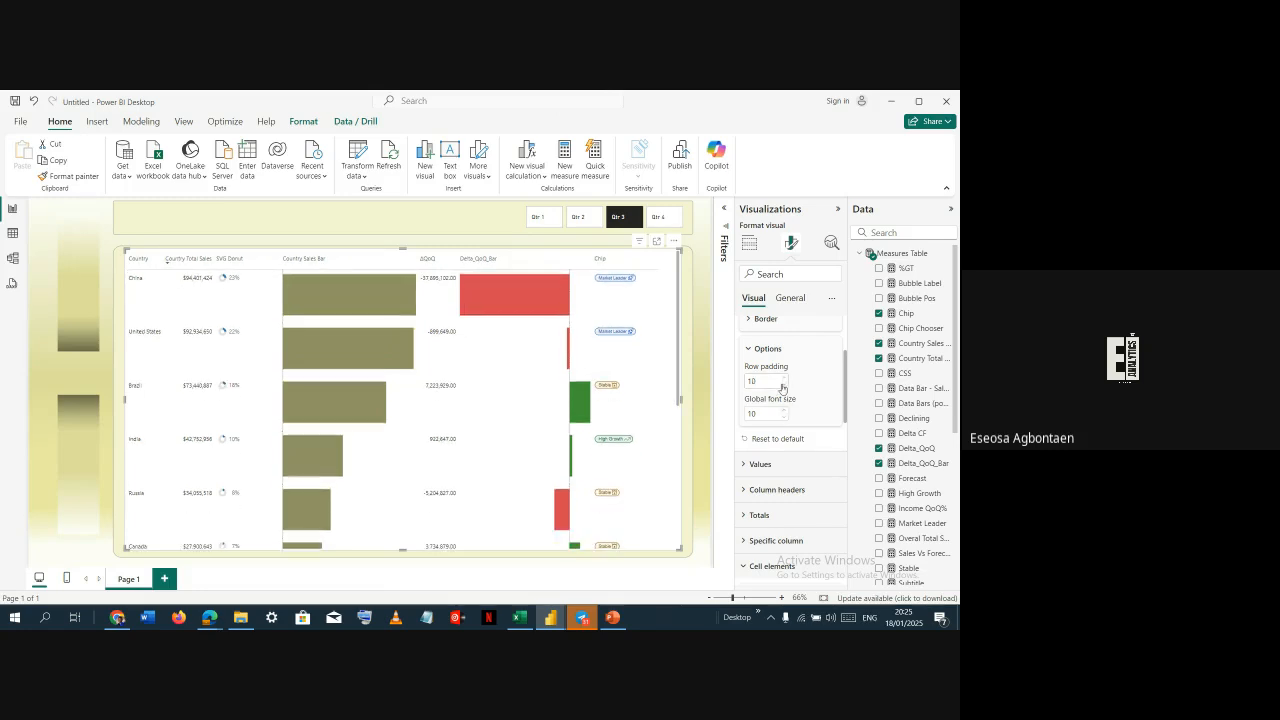
{"action": "left_click", "coordinate": [783, 386]}
{"action": "left_click", "coordinate": [784, 417]}
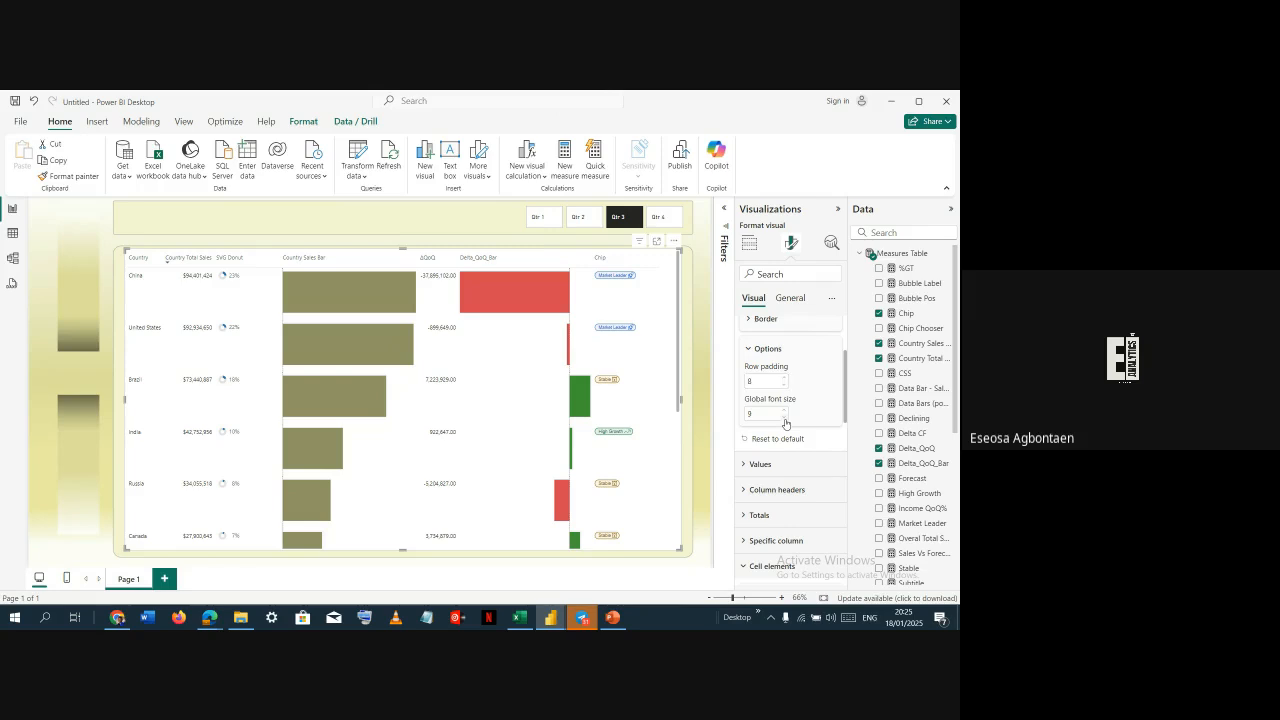
{"action": "left_click", "coordinate": [784, 417]}
{"action": "scroll", "coordinate": [780, 360], "scroll_direction": "down", "scroll_amount": 3}
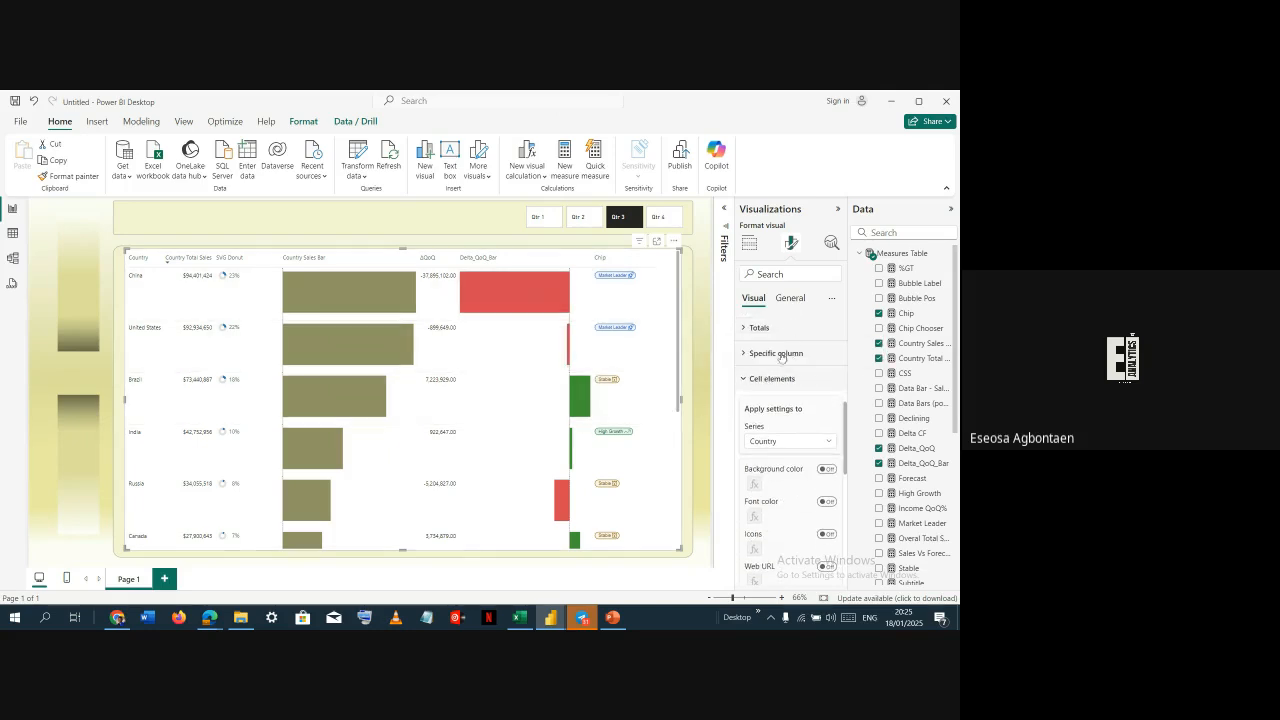
{"action": "left_click", "coordinate": [765, 378]}
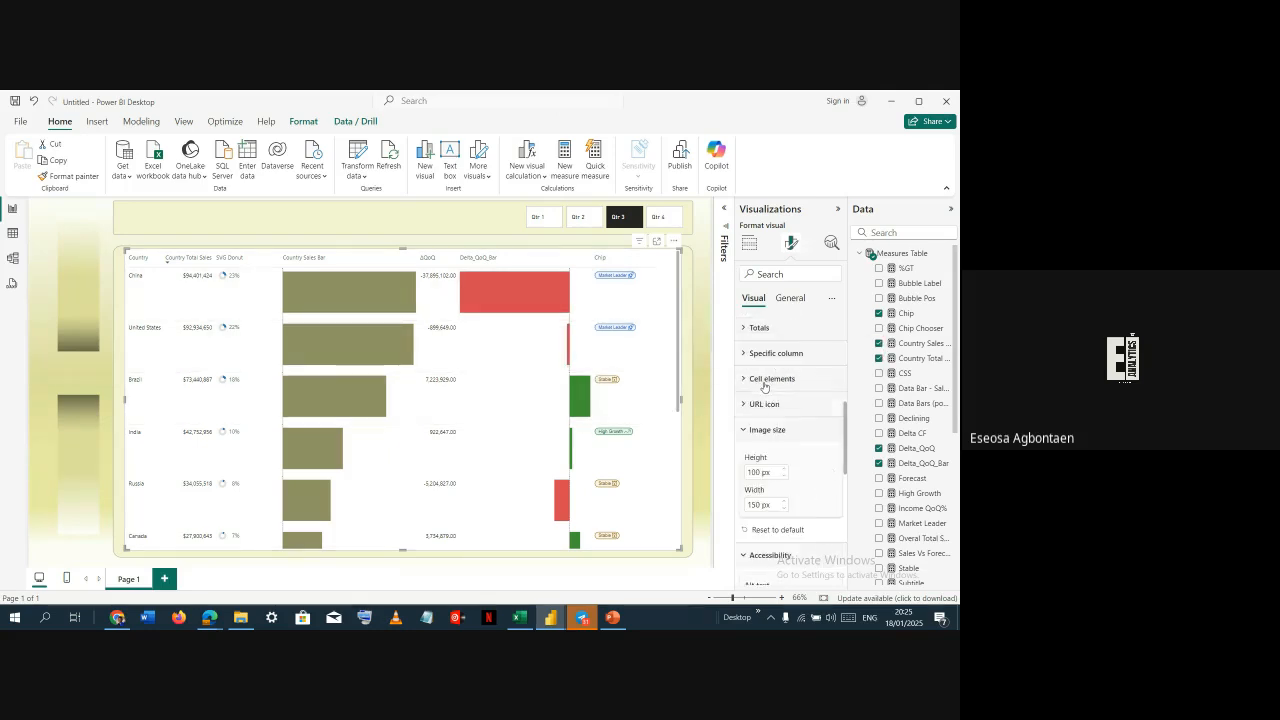
{"action": "left_click", "coordinate": [352, 222]}
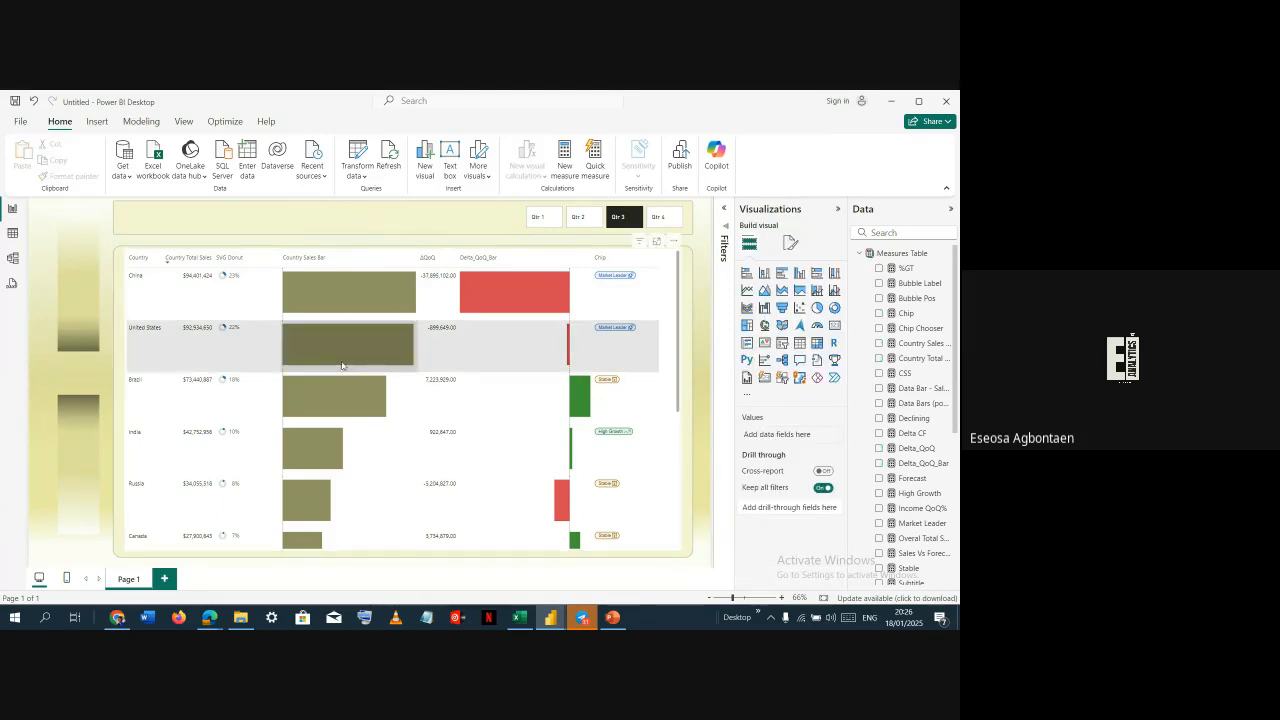
{"action": "scroll", "coordinate": [352, 355], "scroll_direction": "down", "scroll_amount": 4}
{"action": "scroll", "coordinate": [352, 355], "scroll_direction": "up", "scroll_amount": 4}
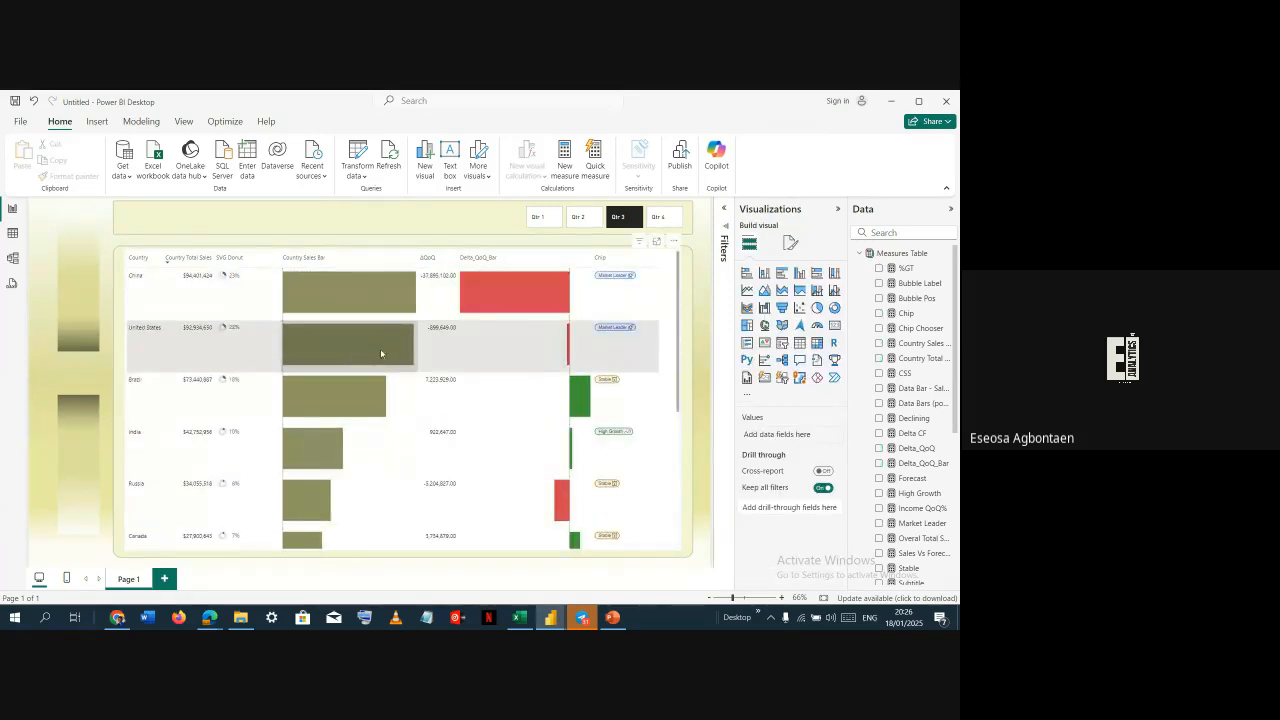
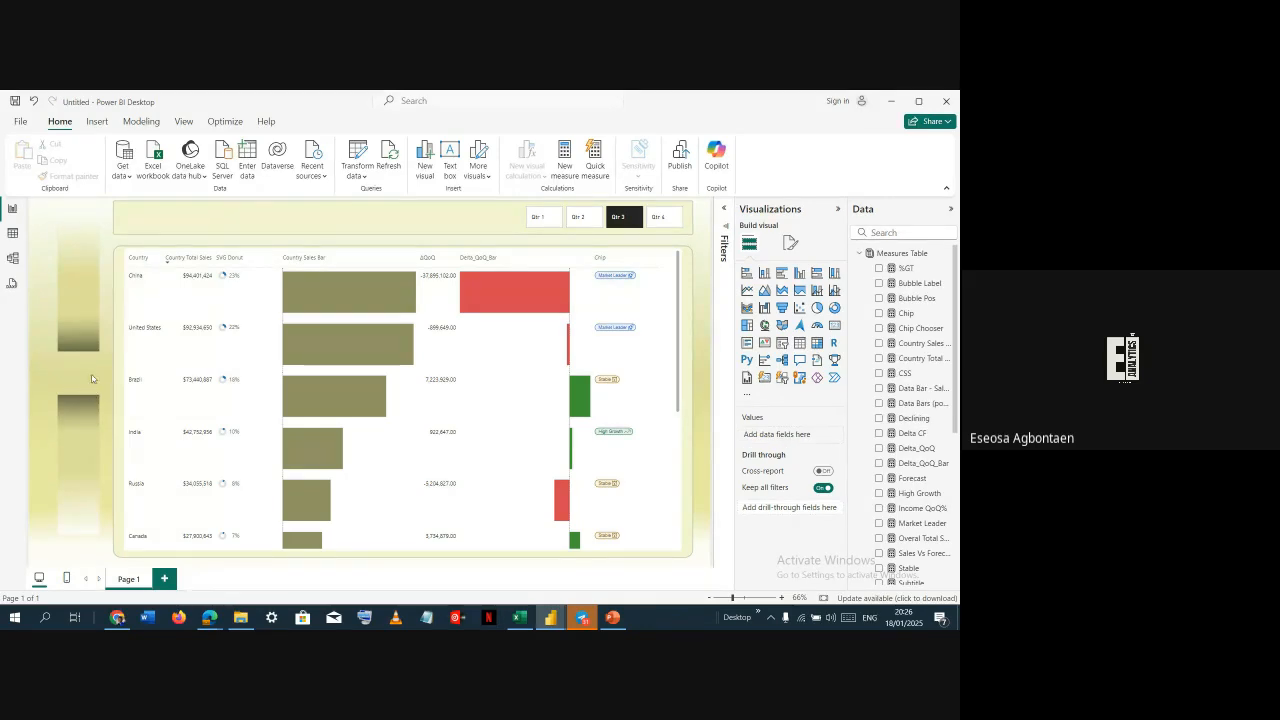
Insert an oval shape, shrink it and move it onto the left side panel between the two gradient bars
{"action": "left_click", "coordinate": [98, 122]}
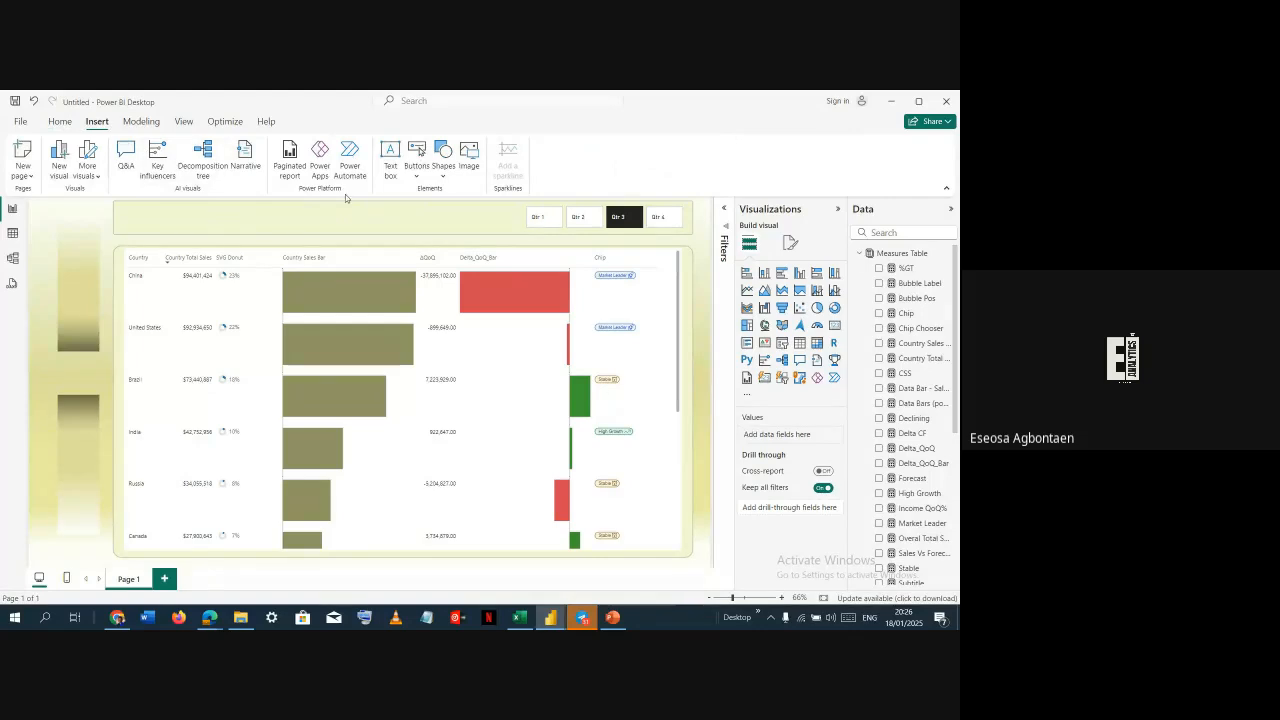
{"action": "left_click", "coordinate": [443, 160]}
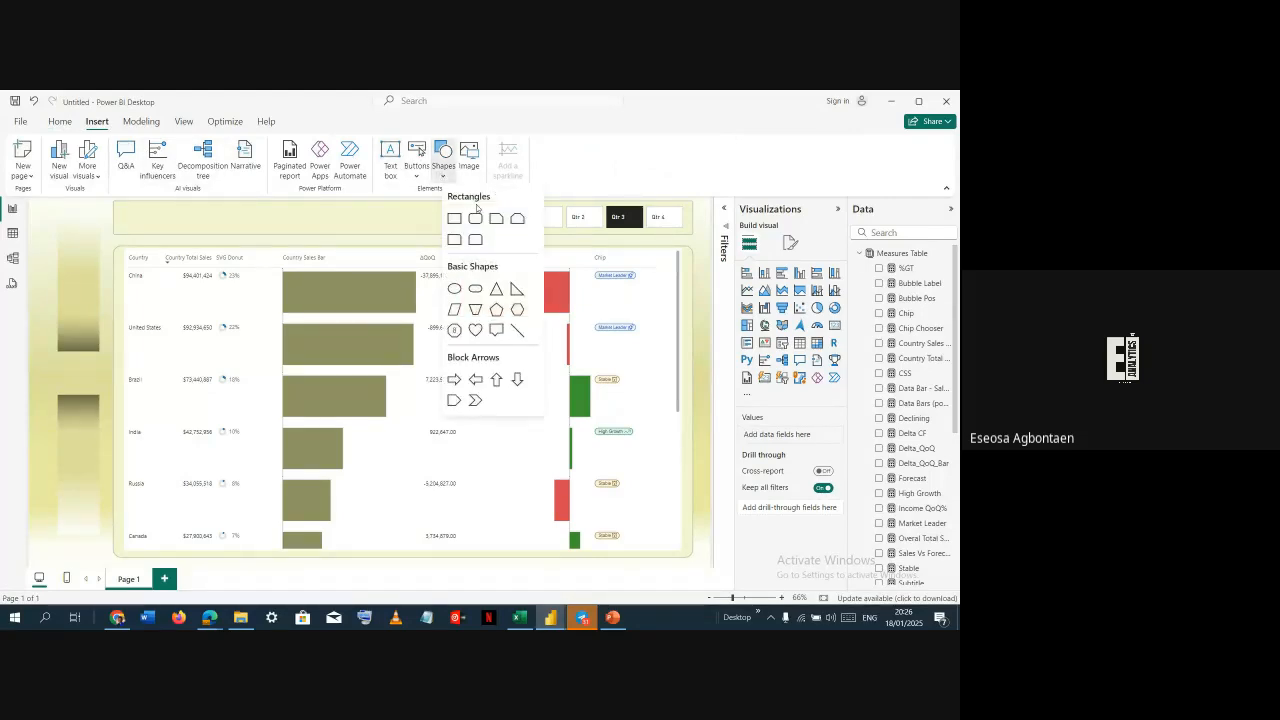
{"action": "left_click", "coordinate": [459, 292]}
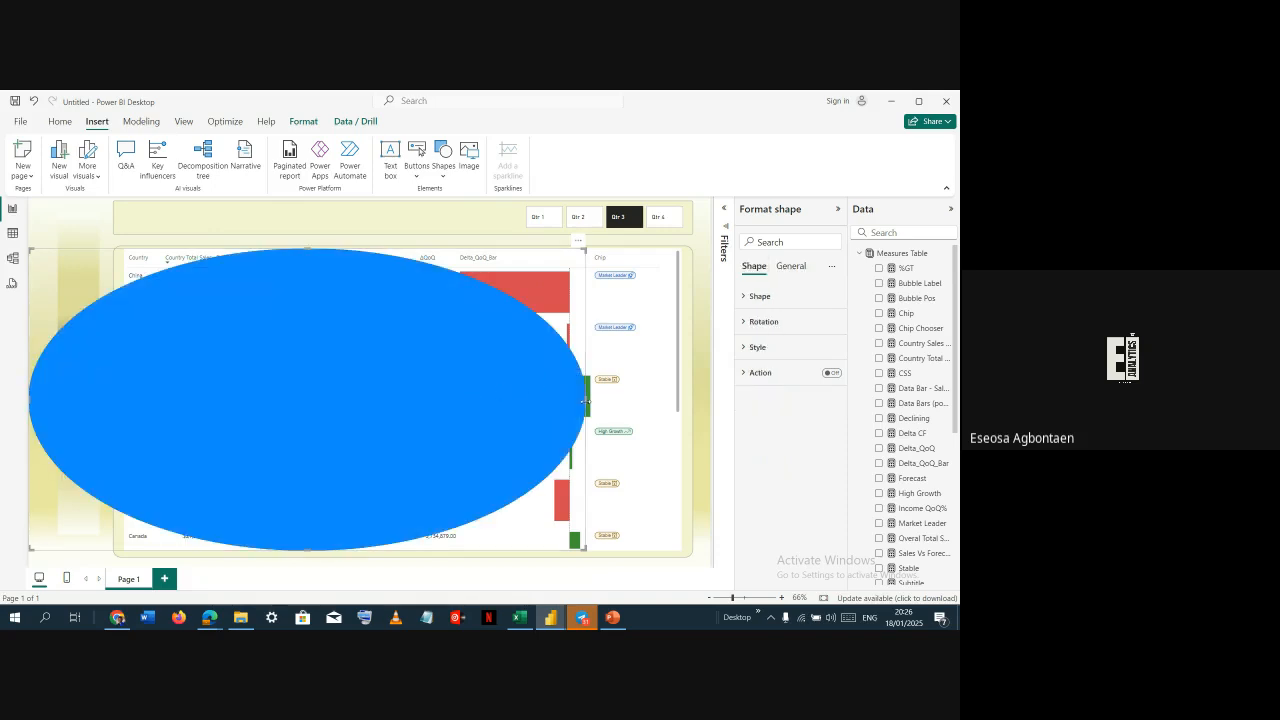
{"action": "left_click_drag", "start_coordinate": [584, 398], "coordinate": [220, 344]}
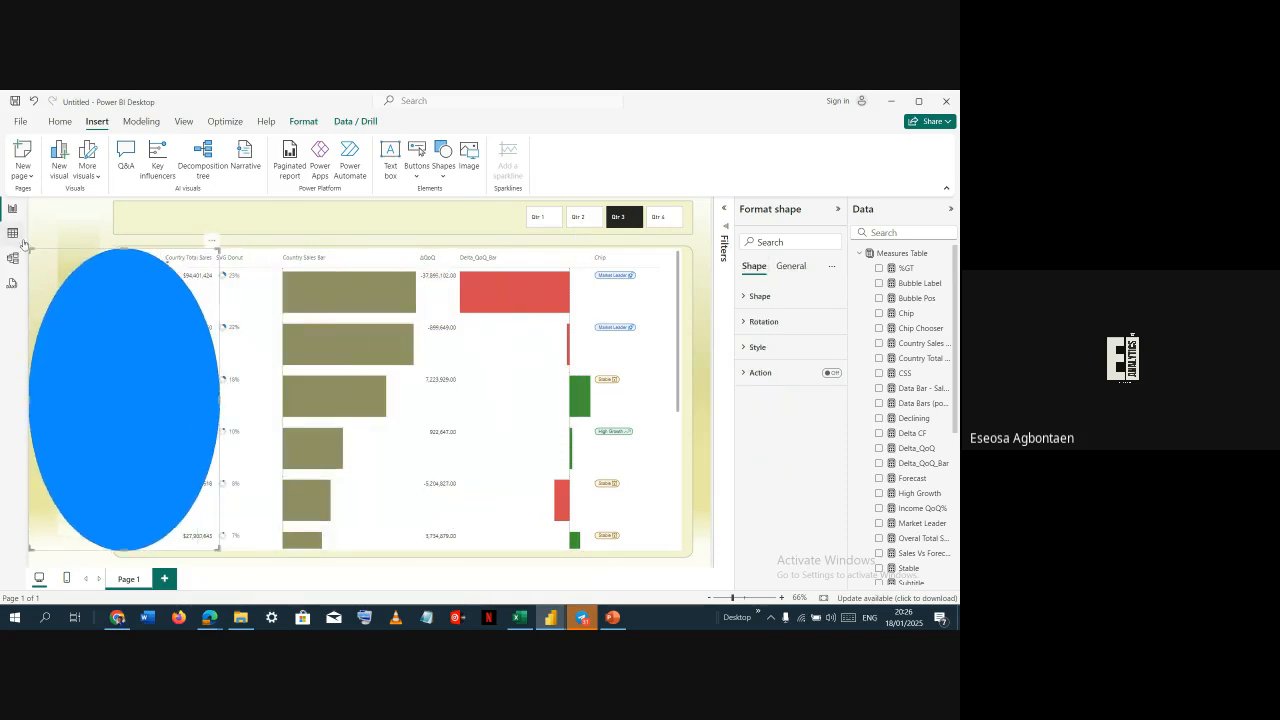
{"action": "left_click_drag", "start_coordinate": [29, 249], "coordinate": [160, 470]}
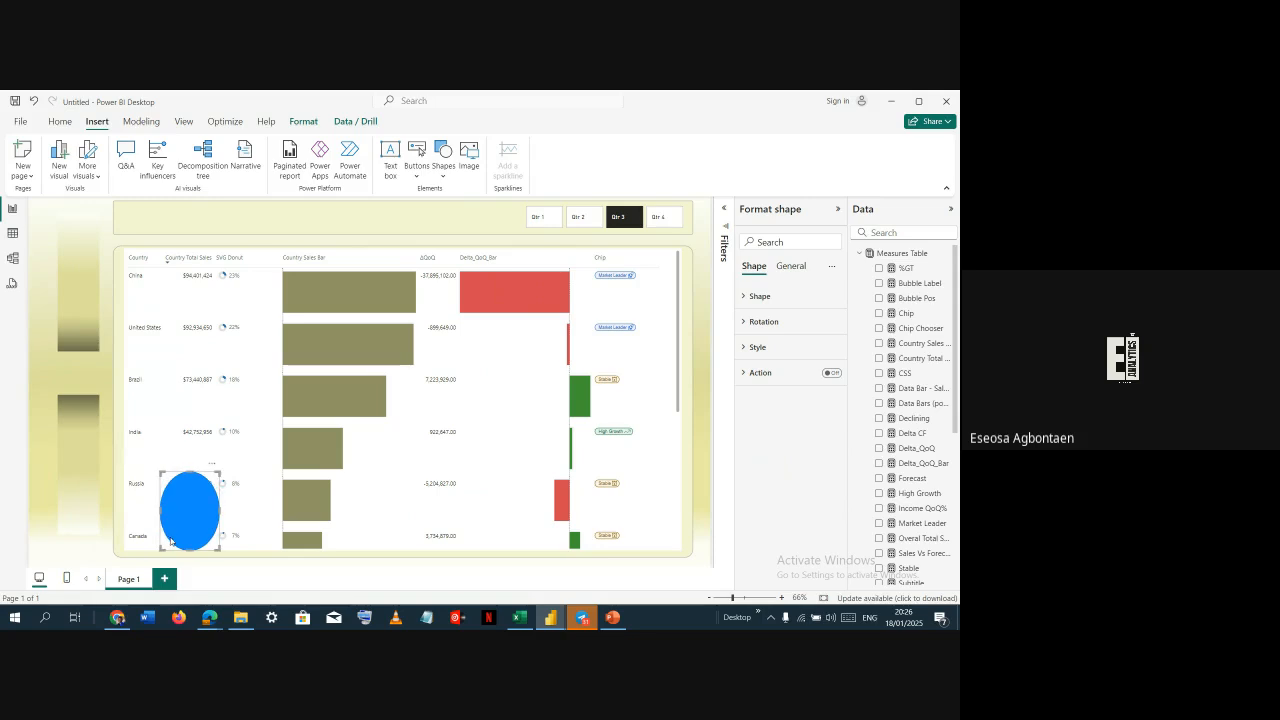
{"action": "left_click_drag", "start_coordinate": [160, 549], "coordinate": [212, 500]}
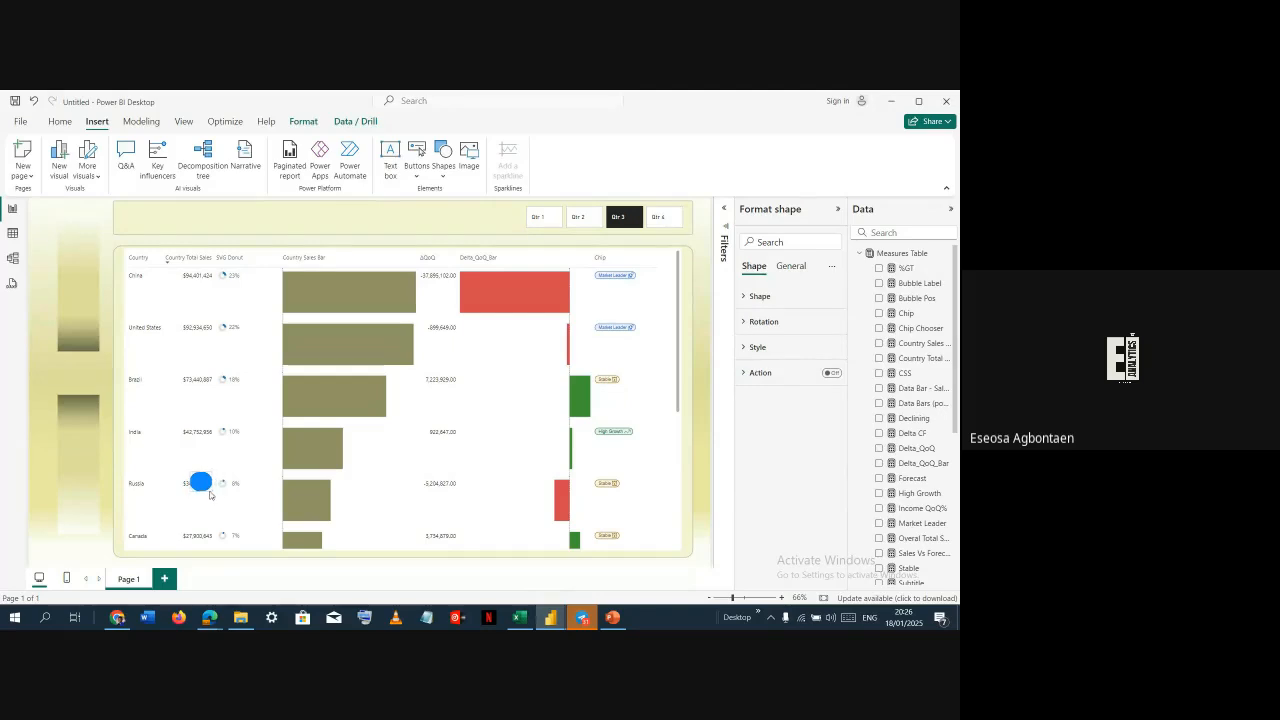
{"action": "left_click_drag", "start_coordinate": [198, 478], "coordinate": [90, 385]}
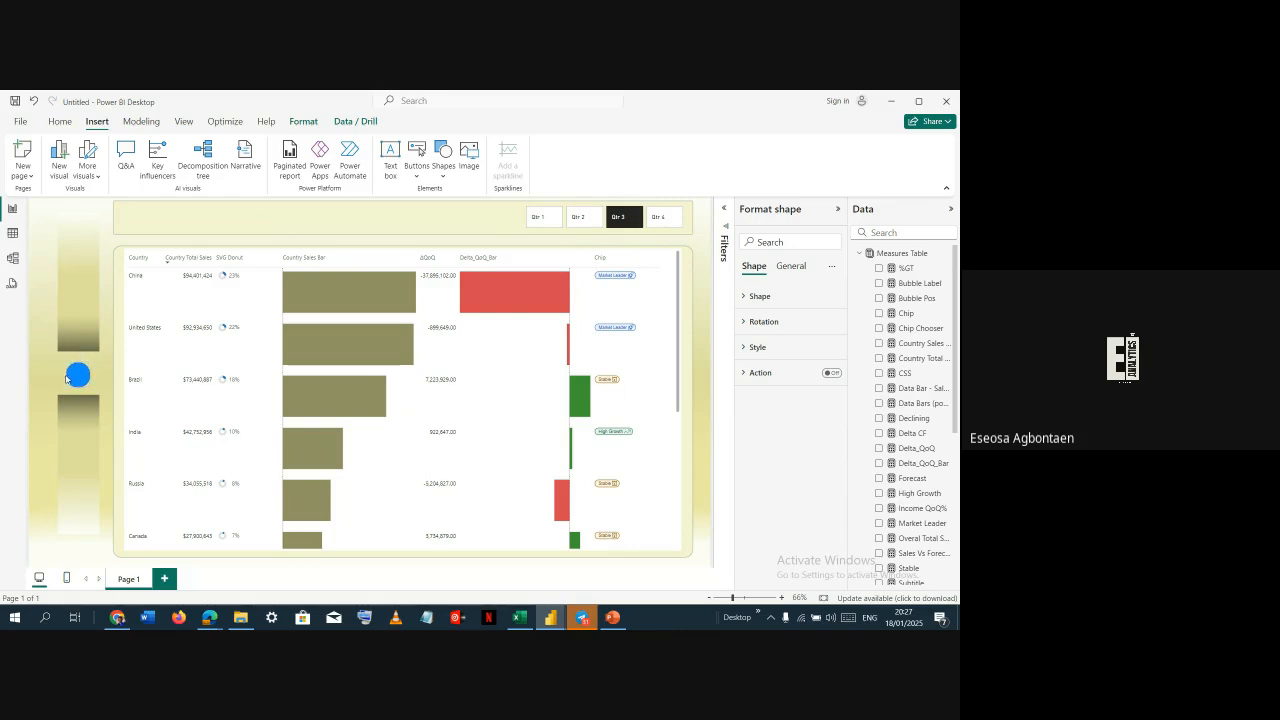
Set the oval's size to height 51 and width 59
{"action": "left_click", "coordinate": [67, 378]}
{"action": "left_click", "coordinate": [757, 296]}
{"action": "left_click", "coordinate": [791, 266]}
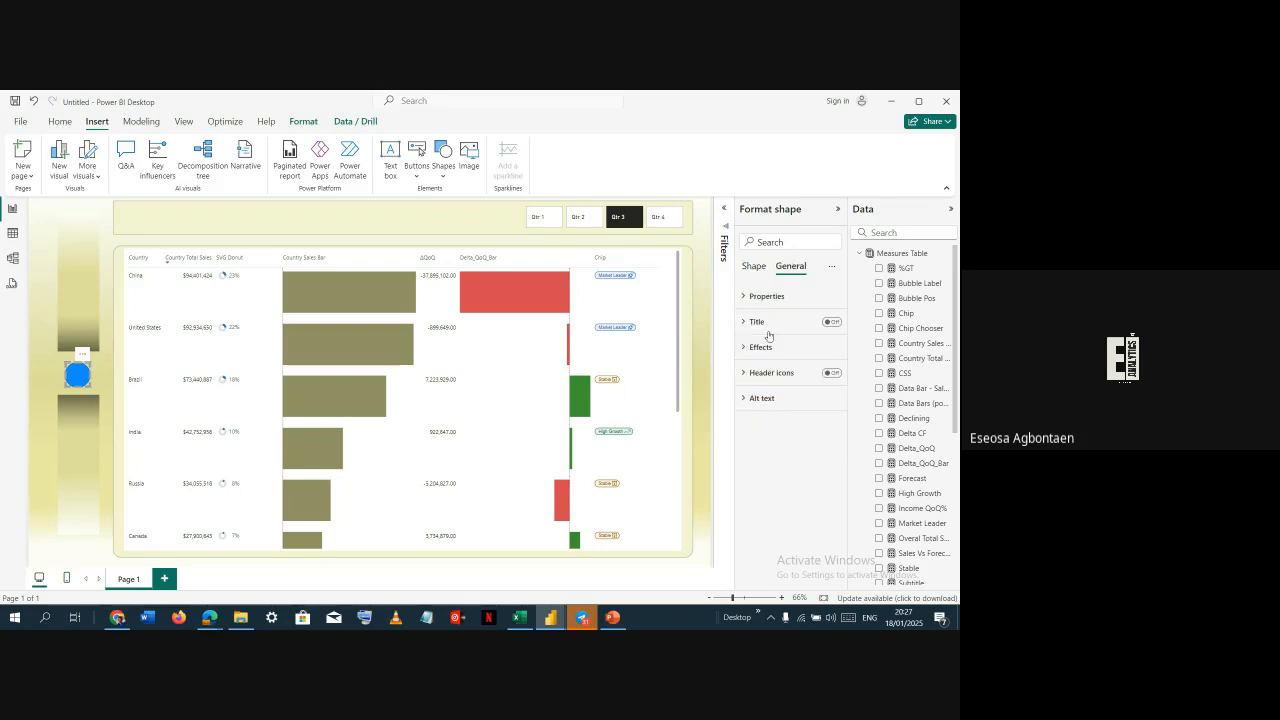
{"action": "left_click", "coordinate": [758, 296]}
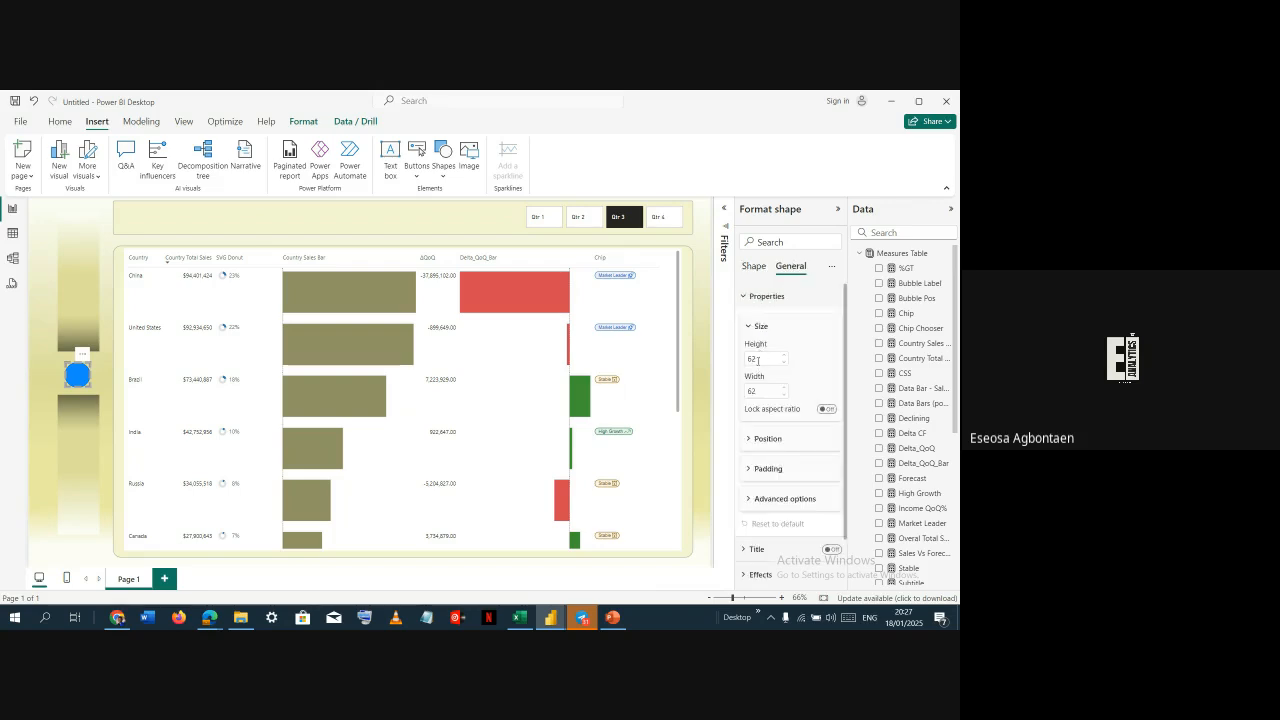
{"action": "double_click", "coordinate": [753, 359]}
{"action": "type", "text": "51"}
{"action": "key", "text": "Tab"}
{"action": "type", "text": "59"}
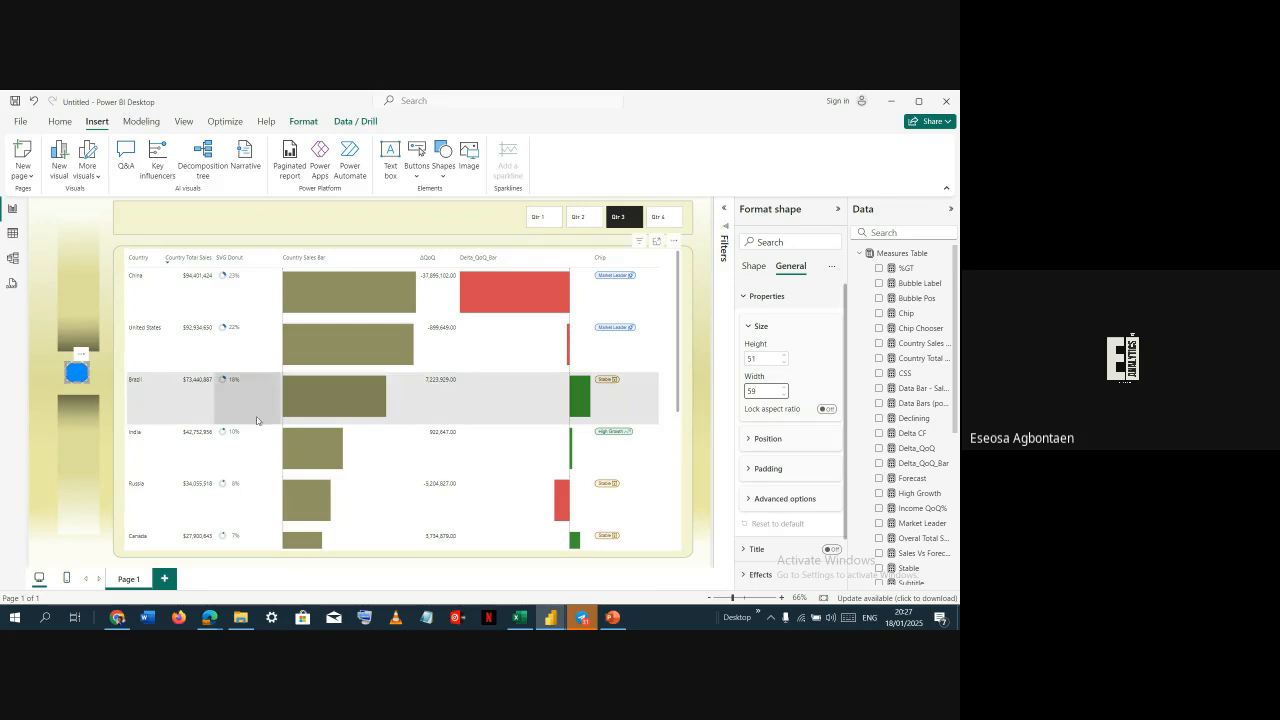
{"action": "left_click", "coordinate": [101, 383]}
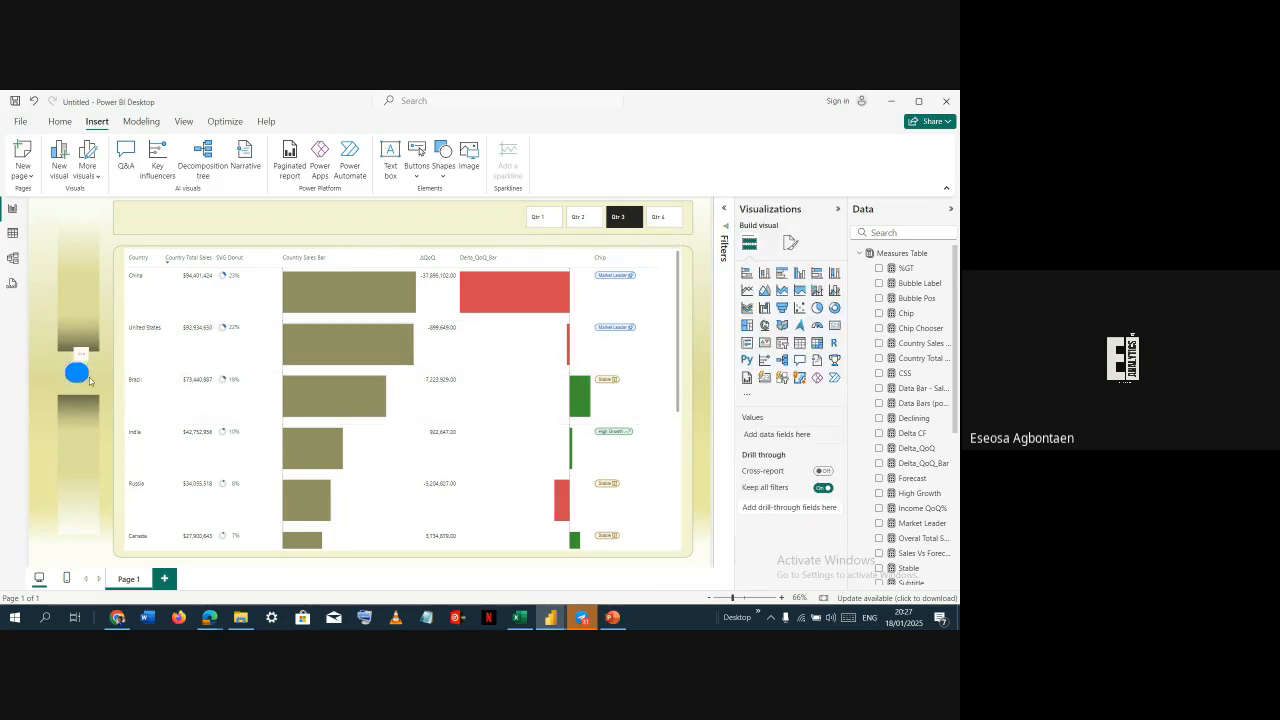
{"action": "left_click", "coordinate": [77, 373]}
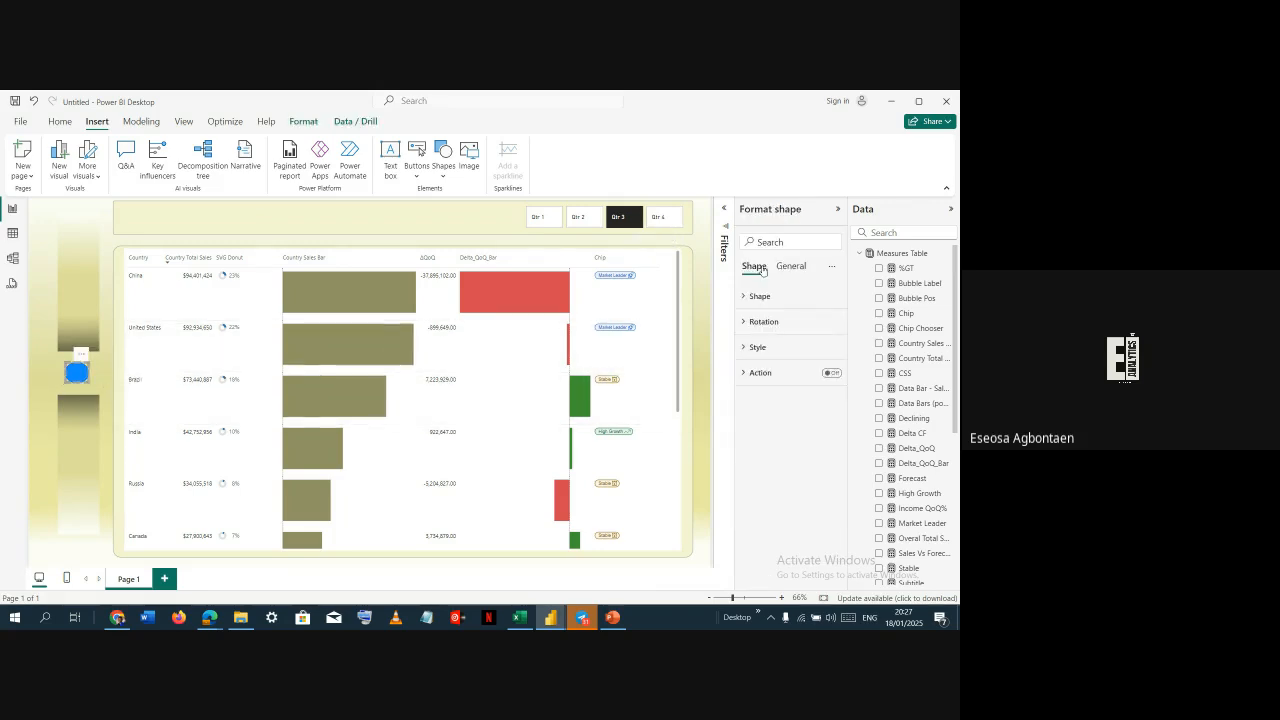
{"action": "left_click", "coordinate": [758, 297]}
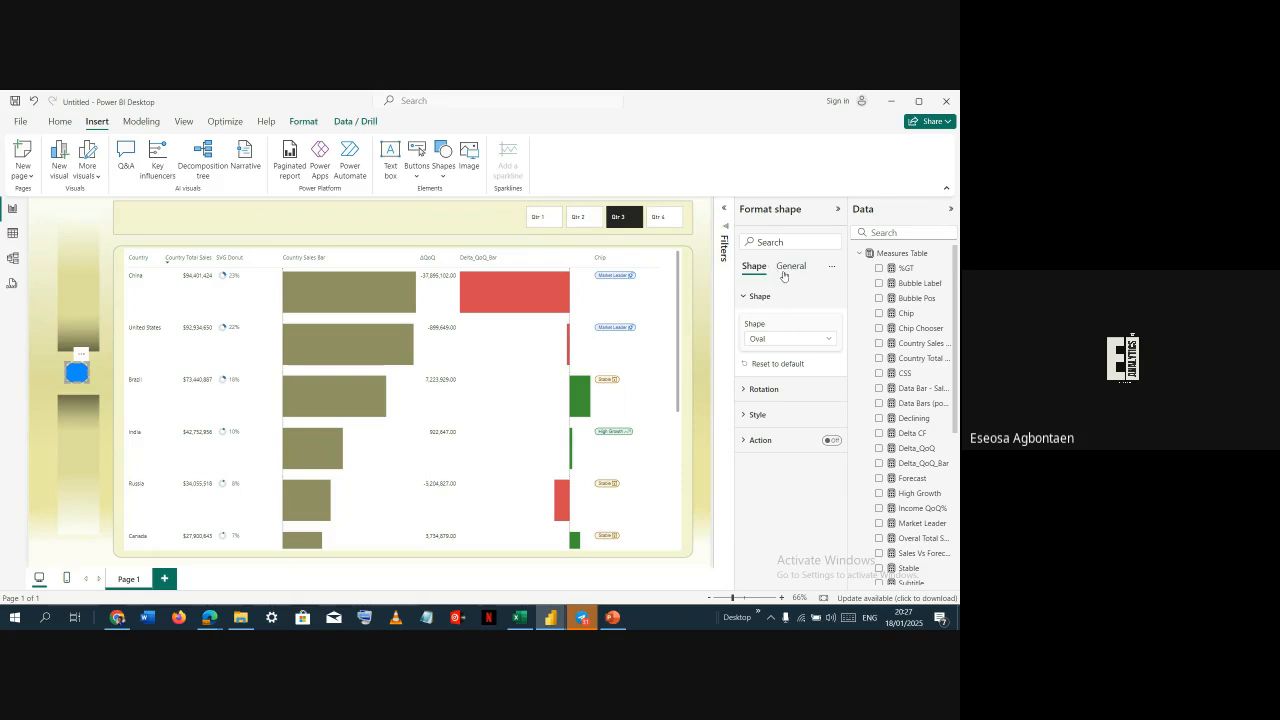
{"action": "left_click", "coordinate": [786, 270]}
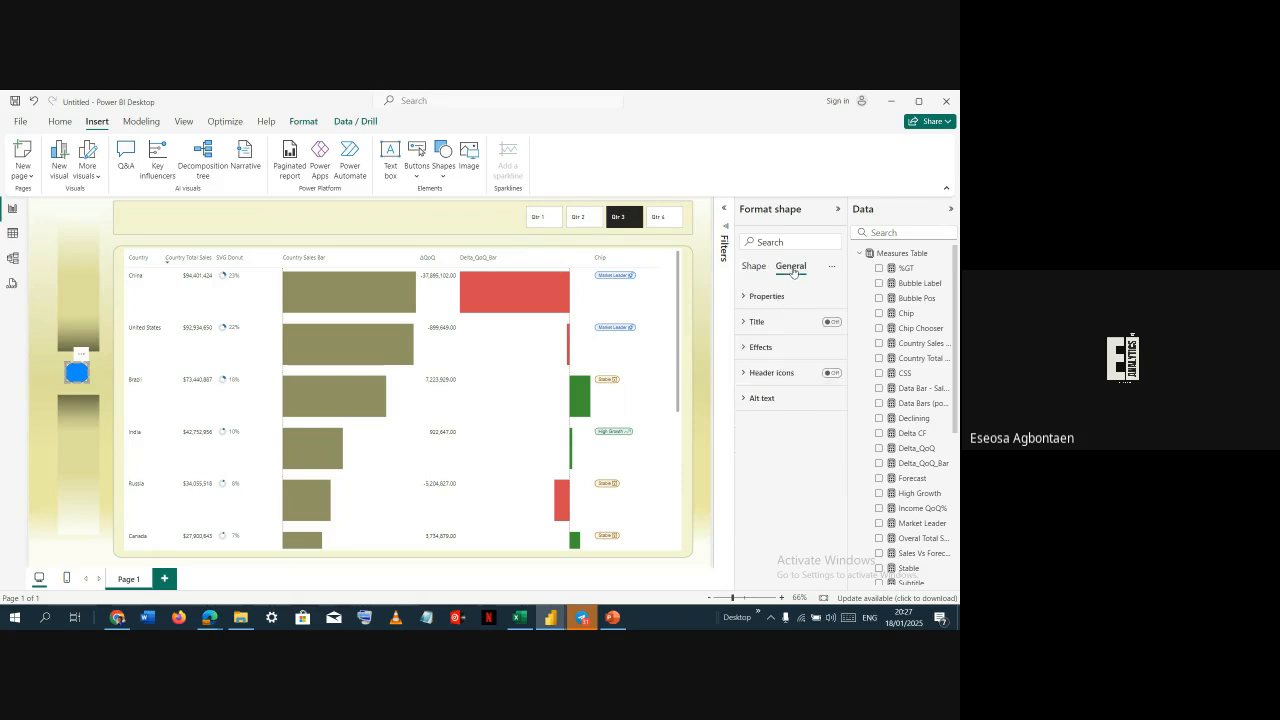
{"action": "left_click", "coordinate": [774, 347]}
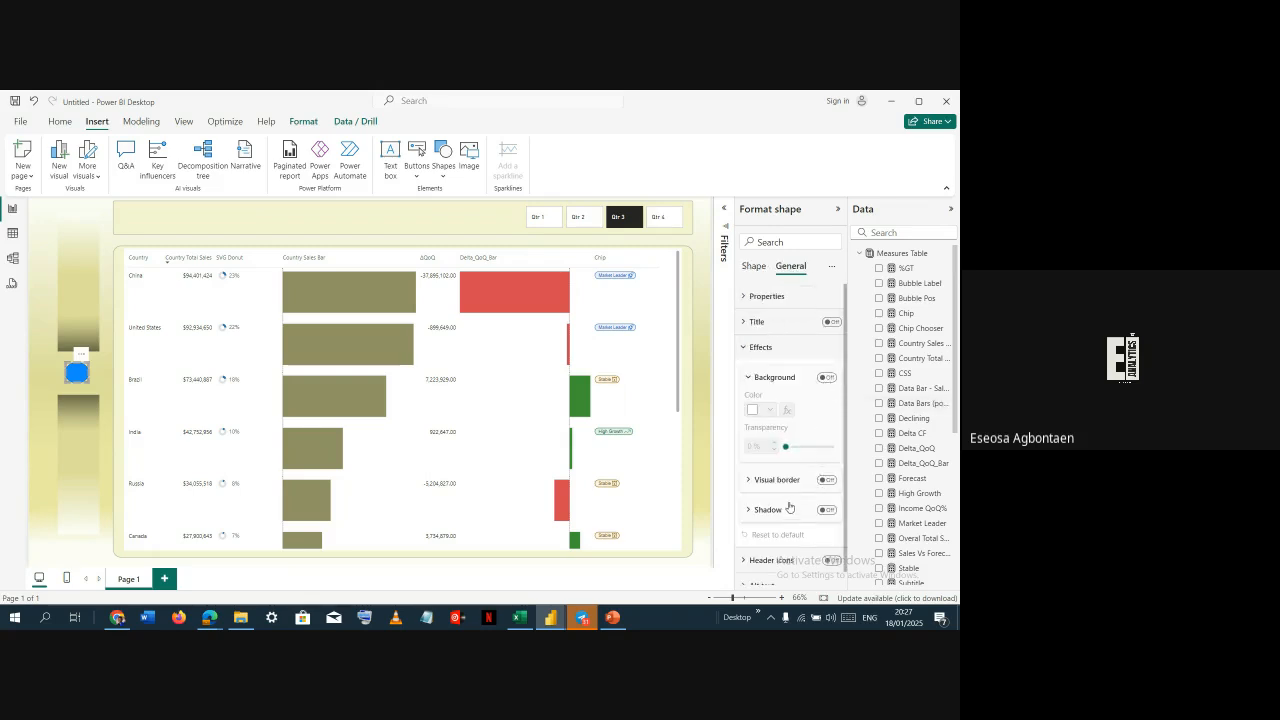
{"action": "scroll", "coordinate": [789, 509], "scroll_direction": "down", "scroll_amount": 1}
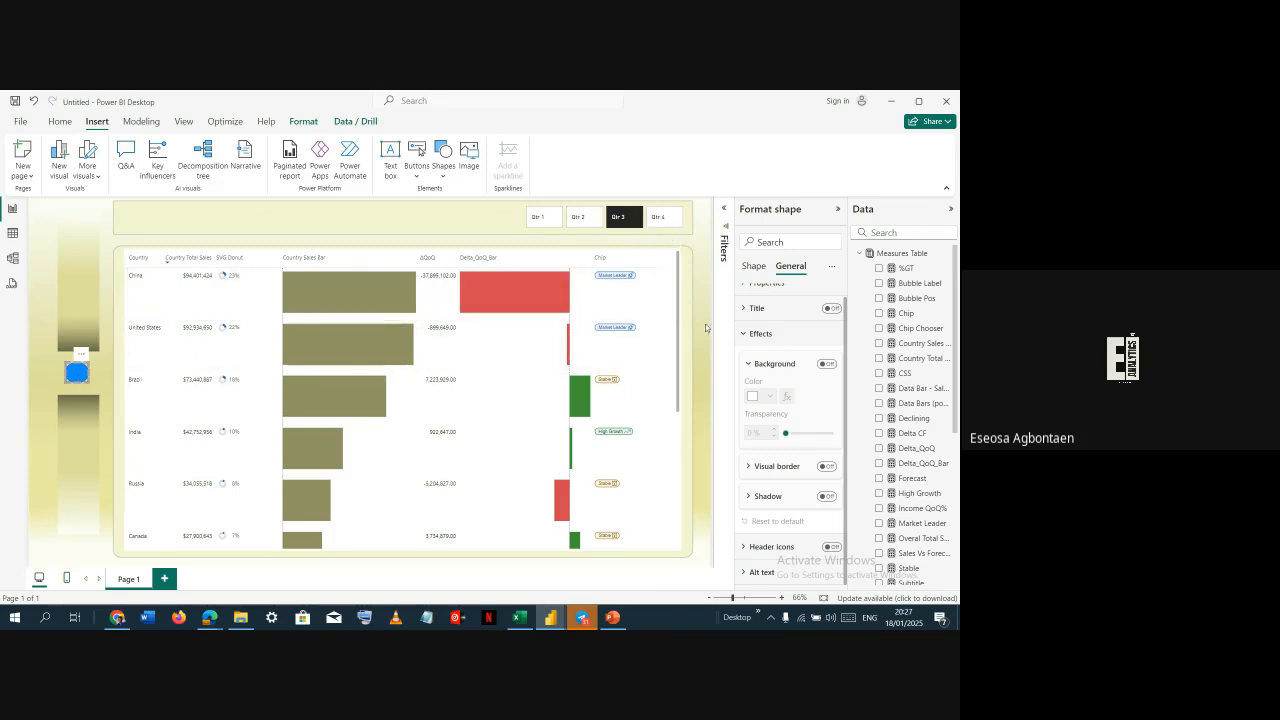
{"action": "left_click", "coordinate": [830, 365]}
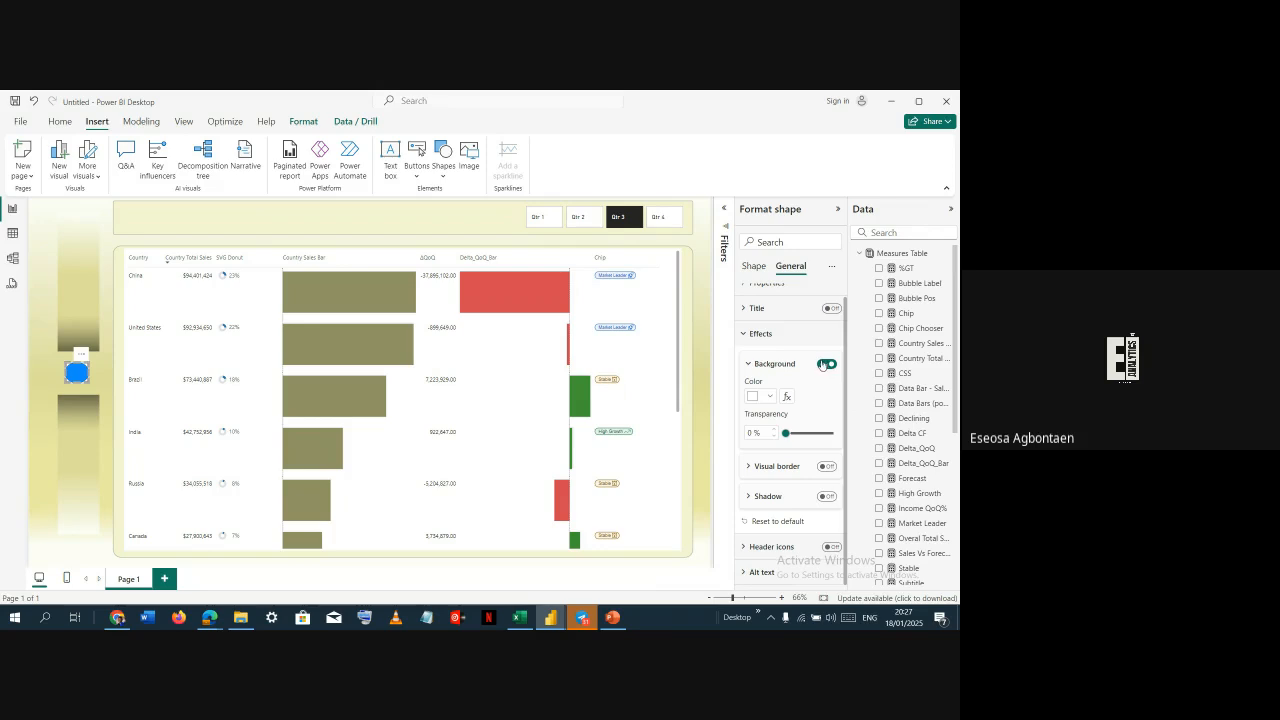
{"action": "left_click", "coordinate": [826, 364]}
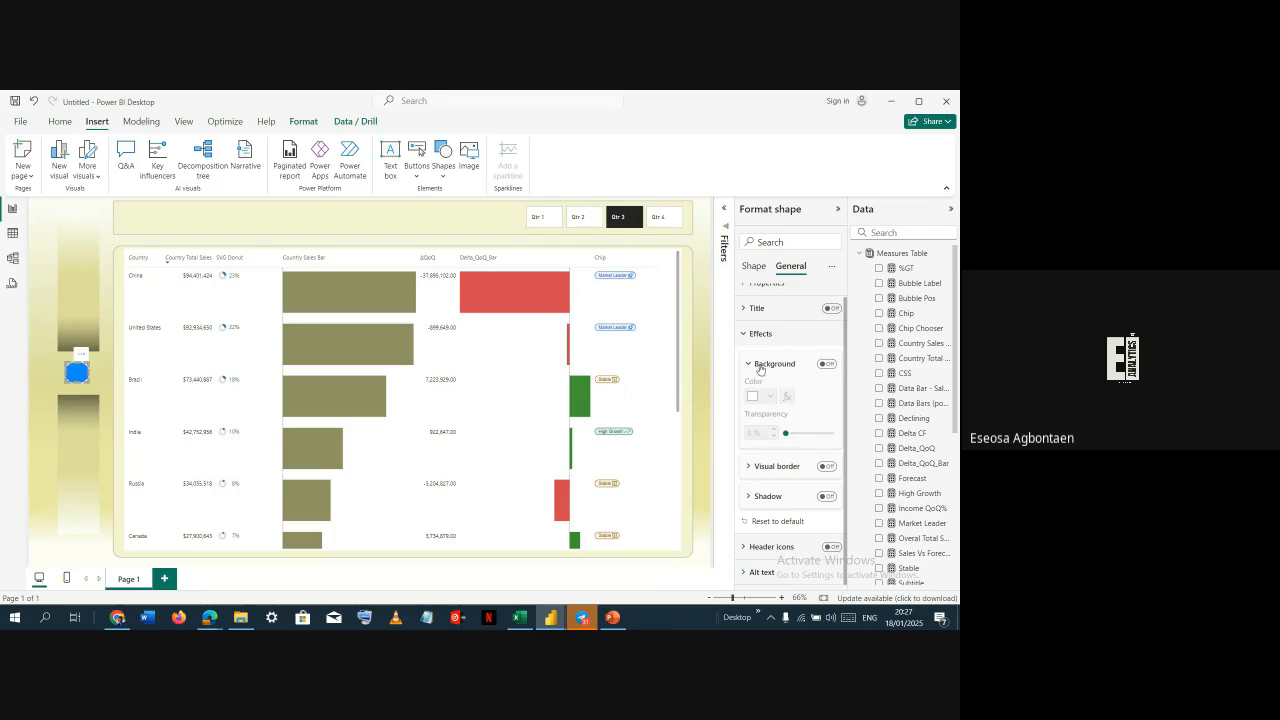
{"action": "left_click", "coordinate": [762, 337]}
{"action": "left_click", "coordinate": [763, 297]}
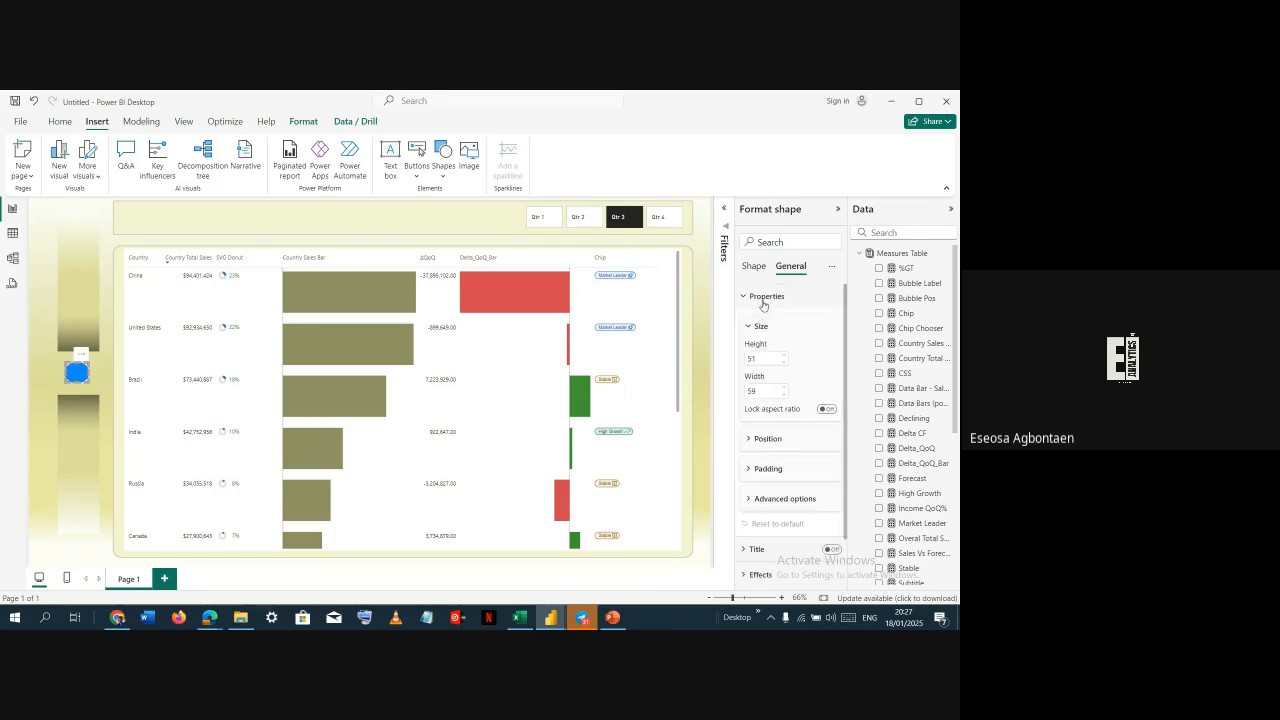
{"action": "left_click", "coordinate": [771, 340]}
{"action": "scroll", "coordinate": [770, 370], "scroll_direction": "down", "scroll_amount": 1}
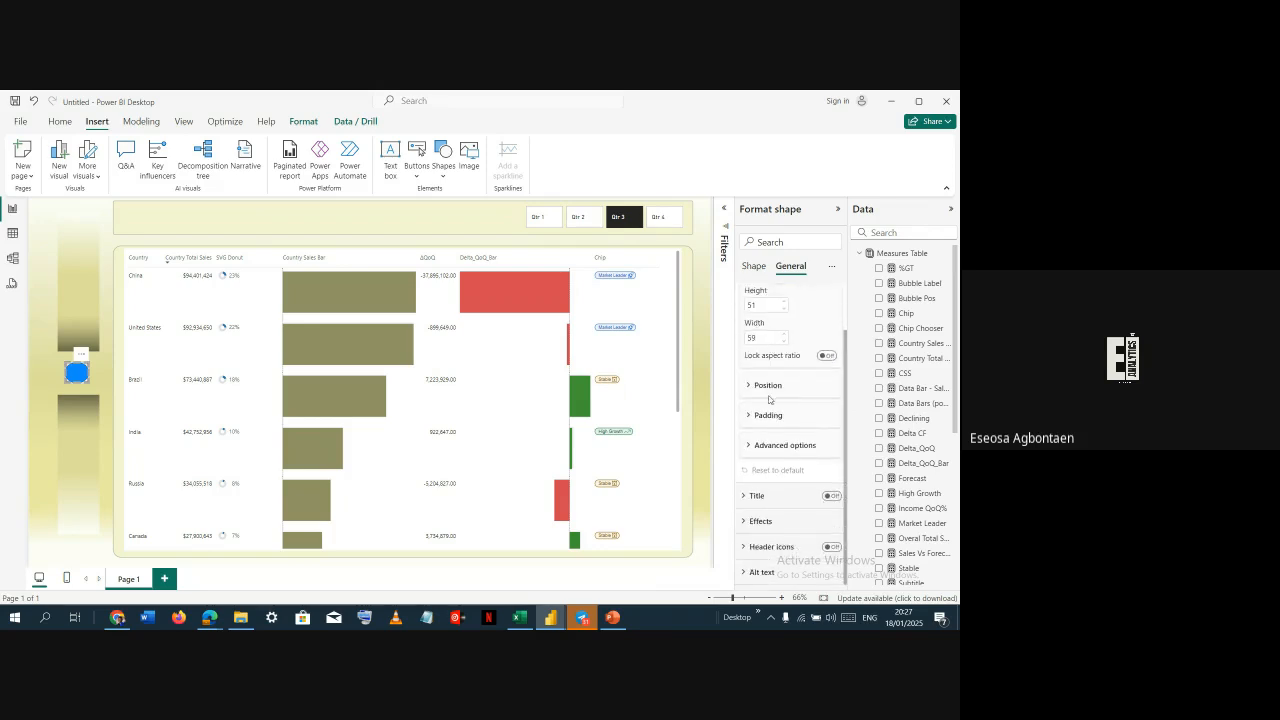
Set the oval's fill color to White
{"action": "left_click", "coordinate": [754, 265]}
{"action": "left_click", "coordinate": [774, 416]}
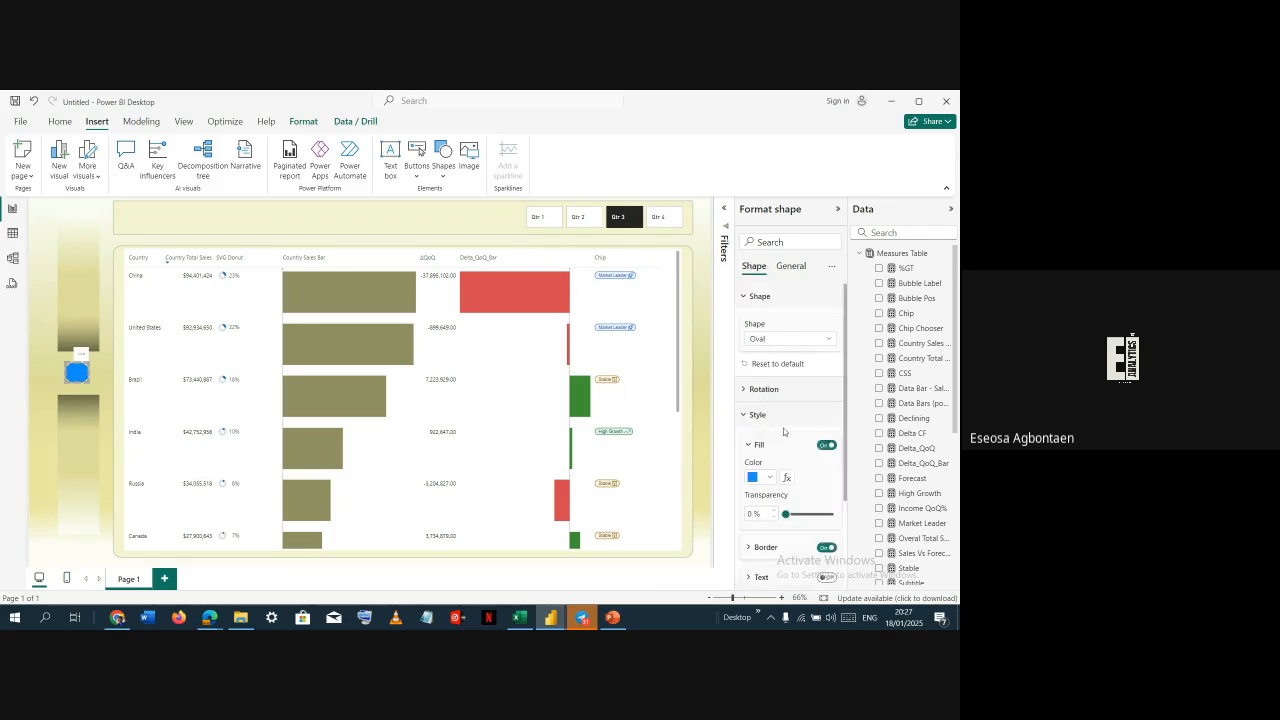
{"action": "scroll", "coordinate": [774, 416], "scroll_direction": "down", "scroll_amount": 1}
{"action": "left_click", "coordinate": [764, 414]}
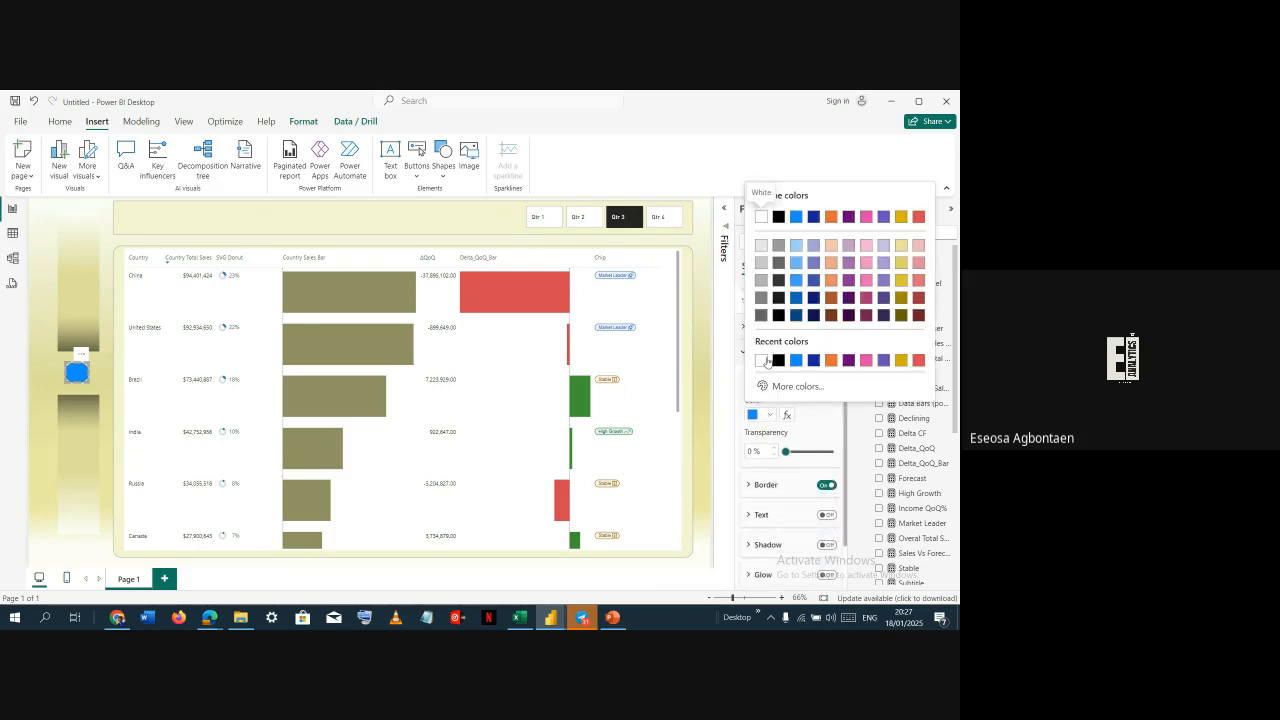
{"action": "left_click", "coordinate": [761, 360]}
{"action": "left_click", "coordinate": [99, 400]}
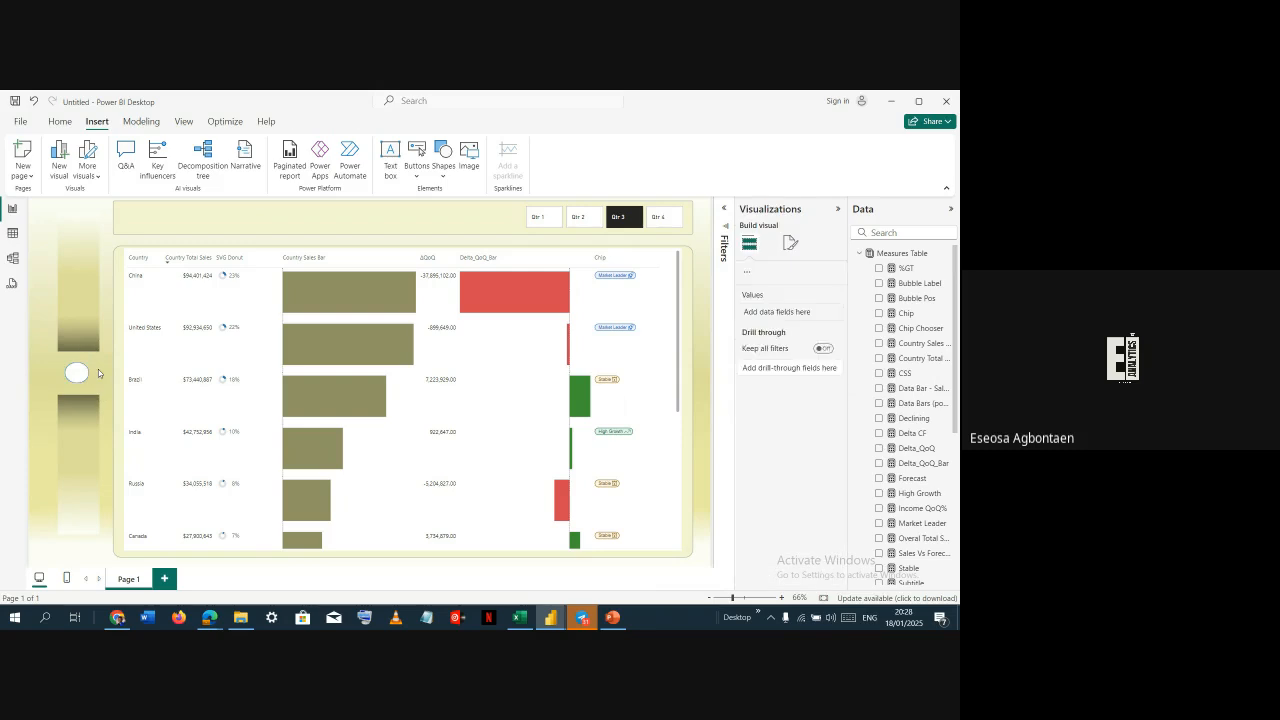
Insert the globe icon image 1 from the Icons for Dashboard 2 folder in Downloads
{"action": "left_click", "coordinate": [80, 373]}
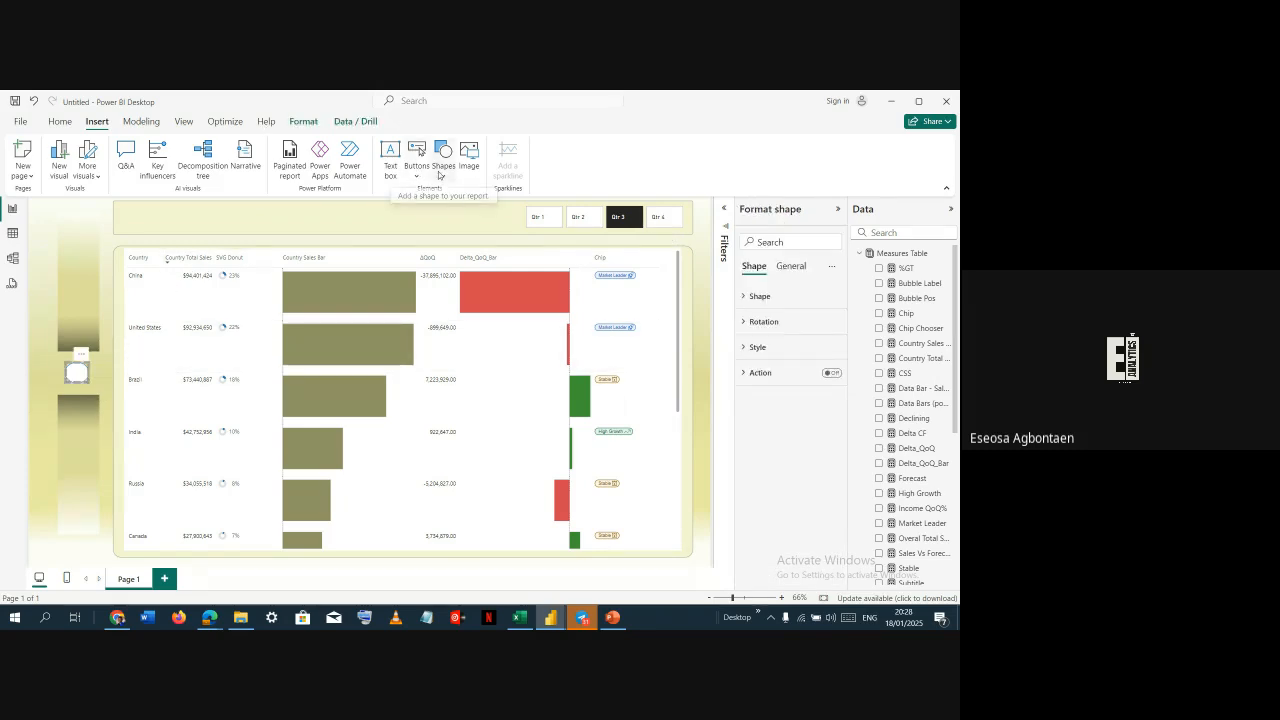
{"action": "left_click", "coordinate": [468, 152]}
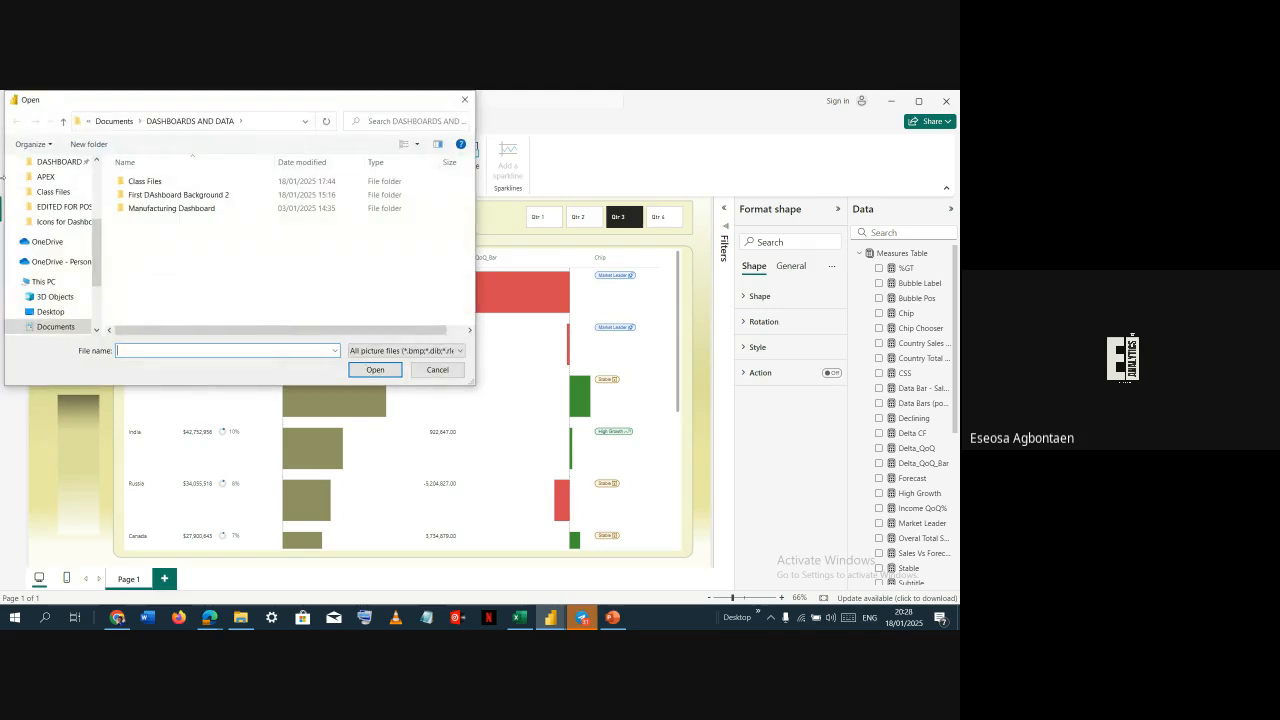
{"action": "double_click", "coordinate": [142, 183]}
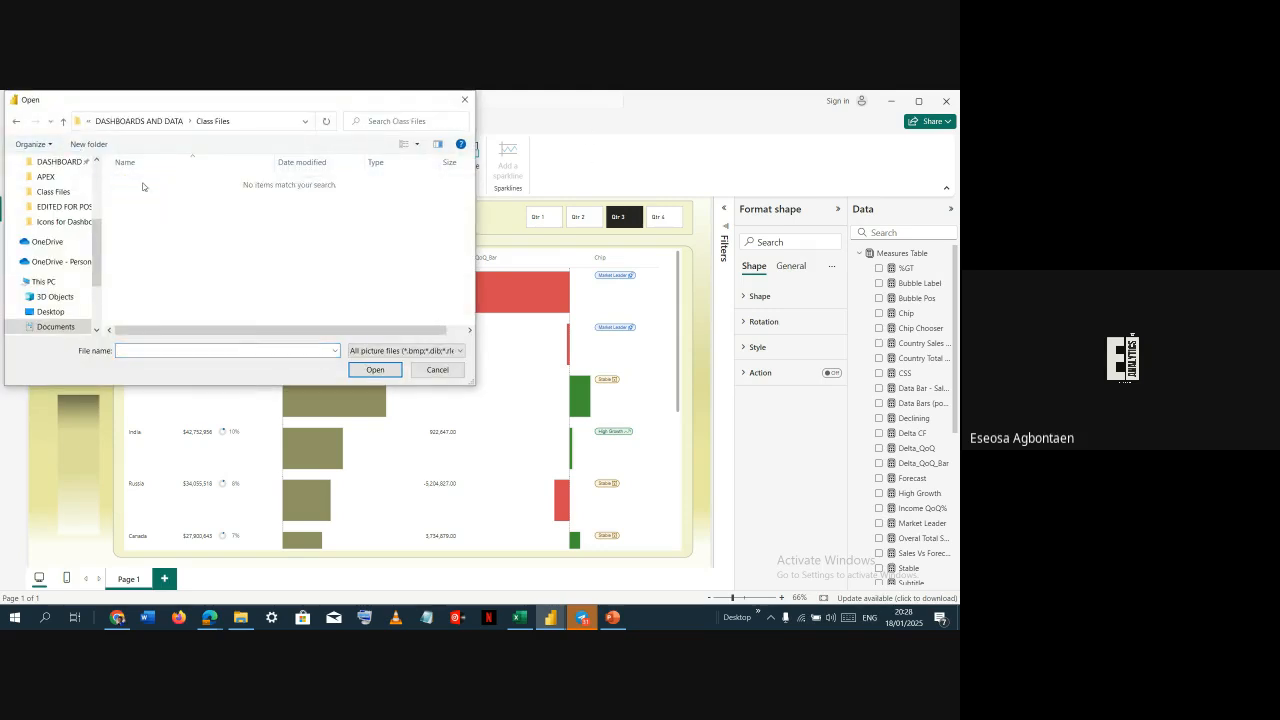
{"action": "key", "text": "BackSpace"}
{"action": "key", "text": "Down"}
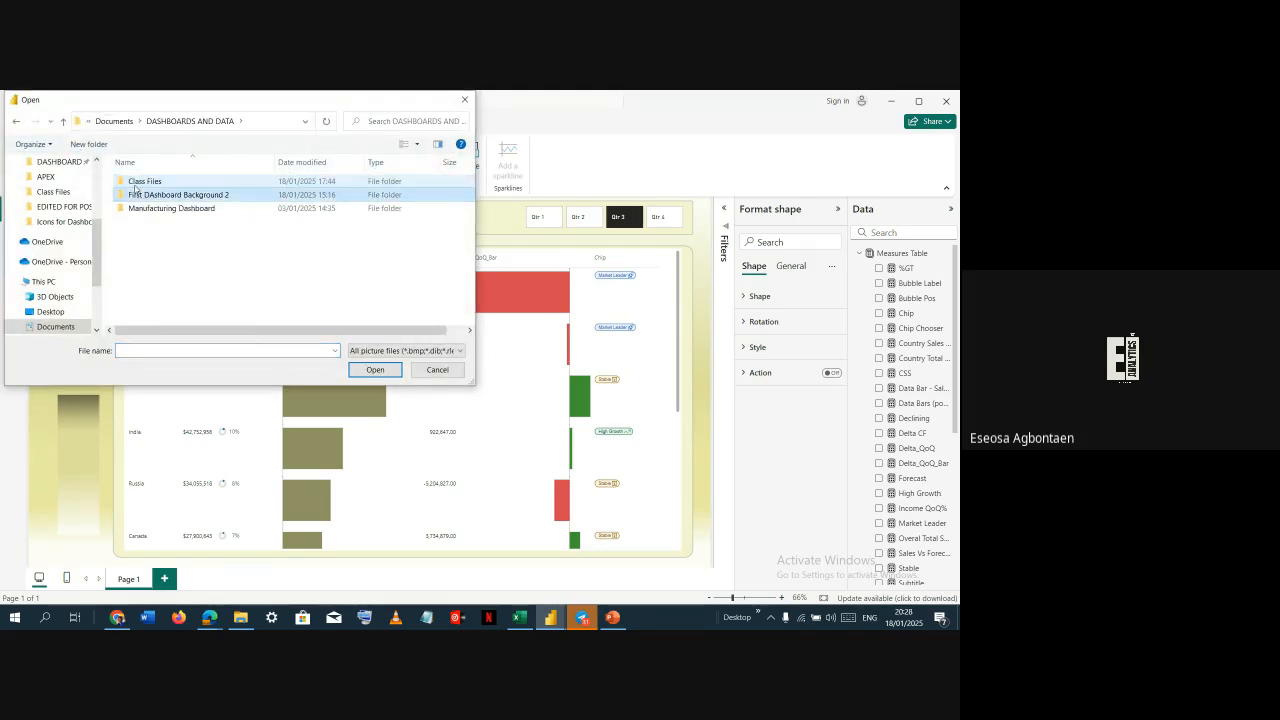
{"action": "key", "text": "BackSpace"}
{"action": "key", "text": "Down"}
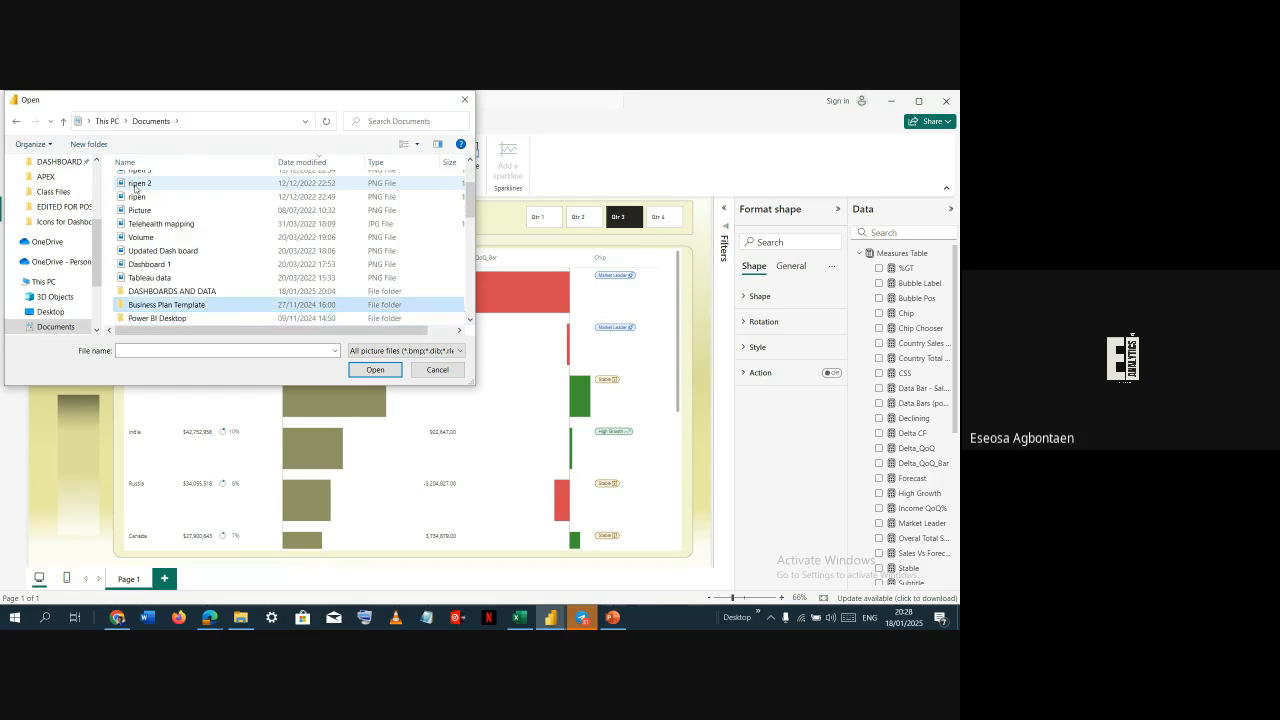
{"action": "key", "text": "Down"}
{"action": "key", "text": "Up"}
{"action": "scroll", "coordinate": [55, 250], "scroll_direction": "up", "scroll_amount": 2}
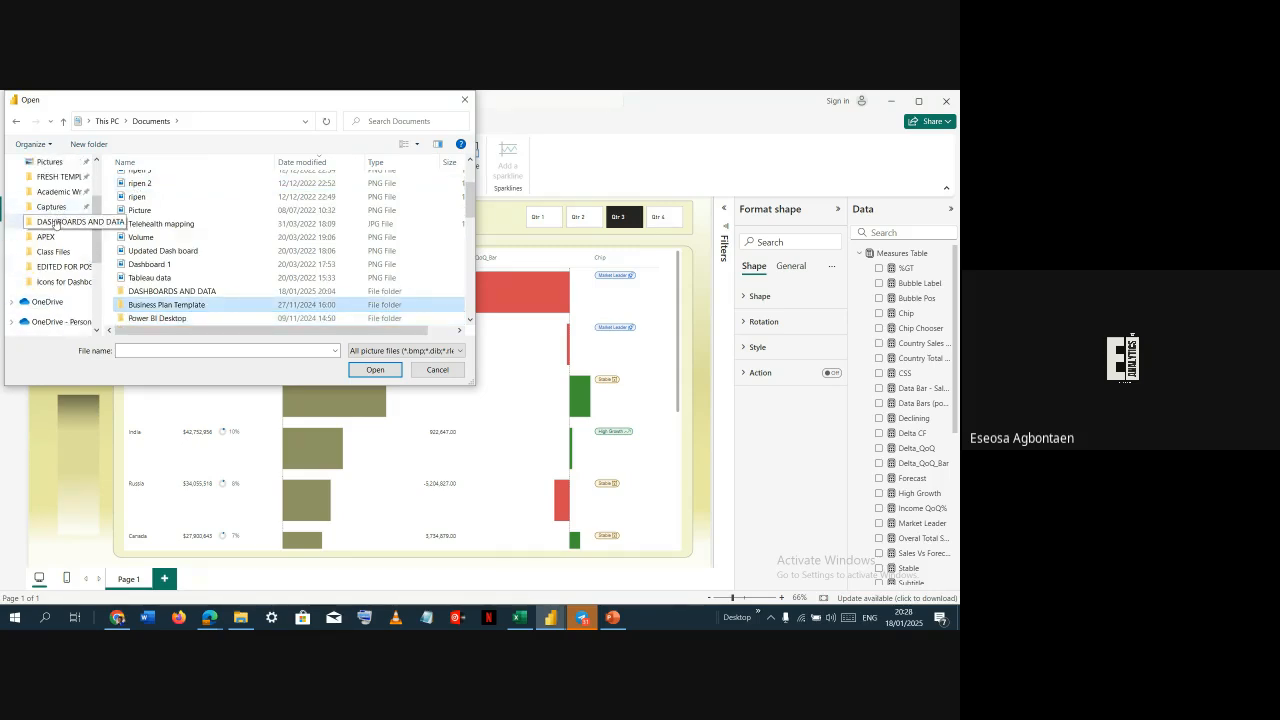
{"action": "scroll", "coordinate": [55, 225], "scroll_direction": "up", "scroll_amount": 2}
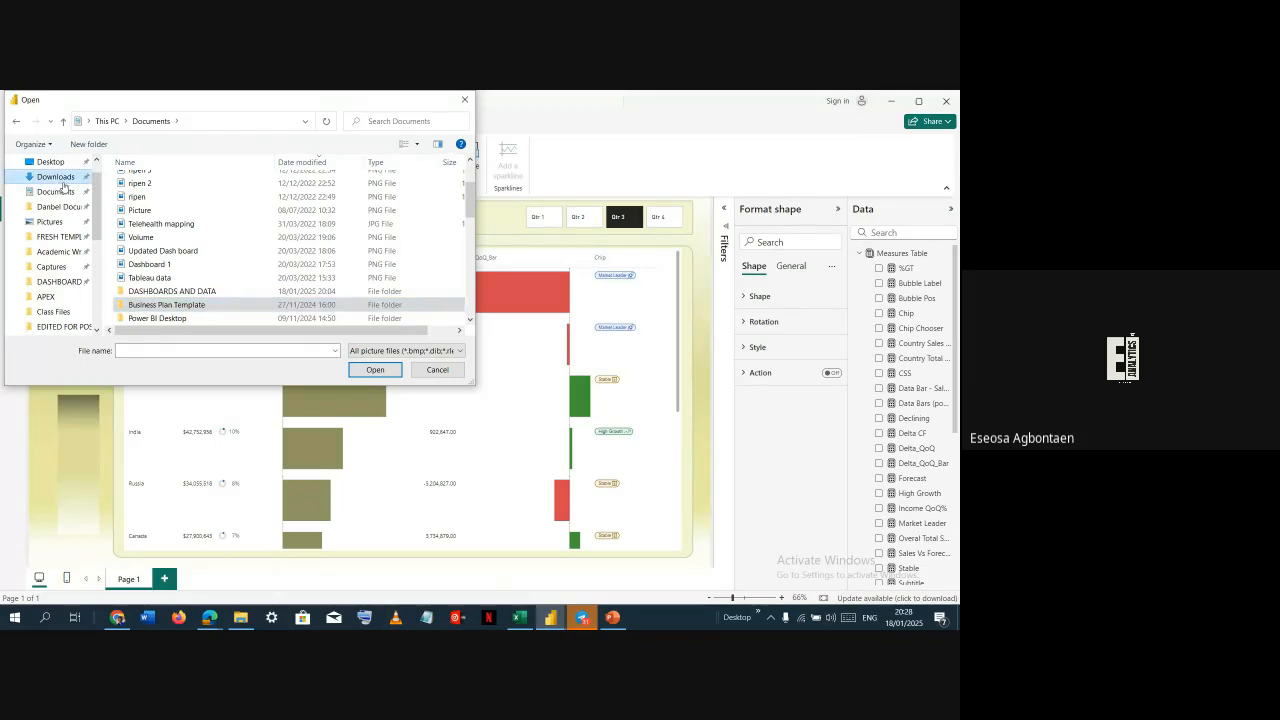
{"action": "left_click", "coordinate": [62, 181]}
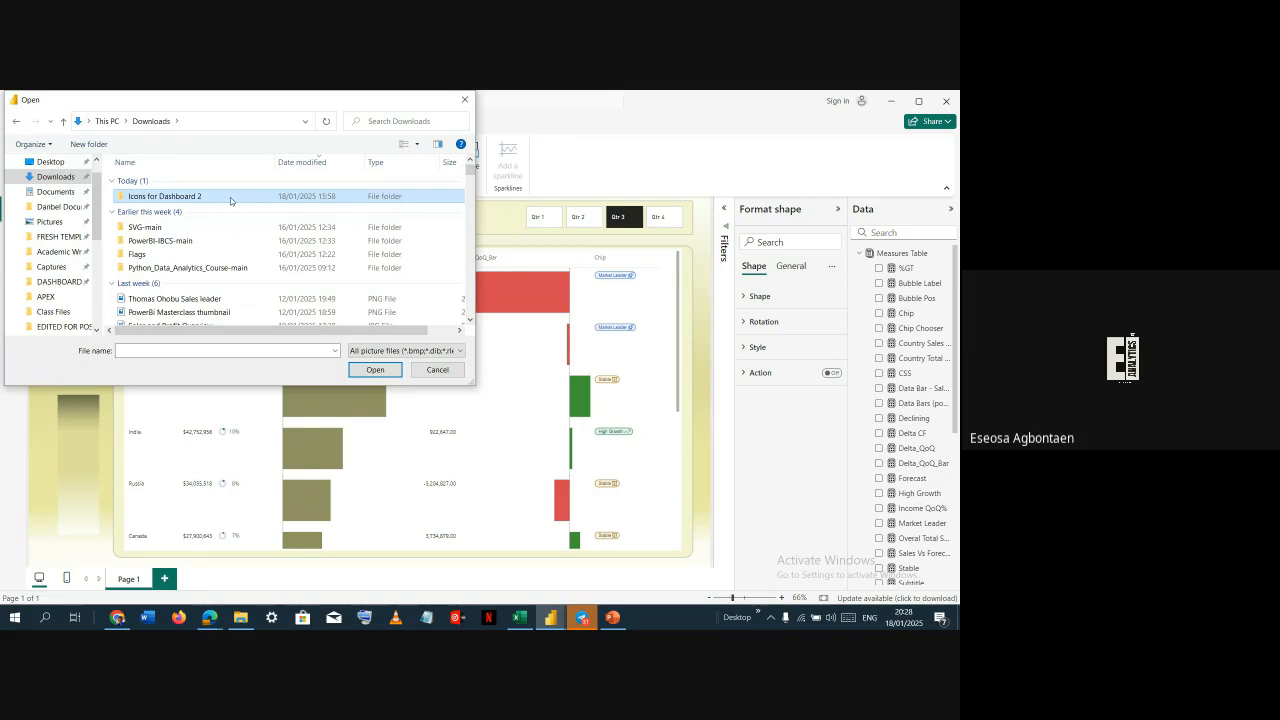
{"action": "double_click", "coordinate": [222, 199]}
{"action": "left_click", "coordinate": [160, 200]}
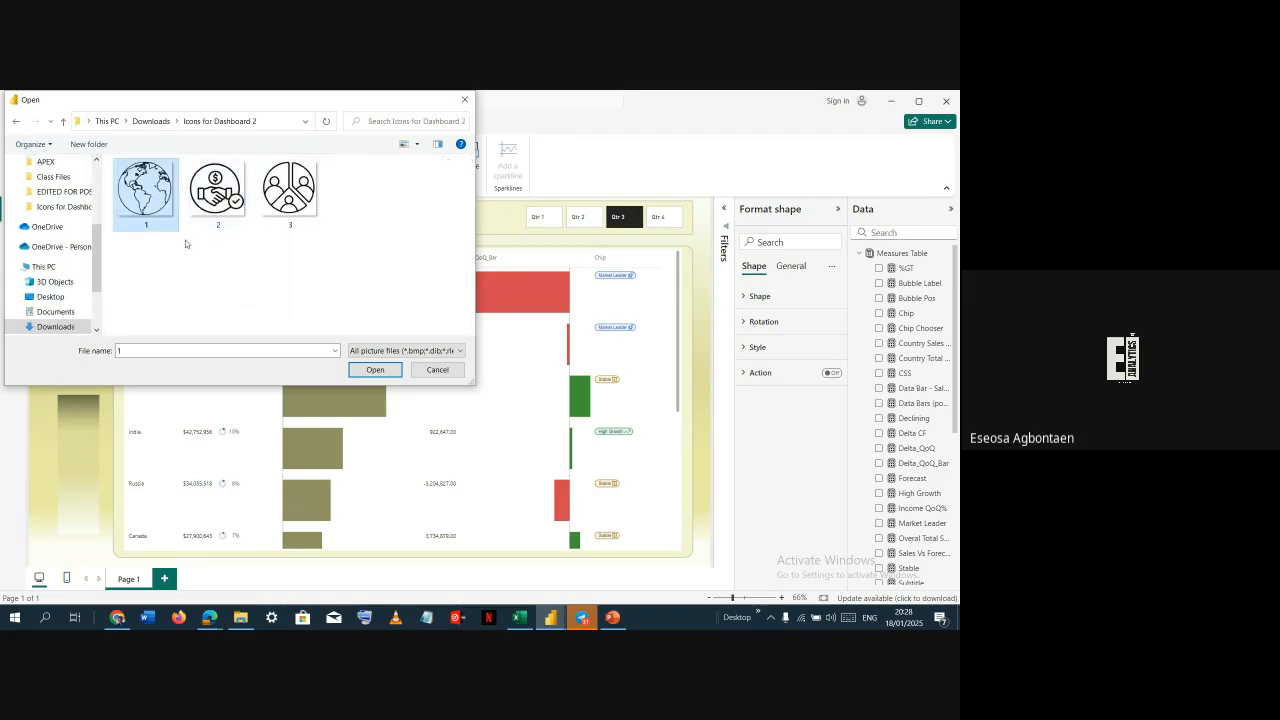
{"action": "left_click", "coordinate": [374, 370]}
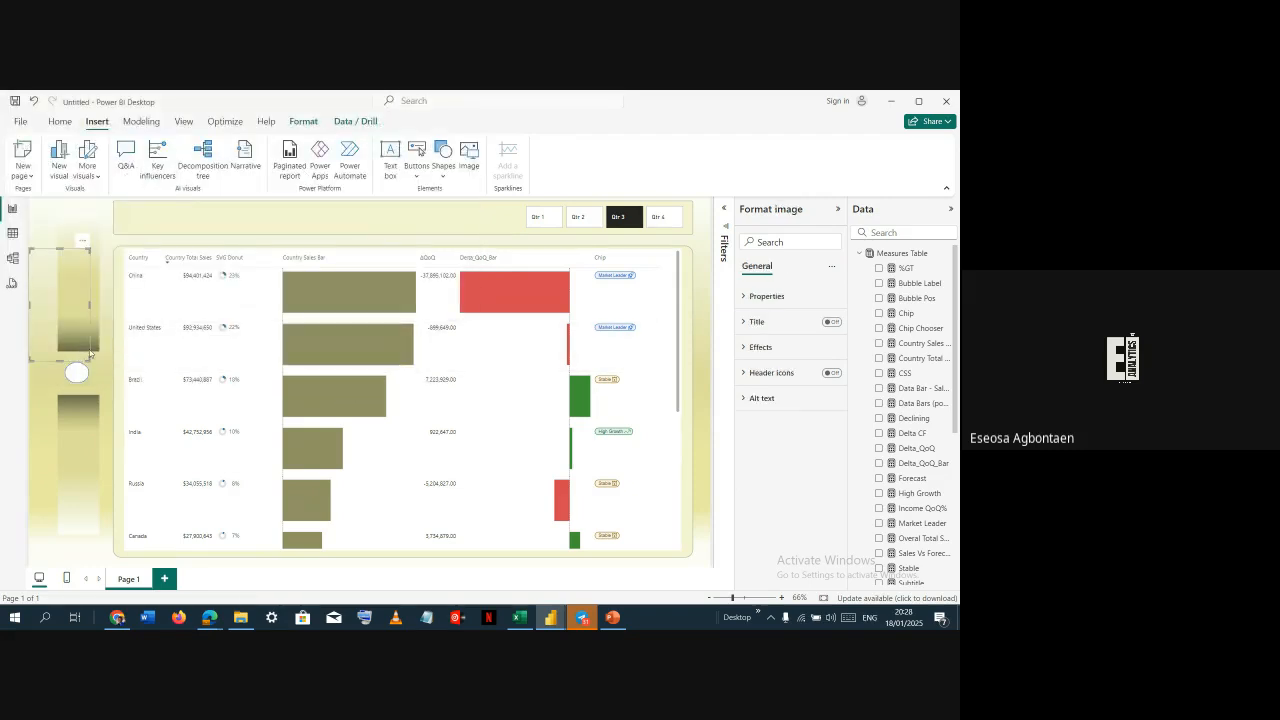
Shrink the globe image and place it over the white circle on the side panel
{"action": "left_click_drag", "start_coordinate": [54, 298], "coordinate": [71, 326]}
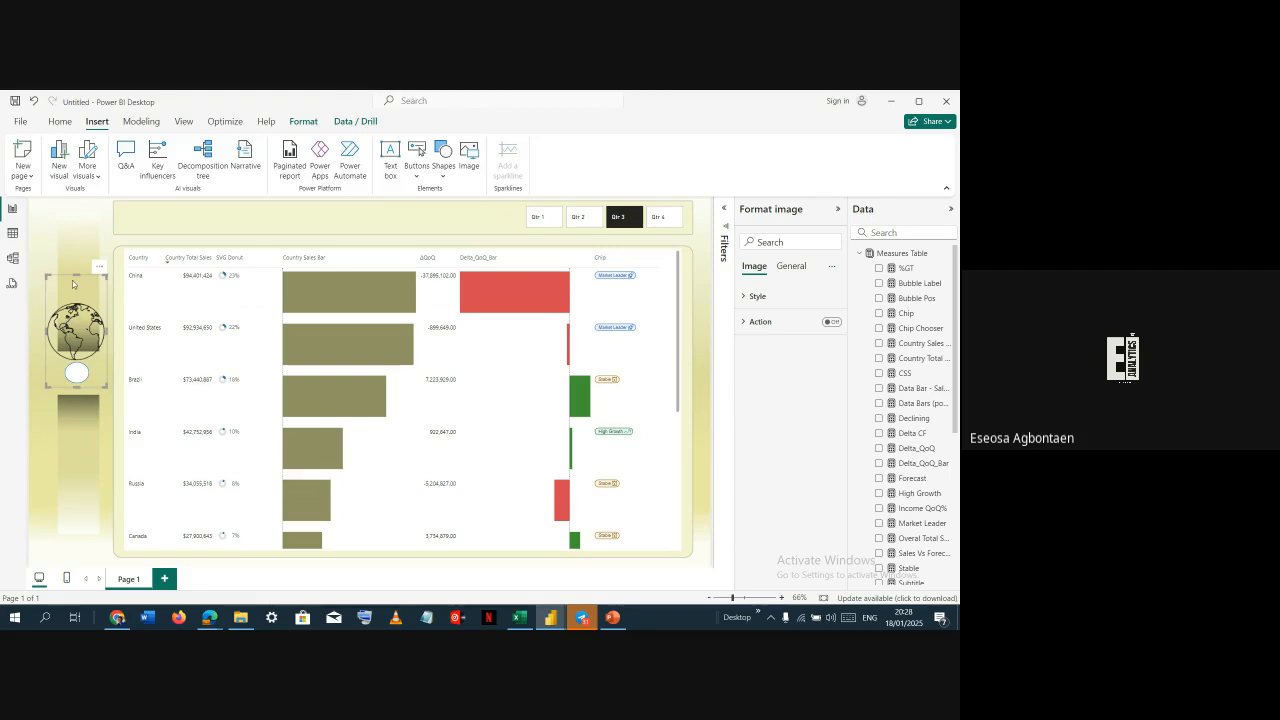
{"action": "left_click_drag", "start_coordinate": [73, 277], "coordinate": [76, 373]}
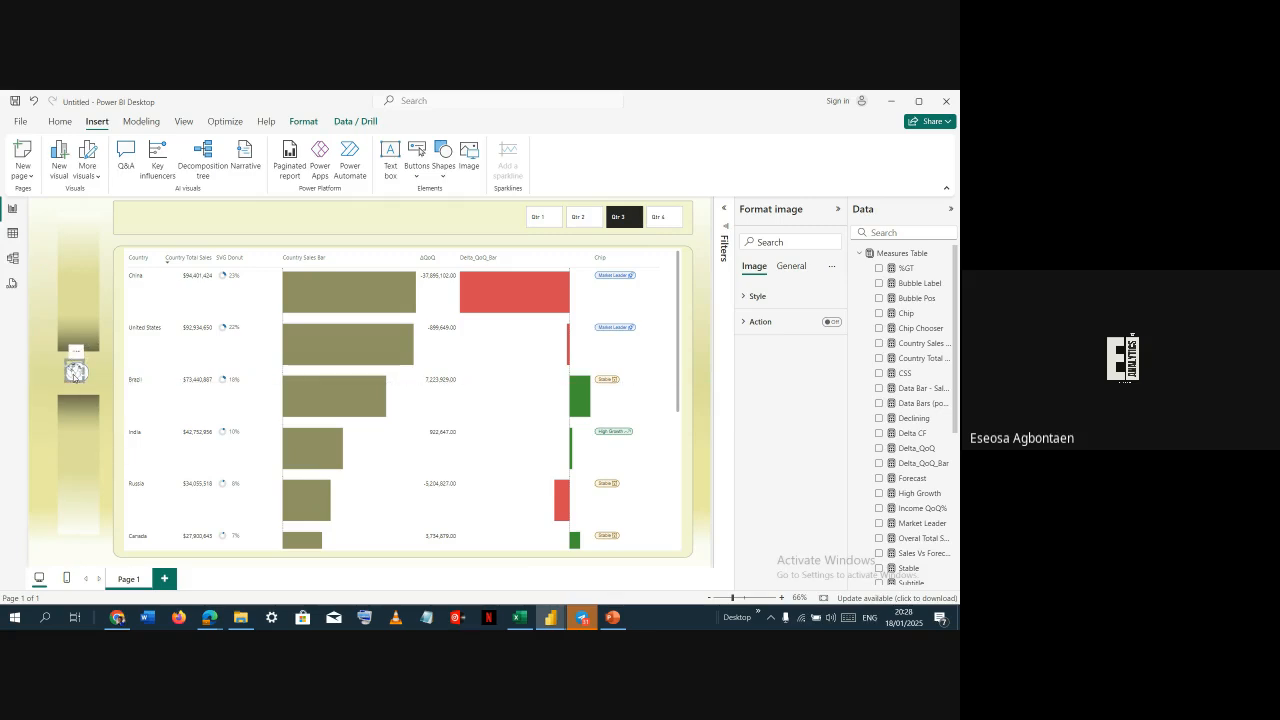
Nudge the globe image into final position over the white circle on the side panel
{"action": "left_click_drag", "start_coordinate": [75, 372], "coordinate": [77, 374]}
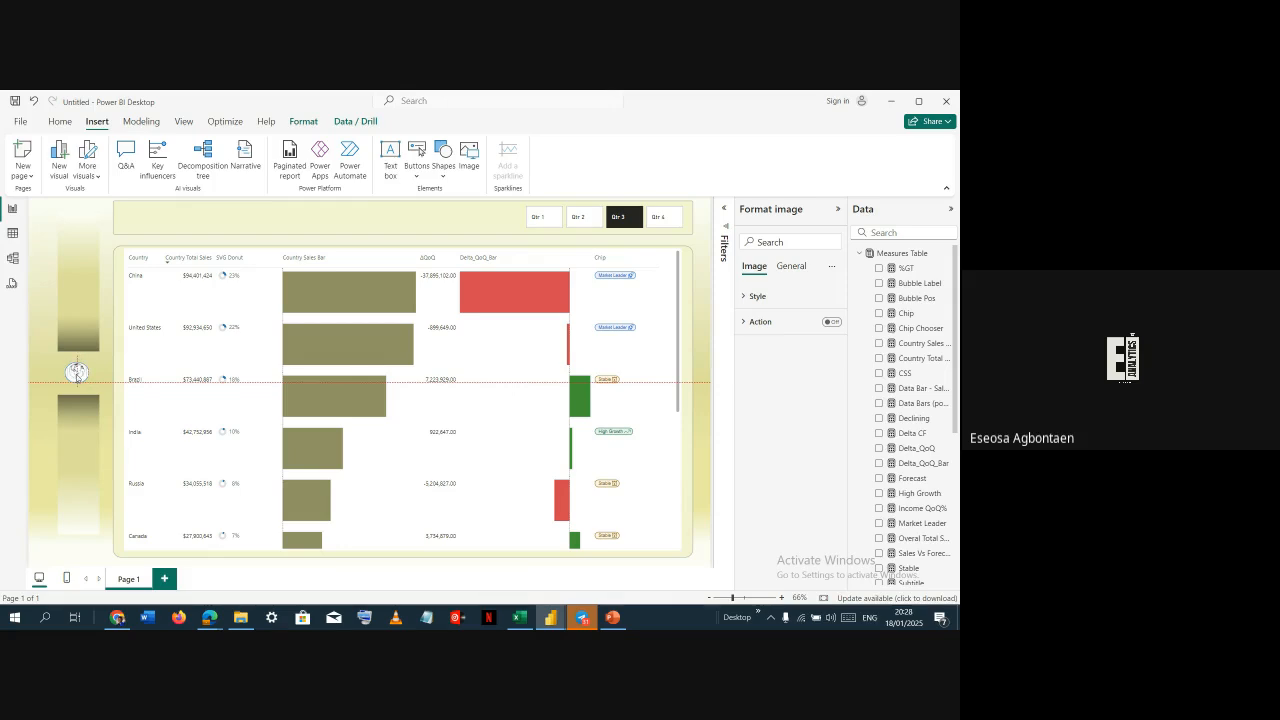
{"action": "left_click_drag", "start_coordinate": [77, 375], "coordinate": [78, 375]}
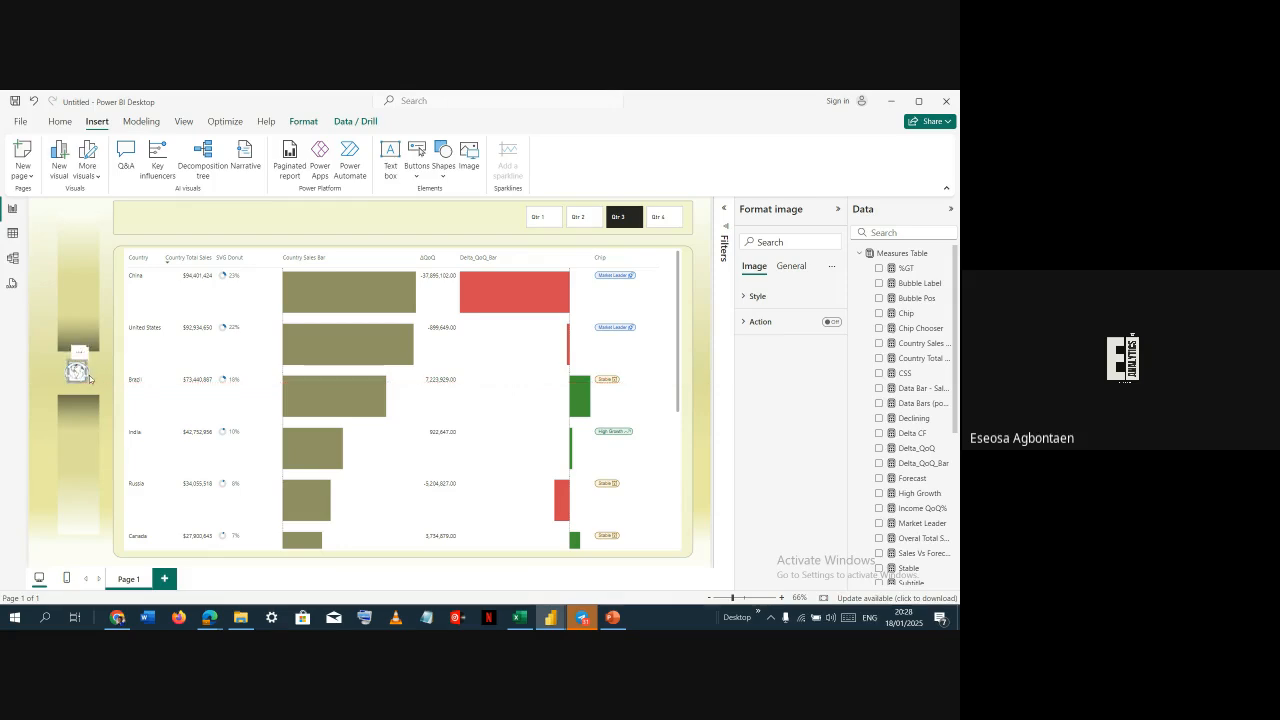
{"action": "left_click", "coordinate": [46, 346]}
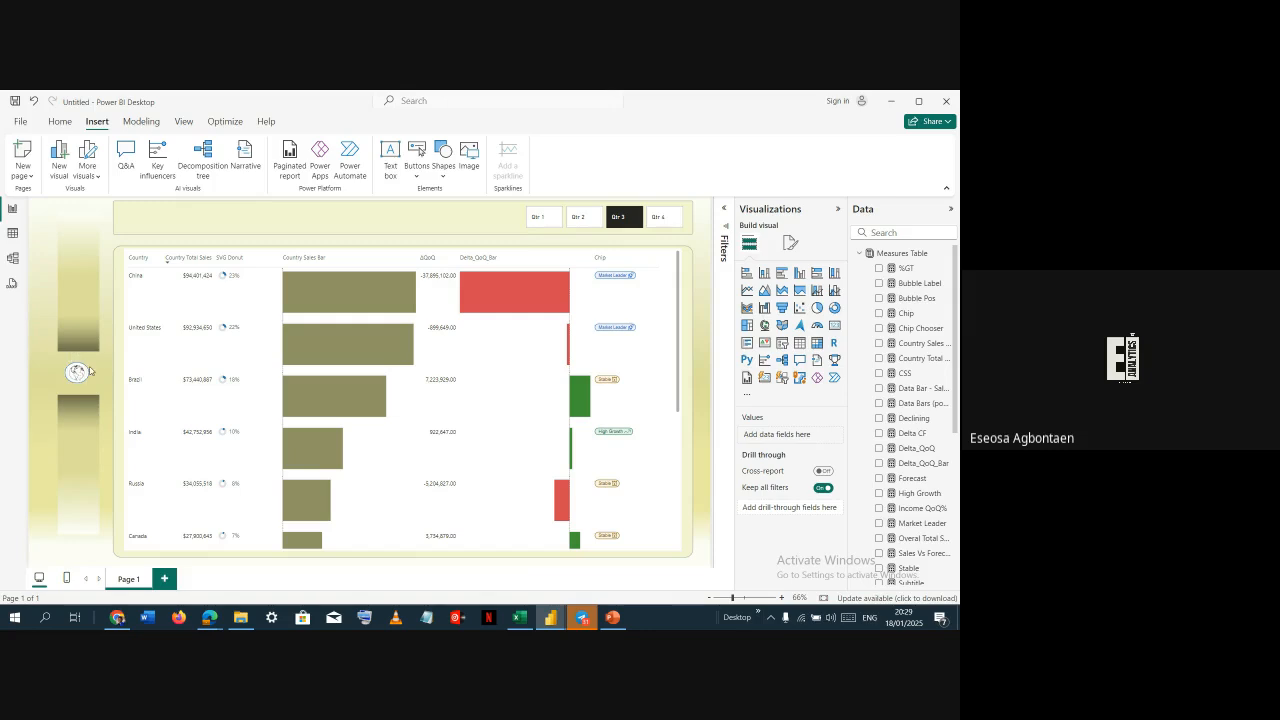
Duplicate the white circle so copies sit above and below the globe icon on the side panel
{"action": "left_click", "coordinate": [87, 370]}
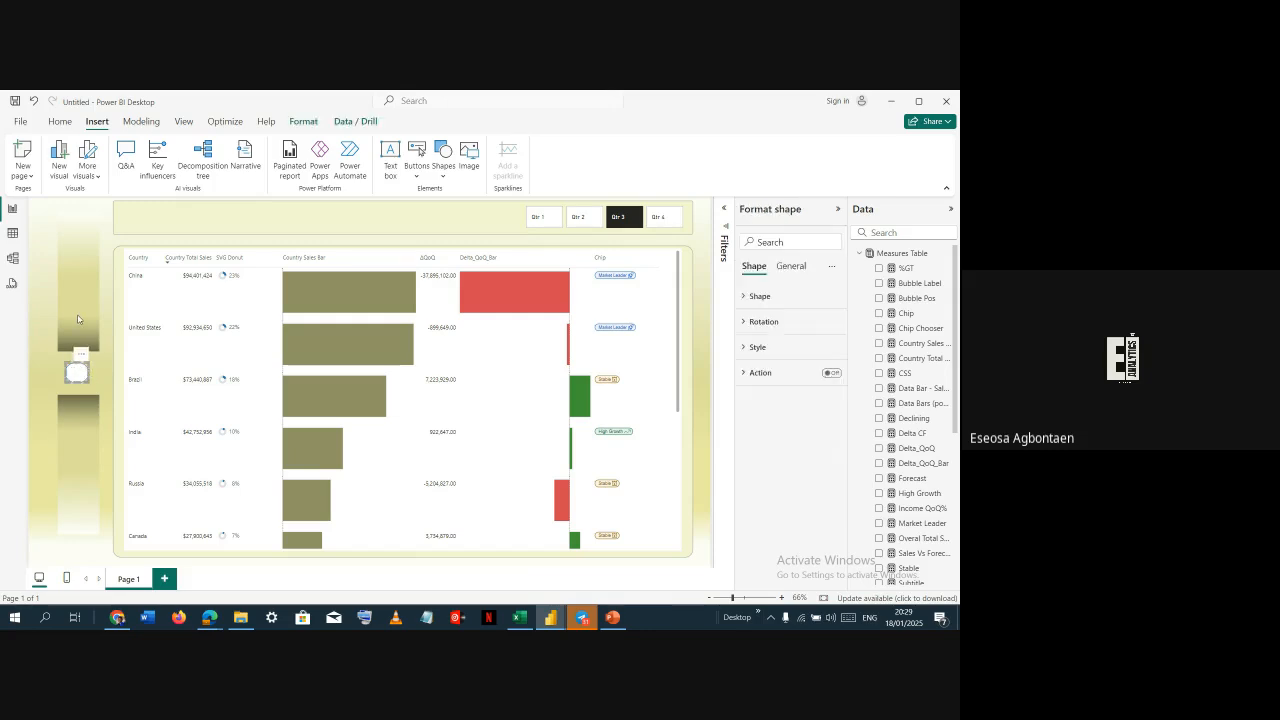
{"action": "left_click_drag", "start_coordinate": [78, 377], "coordinate": [55, 334]}
{"action": "key", "text": "ctrl+z"}
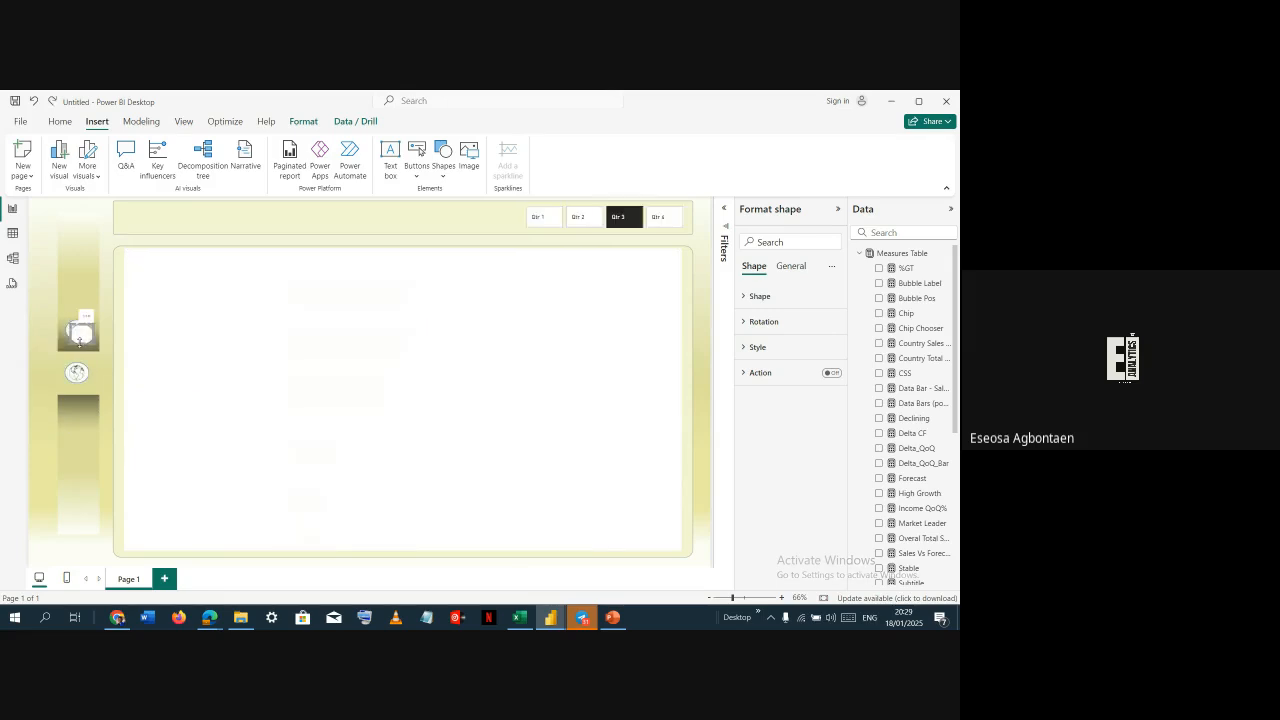
{"action": "left_click_drag", "start_coordinate": [80, 340], "coordinate": [77, 424]}
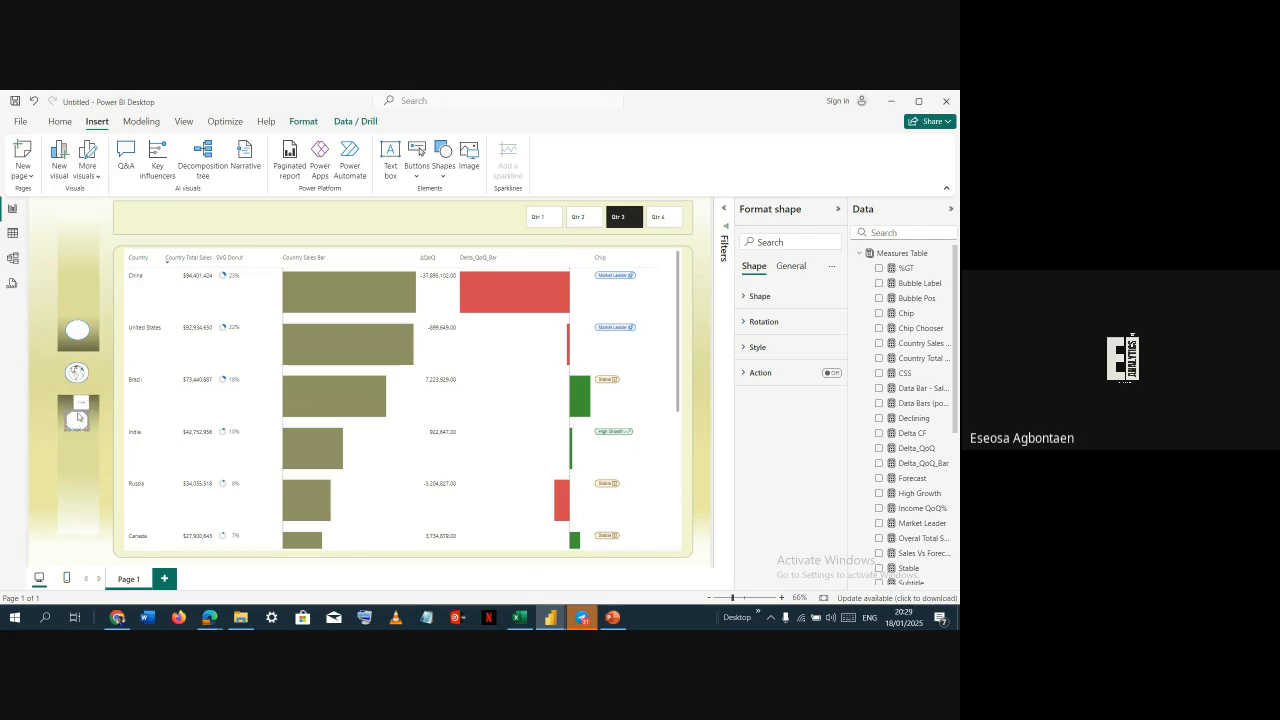
Set the top white circle's fill transparency to 69%
{"action": "left_click", "coordinate": [80, 332]}
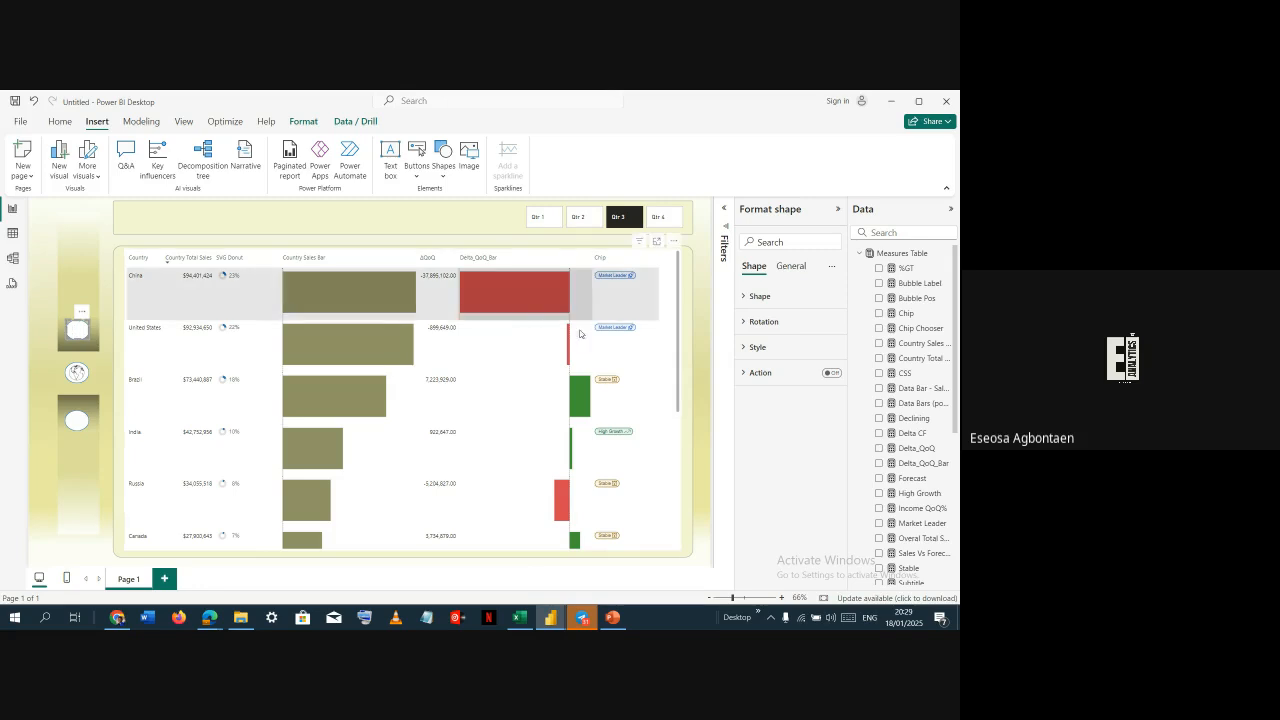
{"action": "left_click", "coordinate": [786, 347]}
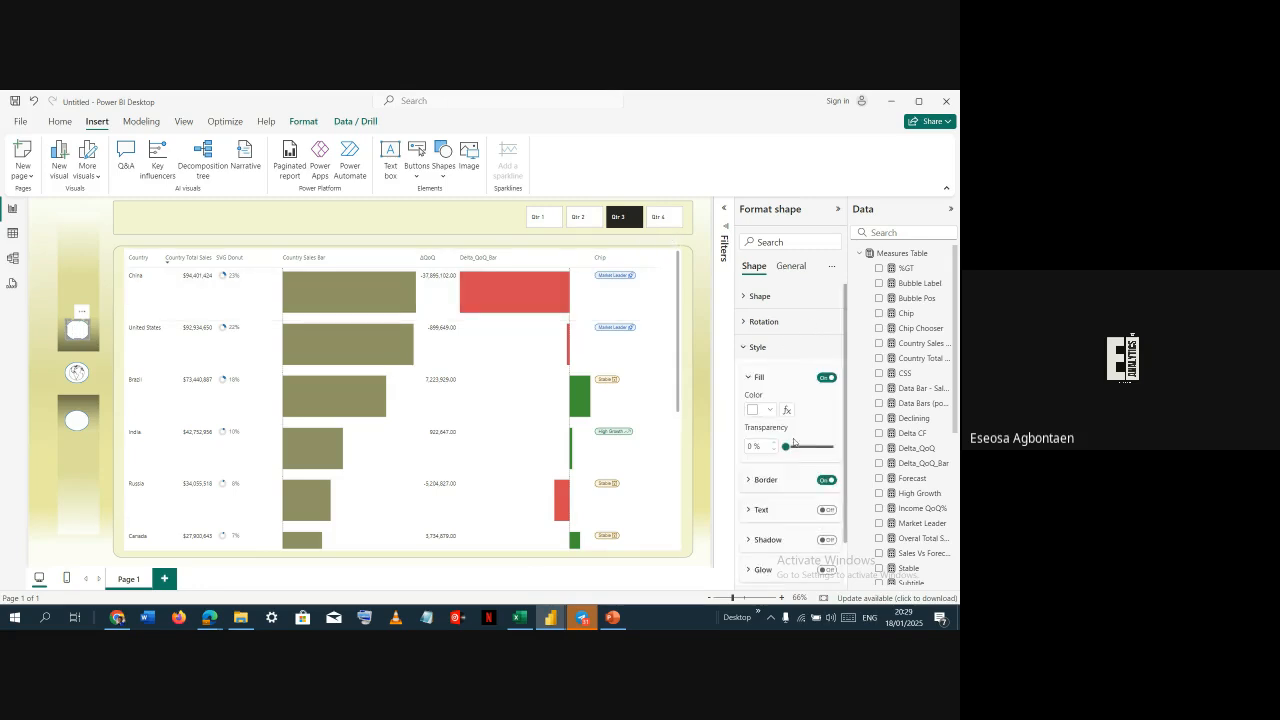
{"action": "left_click_drag", "start_coordinate": [786, 446], "coordinate": [817, 448]}
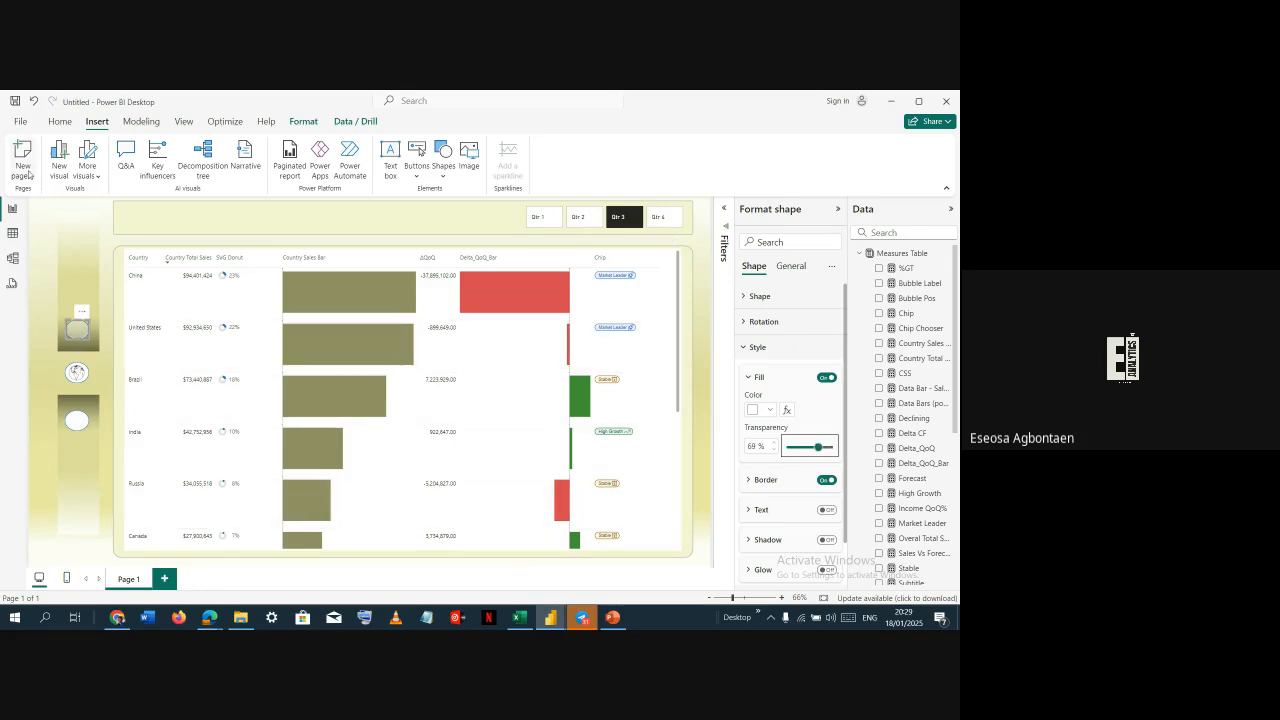
Copy the top circle's formatting onto the bottom circle with Format painter
{"action": "left_click", "coordinate": [55, 124]}
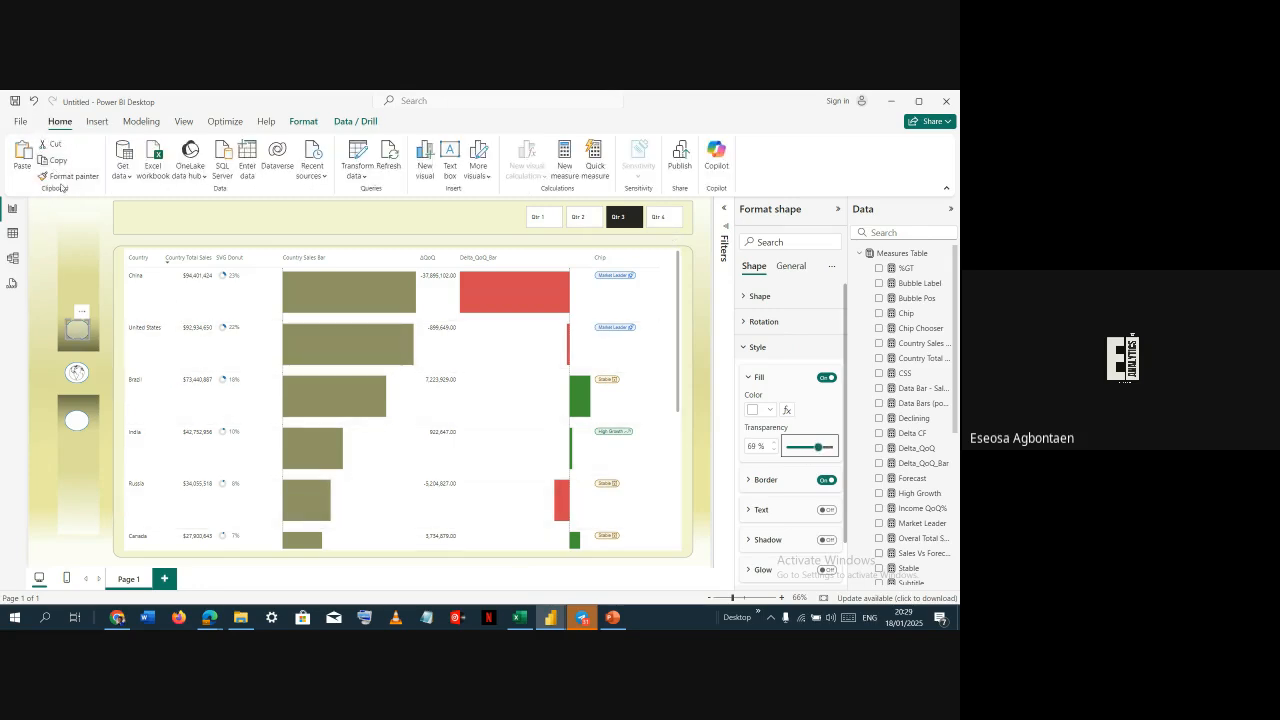
{"action": "left_click", "coordinate": [64, 176]}
{"action": "left_click", "coordinate": [77, 415]}
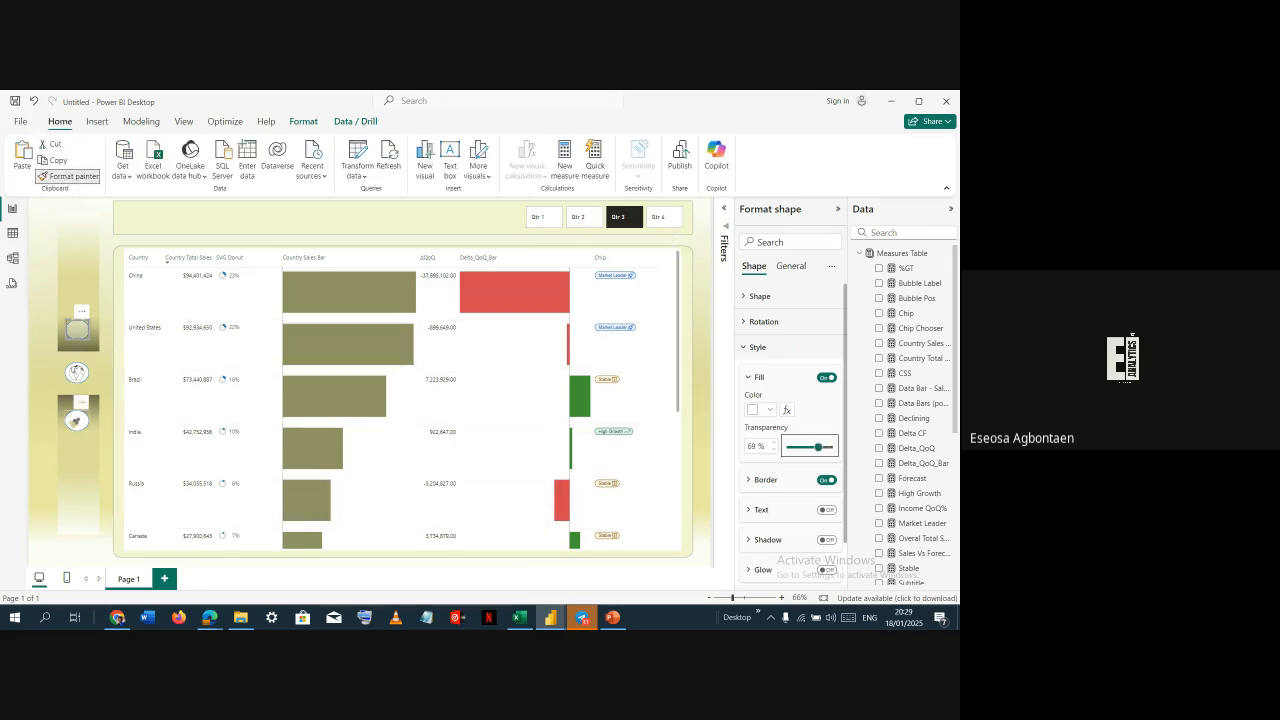
{"action": "left_click", "coordinate": [98, 362]}
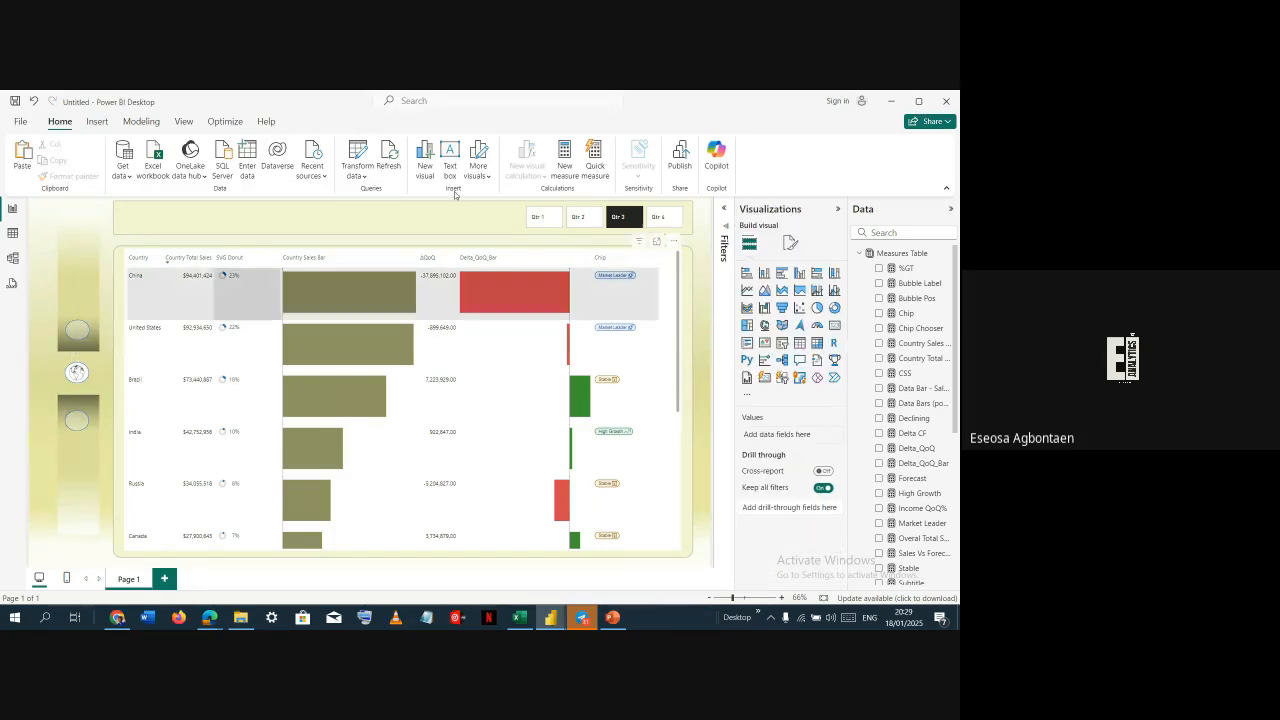
Insert the handshake icon image 2 from the Icons for Dashboard 2 folder
{"action": "left_click", "coordinate": [108, 122]}
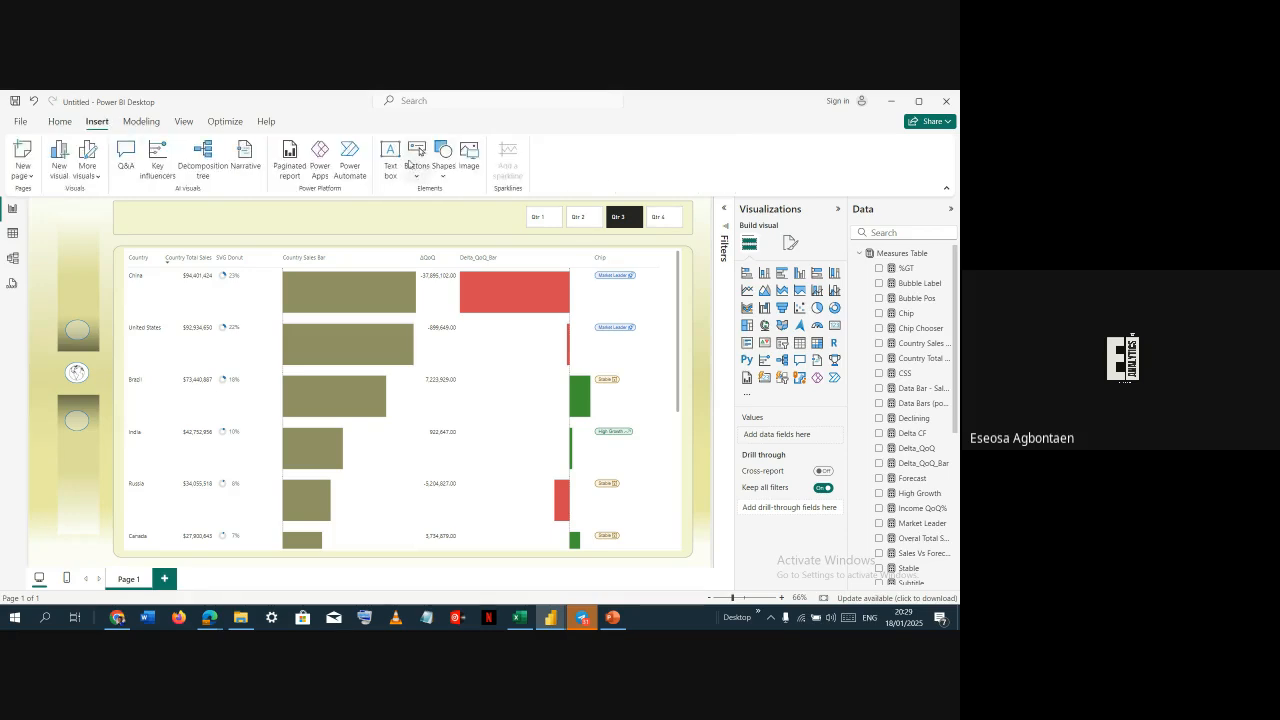
{"action": "left_click", "coordinate": [468, 163]}
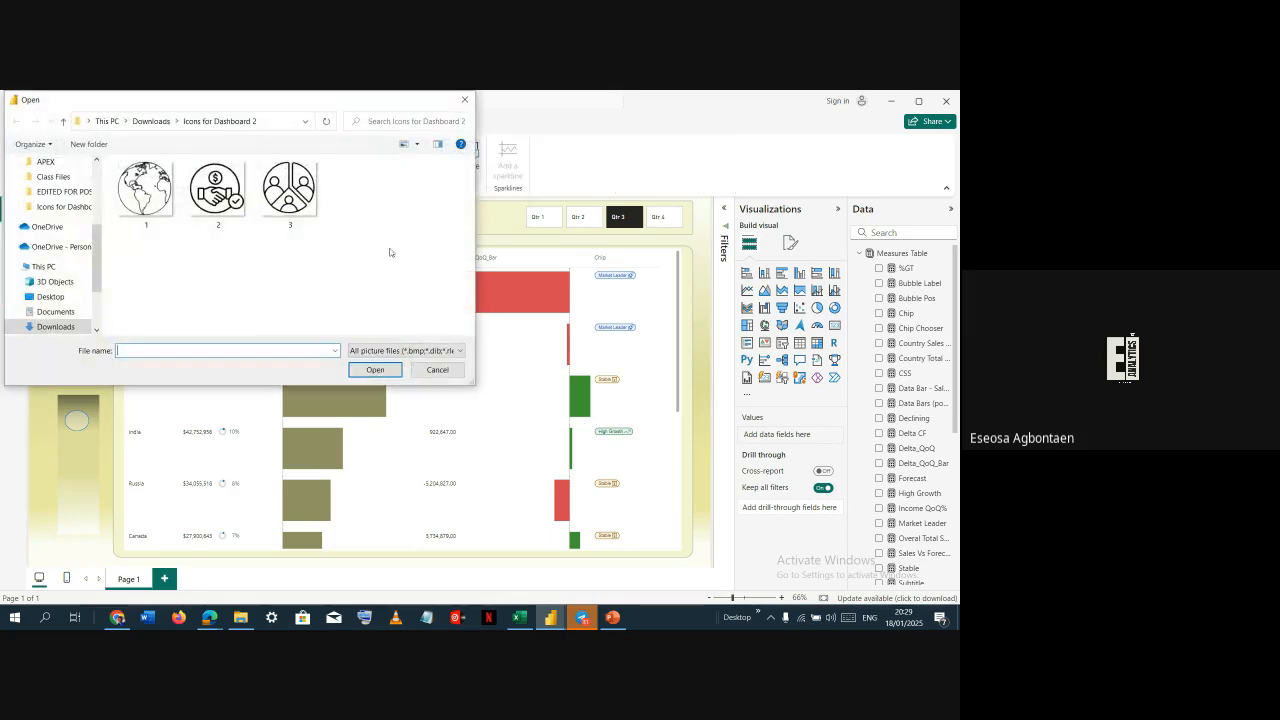
{"action": "left_click", "coordinate": [218, 190]}
{"action": "left_click", "coordinate": [375, 369]}
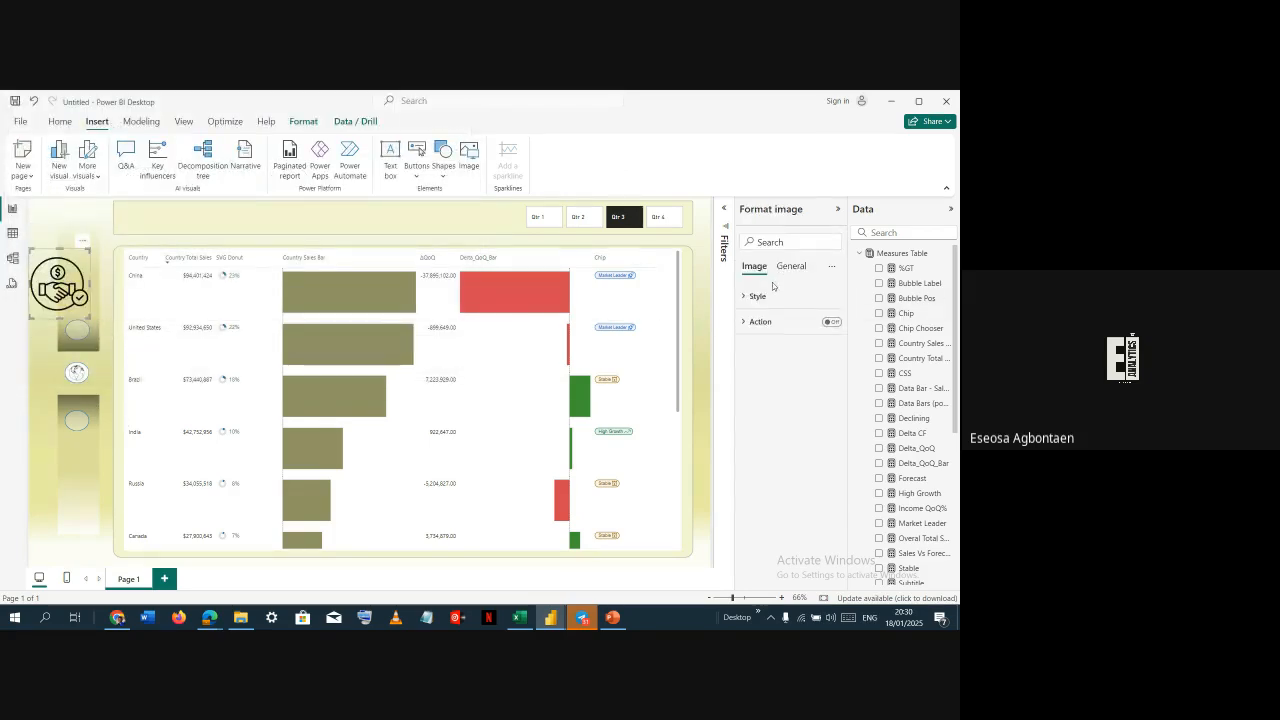
Resize the handshake image to height 54 and width 46 and place it over the top circle
{"action": "left_click", "coordinate": [784, 268]}
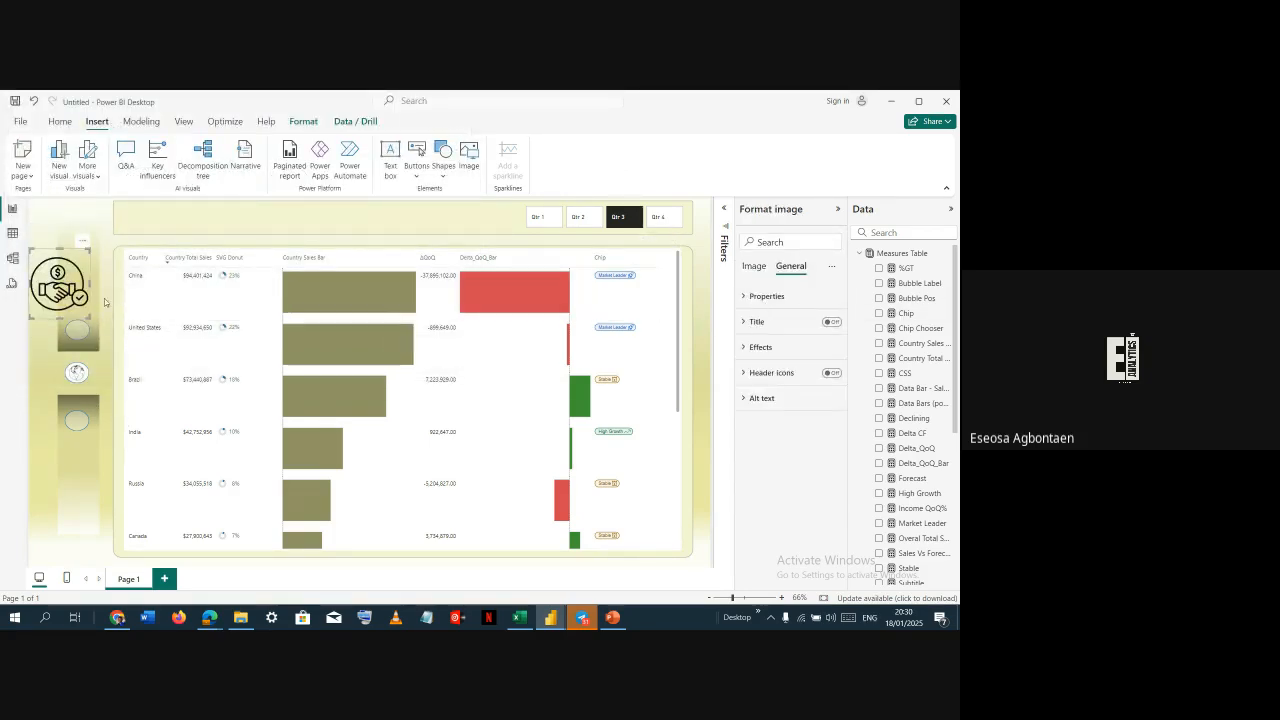
{"action": "left_click", "coordinate": [77, 374]}
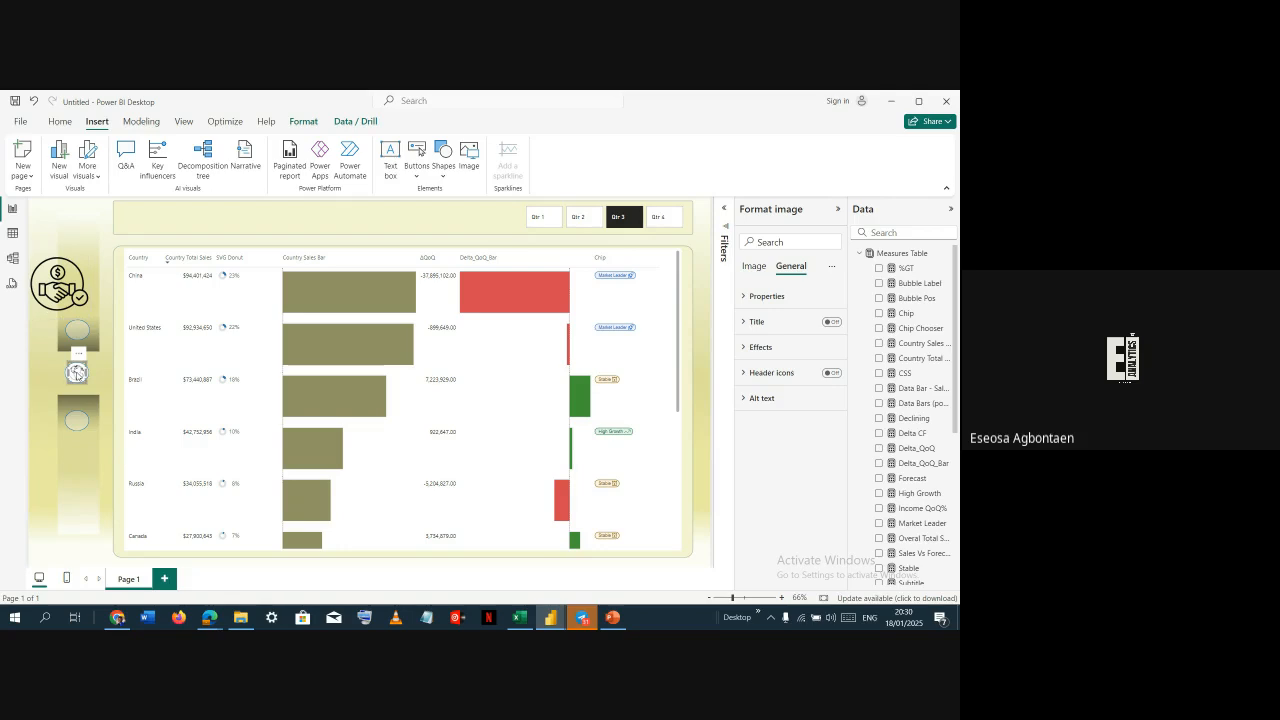
{"action": "left_click", "coordinate": [783, 297]}
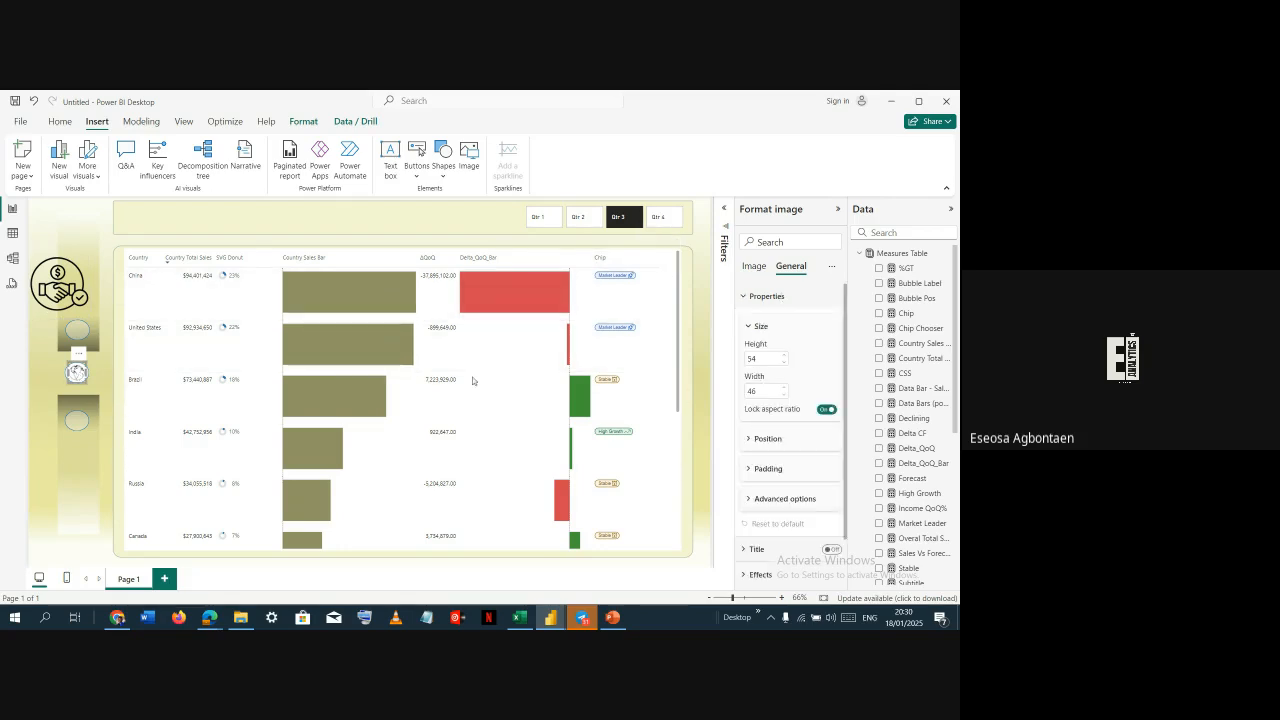
{"action": "left_click", "coordinate": [58, 280]}
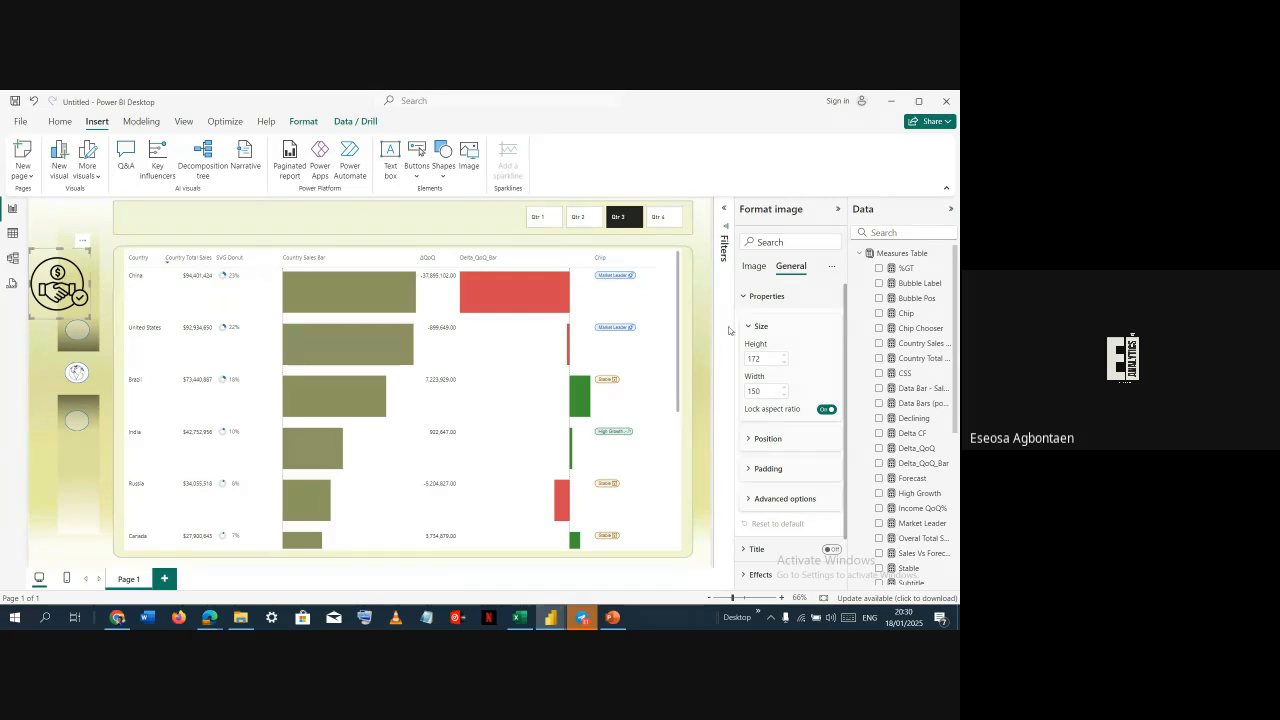
{"action": "left_click", "coordinate": [771, 357]}
{"action": "type", "text": "54"}
{"action": "key", "text": "Tab"}
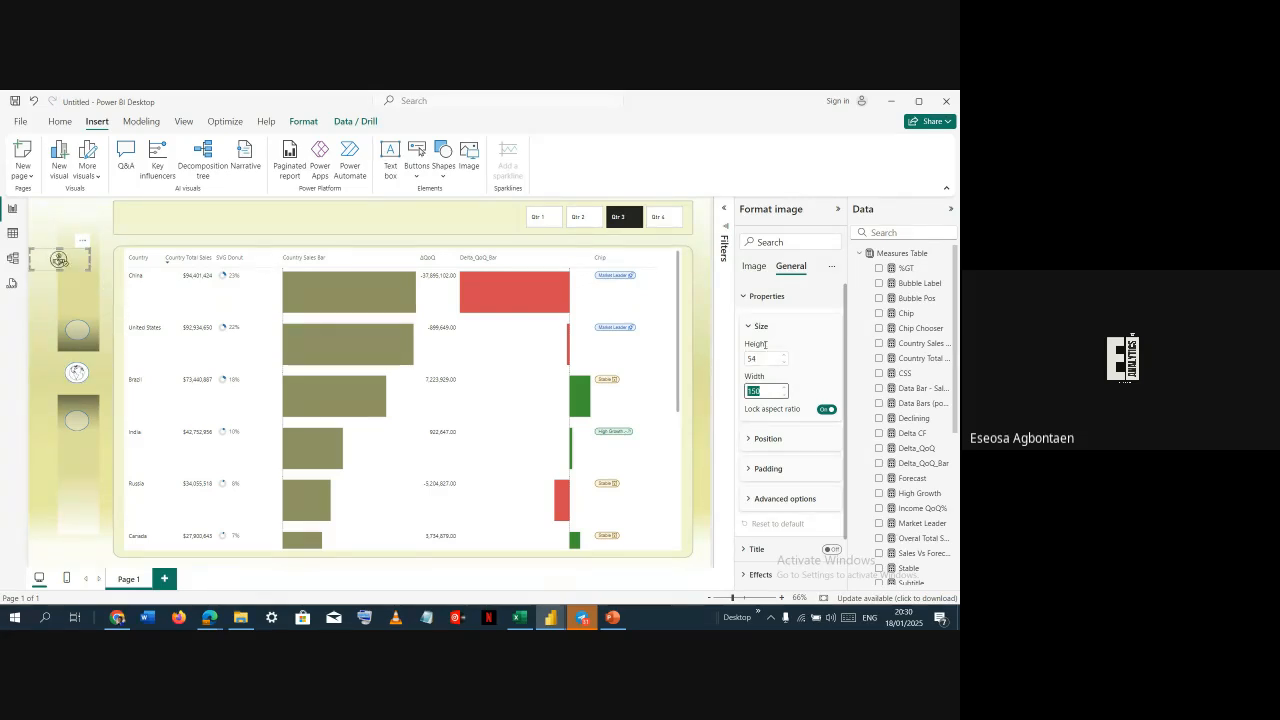
{"action": "type", "text": "48"}
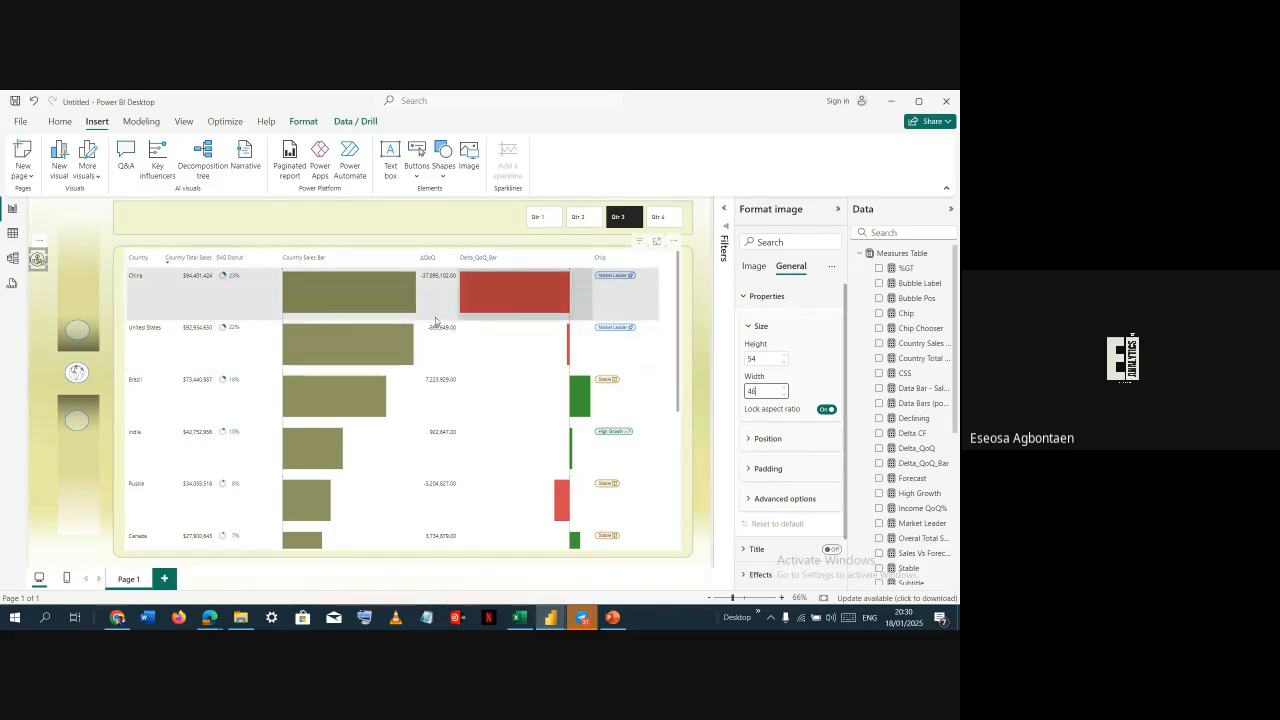
{"action": "left_click_drag", "start_coordinate": [38, 261], "coordinate": [79, 322]}
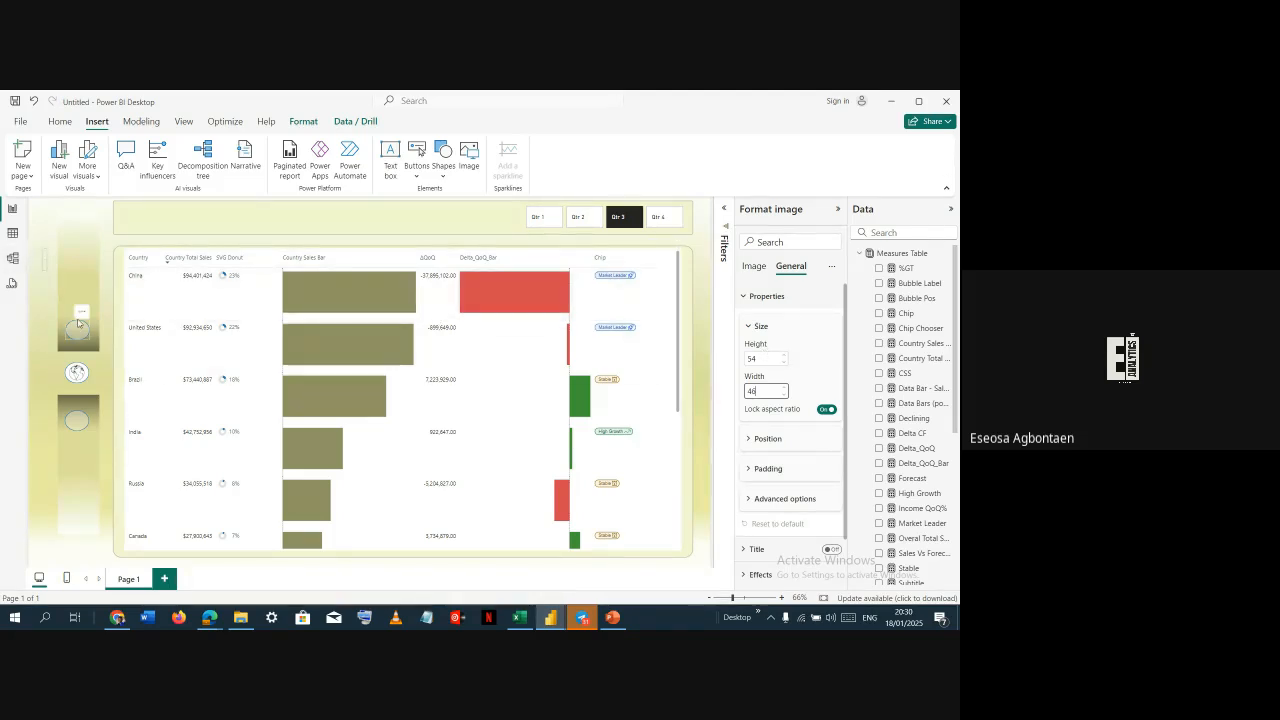
{"action": "key", "text": "BackSpace"}
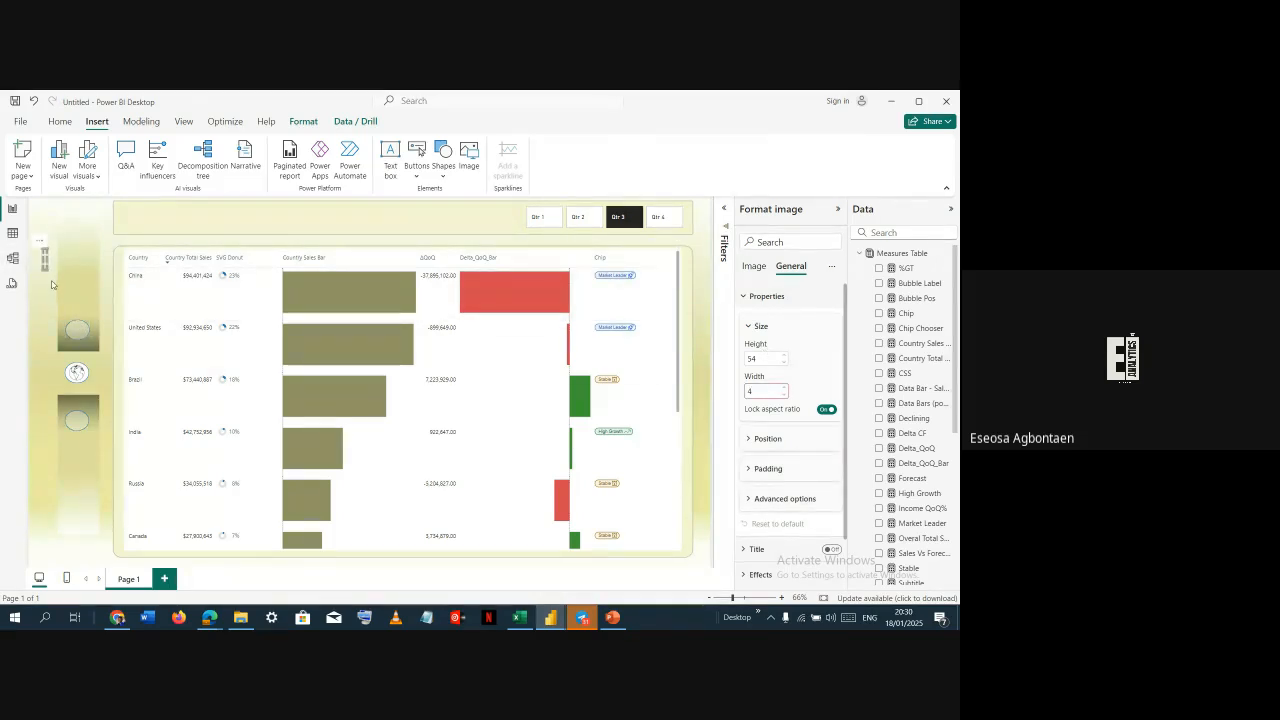
{"action": "key", "text": "ctrl+z"}
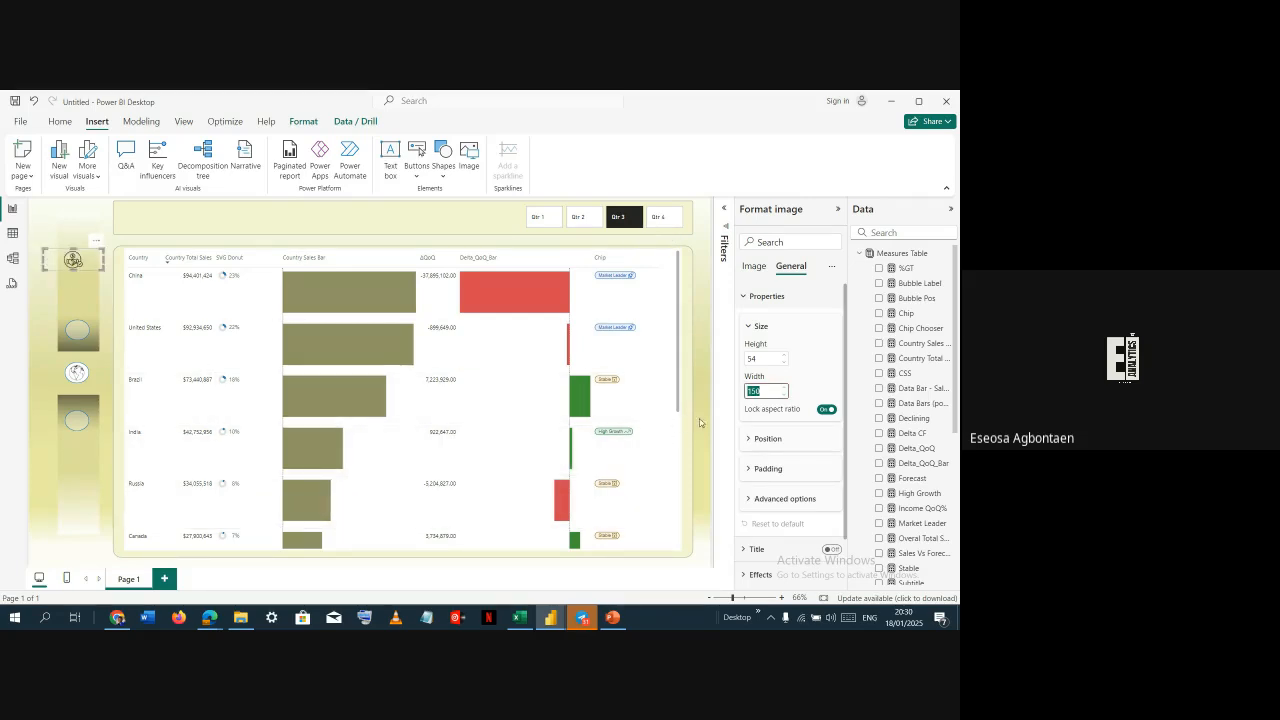
{"action": "type", "text": "46"}
{"action": "left_click_drag", "start_coordinate": [58, 245], "coordinate": [88, 315]}
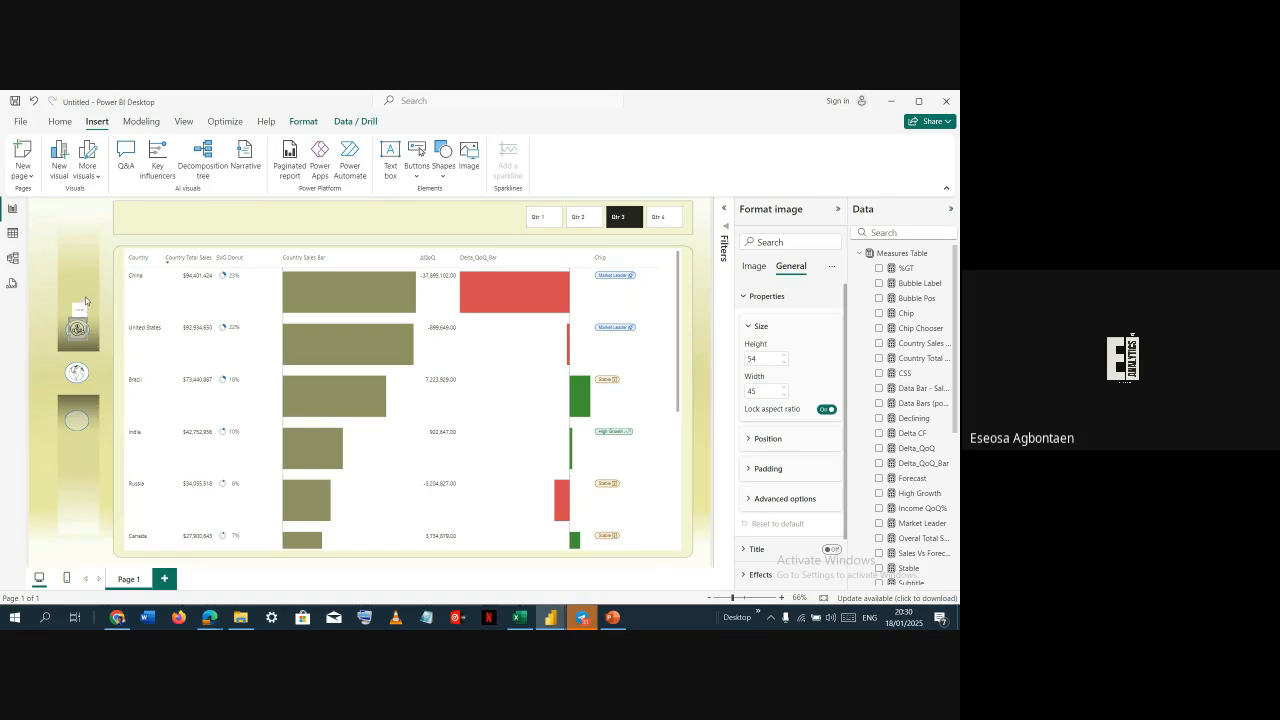
Add two new report pages and return to Page 1
{"action": "left_click", "coordinate": [85, 300]}
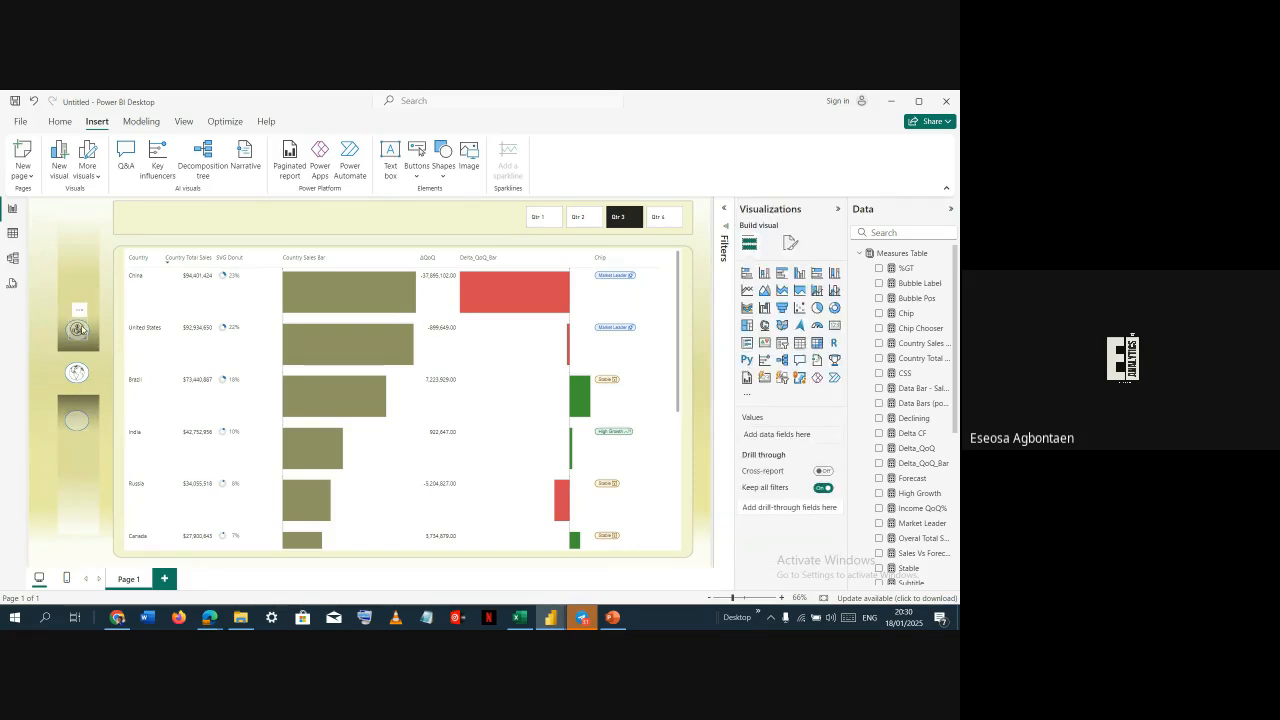
{"action": "left_click", "coordinate": [82, 332]}
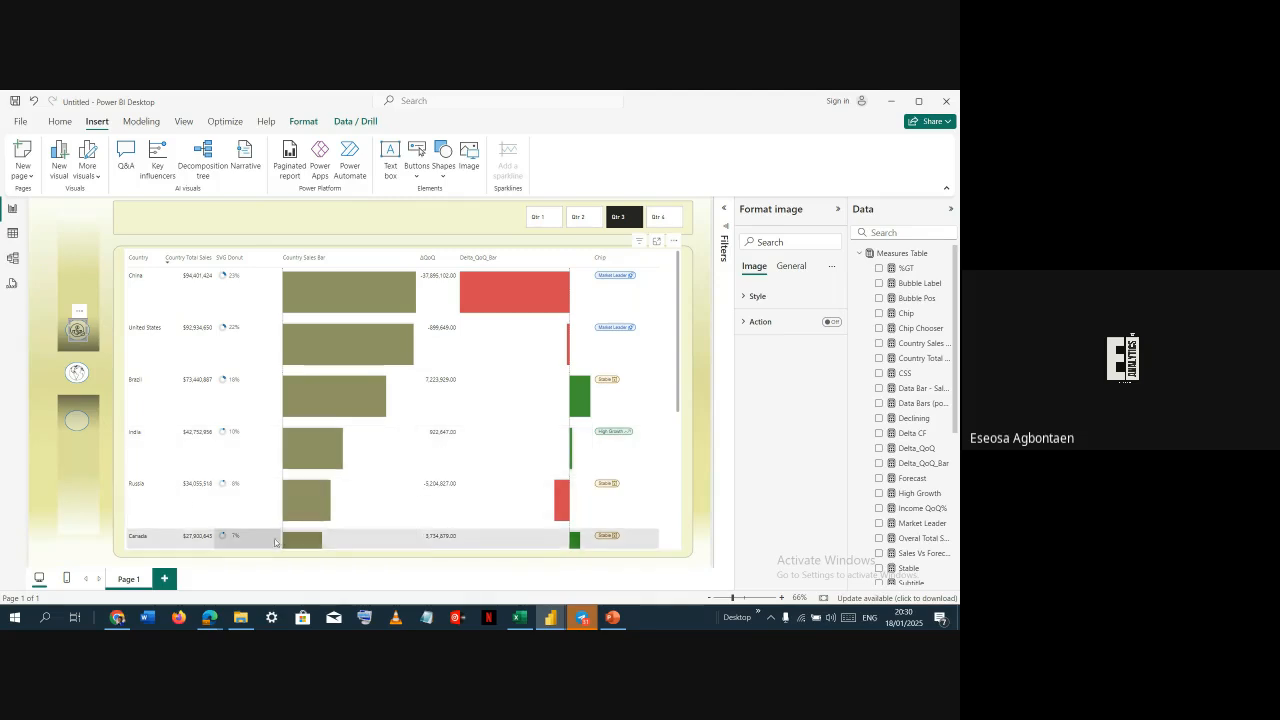
{"action": "left_click", "coordinate": [43, 245]}
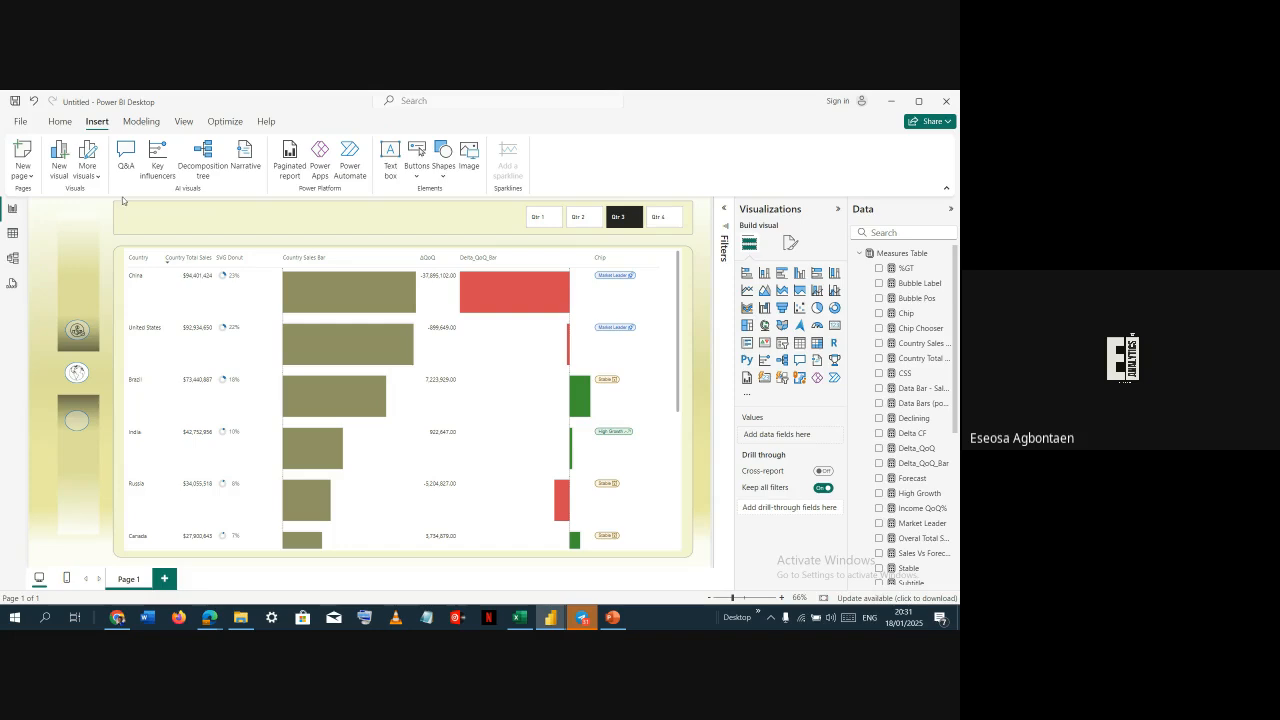
{"action": "left_click", "coordinate": [164, 578]}
{"action": "left_click", "coordinate": [140, 578]}
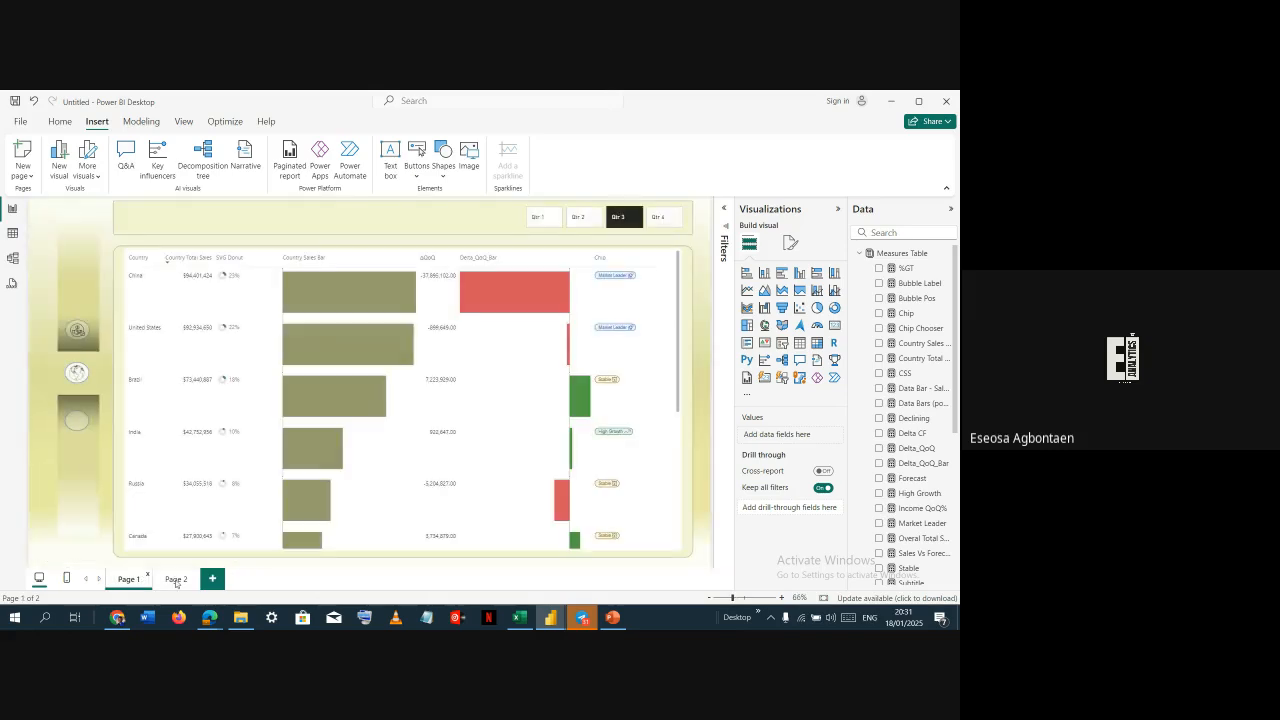
{"action": "left_click", "coordinate": [212, 578]}
{"action": "left_click", "coordinate": [130, 579]}
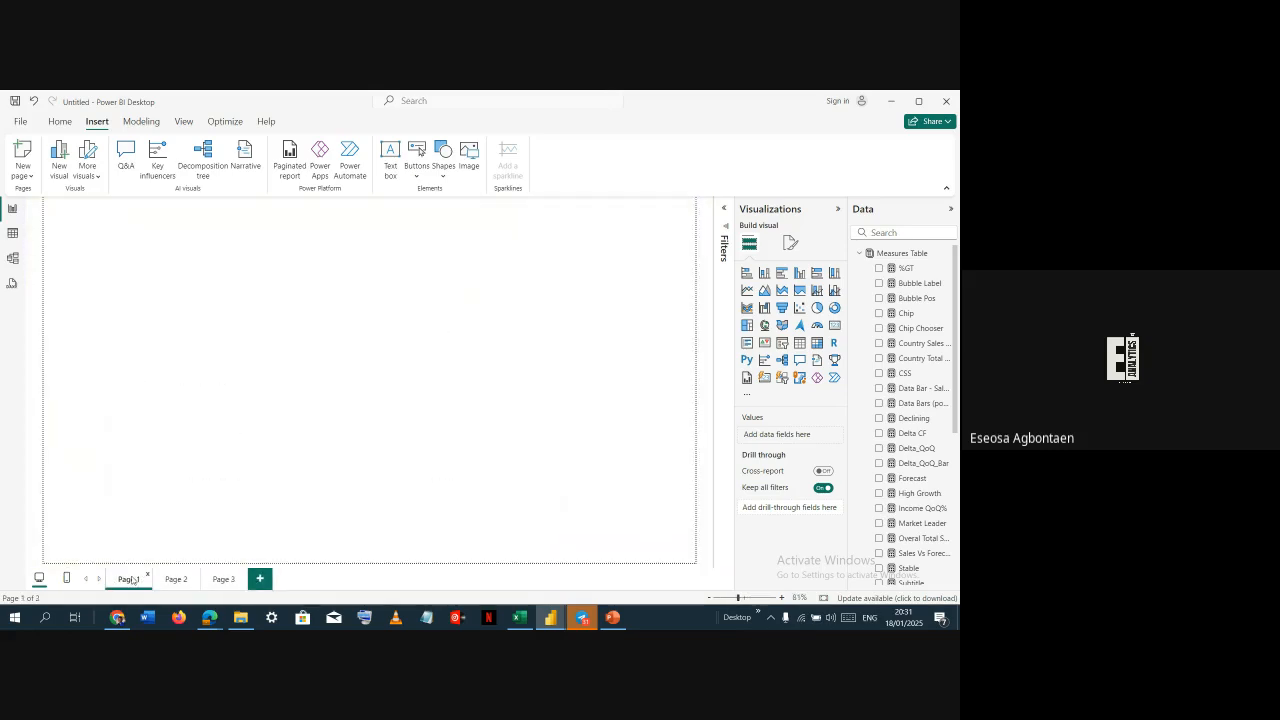
Give the handshake icon a page navigation action to Page 2 and test it
{"action": "left_click", "coordinate": [84, 326]}
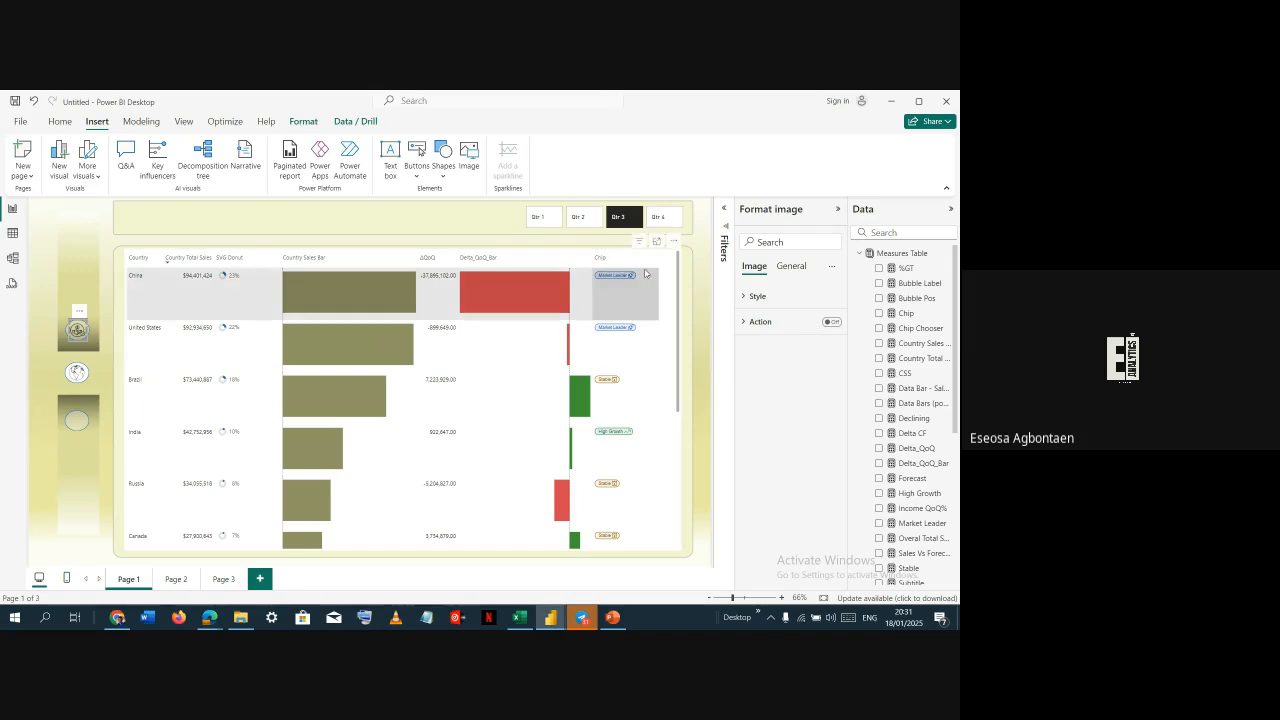
{"action": "left_click", "coordinate": [832, 321]}
{"action": "left_click", "coordinate": [766, 321]}
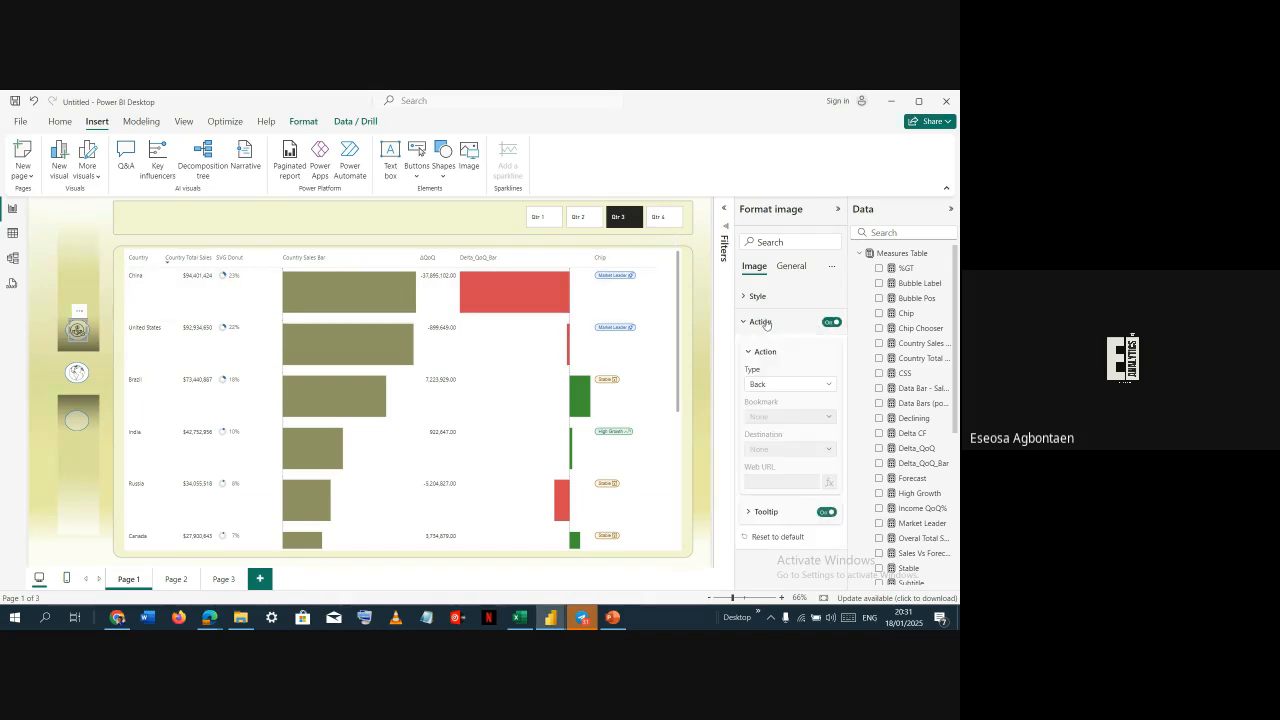
{"action": "left_click", "coordinate": [789, 387]}
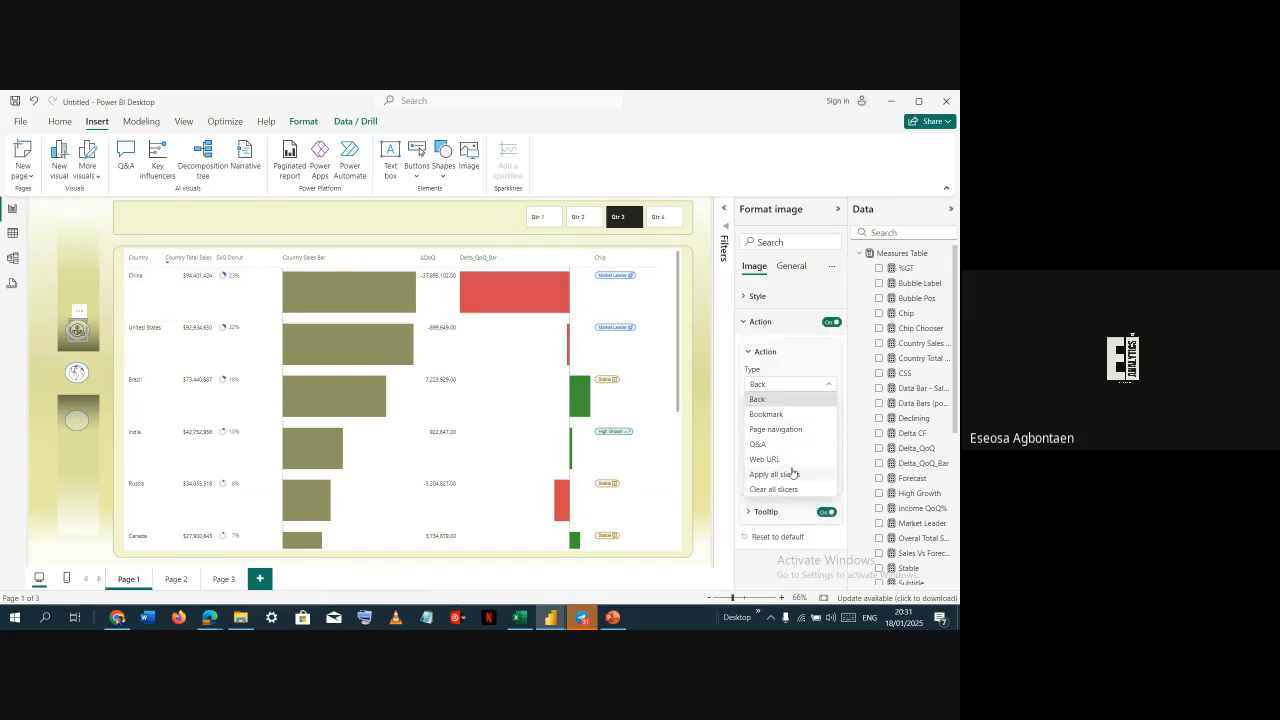
{"action": "left_click", "coordinate": [794, 431]}
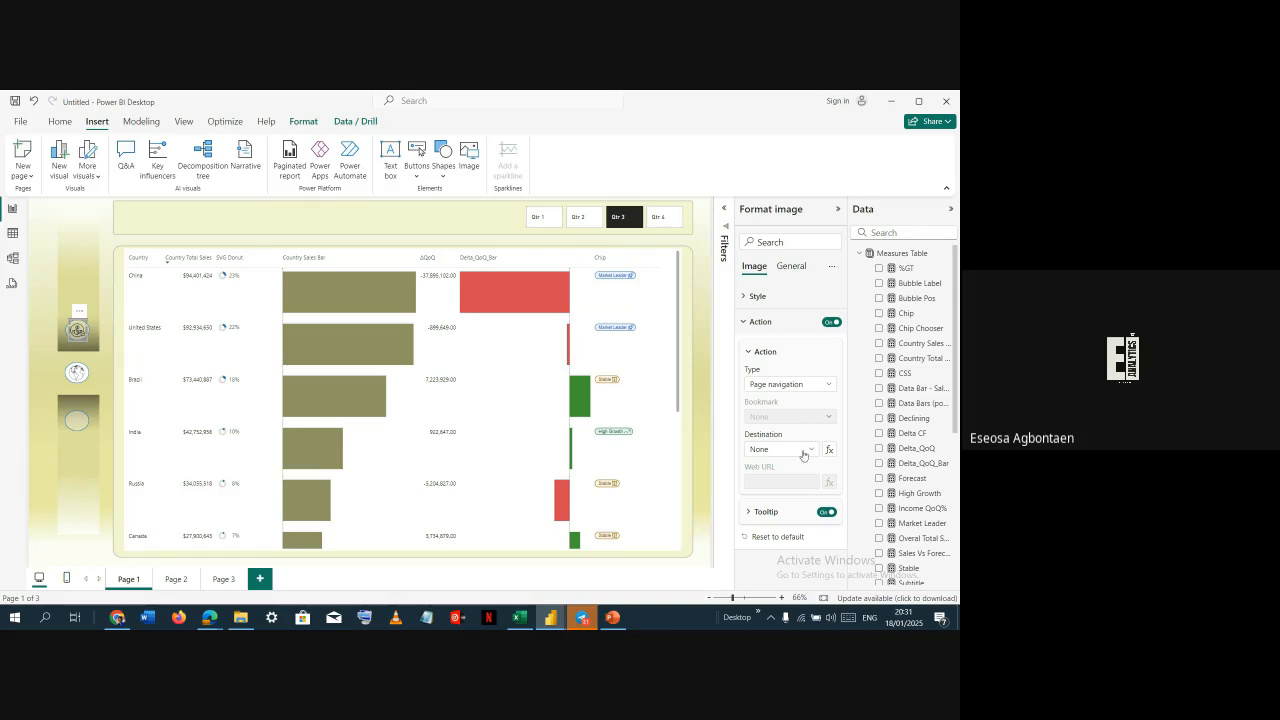
{"action": "left_click", "coordinate": [803, 452]}
{"action": "left_click", "coordinate": [762, 479]}
{"action": "left_click", "coordinate": [77, 330], "text": "ctrl"}
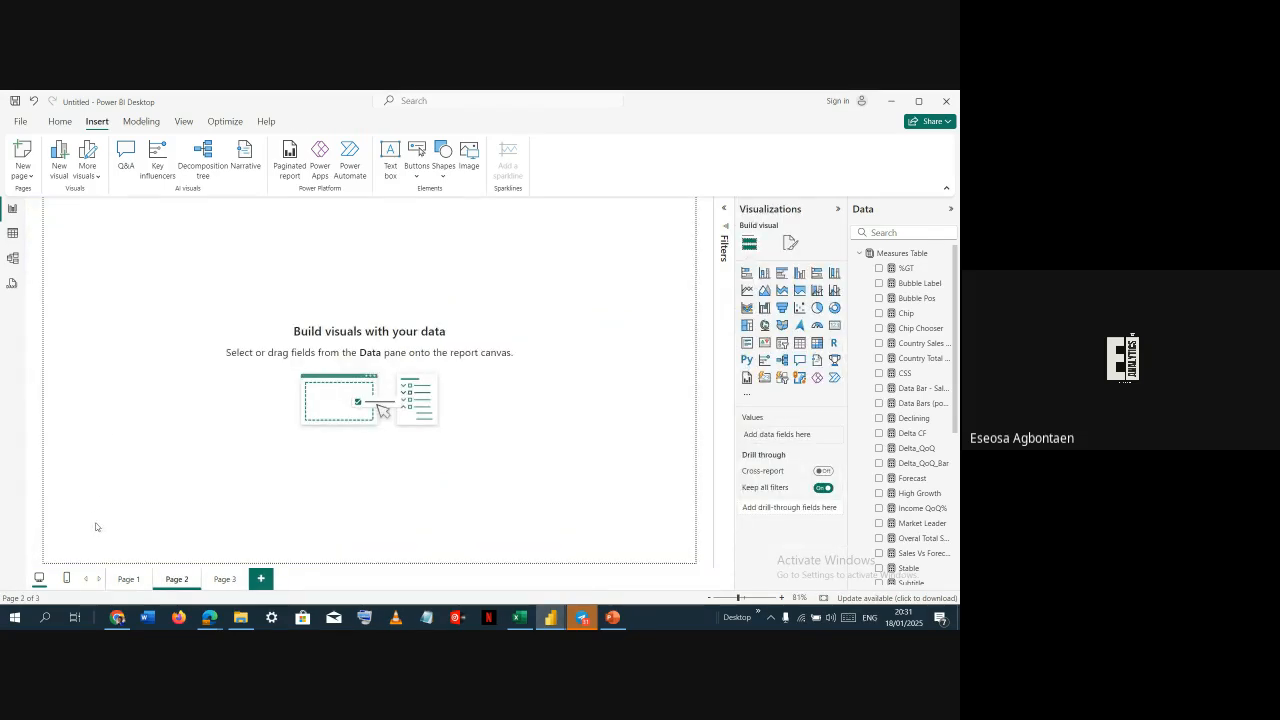
Return to Page 1, select the country table and apply the Default style preset to it
{"action": "left_click", "coordinate": [128, 578]}
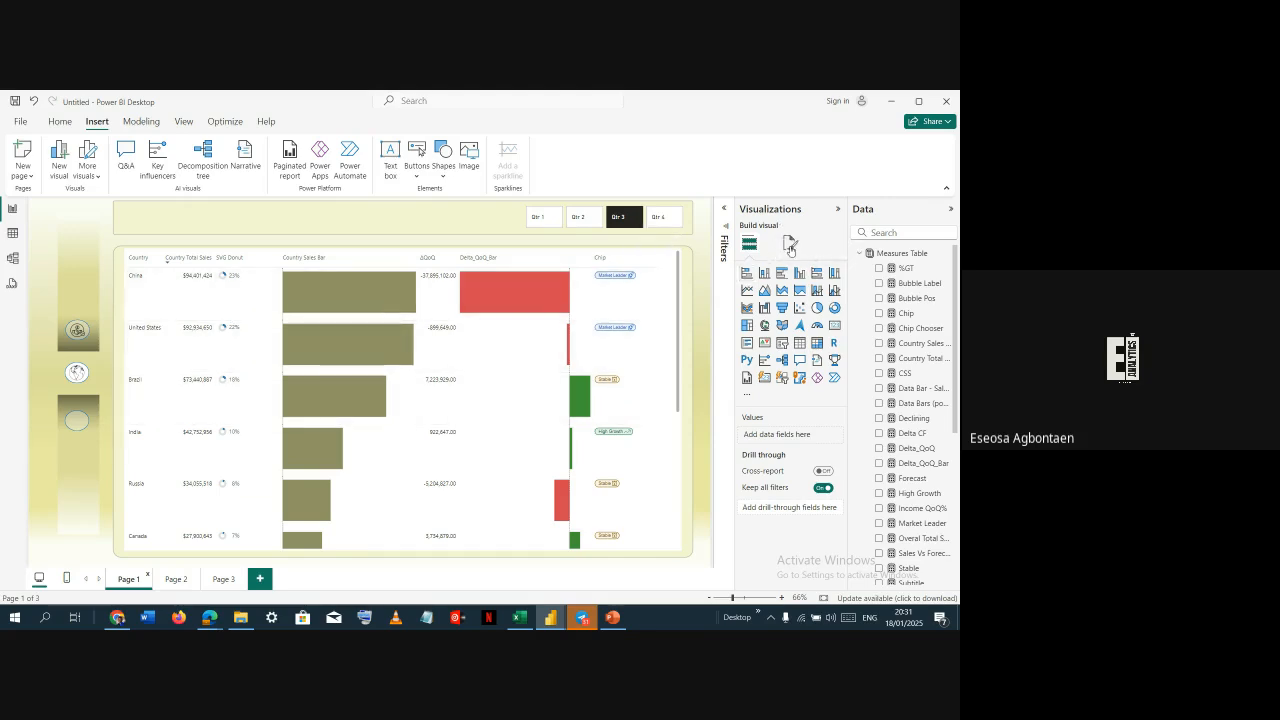
{"action": "left_click", "coordinate": [790, 243]}
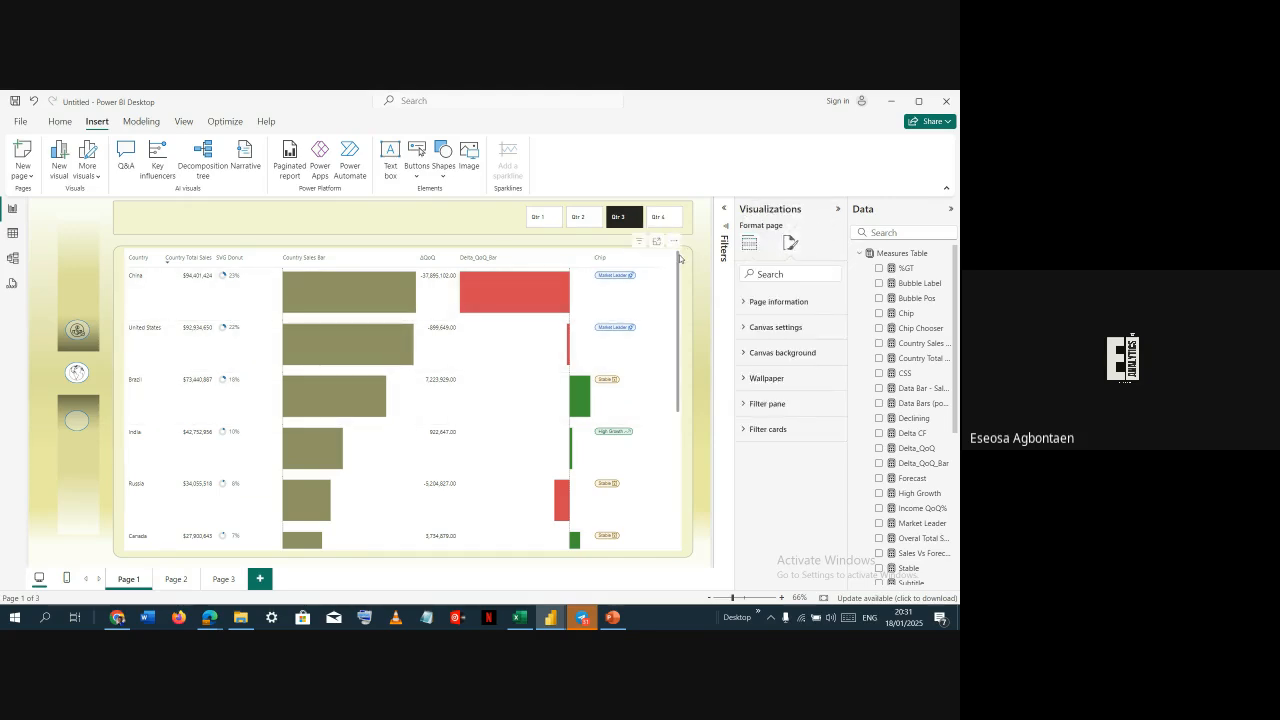
{"action": "left_click", "coordinate": [679, 258]}
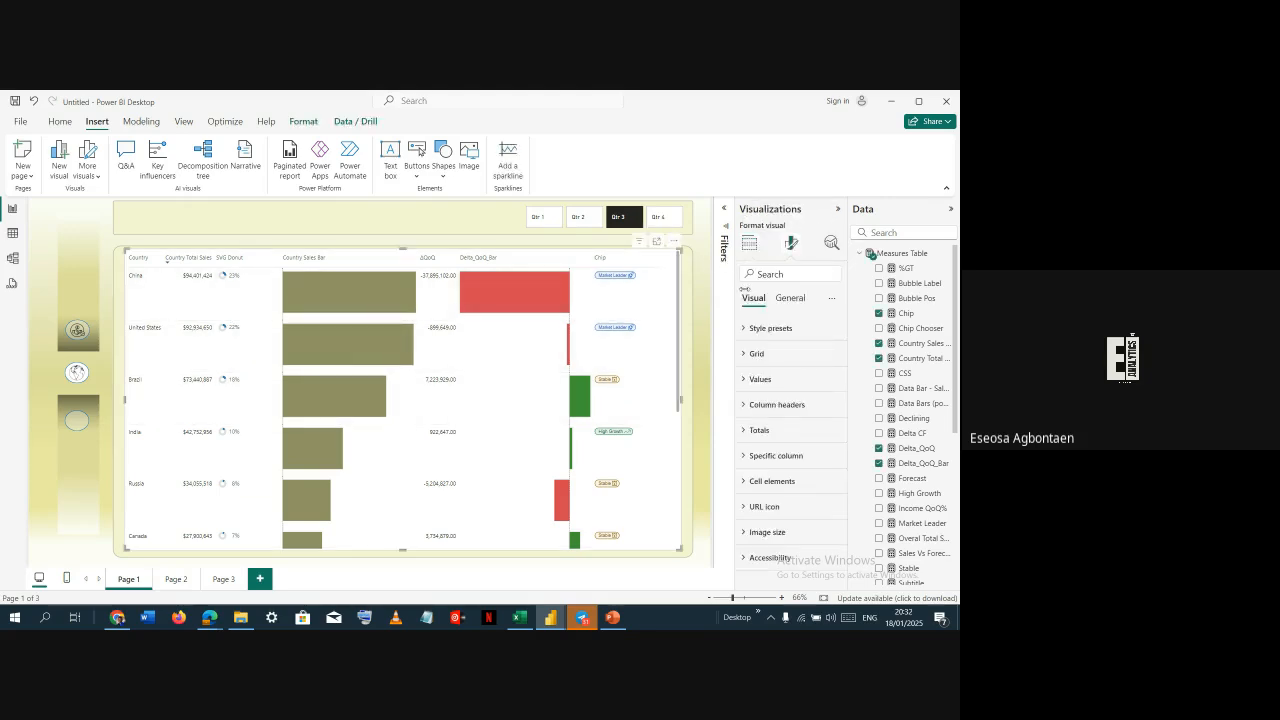
{"action": "left_click", "coordinate": [785, 530]}
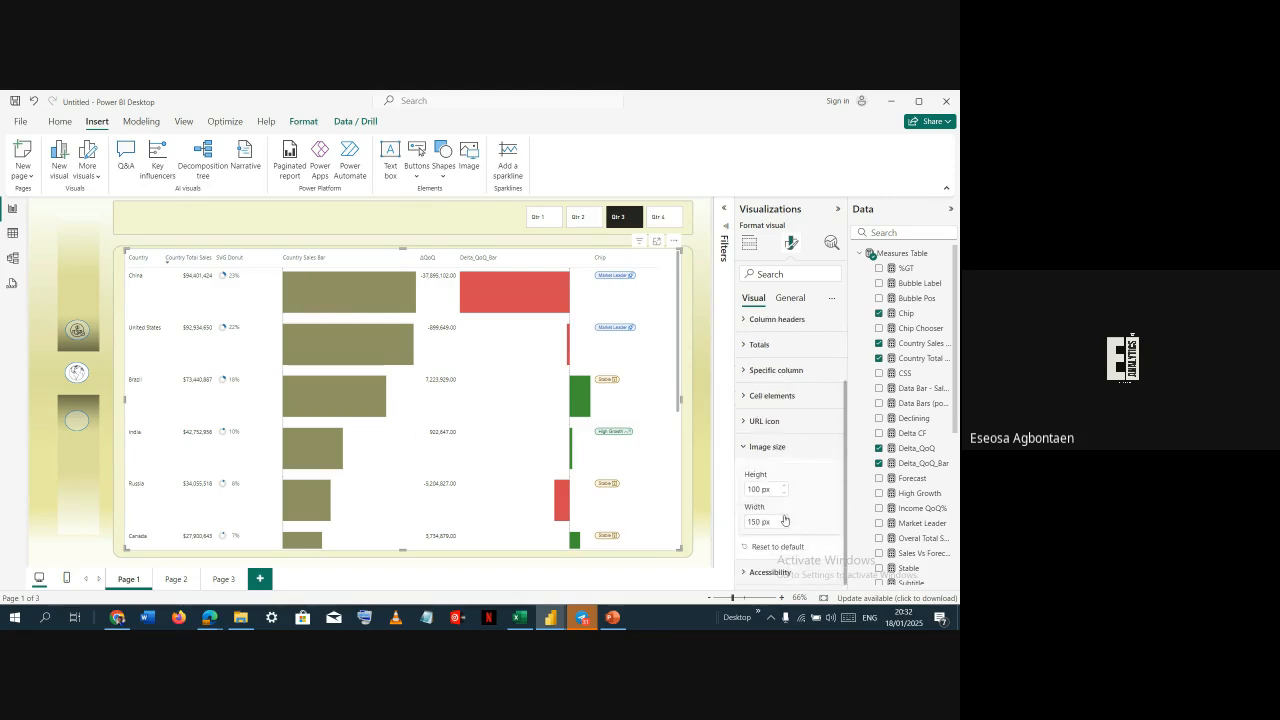
{"action": "left_click", "coordinate": [766, 330]}
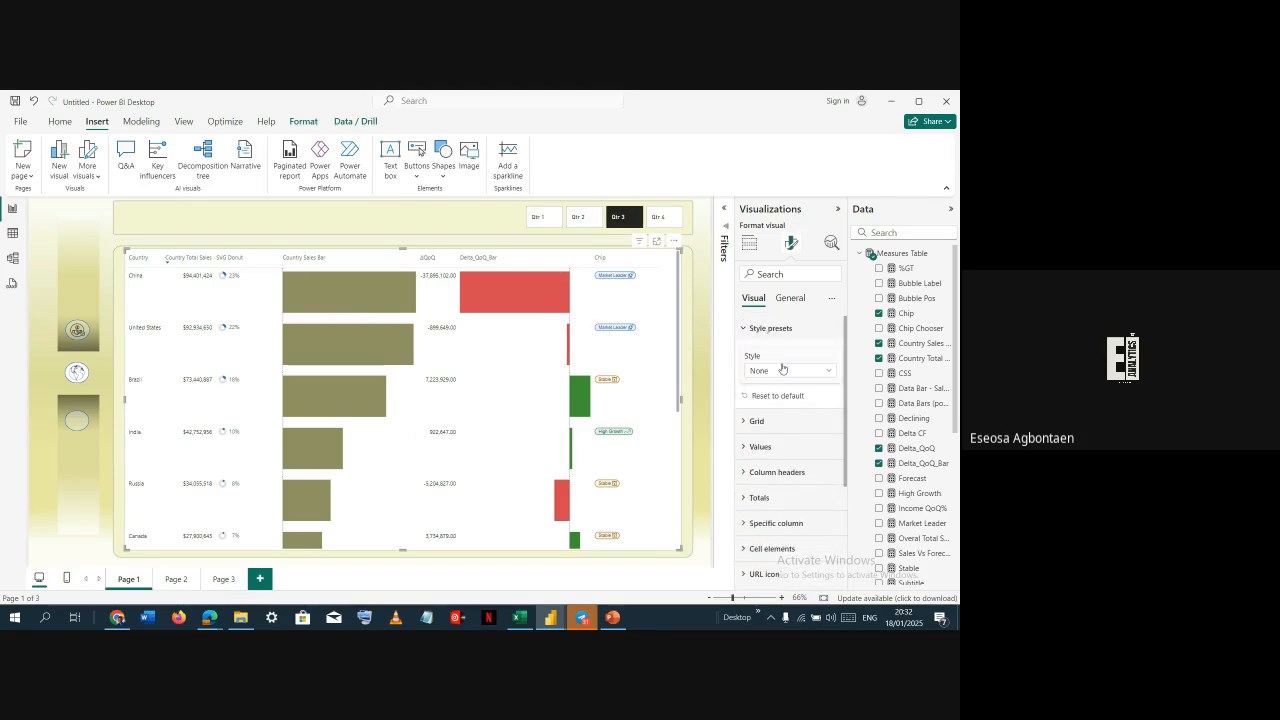
{"action": "left_click", "coordinate": [783, 369]}
{"action": "left_click", "coordinate": [776, 416]}
{"action": "left_click", "coordinate": [787, 371]}
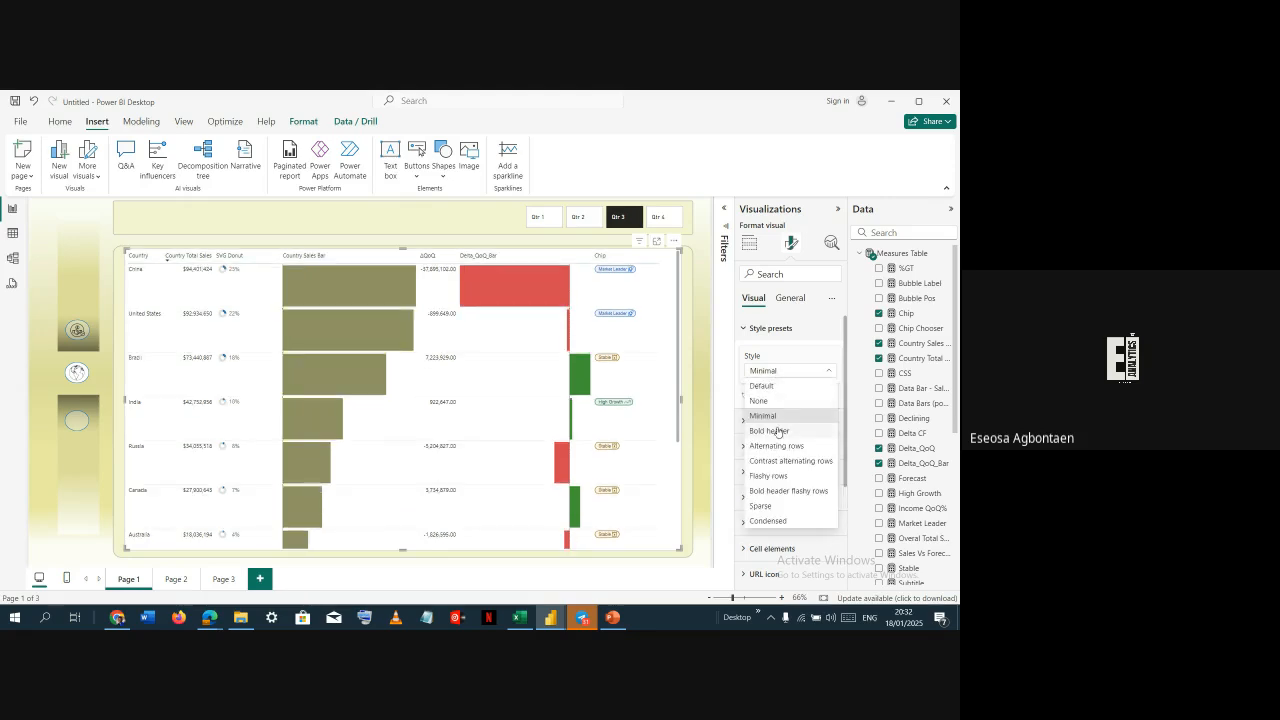
{"action": "left_click", "coordinate": [783, 386]}
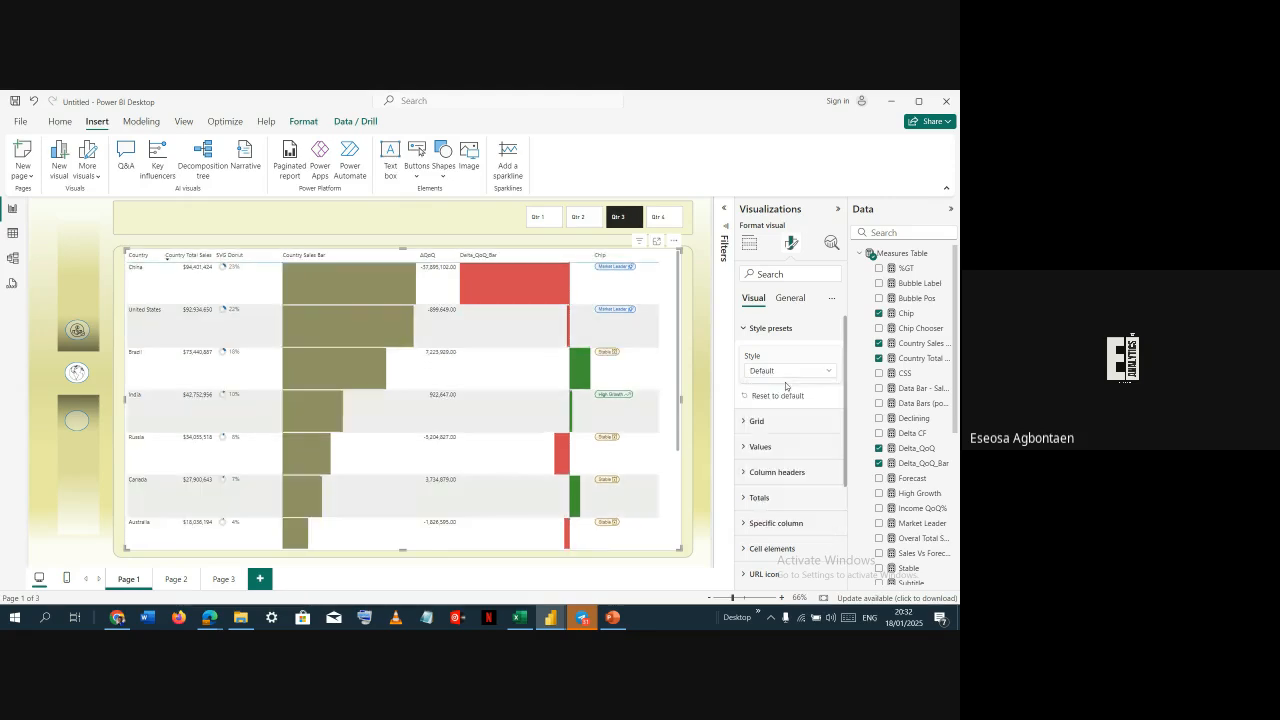
Preview the Minimal, Bold header flashy rows and None style presets on the country table
{"action": "left_click", "coordinate": [790, 370]}
{"action": "left_click", "coordinate": [785, 415]}
{"action": "left_click", "coordinate": [790, 374]}
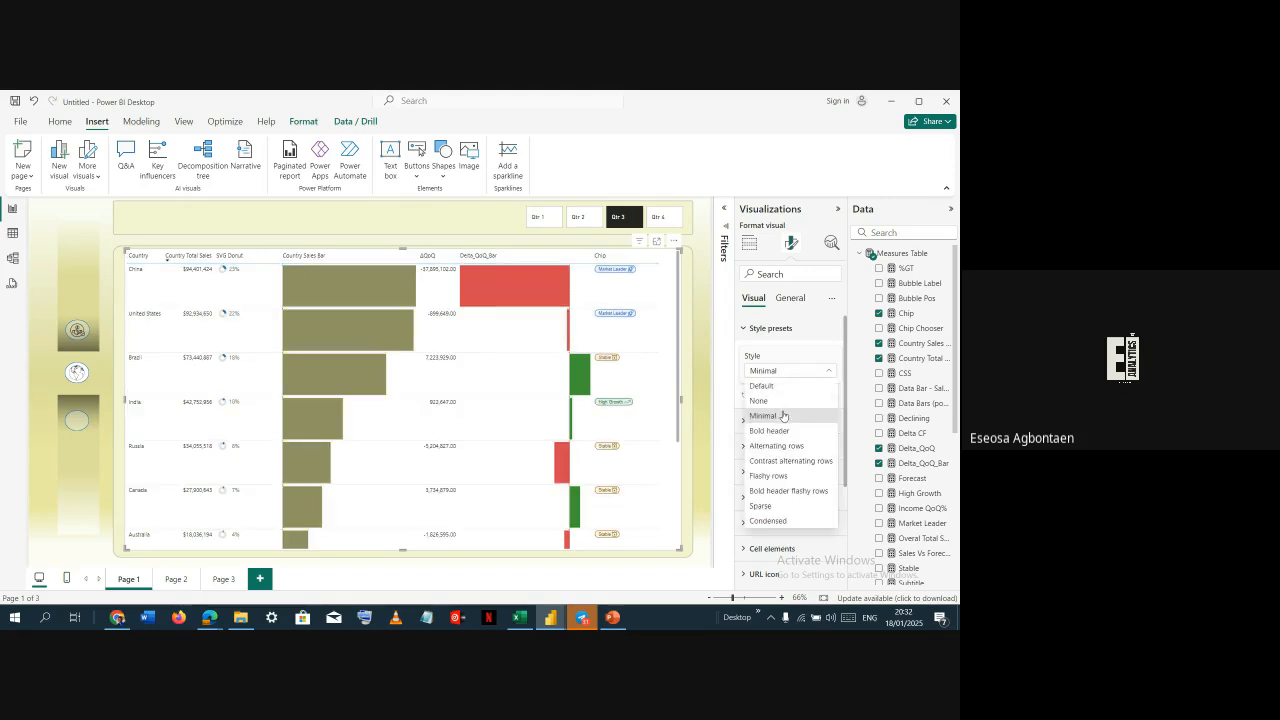
{"action": "left_click", "coordinate": [792, 490]}
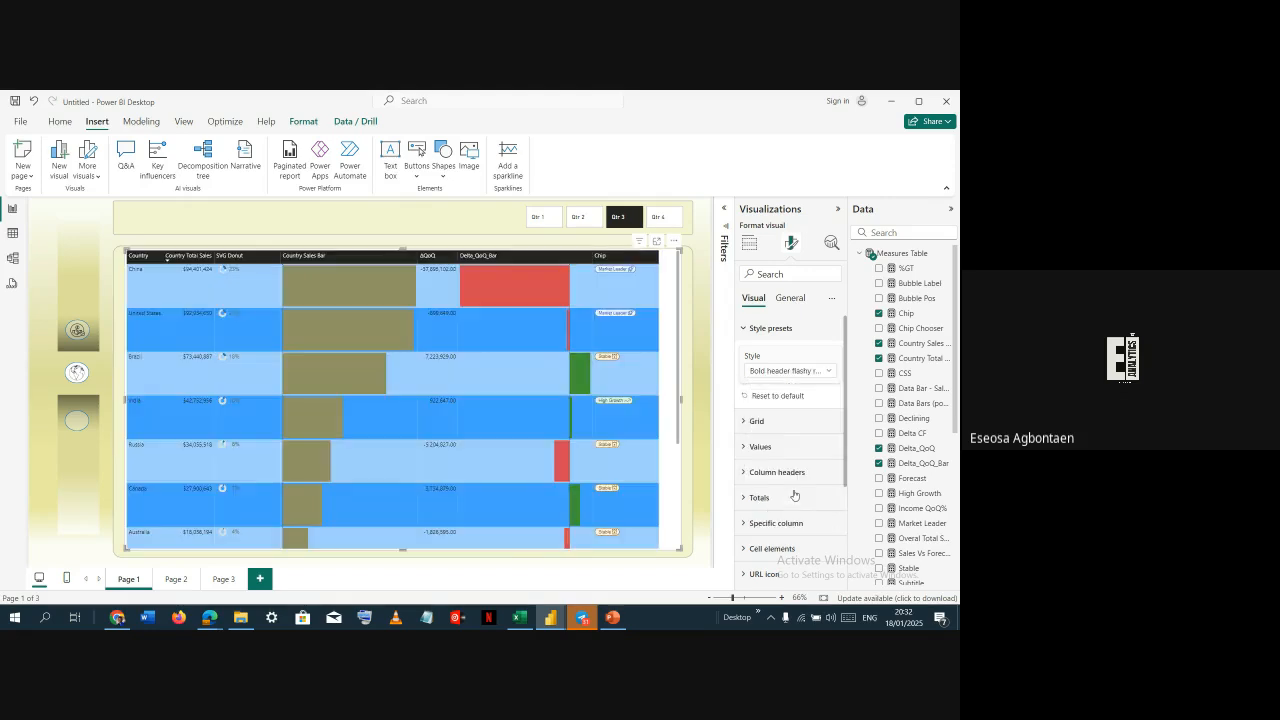
{"action": "left_click", "coordinate": [799, 371]}
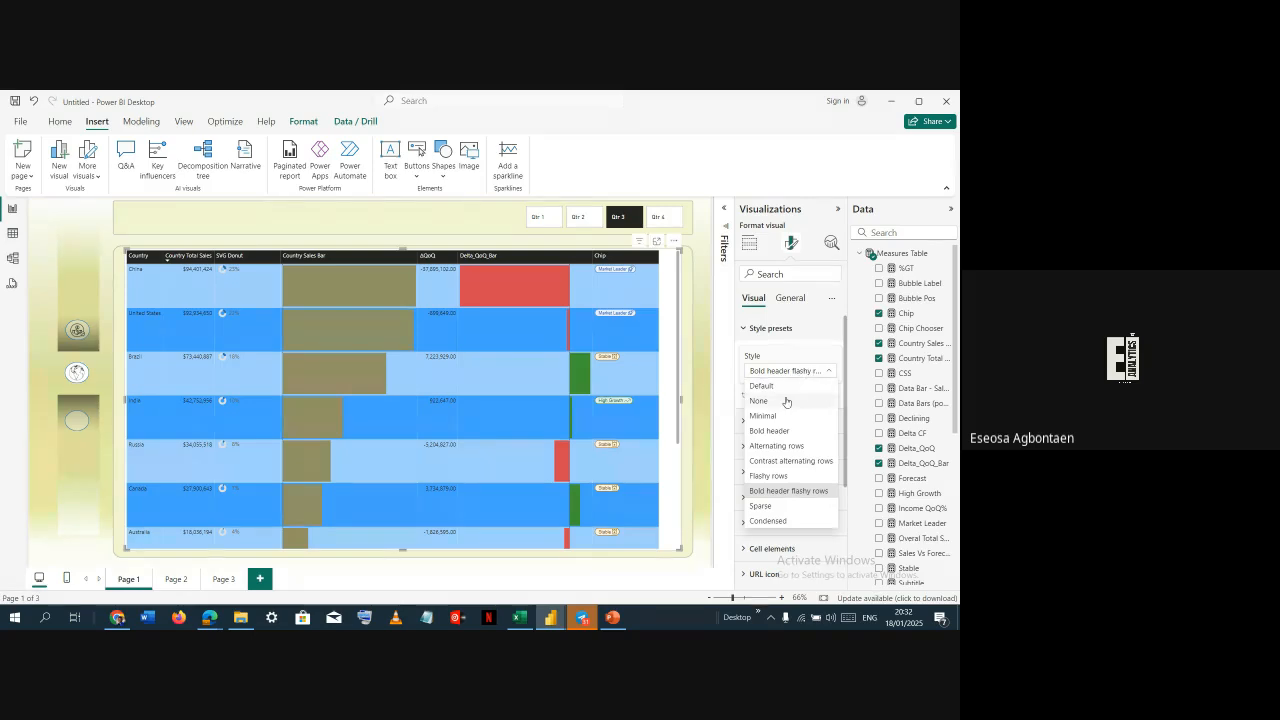
{"action": "left_click", "coordinate": [786, 401]}
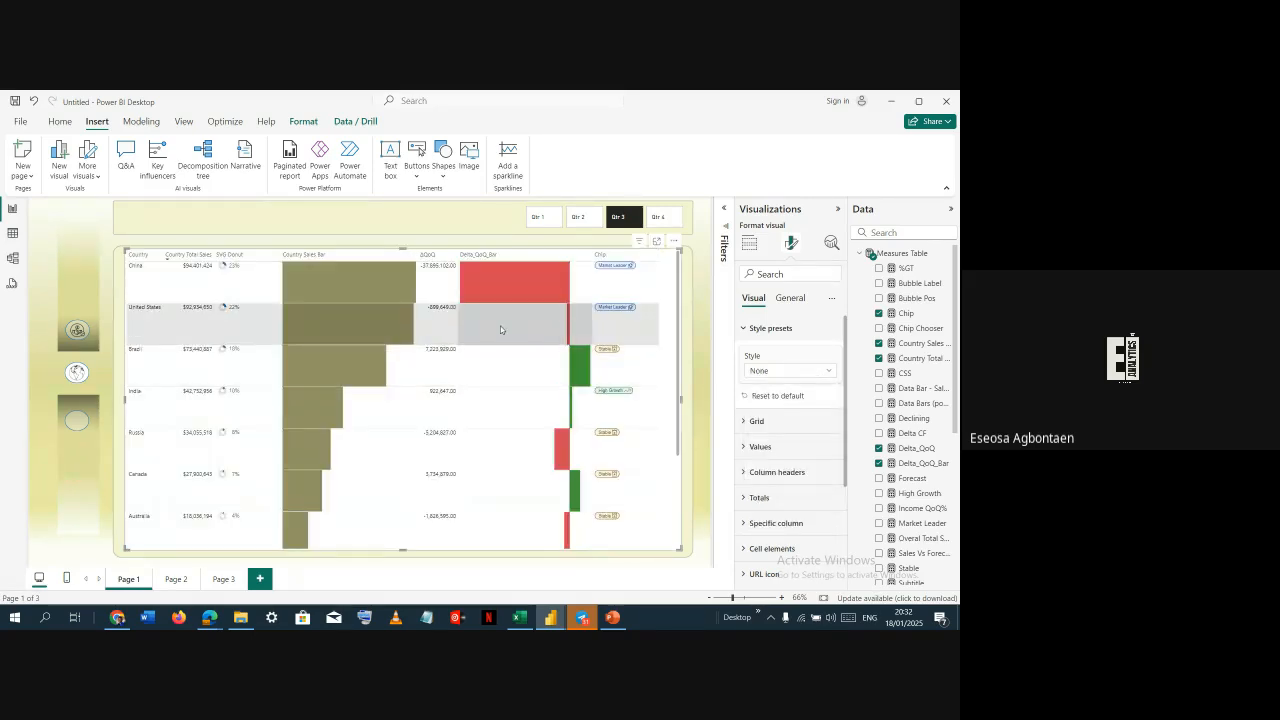
Reapply the Default style preset to the country table and deselect it
{"action": "left_click", "coordinate": [782, 370]}
{"action": "left_click", "coordinate": [778, 386]}
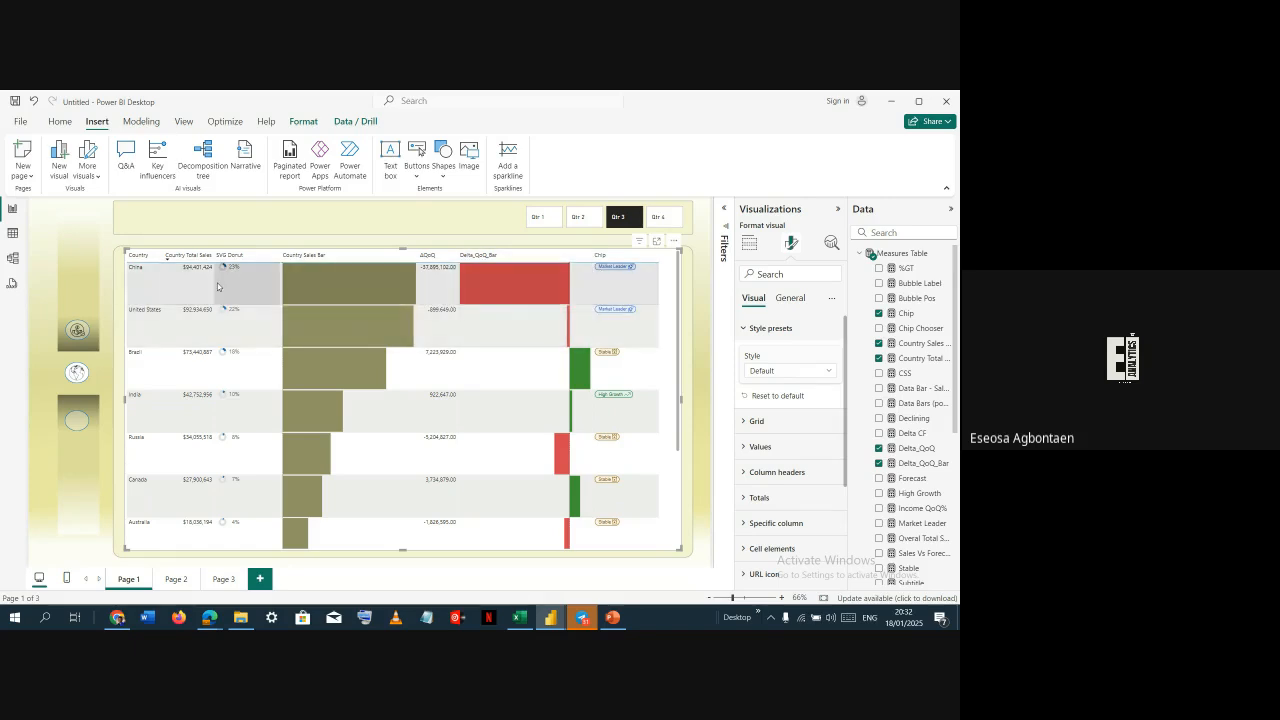
{"action": "left_click", "coordinate": [301, 227]}
Compare the table with the Country Breakdown page of the Class Dashboard 2 report
{"action": "key", "text": "alt+Tab"}
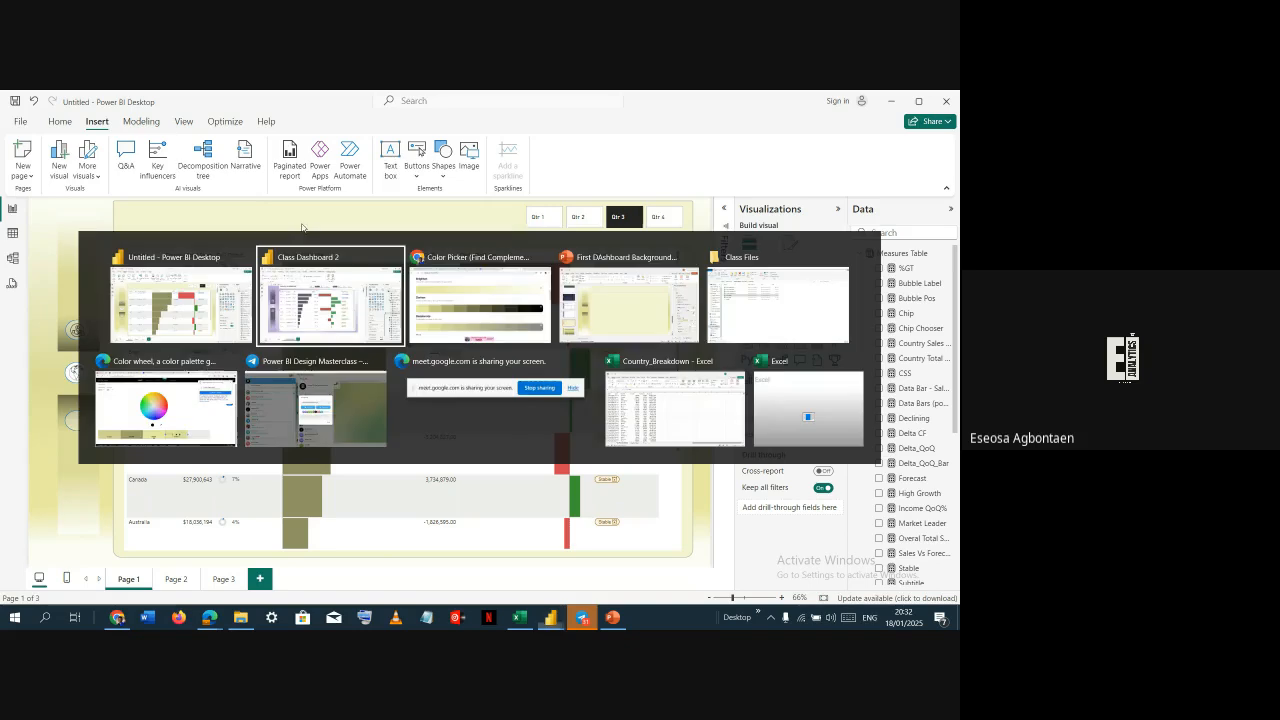
{"action": "left_click", "coordinate": [304, 292]}
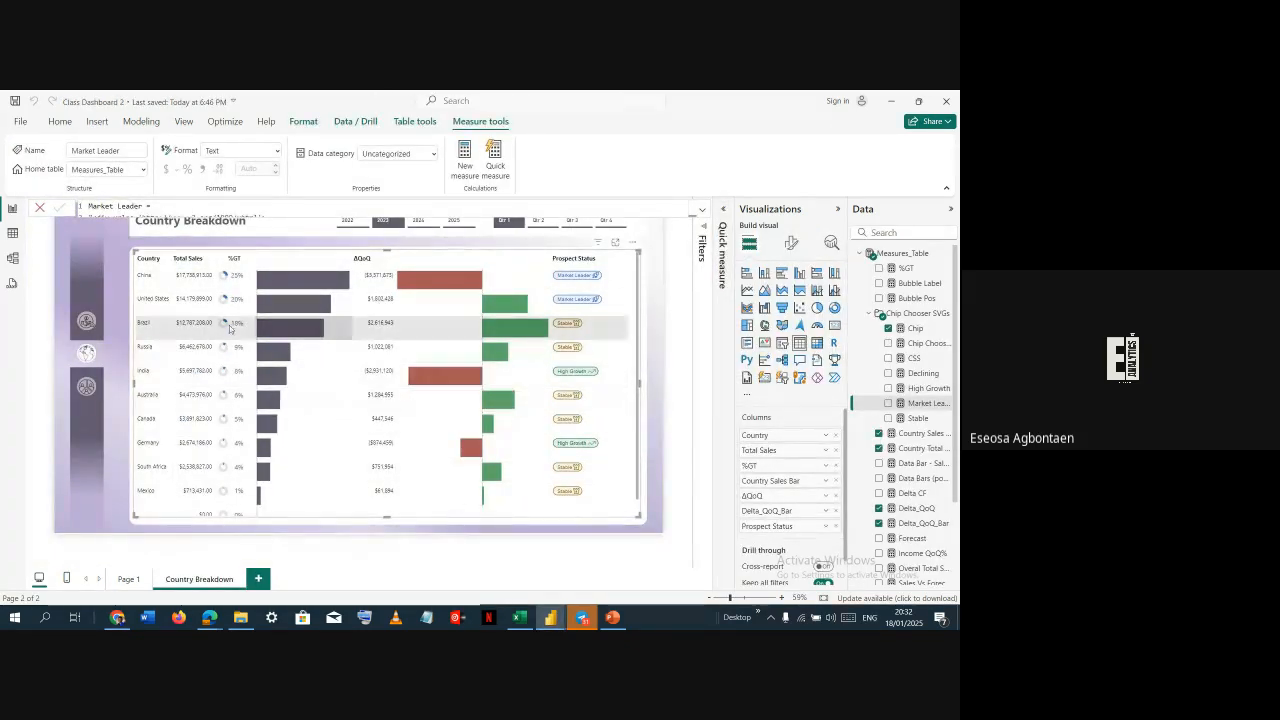
{"action": "key", "text": "alt+Tab"}
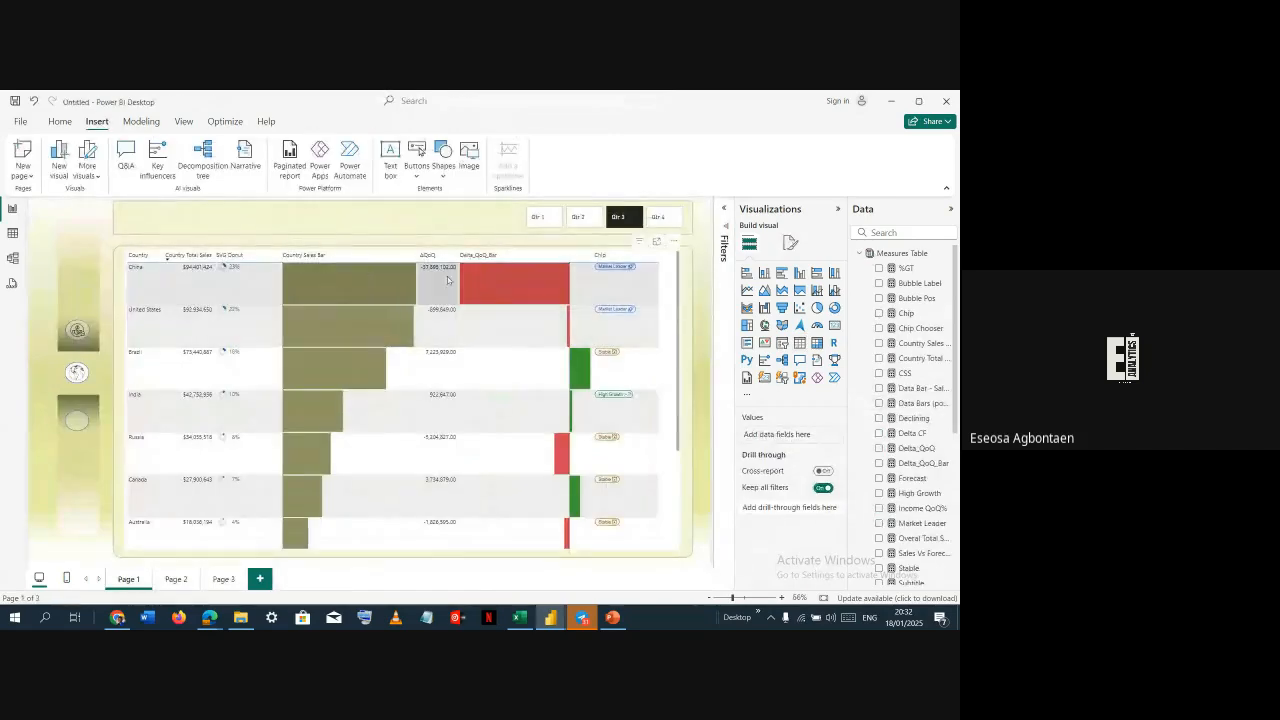
{"action": "key", "text": "alt+Tab"}
{"action": "key", "text": "alt+Tab"}
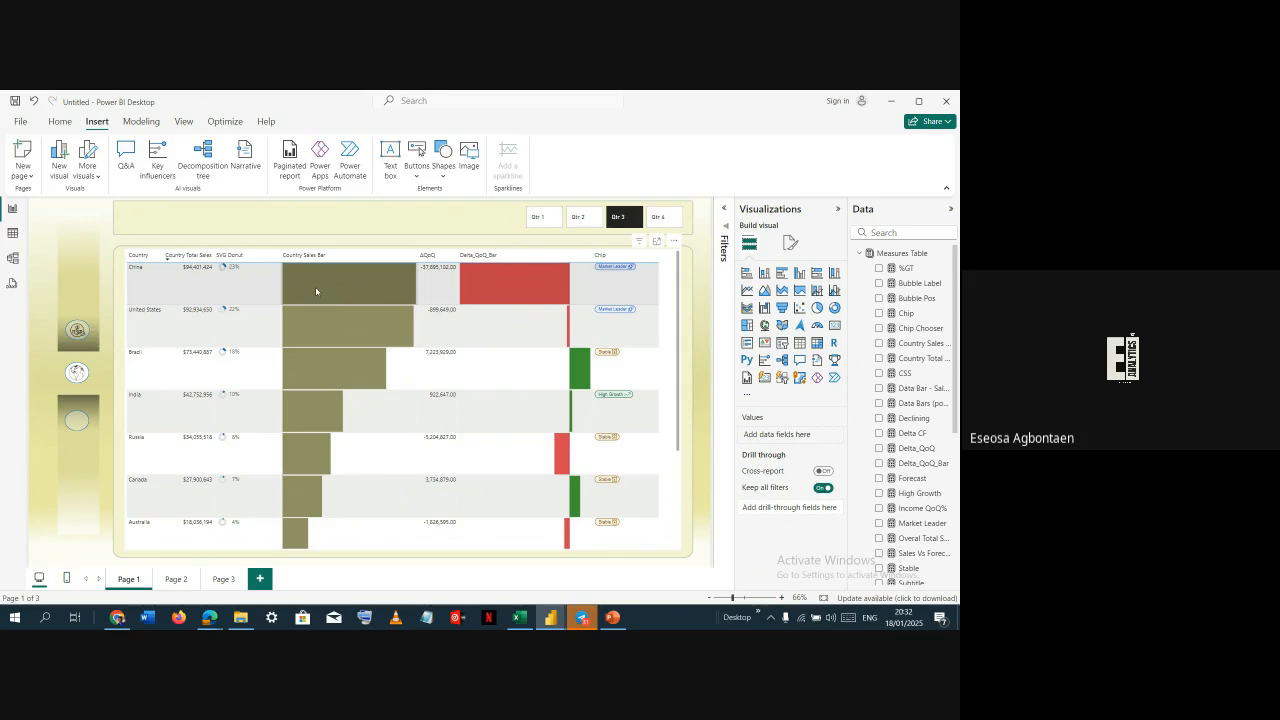
{"action": "key", "text": "alt+Tab"}
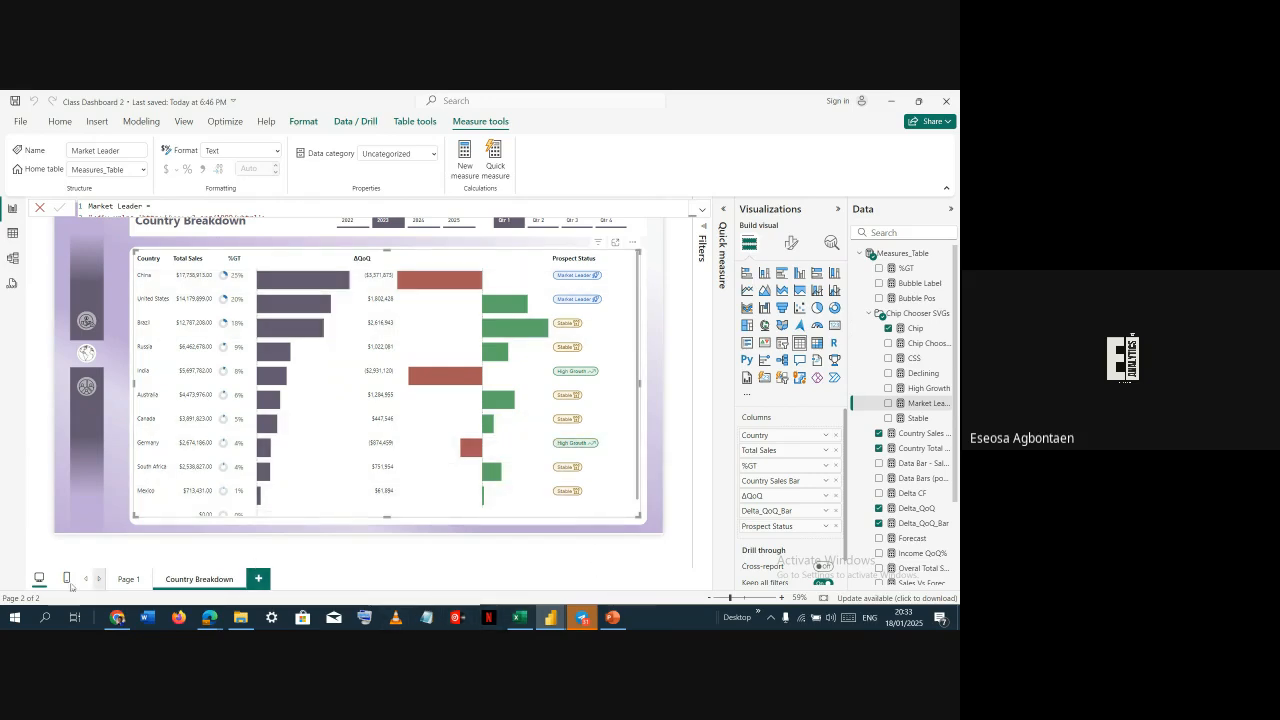
Open the Canva app
{"action": "left_click", "coordinate": [13, 618]}
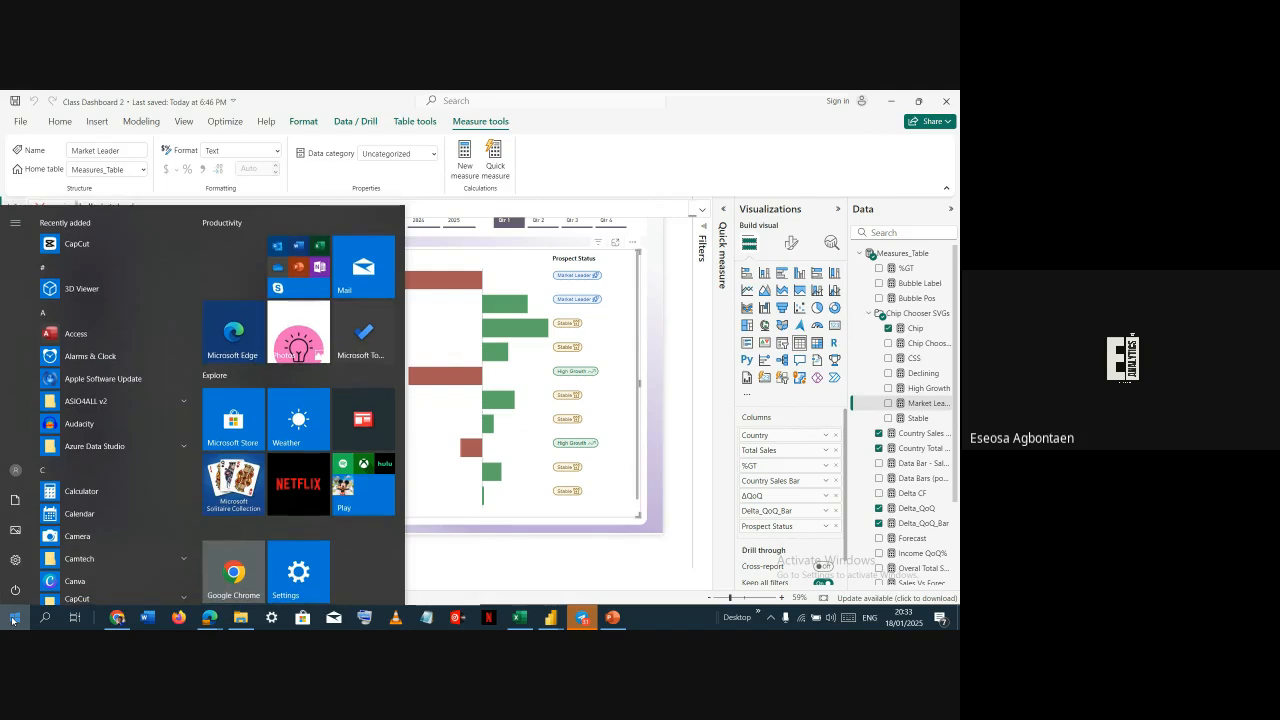
{"action": "type", "text": "can"}
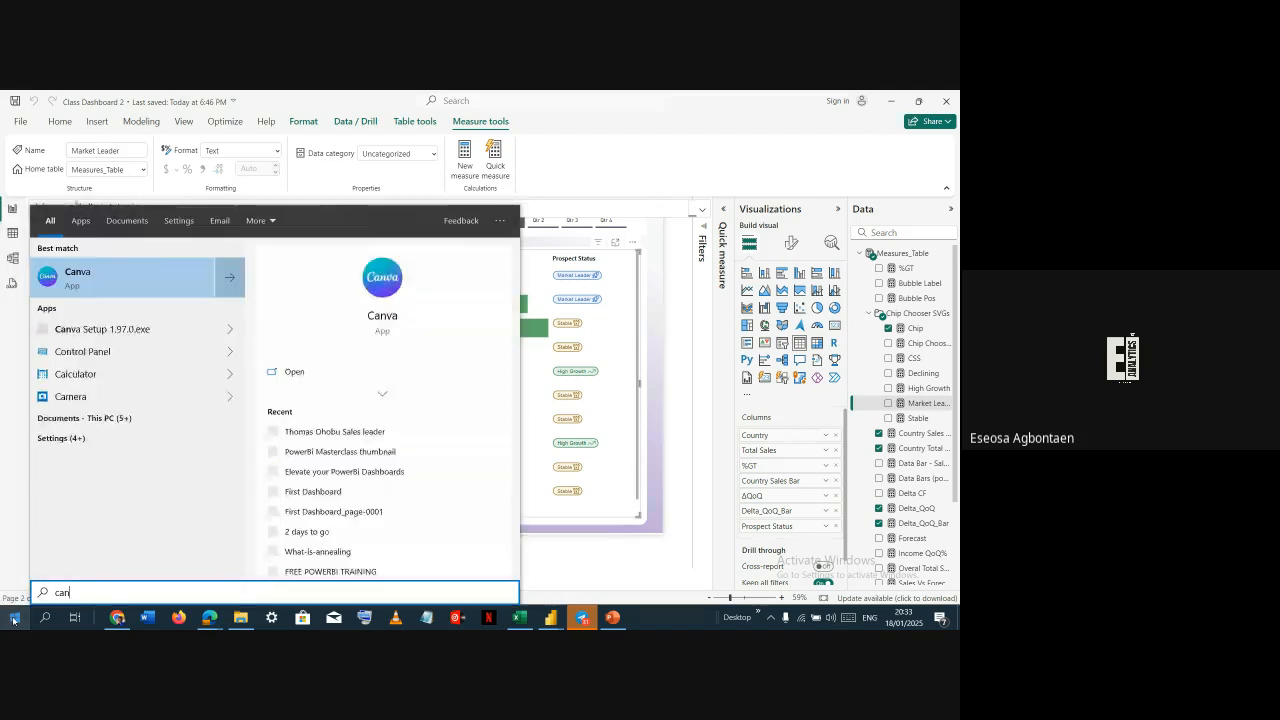
{"action": "left_click", "coordinate": [91, 274]}
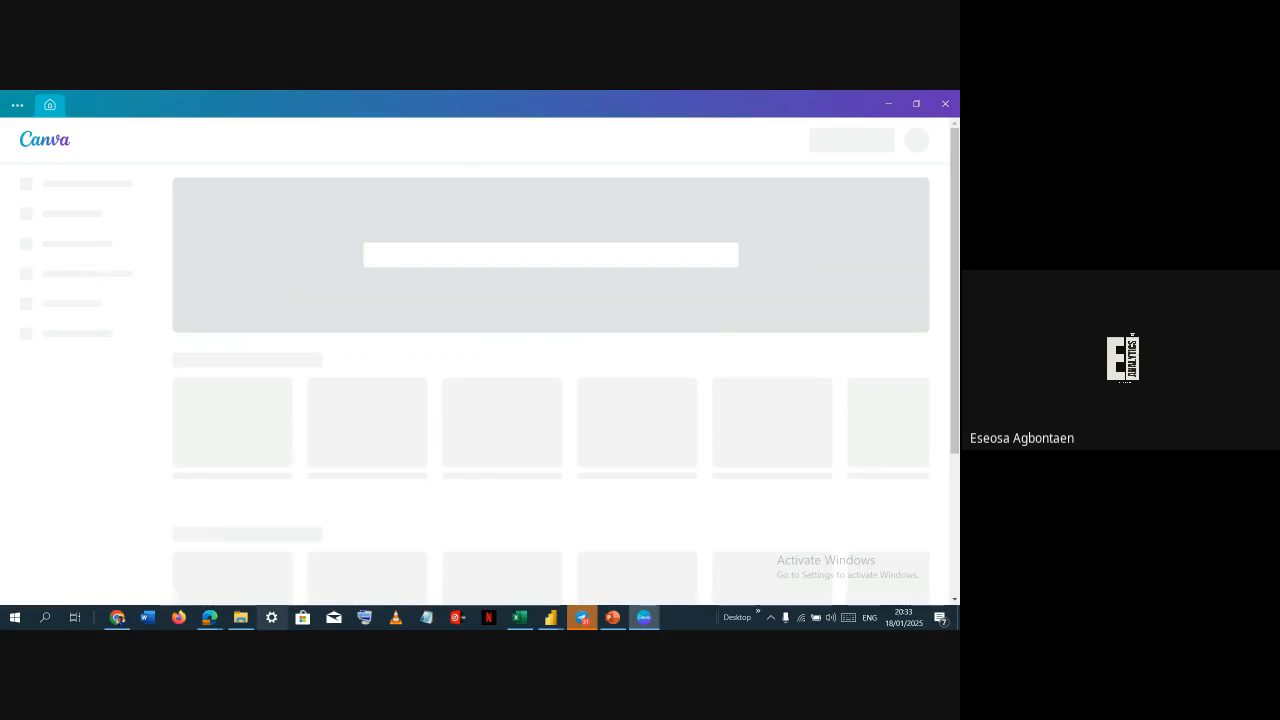
Check the canvas size settings of the Country Breakdown page in Class Dashboard 2
{"action": "mouse_move", "coordinate": [550, 617]}
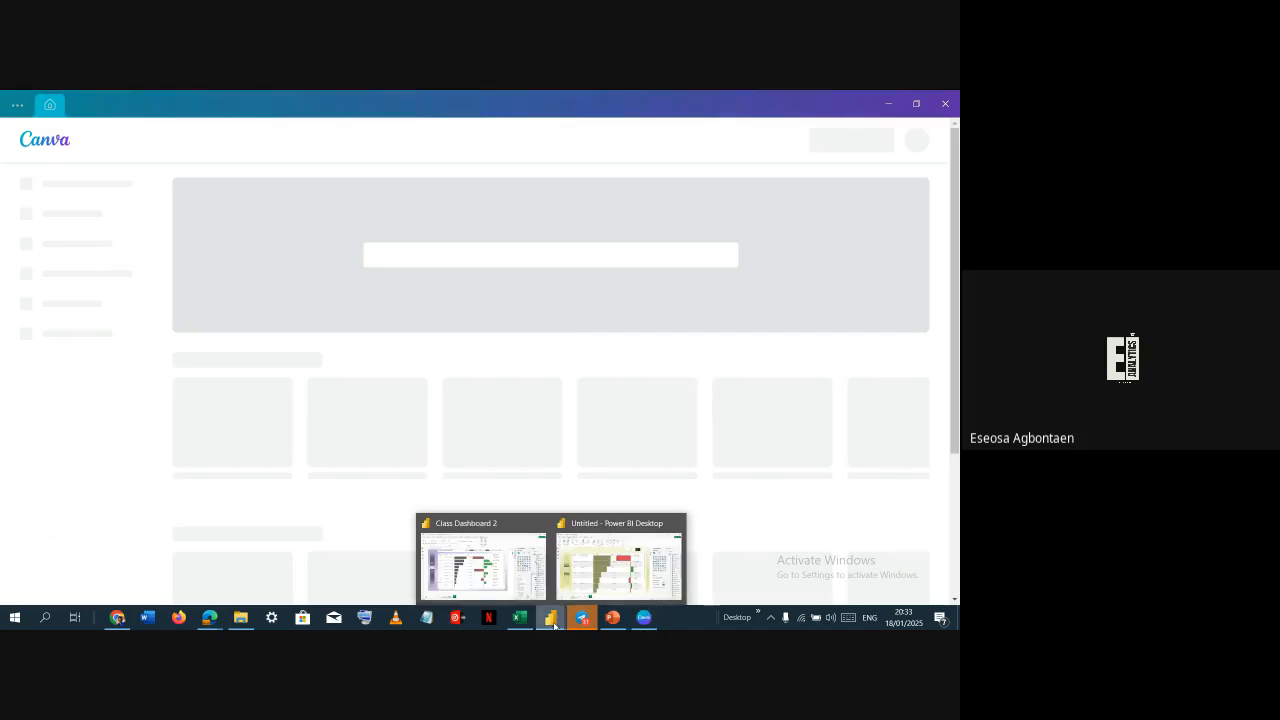
{"action": "left_click", "coordinate": [520, 579]}
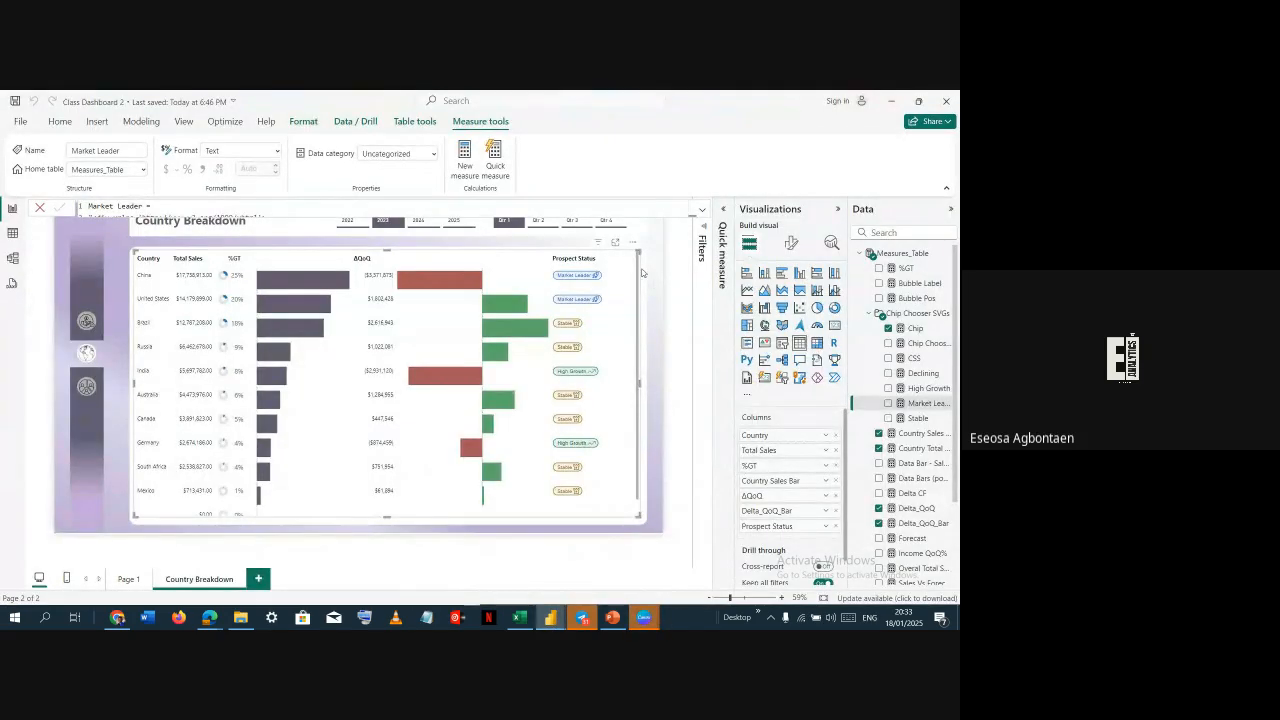
{"action": "left_click", "coordinate": [642, 272]}
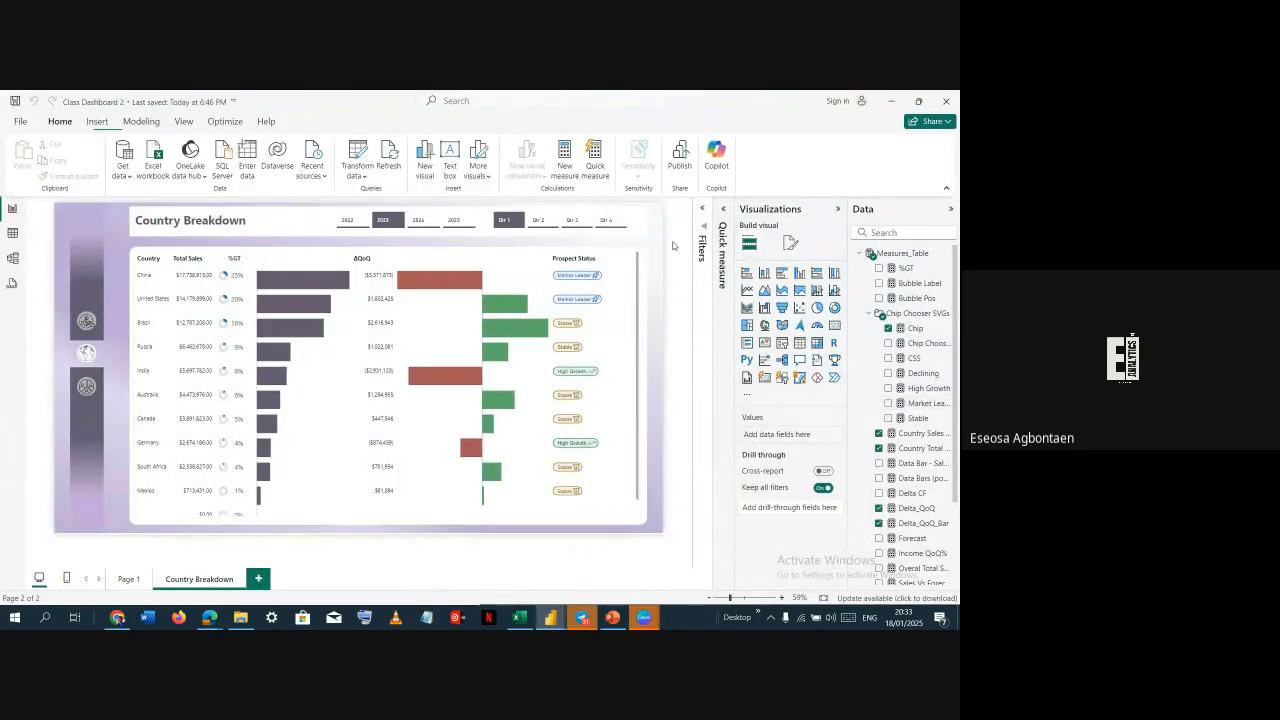
{"action": "left_click", "coordinate": [790, 243]}
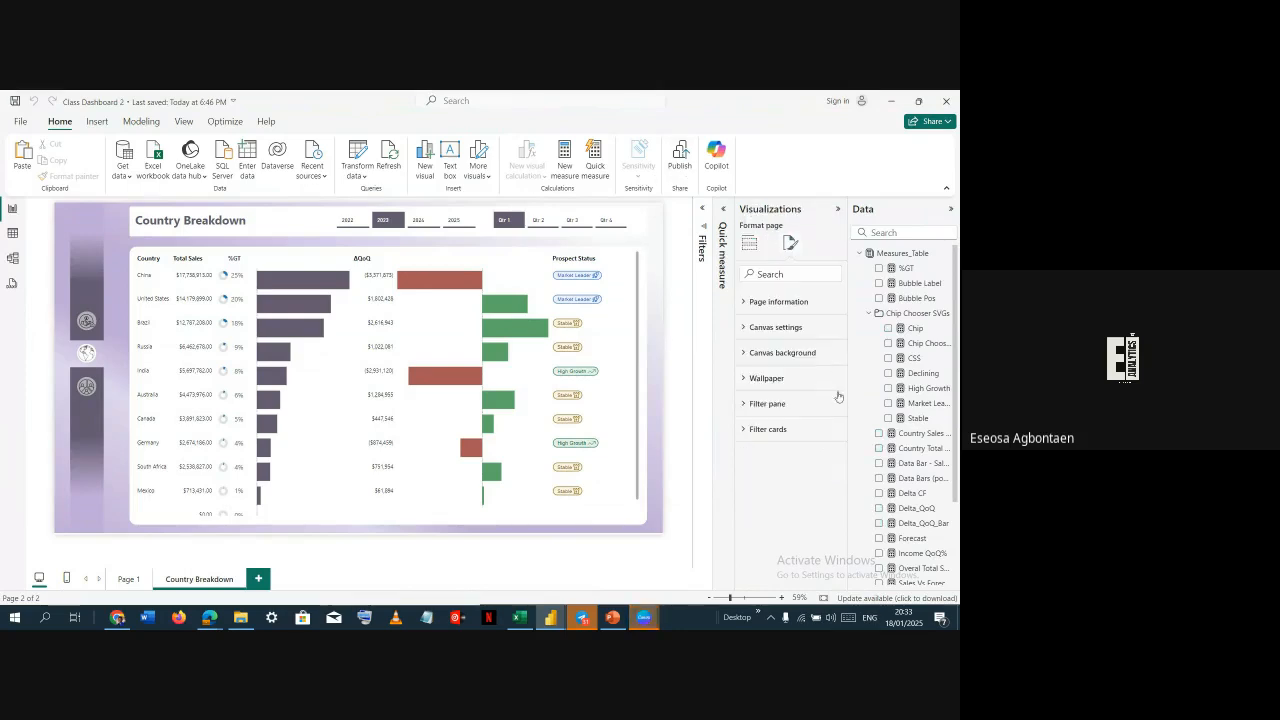
{"action": "left_click", "coordinate": [785, 327]}
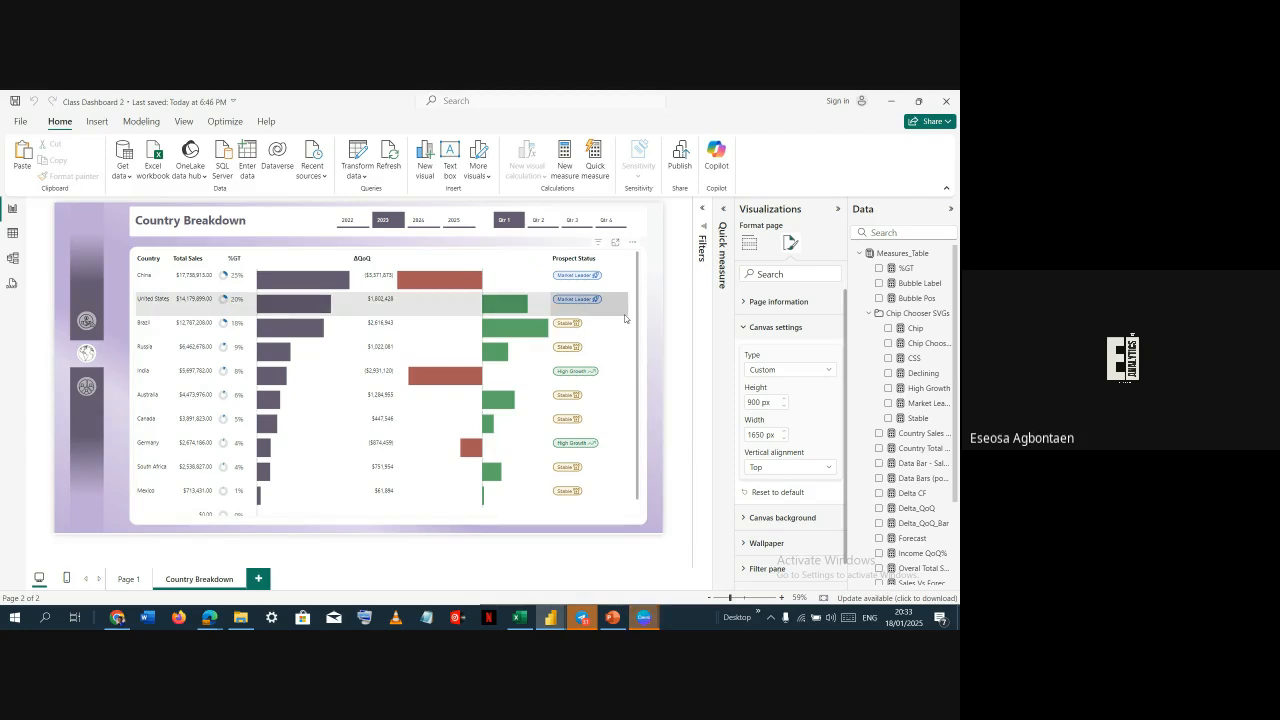
In Canva, start a custom-size design and enter 1650 by 900 px
{"action": "key", "text": "alt+Tab"}
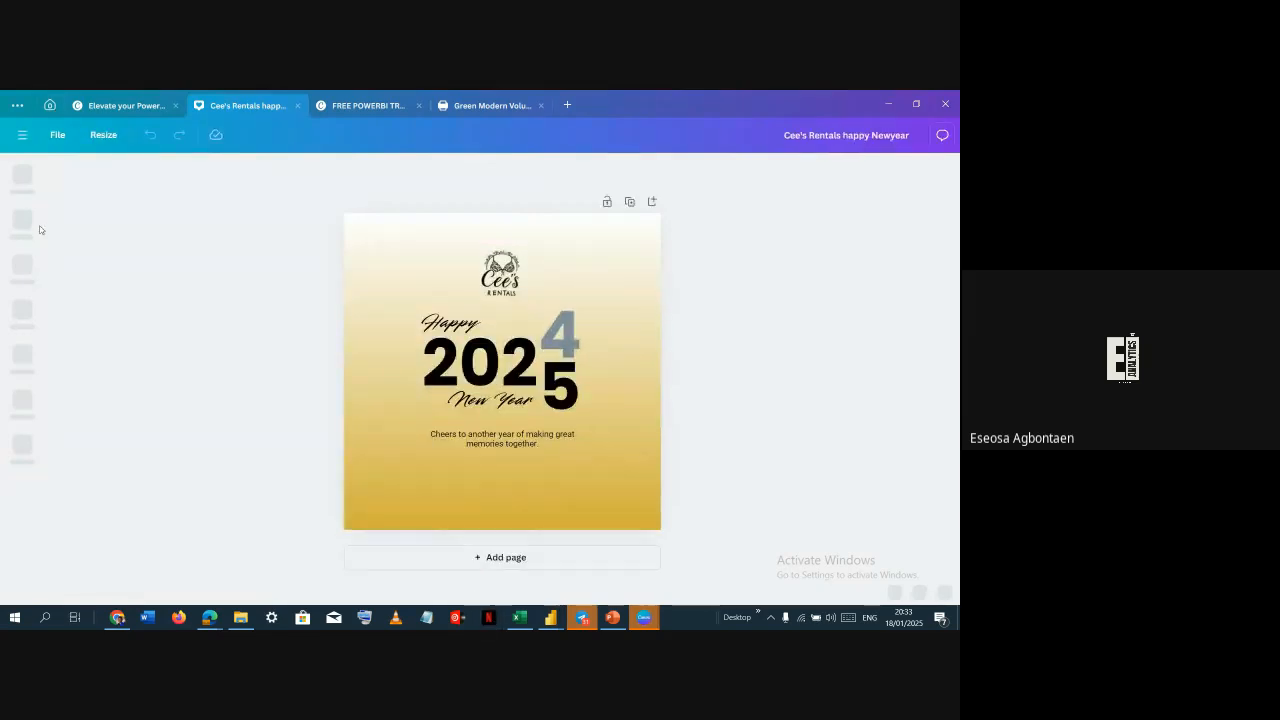
{"action": "left_click", "coordinate": [50, 105]}
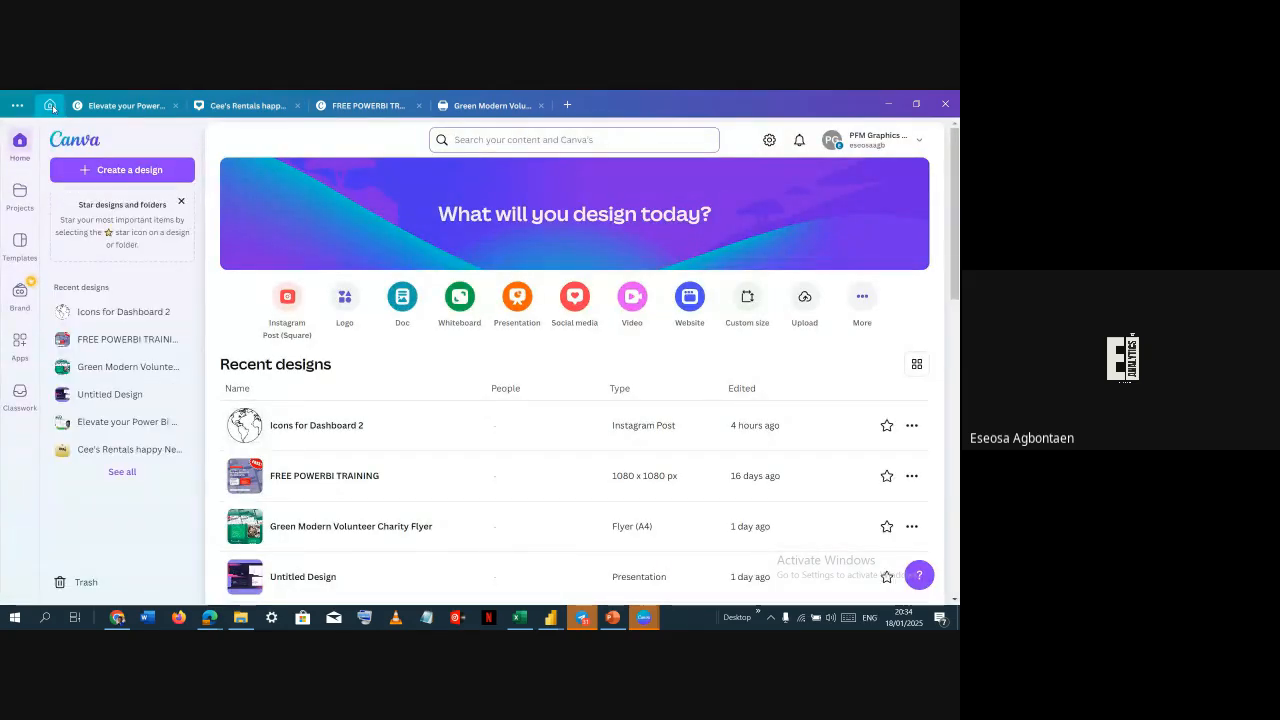
{"action": "left_click", "coordinate": [50, 105]}
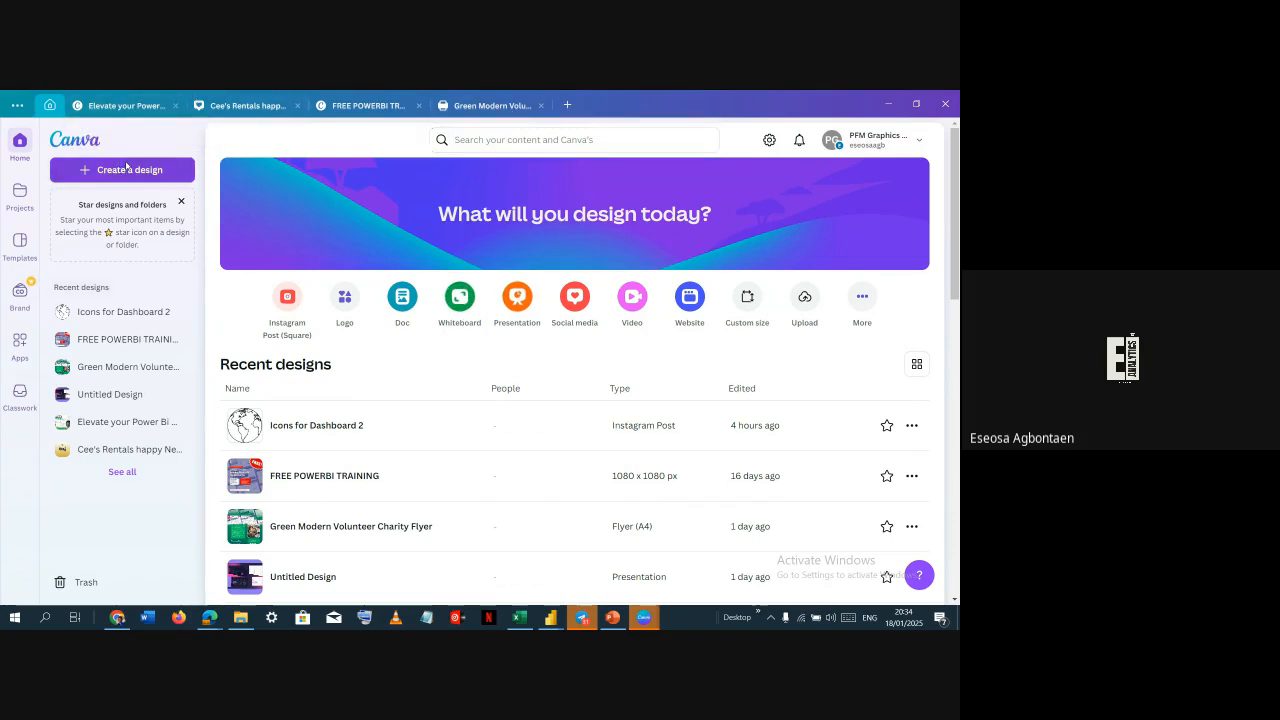
{"action": "left_click", "coordinate": [126, 169]}
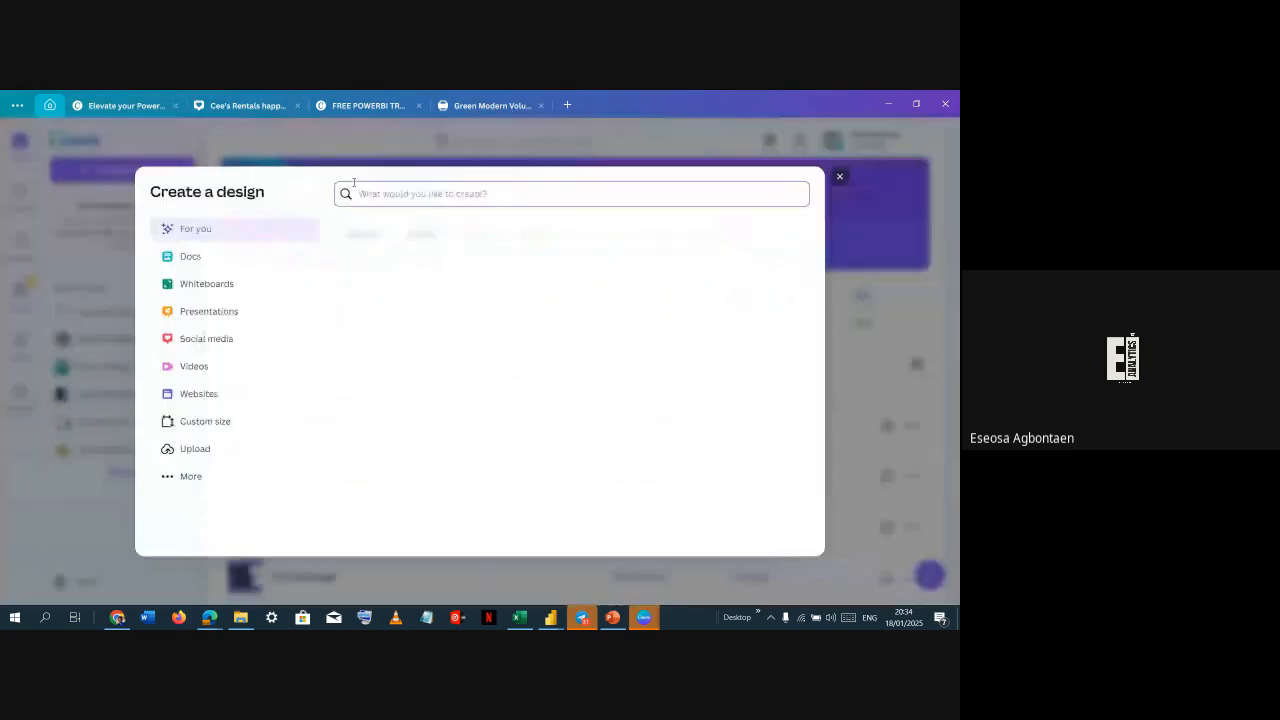
{"action": "left_click", "coordinate": [219, 425]}
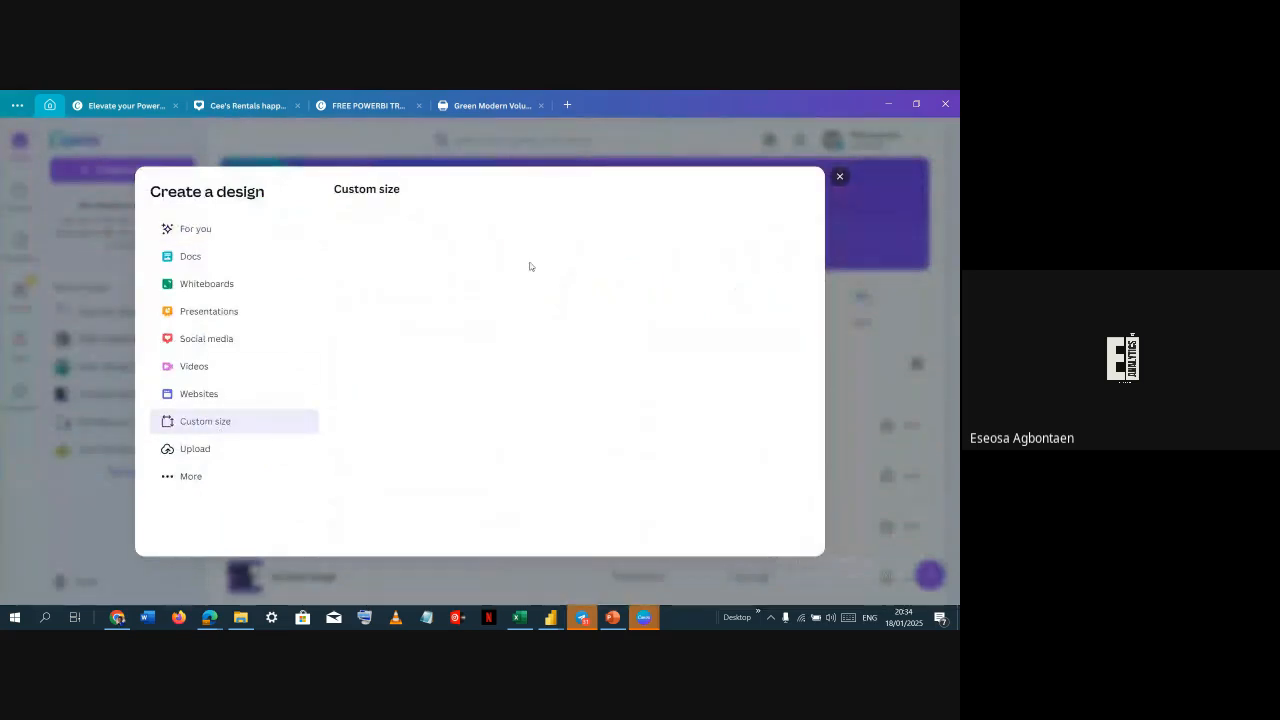
{"action": "key", "text": "alt+Tab"}
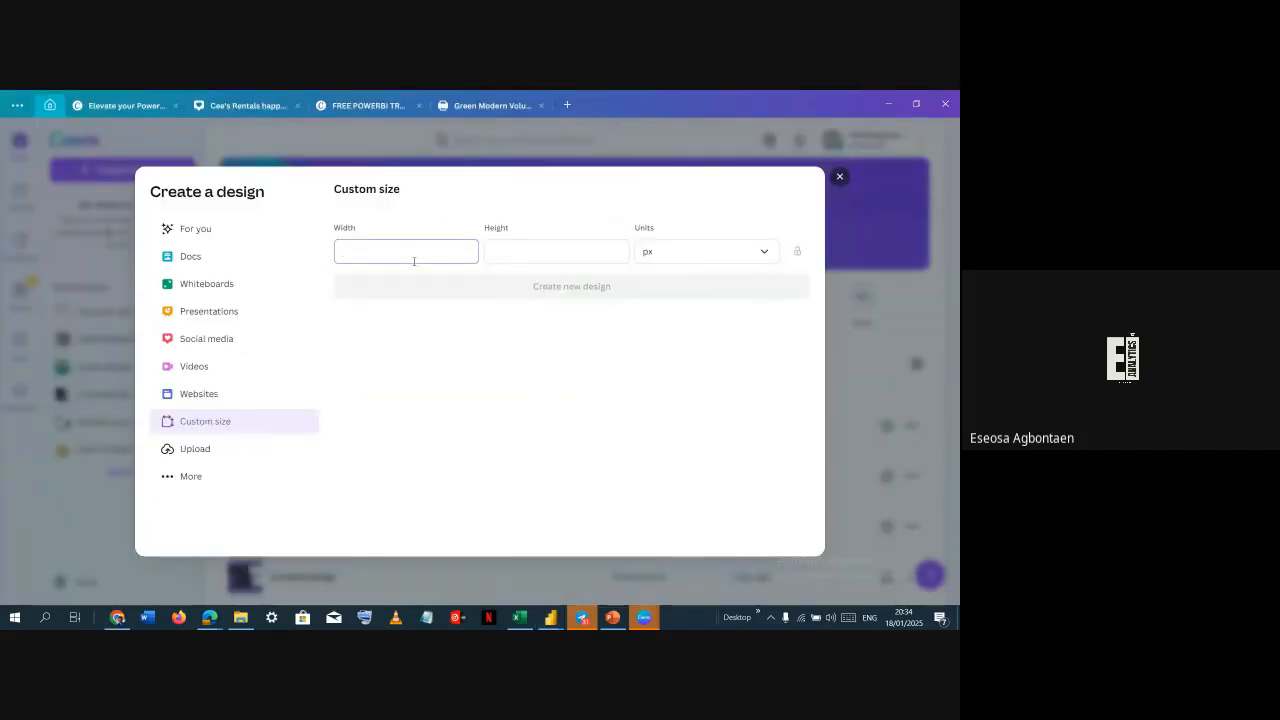
{"action": "left_click", "coordinate": [748, 251]}
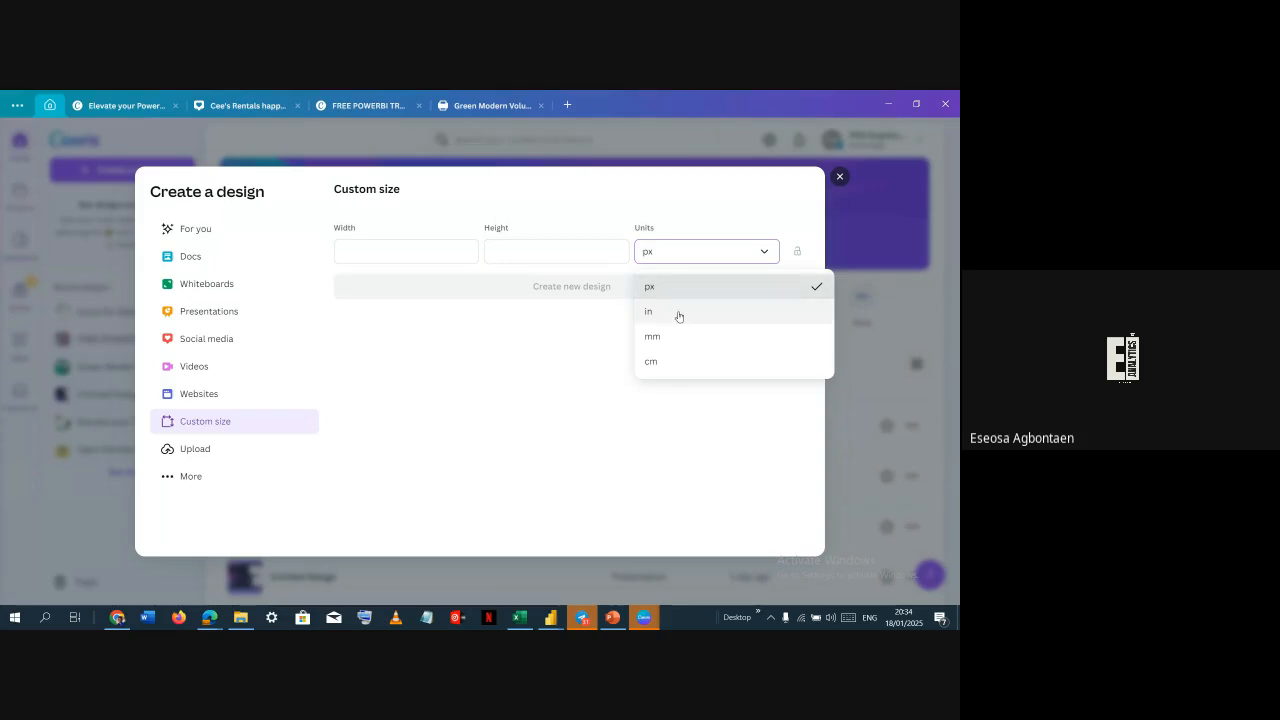
{"action": "left_click", "coordinate": [639, 407]}
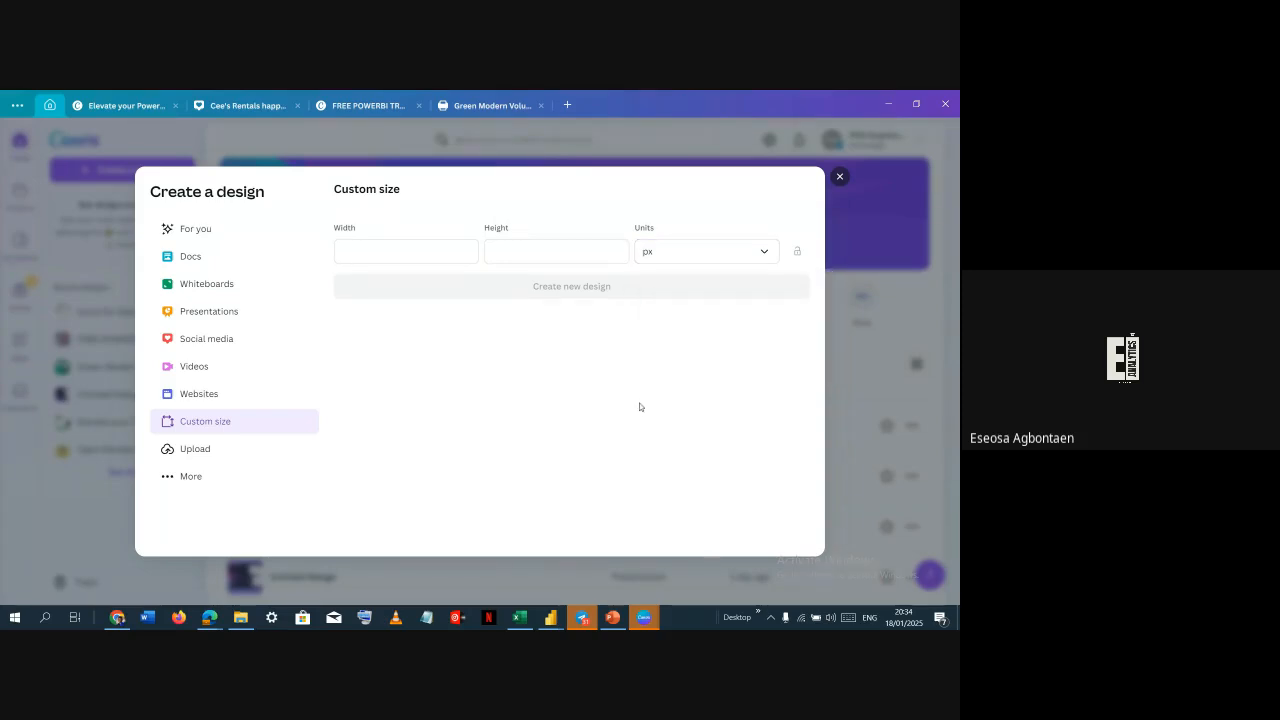
{"action": "left_click", "coordinate": [432, 251]}
{"action": "type", "text": "1650"}
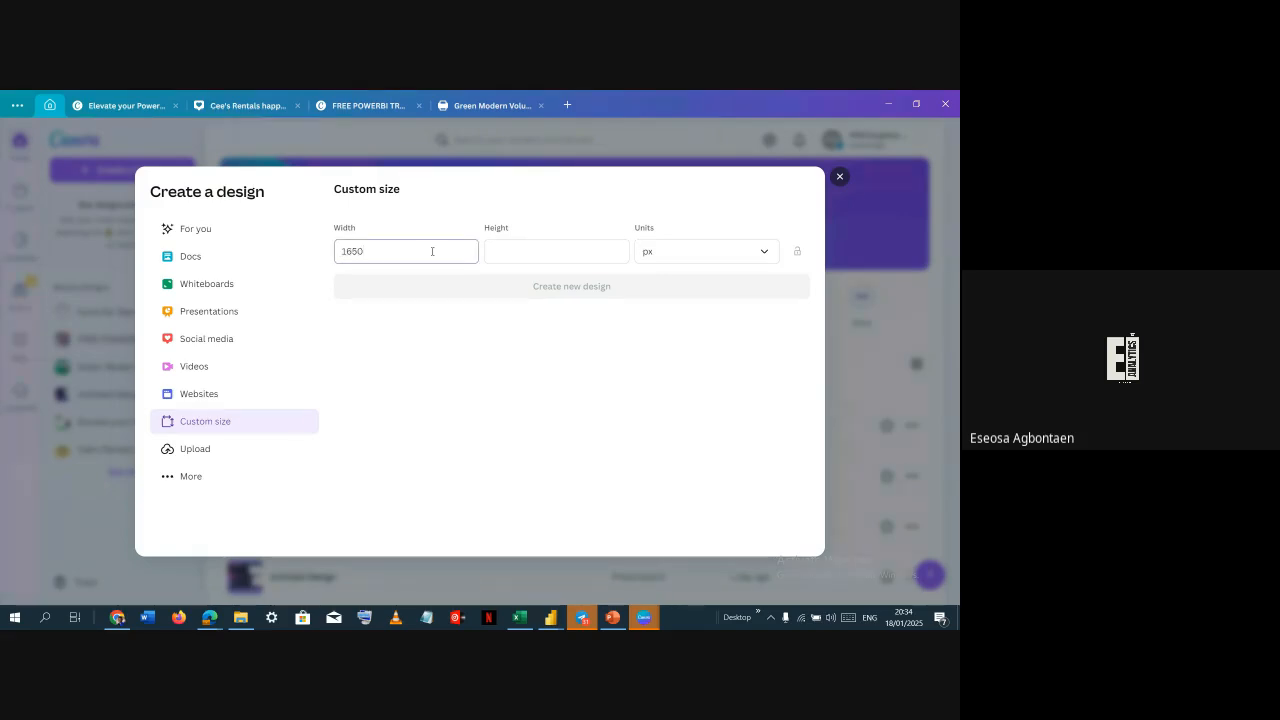
{"action": "key", "text": "Tab"}
{"action": "type", "text": "900"}
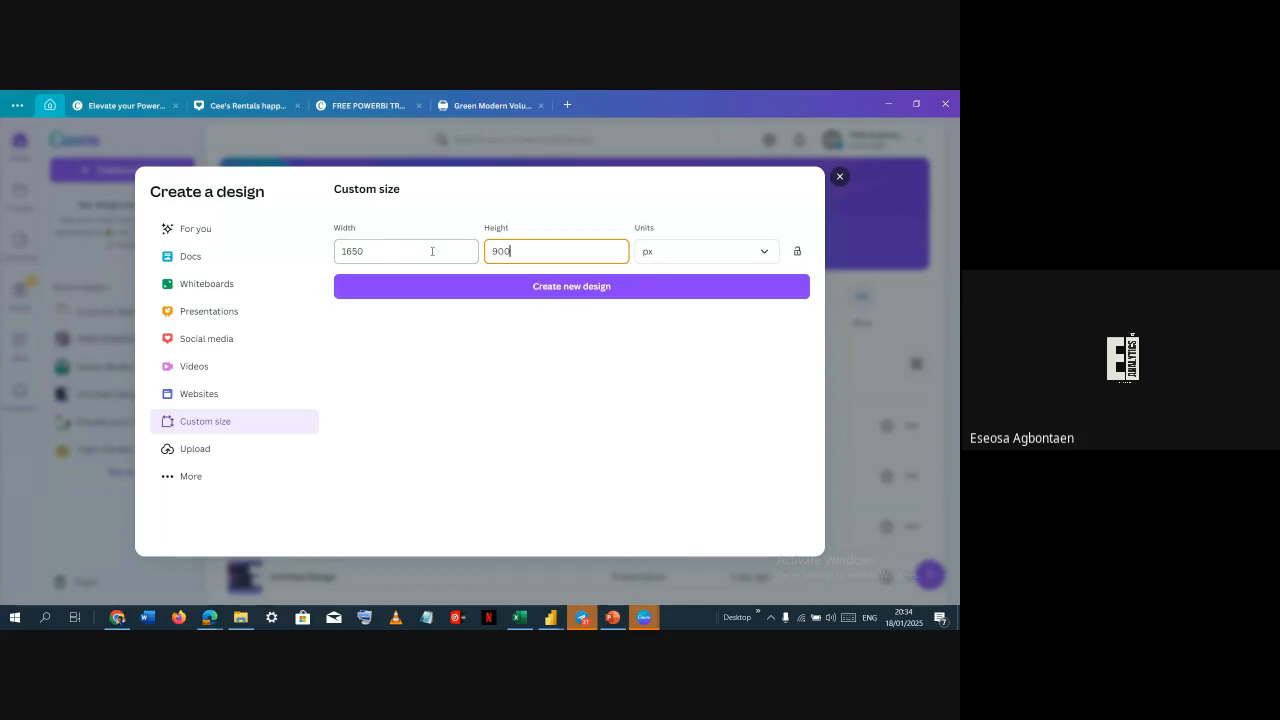
Create the 1650 × 900 px design and fill its background with a white-to-grey gradient
{"action": "left_click", "coordinate": [511, 287]}
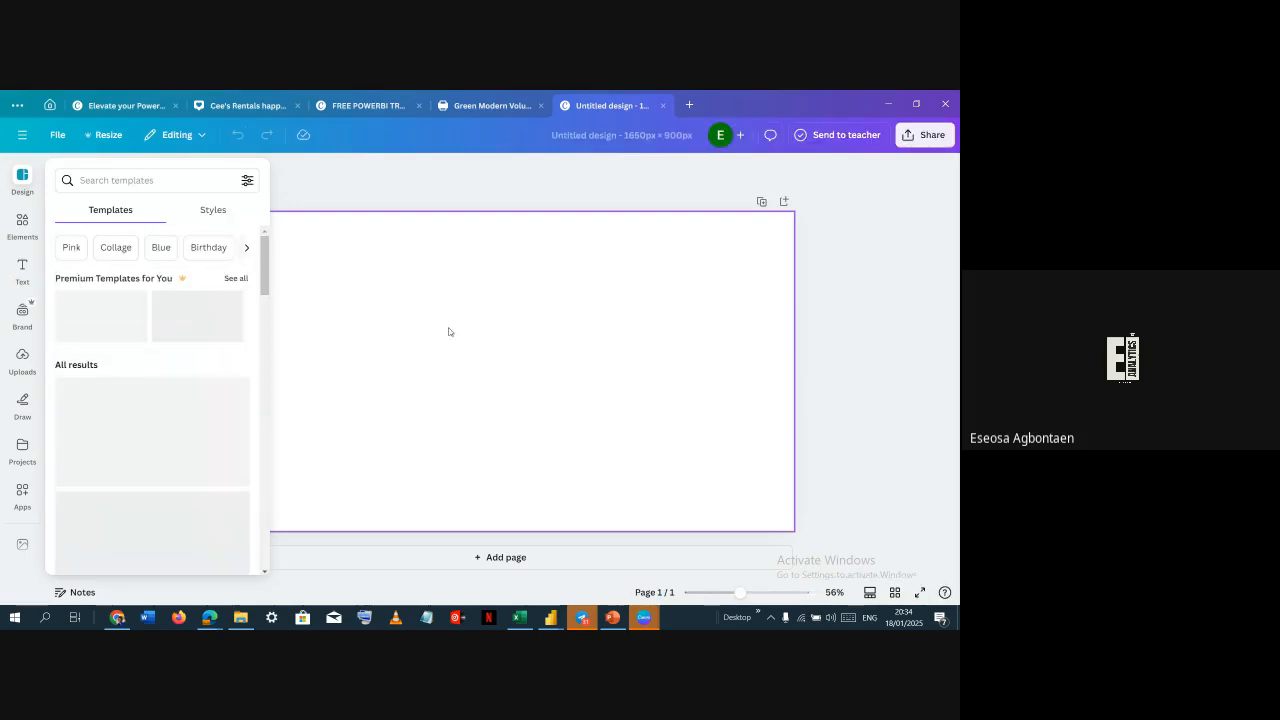
{"action": "left_click", "coordinate": [310, 171]}
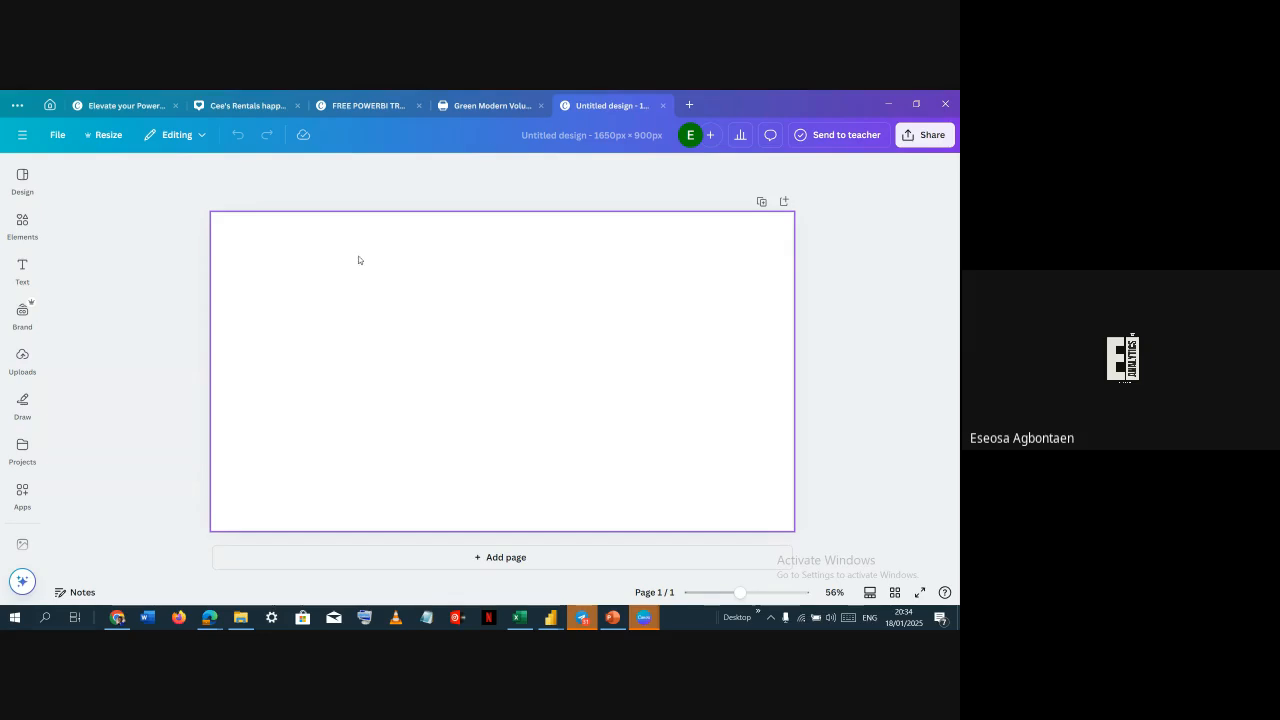
{"action": "left_click", "coordinate": [415, 261]}
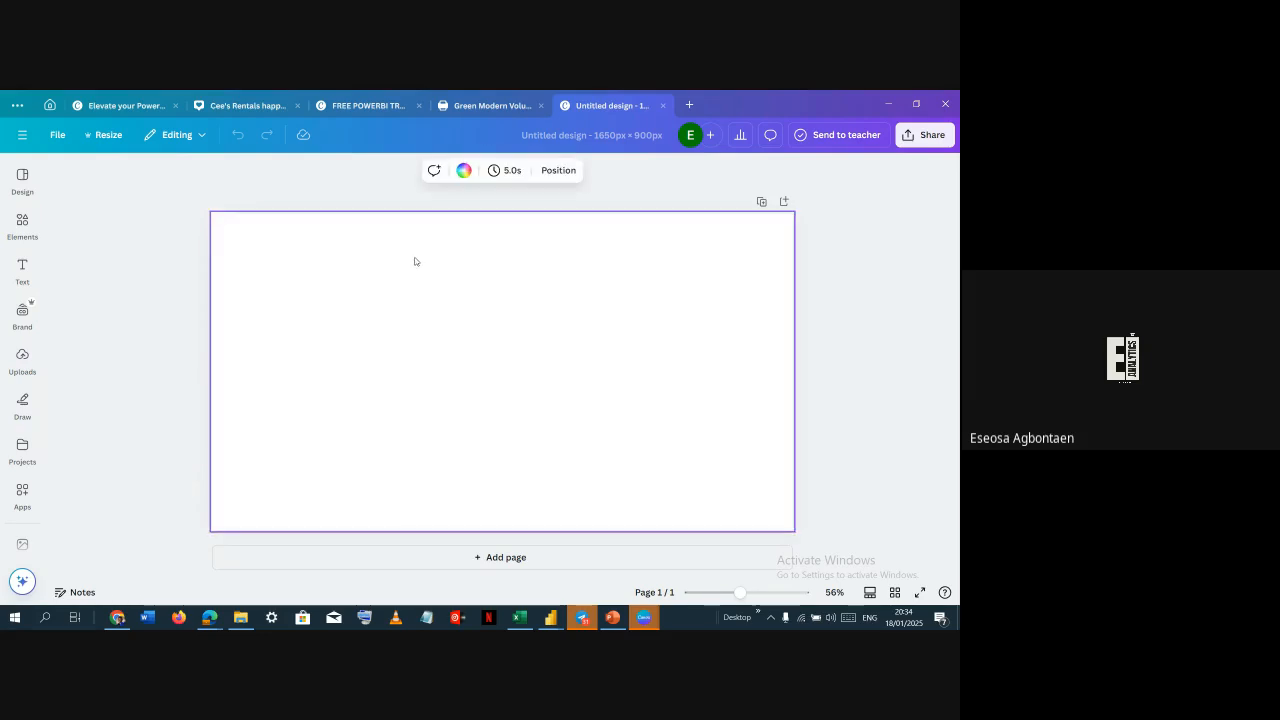
{"action": "left_click", "coordinate": [464, 170]}
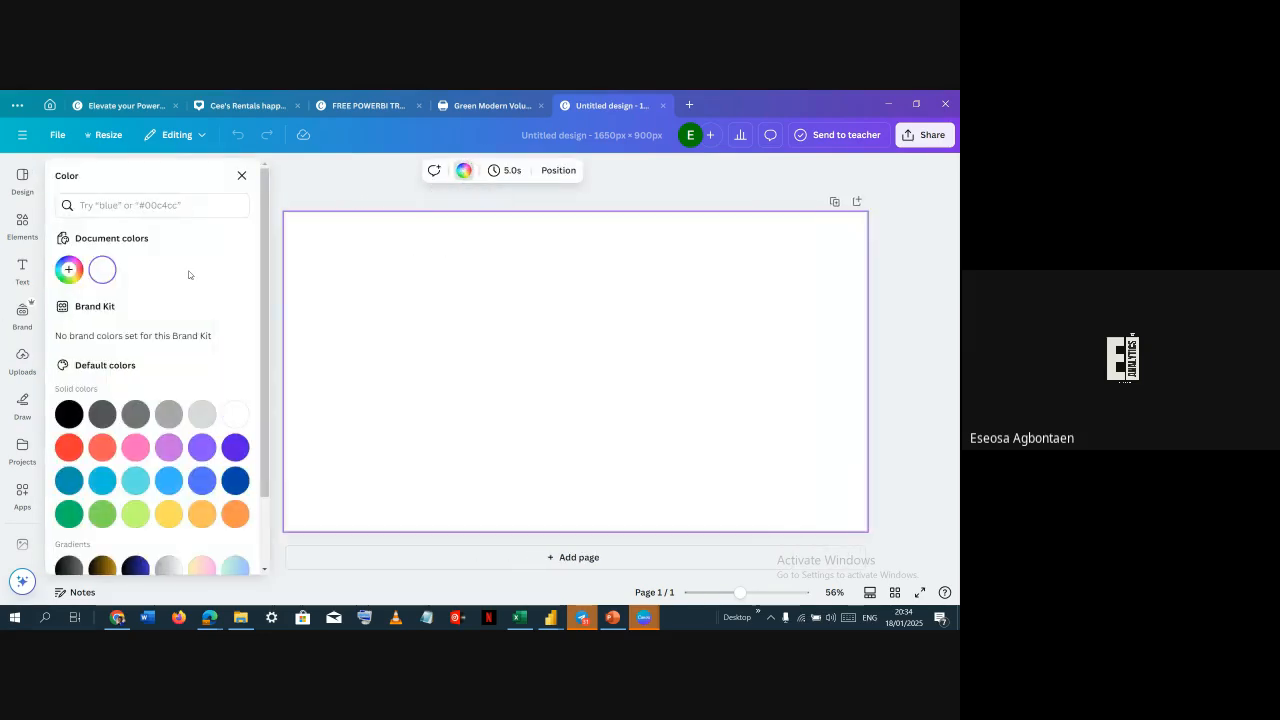
{"action": "left_click", "coordinate": [69, 270]}
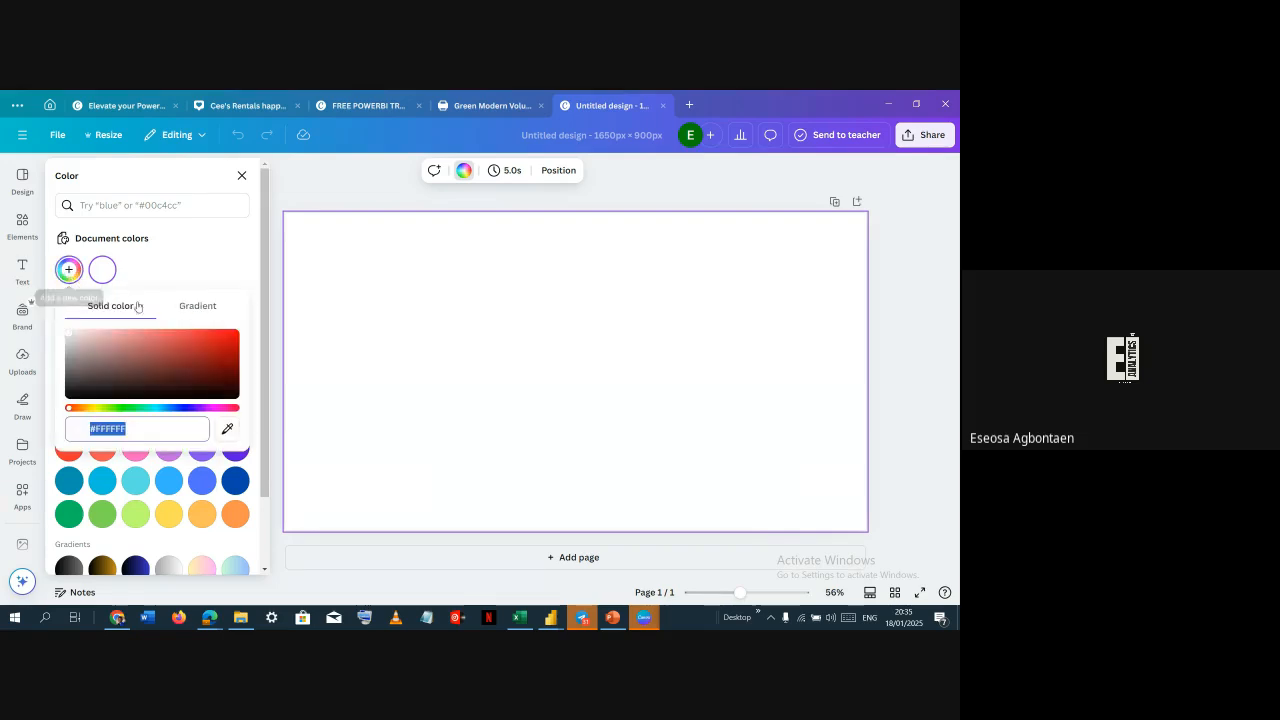
{"action": "left_click", "coordinate": [185, 316]}
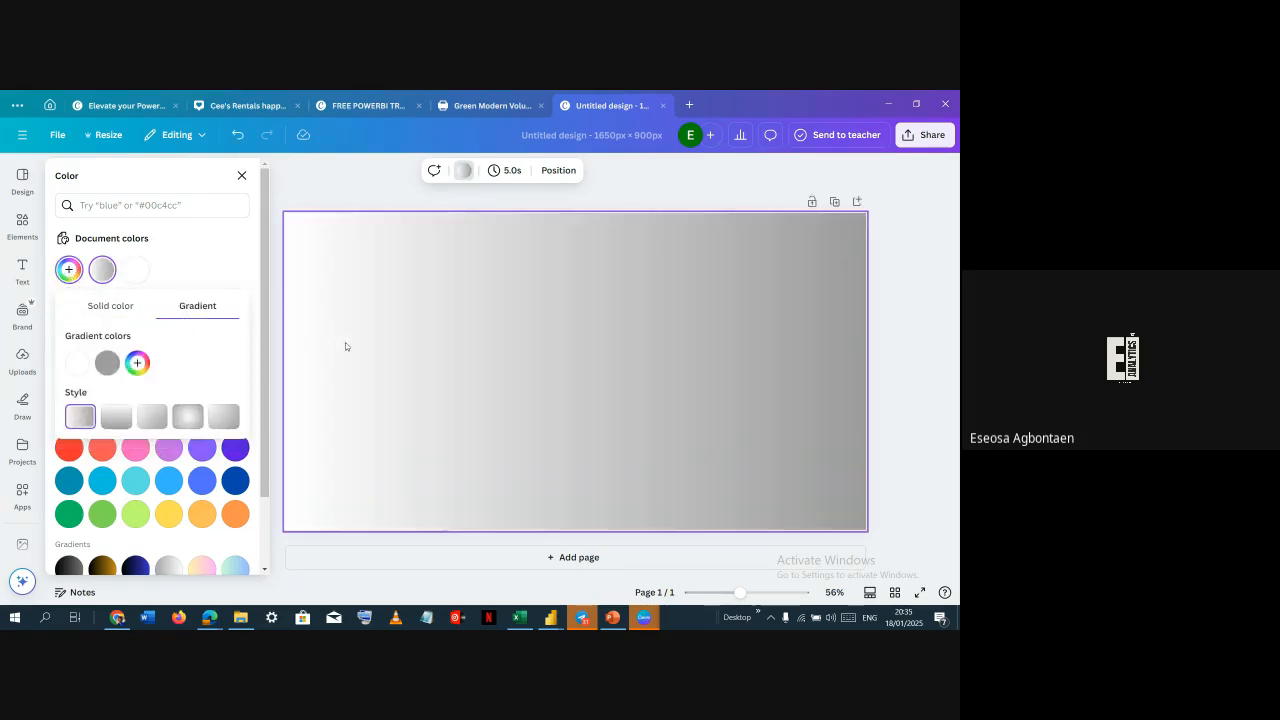
Add a third grey colour stop to the background gradient
{"action": "left_click", "coordinate": [137, 363]}
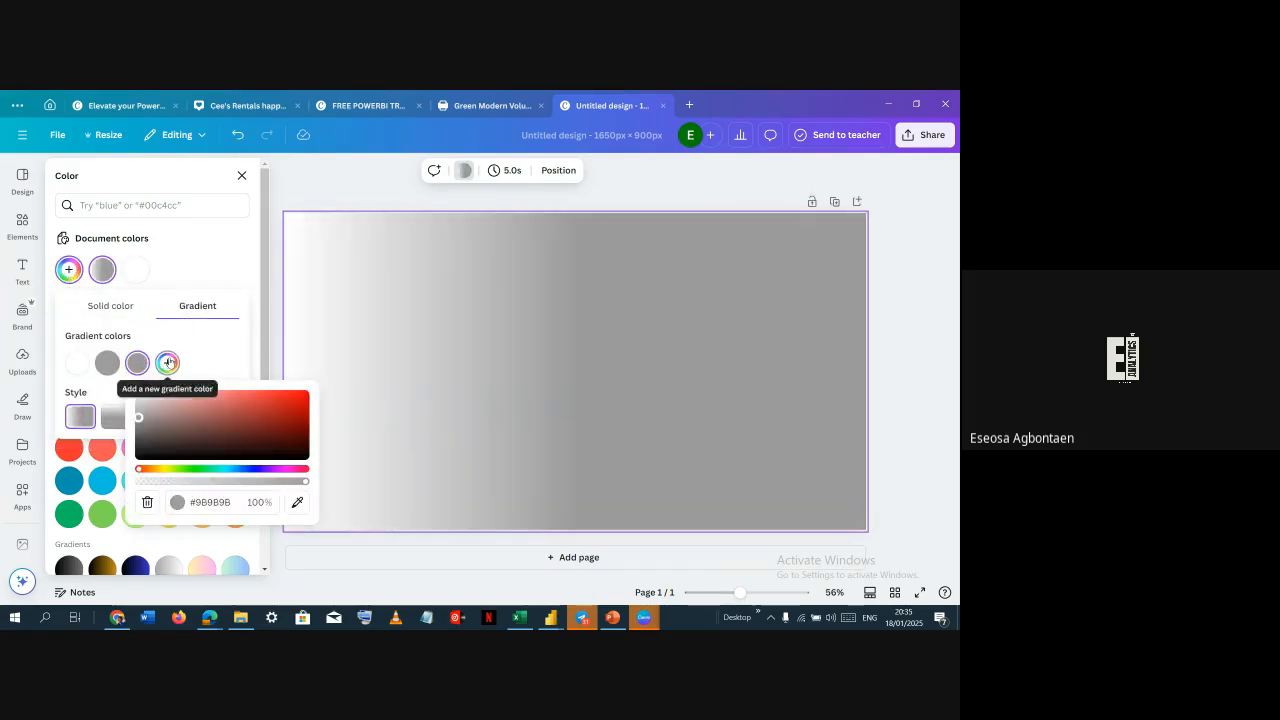
{"action": "left_click", "coordinate": [167, 363]}
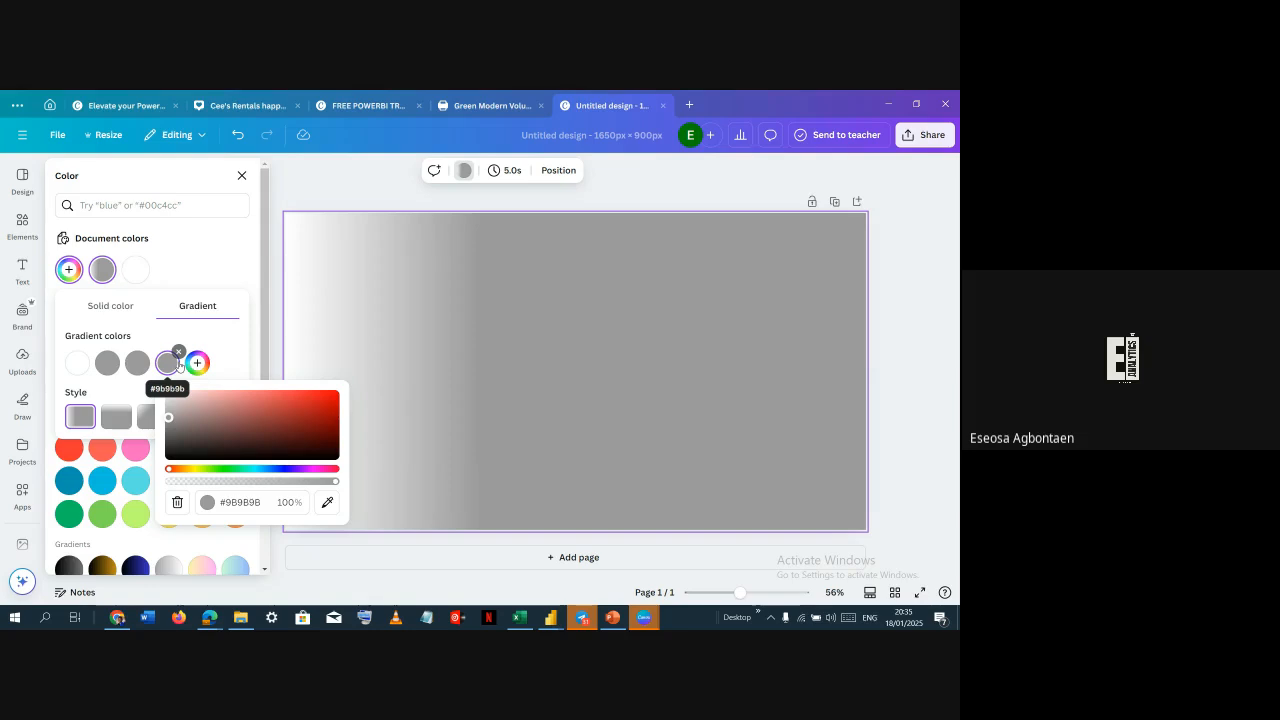
{"action": "left_click", "coordinate": [178, 352]}
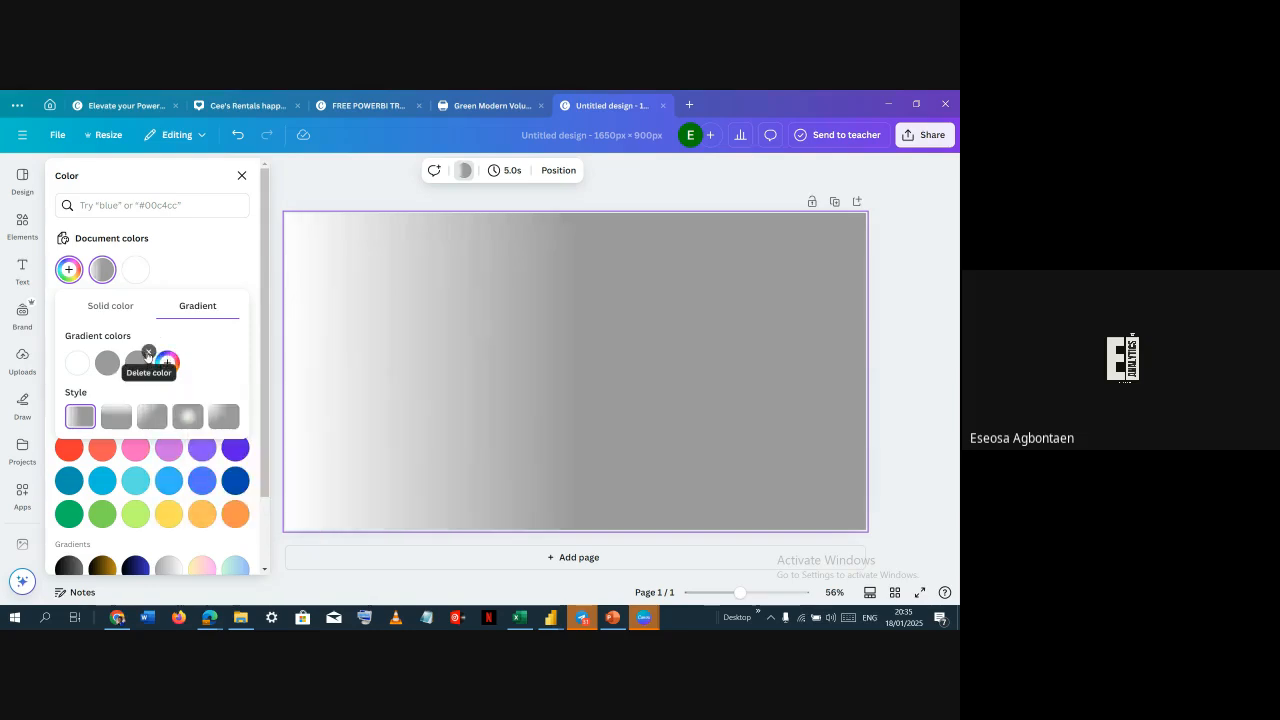
{"action": "left_click", "coordinate": [148, 353]}
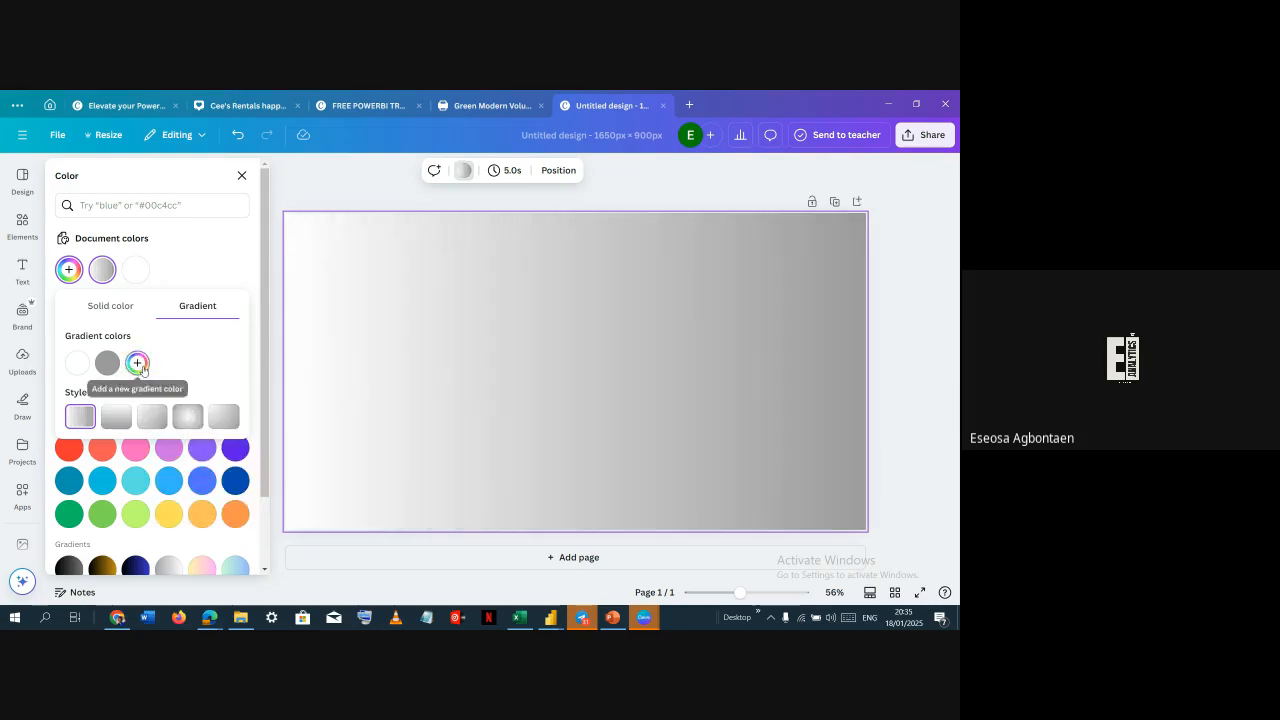
{"action": "left_click", "coordinate": [138, 363]}
{"action": "left_click", "coordinate": [206, 334]}
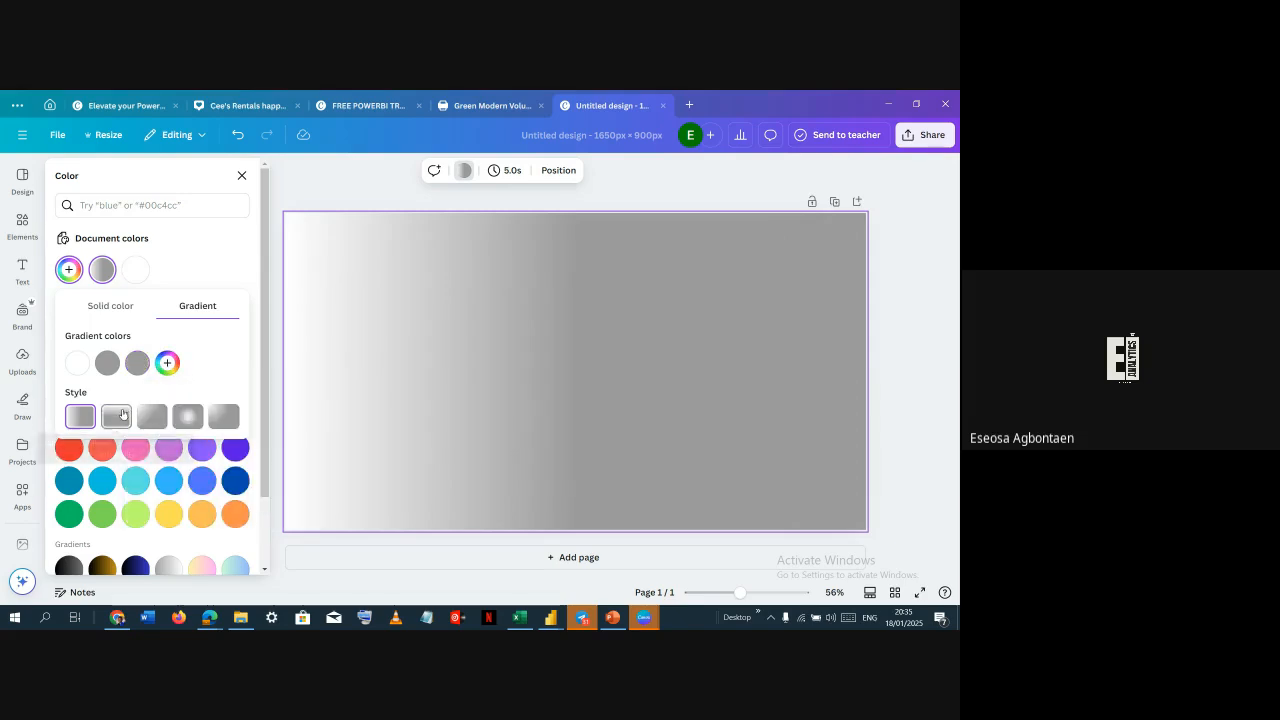
Set the background gradient to the diagonal linear style
{"action": "left_click", "coordinate": [116, 416]}
{"action": "left_click", "coordinate": [152, 416]}
{"action": "left_click", "coordinate": [187, 416]}
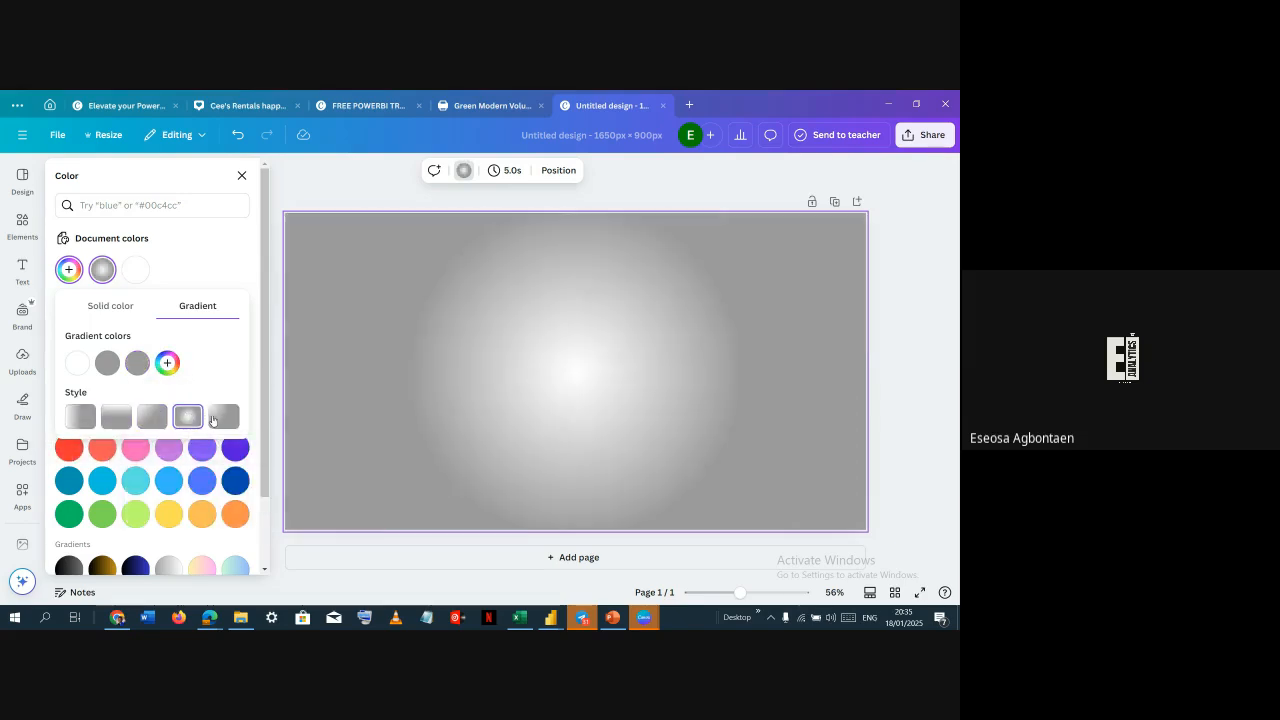
{"action": "left_click", "coordinate": [224, 416]}
{"action": "left_click", "coordinate": [112, 416]}
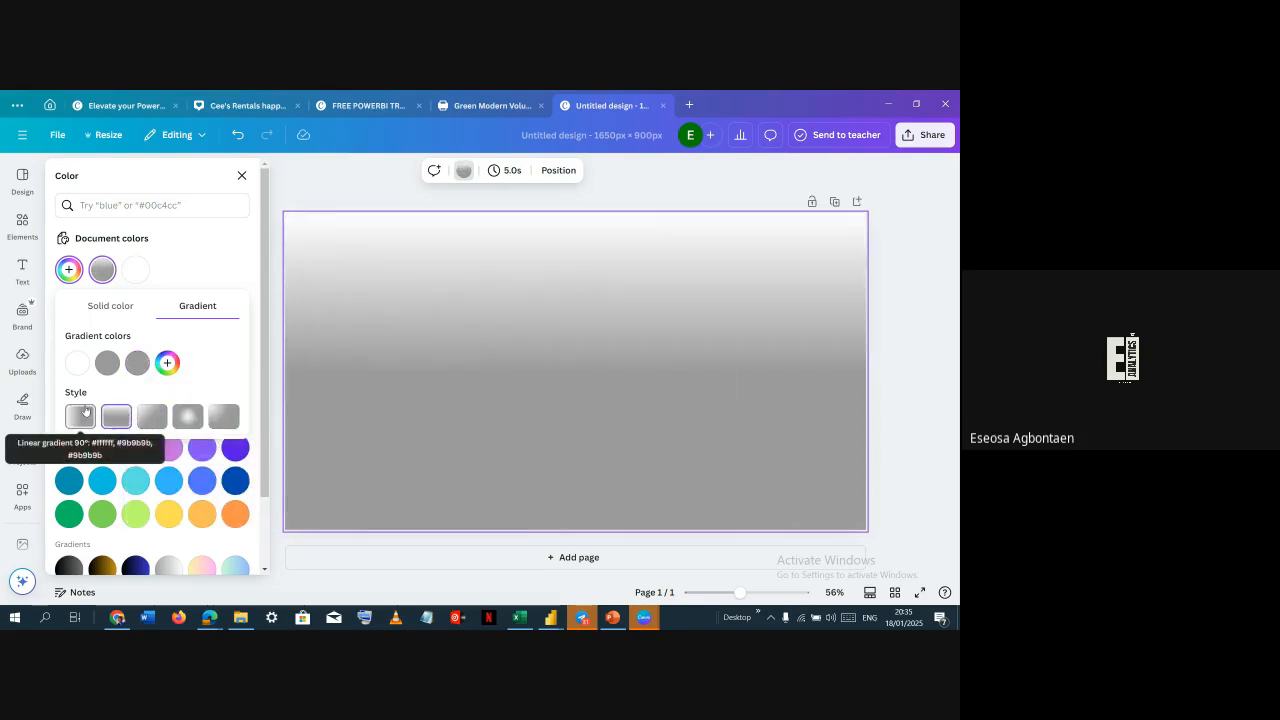
{"action": "left_click", "coordinate": [82, 416]}
{"action": "left_click", "coordinate": [116, 413]}
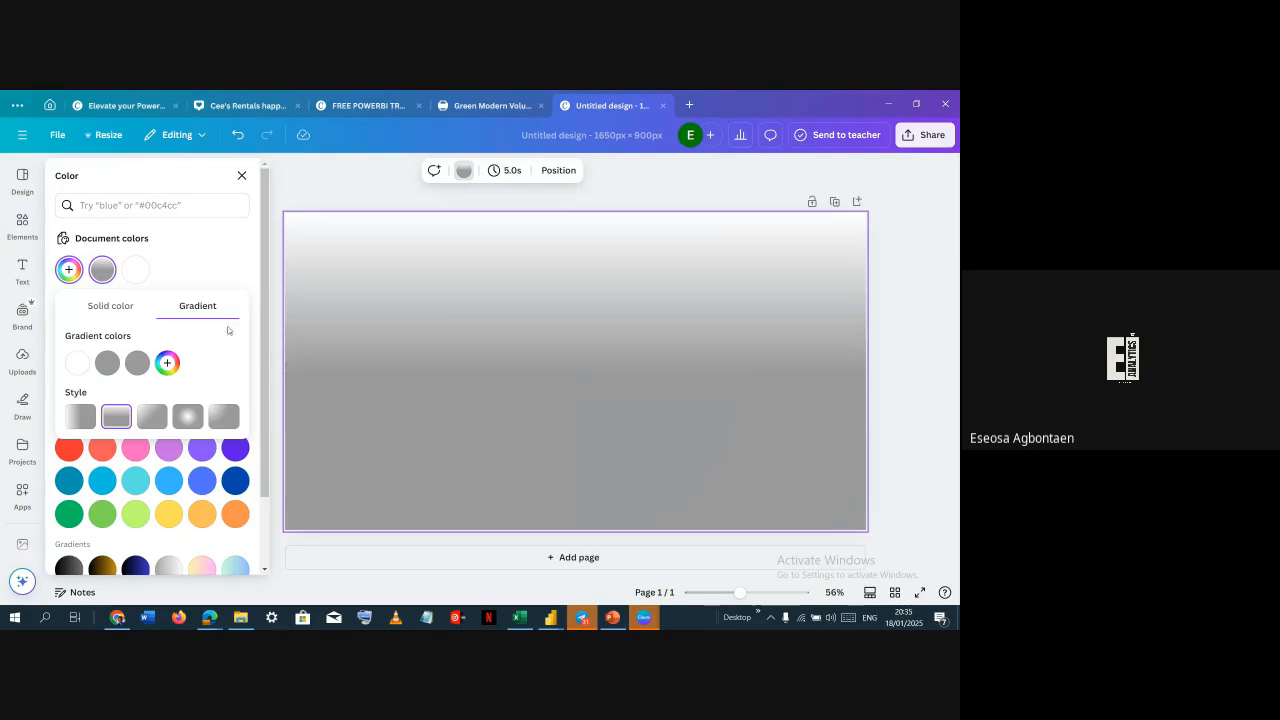
{"action": "left_click", "coordinate": [164, 413]}
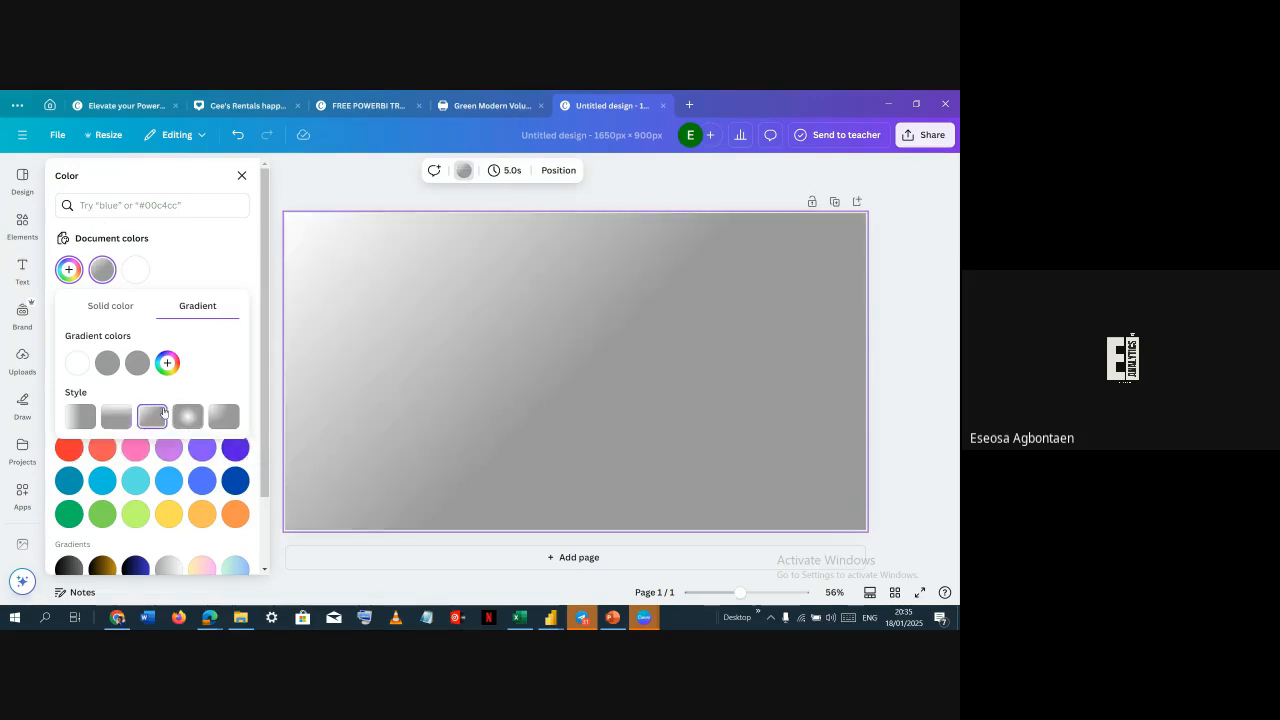
{"action": "left_click", "coordinate": [196, 270]}
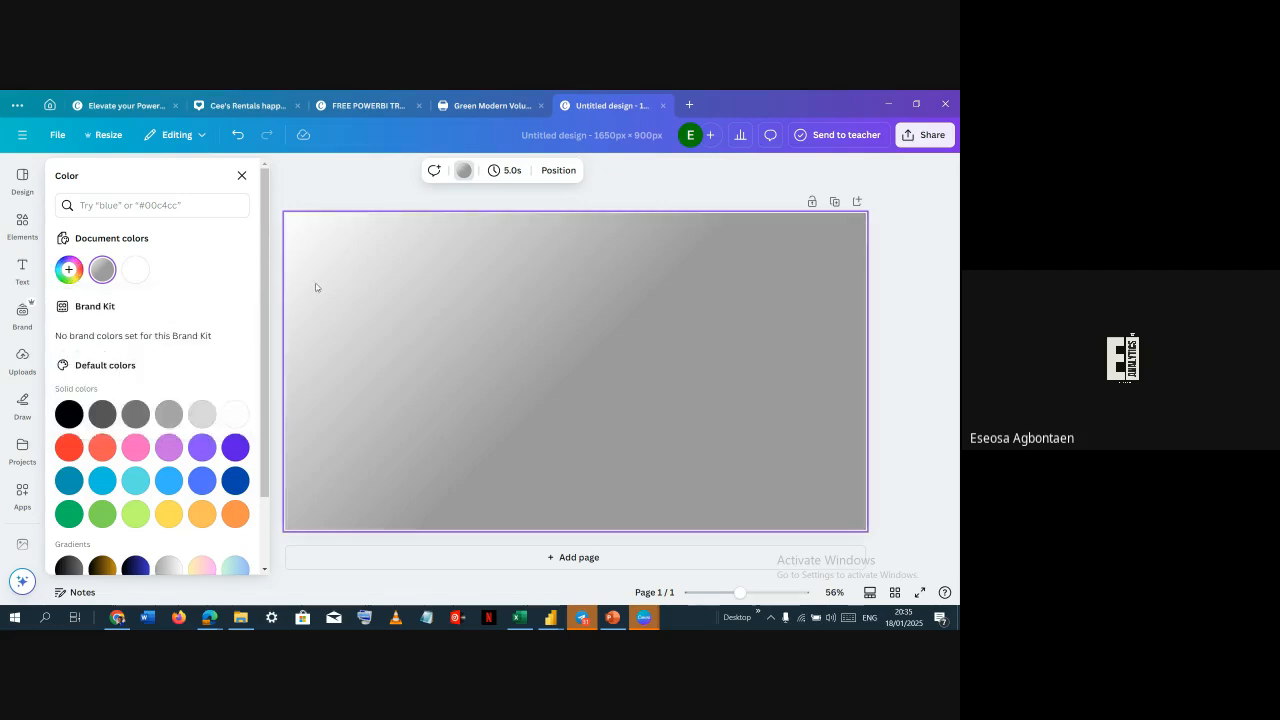
Draw a light grey rectangle and resize it into a wide panel in the lower right of the canvas
{"action": "key", "text": "r"}
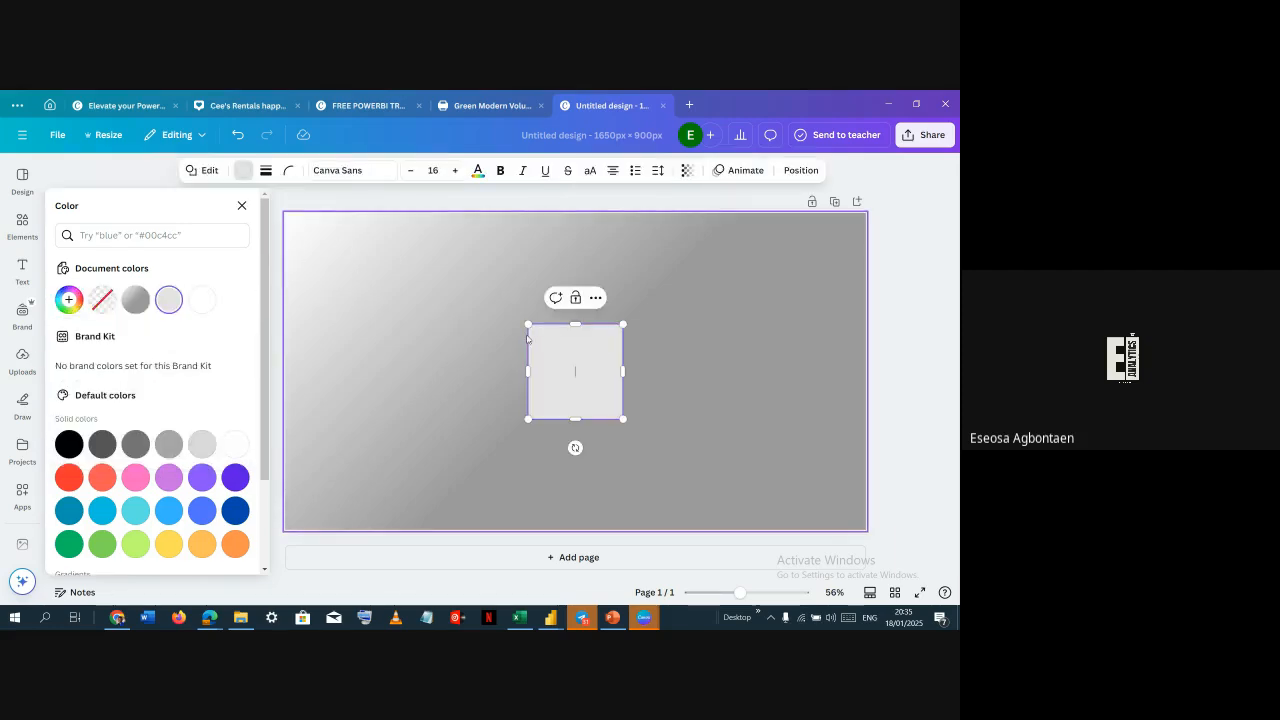
{"action": "left_click", "coordinate": [286, 172]}
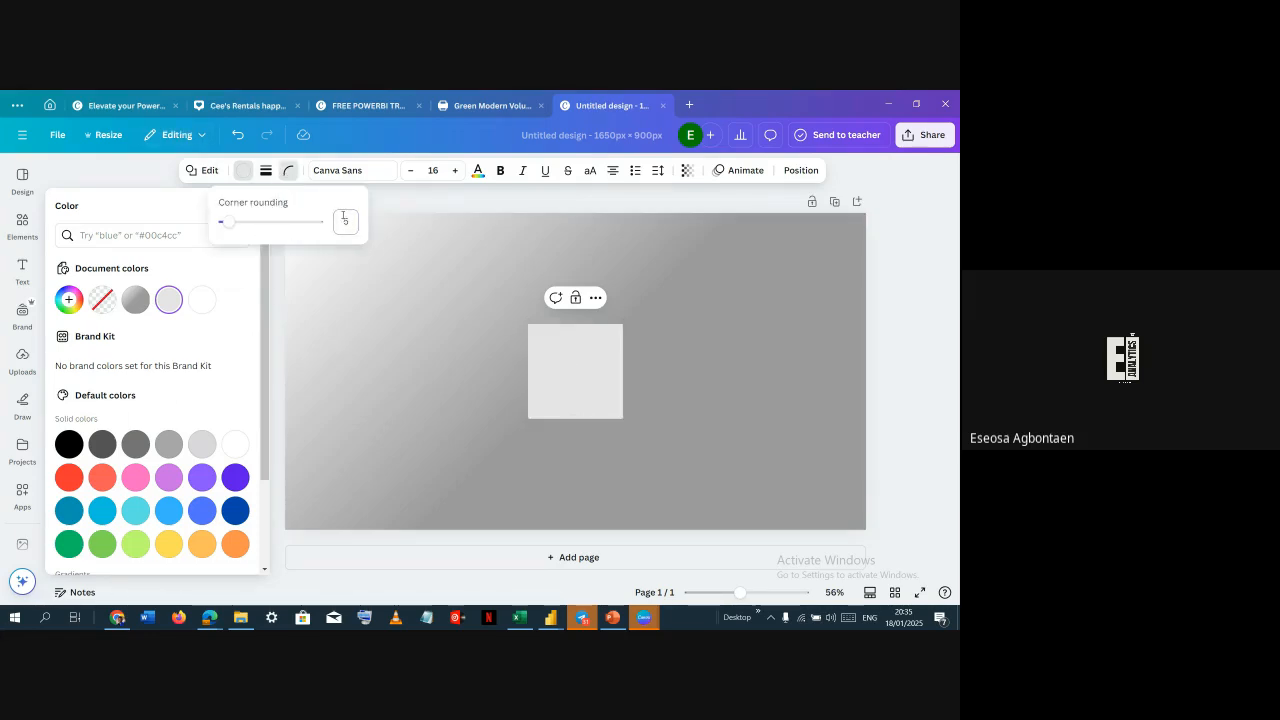
{"action": "left_click", "coordinate": [563, 383]}
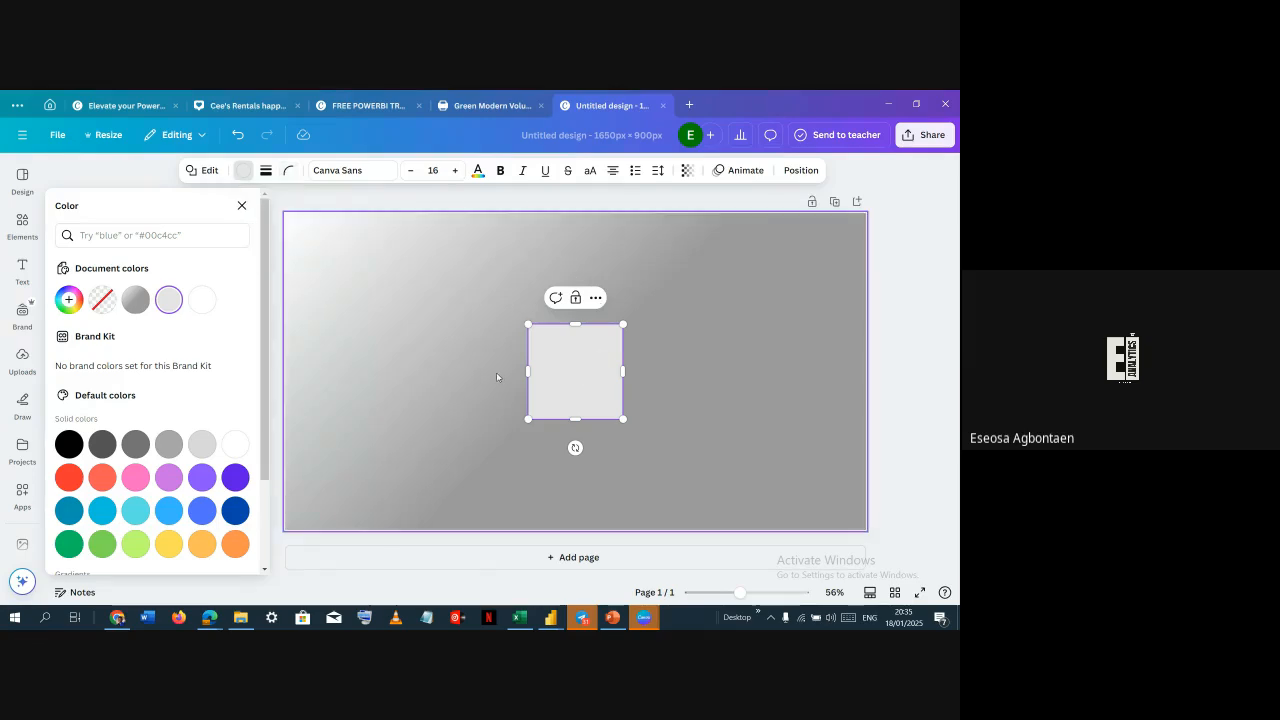
{"action": "left_click", "coordinate": [496, 373]}
{"action": "left_click_drag", "start_coordinate": [546, 374], "coordinate": [490, 378]}
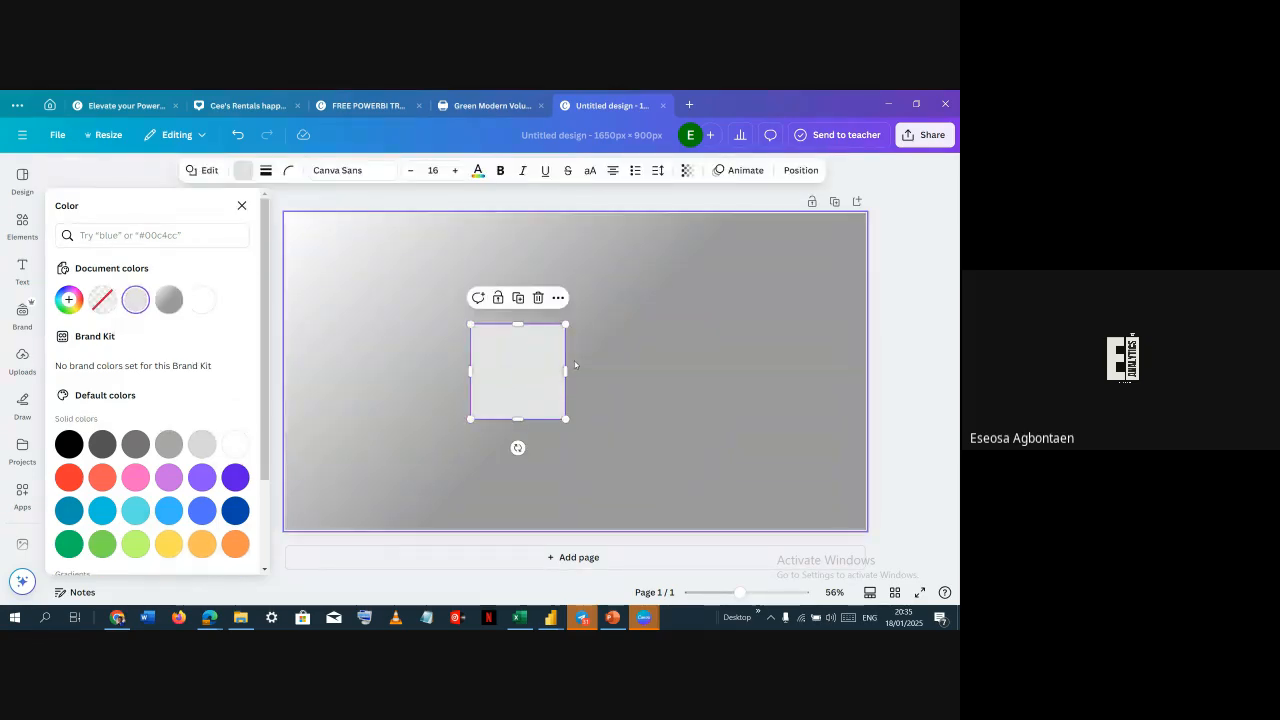
{"action": "left_click_drag", "start_coordinate": [566, 371], "coordinate": [829, 370]}
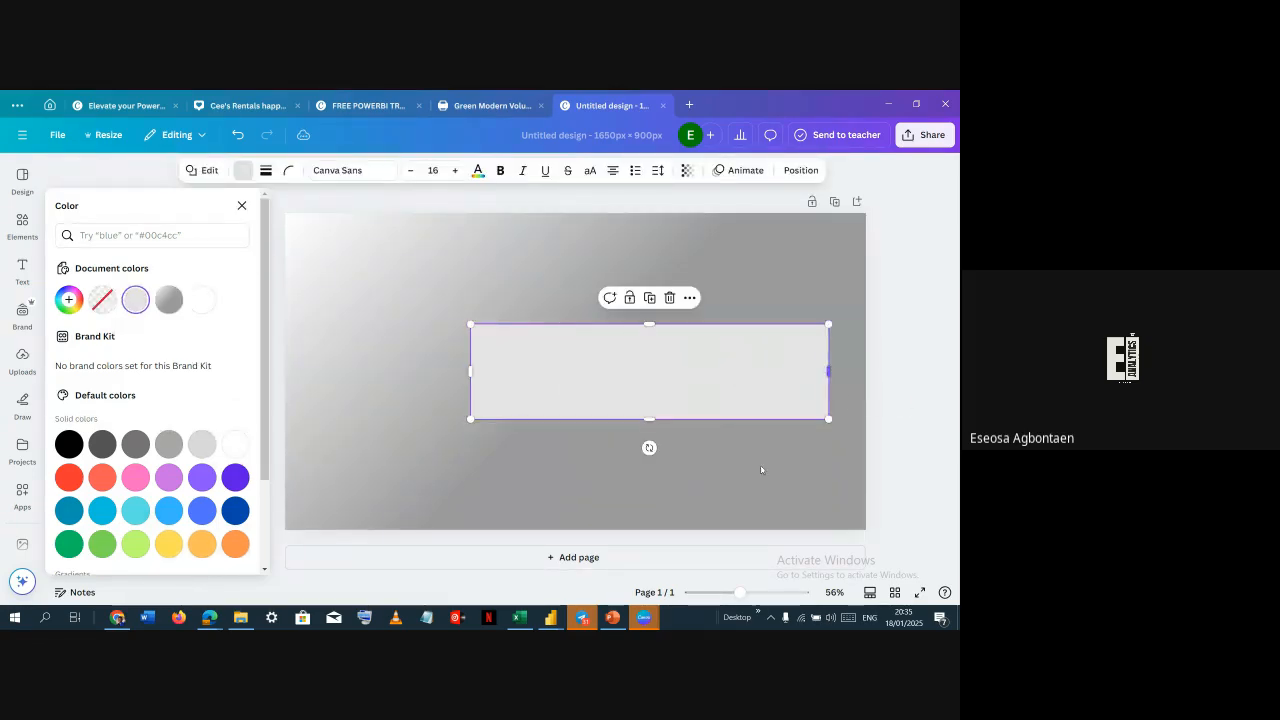
{"action": "left_click_drag", "start_coordinate": [650, 421], "coordinate": [651, 511]}
{"action": "left_click_drag", "start_coordinate": [471, 412], "coordinate": [414, 415]}
{"action": "left_click", "coordinate": [344, 313]}
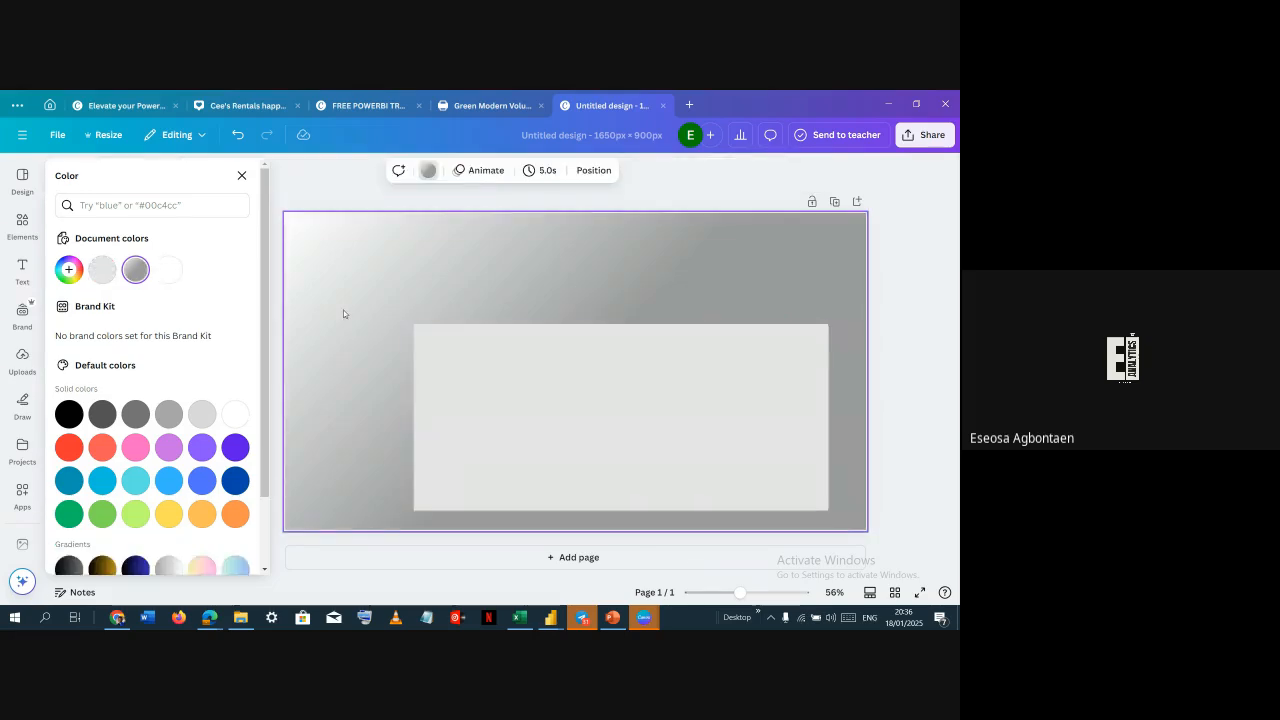
Round the panel's corners to 16
{"action": "left_click", "coordinate": [527, 361]}
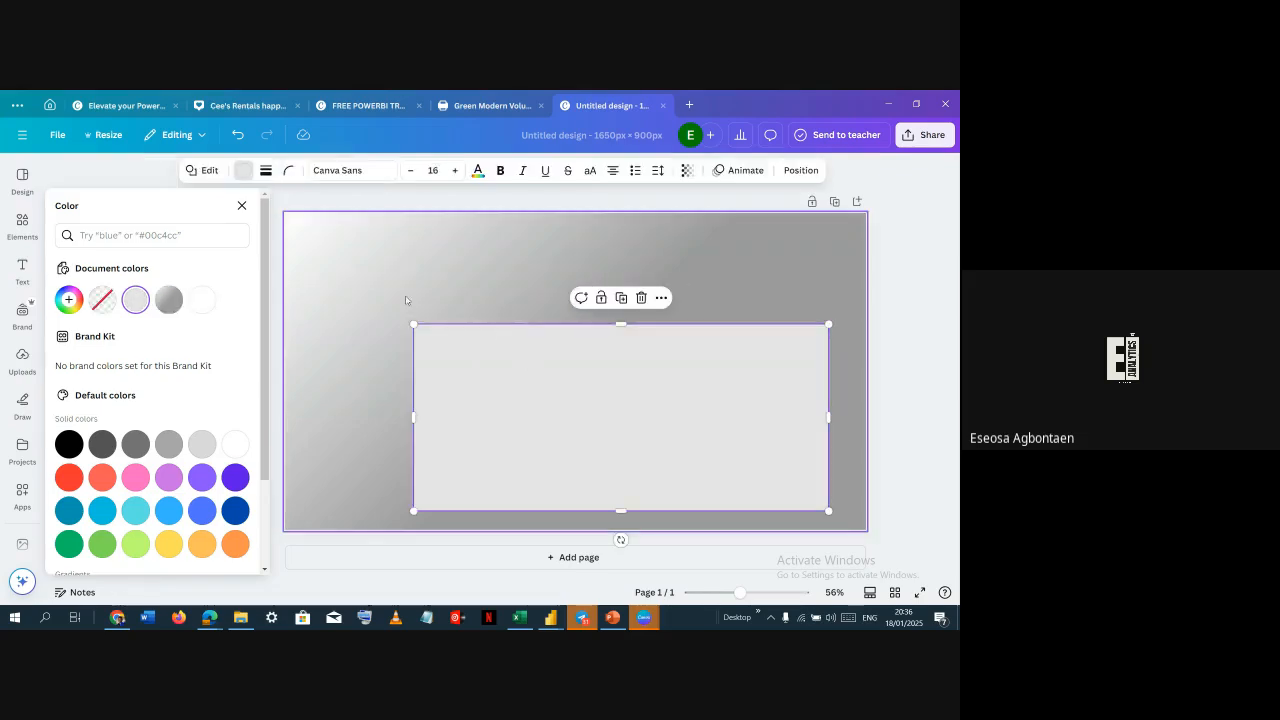
{"action": "left_click", "coordinate": [288, 170]}
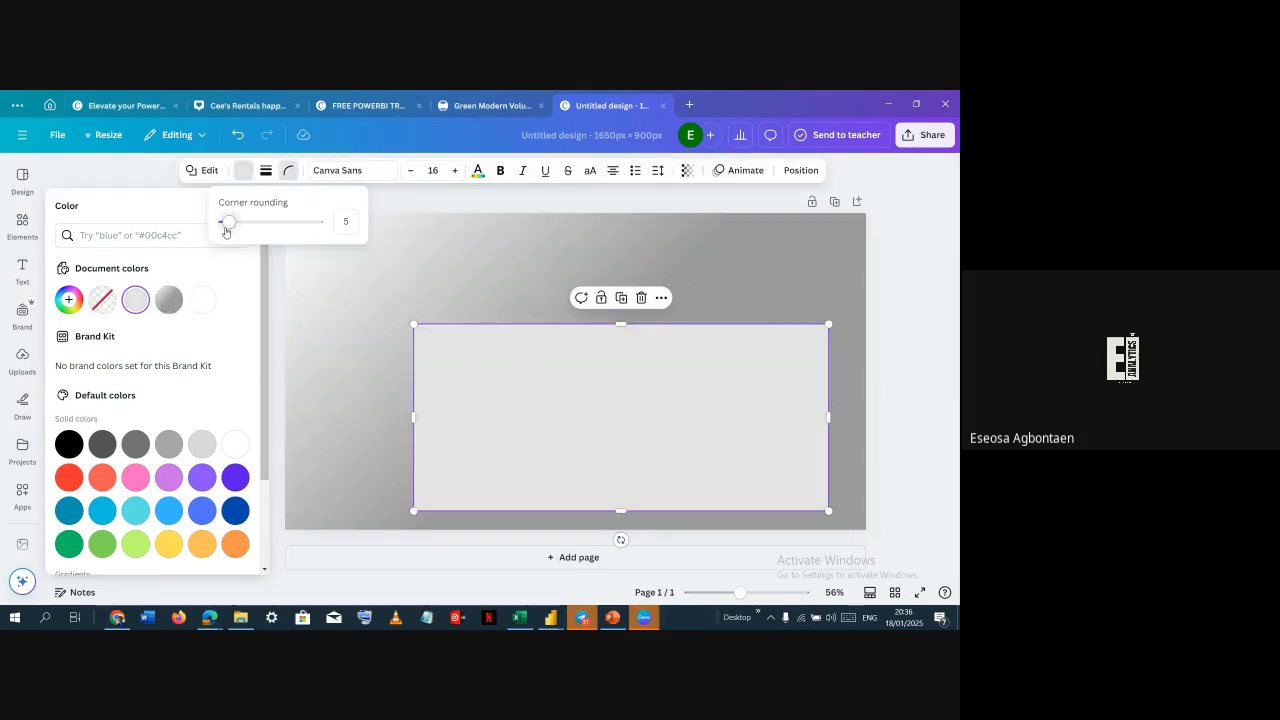
{"action": "left_click_drag", "start_coordinate": [226, 231], "coordinate": [239, 222]}
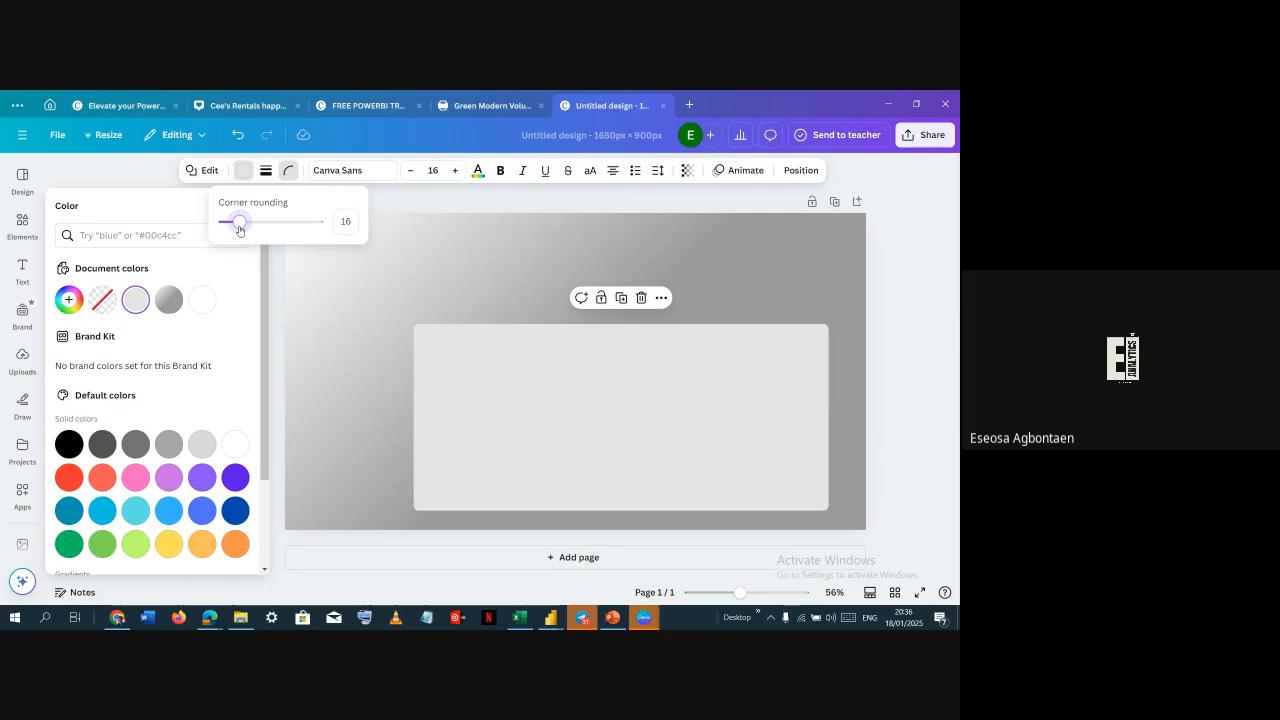
{"action": "left_click", "coordinate": [377, 320]}
{"action": "left_click", "coordinate": [440, 356]}
{"action": "left_click", "coordinate": [368, 282]}
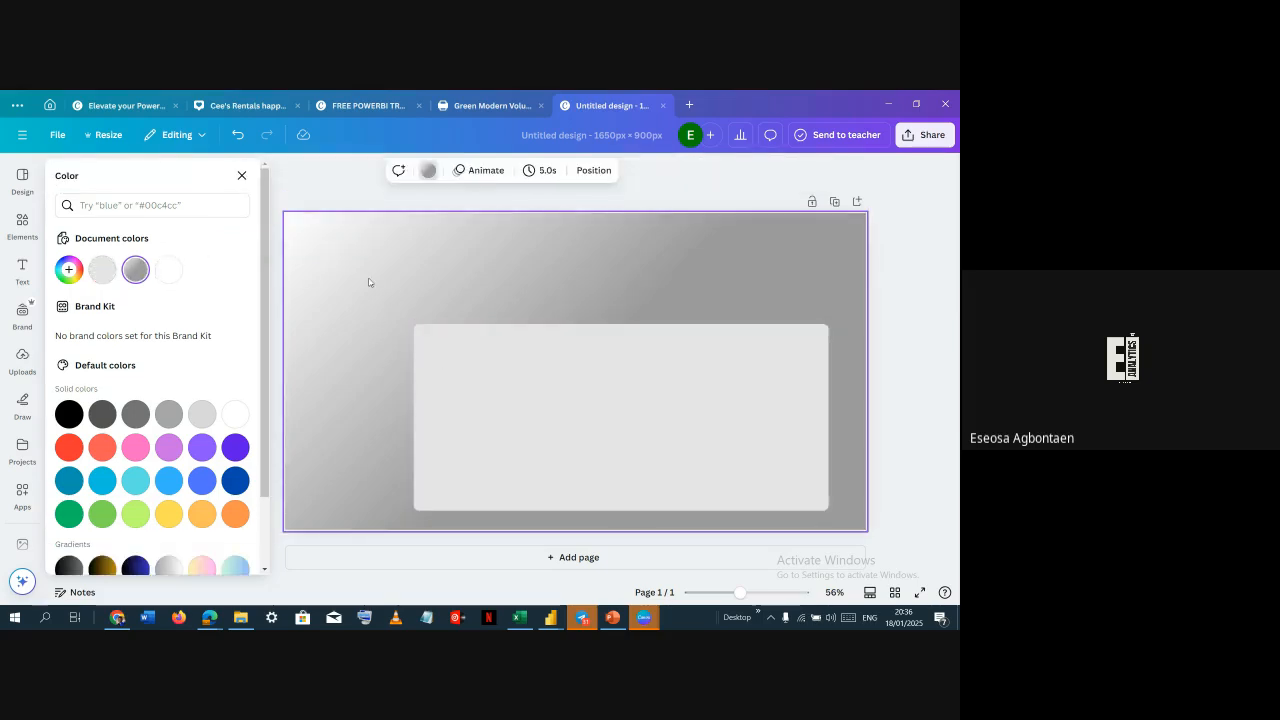
Add a white full-height vertical strip along the canvas's left edge
{"action": "key", "text": "r"}
{"action": "left_click_drag", "start_coordinate": [537, 365], "coordinate": [291, 250]}
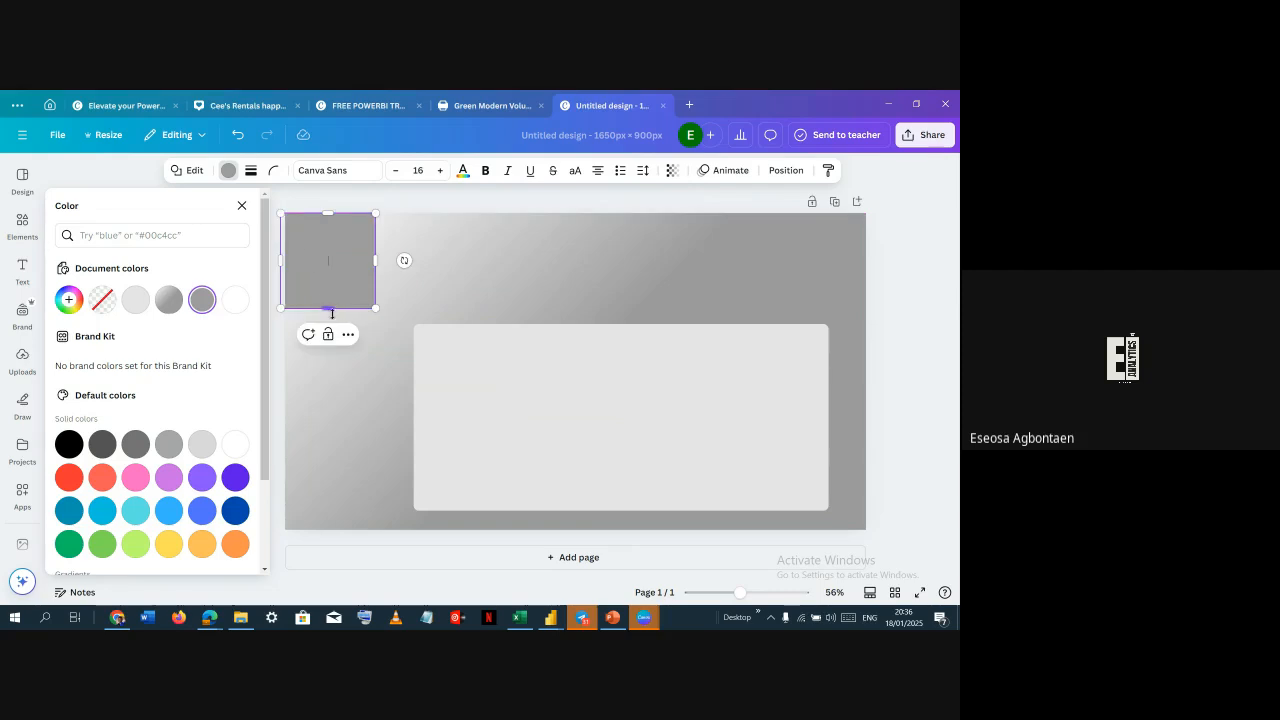
{"action": "left_click_drag", "start_coordinate": [332, 313], "coordinate": [331, 530]}
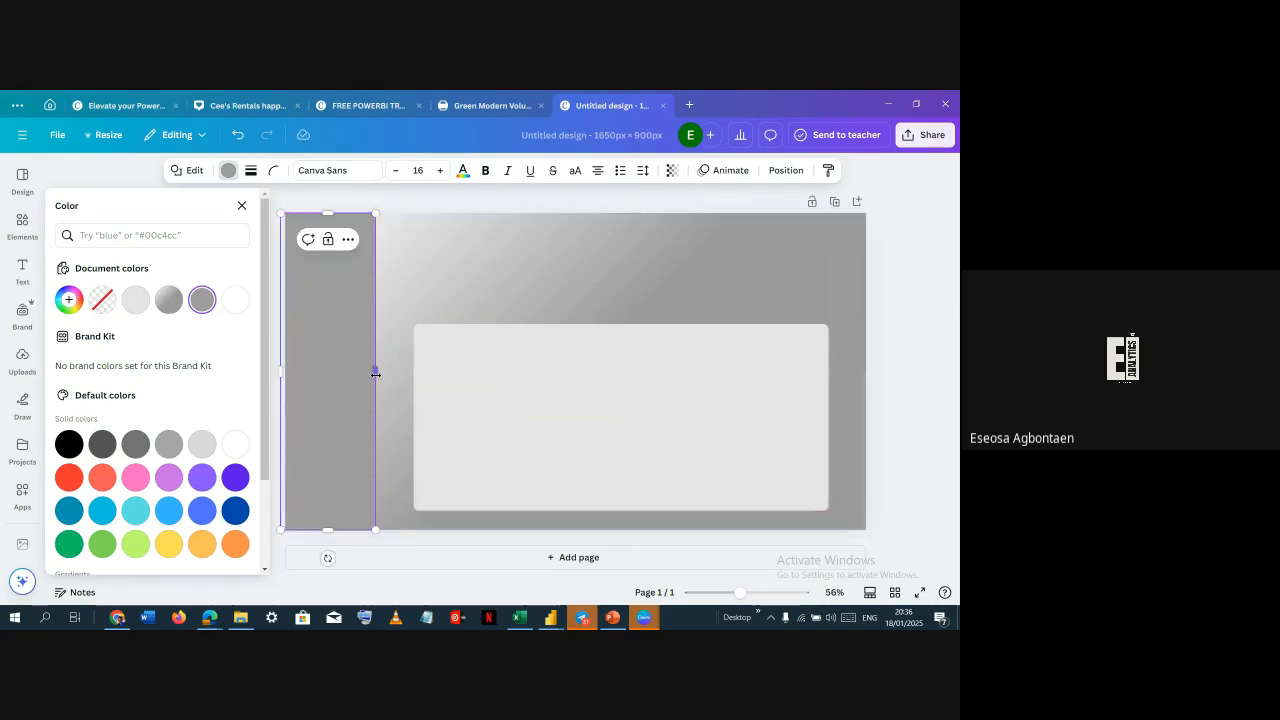
{"action": "left_click_drag", "start_coordinate": [375, 374], "coordinate": [336, 372]}
{"action": "left_click", "coordinate": [235, 299]}
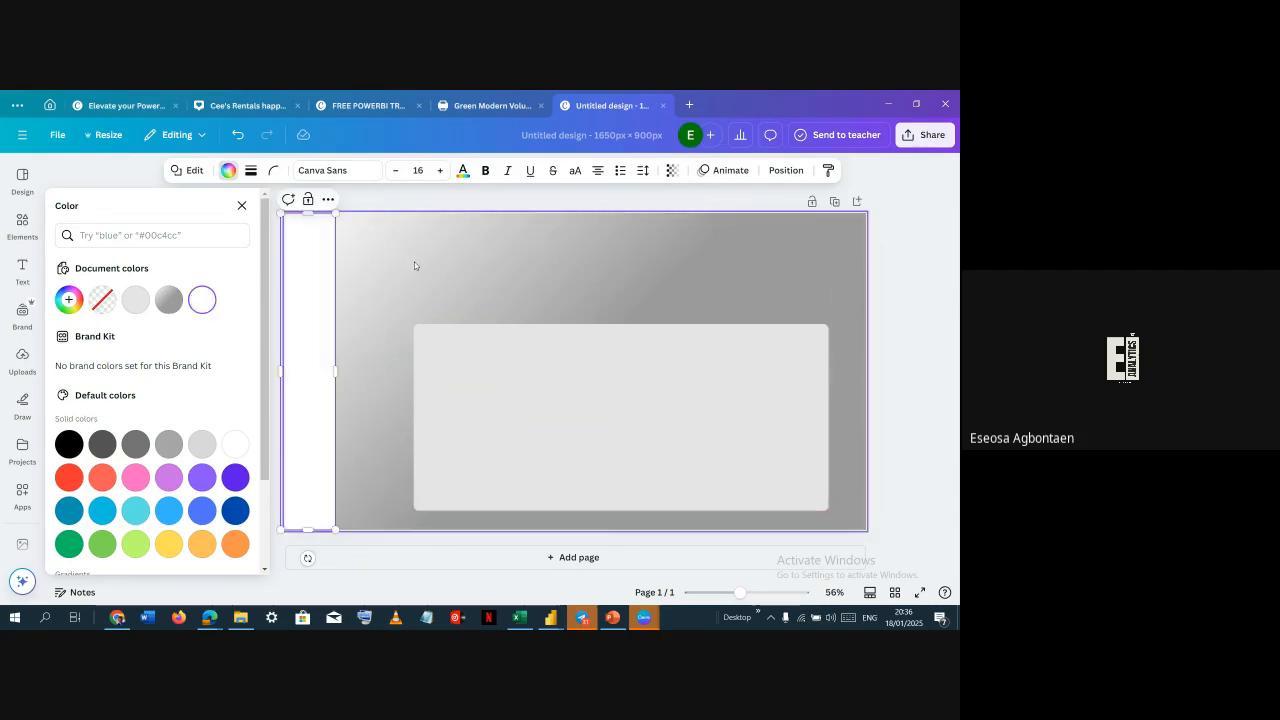
{"action": "left_click", "coordinate": [363, 300]}
{"action": "left_click", "coordinate": [323, 323]}
Widen the rounded panel to span almost the whole width right of the white strip
{"action": "left_click", "coordinate": [510, 254]}
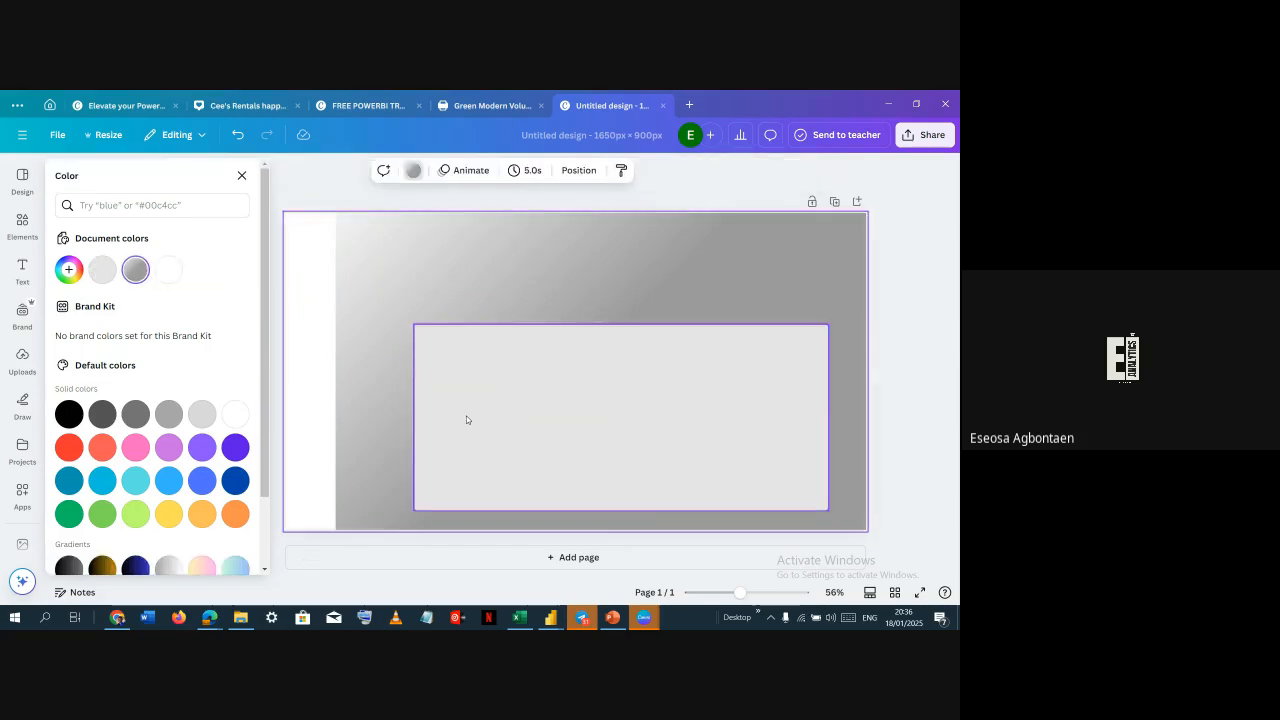
{"action": "left_click", "coordinate": [423, 415]}
{"action": "left_click_drag", "start_coordinate": [416, 414], "coordinate": [349, 417]}
{"action": "left_click_drag", "start_coordinate": [828, 417], "coordinate": [846, 417]}
{"action": "left_click", "coordinate": [494, 284]}
{"action": "left_click", "coordinate": [384, 348]}
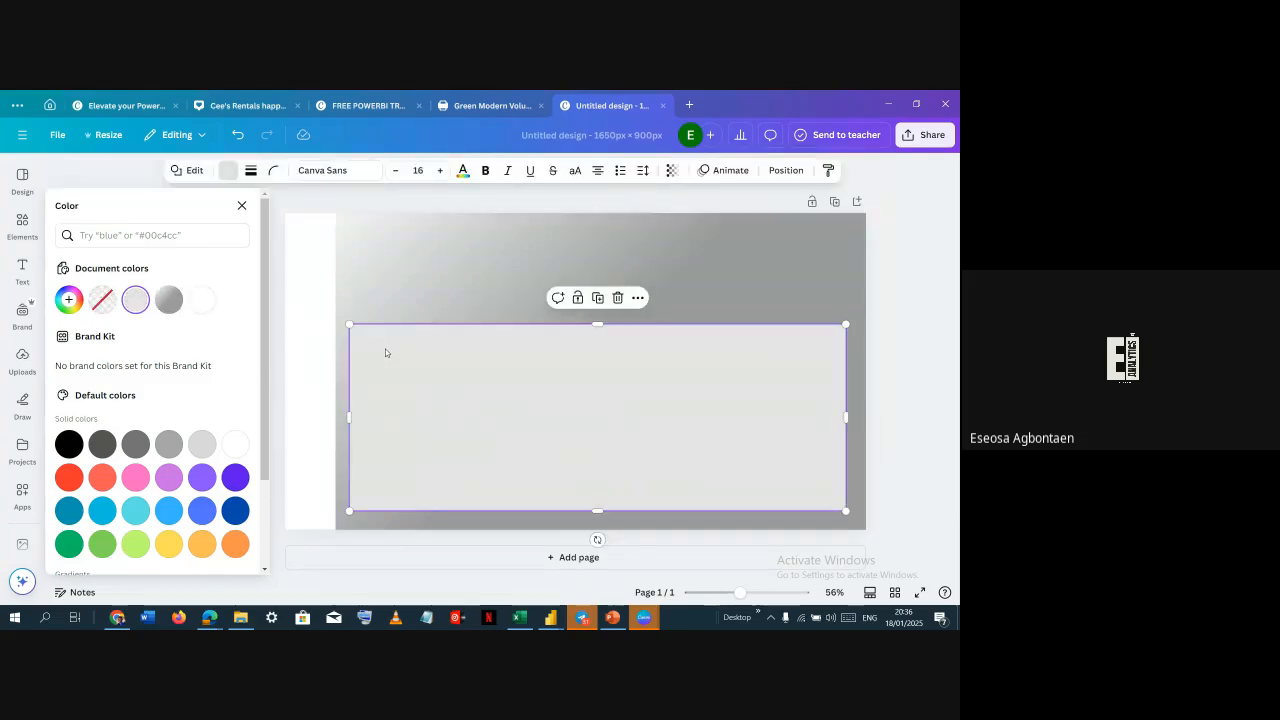
{"action": "left_click", "coordinate": [394, 257]}
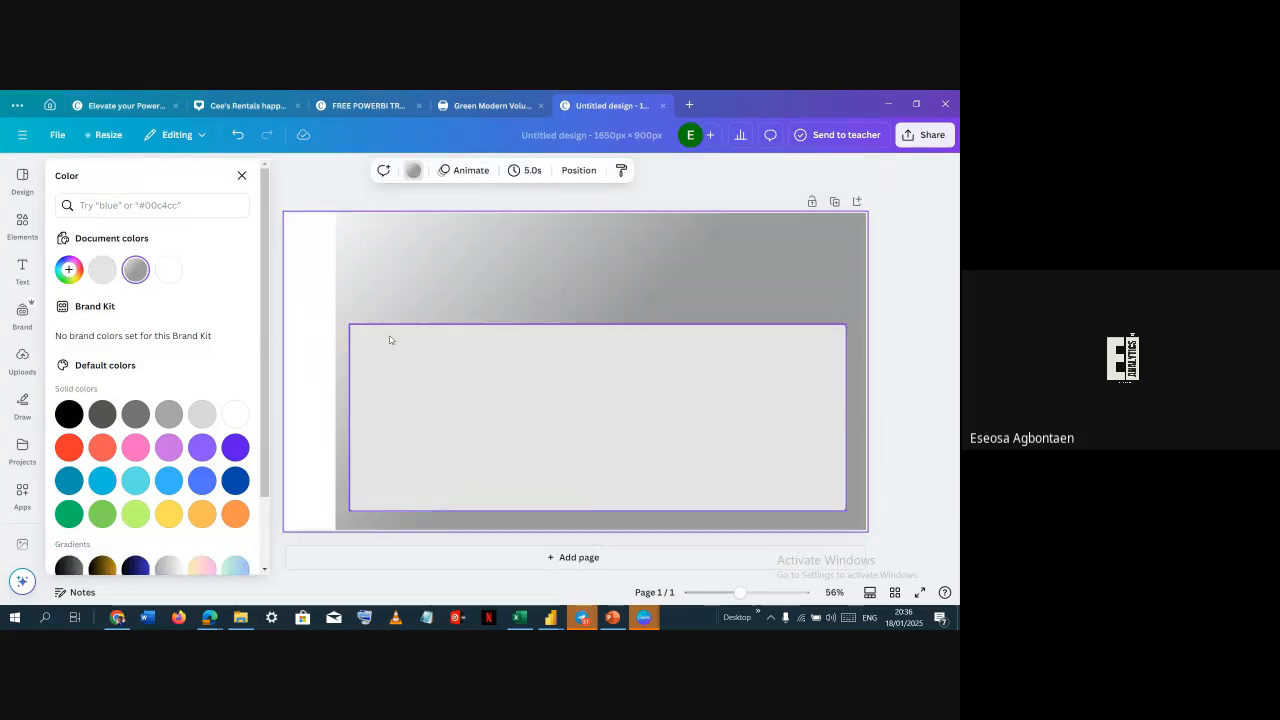
{"action": "left_click", "coordinate": [390, 340]}
{"action": "left_click_drag", "start_coordinate": [420, 394], "coordinate": [402, 274]}
{"action": "key", "text": "Delete"}
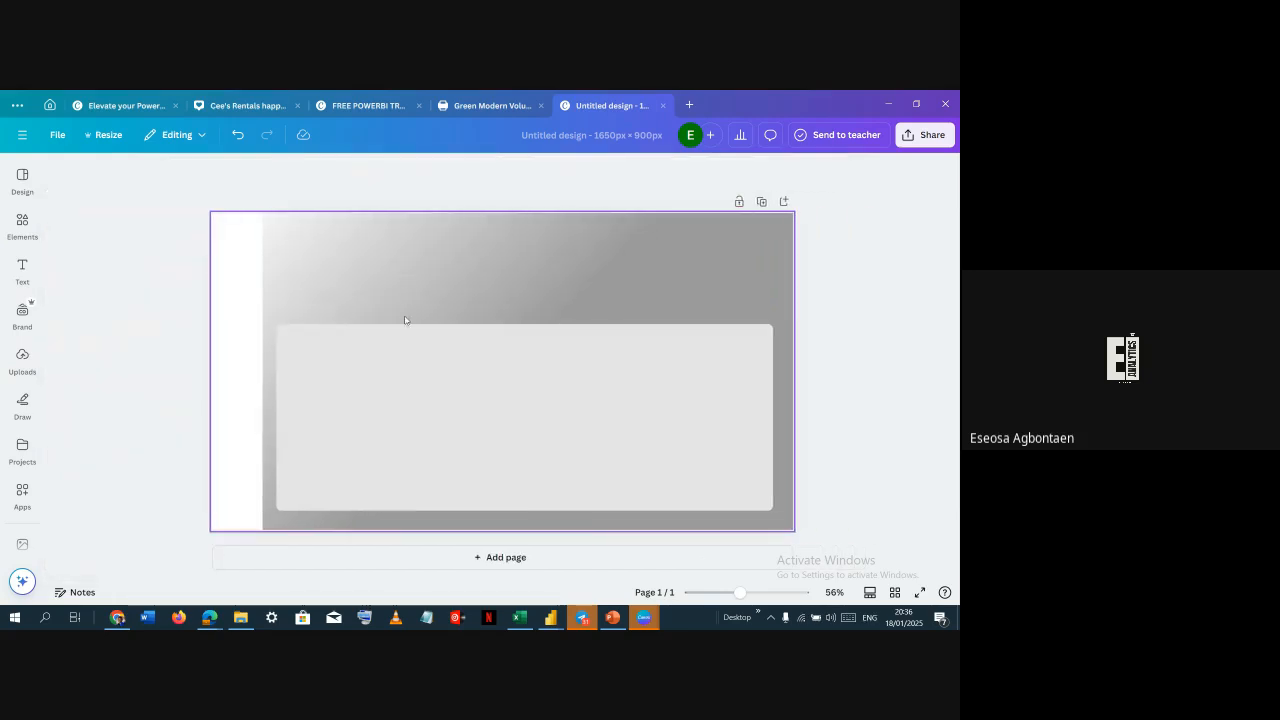
Add a small grey box above the panel at its top-left and duplicate it into a row of four boxes
{"action": "key", "text": "t"}
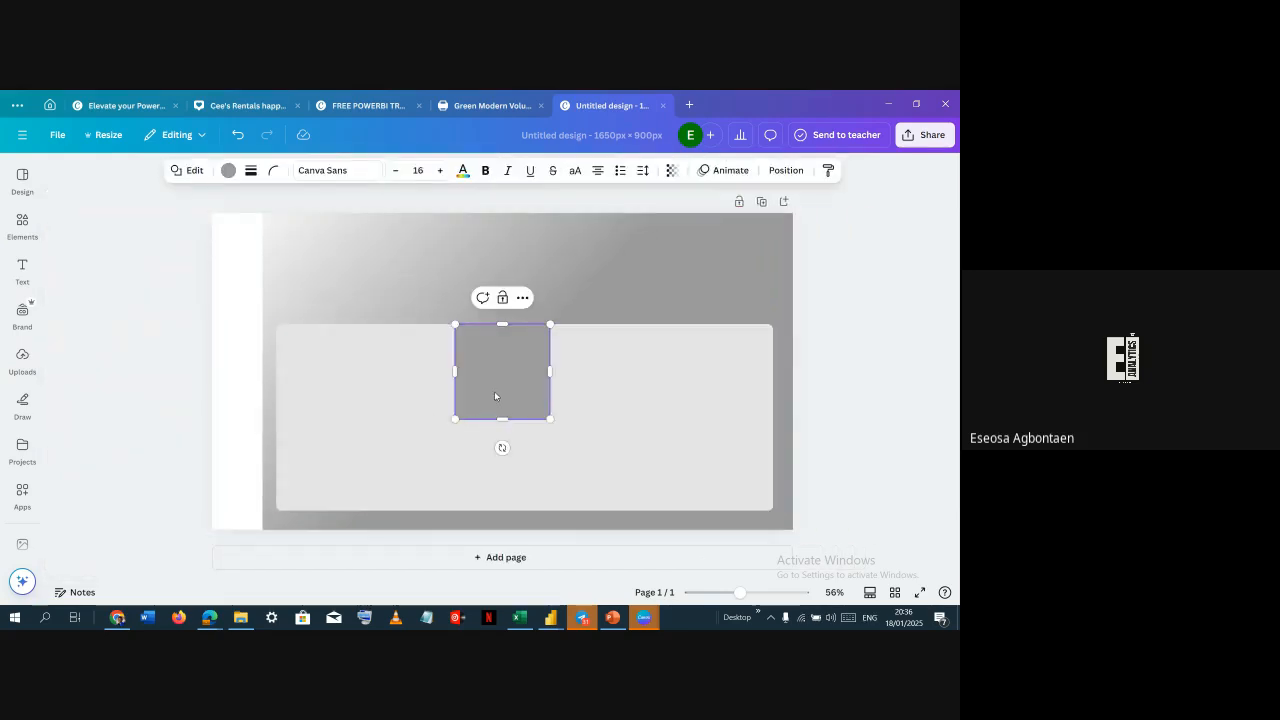
{"action": "left_click_drag", "start_coordinate": [494, 391], "coordinate": [331, 290]}
{"action": "left_click_drag", "start_coordinate": [341, 224], "coordinate": [342, 246]}
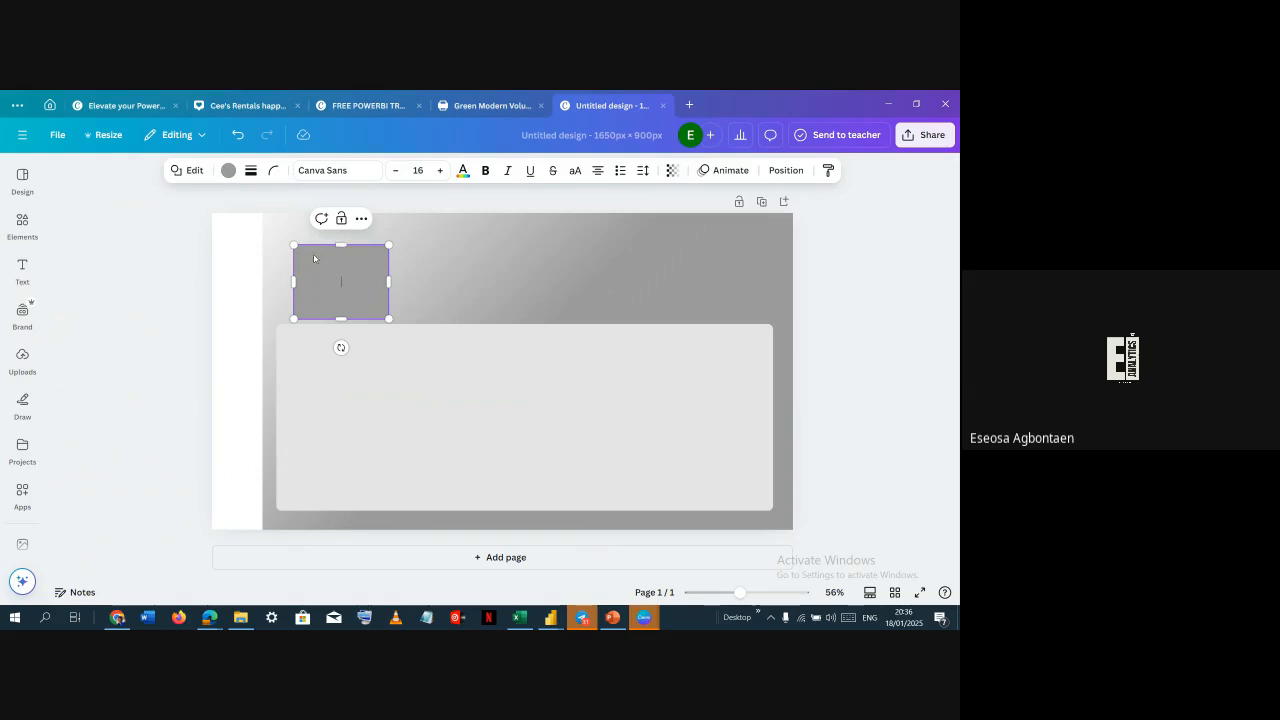
{"action": "left_click", "coordinate": [474, 246]}
{"action": "left_click_drag", "start_coordinate": [374, 283], "coordinate": [741, 245]}
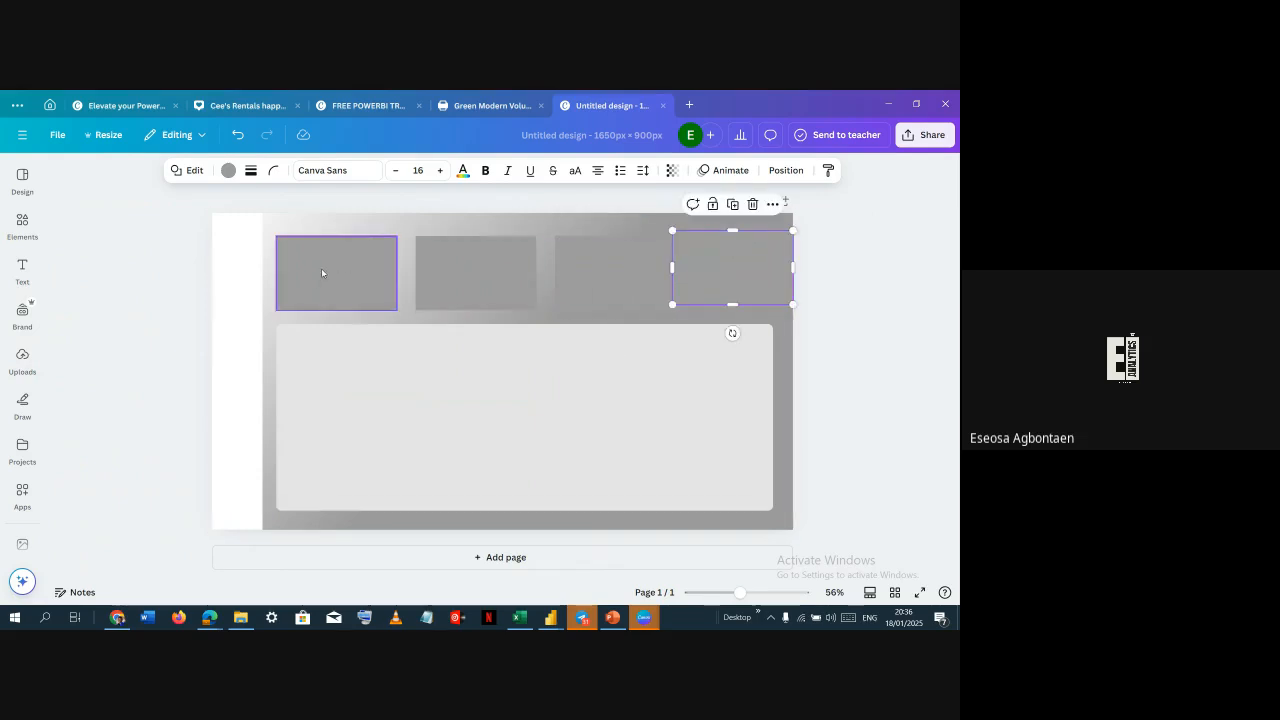
Fill all four top boxes with white, copying the white style from one box onto the others
{"action": "left_click", "coordinate": [321, 268]}
{"action": "left_click", "coordinate": [452, 272]}
{"action": "left_click", "coordinate": [591, 279]}
{"action": "left_click", "coordinate": [718, 279]}
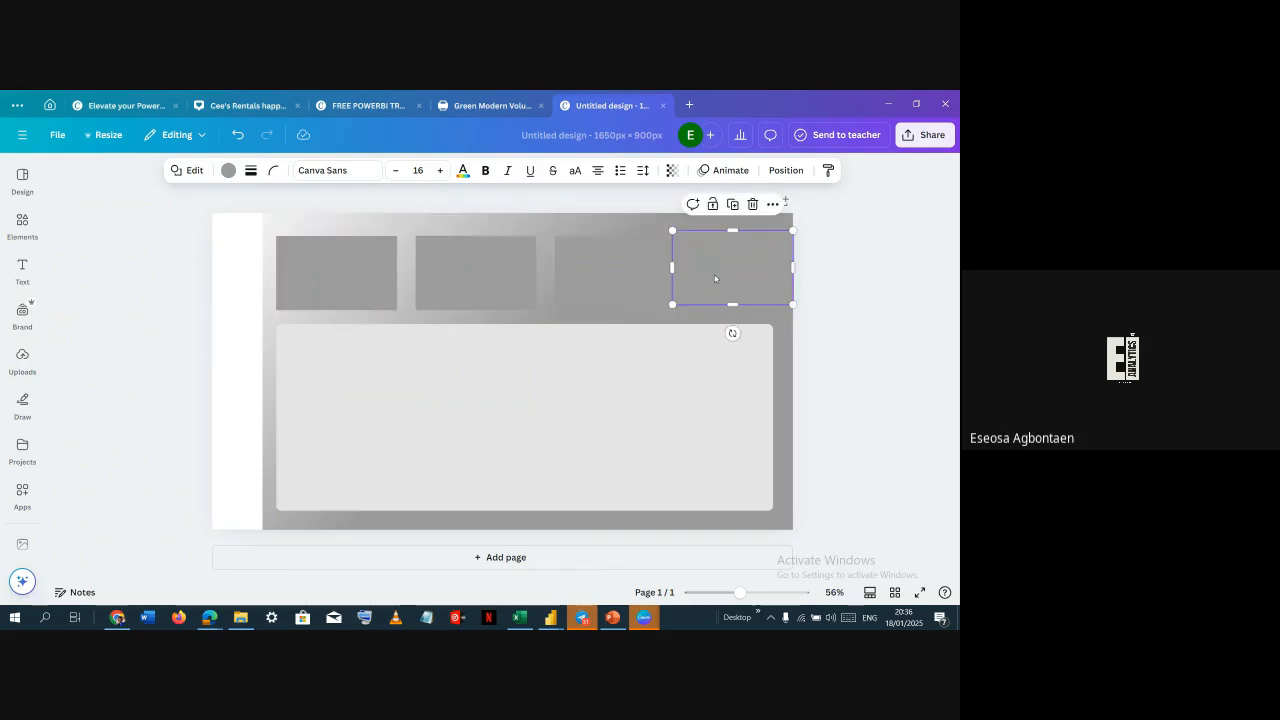
{"action": "left_click", "coordinate": [227, 170]}
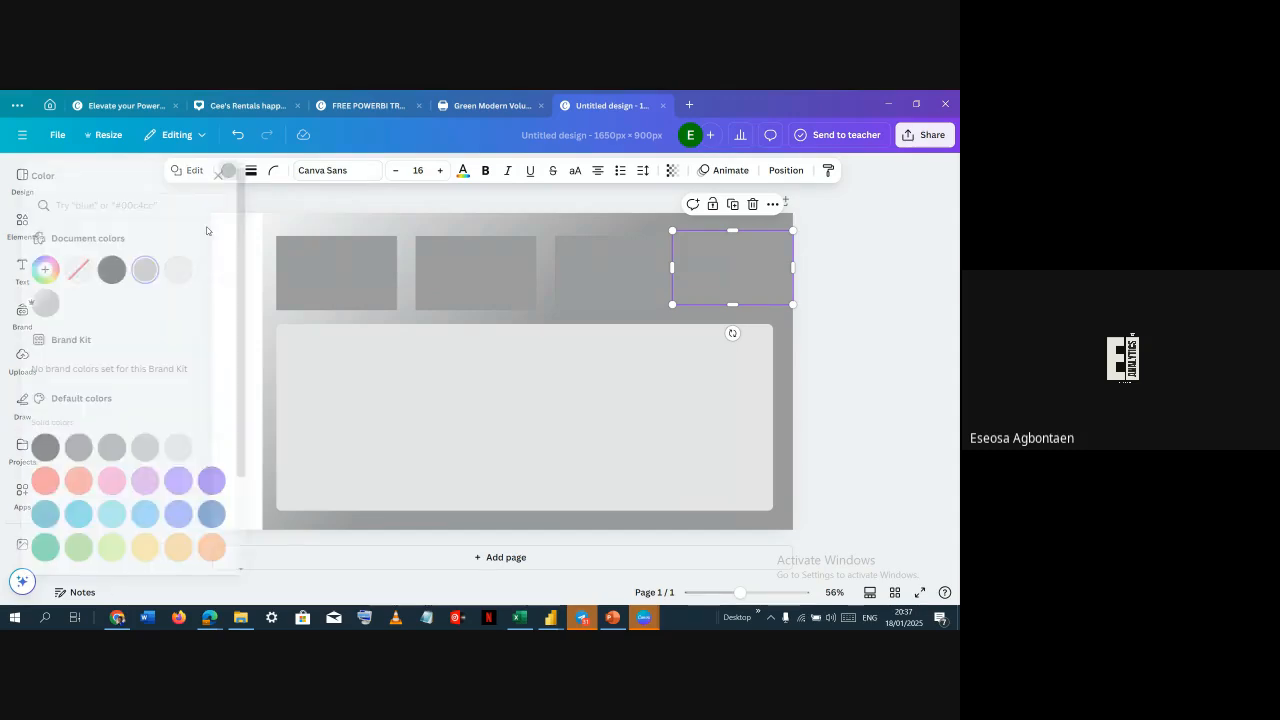
{"action": "left_click", "coordinate": [242, 298]}
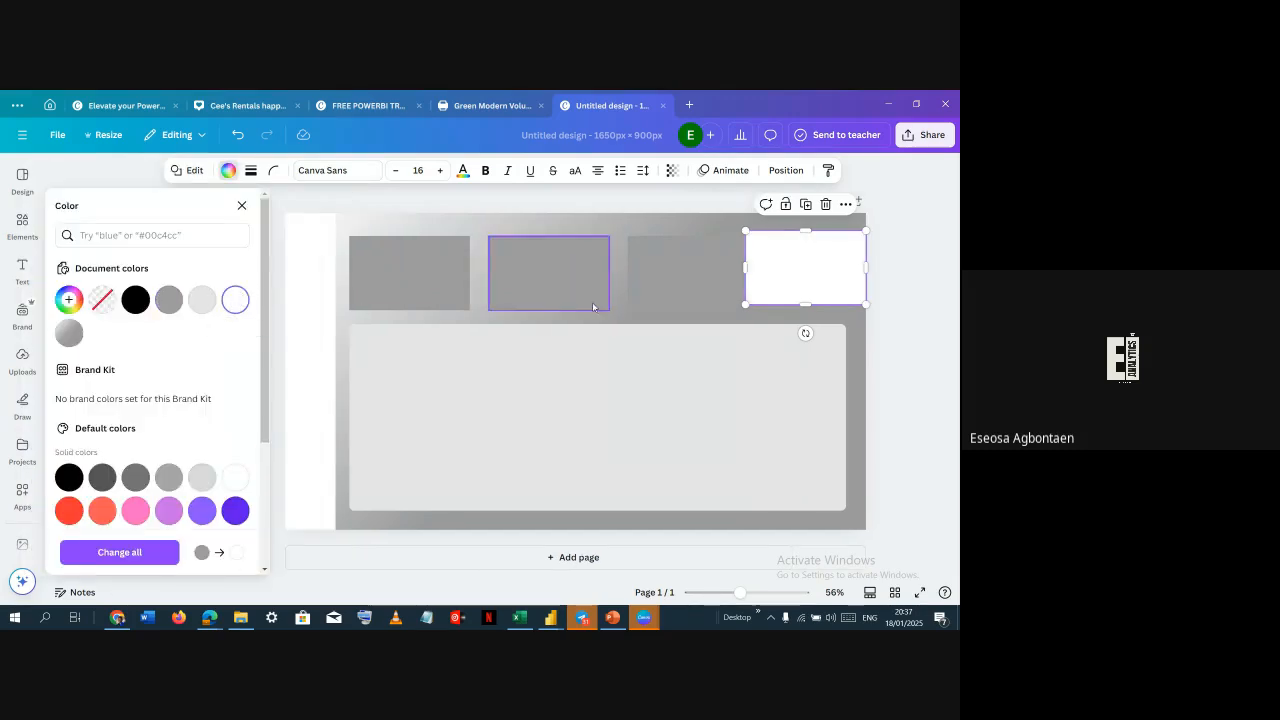
{"action": "left_click", "coordinate": [826, 171]}
{"action": "left_click", "coordinate": [654, 277]}
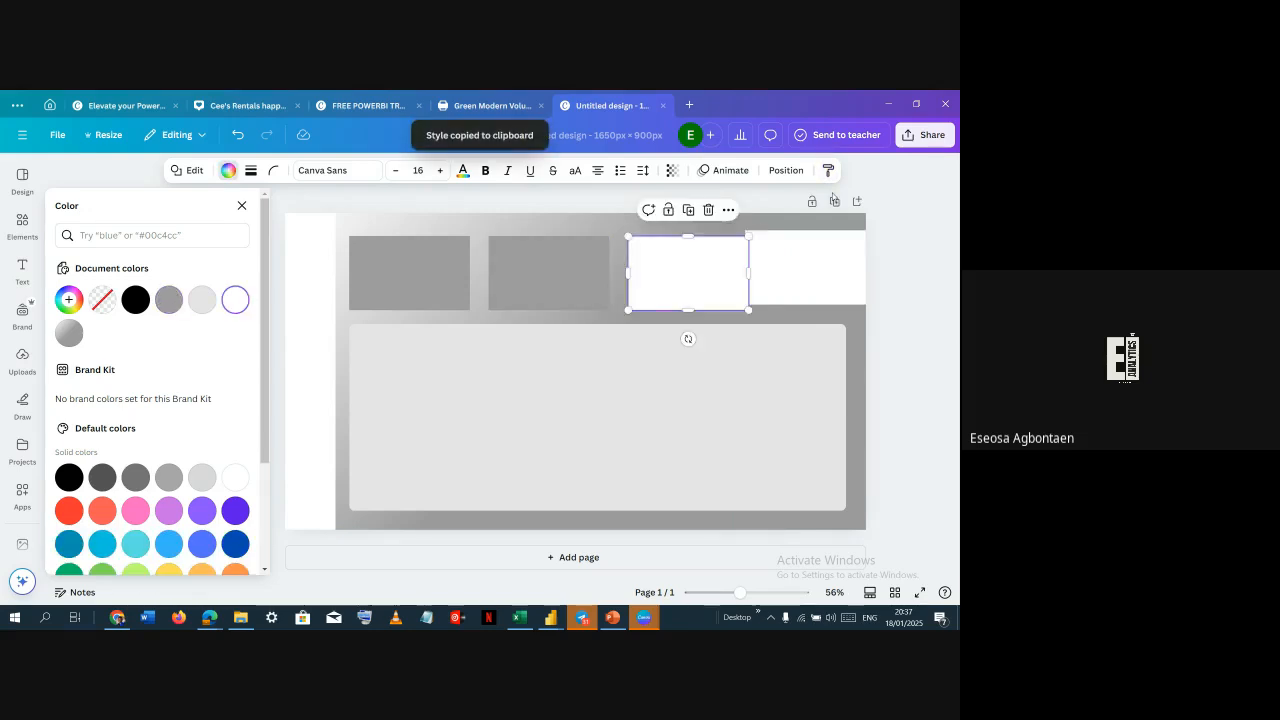
{"action": "left_click", "coordinate": [826, 171]}
{"action": "left_click", "coordinate": [551, 258]}
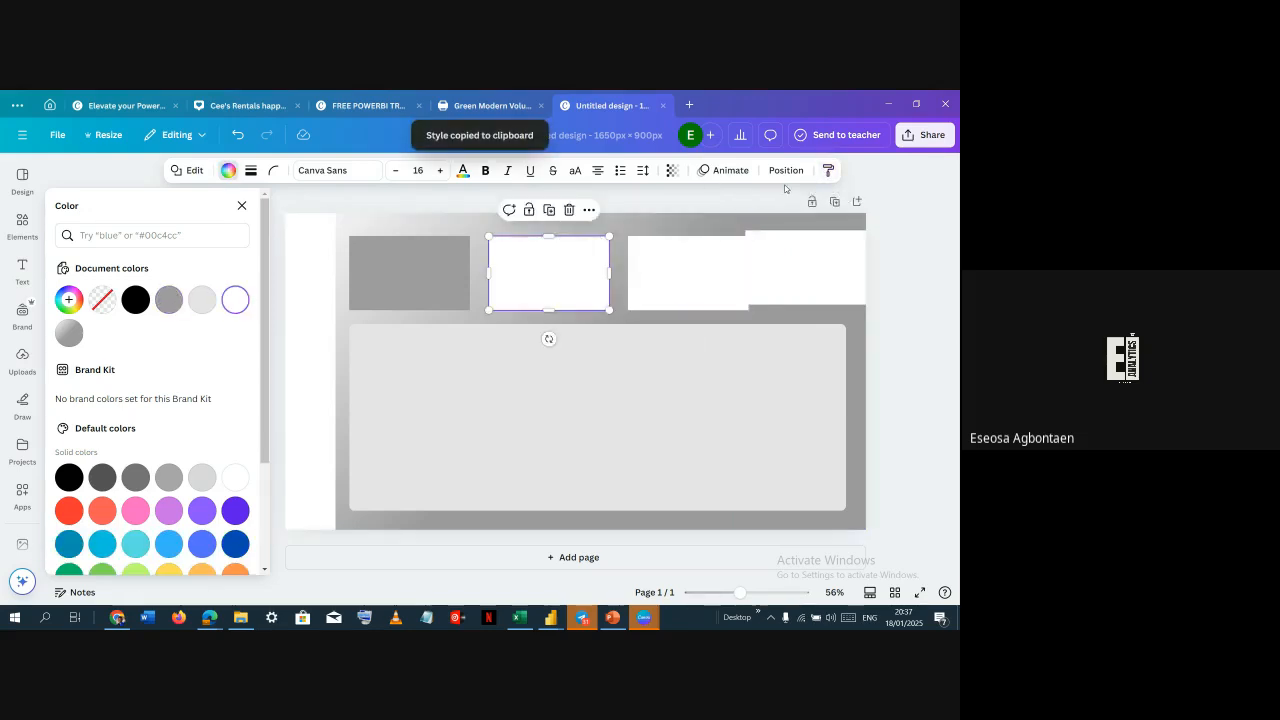
{"action": "left_click", "coordinate": [386, 283]}
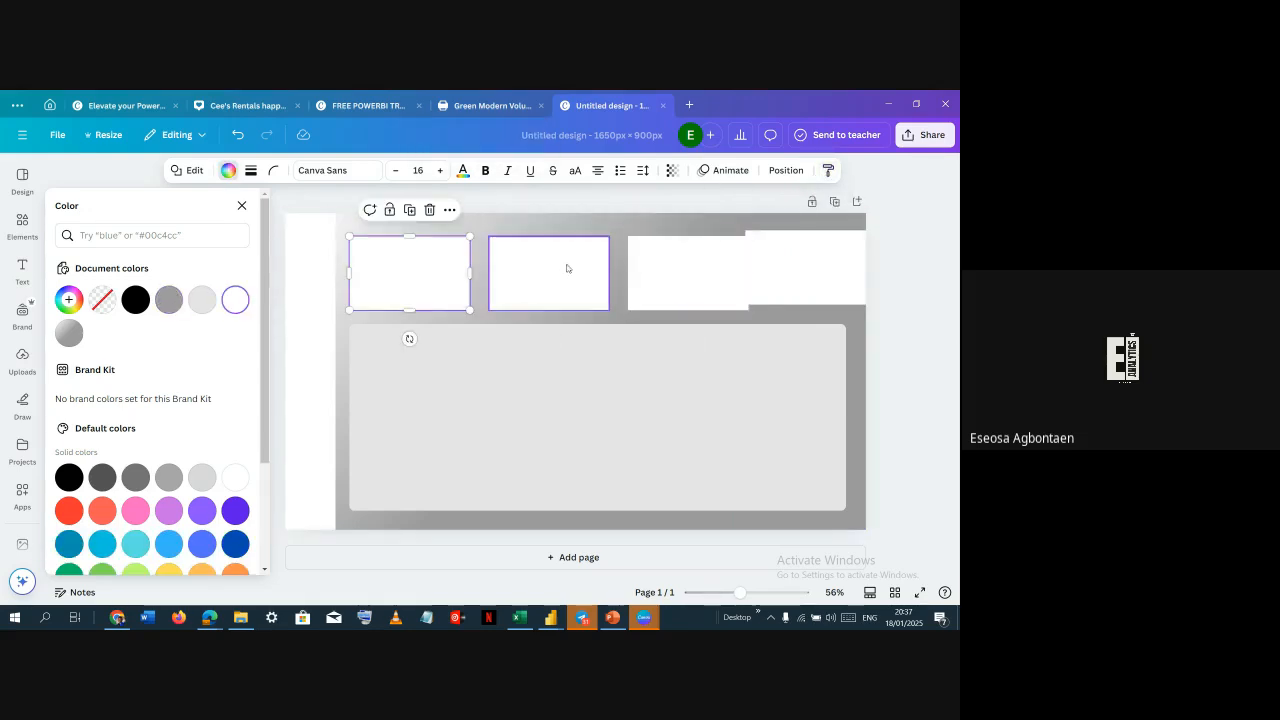
{"action": "left_click", "coordinate": [547, 231]}
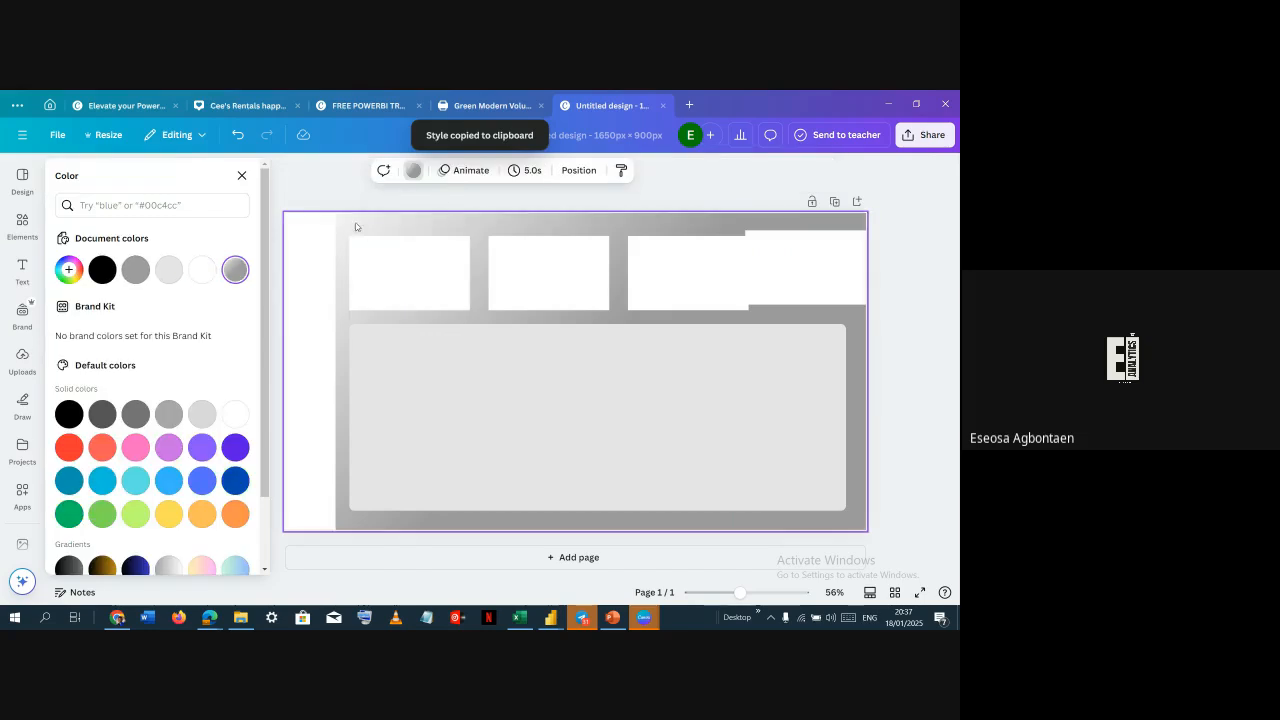
Tidy up the four boxes to even spacing and narrow the row to line up with the panel's right edge
{"action": "left_click_drag", "start_coordinate": [374, 243], "coordinate": [797, 280]}
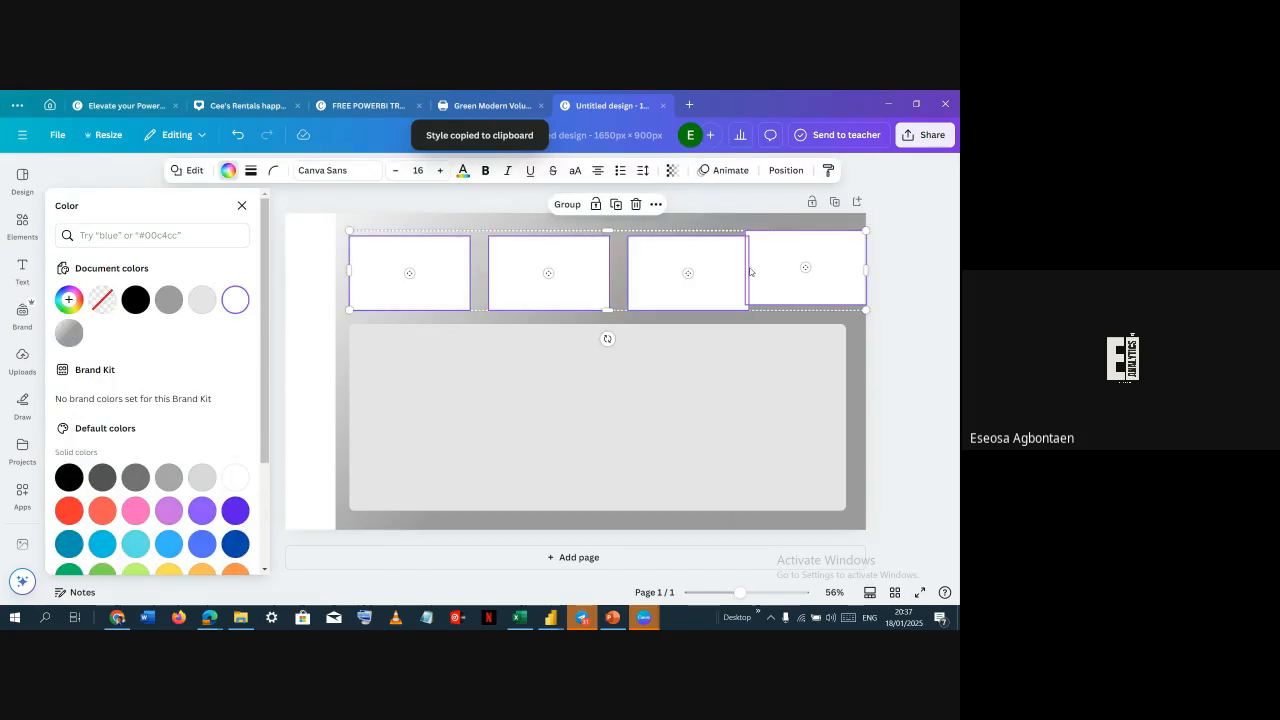
{"action": "left_click", "coordinate": [786, 170]}
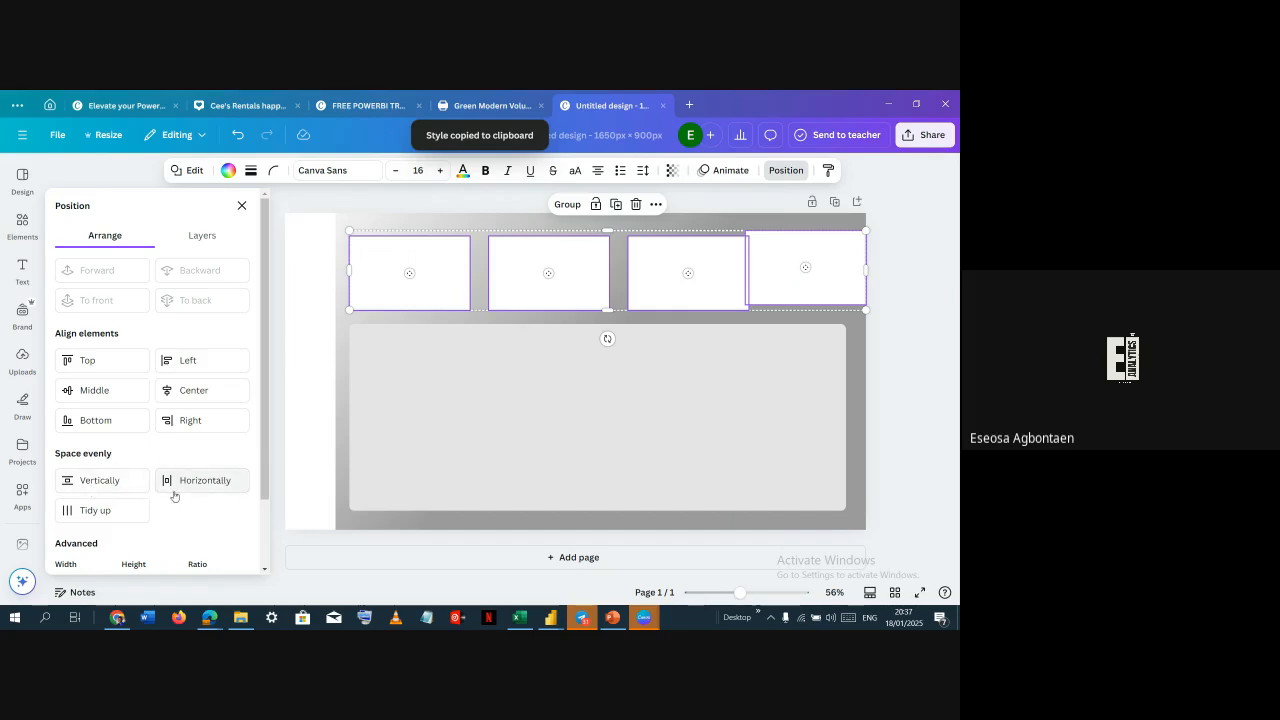
{"action": "left_click", "coordinate": [133, 515]}
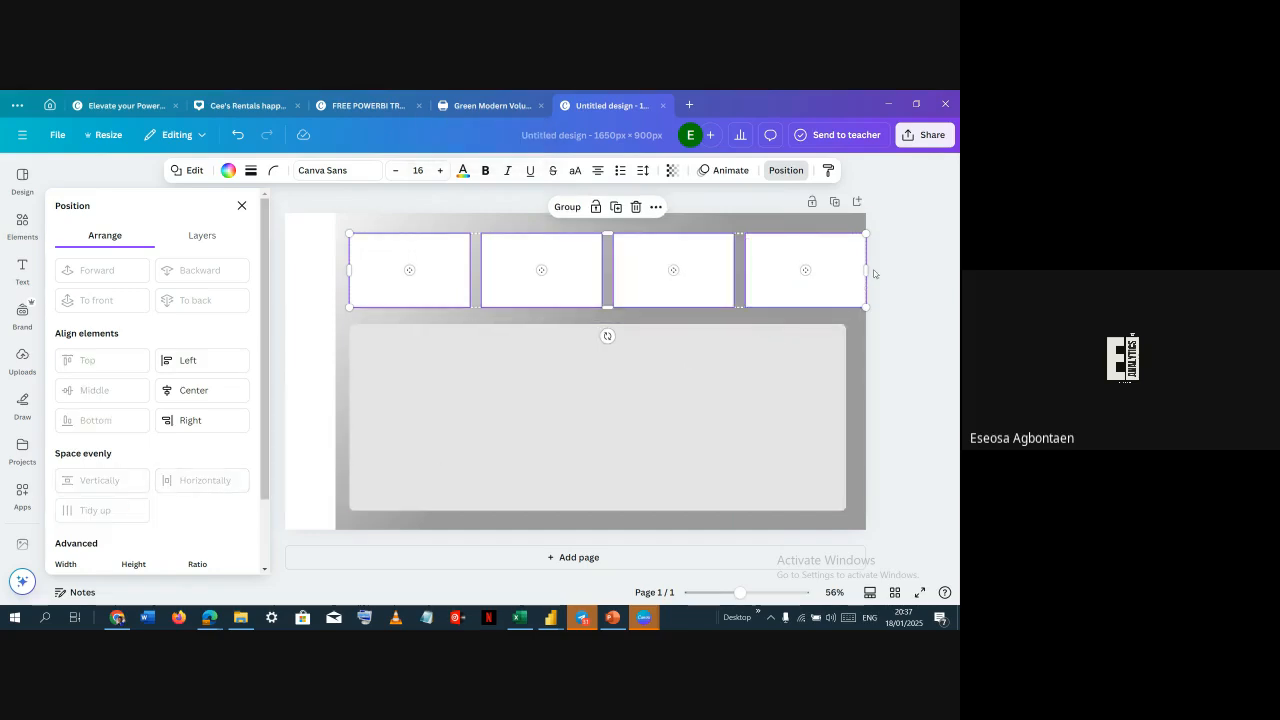
{"action": "mouse_move", "coordinate": [865, 270]}
{"action": "left_mouse_down"}
{"action": "mouse_move", "coordinate": [830, 268]}
{"action": "mouse_move", "coordinate": [846, 270]}
{"action": "left_mouse_up"}
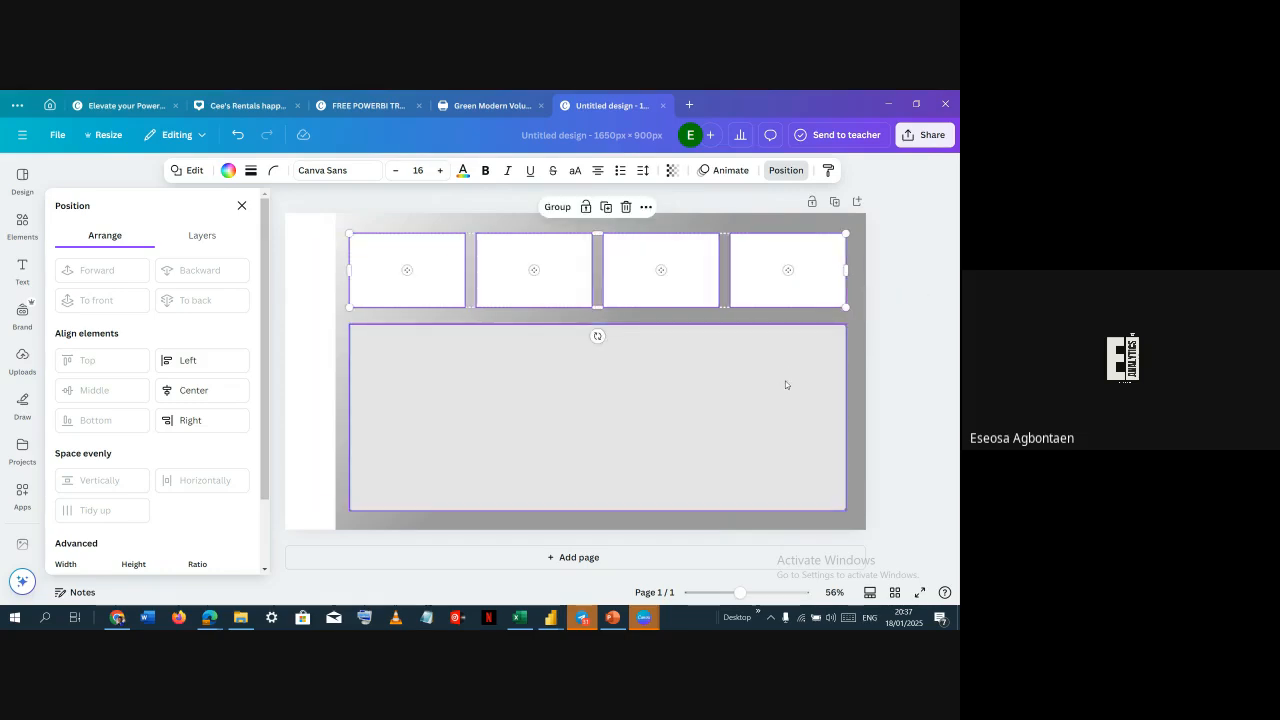
Fill the large rounded panel with white
{"action": "left_click", "coordinate": [785, 384]}
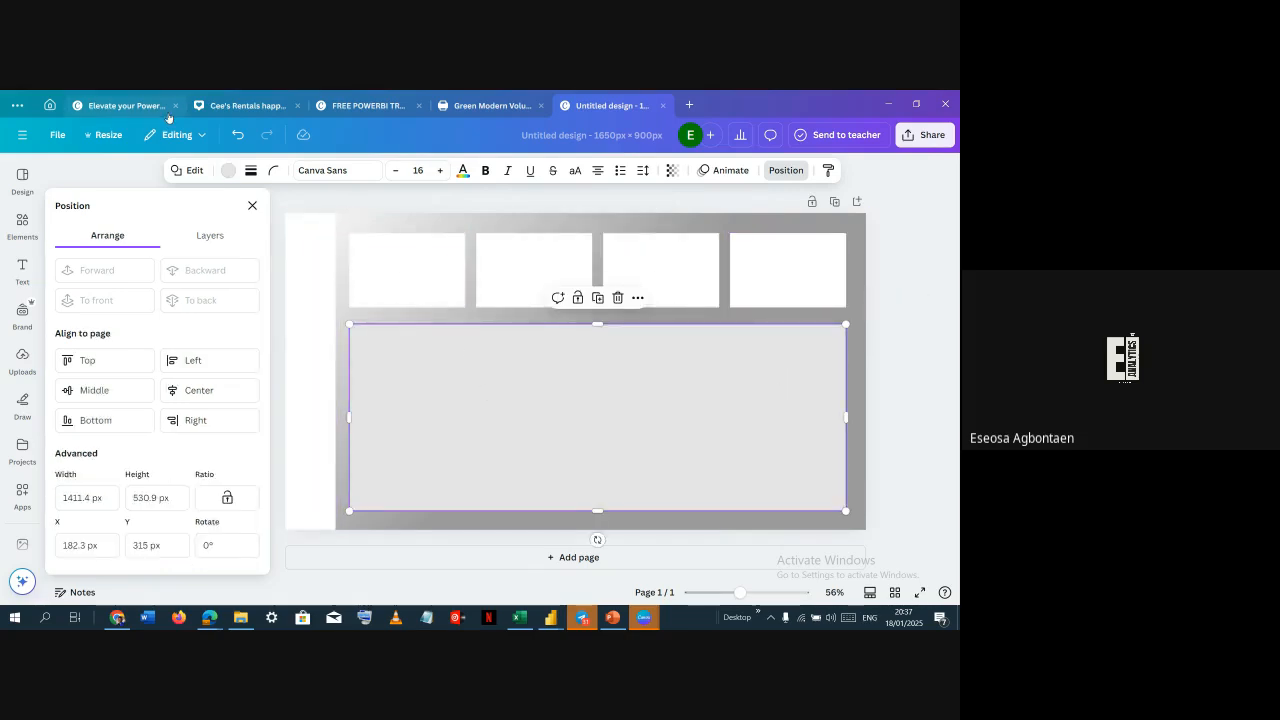
{"action": "left_click", "coordinate": [228, 170]}
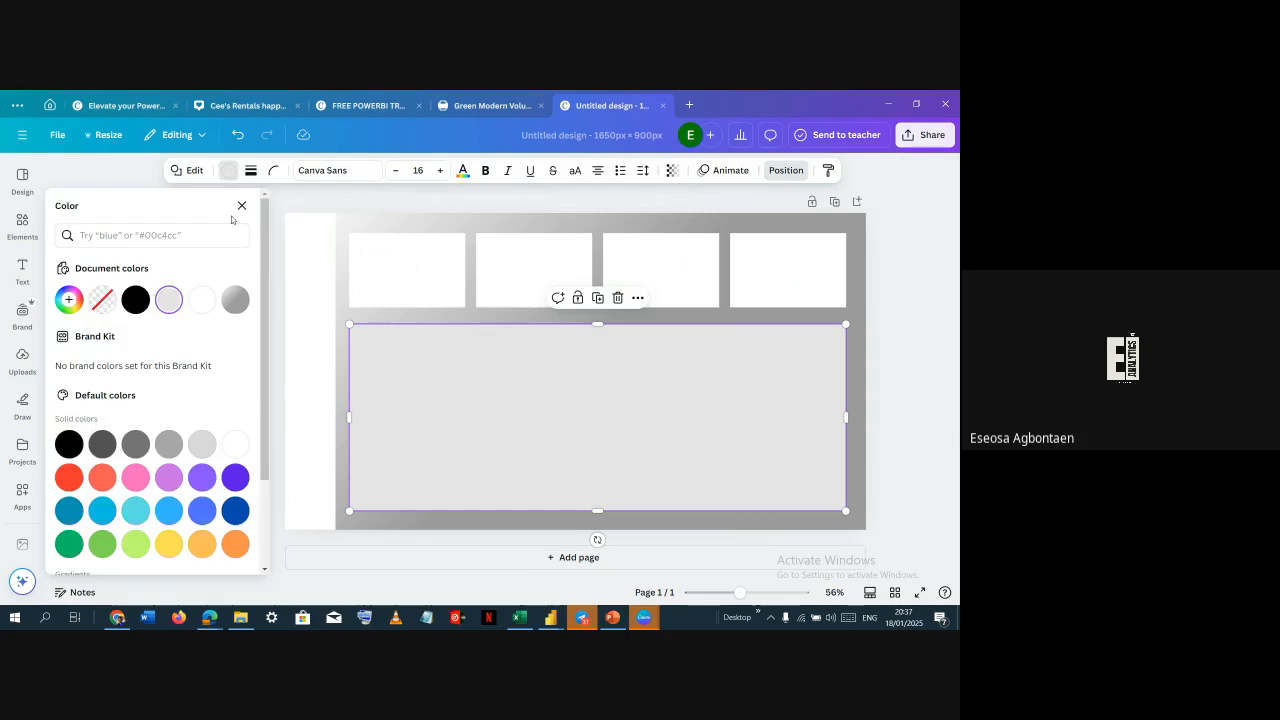
{"action": "left_click", "coordinate": [193, 304]}
{"action": "left_click", "coordinate": [556, 225]}
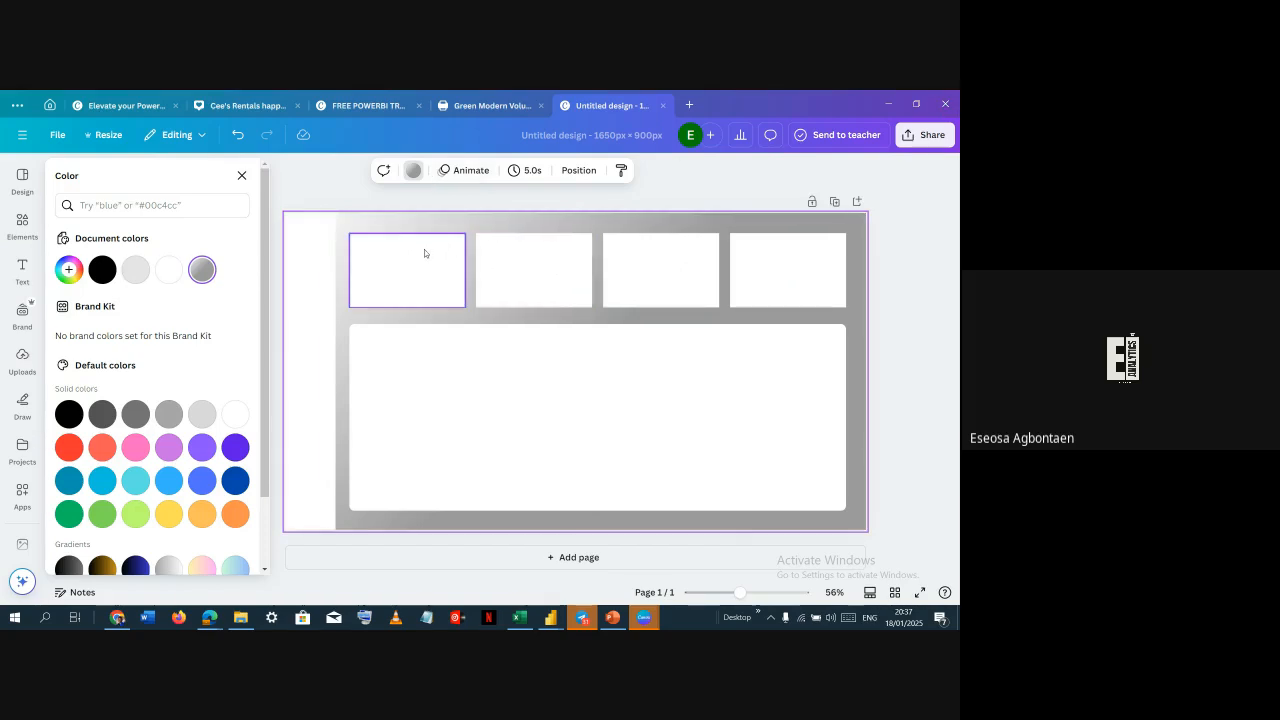
Search graphics for "sales" and place a small handshake-dollar icon in the first box's top-left corner
{"action": "left_click", "coordinate": [14, 232]}
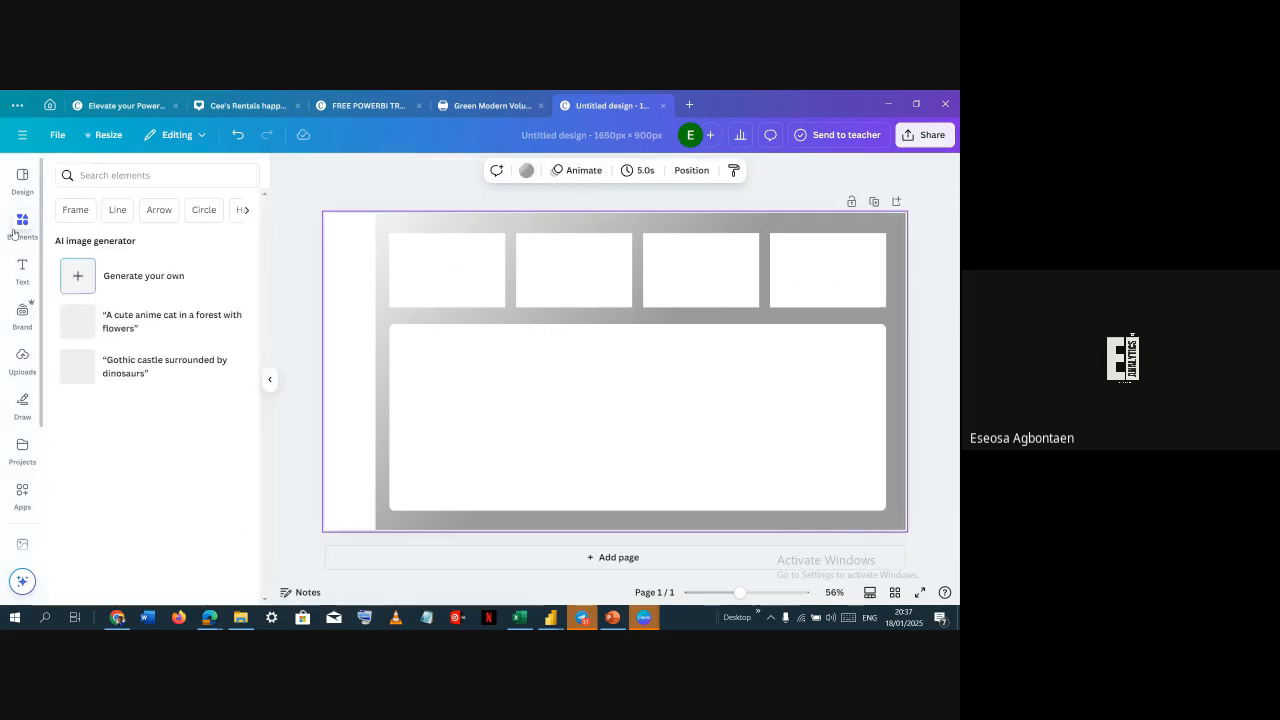
{"action": "left_click", "coordinate": [102, 176]}
{"action": "type", "text": "sales"}
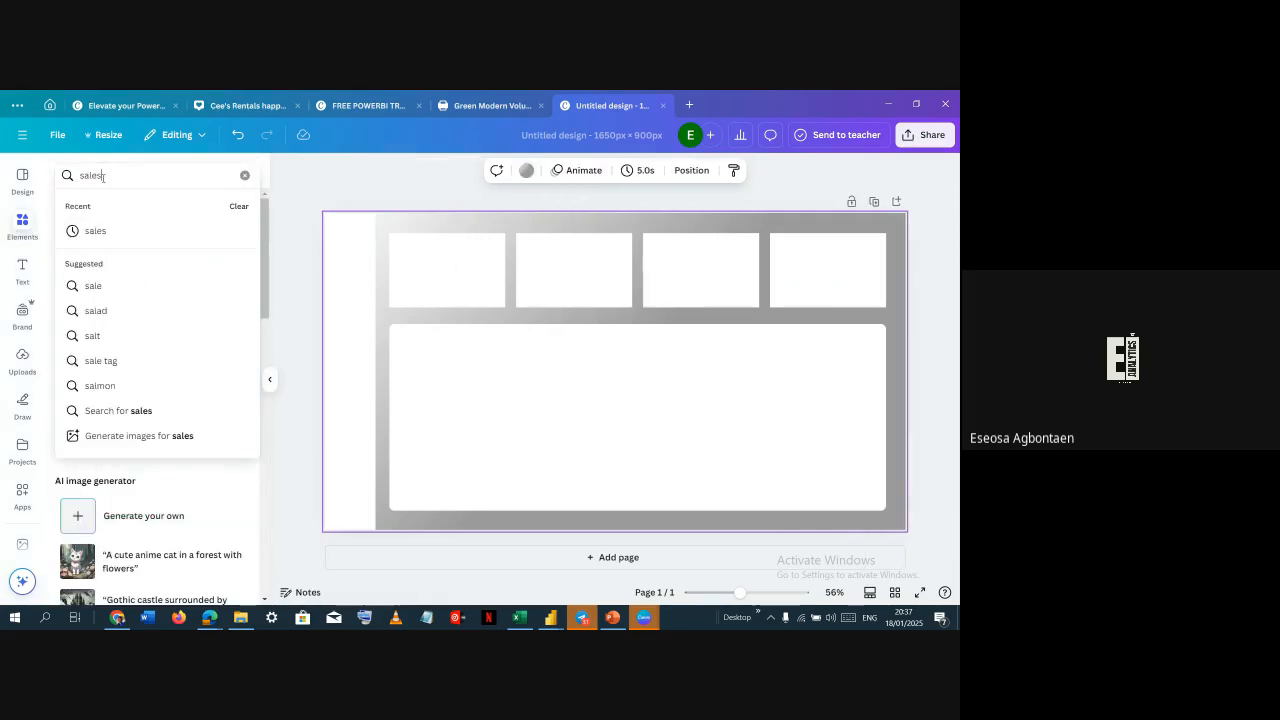
{"action": "left_click", "coordinate": [103, 243]}
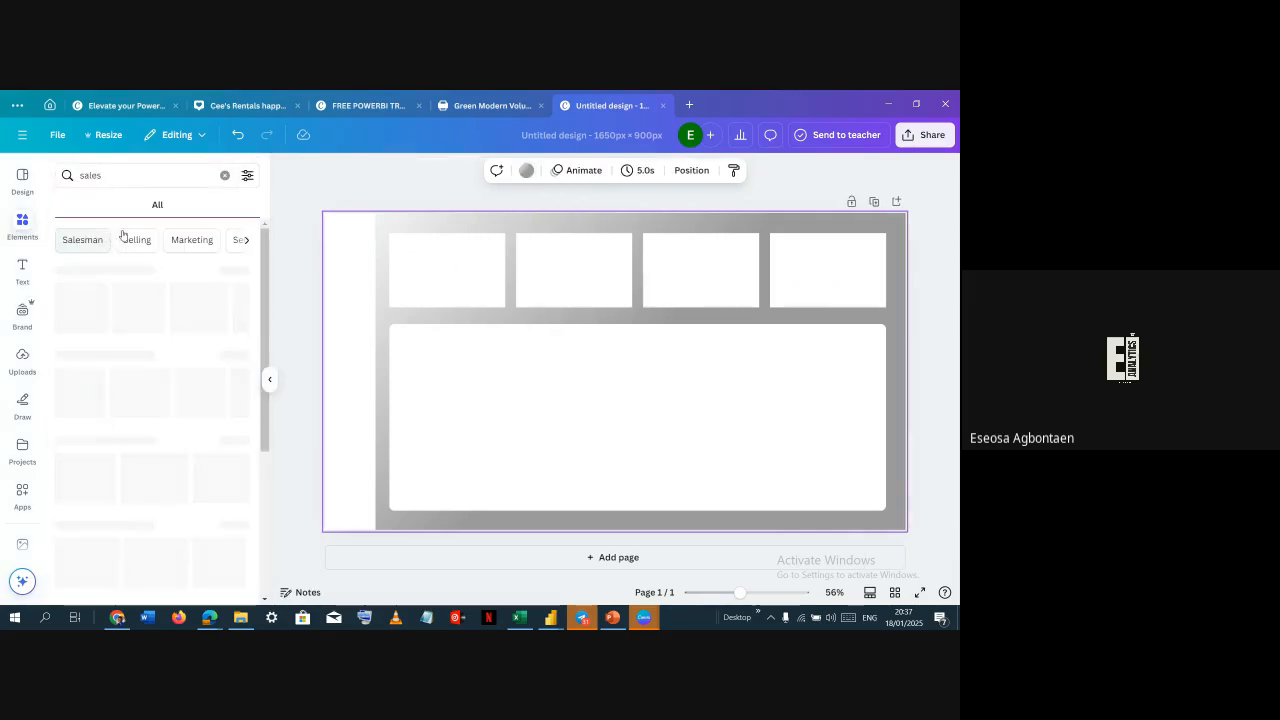
{"action": "left_click", "coordinate": [100, 205]}
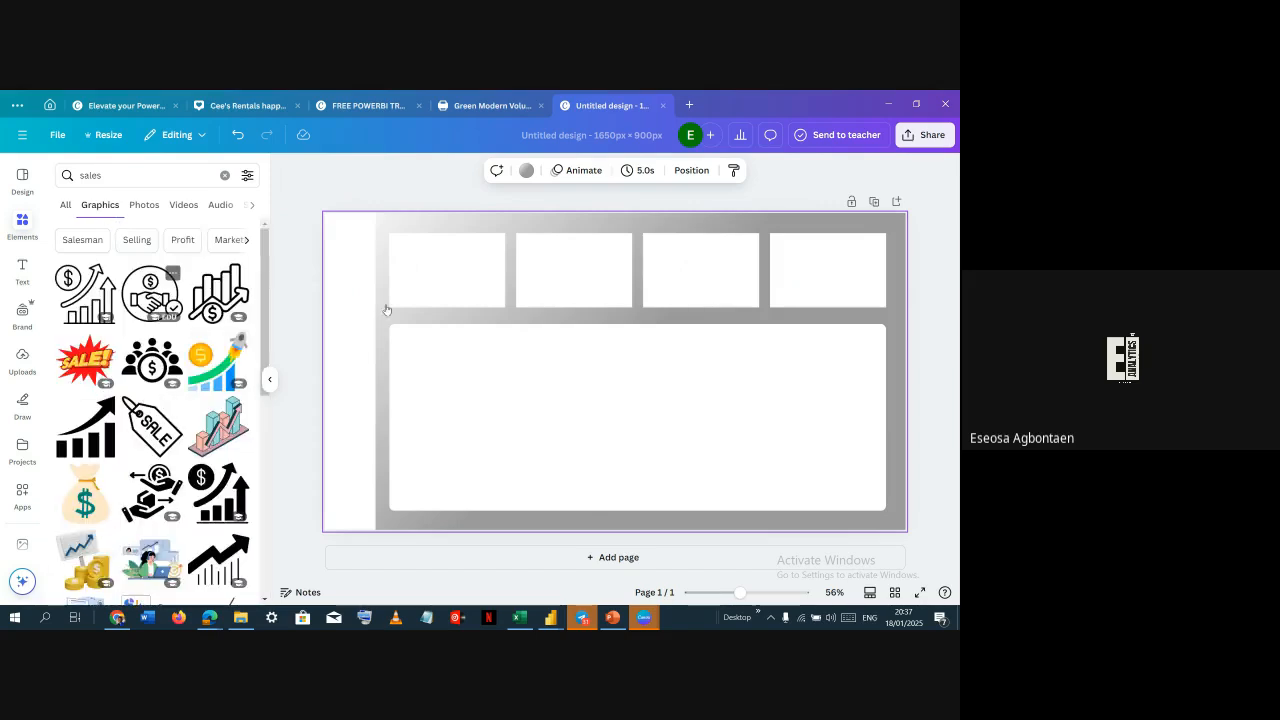
{"action": "left_click", "coordinate": [150, 295]}
{"action": "left_click_drag", "start_coordinate": [614, 371], "coordinate": [520, 328]}
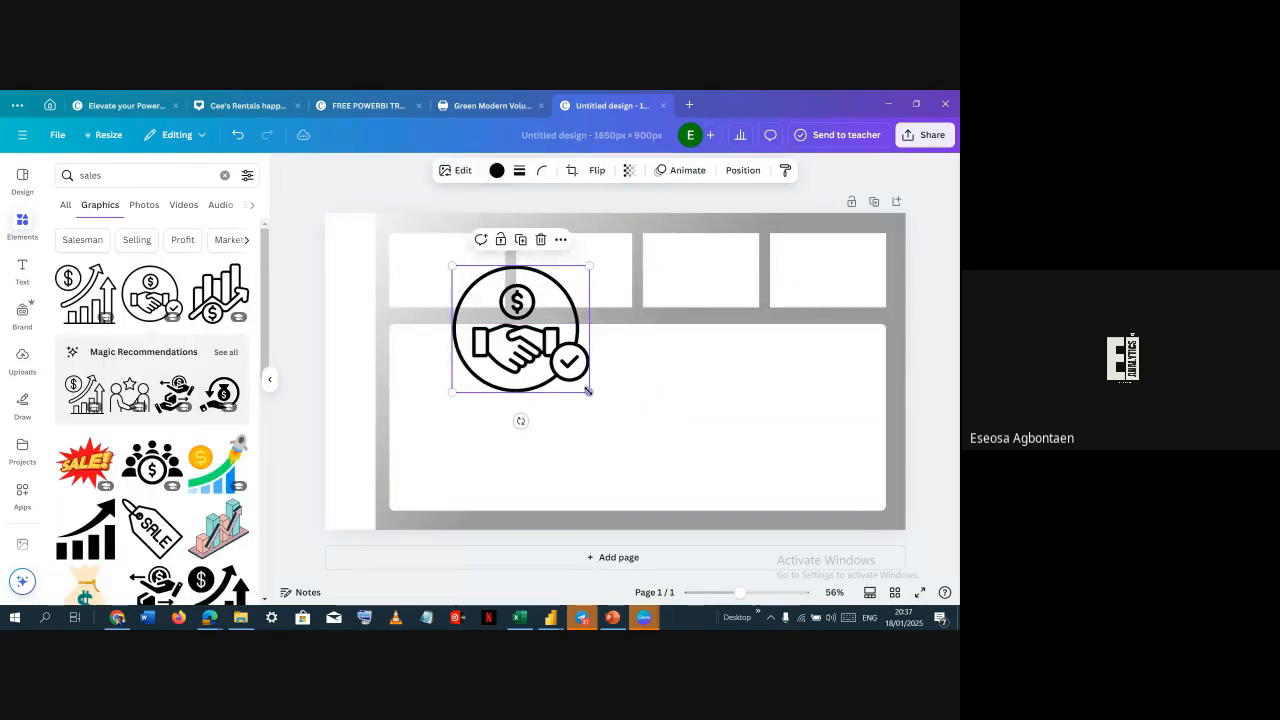
{"action": "left_click_drag", "start_coordinate": [589, 391], "coordinate": [415, 284]}
Fine-tune the icon's position in the first box's corner
{"action": "left_click", "coordinate": [443, 211]}
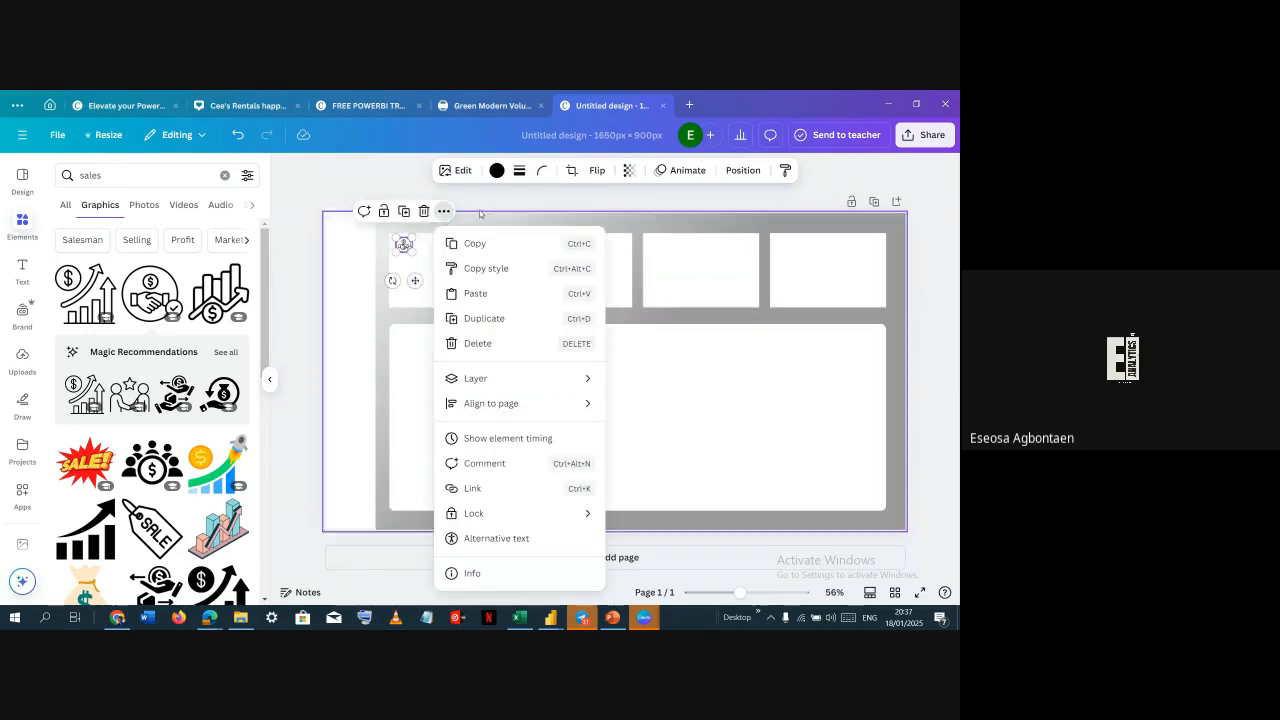
{"action": "left_click", "coordinate": [446, 258]}
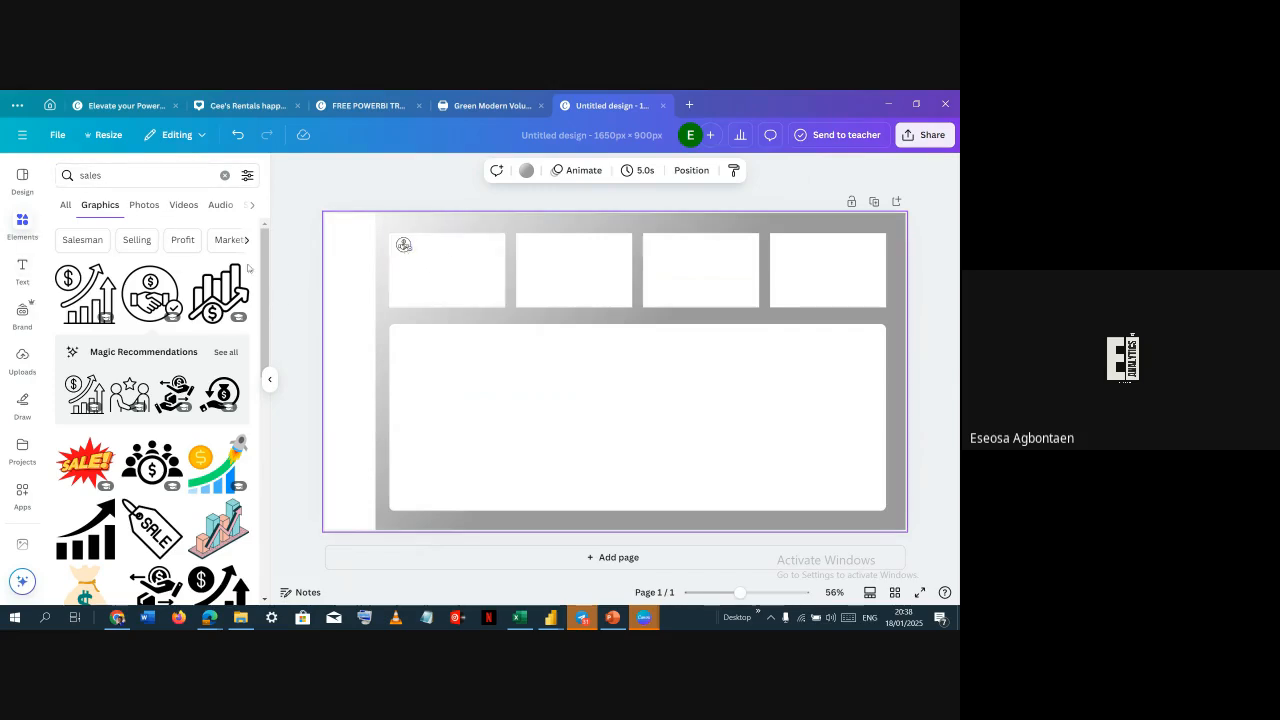
{"action": "left_click", "coordinate": [403, 244]}
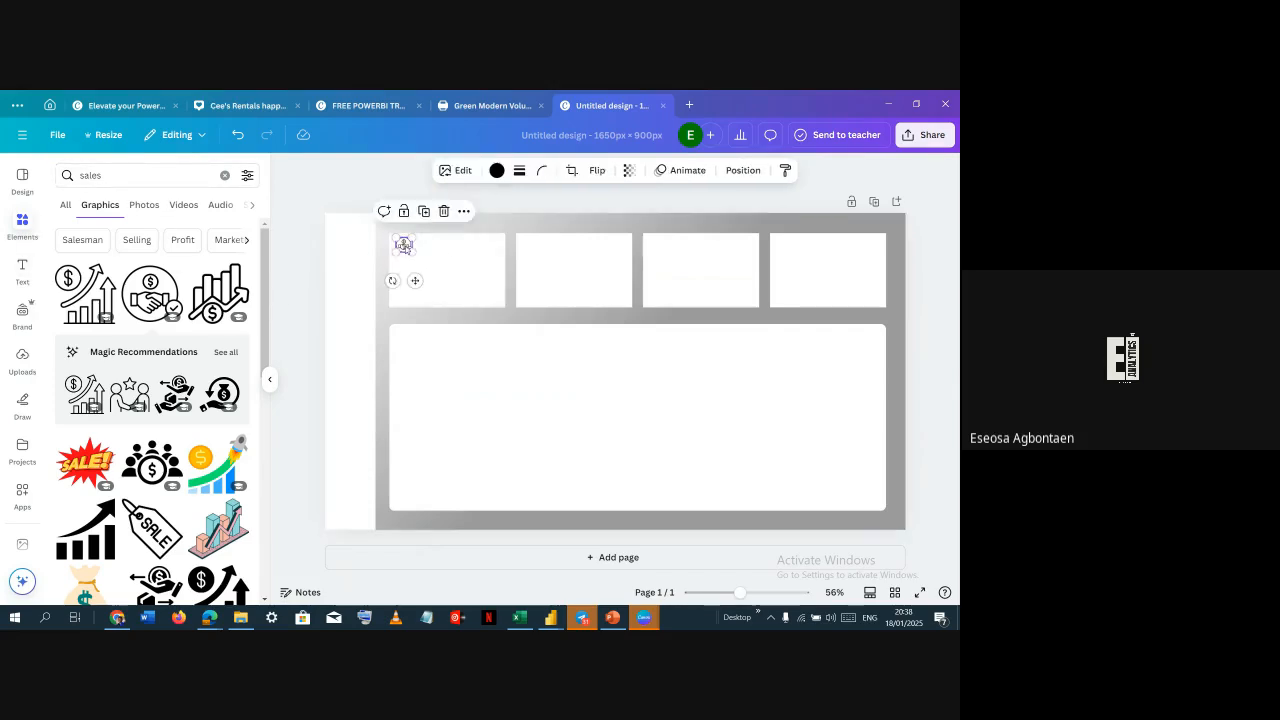
{"action": "left_click", "coordinate": [480, 227]}
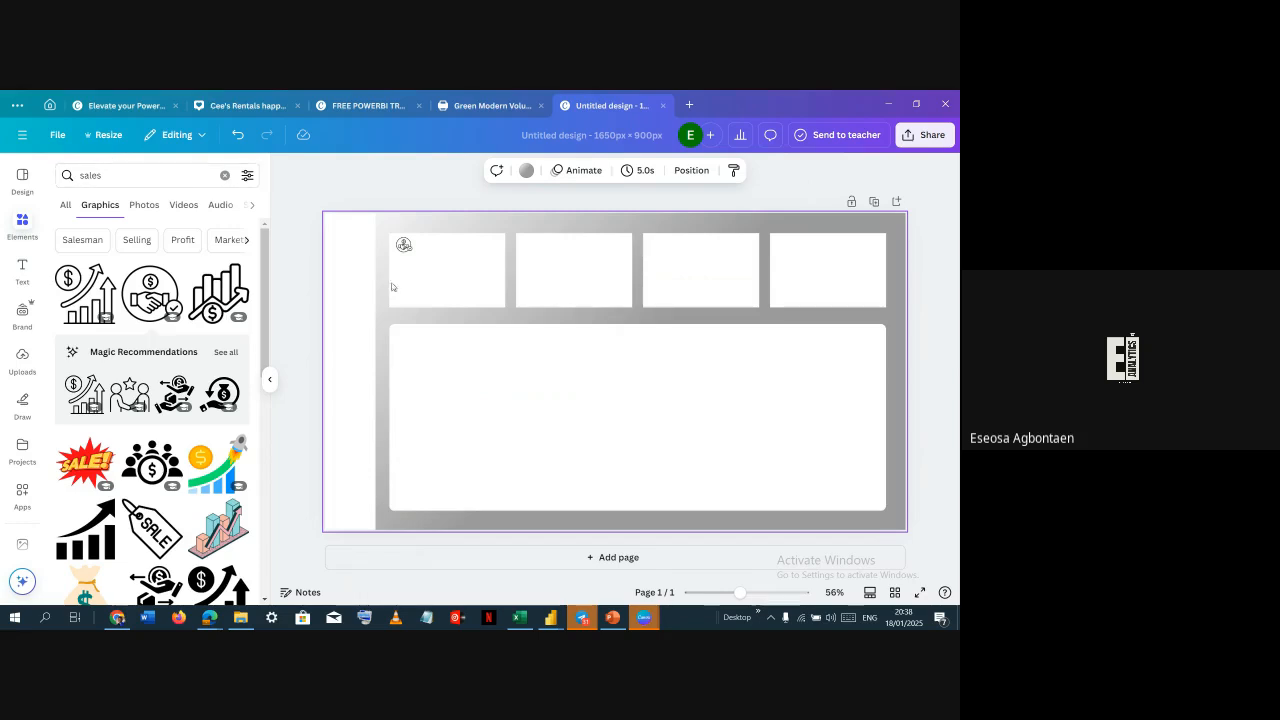
{"action": "left_click", "coordinate": [405, 246]}
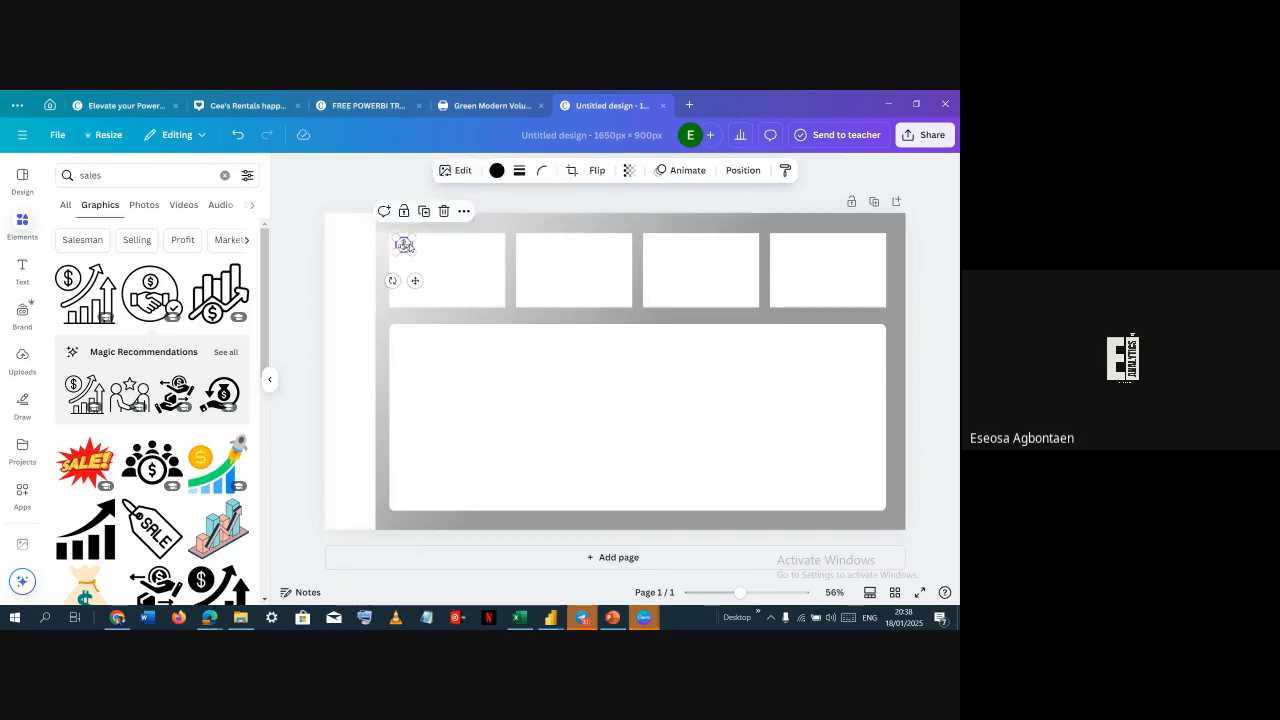
{"action": "left_click_drag", "start_coordinate": [411, 250], "coordinate": [409, 248]}
{"action": "left_click", "coordinate": [485, 226]}
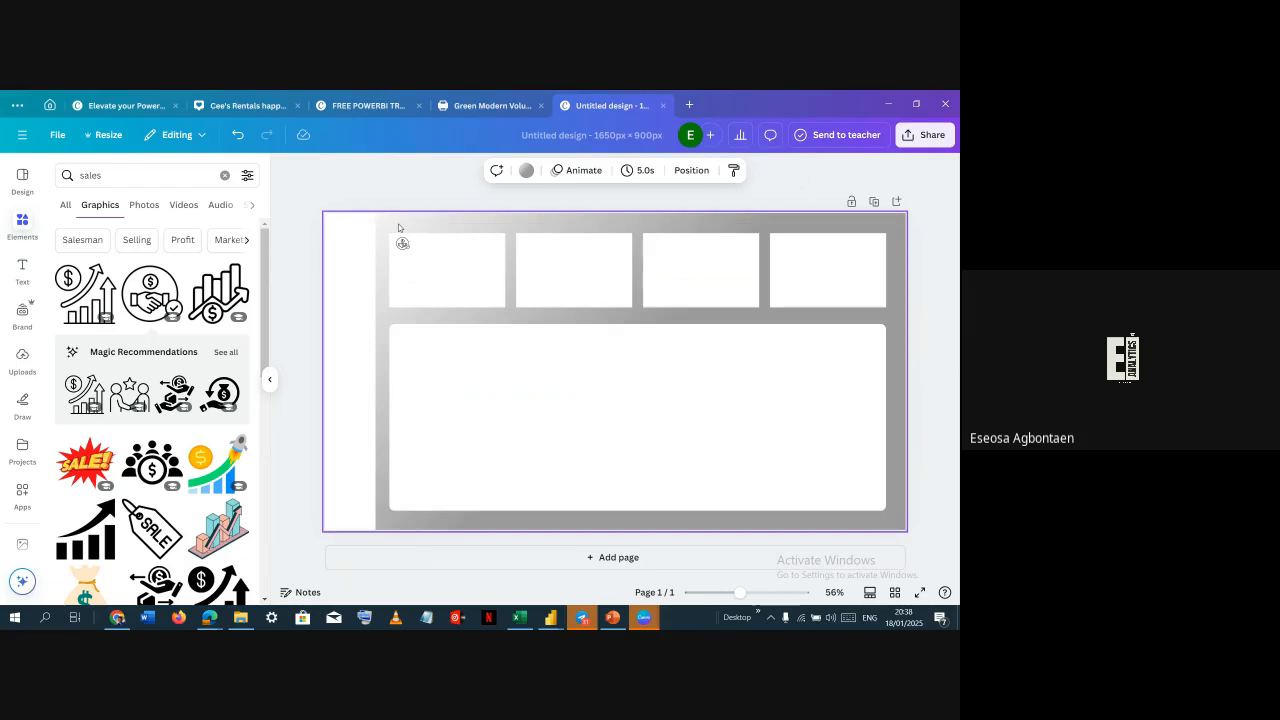
Group the first box together with its icon
{"action": "left_click_drag", "start_coordinate": [398, 228], "coordinate": [457, 277]}
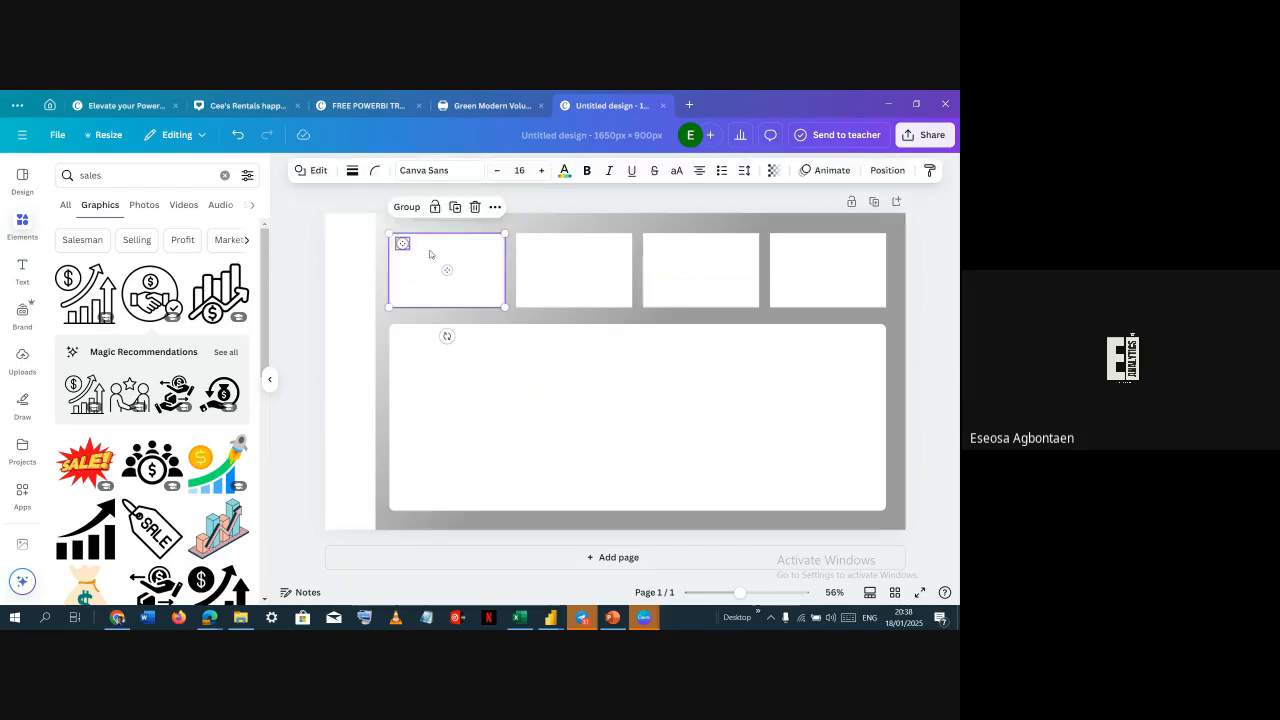
{"action": "left_click", "coordinate": [402, 206]}
{"action": "left_click", "coordinate": [527, 226]}
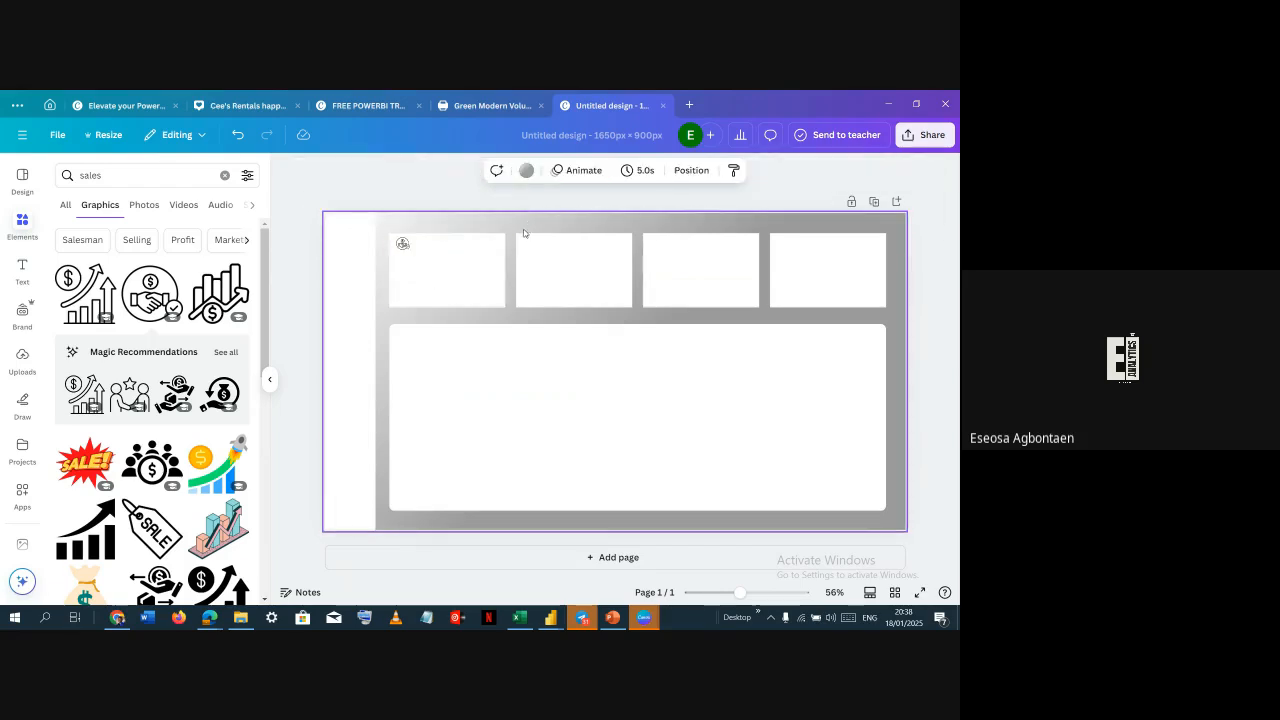
Delete the other three empty white boxes
{"action": "left_click", "coordinate": [463, 277]}
{"action": "left_click", "coordinate": [537, 269]}
{"action": "left_click", "coordinate": [689, 262]}
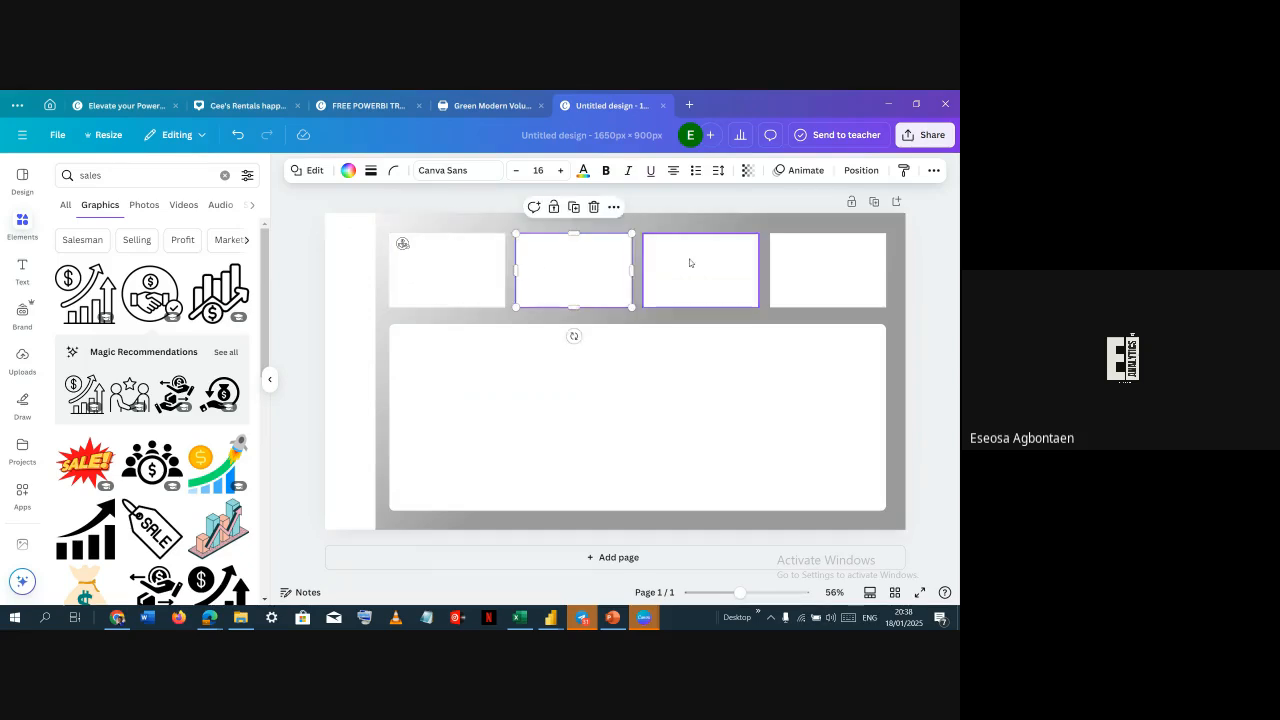
{"action": "left_click", "coordinate": [803, 262]}
{"action": "left_click", "coordinate": [755, 220]}
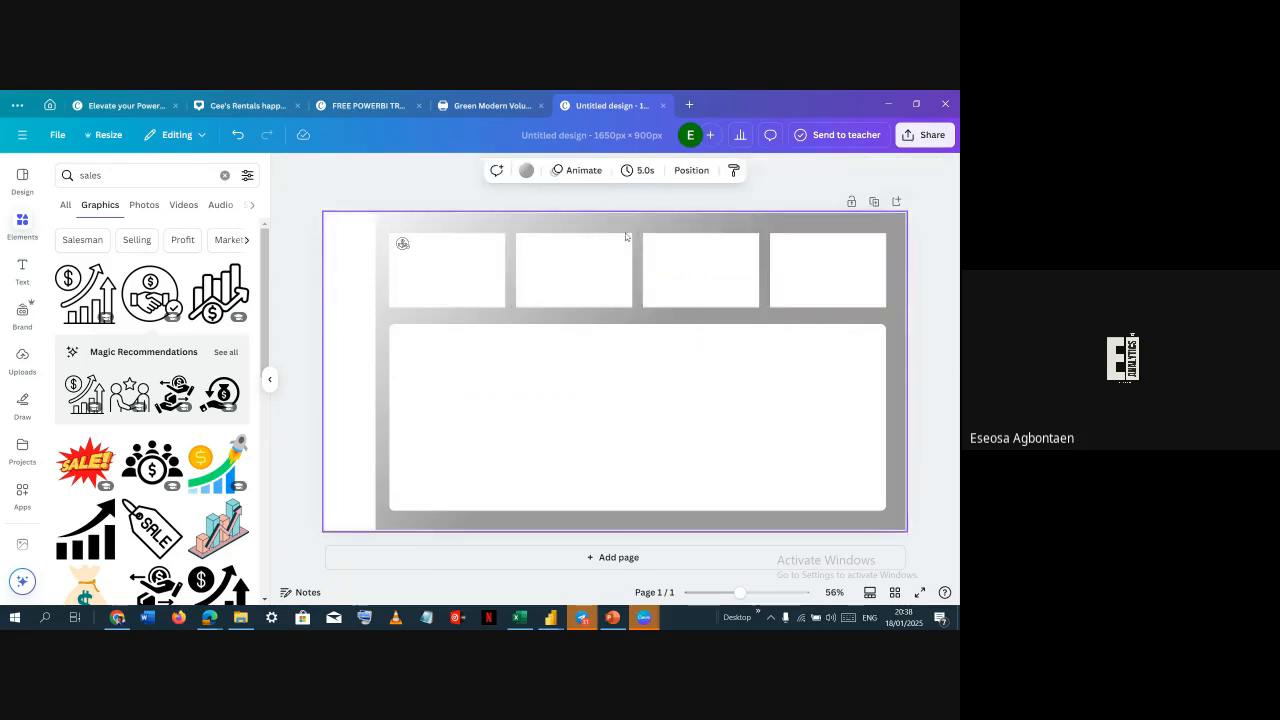
{"action": "left_click_drag", "start_coordinate": [594, 229], "coordinate": [785, 279]}
{"action": "key", "text": "Delete"}
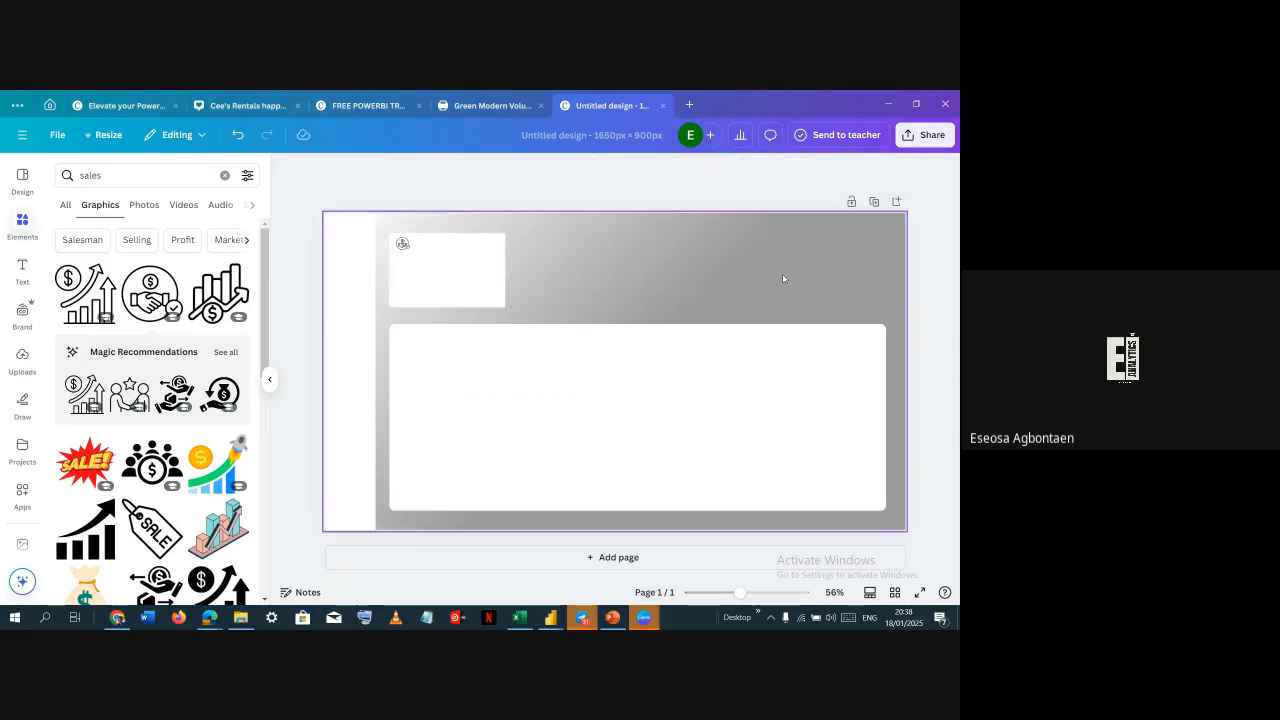
Duplicate the grouped box and icon to fill the row with four evenly placed cards
{"action": "left_click", "coordinate": [474, 279]}
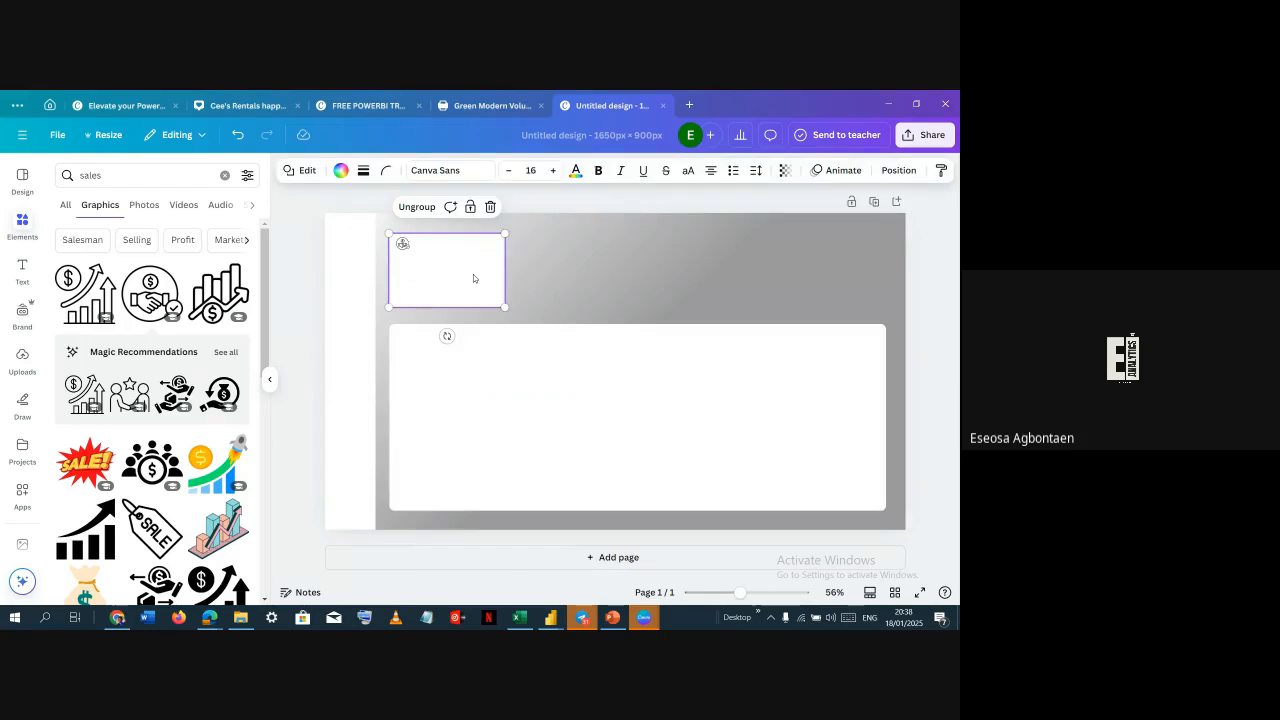
{"action": "left_click_drag", "start_coordinate": [463, 274], "coordinate": [845, 255]}
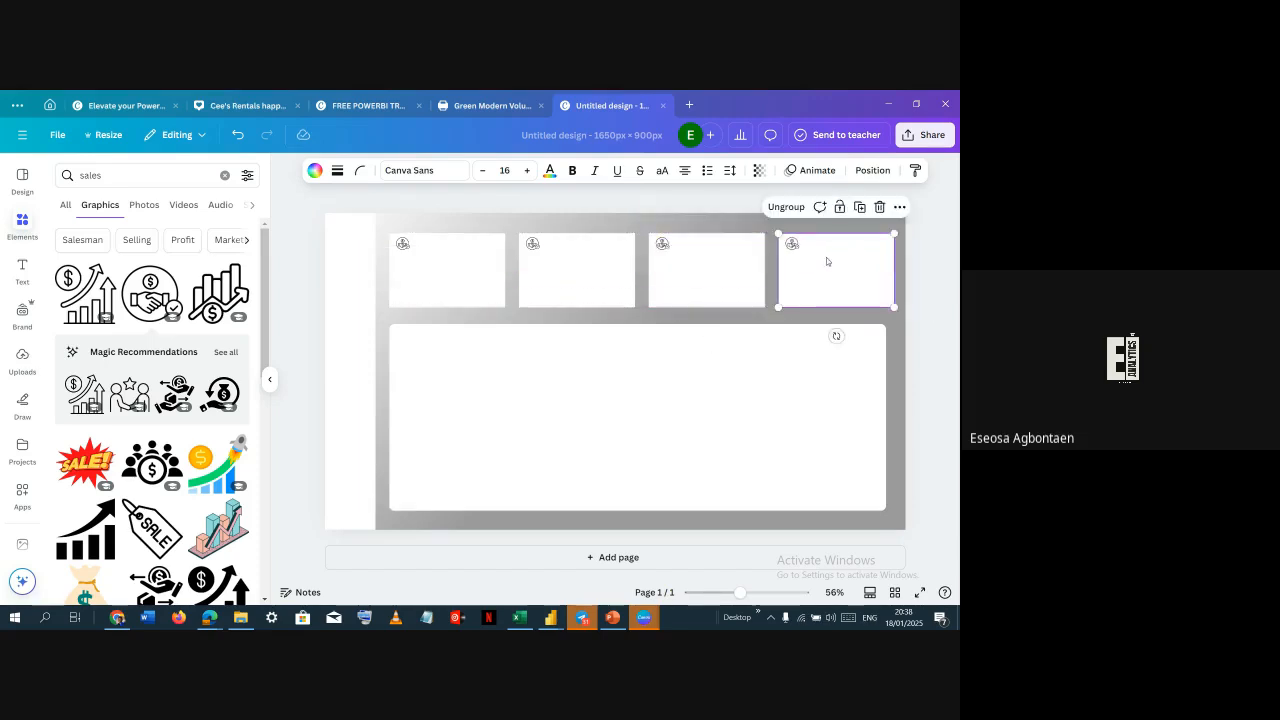
Resize the selected row of four cards so its right edge lines up with the large box below
{"action": "left_click", "coordinate": [760, 539]}
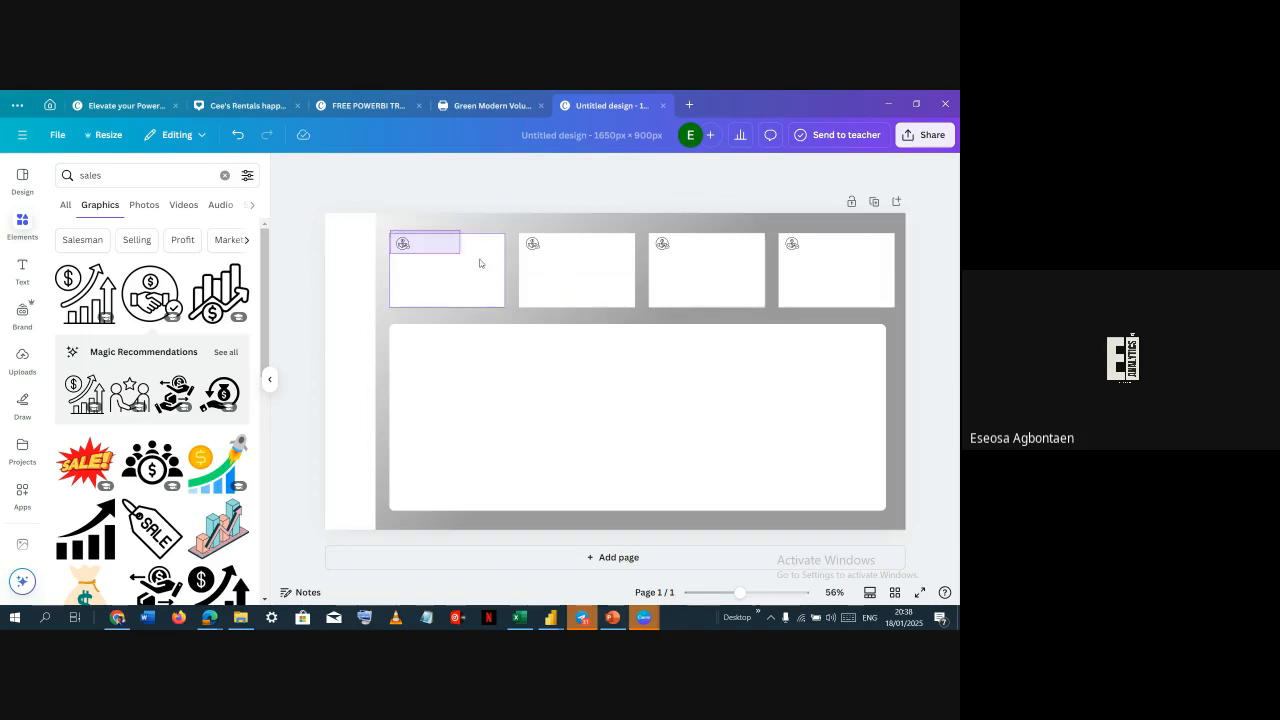
{"action": "left_click_drag", "start_coordinate": [479, 263], "coordinate": [824, 301]}
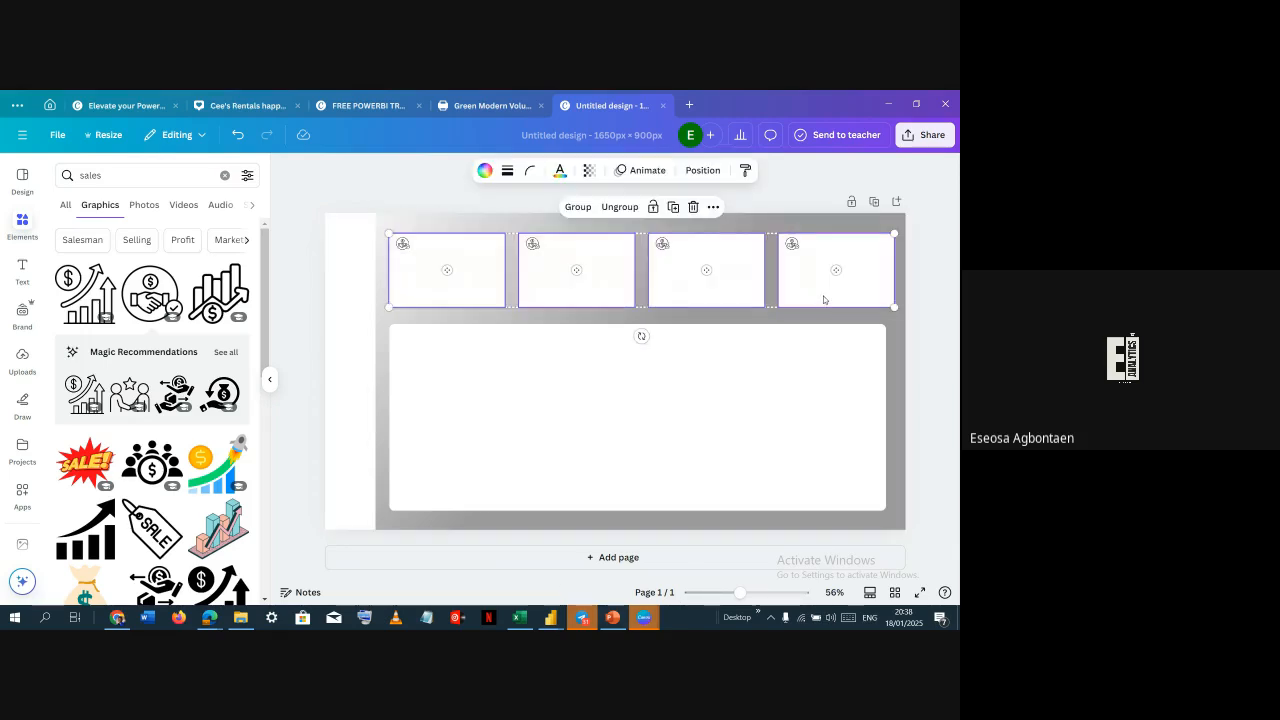
{"action": "left_click", "coordinate": [705, 171]}
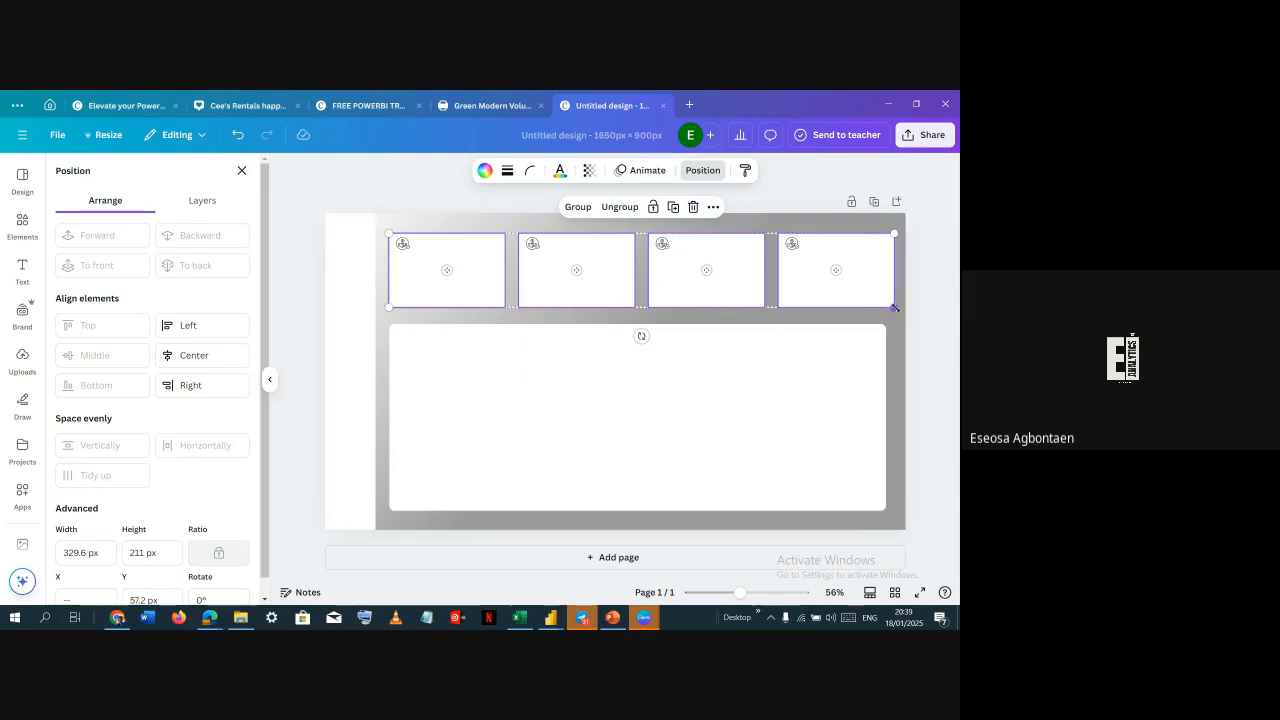
{"action": "left_click_drag", "start_coordinate": [895, 308], "coordinate": [886, 306]}
{"action": "left_click", "coordinate": [905, 290]}
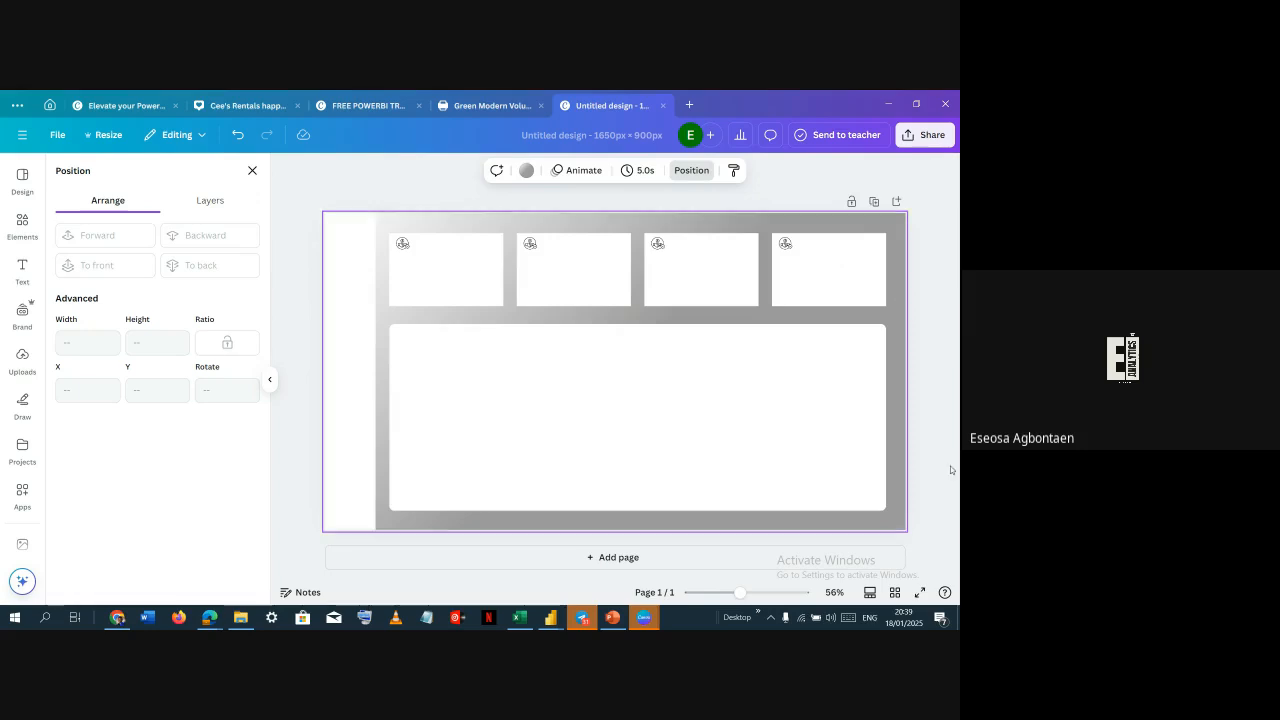
Ungroup the second card's box from its icon
{"action": "left_click", "coordinate": [531, 244]}
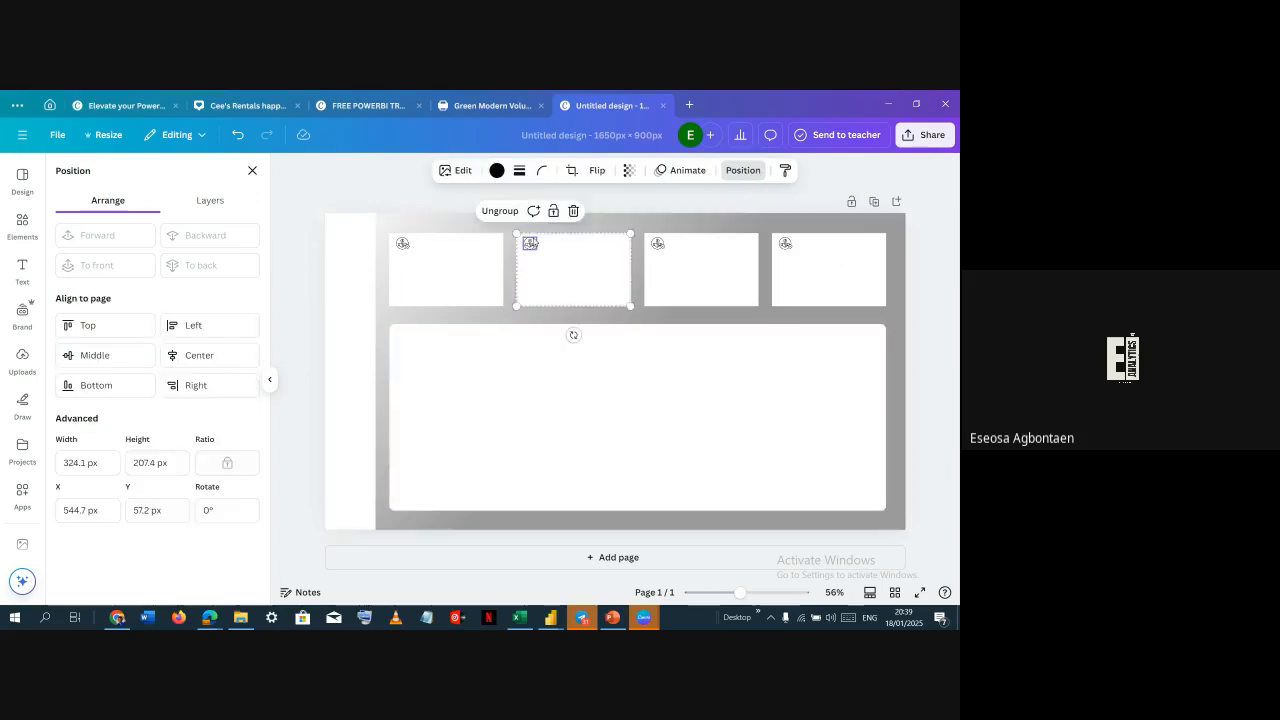
{"action": "left_click", "coordinate": [500, 210]}
{"action": "left_click", "coordinate": [655, 228]}
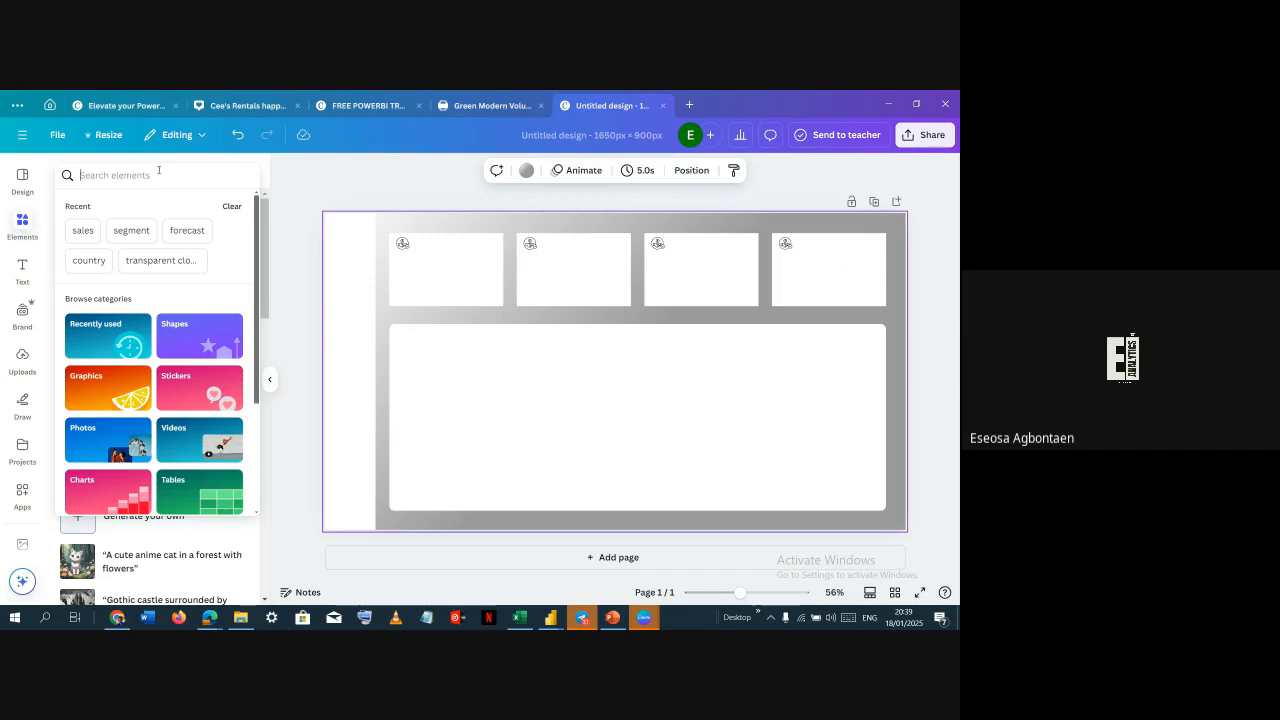
Search the elements library for segment and add the segmented people-circle graphic to the page
{"action": "scroll", "coordinate": [150, 410], "scroll_direction": "down", "scroll_amount": 5}
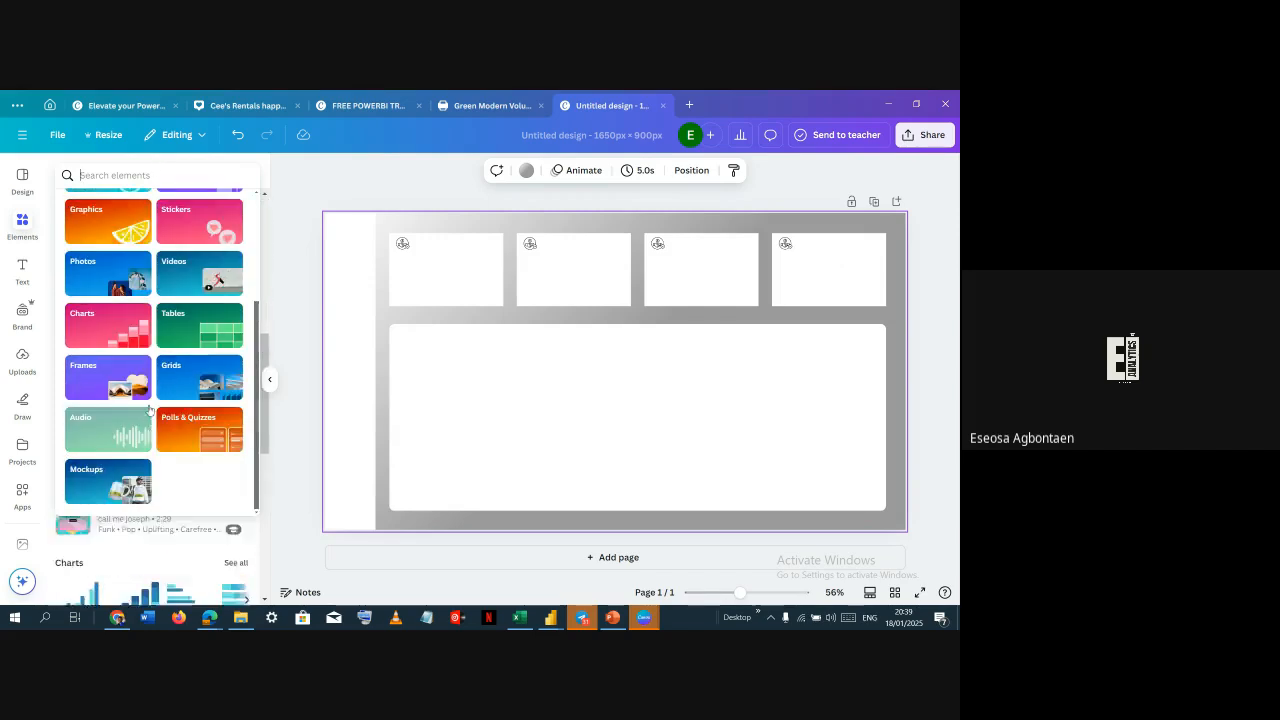
{"action": "scroll", "coordinate": [150, 350], "scroll_direction": "up", "scroll_amount": 5}
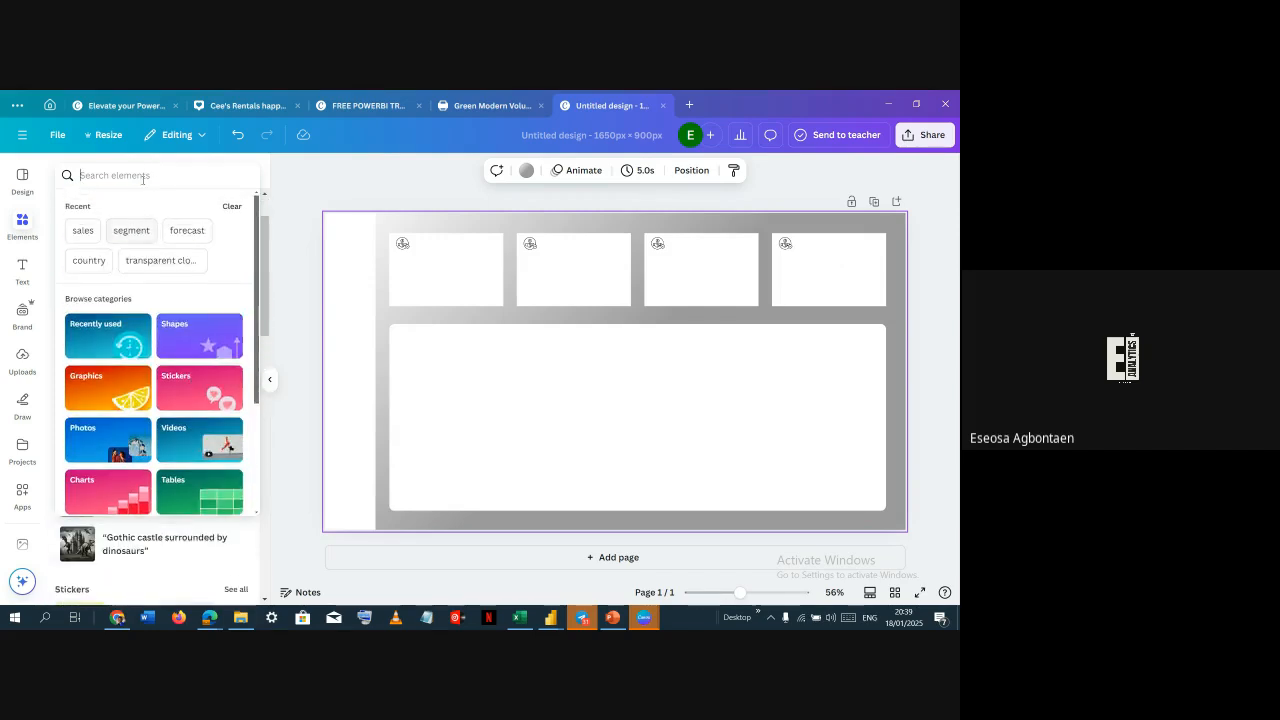
{"action": "type", "text": "segme"}
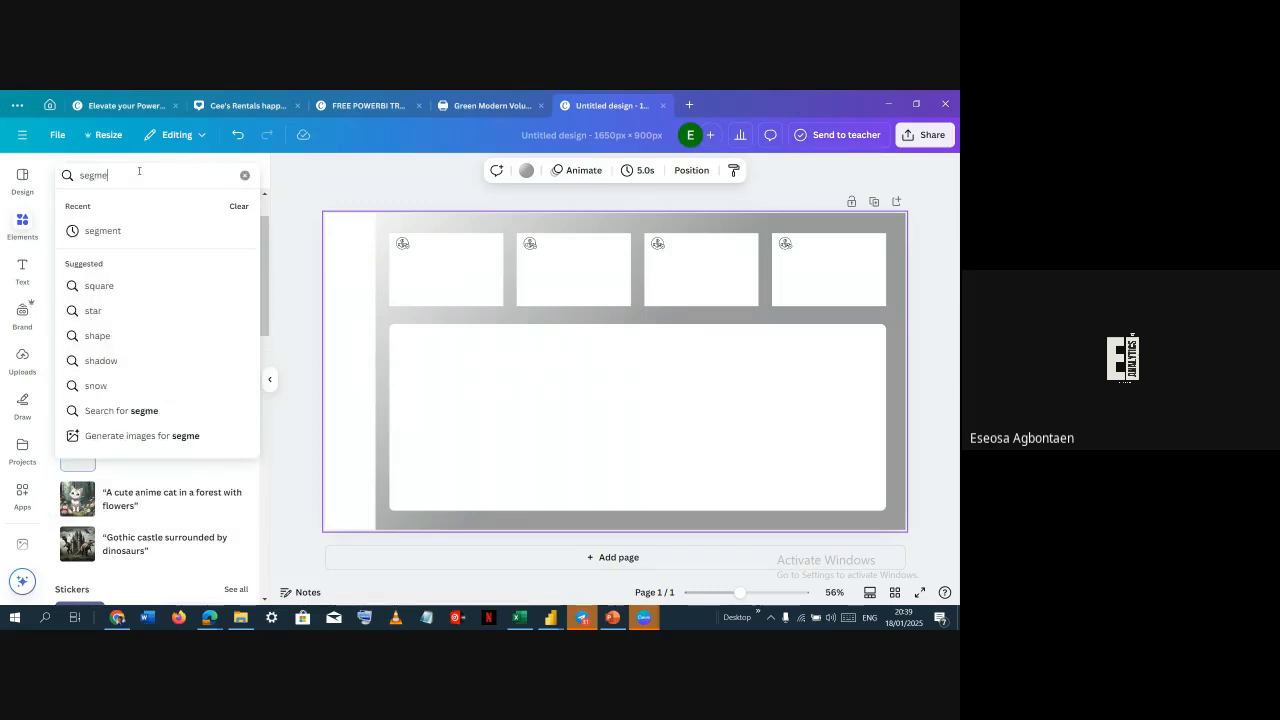
{"action": "type", "text": "nt"}
{"action": "key", "text": "Return"}
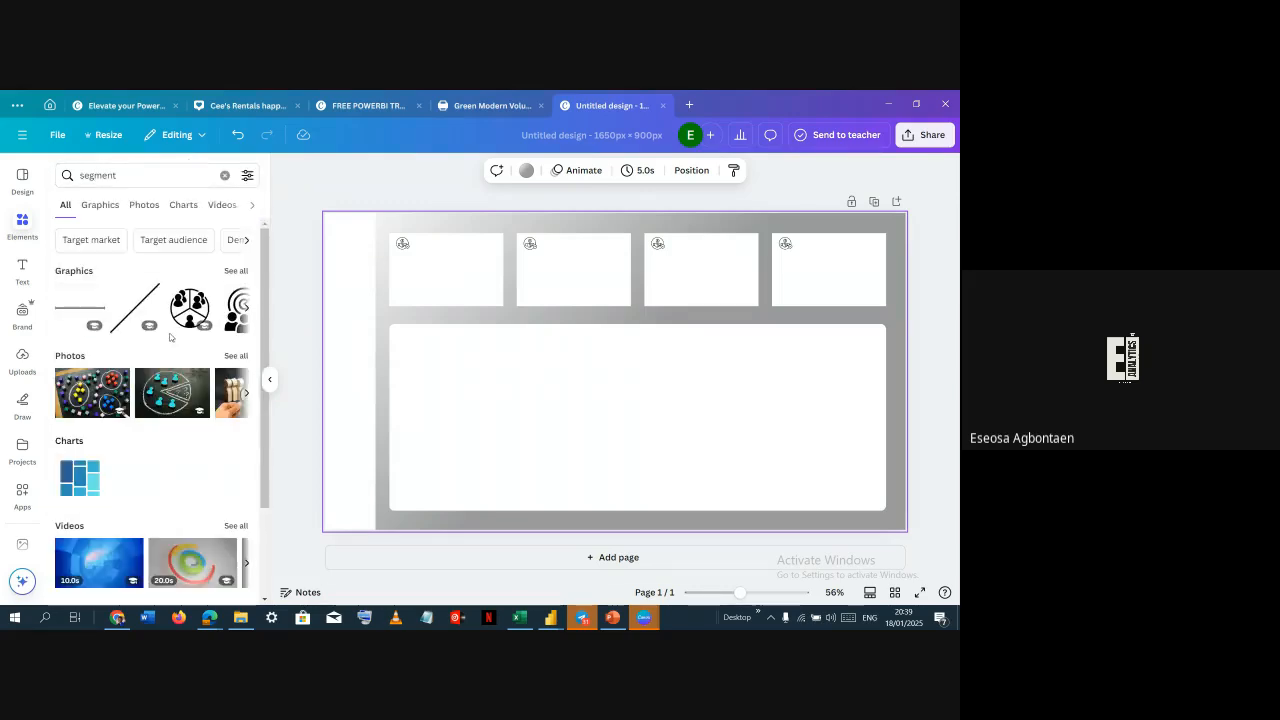
{"action": "left_click", "coordinate": [190, 310]}
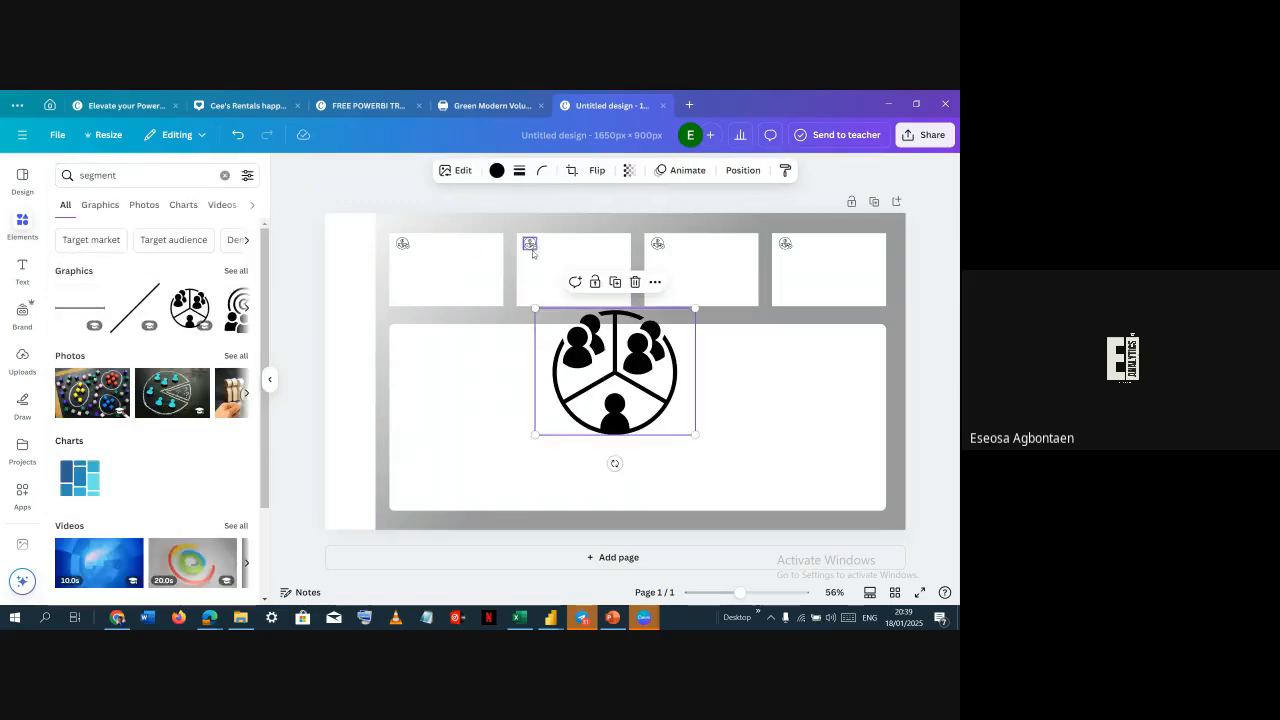
Size the segment graphic to match the old icon, setting width 37.7 px and height 34.8 px
{"action": "left_click", "coordinate": [532, 250]}
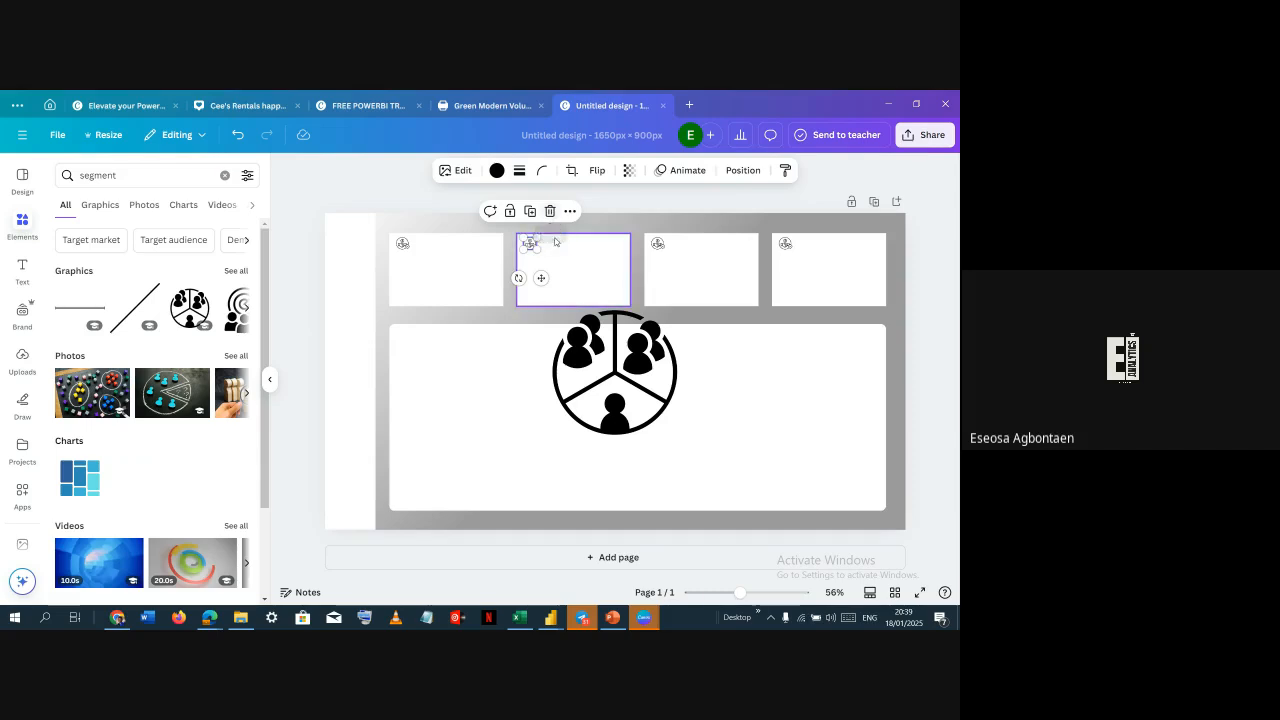
{"action": "left_click", "coordinate": [743, 170]}
{"action": "left_click", "coordinate": [346, 513]}
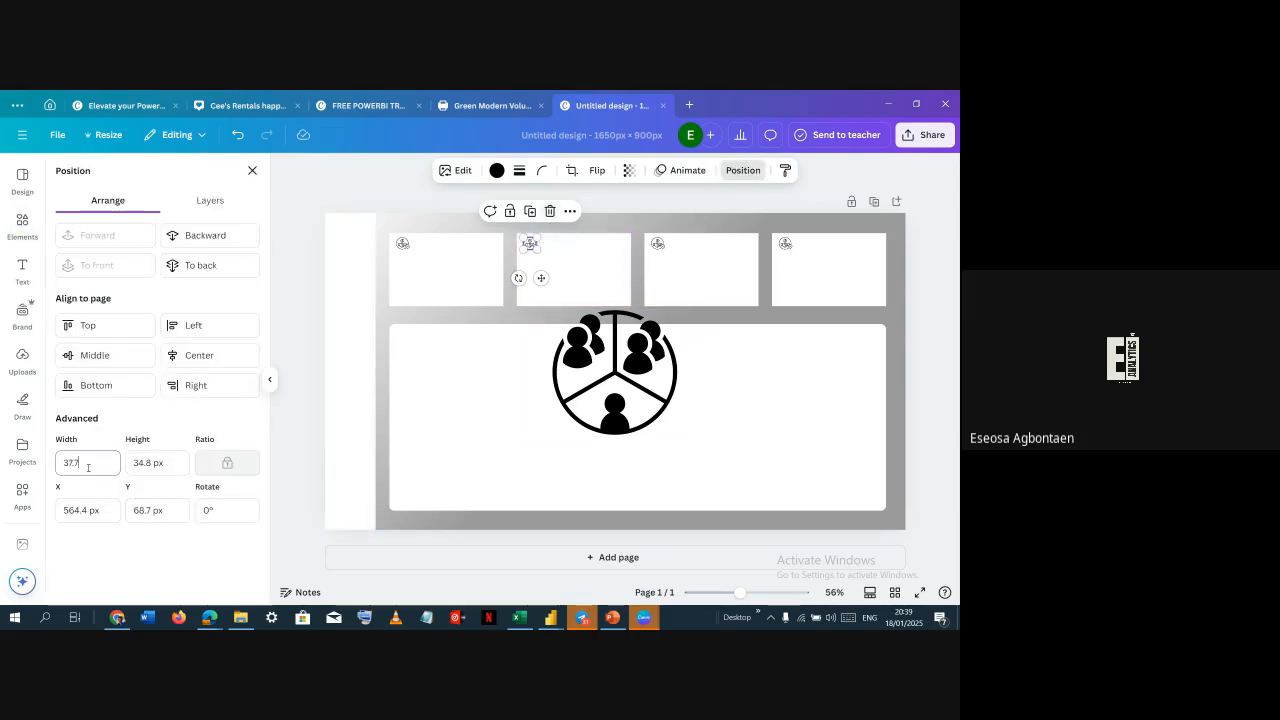
{"action": "left_click", "coordinate": [158, 466]}
{"action": "left_click", "coordinate": [604, 381]}
{"action": "left_click", "coordinate": [102, 465]}
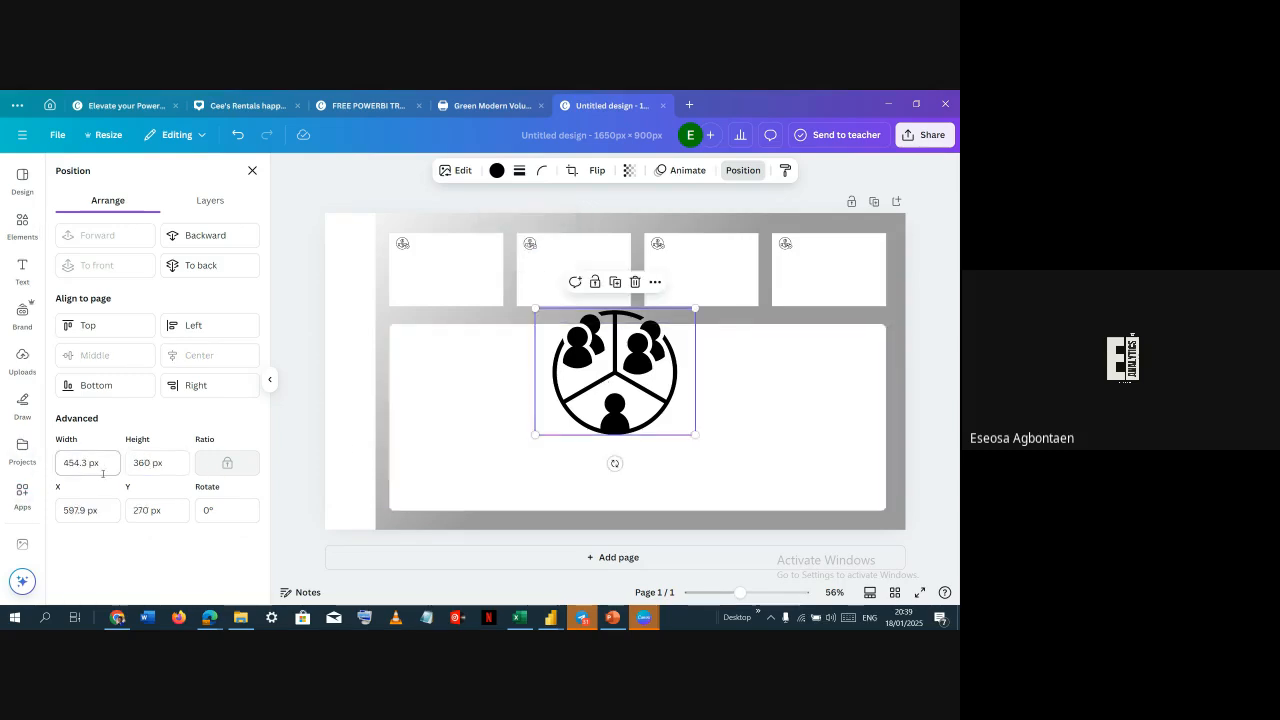
{"action": "double_click", "coordinate": [104, 465]}
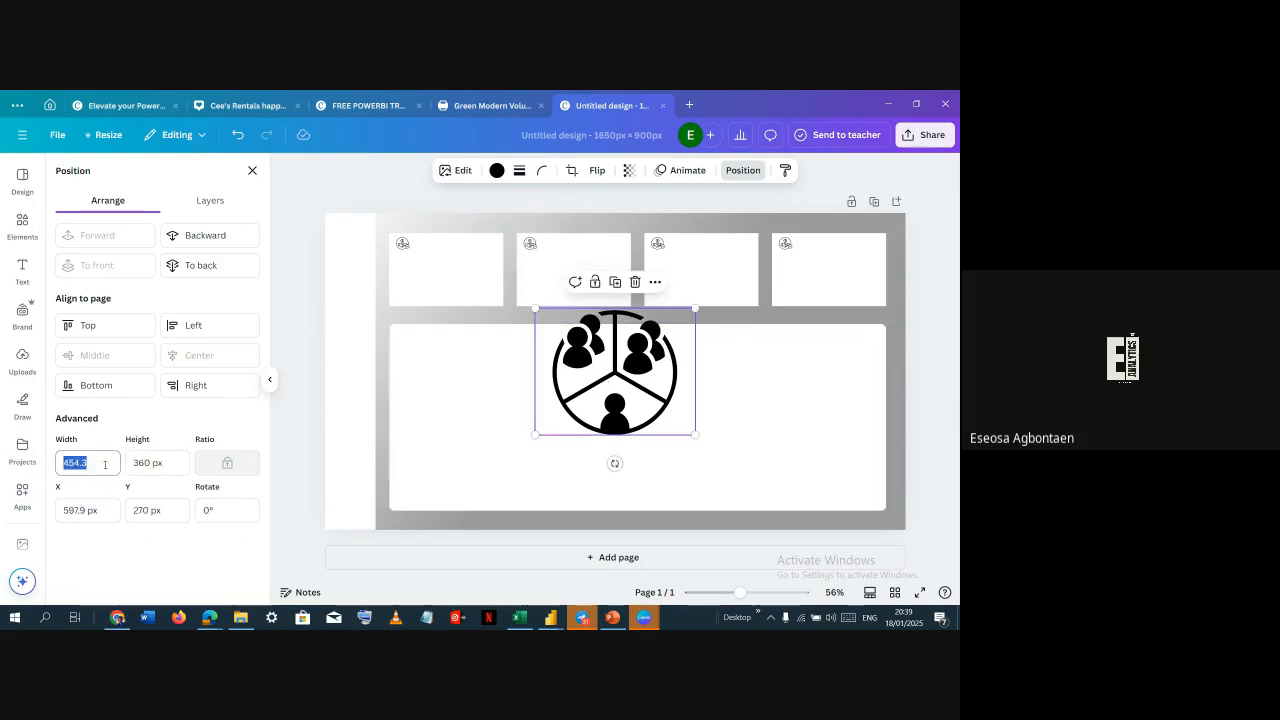
{"action": "type", "text": "37.7"}
{"action": "key", "text": "Tab"}
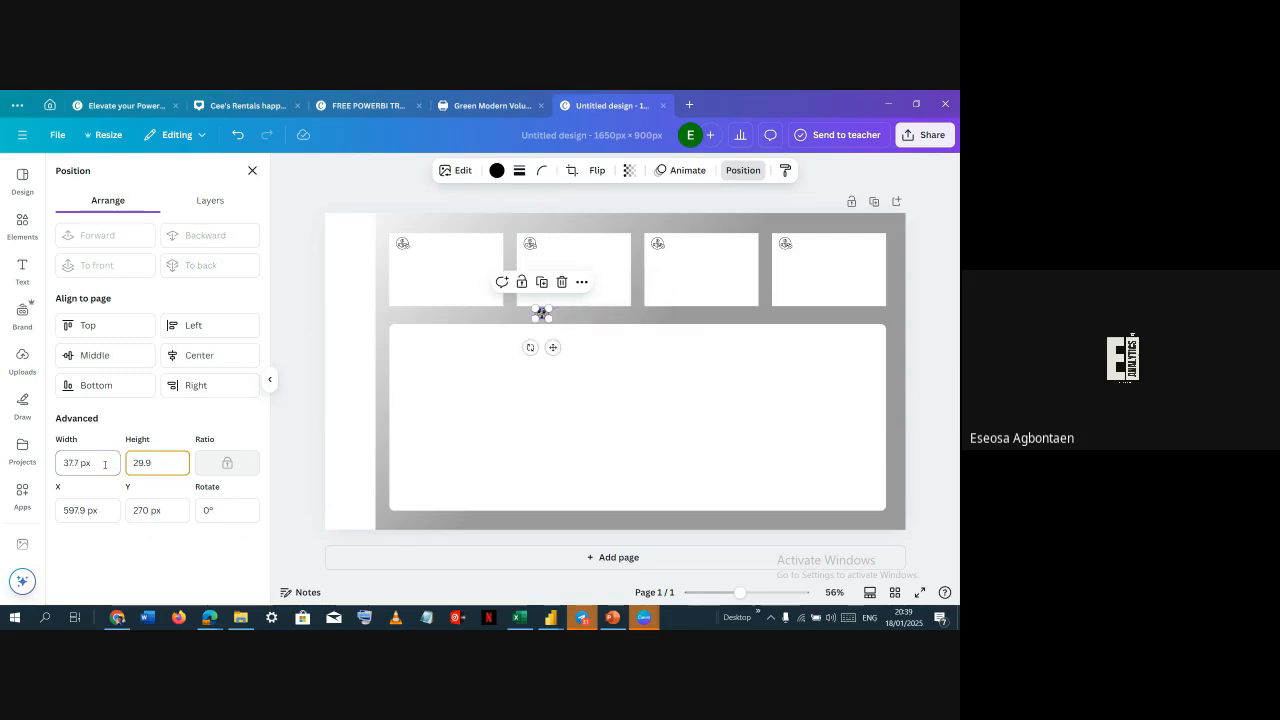
{"action": "key", "text": "BackSpace"}
{"action": "type", "text": "34.6"}
{"action": "key", "text": "BackSpace"}
{"action": "type", "text": "8"}
{"action": "key", "text": "Return"}
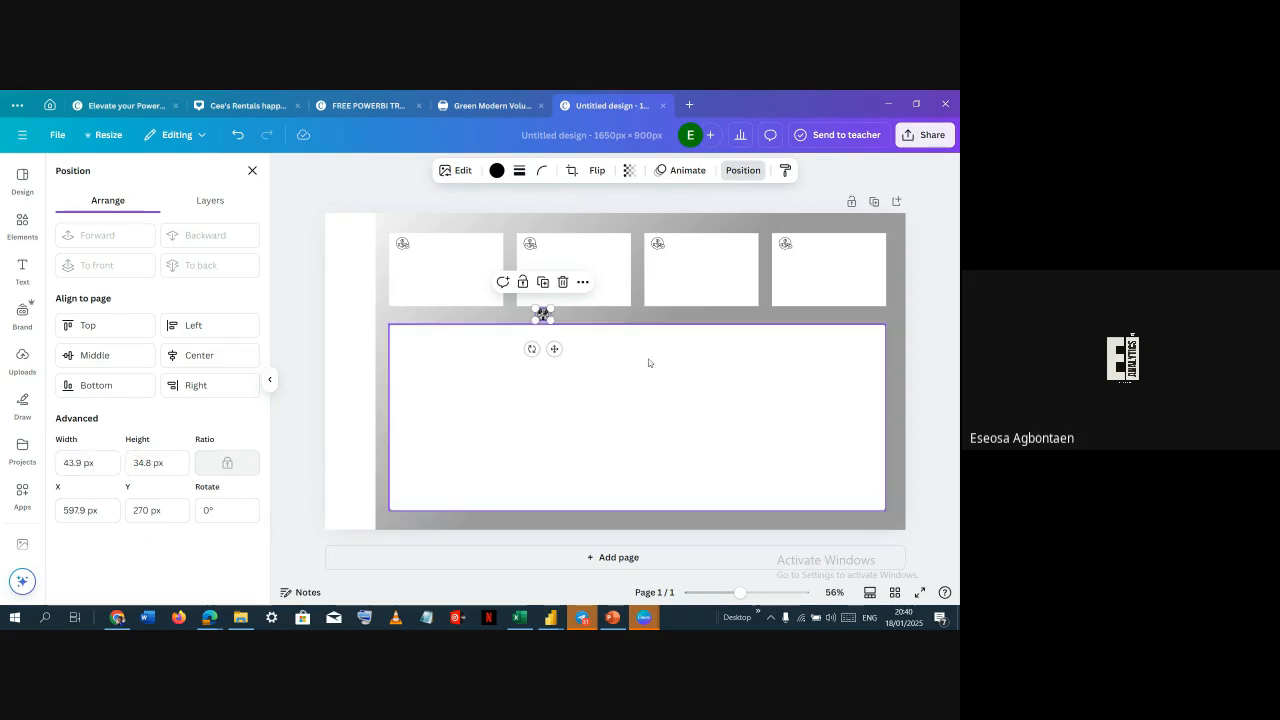
Replace the second card's old icon with the segment graphic, deleting the old one and placing the new one in the corner
{"action": "left_click_drag", "start_coordinate": [554, 348], "coordinate": [547, 290]}
{"action": "left_click", "coordinate": [531, 249]}
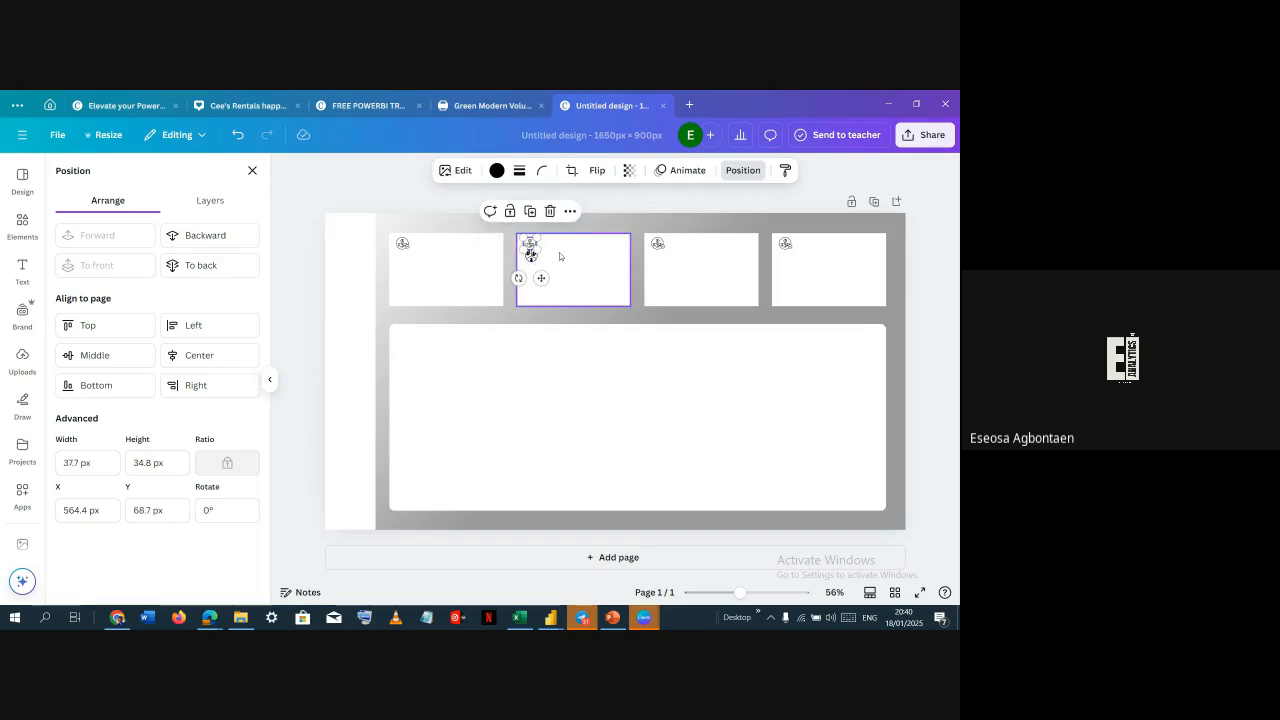
{"action": "key", "text": "Delete"}
{"action": "left_click", "coordinate": [531, 257]}
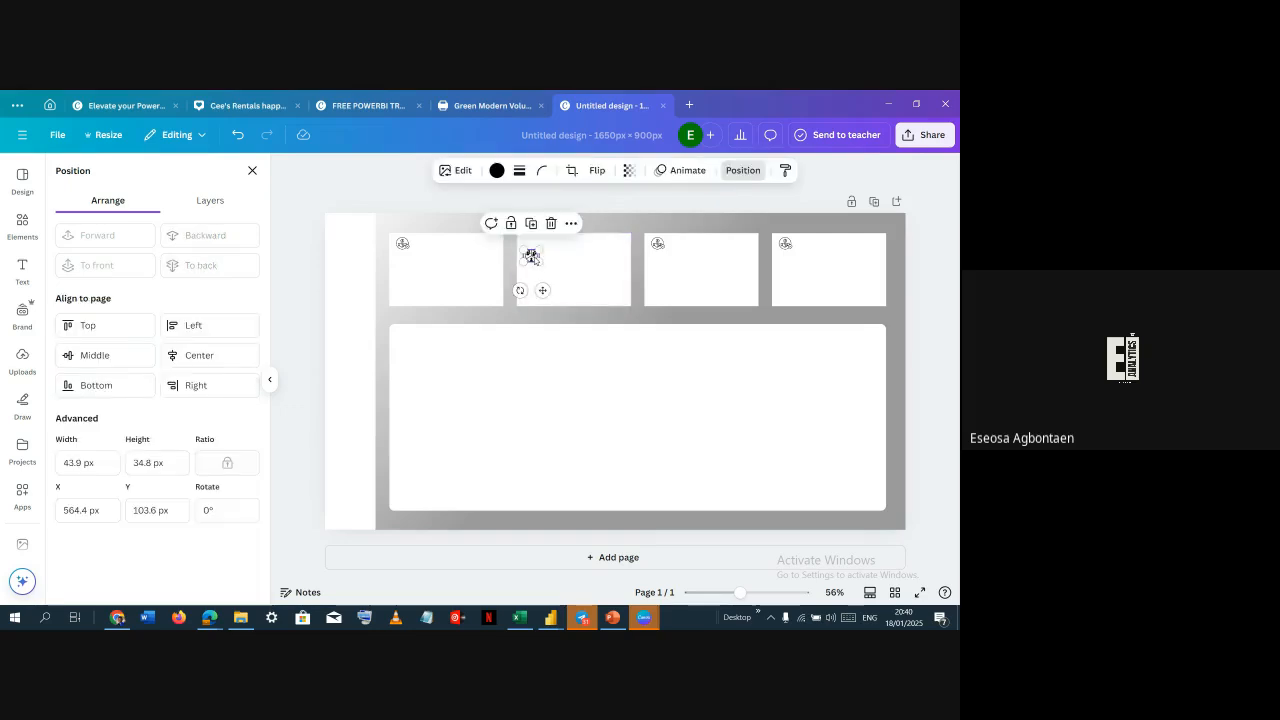
{"action": "left_click_drag", "start_coordinate": [542, 290], "coordinate": [544, 272]}
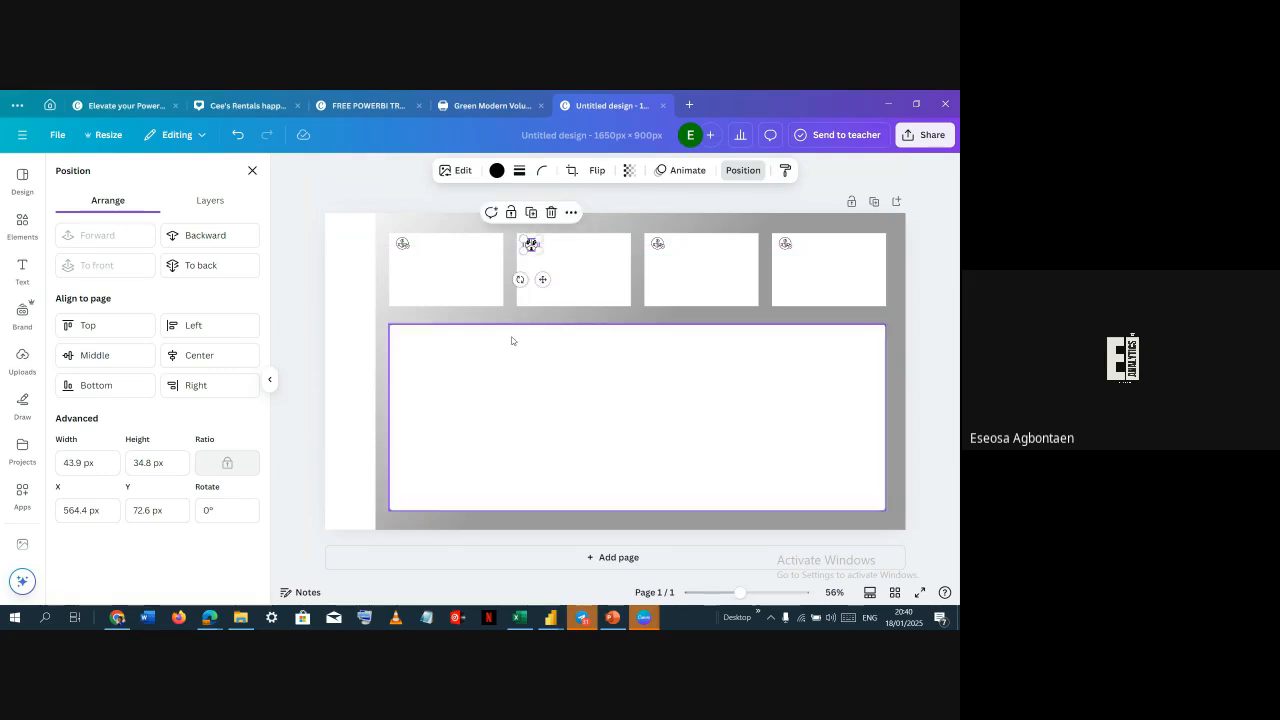
{"action": "left_click", "coordinate": [509, 317]}
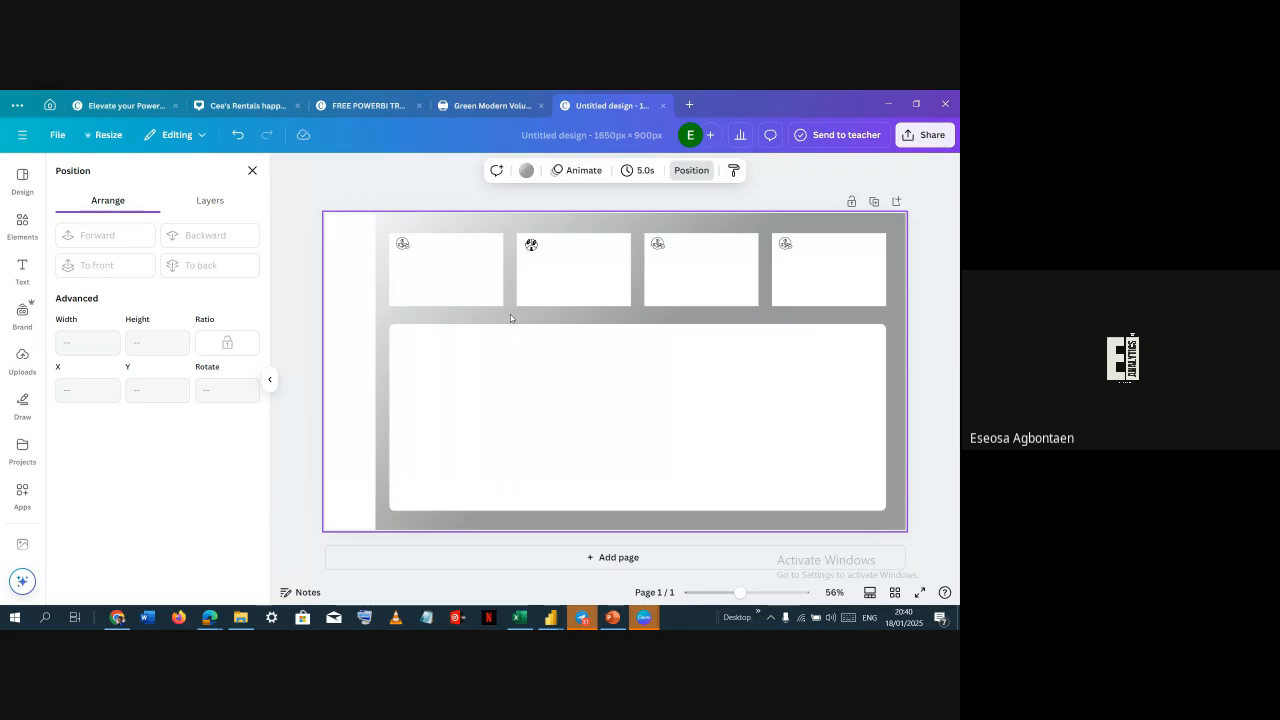
Round the large box's corners to 100
{"action": "left_click", "coordinate": [464, 393]}
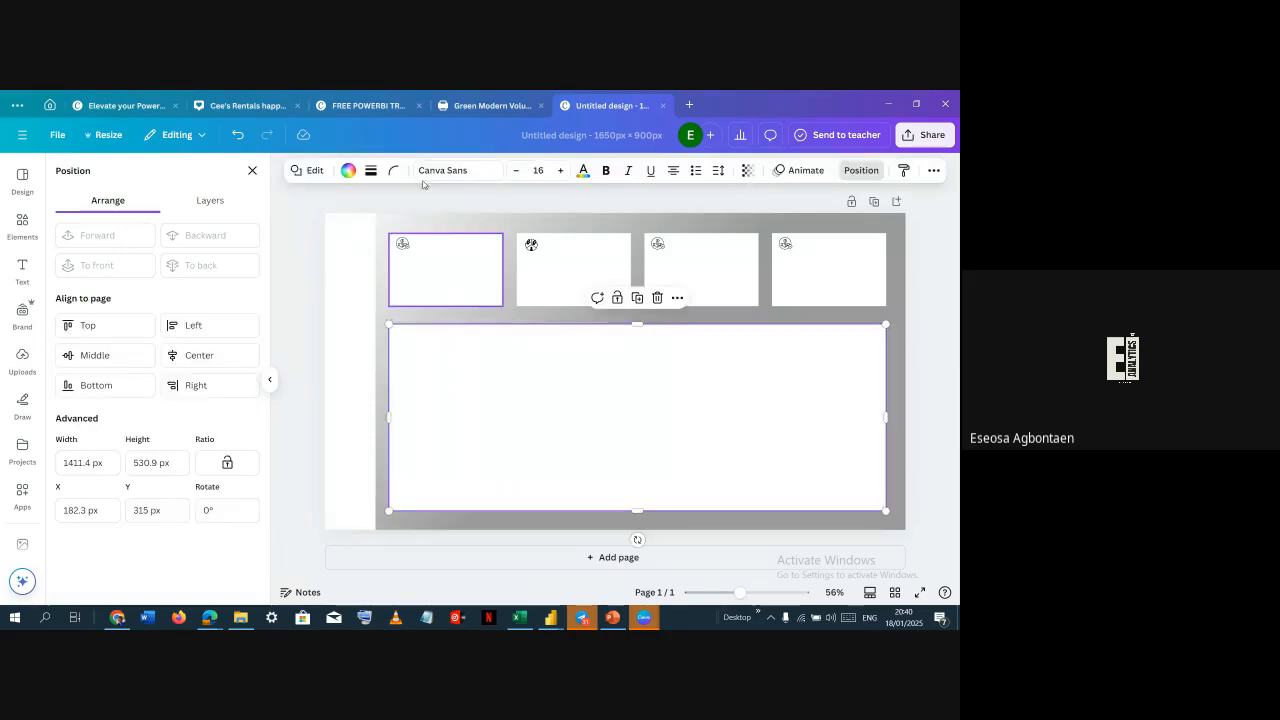
{"action": "left_click", "coordinate": [394, 170]}
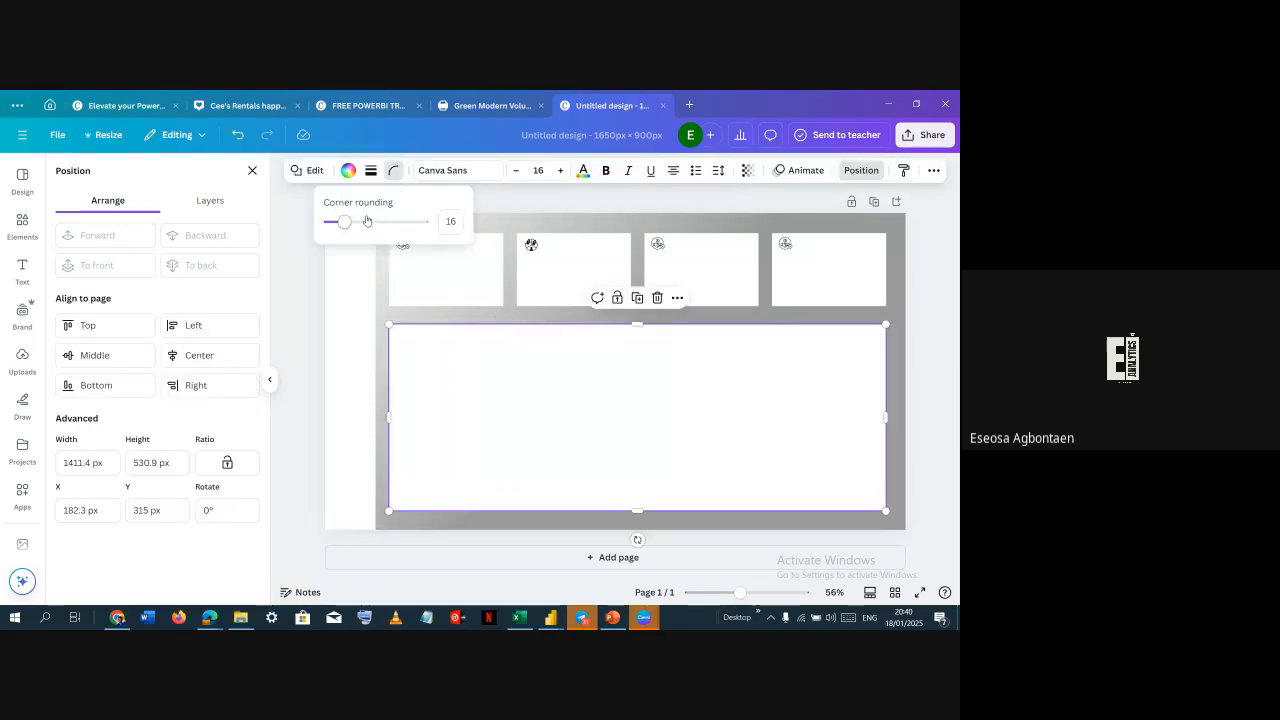
{"action": "left_click_drag", "start_coordinate": [345, 222], "coordinate": [433, 234]}
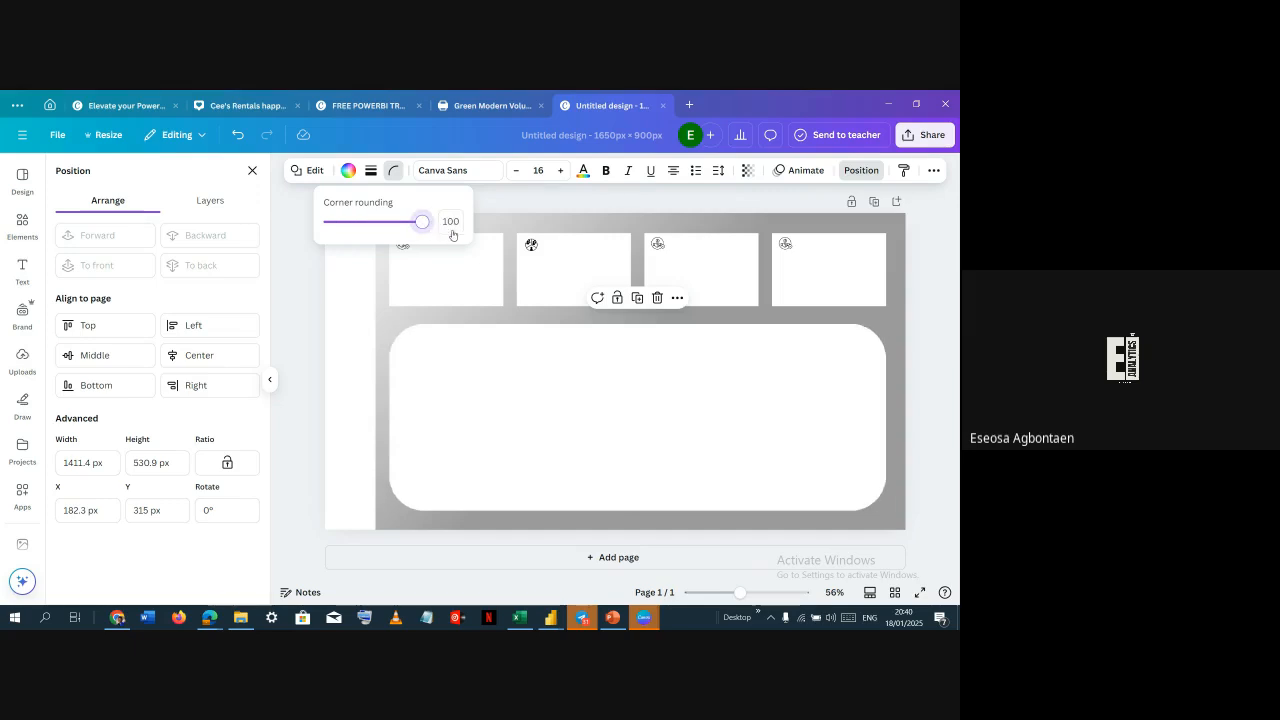
{"action": "left_click", "coordinate": [904, 351]}
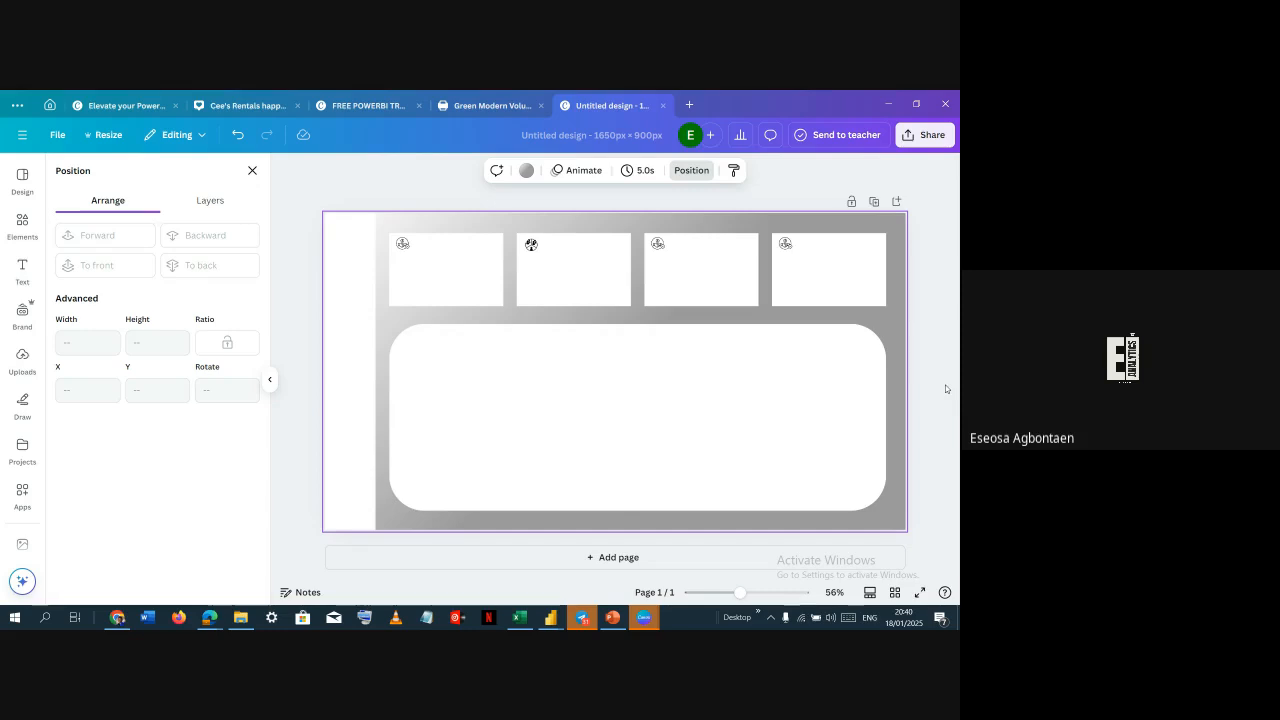
Reduce the large box's corner rounding back to a small value
{"action": "left_click", "coordinate": [780, 362]}
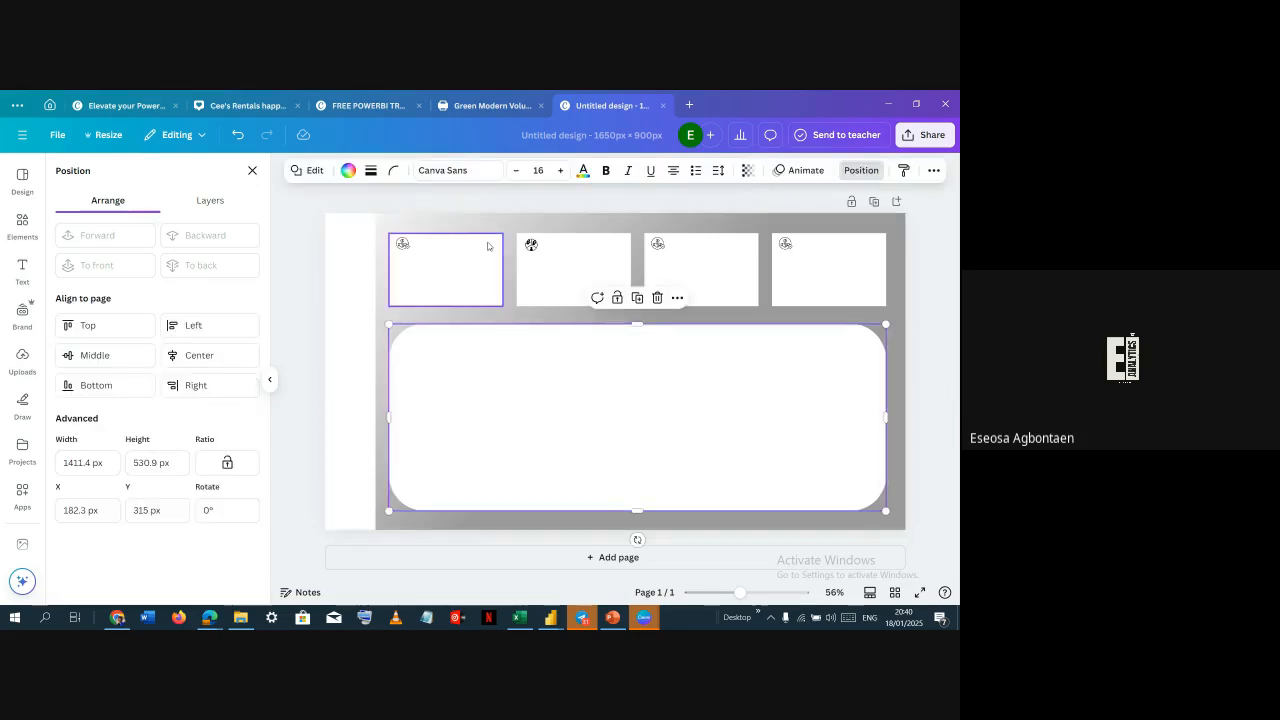
{"action": "left_click", "coordinate": [395, 172]}
{"action": "left_click_drag", "start_coordinate": [421, 221], "coordinate": [346, 236]}
{"action": "left_click", "coordinate": [448, 281]}
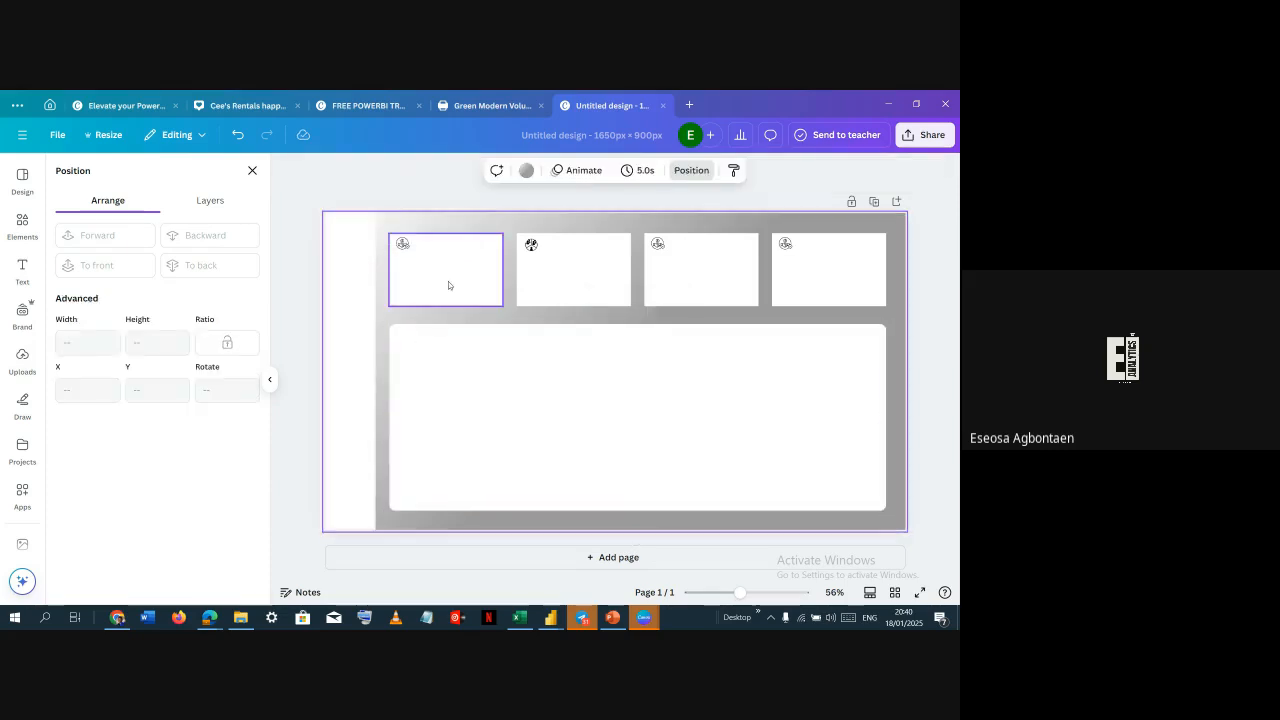
{"action": "left_click", "coordinate": [543, 258]}
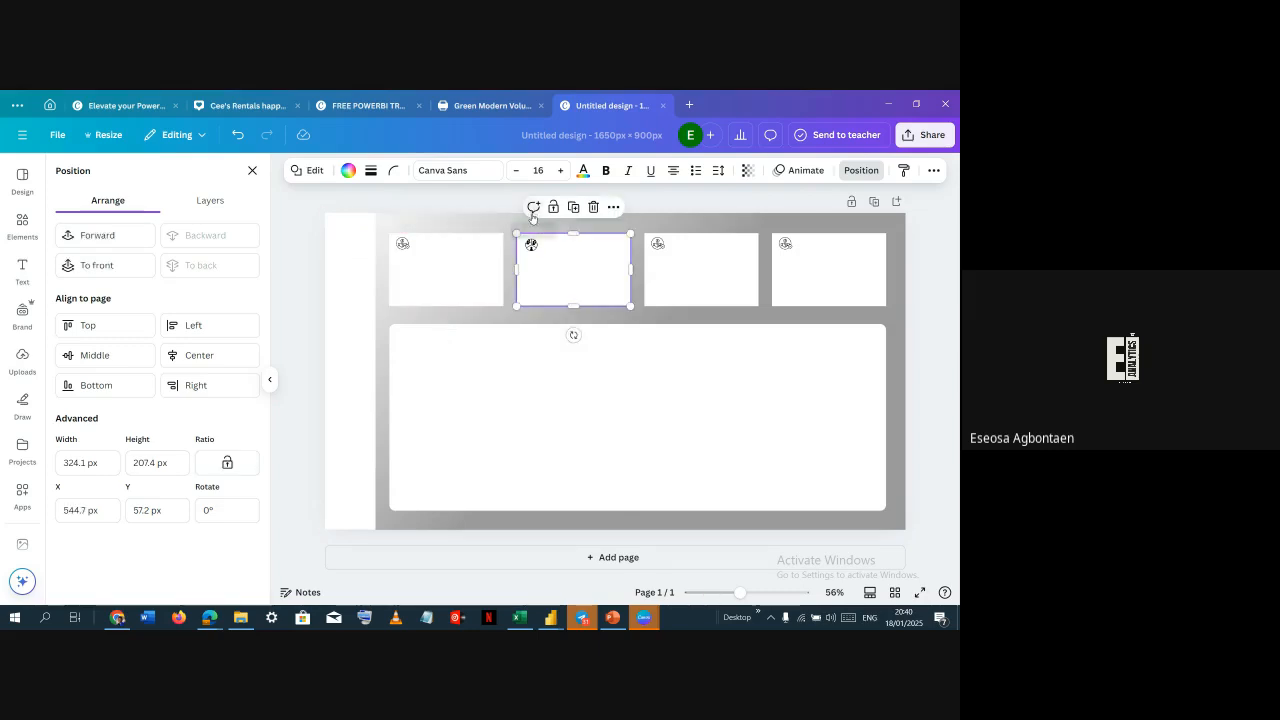
{"action": "left_click_drag", "start_coordinate": [511, 222], "coordinate": [857, 285]}
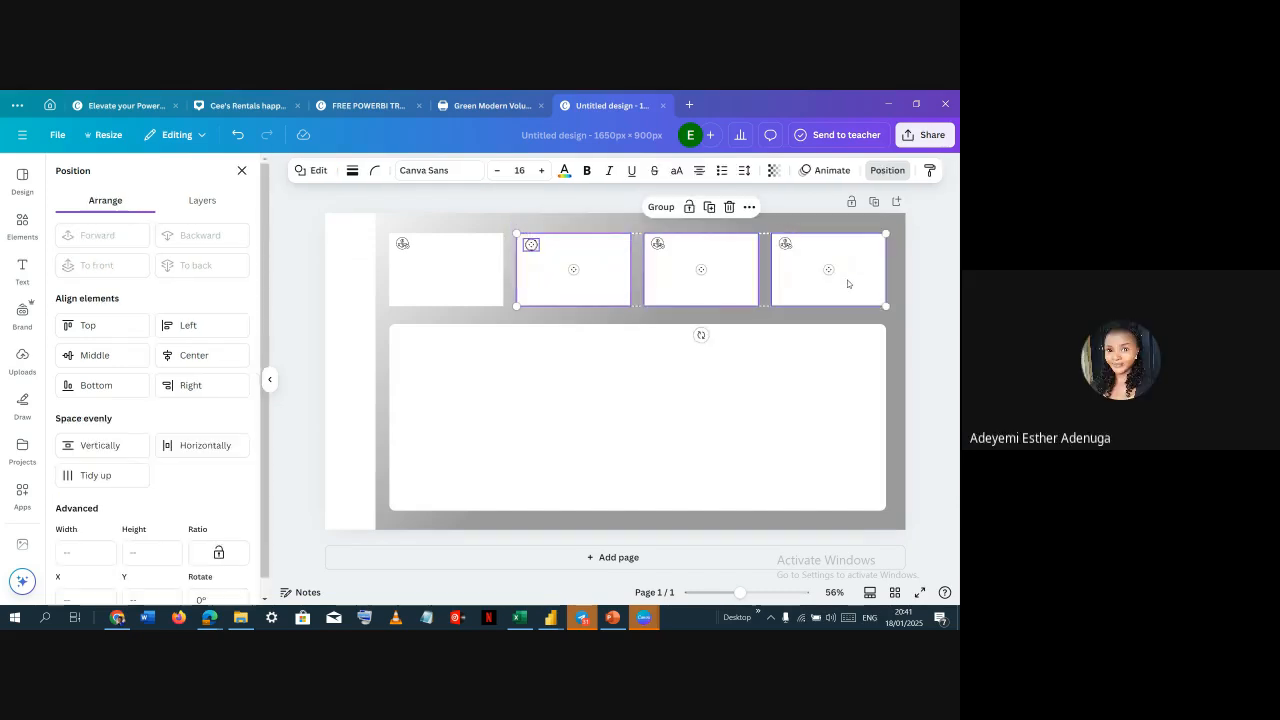
{"action": "left_click", "coordinate": [583, 228]}
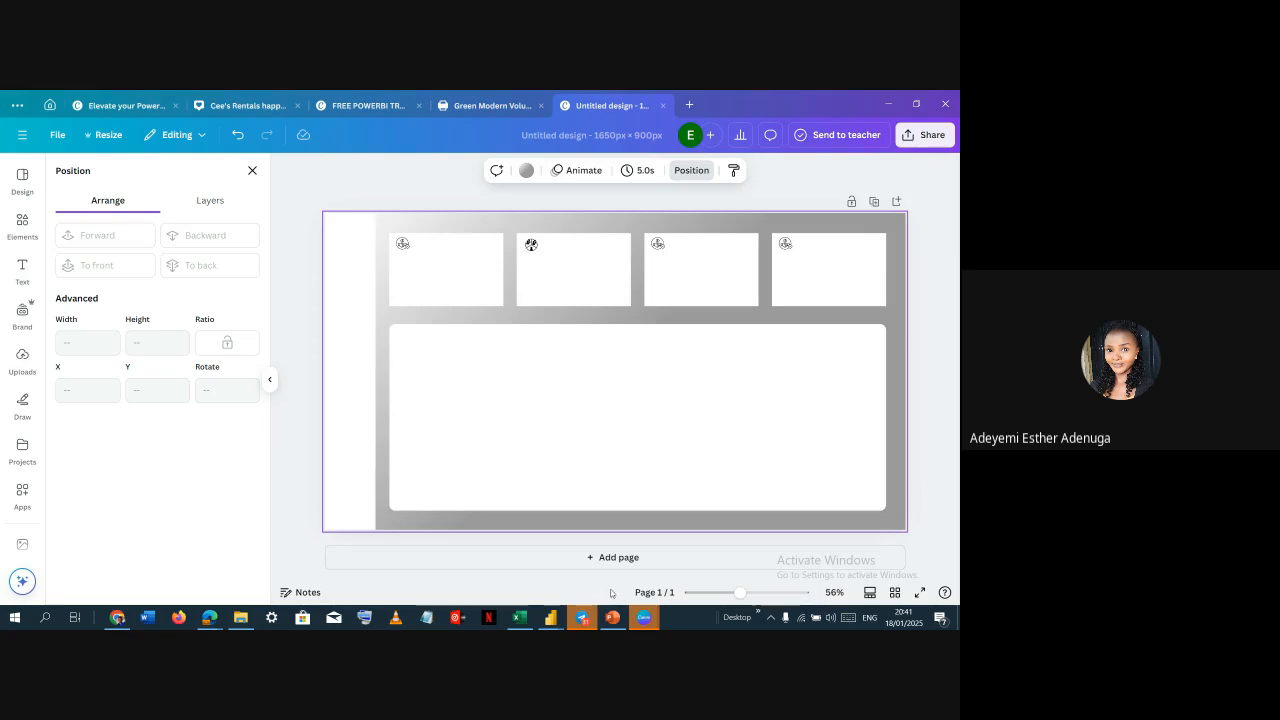
Open the Class Dashboard Power BI file from the Class Files folder
{"action": "mouse_move", "coordinate": [550, 617]}
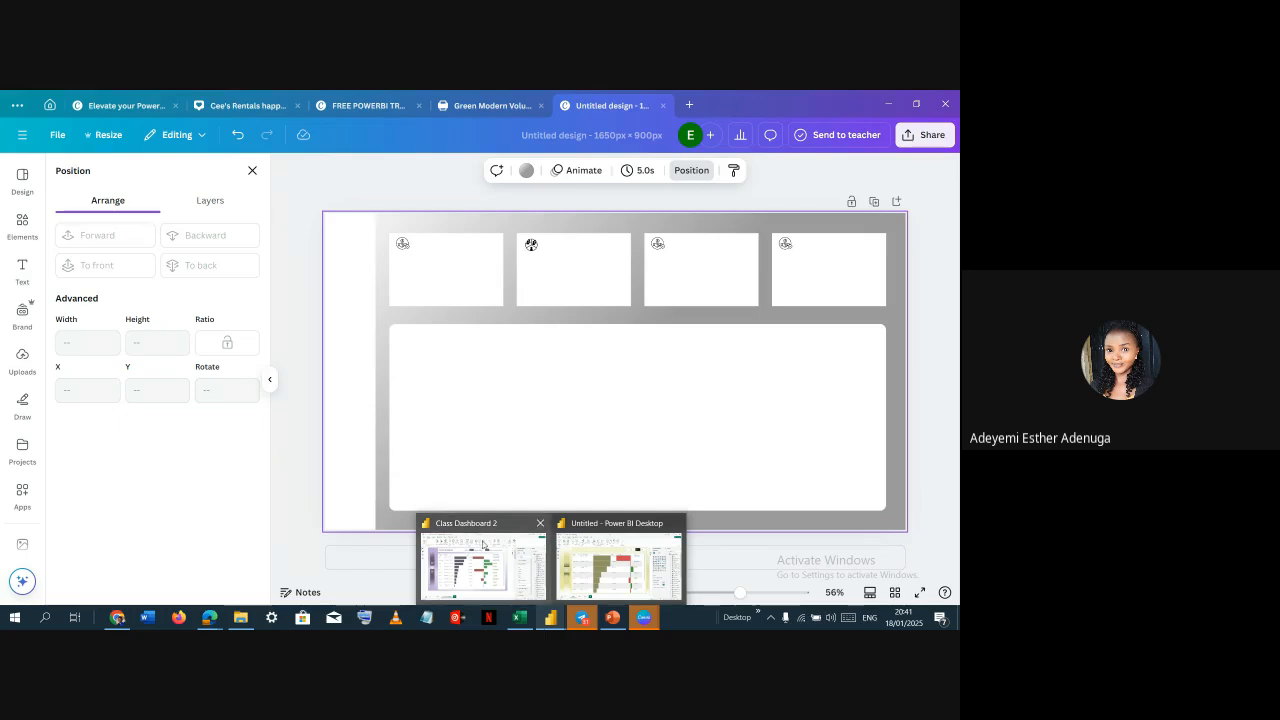
{"action": "mouse_move", "coordinate": [485, 546]}
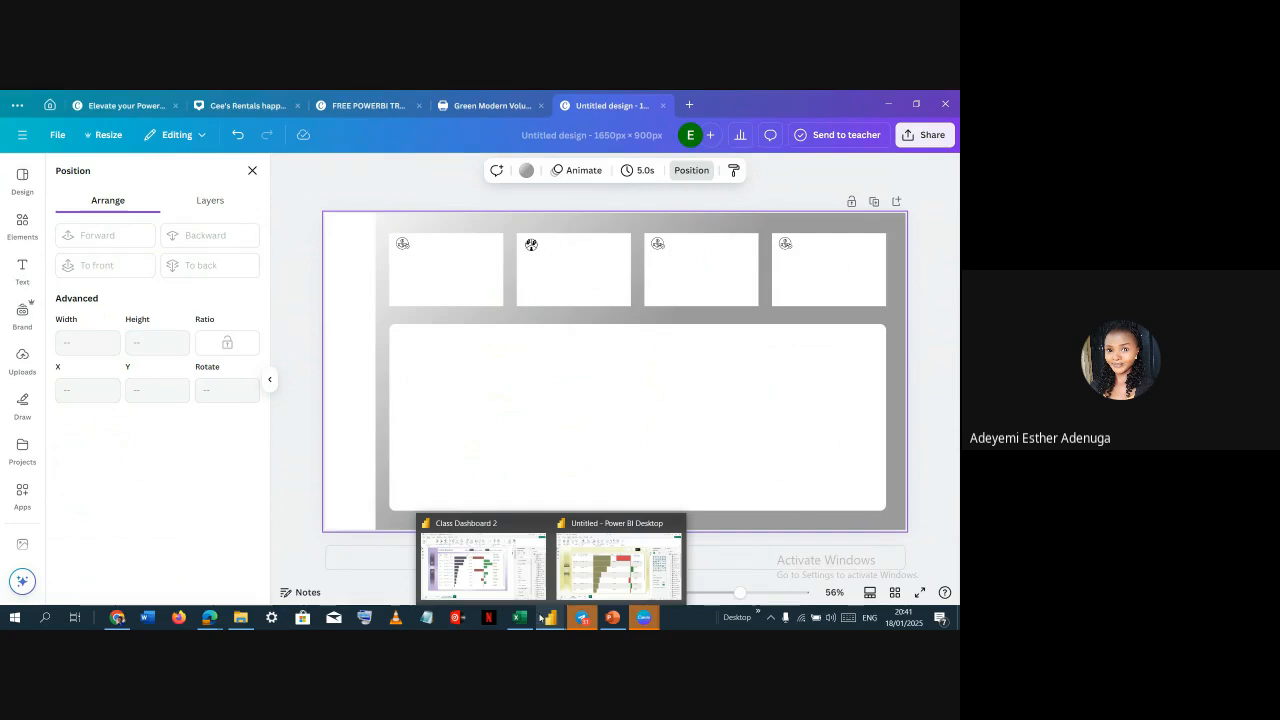
{"action": "left_click", "coordinate": [243, 620]}
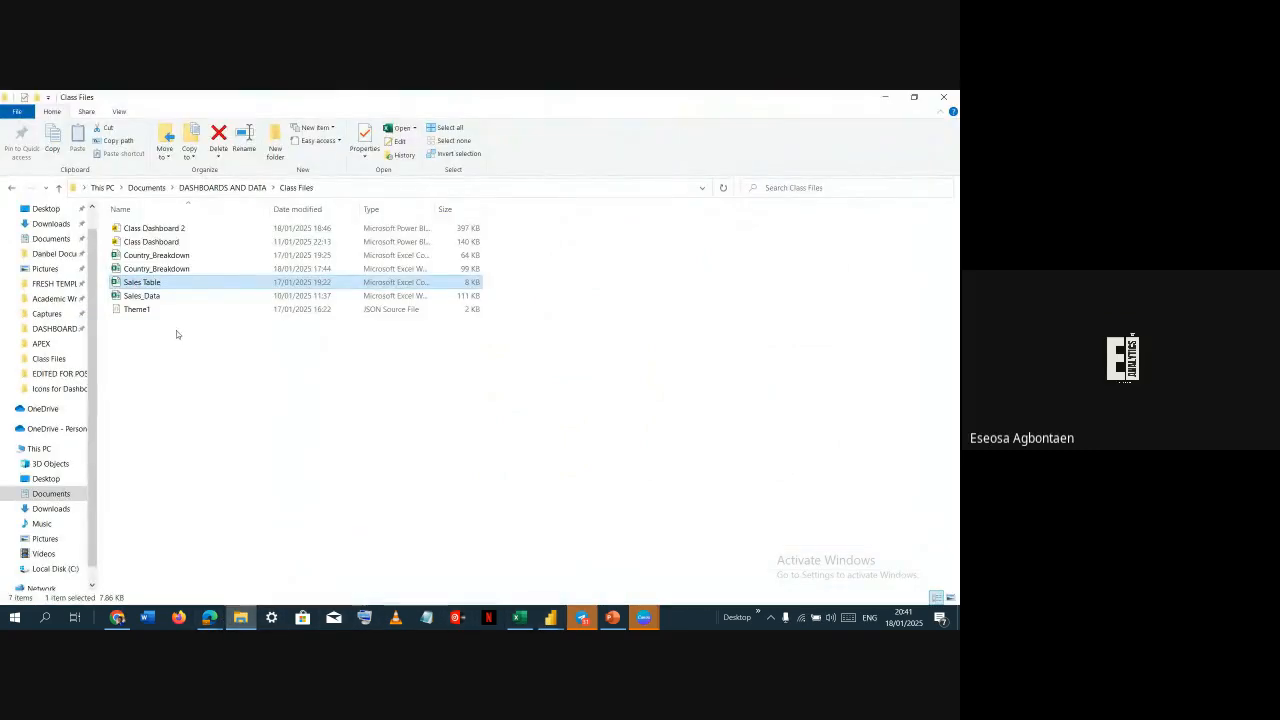
{"action": "left_click", "coordinate": [182, 266]}
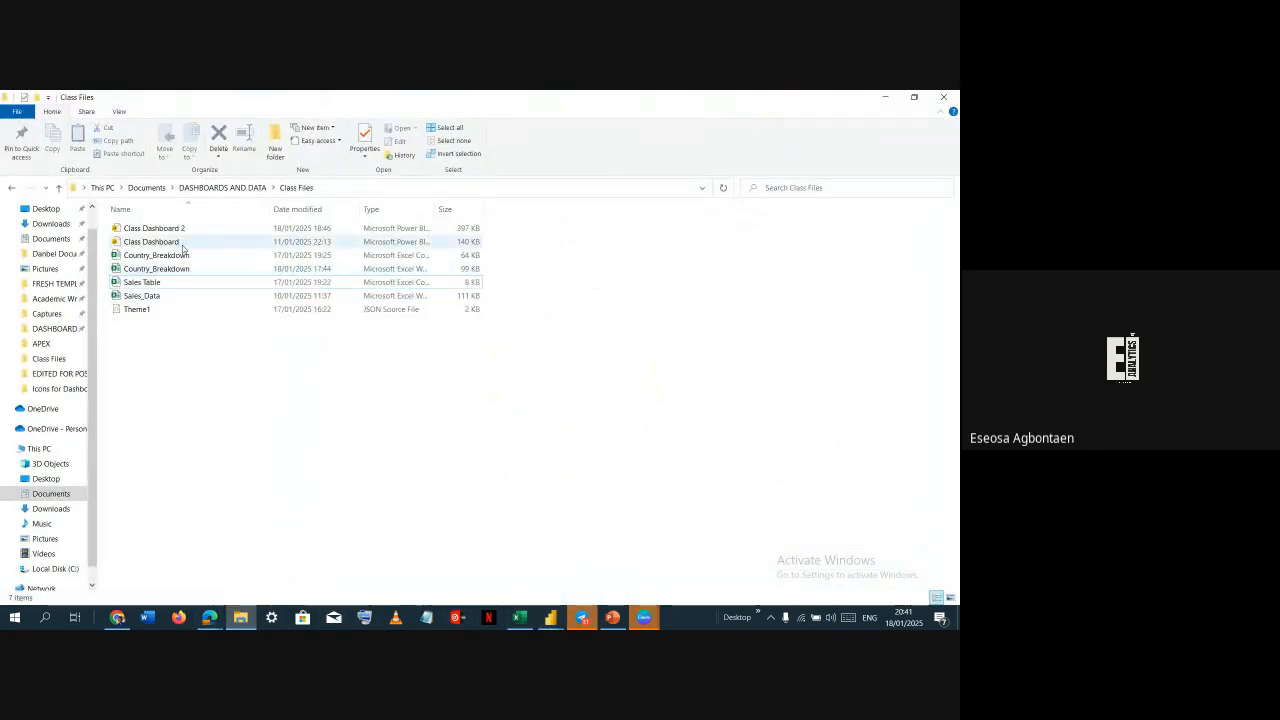
{"action": "double_click", "coordinate": [183, 243]}
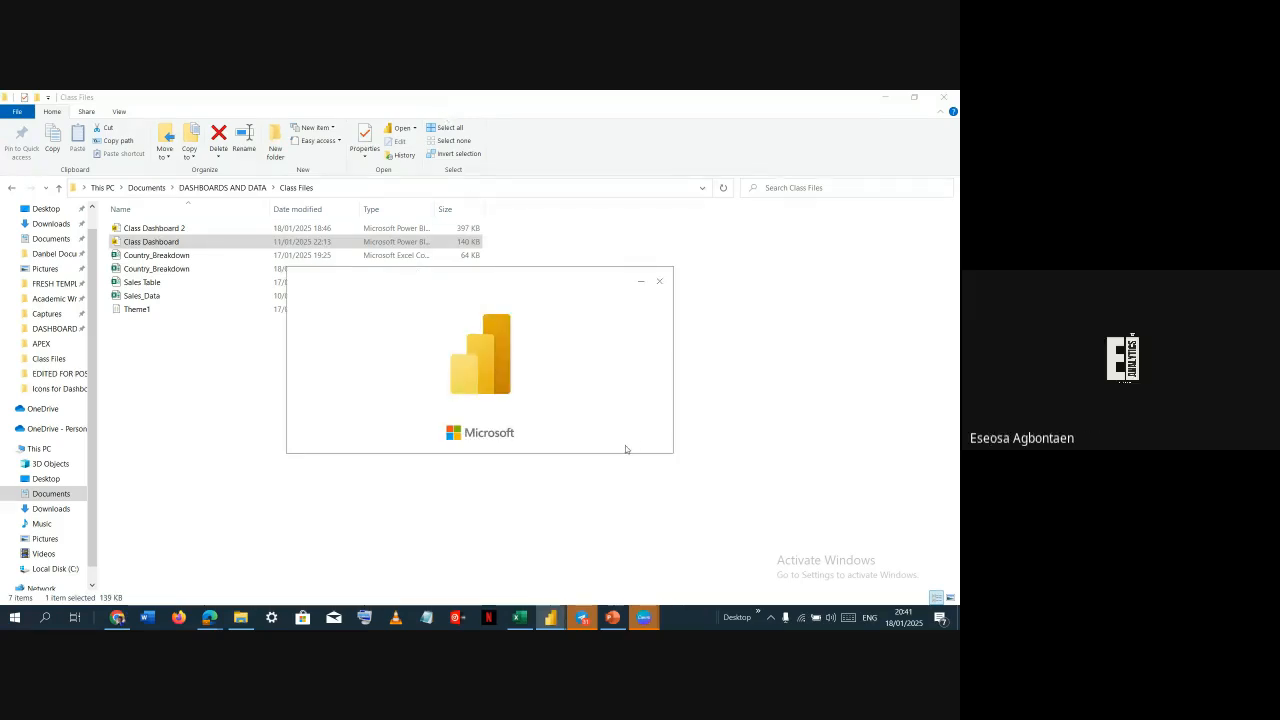
{"action": "left_click", "coordinate": [118, 618]}
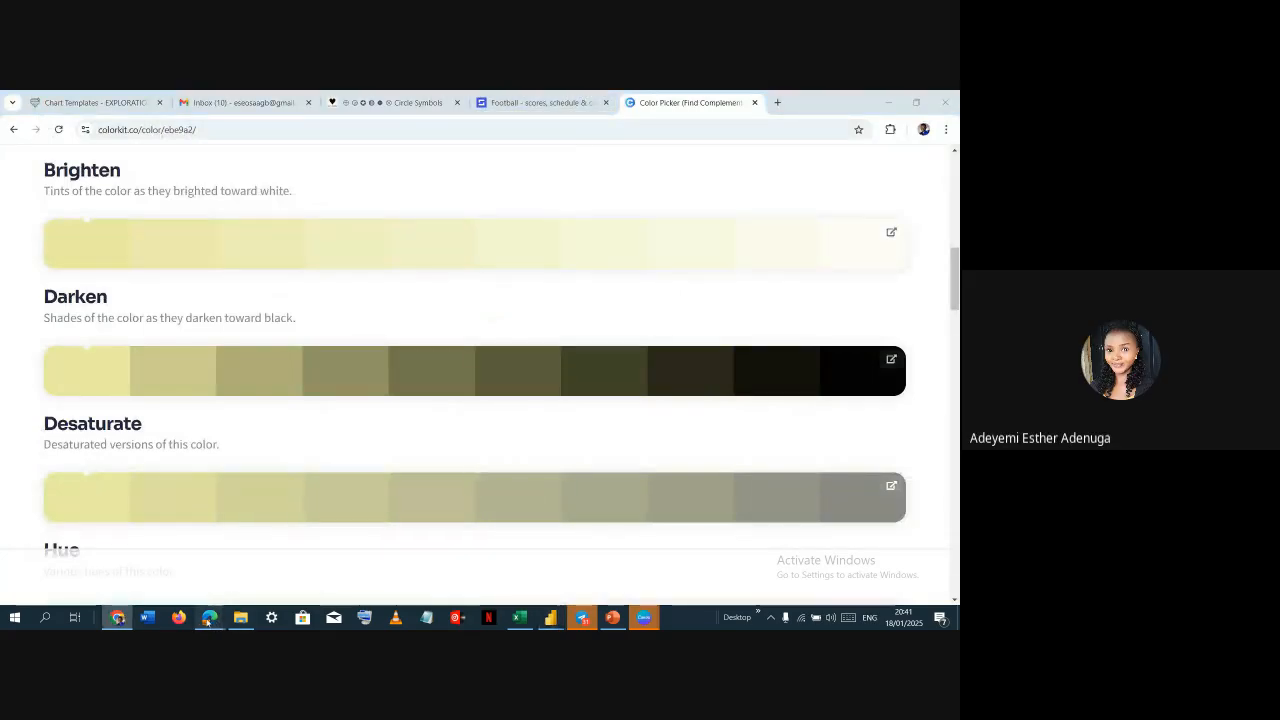
{"action": "mouse_move", "coordinate": [209, 617]}
{"action": "left_click", "coordinate": [140, 560]}
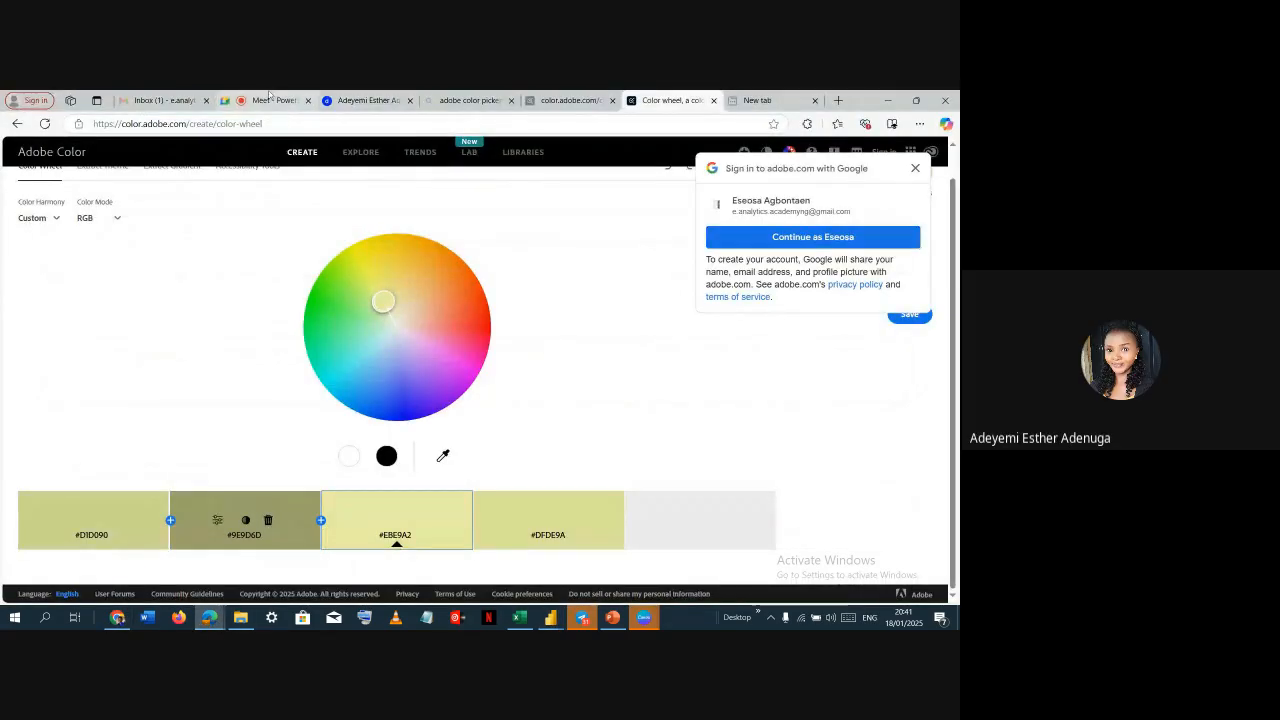
{"action": "left_click", "coordinate": [268, 99]}
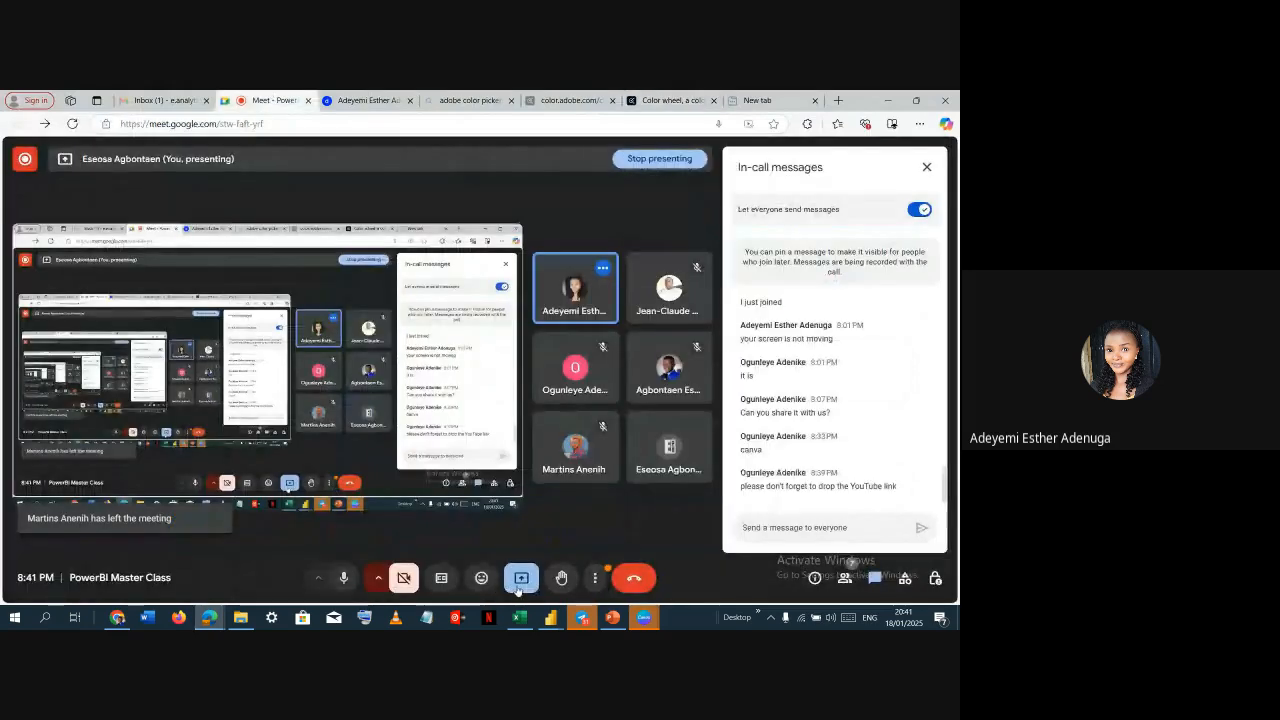
{"action": "left_click", "coordinate": [521, 578]}
{"action": "left_click", "coordinate": [539, 533]}
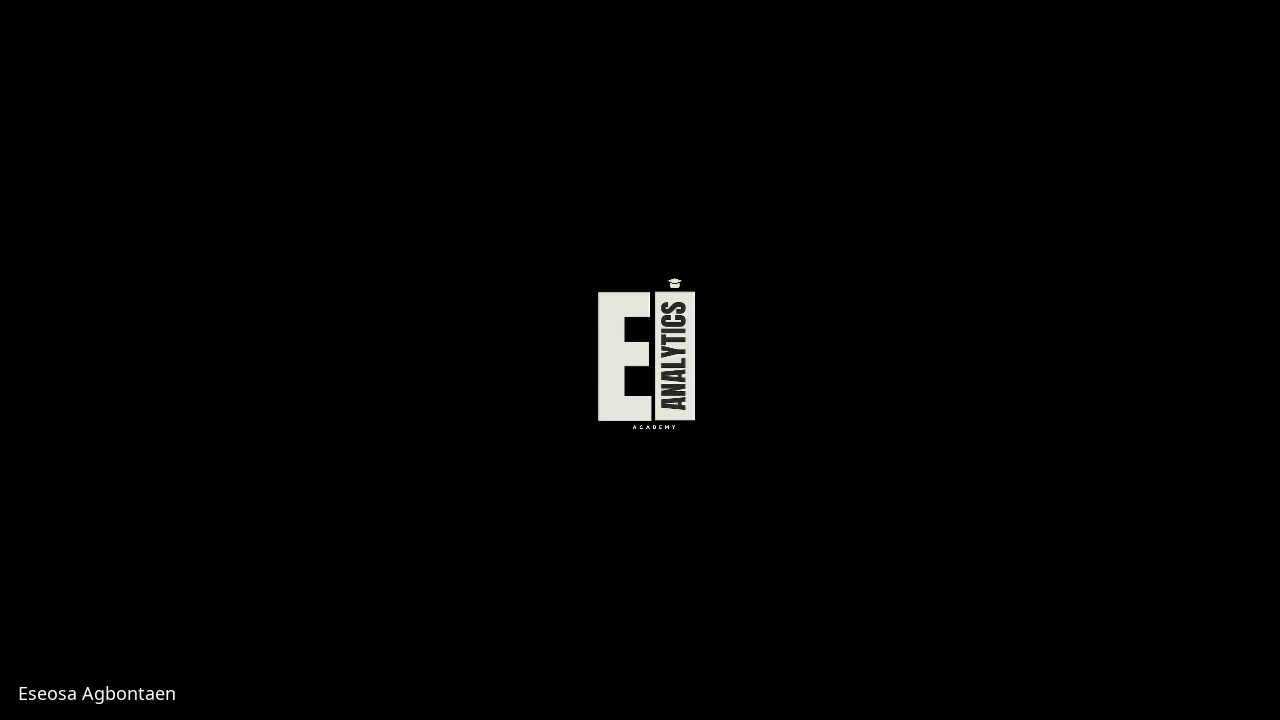
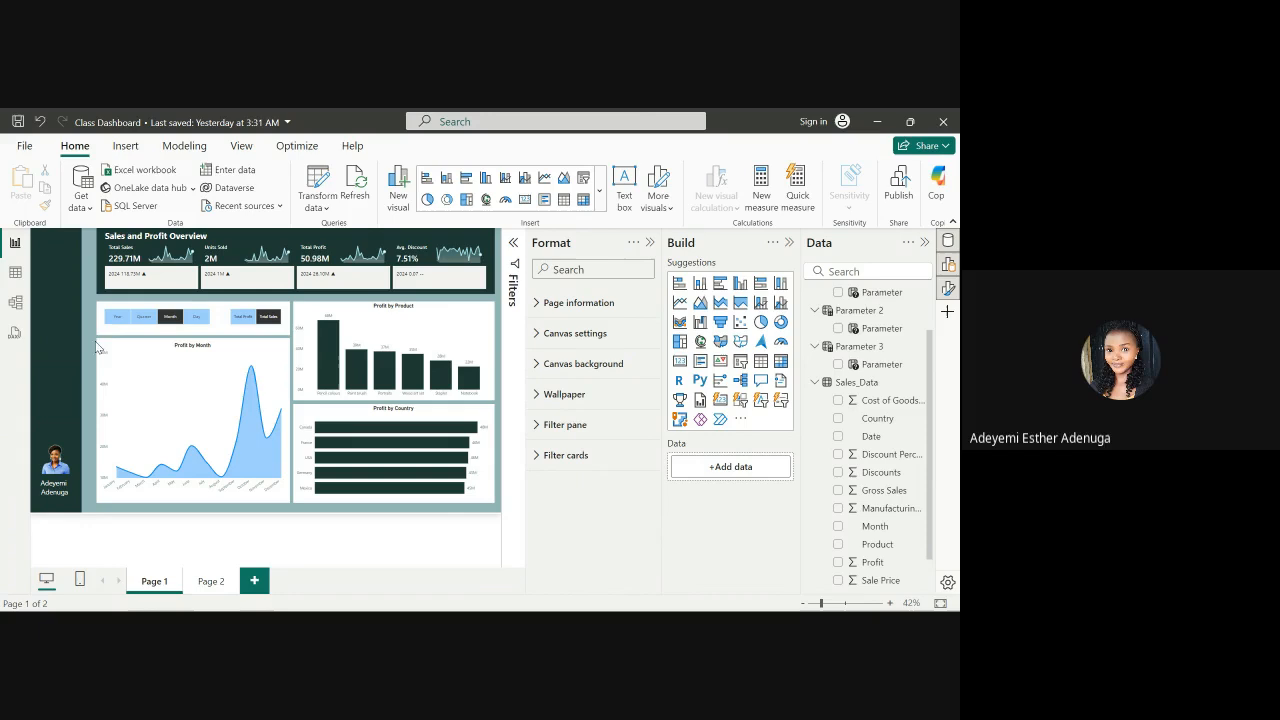
Convert the period slicer above the Profit by Month chart into a Tile slicer visual
{"action": "left_click", "coordinate": [172, 318]}
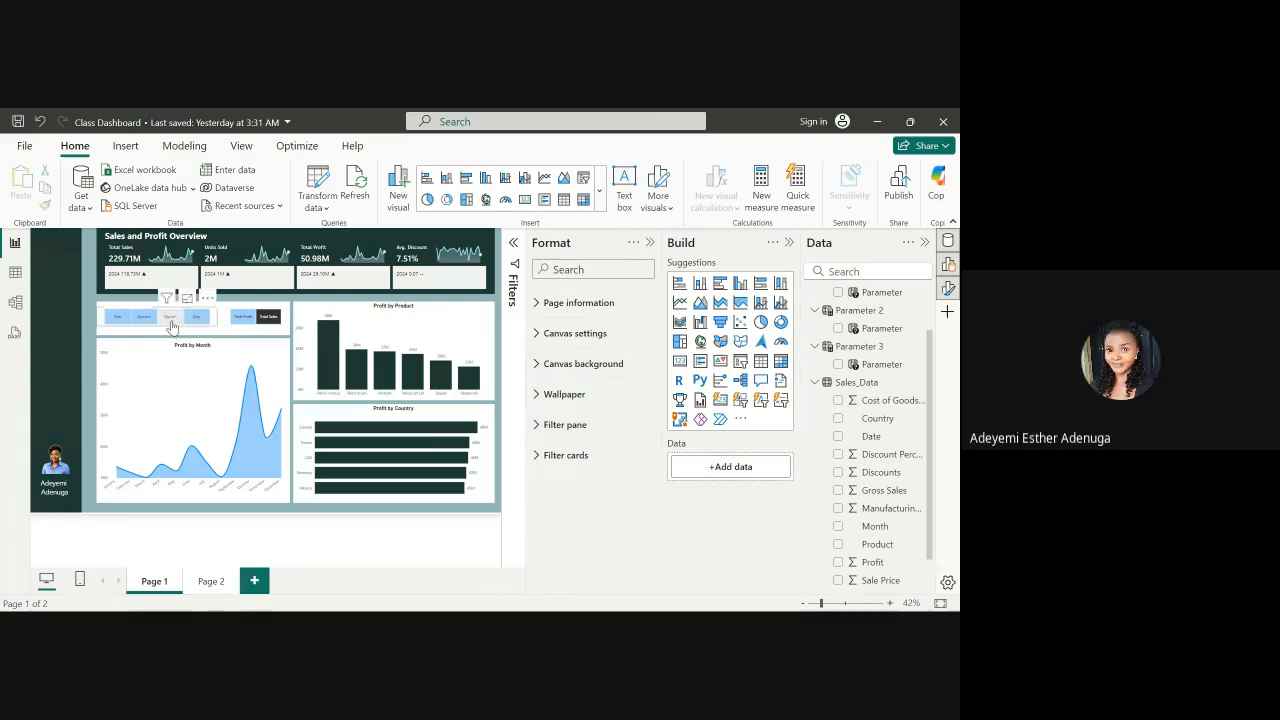
{"action": "left_click", "coordinate": [172, 317]}
{"action": "left_click", "coordinate": [172, 318]}
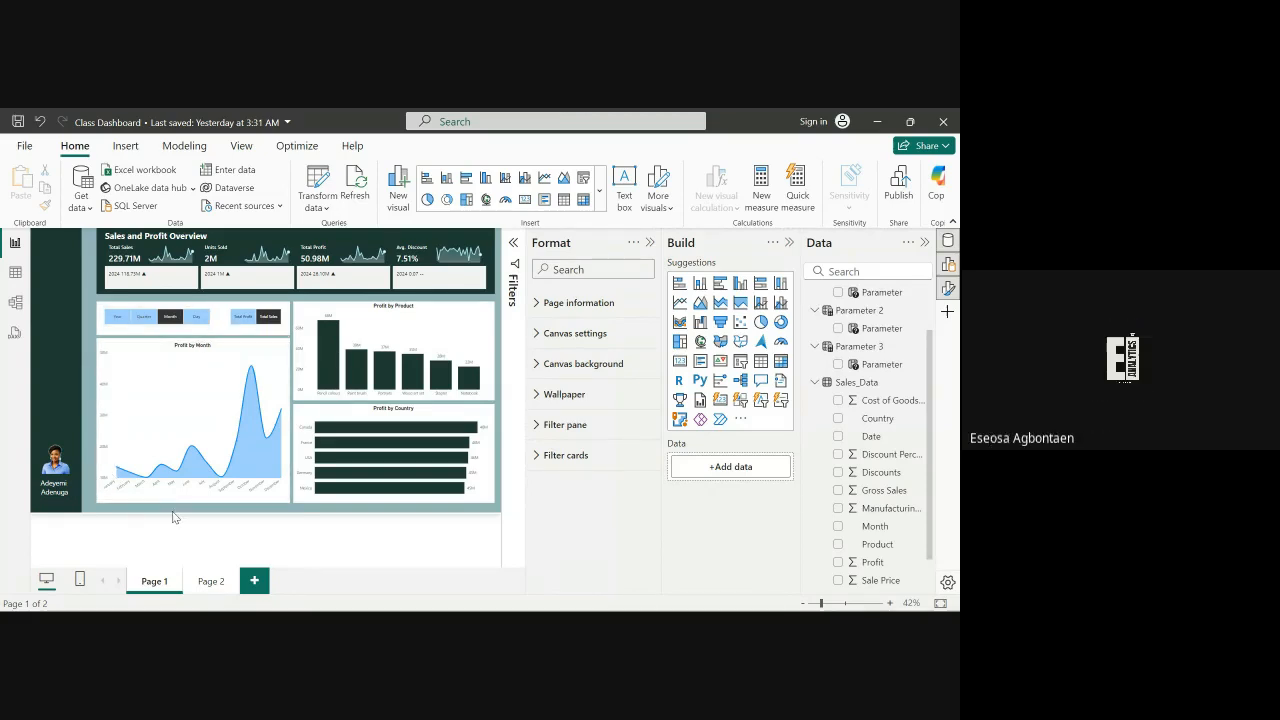
{"action": "left_click", "coordinate": [163, 320]}
{"action": "left_click", "coordinate": [170, 317]}
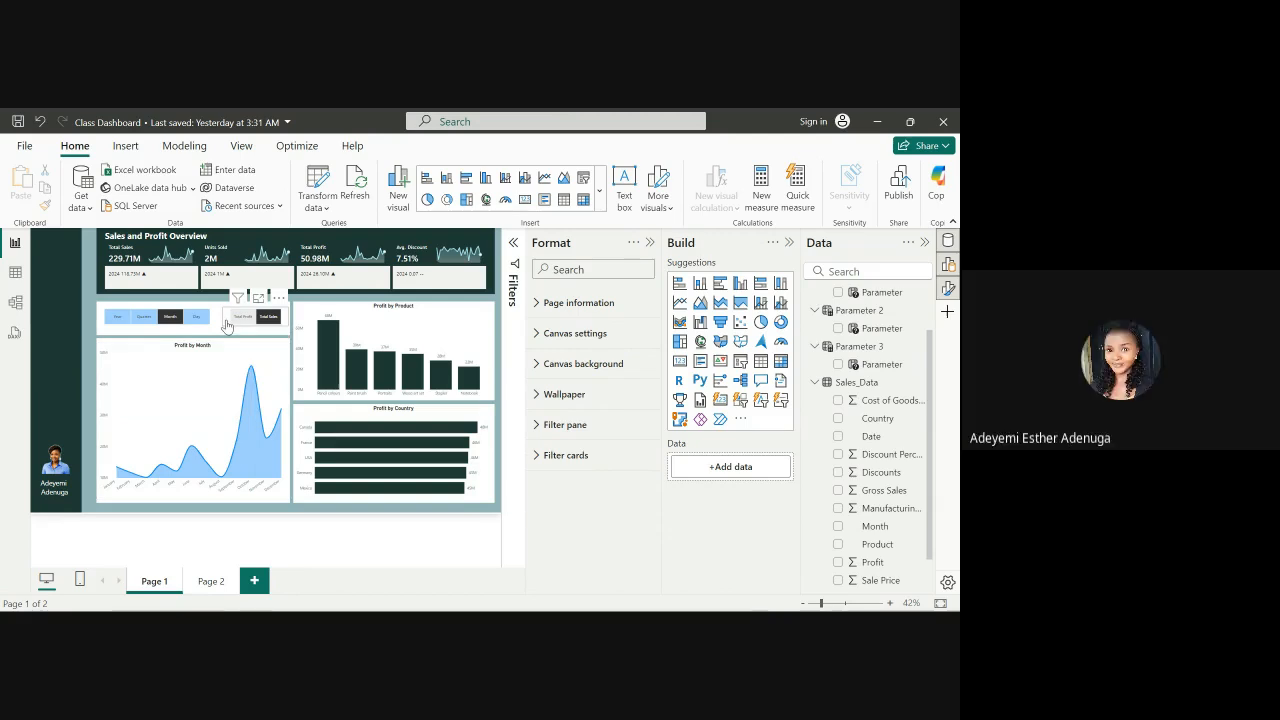
{"action": "left_click", "coordinate": [226, 323]}
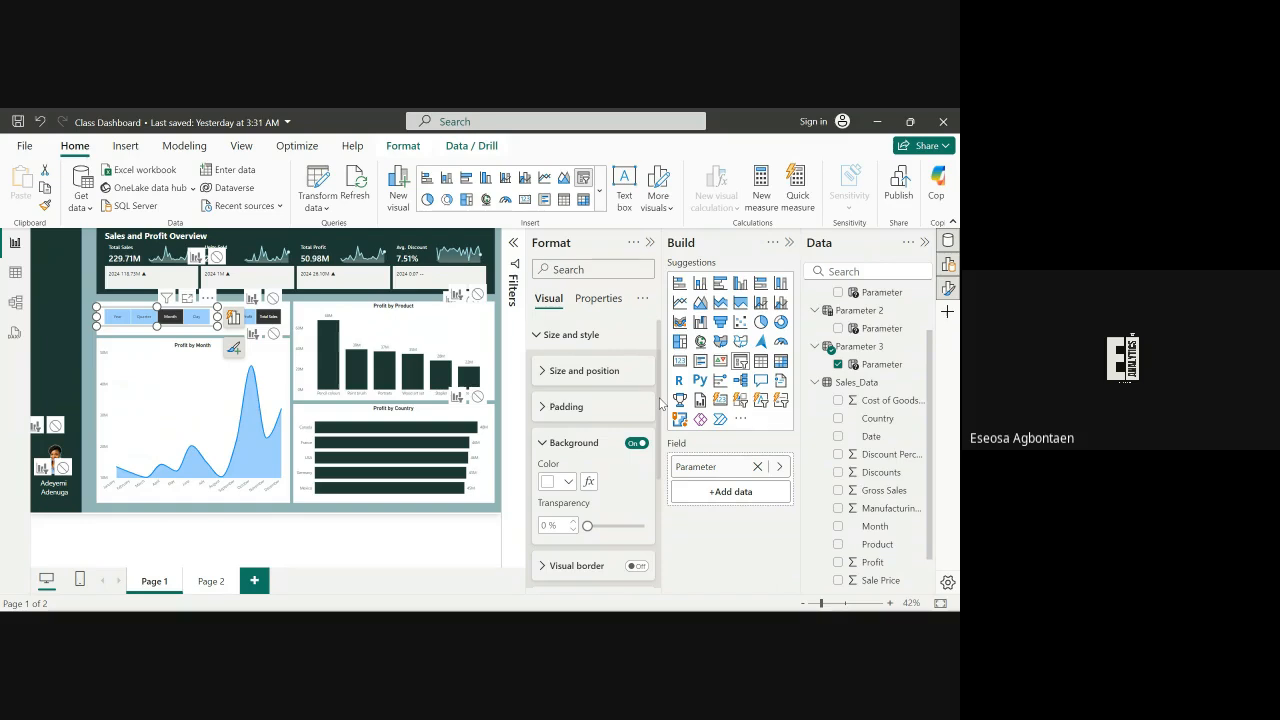
{"action": "left_click_drag", "start_coordinate": [660, 398], "coordinate": [661, 512]}
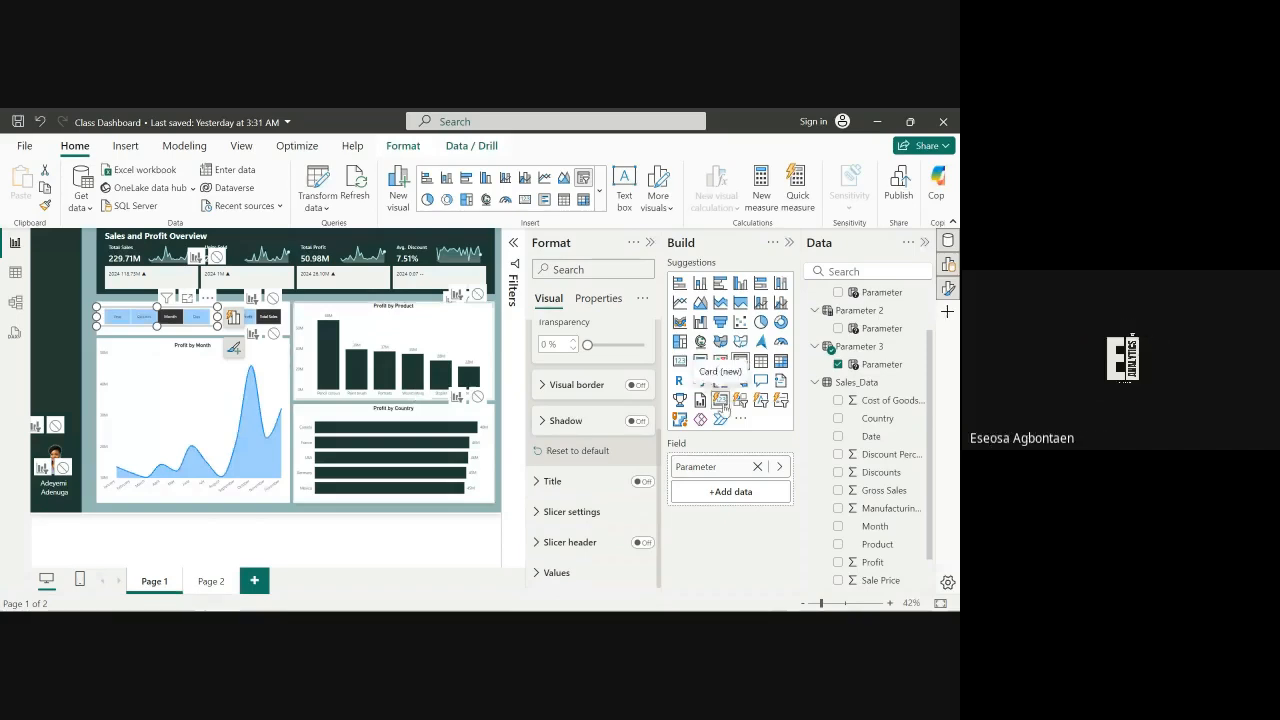
{"action": "left_click", "coordinate": [721, 401]}
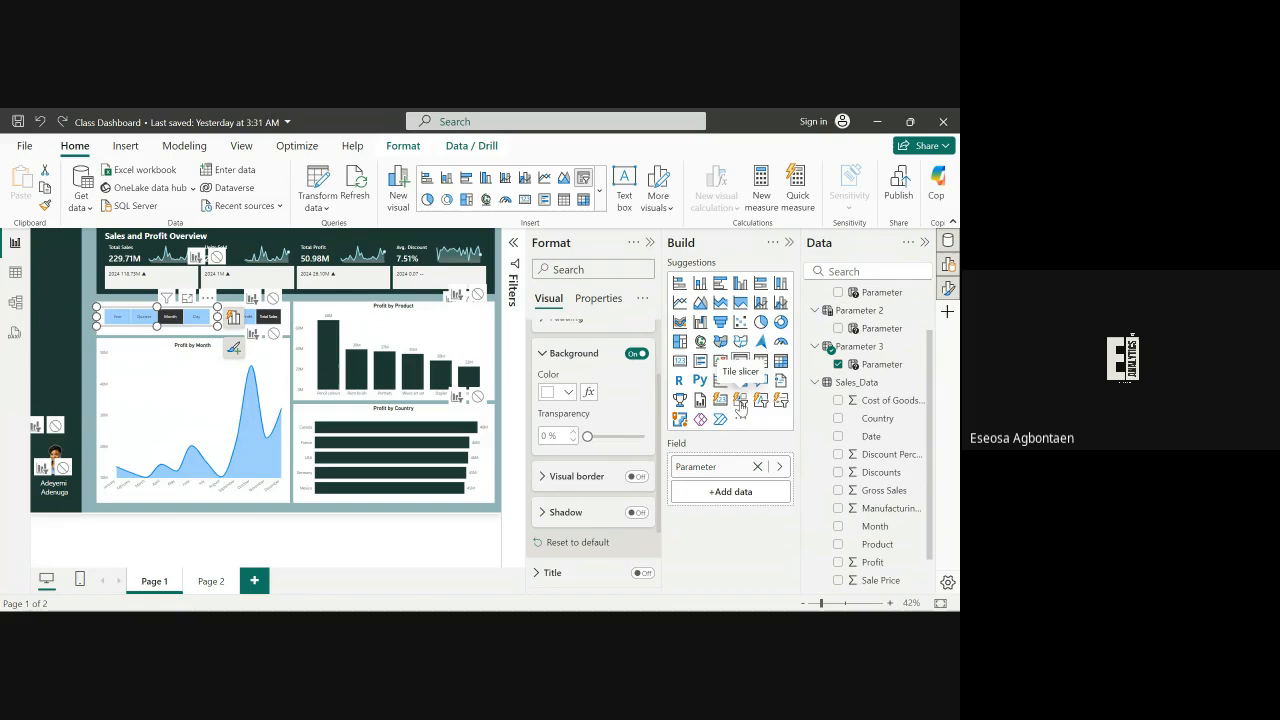
{"action": "left_click", "coordinate": [740, 401]}
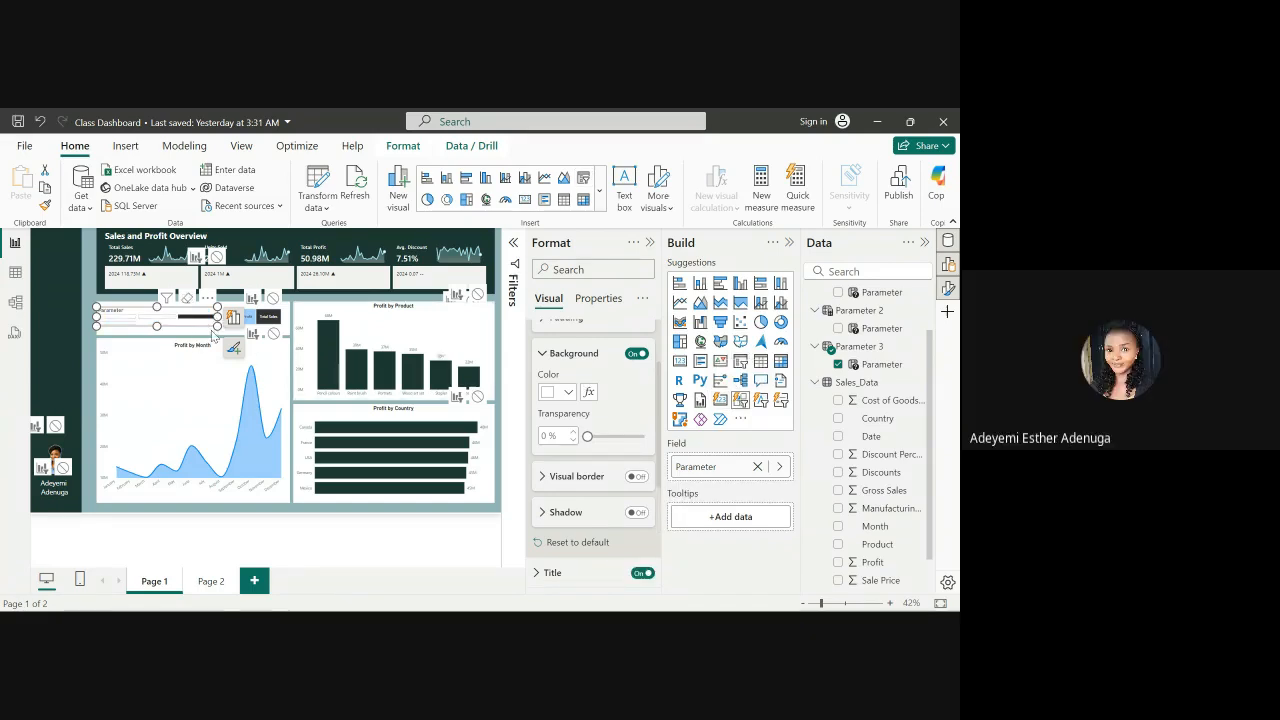
Enlarge the tile slicer and set its layout to show 4 columns
{"action": "left_click_drag", "start_coordinate": [216, 326], "coordinate": [248, 352]}
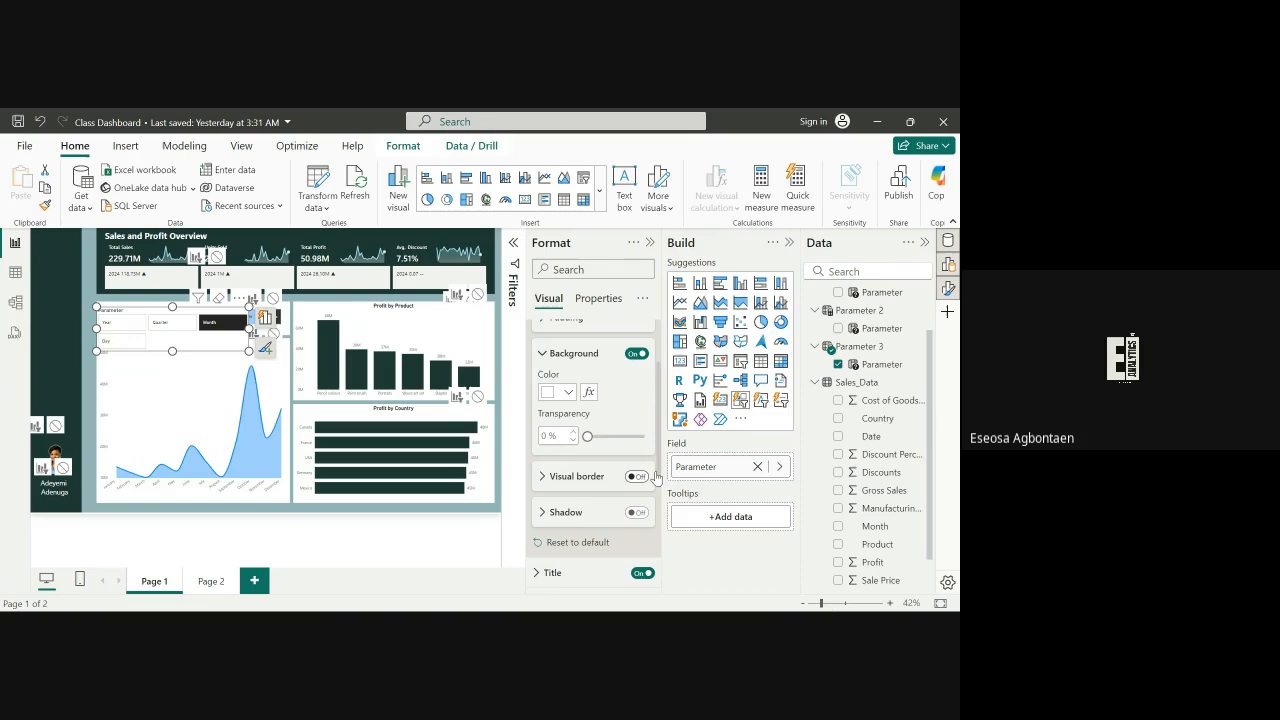
{"action": "scroll", "coordinate": [645, 471], "scroll_direction": "up", "scroll_amount": 2}
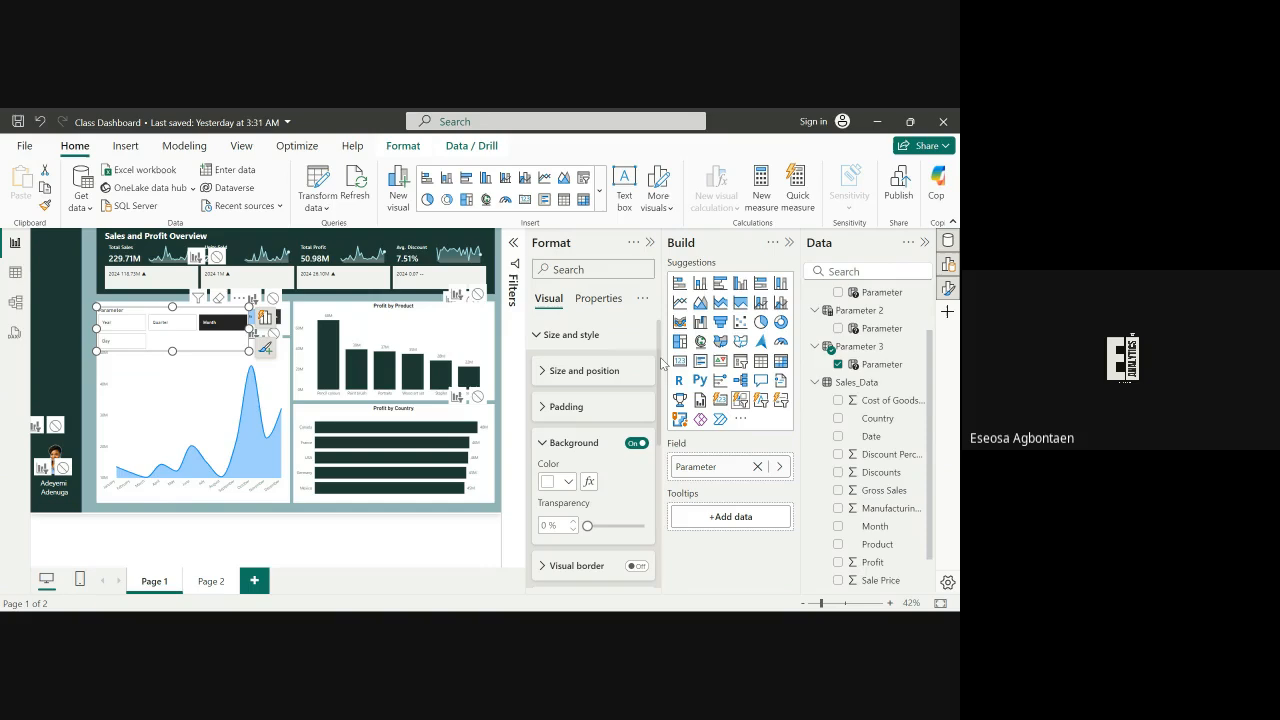
{"action": "scroll", "coordinate": [662, 422], "scroll_direction": "down", "scroll_amount": 3}
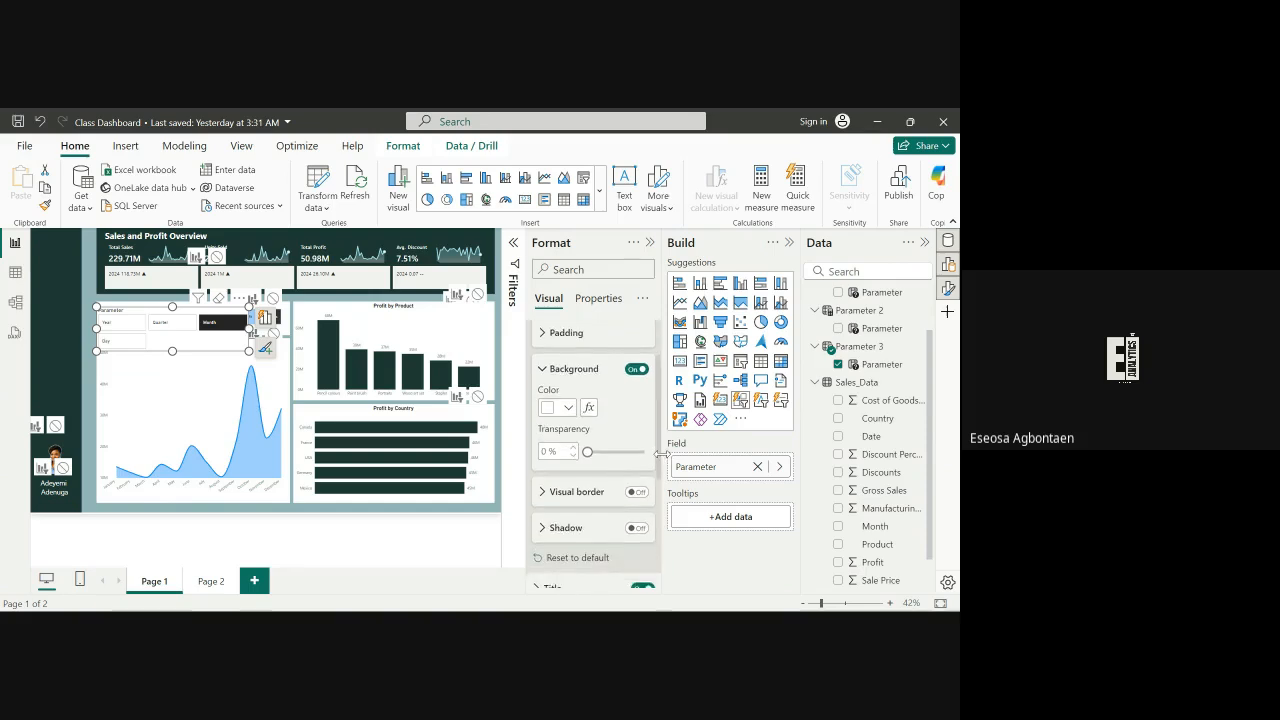
{"action": "scroll", "coordinate": [662, 520], "scroll_direction": "down", "scroll_amount": 2}
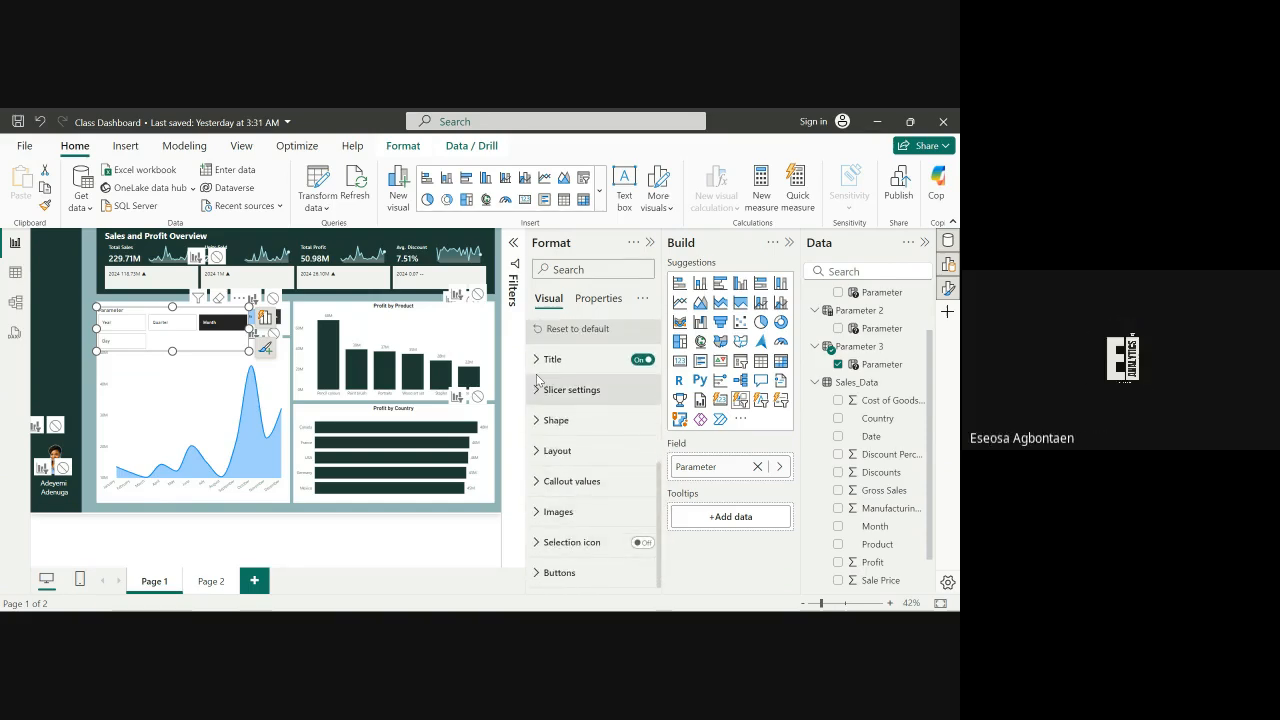
{"action": "left_click", "coordinate": [536, 395]}
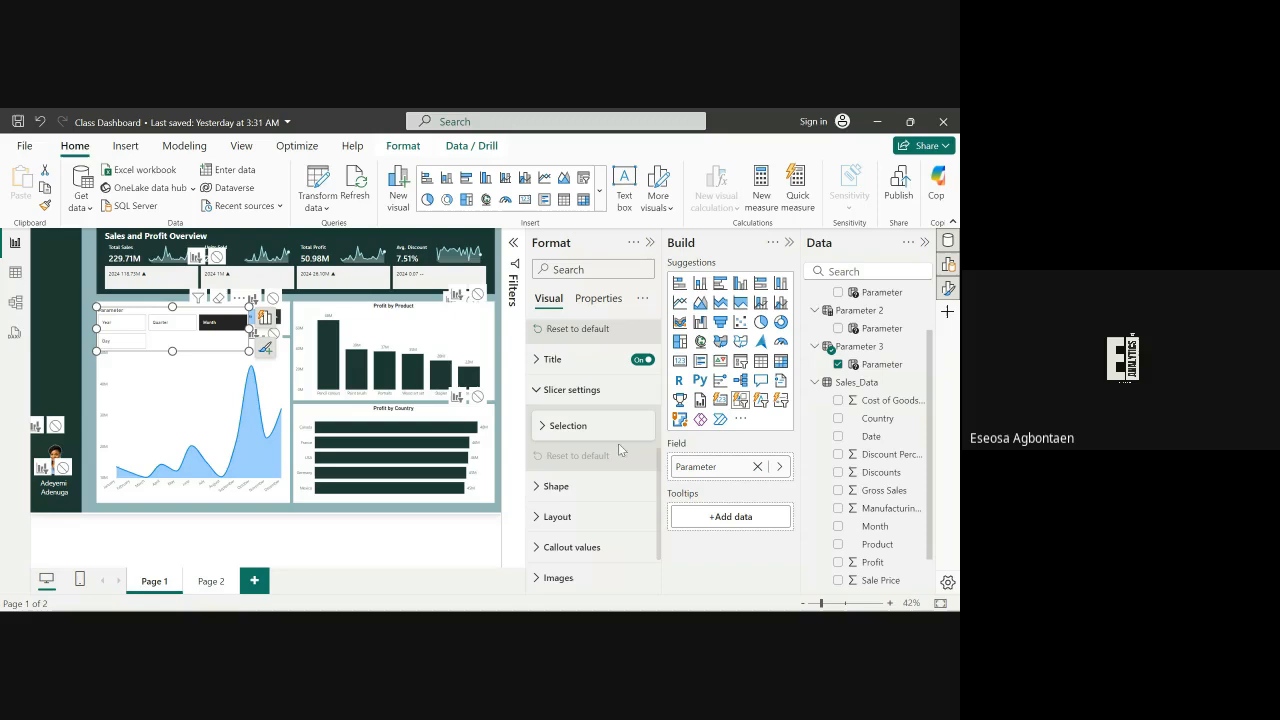
{"action": "left_click", "coordinate": [534, 517]}
{"action": "scroll", "coordinate": [653, 536], "scroll_direction": "down", "scroll_amount": 3}
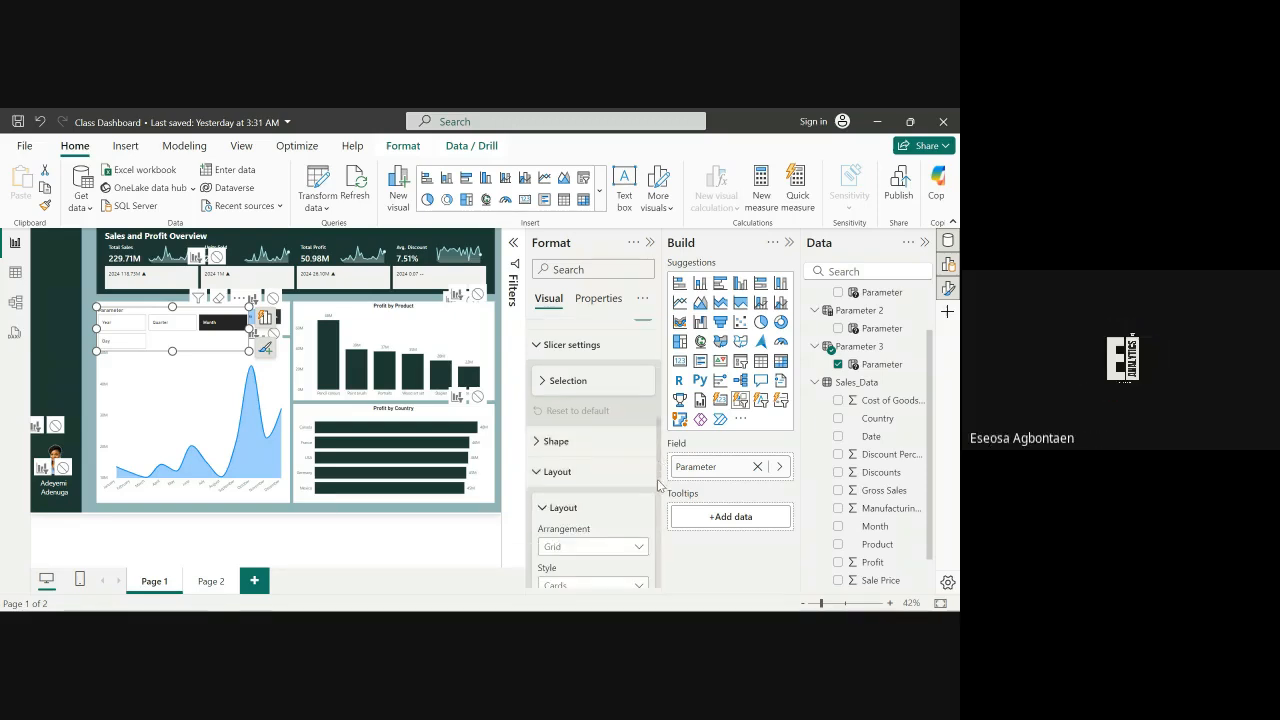
{"action": "scroll", "coordinate": [653, 536], "scroll_direction": "up", "scroll_amount": 1}
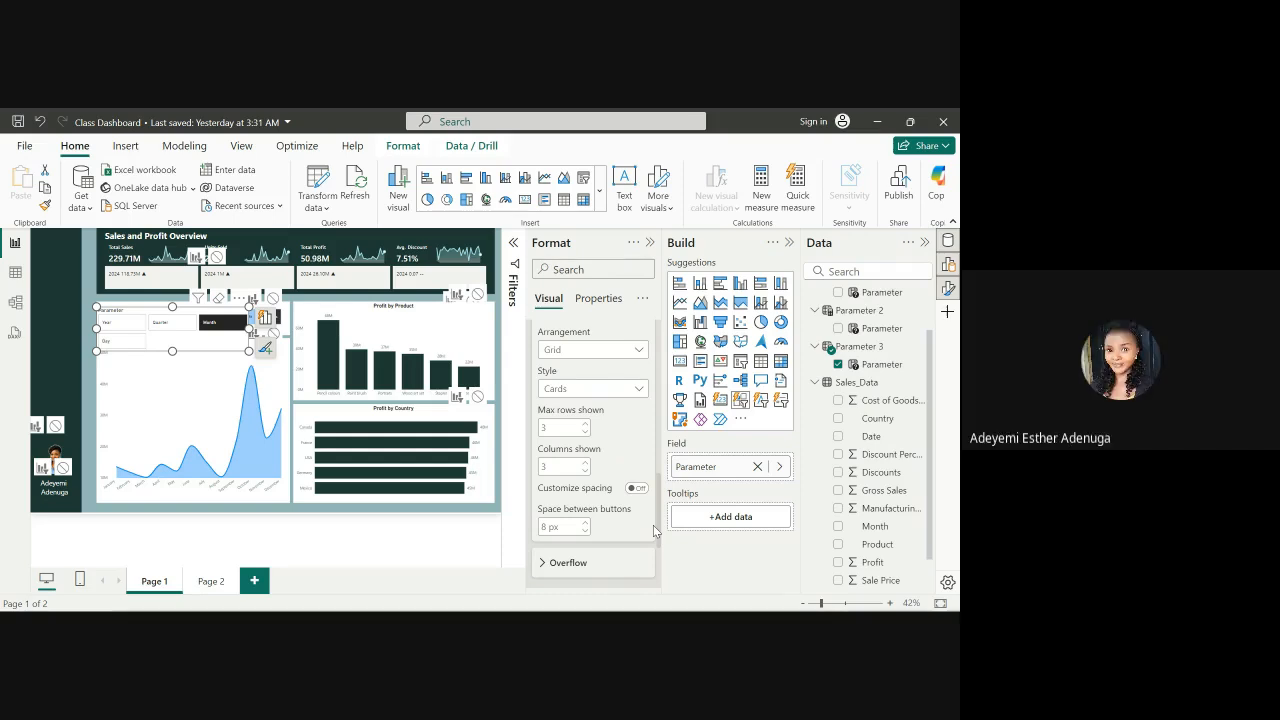
{"action": "left_click", "coordinate": [585, 463]}
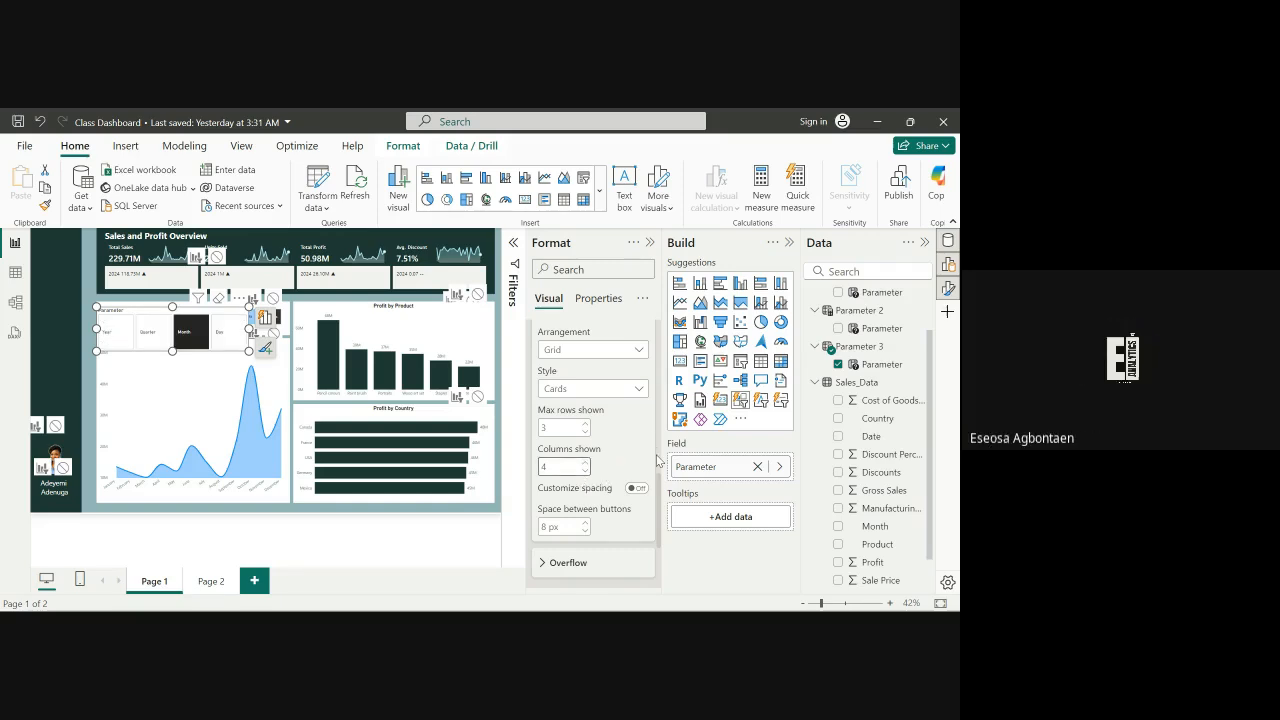
Open the tile slicer's callout values settings to review them
{"action": "left_click_drag", "start_coordinate": [658, 489], "coordinate": [659, 573]}
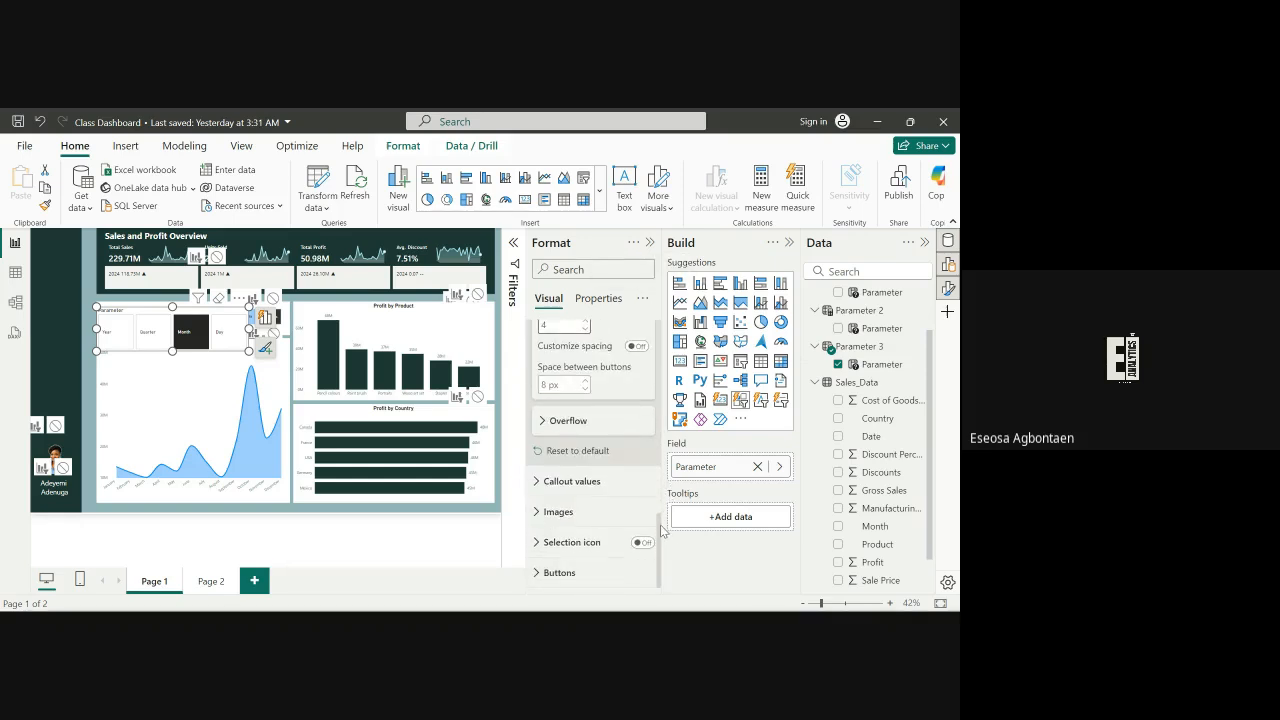
{"action": "left_click", "coordinate": [540, 482]}
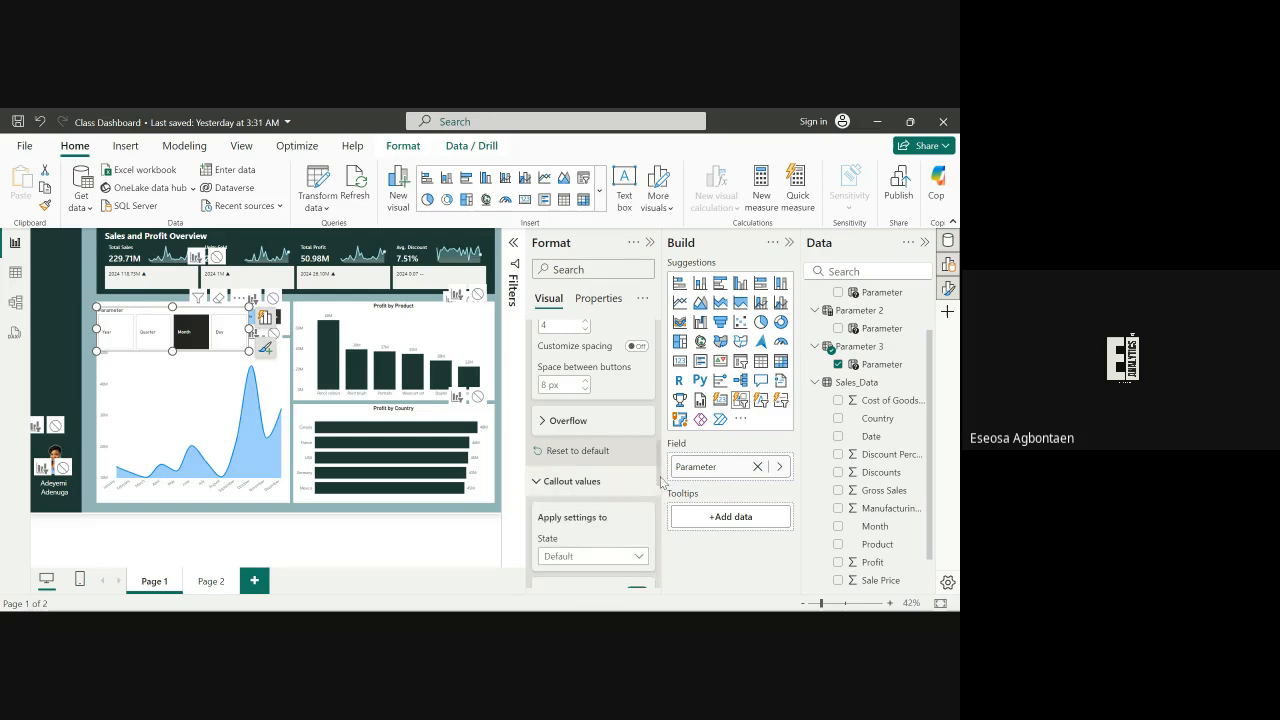
{"action": "scroll", "coordinate": [655, 470], "scroll_direction": "down", "scroll_amount": 6}
{"action": "scroll", "coordinate": [650, 460], "scroll_direction": "up", "scroll_amount": 5}
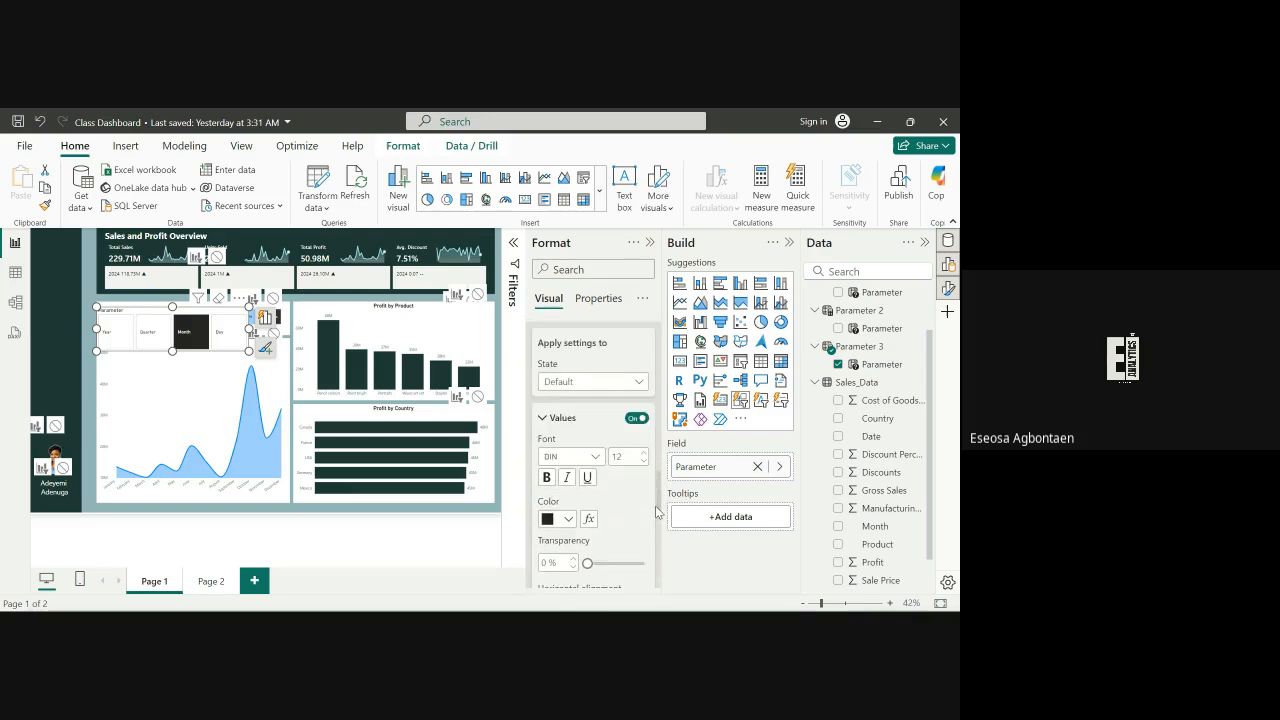
{"action": "scroll", "coordinate": [650, 455], "scroll_direction": "up", "scroll_amount": 10}
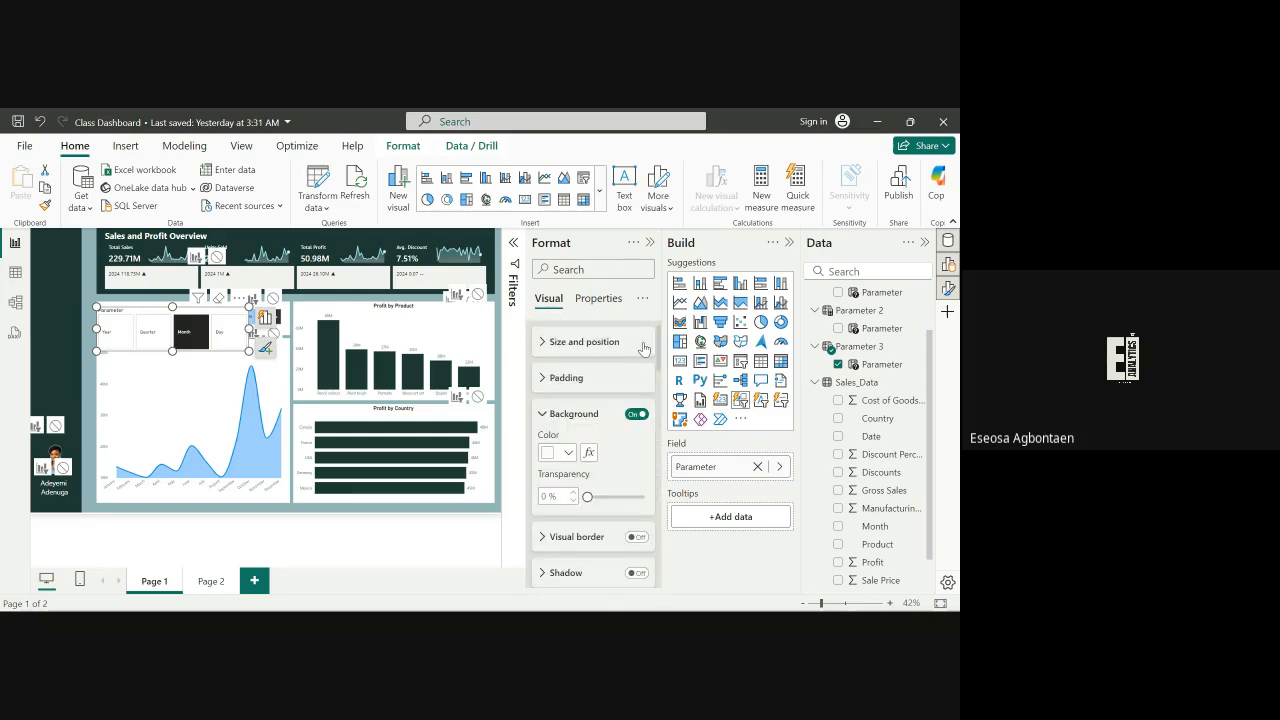
Turn the slicer's header icons off and back on
{"action": "left_click", "coordinate": [598, 300]}
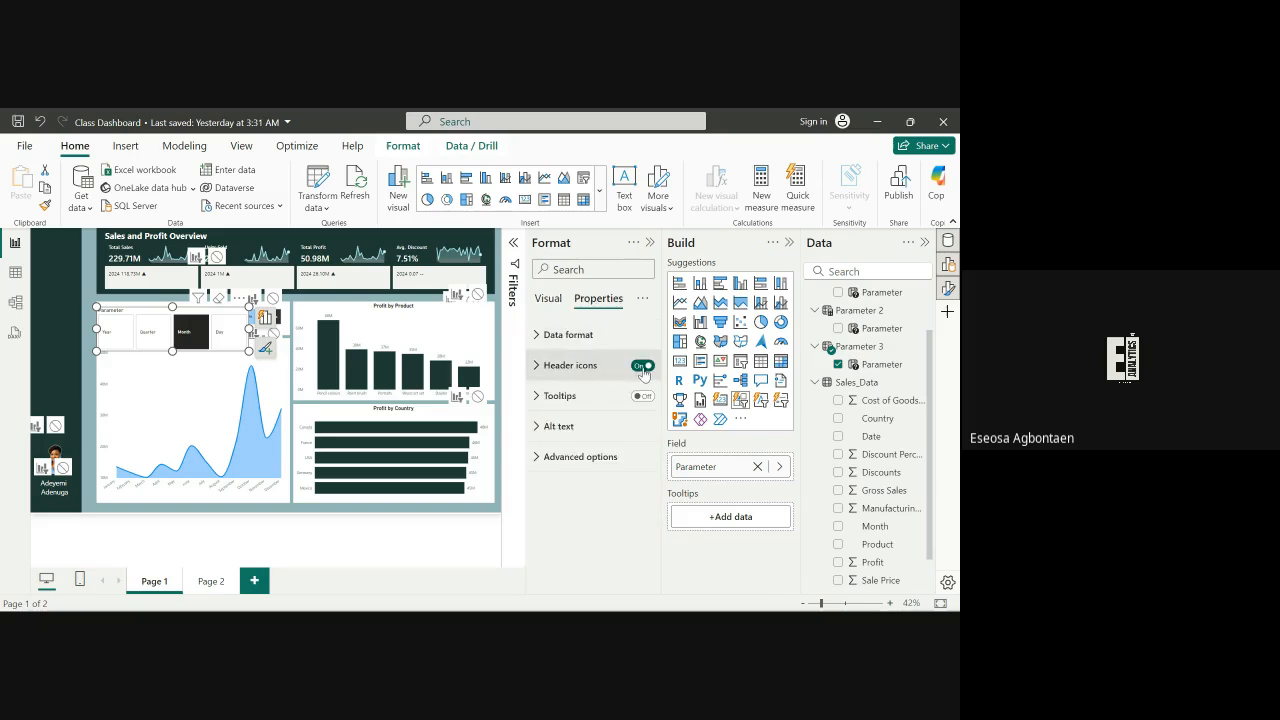
{"action": "left_click", "coordinate": [641, 366]}
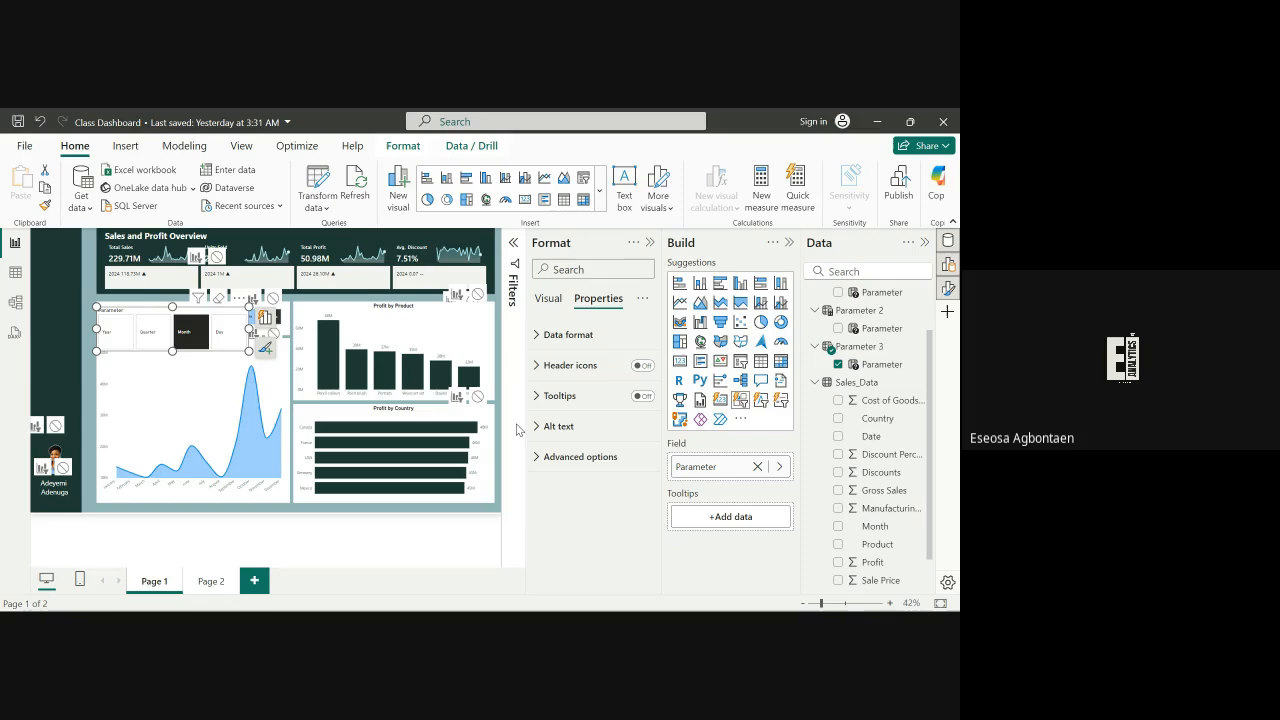
{"action": "left_click", "coordinate": [641, 366]}
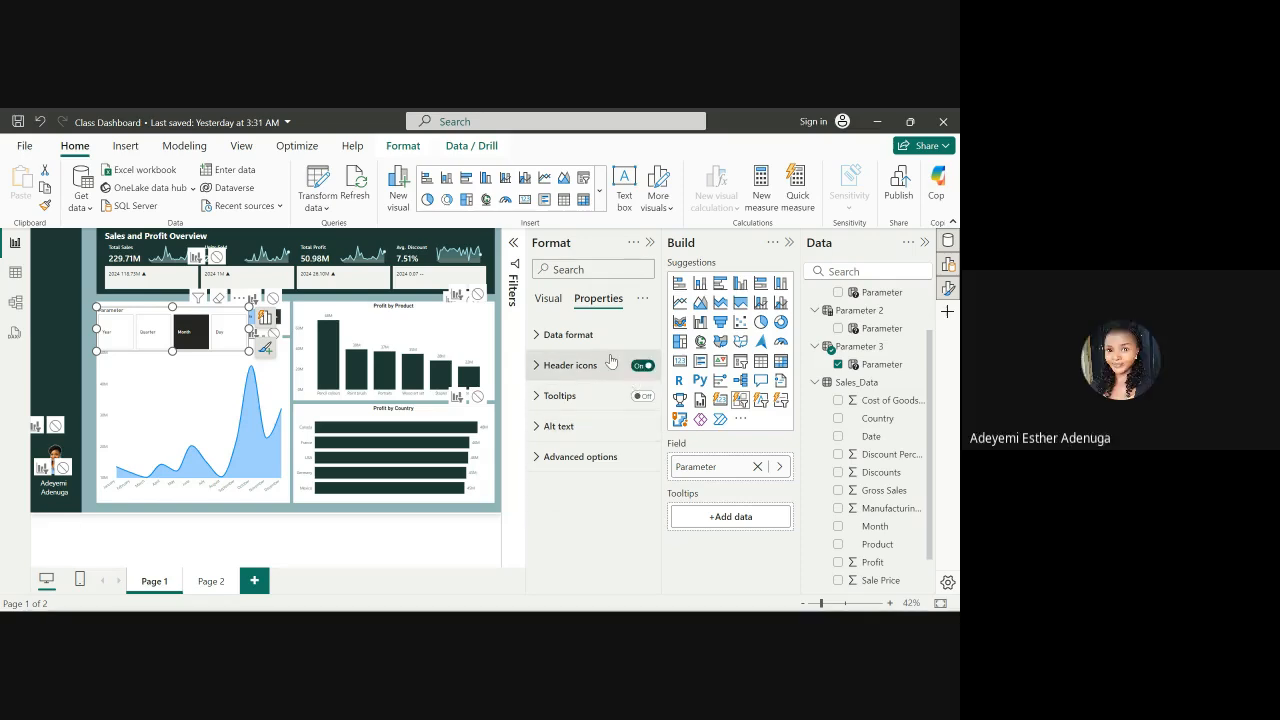
{"action": "left_click", "coordinate": [545, 305]}
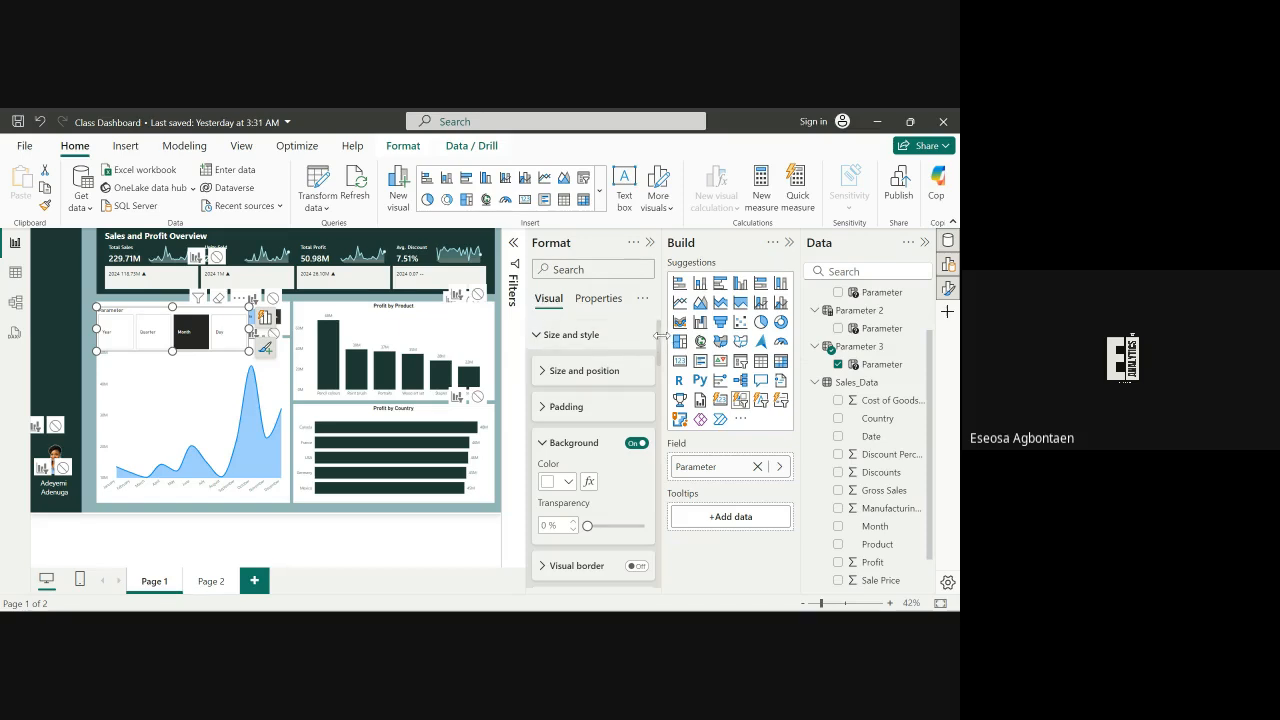
Review the slicer's callout value and layout format options
{"action": "left_click_drag", "start_coordinate": [659, 342], "coordinate": [659, 414]}
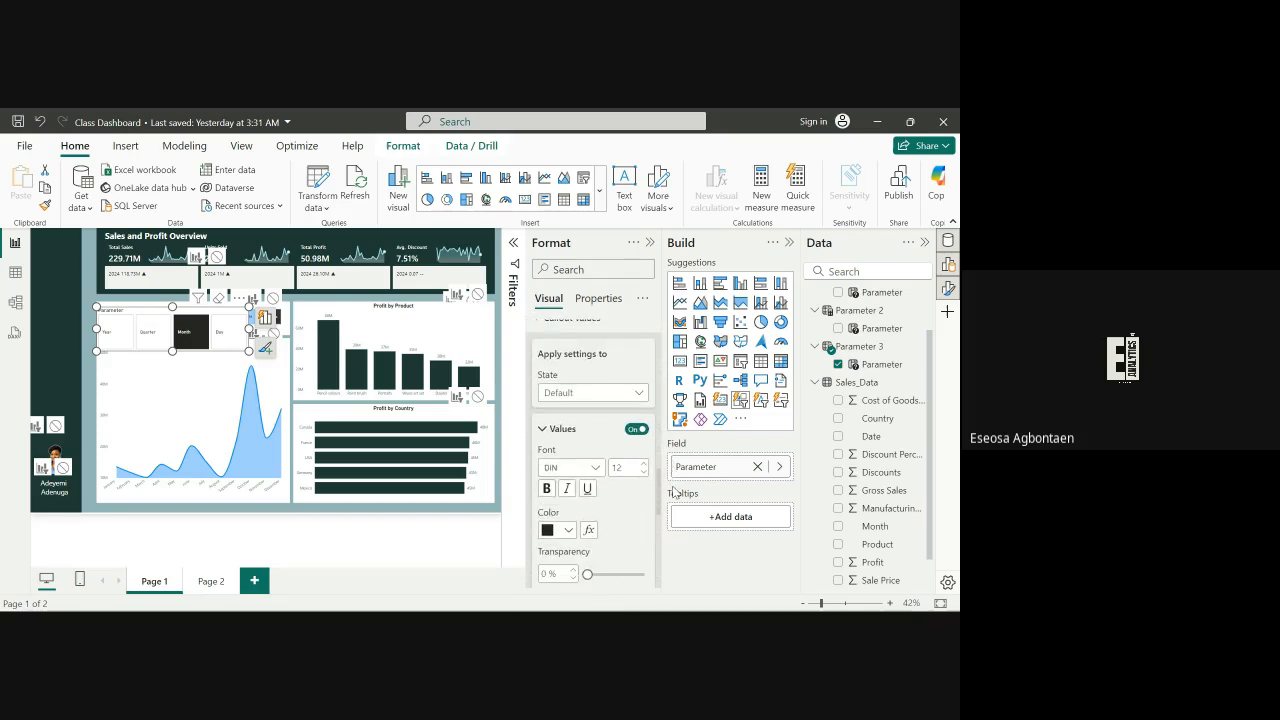
{"action": "left_click_drag", "start_coordinate": [675, 496], "coordinate": [678, 570]}
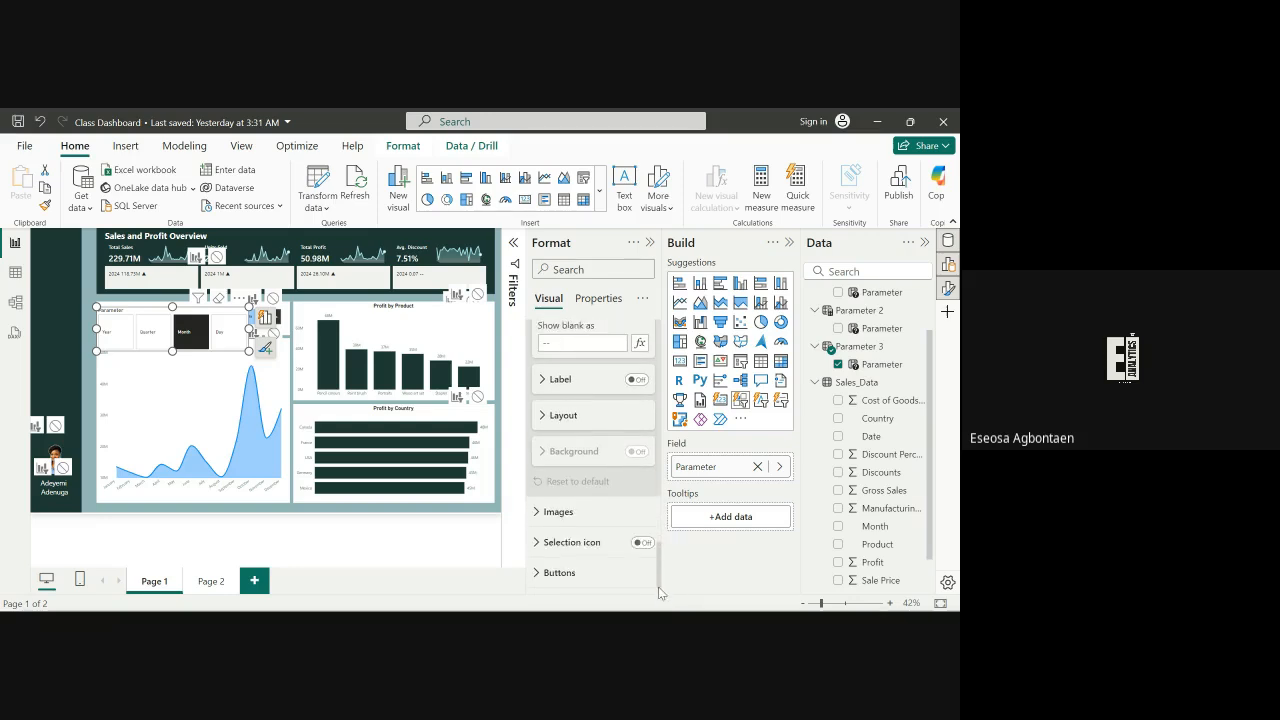
{"action": "left_click_drag", "start_coordinate": [657, 553], "coordinate": [657, 521]}
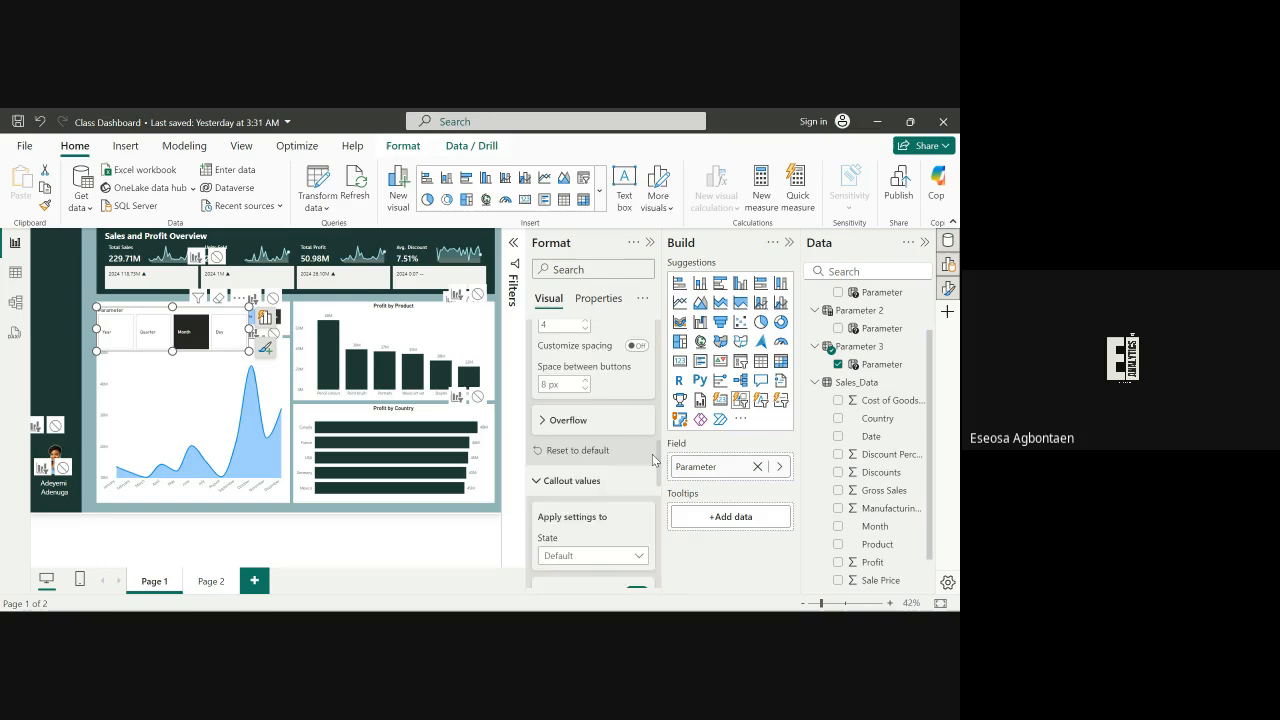
{"action": "left_click_drag", "start_coordinate": [655, 459], "coordinate": [645, 443]}
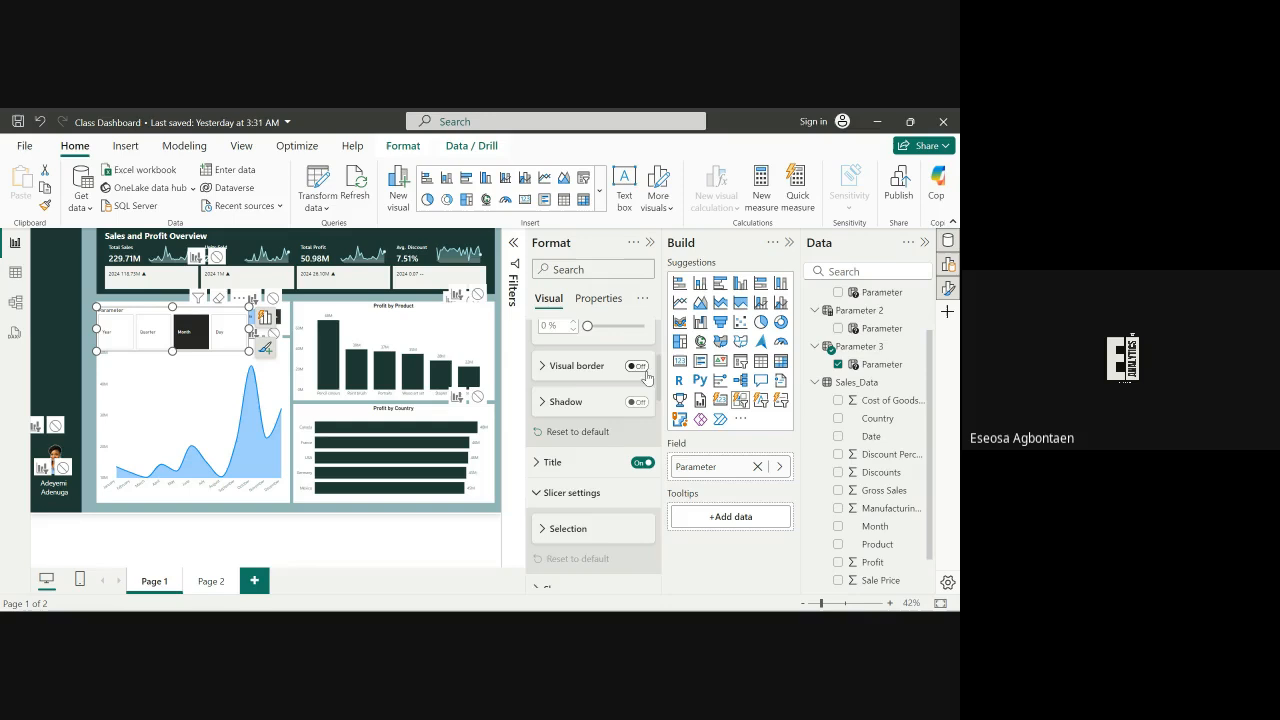
{"action": "left_click_drag", "start_coordinate": [646, 377], "coordinate": [649, 375]}
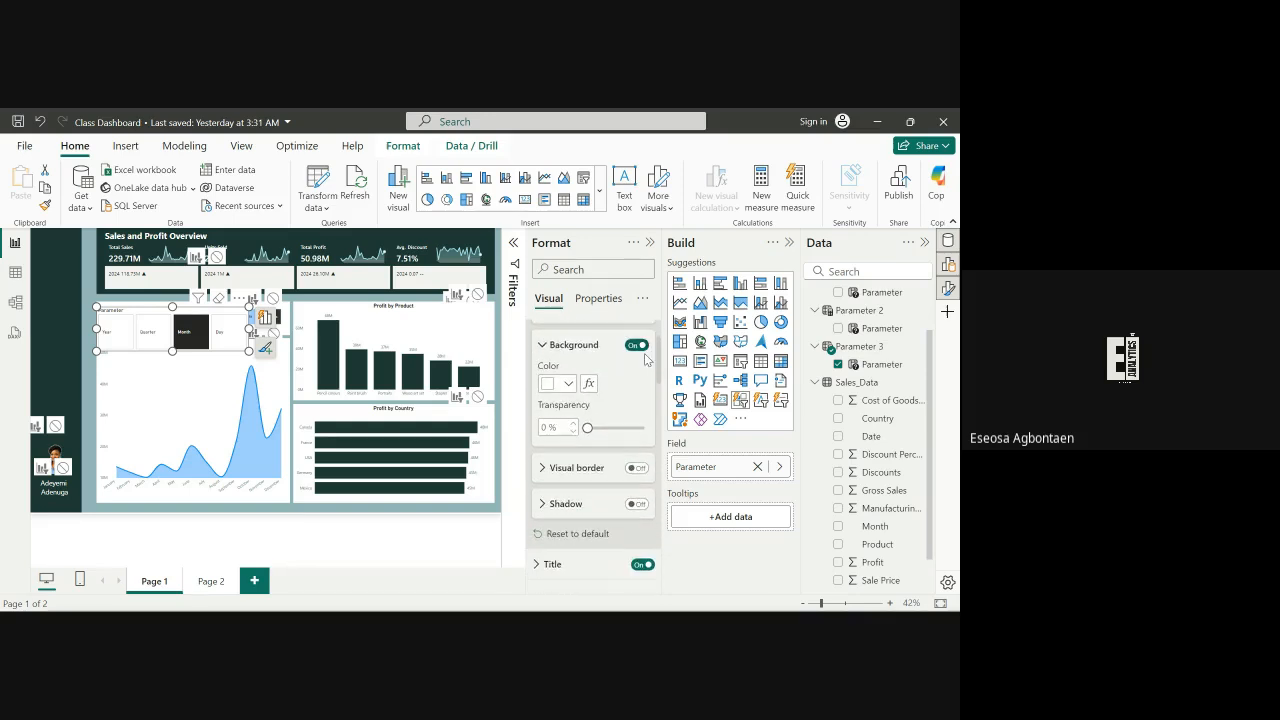
{"action": "scroll", "coordinate": [644, 366], "scroll_direction": "down", "scroll_amount": 3}
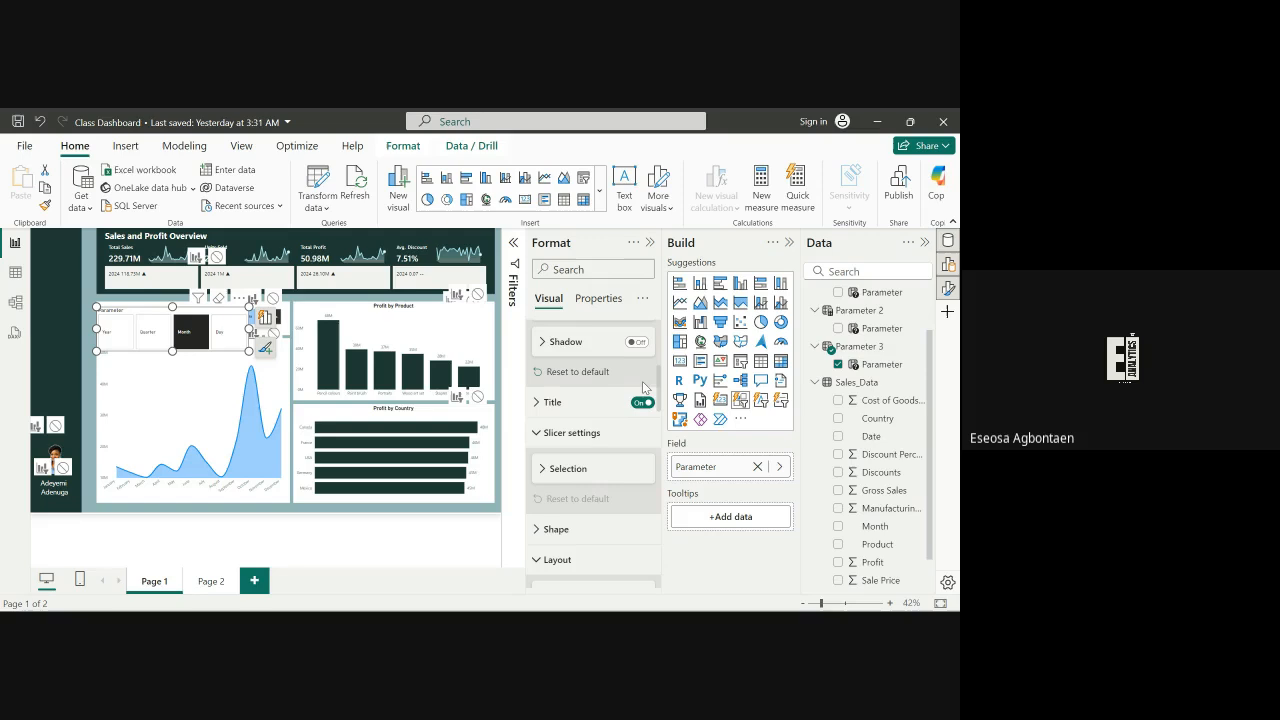
{"action": "left_click_drag", "start_coordinate": [655, 424], "coordinate": [652, 415]}
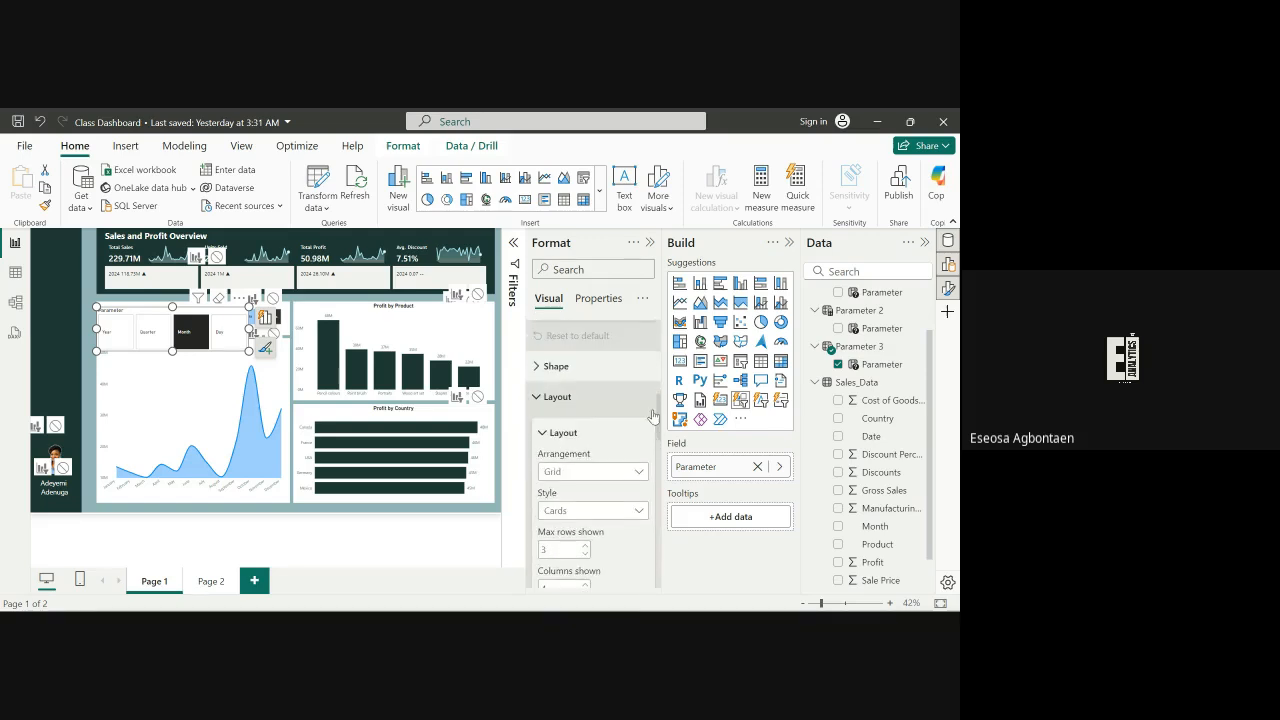
{"action": "left_click_drag", "start_coordinate": [654, 490], "coordinate": [655, 541]}
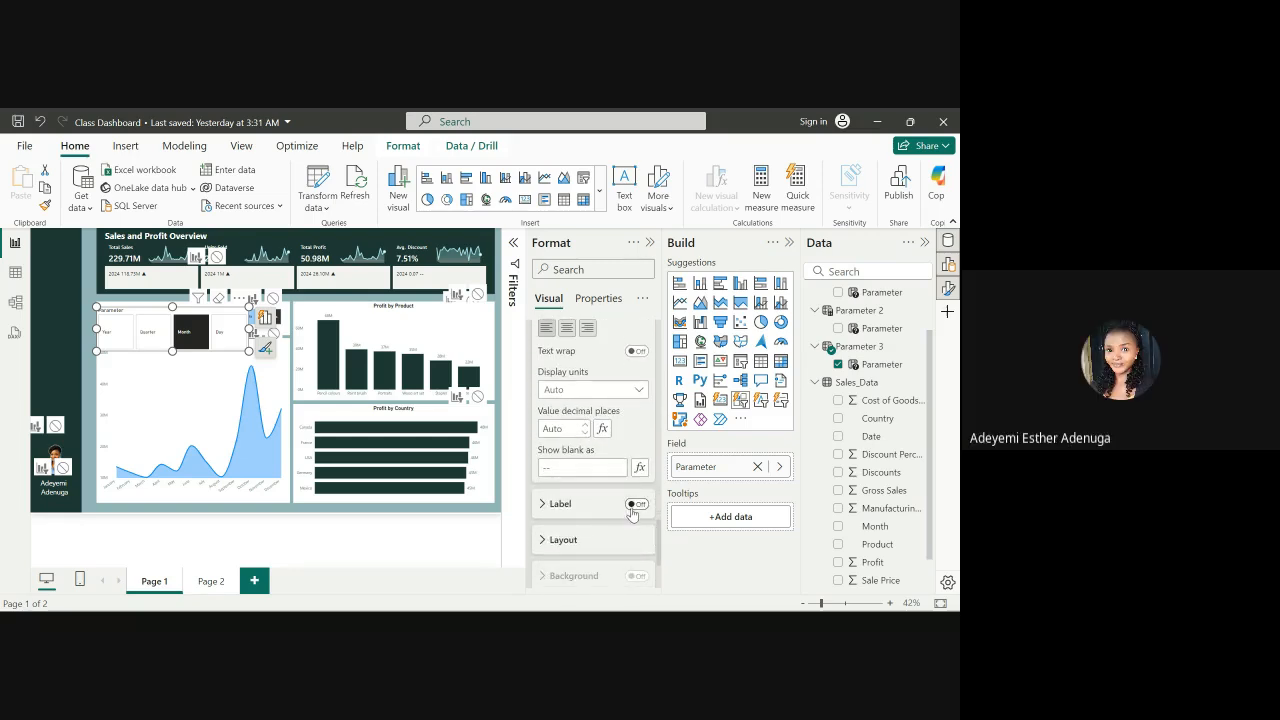
{"action": "left_click", "coordinate": [538, 541]}
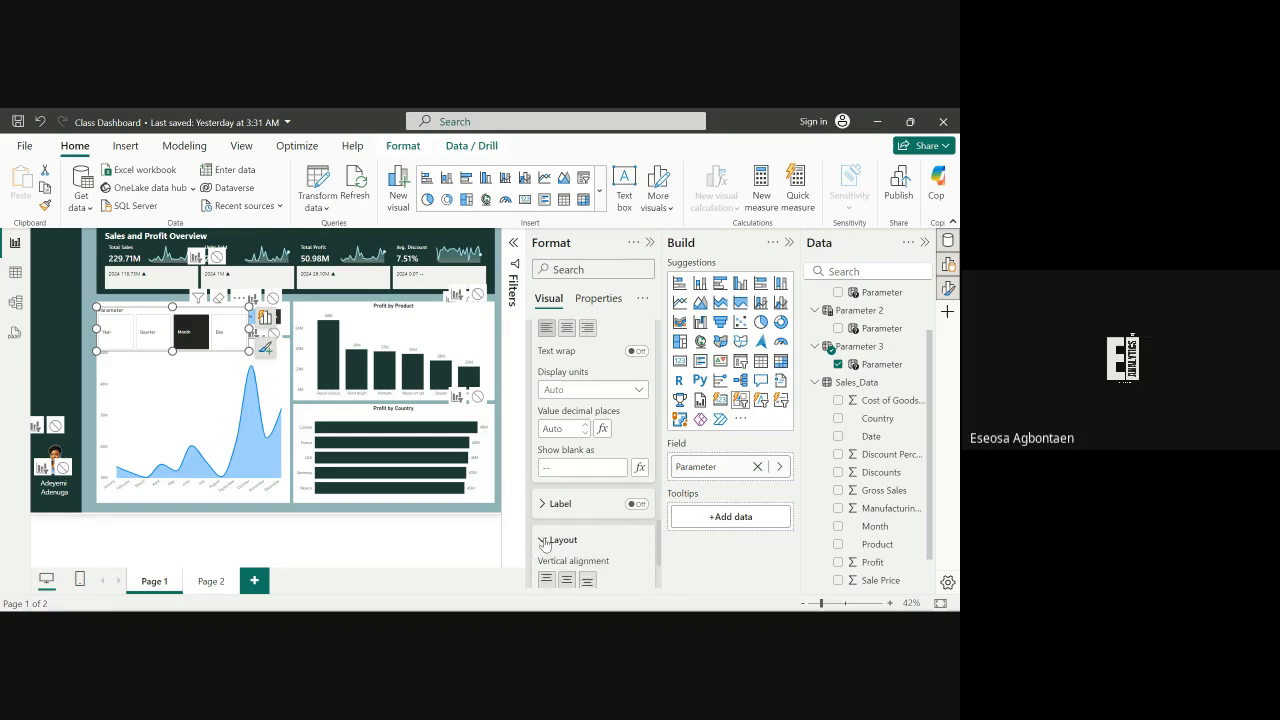
{"action": "left_click_drag", "start_coordinate": [660, 530], "coordinate": [658, 556]}
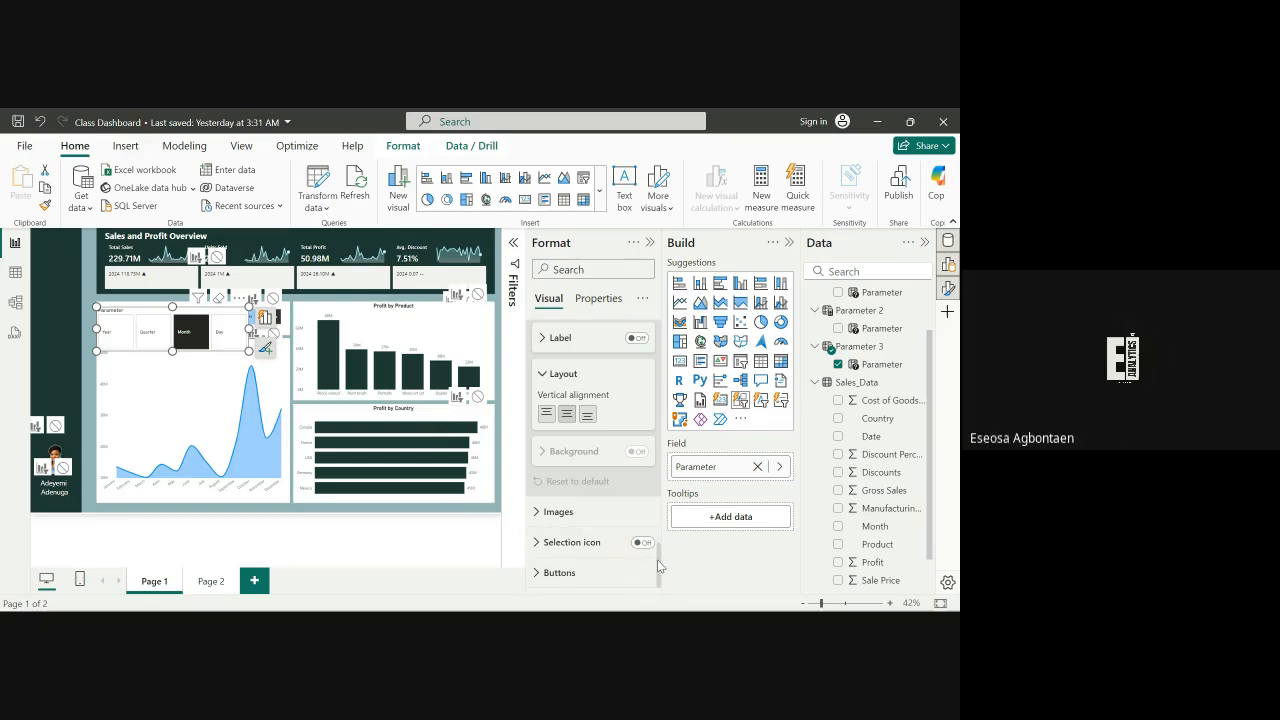
{"action": "left_click_drag", "start_coordinate": [658, 566], "coordinate": [657, 503]}
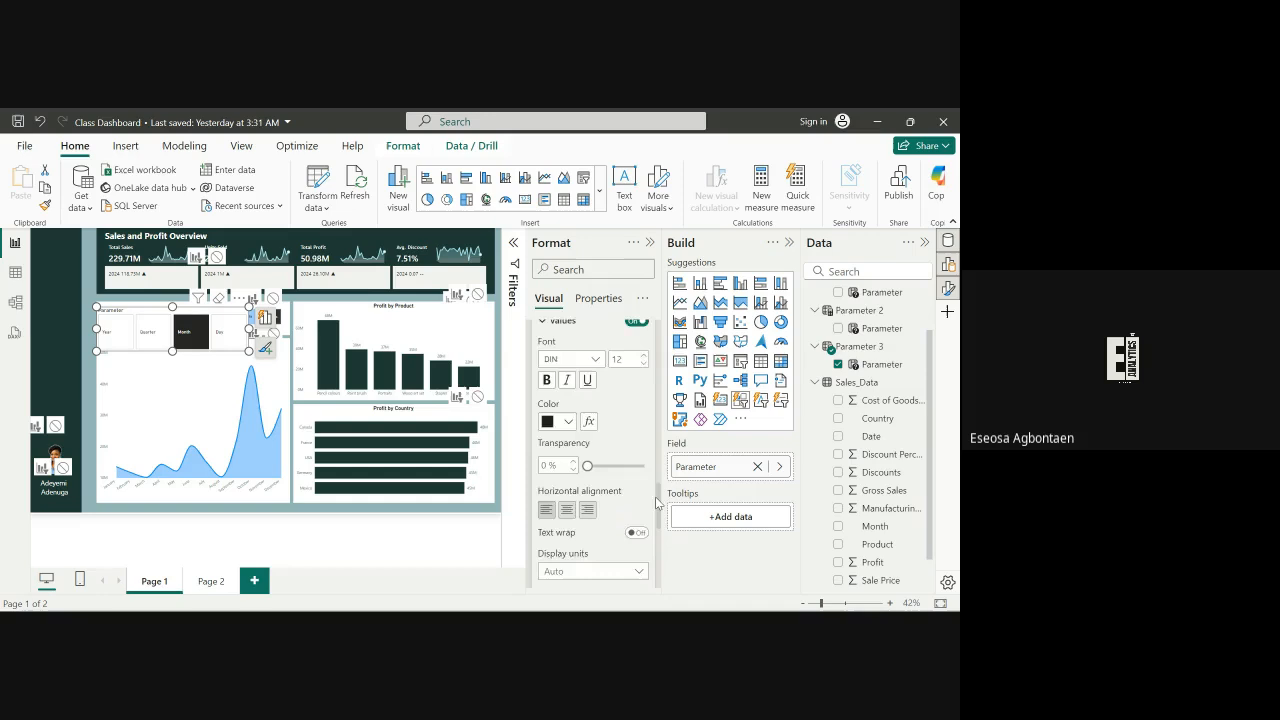
{"action": "scroll", "coordinate": [647, 424], "scroll_direction": "down", "scroll_amount": 5}
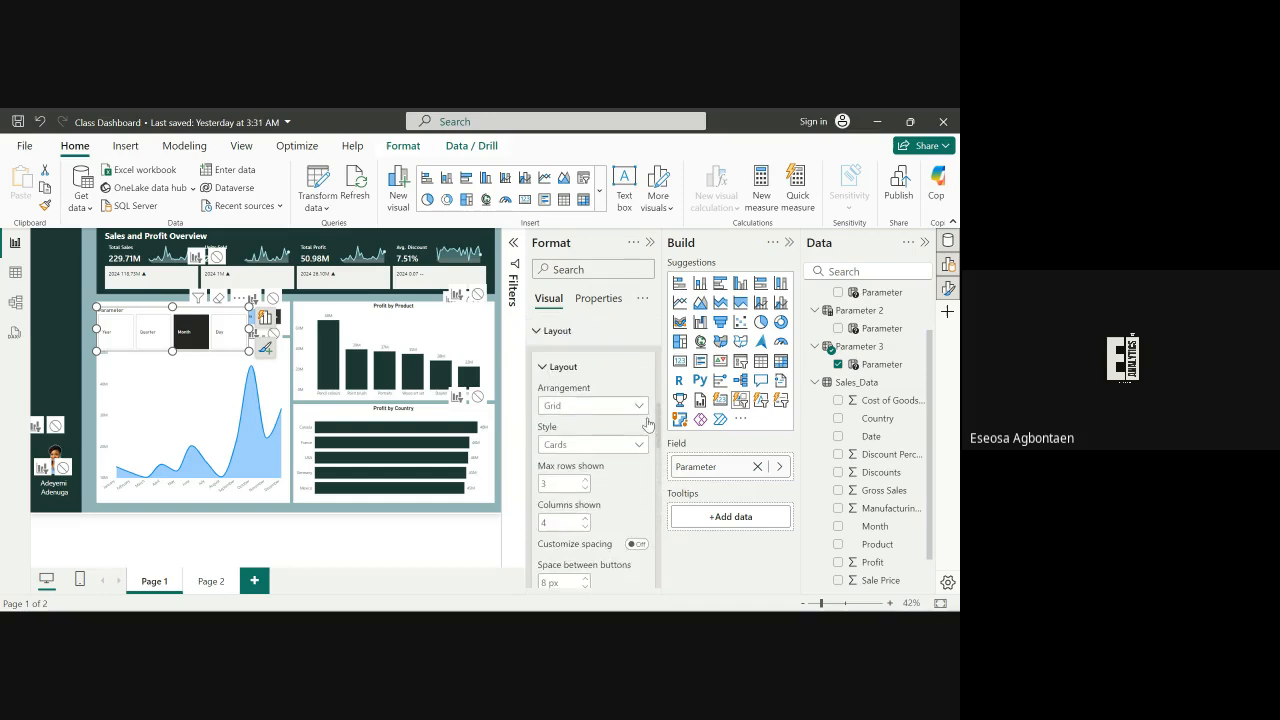
Expand the slicer's button settings and switch them to apply to the Selected state
{"action": "left_click_drag", "start_coordinate": [646, 420], "coordinate": [640, 367]}
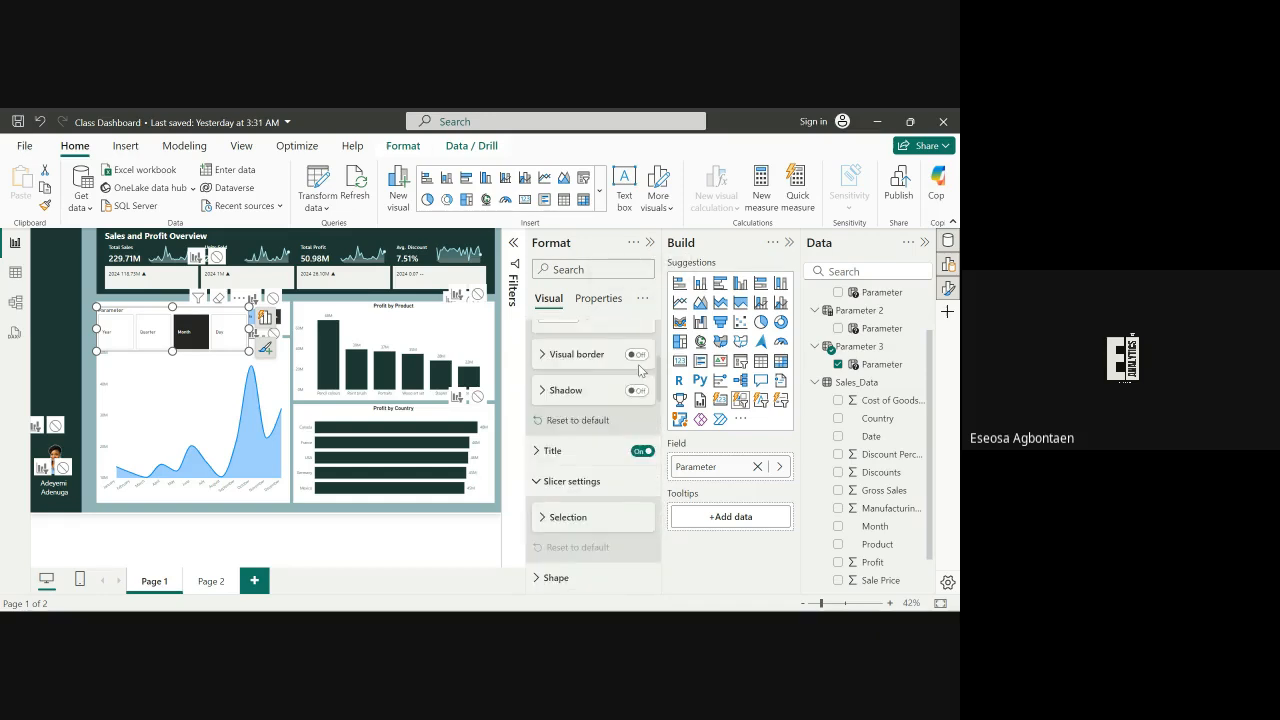
{"action": "scroll", "coordinate": [641, 367], "scroll_direction": "up", "scroll_amount": 2}
{"action": "scroll", "coordinate": [641, 420], "scroll_direction": "down", "scroll_amount": 8}
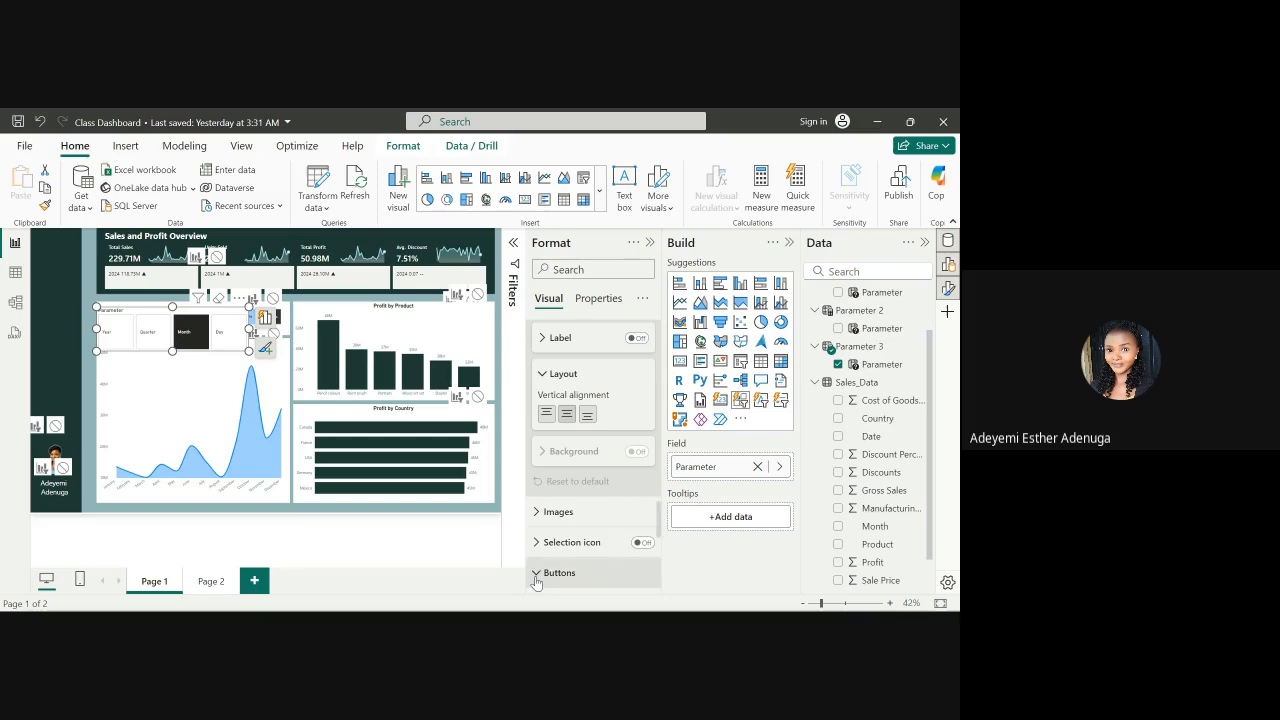
{"action": "left_click", "coordinate": [575, 574]}
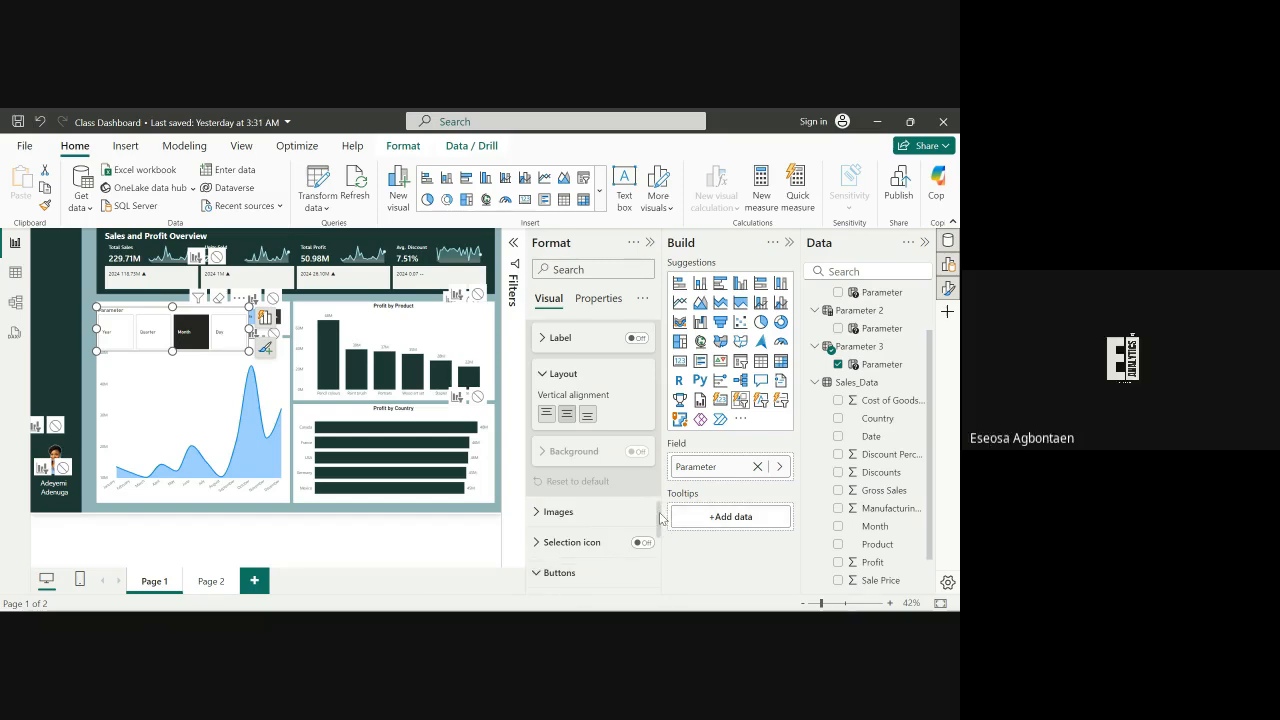
{"action": "left_click_drag", "start_coordinate": [660, 518], "coordinate": [650, 577]}
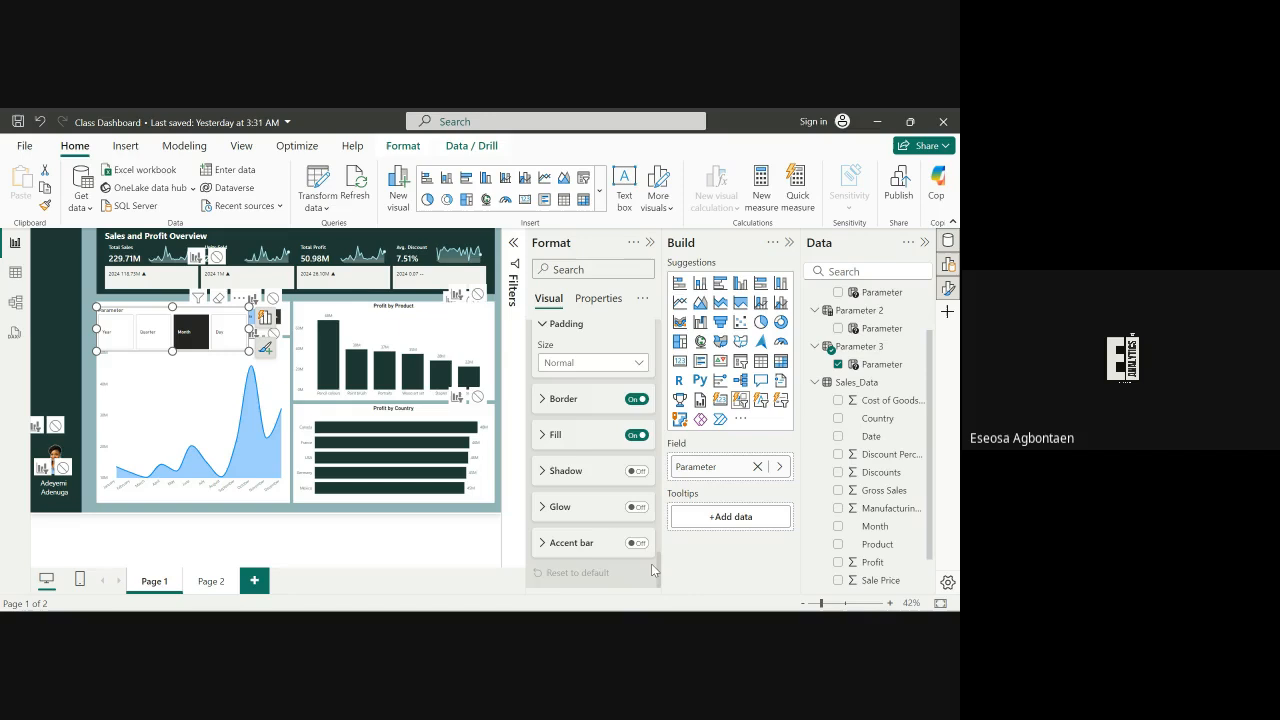
{"action": "scroll", "coordinate": [651, 563], "scroll_direction": "up", "scroll_amount": 3}
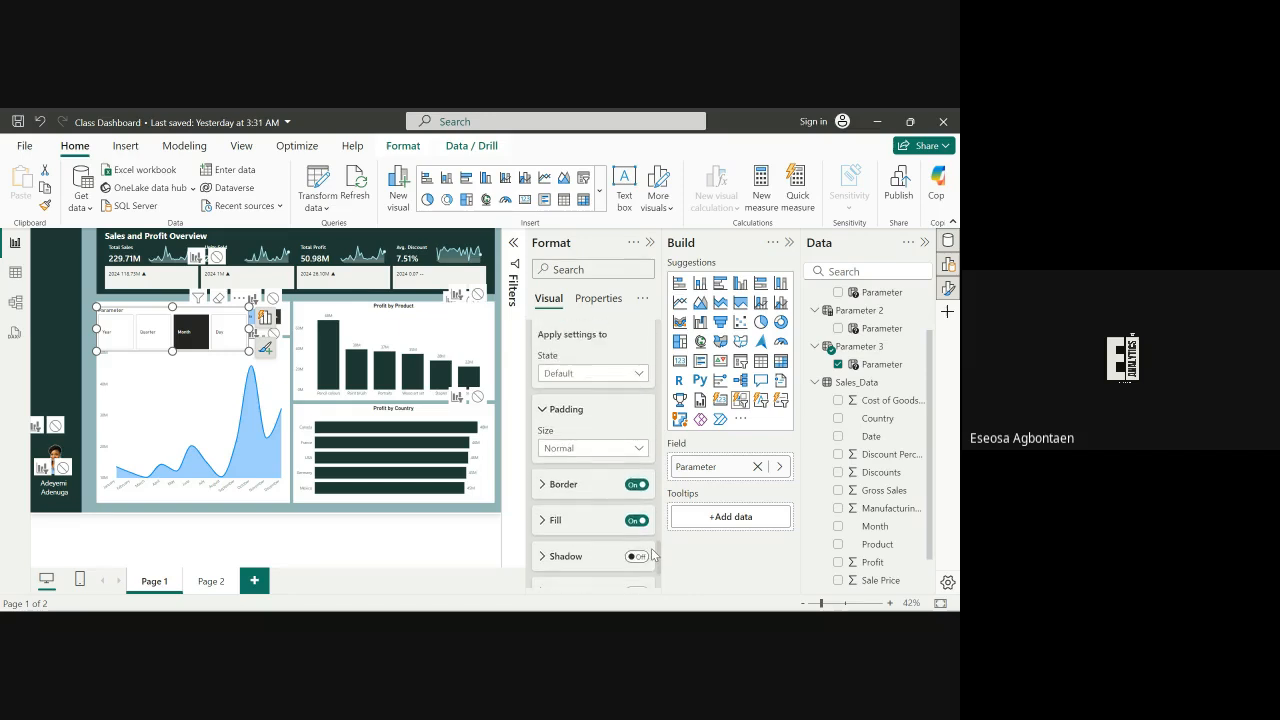
{"action": "scroll", "coordinate": [651, 556], "scroll_direction": "up", "scroll_amount": 3}
{"action": "scroll", "coordinate": [650, 553], "scroll_direction": "down", "scroll_amount": 3}
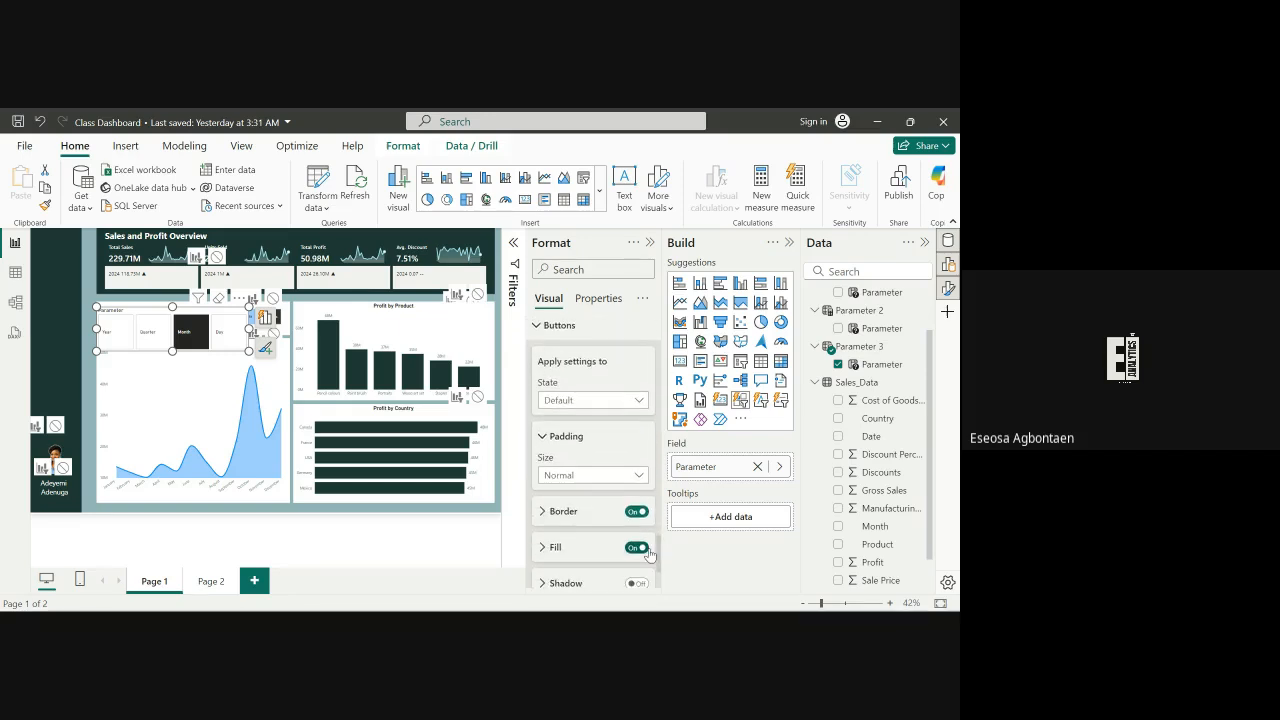
{"action": "scroll", "coordinate": [650, 553], "scroll_direction": "down", "scroll_amount": 1}
{"action": "scroll", "coordinate": [650, 556], "scroll_direction": "up", "scroll_amount": 2}
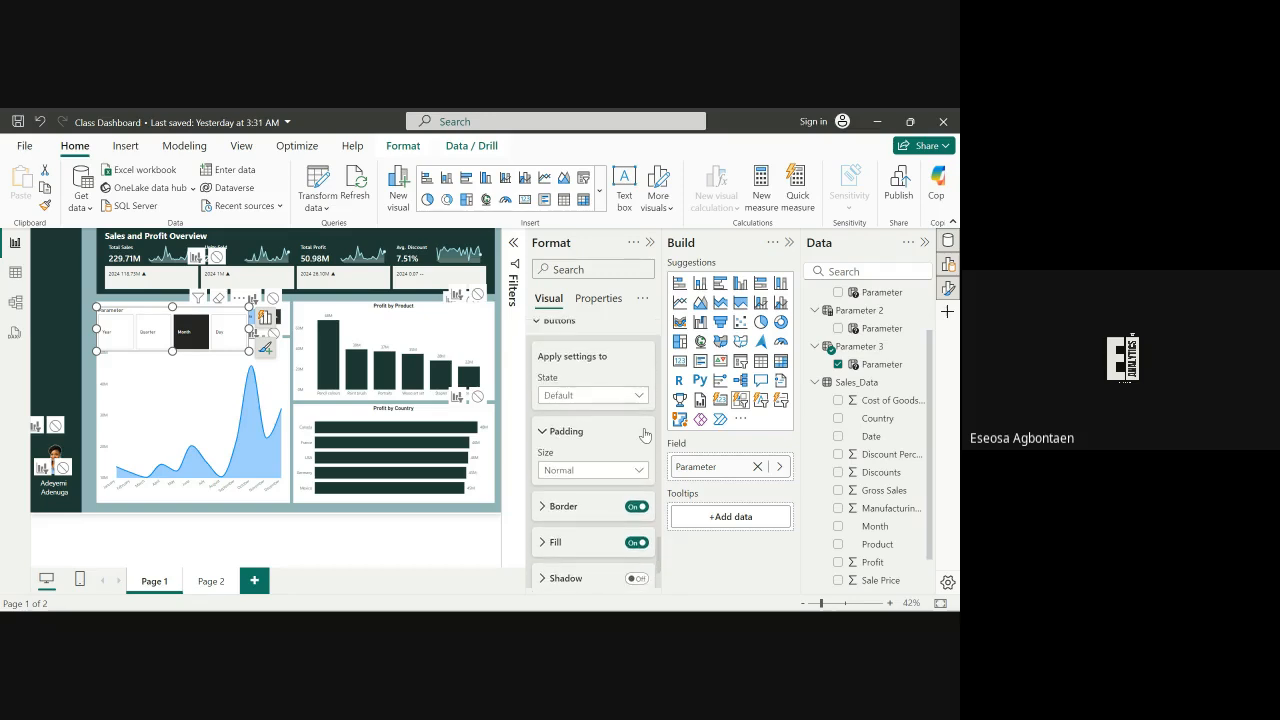
{"action": "left_click", "coordinate": [621, 397]}
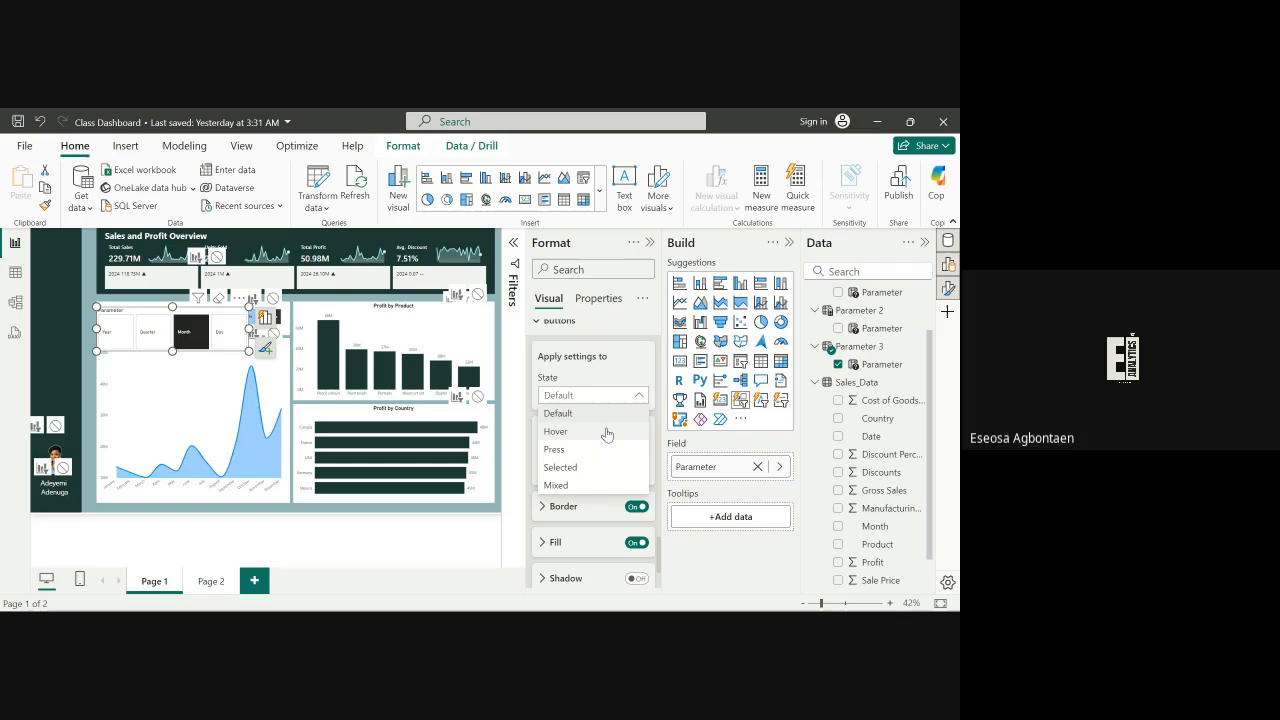
{"action": "left_click", "coordinate": [601, 436]}
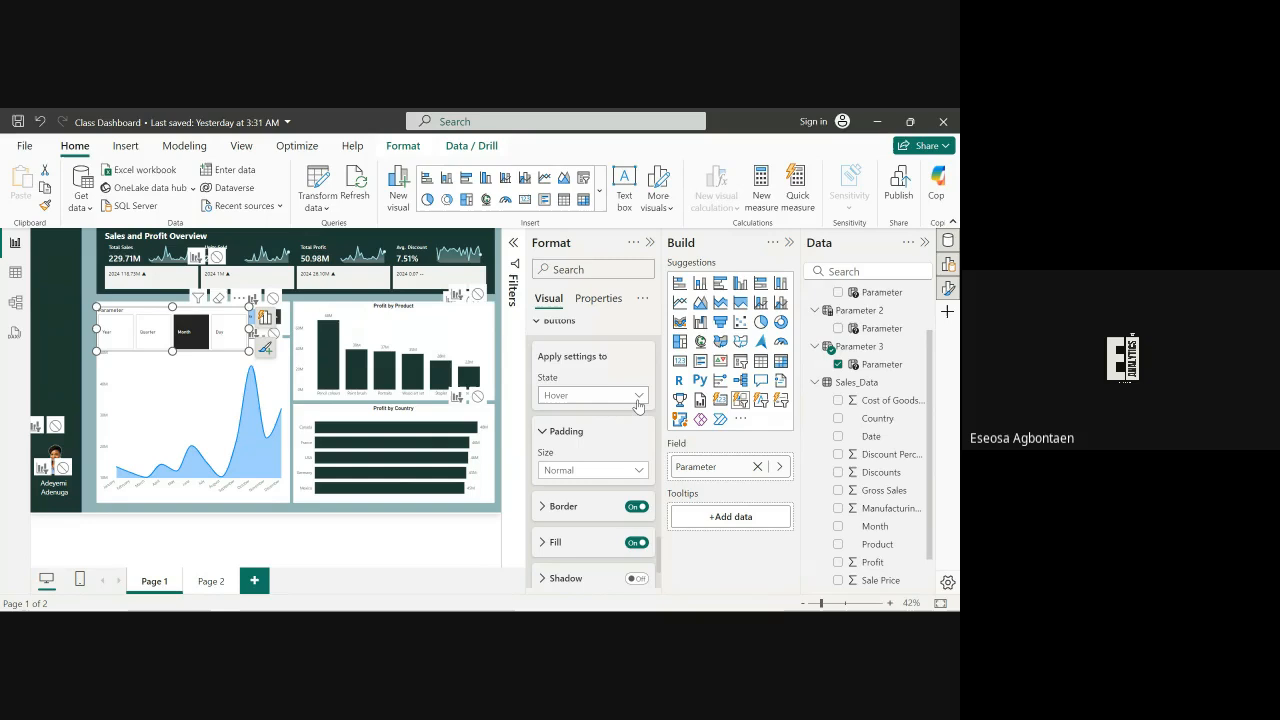
{"action": "left_click", "coordinate": [638, 398]}
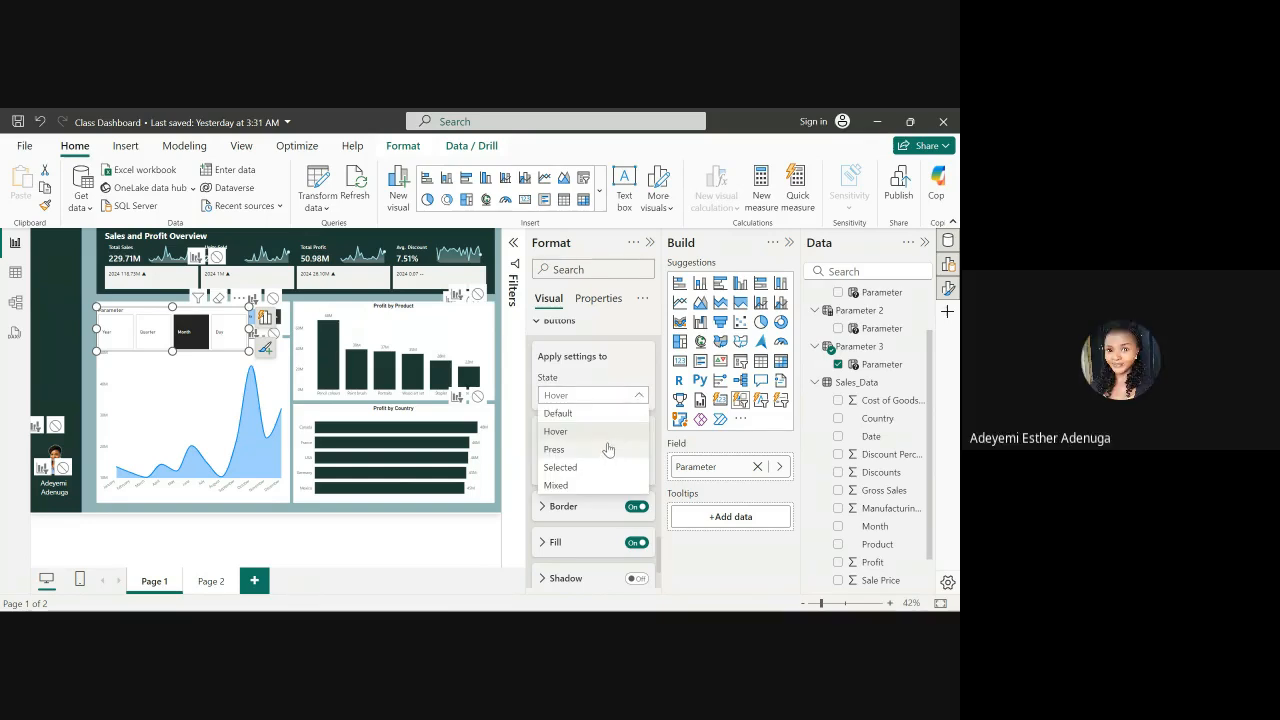
{"action": "left_click", "coordinate": [590, 468]}
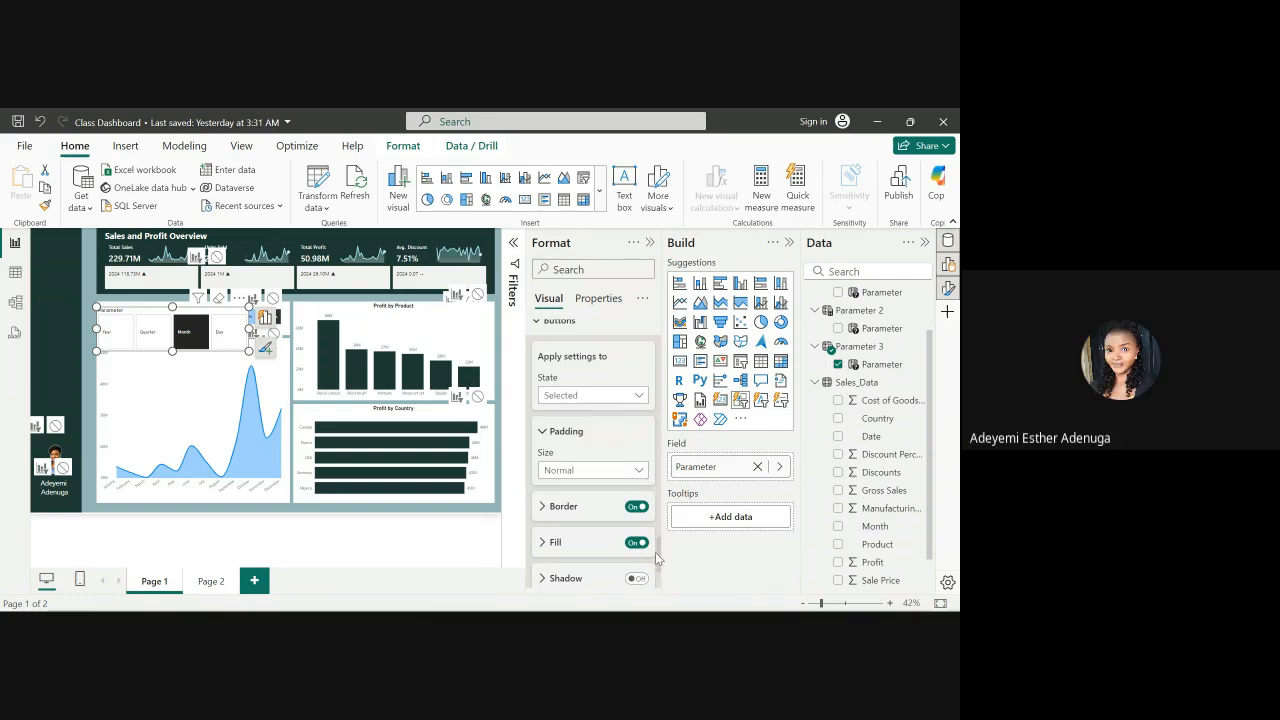
Set the selected buttons' fill color to light blue #a0d1ff
{"action": "scroll", "coordinate": [659, 580], "scroll_direction": "down", "scroll_amount": 3}
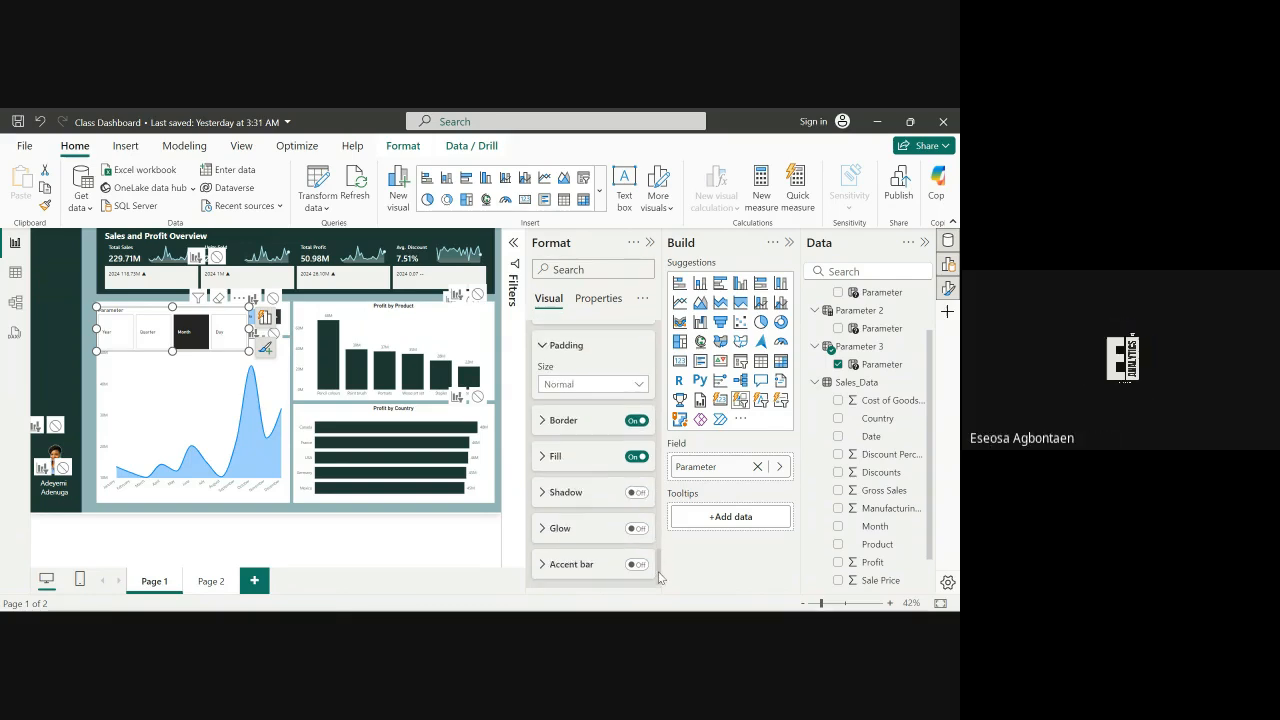
{"action": "left_click", "coordinate": [545, 438]}
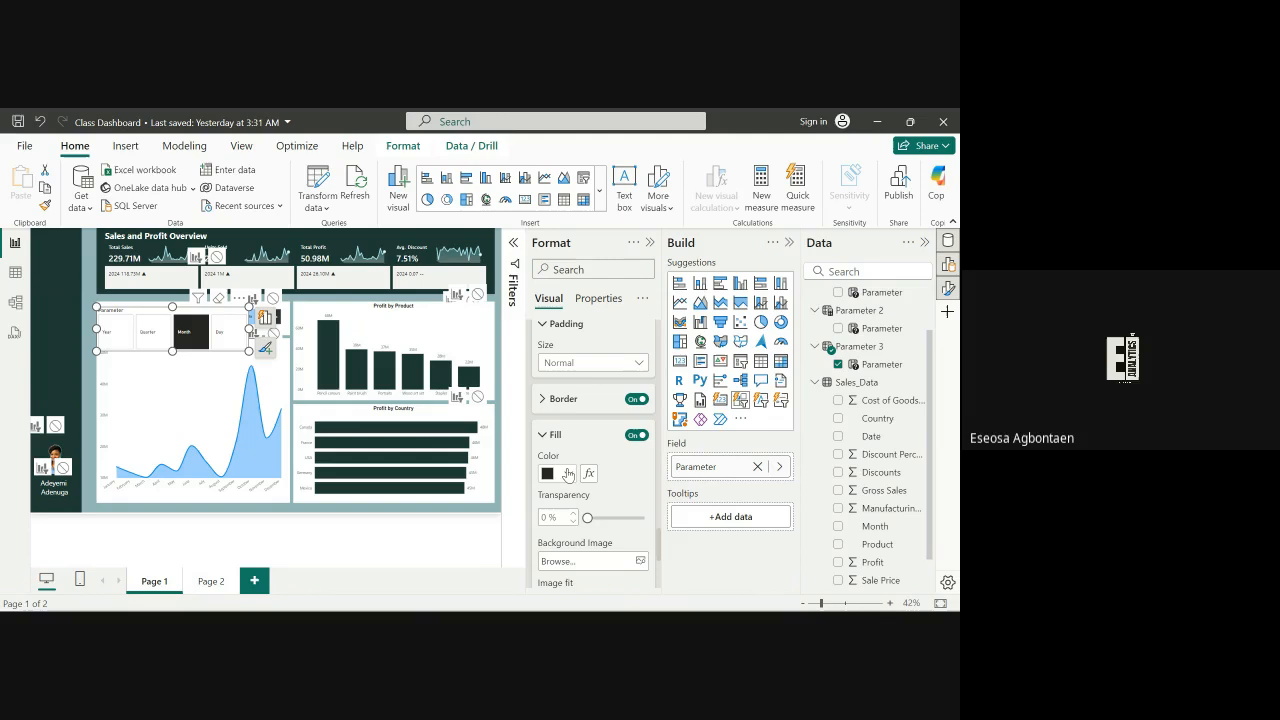
{"action": "left_click", "coordinate": [567, 475]}
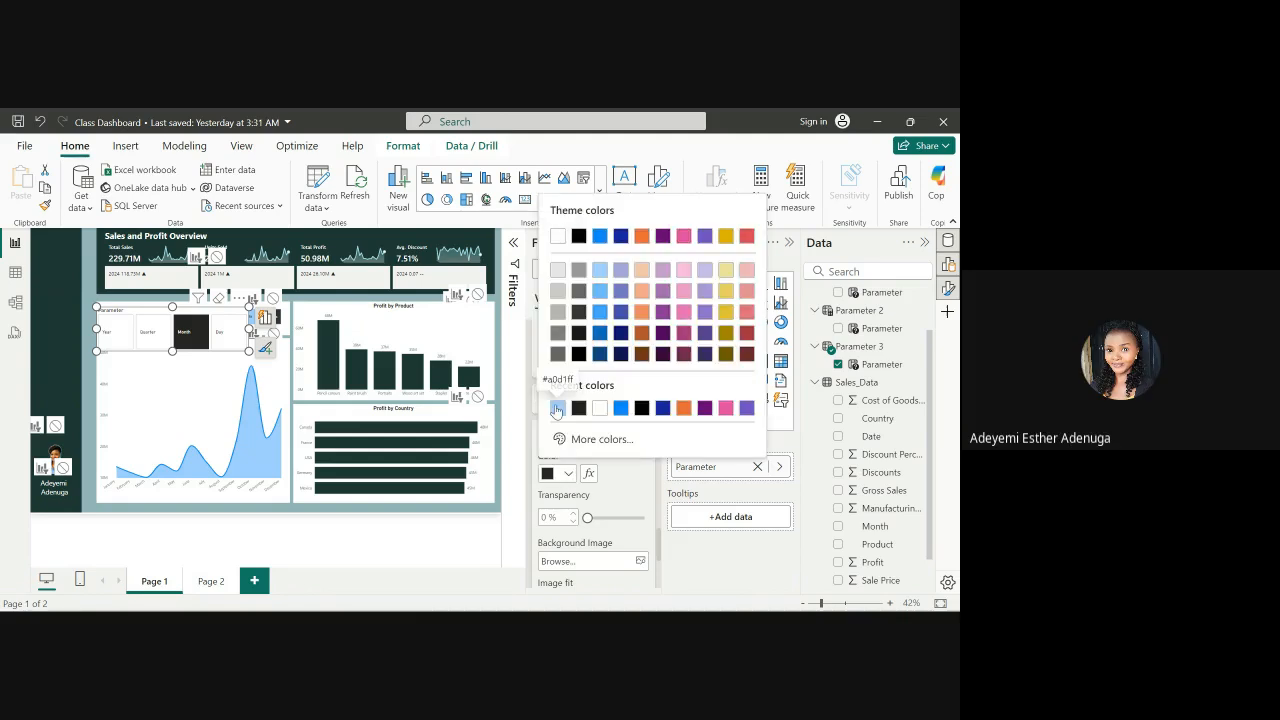
{"action": "left_click", "coordinate": [557, 409]}
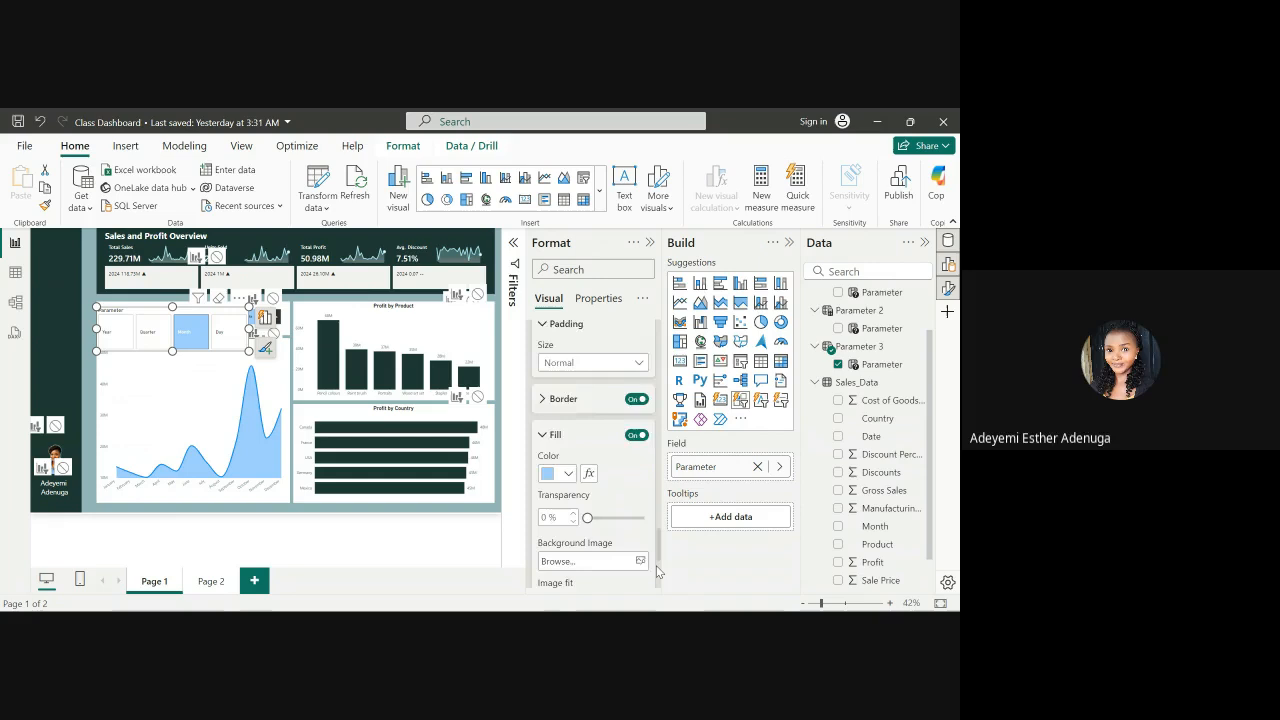
Scroll through the slicer's button, layout and callout value format options to review them
{"action": "scroll", "coordinate": [658, 571], "scroll_direction": "down", "scroll_amount": 4}
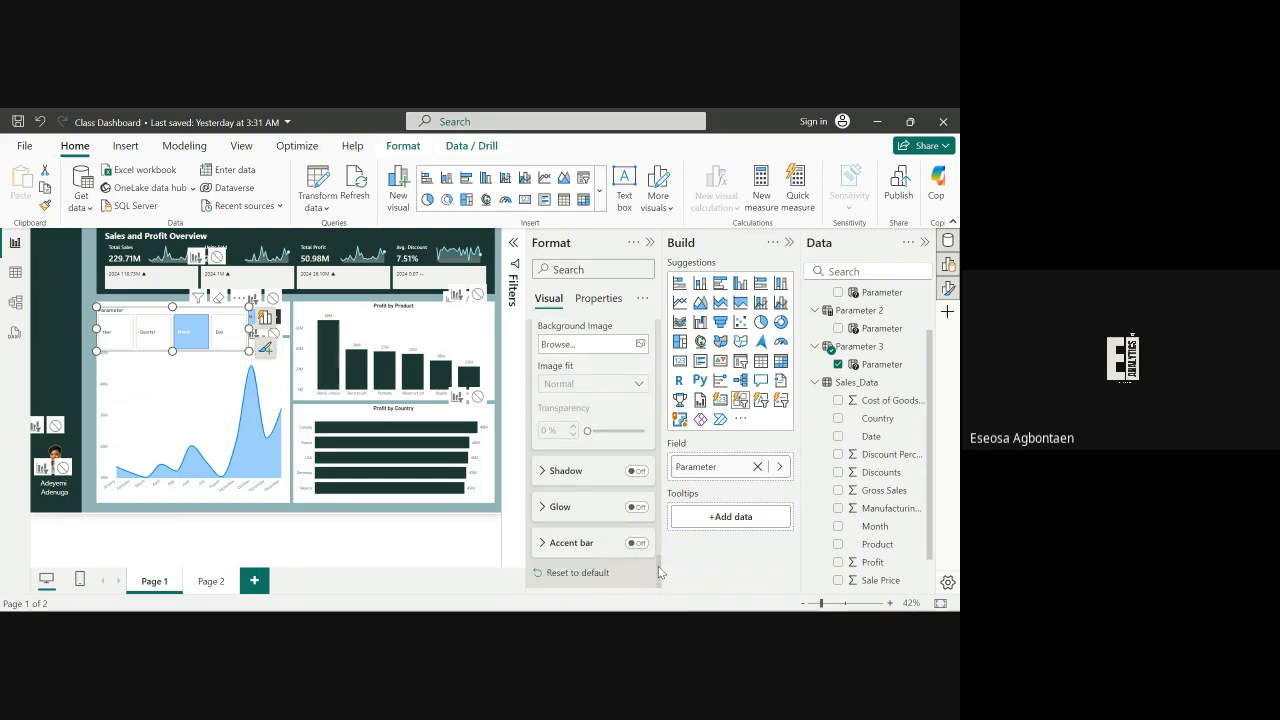
{"action": "scroll", "coordinate": [658, 566], "scroll_direction": "up", "scroll_amount": 3}
{"action": "scroll", "coordinate": [658, 550], "scroll_direction": "up", "scroll_amount": 5}
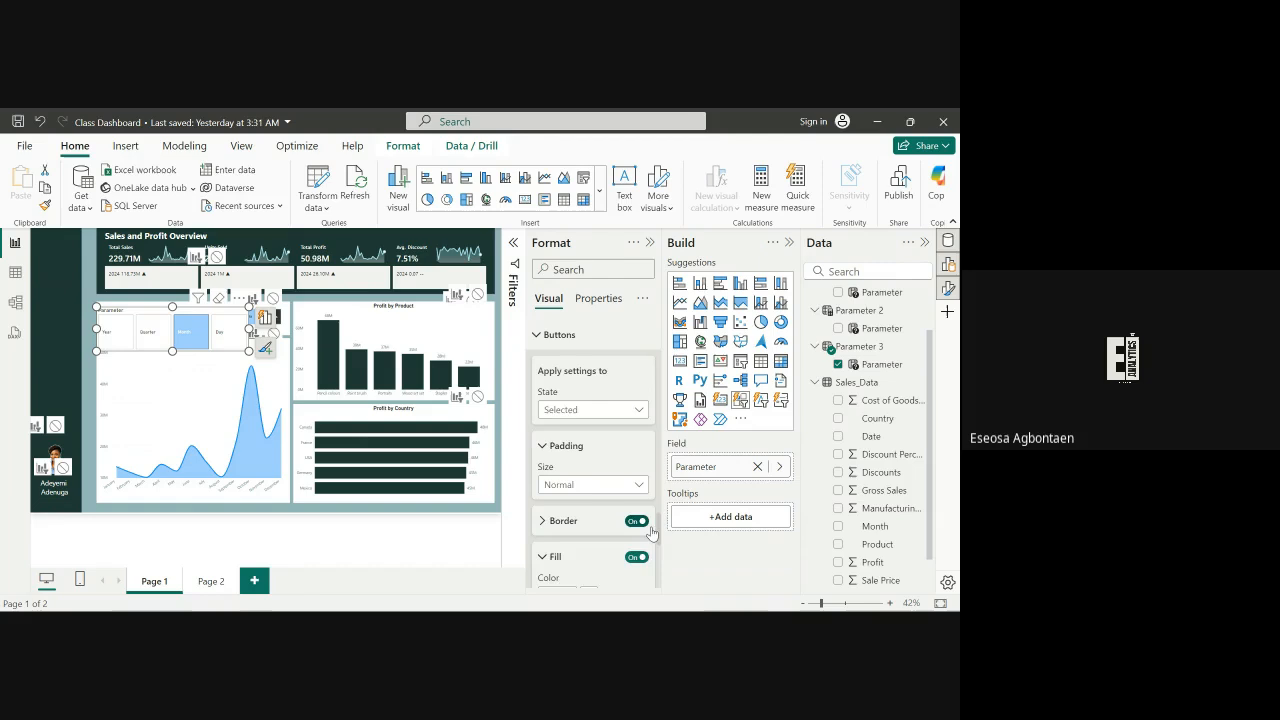
{"action": "scroll", "coordinate": [650, 513], "scroll_direction": "up", "scroll_amount": 5}
{"action": "scroll", "coordinate": [650, 513], "scroll_direction": "down", "scroll_amount": 5}
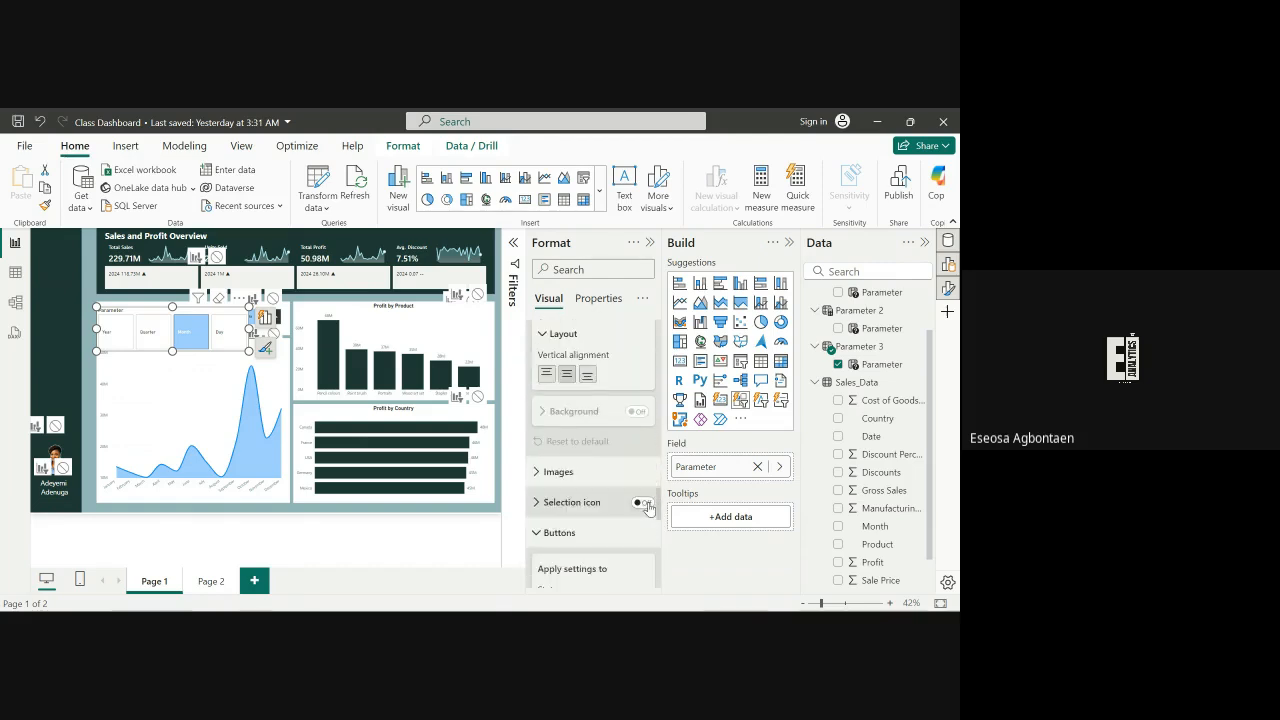
{"action": "scroll", "coordinate": [651, 500], "scroll_direction": "up", "scroll_amount": 5}
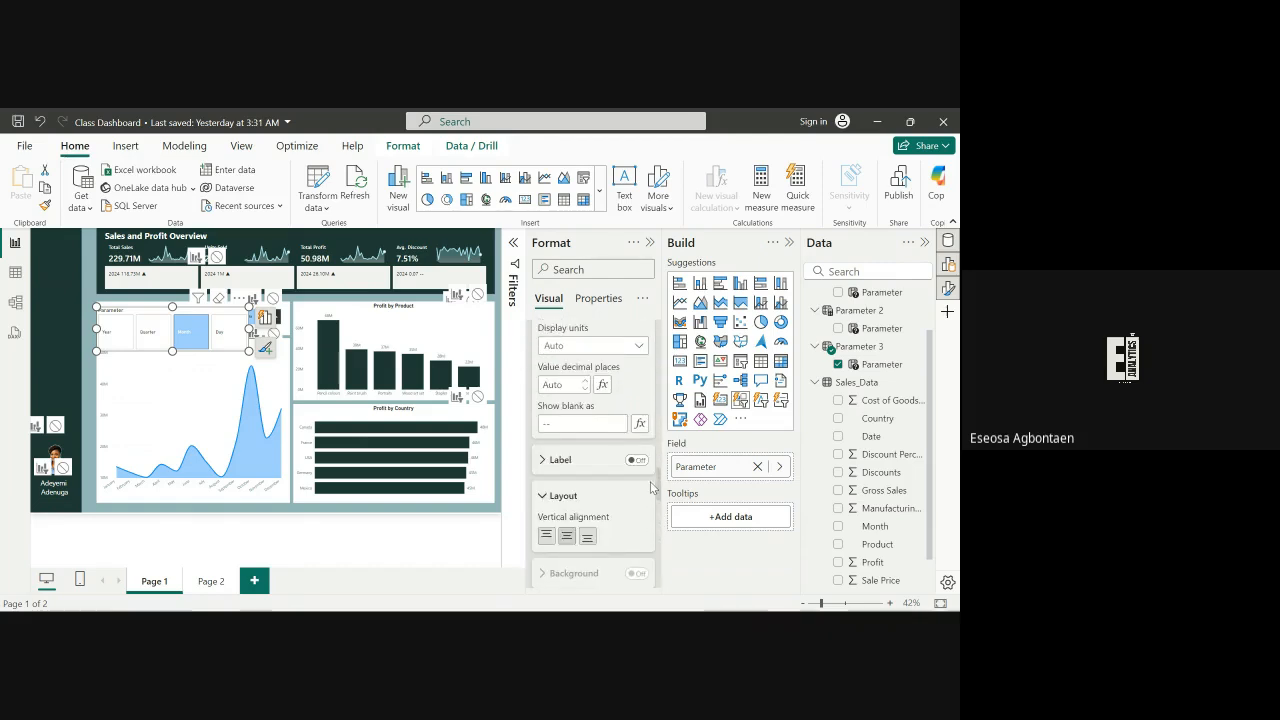
{"action": "scroll", "coordinate": [651, 470], "scroll_direction": "up", "scroll_amount": 5}
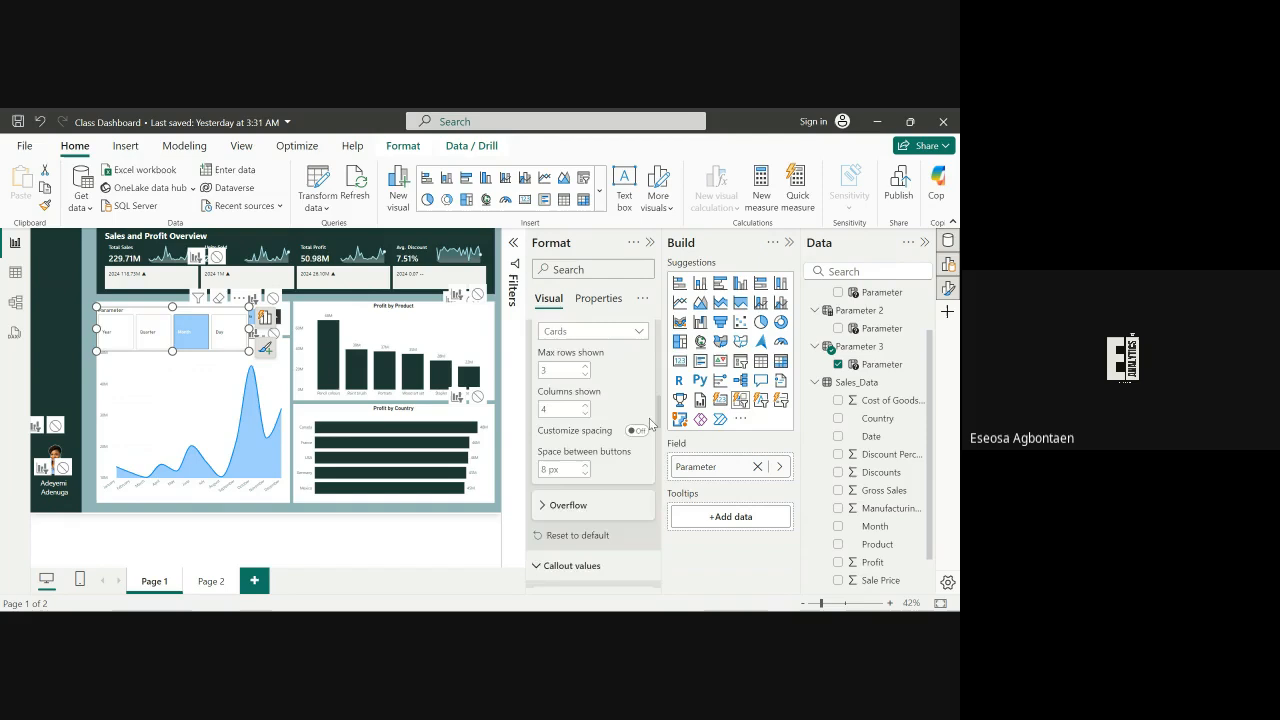
{"action": "scroll", "coordinate": [650, 460], "scroll_direction": "down", "scroll_amount": 4}
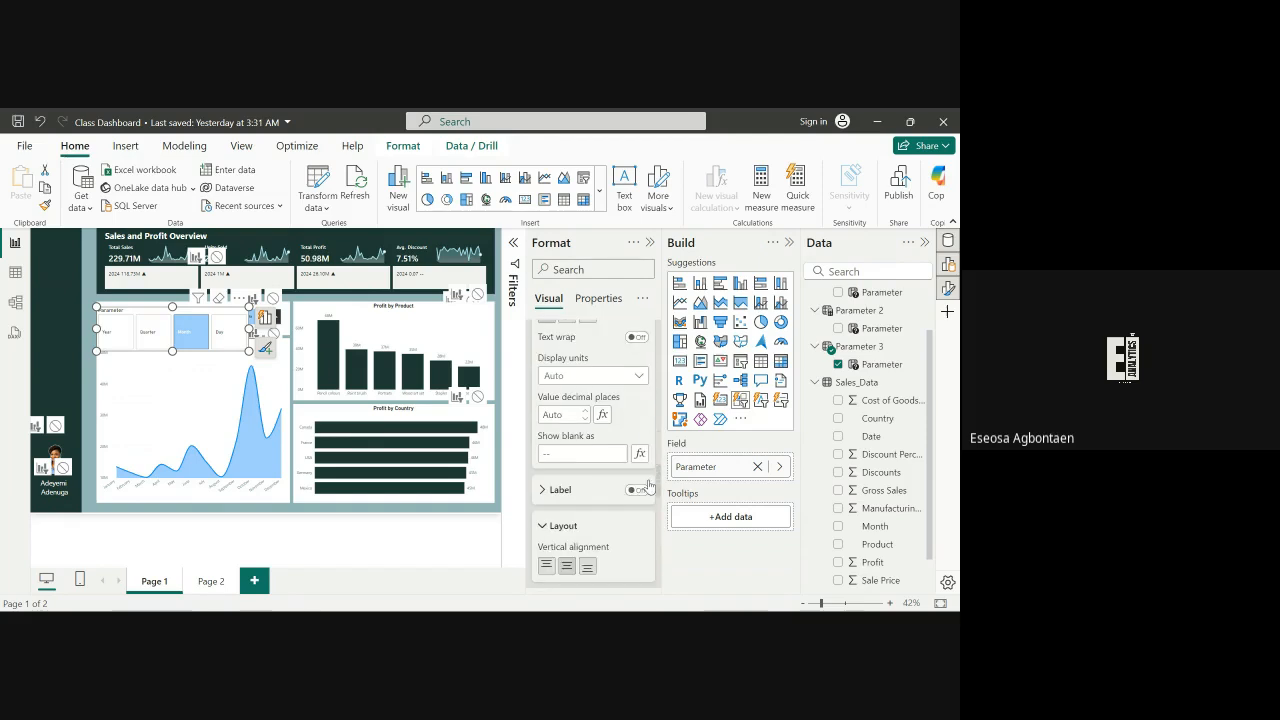
{"action": "scroll", "coordinate": [650, 470], "scroll_direction": "up", "scroll_amount": 4}
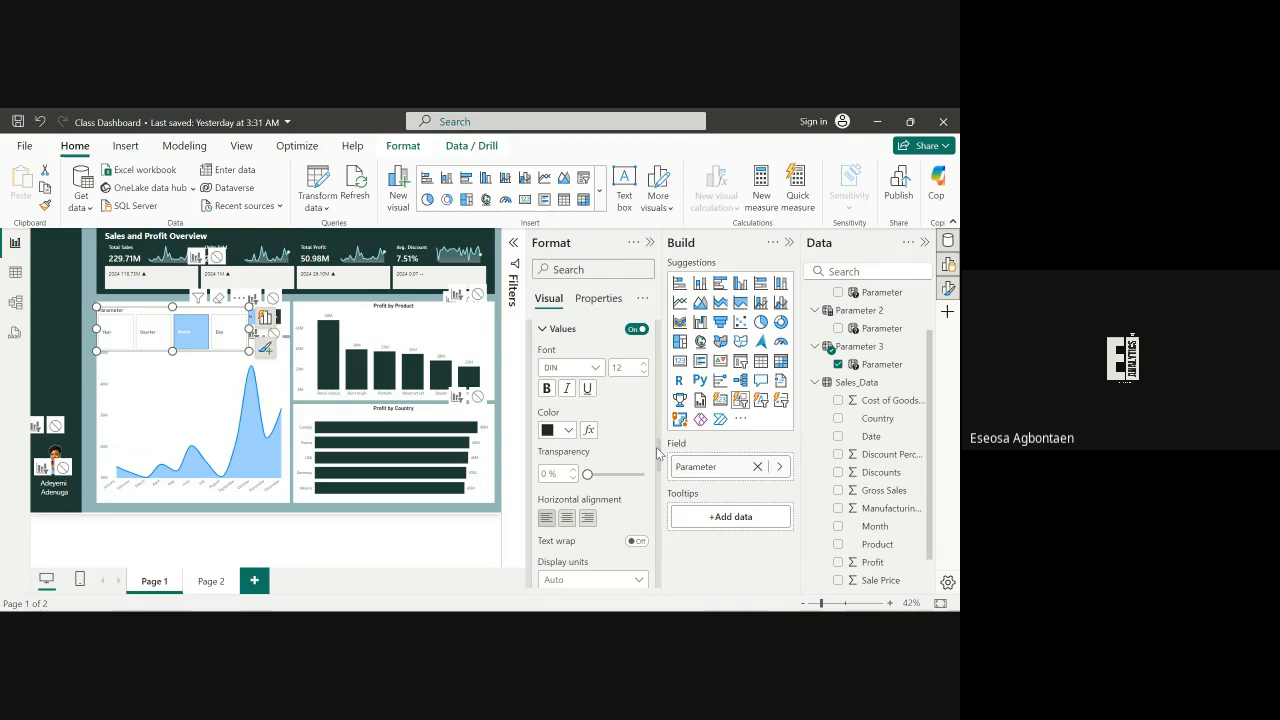
{"action": "mouse_move", "coordinate": [658, 453]}
{"action": "left_mouse_down"}
{"action": "mouse_move", "coordinate": [660, 416]}
{"action": "mouse_move", "coordinate": [662, 474]}
{"action": "left_mouse_up"}
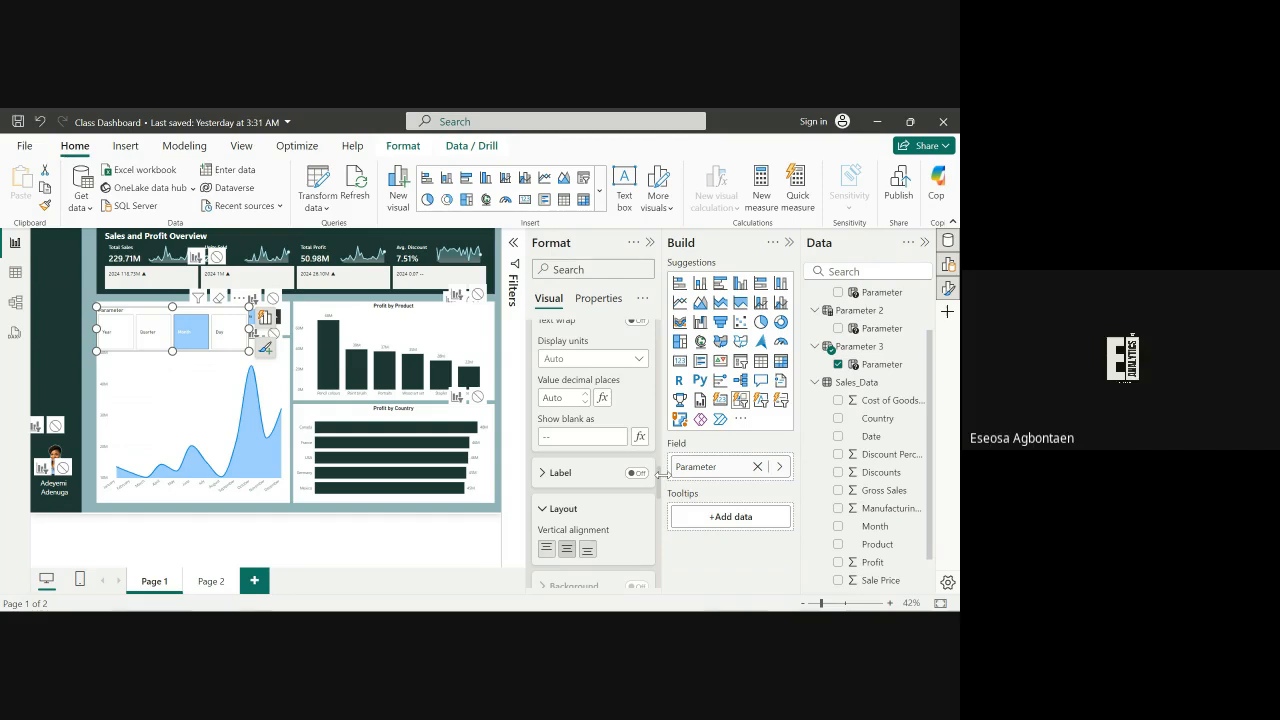
{"action": "scroll", "coordinate": [660, 474], "scroll_direction": "down", "scroll_amount": 1}
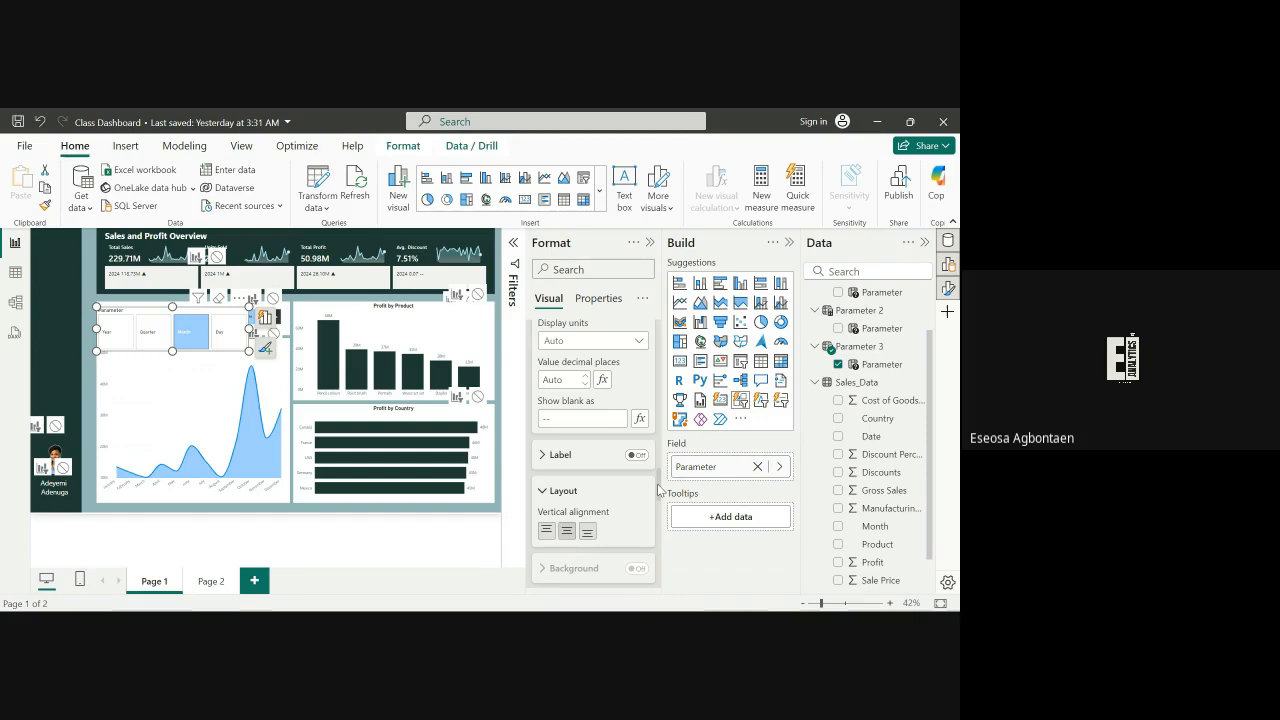
{"action": "scroll", "coordinate": [657, 450], "scroll_direction": "down", "scroll_amount": 5}
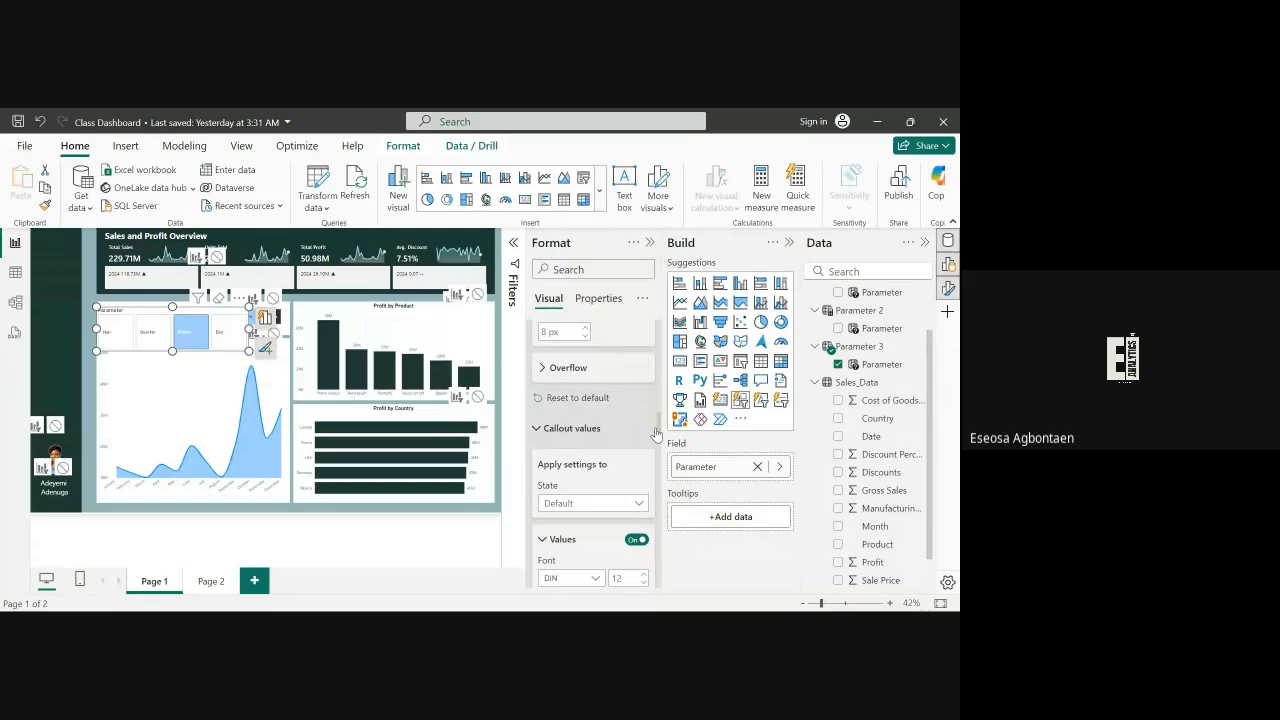
{"action": "scroll", "coordinate": [657, 440], "scroll_direction": "down", "scroll_amount": 3}
{"action": "scroll", "coordinate": [657, 450], "scroll_direction": "down", "scroll_amount": 2}
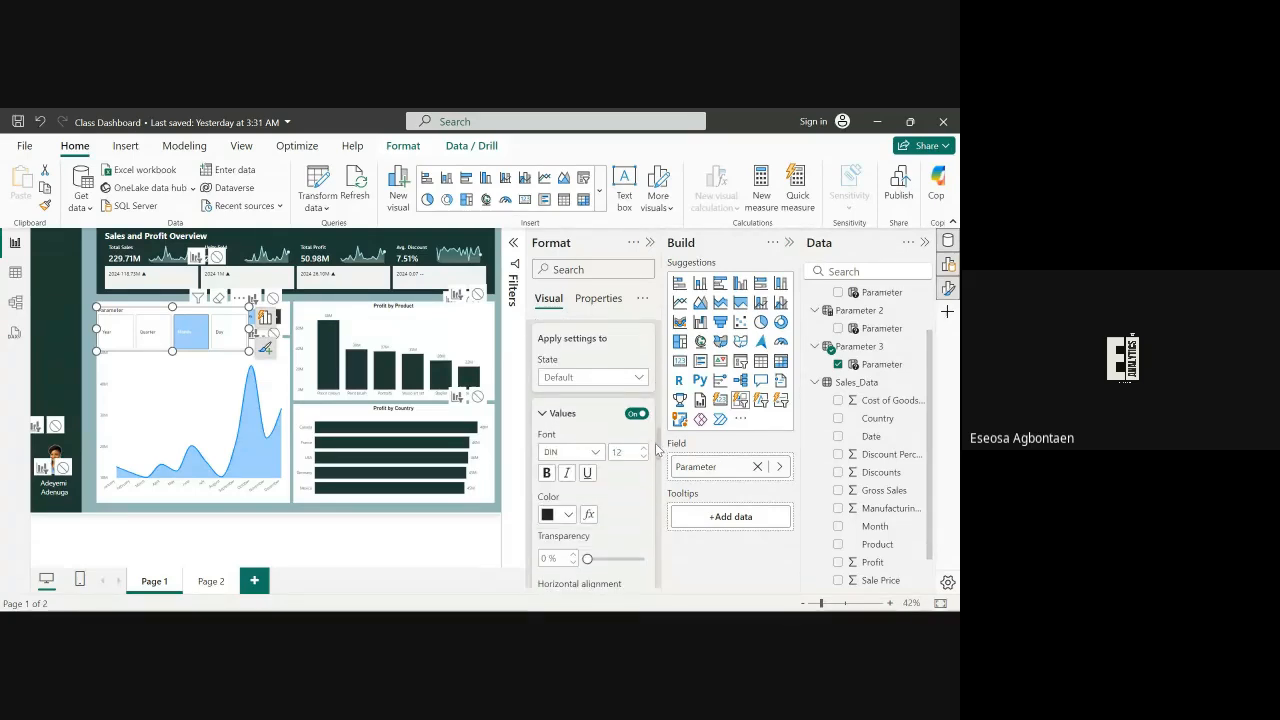
{"action": "scroll", "coordinate": [657, 450], "scroll_direction": "up", "scroll_amount": 4}
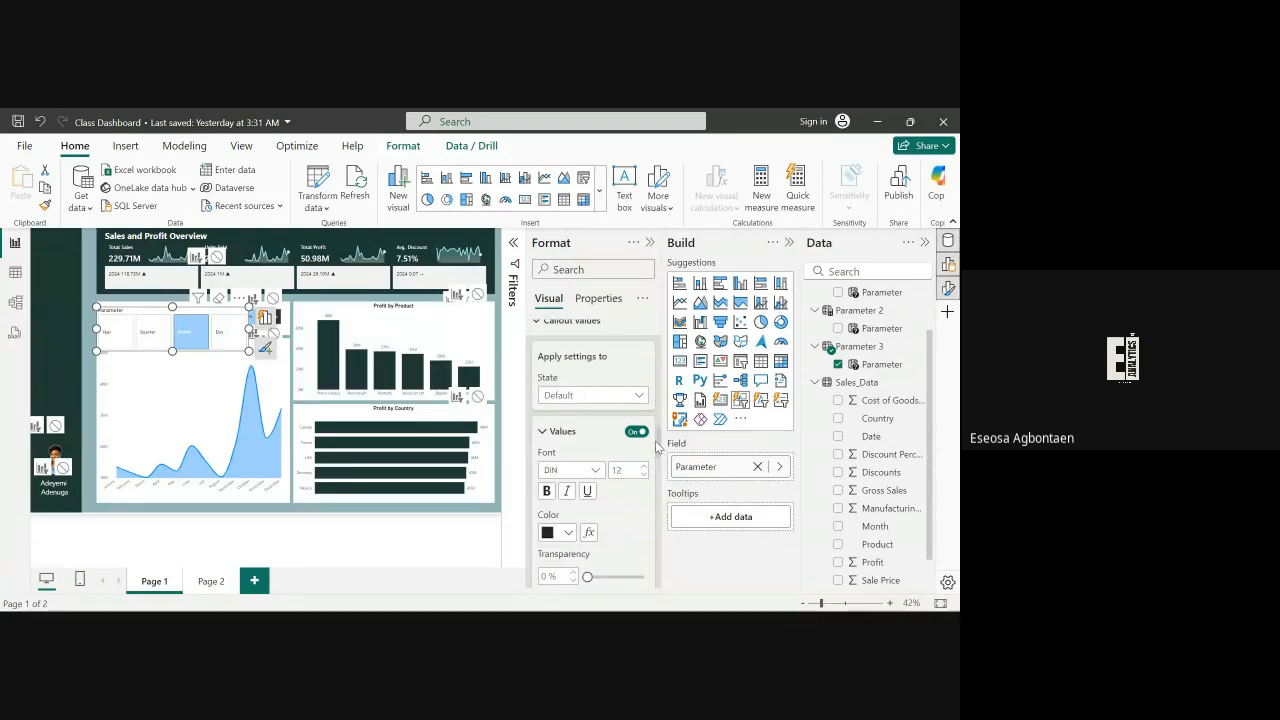
{"action": "scroll", "coordinate": [657, 440], "scroll_direction": "down", "scroll_amount": 1}
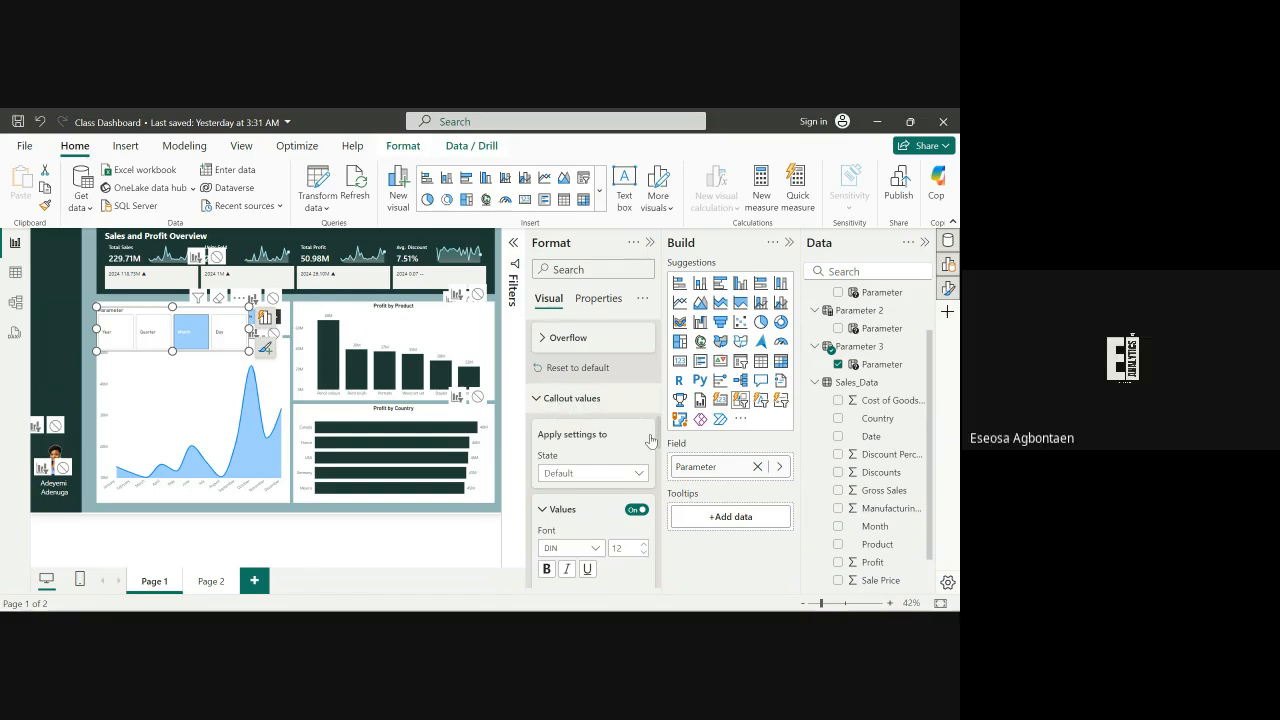
{"action": "scroll", "coordinate": [658, 442], "scroll_direction": "down", "scroll_amount": 2}
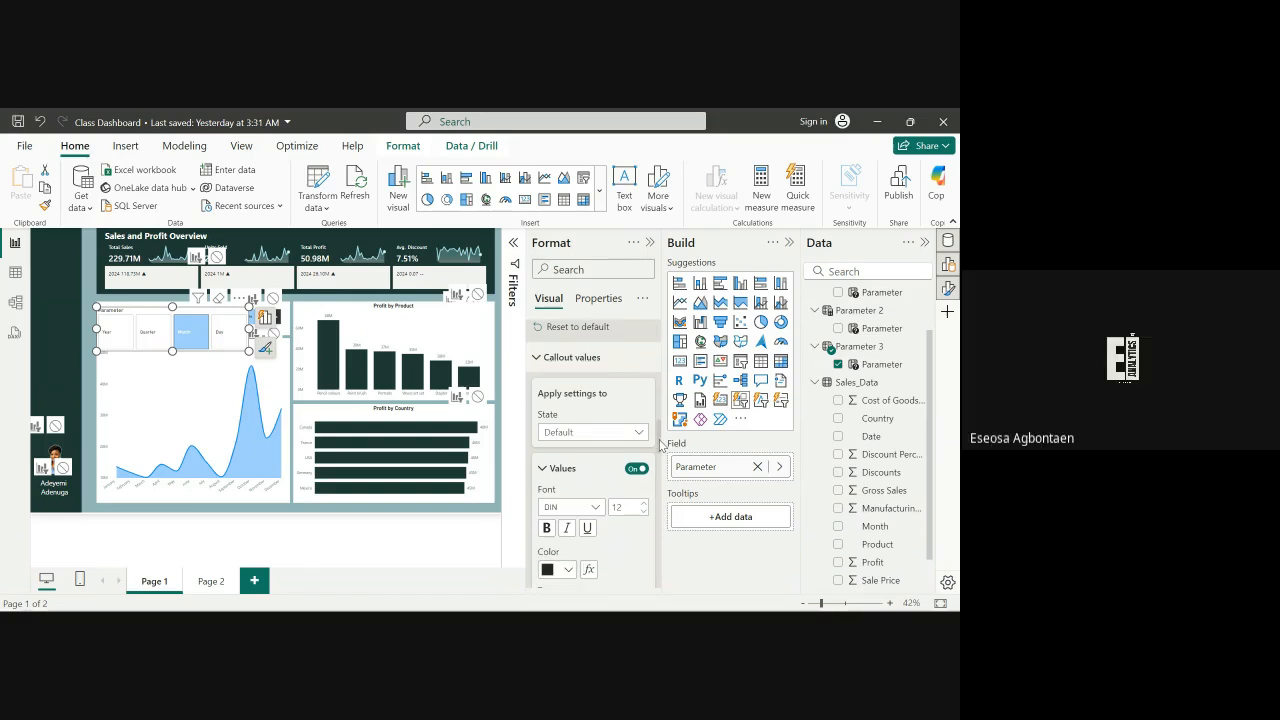
Set the callout values for the Selected state to a dark #252423 font color
{"action": "left_click", "coordinate": [640, 438]}
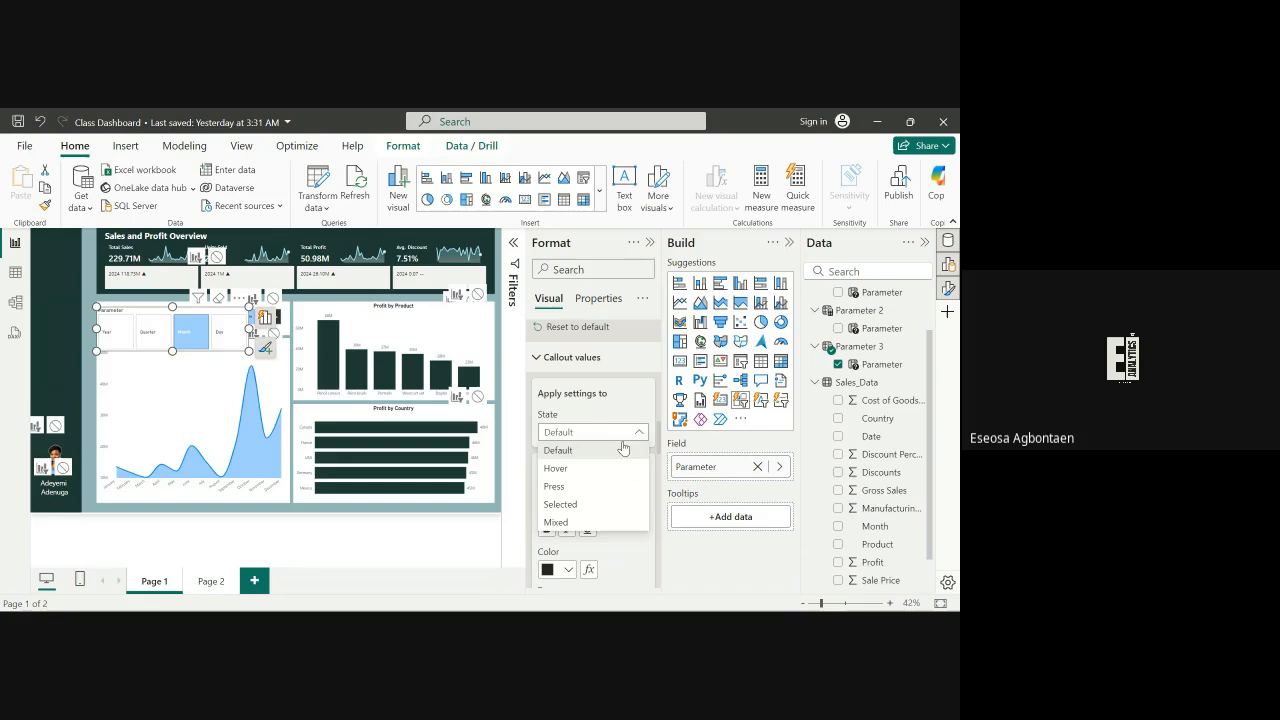
{"action": "left_click", "coordinate": [577, 505]}
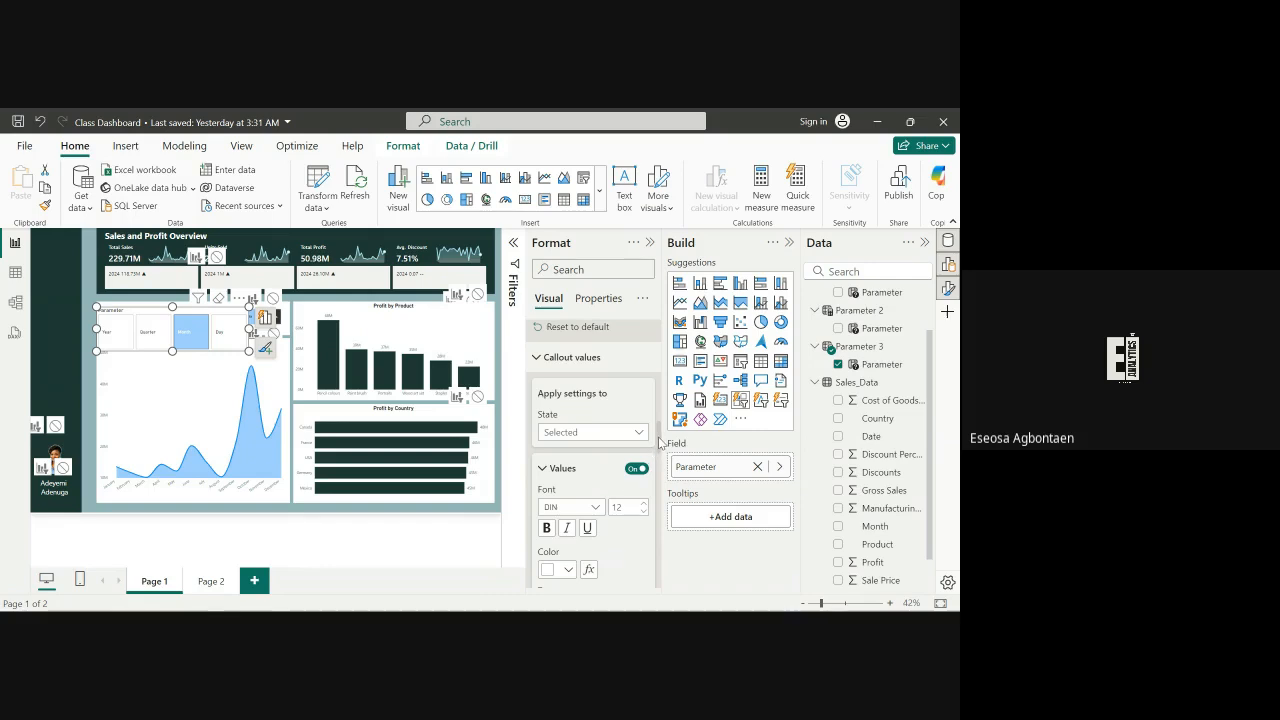
{"action": "left_click_drag", "start_coordinate": [659, 443], "coordinate": [659, 452]}
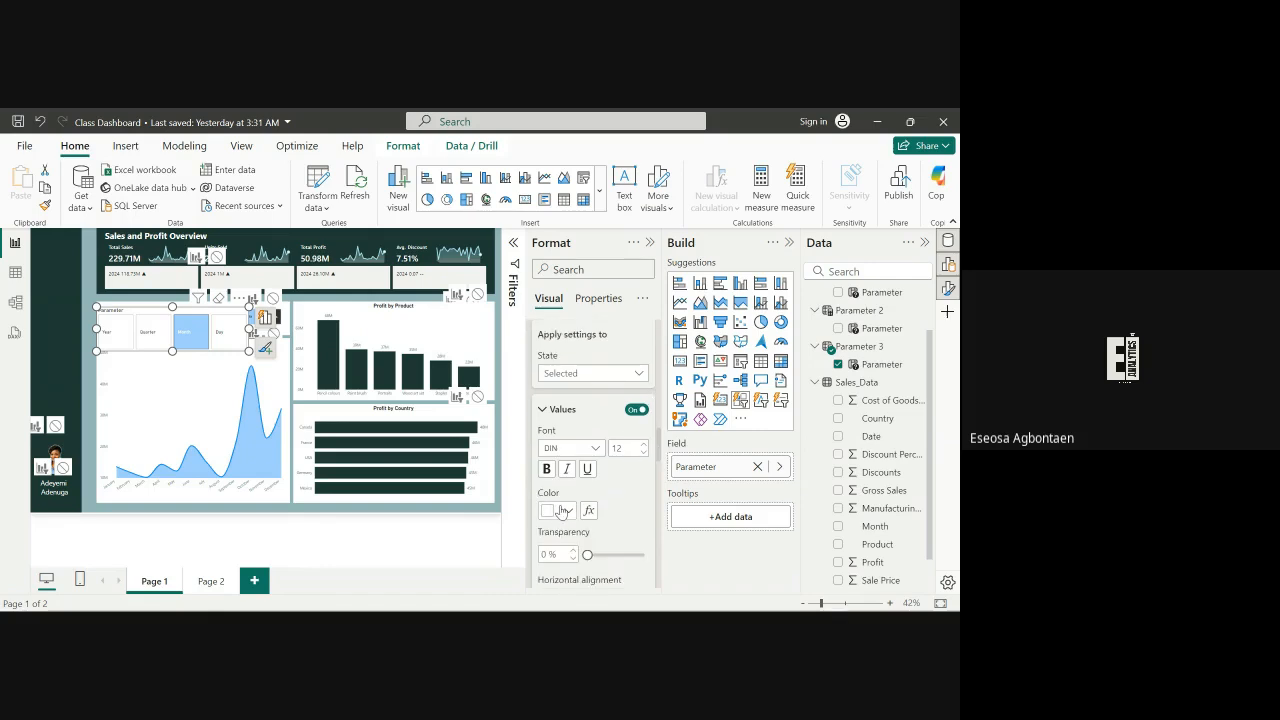
{"action": "left_click", "coordinate": [564, 511]}
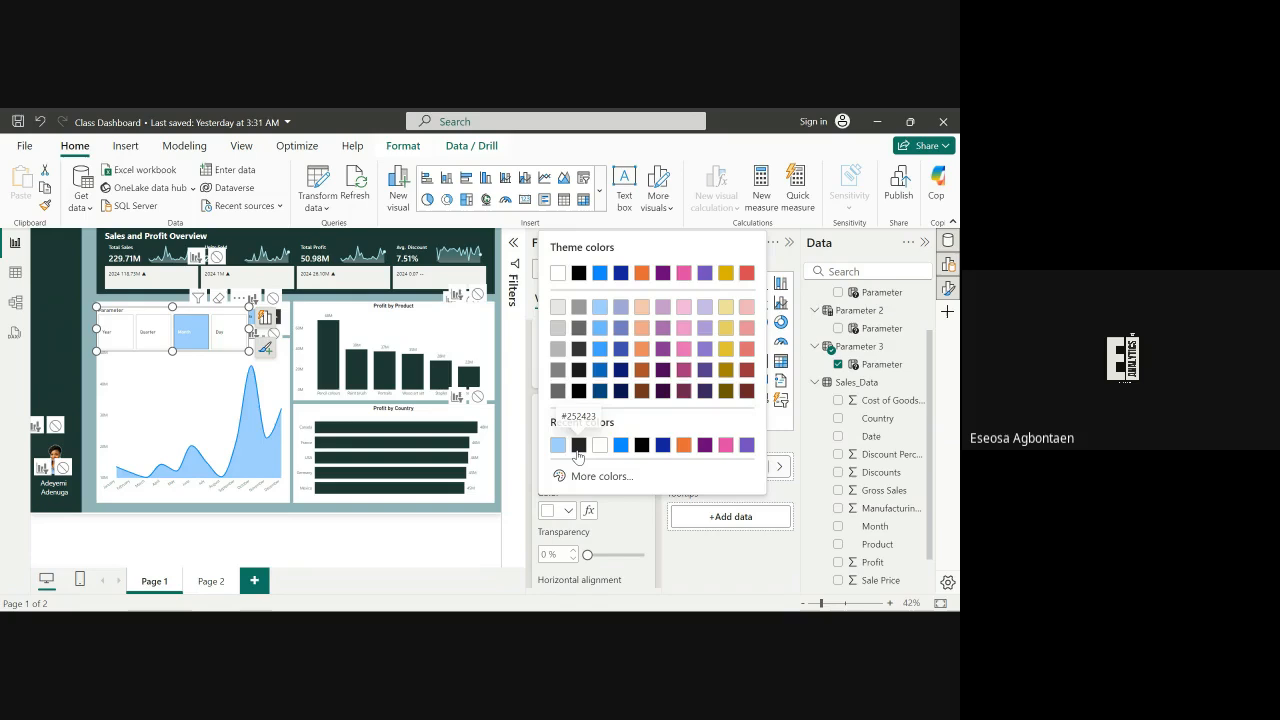
{"action": "left_click", "coordinate": [577, 450]}
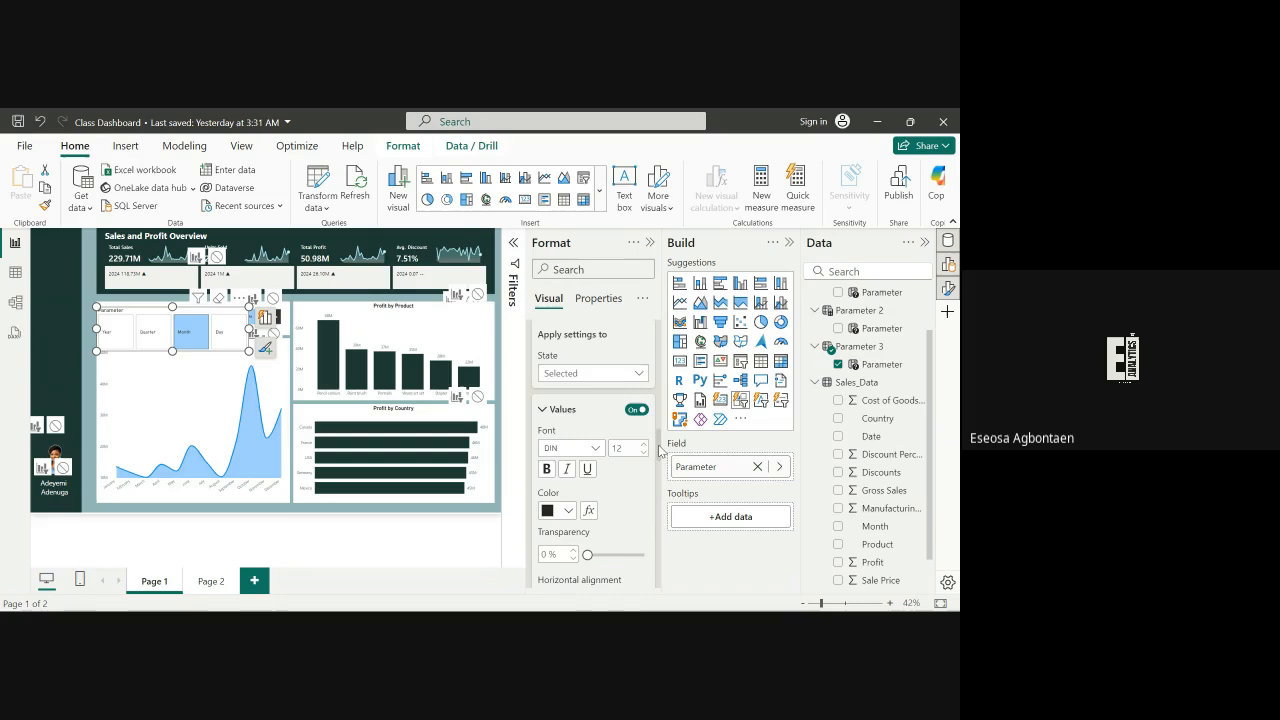
{"action": "scroll", "coordinate": [659, 451], "scroll_direction": "down", "scroll_amount": 2}
{"action": "scroll", "coordinate": [659, 465], "scroll_direction": "up", "scroll_amount": 2}
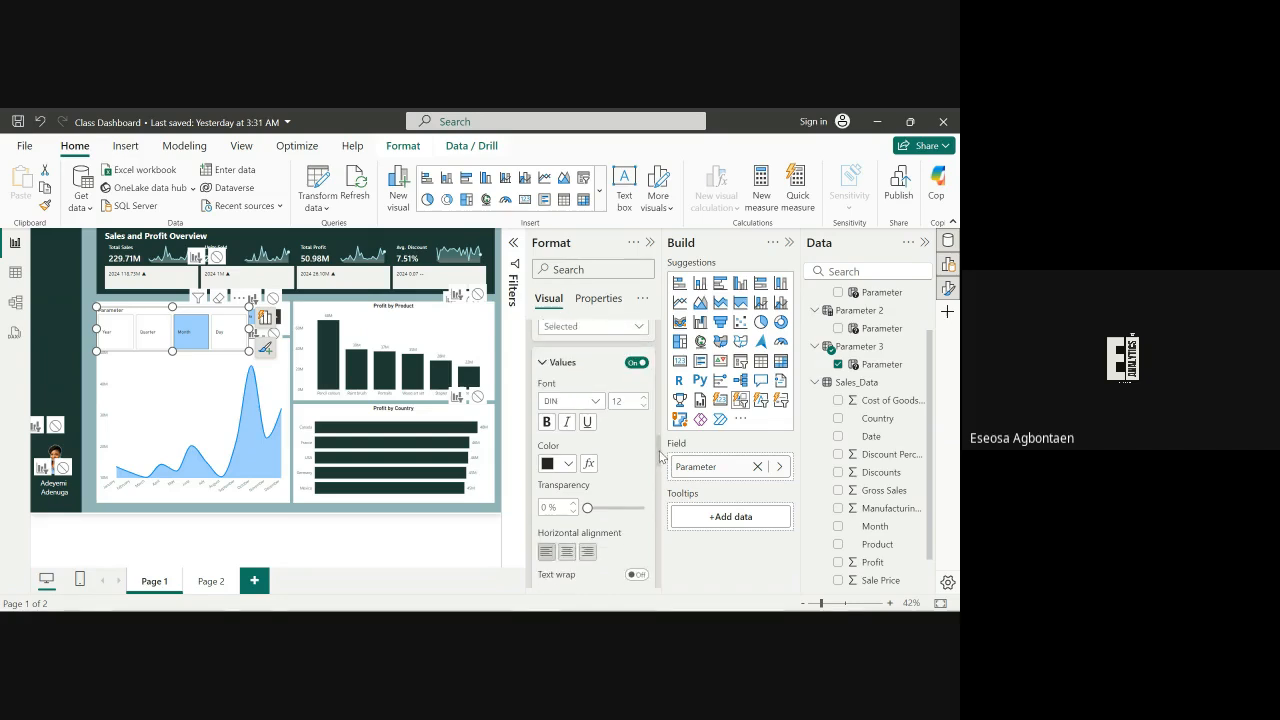
Switch to the Class Dashboard 2 report window
{"action": "scroll", "coordinate": [659, 455], "scroll_direction": "down", "scroll_amount": 1}
{"action": "scroll", "coordinate": [659, 457], "scroll_direction": "down", "scroll_amount": 1}
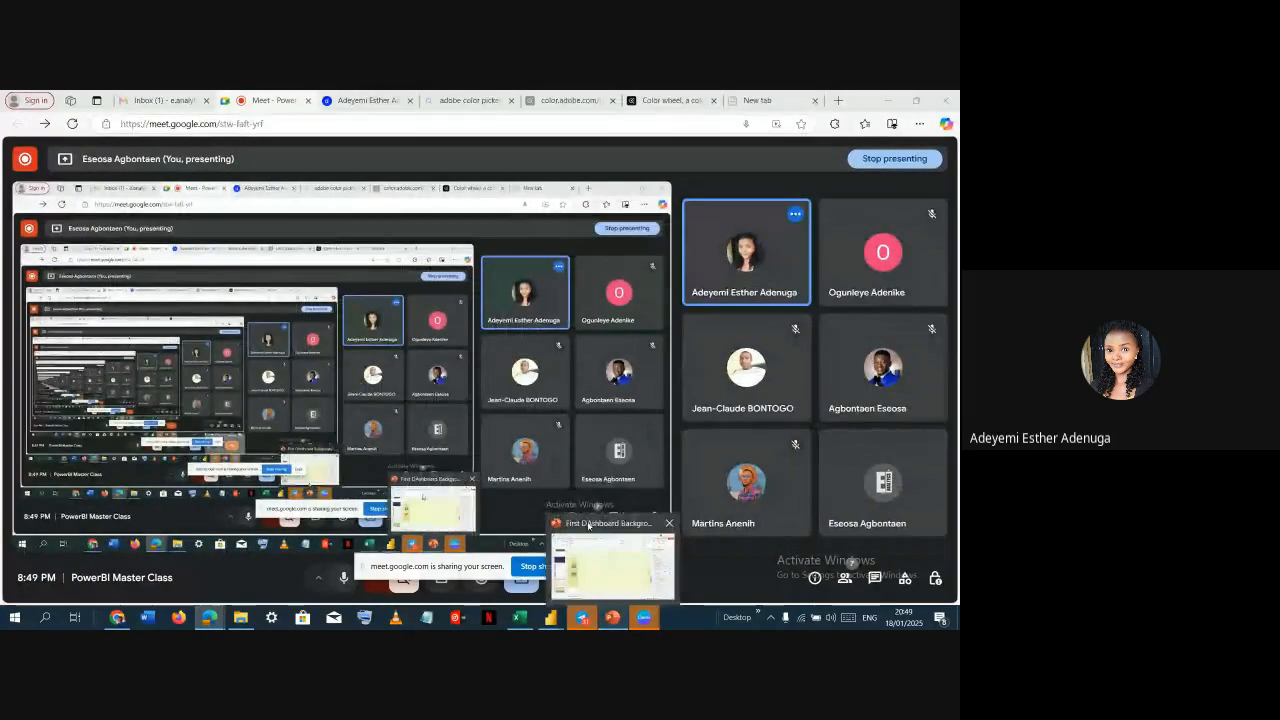
{"action": "mouse_move", "coordinate": [553, 621]}
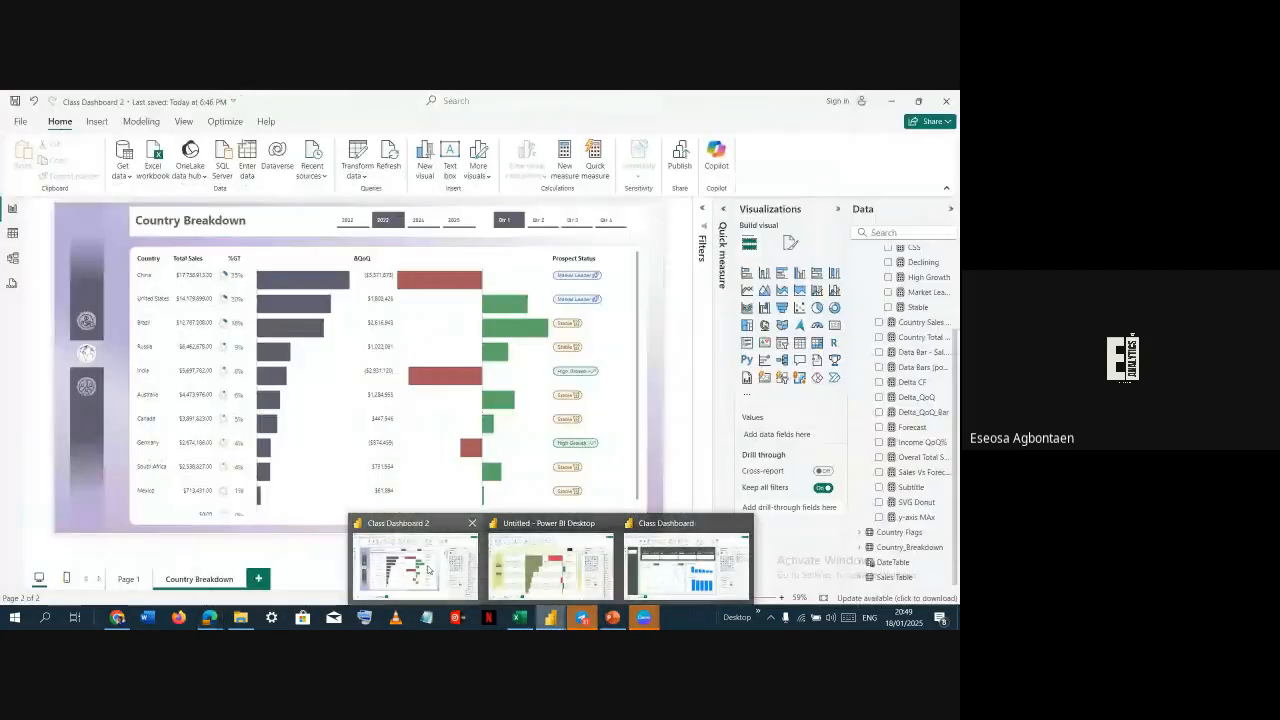
{"action": "left_click", "coordinate": [425, 565]}
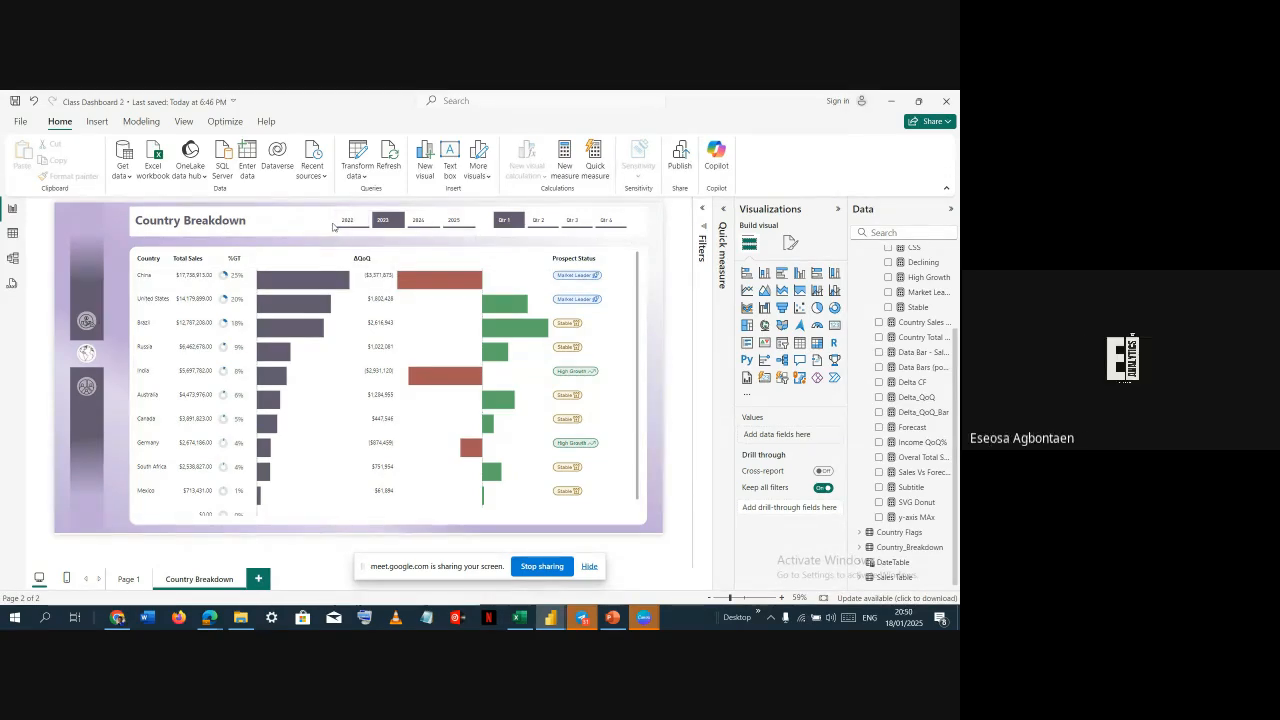
Insert a new slicer on the Country Breakdown page and move it over the top of the table
{"action": "left_click", "coordinate": [478, 226]}
{"action": "left_click", "coordinate": [489, 244]}
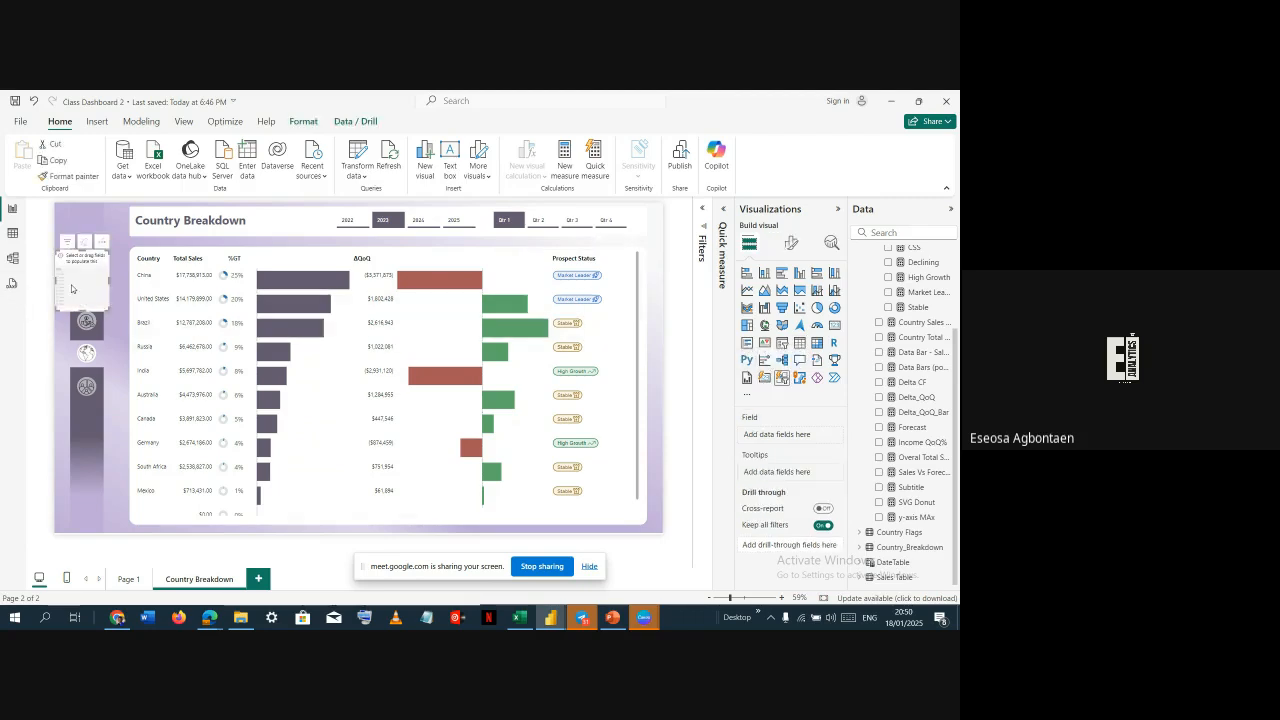
{"action": "left_click_drag", "start_coordinate": [72, 289], "coordinate": [257, 288]}
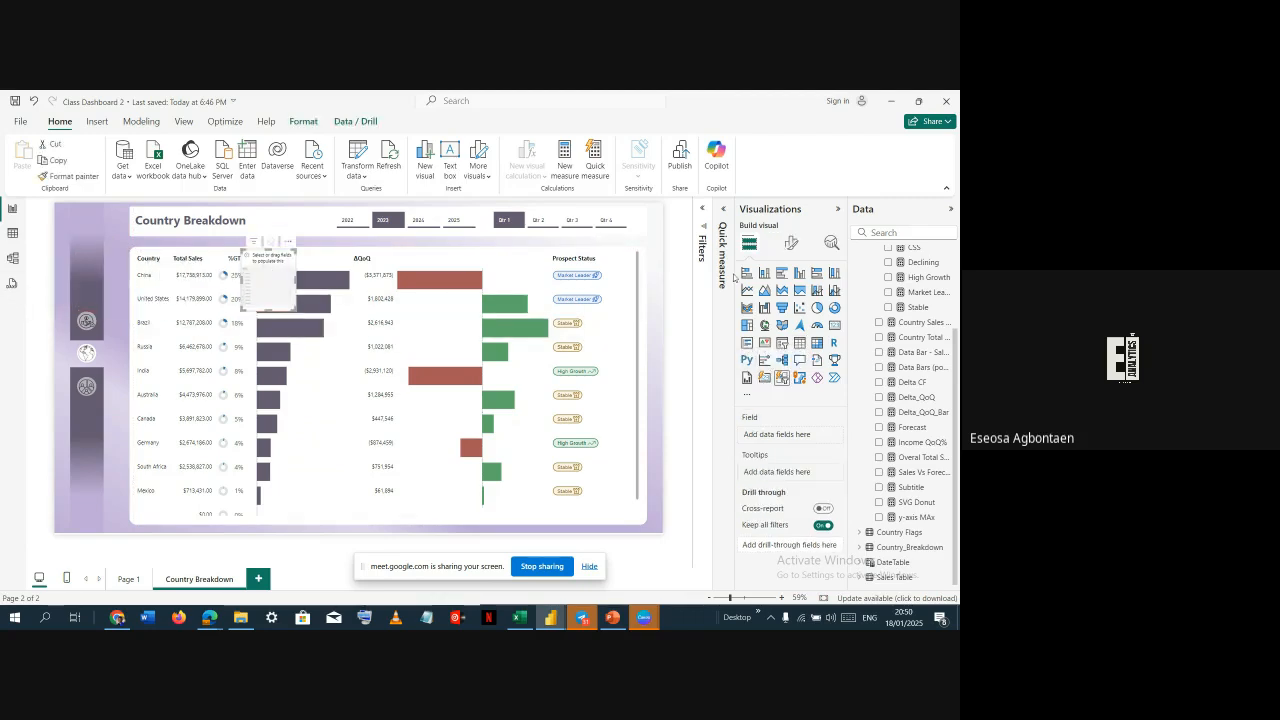
Populate the new slicer with the Year field from DateTable's date hierarchy
{"action": "left_click", "coordinate": [859, 562]}
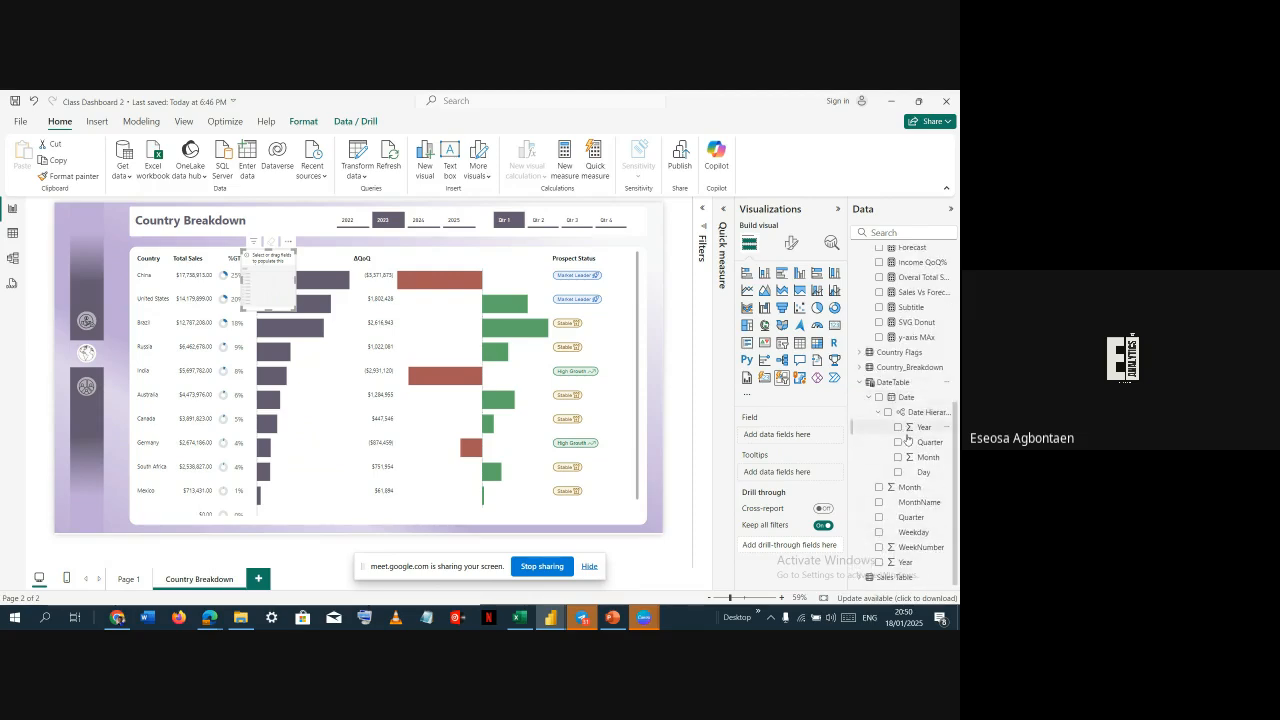
{"action": "left_click_drag", "start_coordinate": [898, 436], "coordinate": [267, 292]}
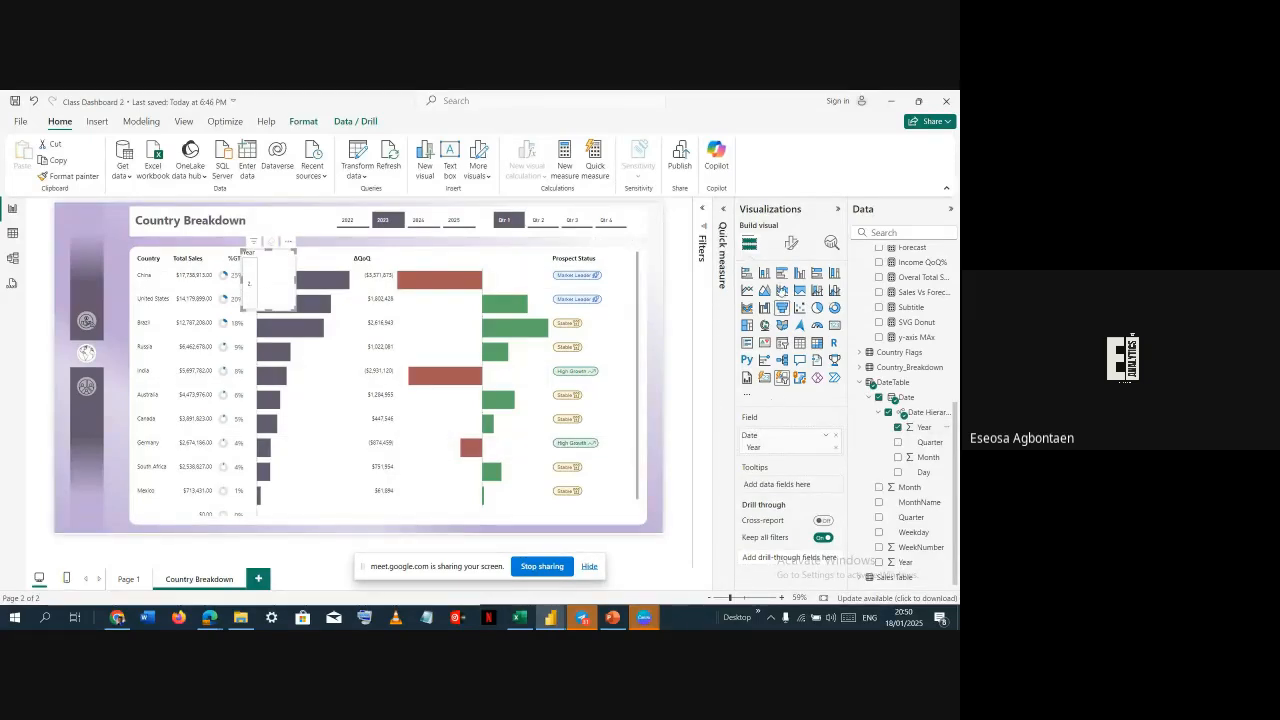
Set the slicer layout's max rows shown to 1 and widen the slicer
{"action": "left_click", "coordinate": [791, 243]}
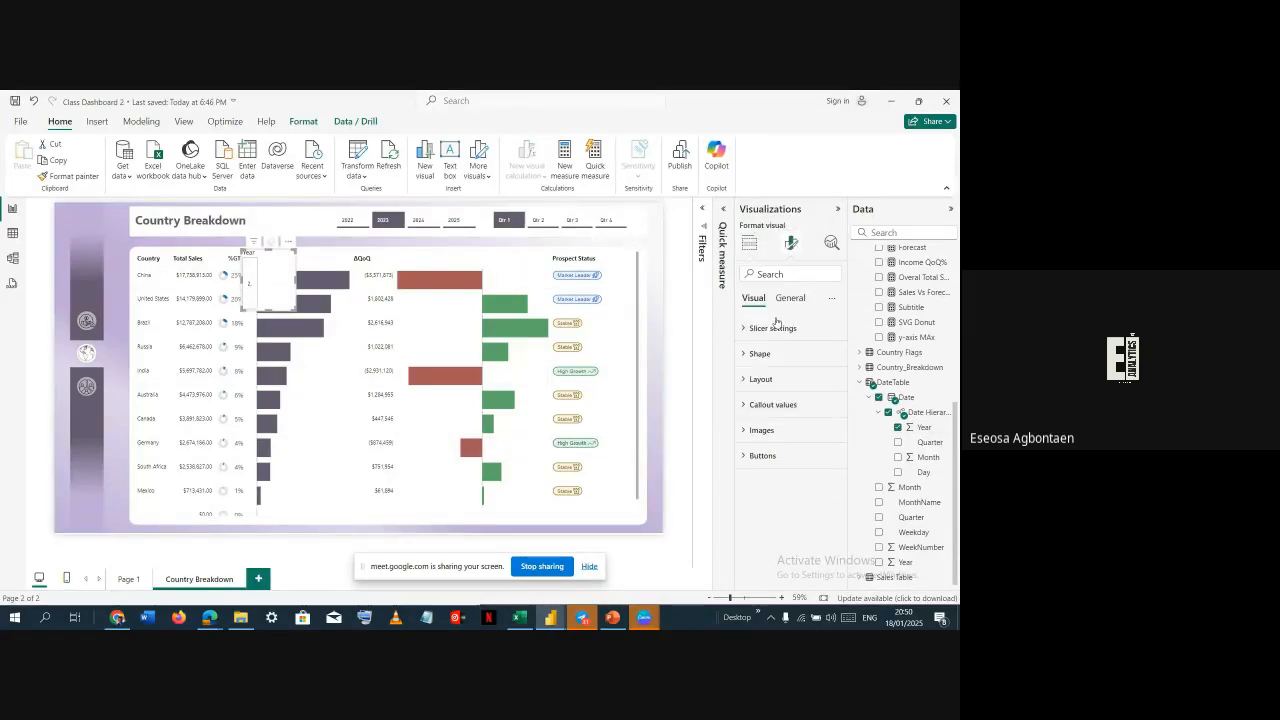
{"action": "left_click", "coordinate": [760, 380]}
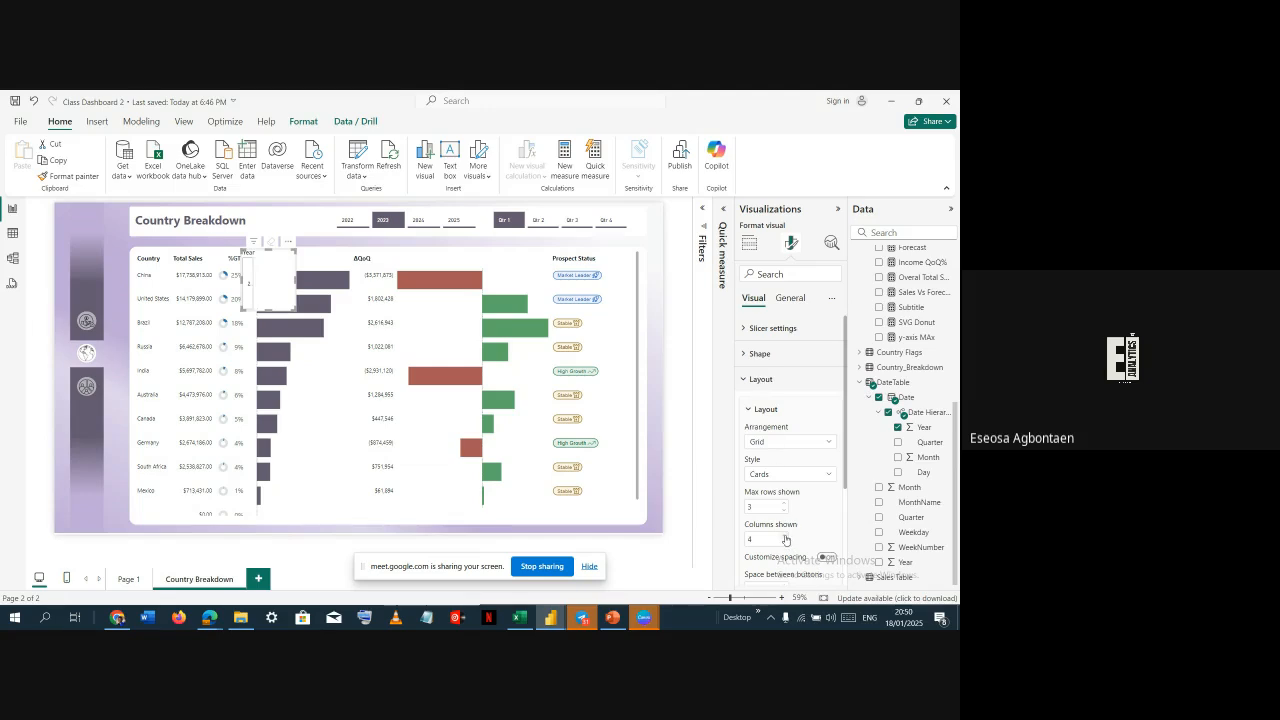
{"action": "left_click", "coordinate": [785, 537]}
{"action": "left_click", "coordinate": [784, 503]}
{"action": "left_click", "coordinate": [785, 512]}
{"action": "left_click", "coordinate": [785, 512]}
{"action": "left_click", "coordinate": [785, 512]}
{"action": "left_click", "coordinate": [785, 512]}
{"action": "left_click", "coordinate": [785, 512]}
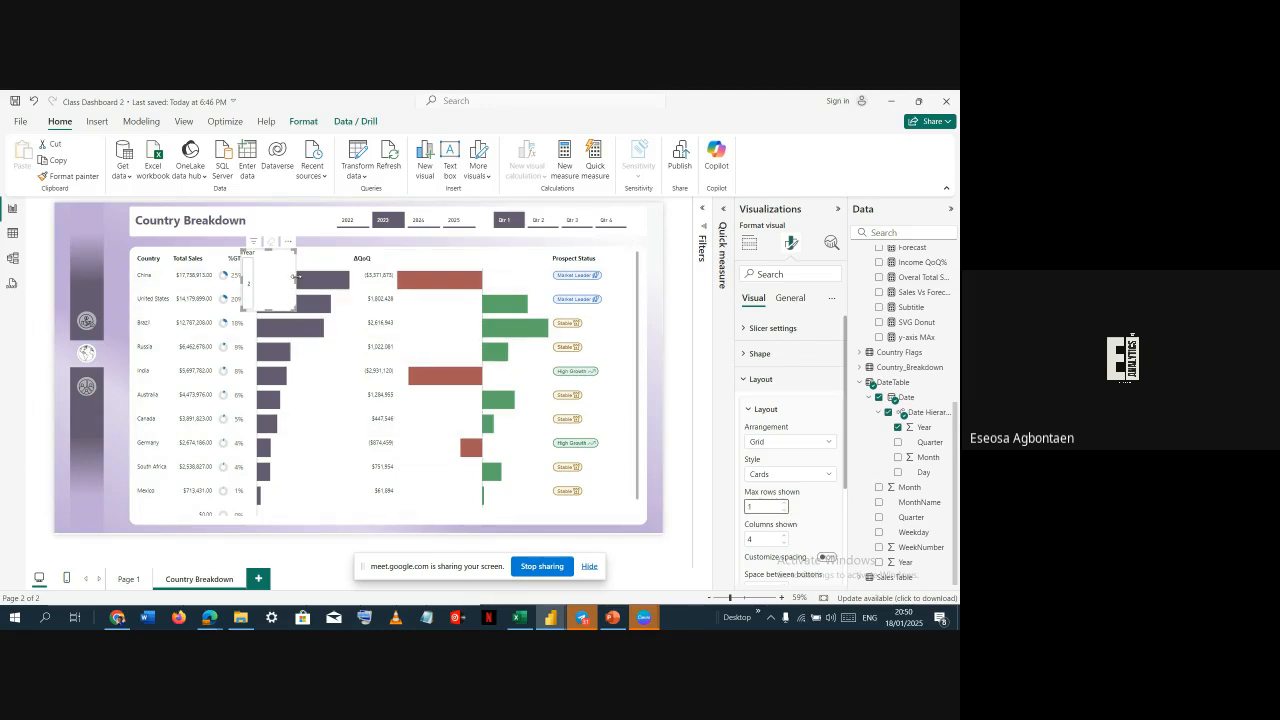
{"action": "left_click_drag", "start_coordinate": [297, 281], "coordinate": [428, 314]}
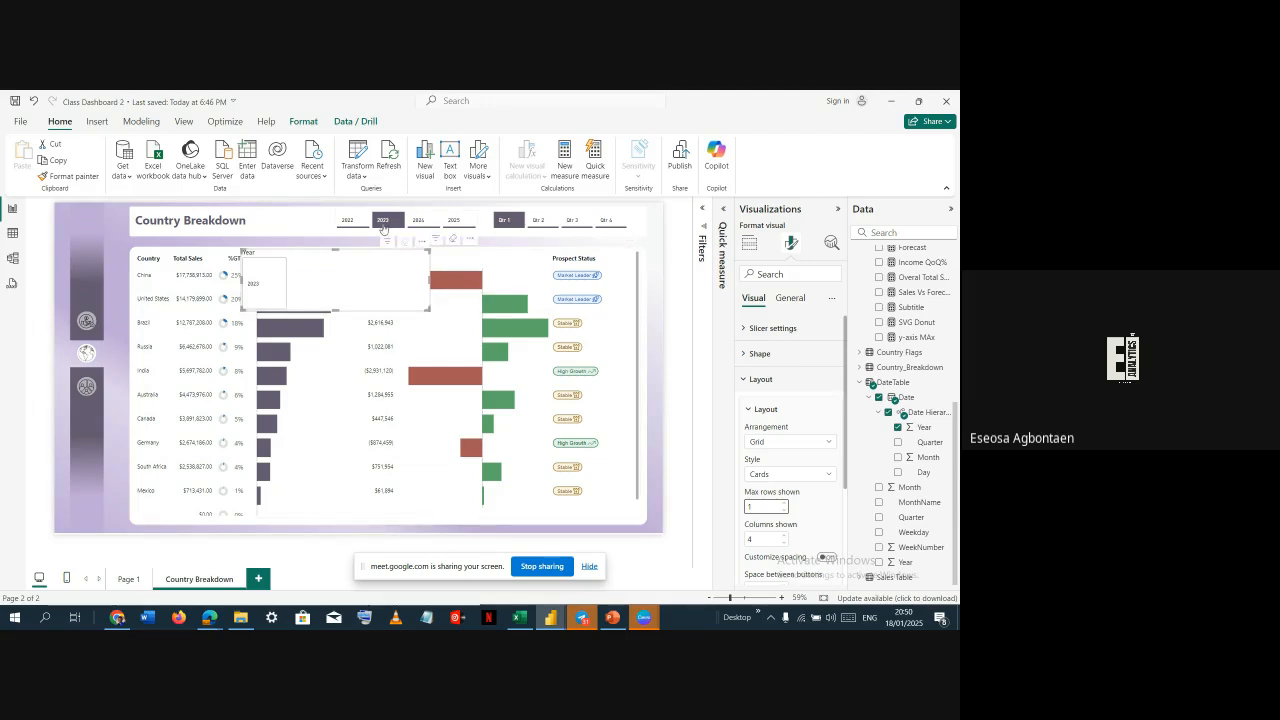
Turn off Force selection in the slicer settings and clear the 2023 filter in the existing year slicer
{"action": "left_click", "coordinate": [383, 226]}
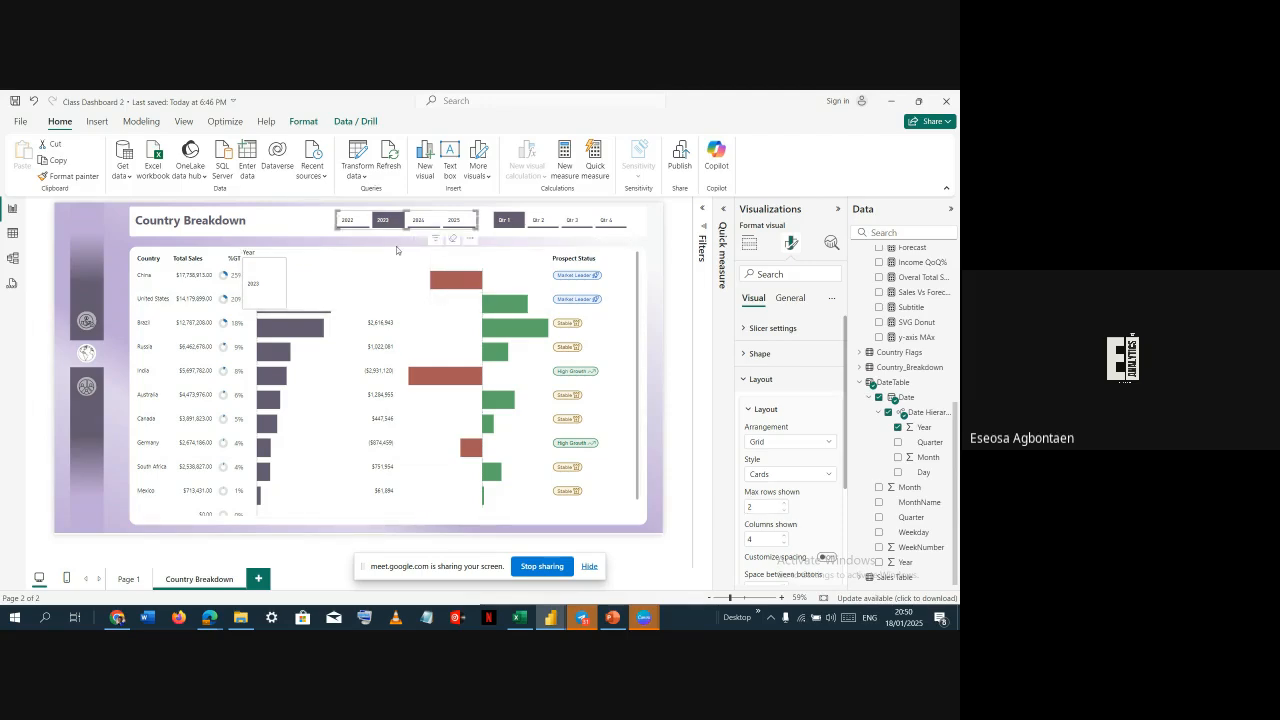
{"action": "left_click", "coordinate": [776, 331]}
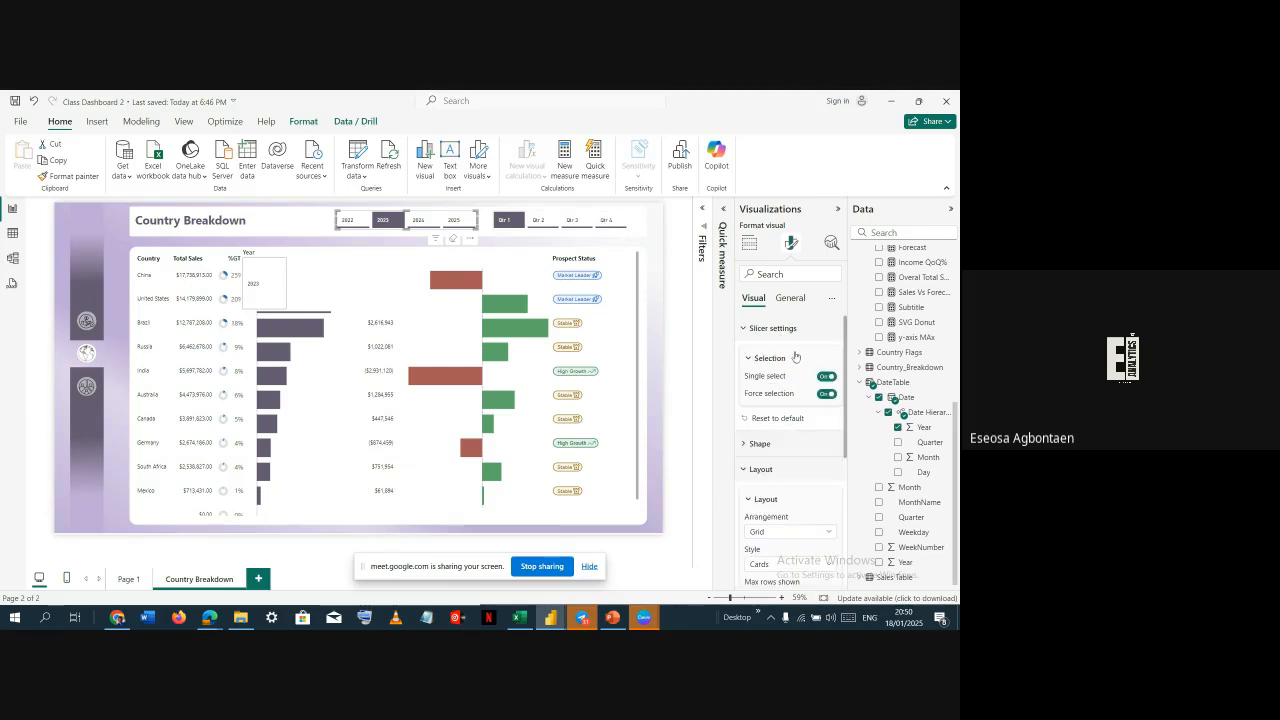
{"action": "left_click", "coordinate": [826, 393]}
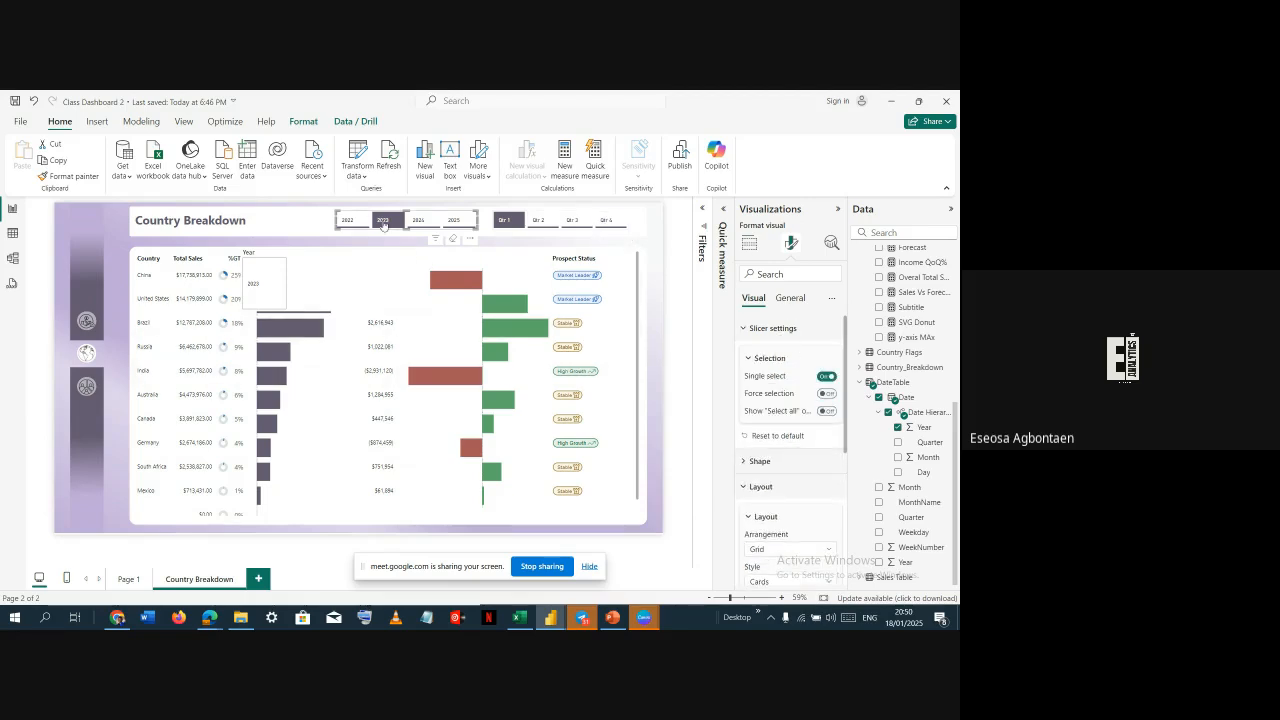
{"action": "left_click", "coordinate": [383, 220]}
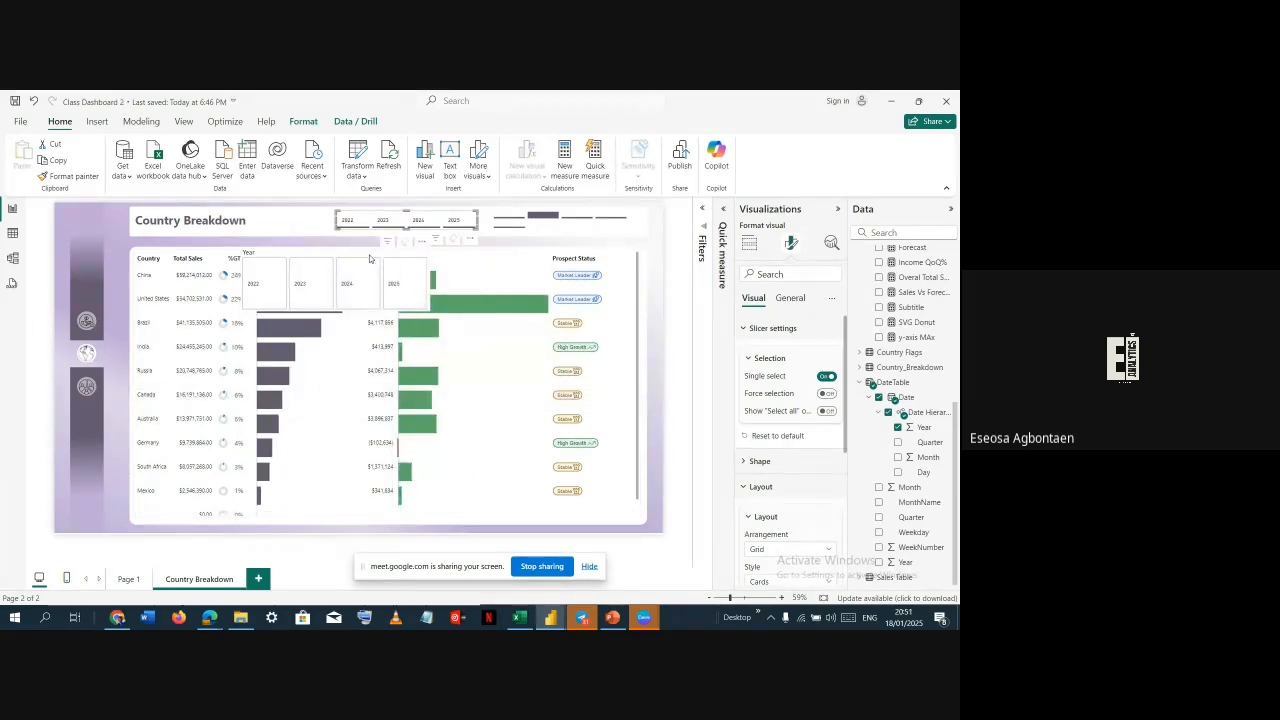
Move the new slicer up beside the page title and turn off its title
{"action": "left_click_drag", "start_coordinate": [369, 258], "coordinate": [358, 236]}
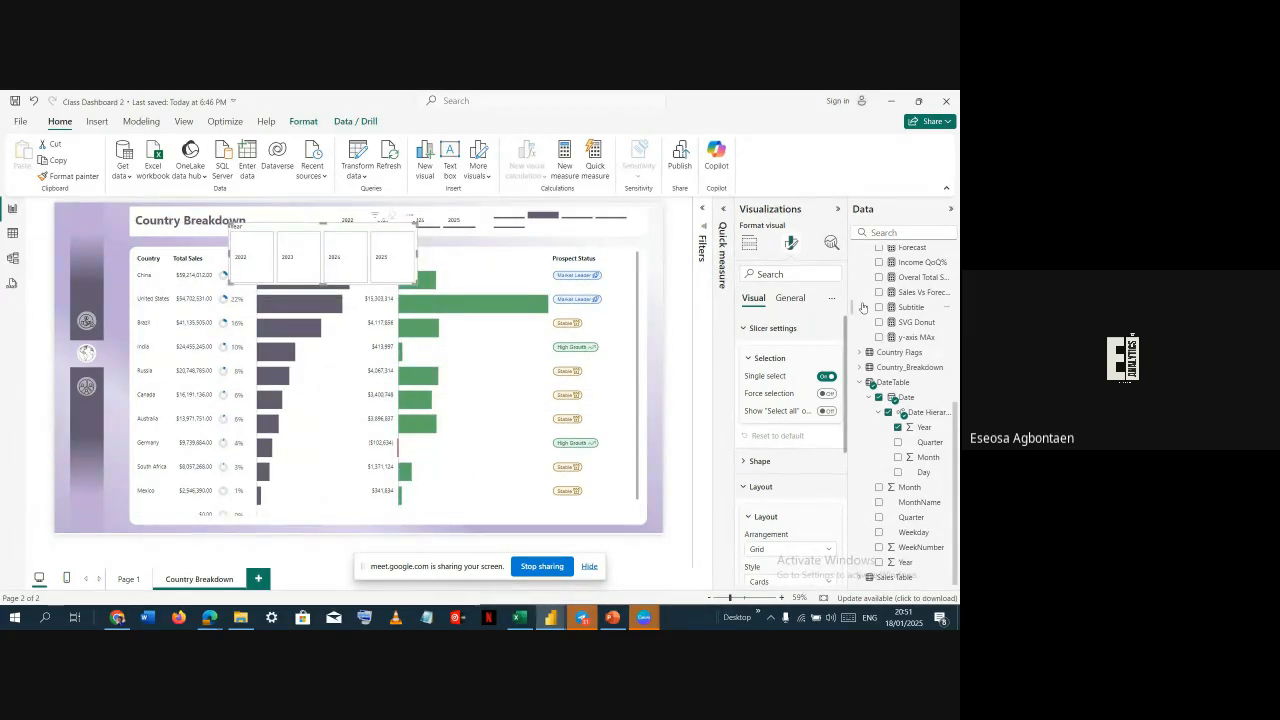
{"action": "left_click", "coordinate": [791, 298]}
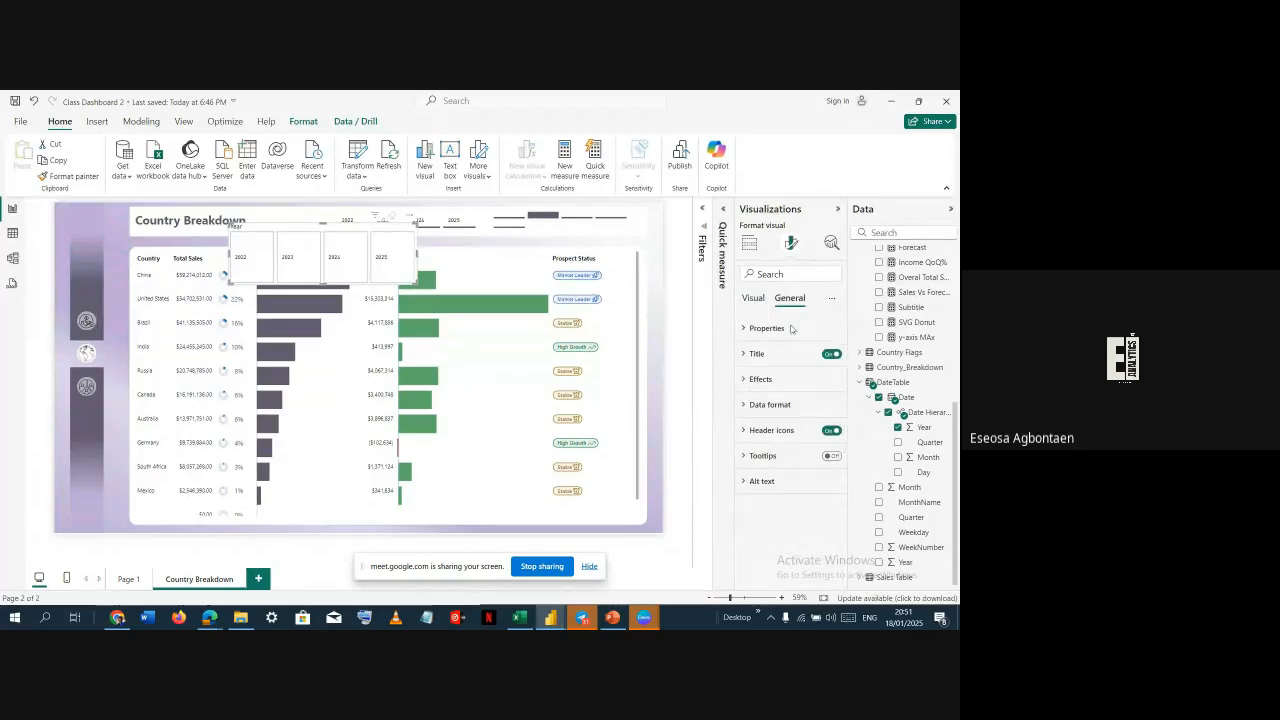
{"action": "left_click", "coordinate": [831, 355]}
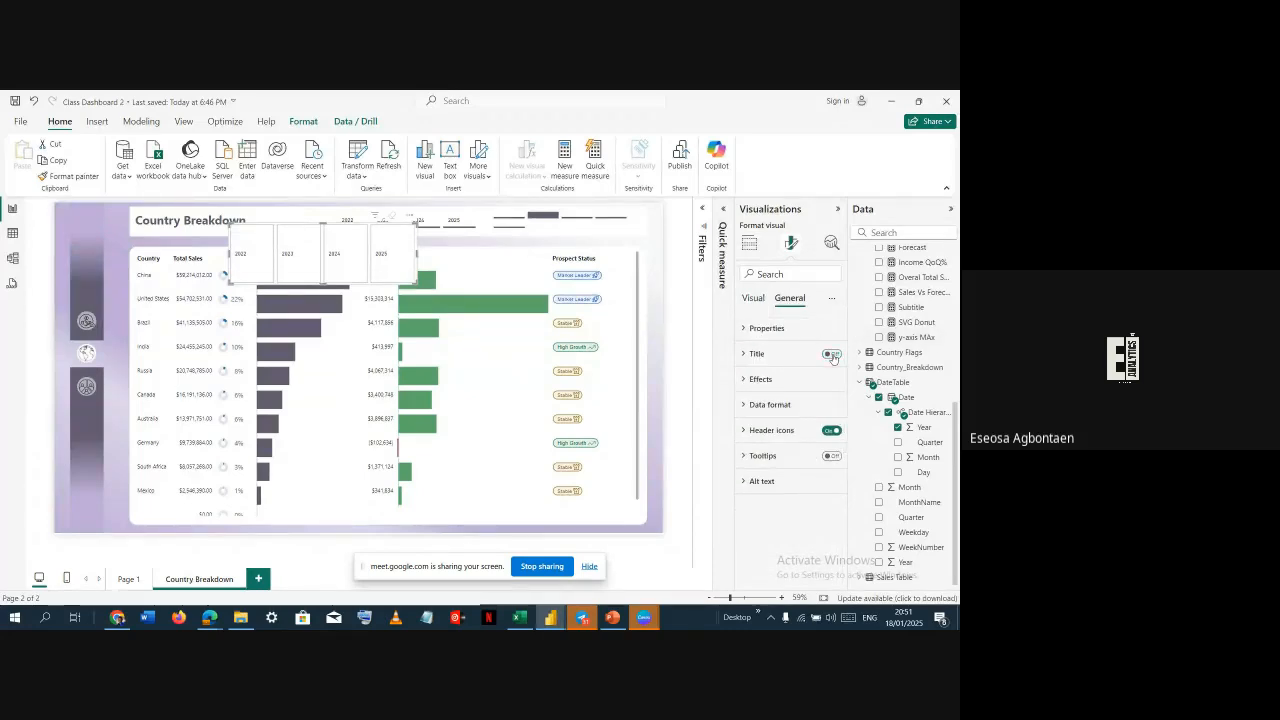
Shrink the slicer's height to a single row of year tiles
{"action": "left_click", "coordinate": [754, 299]}
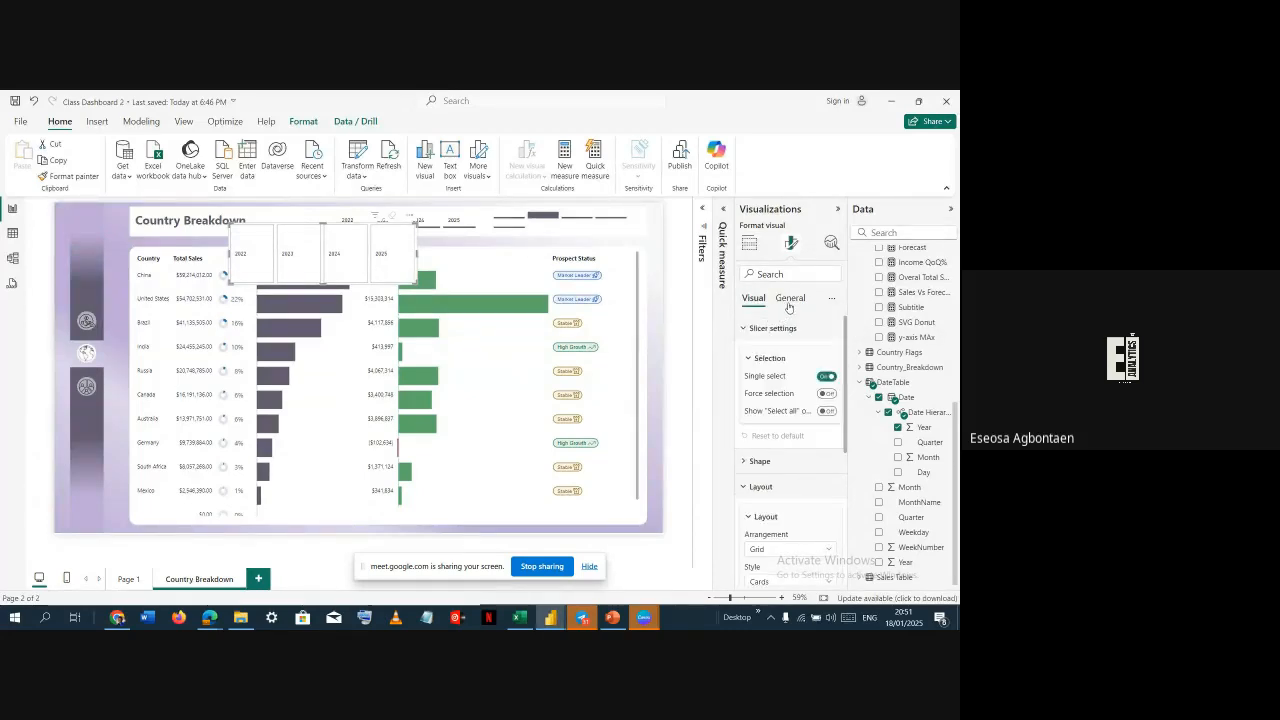
{"action": "left_click", "coordinate": [789, 298]}
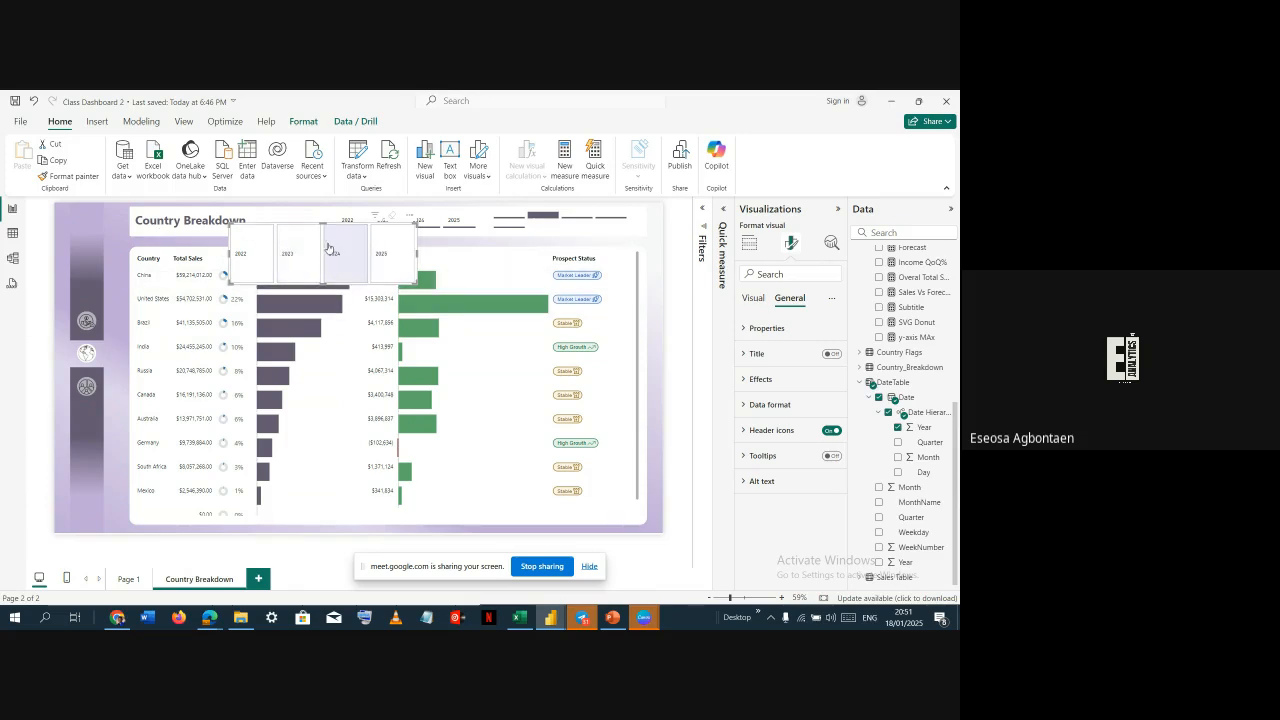
{"action": "left_click_drag", "start_coordinate": [323, 227], "coordinate": [325, 260]}
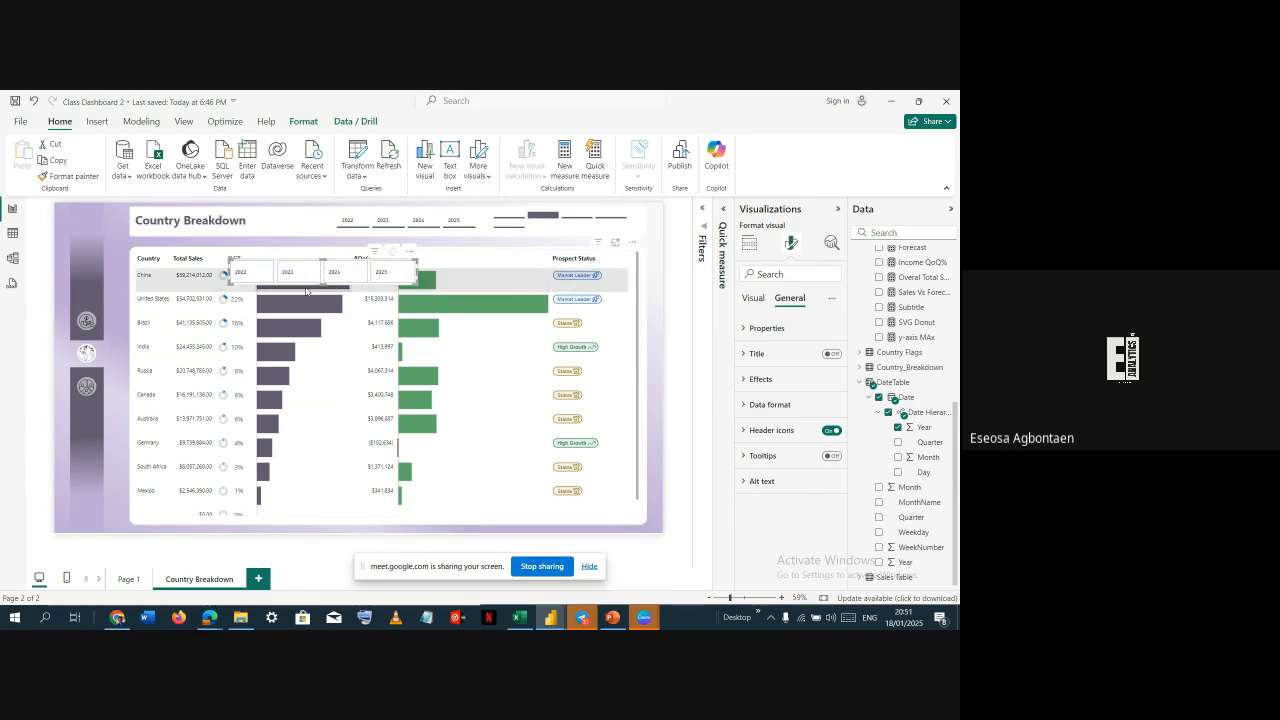
Turn off the slicer's background effect
{"action": "left_click", "coordinate": [754, 298]}
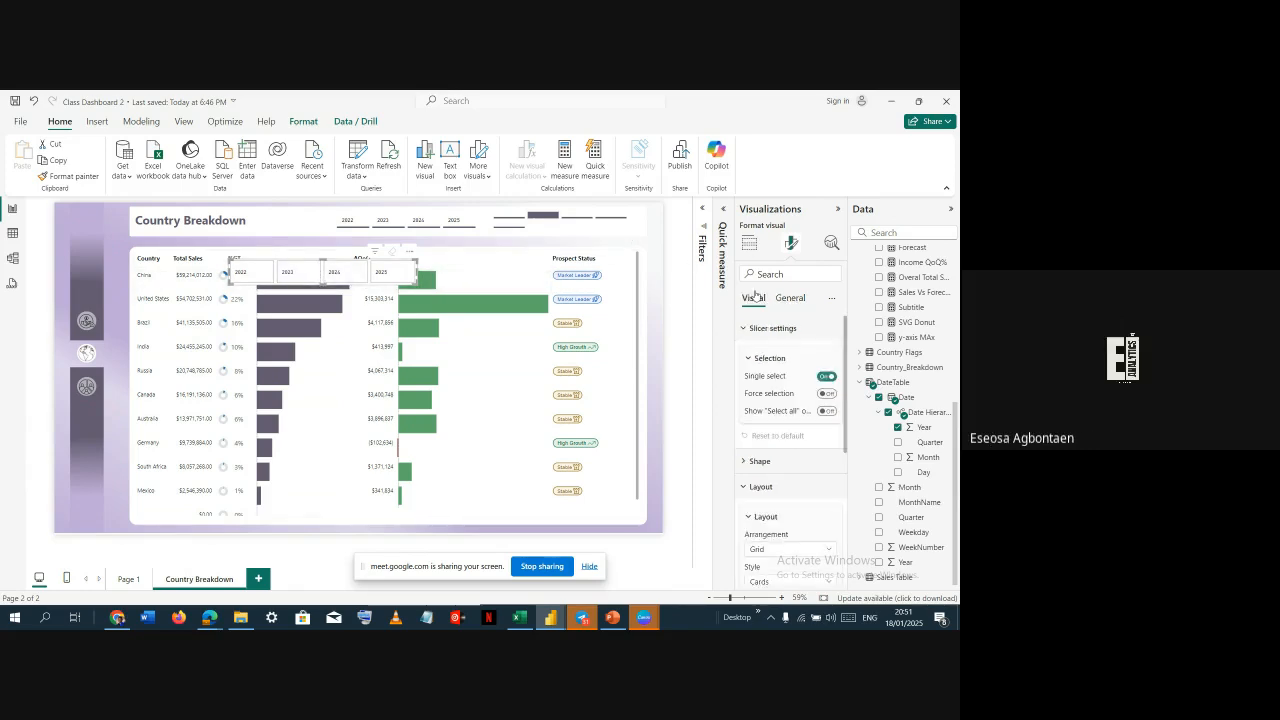
{"action": "left_click", "coordinate": [772, 330]}
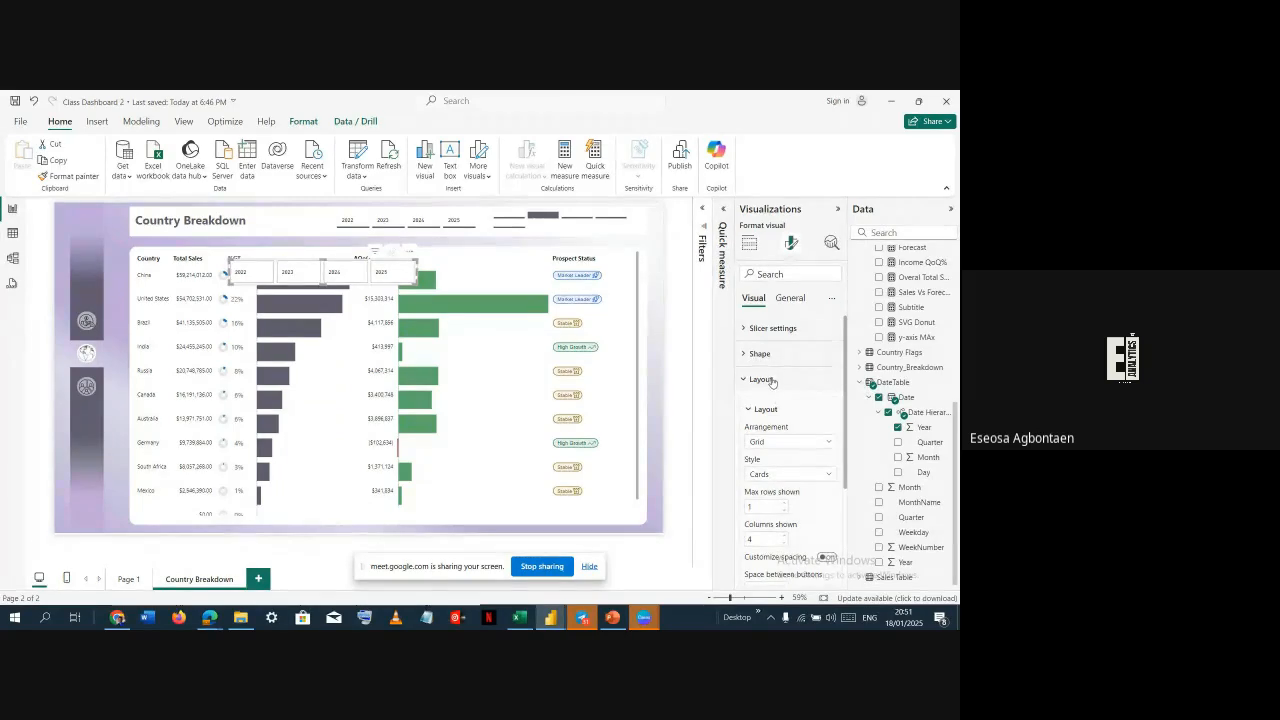
{"action": "left_click", "coordinate": [770, 379]}
{"action": "left_click", "coordinate": [790, 298]}
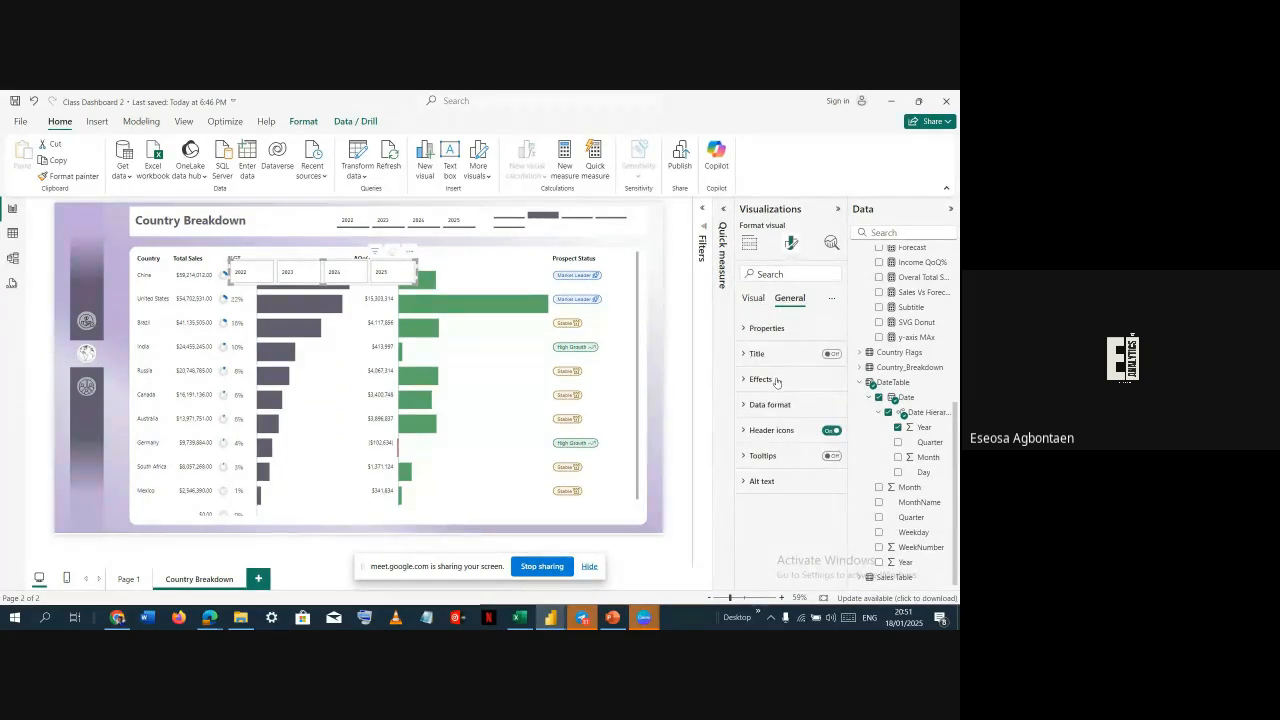
{"action": "left_click", "coordinate": [778, 409]}
{"action": "left_click", "coordinate": [827, 410]}
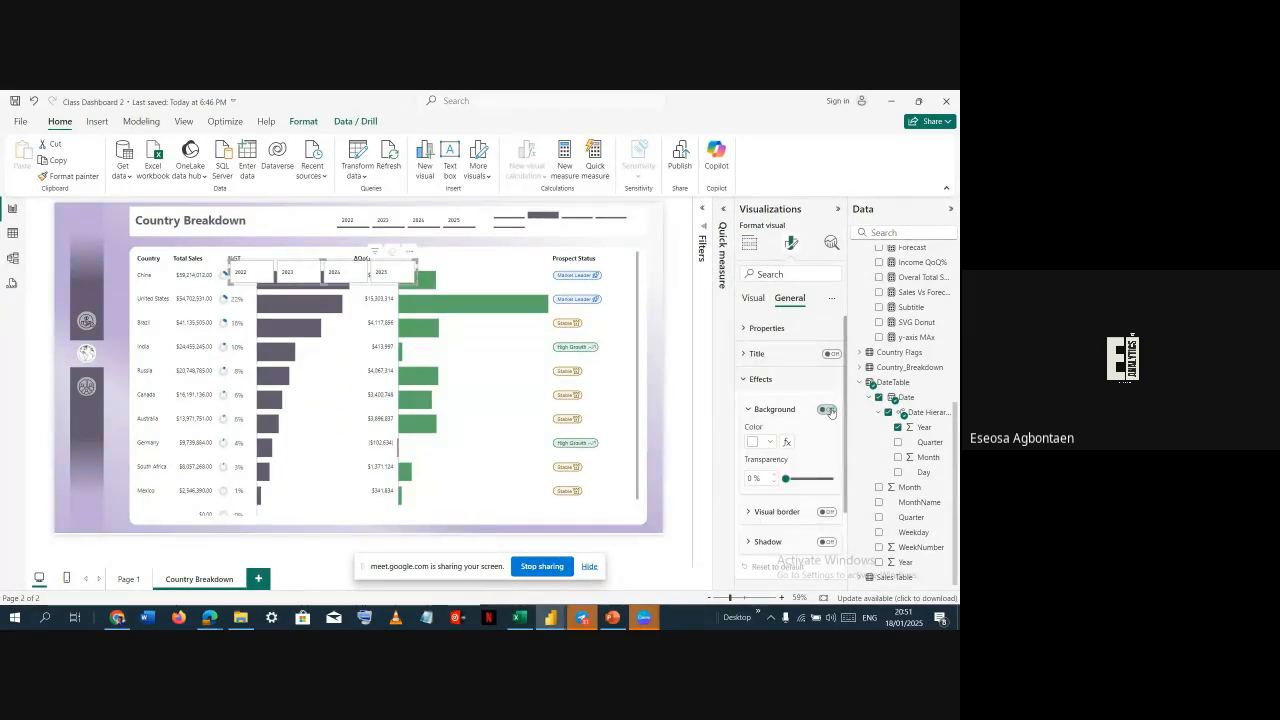
{"action": "left_click", "coordinate": [766, 381]}
{"action": "left_click", "coordinate": [755, 298]}
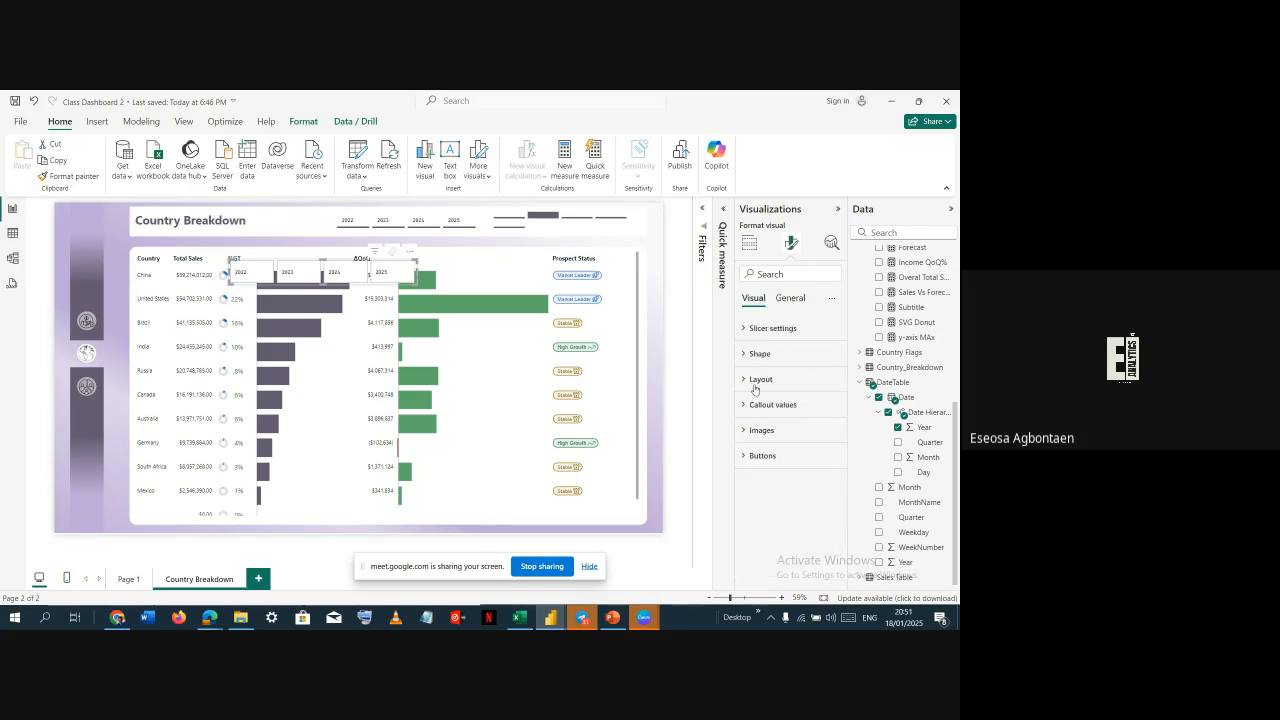
Turn off the border and fill of the selected-state buttons and nudge the slicer higher
{"action": "left_click", "coordinate": [762, 455]}
{"action": "scroll", "coordinate": [790, 460], "scroll_direction": "down", "scroll_amount": 5}
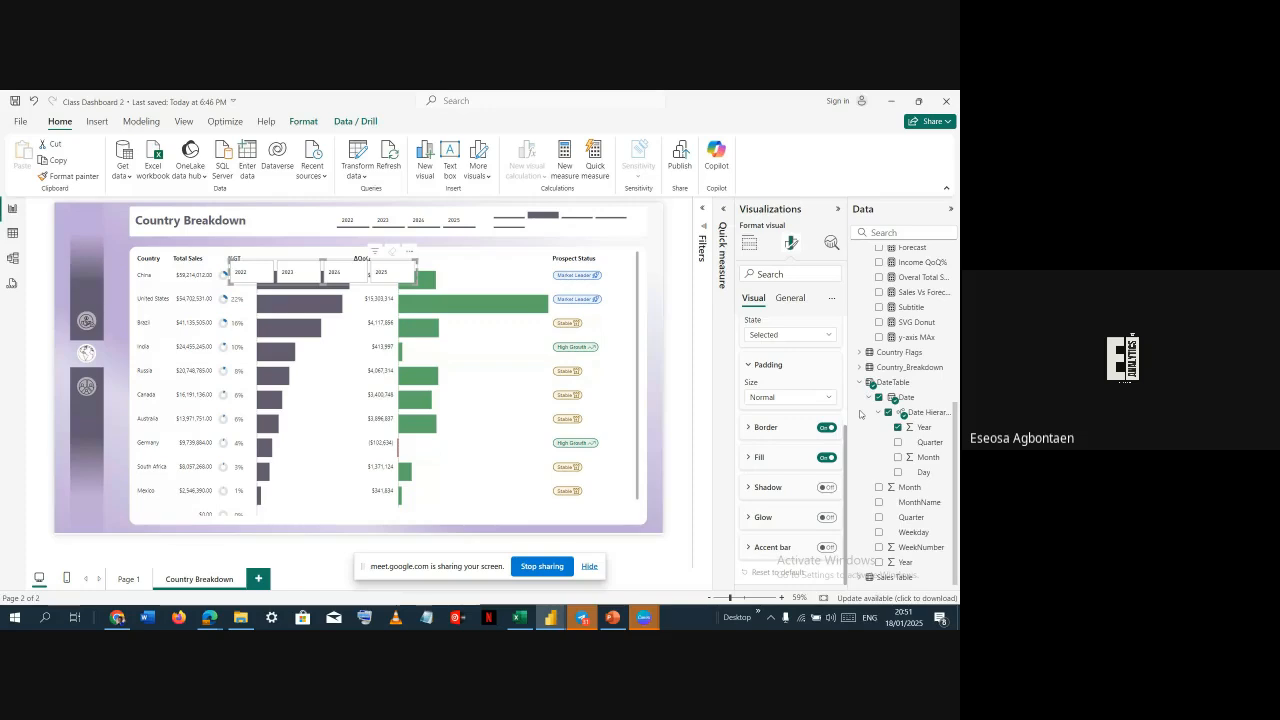
{"action": "left_click", "coordinate": [827, 427]}
{"action": "left_click", "coordinate": [827, 458]}
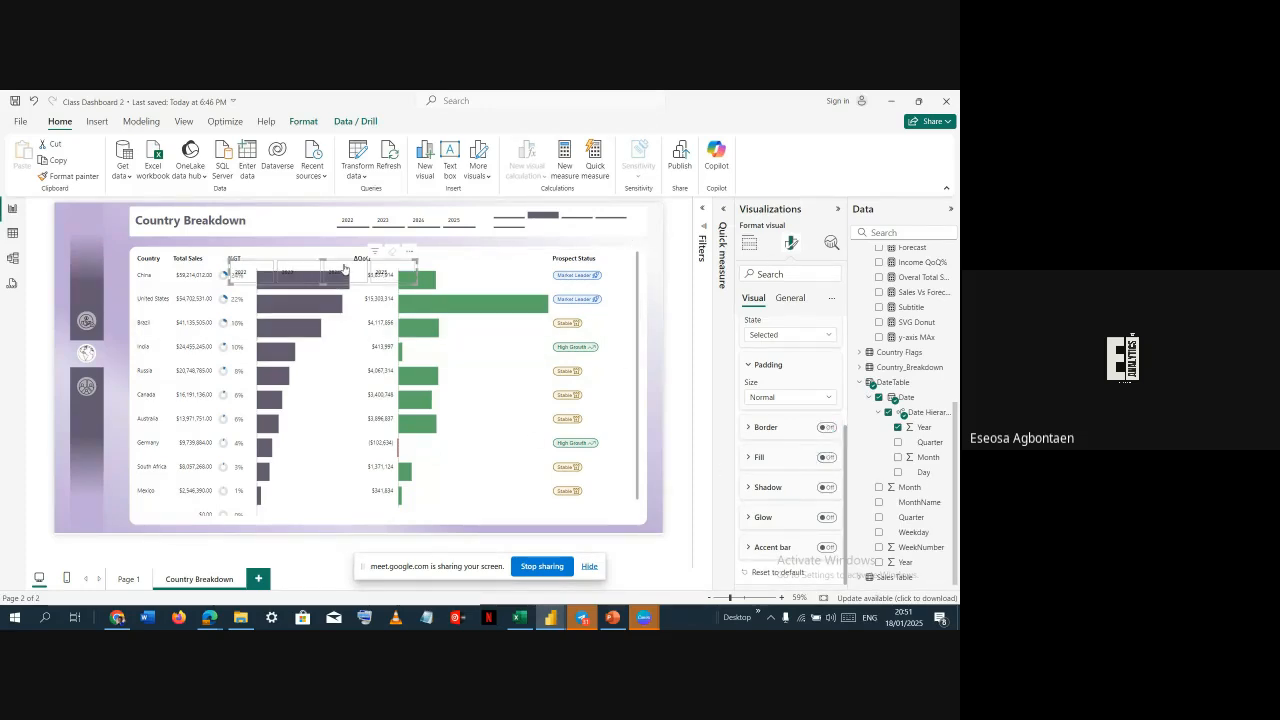
{"action": "left_click_drag", "start_coordinate": [366, 286], "coordinate": [362, 250]}
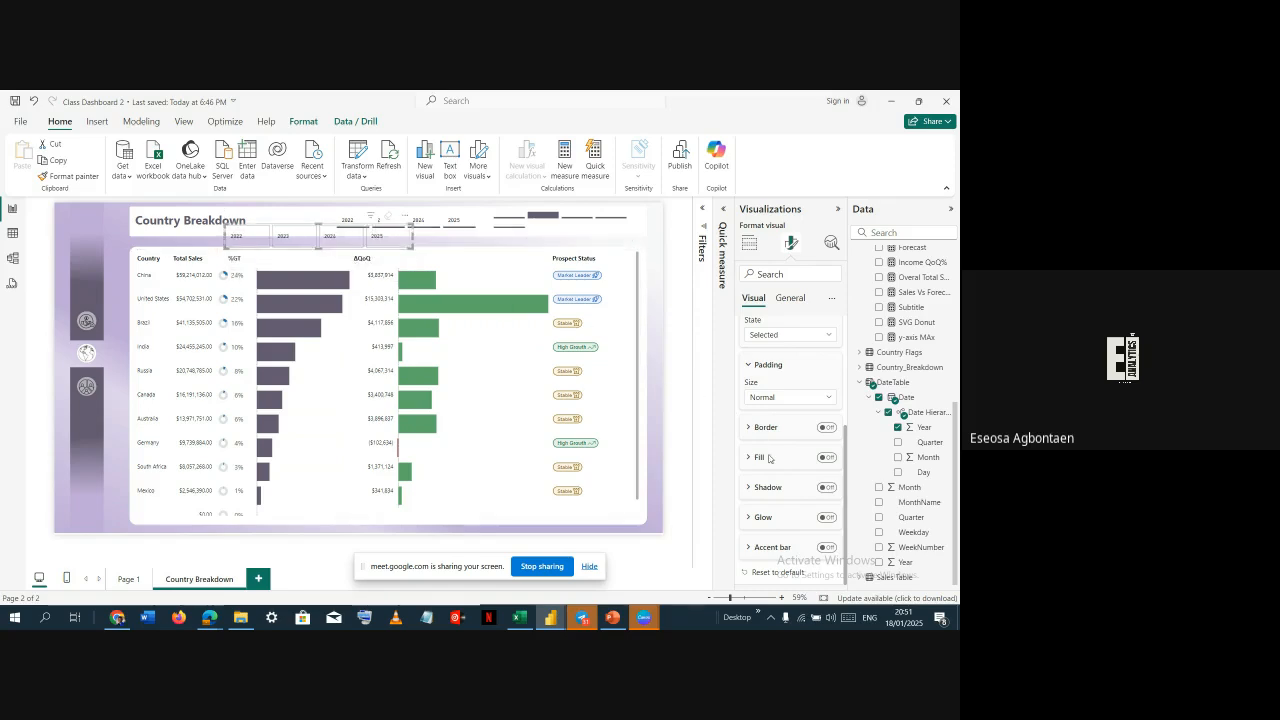
Switch the button settings to the Default state and toggle its border on and off again
{"action": "scroll", "coordinate": [802, 385], "scroll_direction": "up", "scroll_amount": 1}
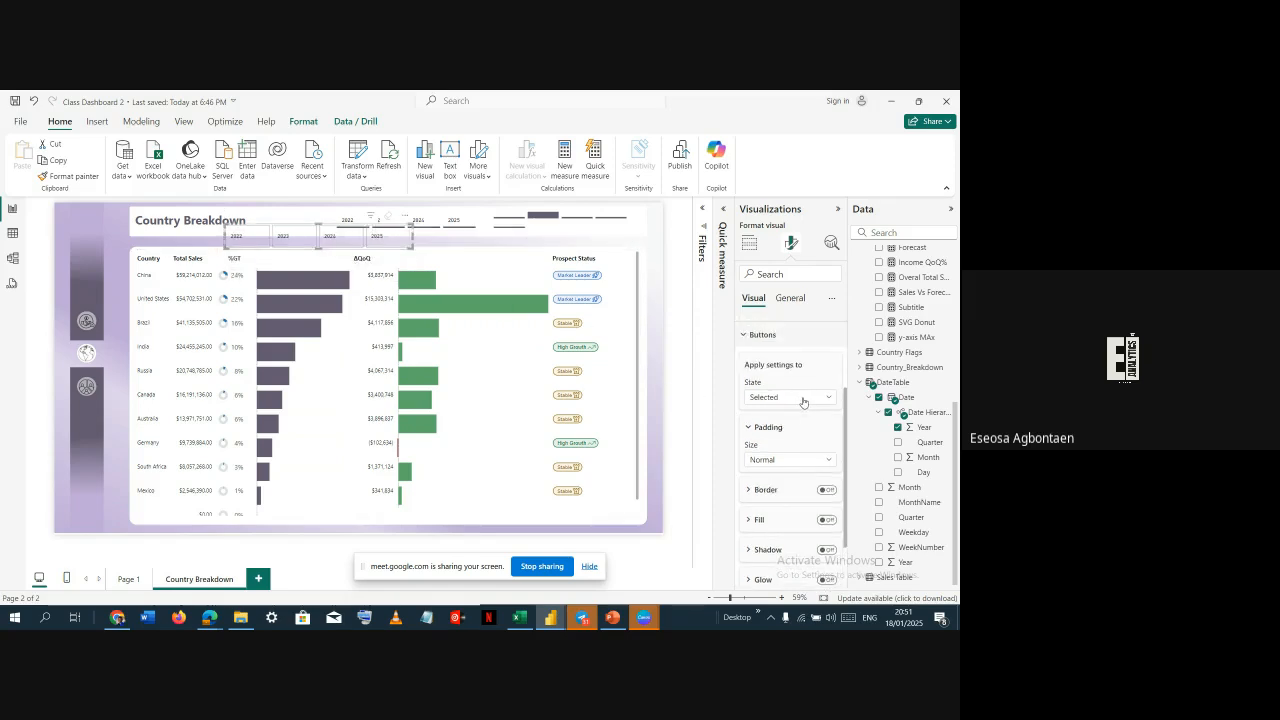
{"action": "left_click", "coordinate": [803, 397]}
{"action": "left_click", "coordinate": [793, 415]}
{"action": "left_click", "coordinate": [825, 489]}
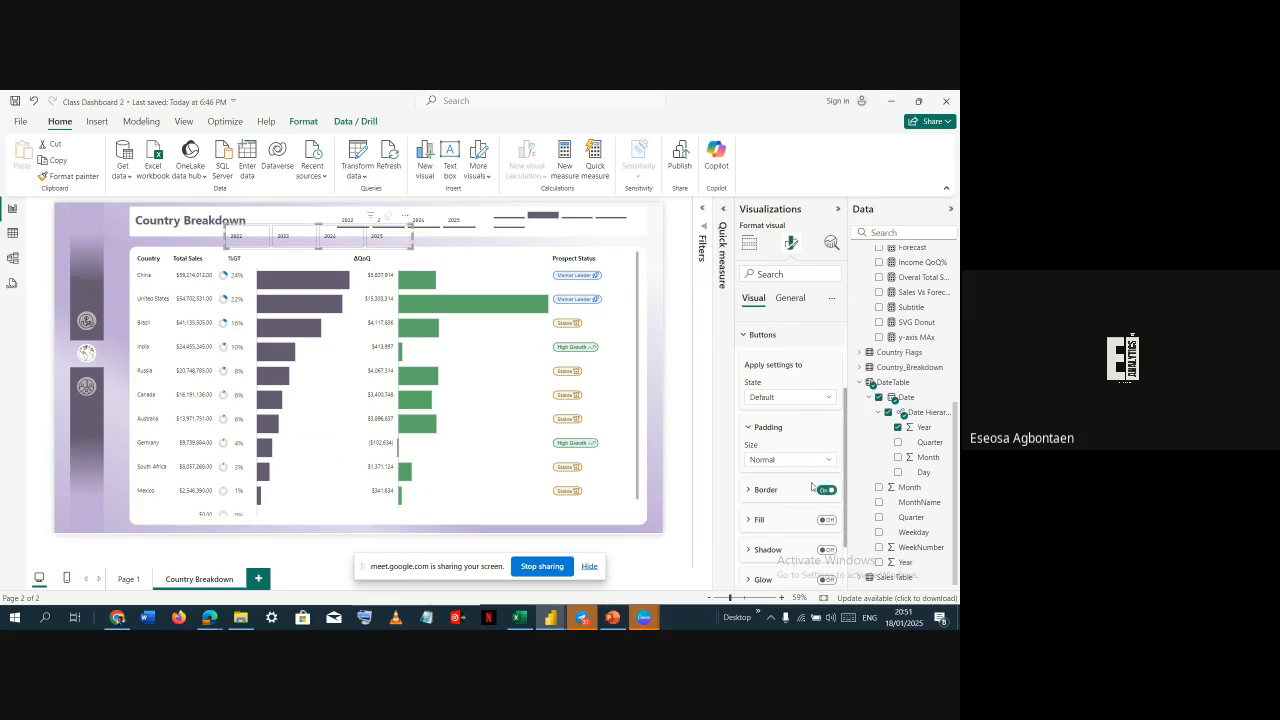
{"action": "left_click", "coordinate": [825, 489]}
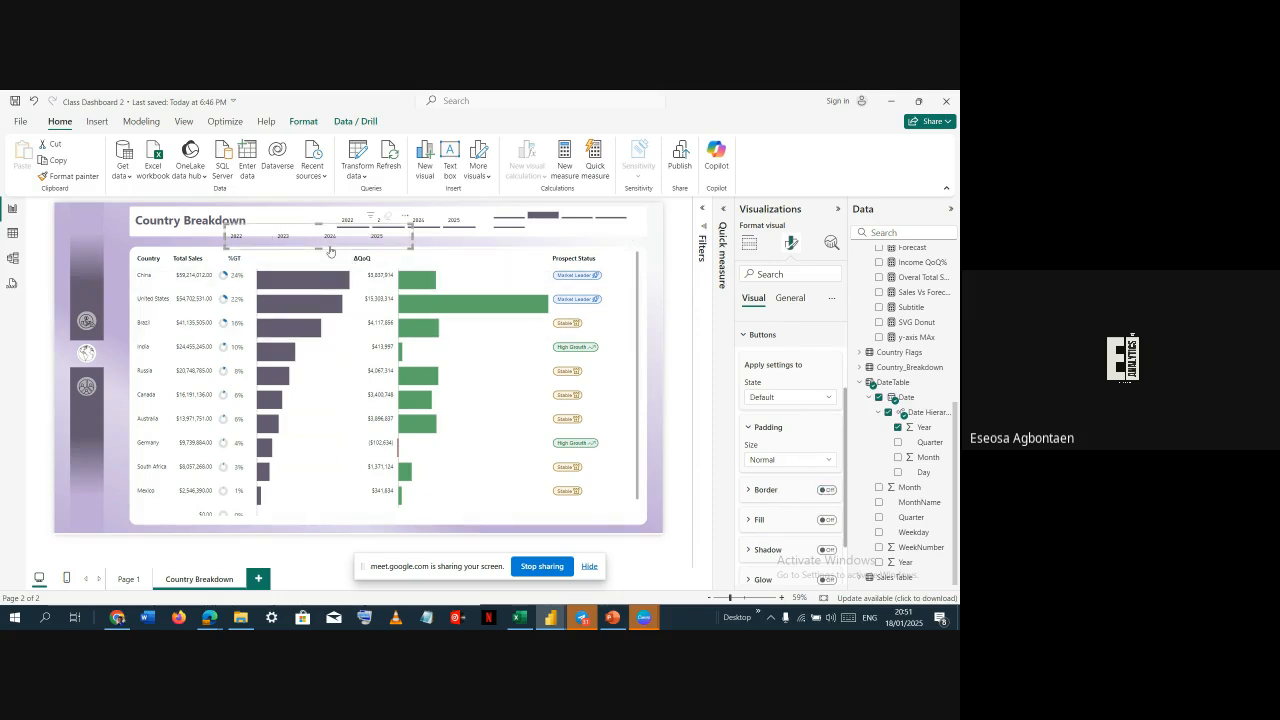
Nudge the Year slicer slightly to the right and review the button state options
{"action": "mouse_move", "coordinate": [330, 247]}
{"action": "left_mouse_down"}
{"action": "mouse_move", "coordinate": [332, 235]}
{"action": "mouse_move", "coordinate": [340, 247]}
{"action": "left_mouse_up"}
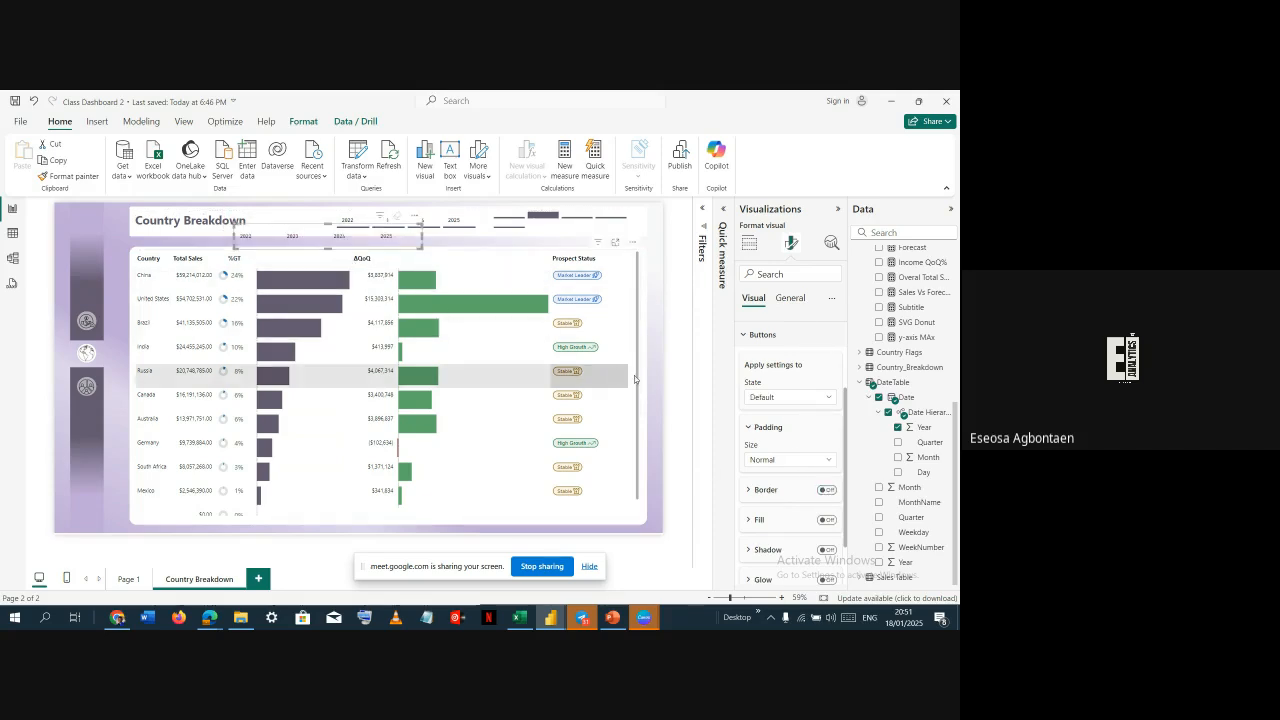
{"action": "left_click", "coordinate": [781, 397]}
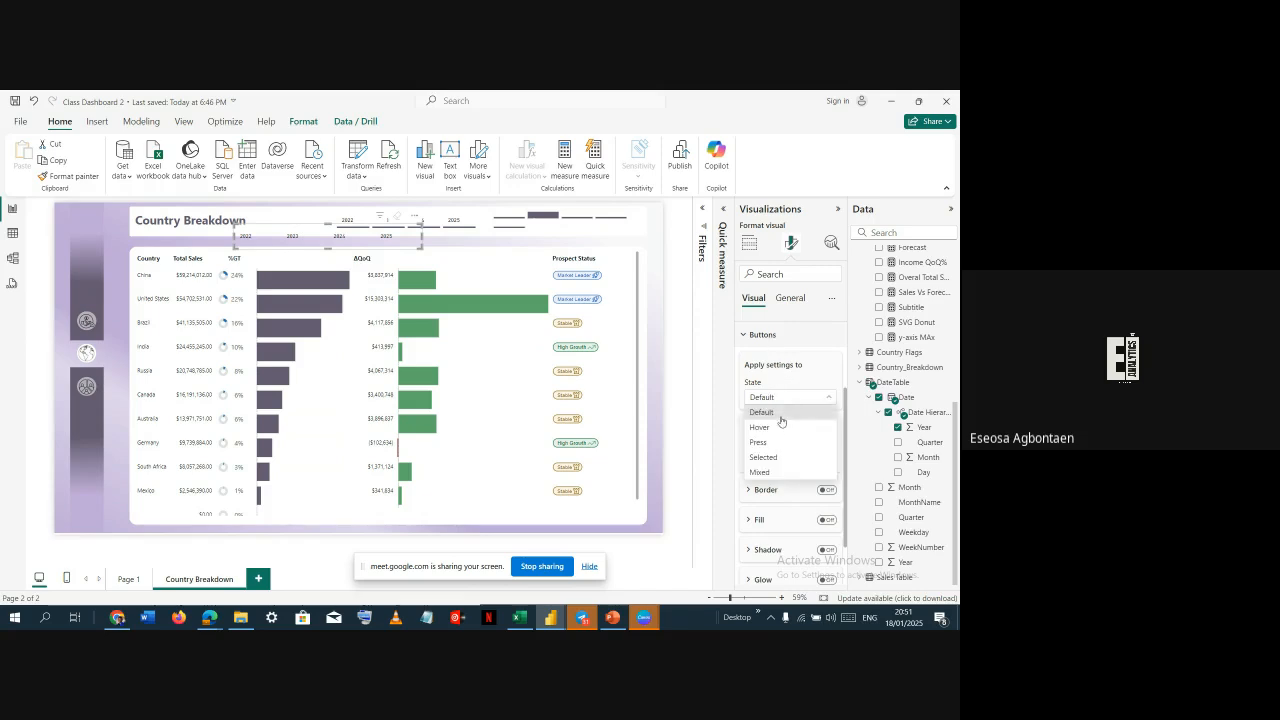
{"action": "left_click", "coordinate": [781, 427]}
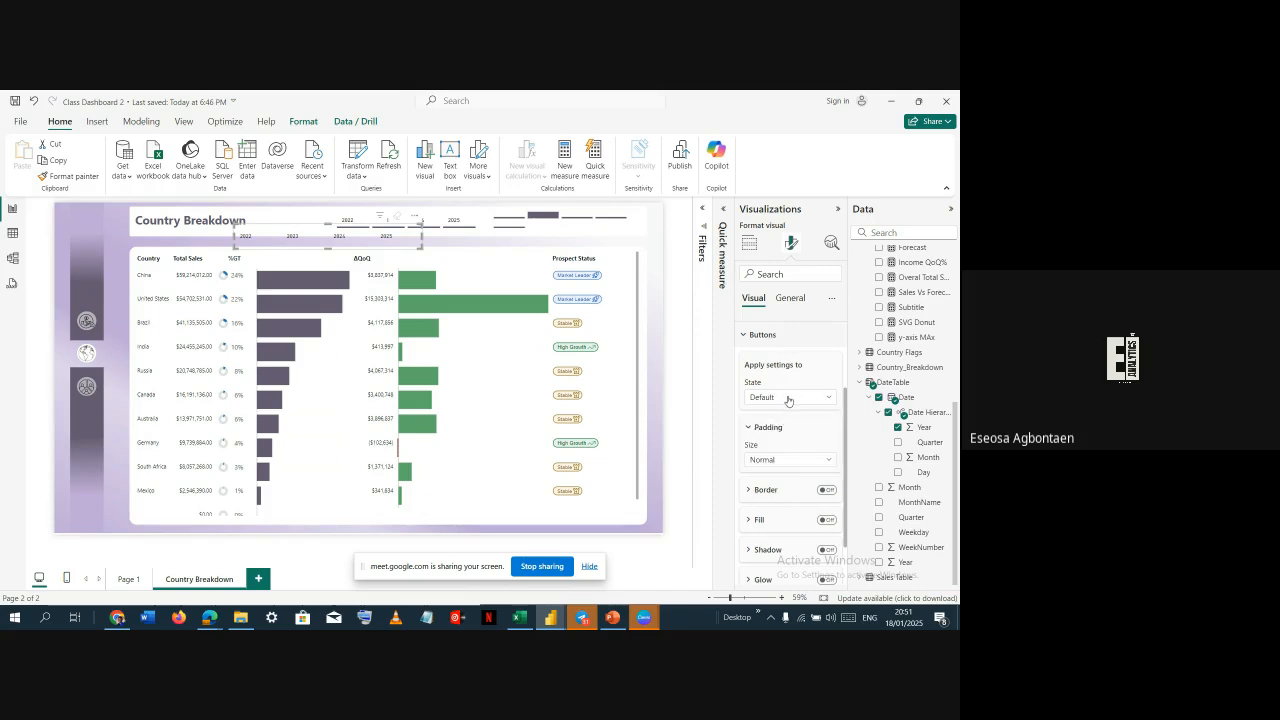
{"action": "left_click", "coordinate": [788, 398]}
{"action": "left_click", "coordinate": [770, 459]}
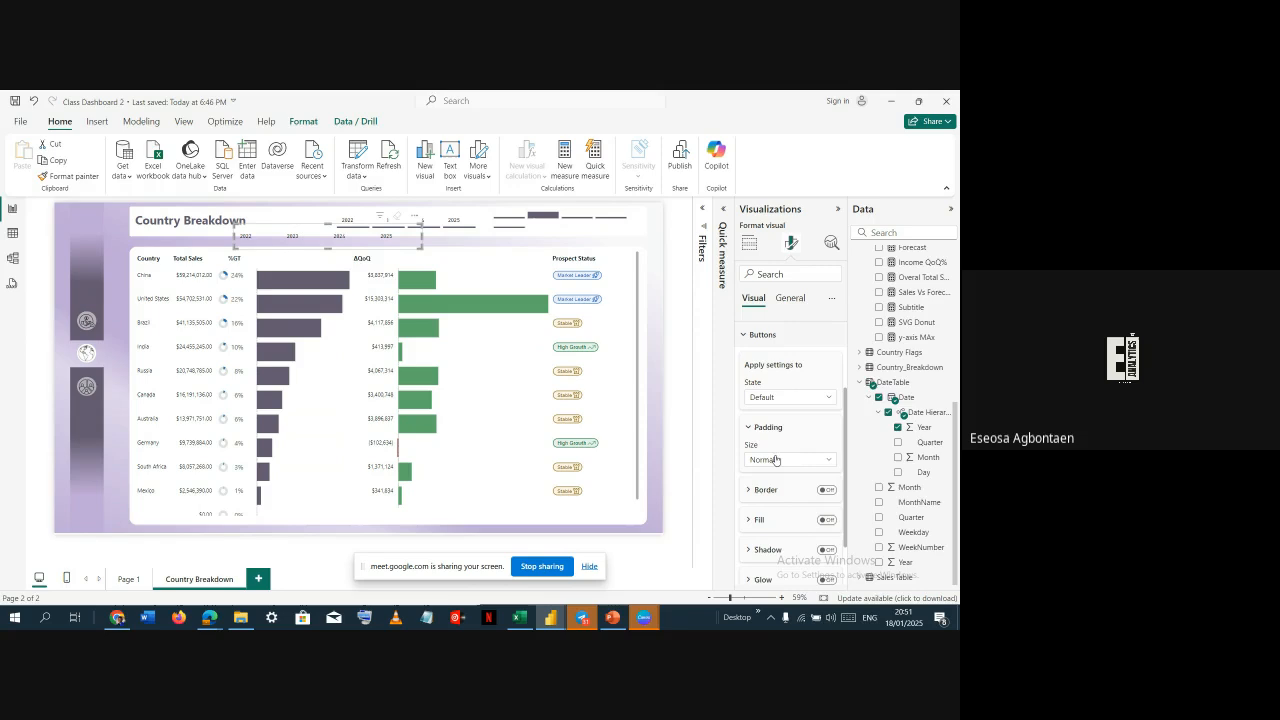
{"action": "left_click", "coordinate": [790, 403]}
{"action": "left_click", "coordinate": [769, 368]}
{"action": "scroll", "coordinate": [767, 370], "scroll_direction": "down", "scroll_amount": 2}
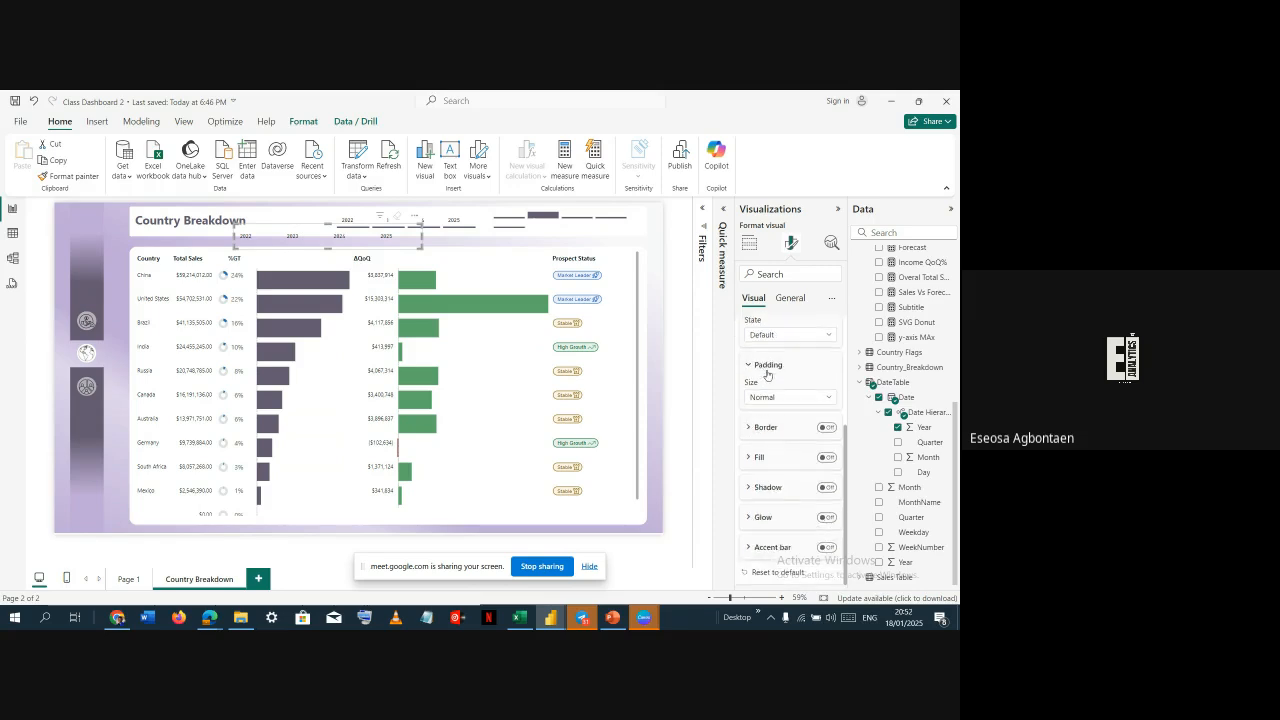
Turn on a 5 px accent bar at the bottom of the buttons, coloured with the recent purple
{"action": "left_click", "coordinate": [826, 547]}
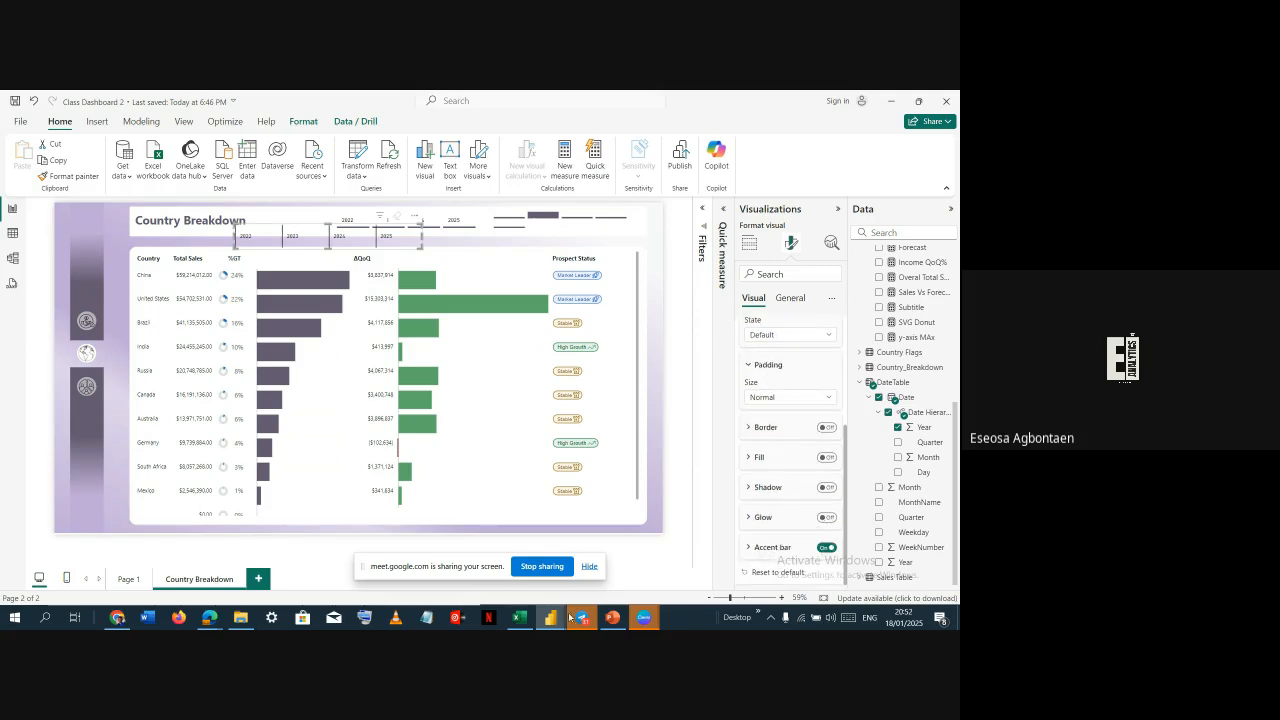
{"action": "left_click", "coordinate": [775, 547]}
{"action": "left_click", "coordinate": [790, 443]}
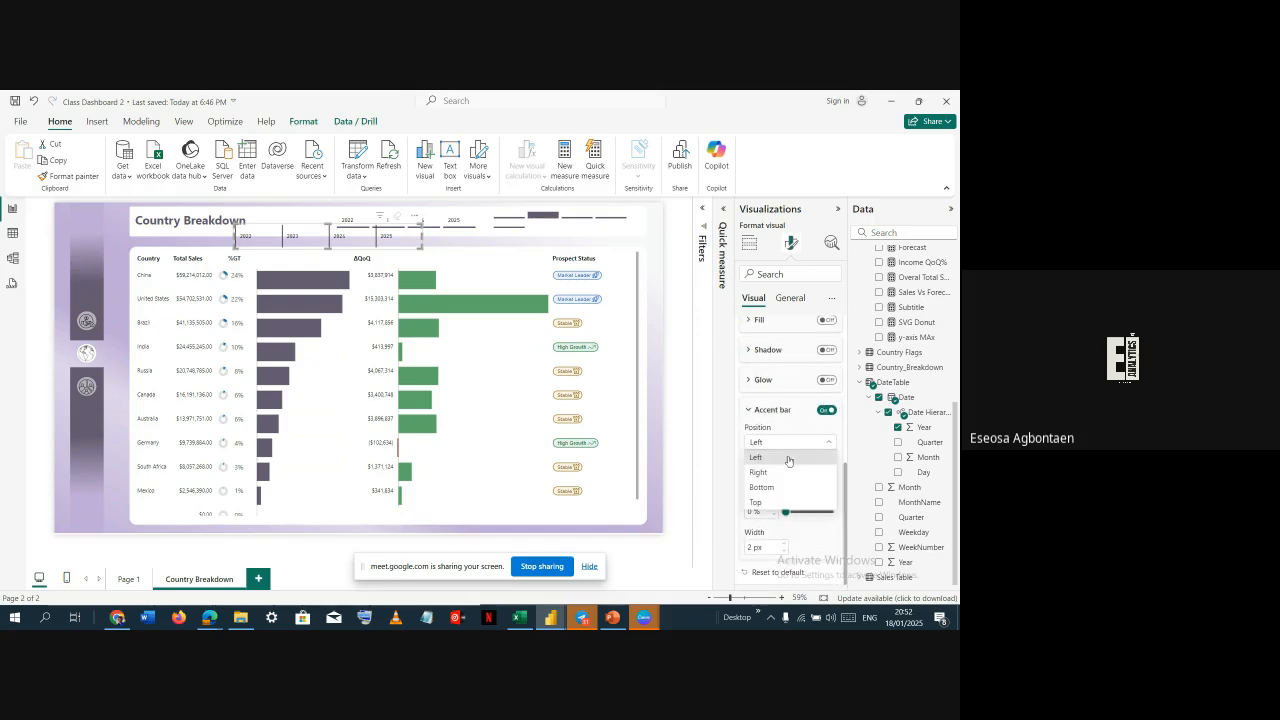
{"action": "left_click", "coordinate": [778, 490]}
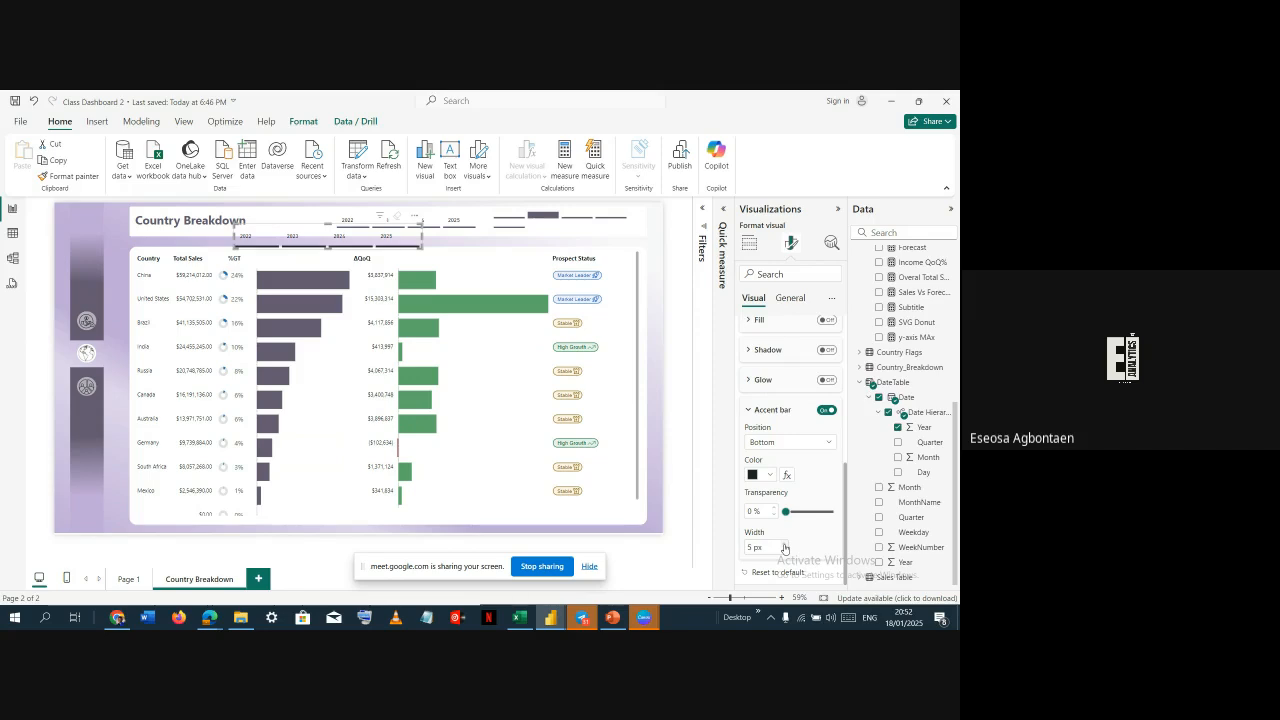
{"action": "left_click", "coordinate": [785, 548]}
{"action": "left_click", "coordinate": [769, 475]}
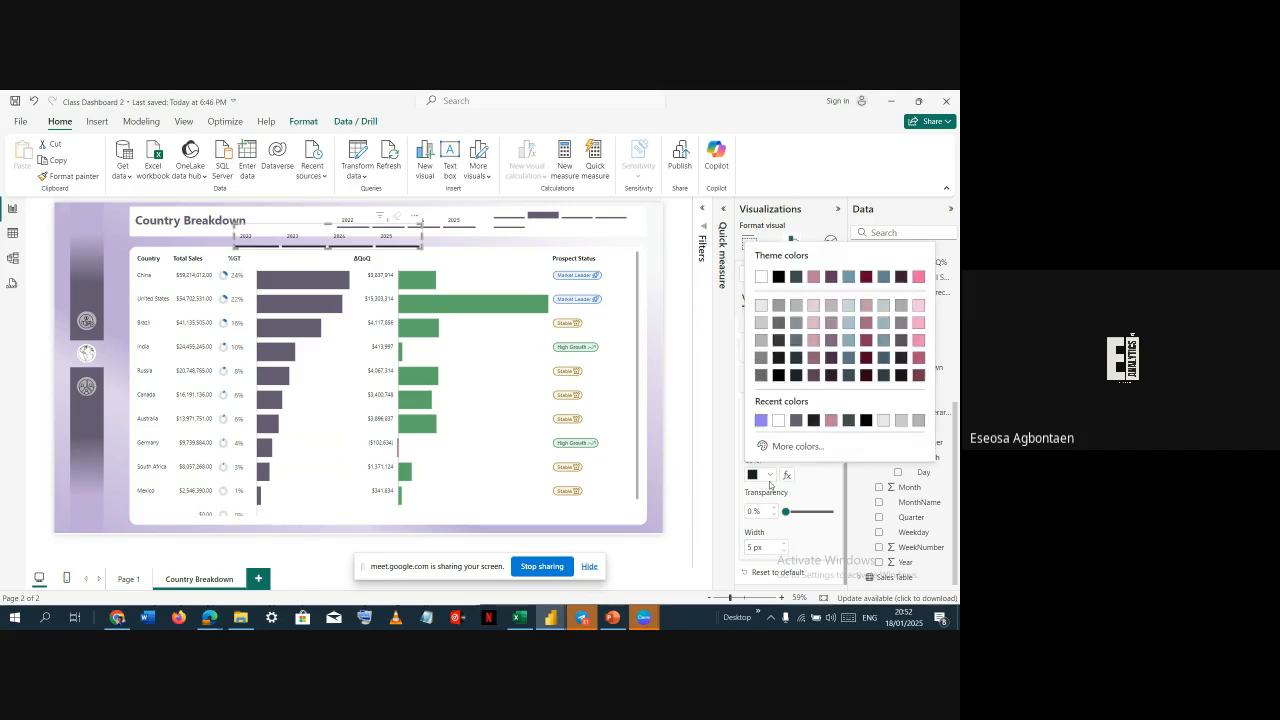
{"action": "left_click", "coordinate": [761, 420]}
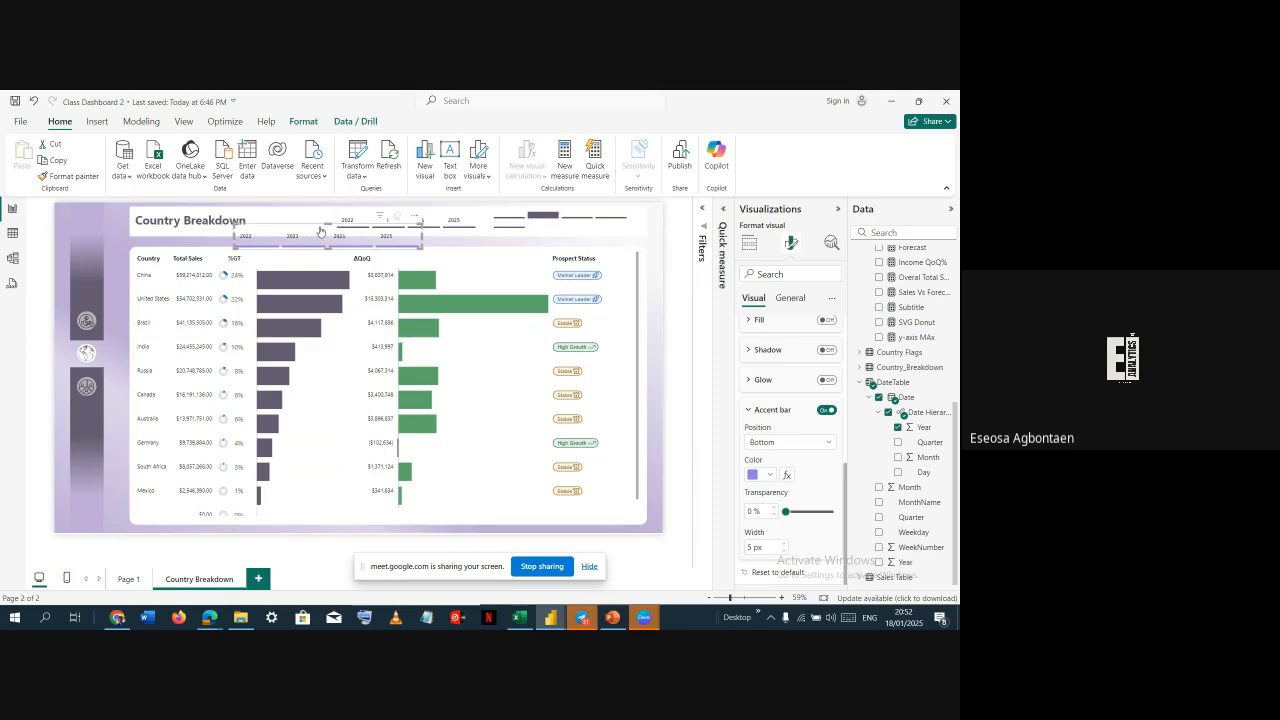
{"action": "left_click_drag", "start_coordinate": [322, 234], "coordinate": [494, 497]}
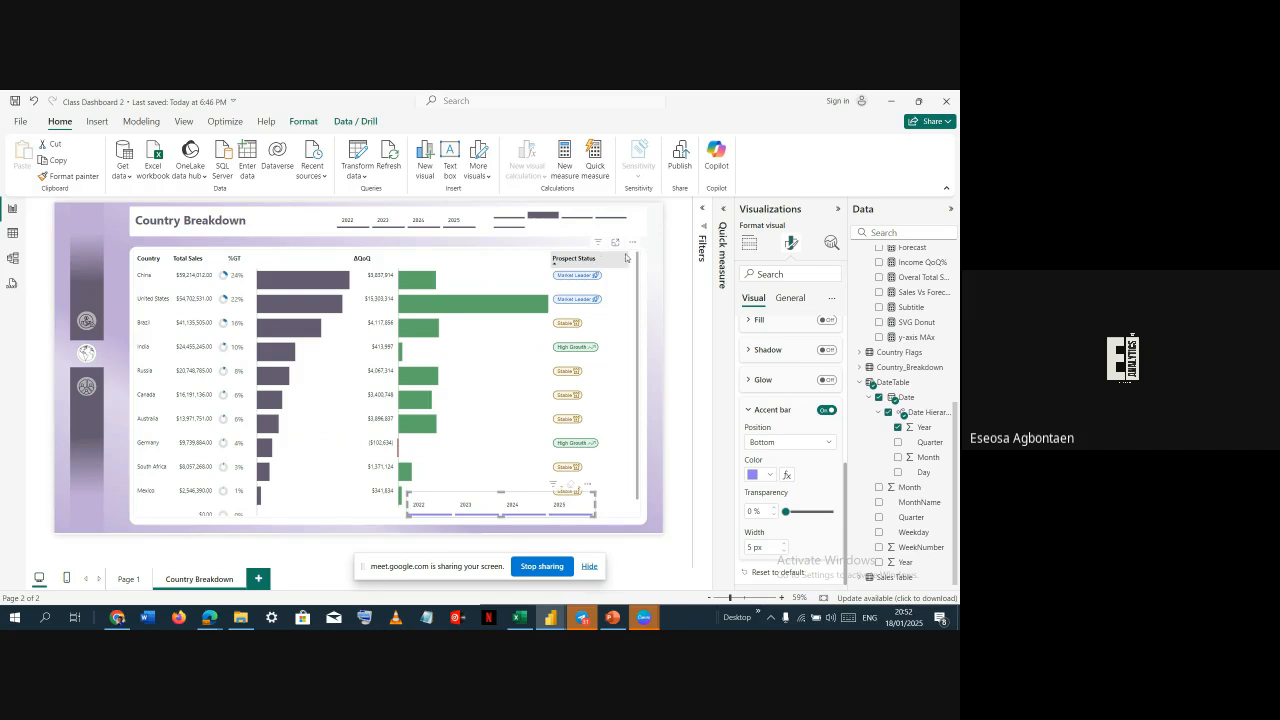
{"action": "left_click", "coordinate": [651, 317]}
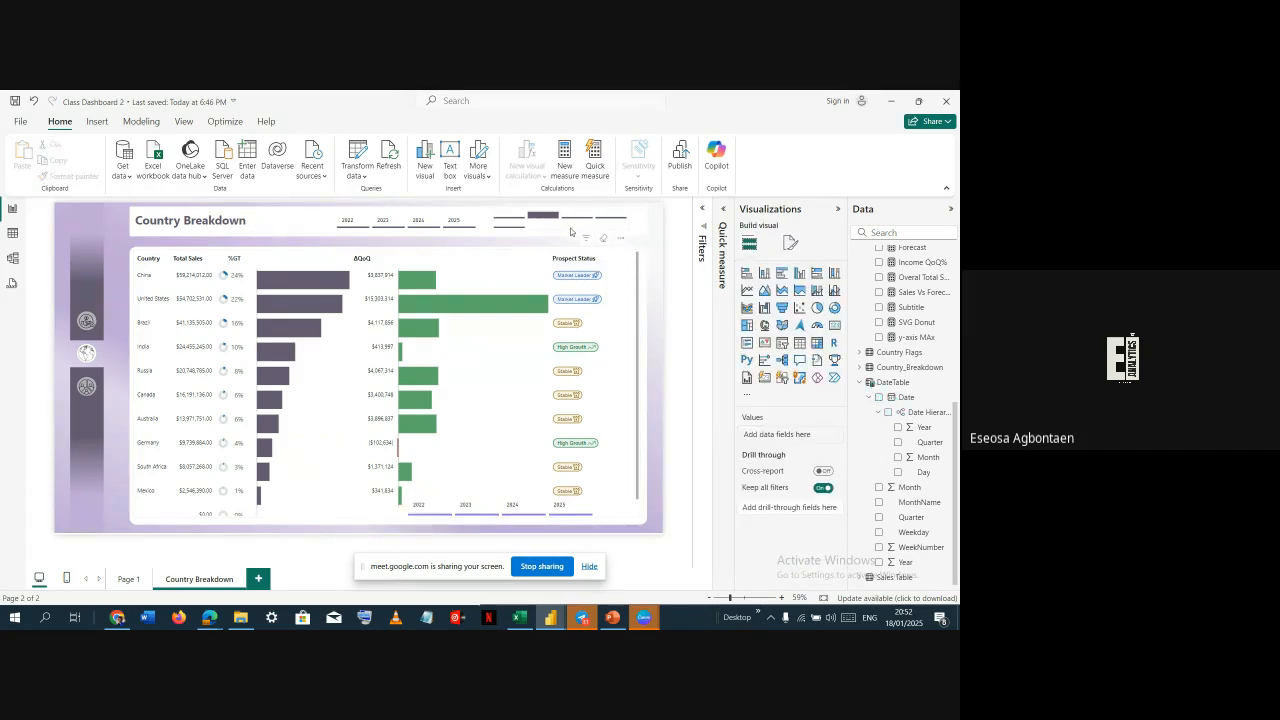
{"action": "left_click", "coordinate": [558, 229]}
{"action": "left_click_drag", "start_coordinate": [558, 229], "coordinate": [544, 254]}
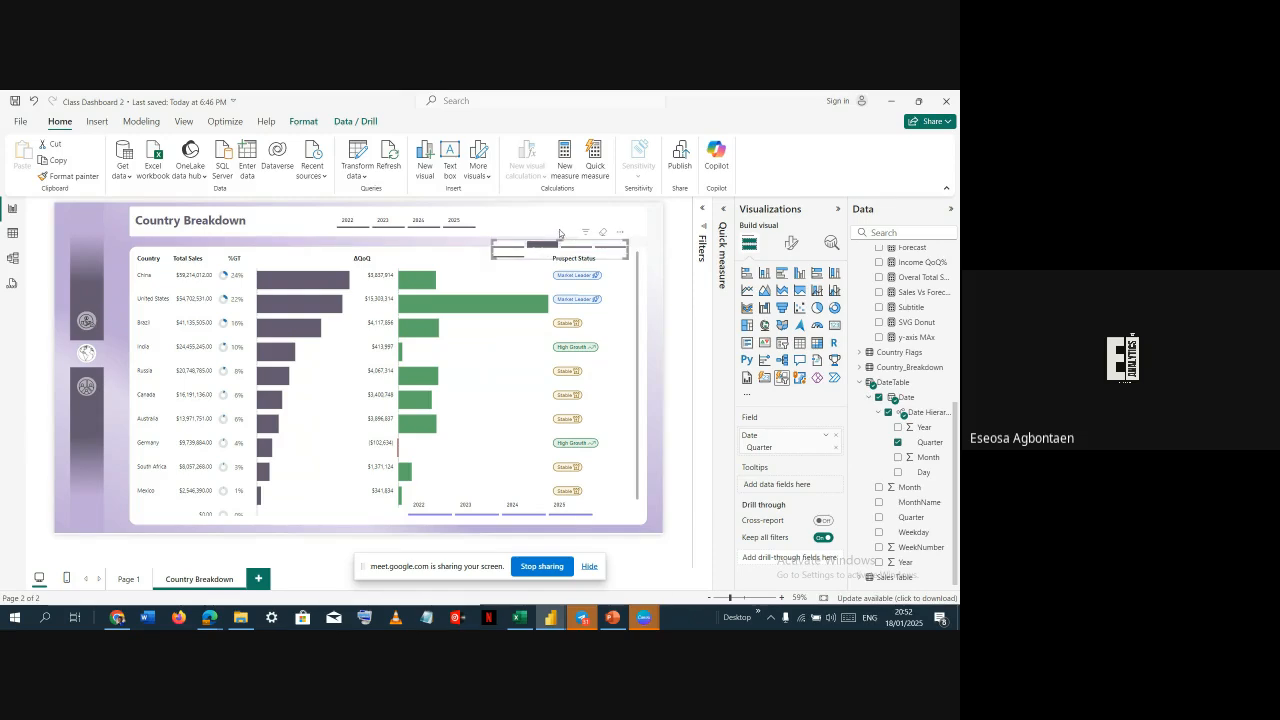
{"action": "key", "text": "ctrl+z"}
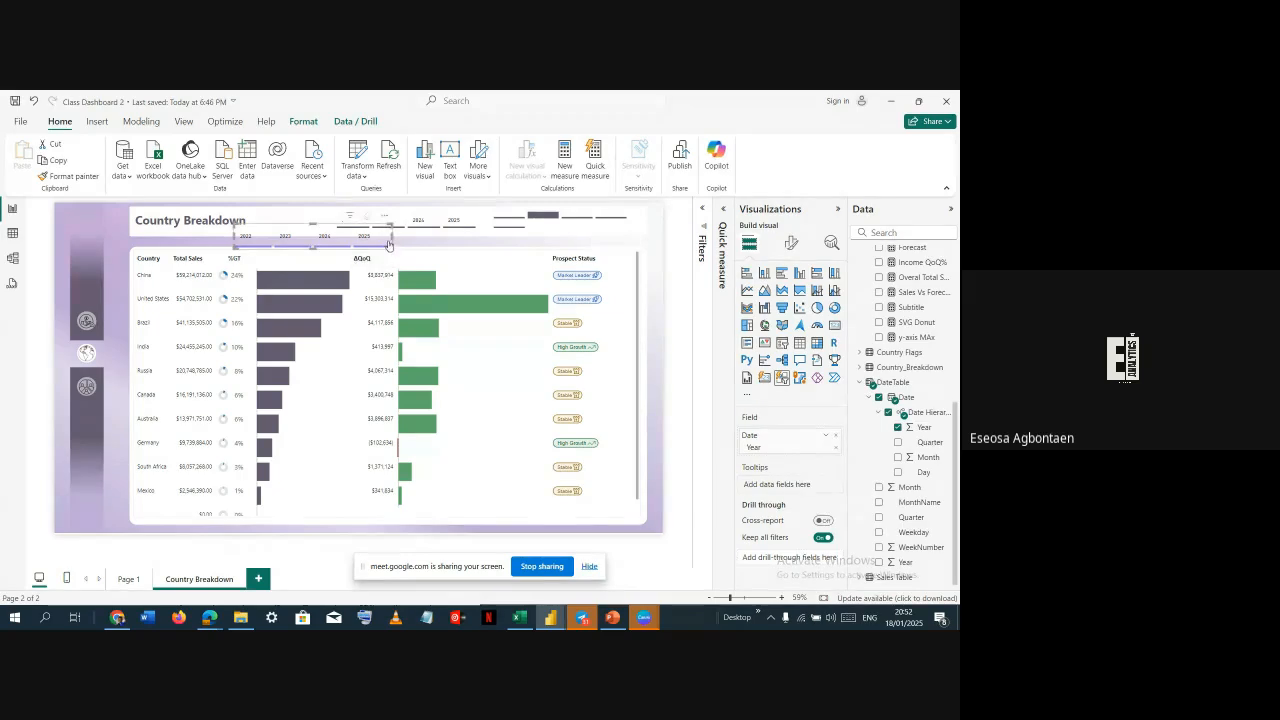
Switch the button settings to the Selected state and select the 2024 tile in the slicer
{"action": "left_click", "coordinate": [791, 243]}
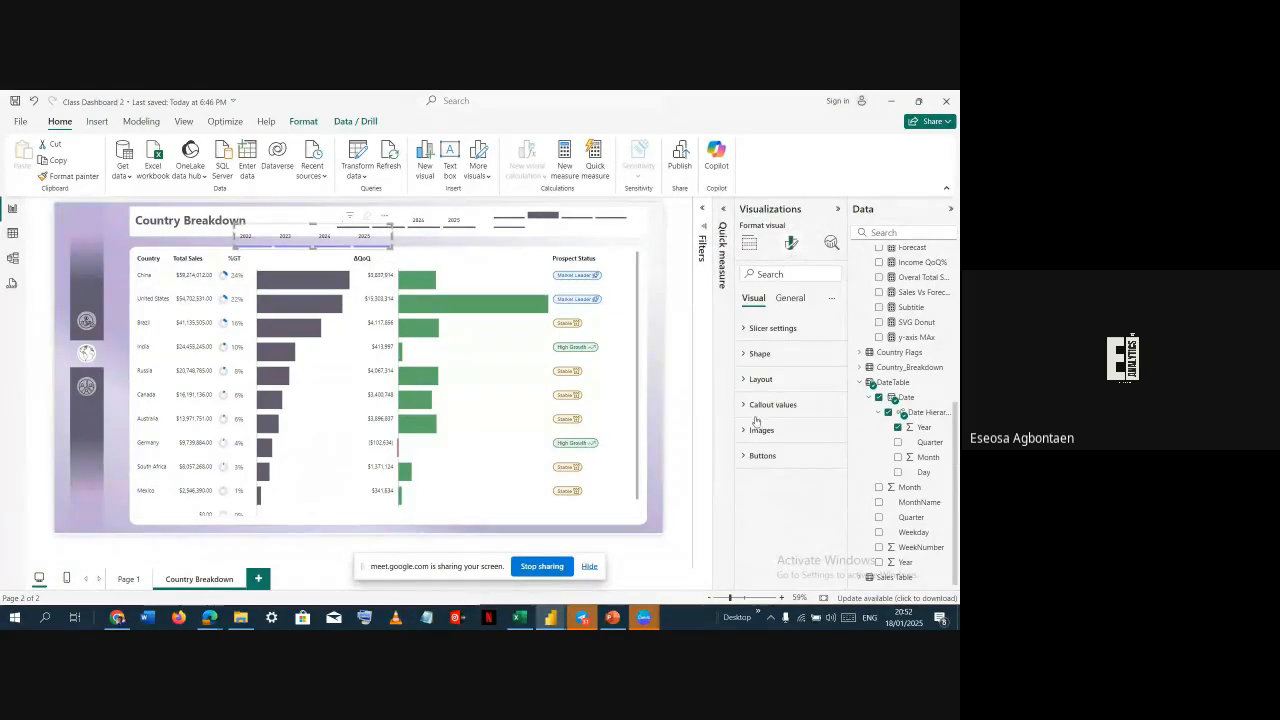
{"action": "left_click", "coordinate": [763, 455]}
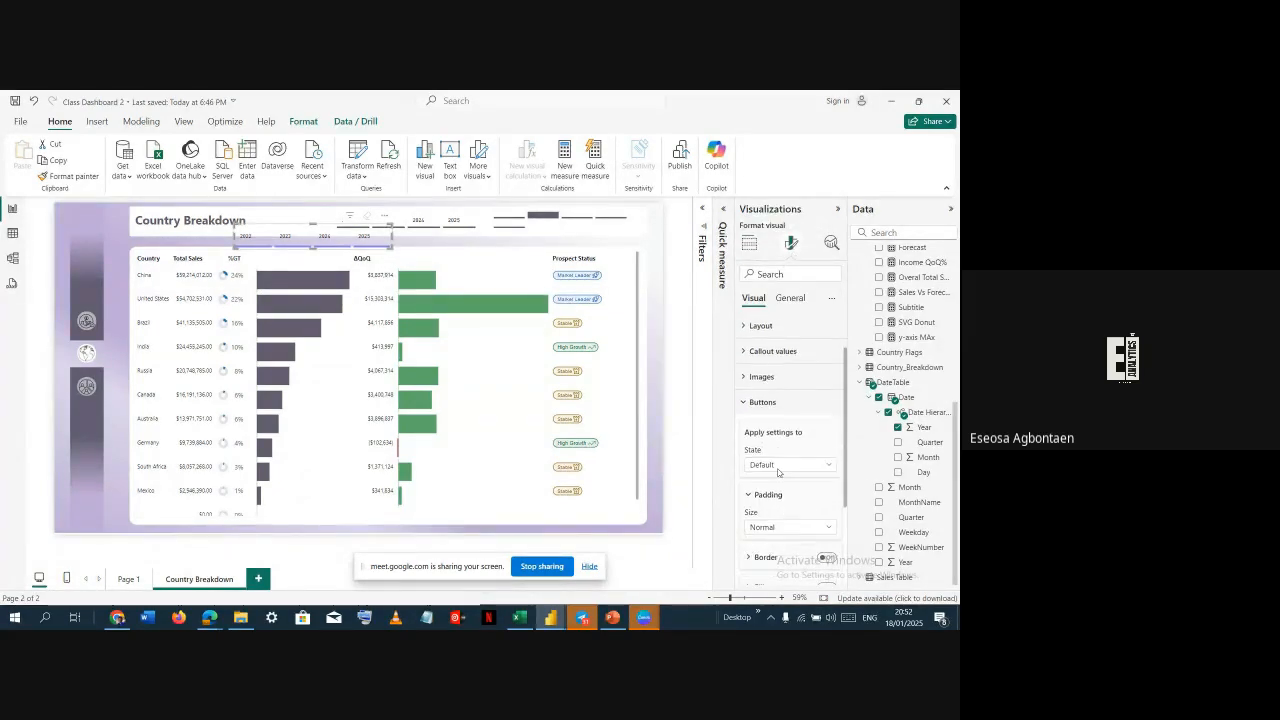
{"action": "left_click", "coordinate": [802, 395]}
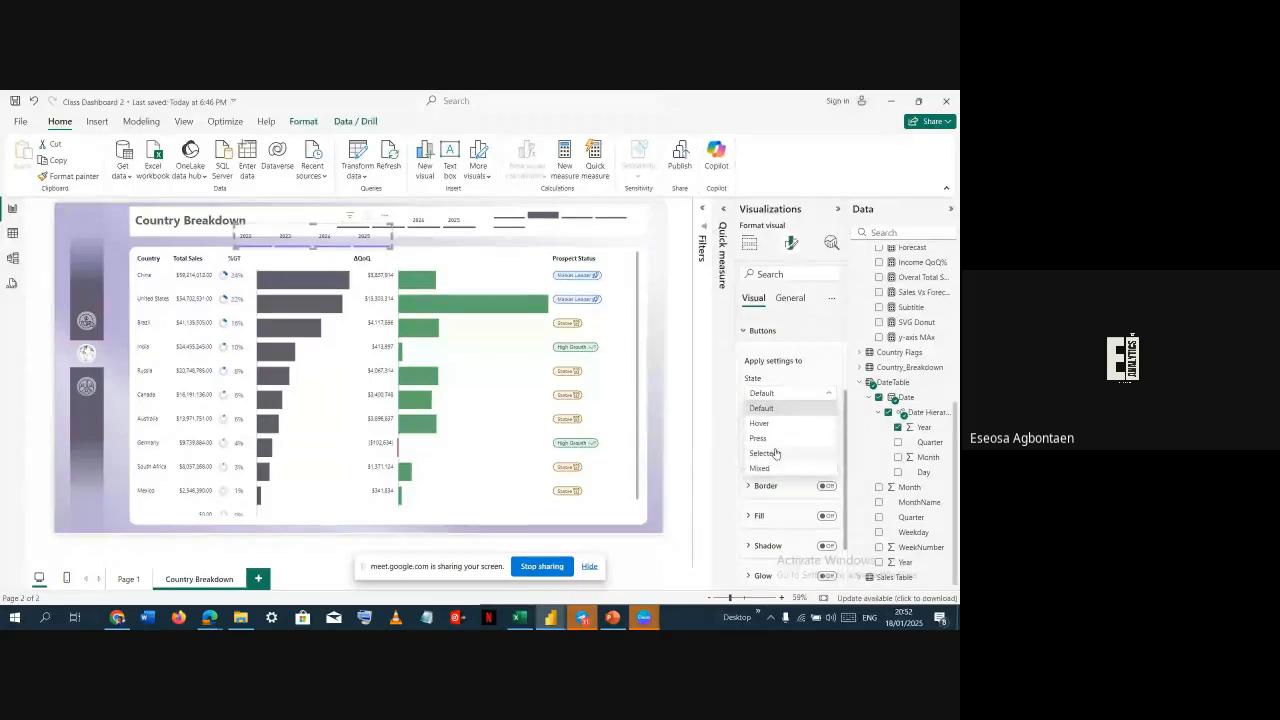
{"action": "left_click", "coordinate": [775, 453]}
{"action": "scroll", "coordinate": [828, 550], "scroll_direction": "down", "scroll_amount": 1}
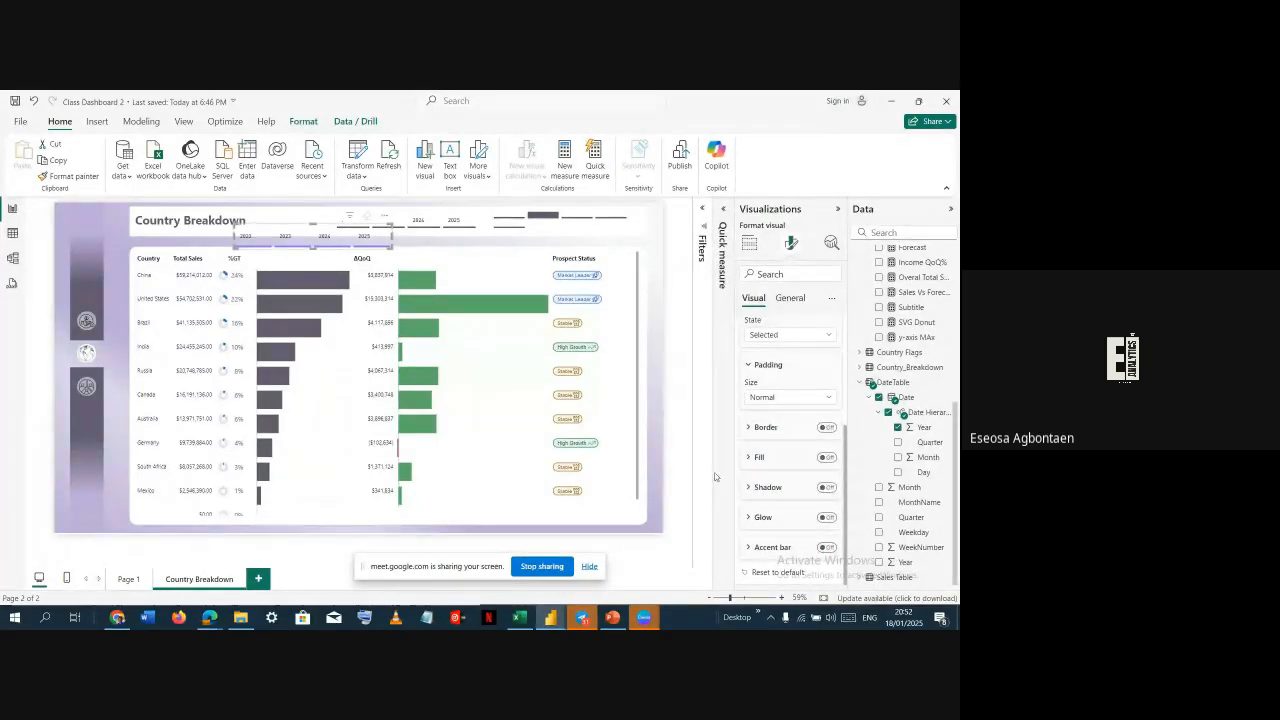
{"action": "left_click", "coordinate": [331, 239]}
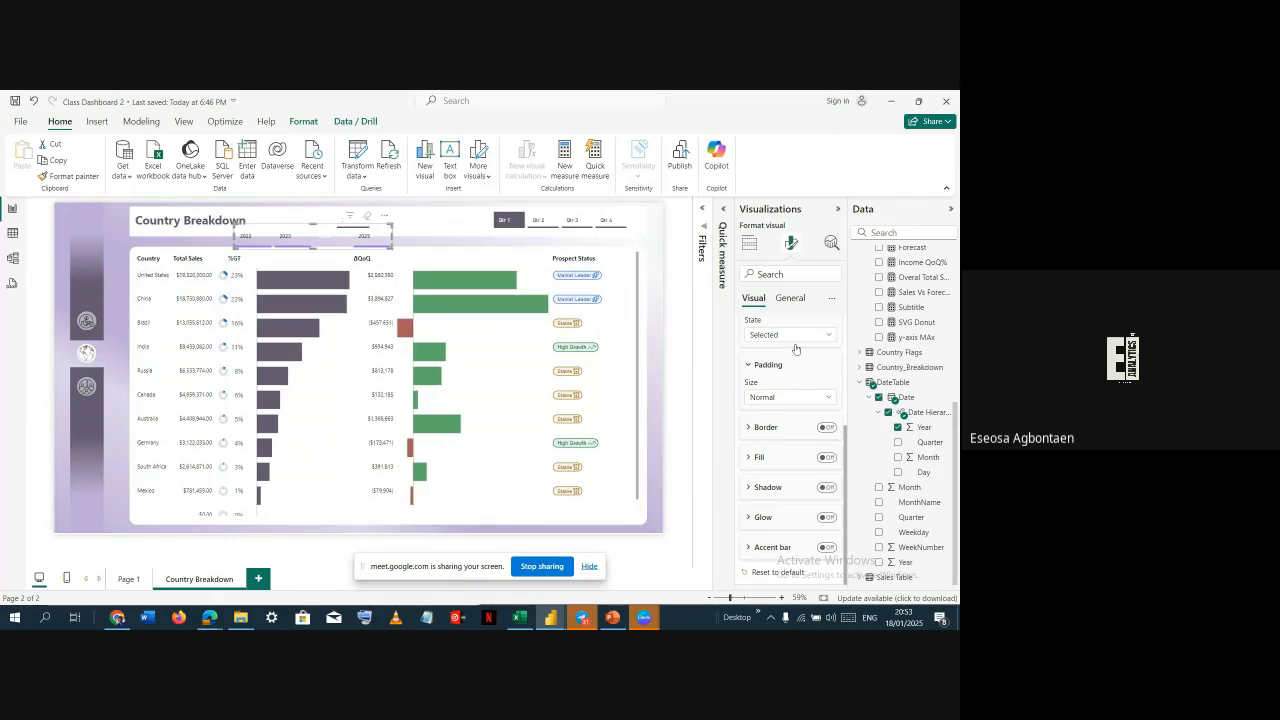
Toggle the button fill on and off for the Selected and Default states
{"action": "left_click", "coordinate": [824, 458]}
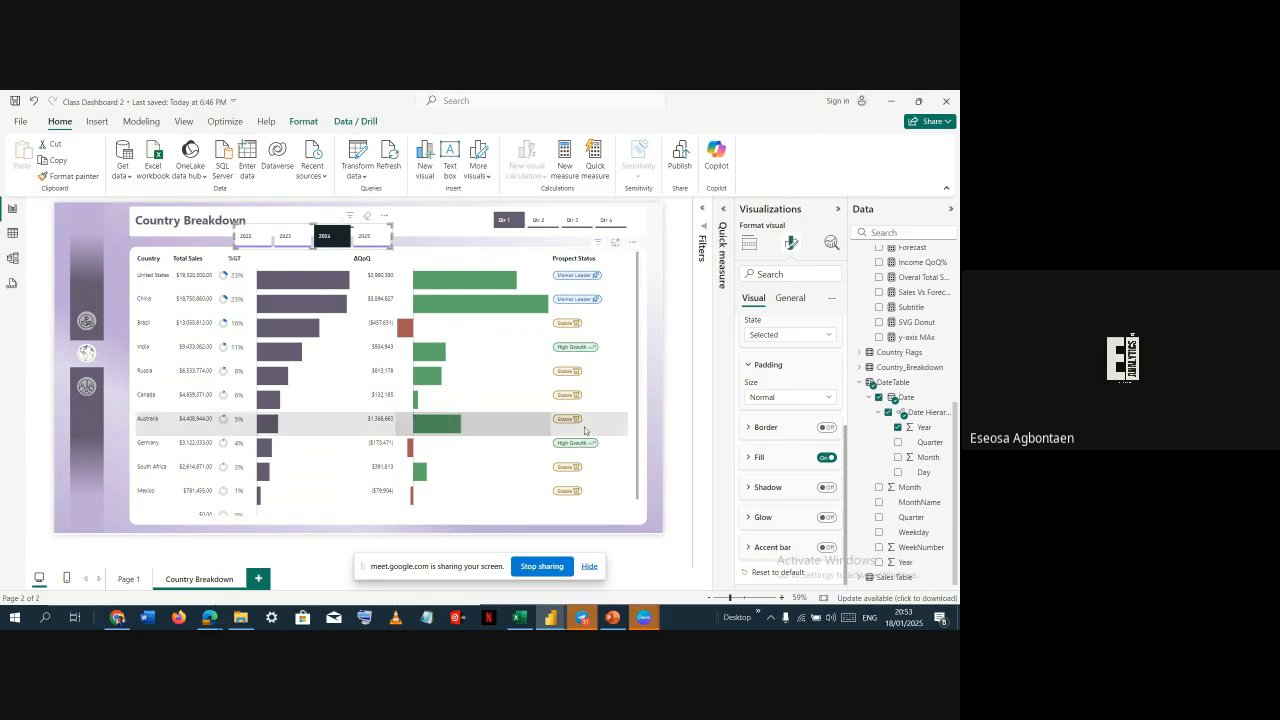
{"action": "left_click", "coordinate": [824, 459]}
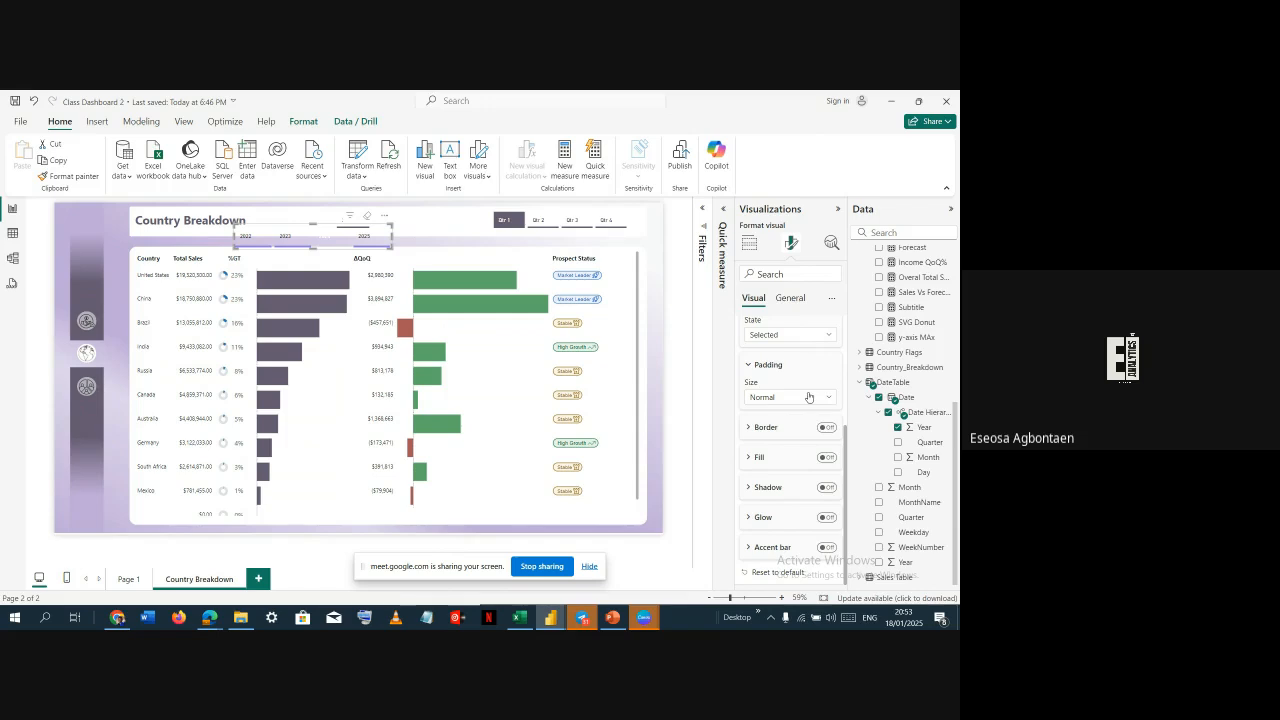
{"action": "left_click", "coordinate": [768, 399]}
{"action": "left_click", "coordinate": [783, 443]}
{"action": "left_click", "coordinate": [827, 457]}
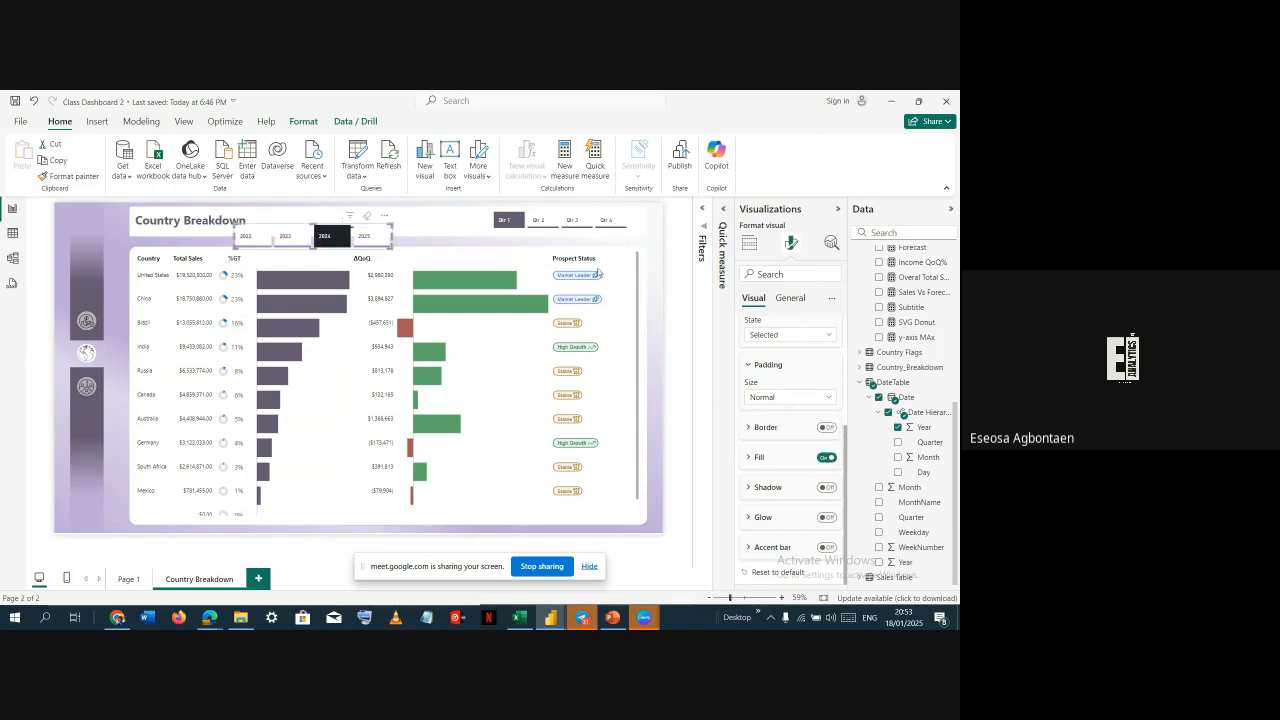
{"action": "left_click", "coordinate": [796, 336]}
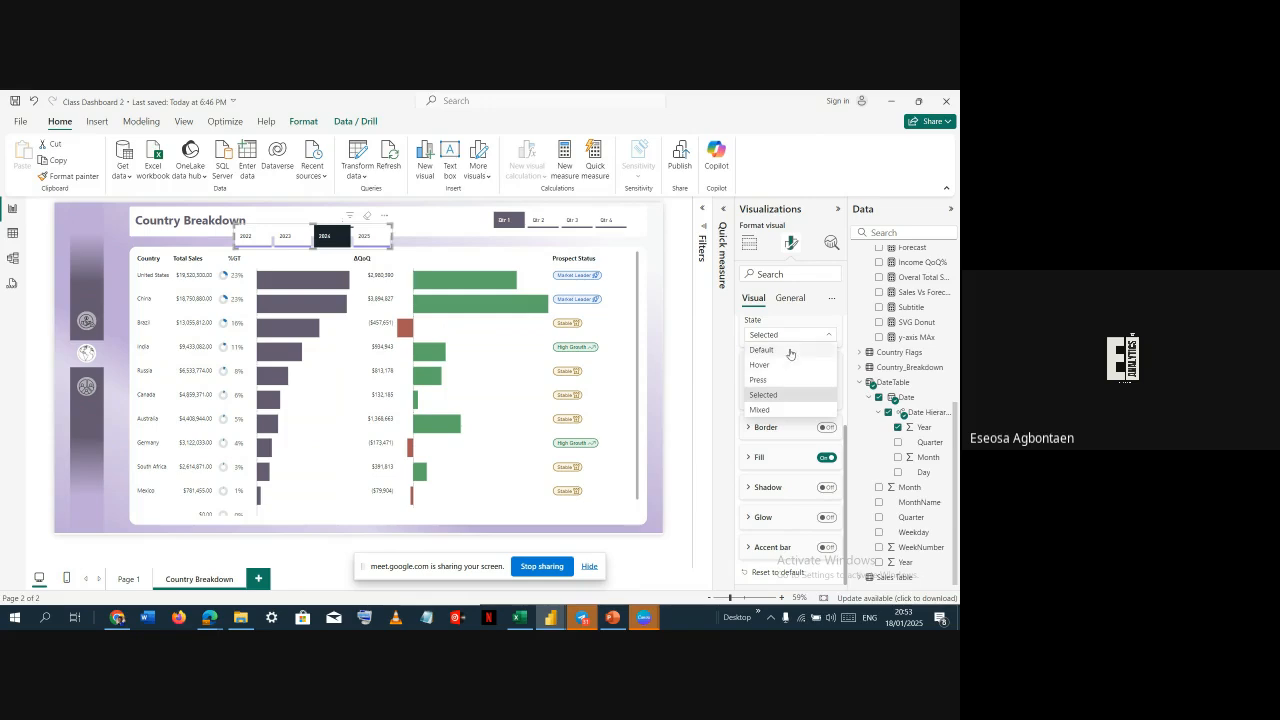
{"action": "left_click", "coordinate": [792, 356]}
{"action": "left_click", "coordinate": [826, 457]}
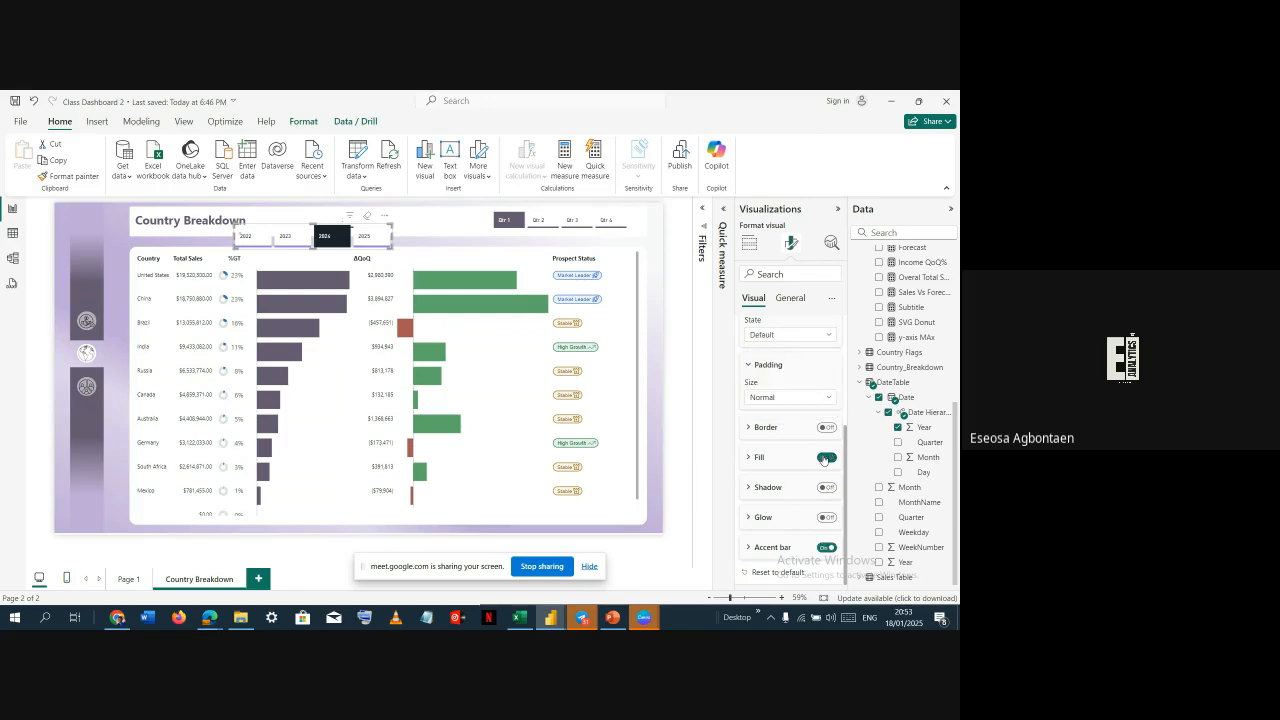
{"action": "left_click", "coordinate": [814, 340]}
{"action": "left_click", "coordinate": [776, 402]}
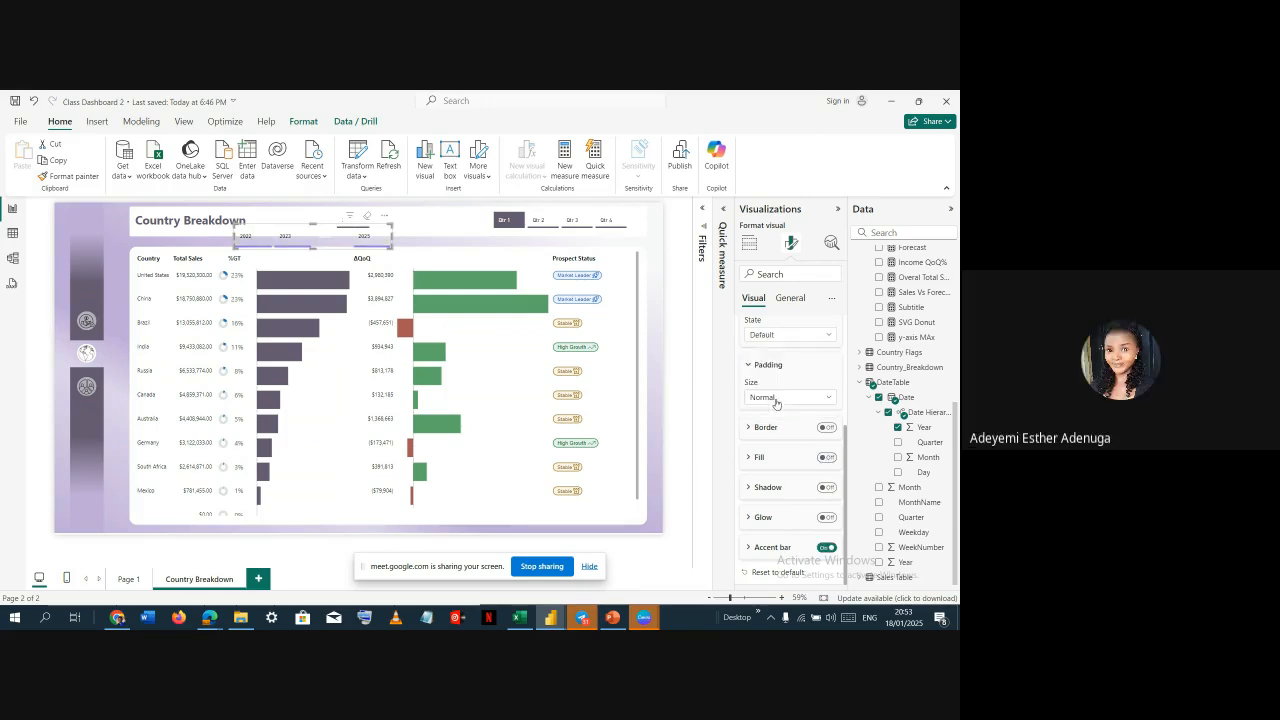
{"action": "left_click", "coordinate": [828, 457]}
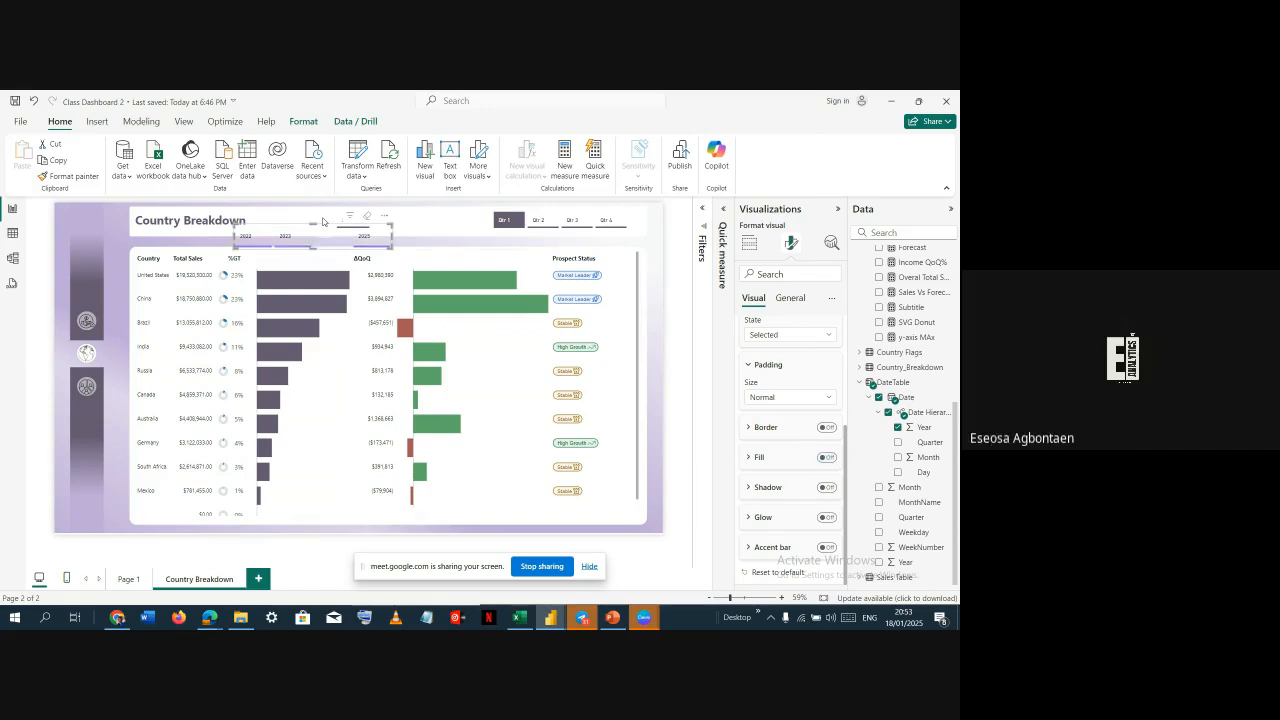
Select 2023 in the original Year slicer and remove the newly built Year slicer
{"action": "left_click_drag", "start_coordinate": [345, 246], "coordinate": [389, 300]}
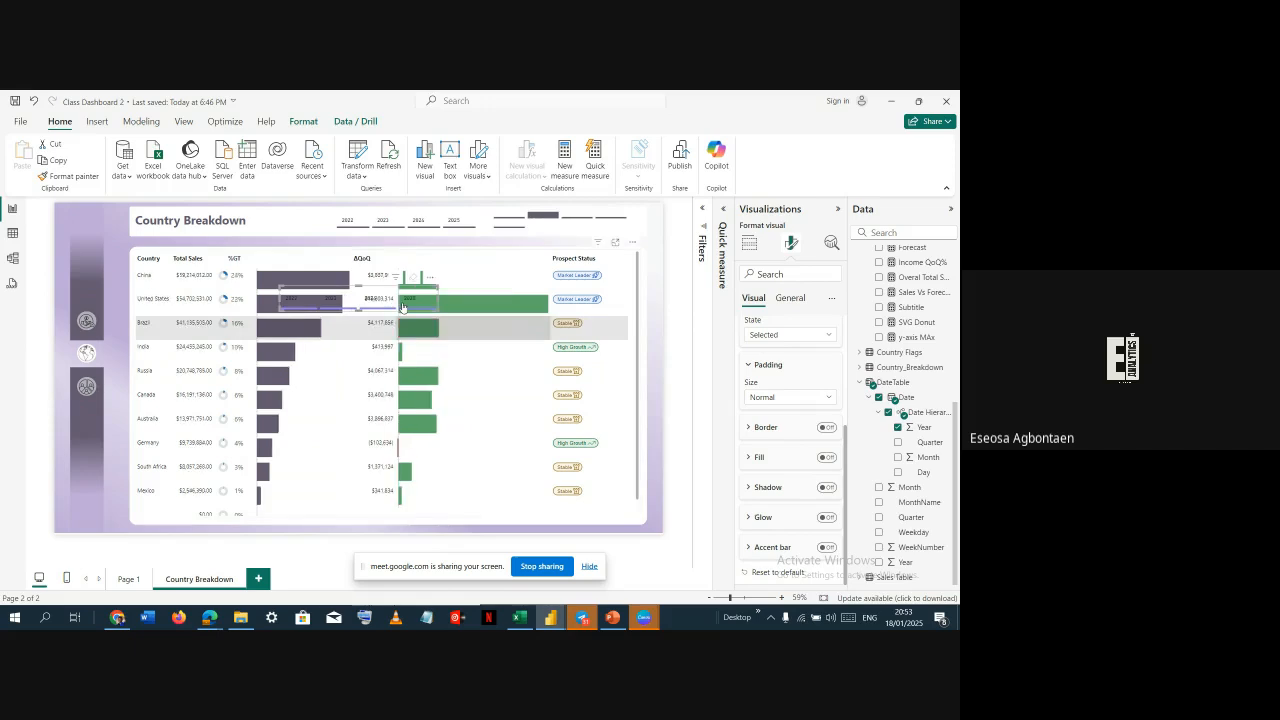
{"action": "left_click", "coordinate": [379, 221]}
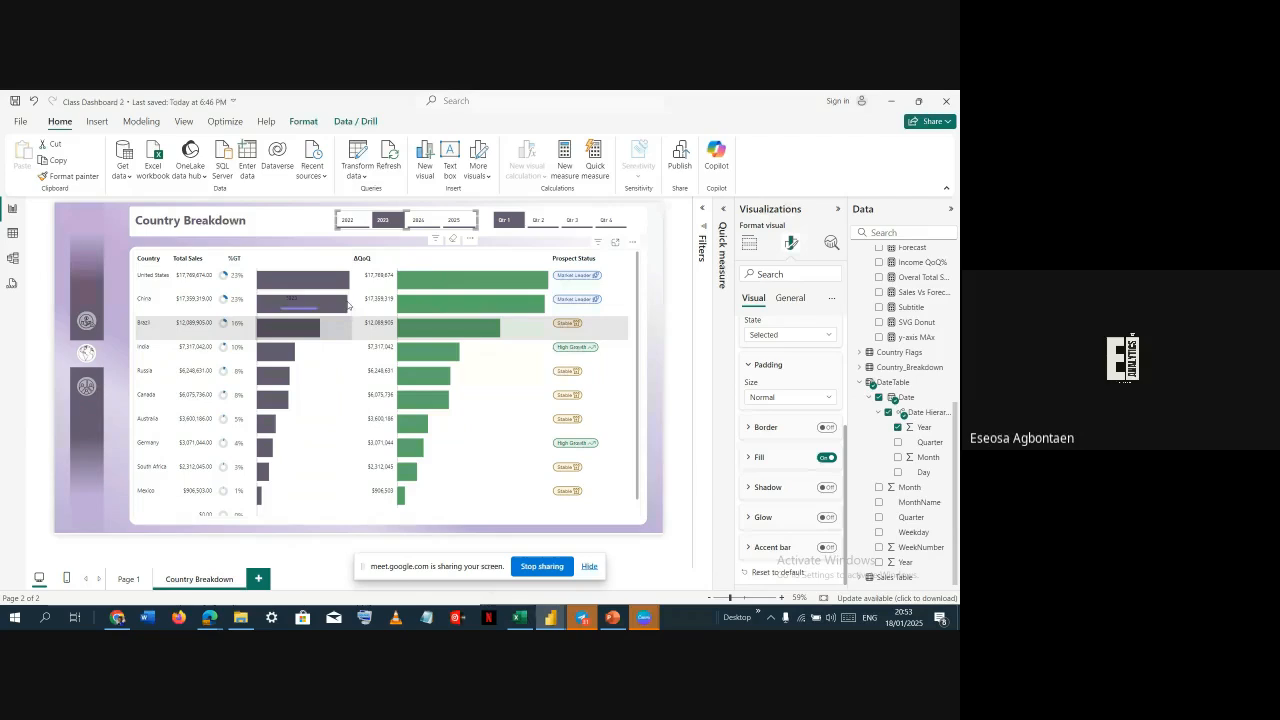
{"action": "left_click_drag", "start_coordinate": [347, 294], "coordinate": [324, 241]}
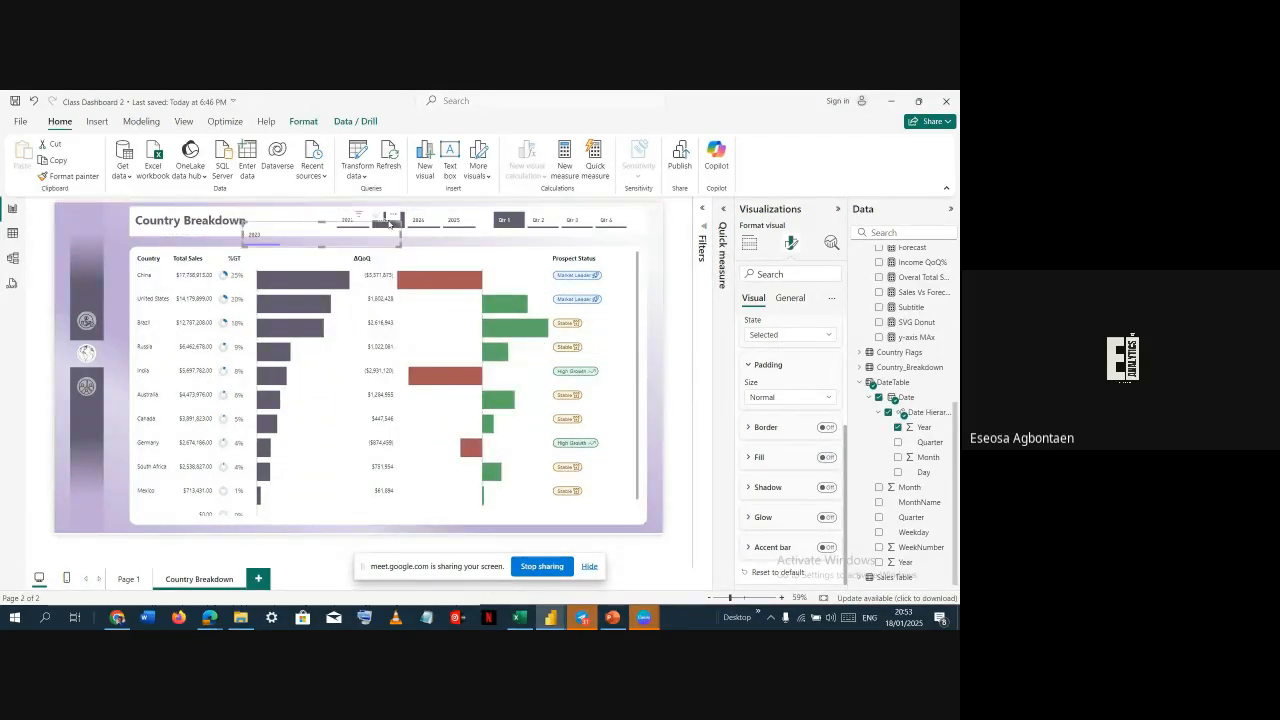
{"action": "left_click", "coordinate": [394, 215]}
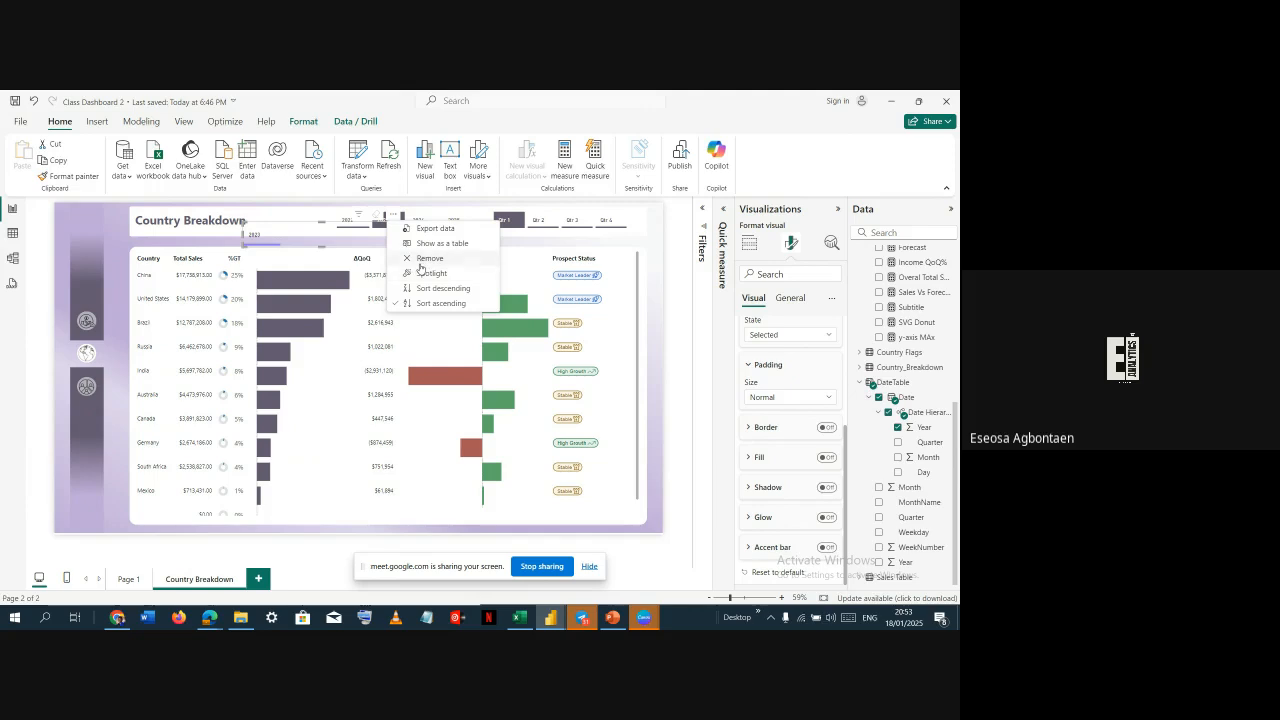
{"action": "left_click", "coordinate": [416, 259]}
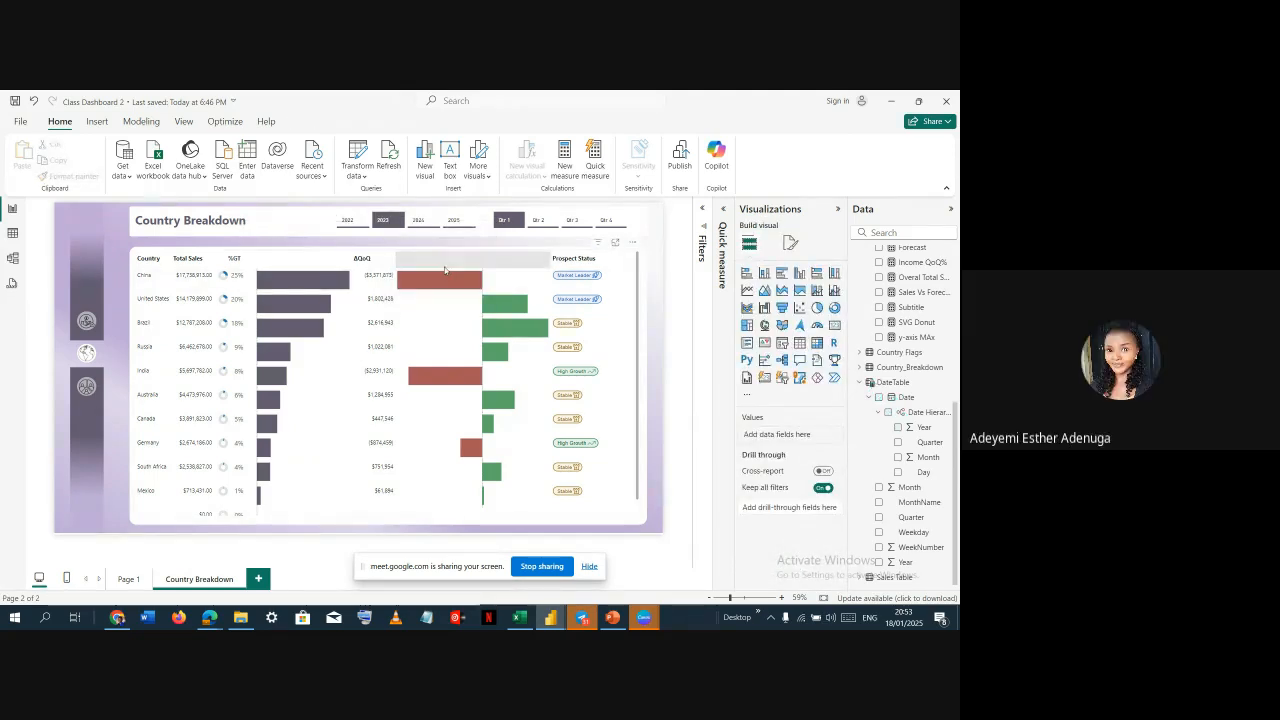
Hide the screen-sharing notification bar
{"action": "key", "text": "alt+Tab"}
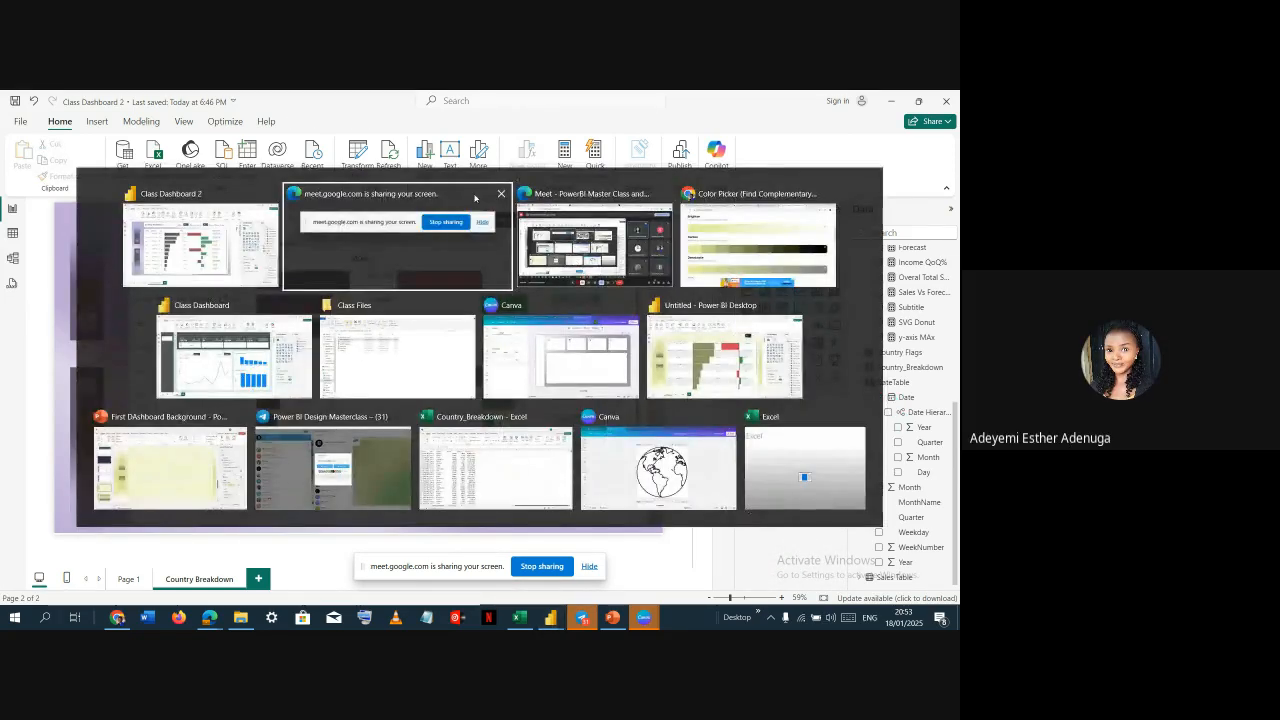
{"action": "left_click", "coordinate": [477, 243]}
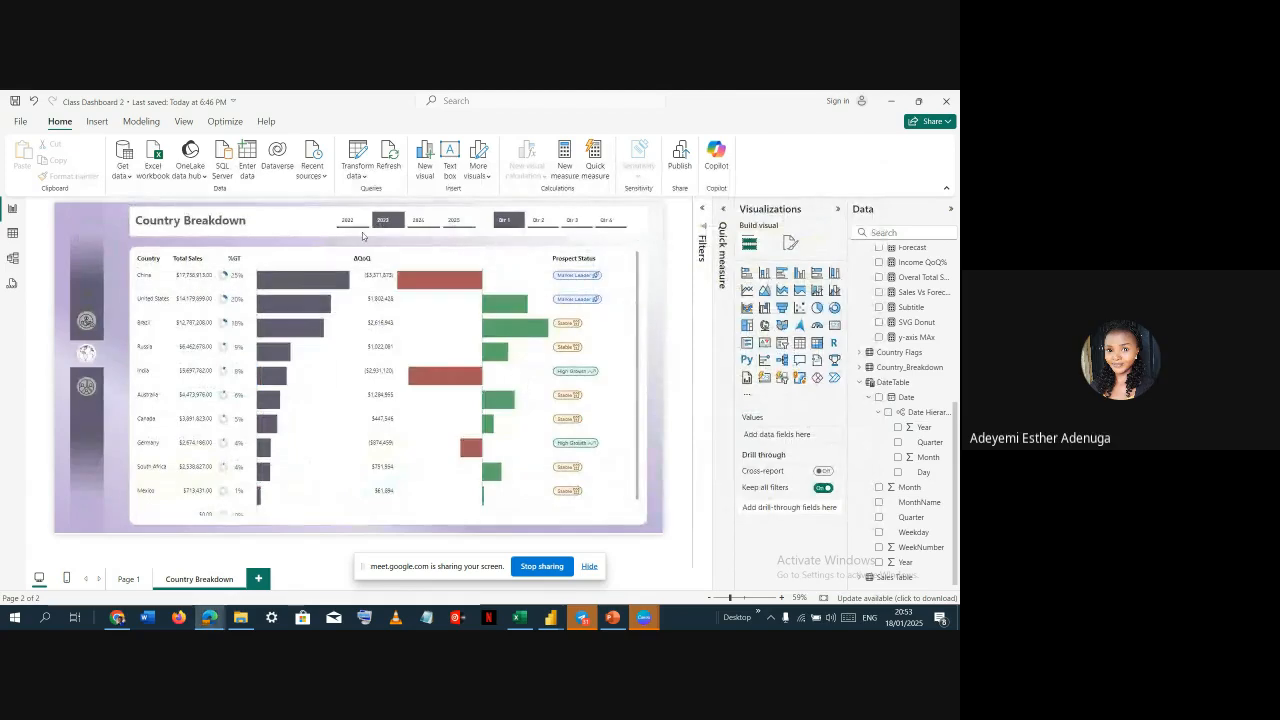
{"action": "left_click", "coordinate": [365, 236]}
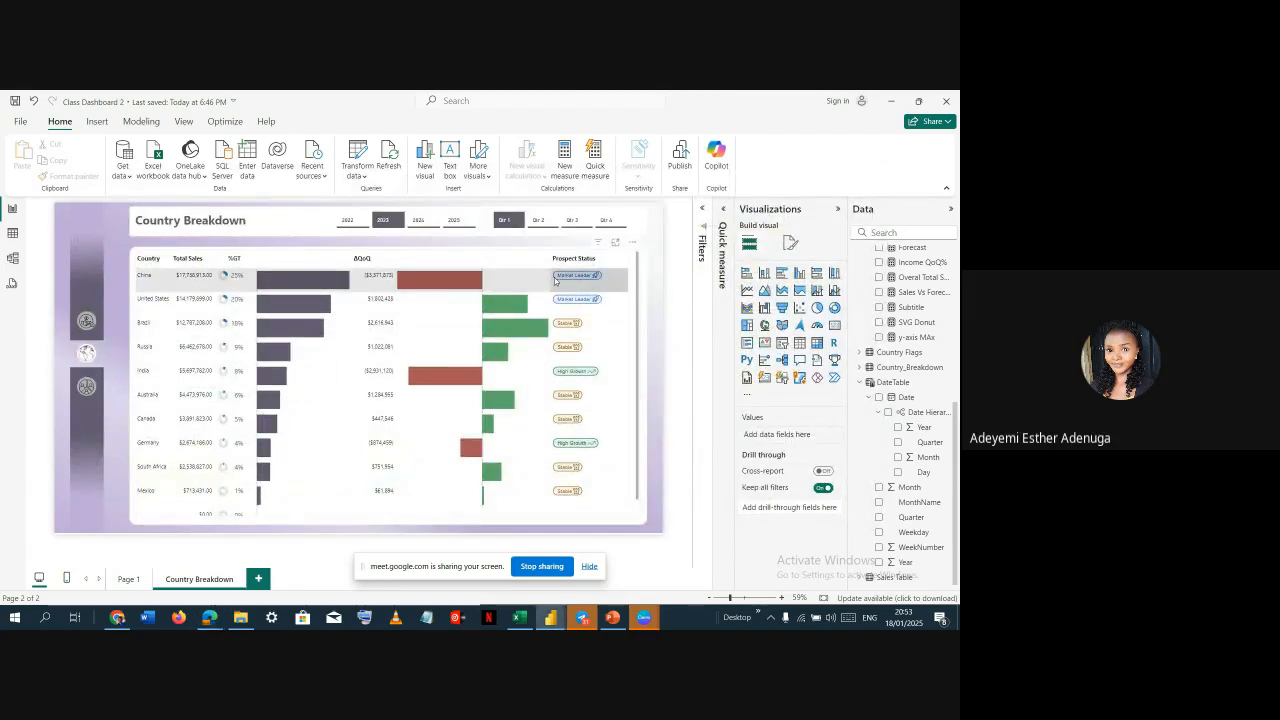
{"action": "left_click", "coordinate": [590, 567]}
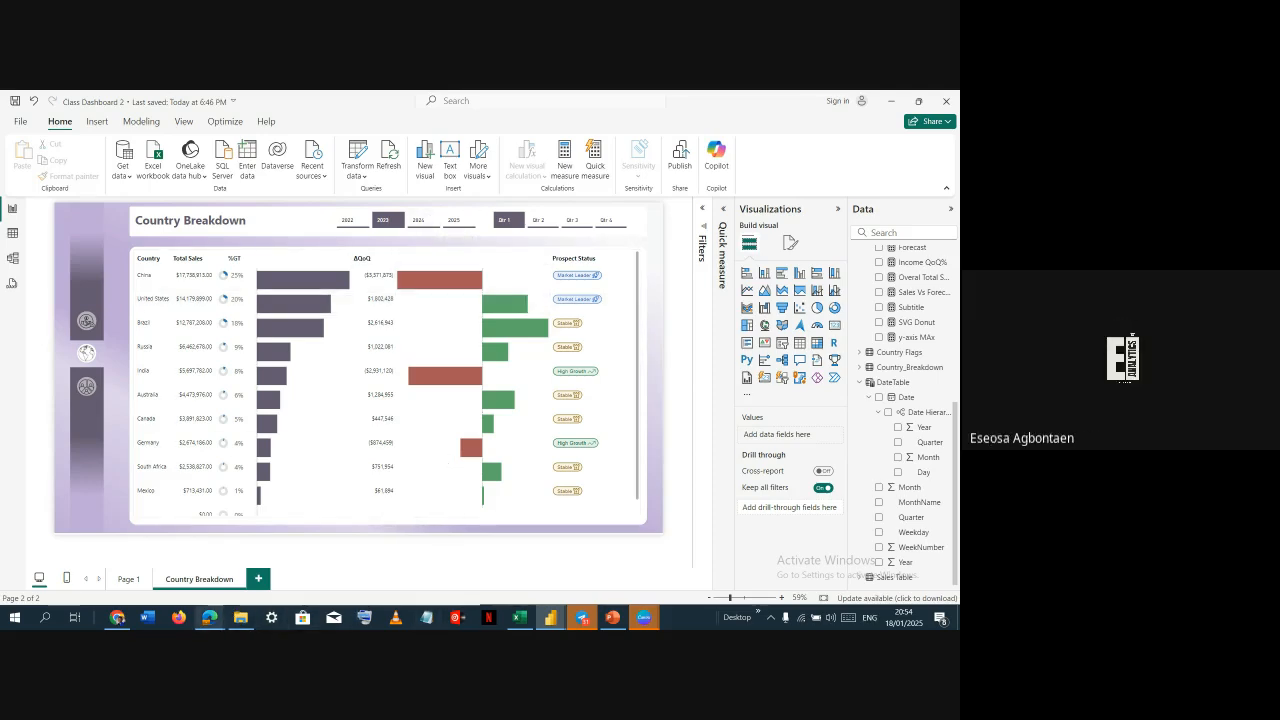
Switch to Google Meet and stop presenting the screen
{"action": "mouse_move", "coordinate": [209, 617]}
{"action": "left_click", "coordinate": [187, 577]}
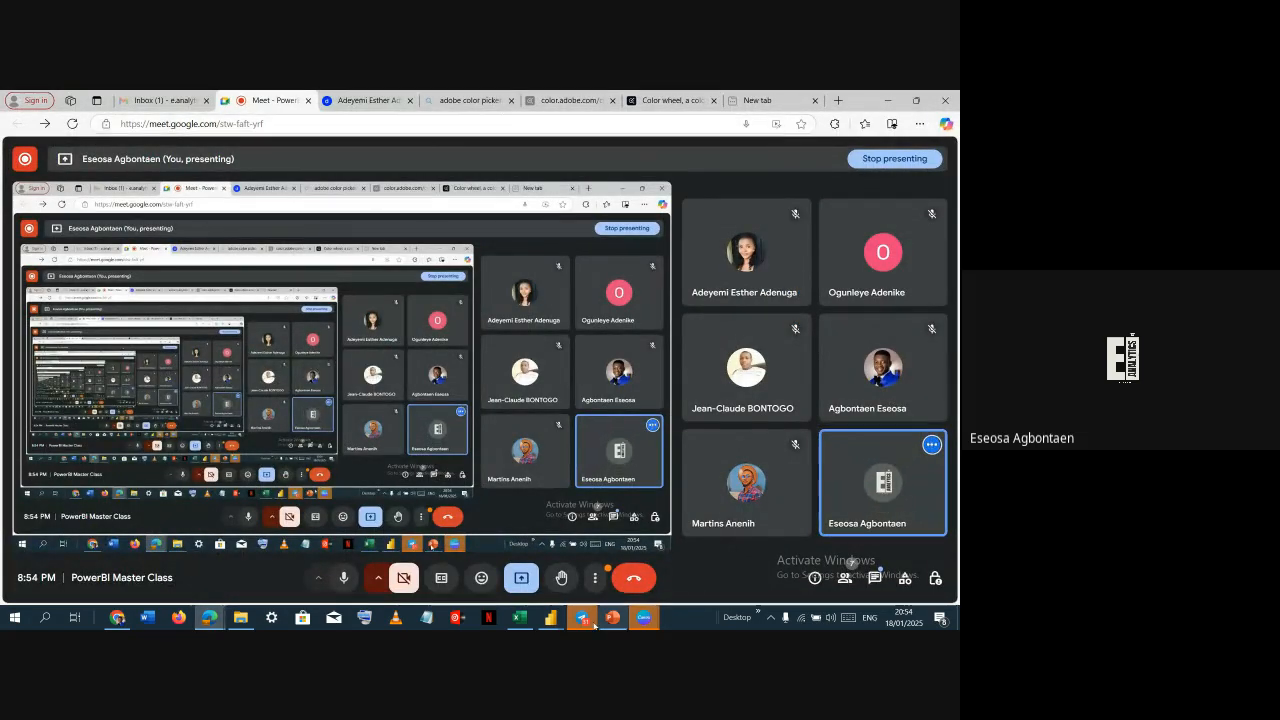
{"action": "left_click", "coordinate": [521, 578]}
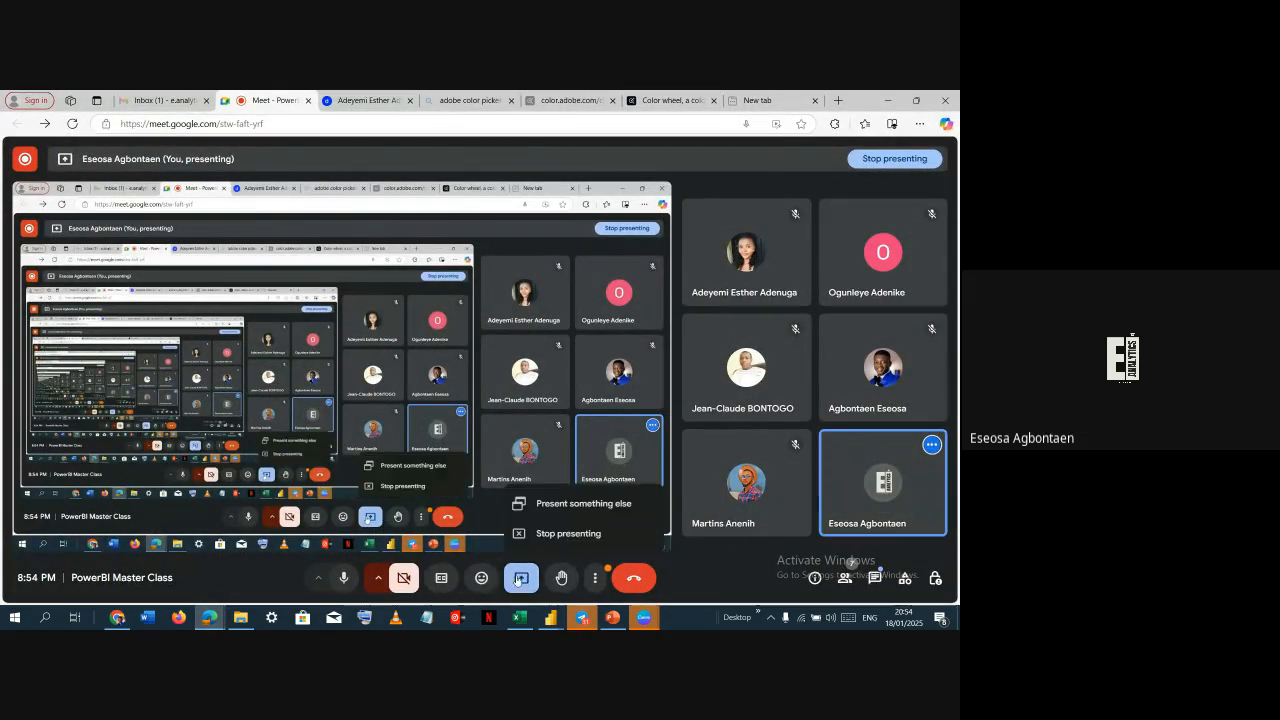
{"action": "left_click", "coordinate": [553, 533]}
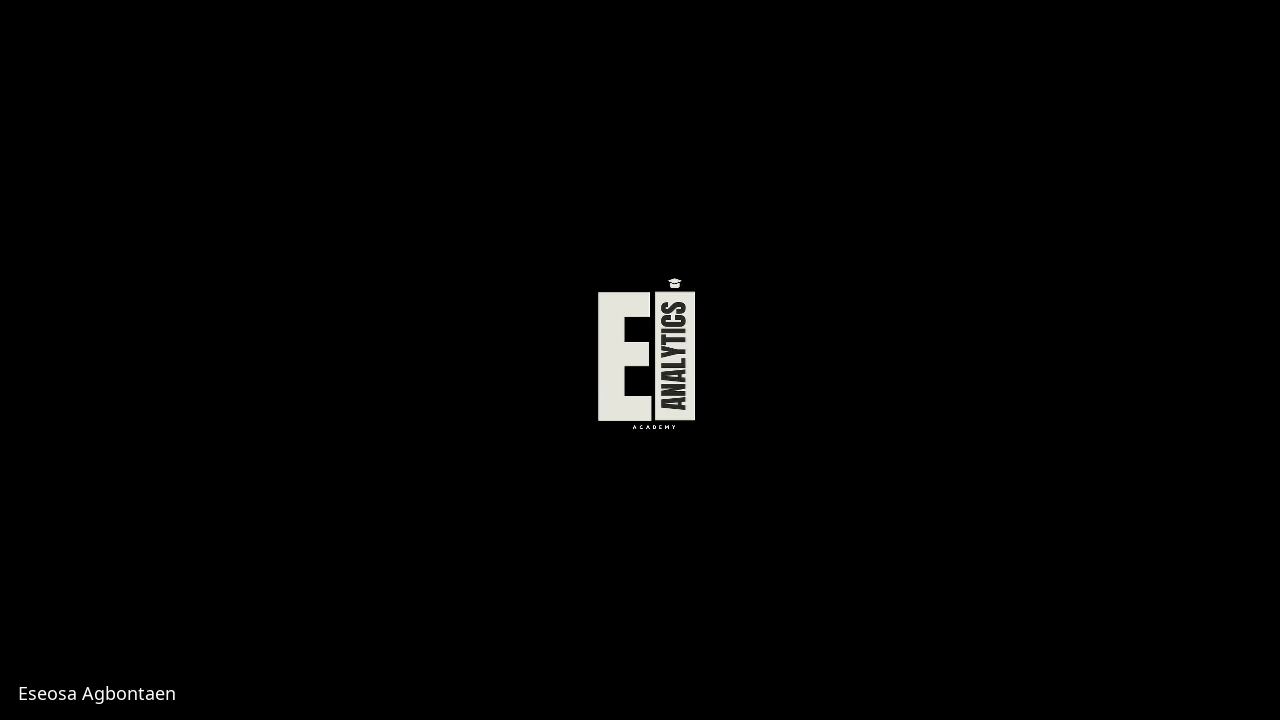